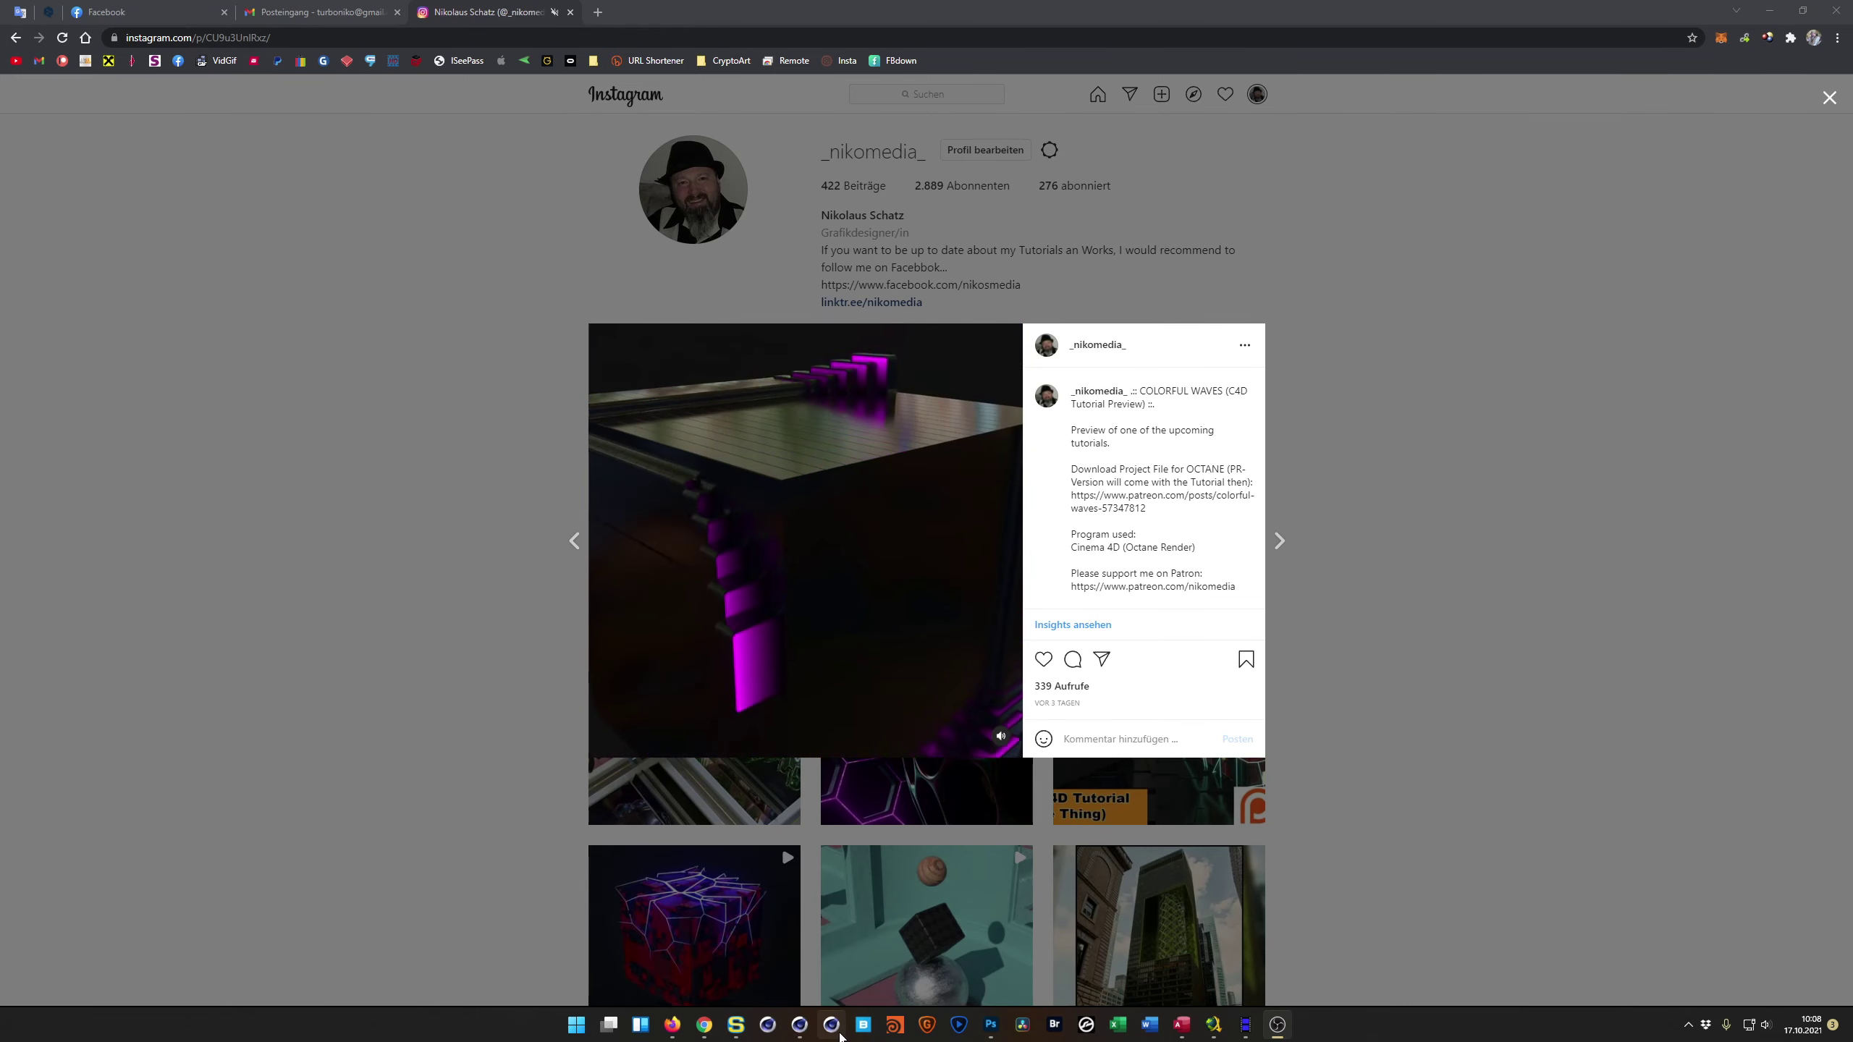
Step: Switch from the Instagram window in Chrome to the empty Cinema 4D project
left_click(801, 1024)
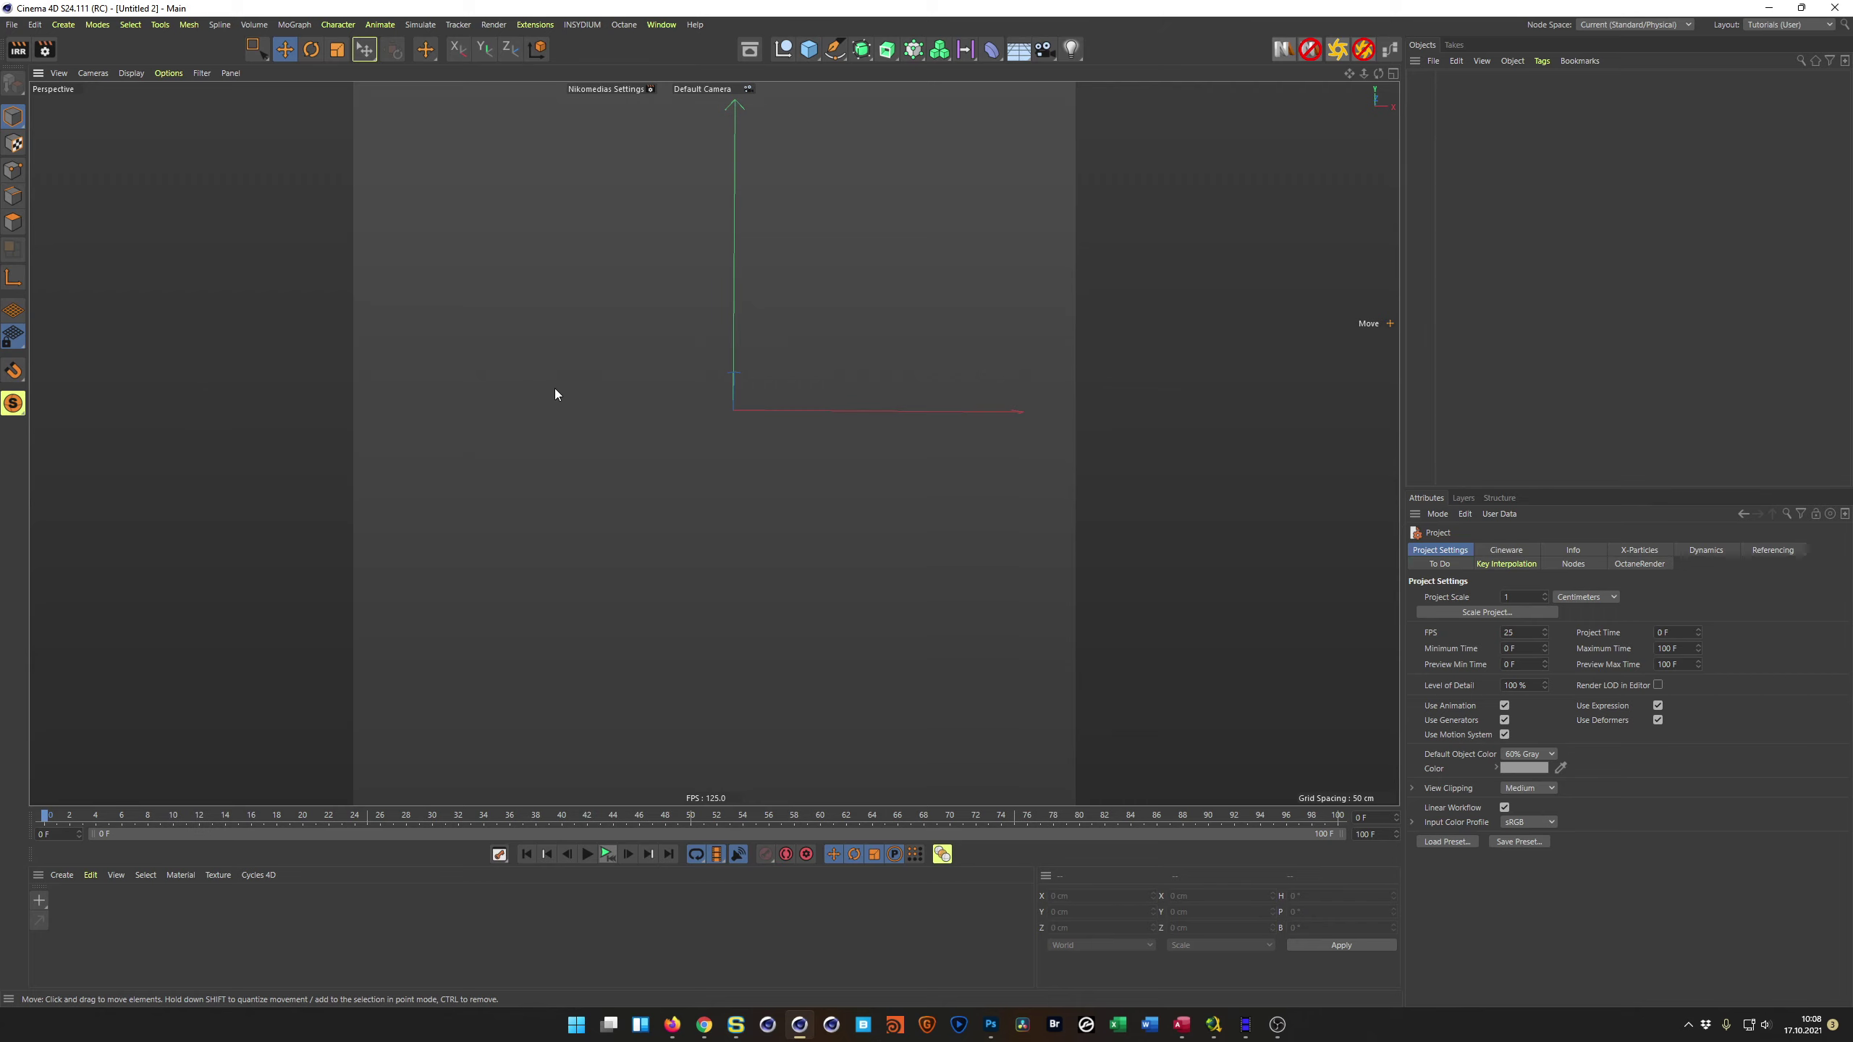
Step: Maximize the Front view and add a 400 cm wide Rectangle spline with a 5 cm height
middle_click(542, 458)
middle_click(876, 560)
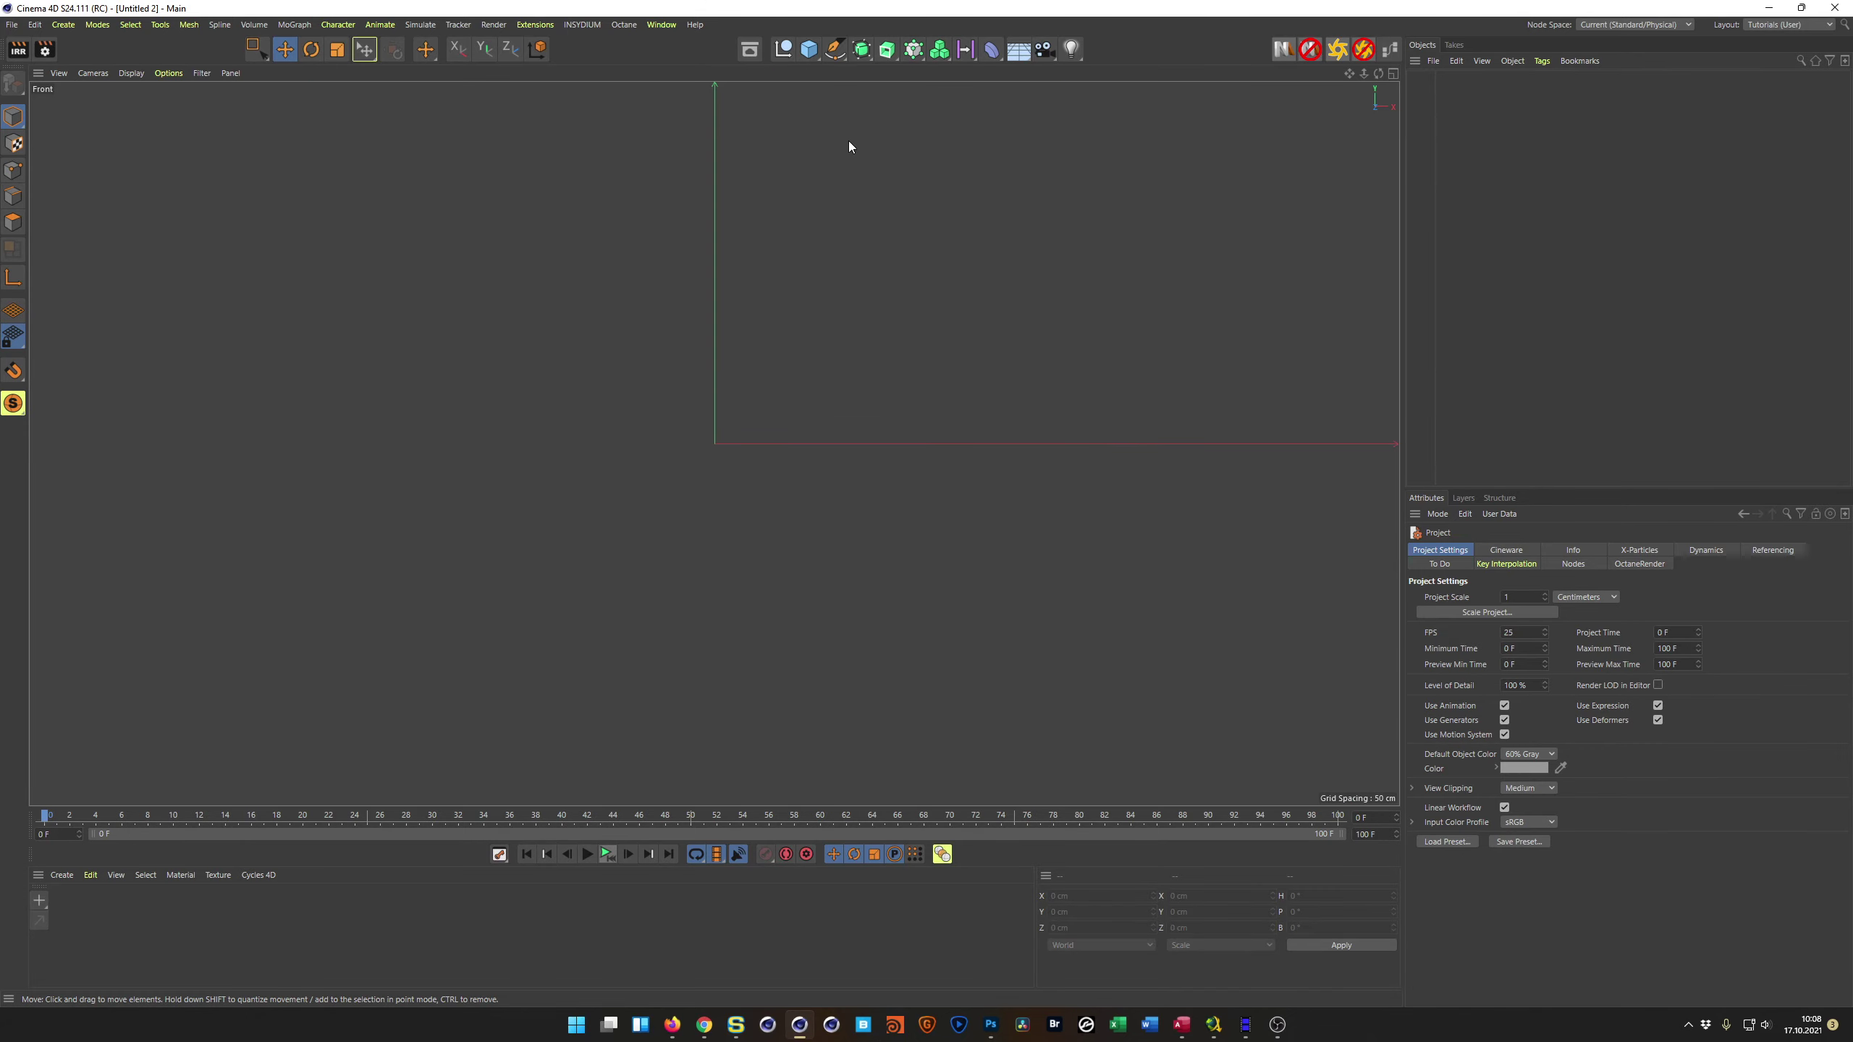
left_click(839, 51)
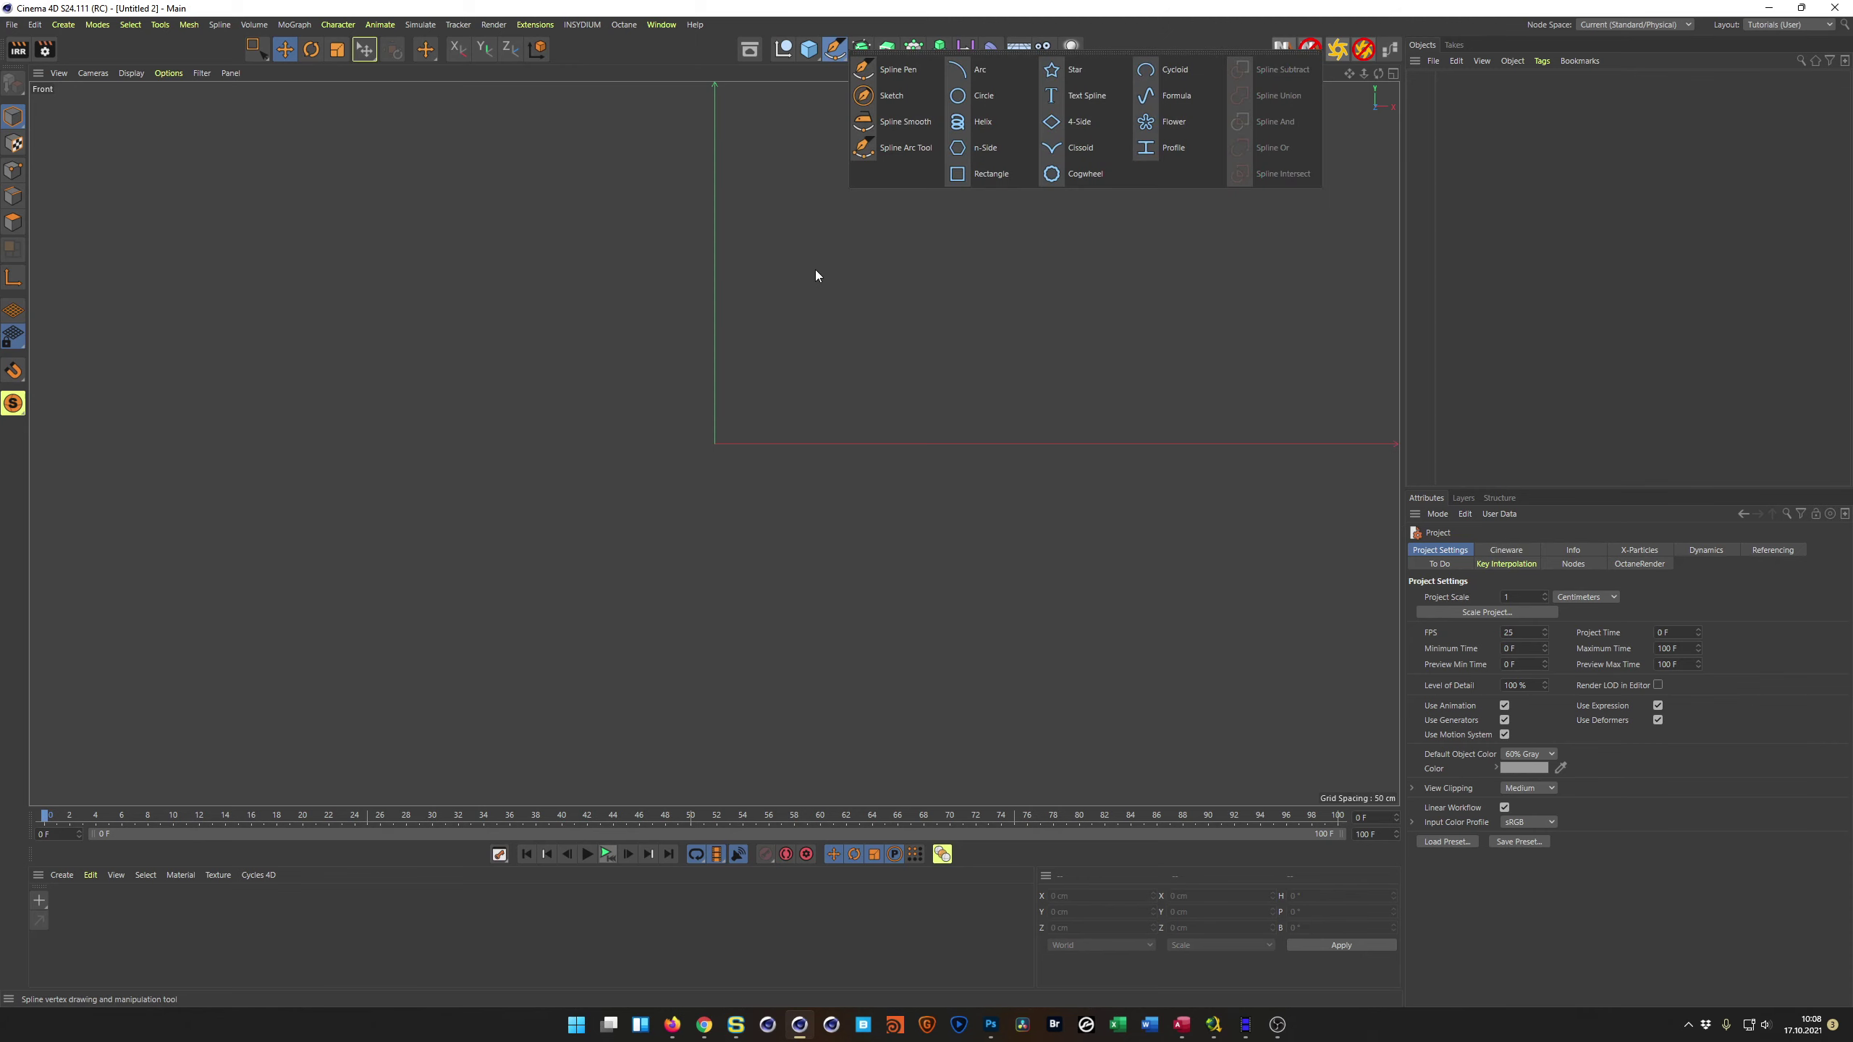
left_click(985, 178)
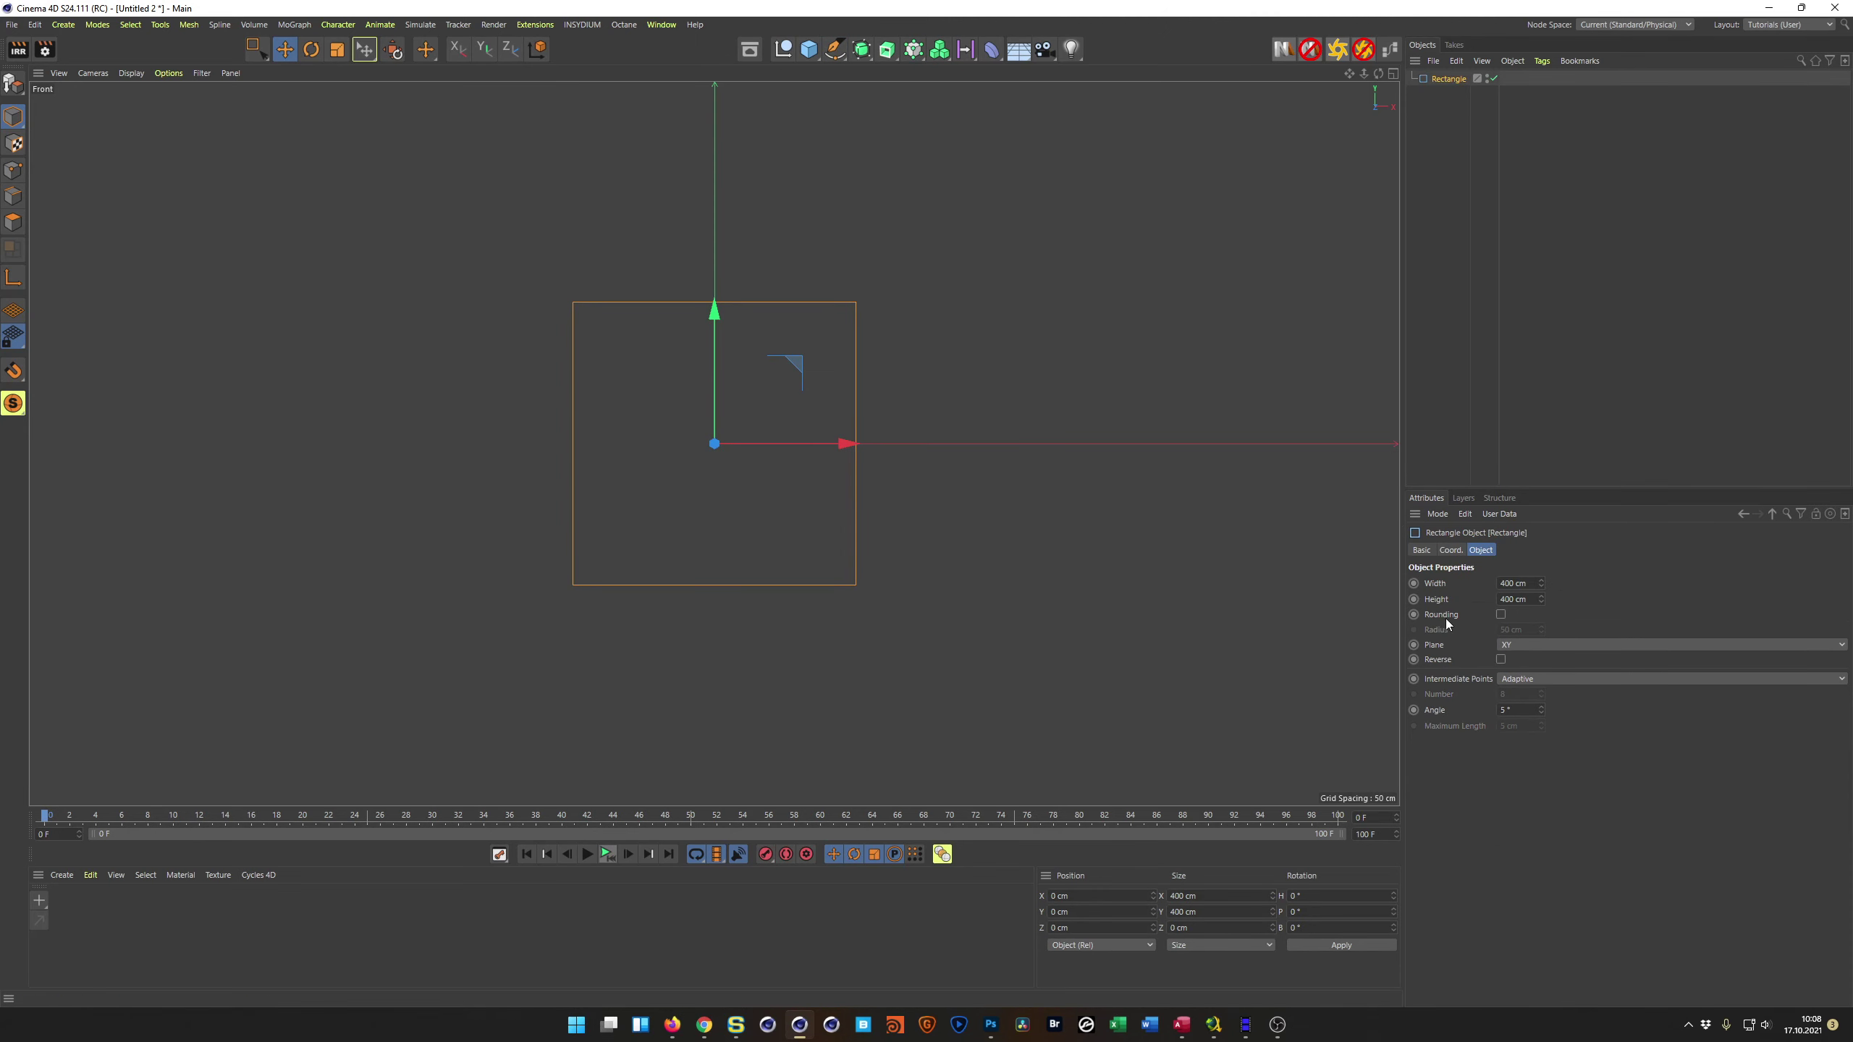
double_click(1509, 599)
type("5")
key("Return")
Step: Duplicate the rectangle as Rectangle.1 and set the copy's height to 15 cm
scroll(772, 434, "up", 5)
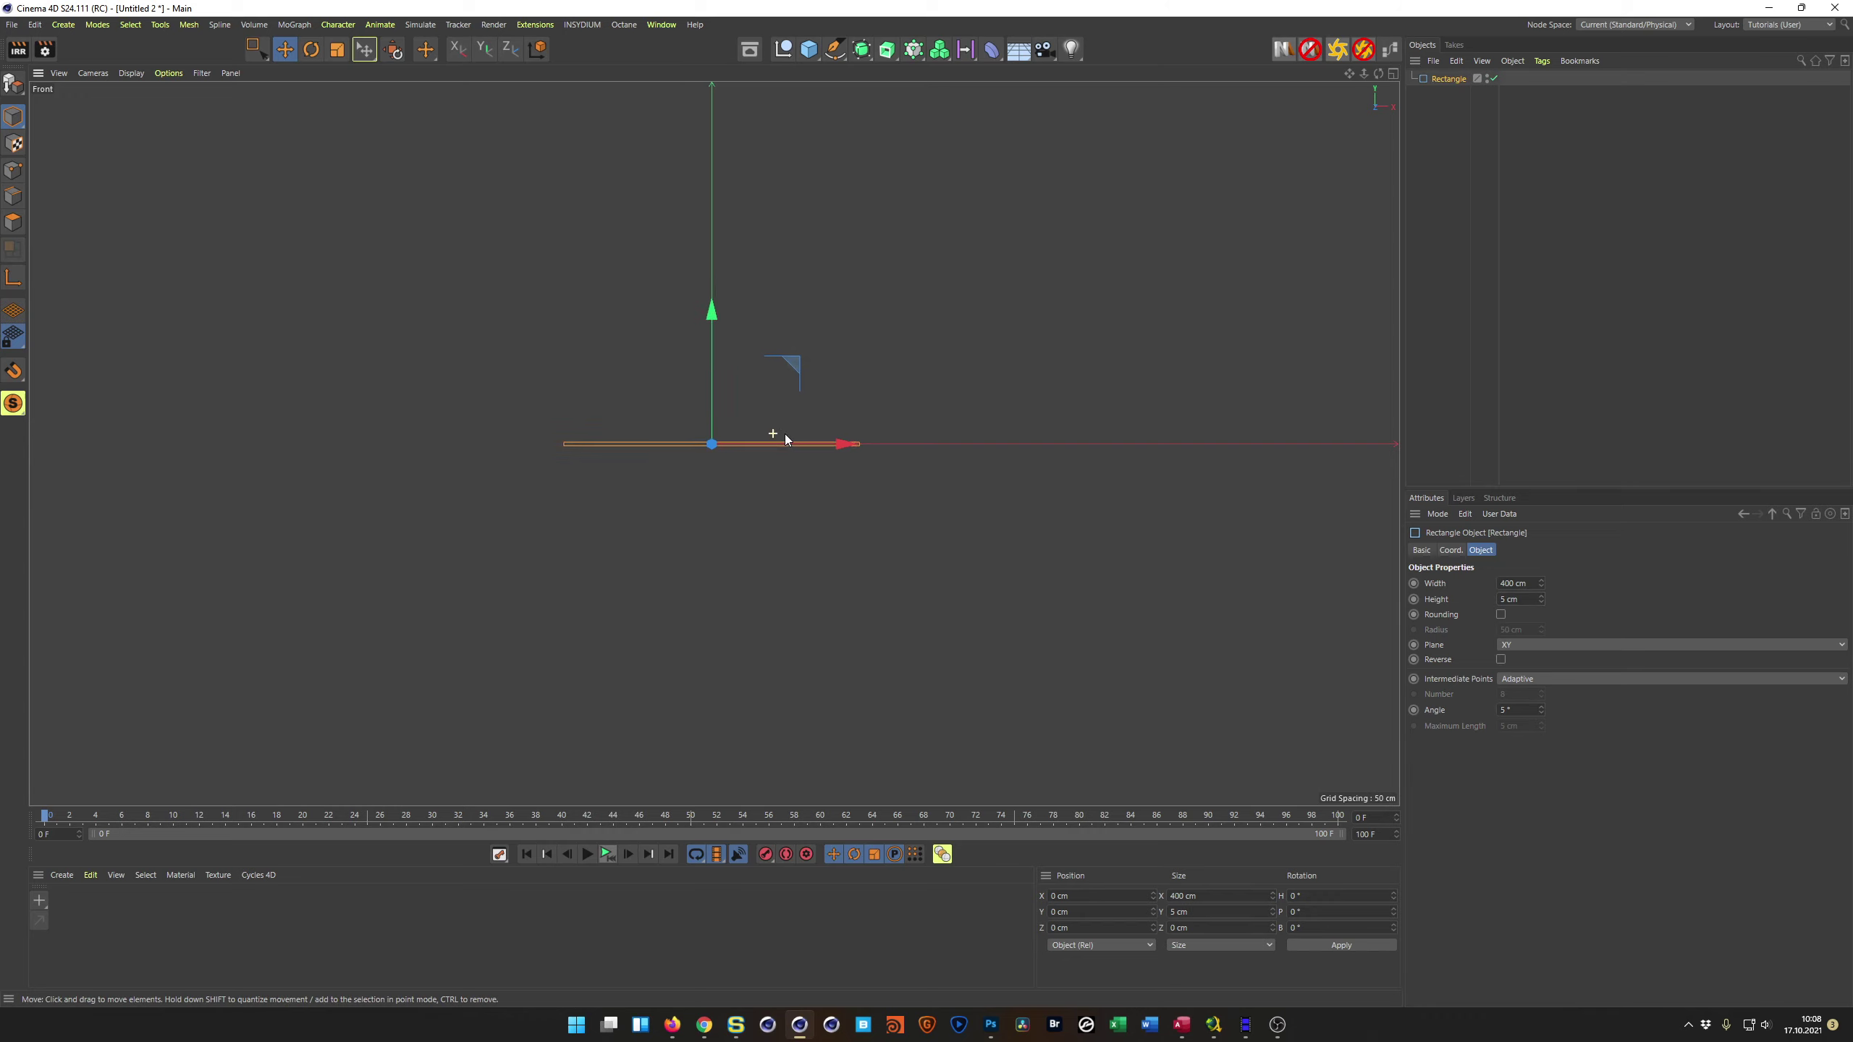
scroll(875, 431, "up", 3)
middle_click_drag(903, 422, 1040, 425, "alt")
scroll(1013, 420, "down", 1)
left_click_drag(1462, 78, 1427, 258, "ctrl")
left_click(1524, 598)
type("15")
key("Return")
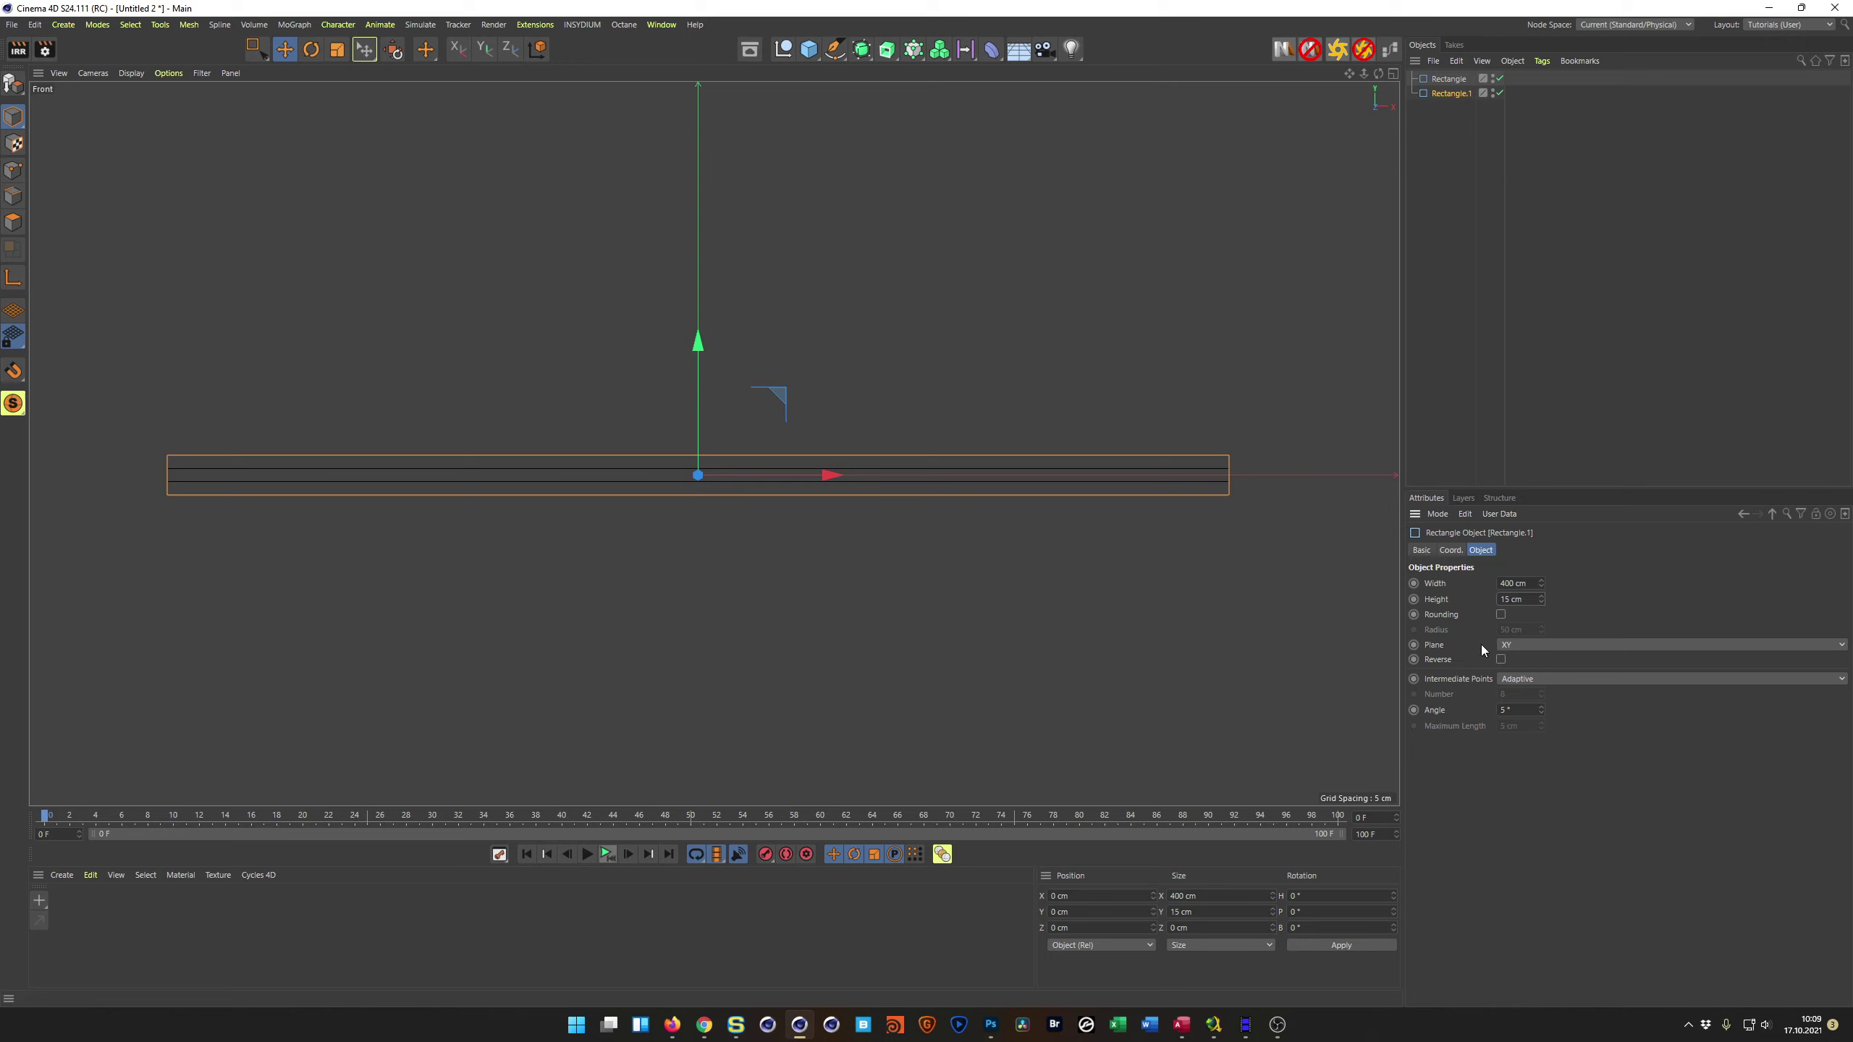
Step: Set Rectangle.1's width to 80 cm
left_click(1518, 583)
type("80")
key("Return")
Step: Move Rectangle.1 up and left to about X −146.172 cm, Y 7.477 cm, atop the strip
scroll(693, 431, "up", 3)
left_click_drag(704, 366, 715, 337)
scroll(672, 496, "down", 4)
middle_click_drag(688, 501, 851, 544)
left_click_drag(964, 504, 522, 509)
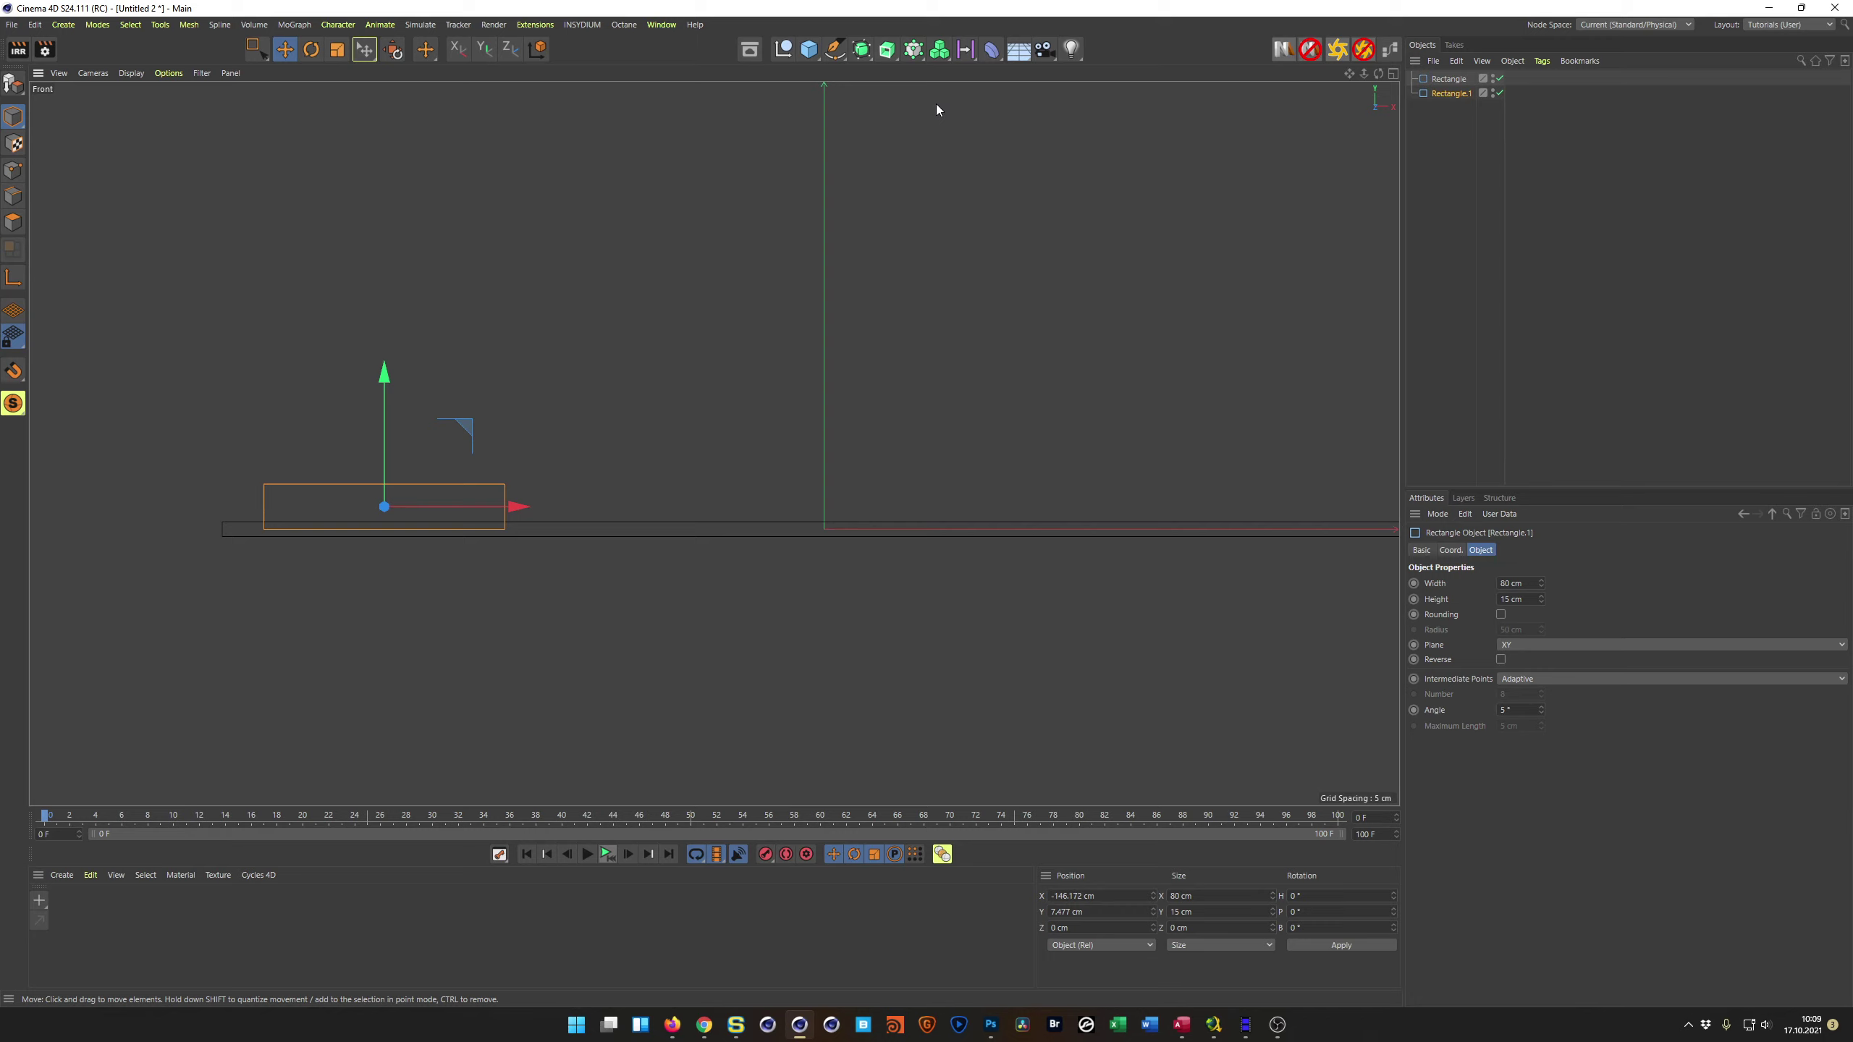
Step: Add a Spline Mask holding both rectangles, with its axis set to XY (Along Z)
left_click(889, 52)
left_click(1033, 71)
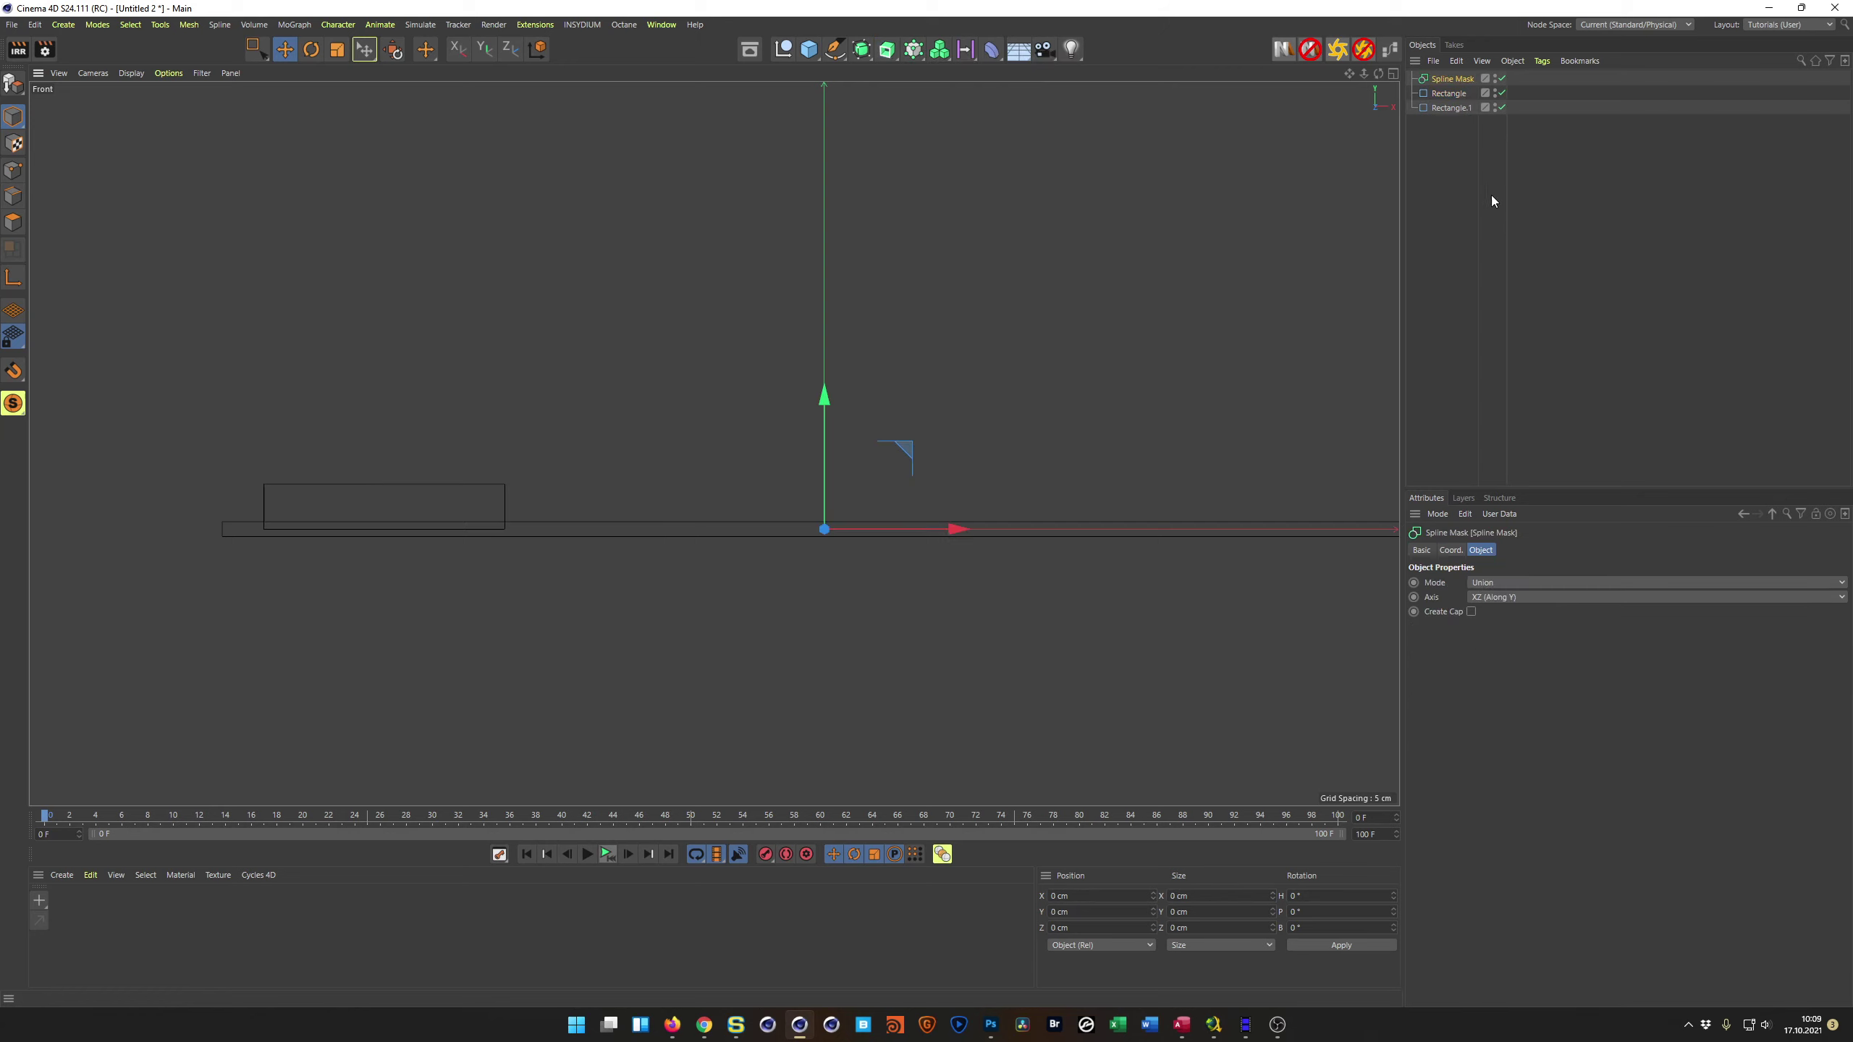
left_click_drag(1434, 143, 1432, 83)
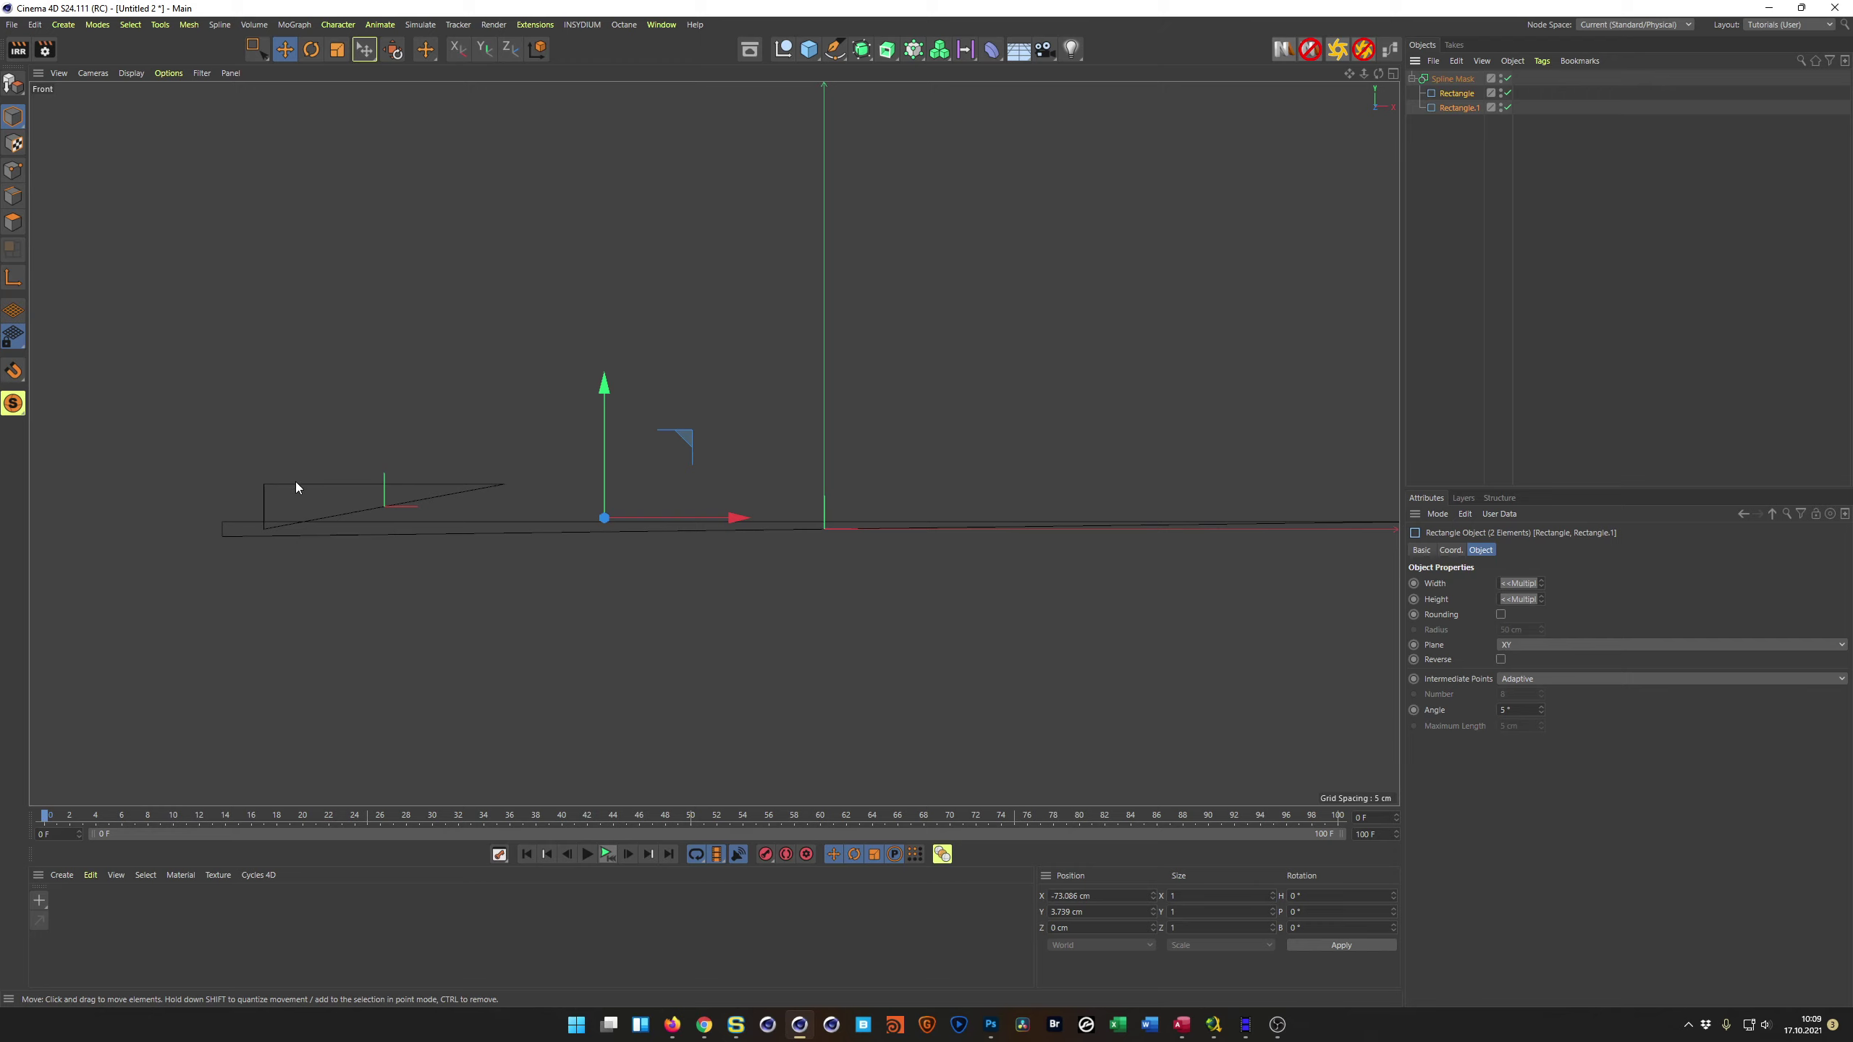
left_click(1450, 79)
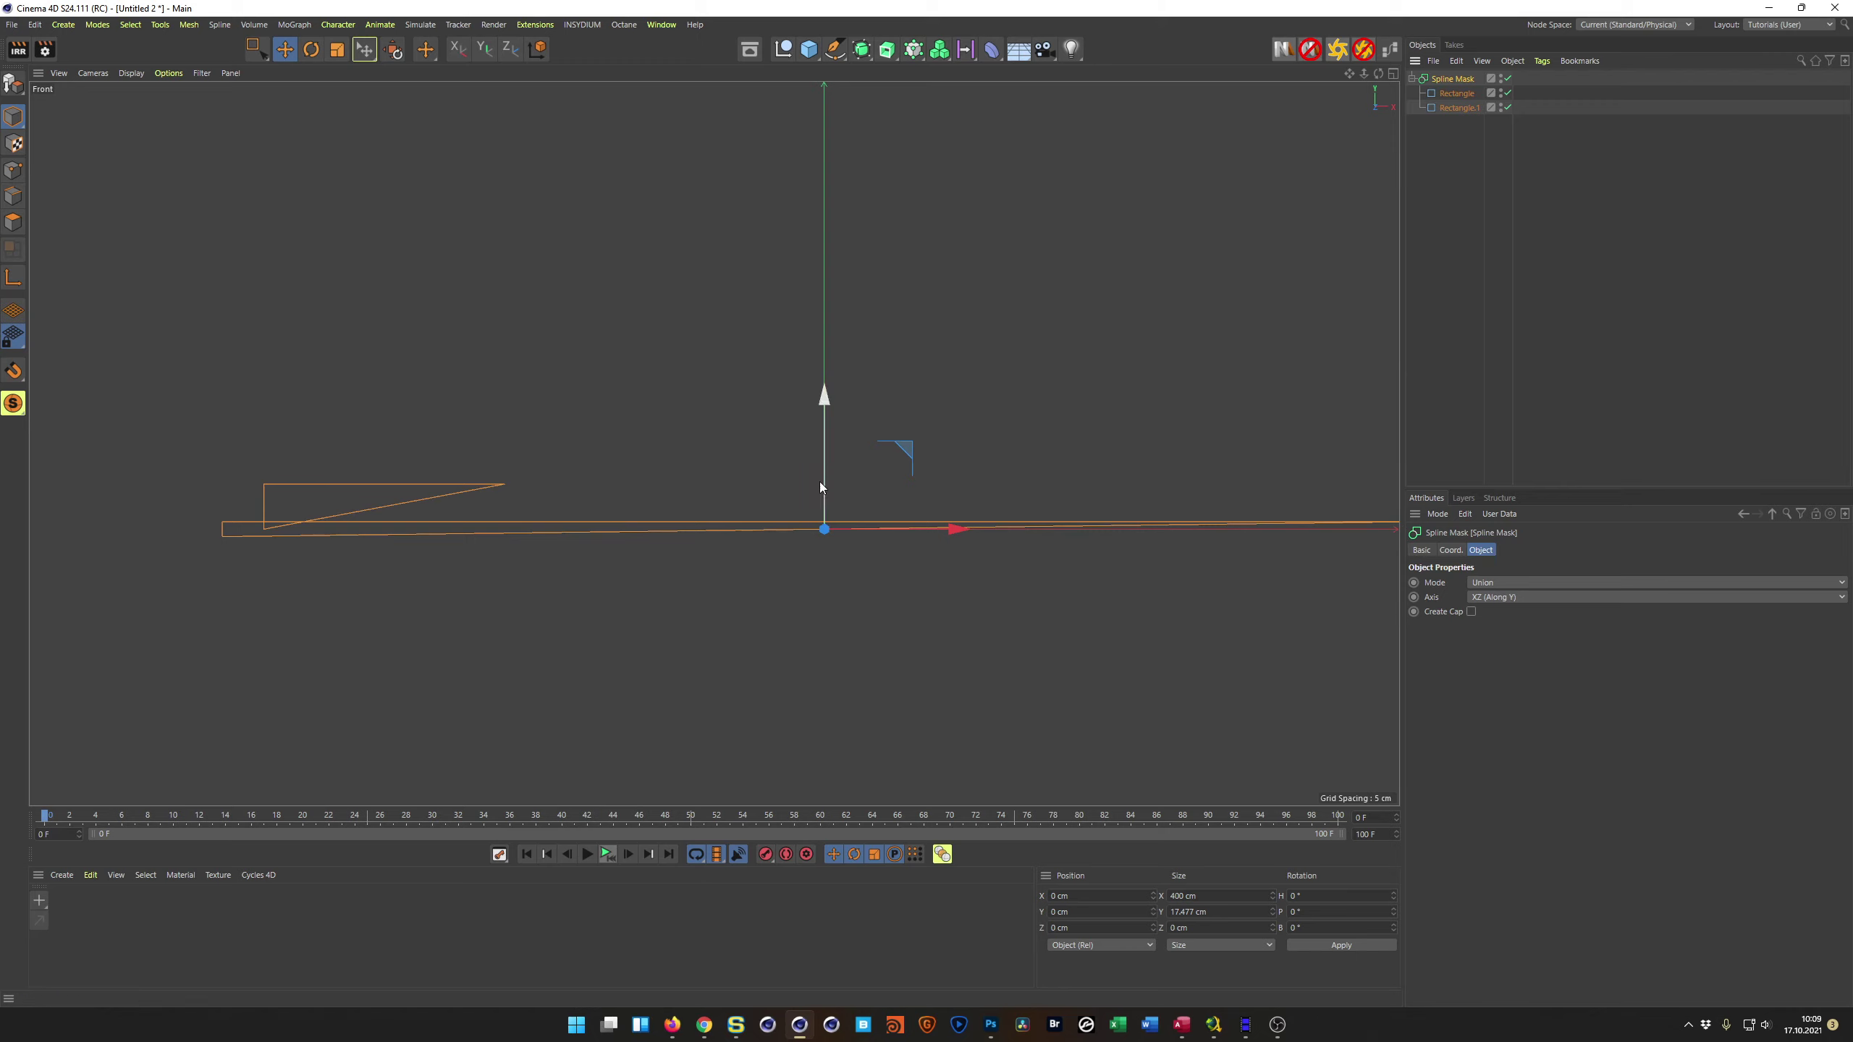
left_click(1505, 594)
left_click(1521, 606)
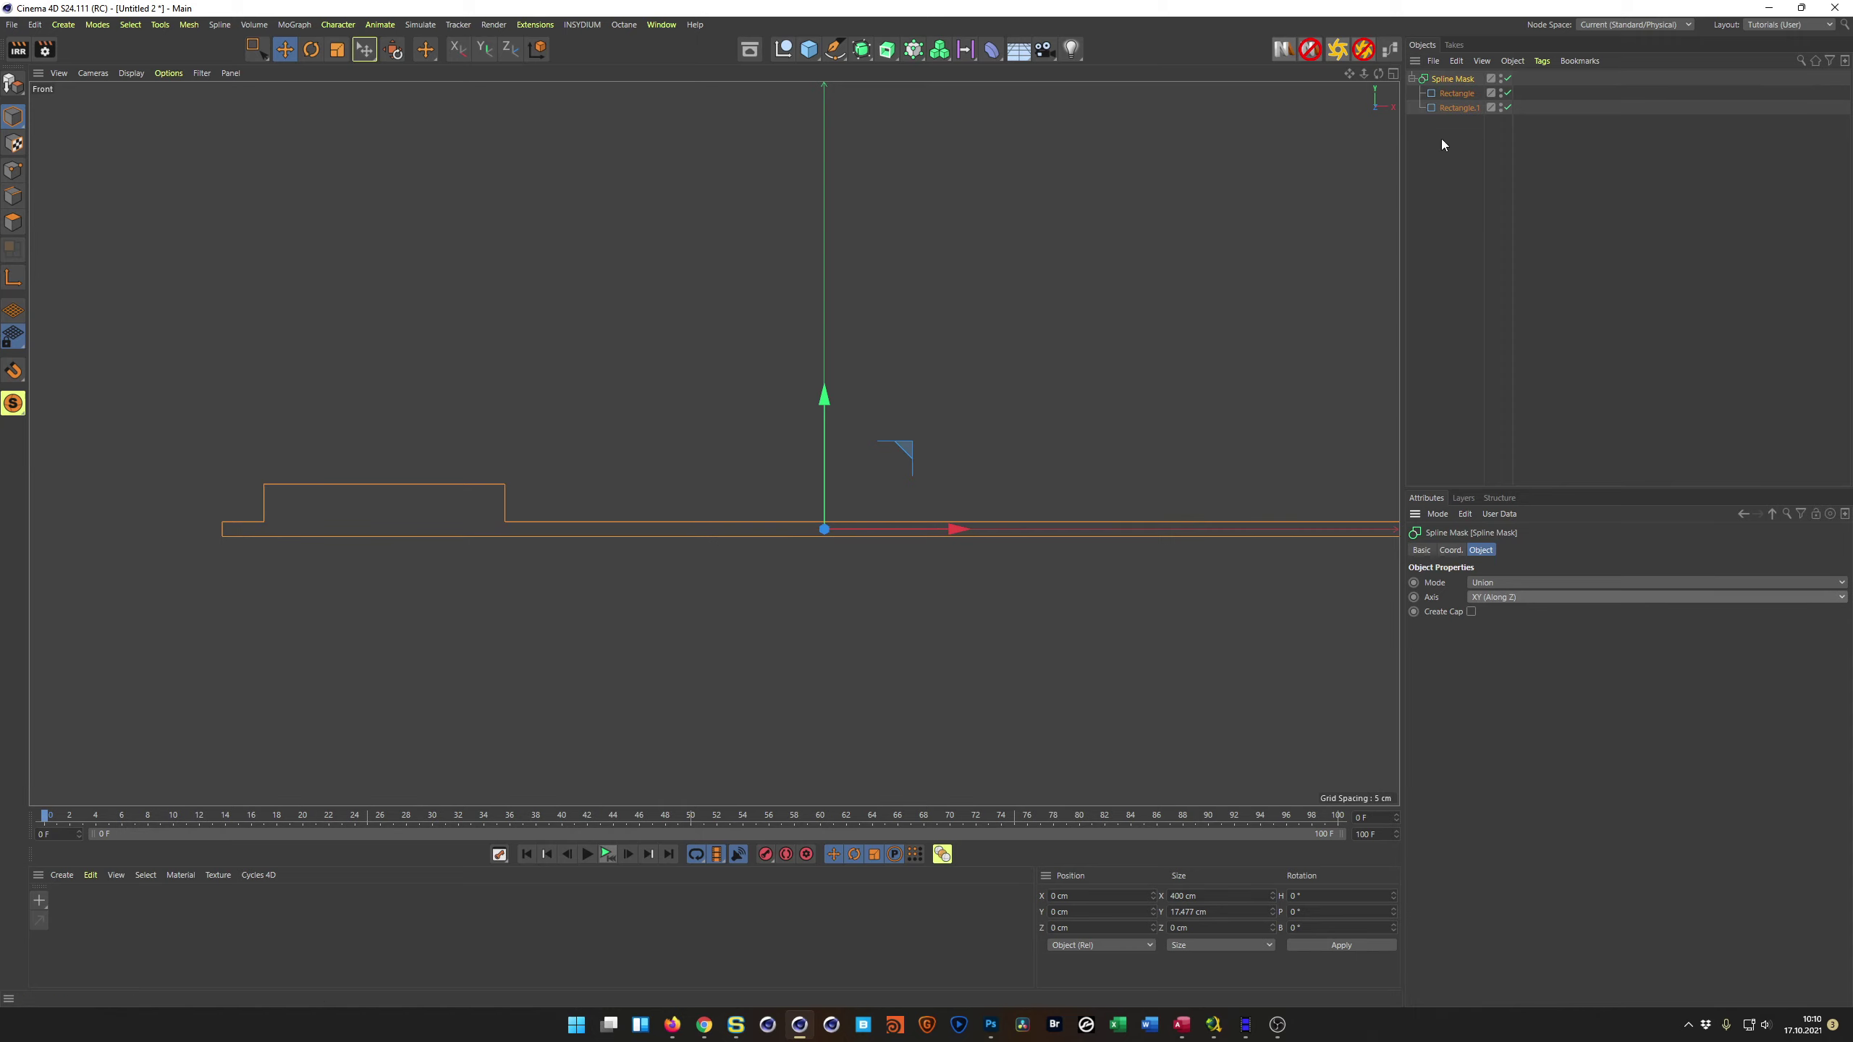
Step: Set both rectangles' intermediate points to None
left_click_drag(1433, 134, 1474, 93)
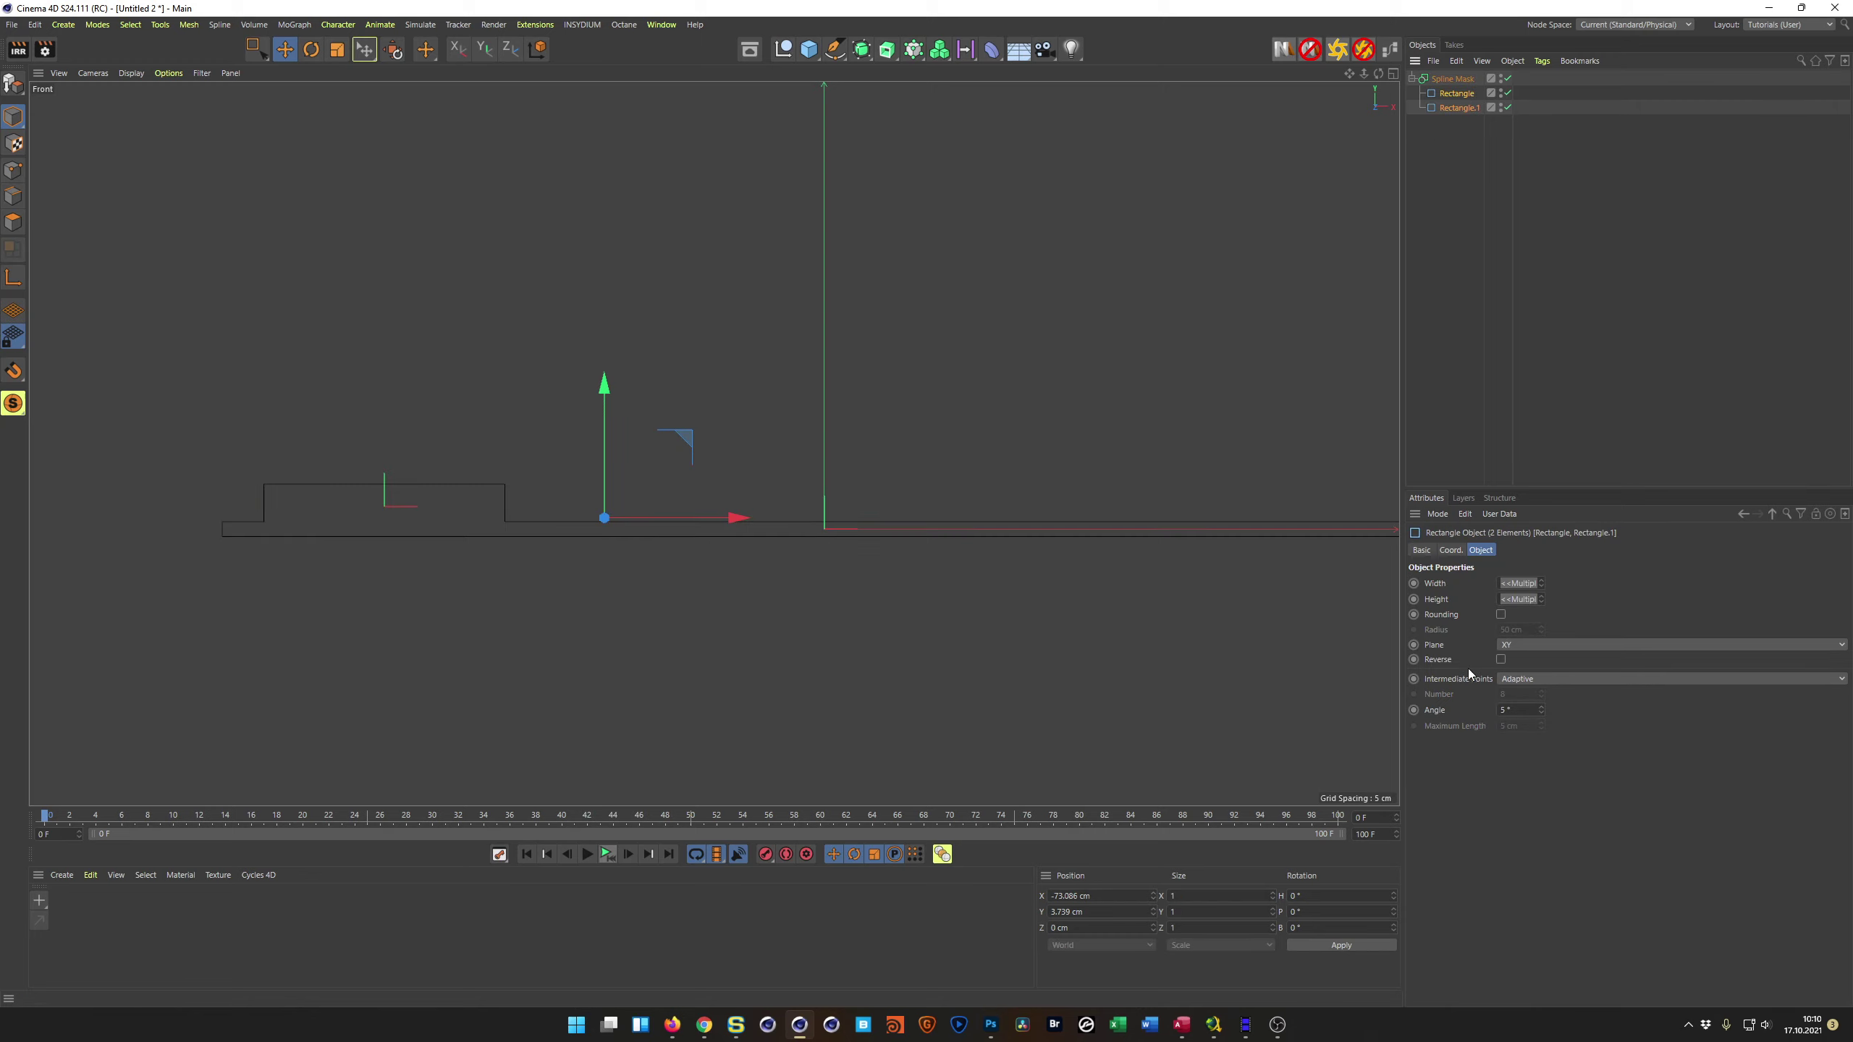
left_click(1581, 694)
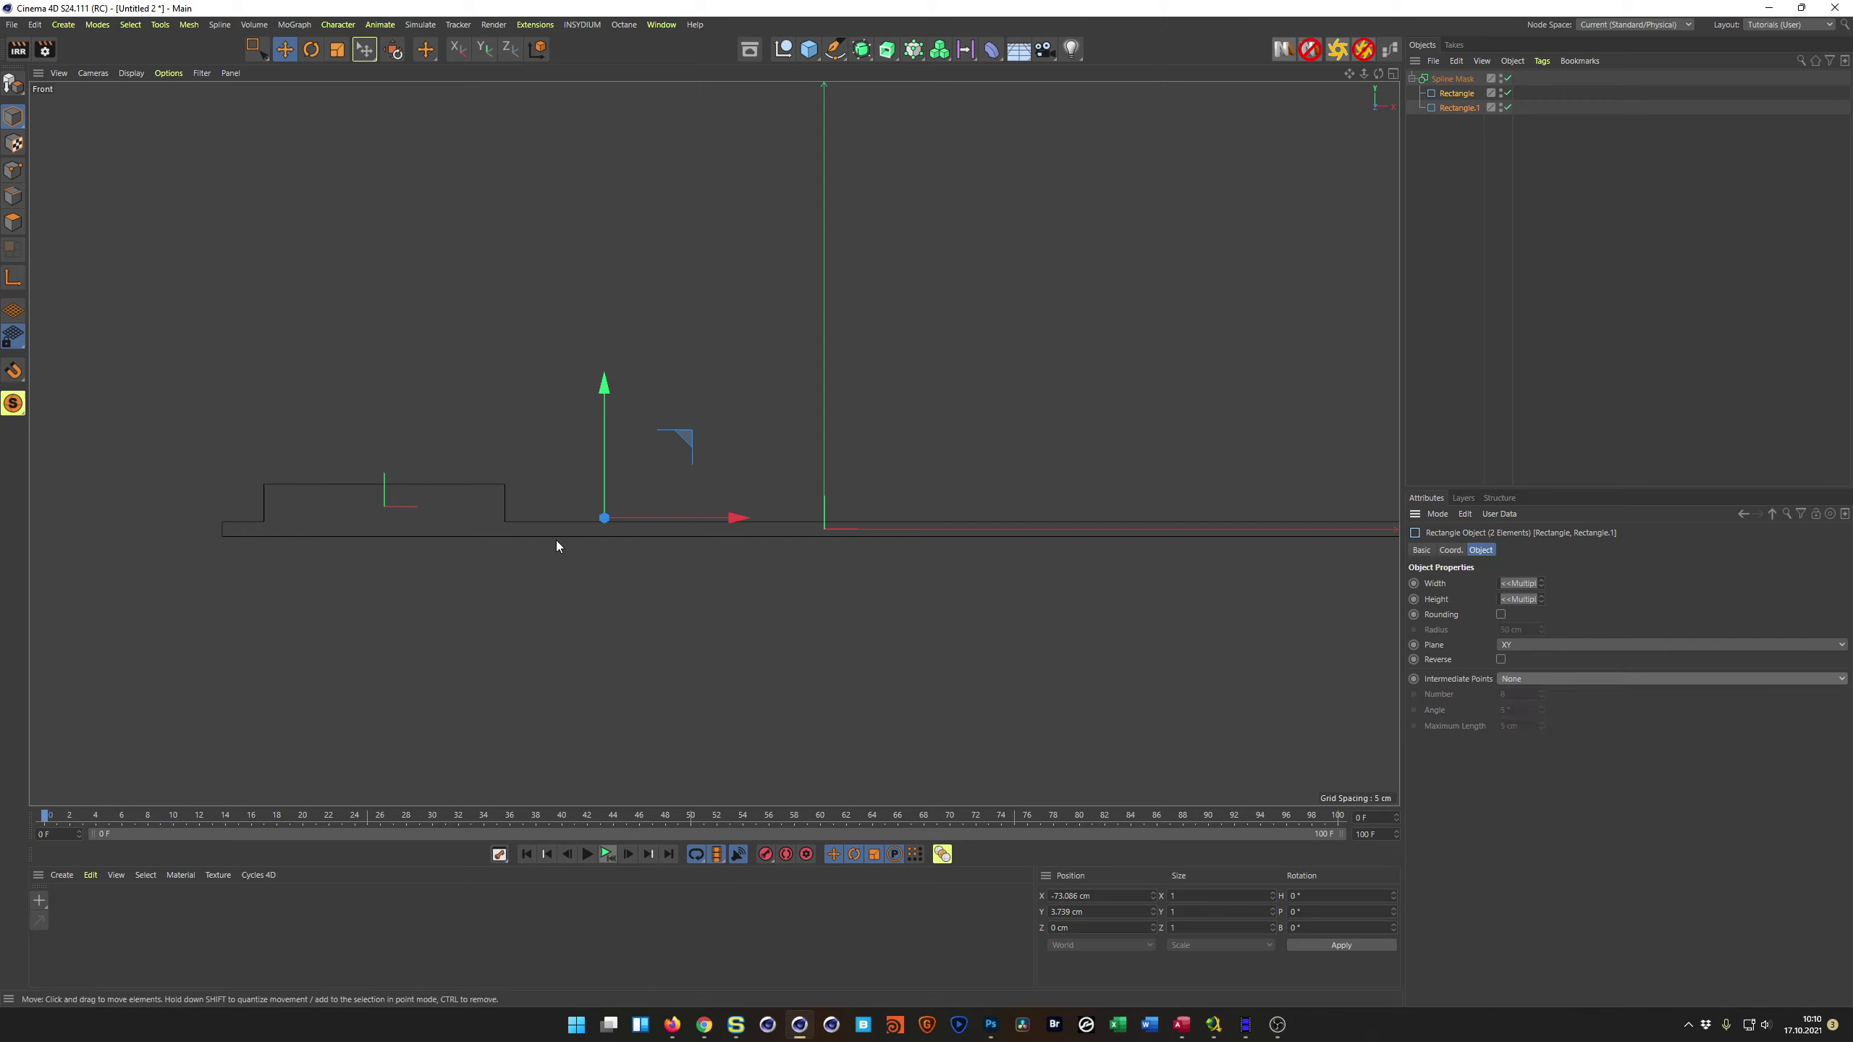
left_click(1462, 80)
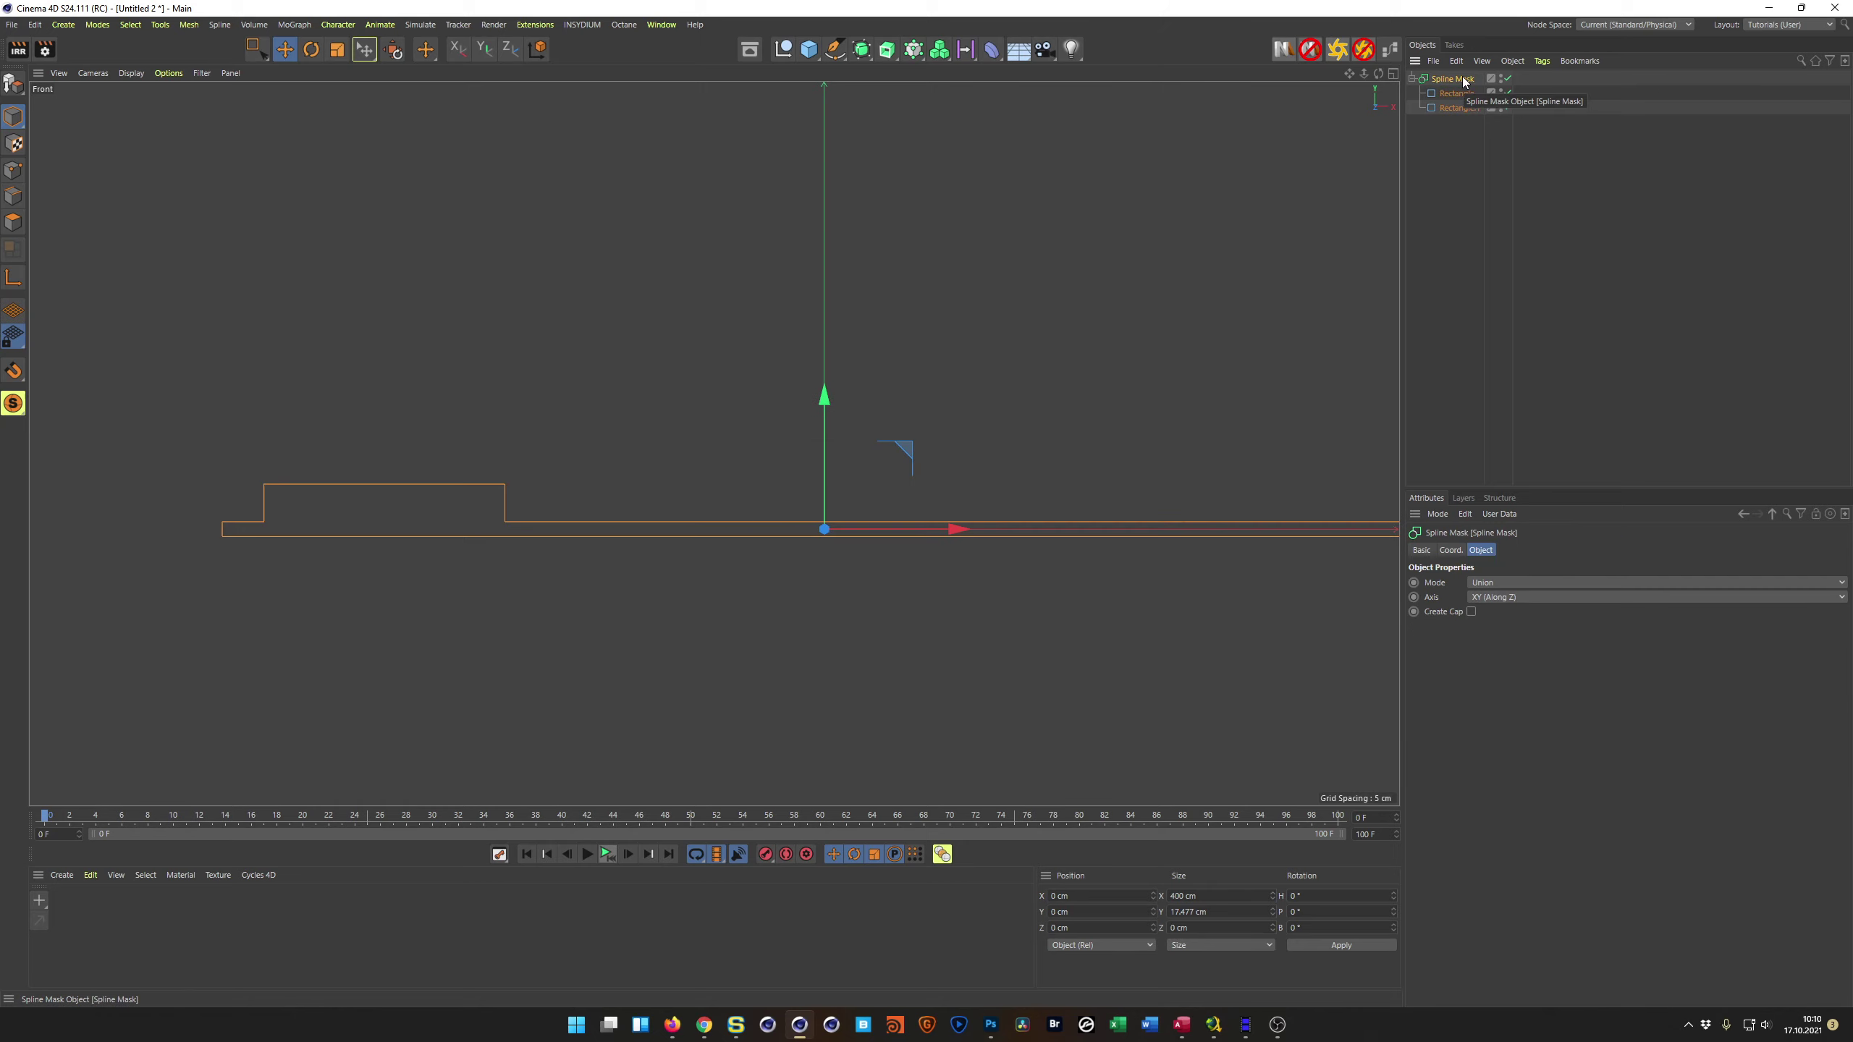
Step: Bake the Spline Mask with Current State to Object, disable the original, and select the new spline in Points mode
right_click(1463, 81)
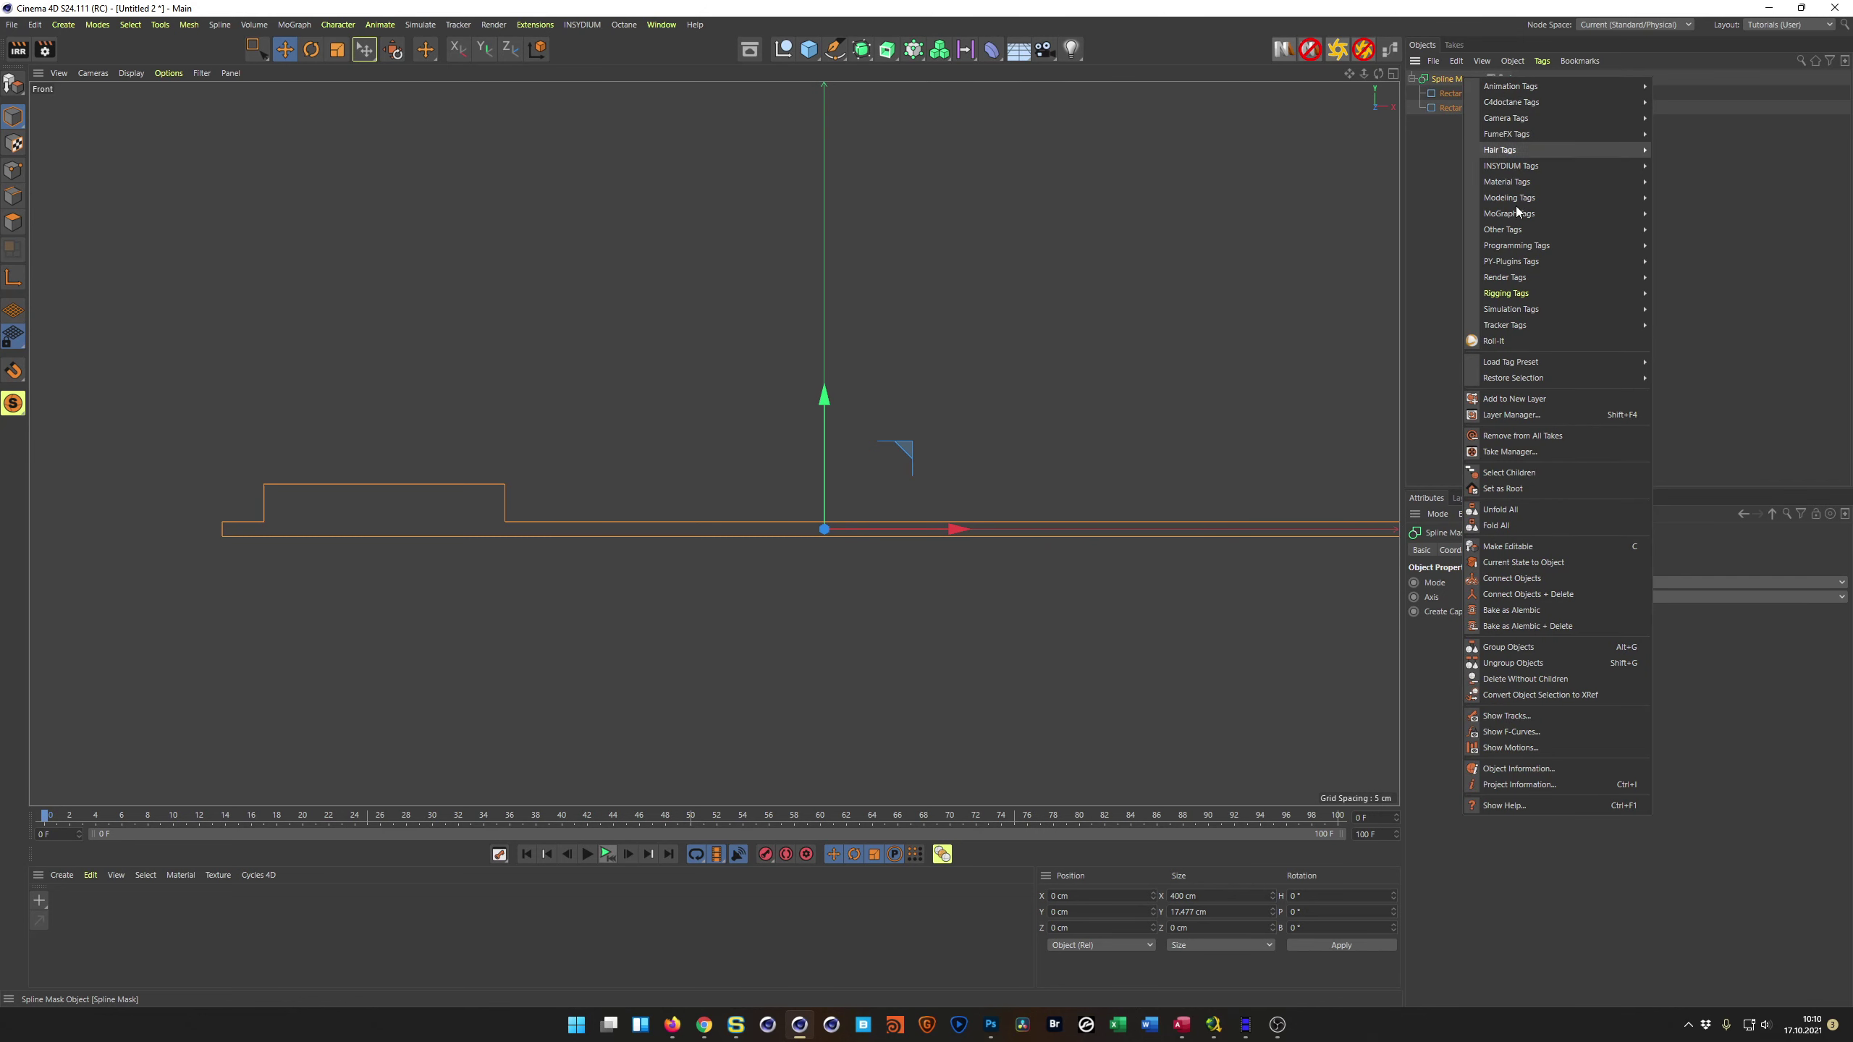
left_click(1563, 562)
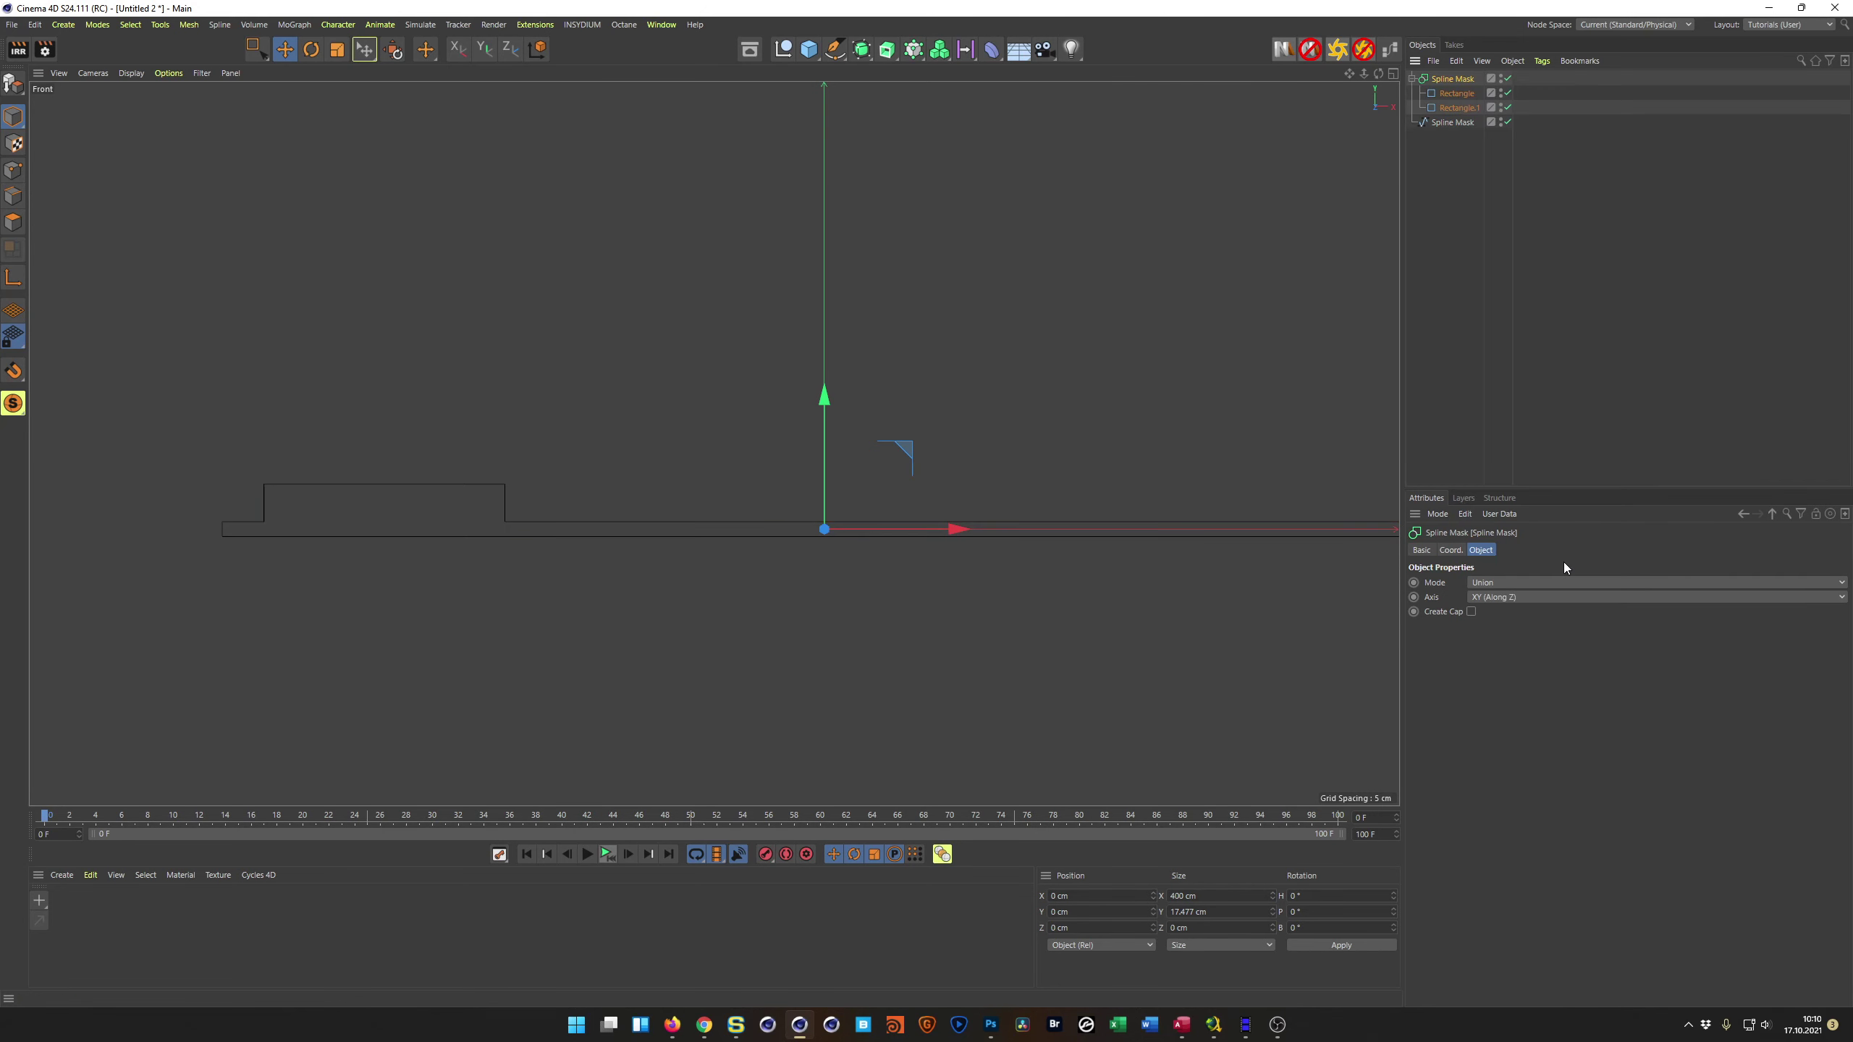
left_click(1506, 79)
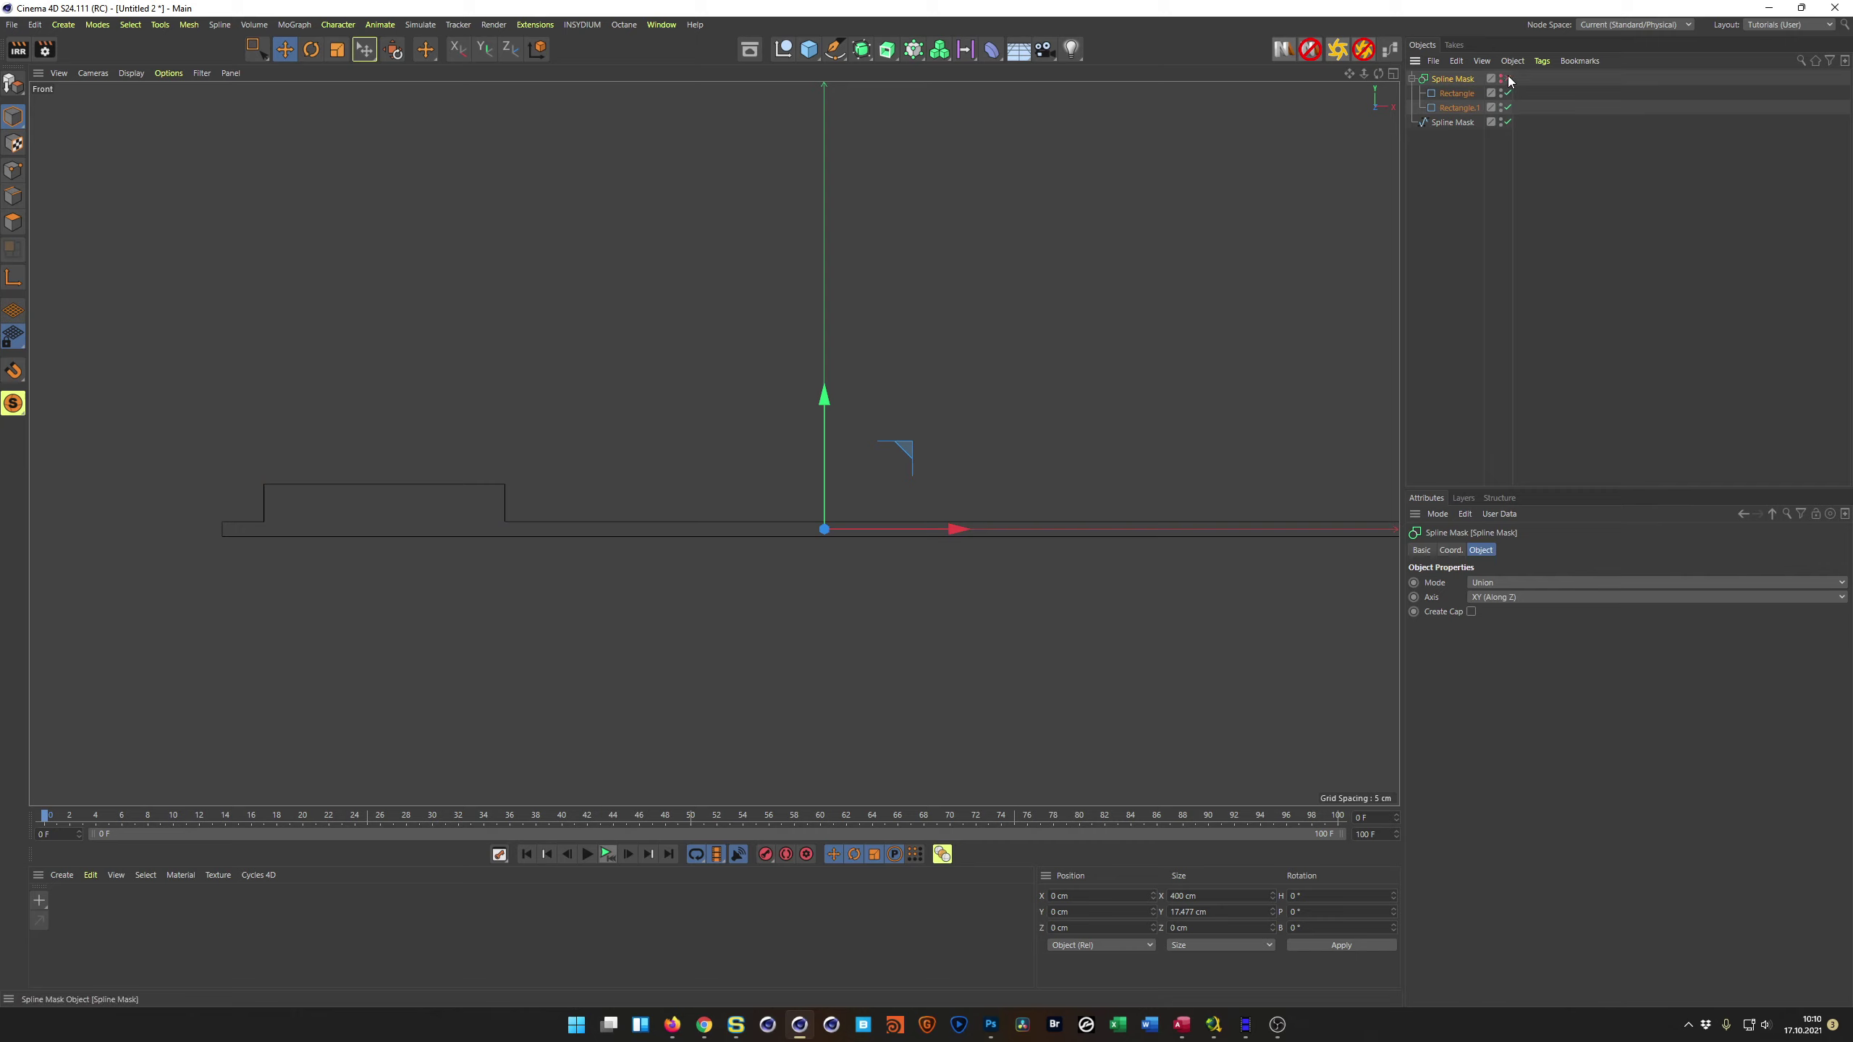
left_click(1413, 79)
left_click(16, 172)
left_click(1450, 93)
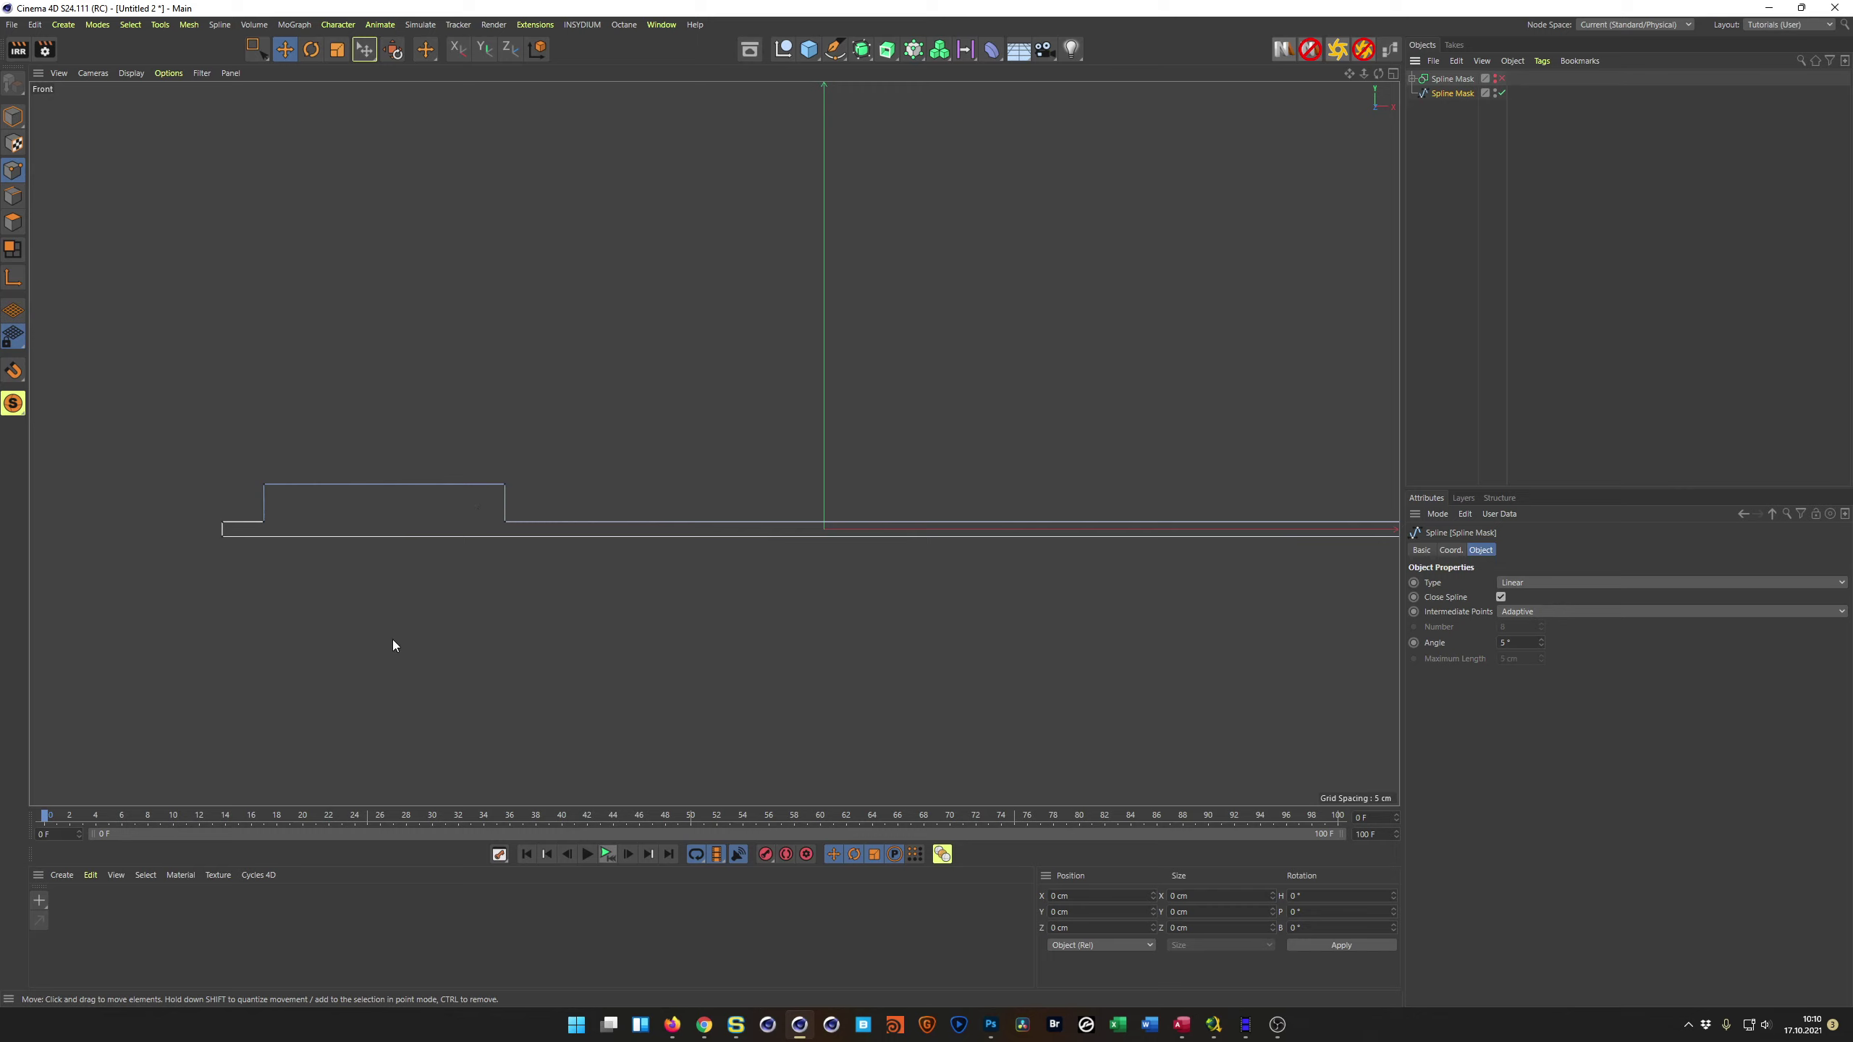
Step: Chamfer the step's four corner points with a 5 cm radius, then return to Model mode
key("0")
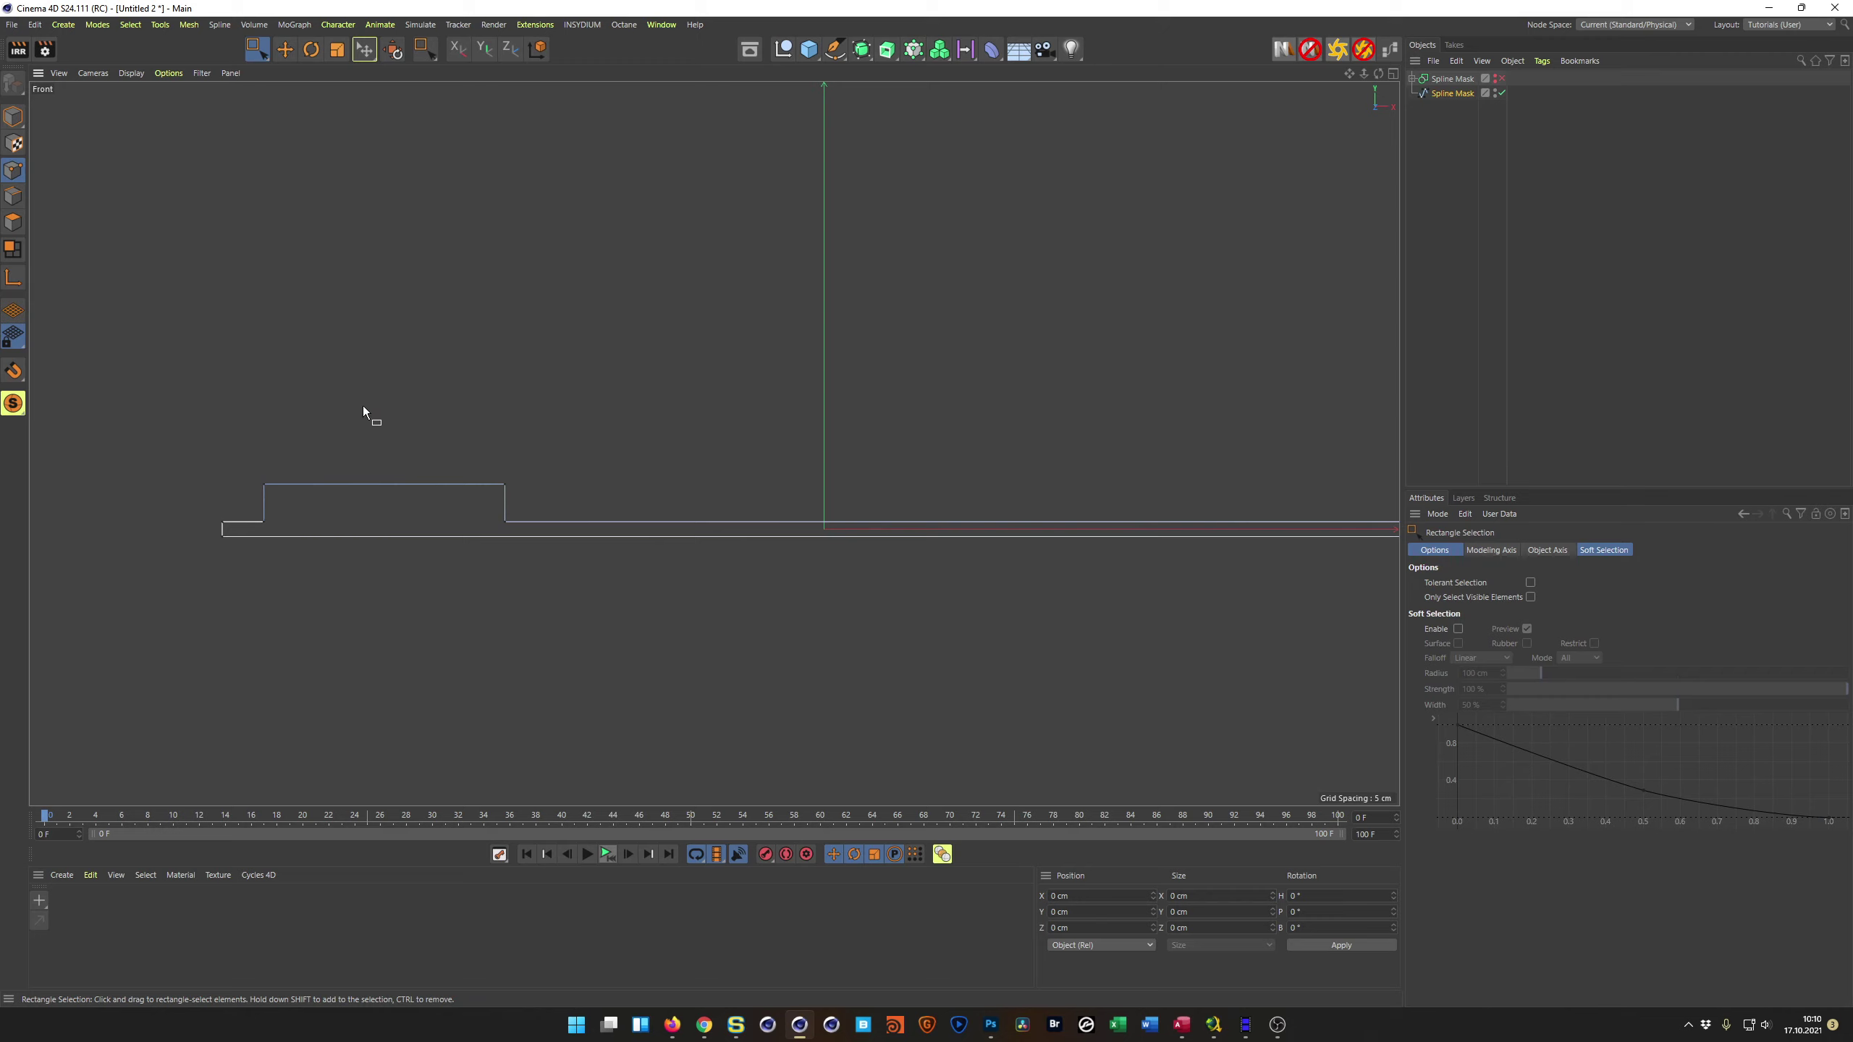
left_click_drag(249, 452, 520, 525)
right_click(616, 587)
left_click(679, 745)
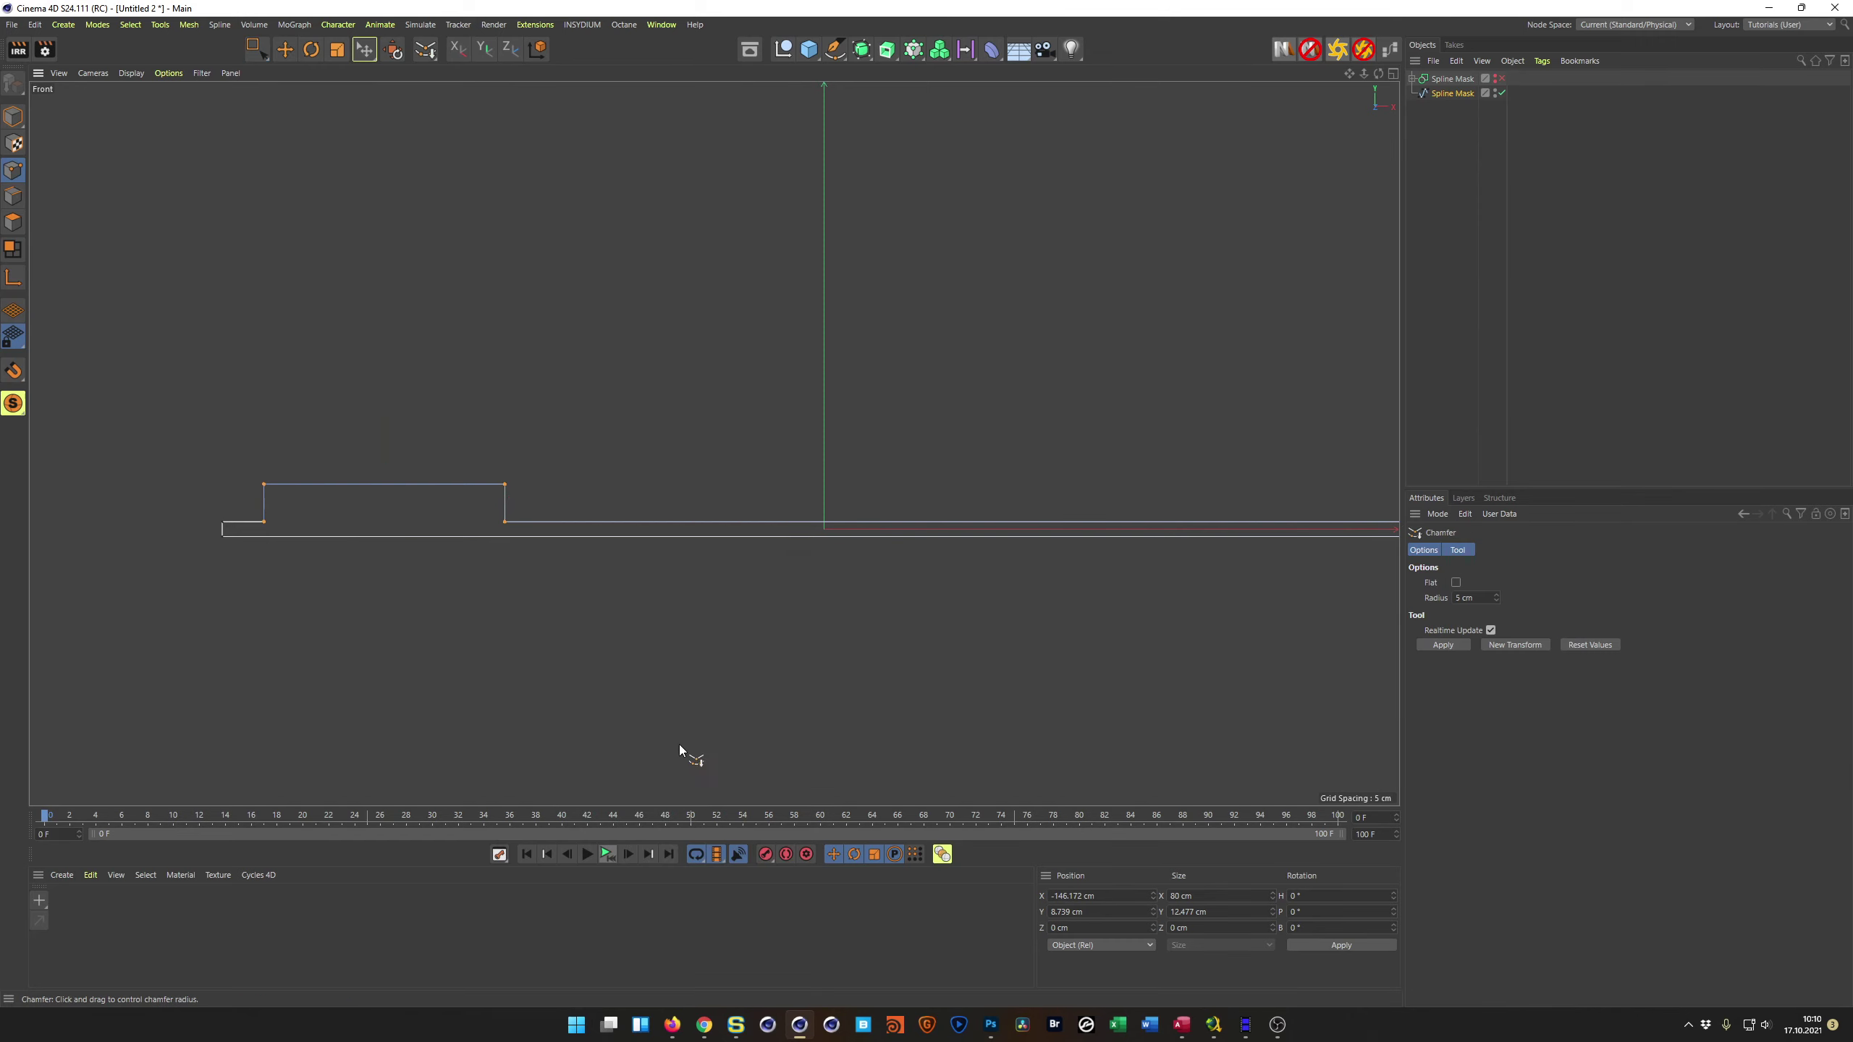
right_click_drag(325, 469, 391, 464, "alt")
left_click_drag(544, 710, 623, 709)
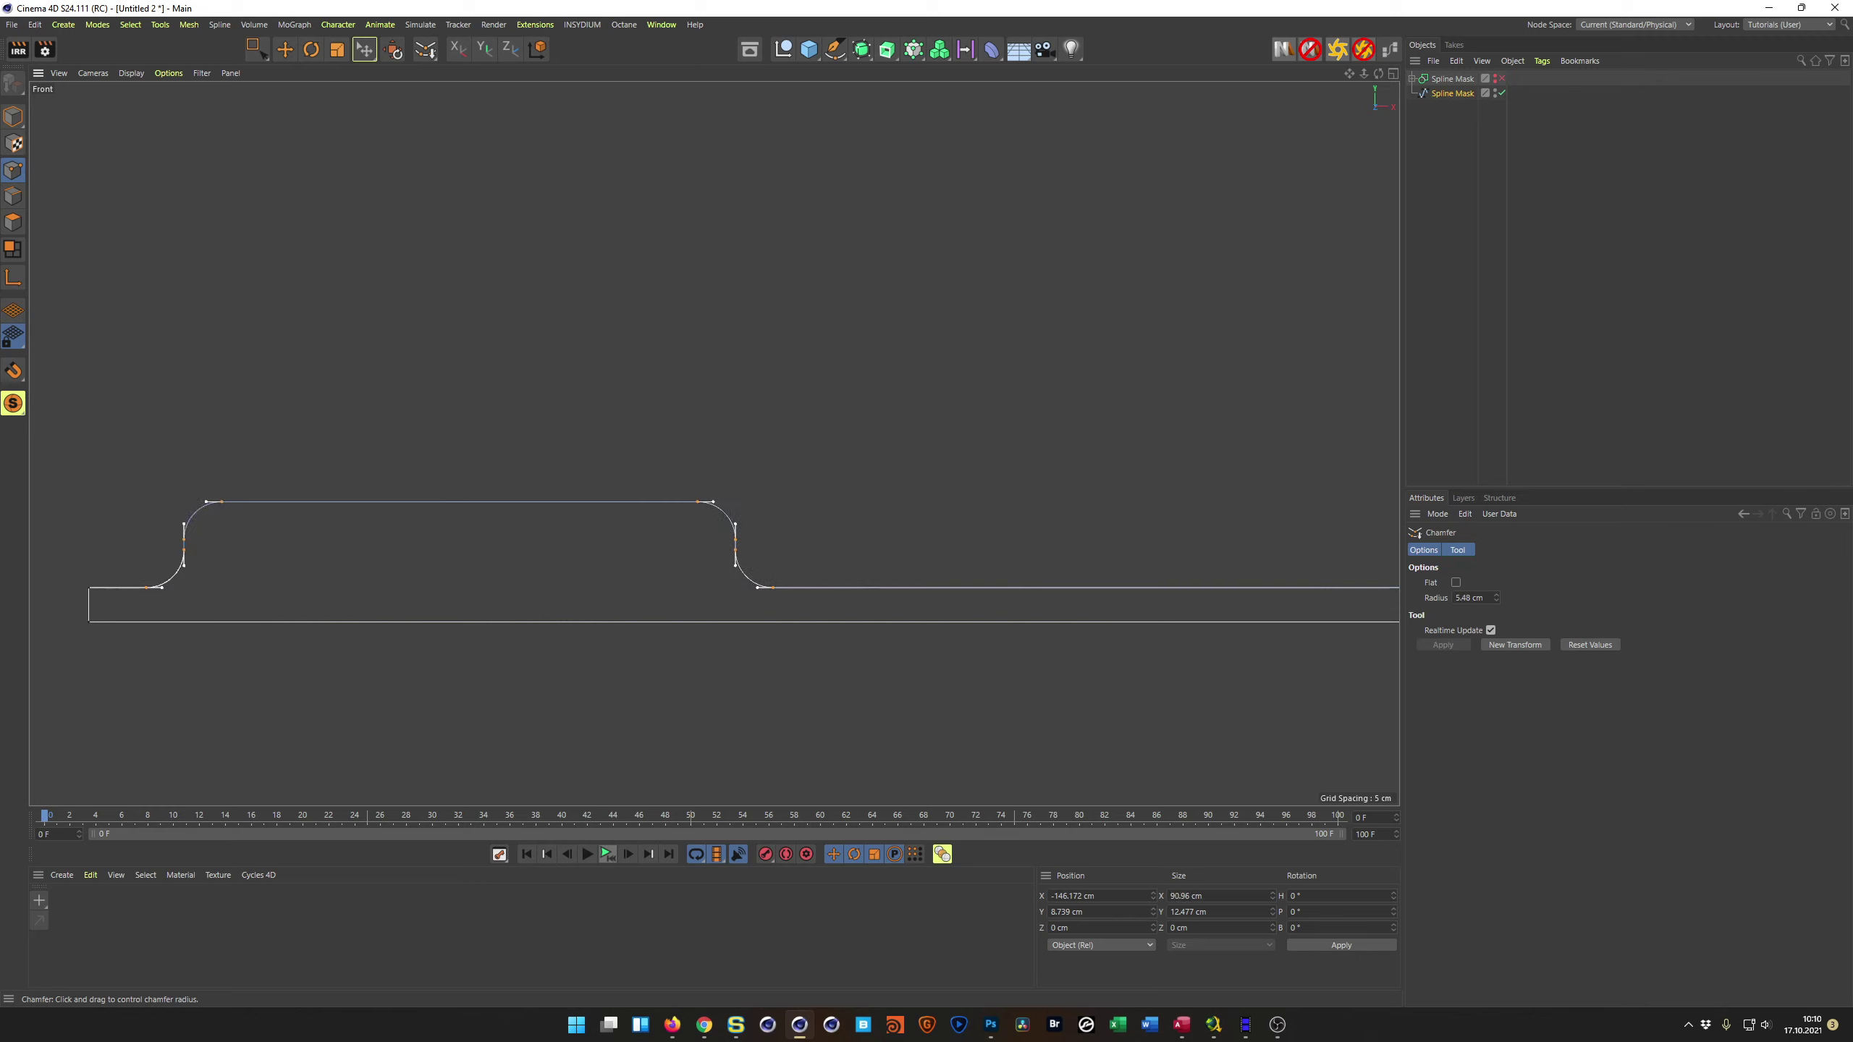
left_click(1467, 598)
type("5")
key("Return")
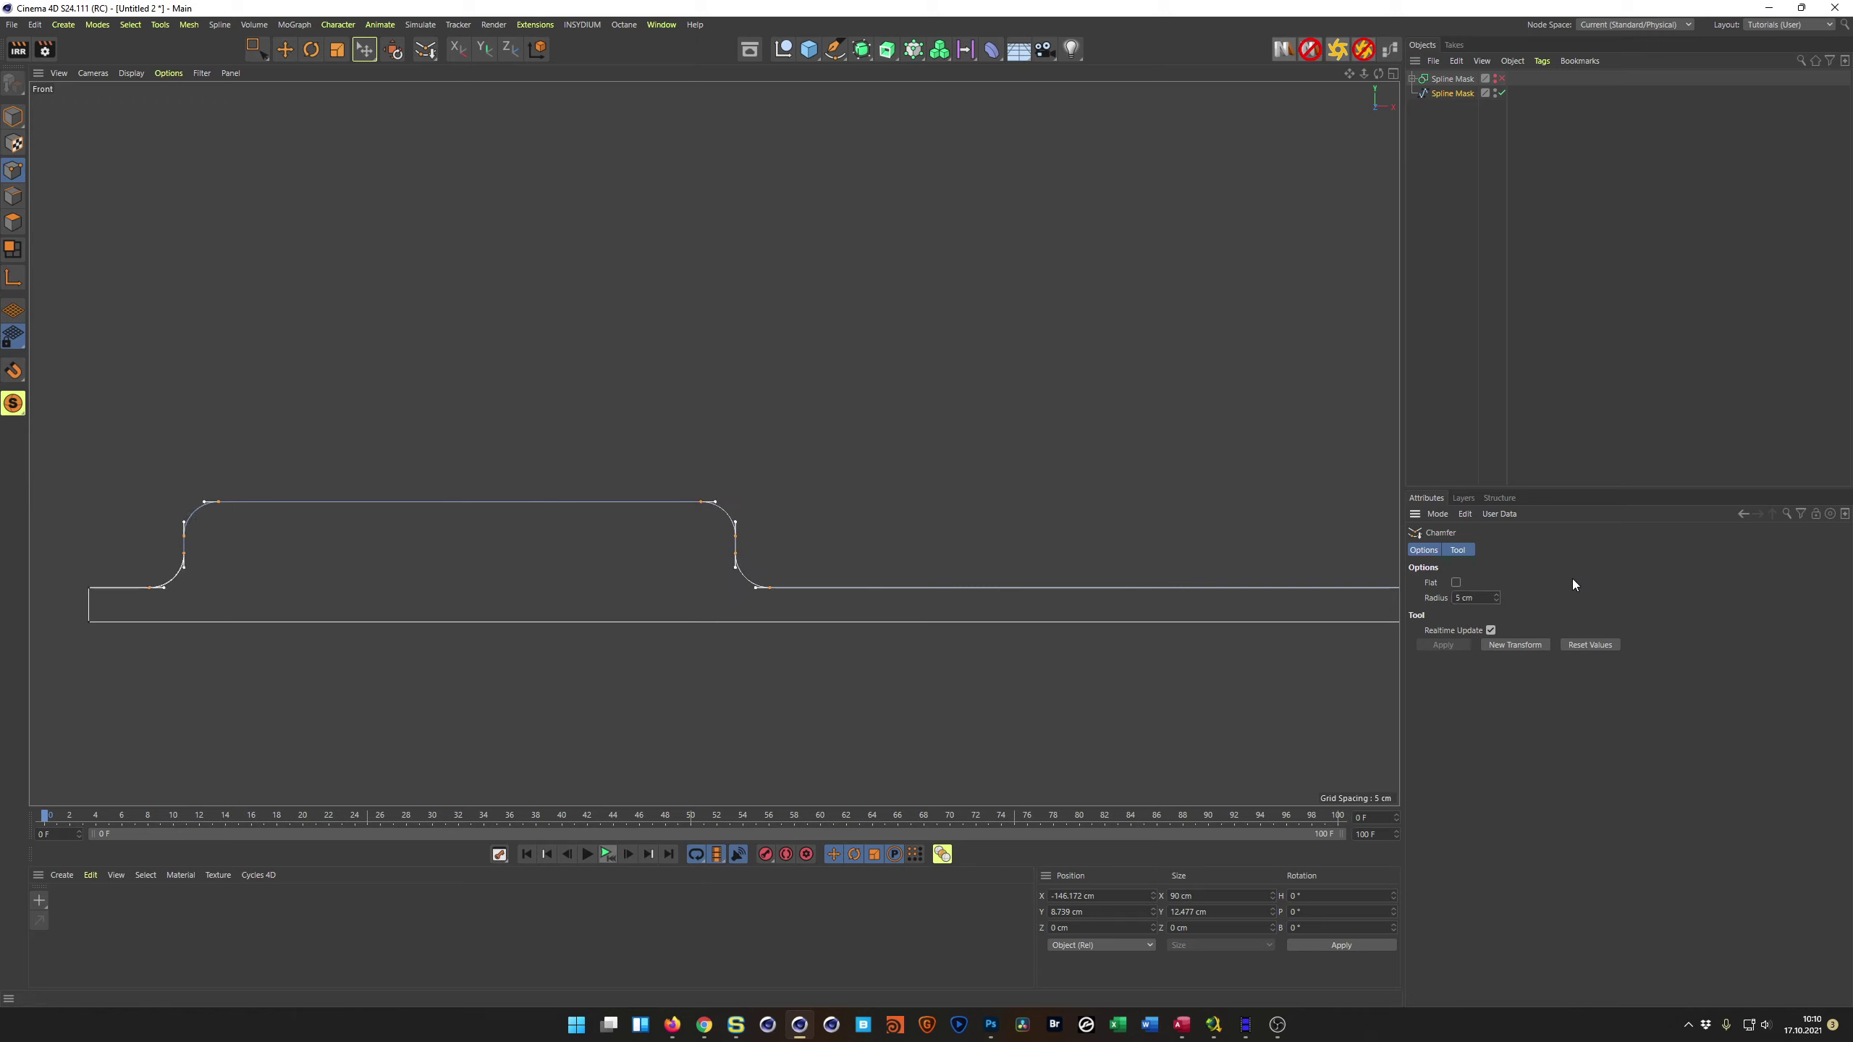
scroll(585, 581, "down", 3)
middle_click_drag(479, 547, 365, 498)
left_click(13, 117)
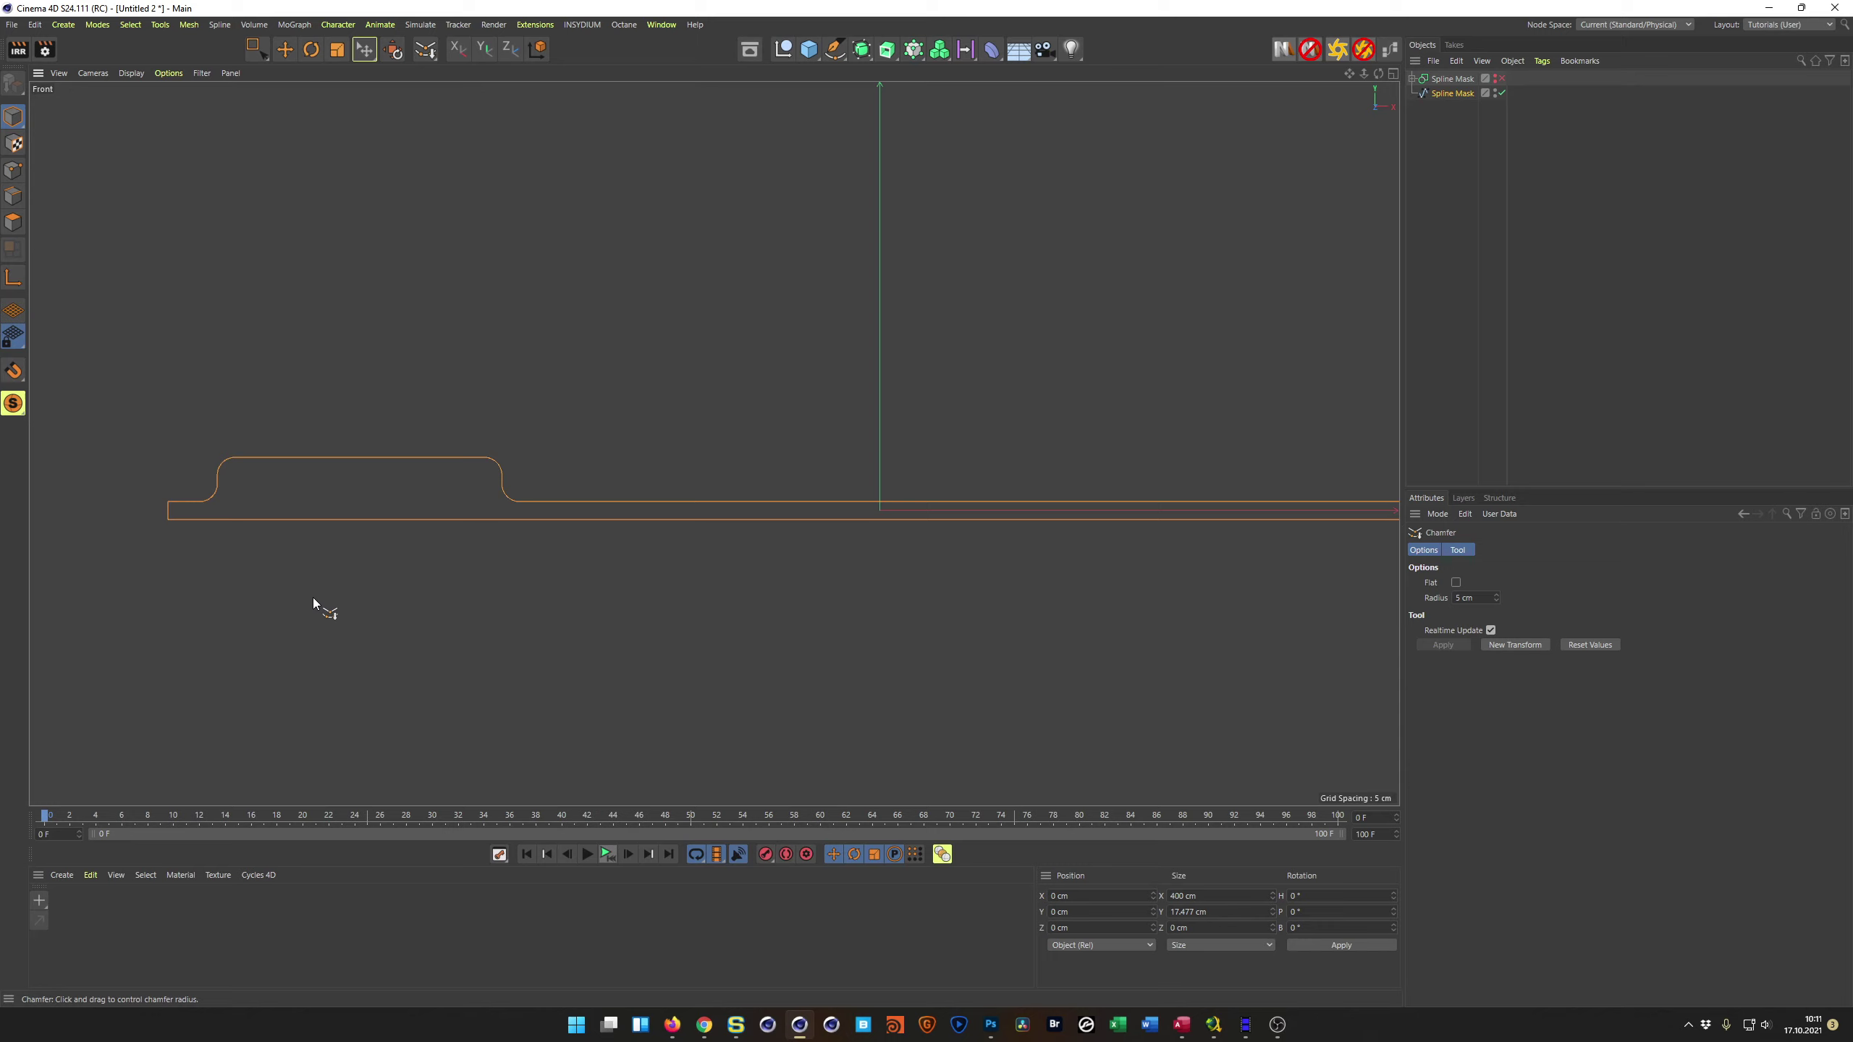
Step: Select the baked spline to show its Bezier, closed, Adaptive 5° settings
scroll(481, 507, "down", 4)
scroll(614, 509, "up", 3)
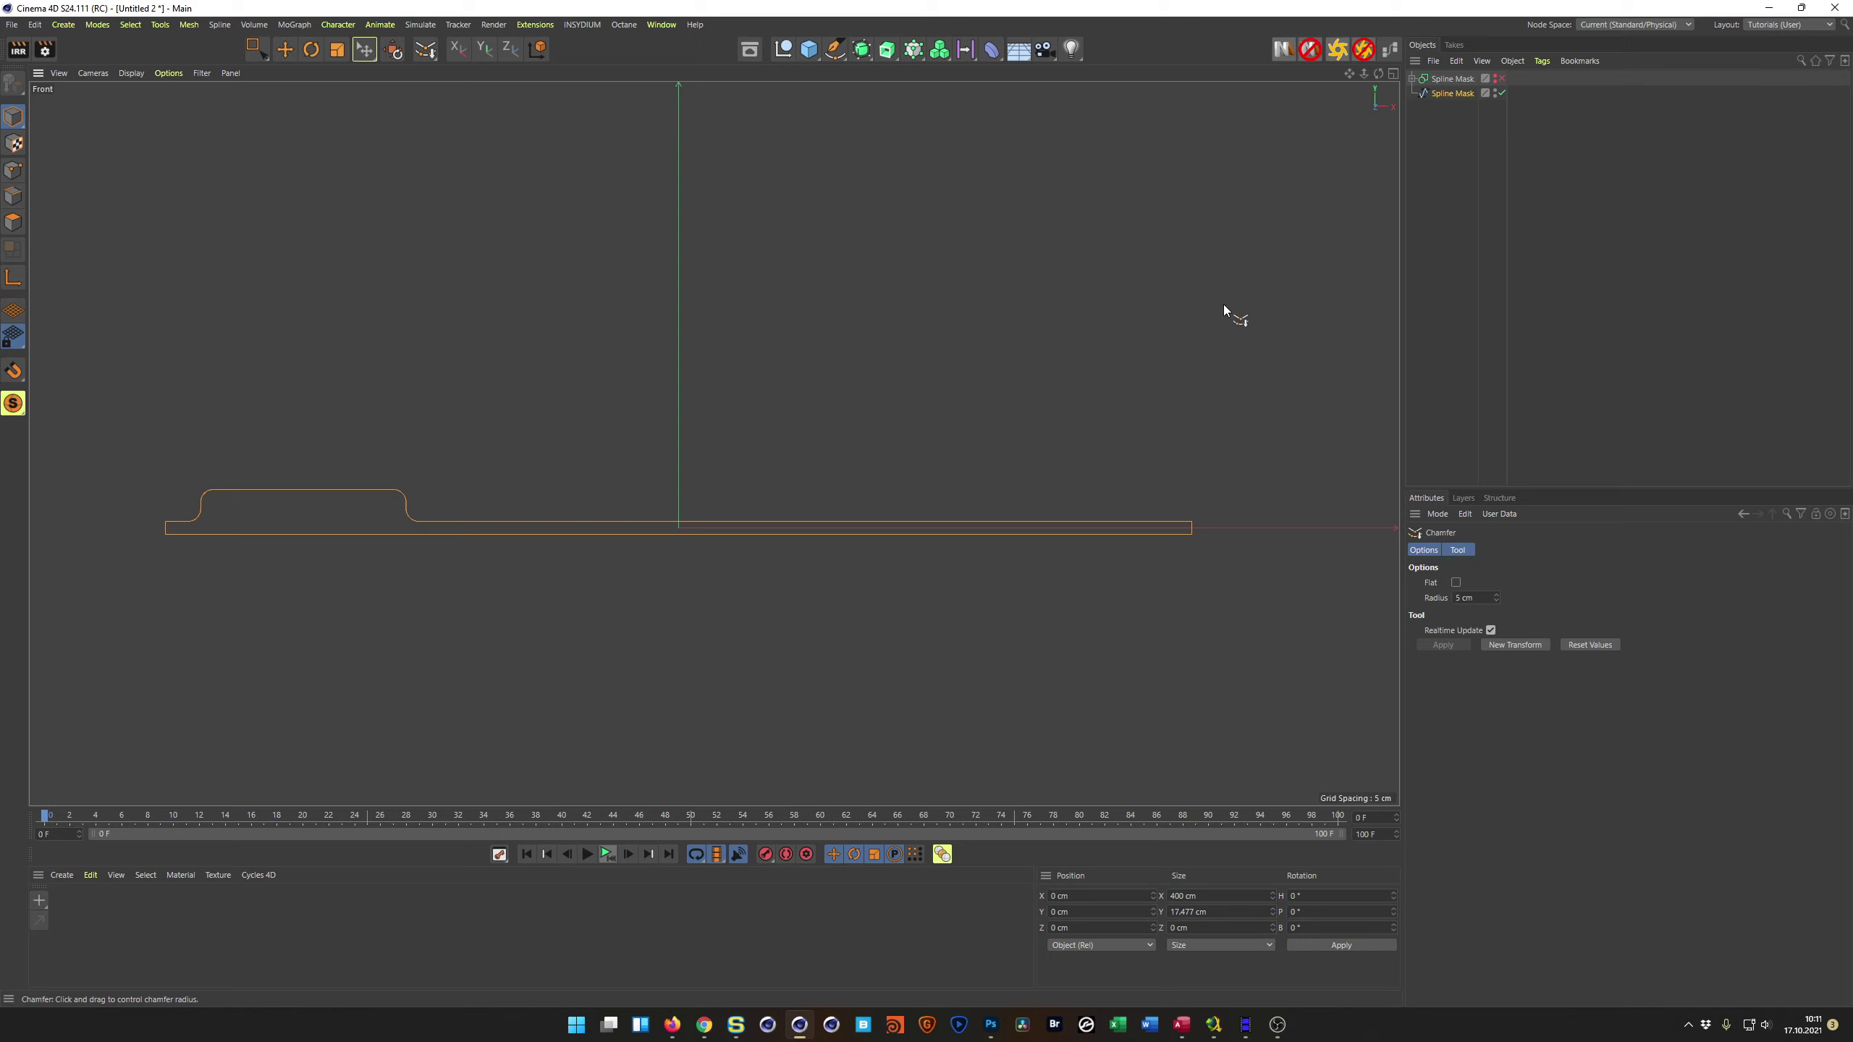
left_click(1448, 95)
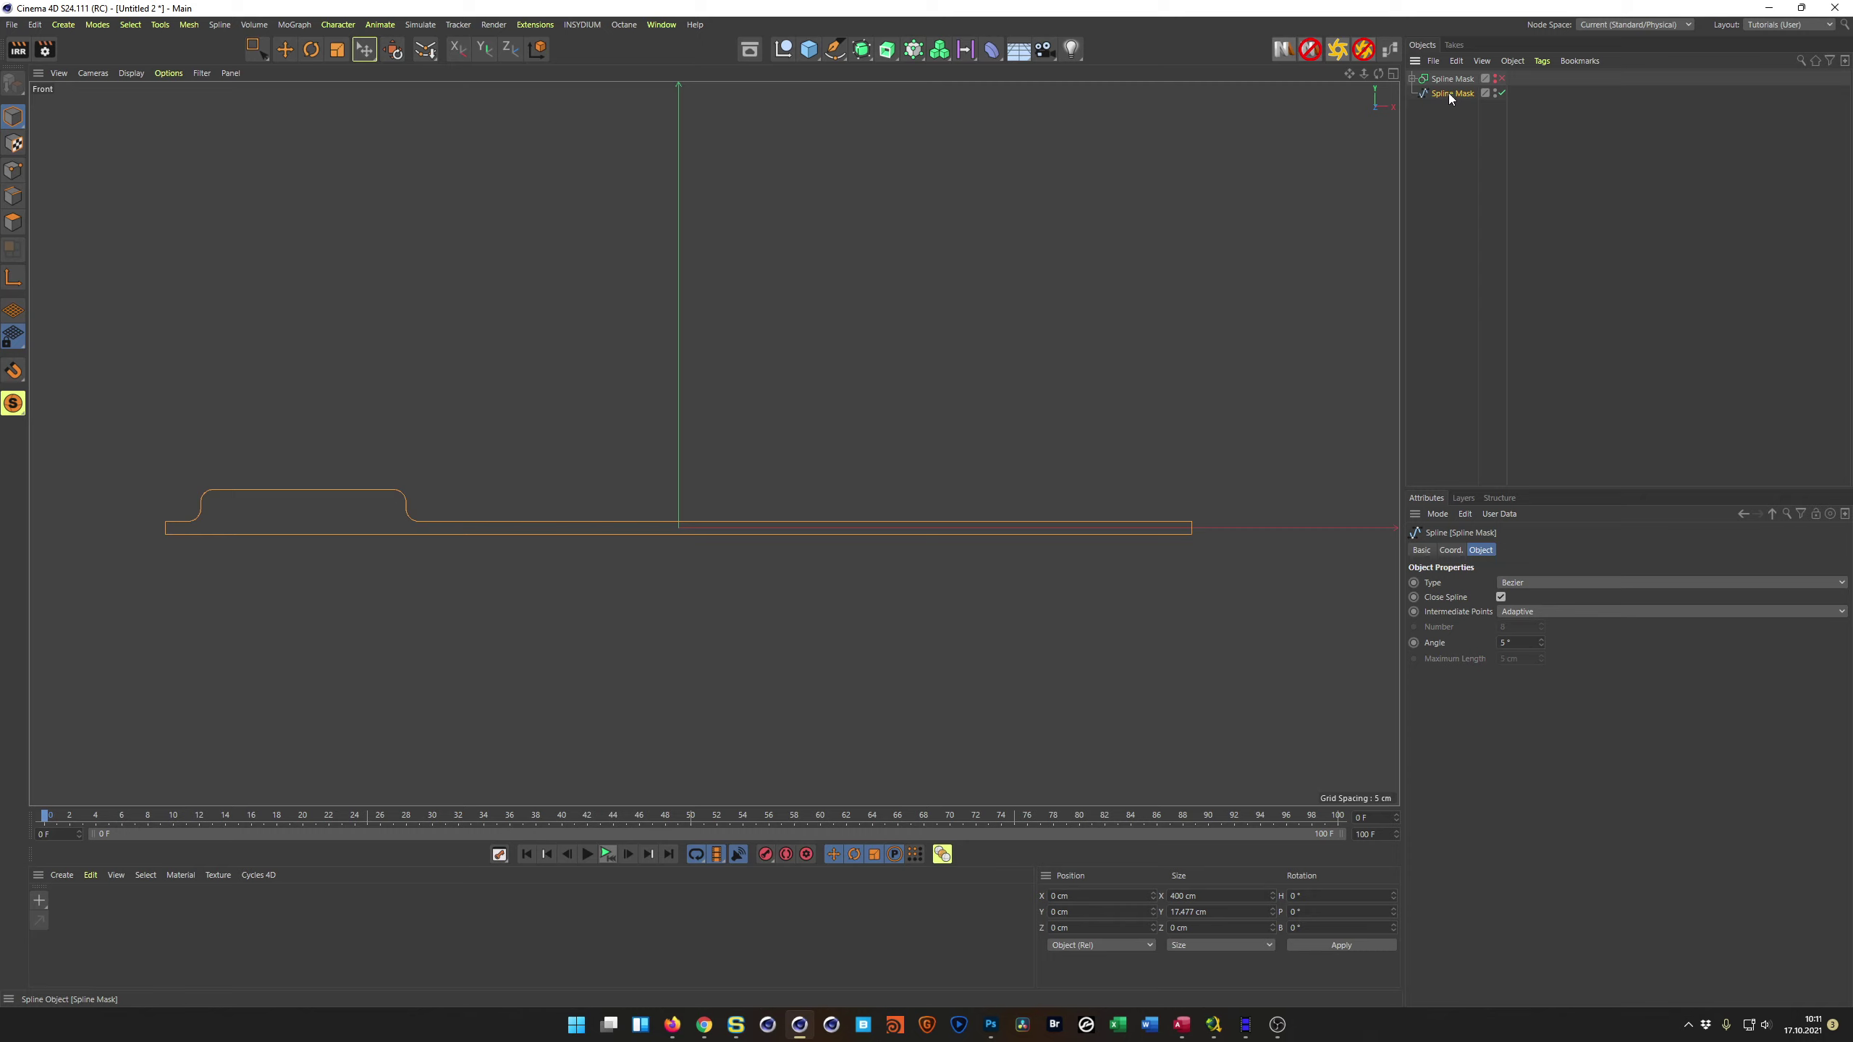
Step: Switch the spline type to Linear, then back to Bezier
left_click(1531, 586)
left_click(1531, 604)
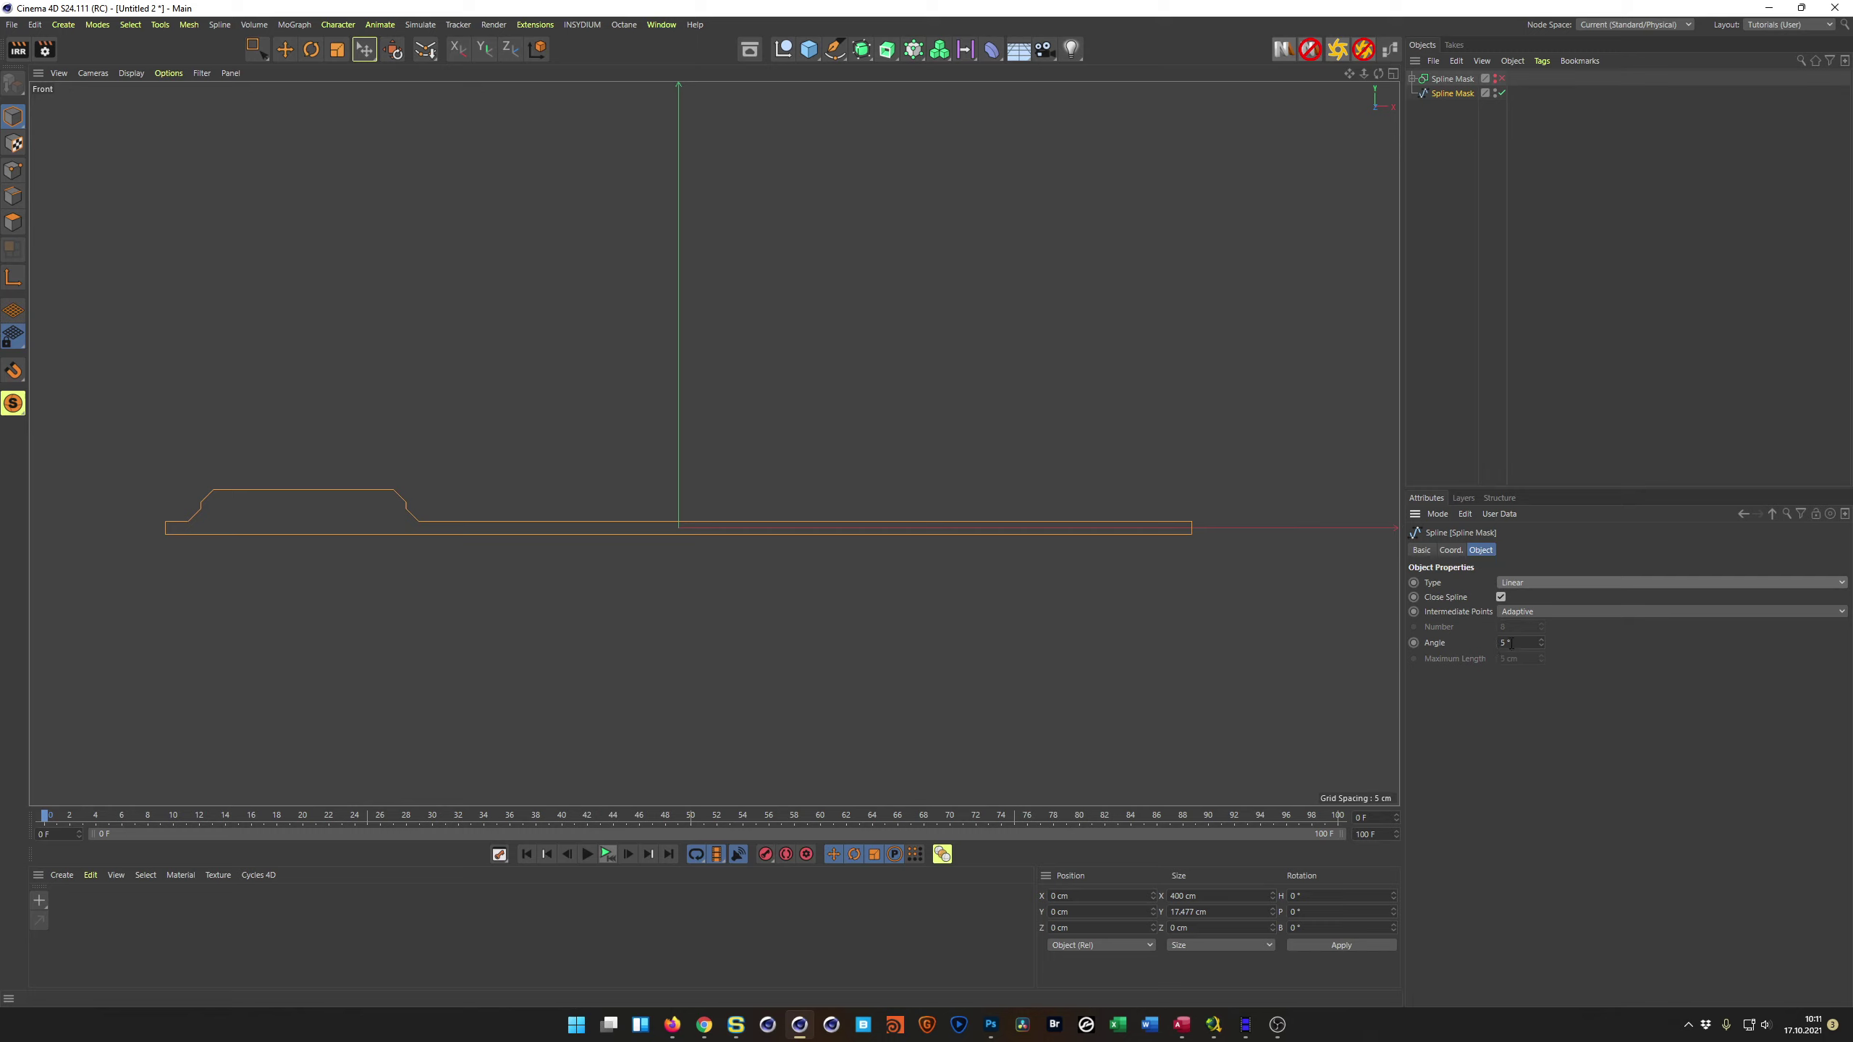
left_click(1525, 587)
left_click(1532, 658)
Step: Bake the chamfered spline into a third Spline Mask copy and select it
right_click(1446, 95)
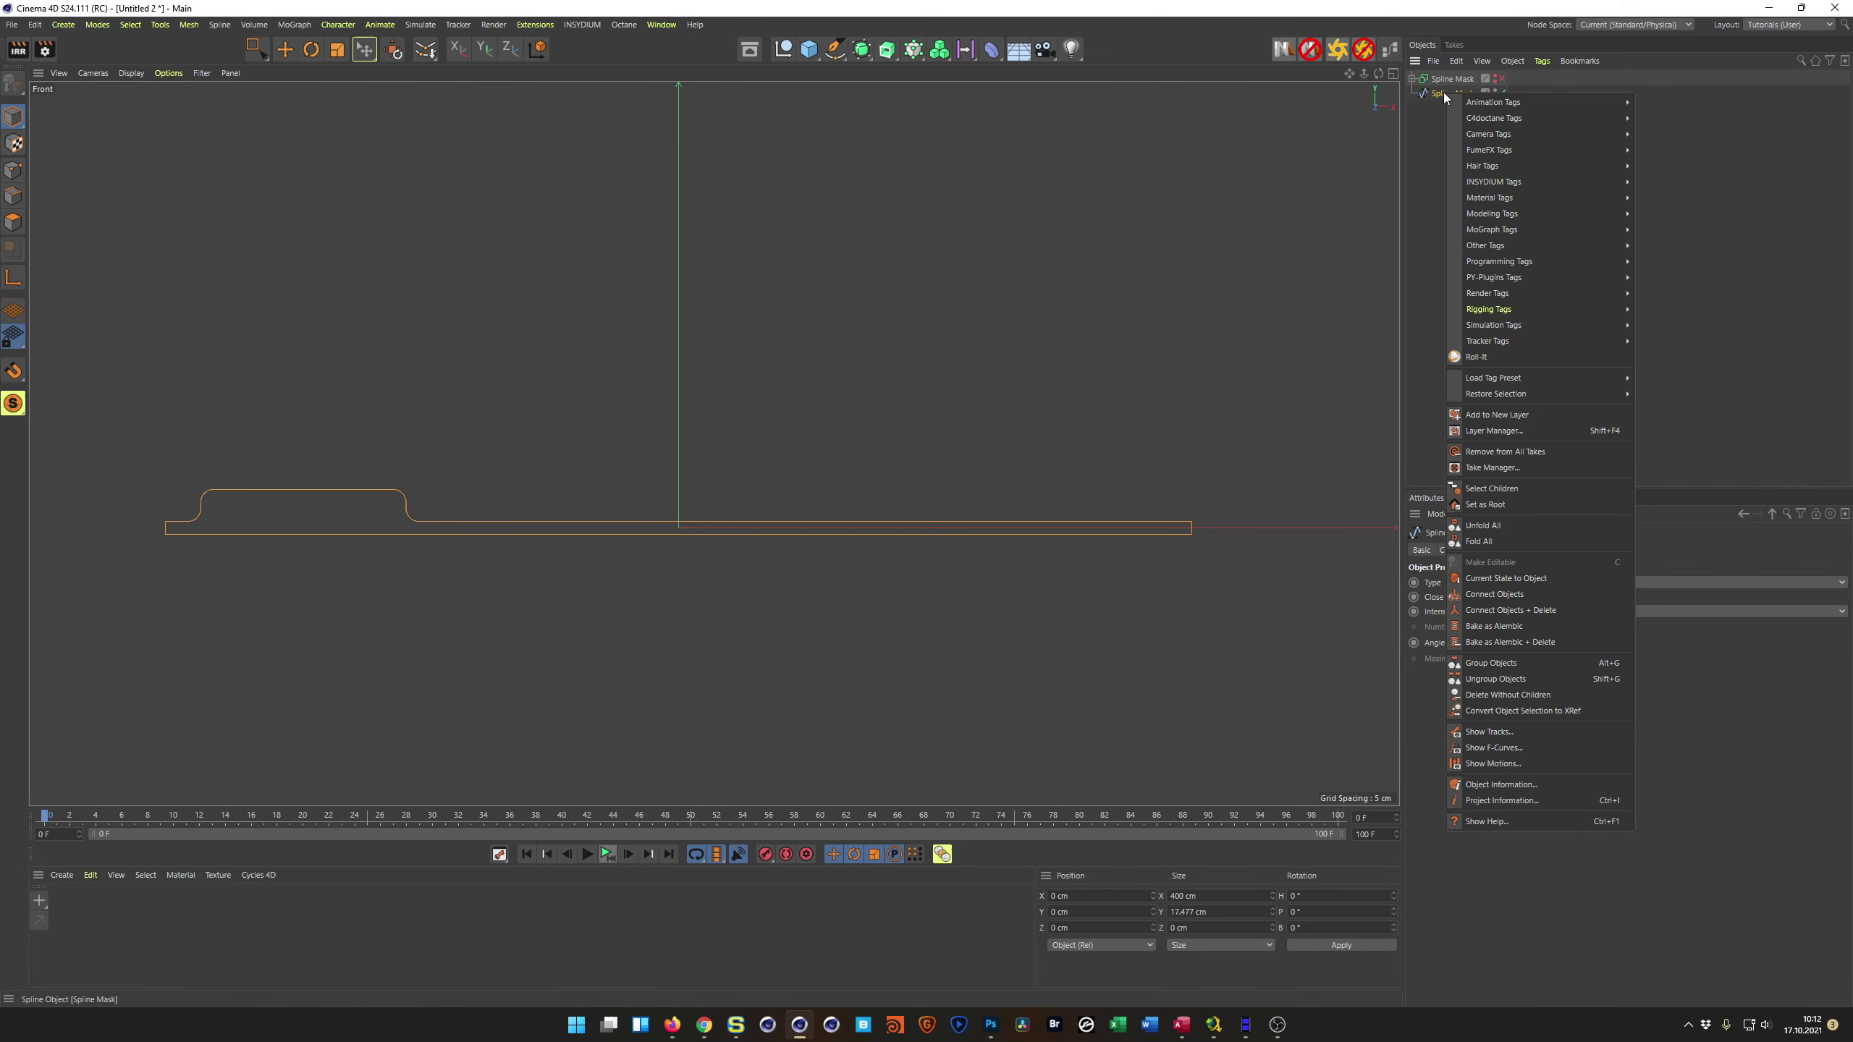
left_click(1505, 578)
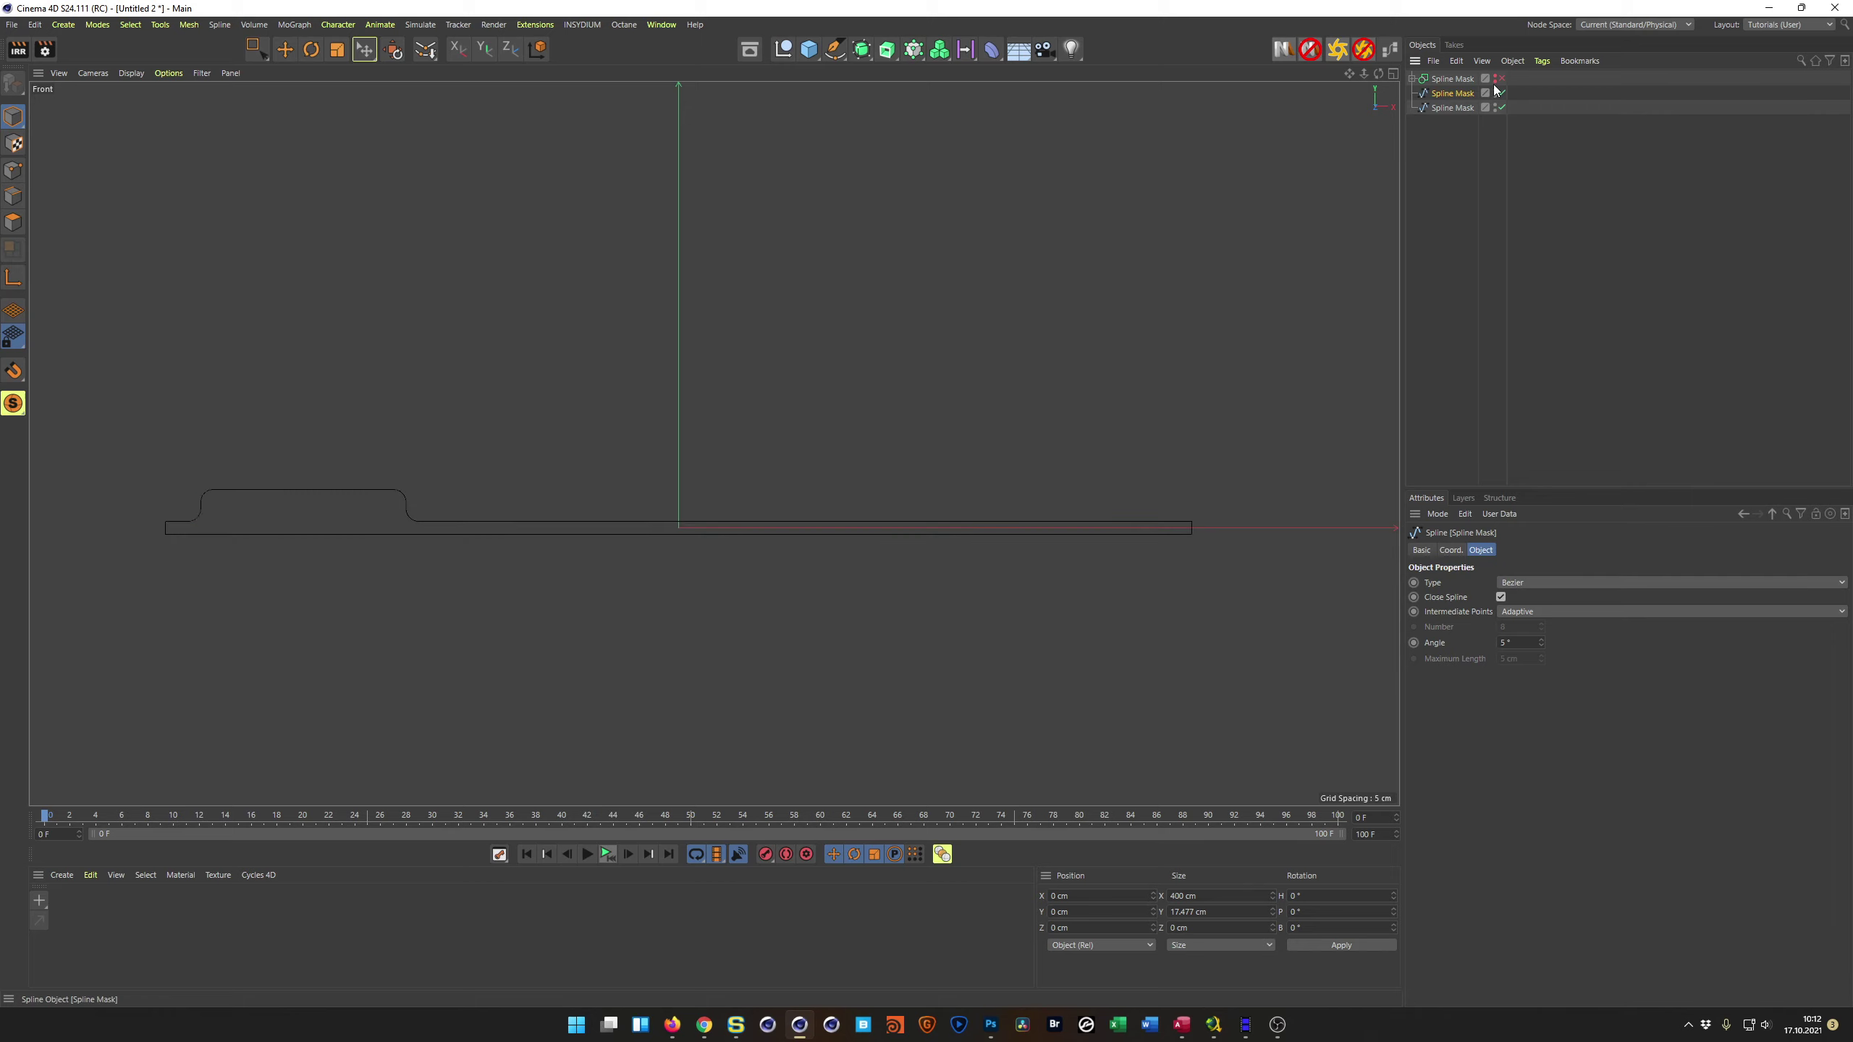
left_click(1454, 108)
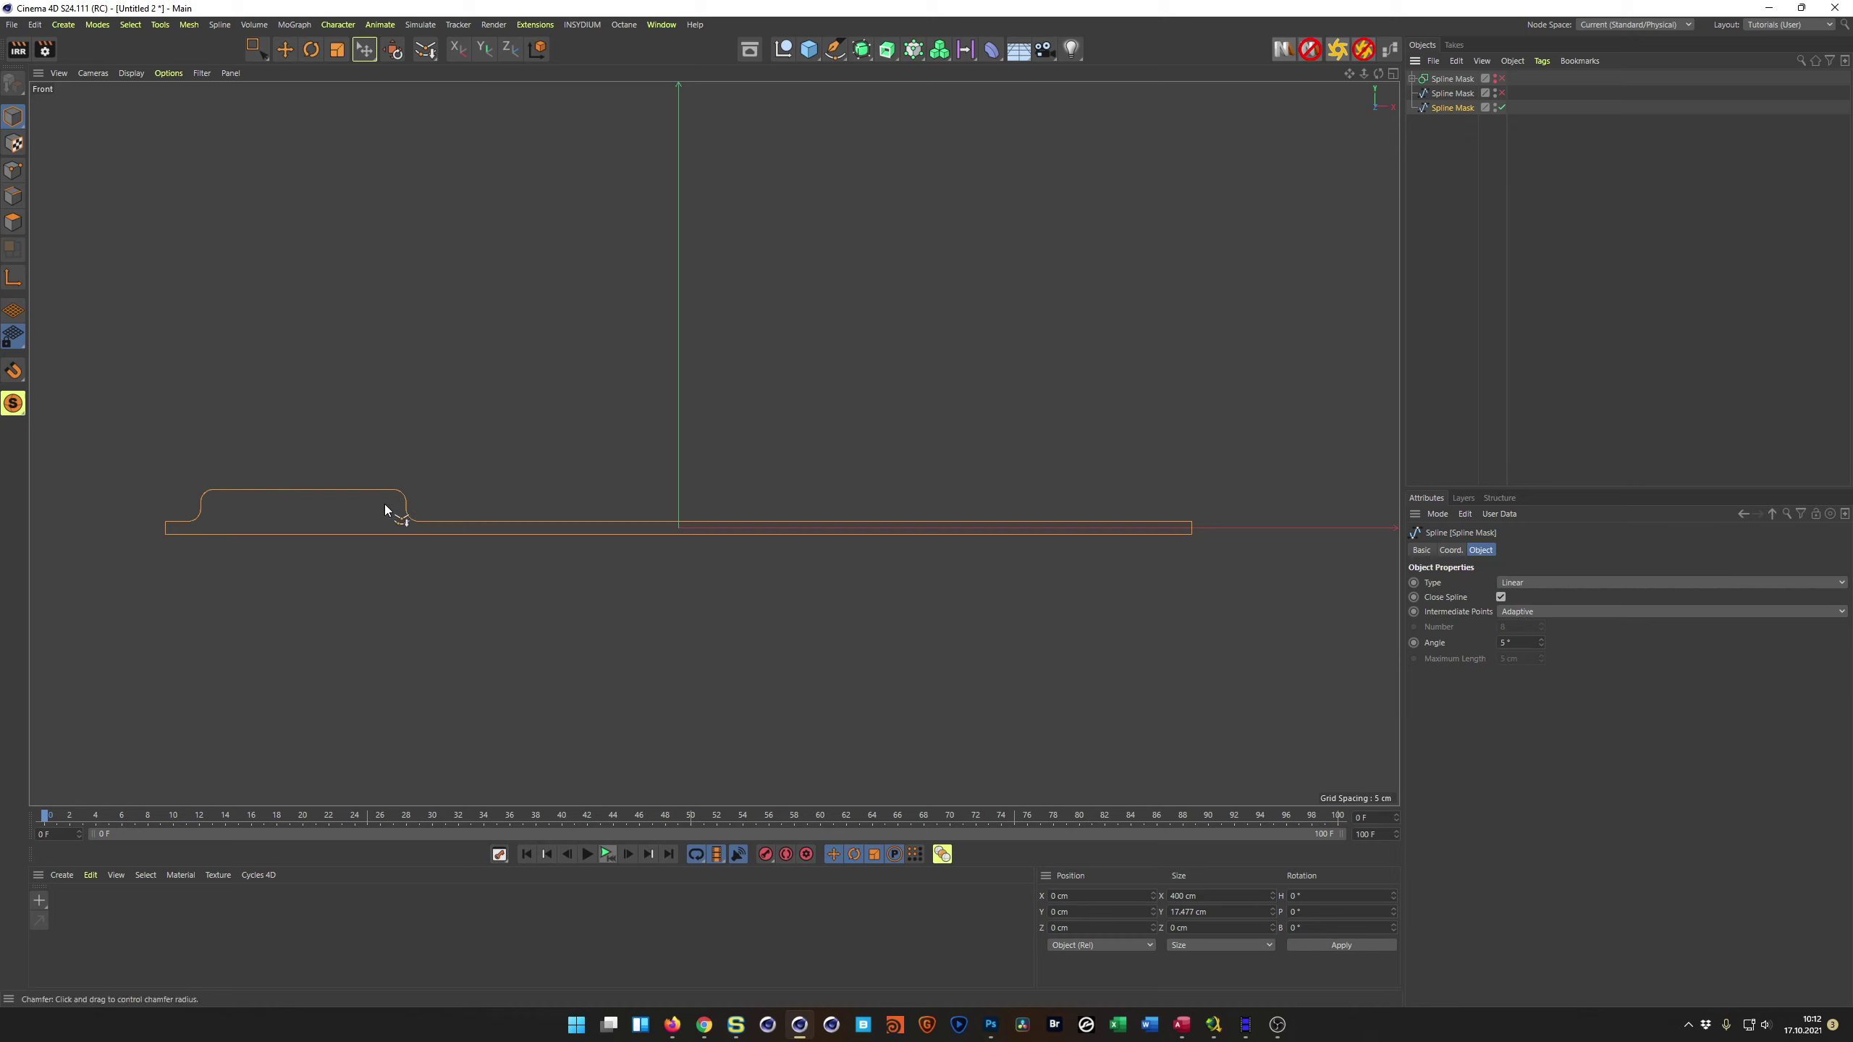
Step: Enter Points mode and frame the spline in the Front view
scroll(385, 503, "up", 4)
left_click(13, 170)
scroll(375, 484, "up", 5)
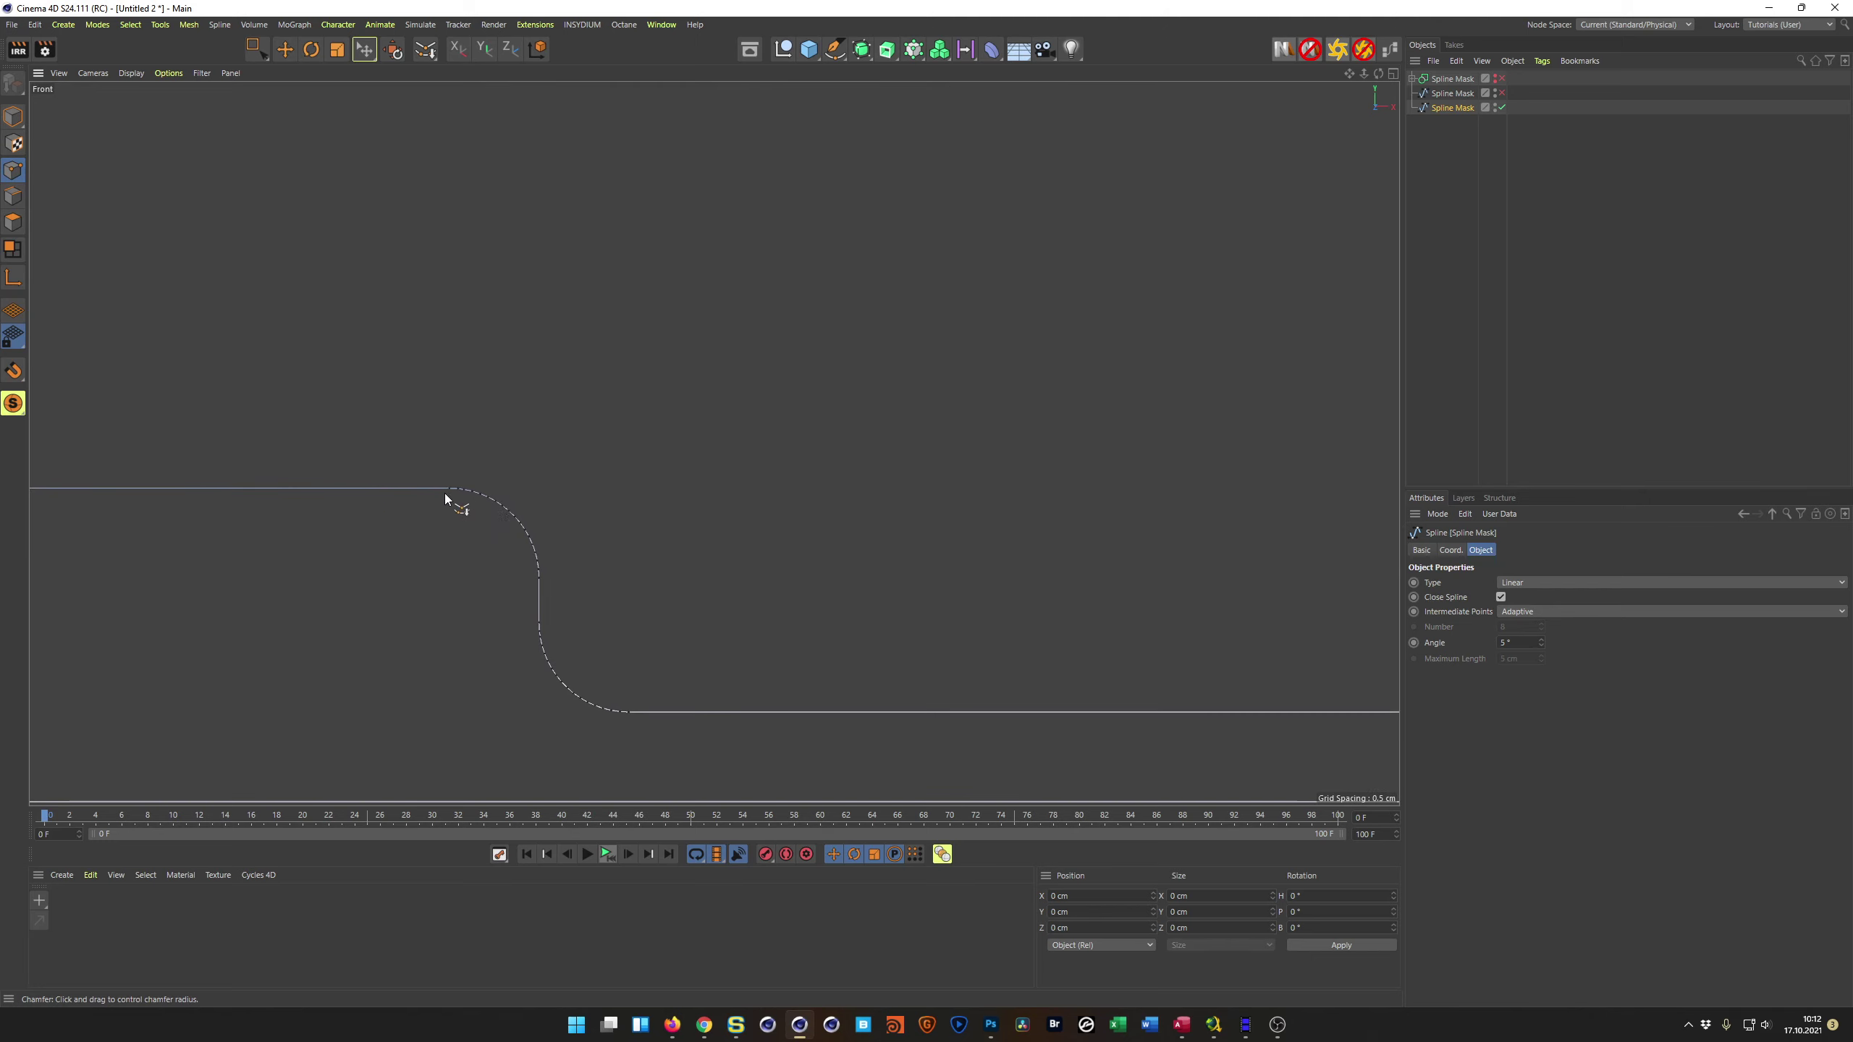
scroll(512, 554, "down", 5)
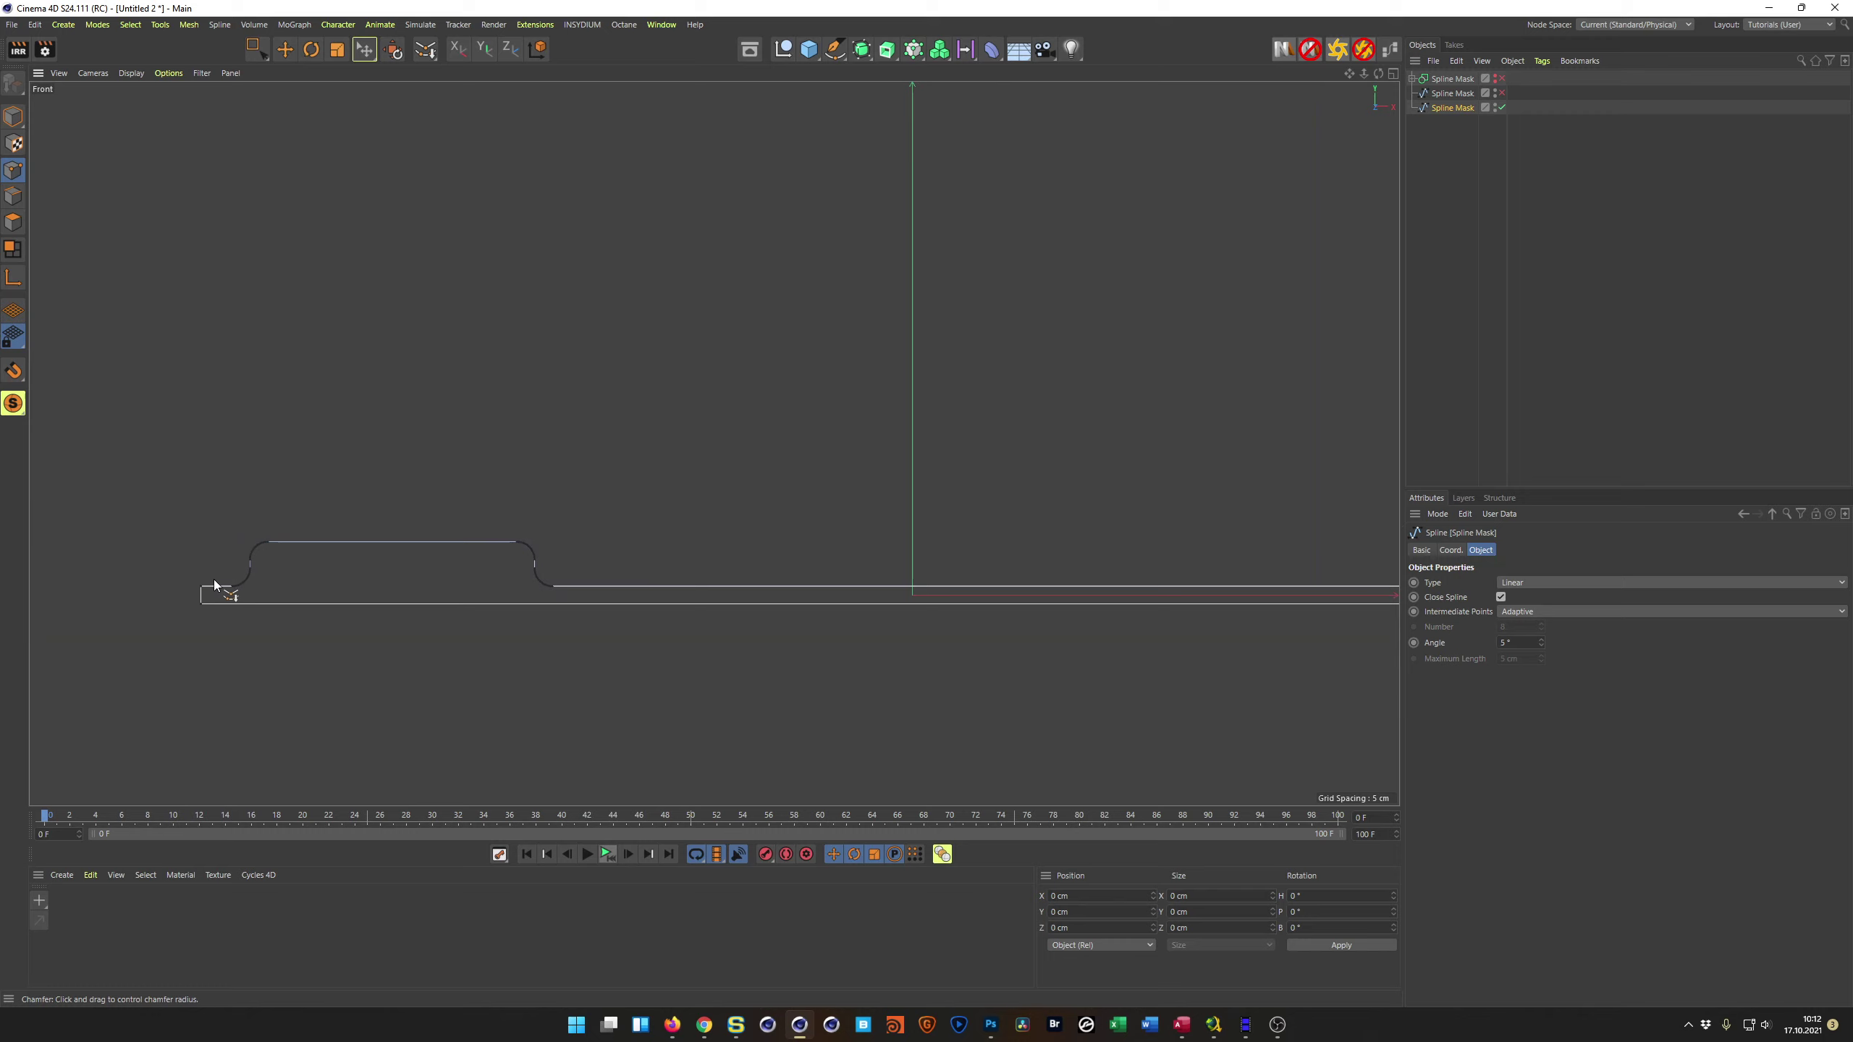
scroll(536, 542, "up", 4)
scroll(499, 563, "down", 5)
middle_click_drag(499, 563, 423, 560, "alt")
scroll(394, 516, "down", 3)
scroll(412, 522, "up", 2)
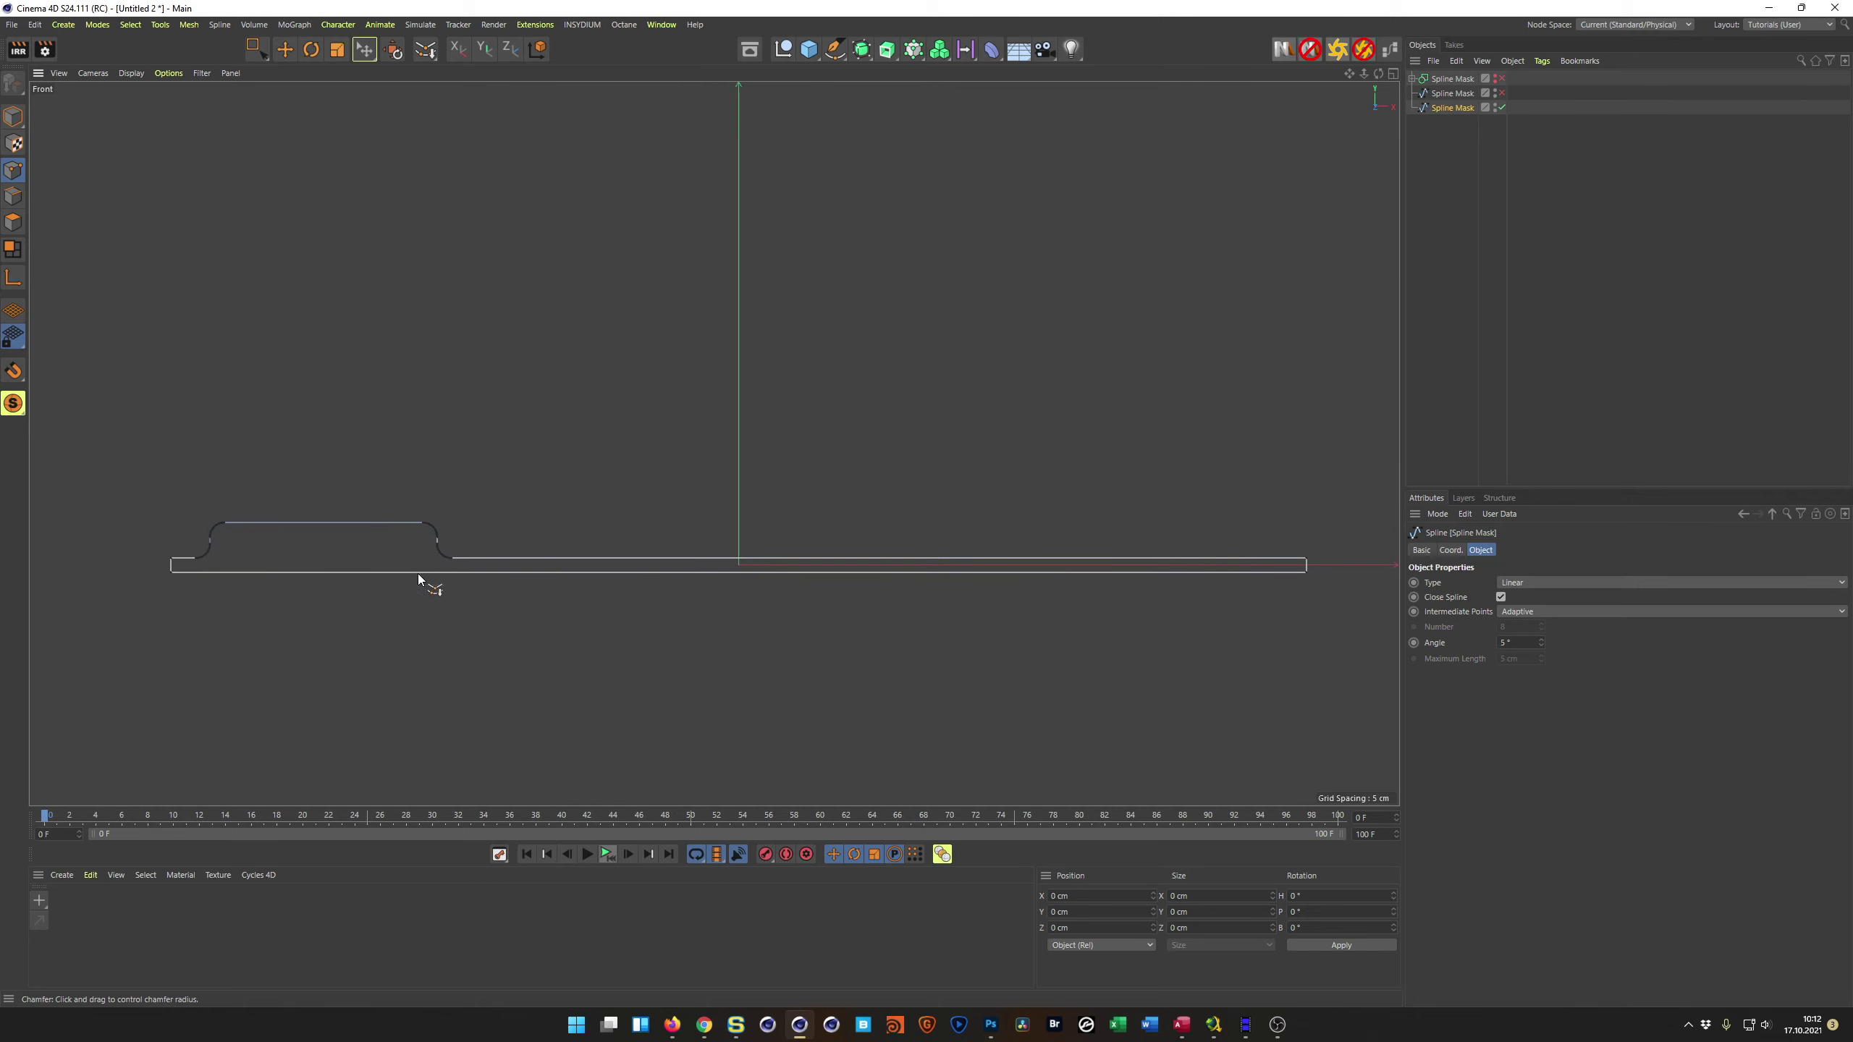
Step: Rename the second spline to 'Spline Mask Incorrect' and select the third Spline Mask
double_click(1453, 94)
key("End")
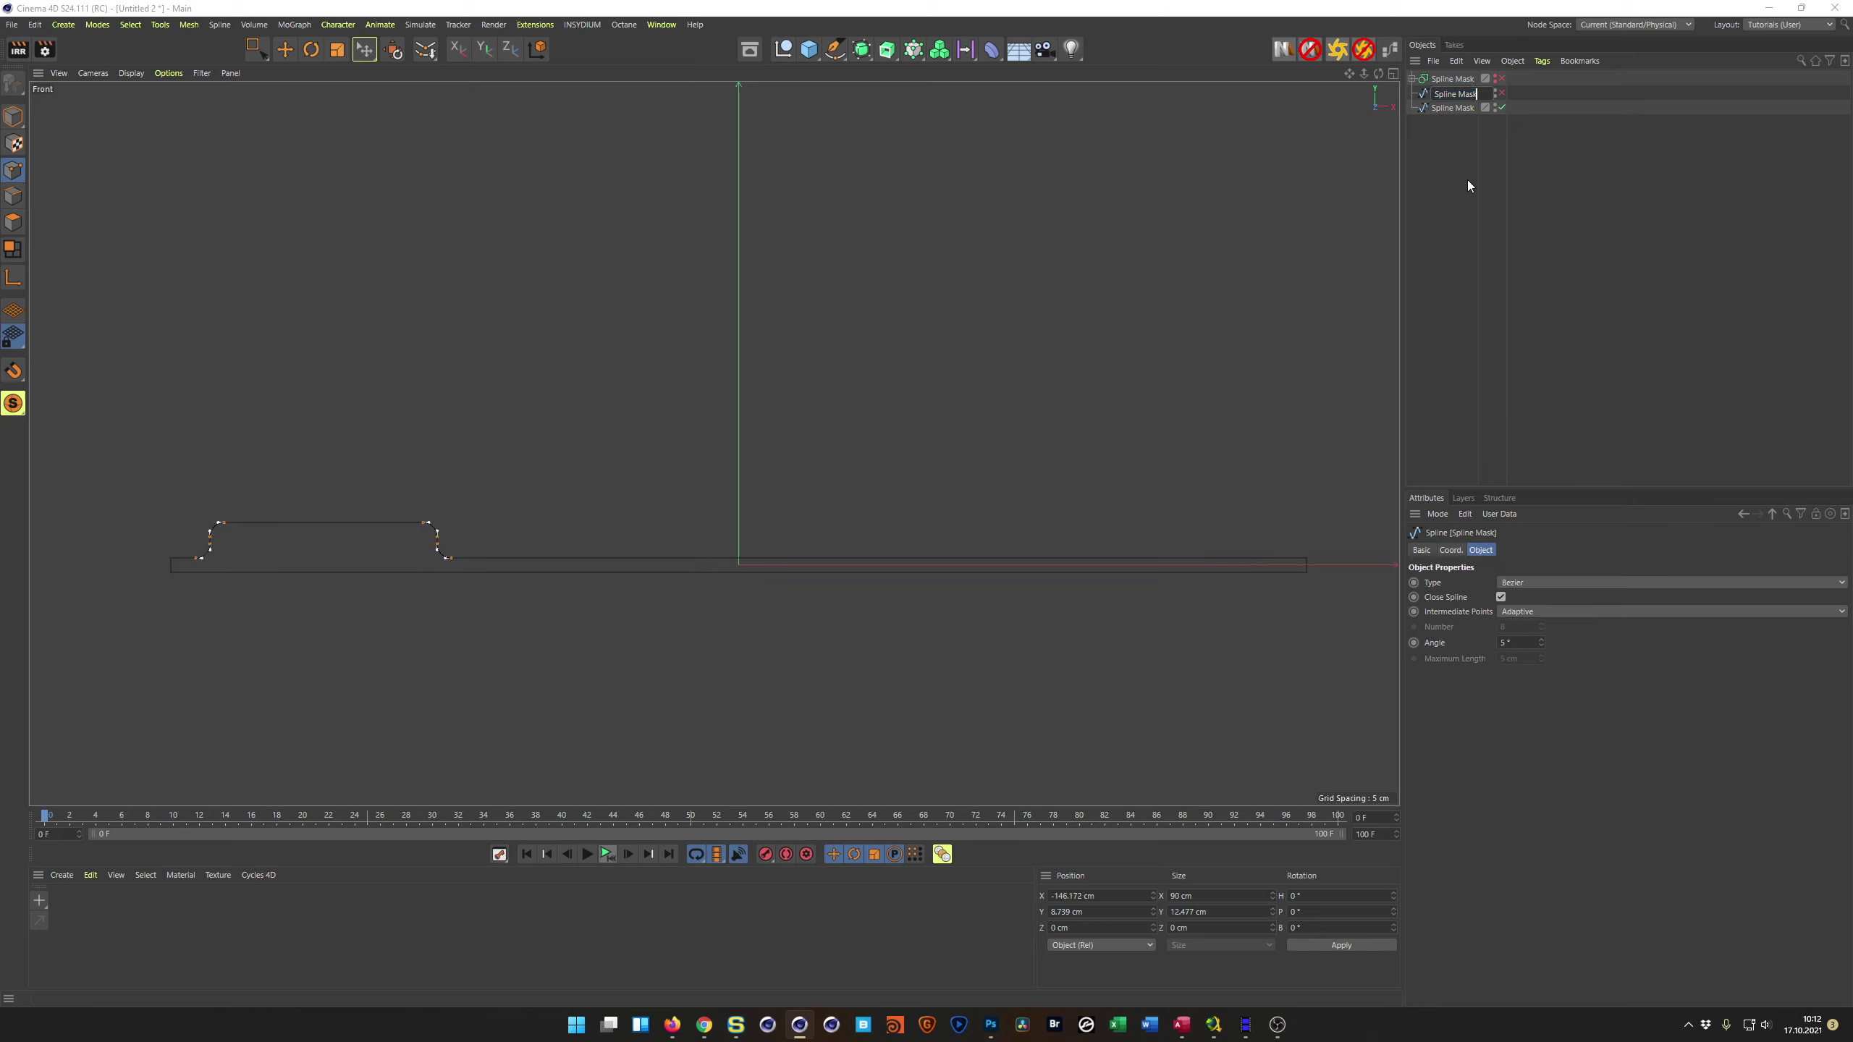
type("Incorrect")
key("Return")
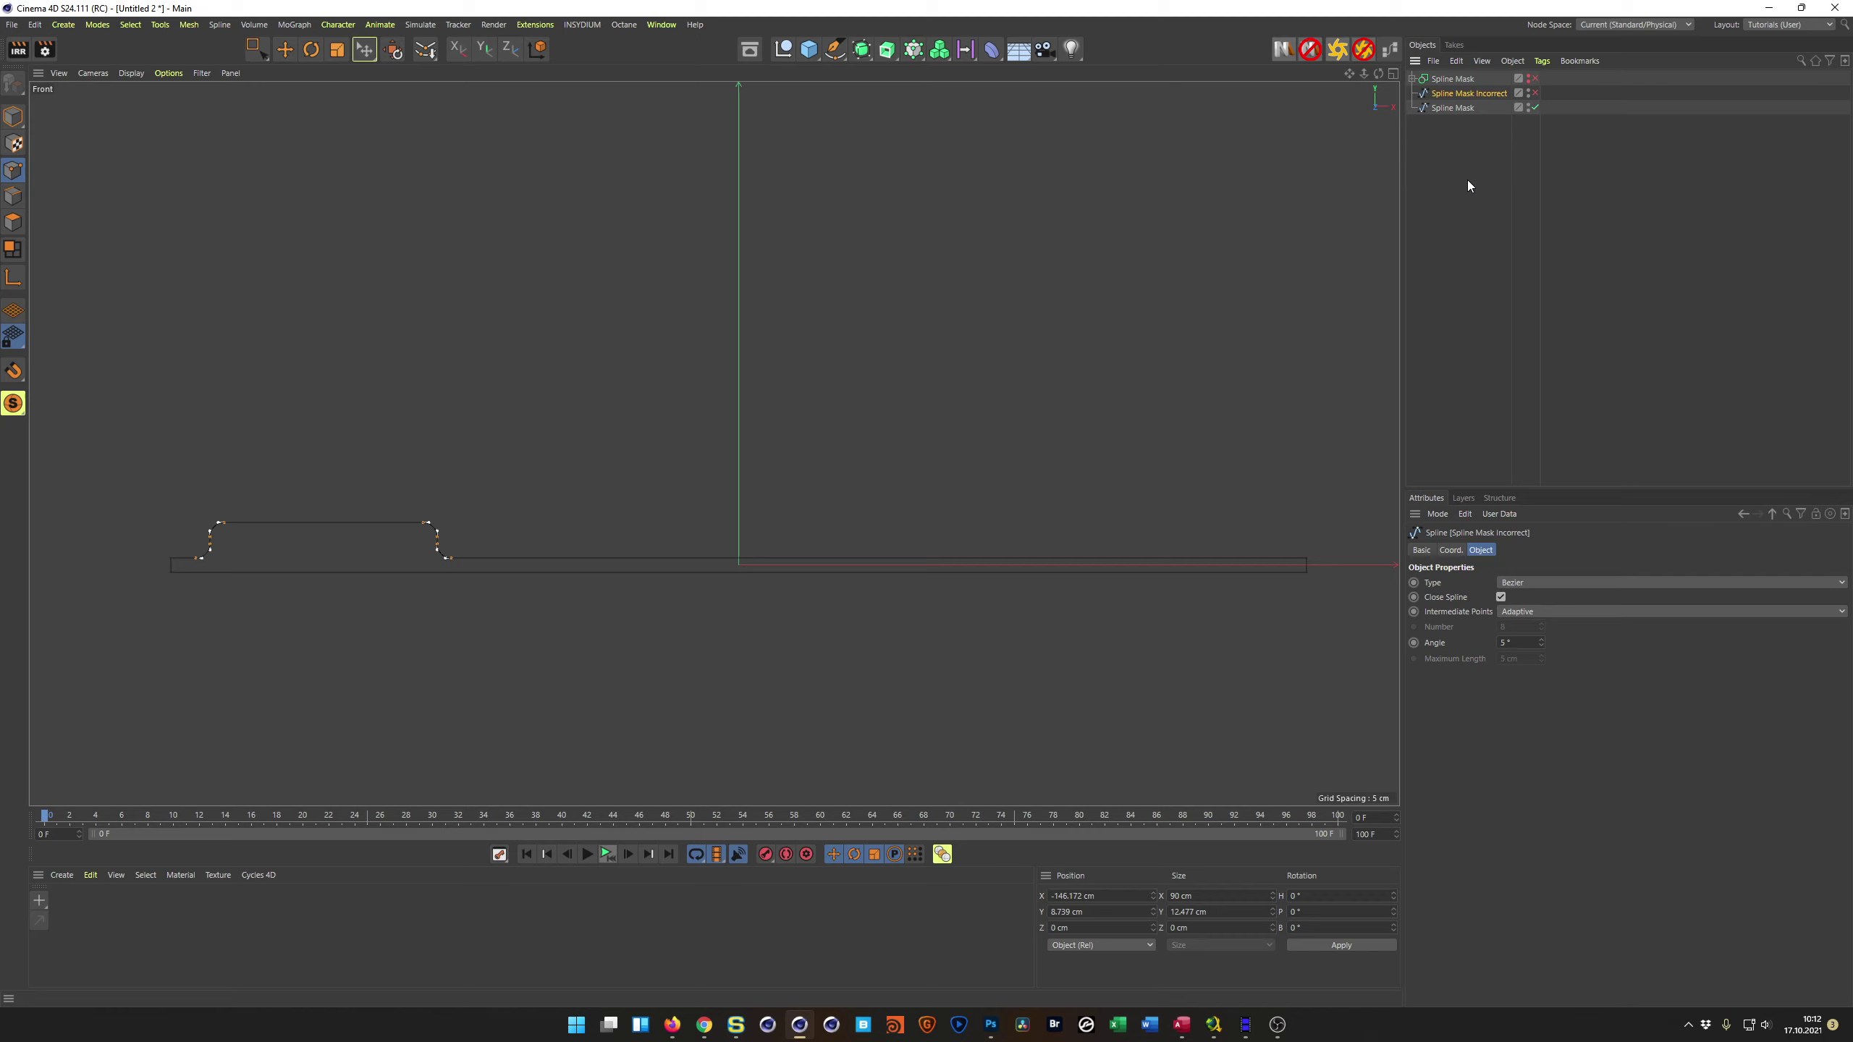
left_click(1460, 110)
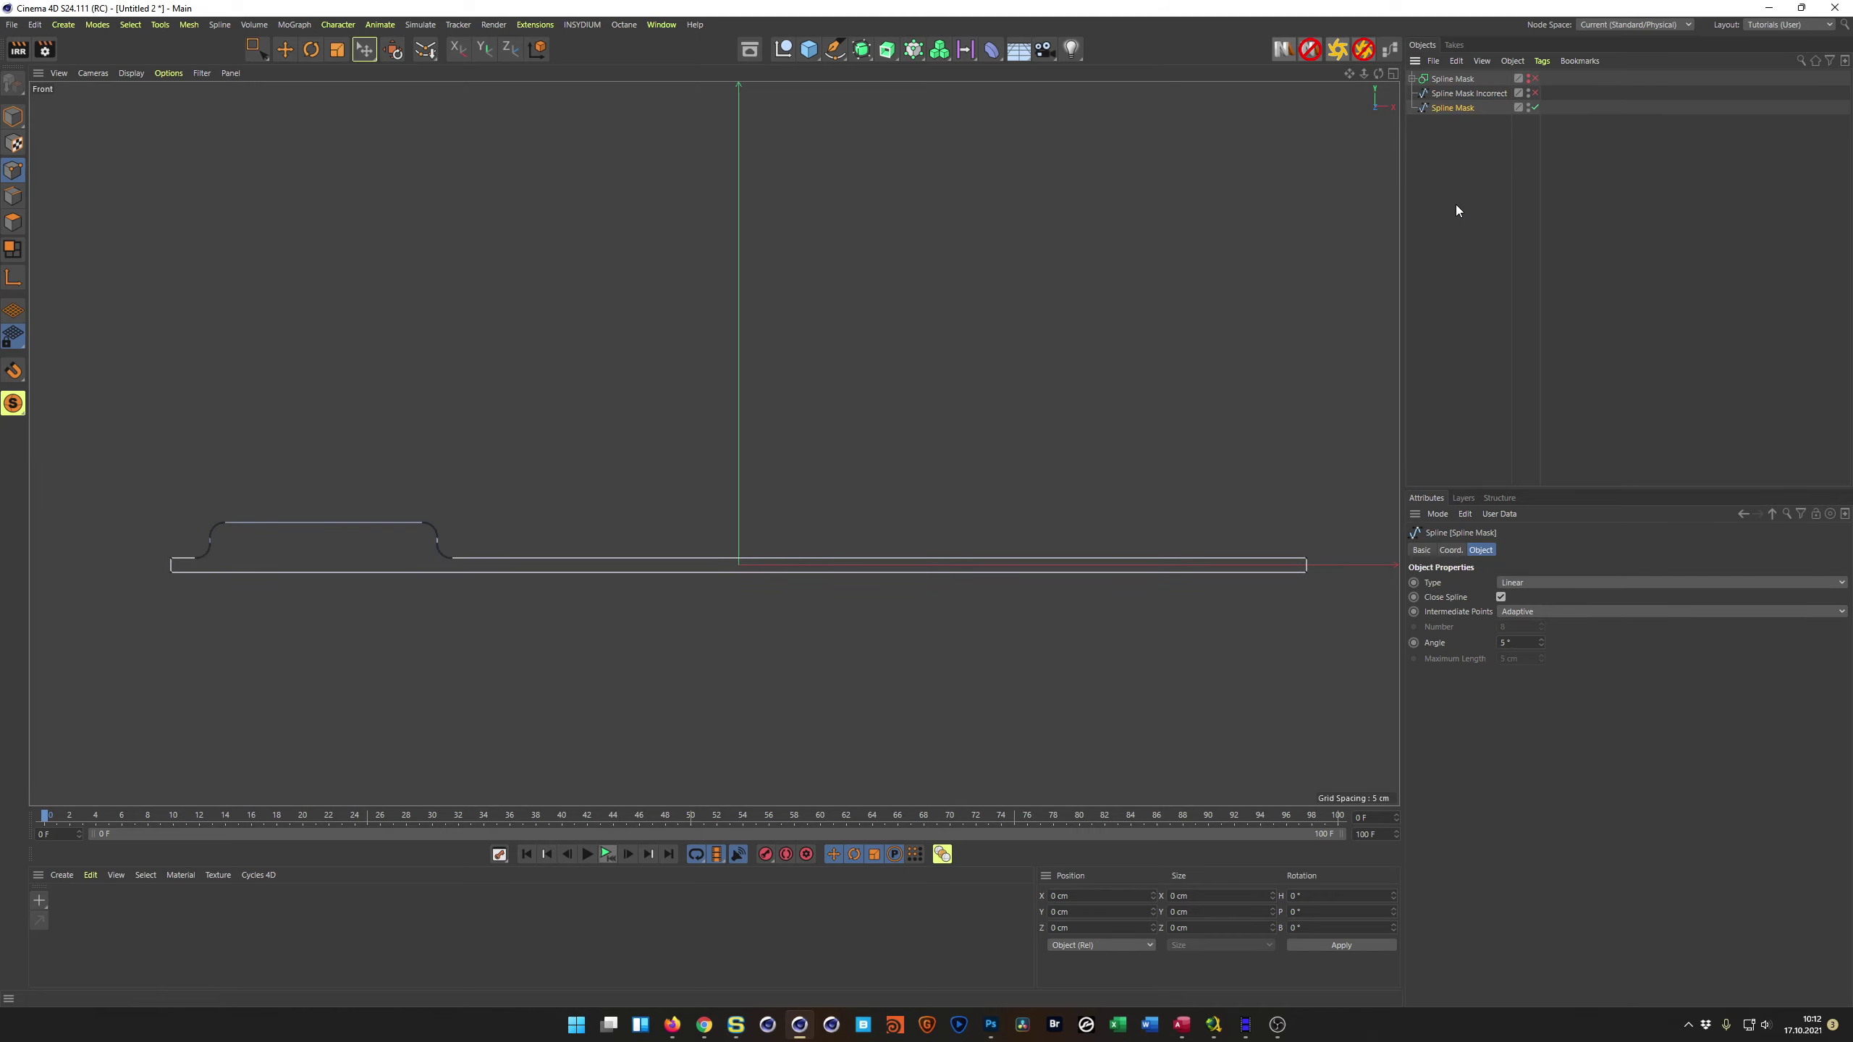
Step: Add a Pose Morph tag to Spline Mask with Points enabled
right_click(1453, 107)
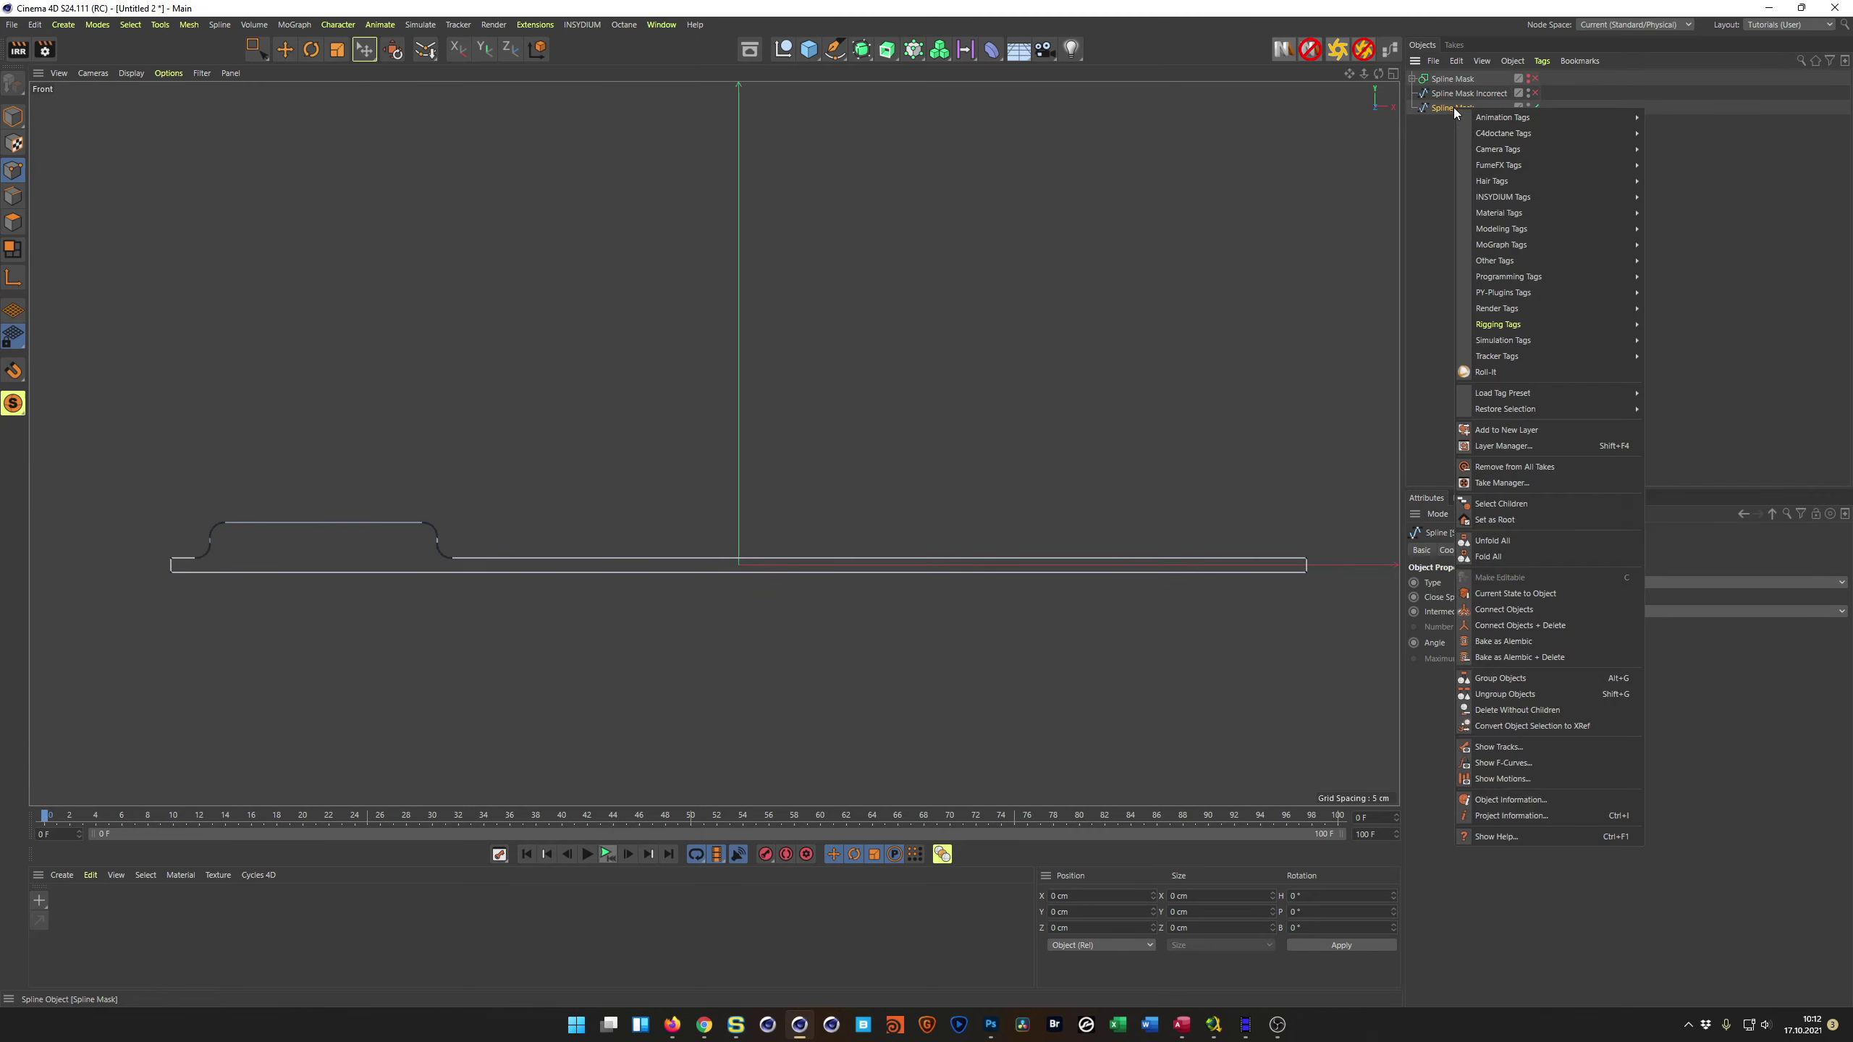
mouse_move(1557, 326)
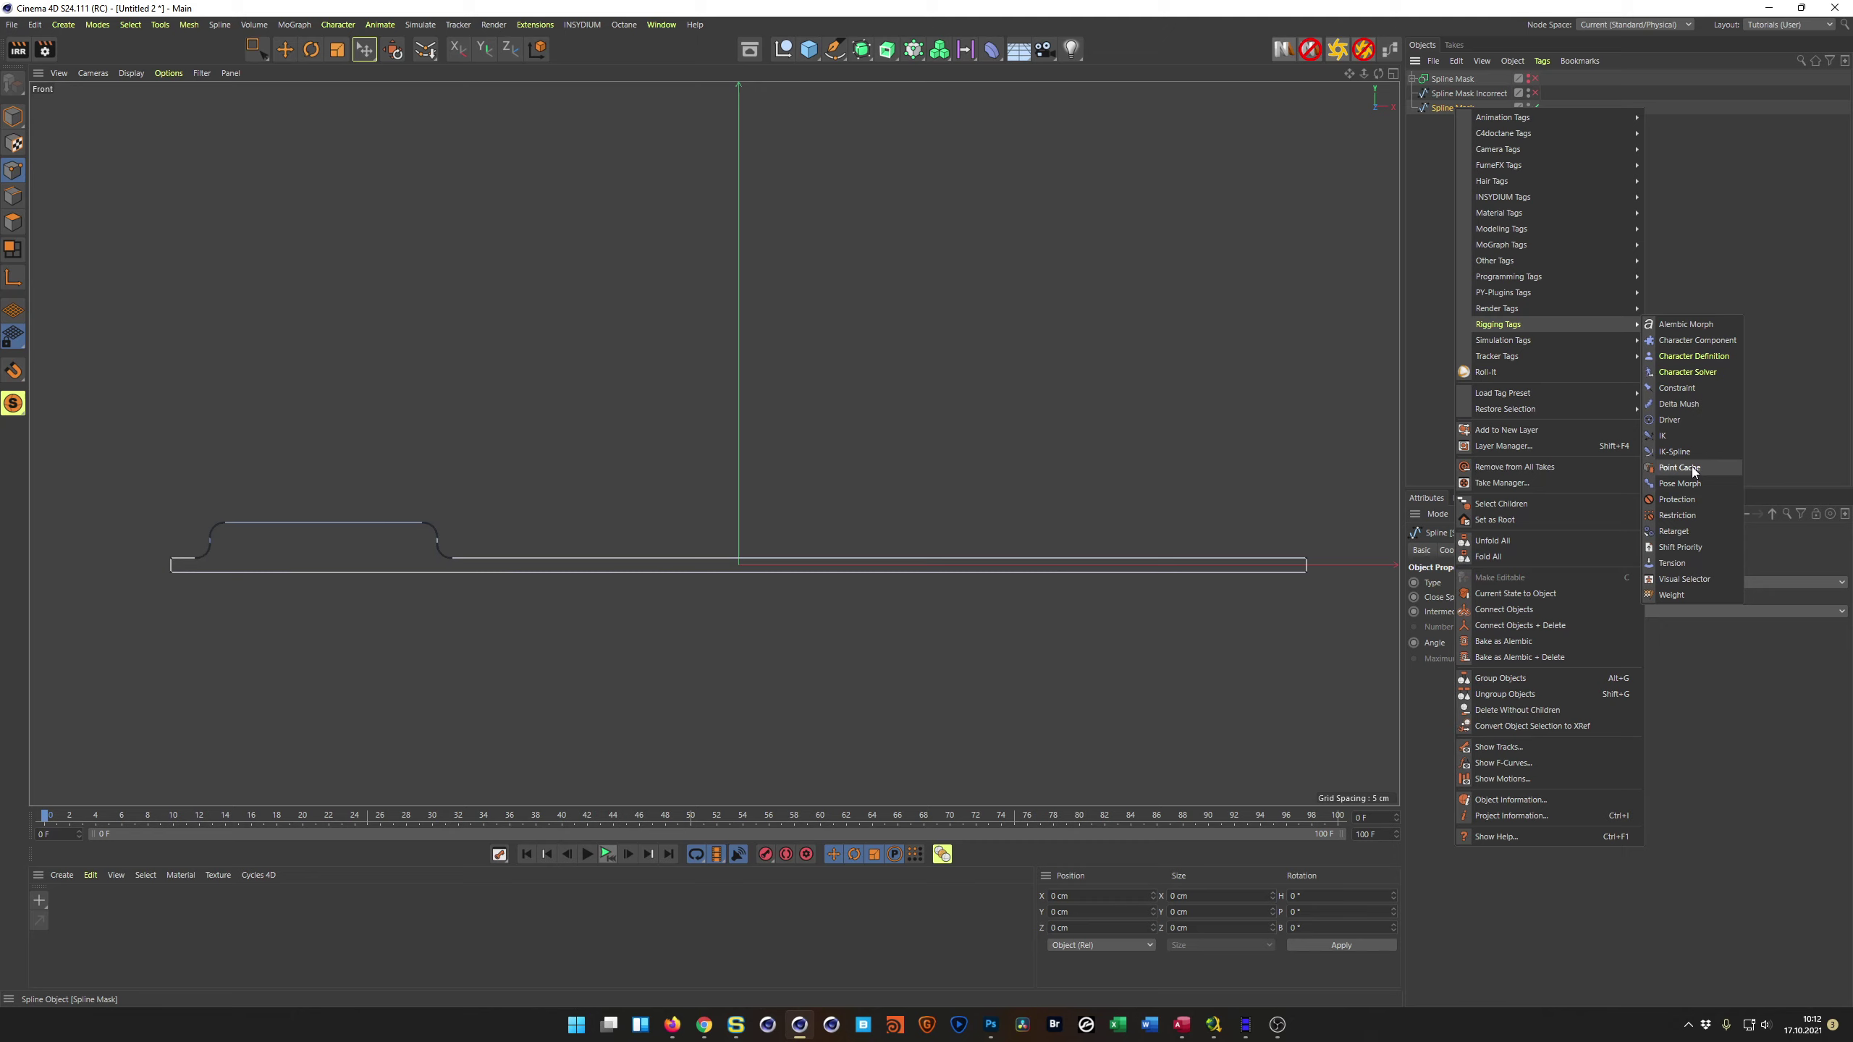
left_click(1696, 486)
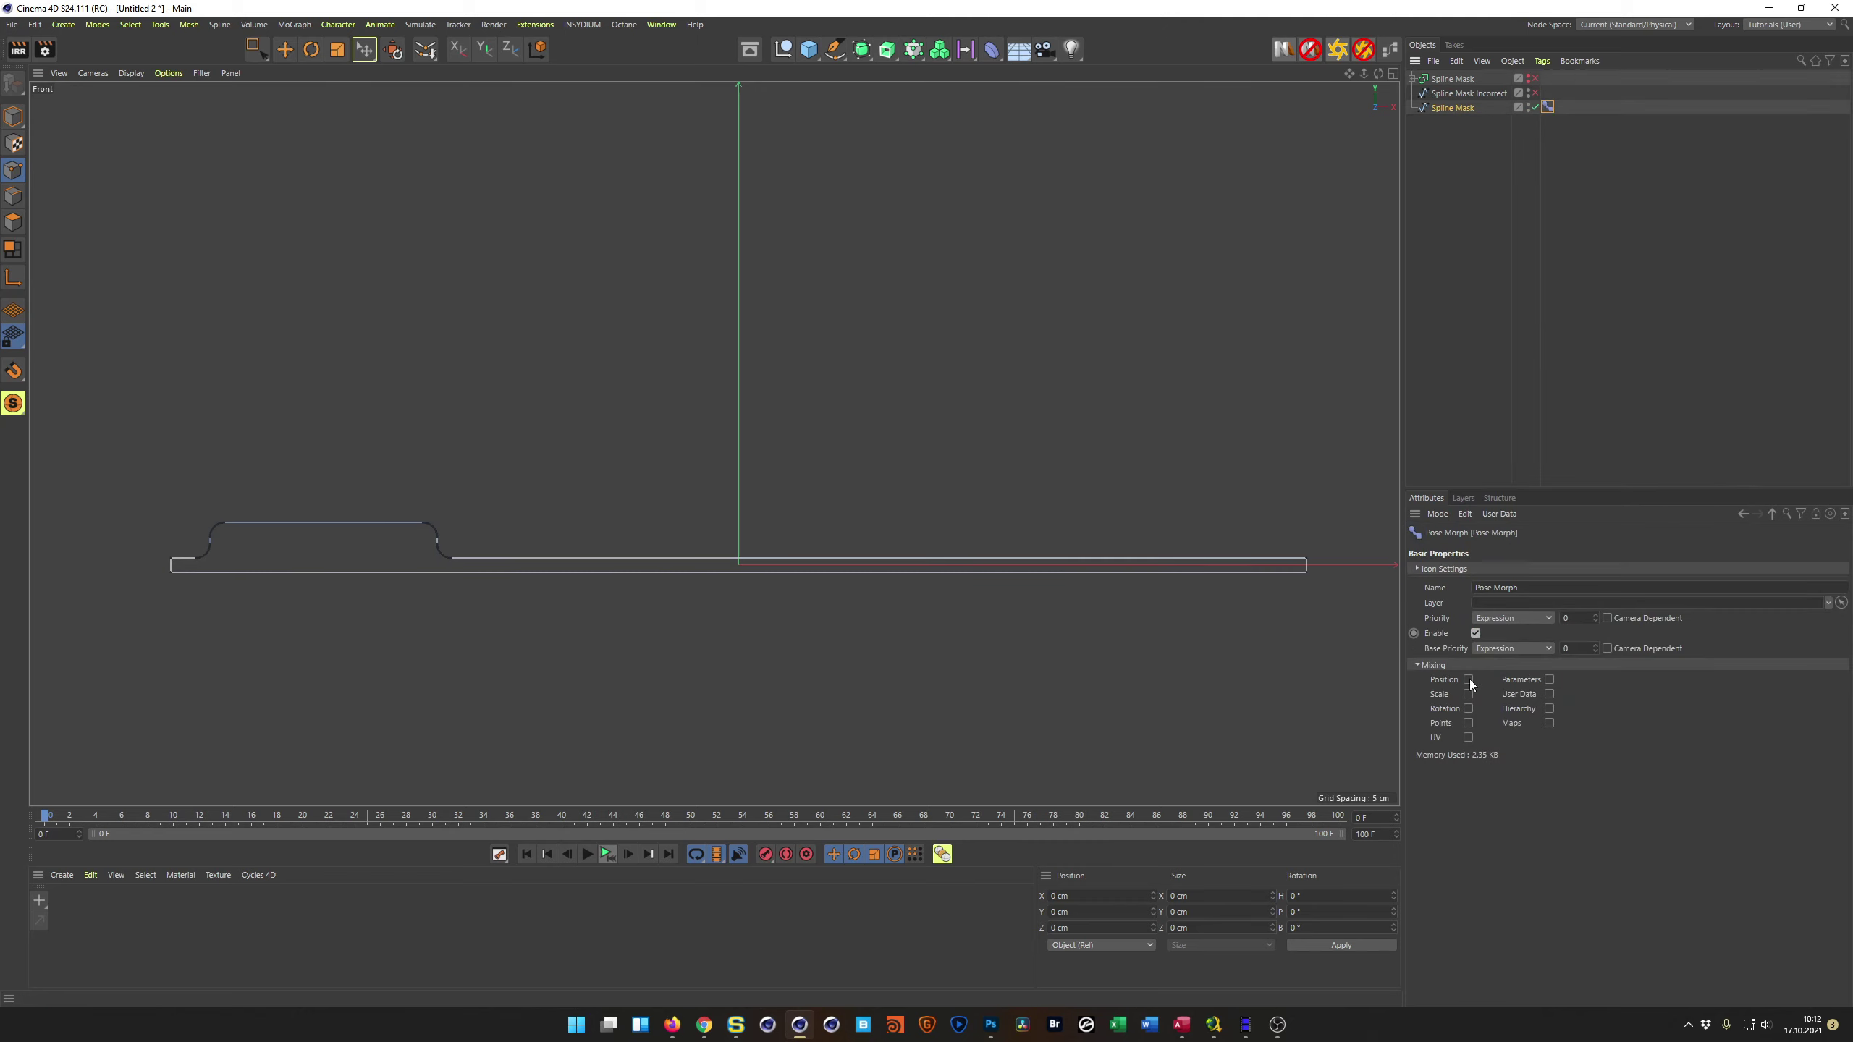
left_click(1468, 722)
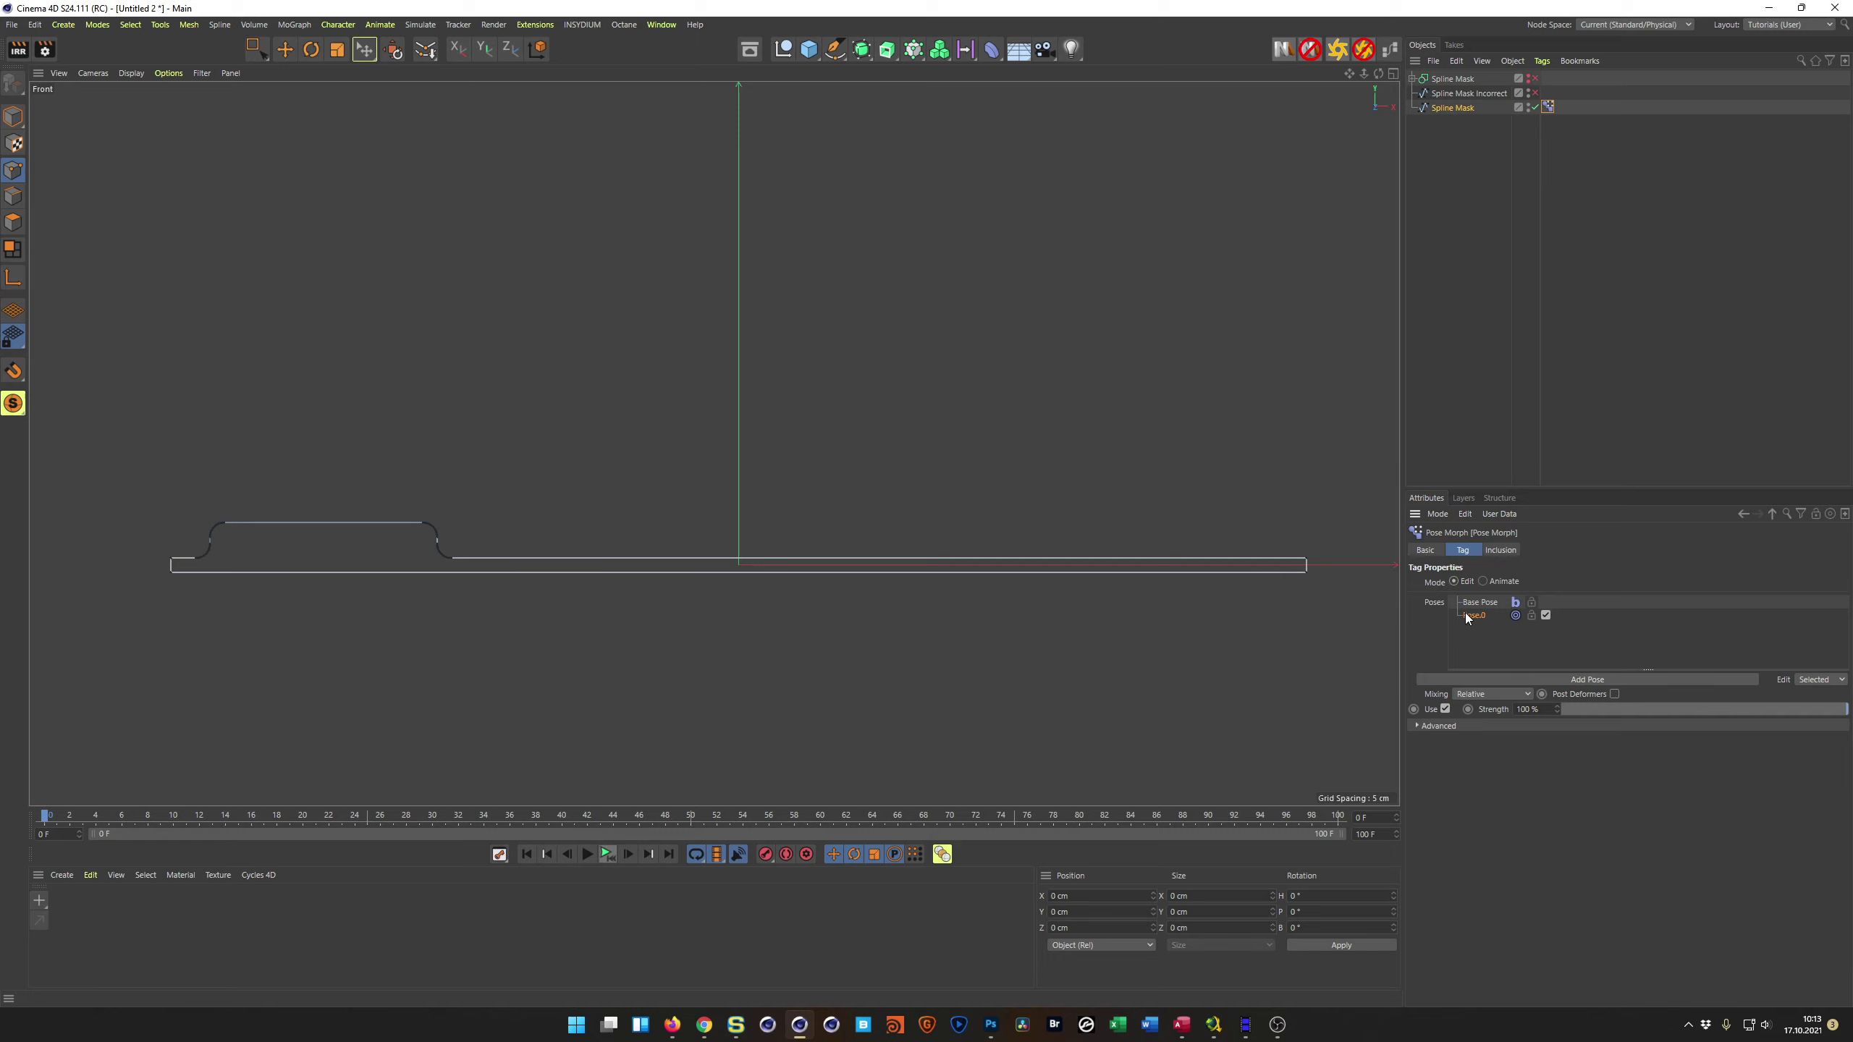
Step: Select the bump's top points and raise them about 90 cm into a tall, thin tab
scroll(569, 554, "down", 2)
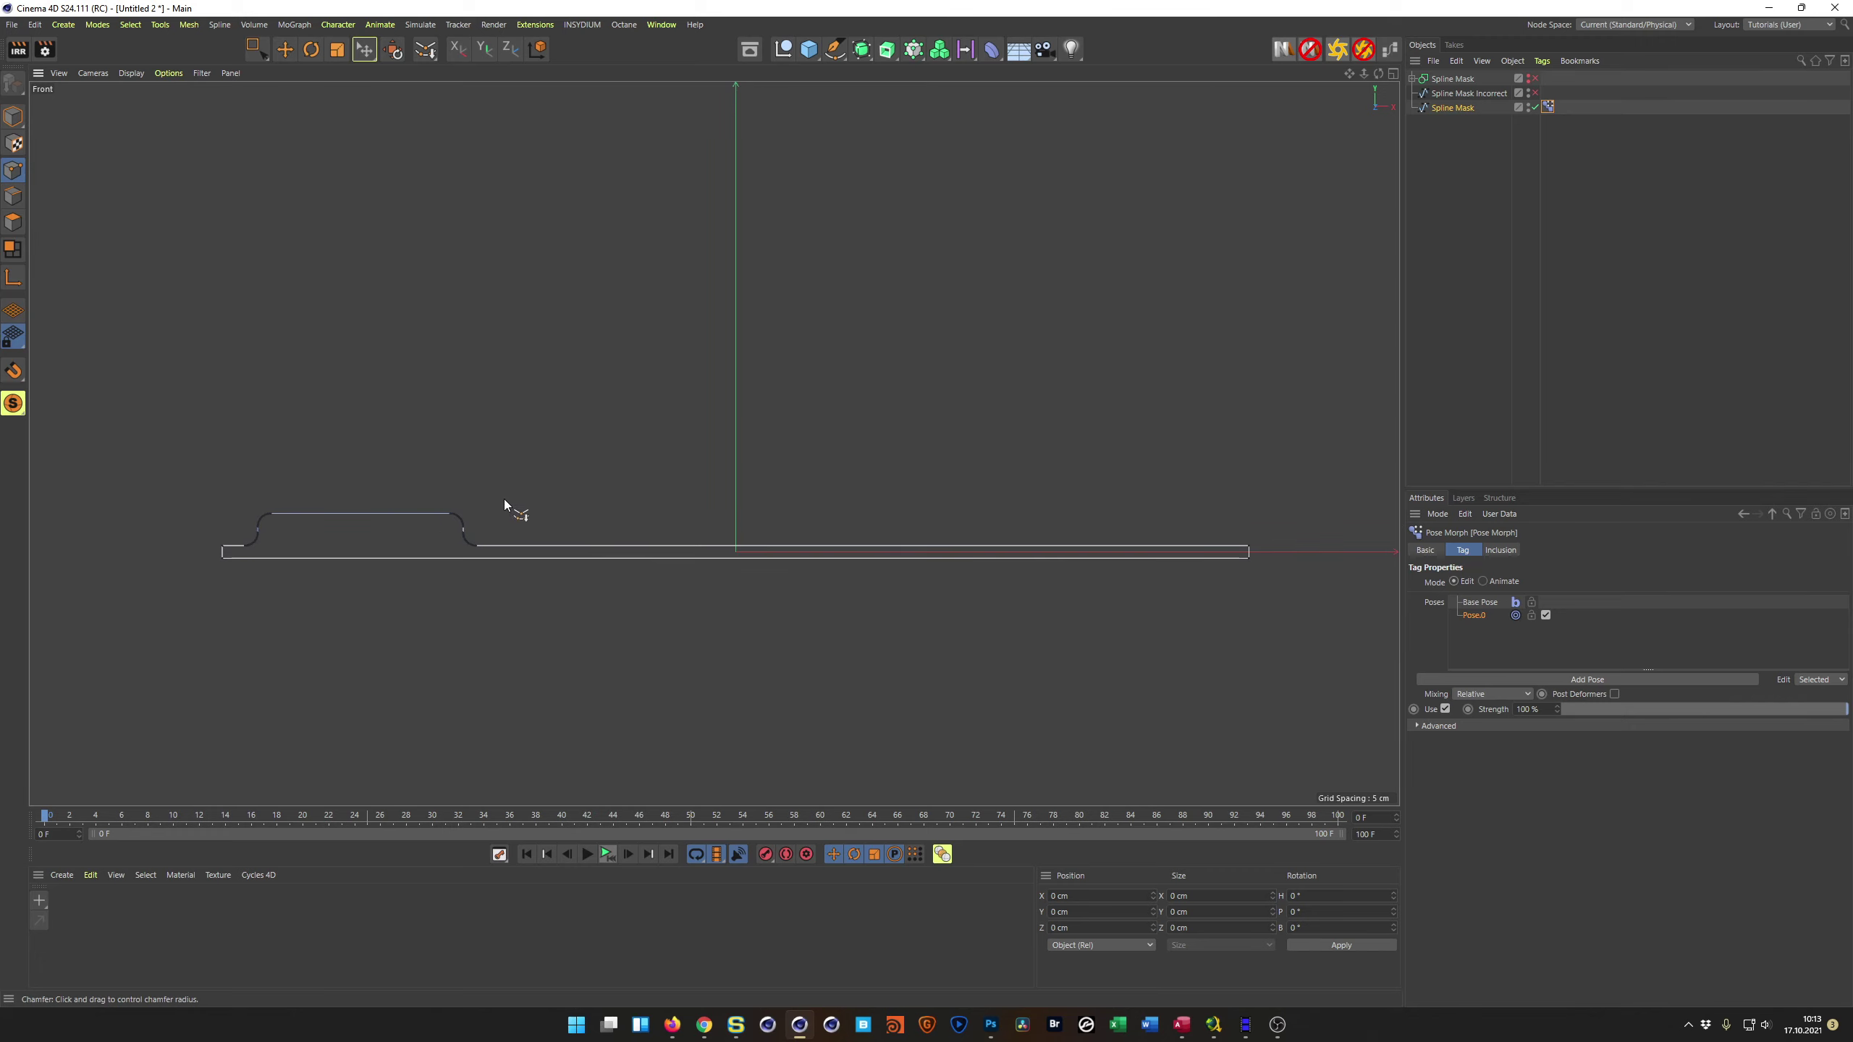
key("0")
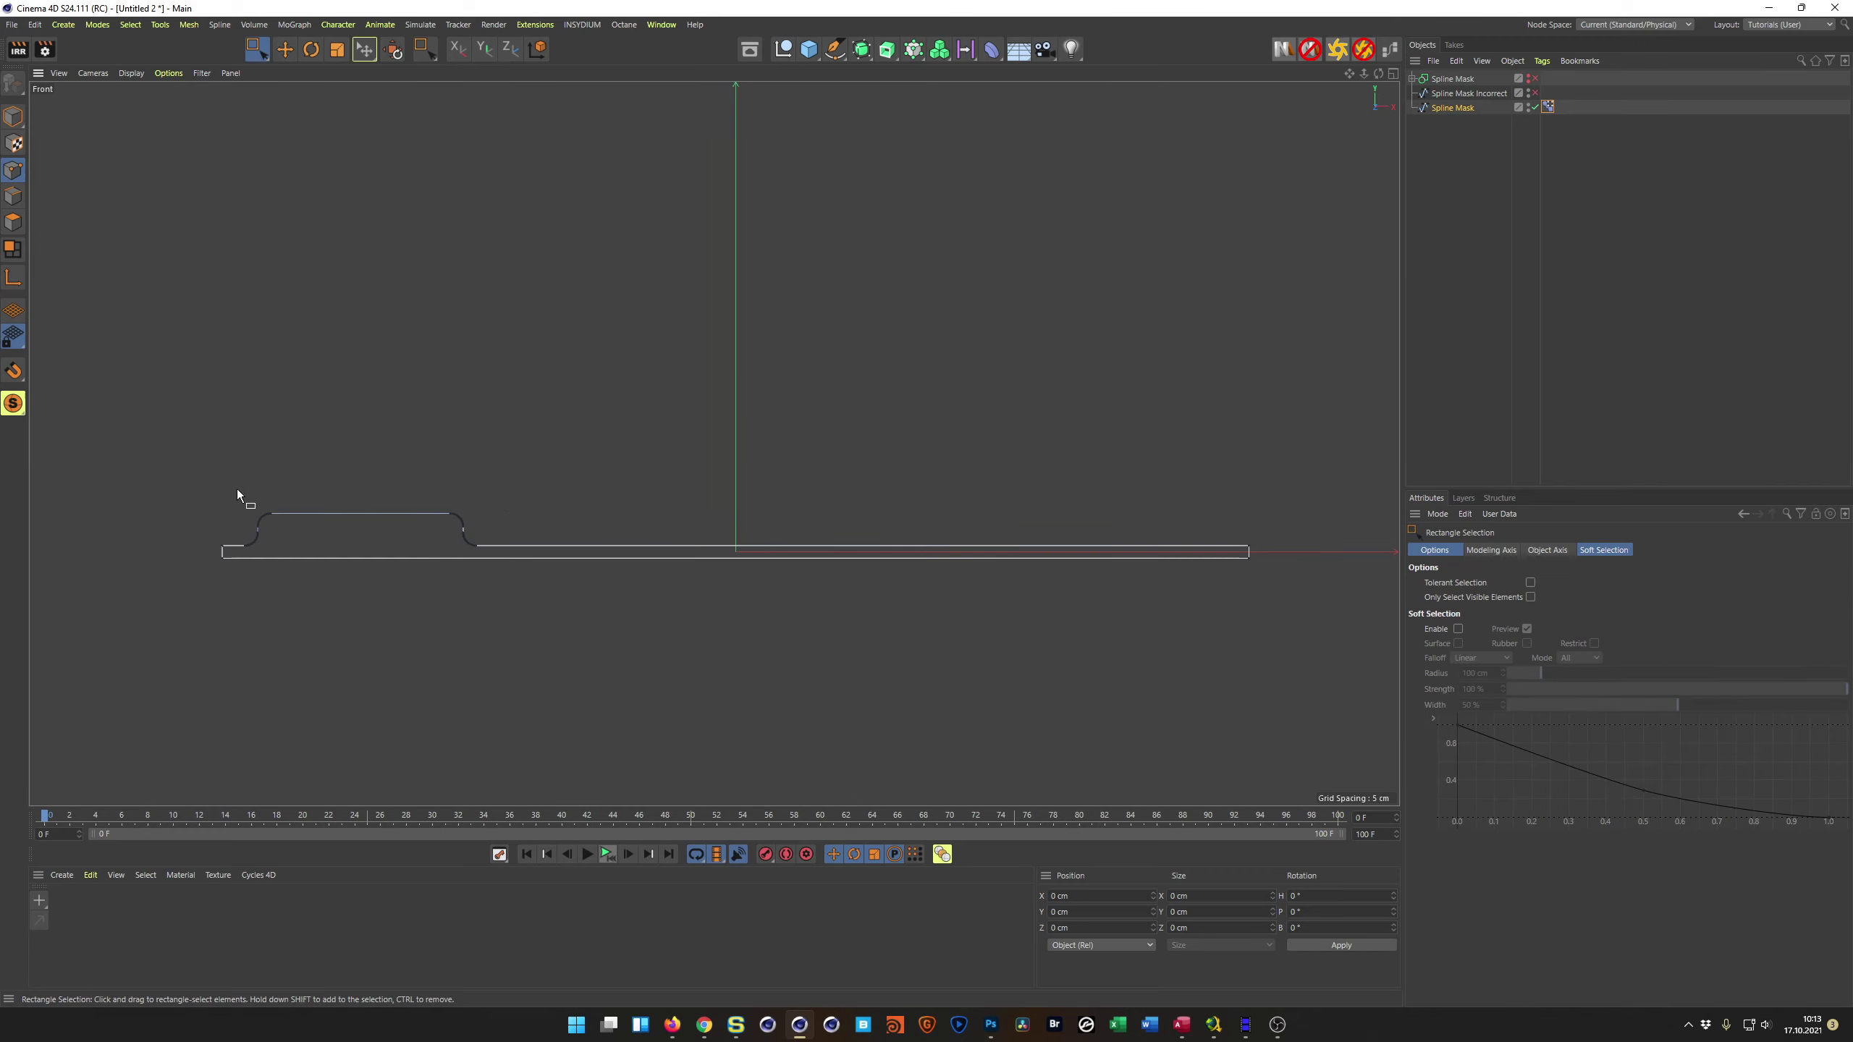
left_click_drag(236, 509, 1239, 576)
left_click_drag(948, 446, 1279, 534)
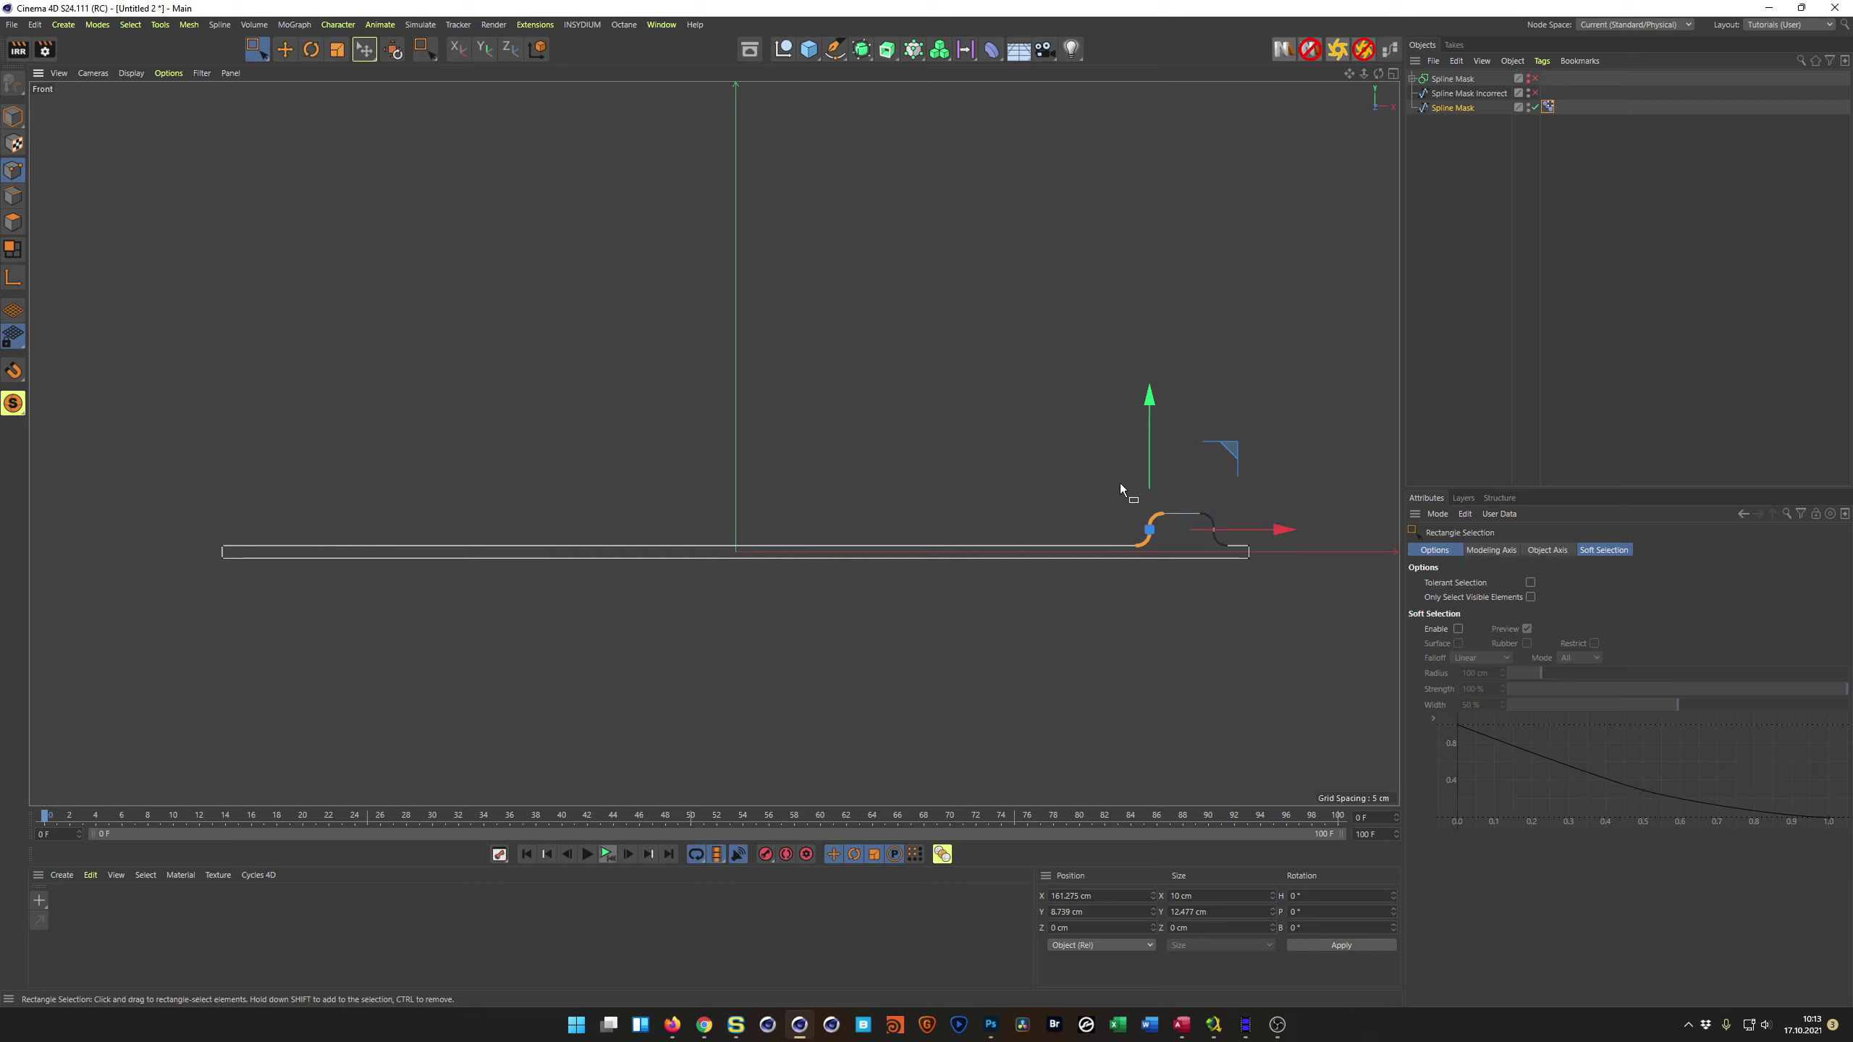
scroll(1321, 530, "up", 4)
left_click_drag(796, 326, 1112, 573)
scroll(980, 595, "down", 5)
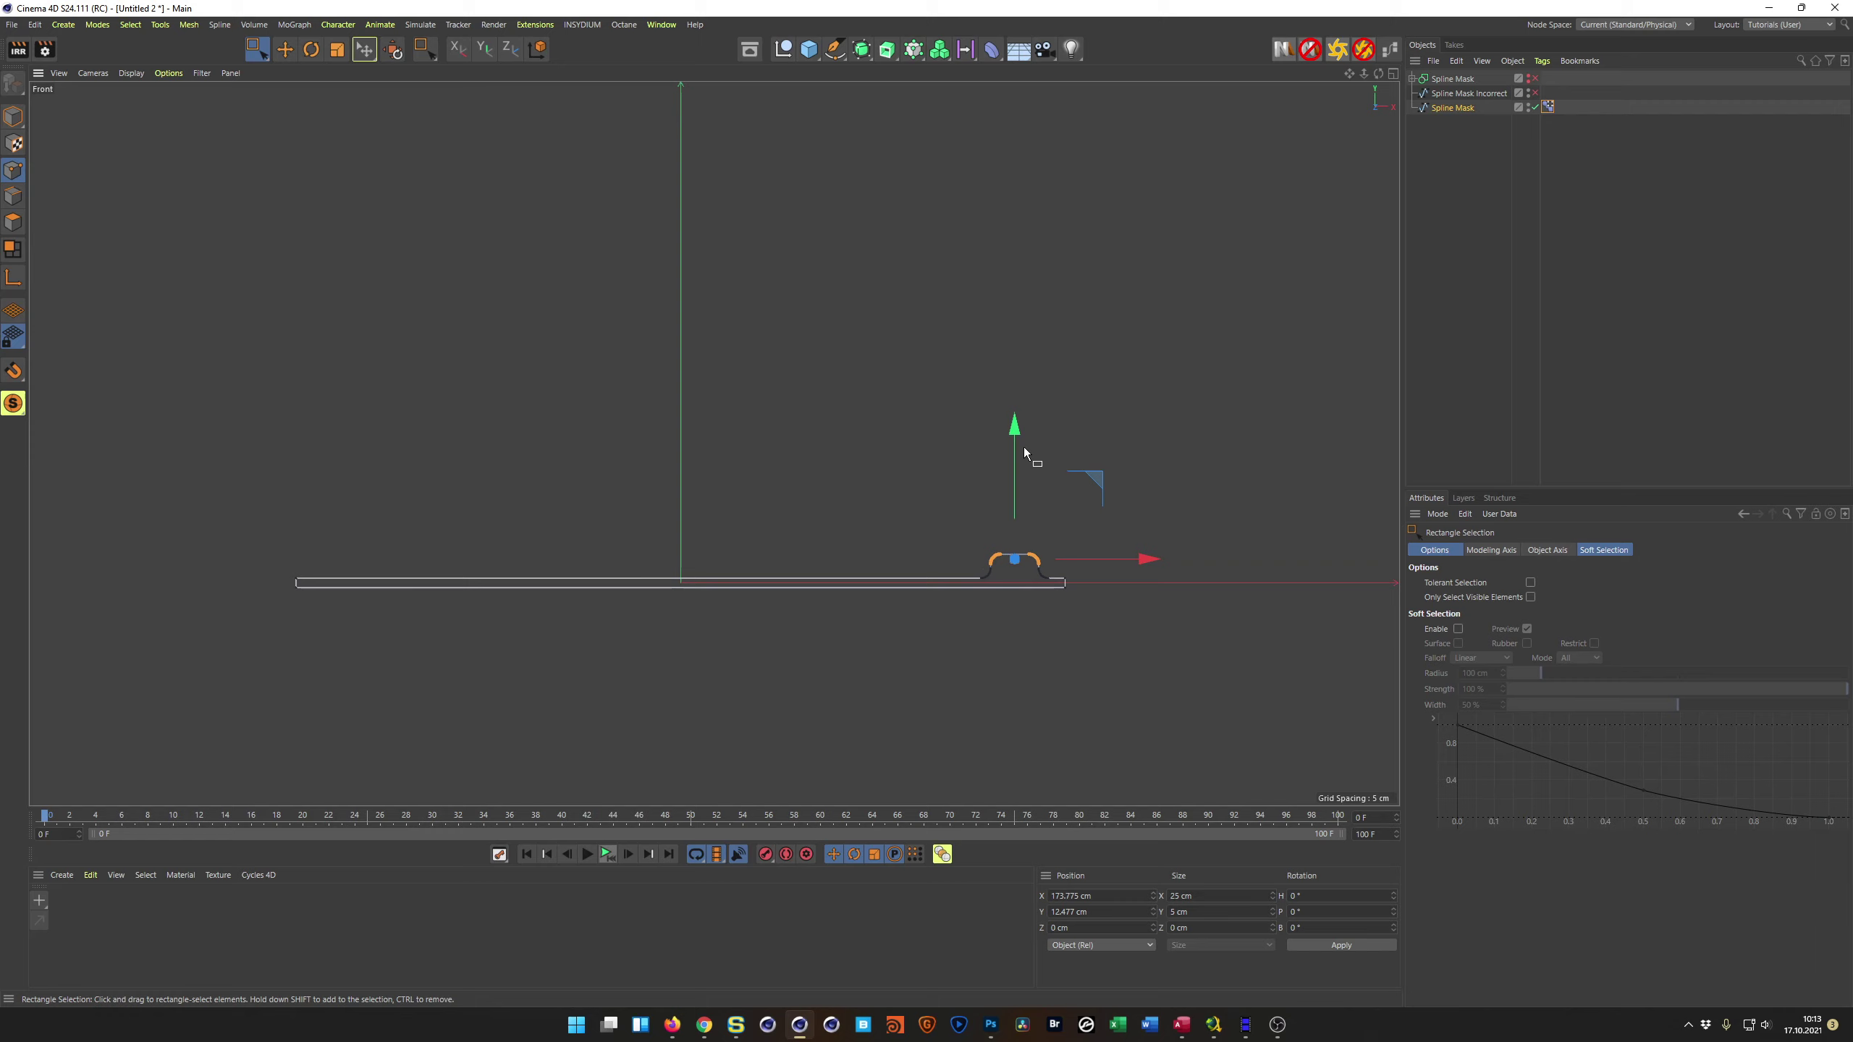
left_click_drag(1016, 428, 1016, 255)
key("Return")
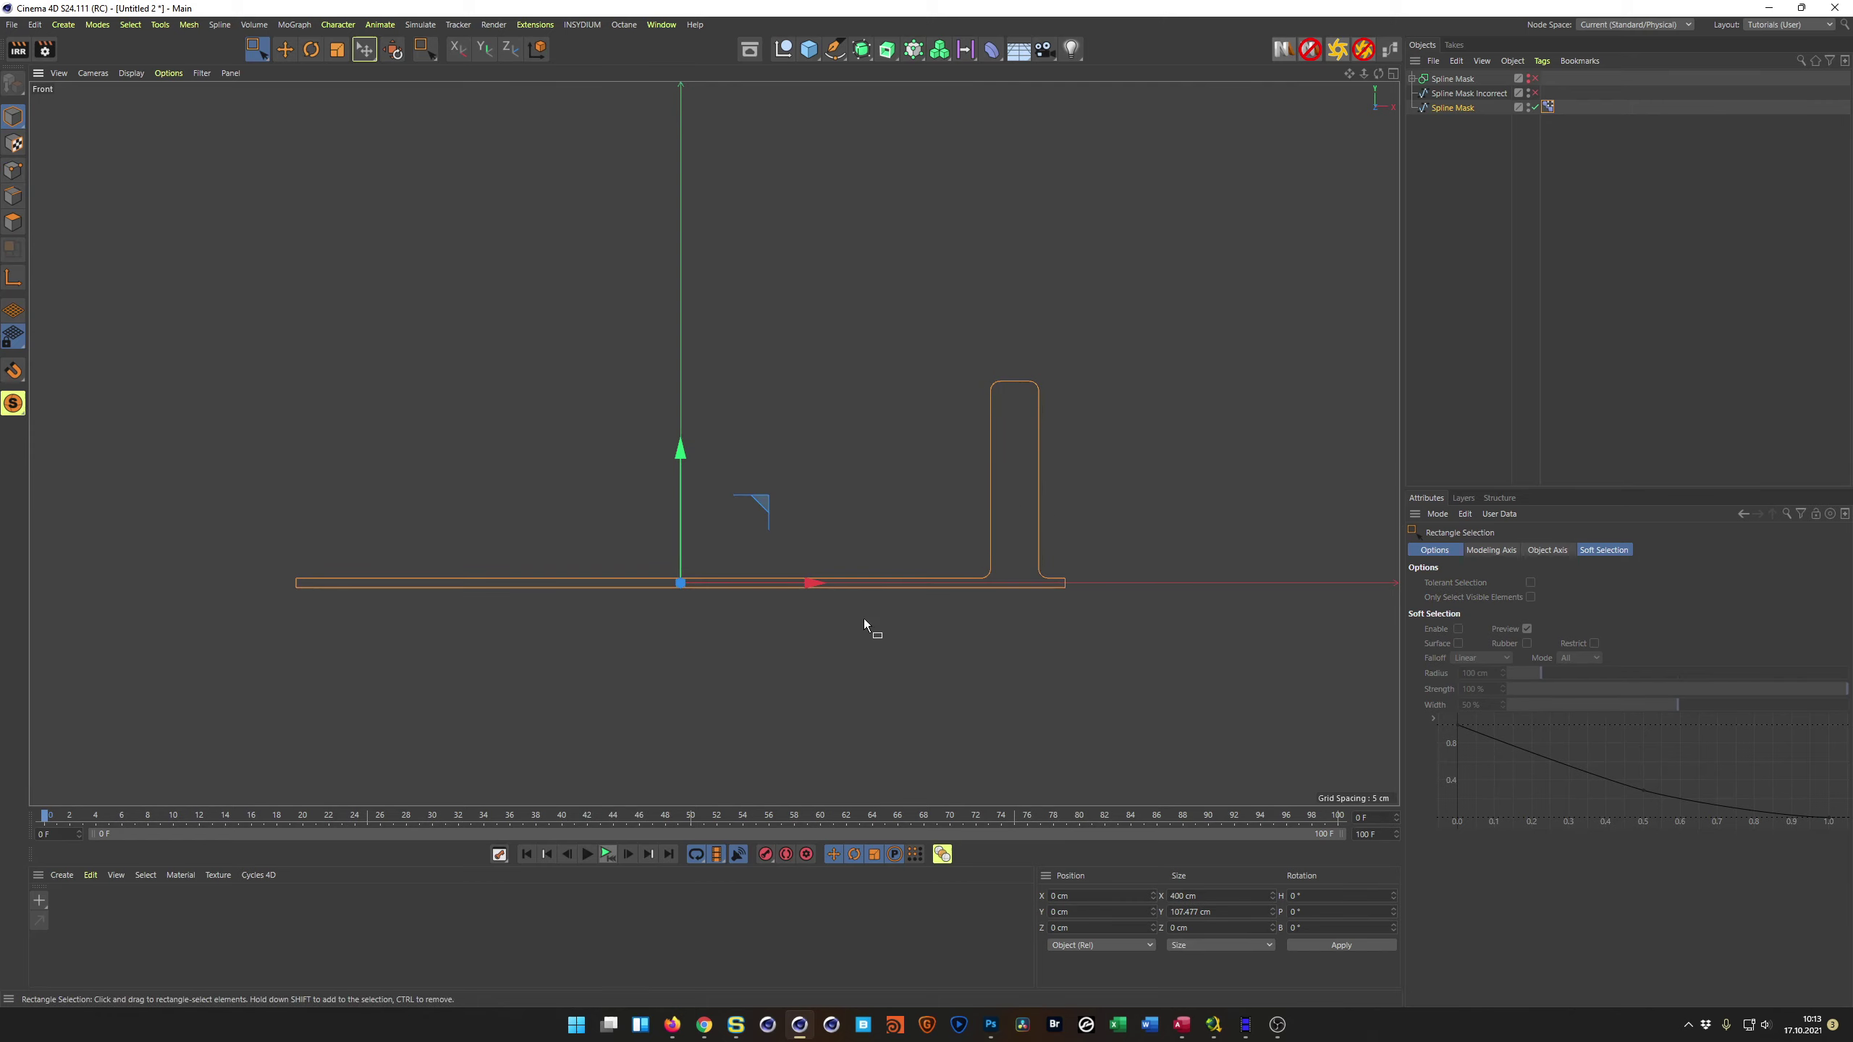
Step: Switch the Pose Morph tag to Animate mode with Pose.0 set to 0%
left_click(1547, 107)
left_click(1484, 581)
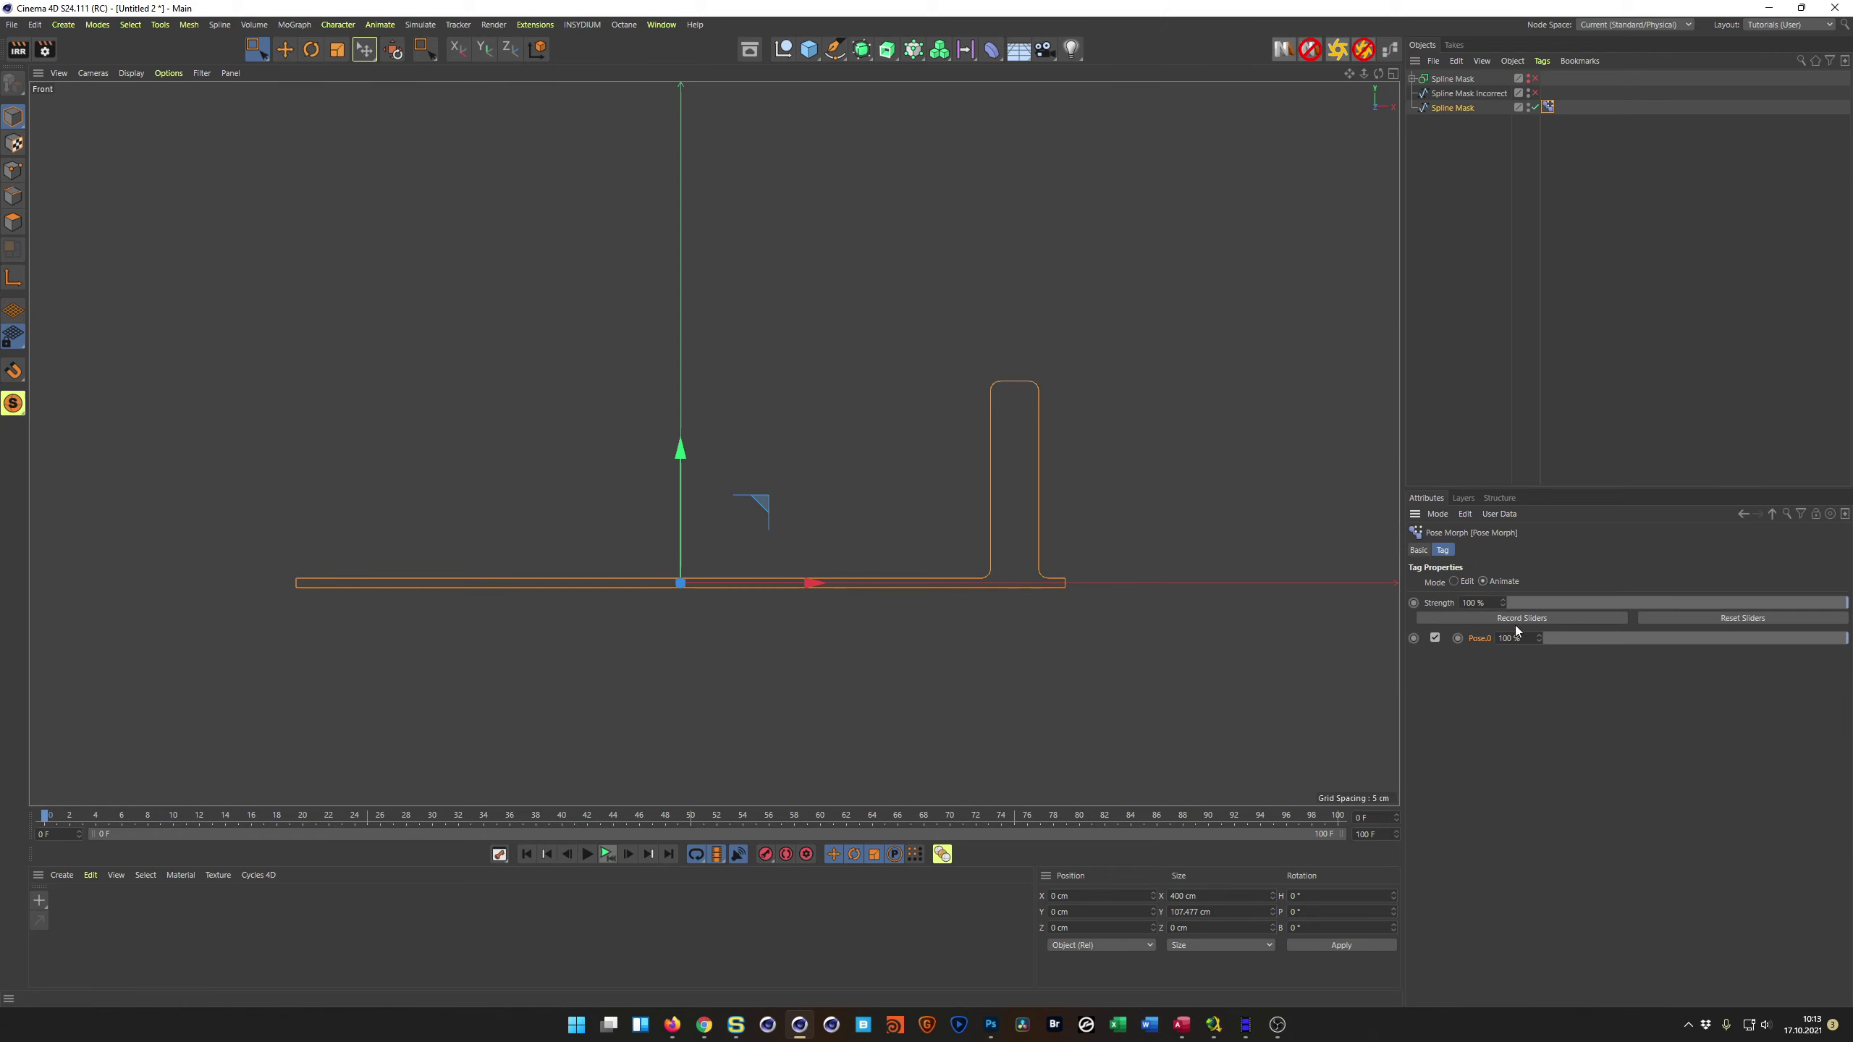
left_click_drag(1843, 640, 1497, 679)
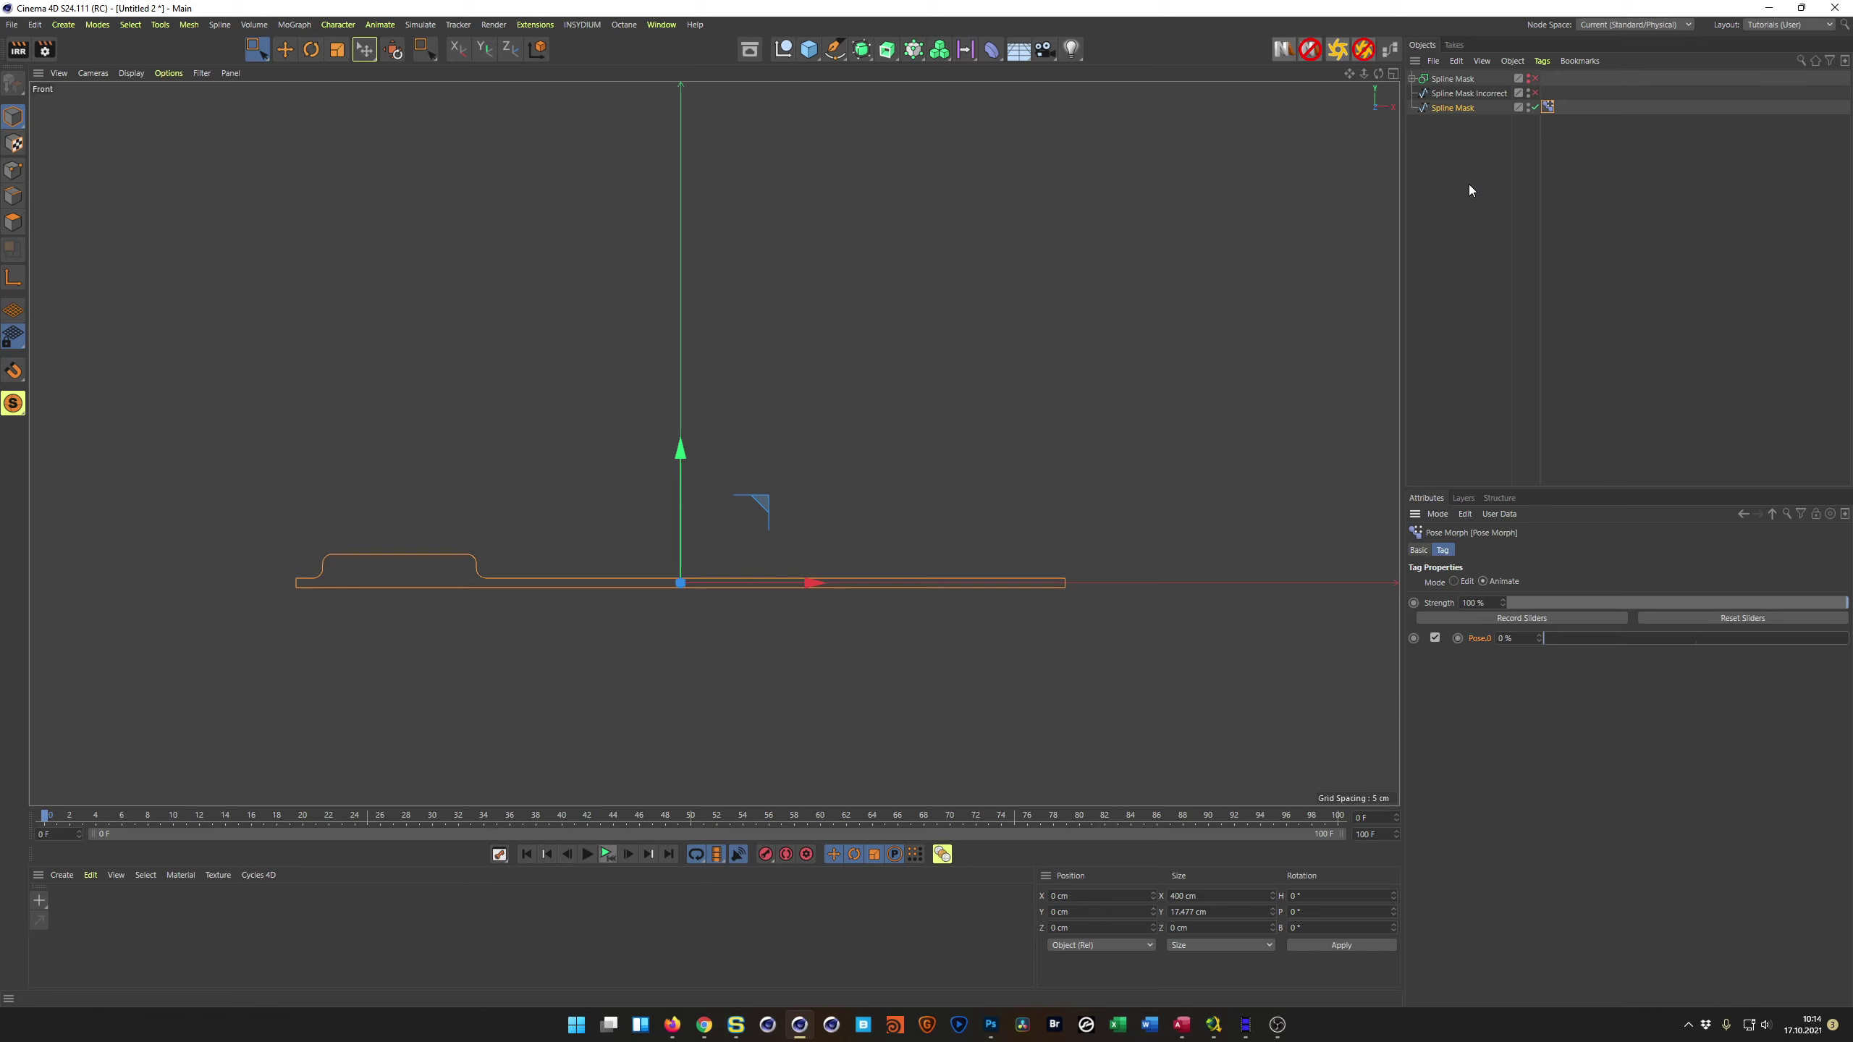
left_click(1456, 108)
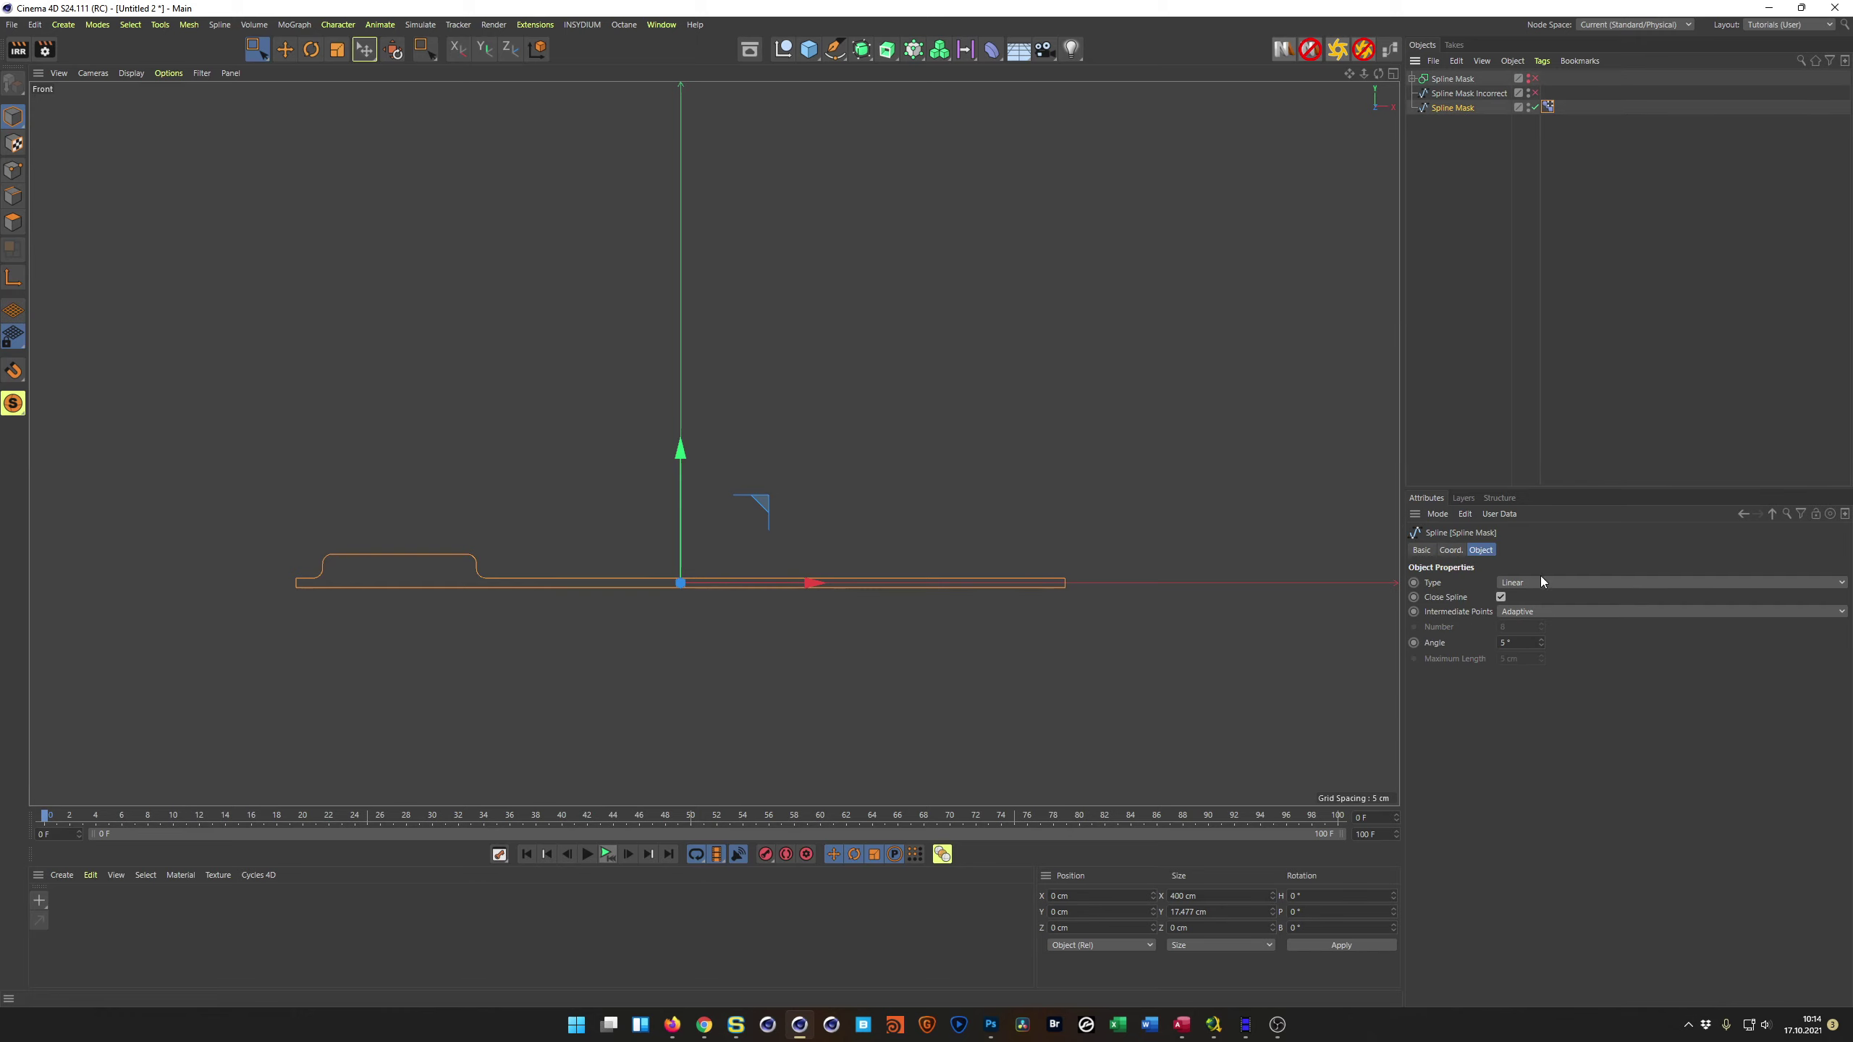
Step: Put Spline Mask in a Grid Array Cloner with count 1, 1, 20 and 20 cm Z spacing
middle_click(570, 536)
middle_click(505, 360)
left_click_drag(621, 408, 666, 471, "alt")
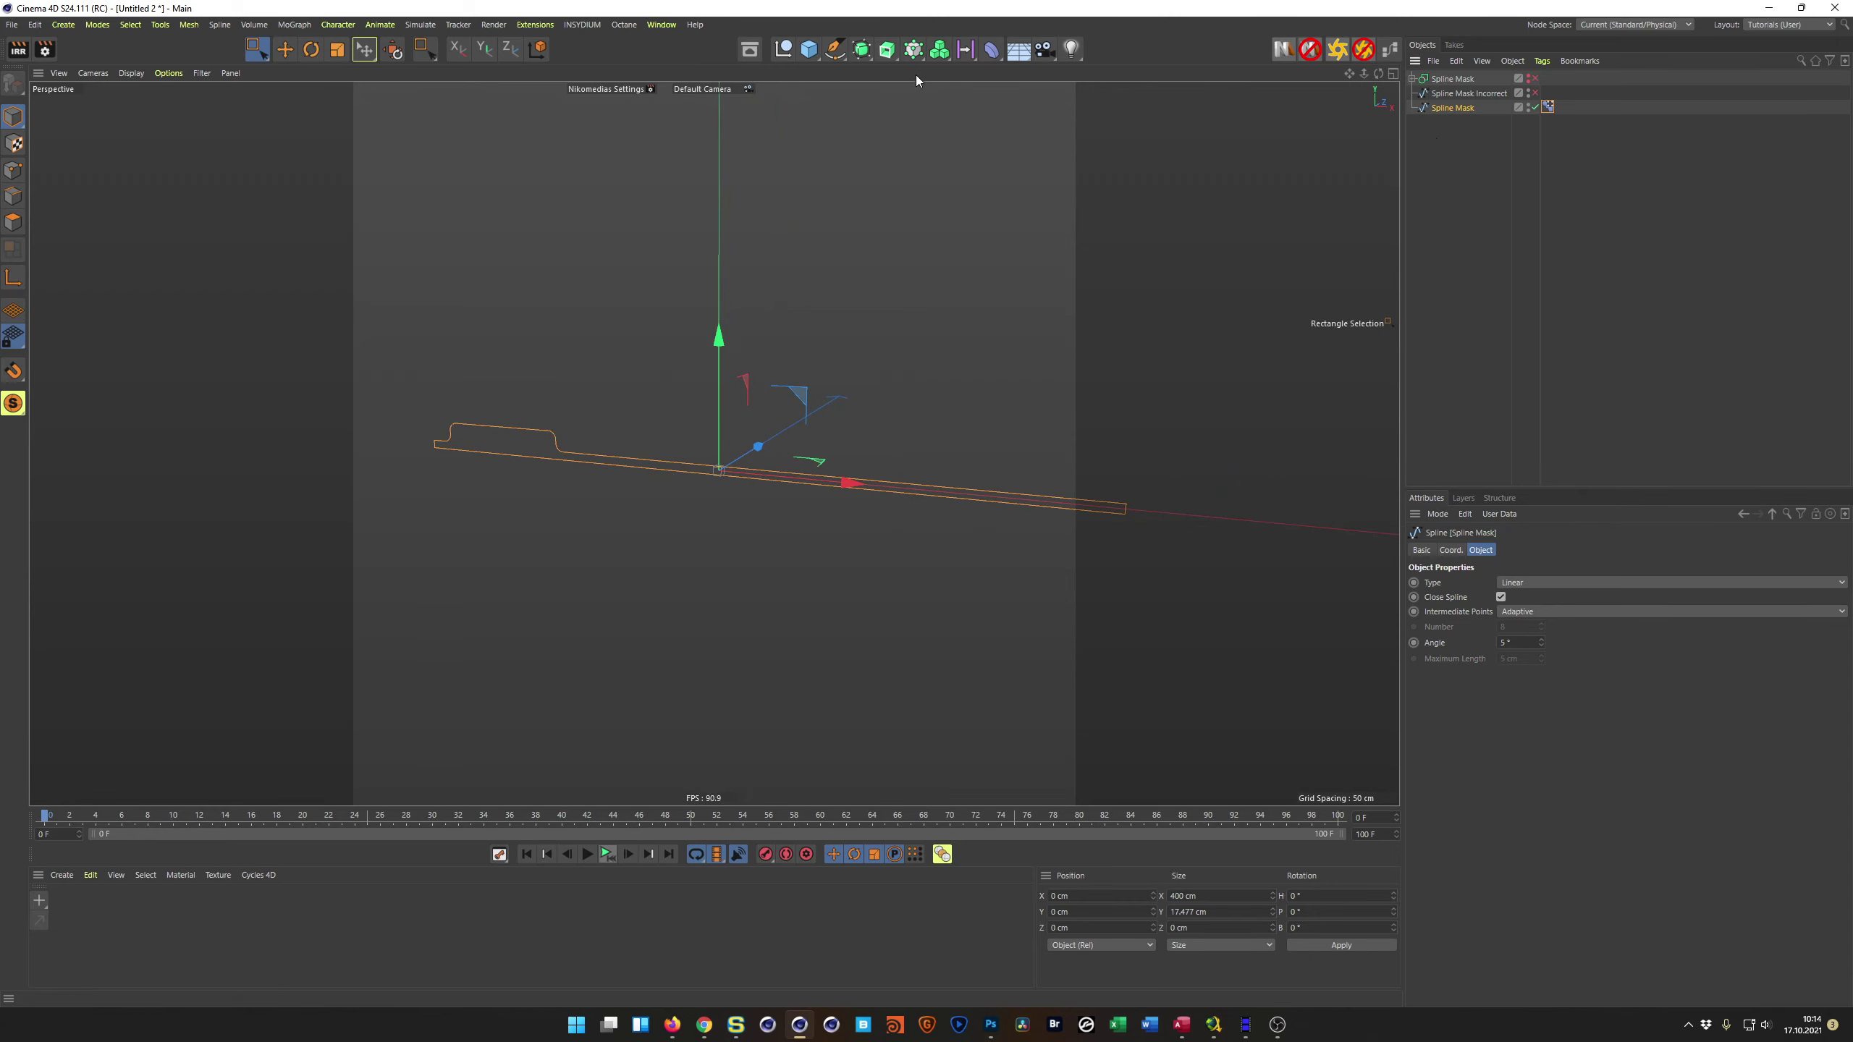
left_click(913, 50, "alt")
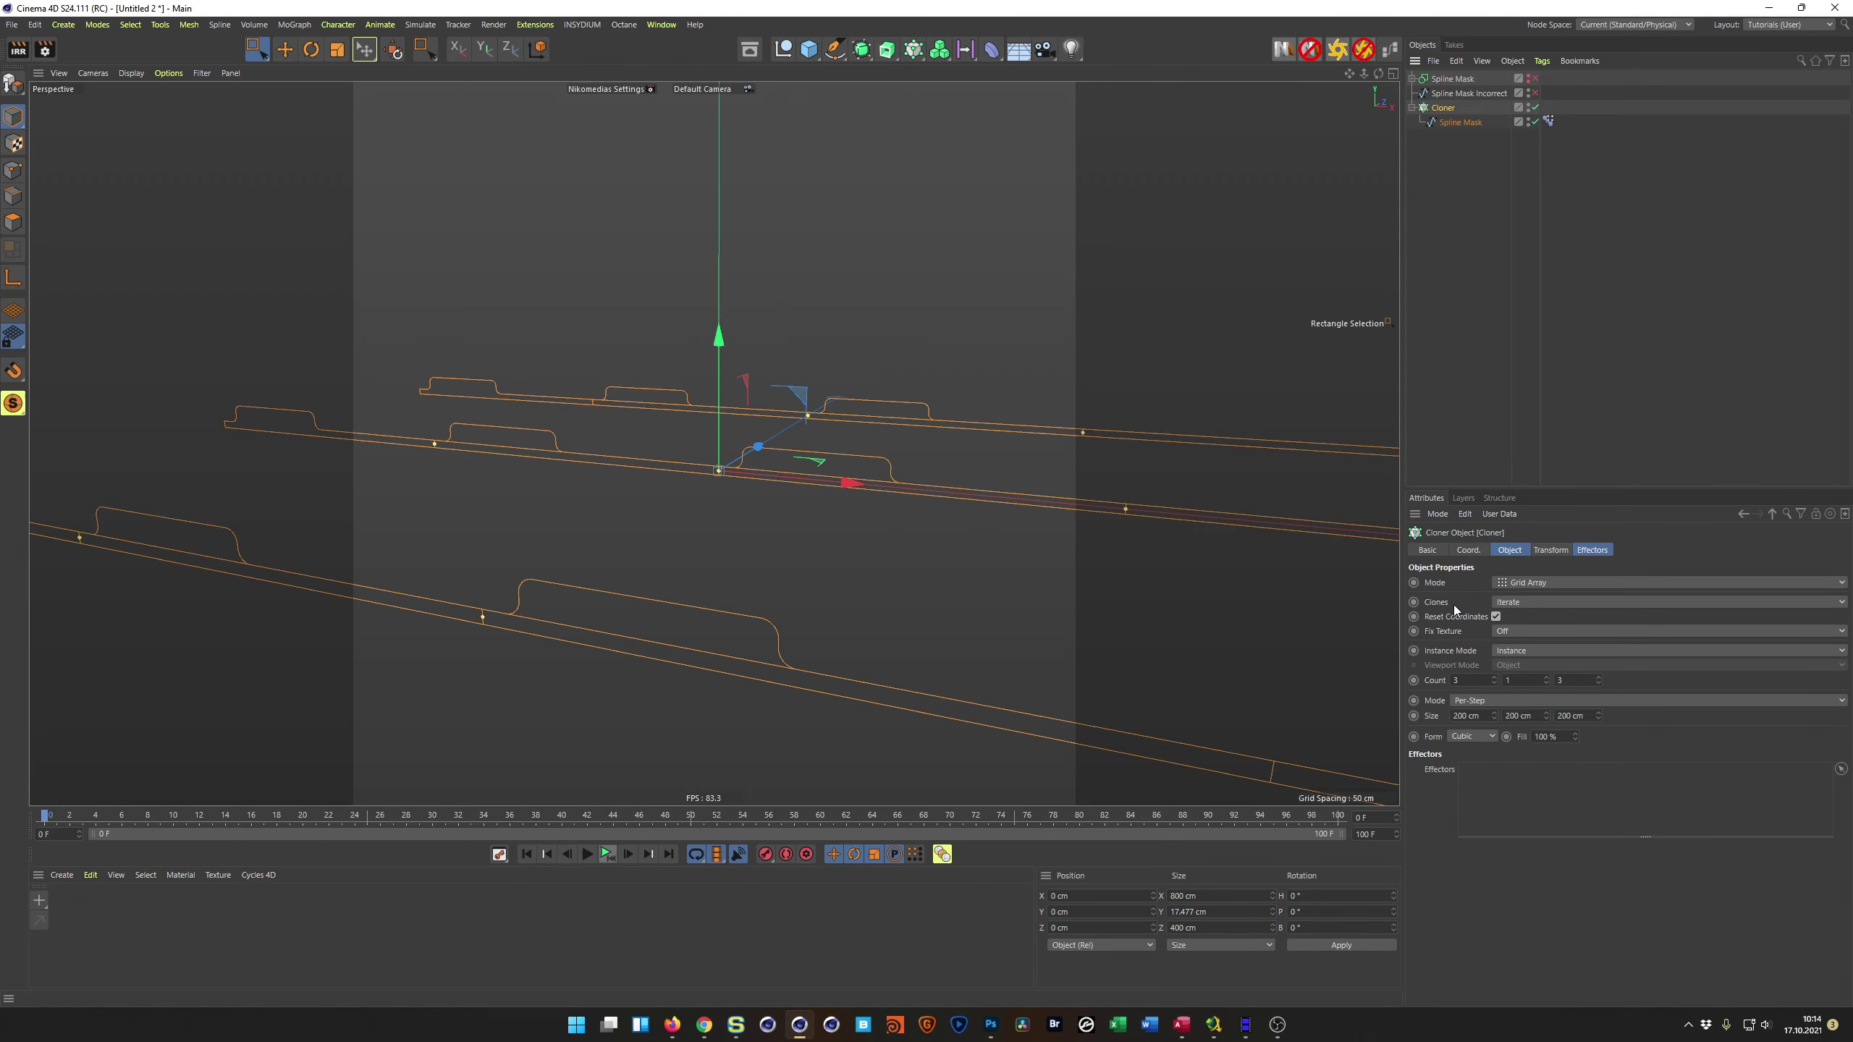
left_click(1474, 679)
key("Return")
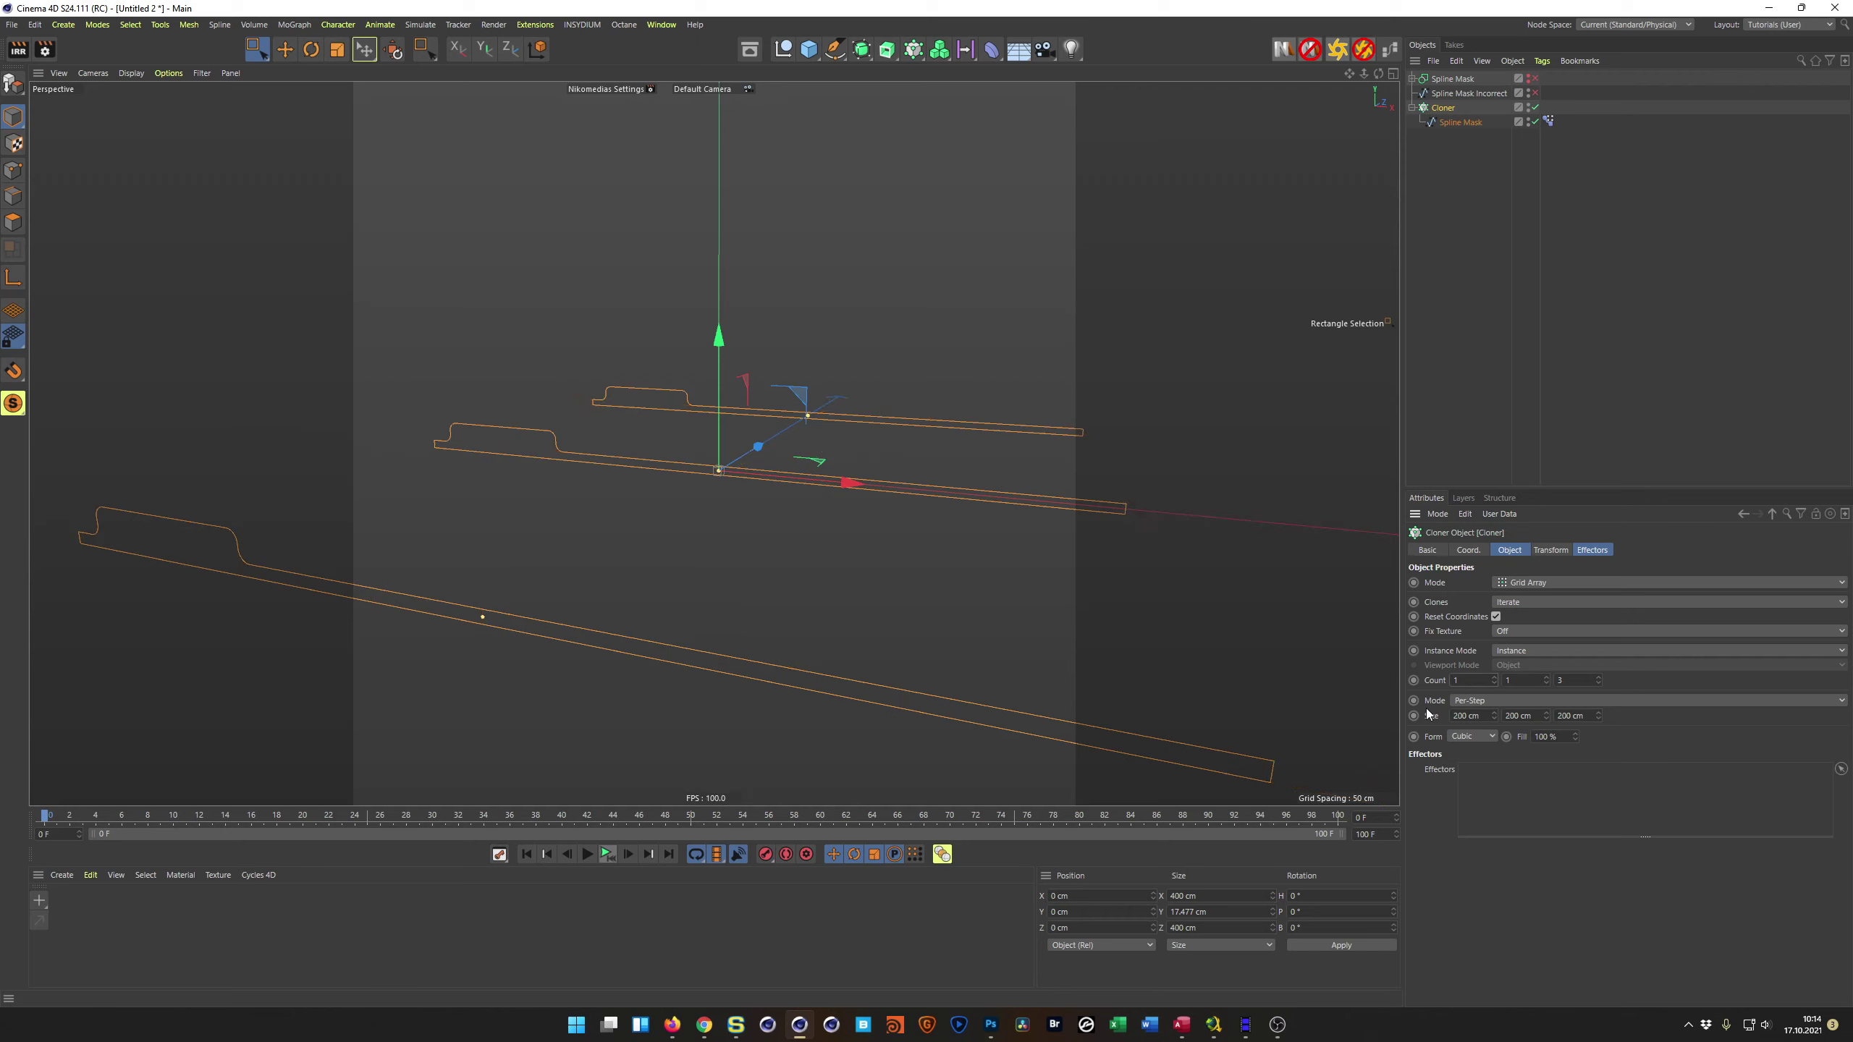
left_click(1577, 717)
type("20")
key("Return")
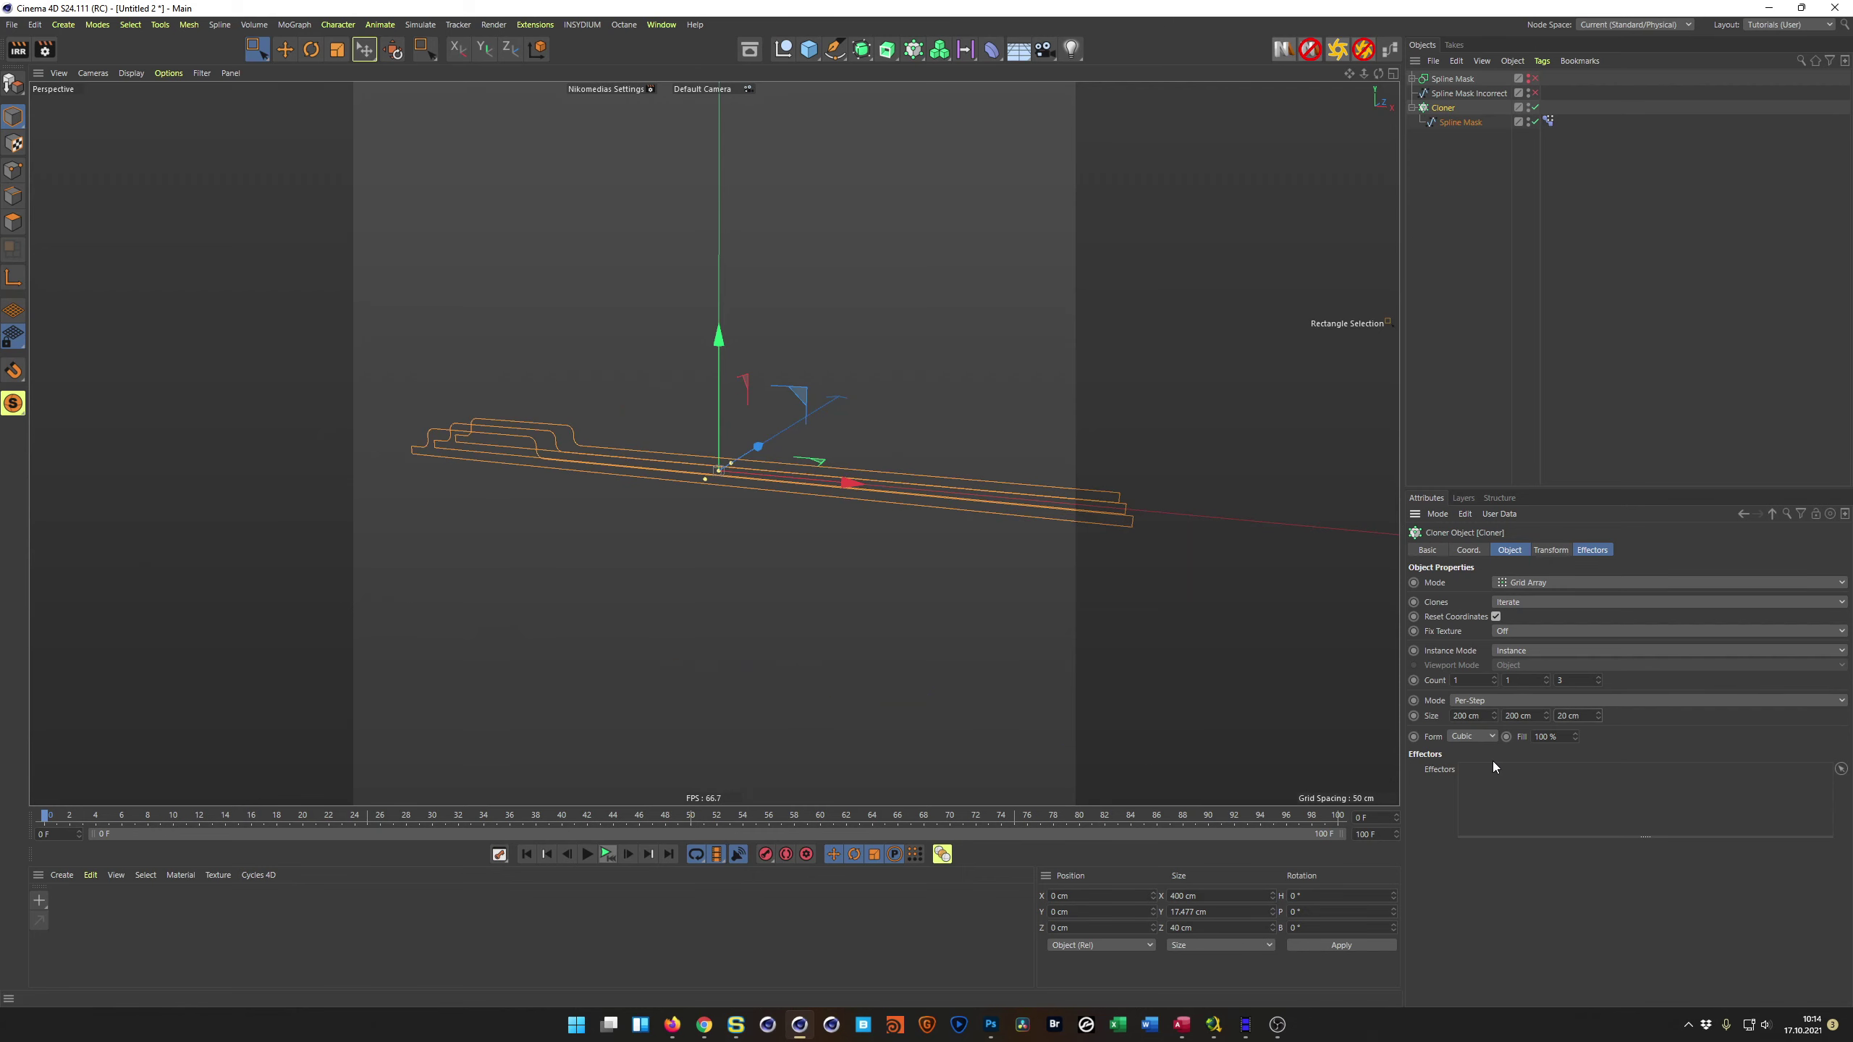
type("20")
key("Return")
Step: Pan and orbit the perspective view to inspect the 20 cloned splines
scroll(926, 560, "down", 3)
scroll(835, 562, "up", 2)
scroll(744, 587, "down", 2)
middle_click(746, 587)
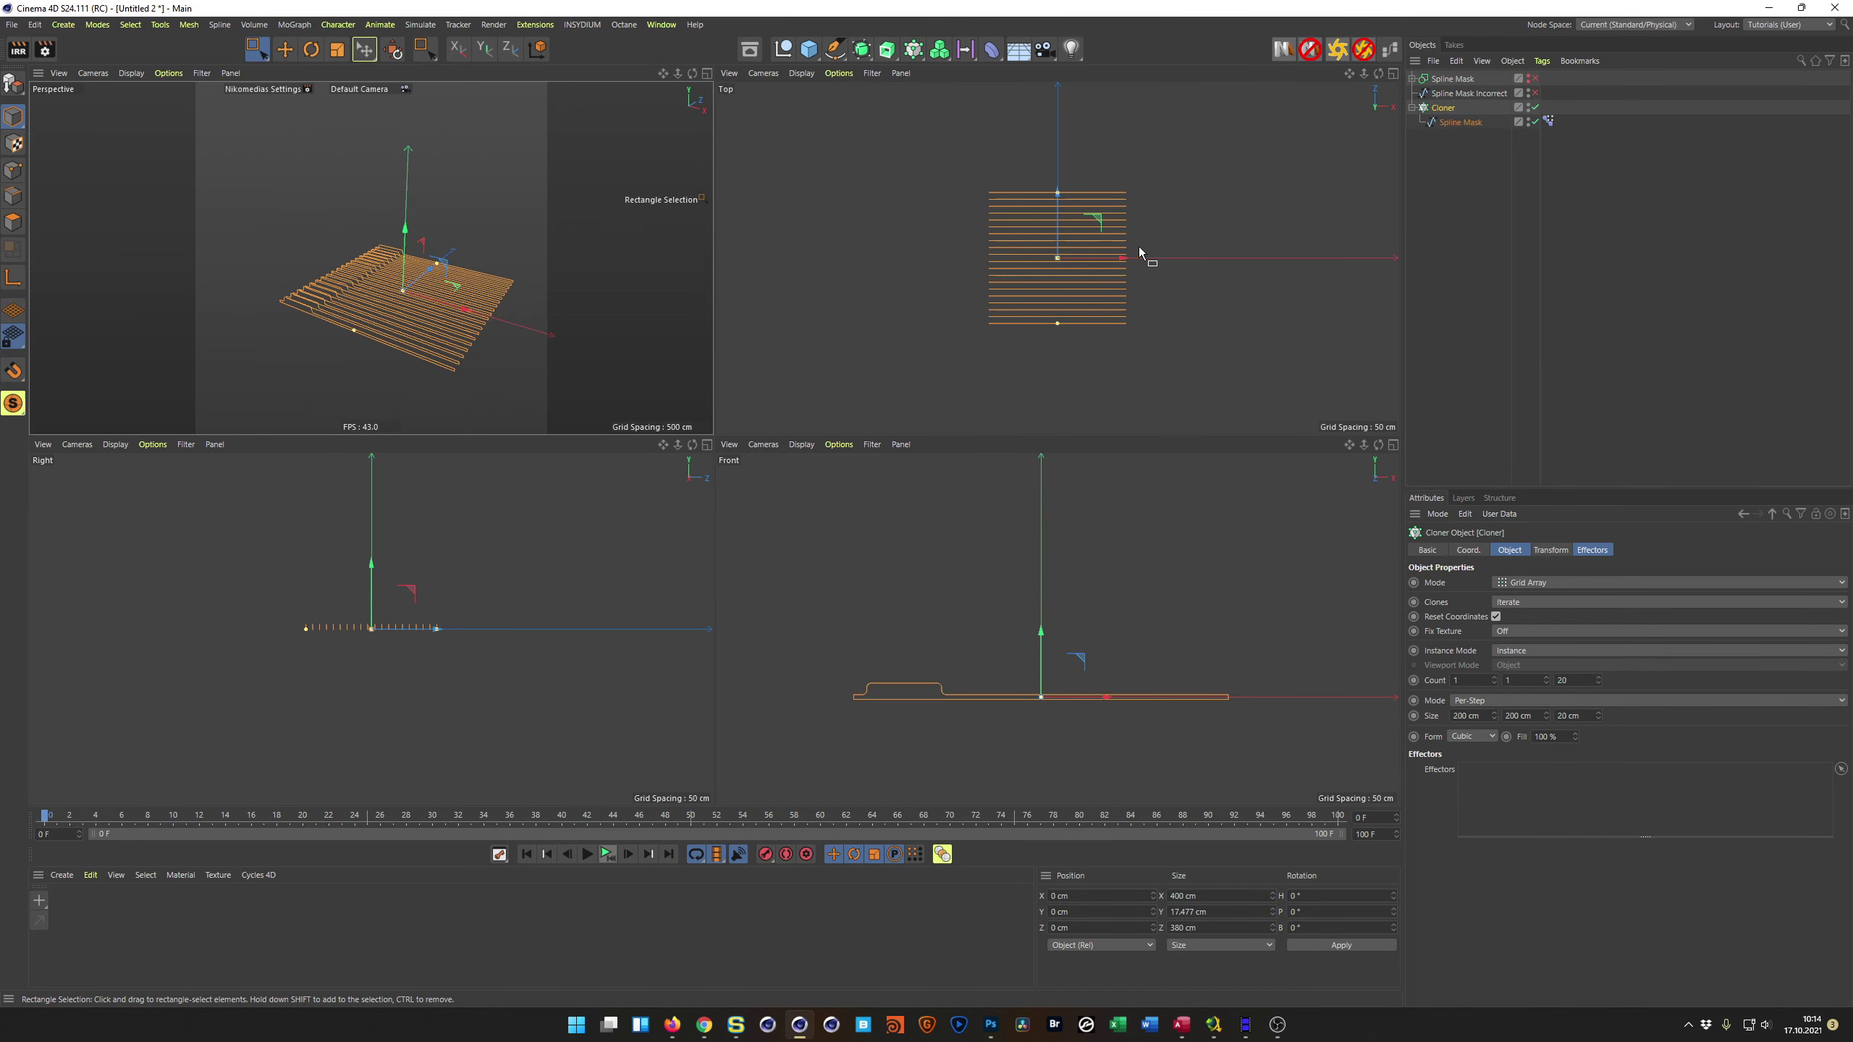
middle_click(642, 329)
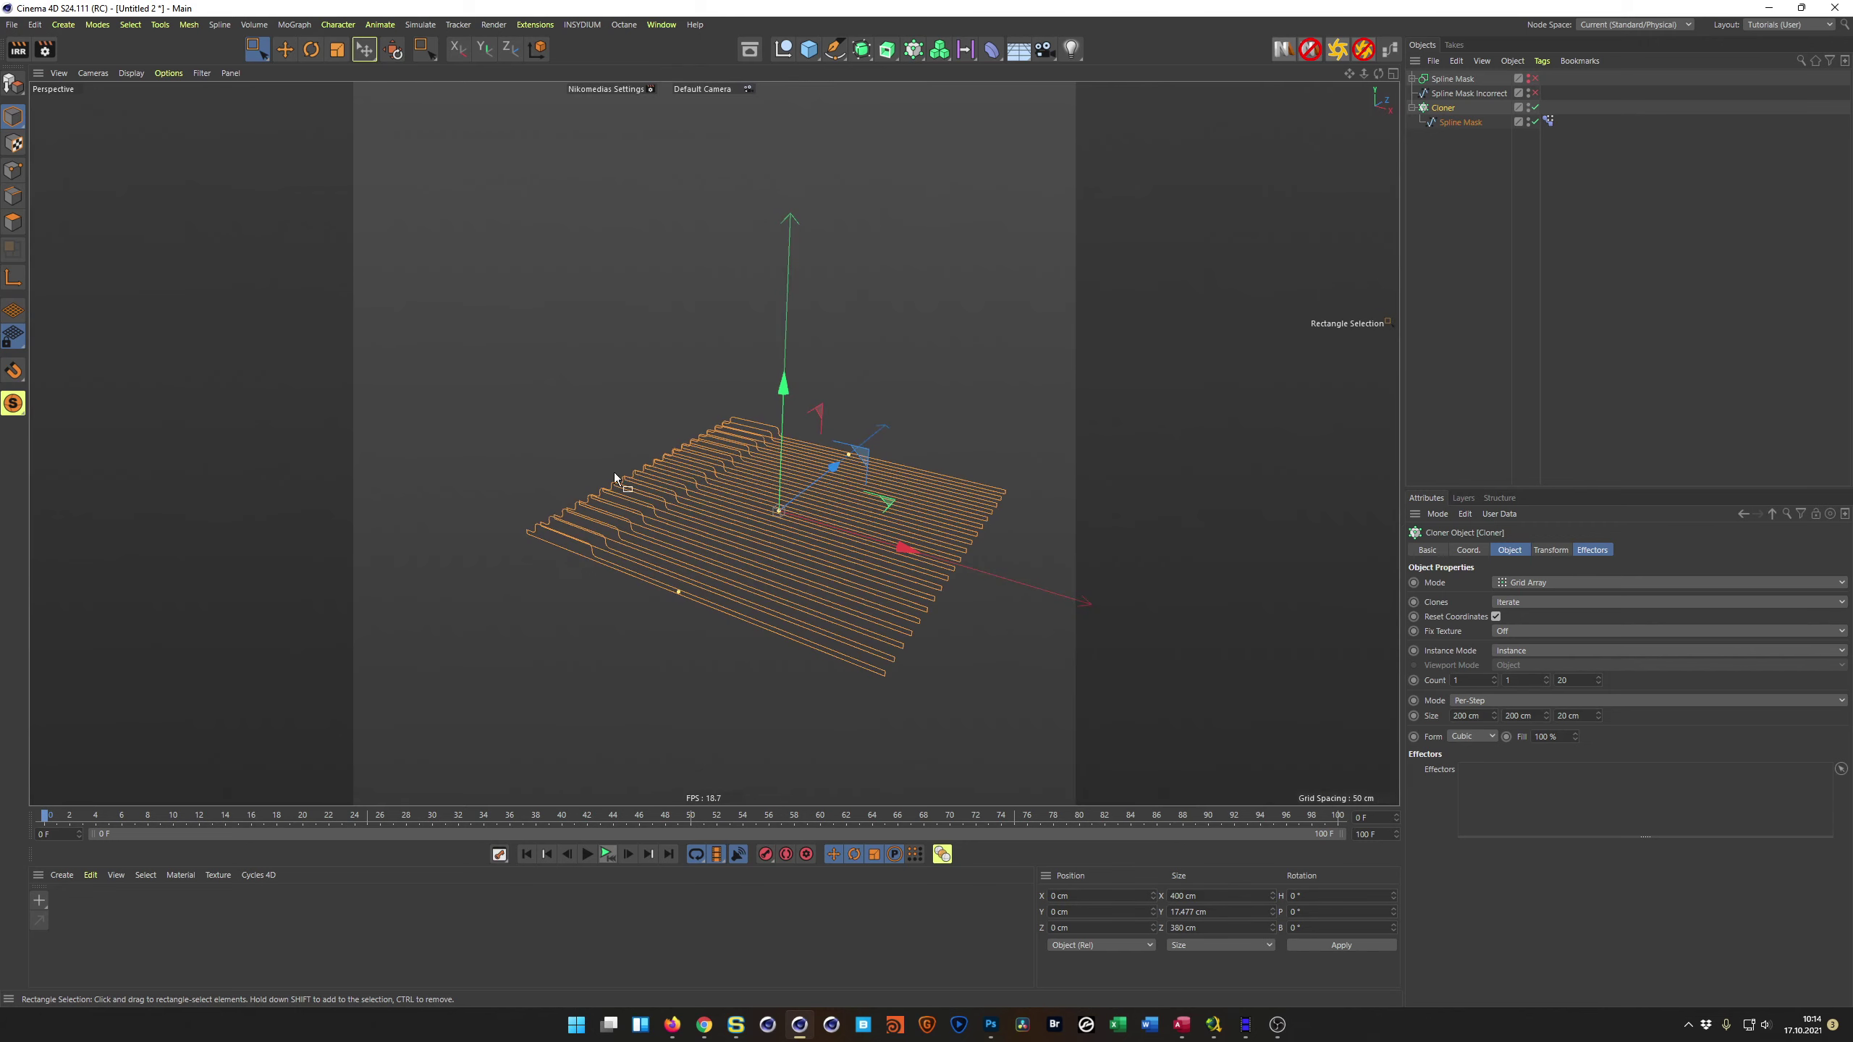
mouse_move(685, 516)
middle_mouse_down("alt")
mouse_move(648, 469)
mouse_move(604, 469)
middle_mouse_up("alt")
mouse_move(604, 469)
left_mouse_down("alt")
mouse_move(678, 466)
mouse_move(615, 400)
mouse_move(799, 415)
left_mouse_up("alt")
Step: Keyframe Pose.0 at 0% on frame 0 and 100% on frame 100
left_click(1548, 121)
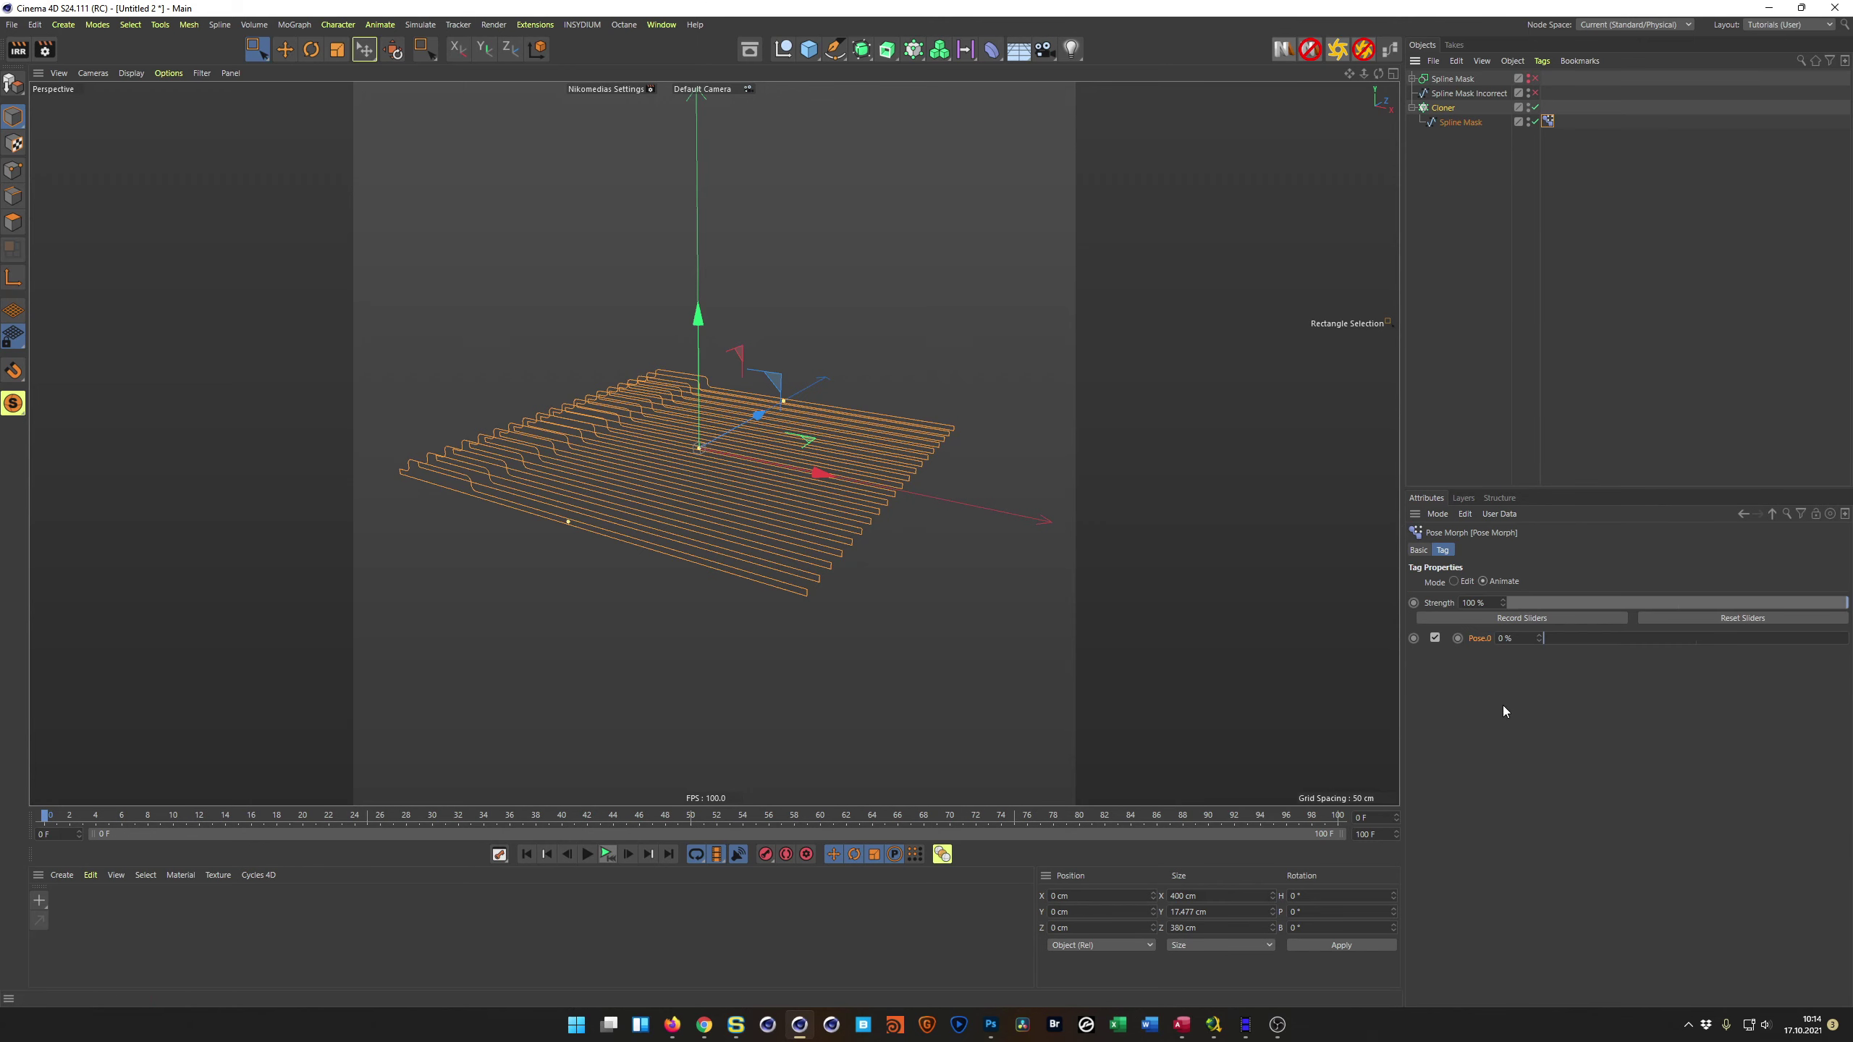
left_click(1459, 642)
double_click(1372, 820)
type("2")
type("100")
key("Return")
type("100")
key("Return")
left_click(1456, 639)
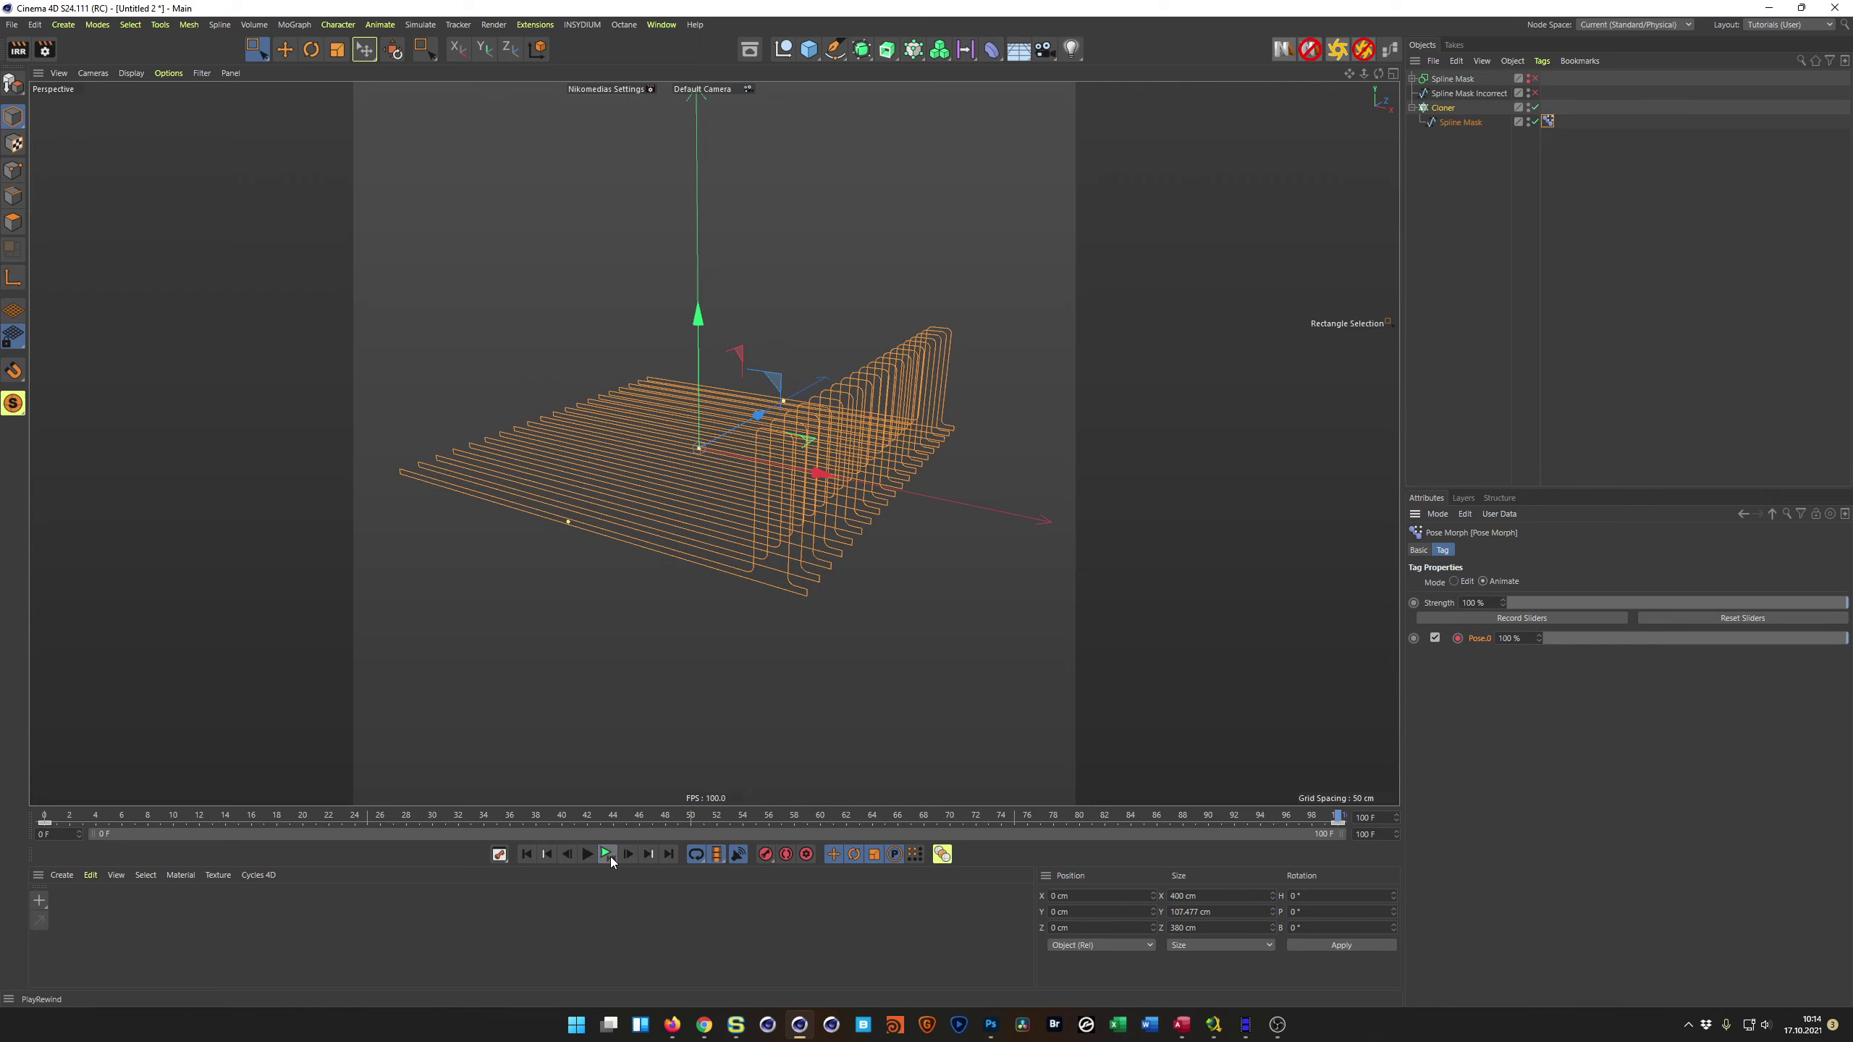
Step: Play the animation to preview the rising splines, then rewind to frame 0
left_click(610, 857)
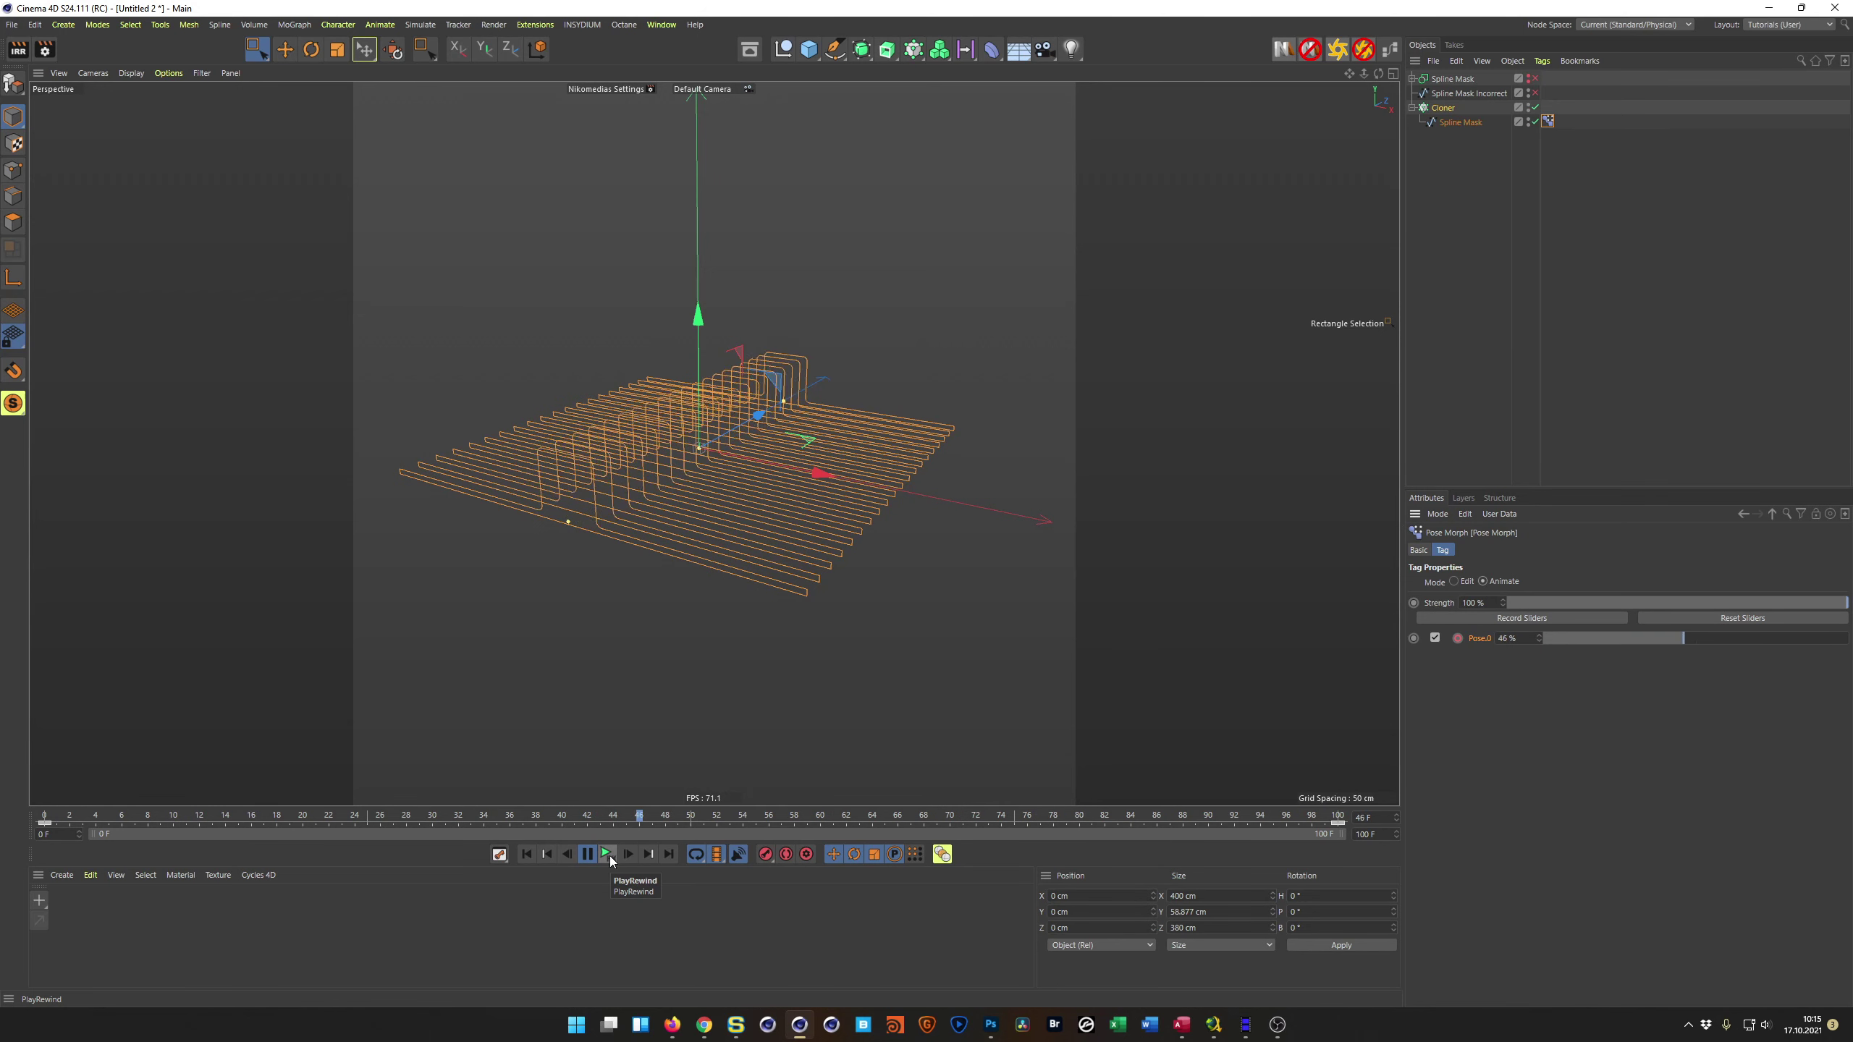
left_click(607, 854)
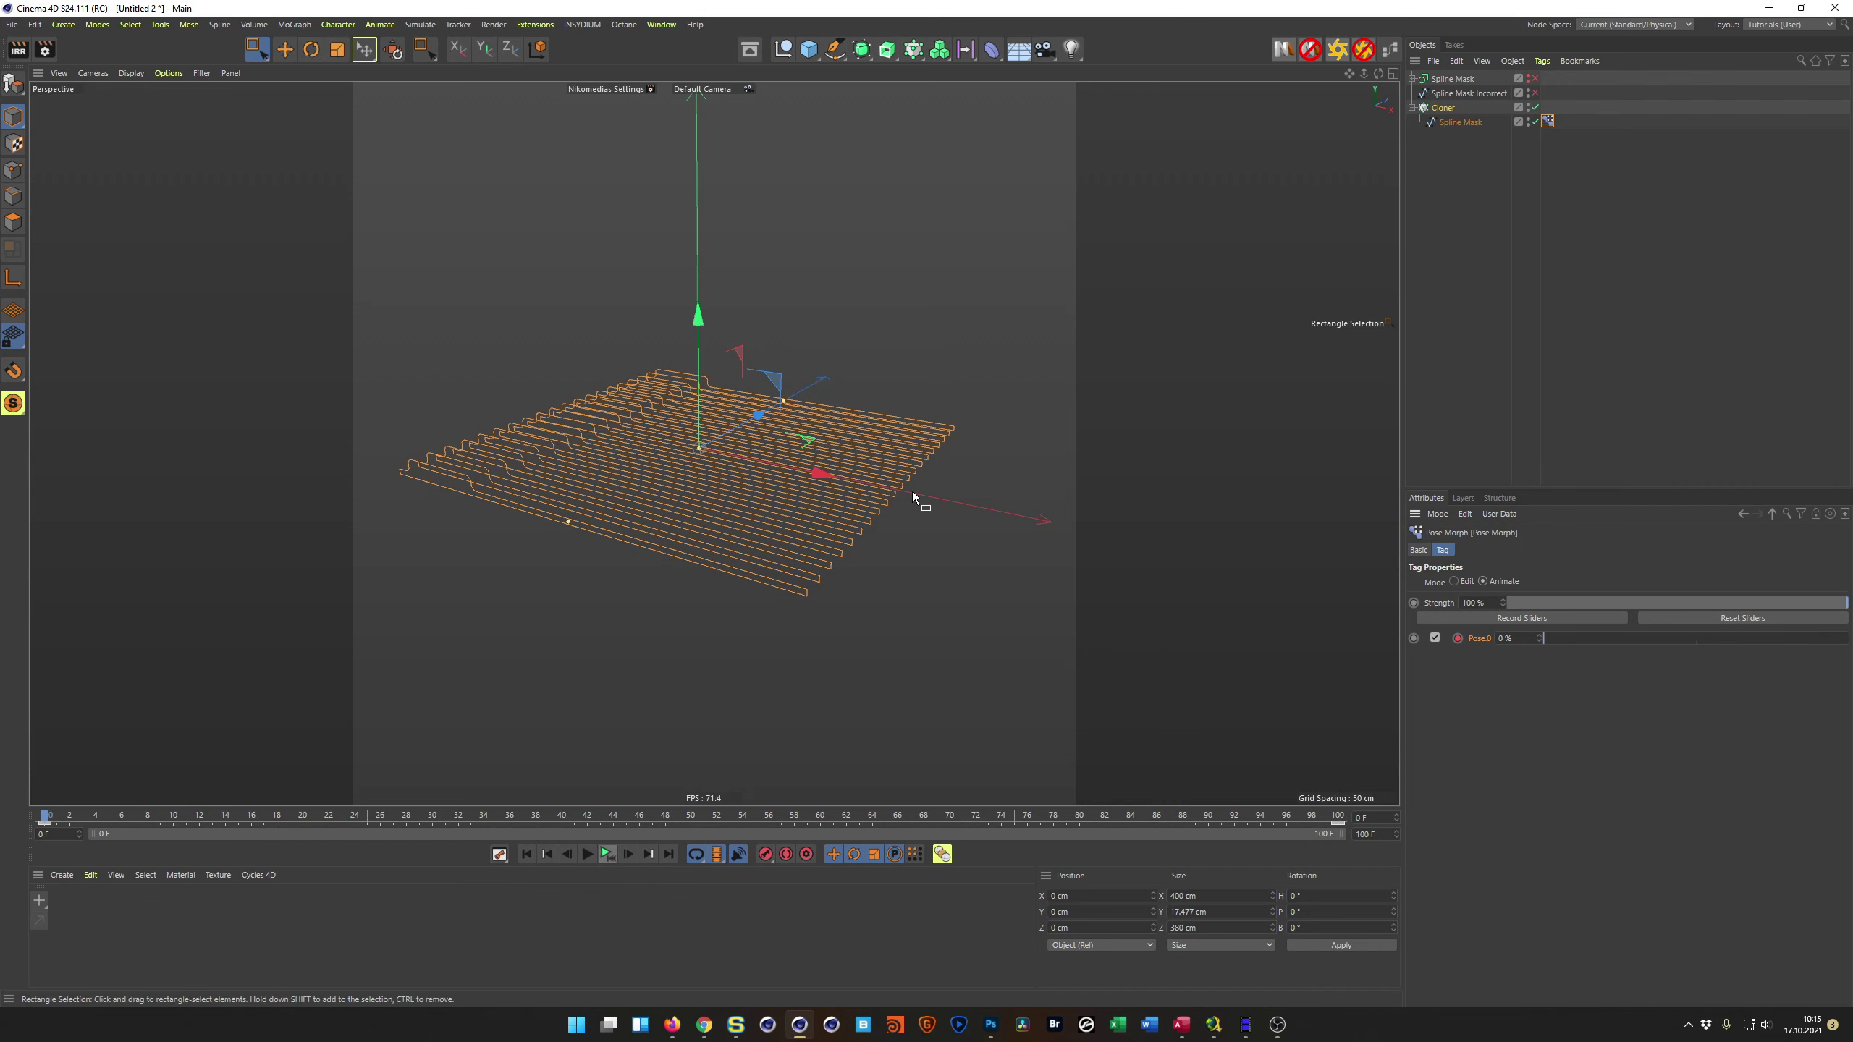
left_click(1439, 107)
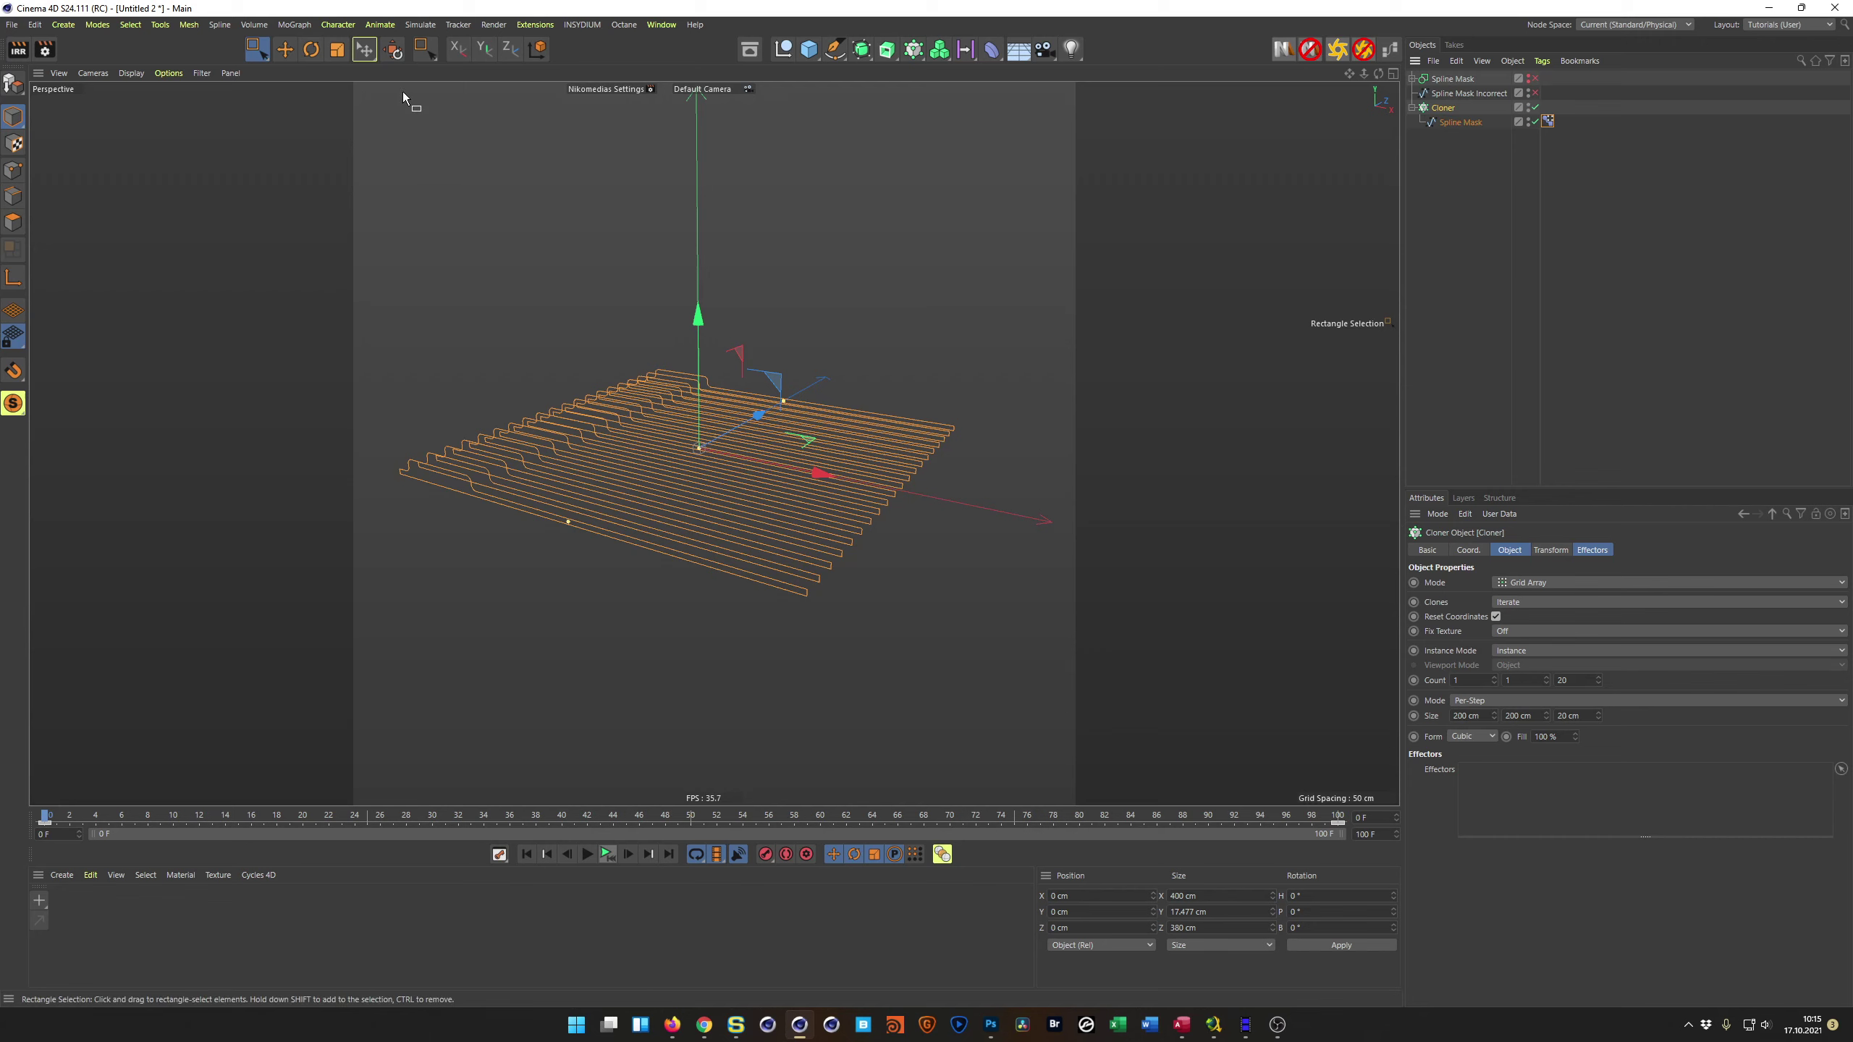
Step: Add a Step effector below the Cloner, check it in the Cloner's effectors, and select it
left_click(294, 24)
mouse_move(336, 53)
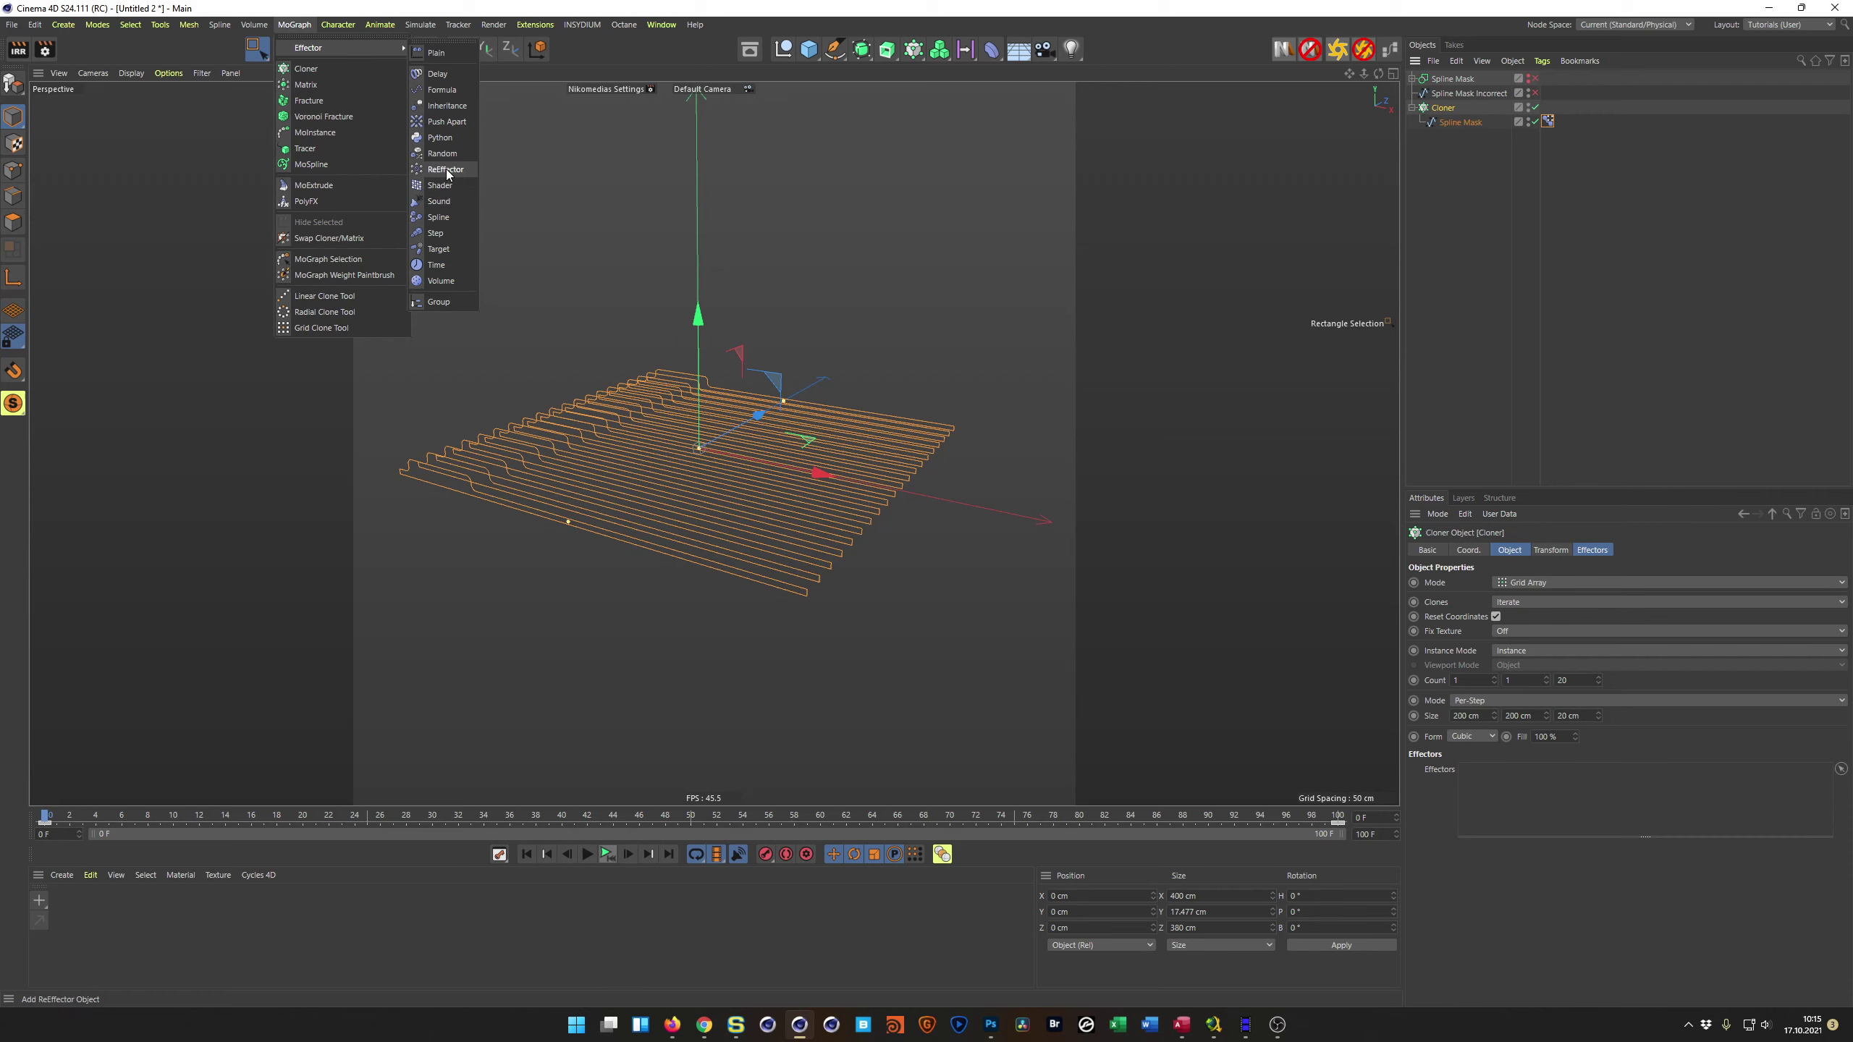
left_click(438, 233)
left_click_drag(1434, 82, 1452, 208)
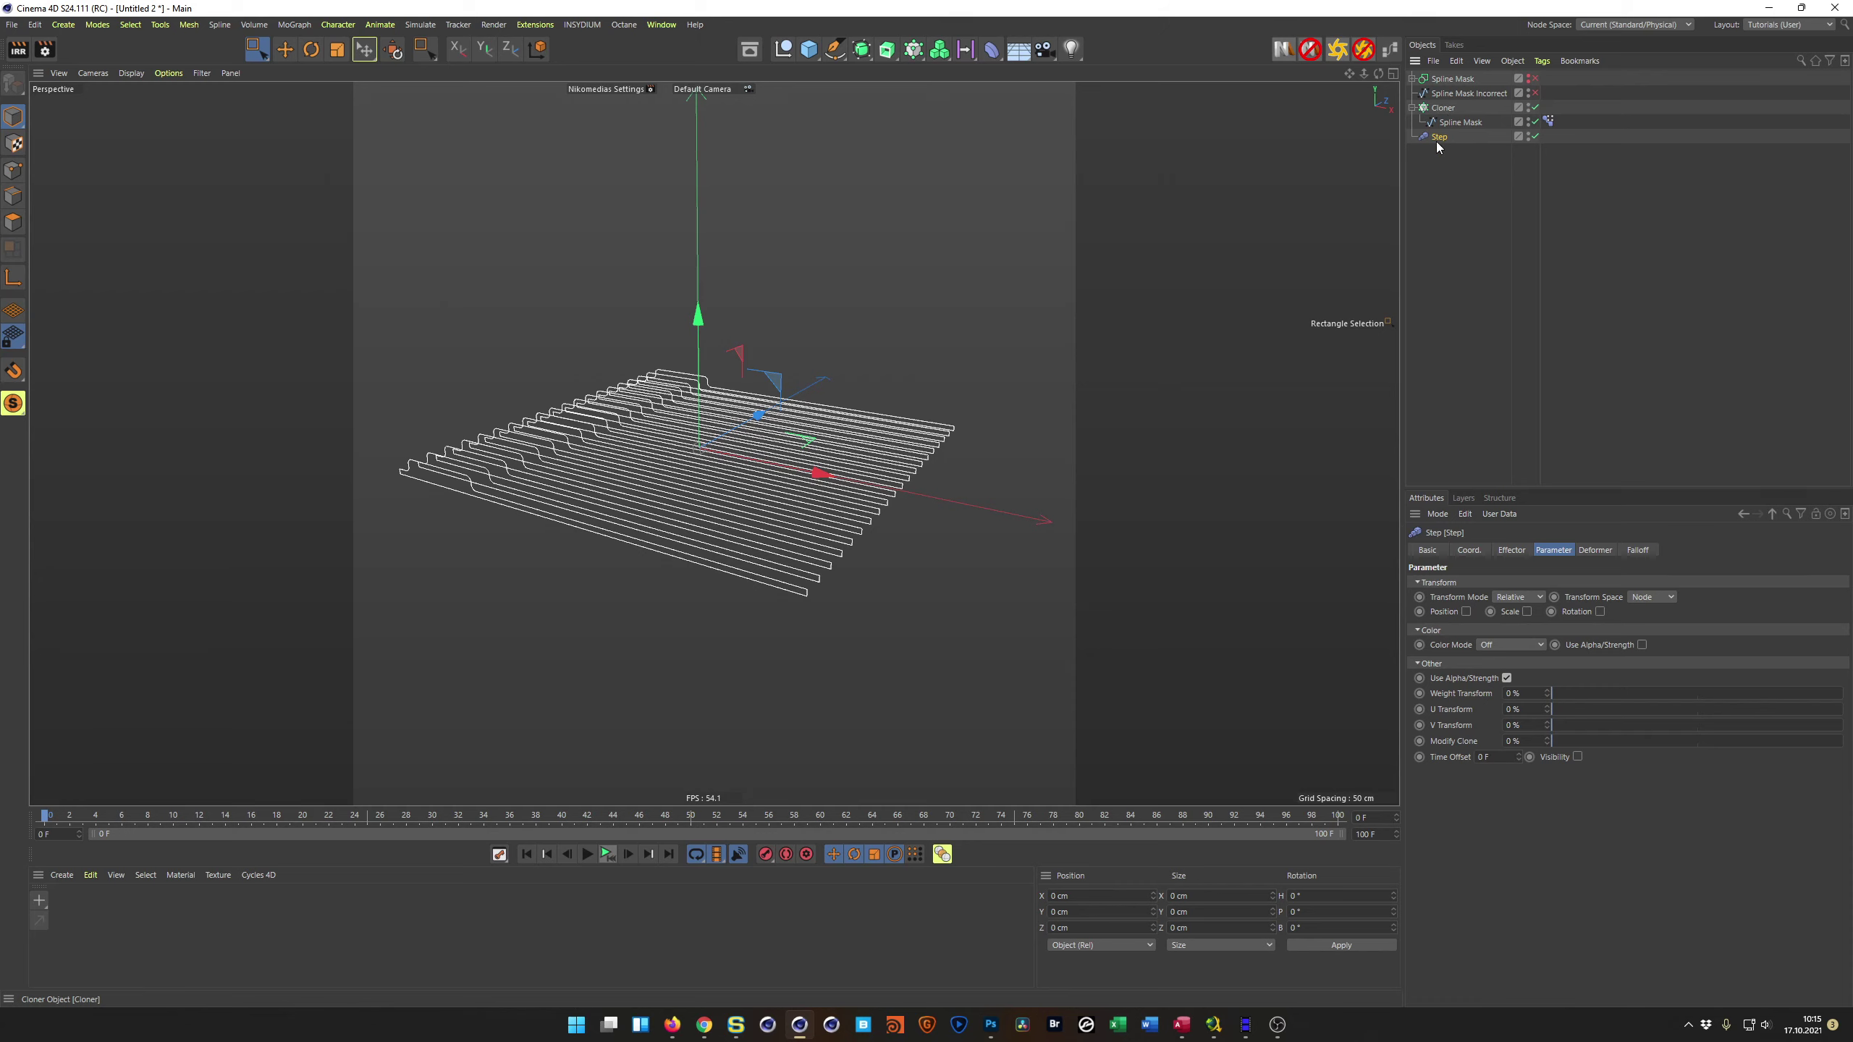
left_click(1442, 109)
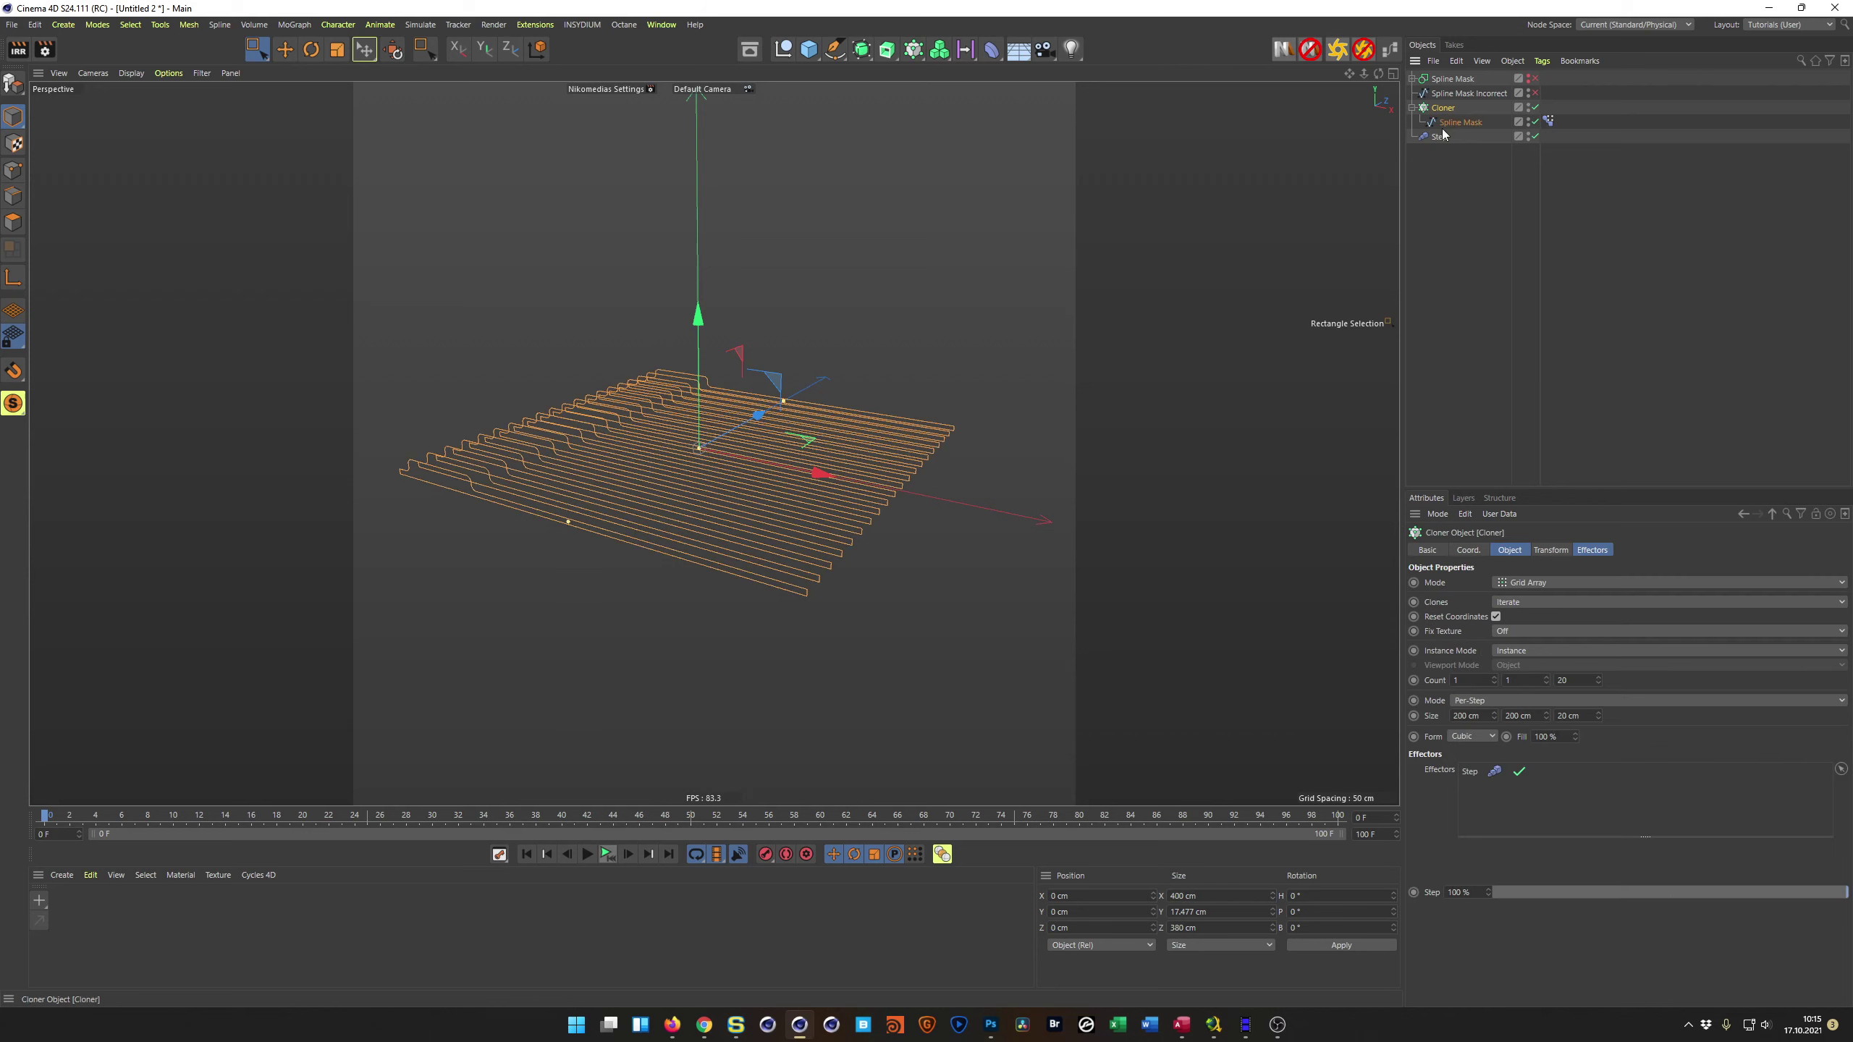
left_click(1591, 549)
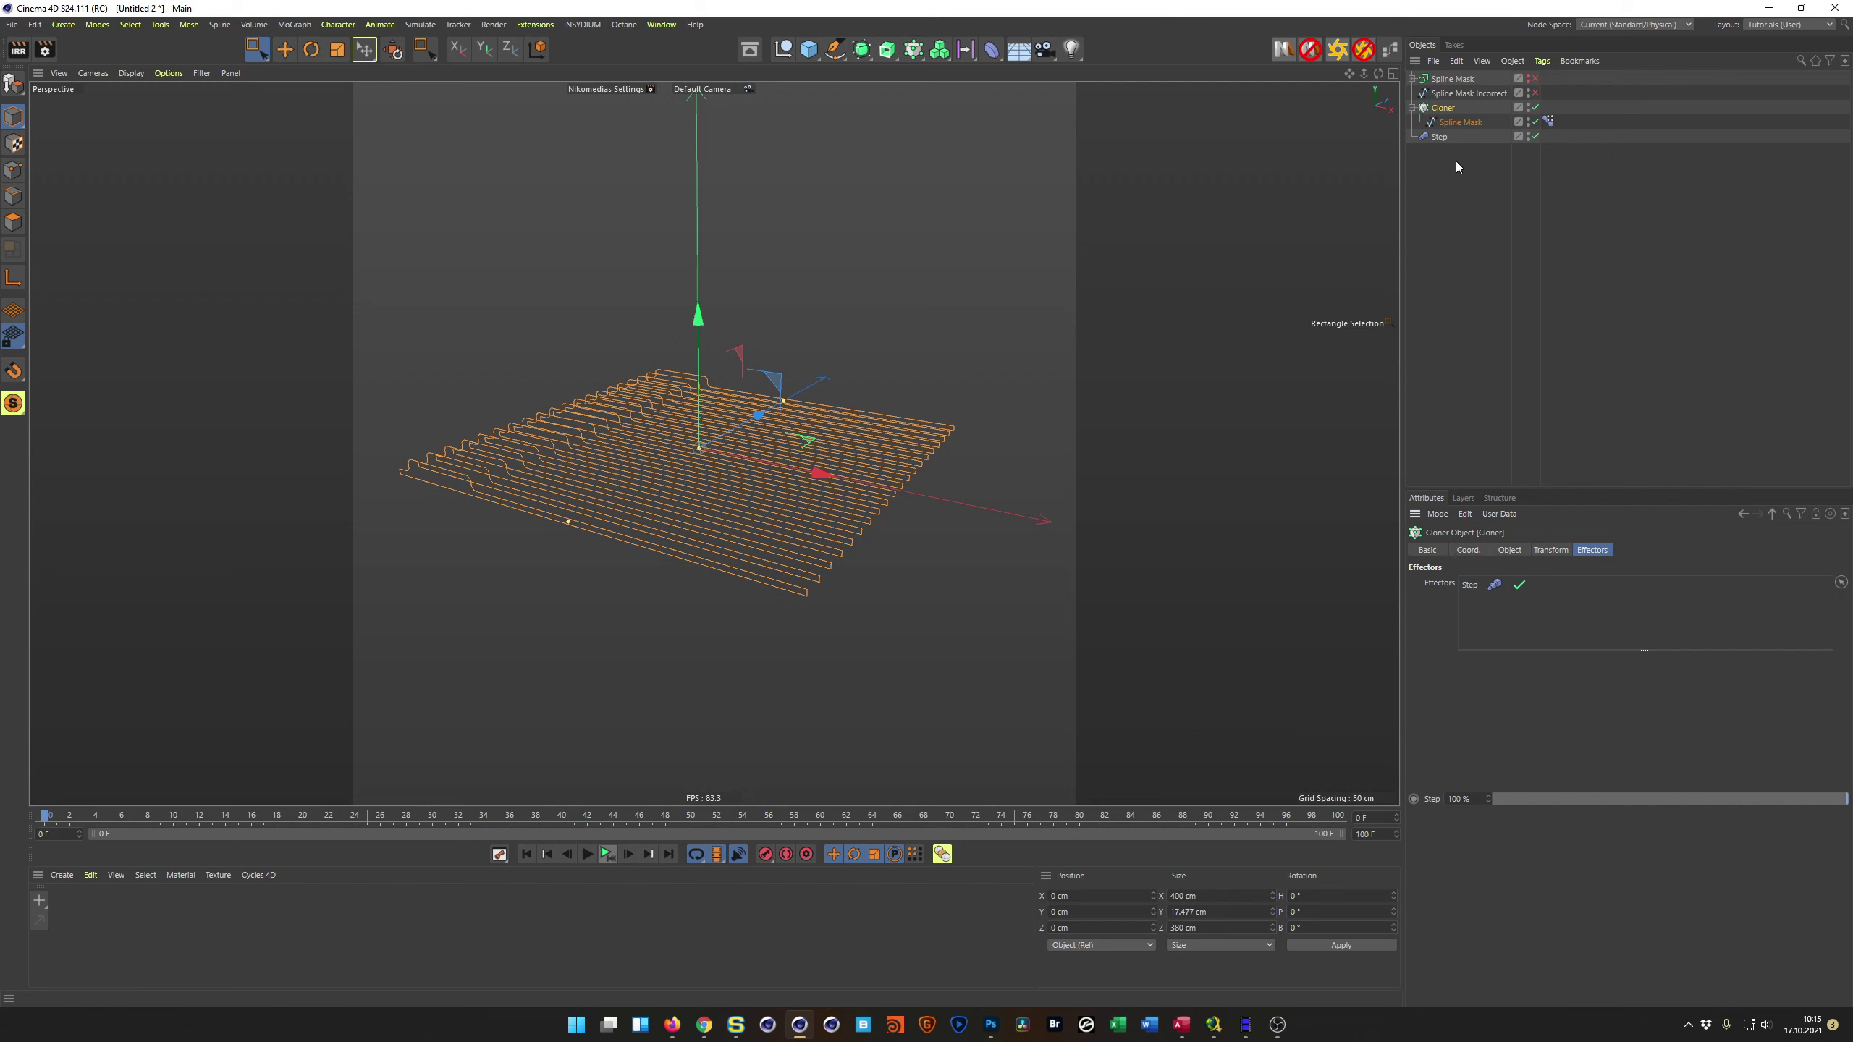
left_click(1433, 138)
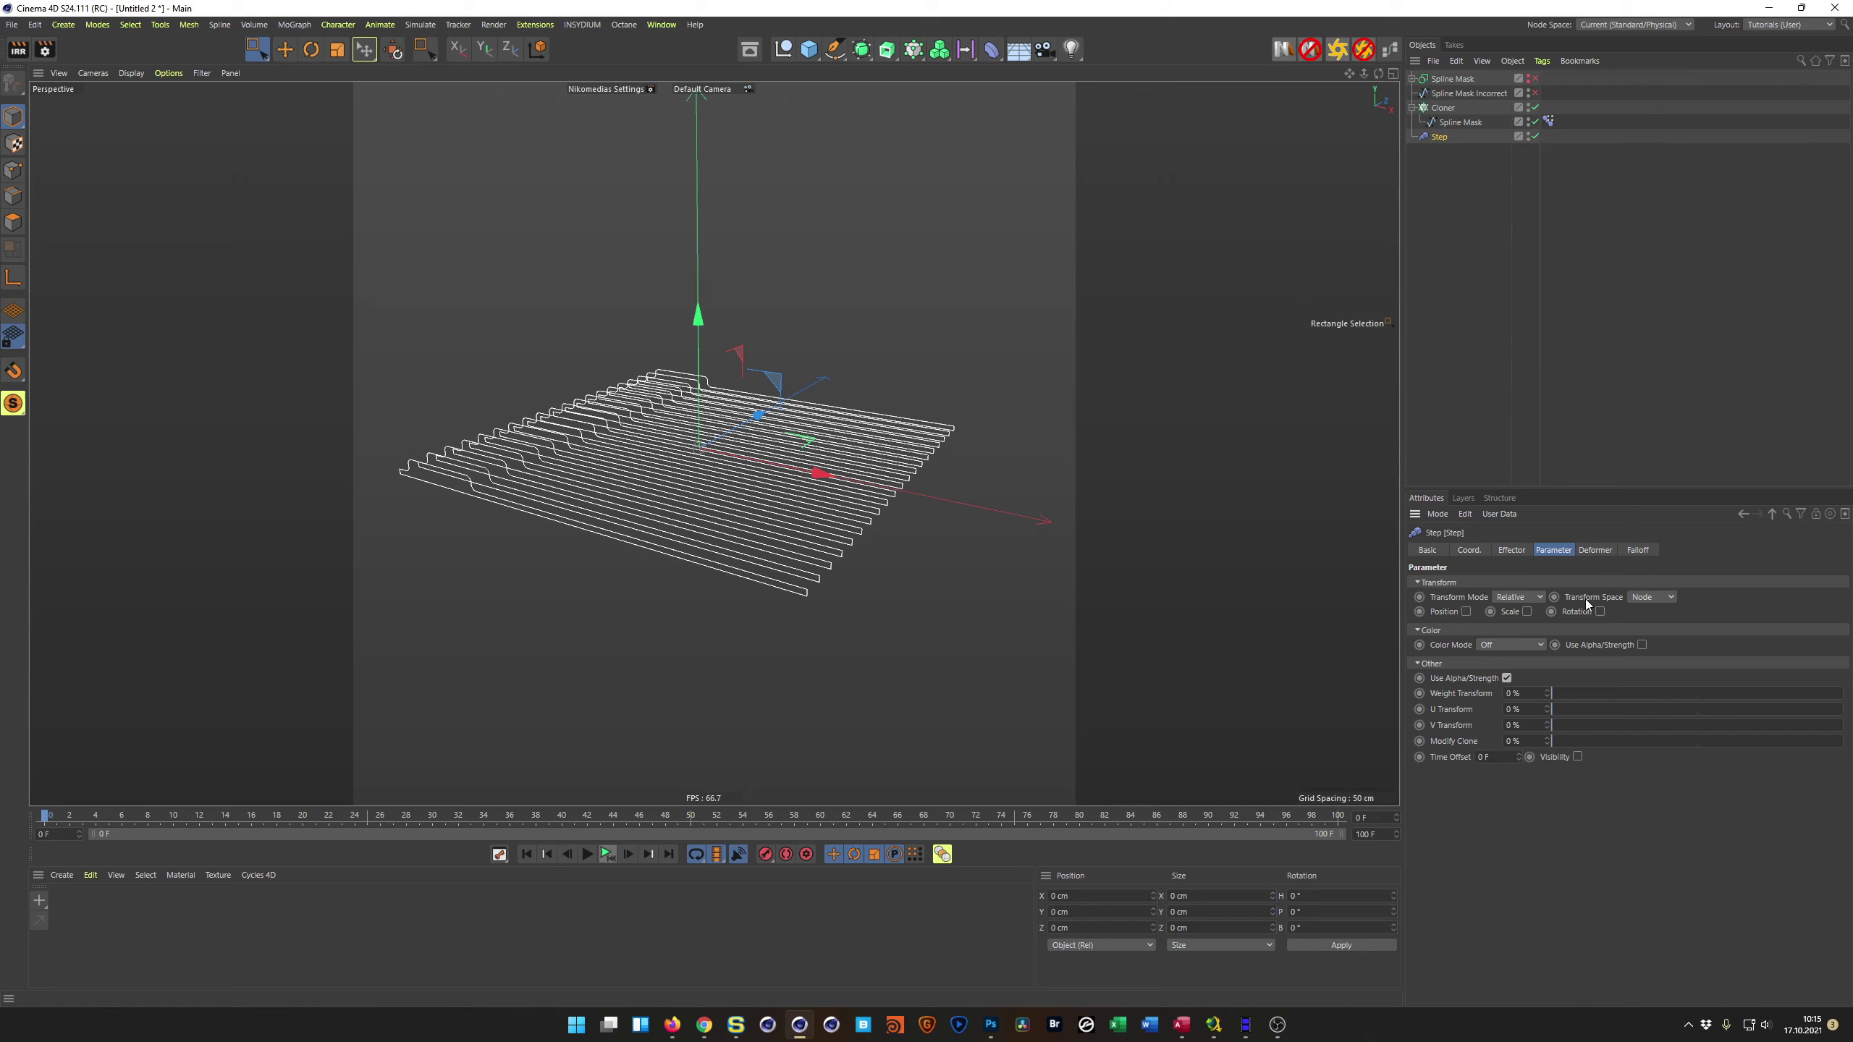
Step: Set the Step effector's Time Offset to 50 F and preview the staggered playback
left_click(1505, 759)
type("50")
left_click(610, 856)
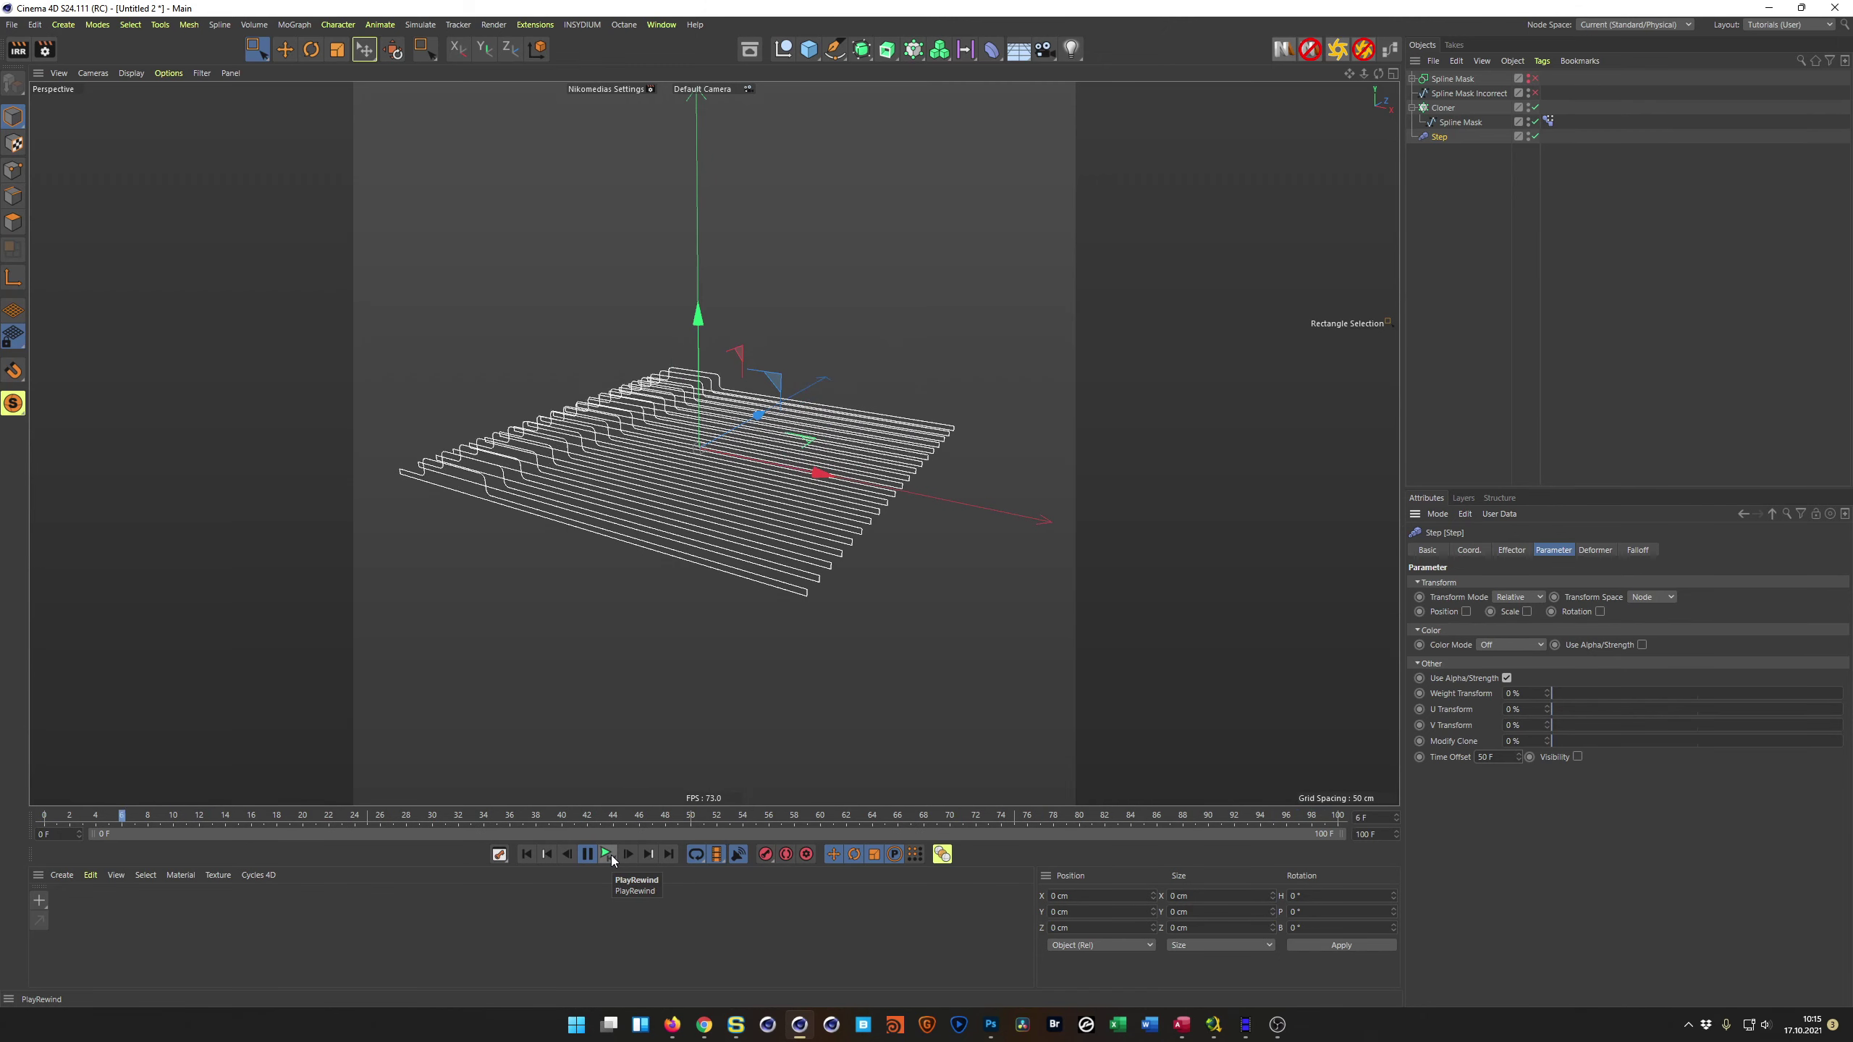
left_click(611, 854)
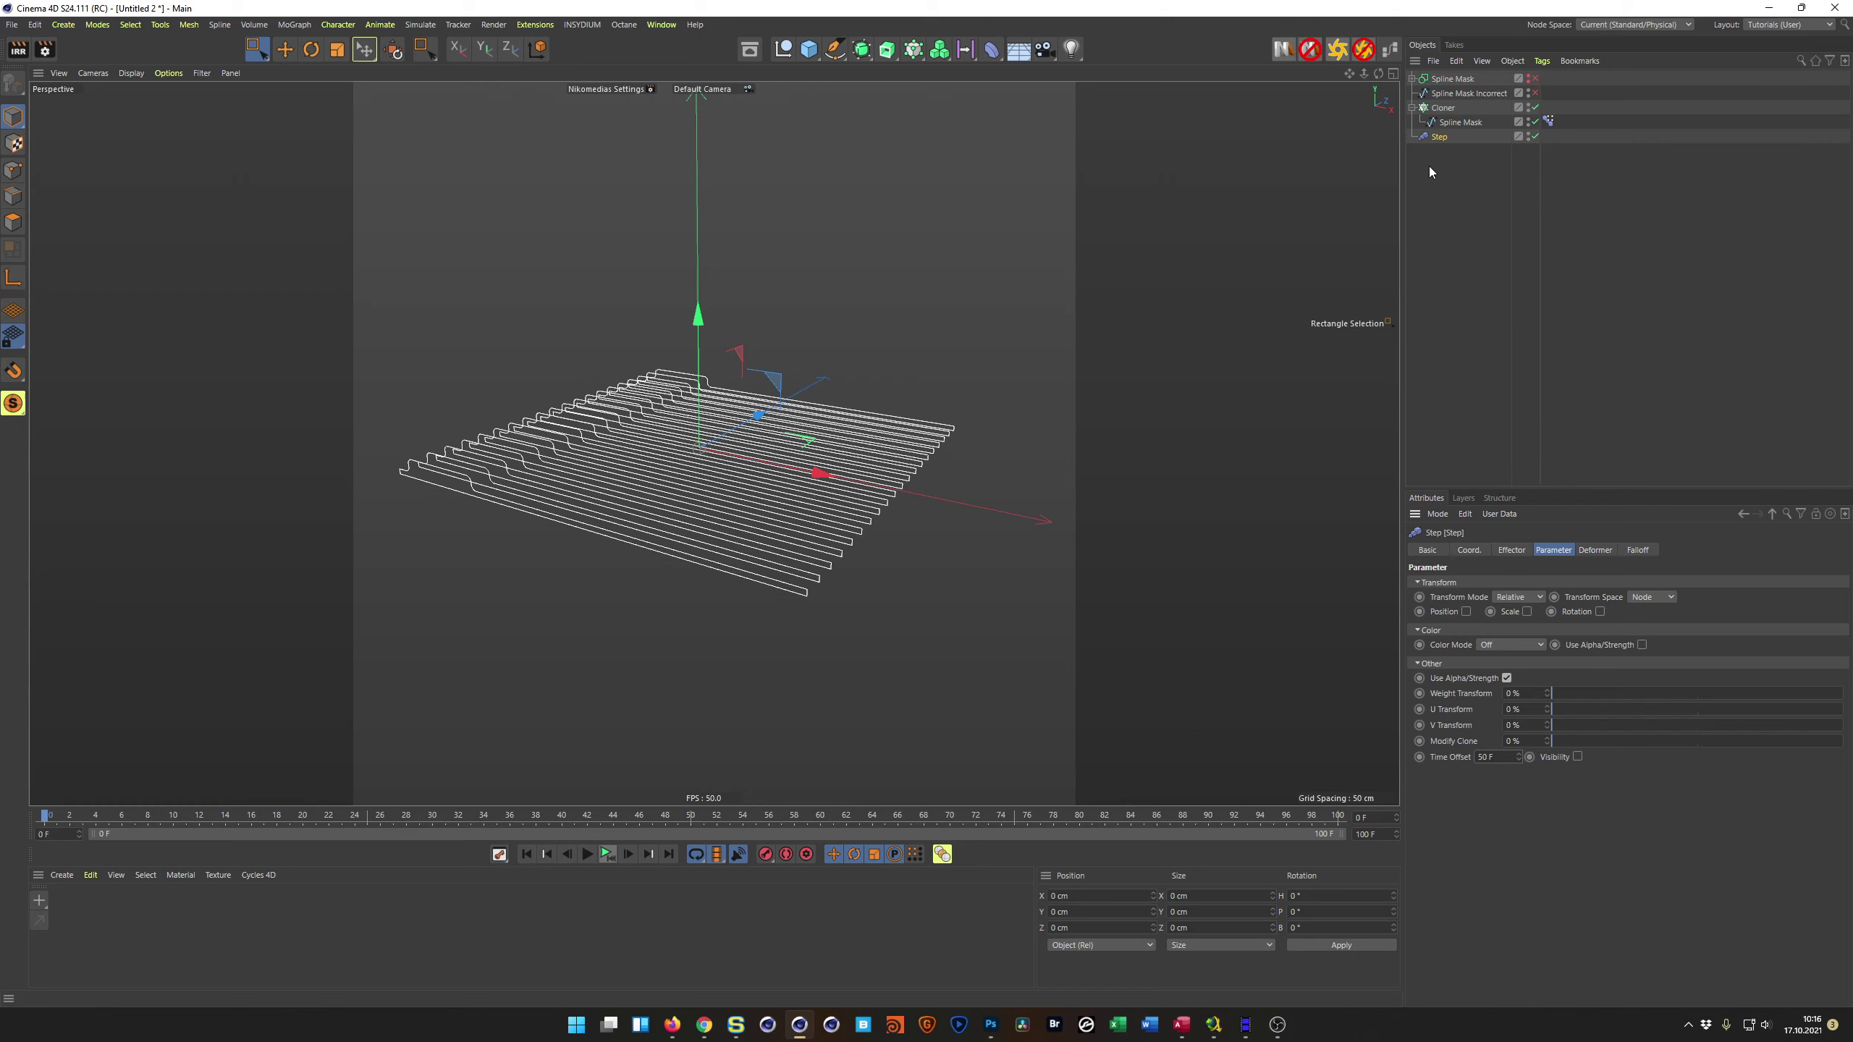
Step: Add a Morph deformer under Spline Mask and play back the resulting pose animation
left_click(1453, 123)
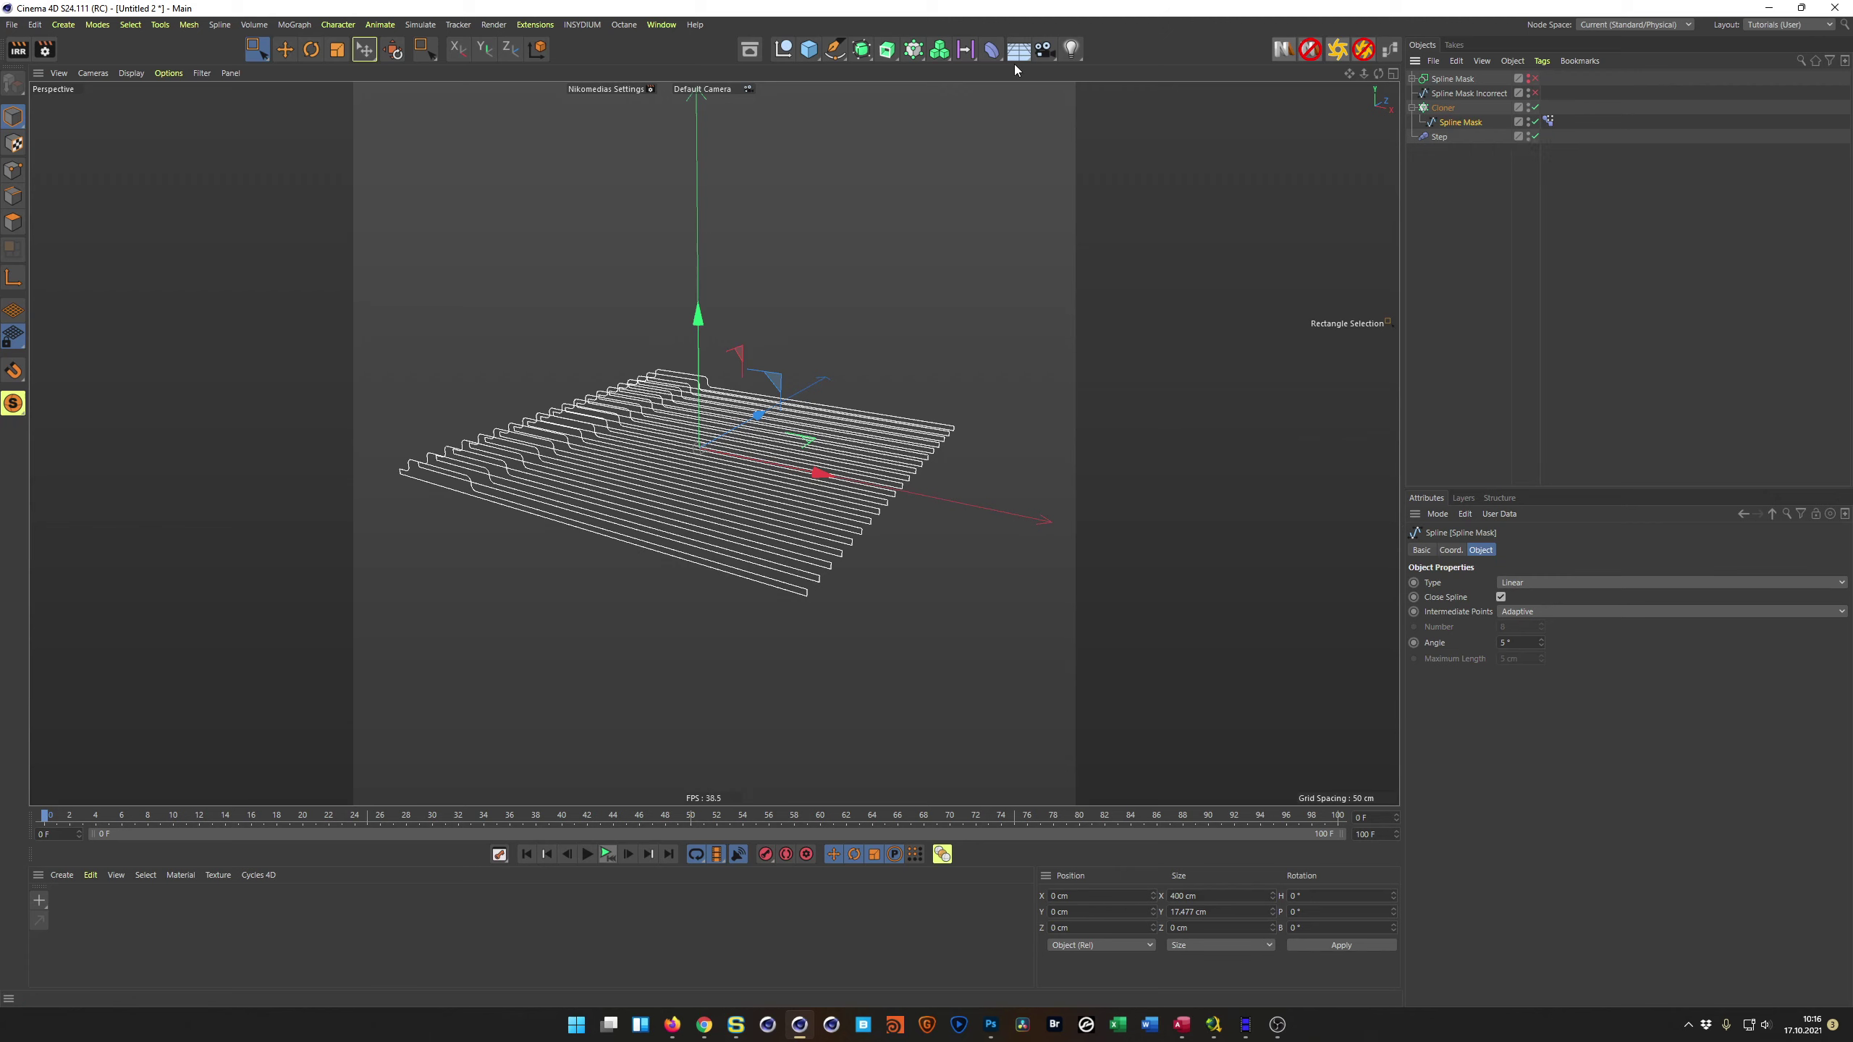
left_click(994, 57)
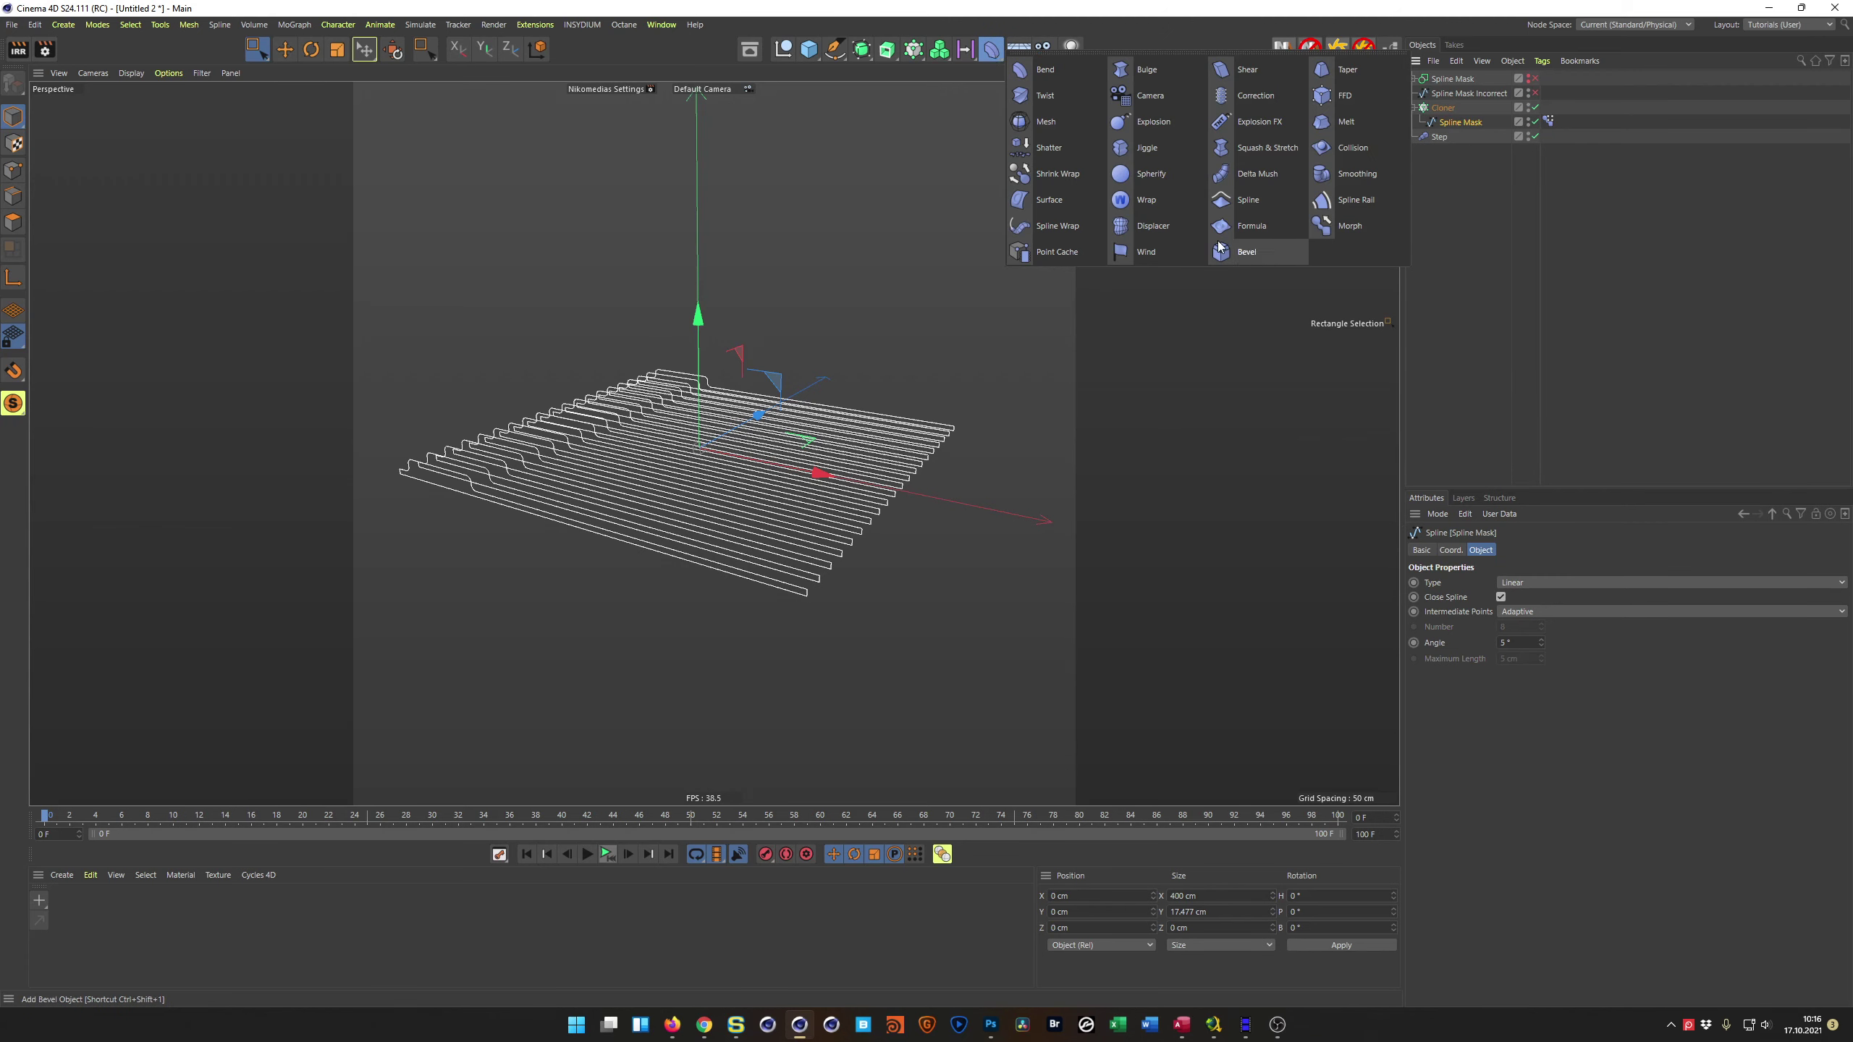
left_click(1339, 228)
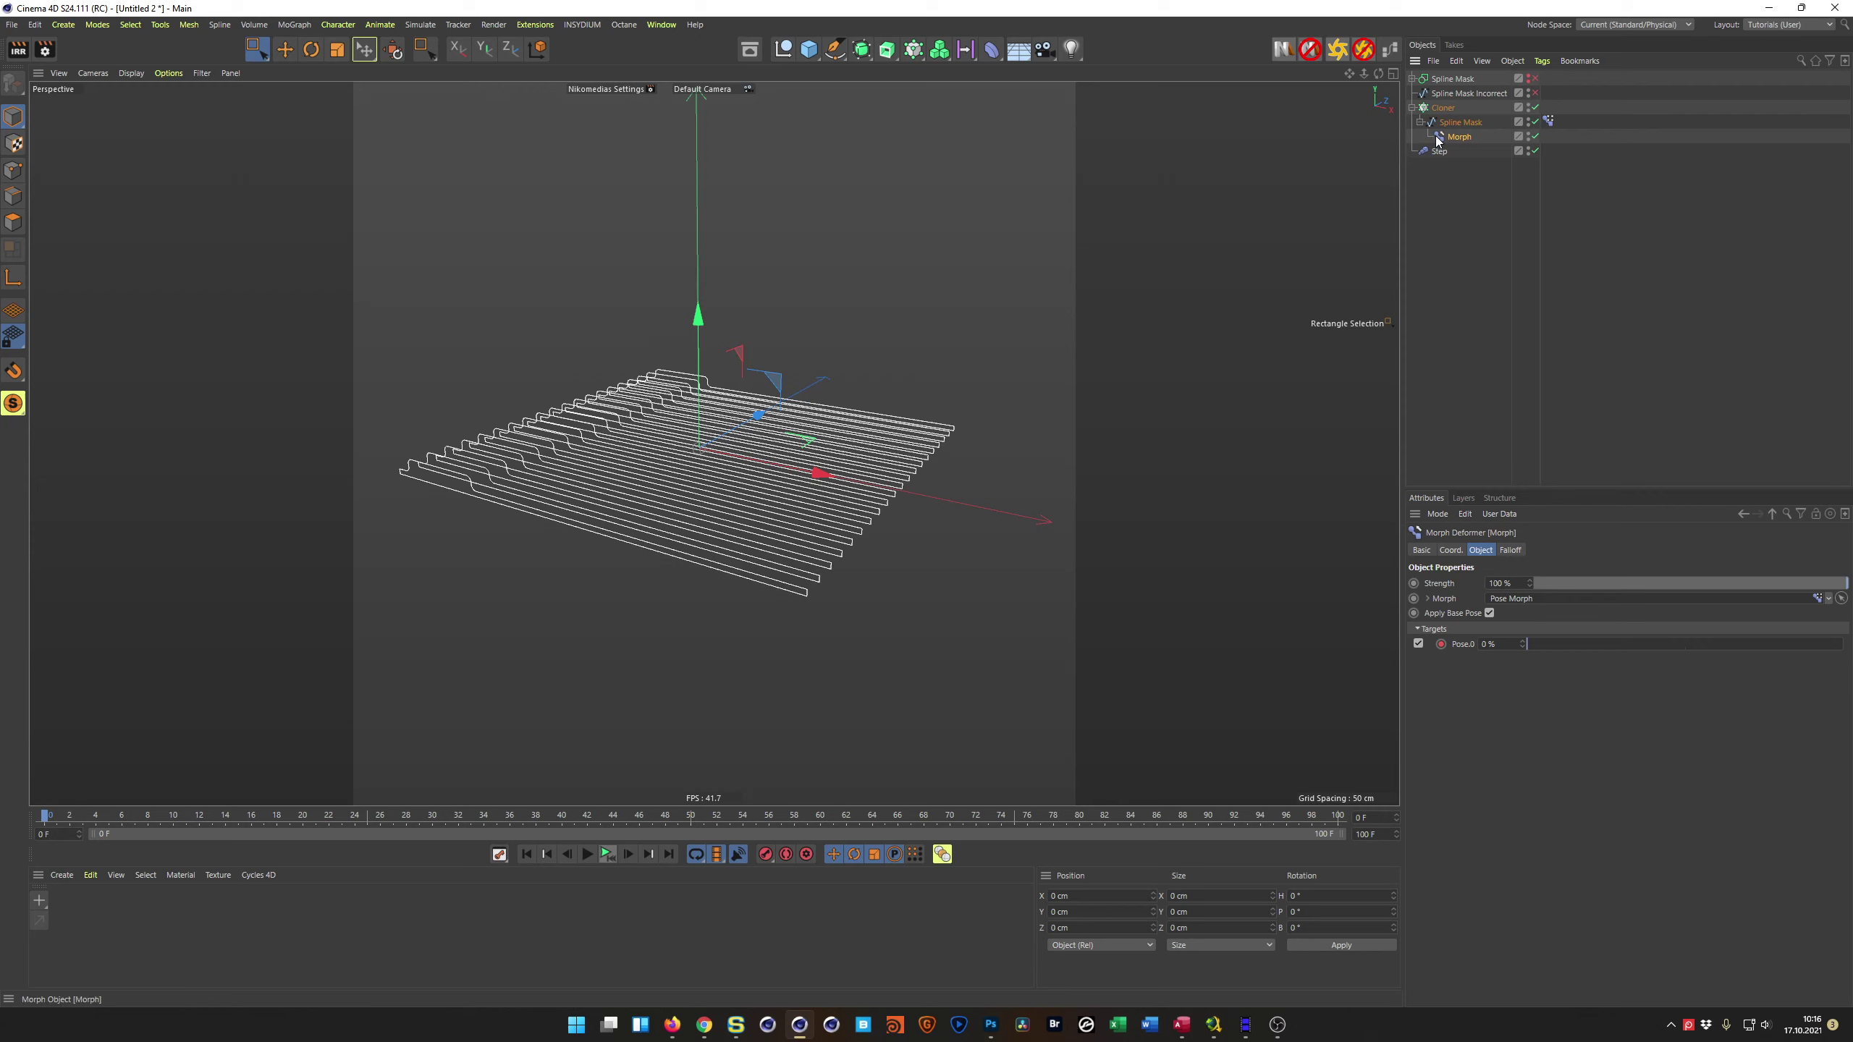
left_click(608, 858)
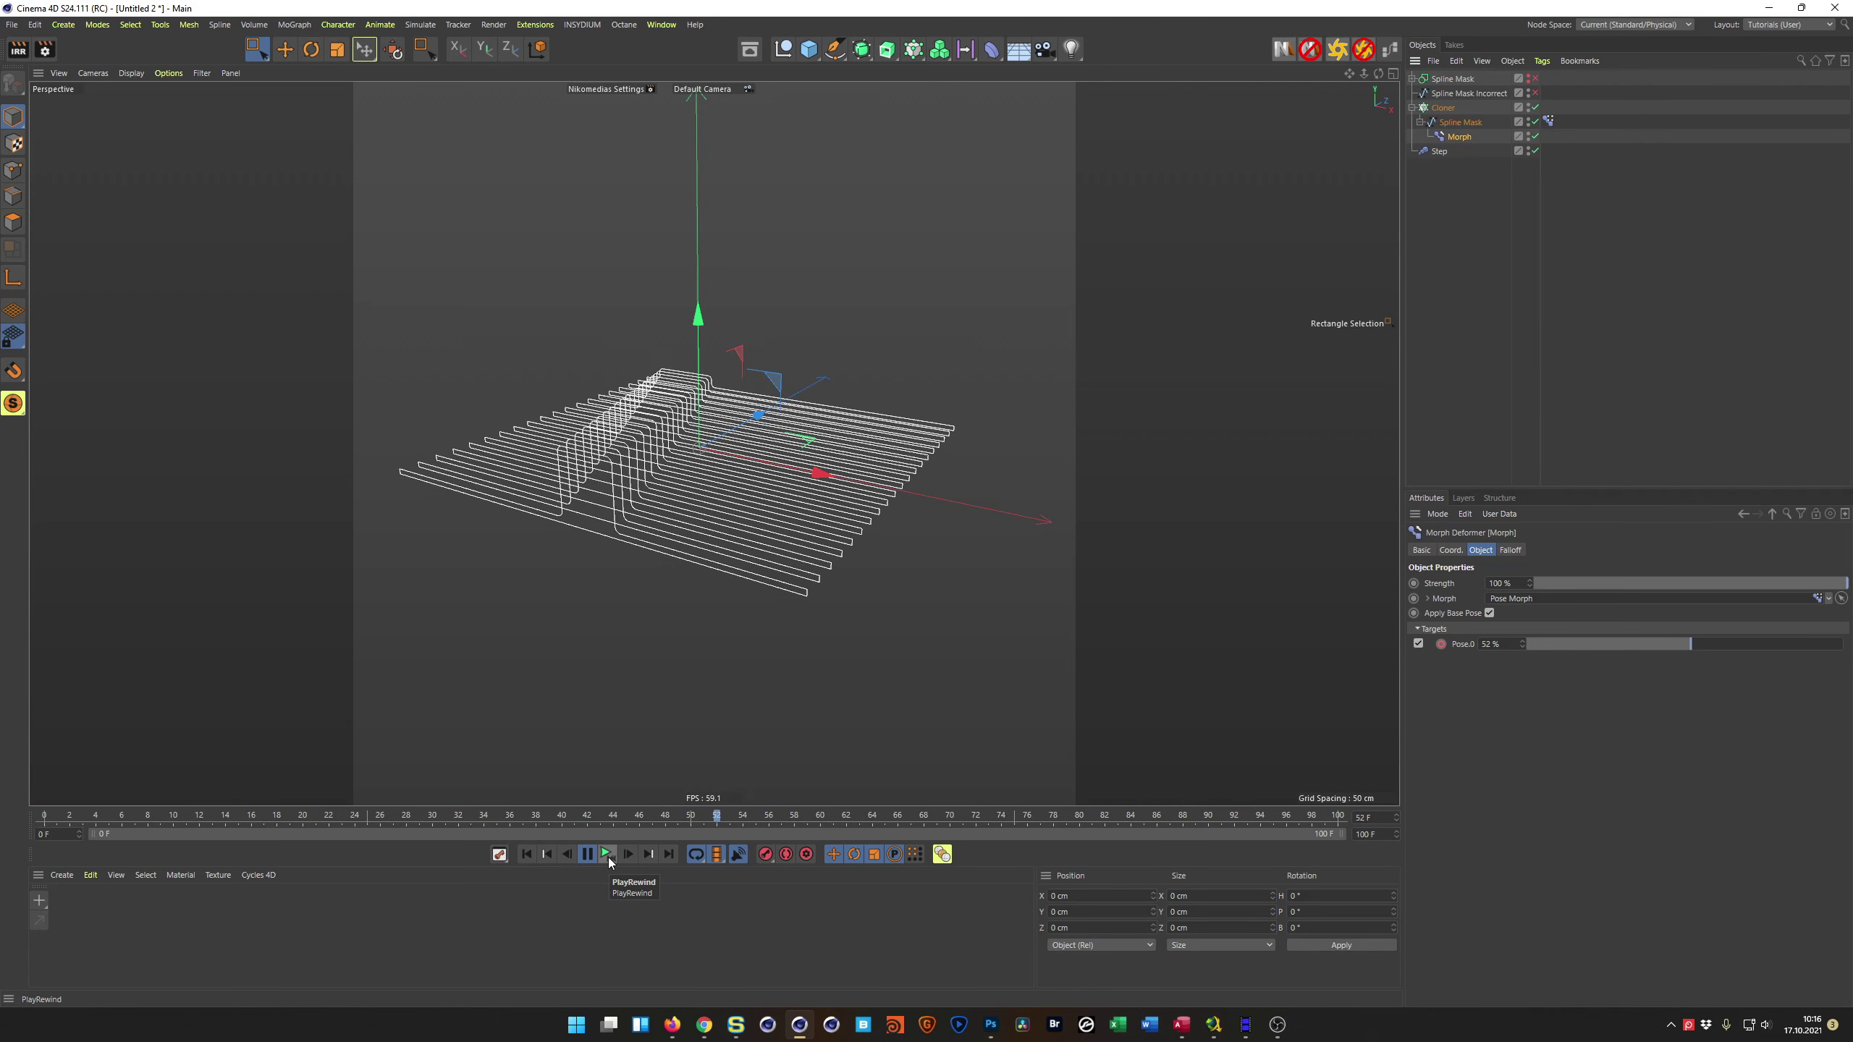
left_click(608, 858)
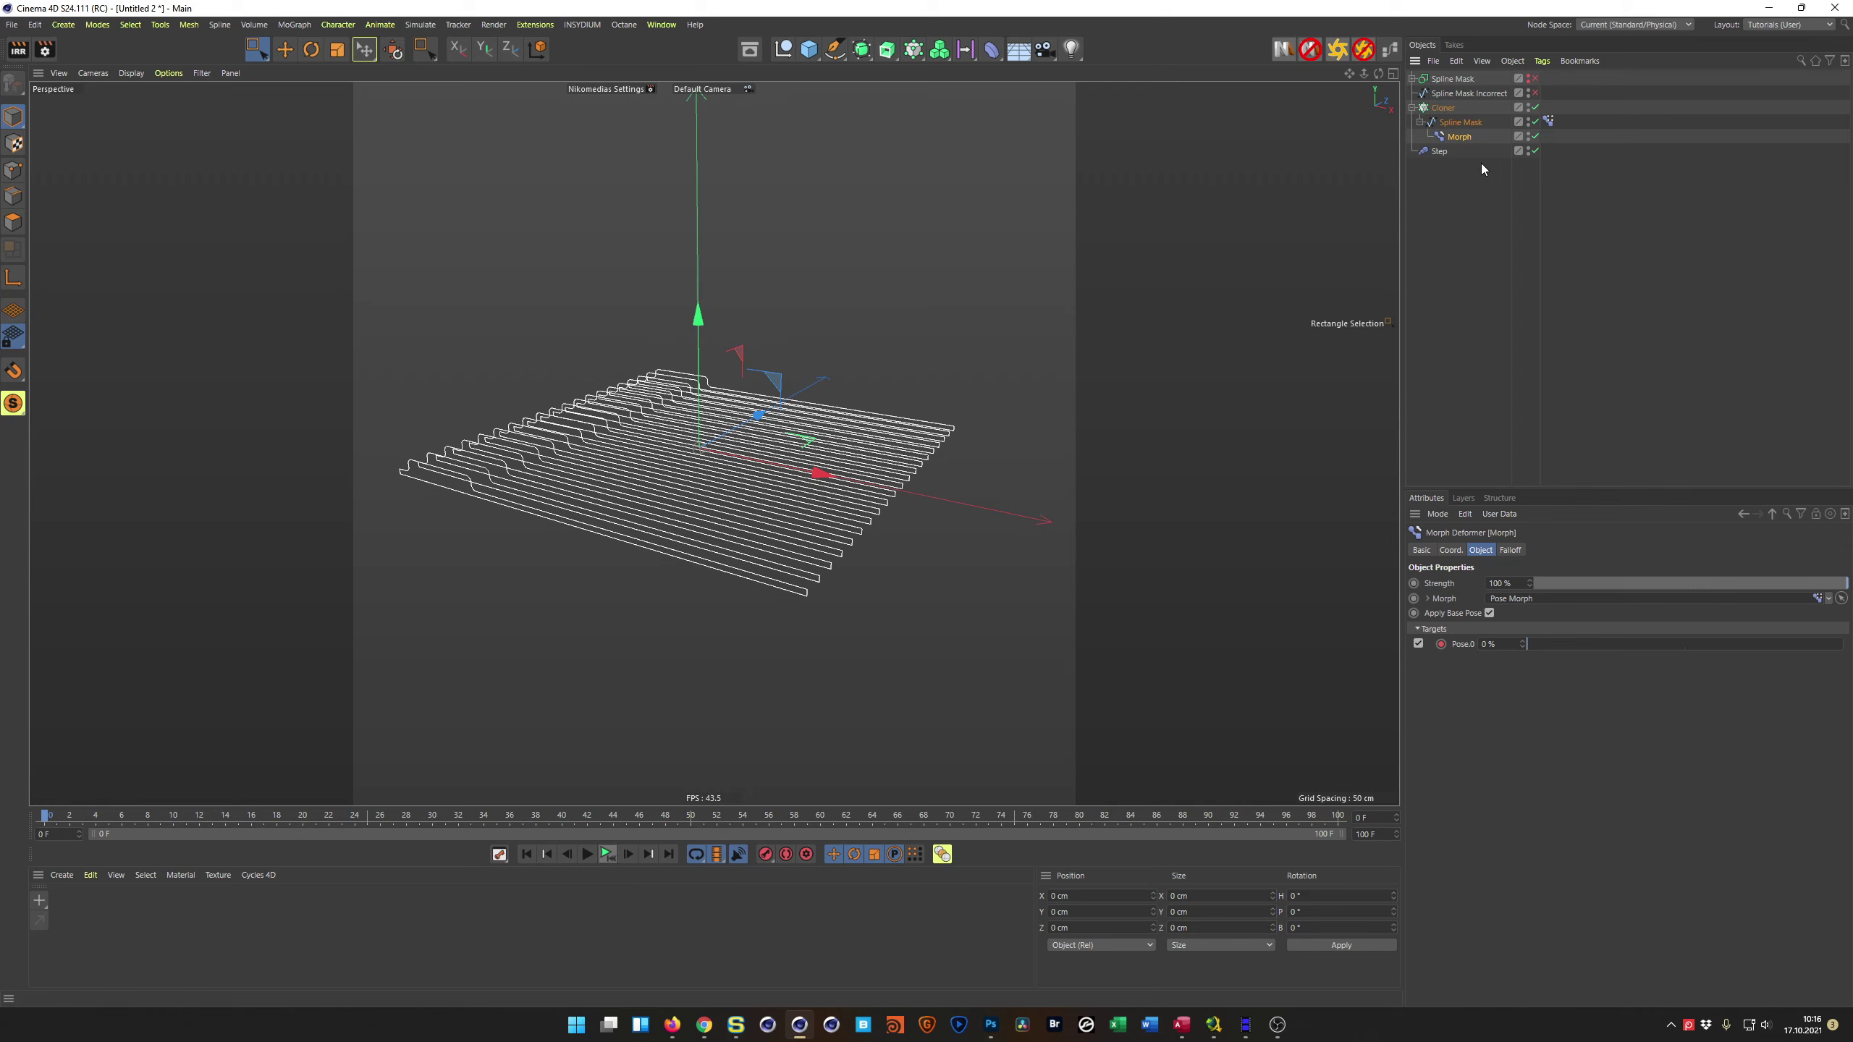
left_click(1438, 152)
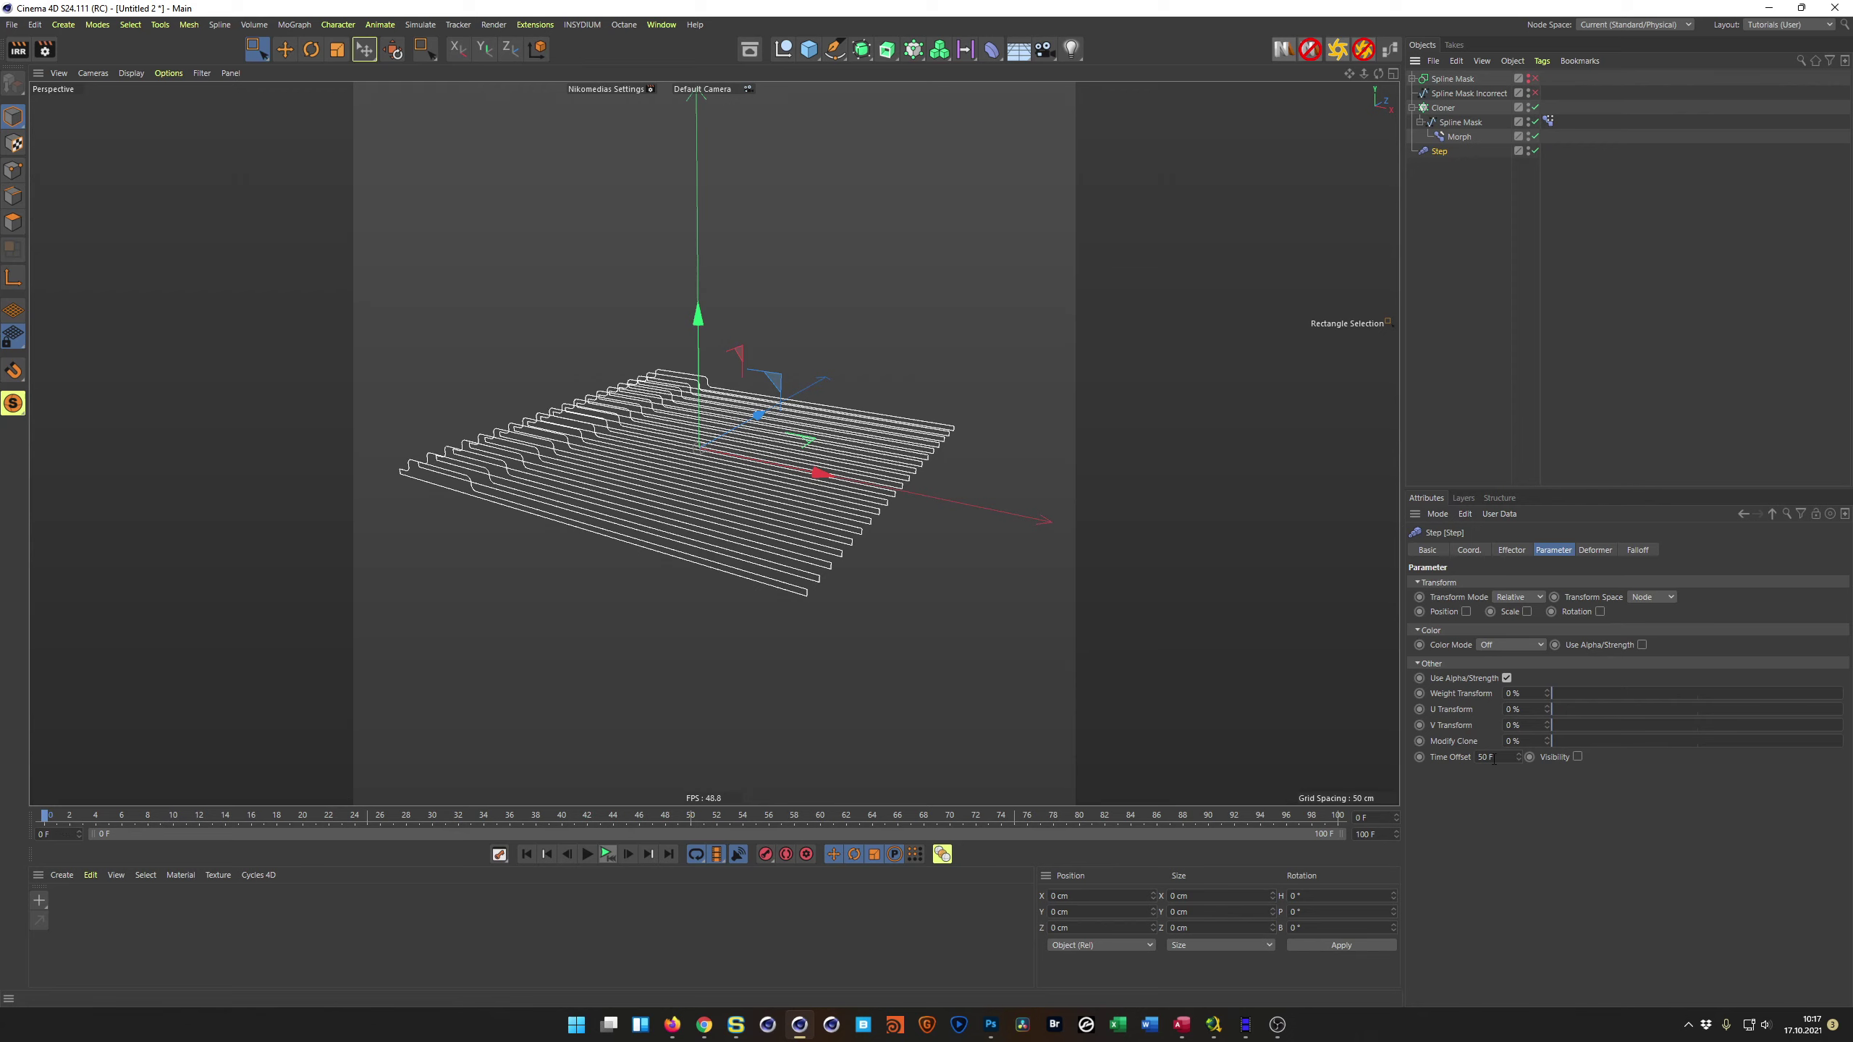
Step: Set the animation's end frame to 250 F
left_click(1380, 835)
type("250")
key("Return")
left_click(1547, 121)
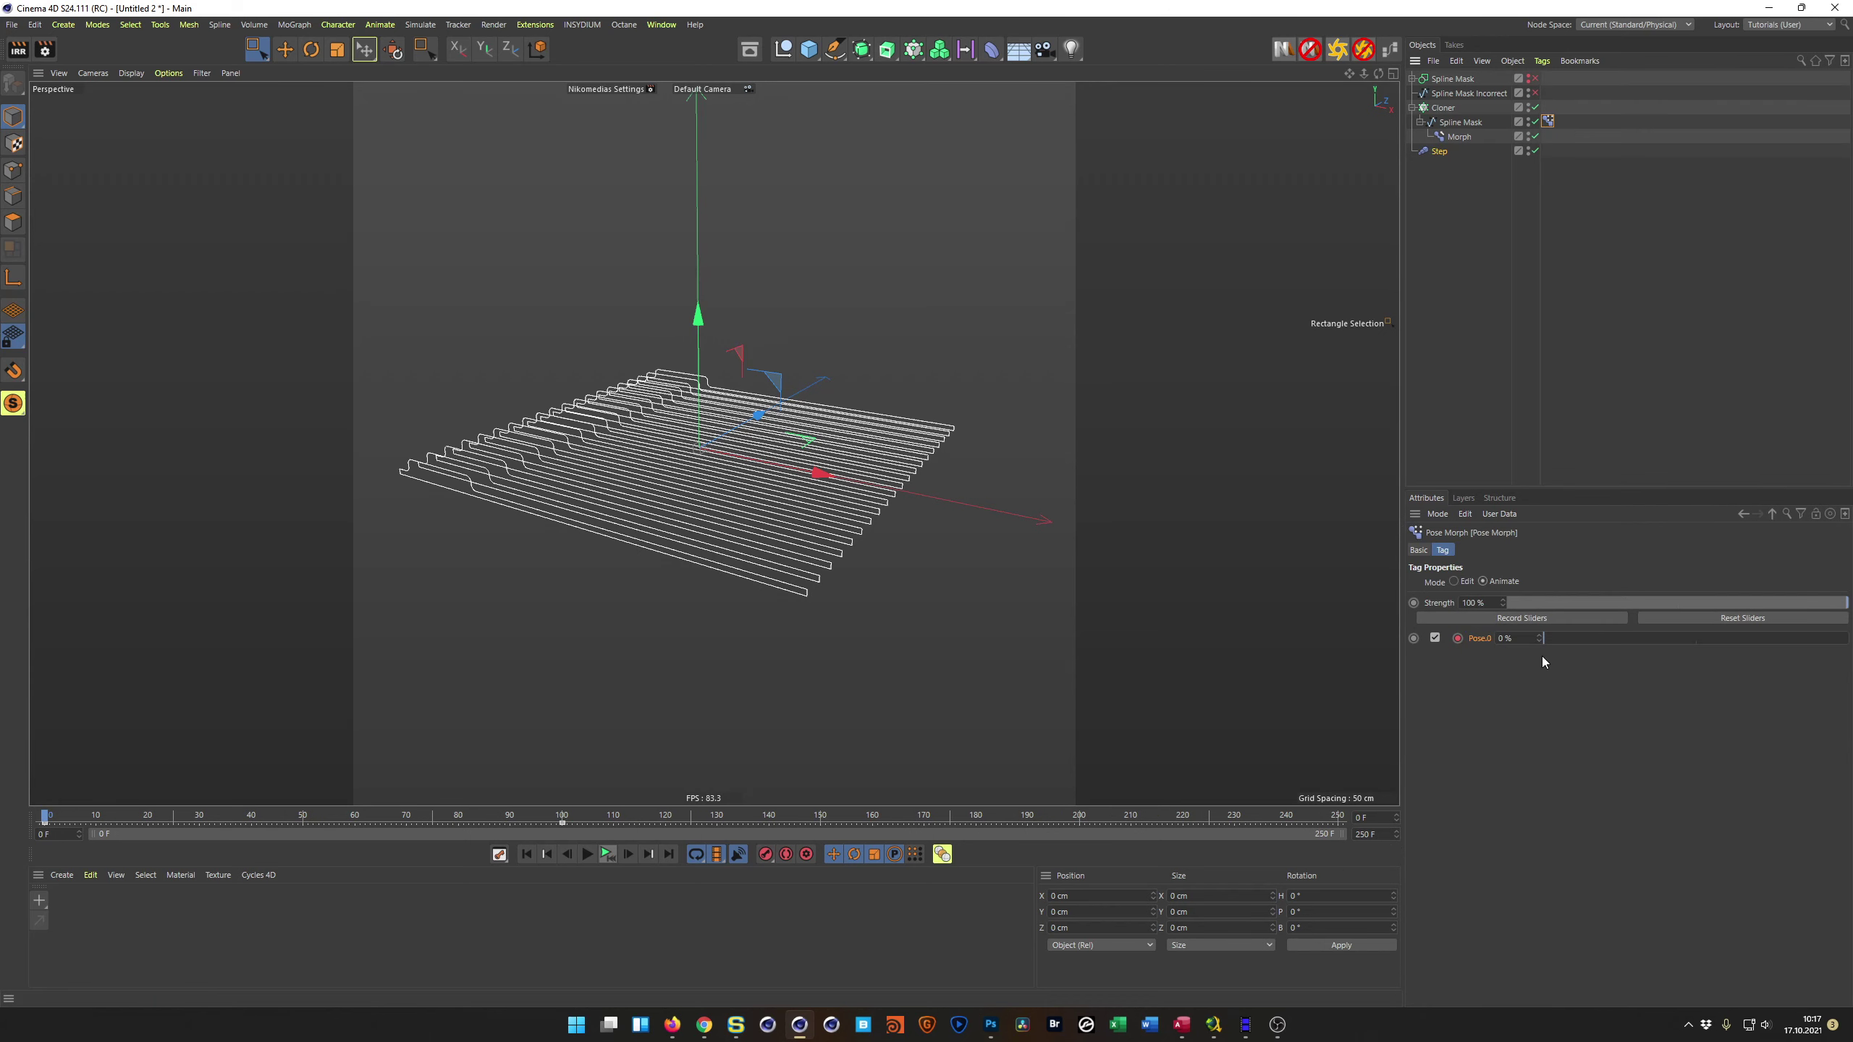
Step: Apply Ease Ease to both Pose.0 Strength keyframes in the Dope Sheet track
right_click(1485, 639)
mouse_move(1544, 649)
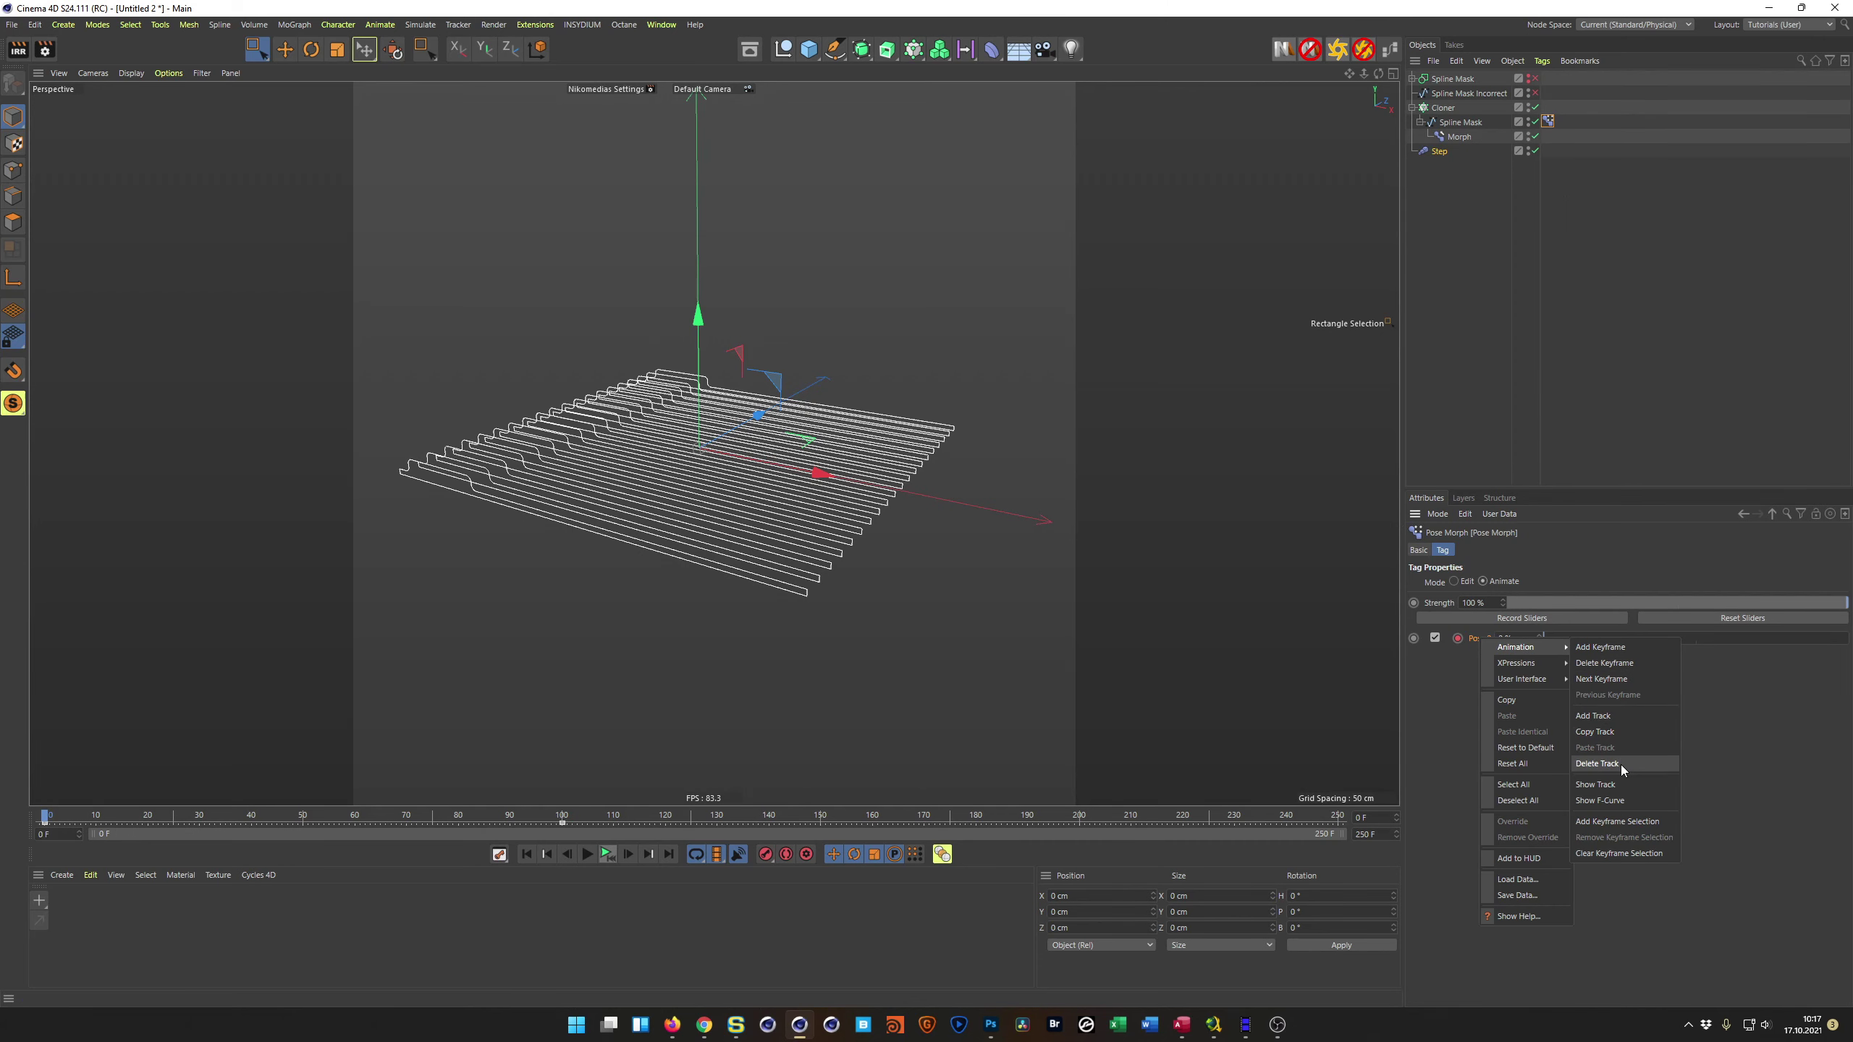
left_click(1618, 783)
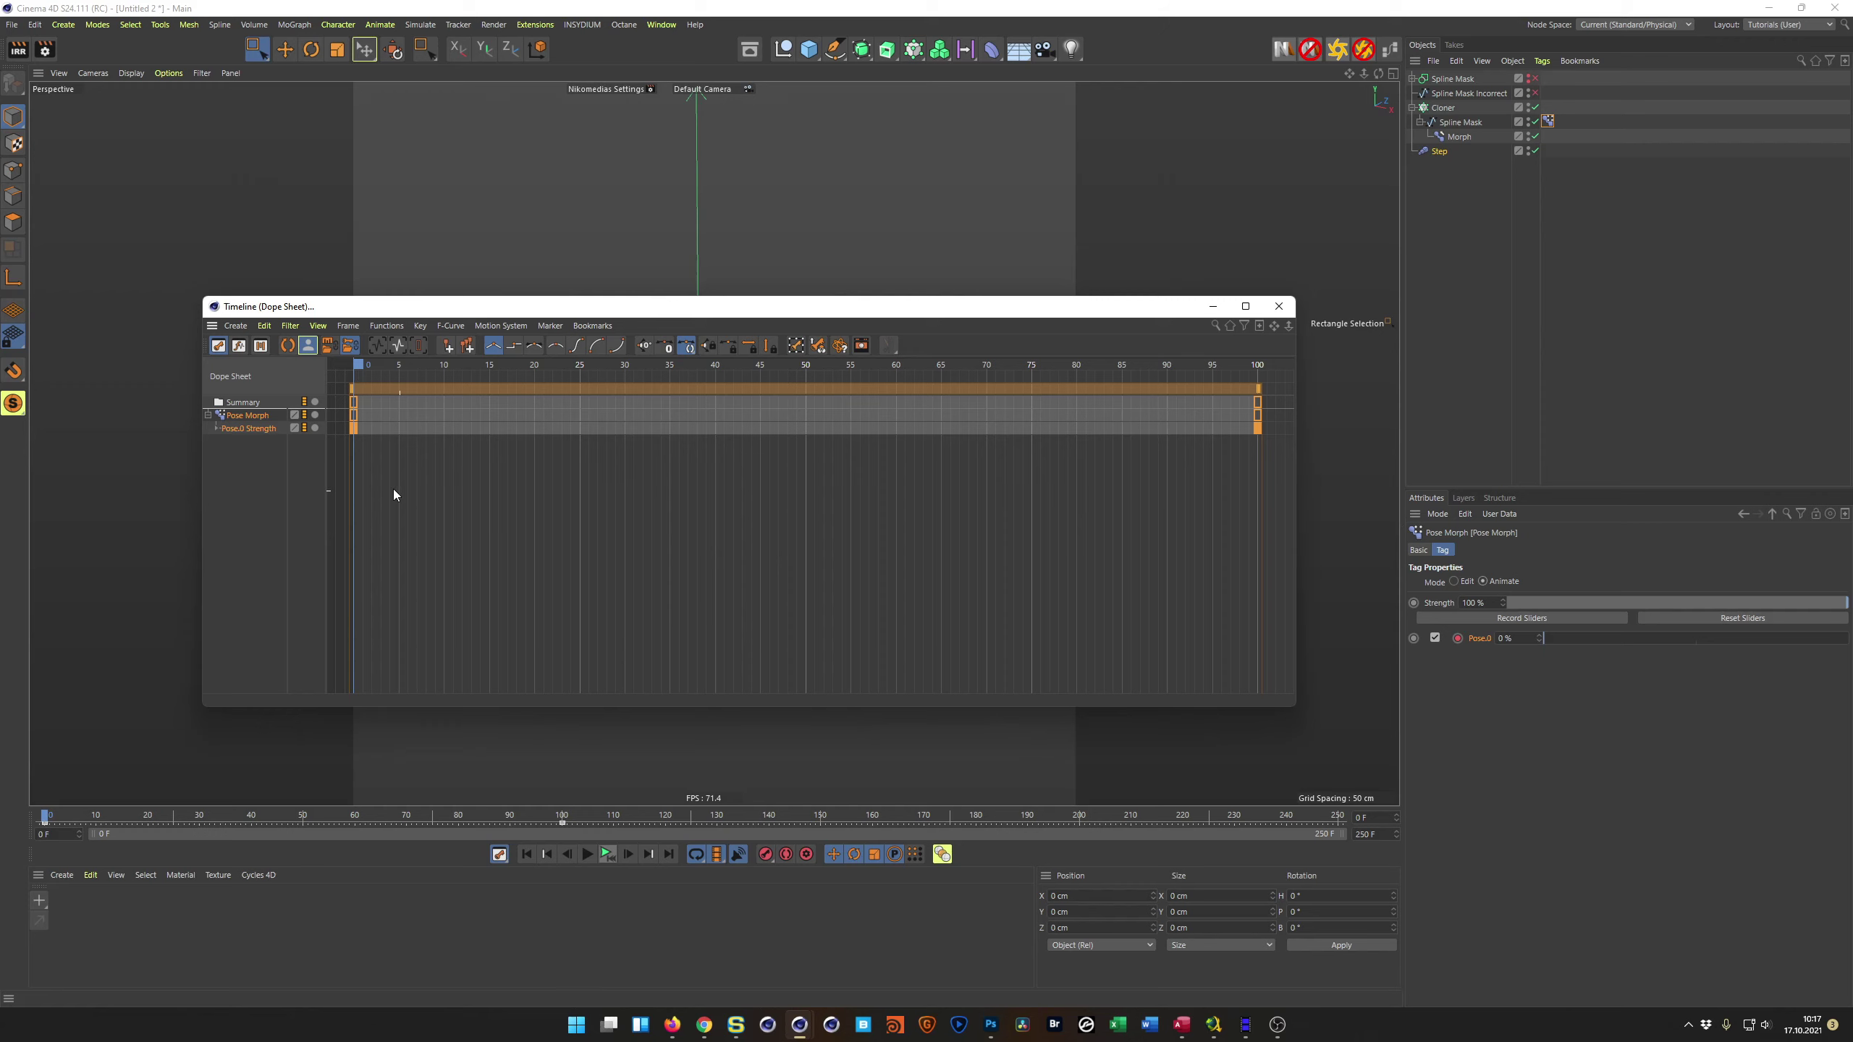
left_click(216, 429)
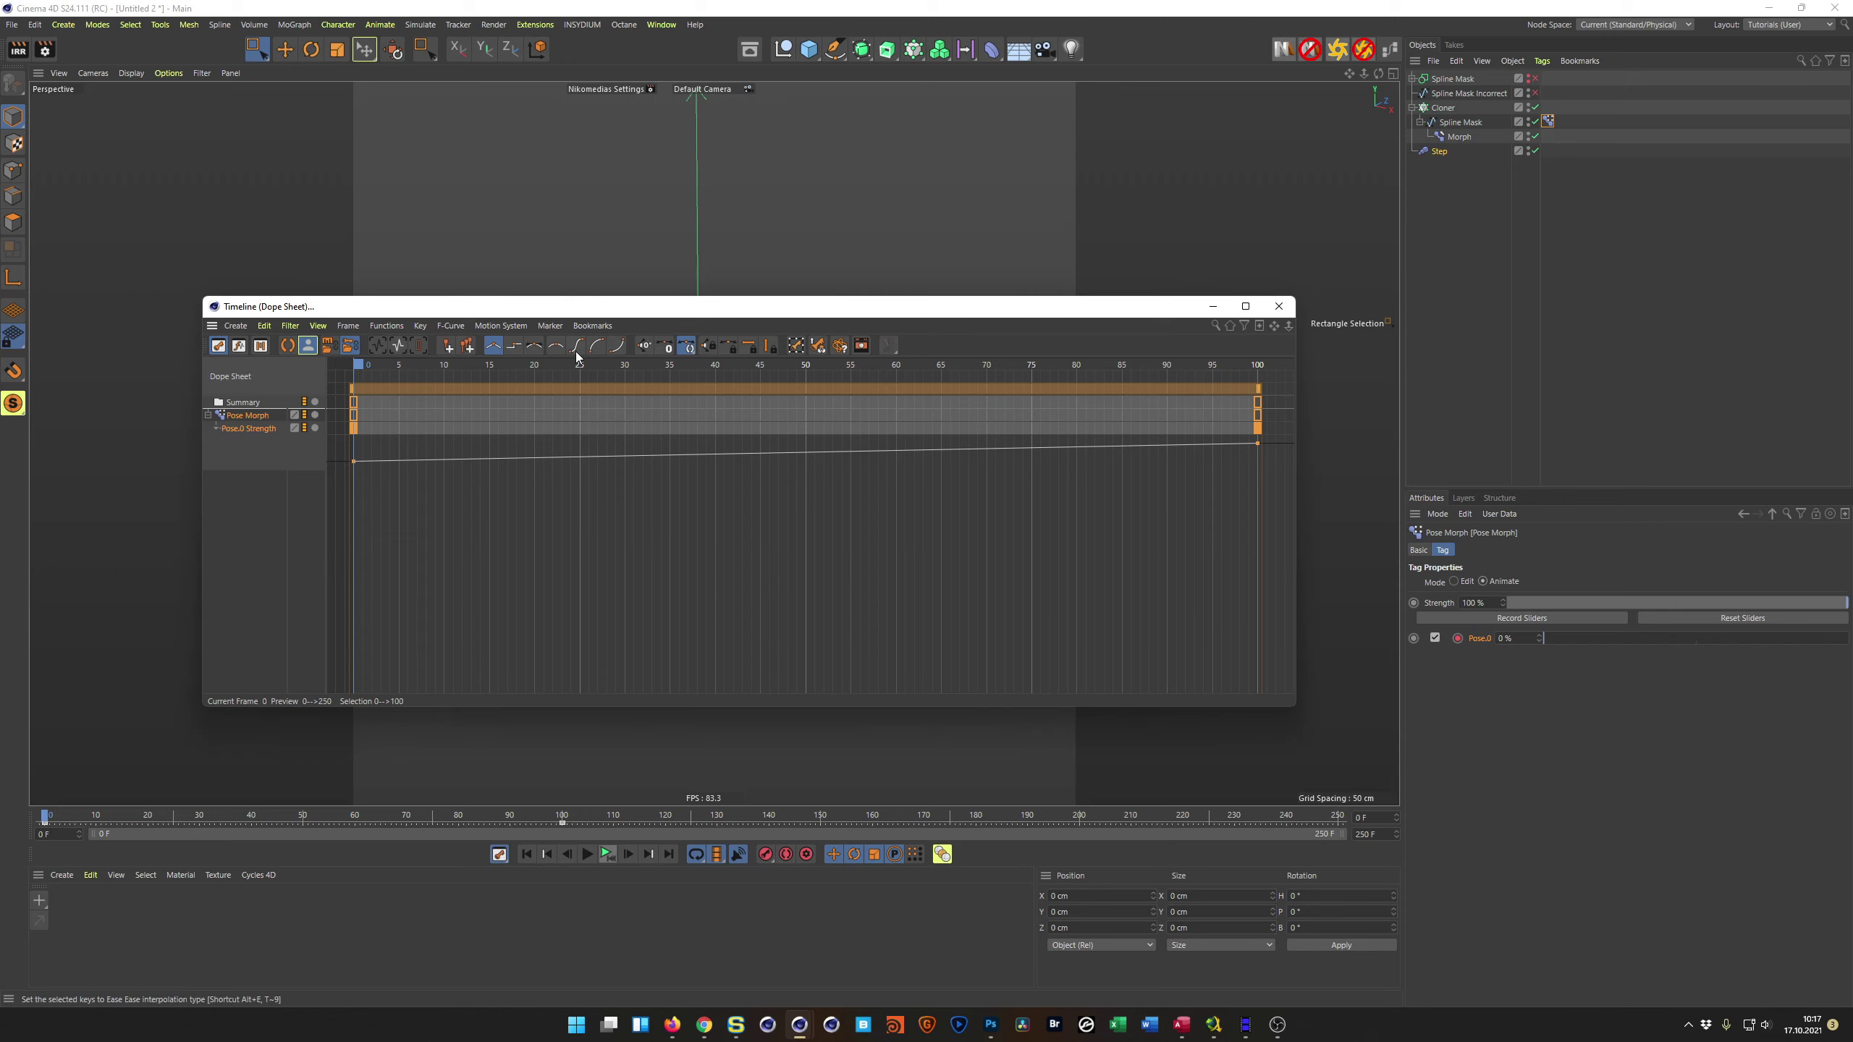
left_click(1271, 465)
left_click_drag(1269, 487, 341, 392)
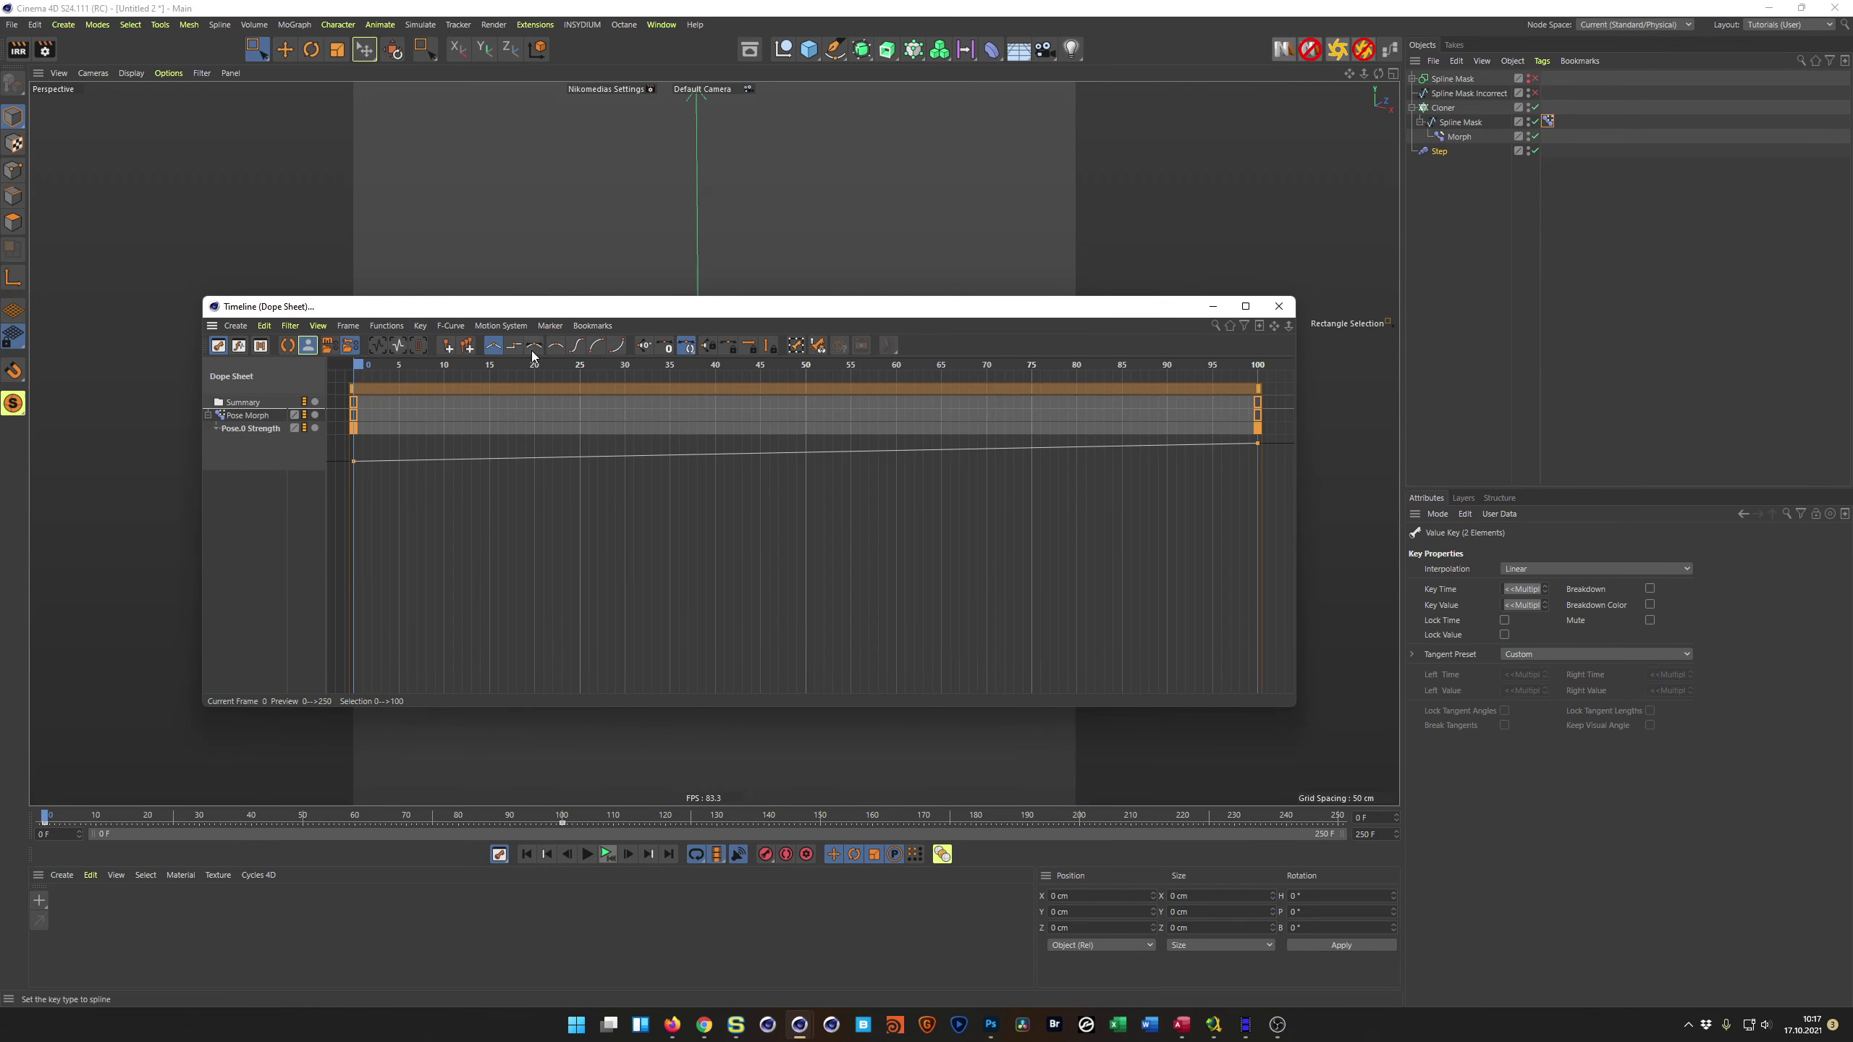
left_click(576, 349)
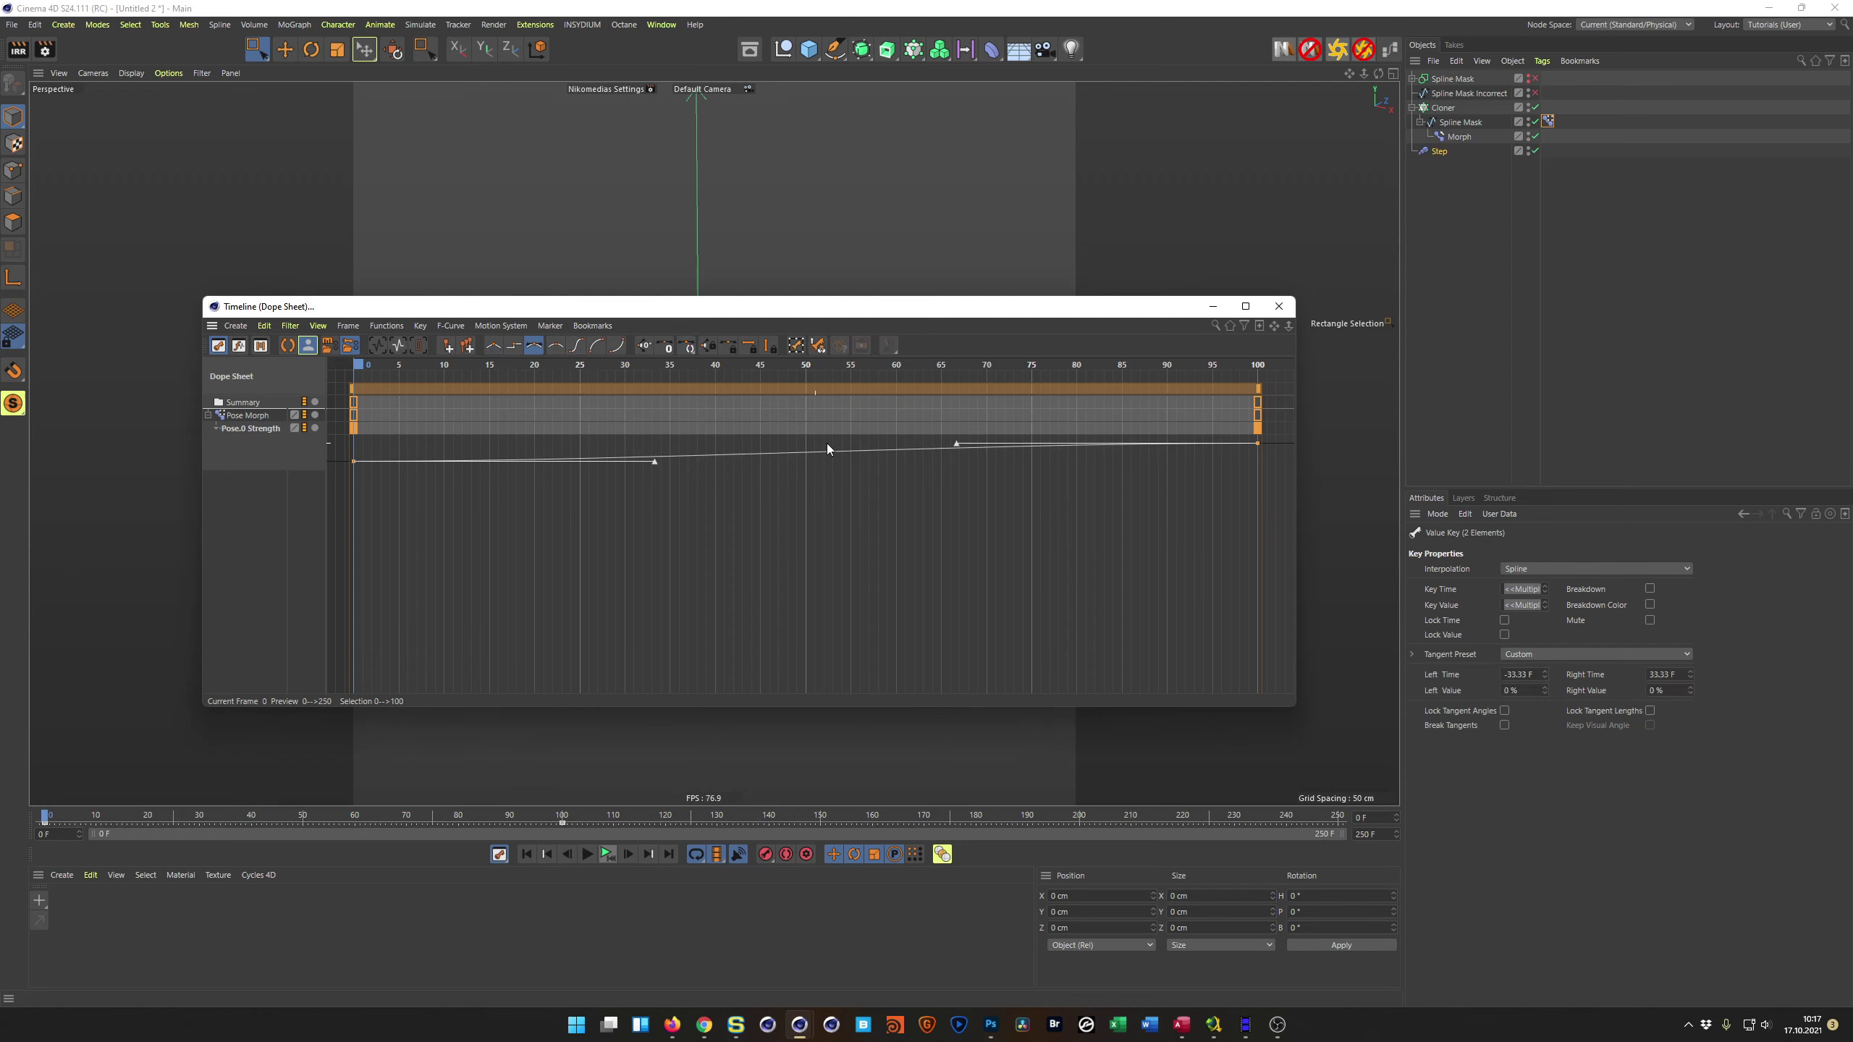
left_click(246, 429)
Step: Set the Pose.0 Strength track's After behaviour to Oscillate with 1 repetition, then play
scroll(467, 545, "down", 5)
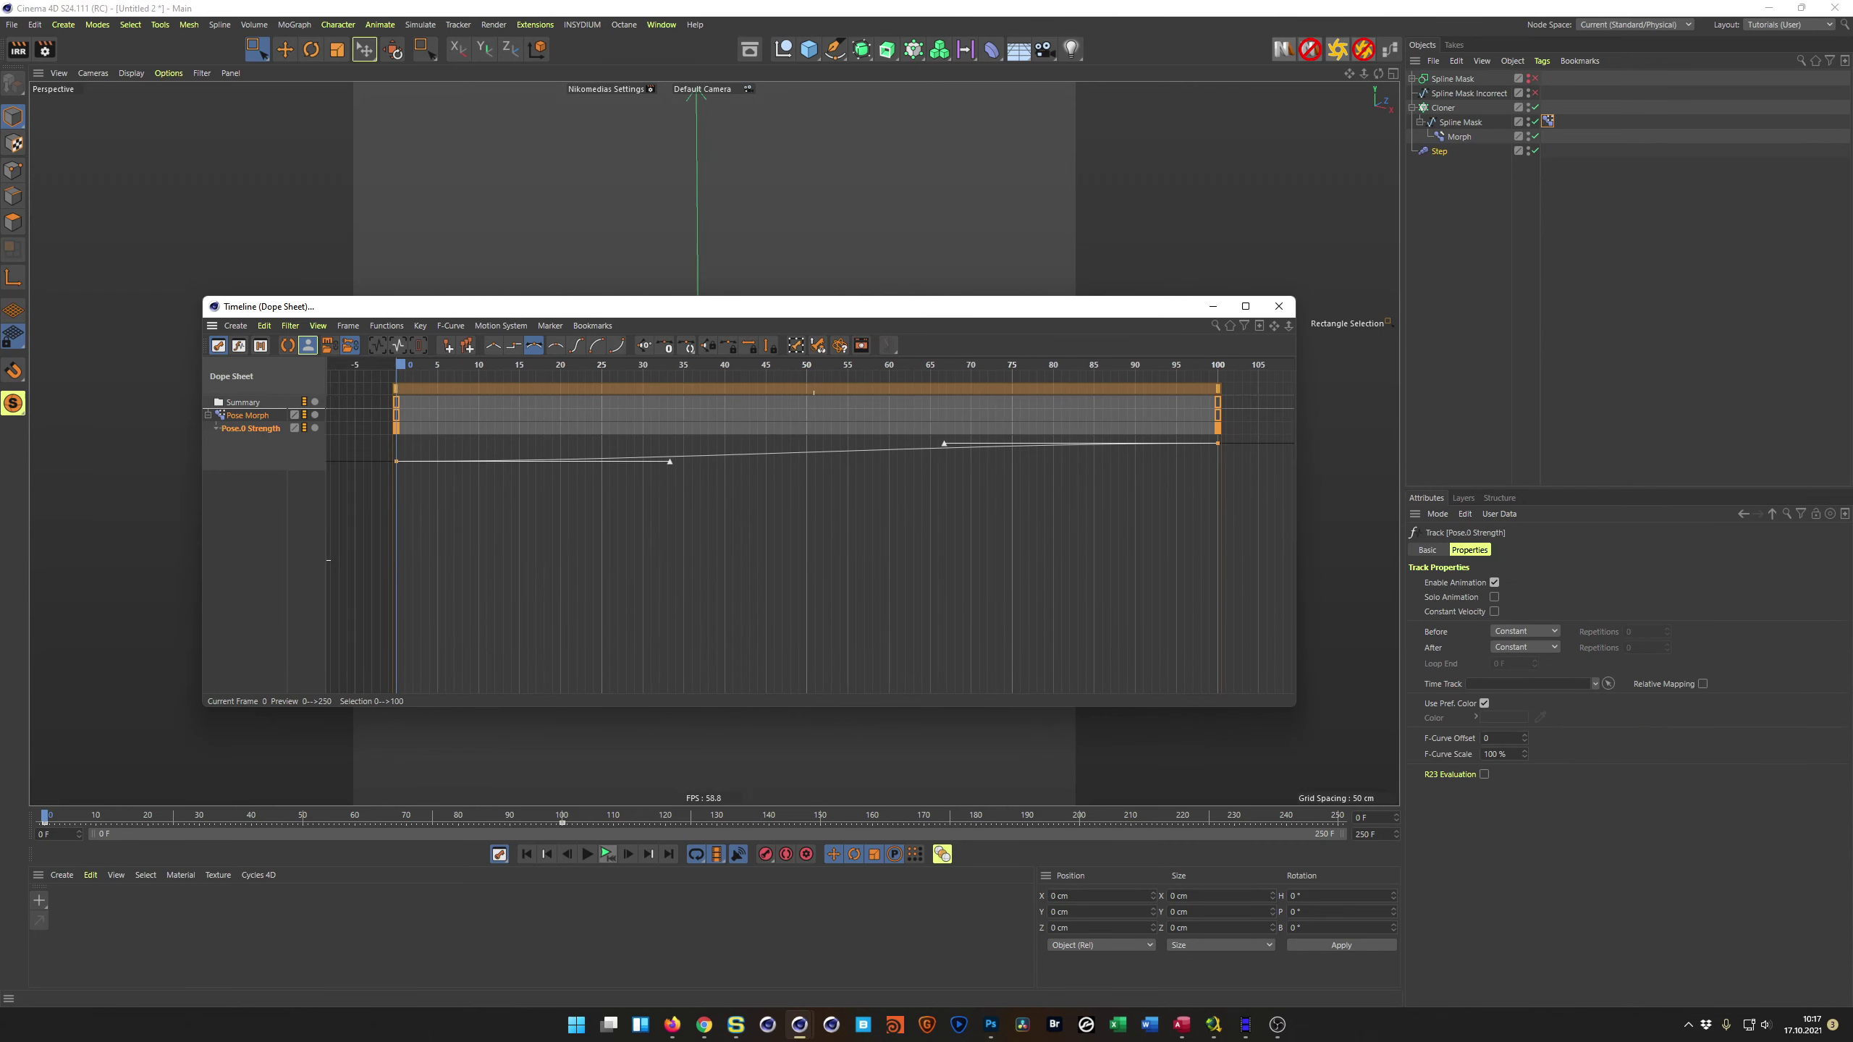
scroll(924, 560, "right", 5)
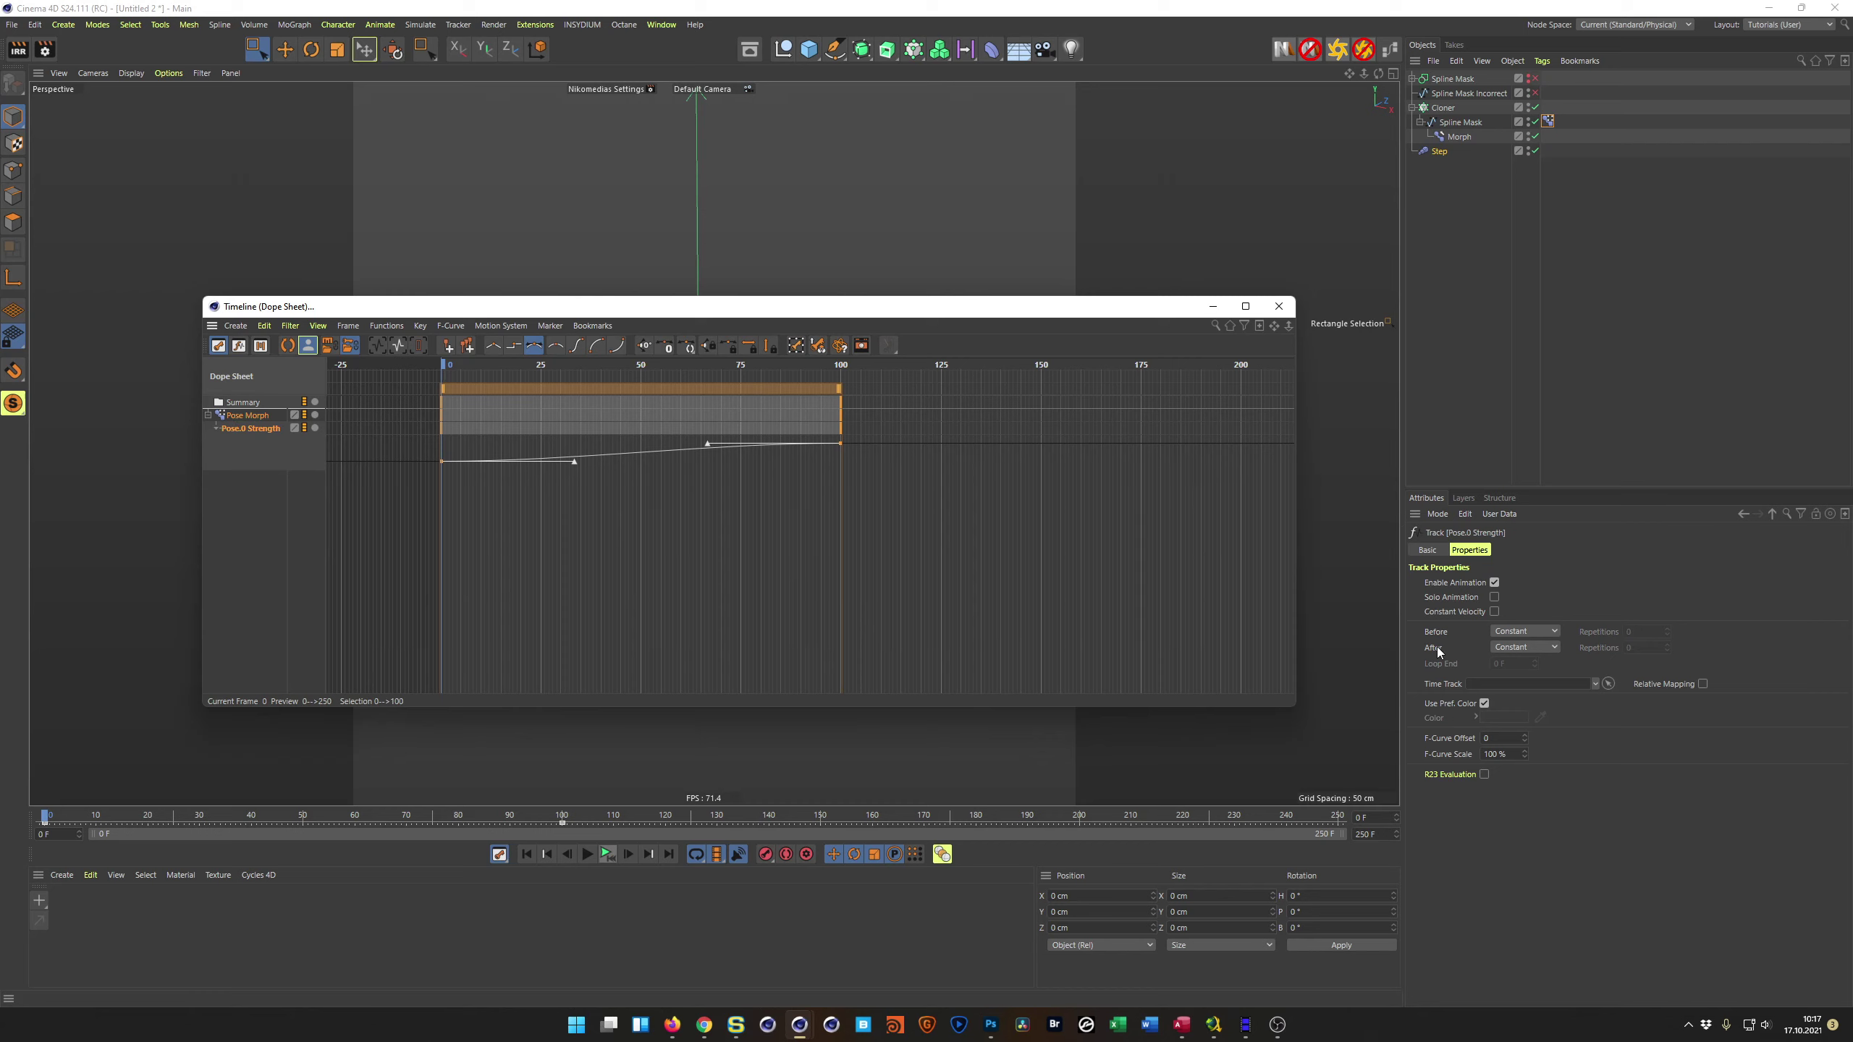
left_click(1523, 647)
left_click(1527, 742)
right_click_drag(1129, 538, 1211, 538, "alt")
left_click(1667, 645)
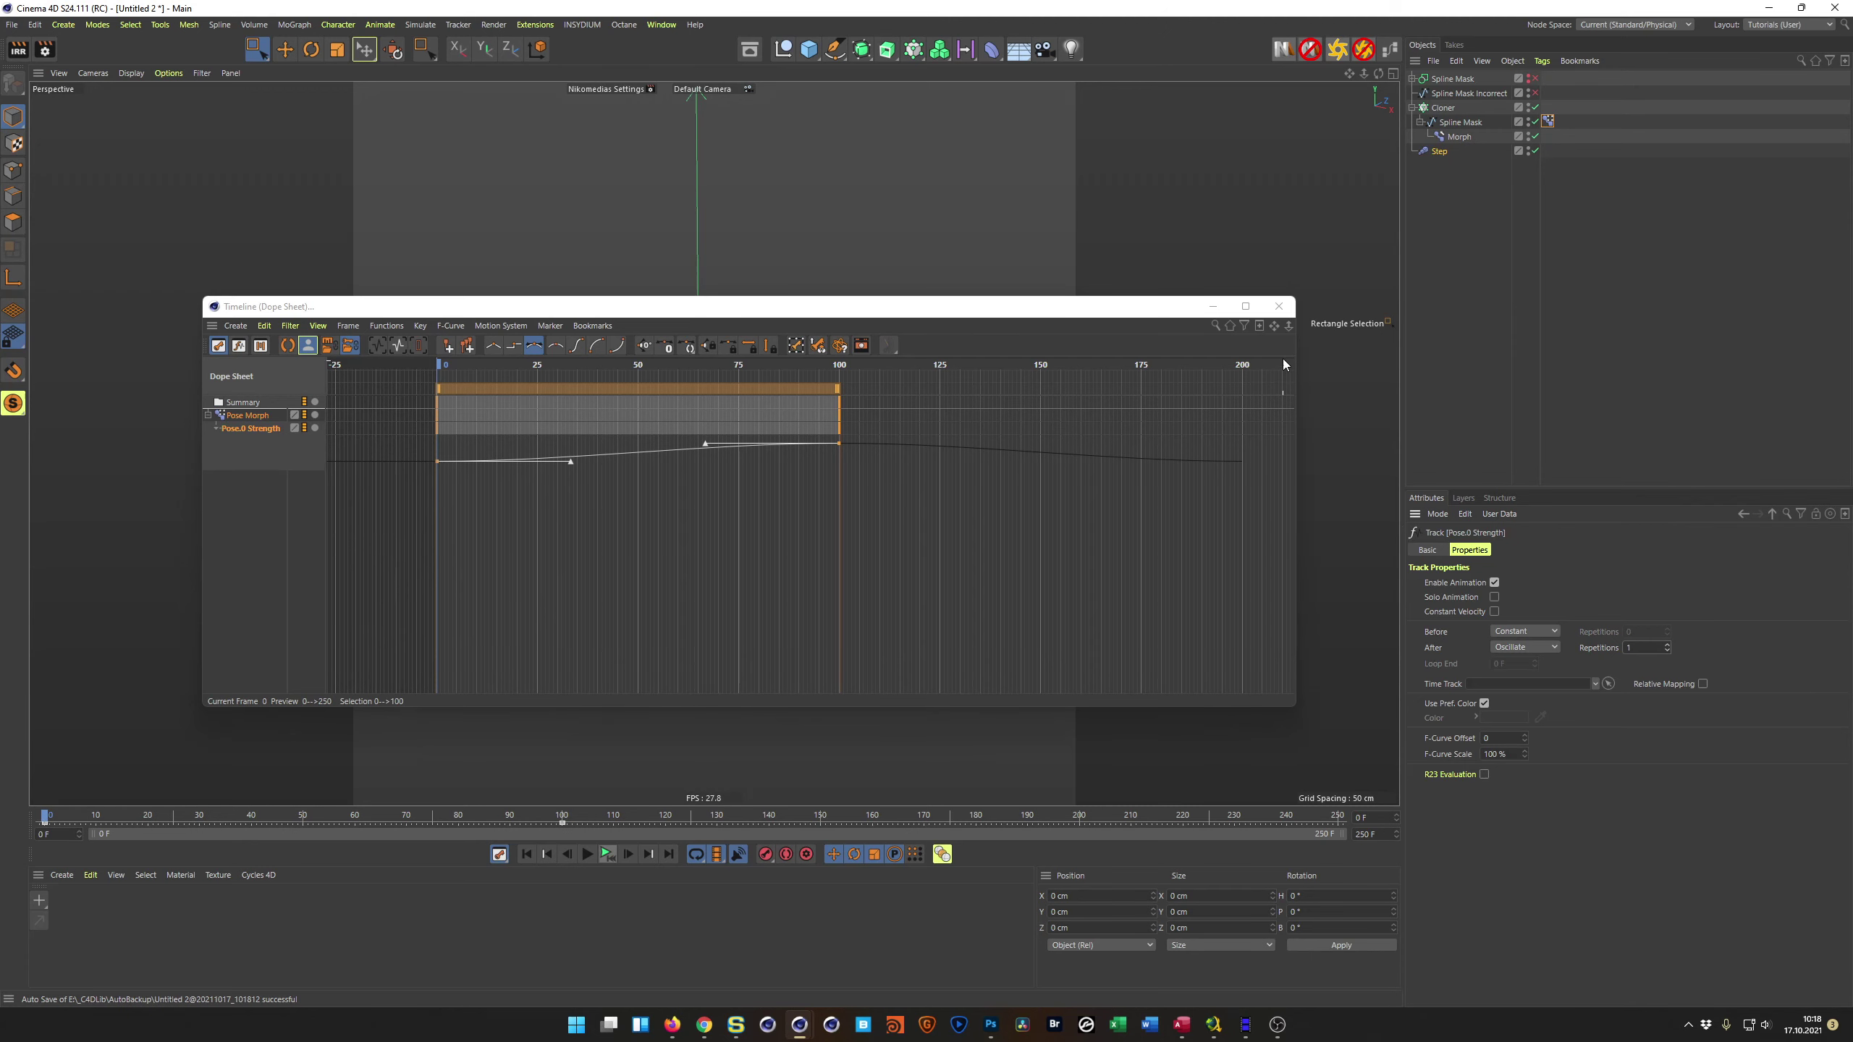
left_click(1279, 307)
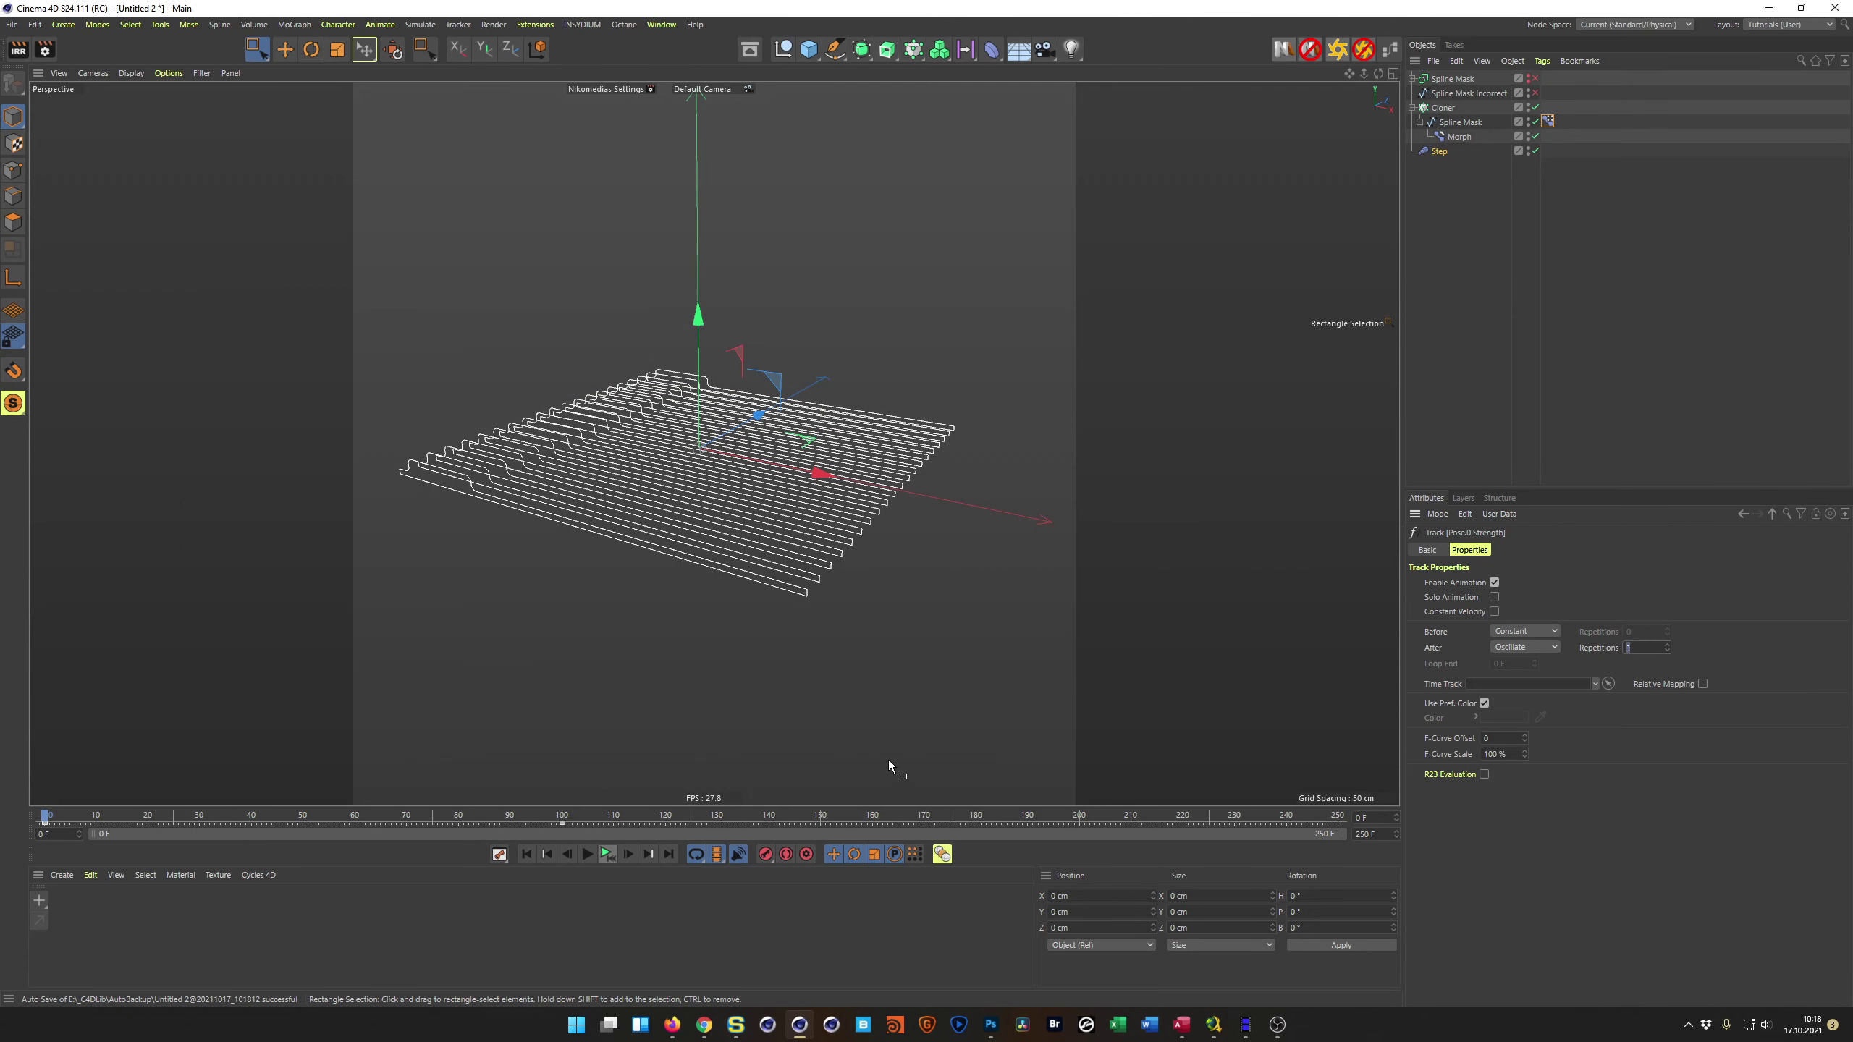
left_click(608, 855)
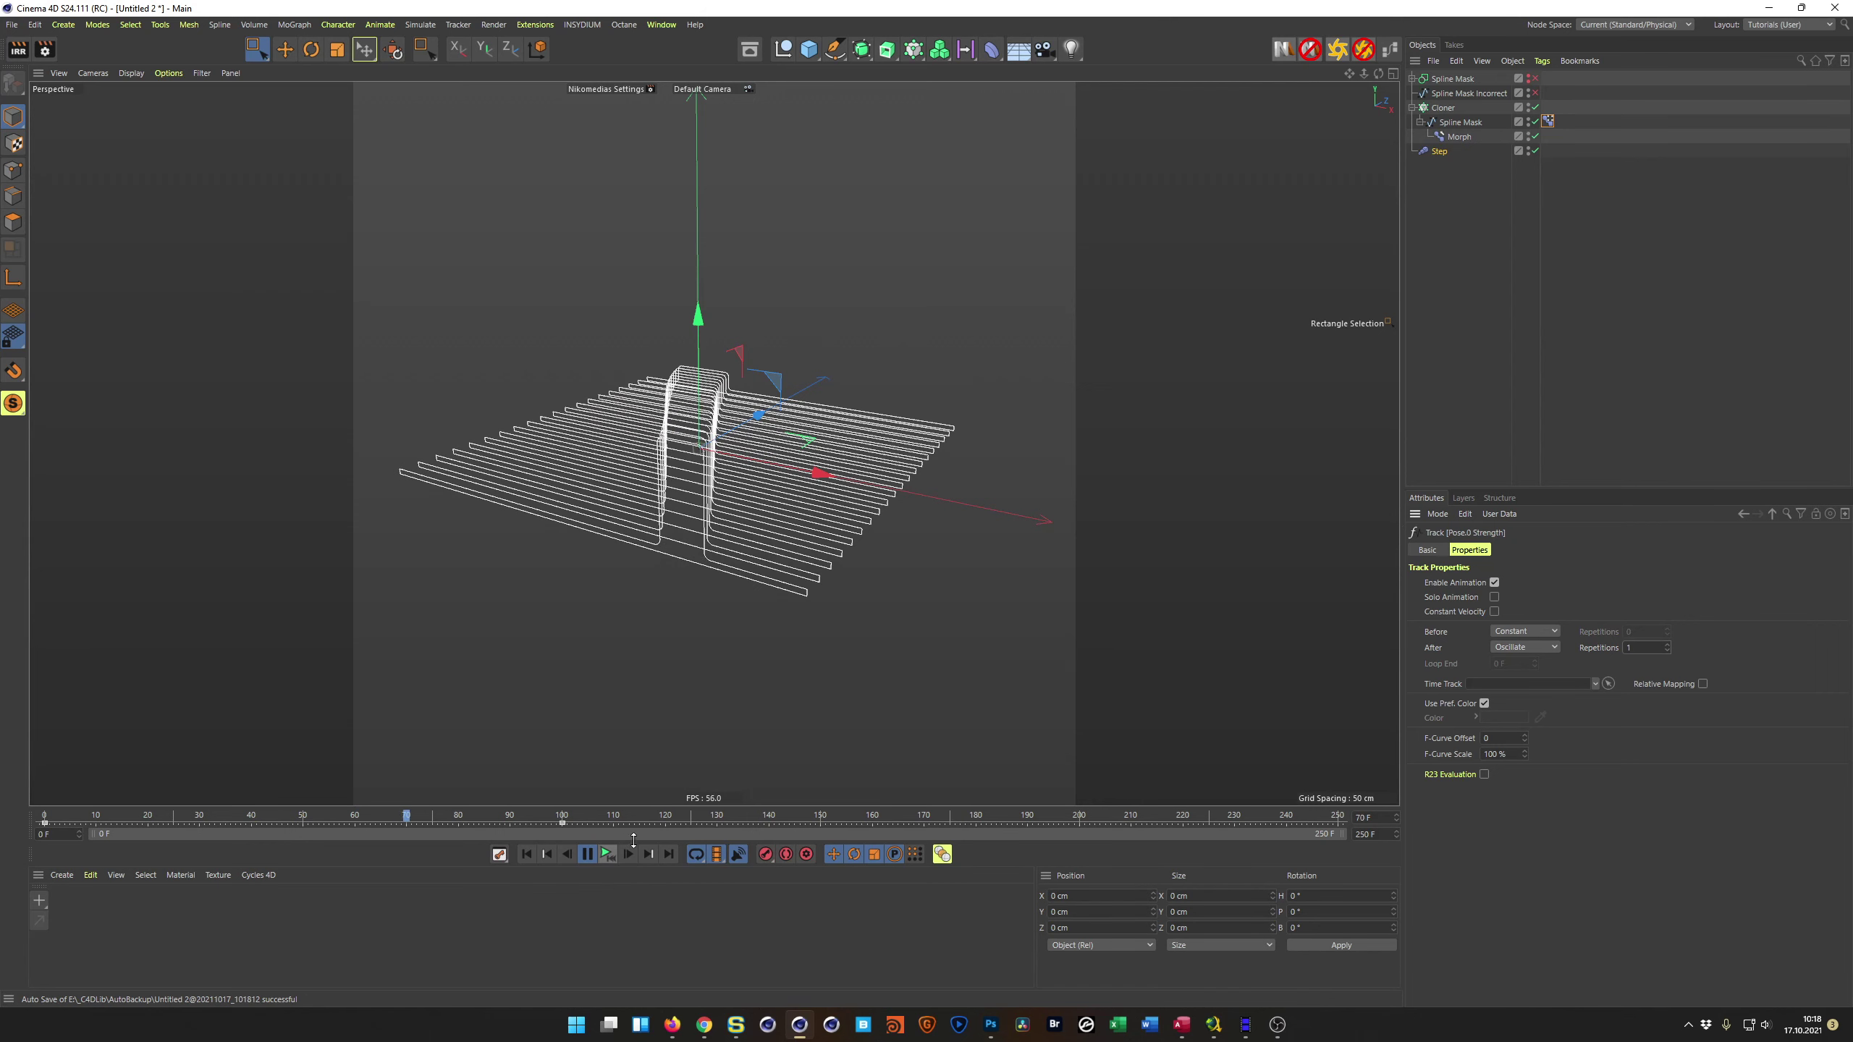
Step: Stop playback at frame 0 and disable the Cloner so the fins disappear
left_click(587, 853)
key("shift+f")
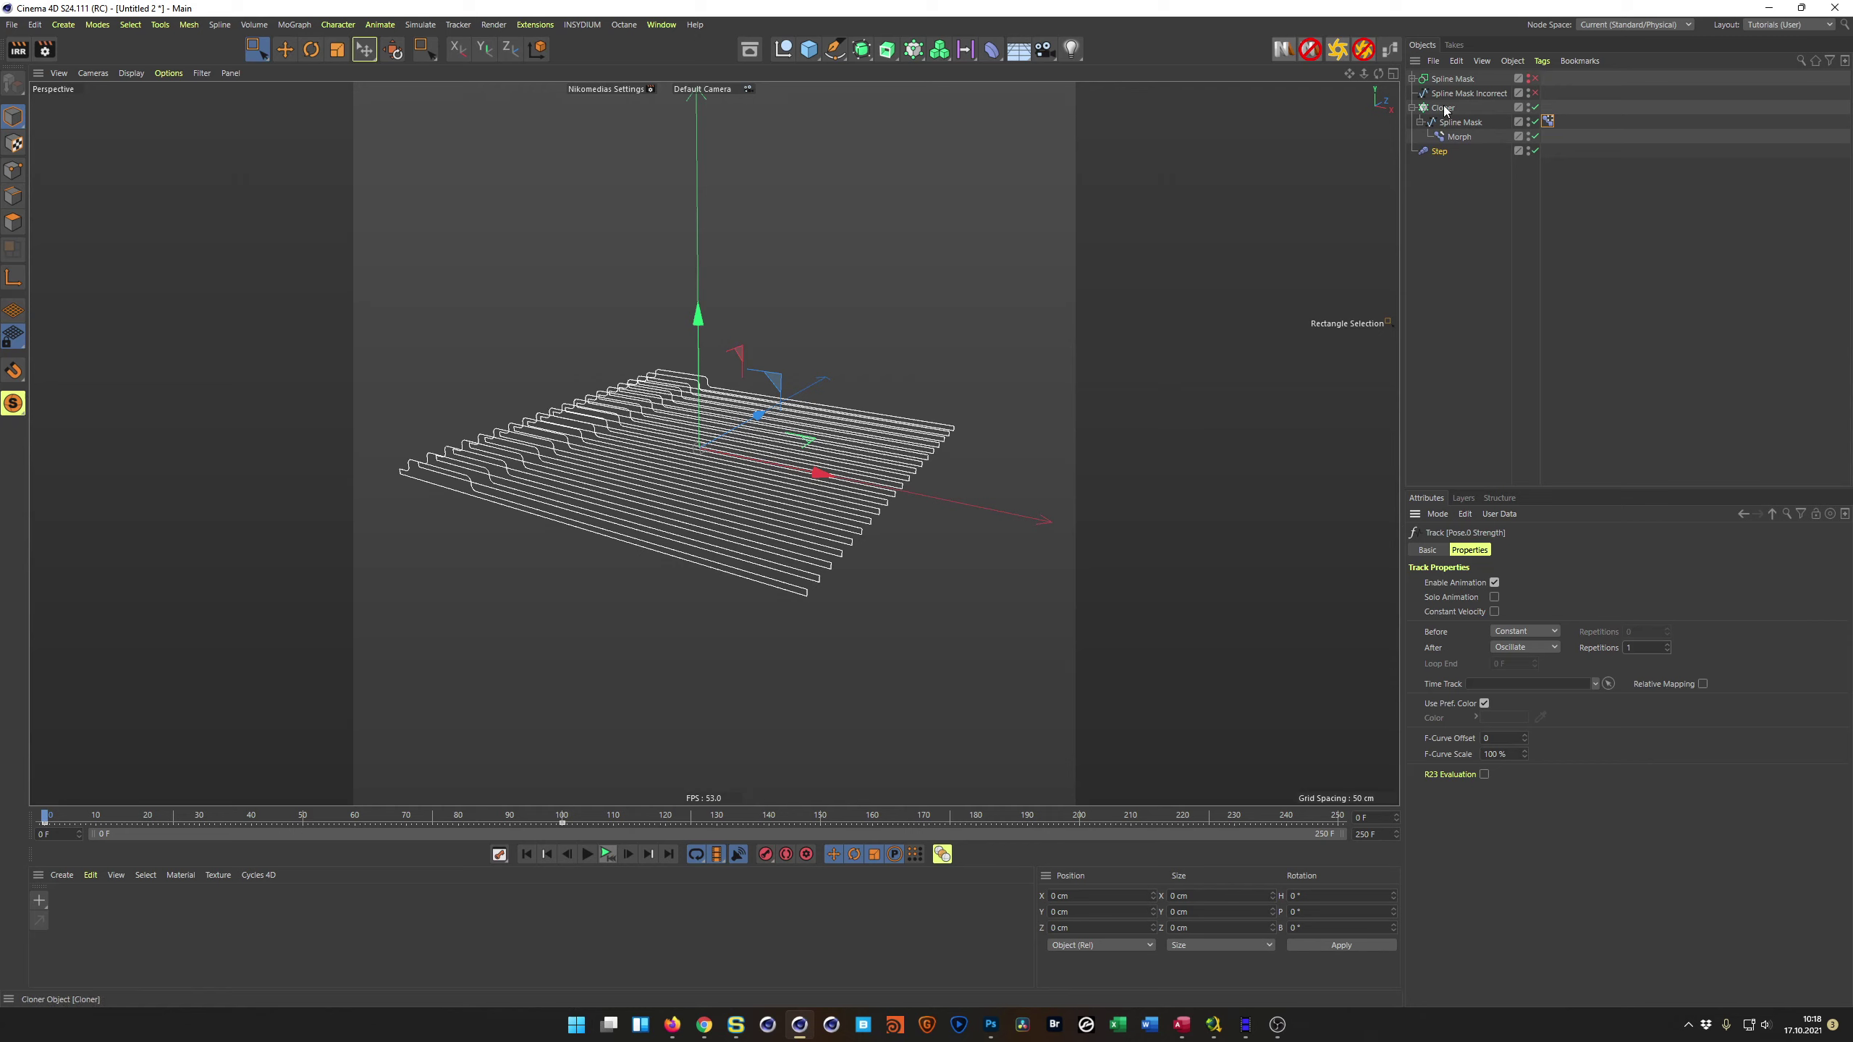
left_click(1533, 107)
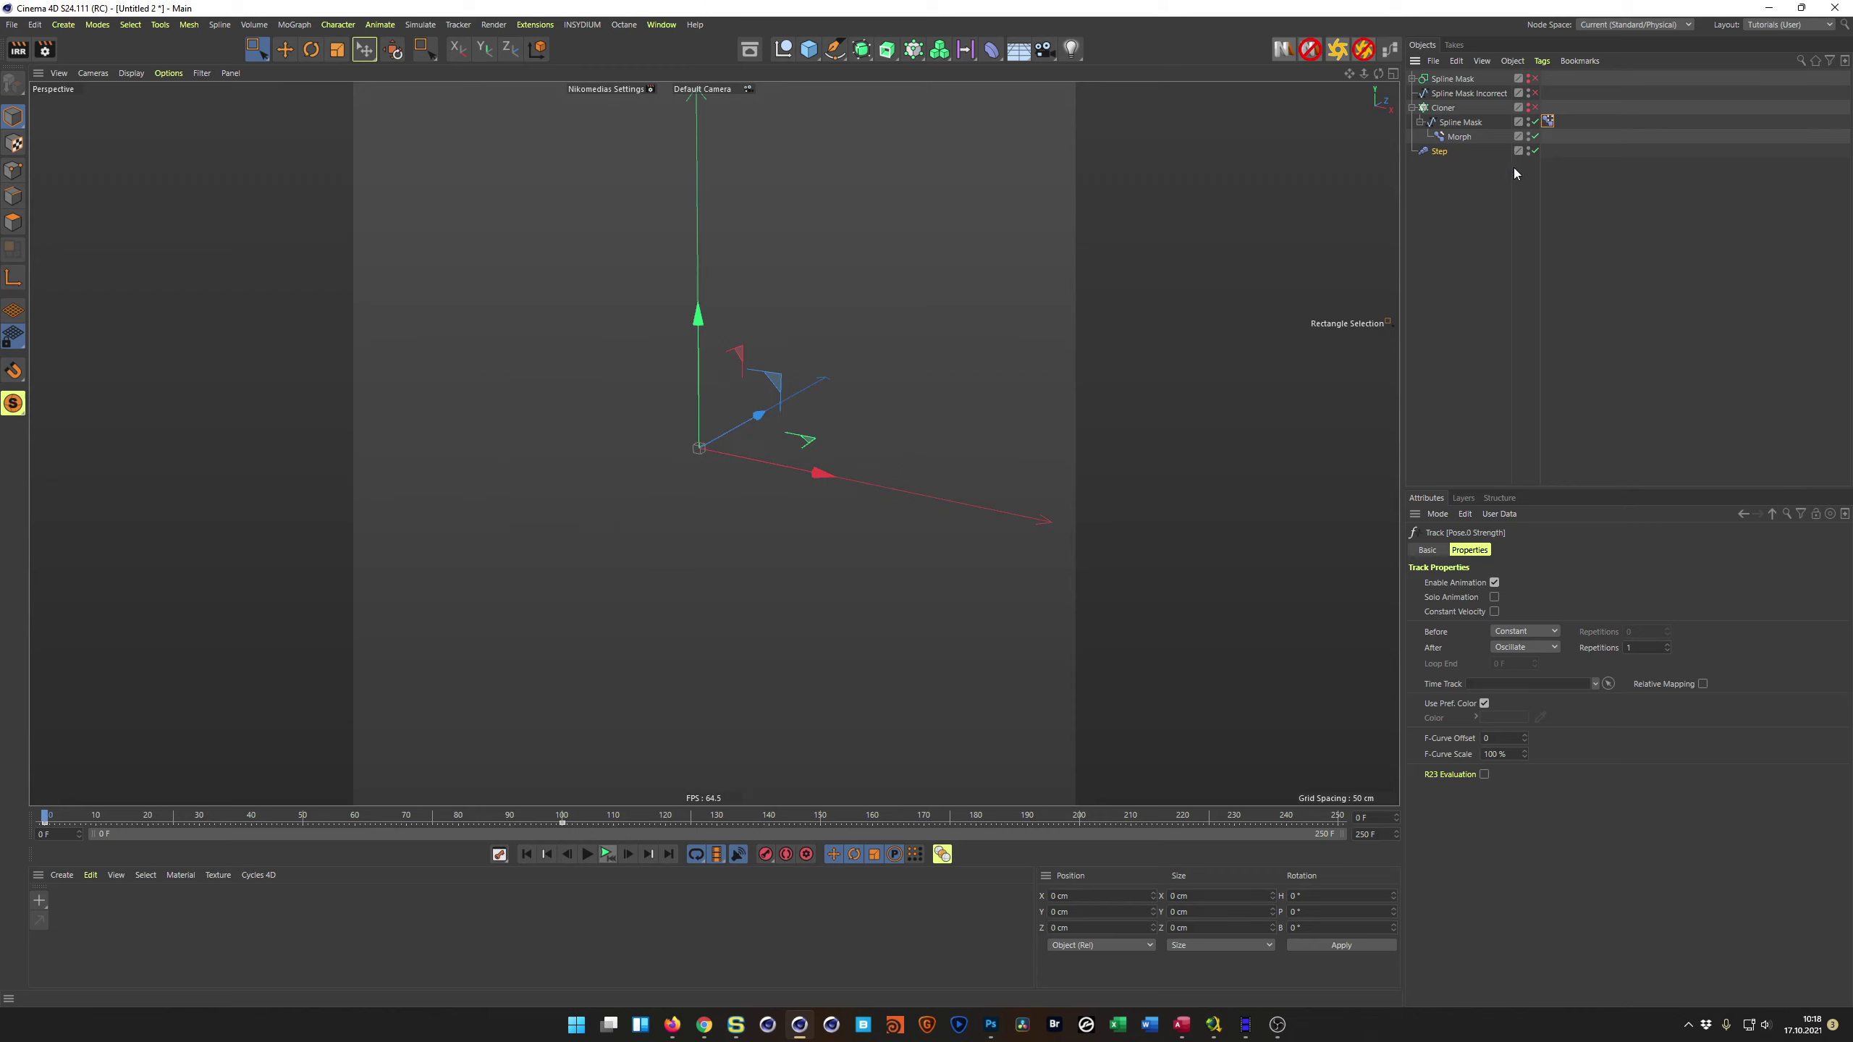
left_click(1447, 94)
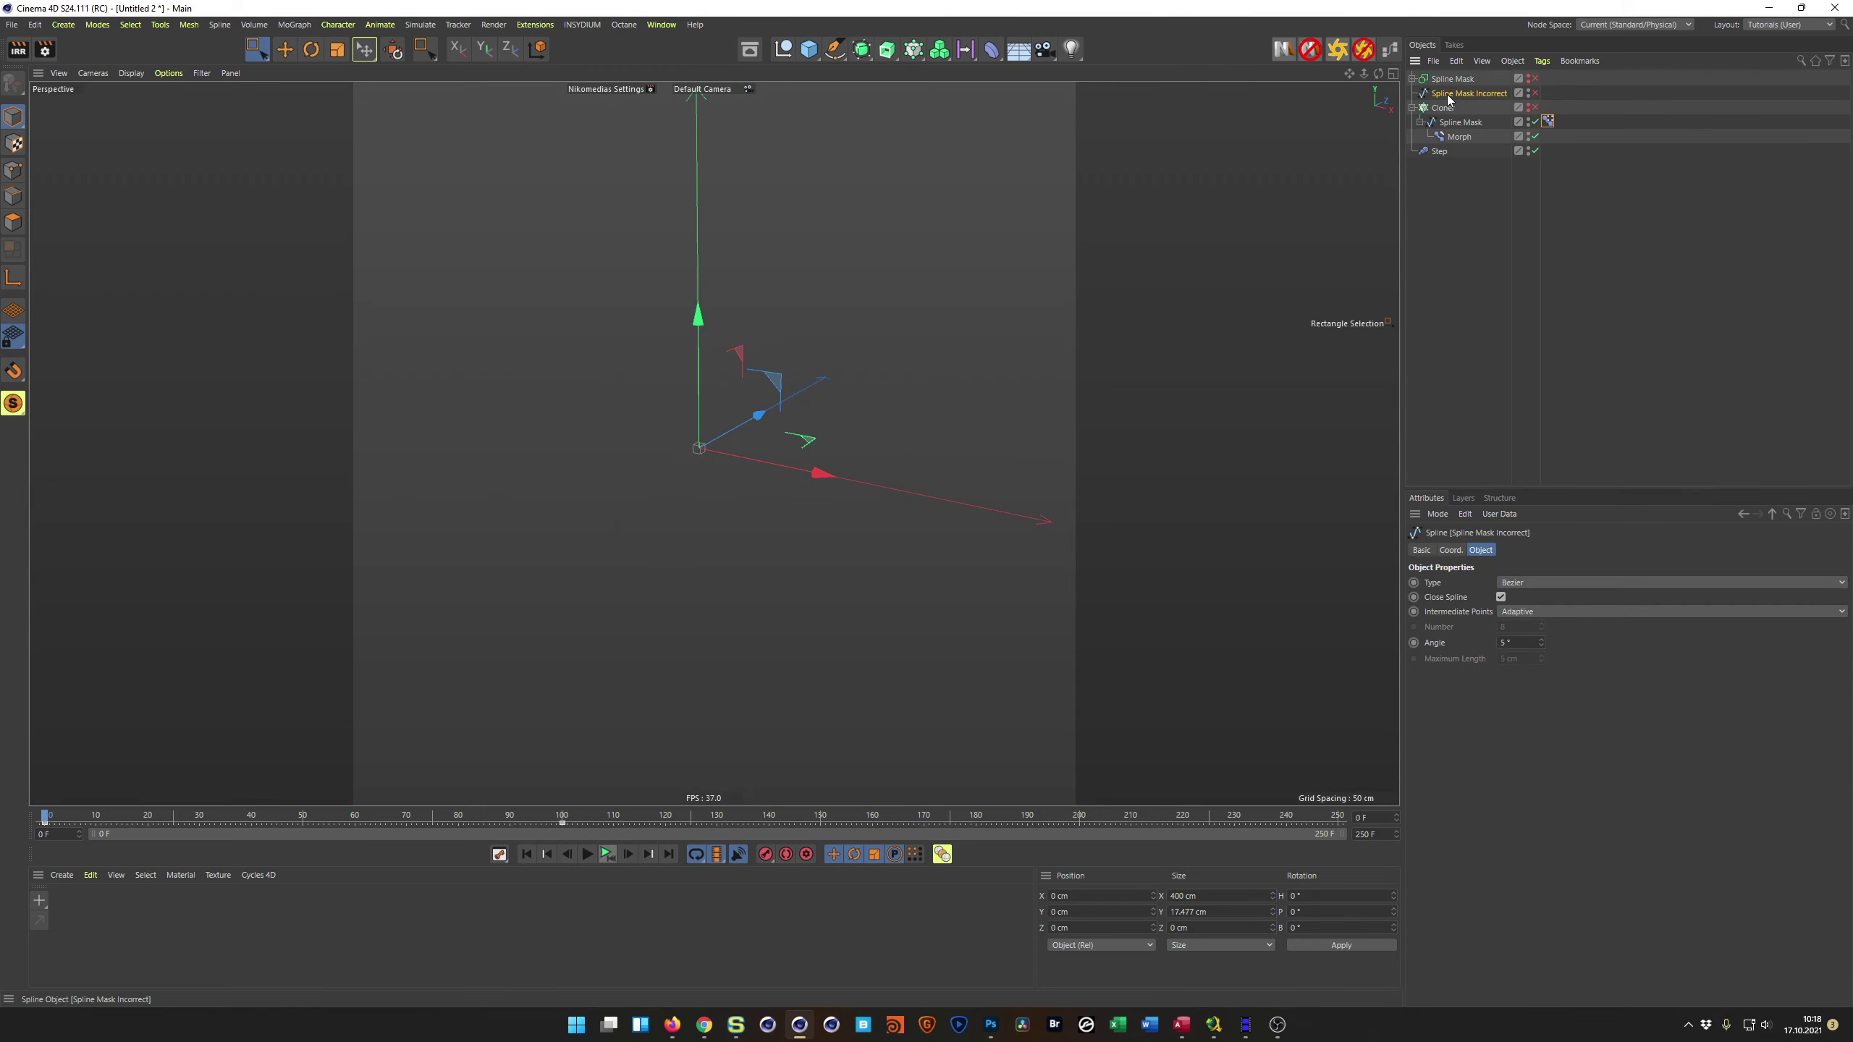
Step: Move Spline Mask Incorrect below Step, make it visible, and maximise the Front view
left_click_drag(1452, 95, 1457, 286)
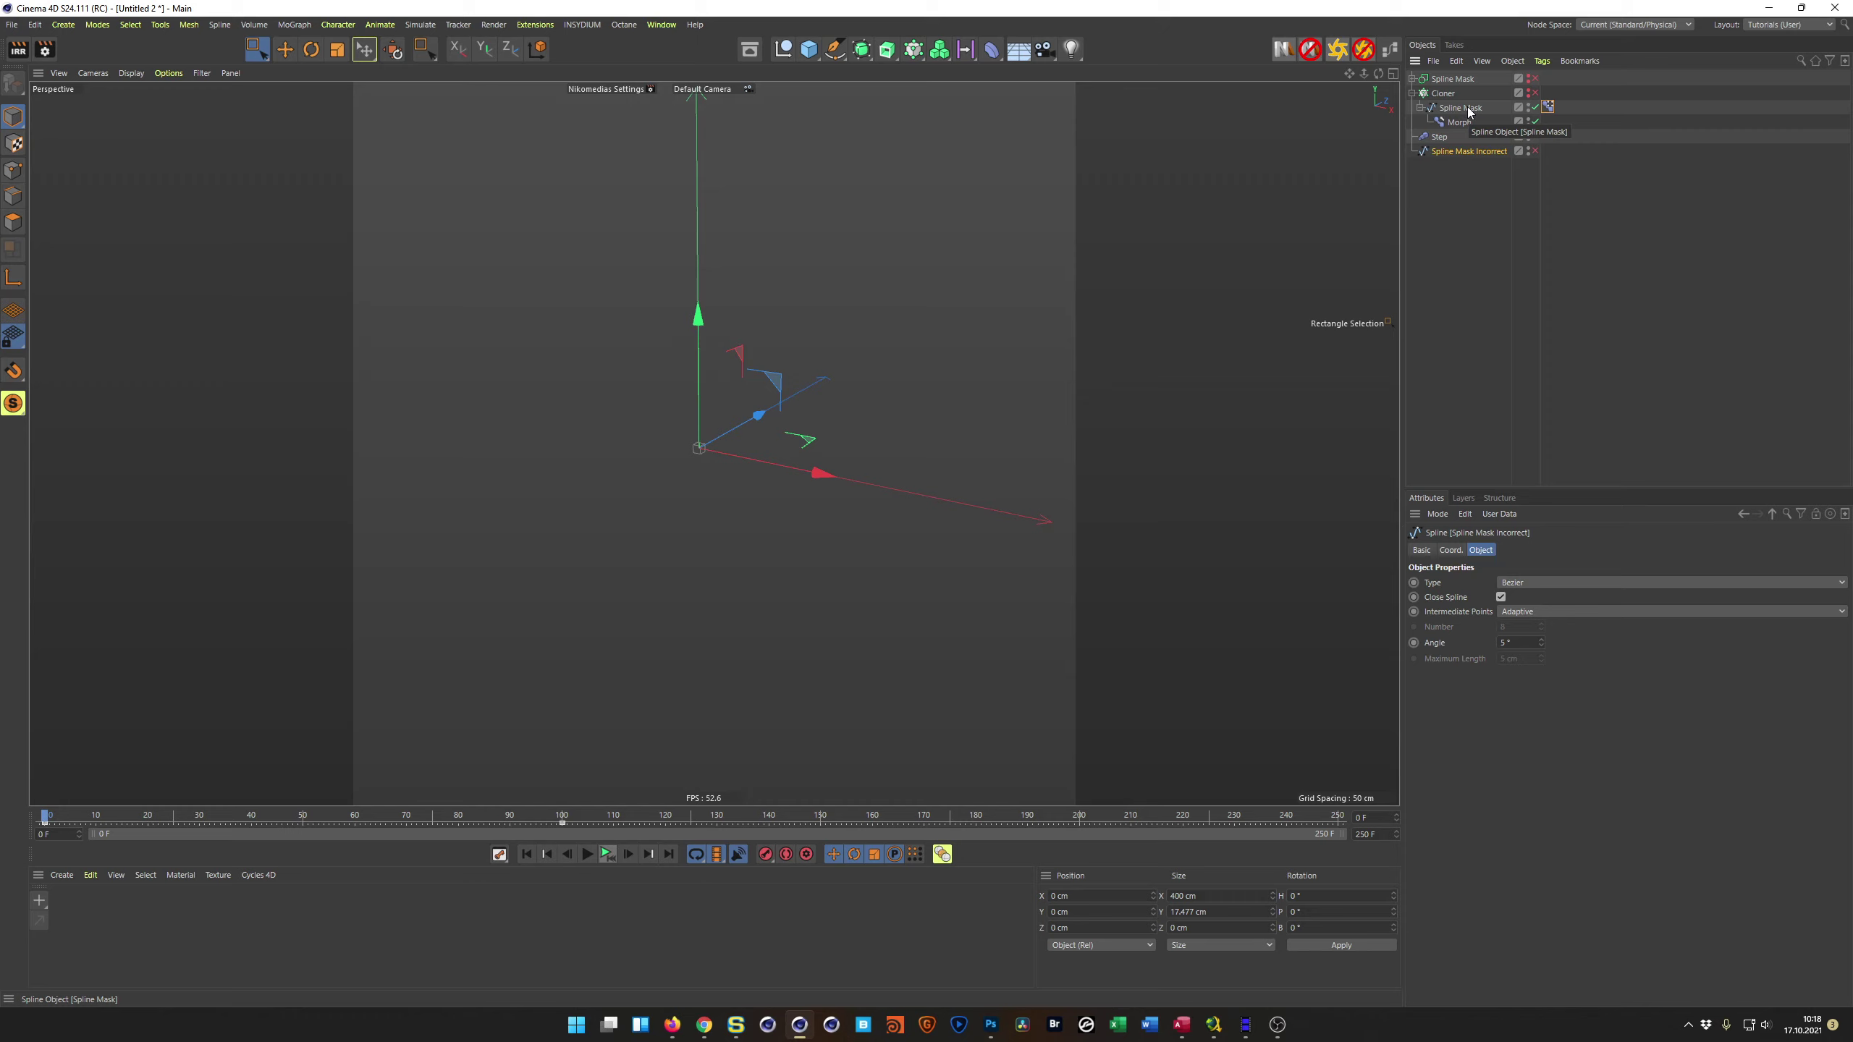
left_click(1533, 150)
middle_click(891, 468)
middle_click(830, 576)
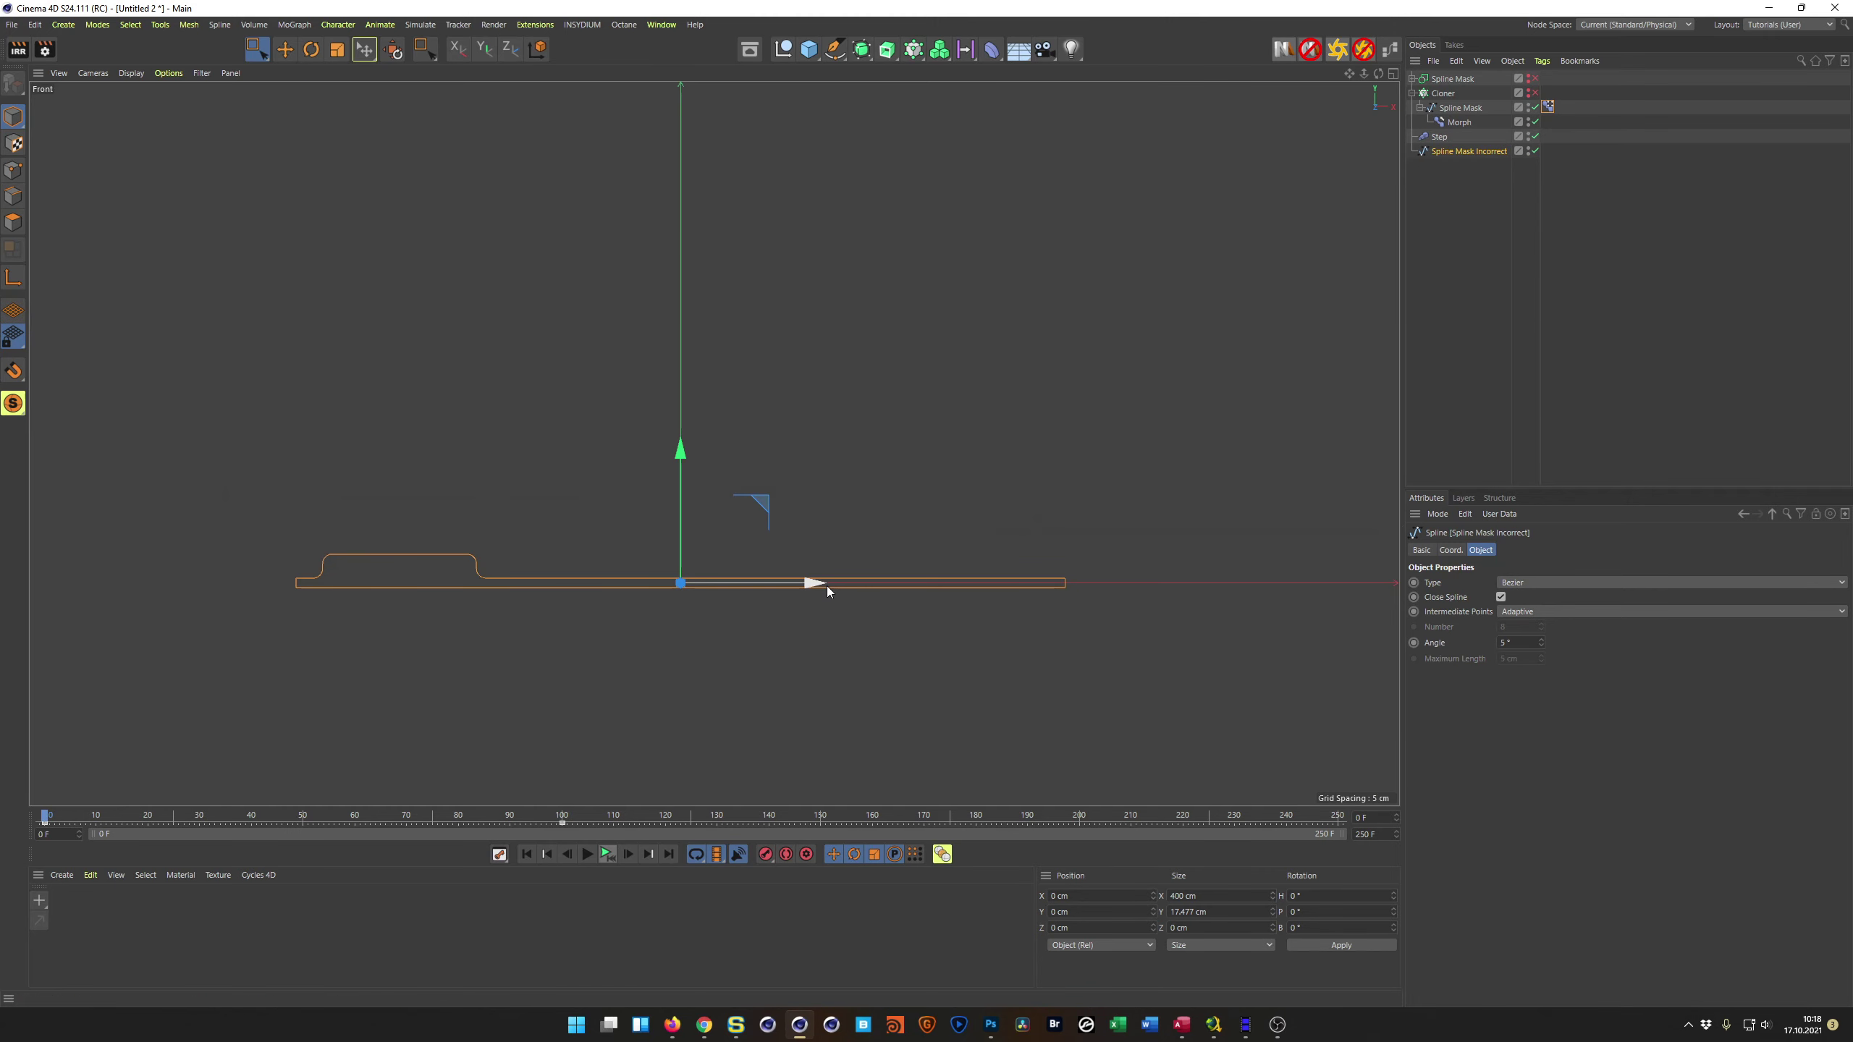
Step: Attach a Pose Morph tag to Spline Mask Incorrect
right_click(1459, 153)
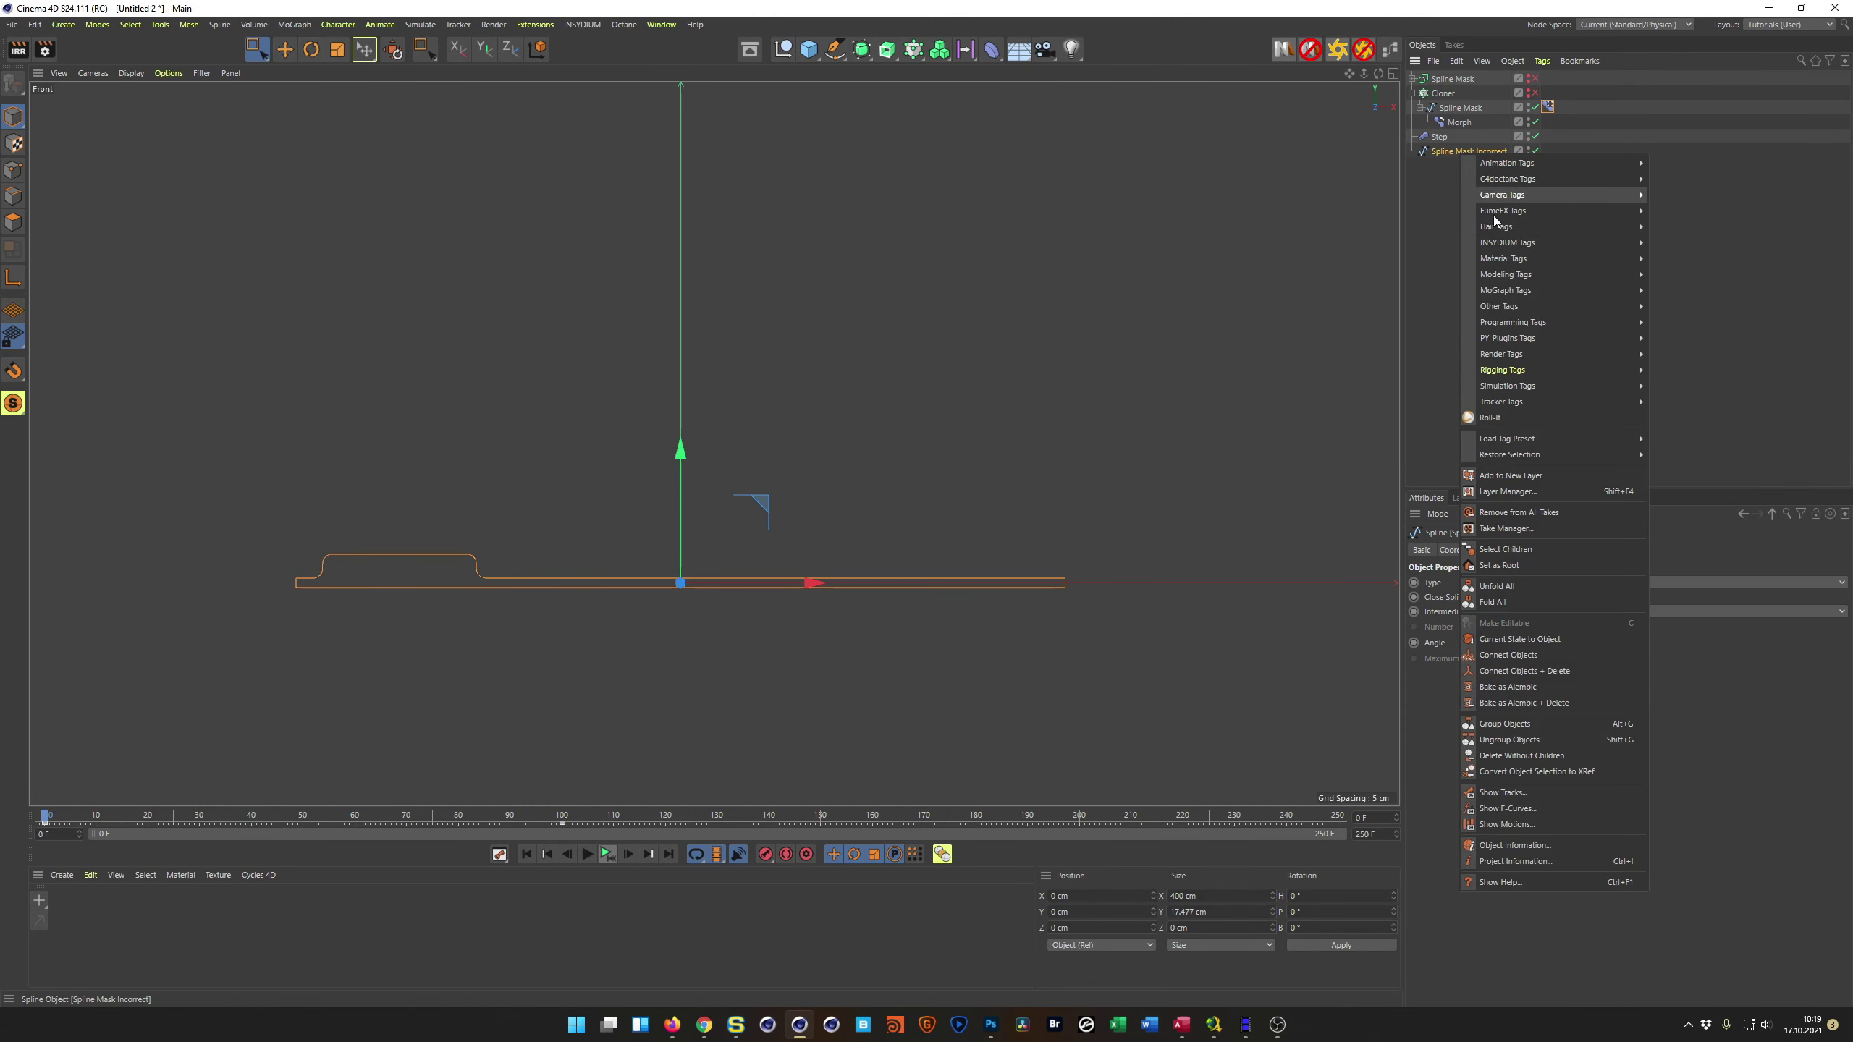
mouse_move(1555, 353)
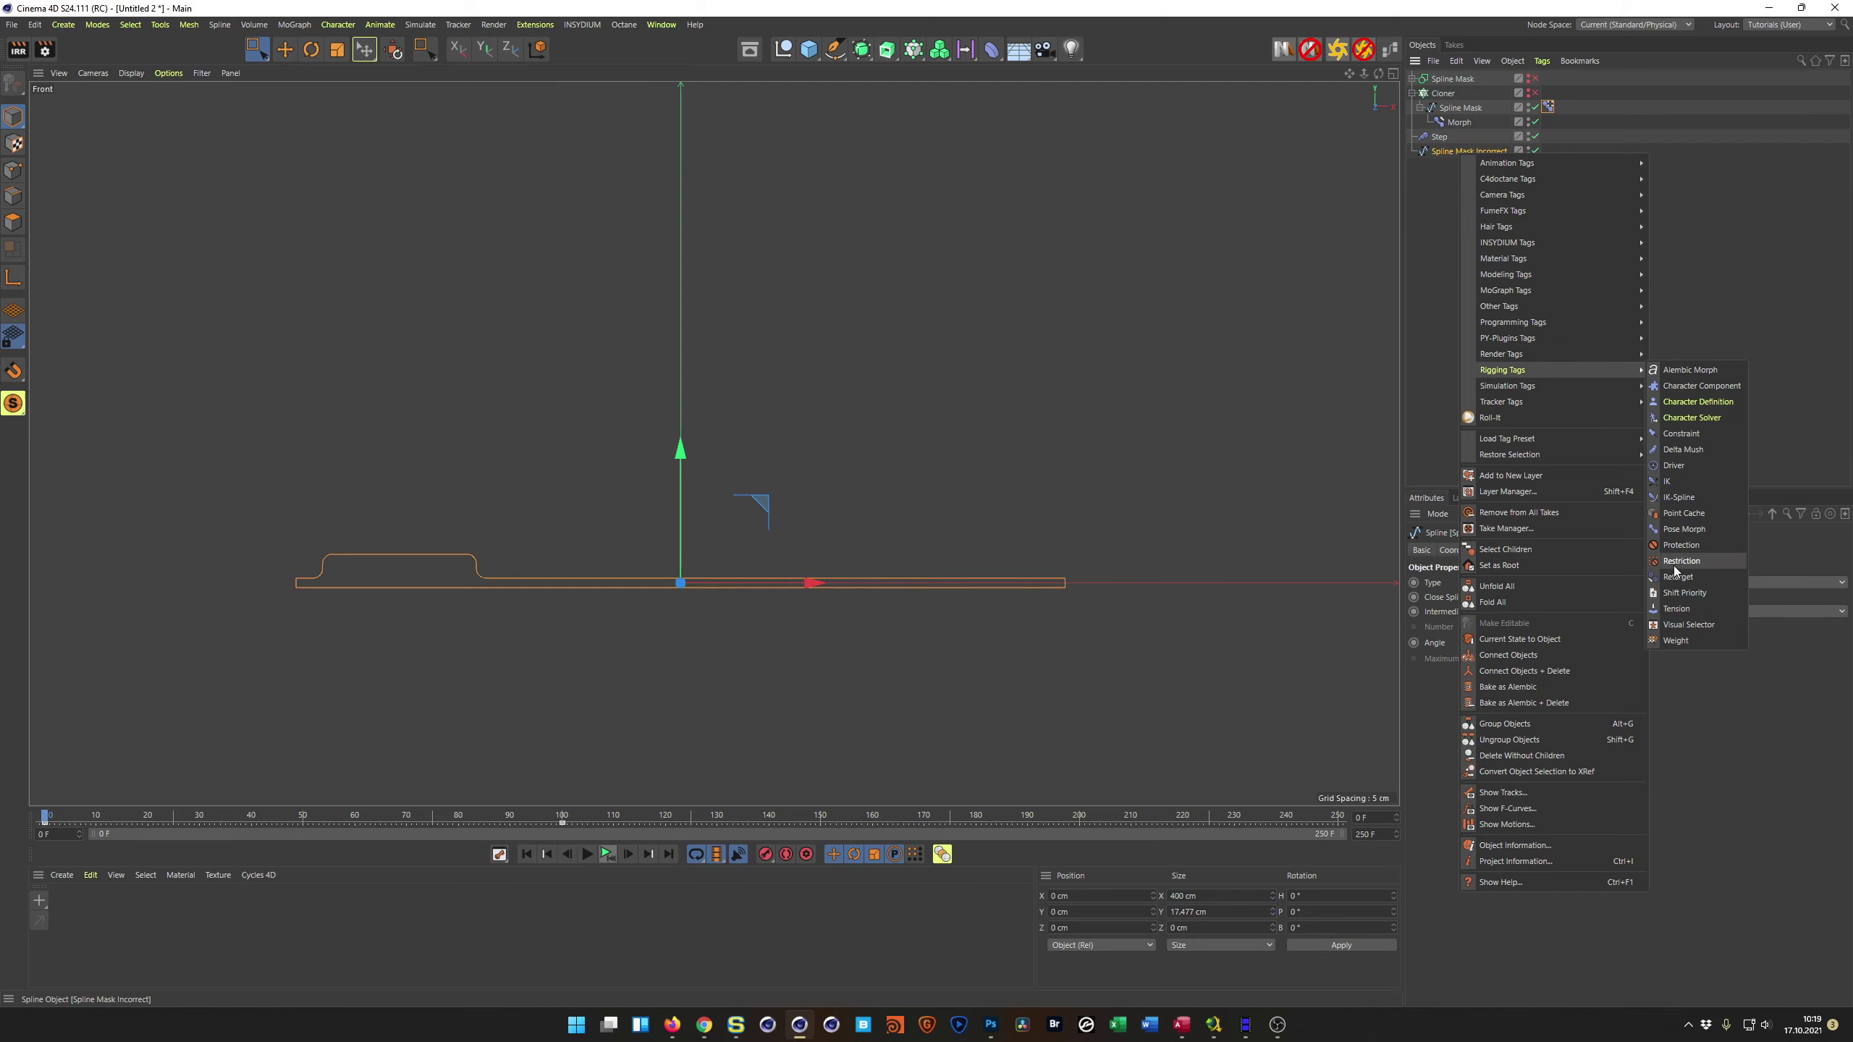
left_click(1684, 529)
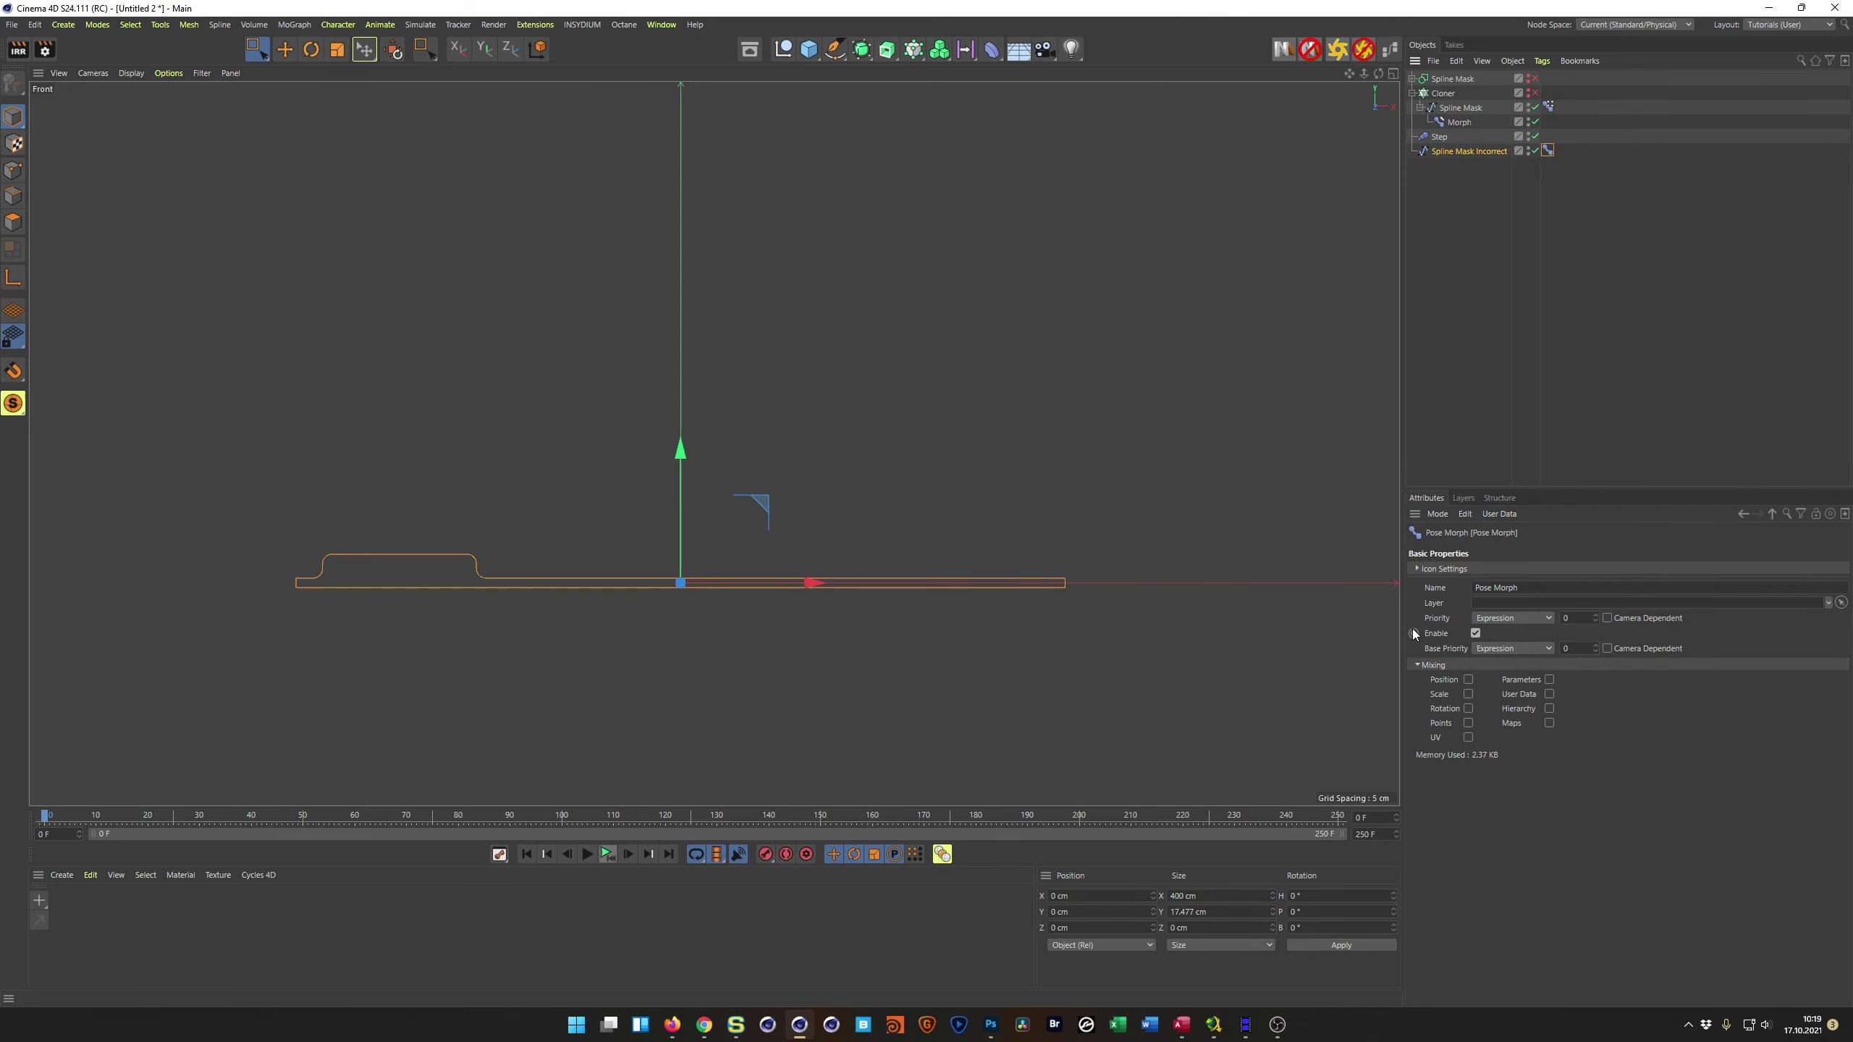
Step: Enable point morphing on the Pose Morph tag and shift the bump's points to the right
left_click(1468, 723)
left_click(13, 170)
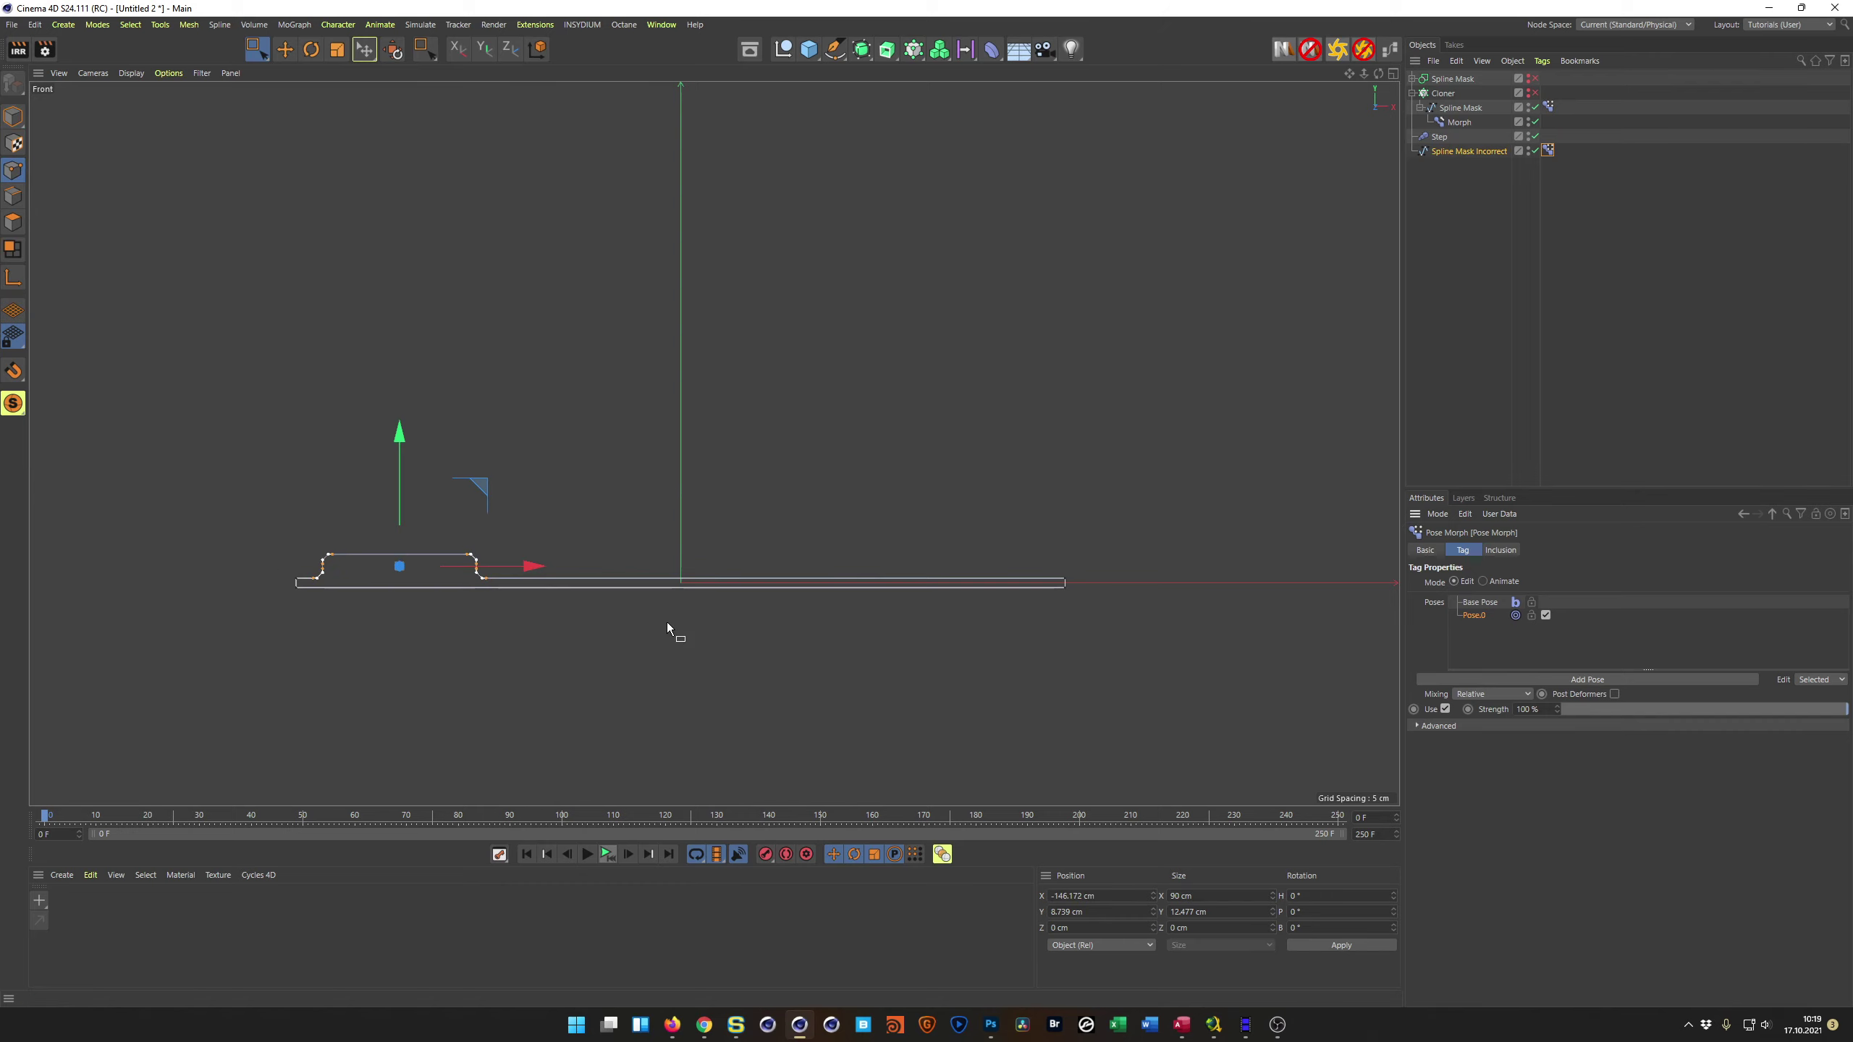
left_click_drag(532, 567, 1090, 549)
left_click(1092, 547)
Step: Raise the bump's top points into a tall tab, then set the tag to Animate and test Pose.0
left_click_drag(840, 487, 1115, 569)
left_click_drag(935, 472, 1062, 565)
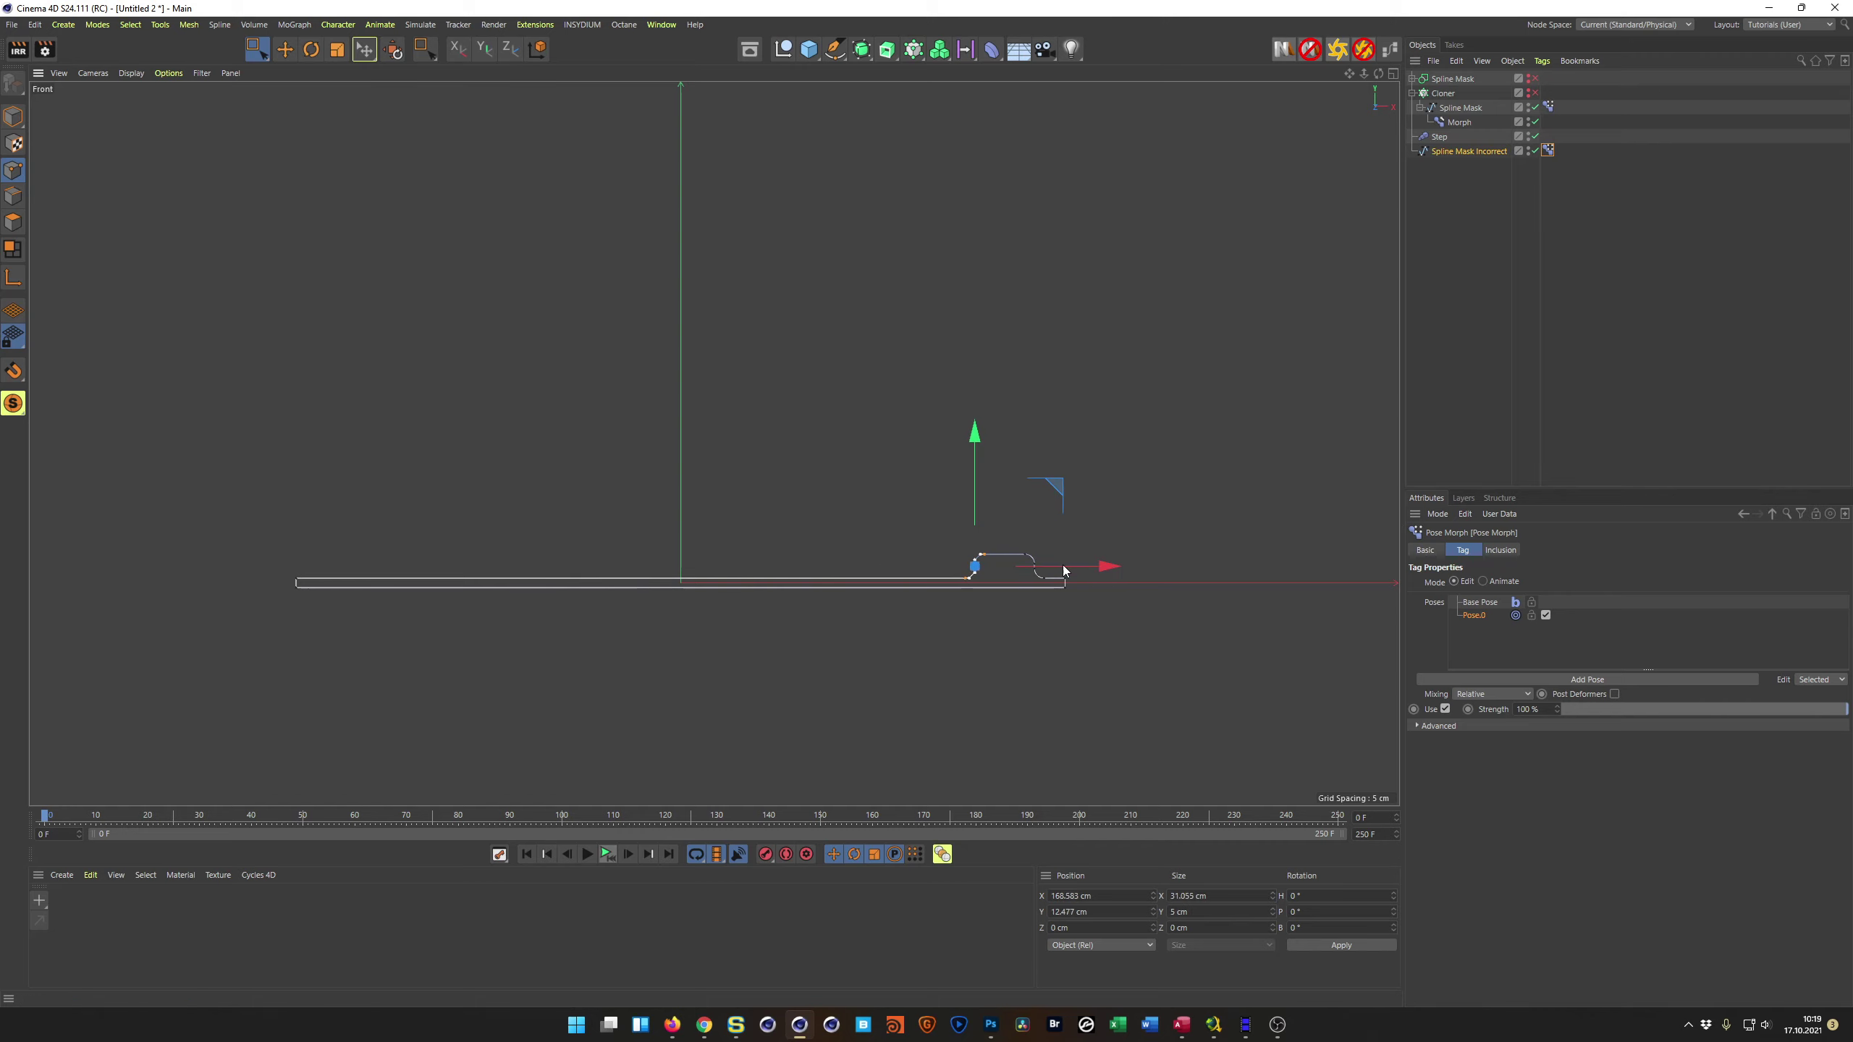
left_click_drag(1011, 423, 1015, 202)
left_click(24, 119)
left_click(1483, 582)
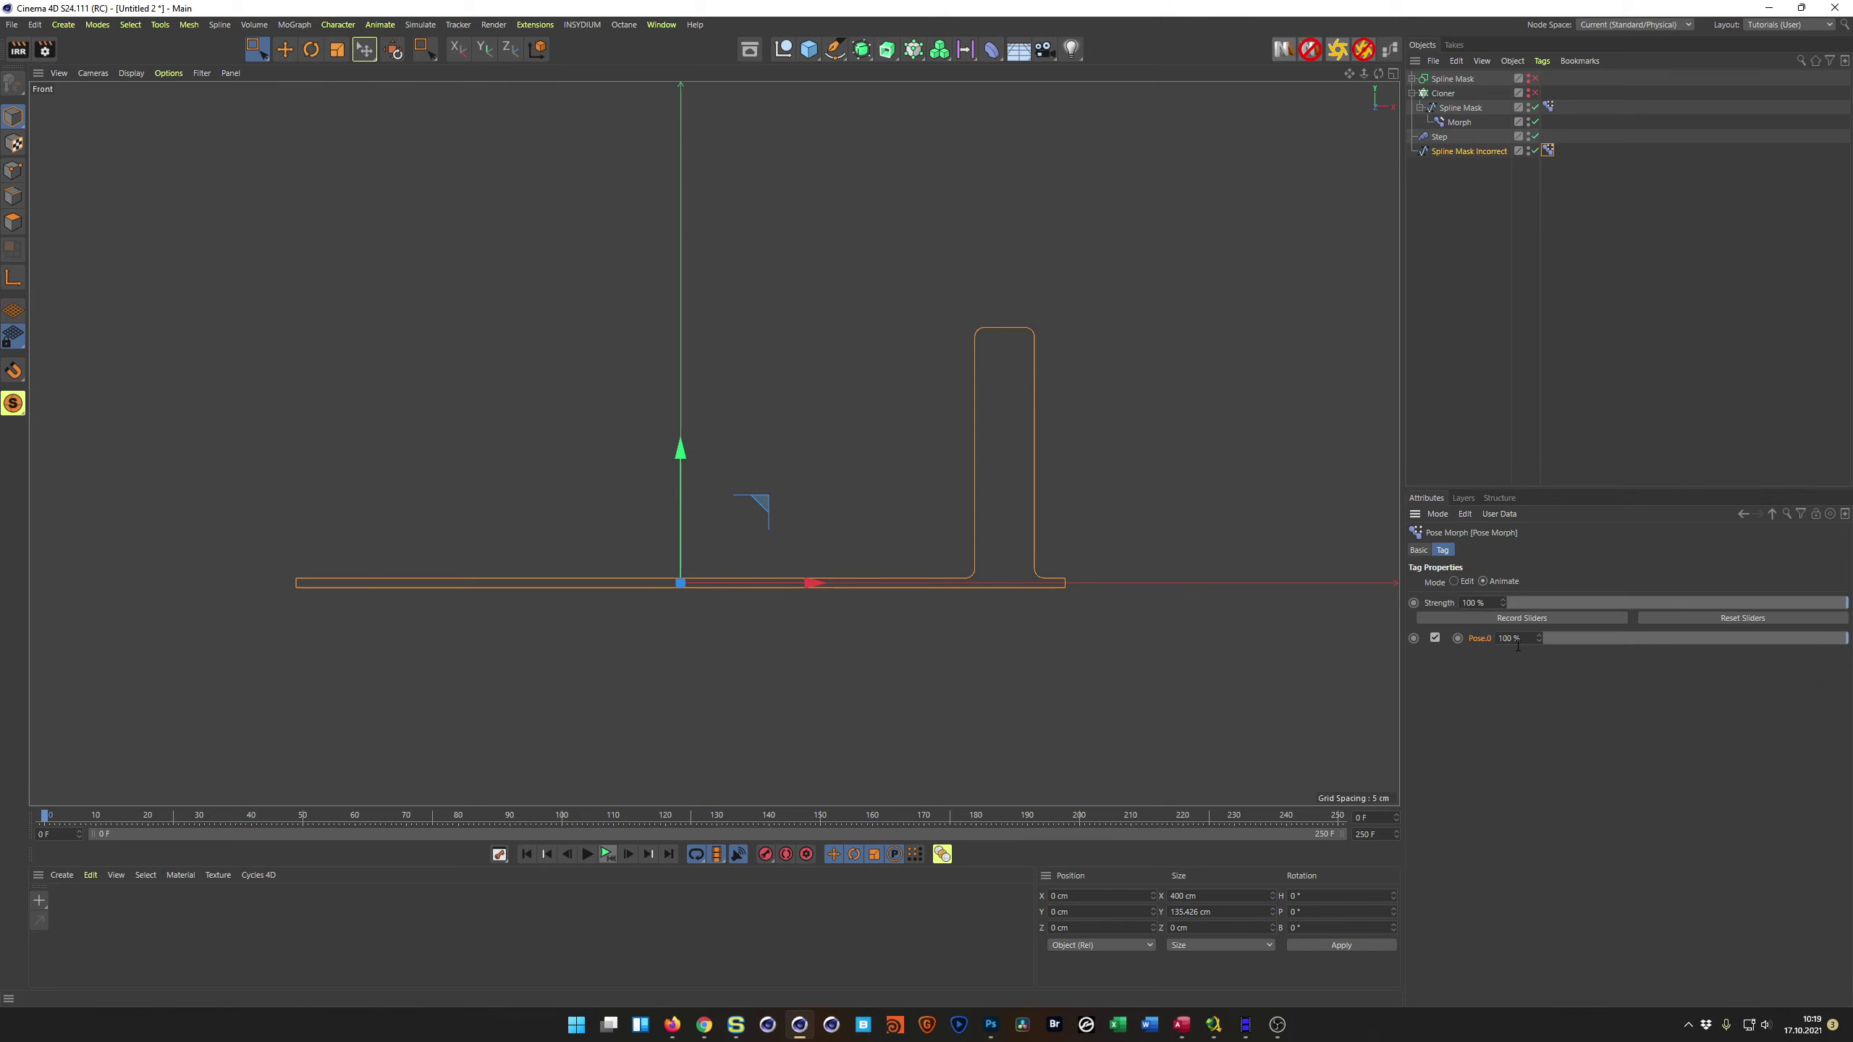
mouse_move(1831, 639)
left_mouse_down()
mouse_move(1523, 652)
mouse_move(1848, 658)
left_mouse_up()
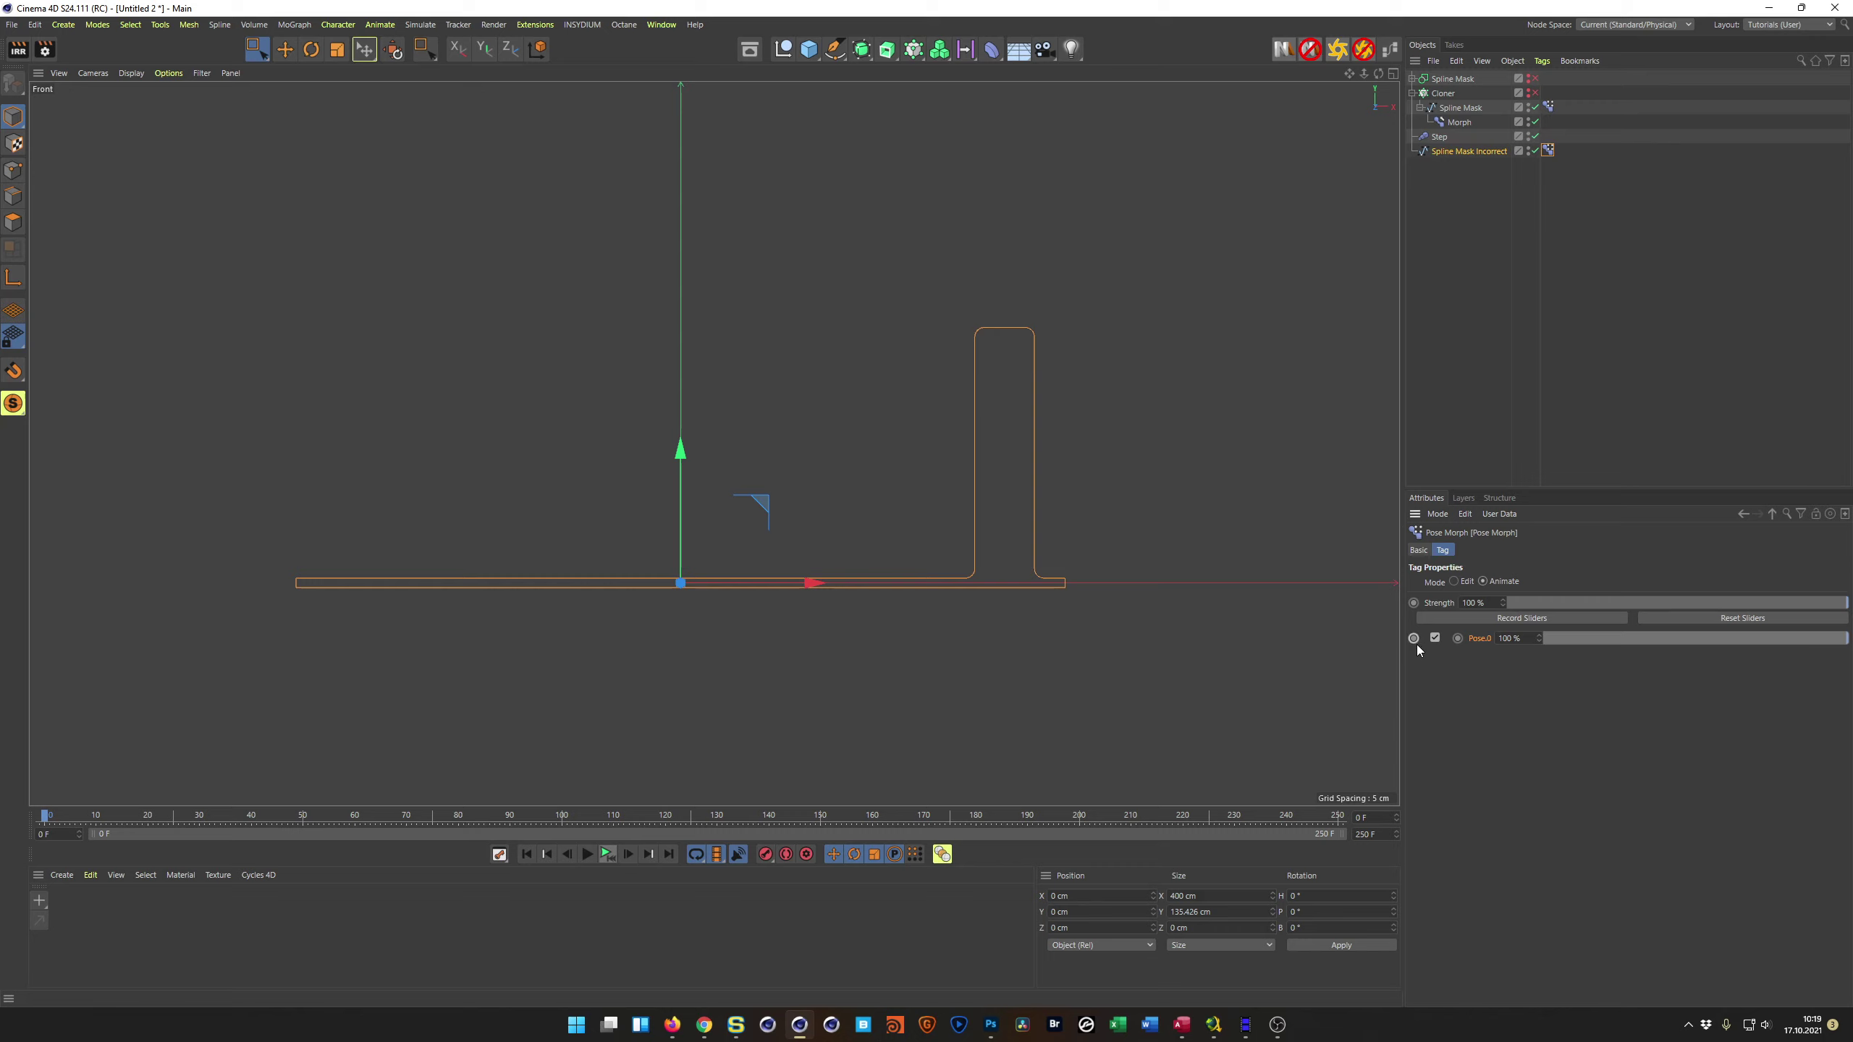
Step: Key Pose.0 at 0% on frame 0 and at 100% on frame 100
left_click(1544, 638)
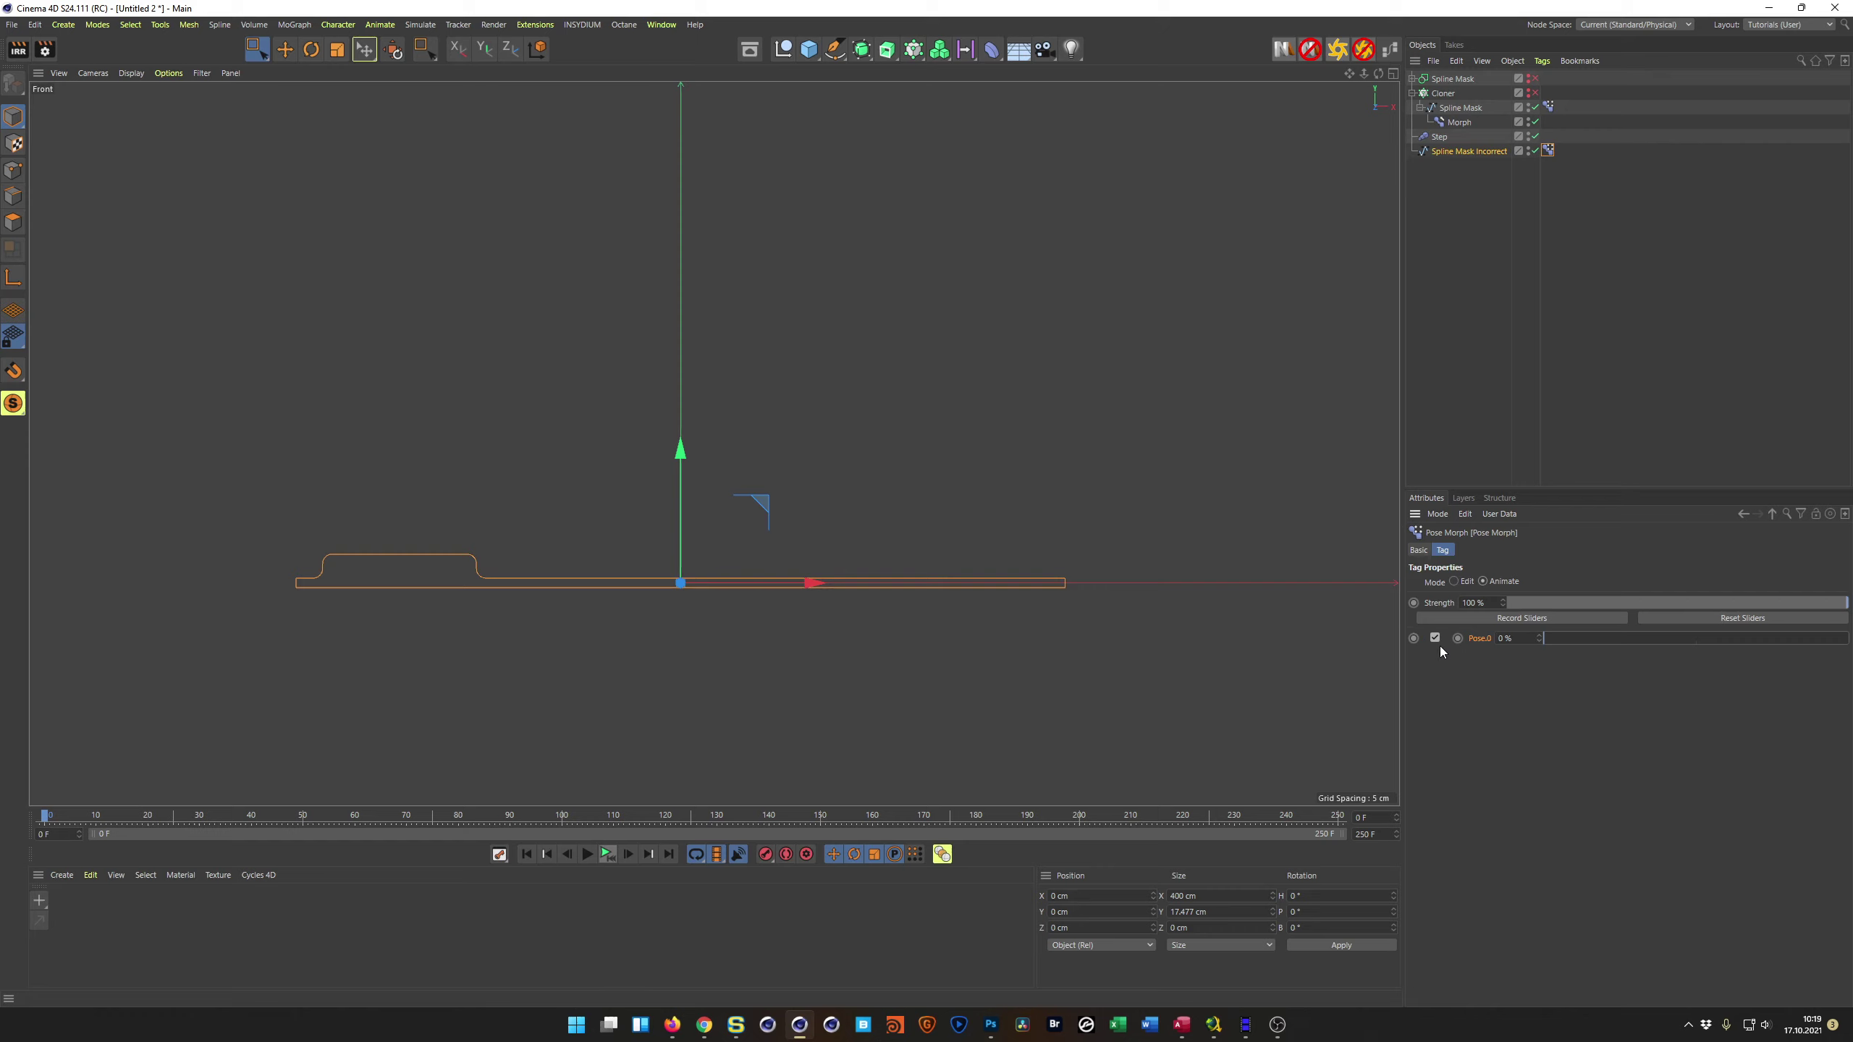
left_click(1459, 638)
double_click(1361, 817)
type("100")
key("Return")
type("100")
key("Return")
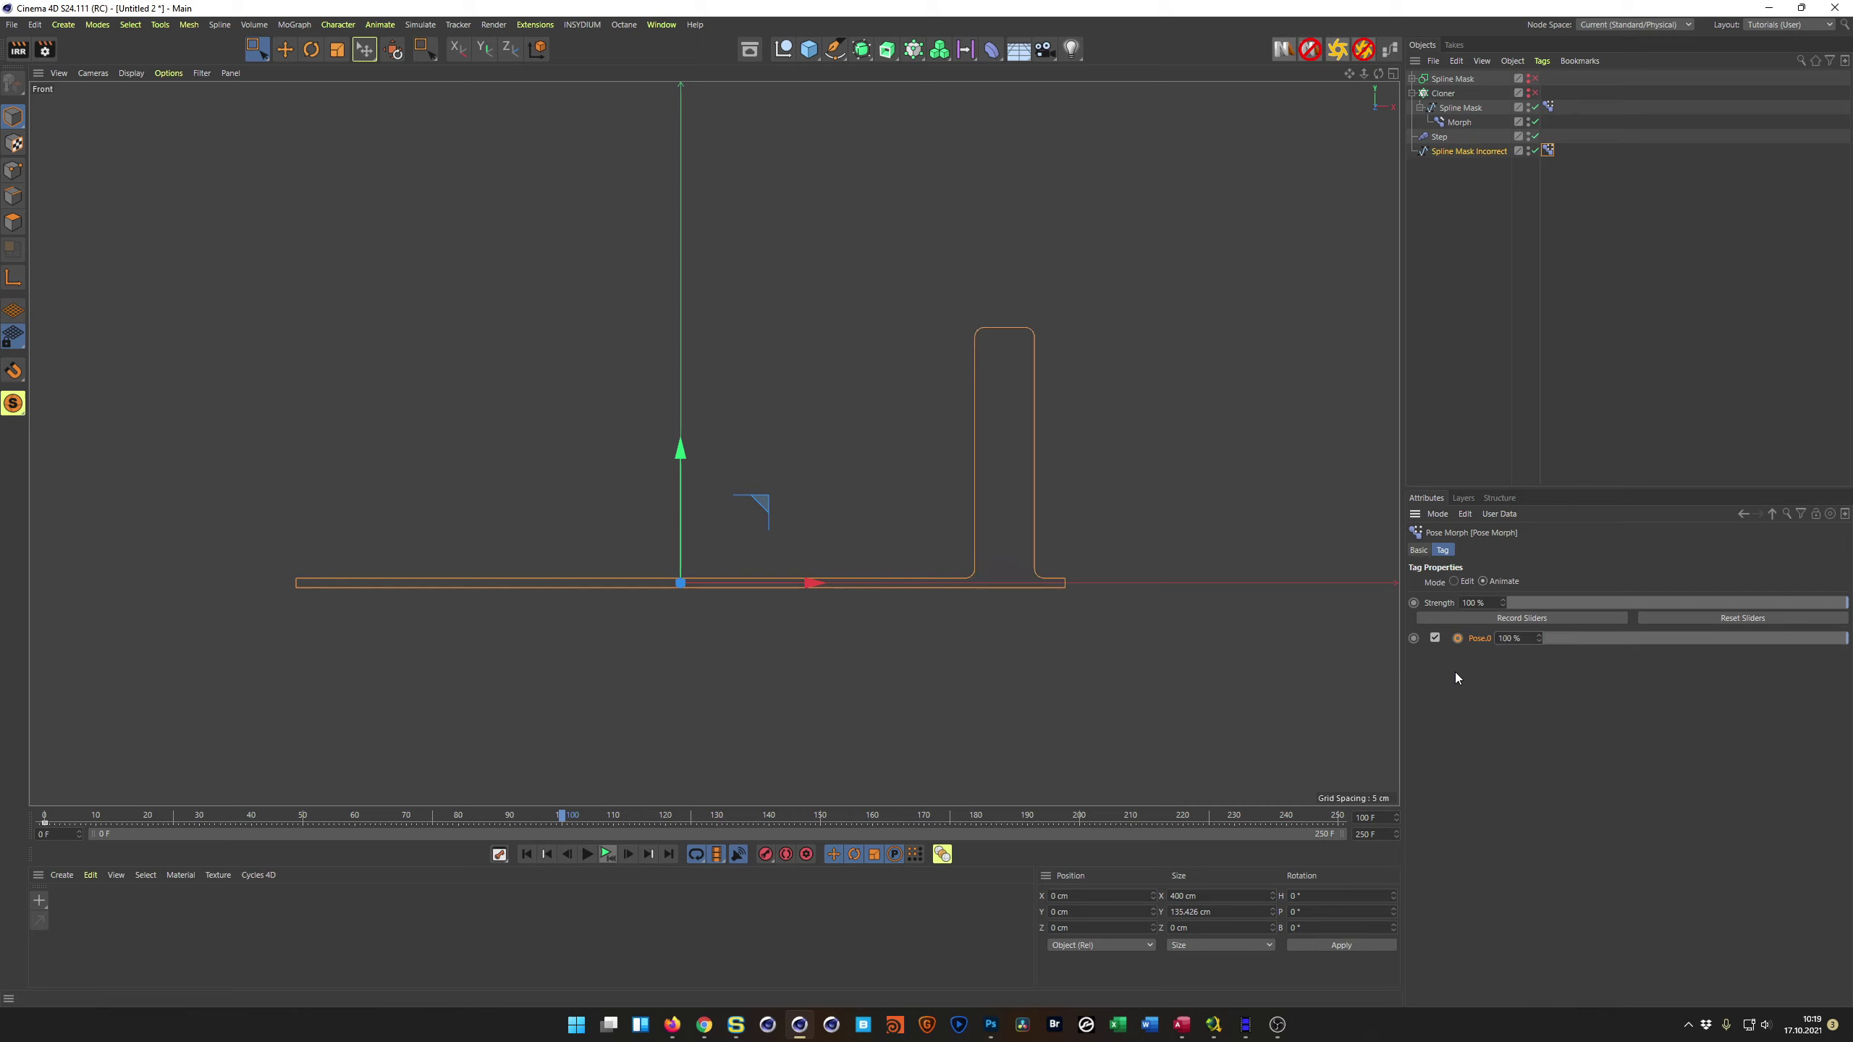
Step: Move Spline Mask out of the Cloner and put Spline Mask Incorrect in its place
left_click(1448, 110)
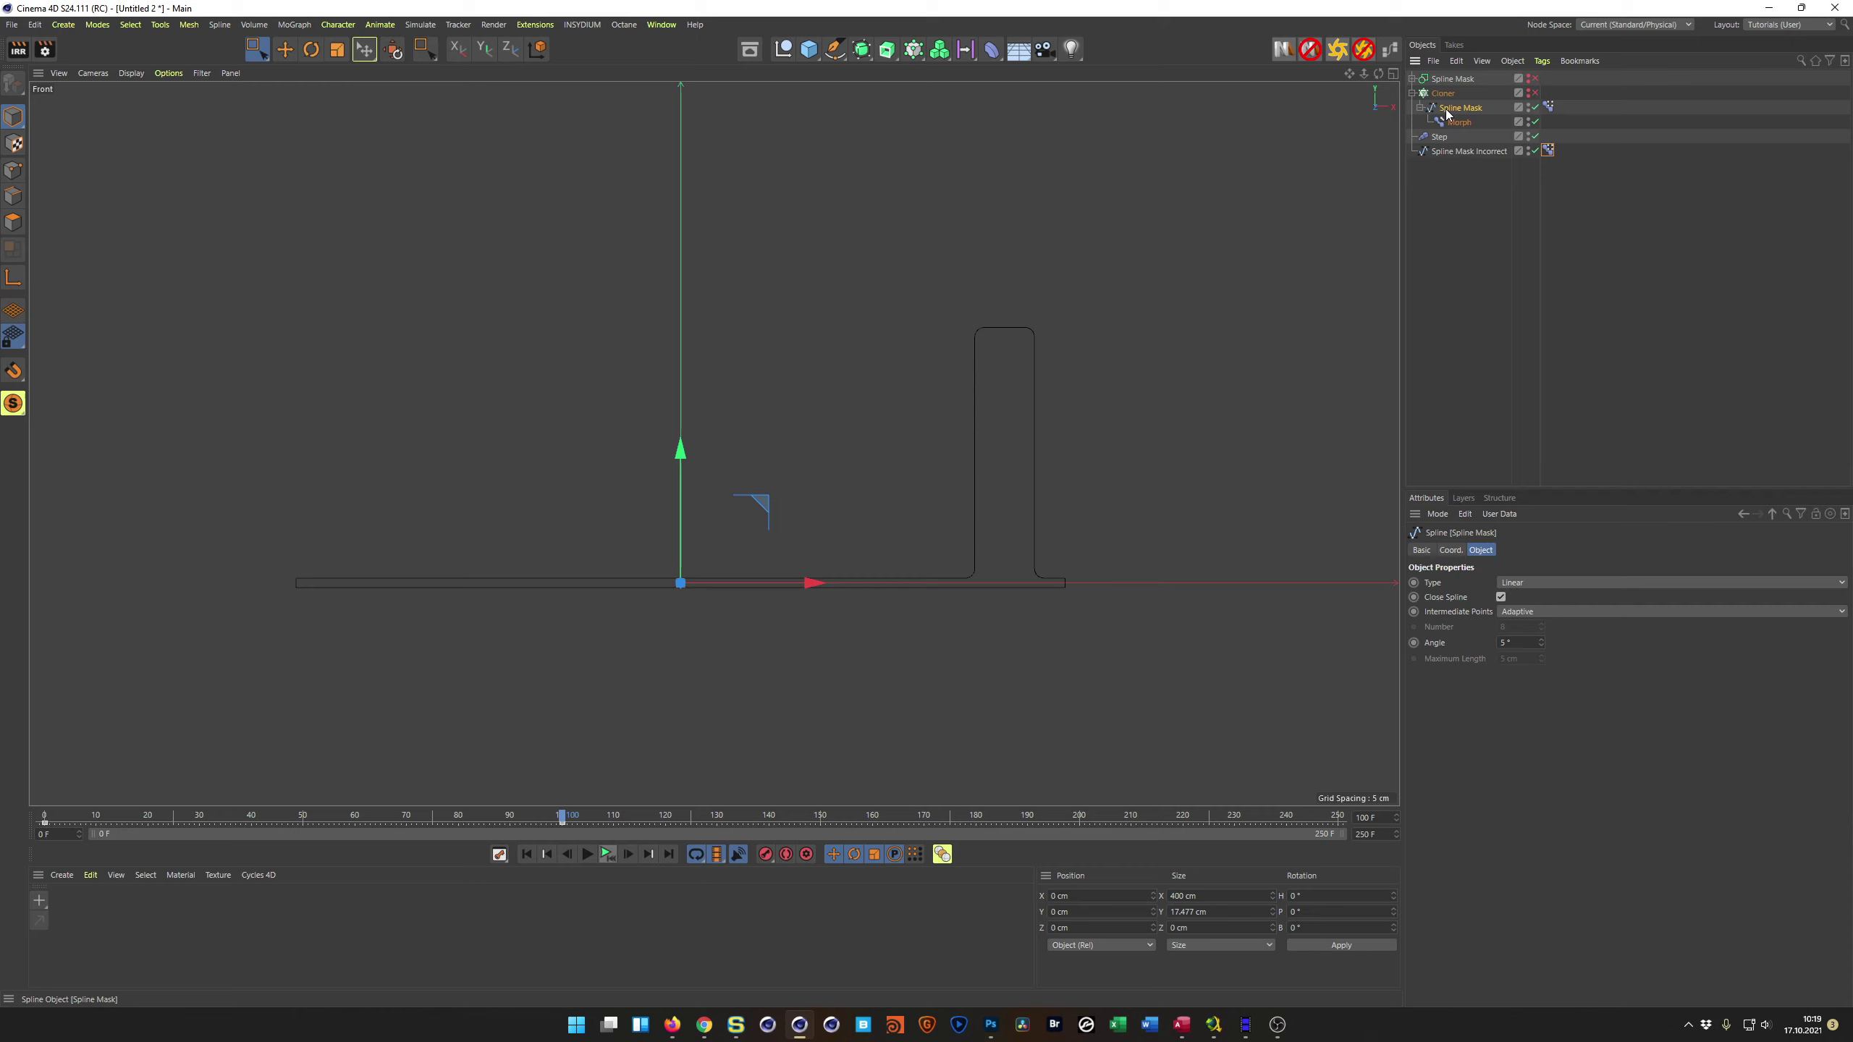
left_click_drag(1448, 113, 1452, 86)
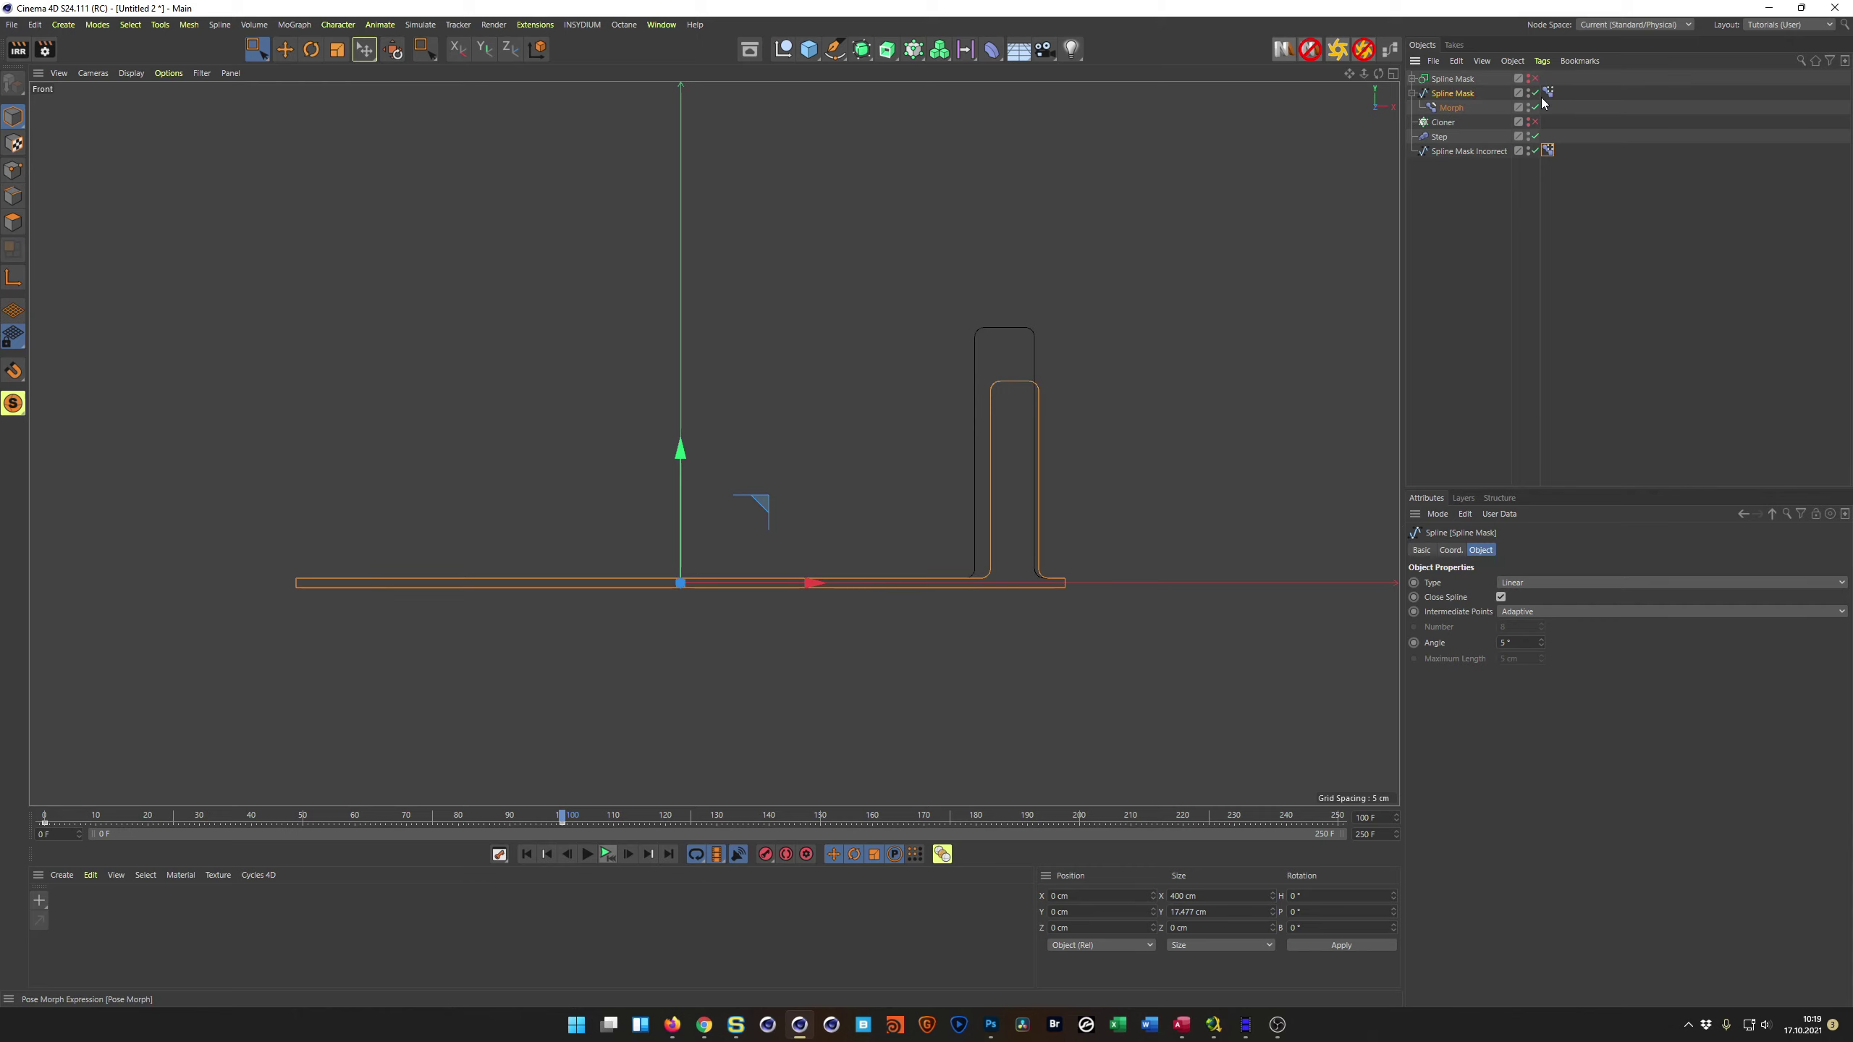
left_click_drag(1459, 144, 1447, 122)
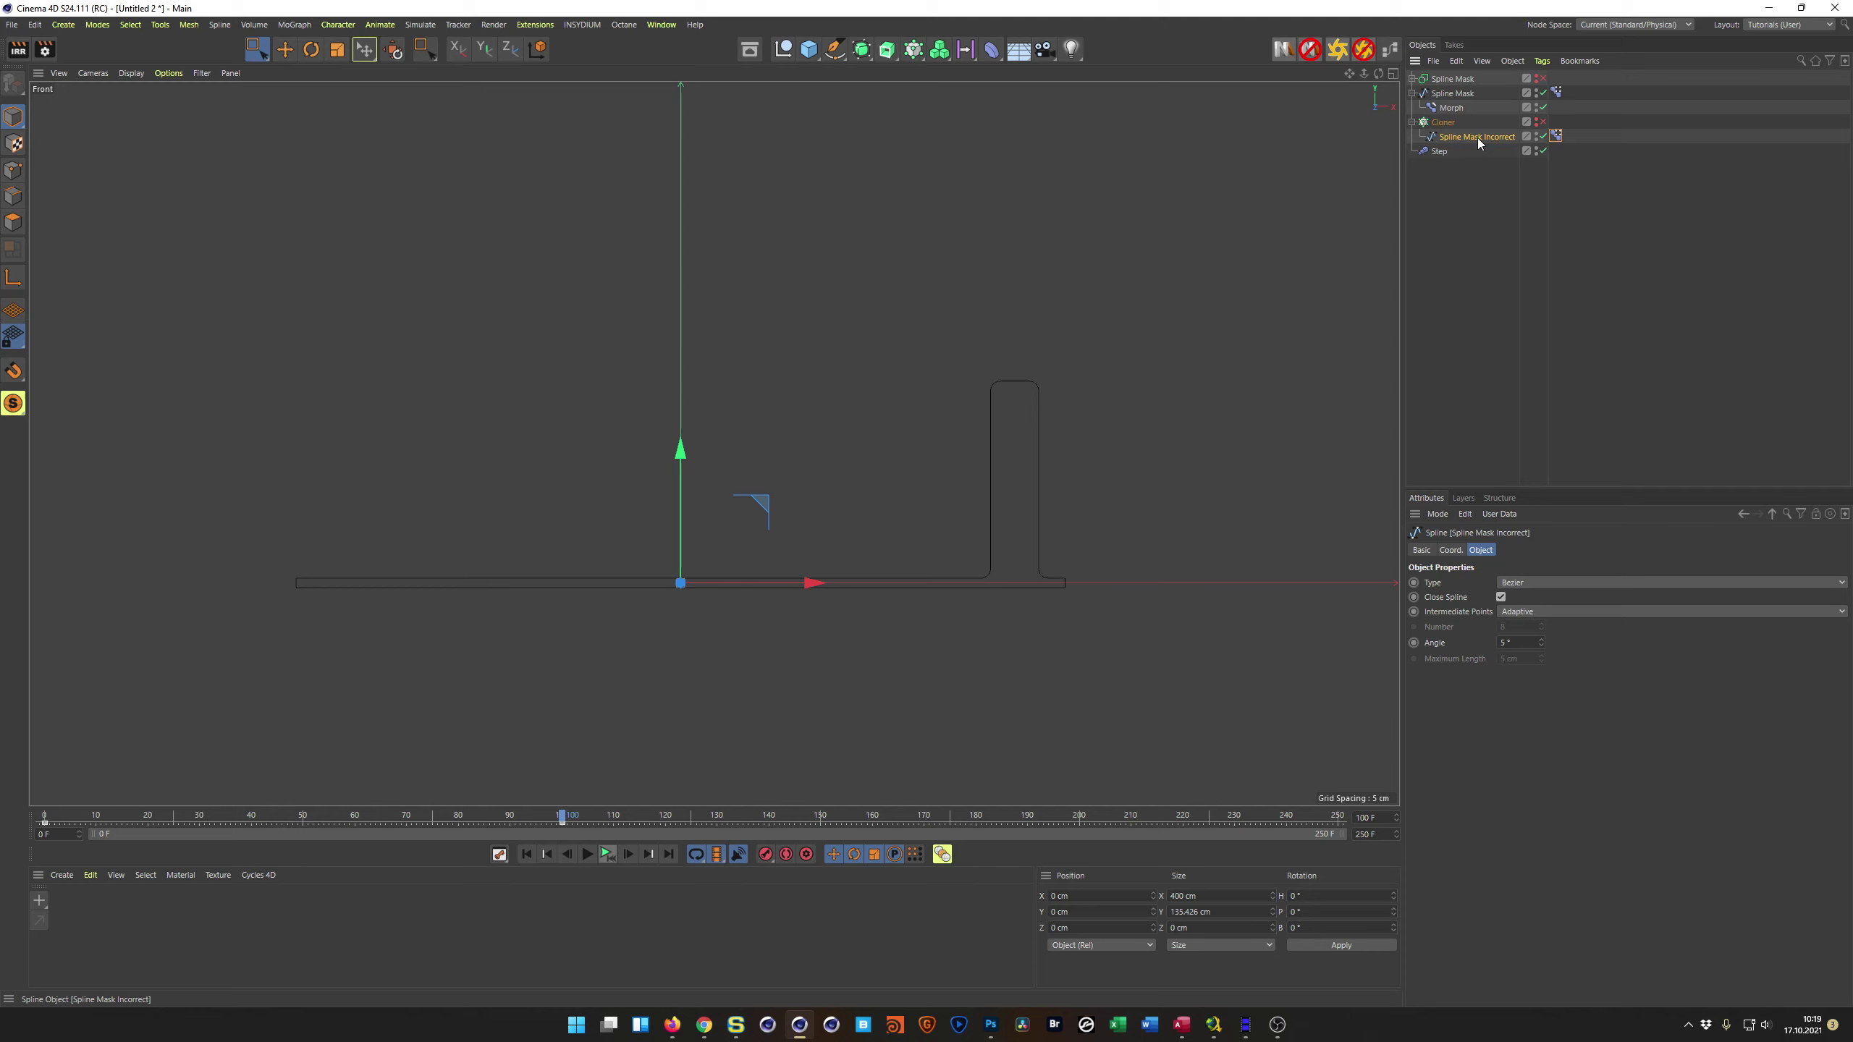
Step: Add a Morph deformer under Spline Mask Incorrect and enable the Cloner
left_click(993, 51)
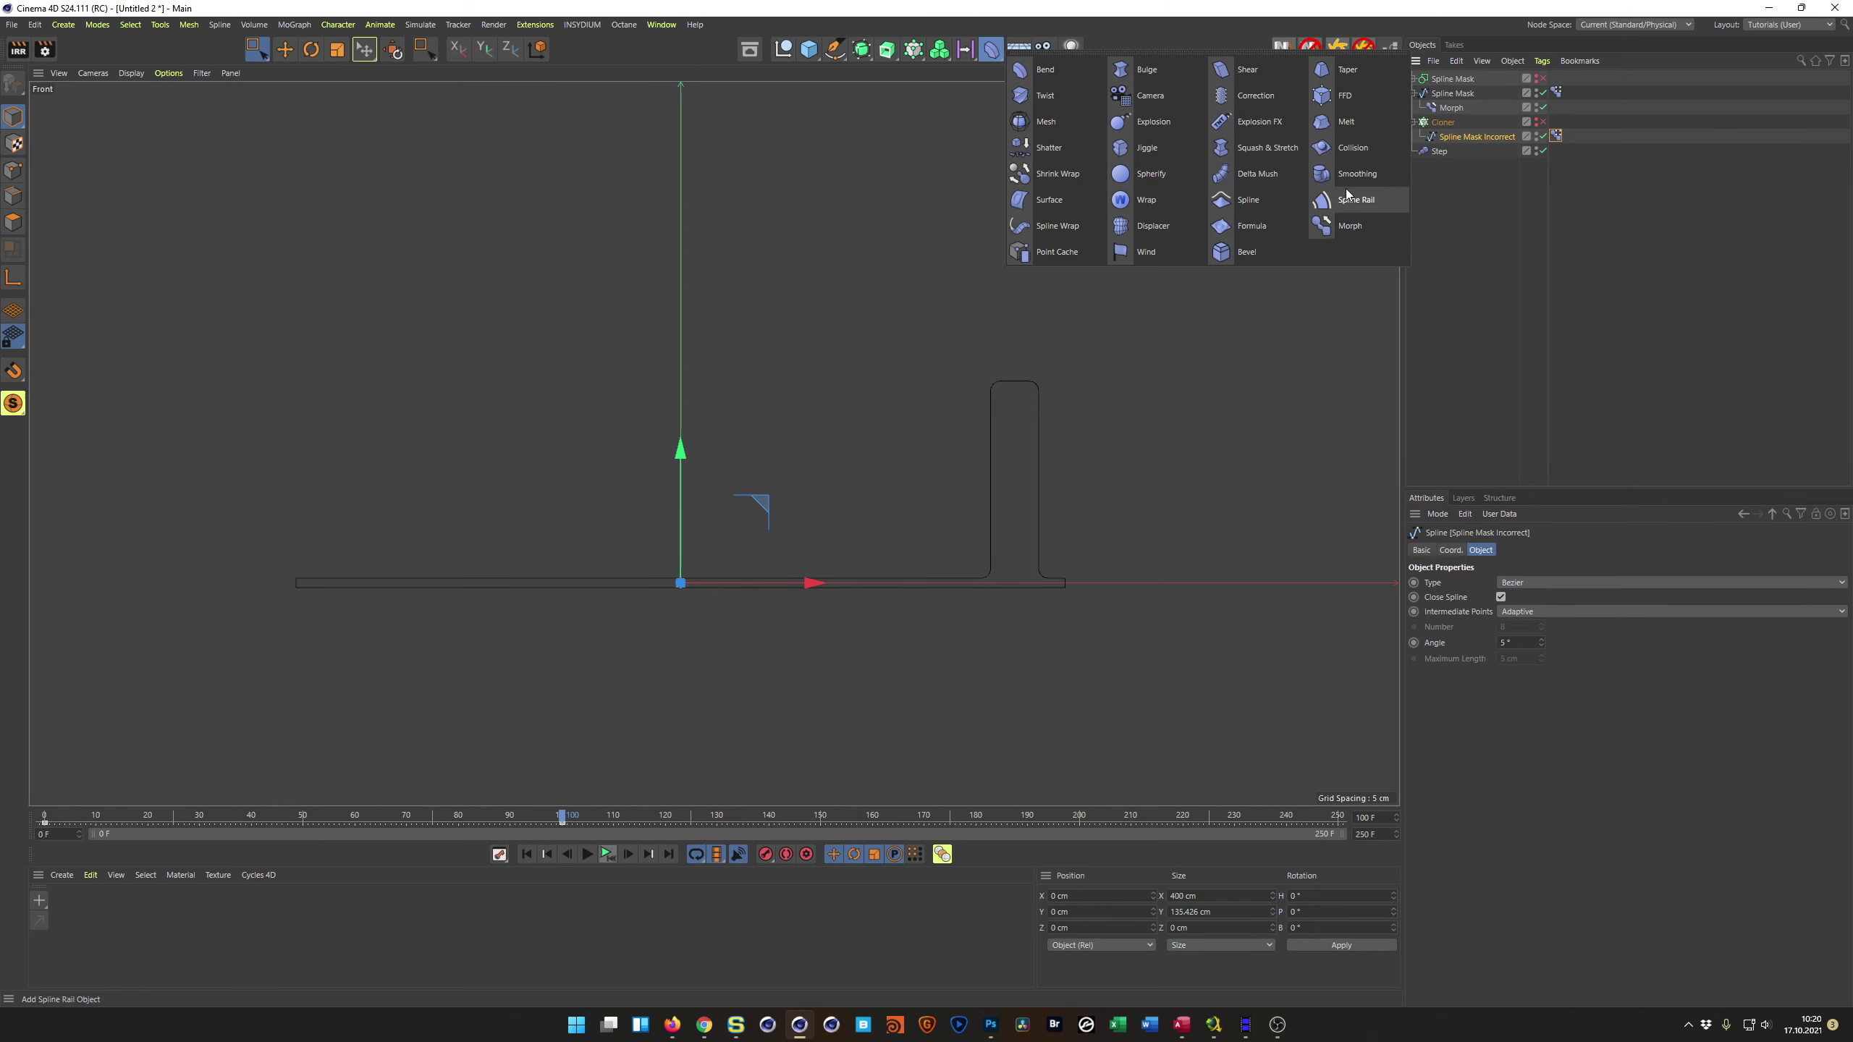
left_click(1349, 226)
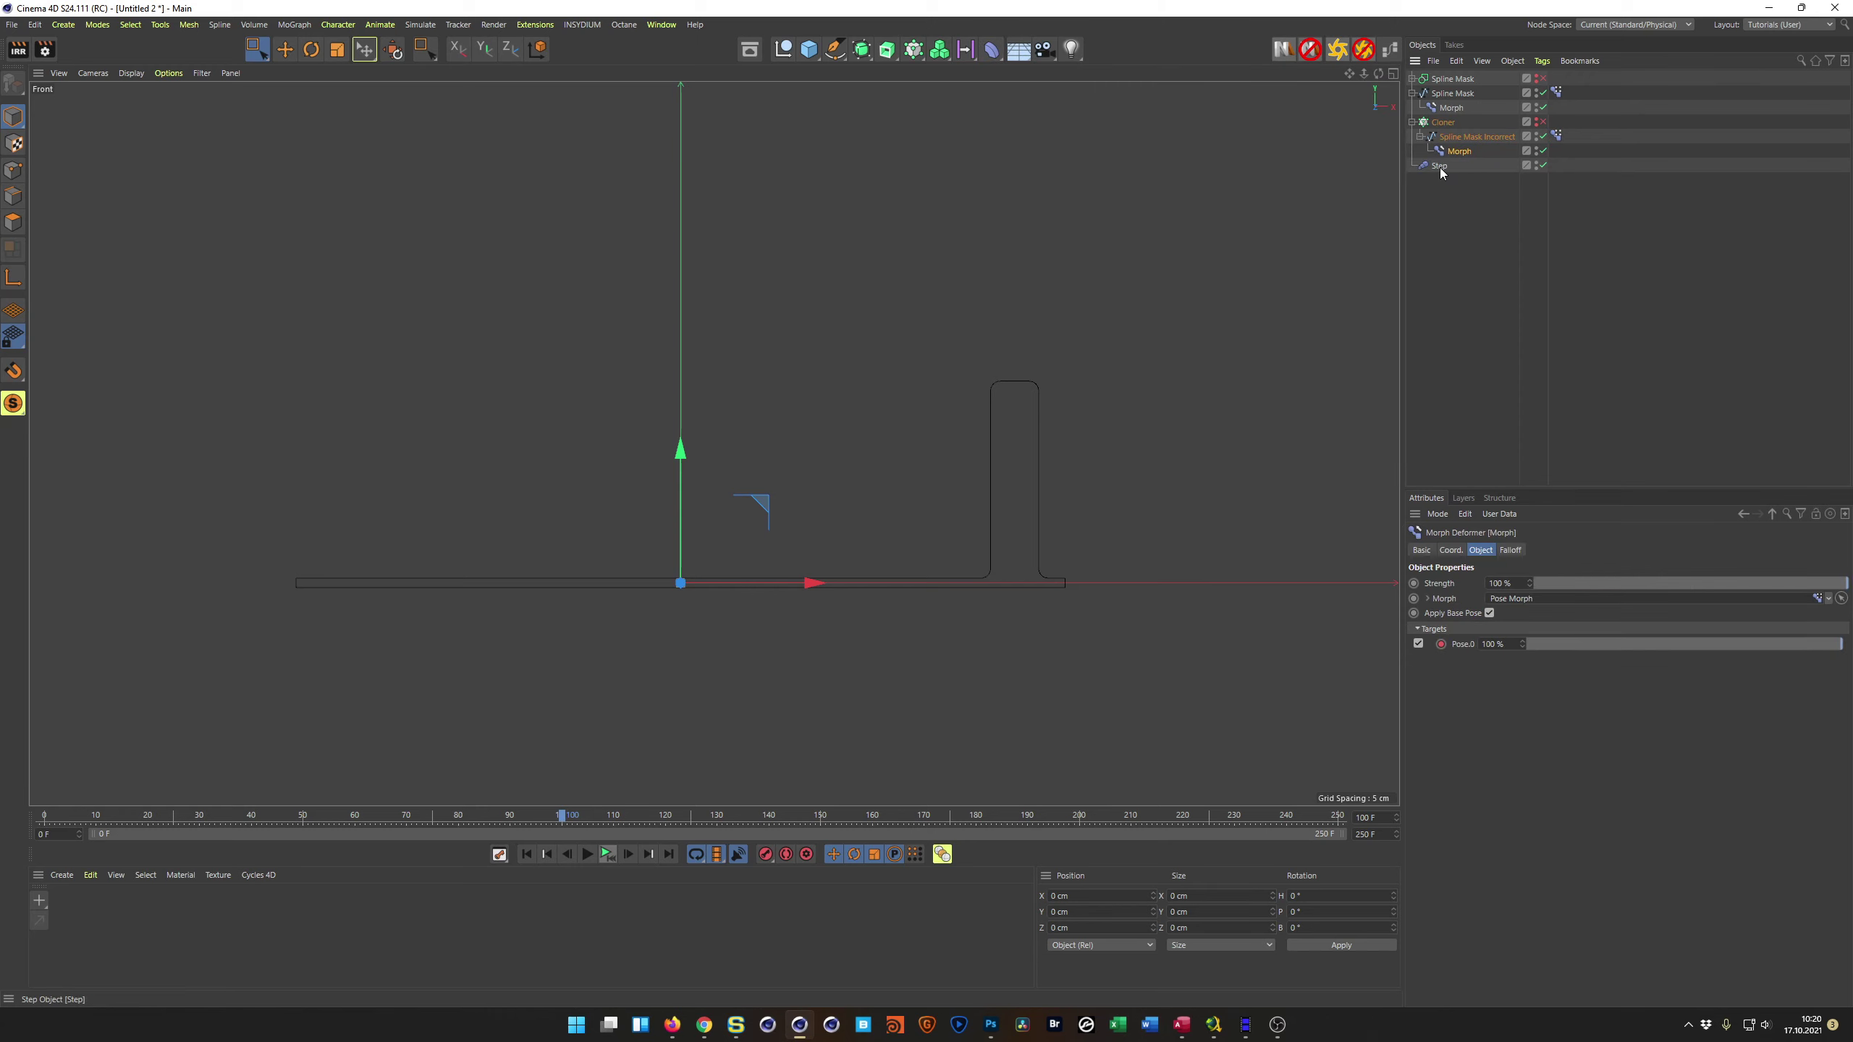
left_click(1543, 122)
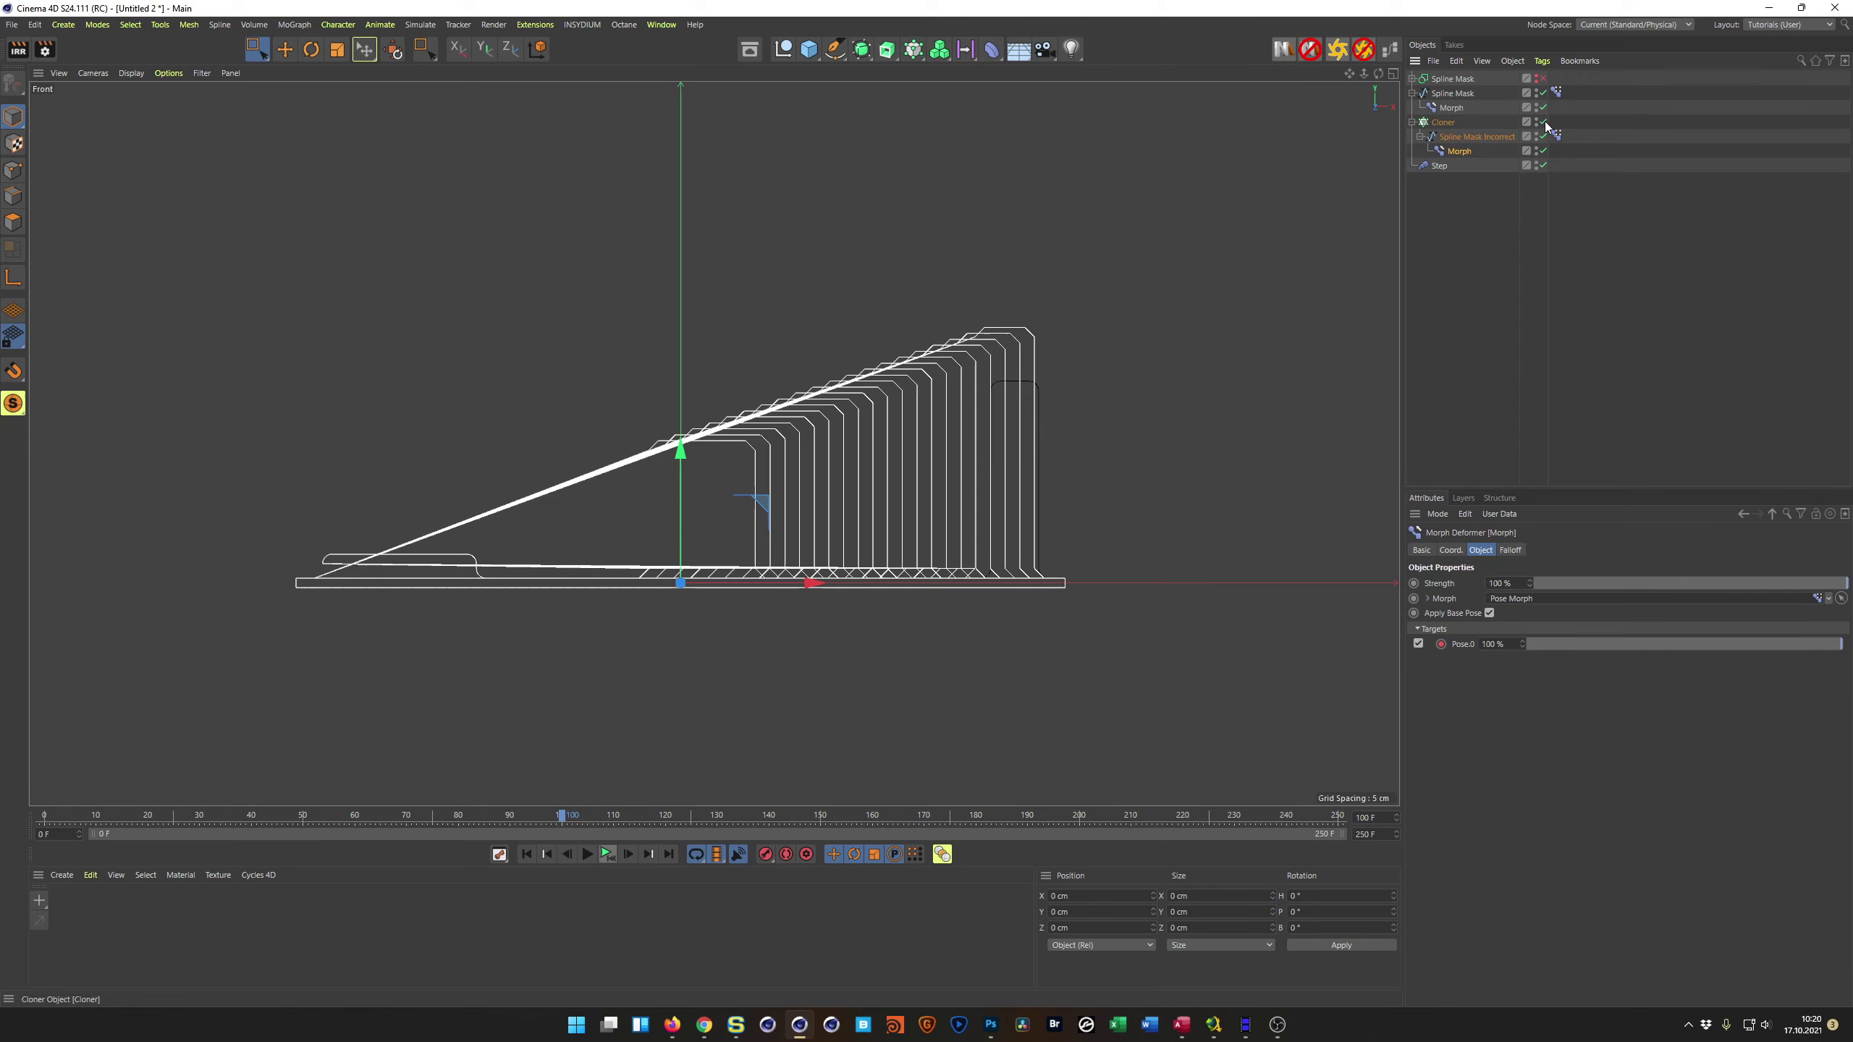
Step: Preview the morphing clones in the maximised Perspective view, then rewind to frame 0
middle_click(509, 371)
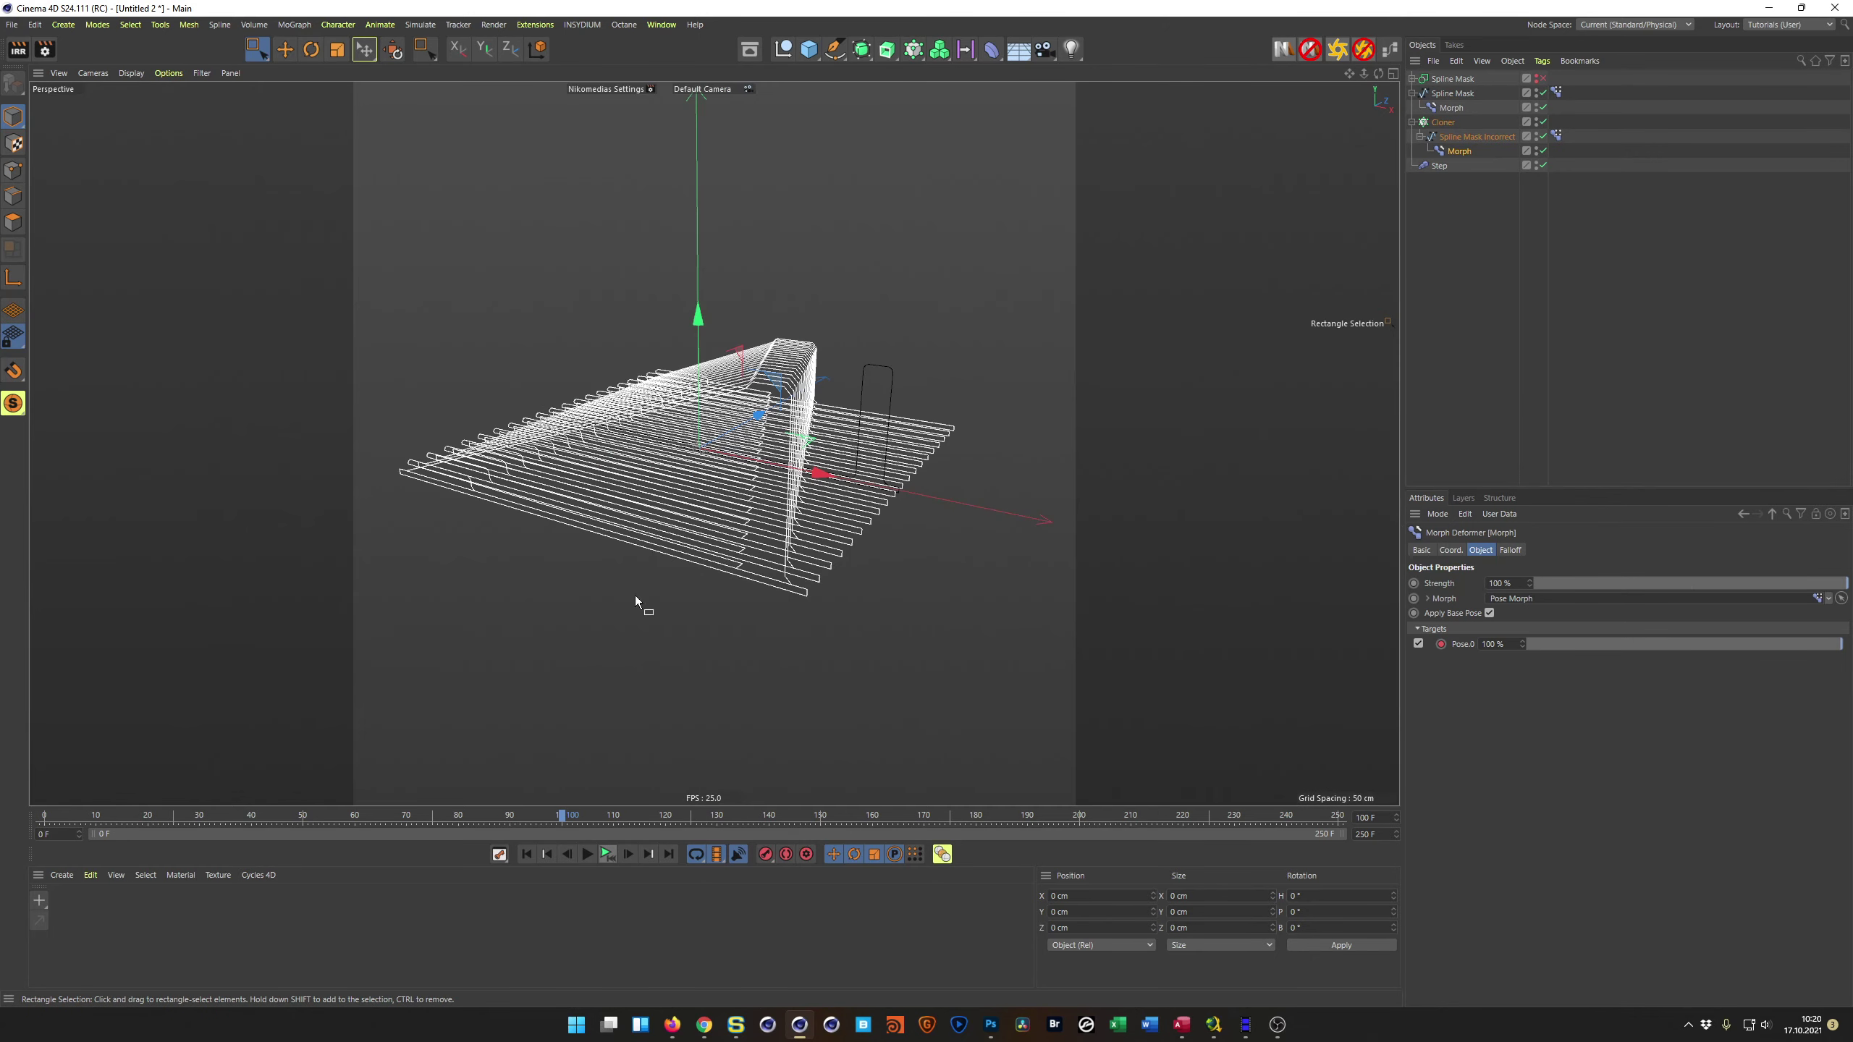
left_click(608, 854)
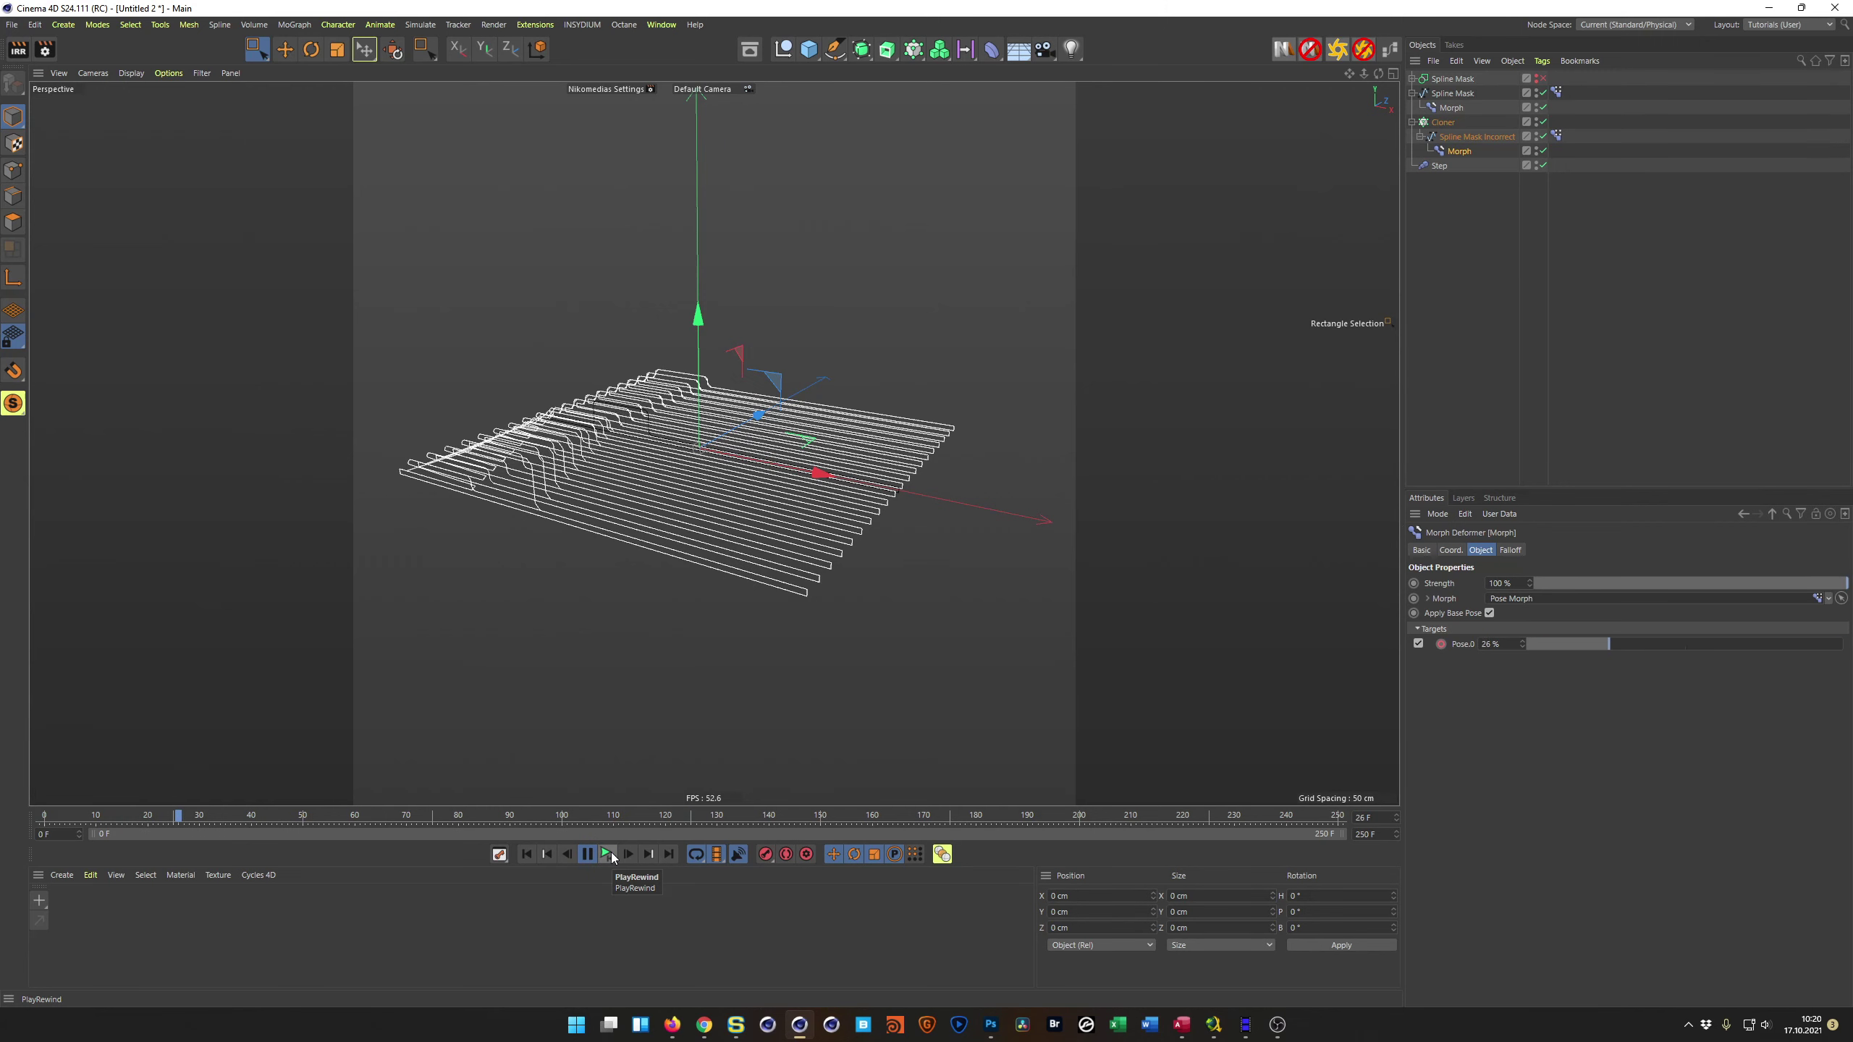
left_click(612, 857)
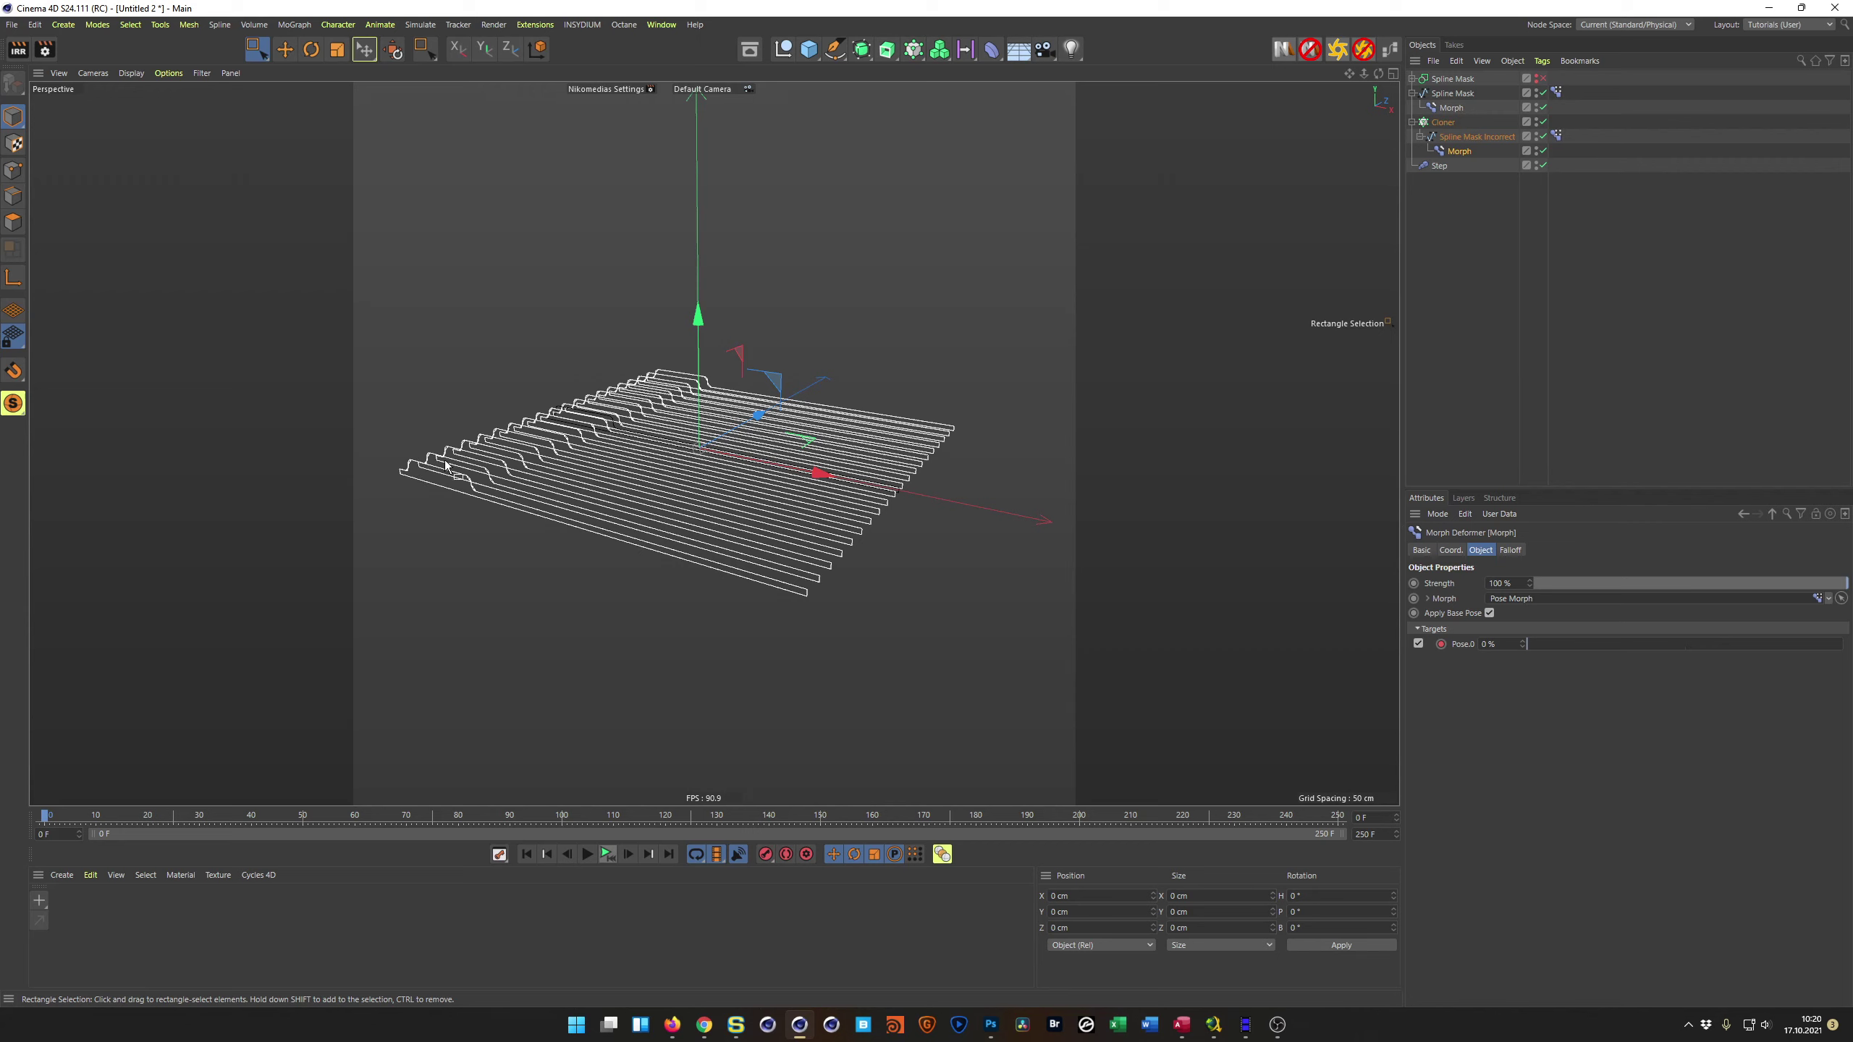
left_click(1458, 138)
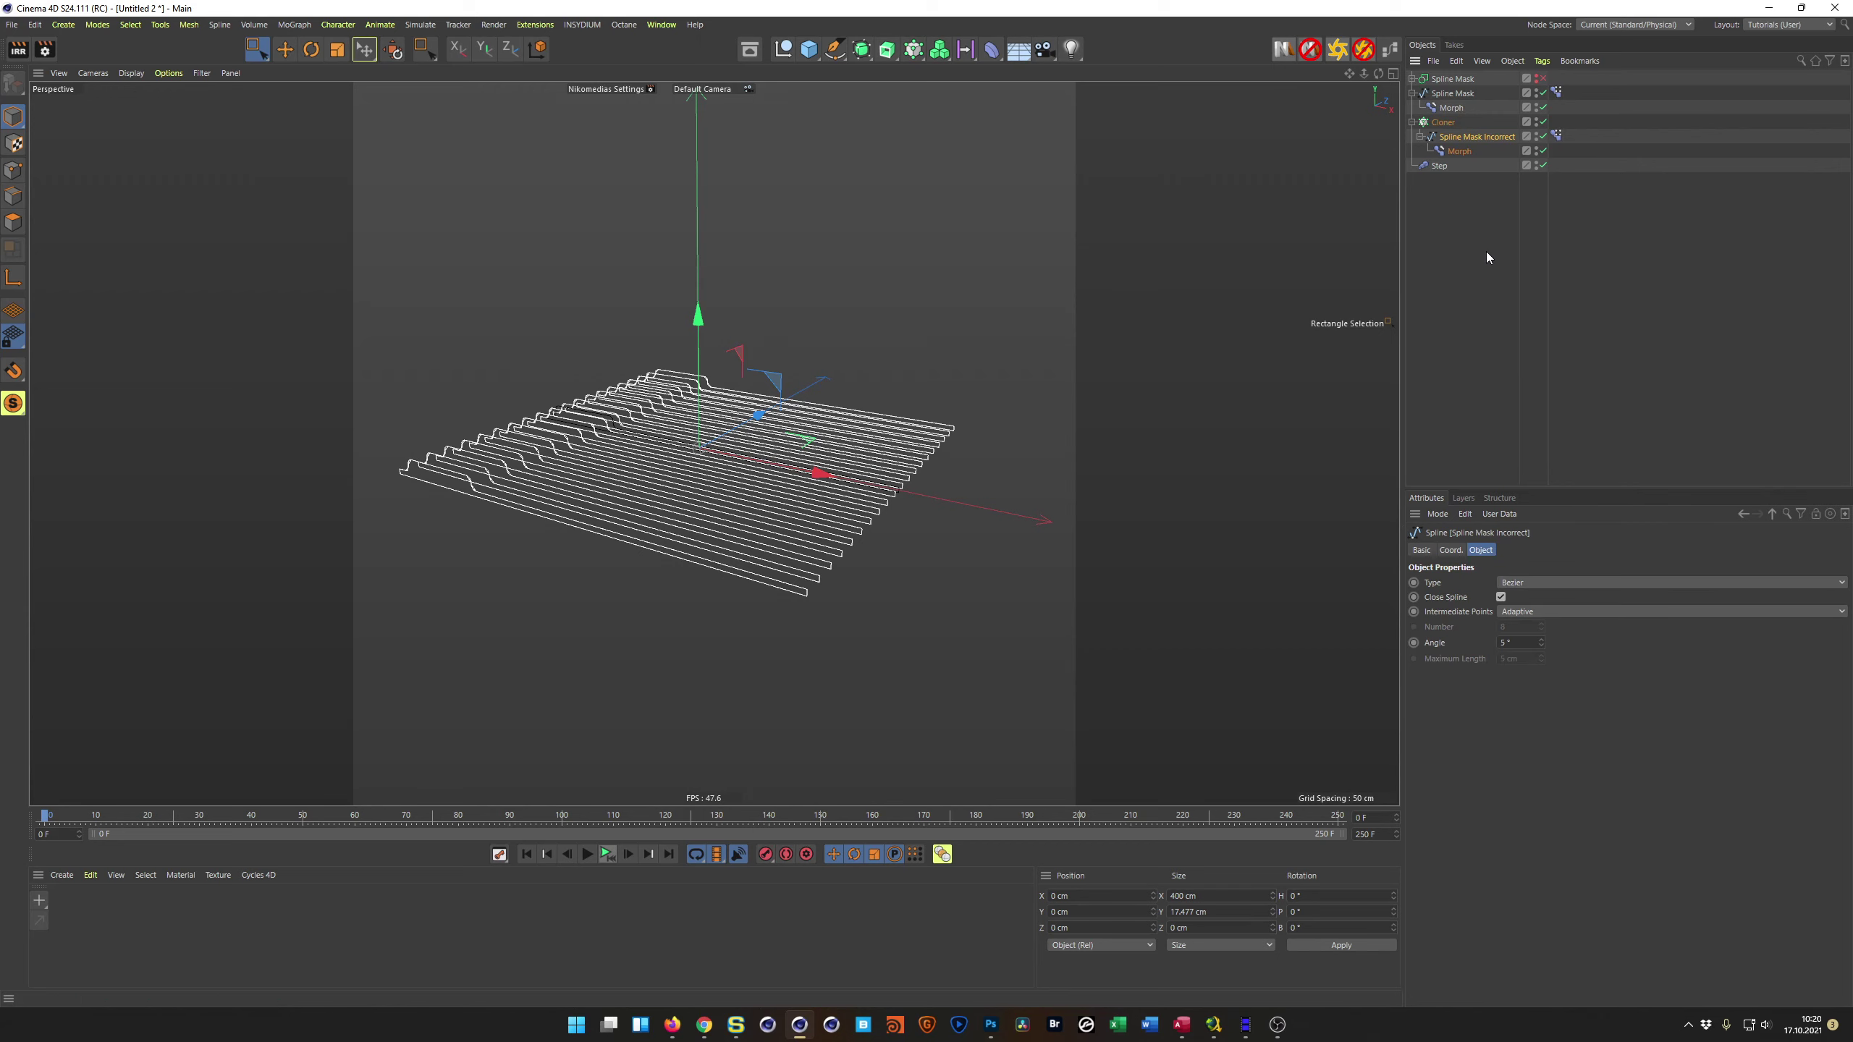
Step: Delete Spline Mask Incorrect, put Spline Mask back in the Cloner, and preview the wave
key("Delete")
left_click_drag(1454, 93, 1448, 126)
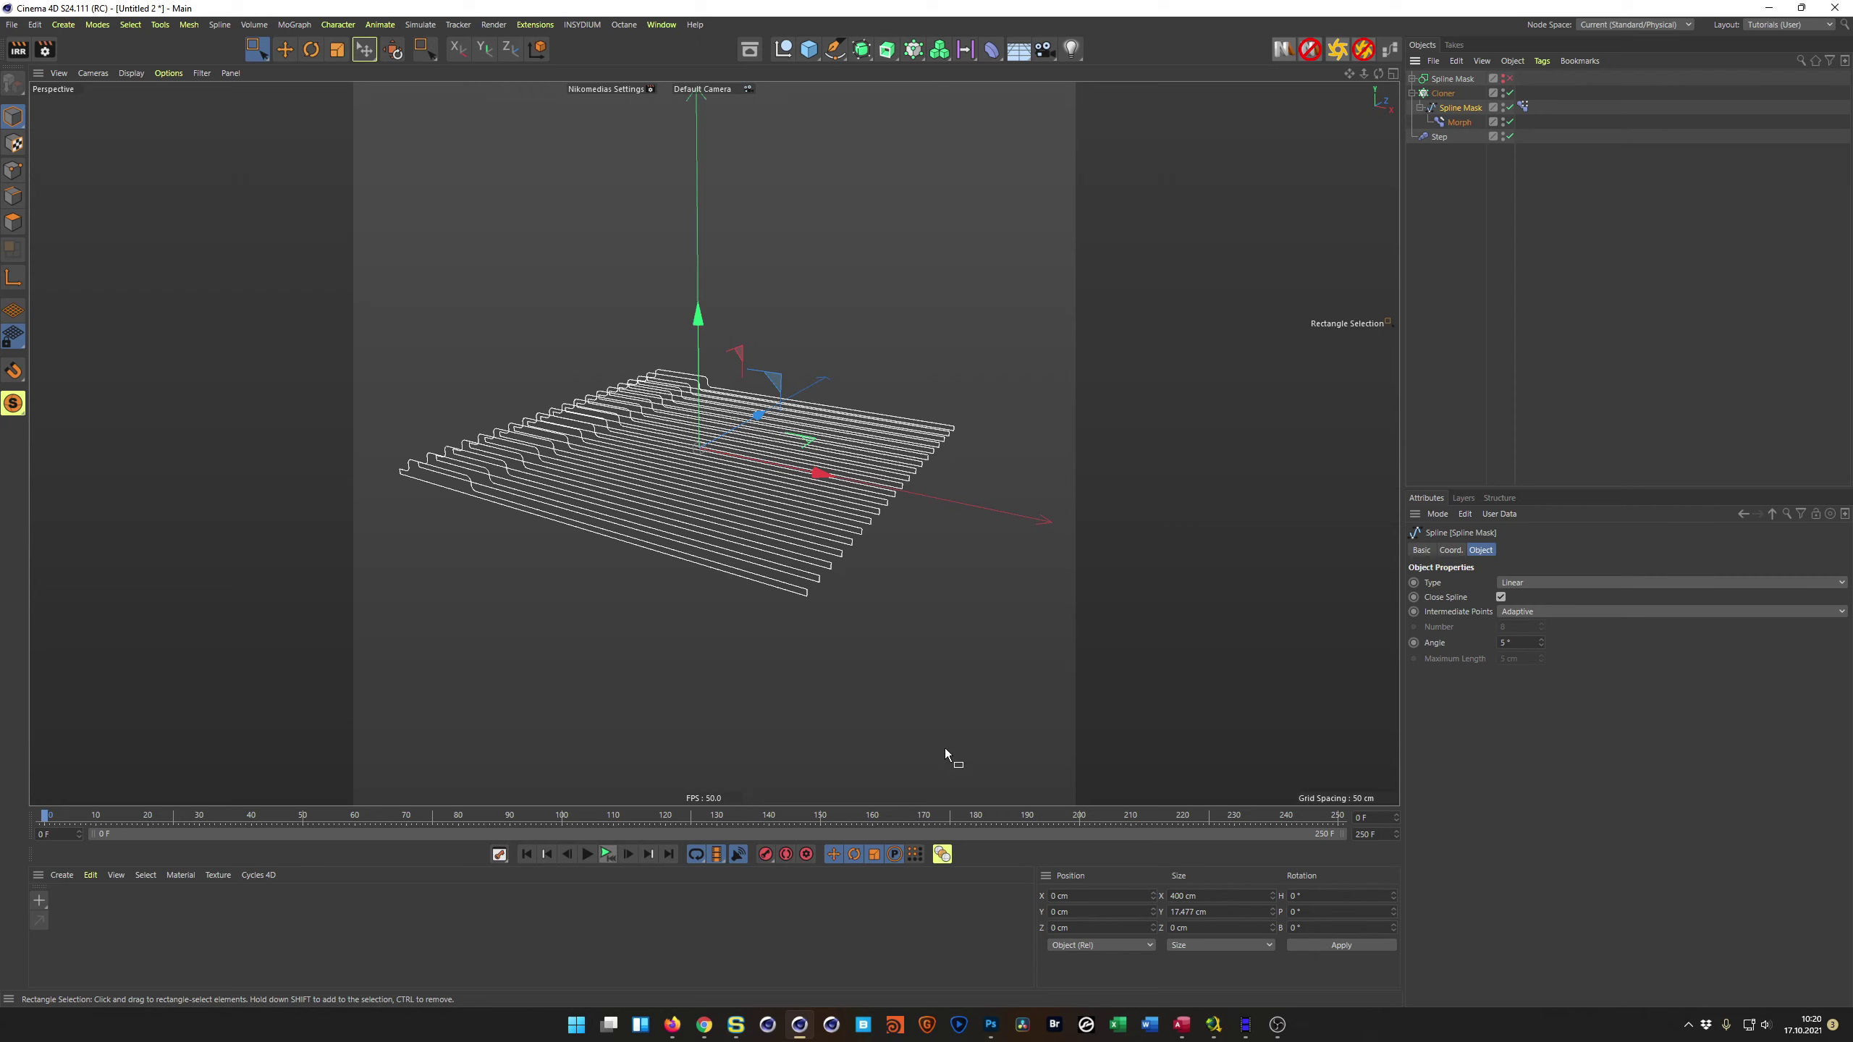
left_click(605, 854)
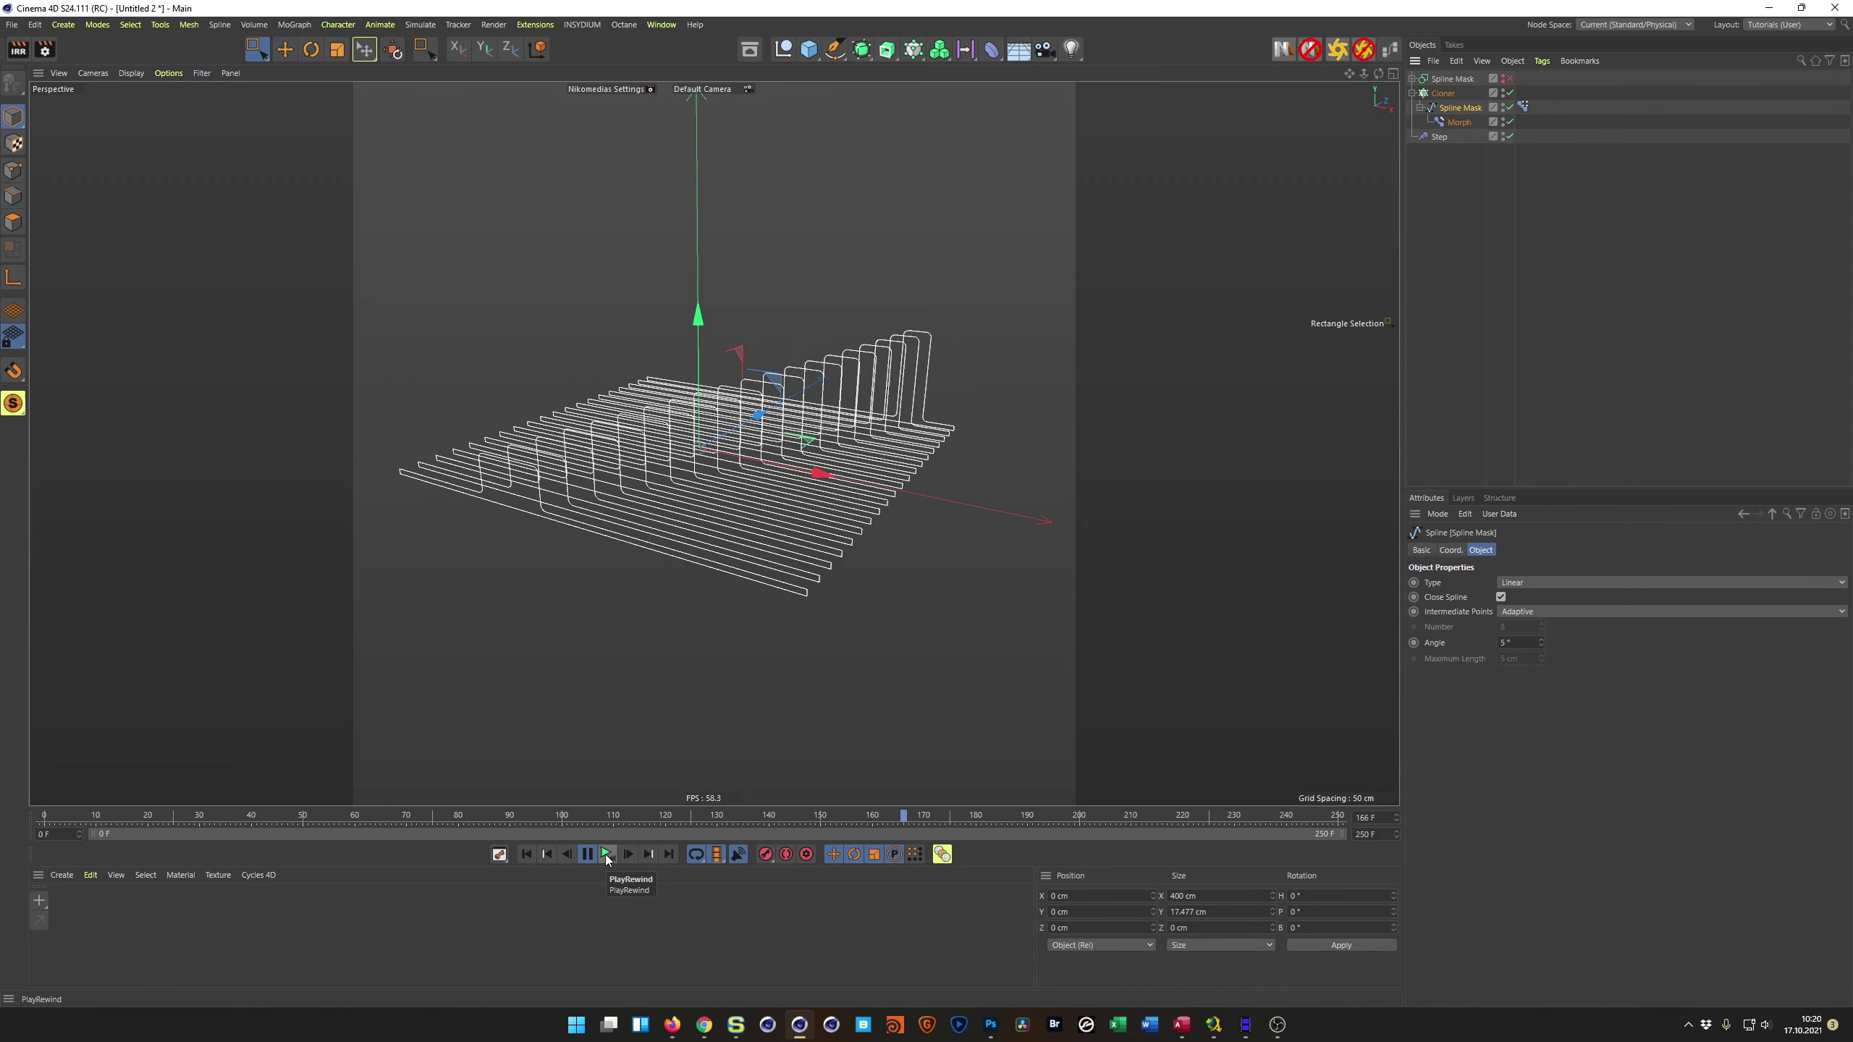
left_click(605, 857)
Step: Orbit around the cloned splines and select the Spline Mask inside the Cloner
mouse_move(641, 474)
left_mouse_down("alt")
mouse_move(703, 484)
mouse_move(713, 424)
mouse_move(694, 466)
mouse_move(769, 414)
mouse_move(722, 411)
left_mouse_up("alt")
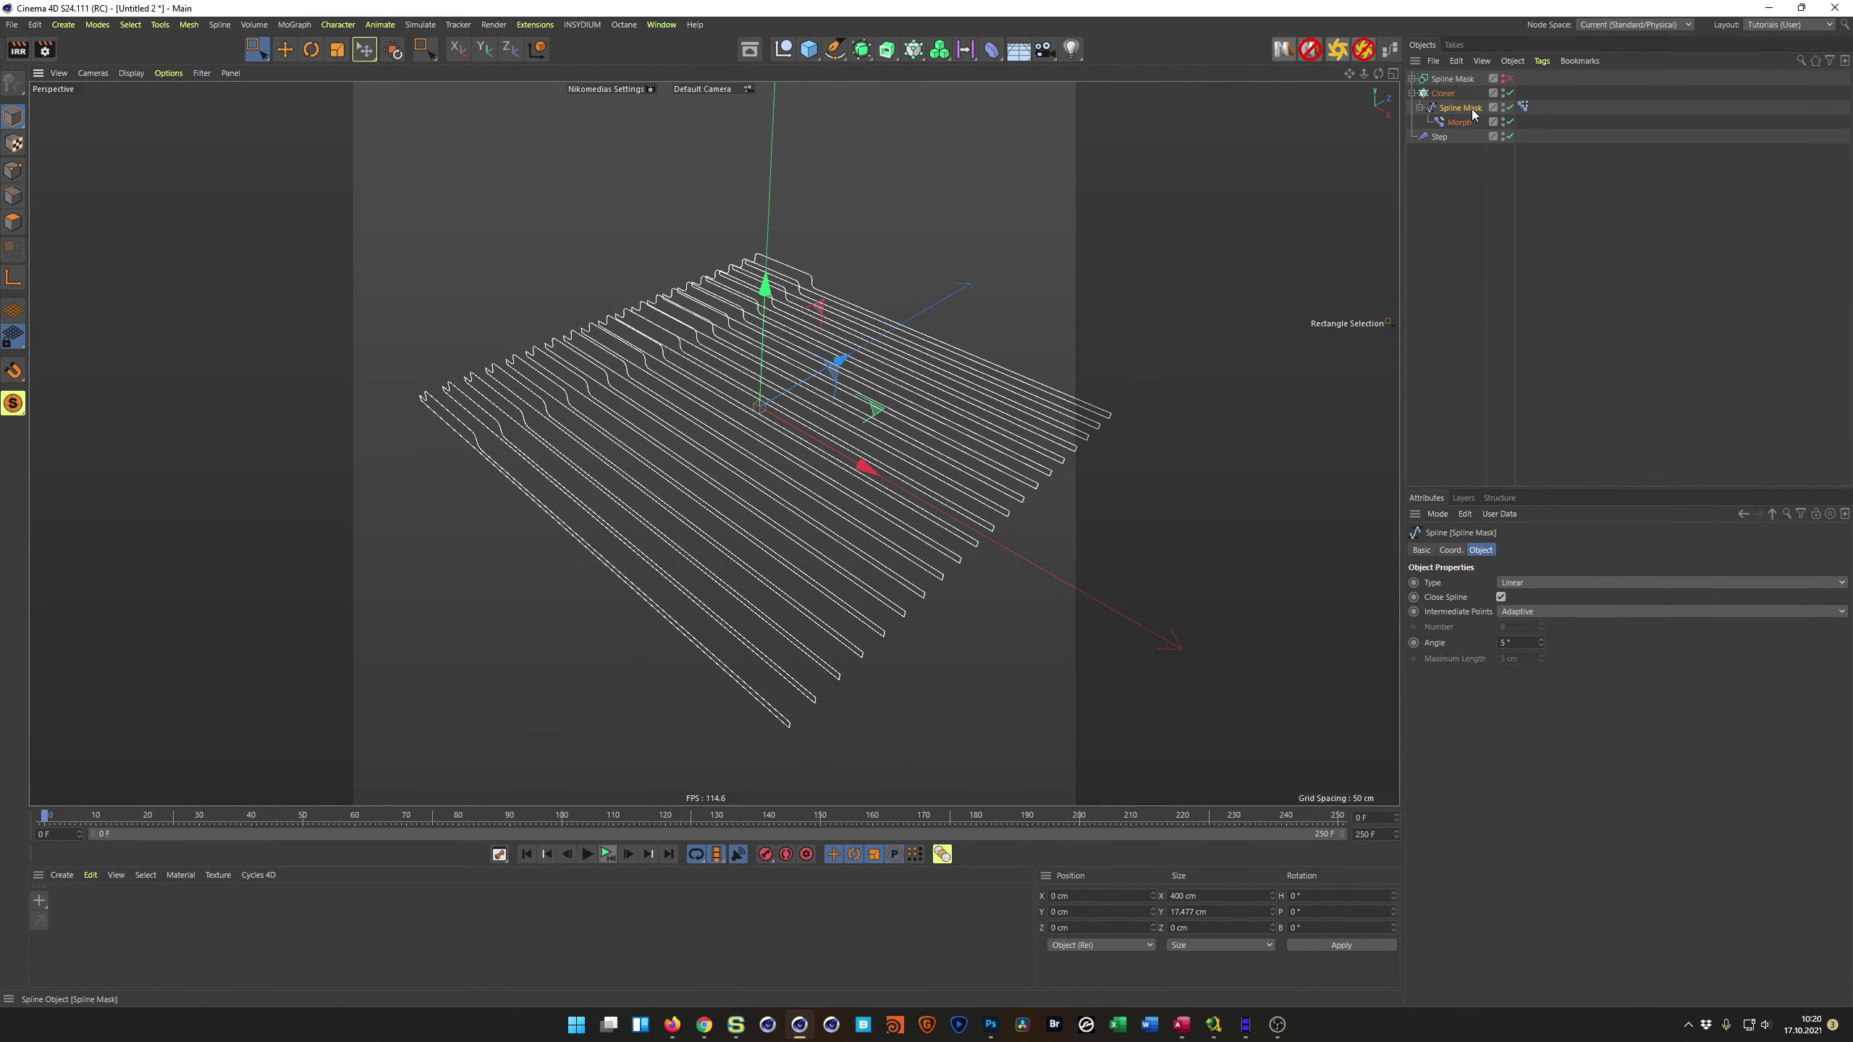
left_click(1448, 94)
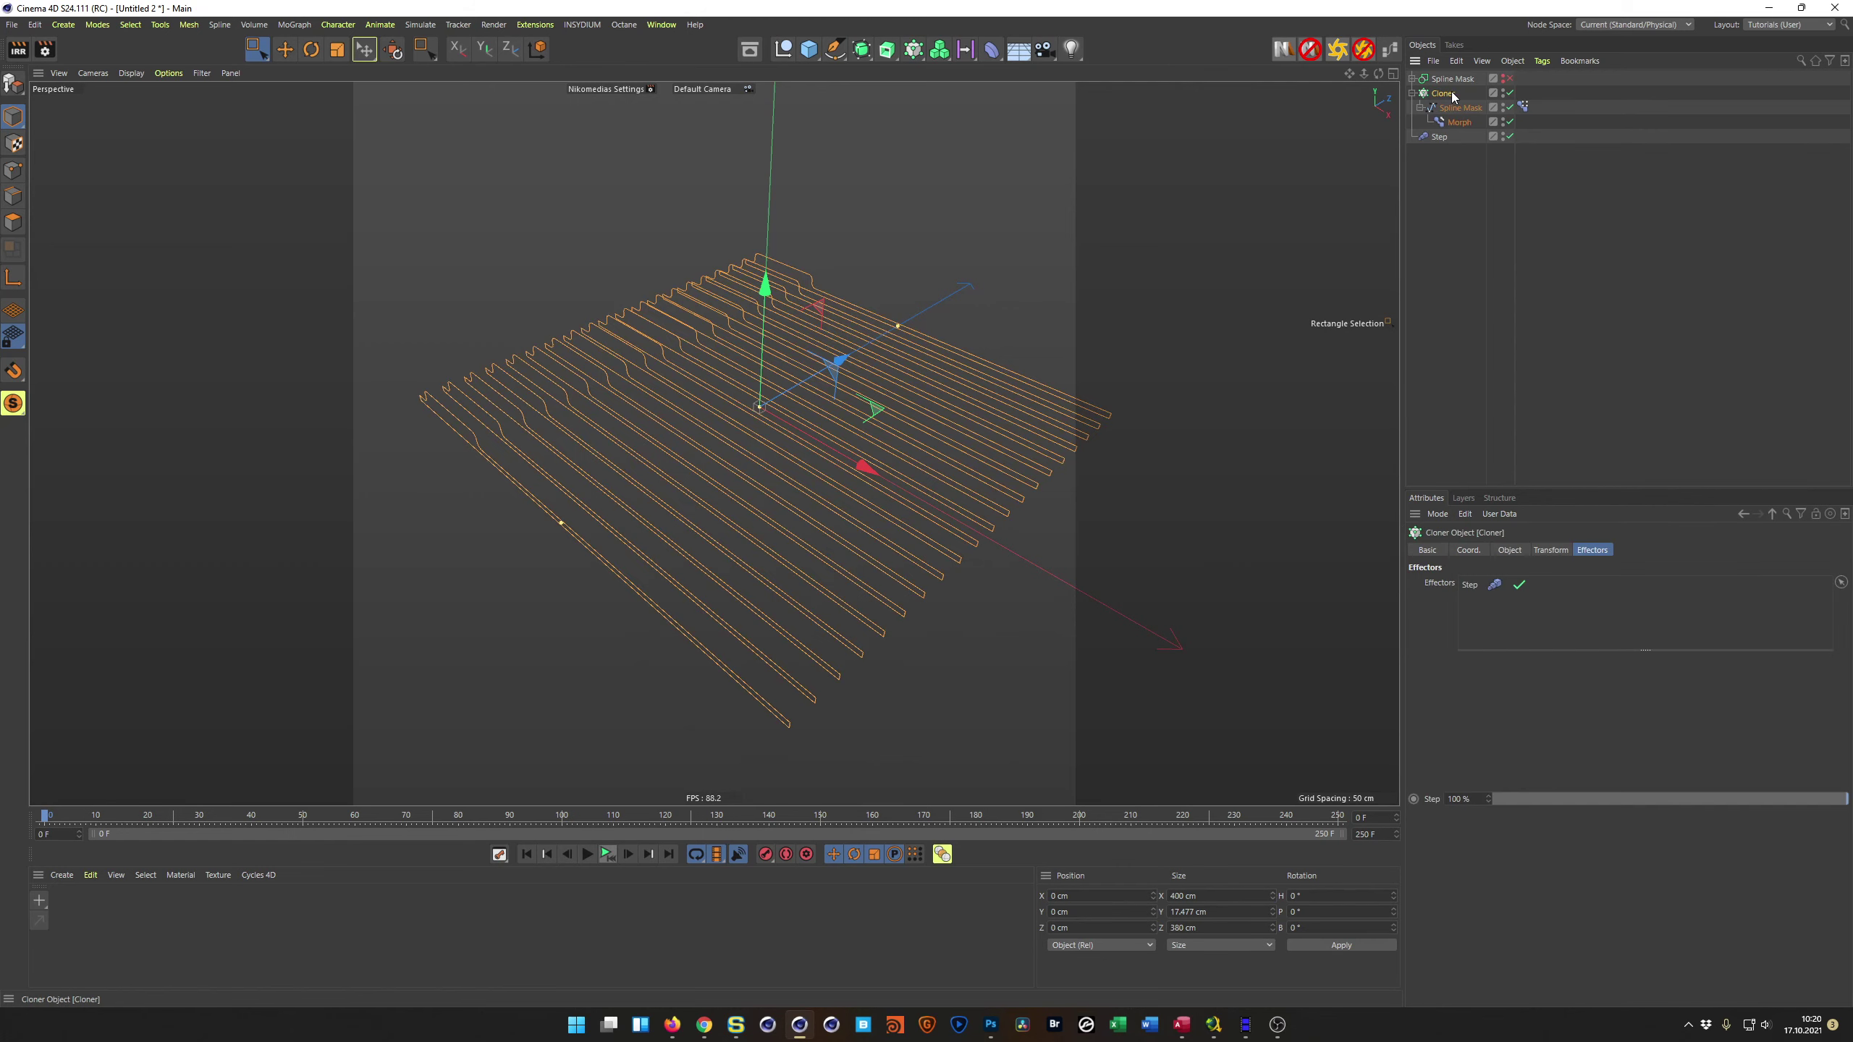
left_click(1465, 109)
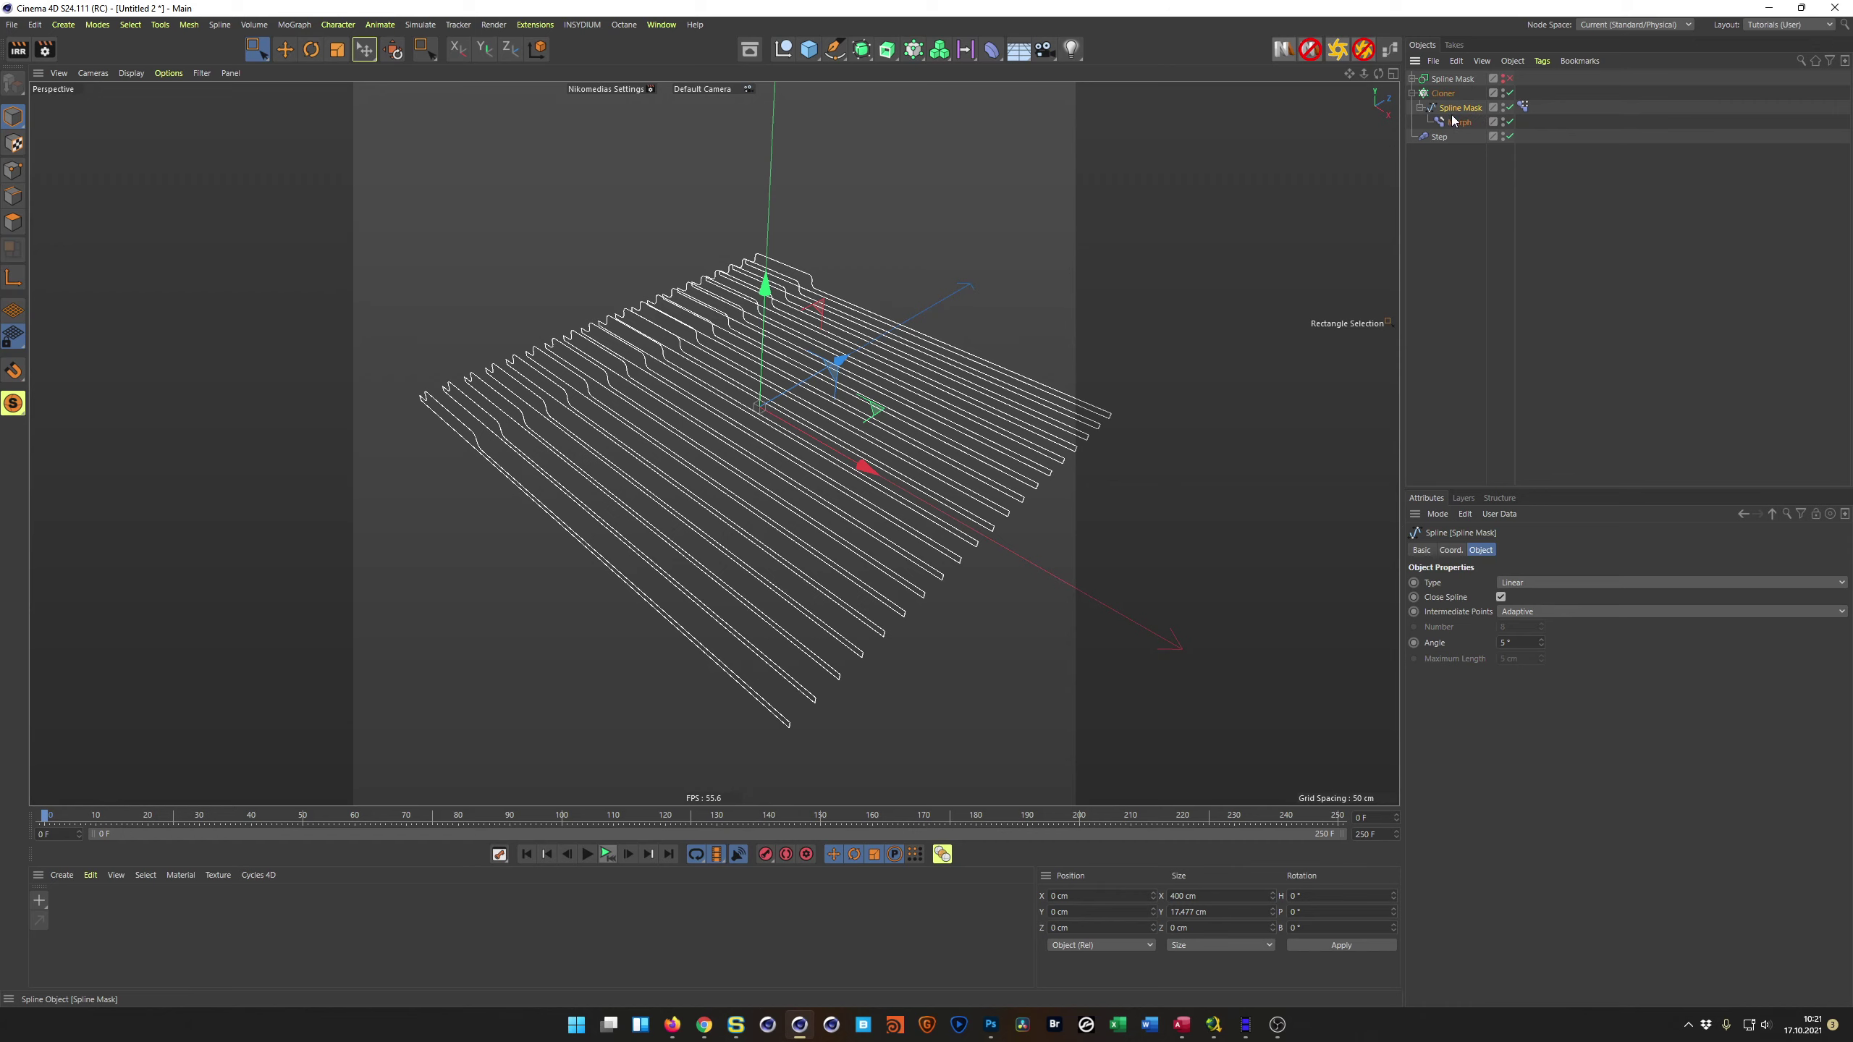
Step: Wrap the Spline Mask in an Extrude and set its Offset to 20 cm
left_click(889, 56, "alt")
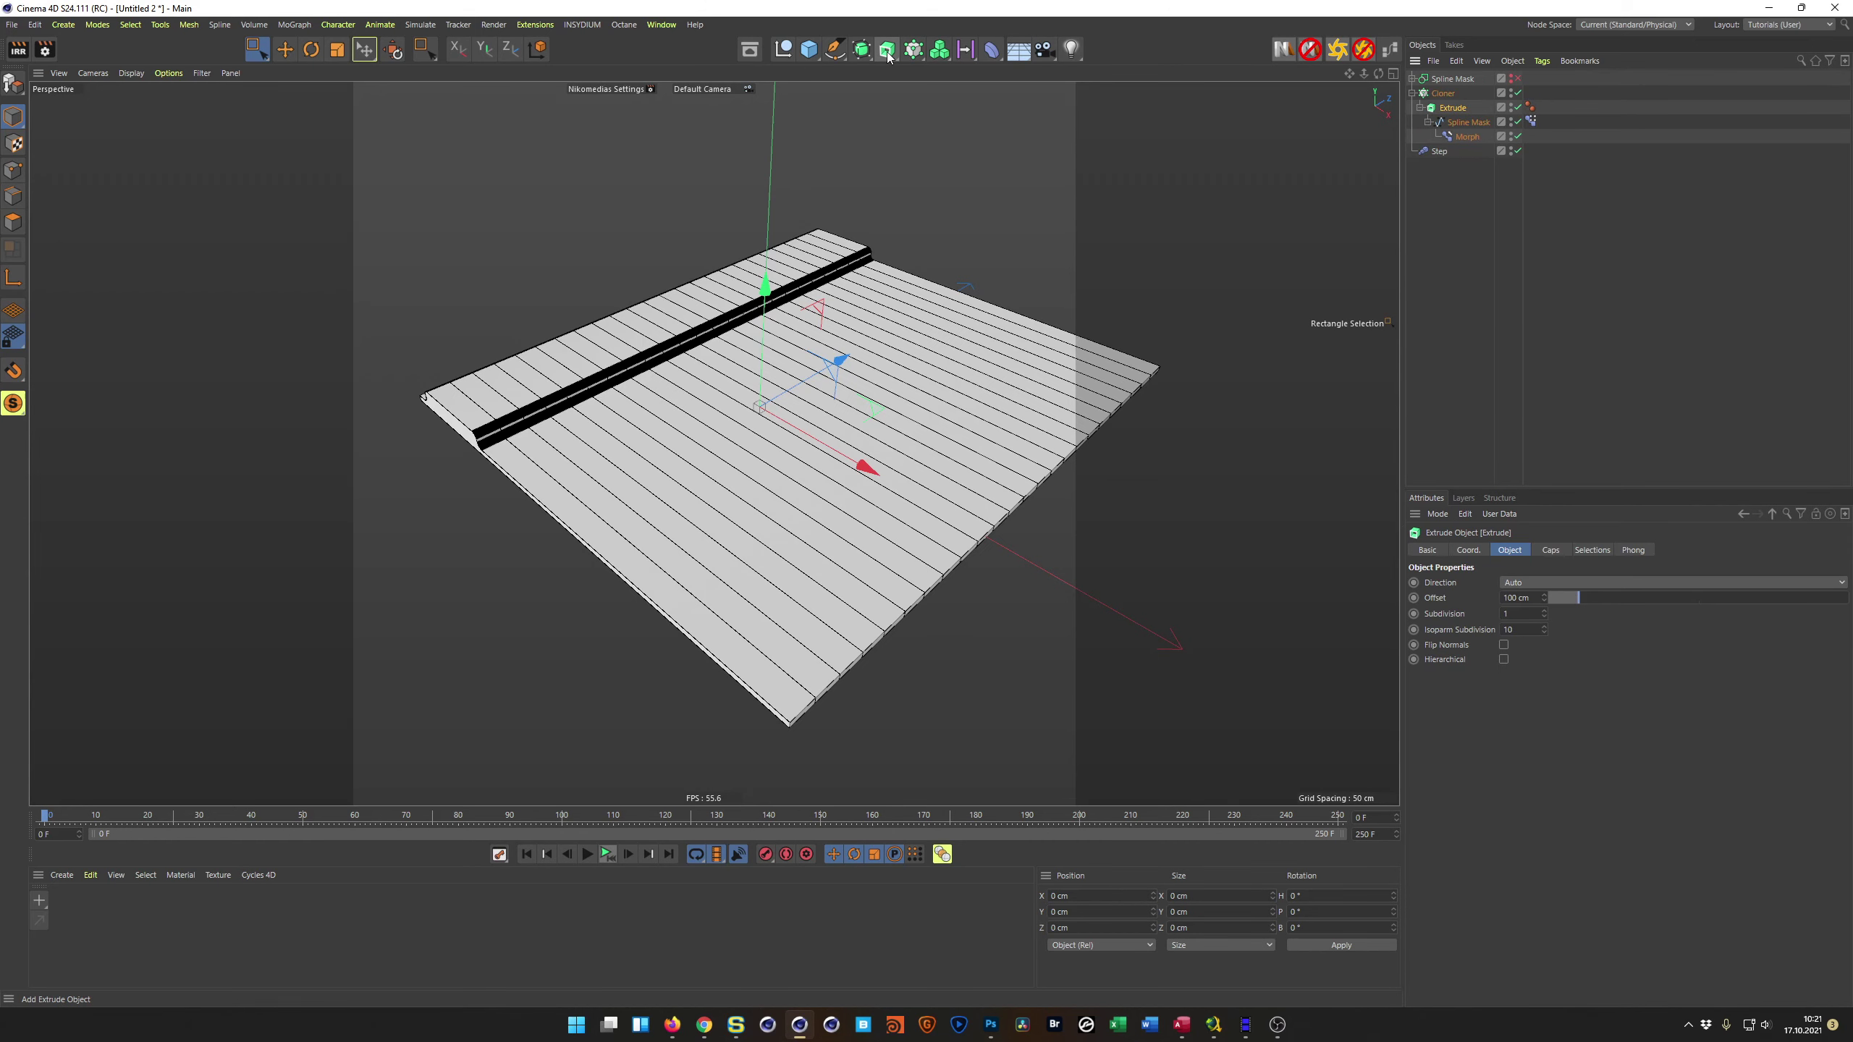
left_click_drag(824, 329, 639, 338, "alt")
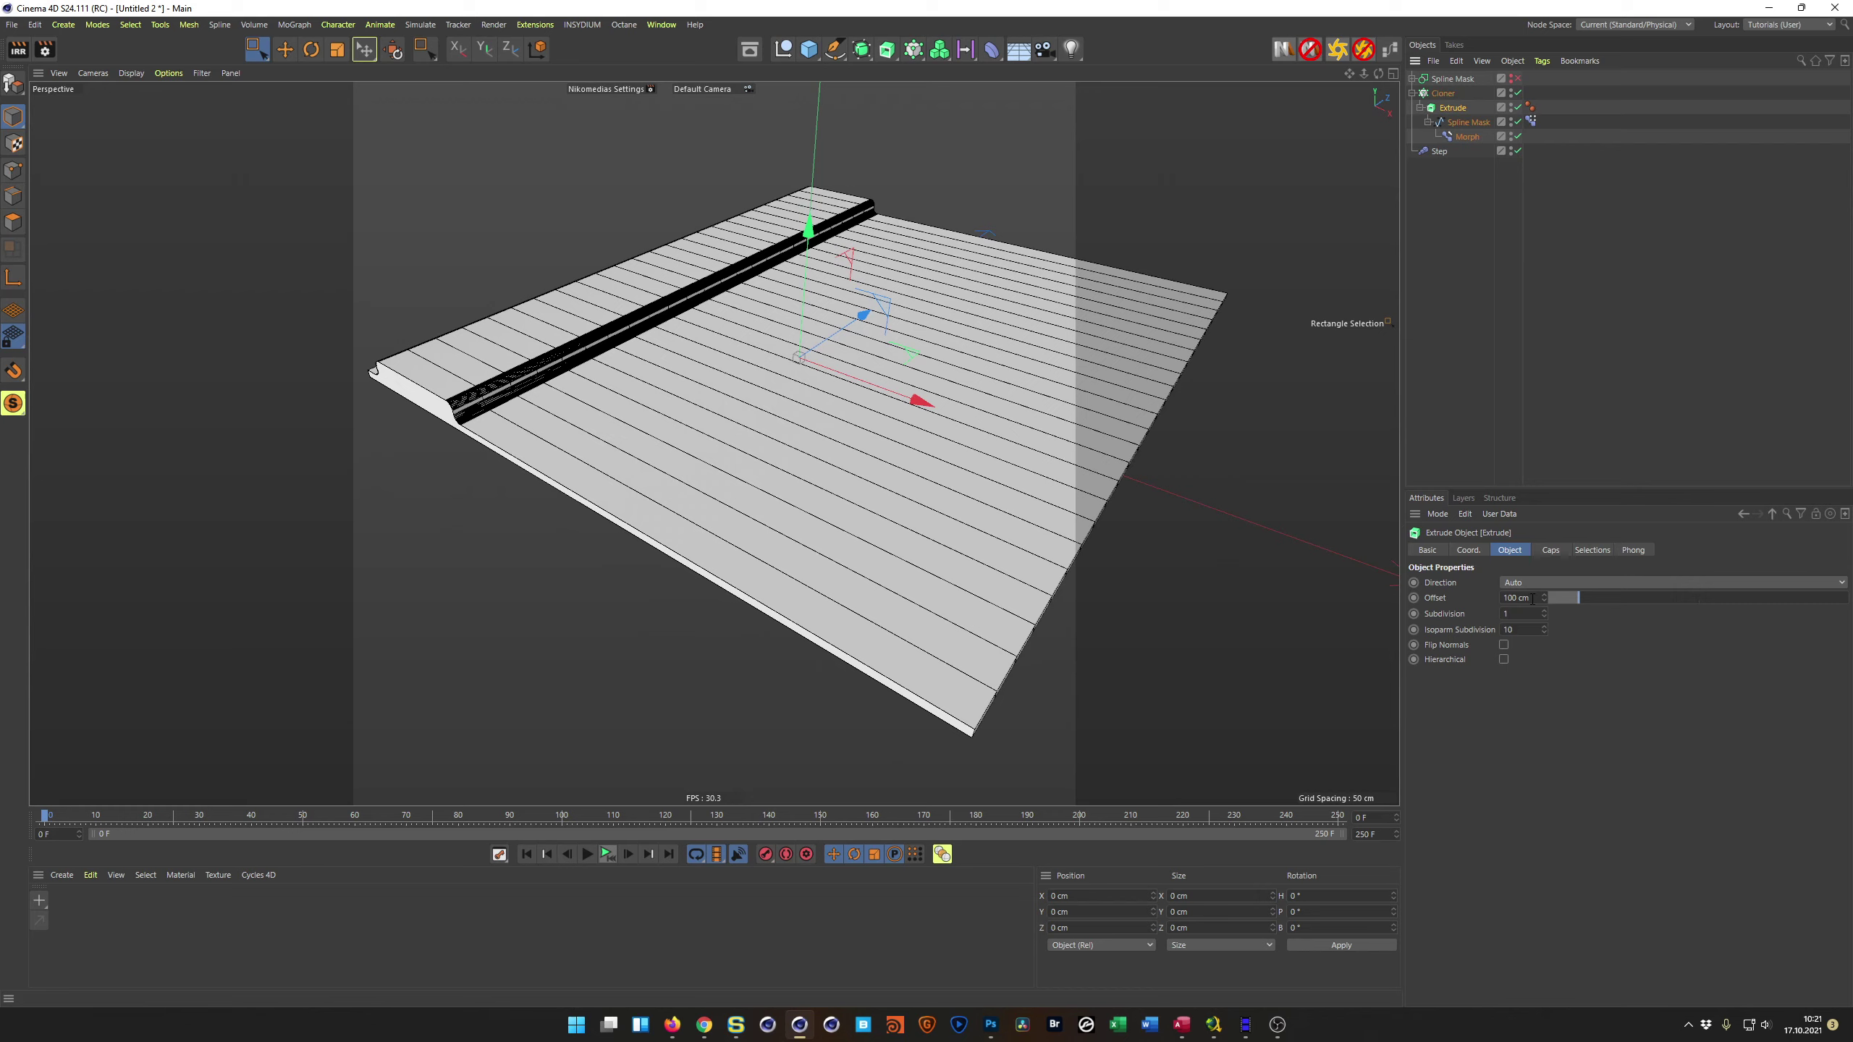
double_click(1532, 598)
type("20")
key("Return")
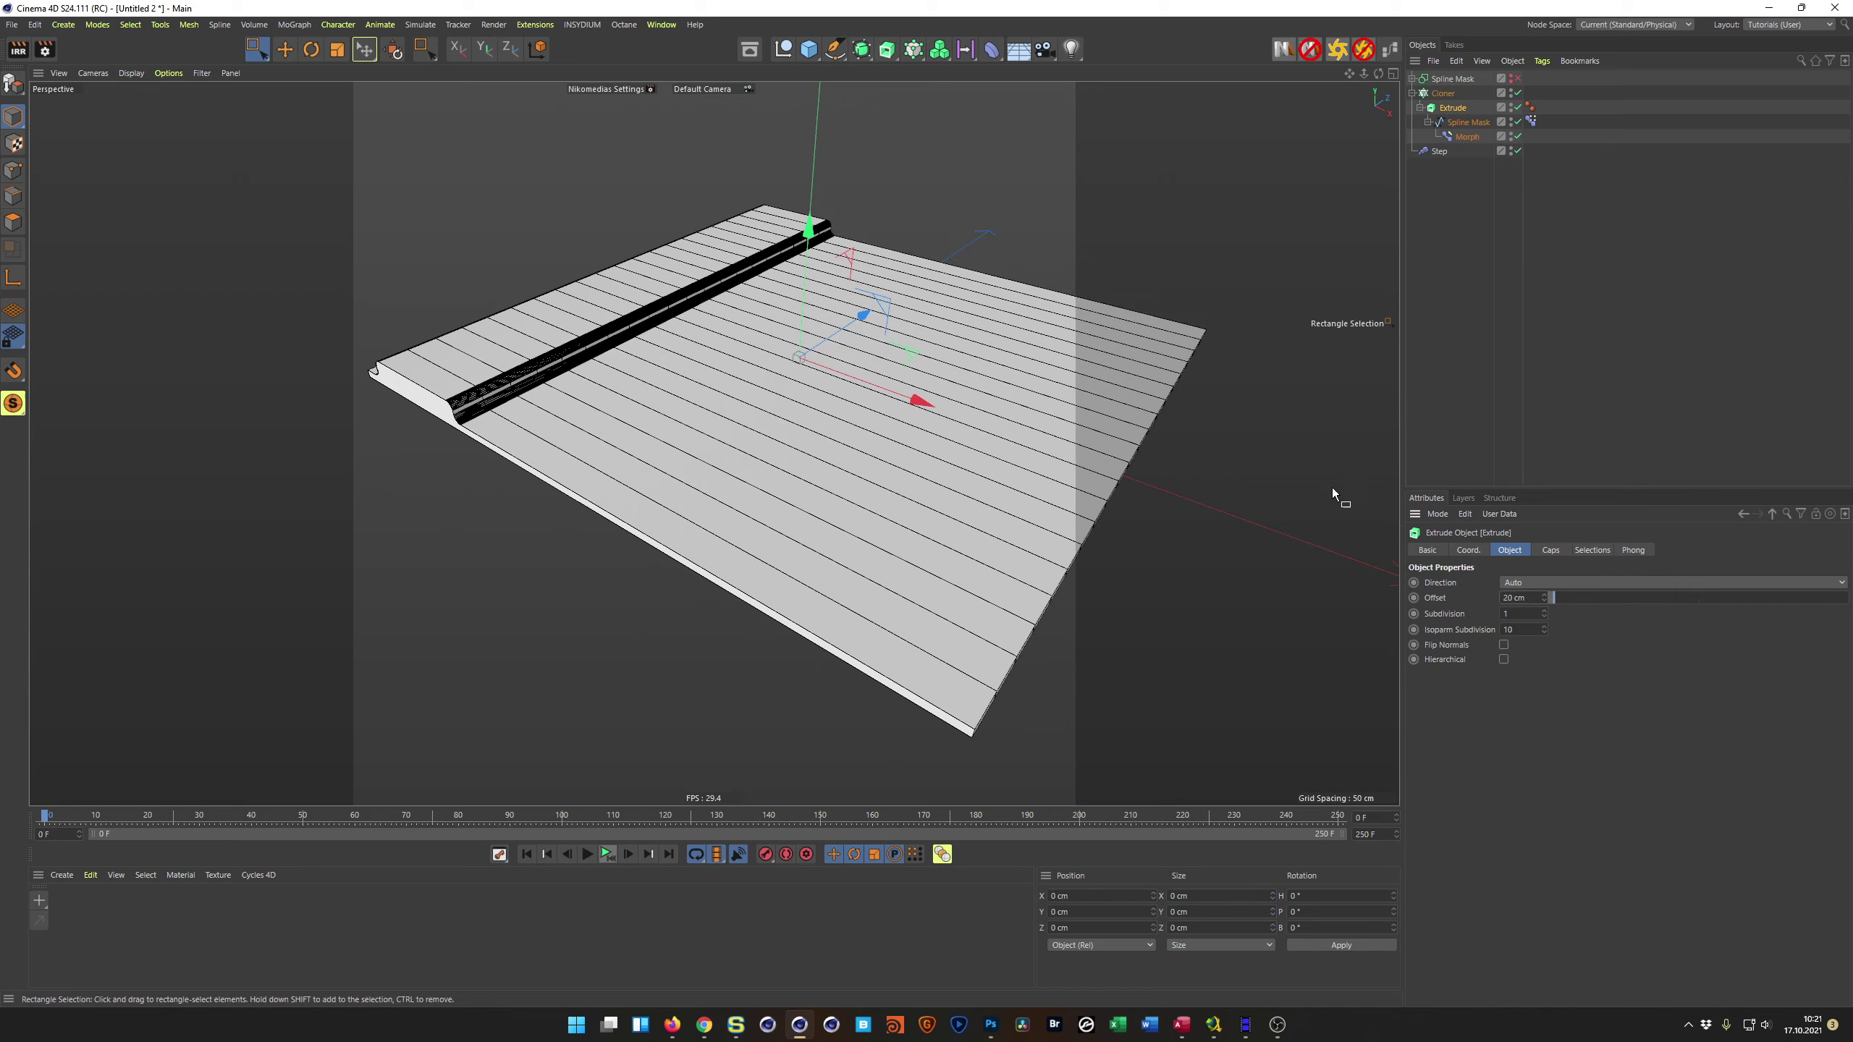
left_click_drag(1543, 601, 1543, 603)
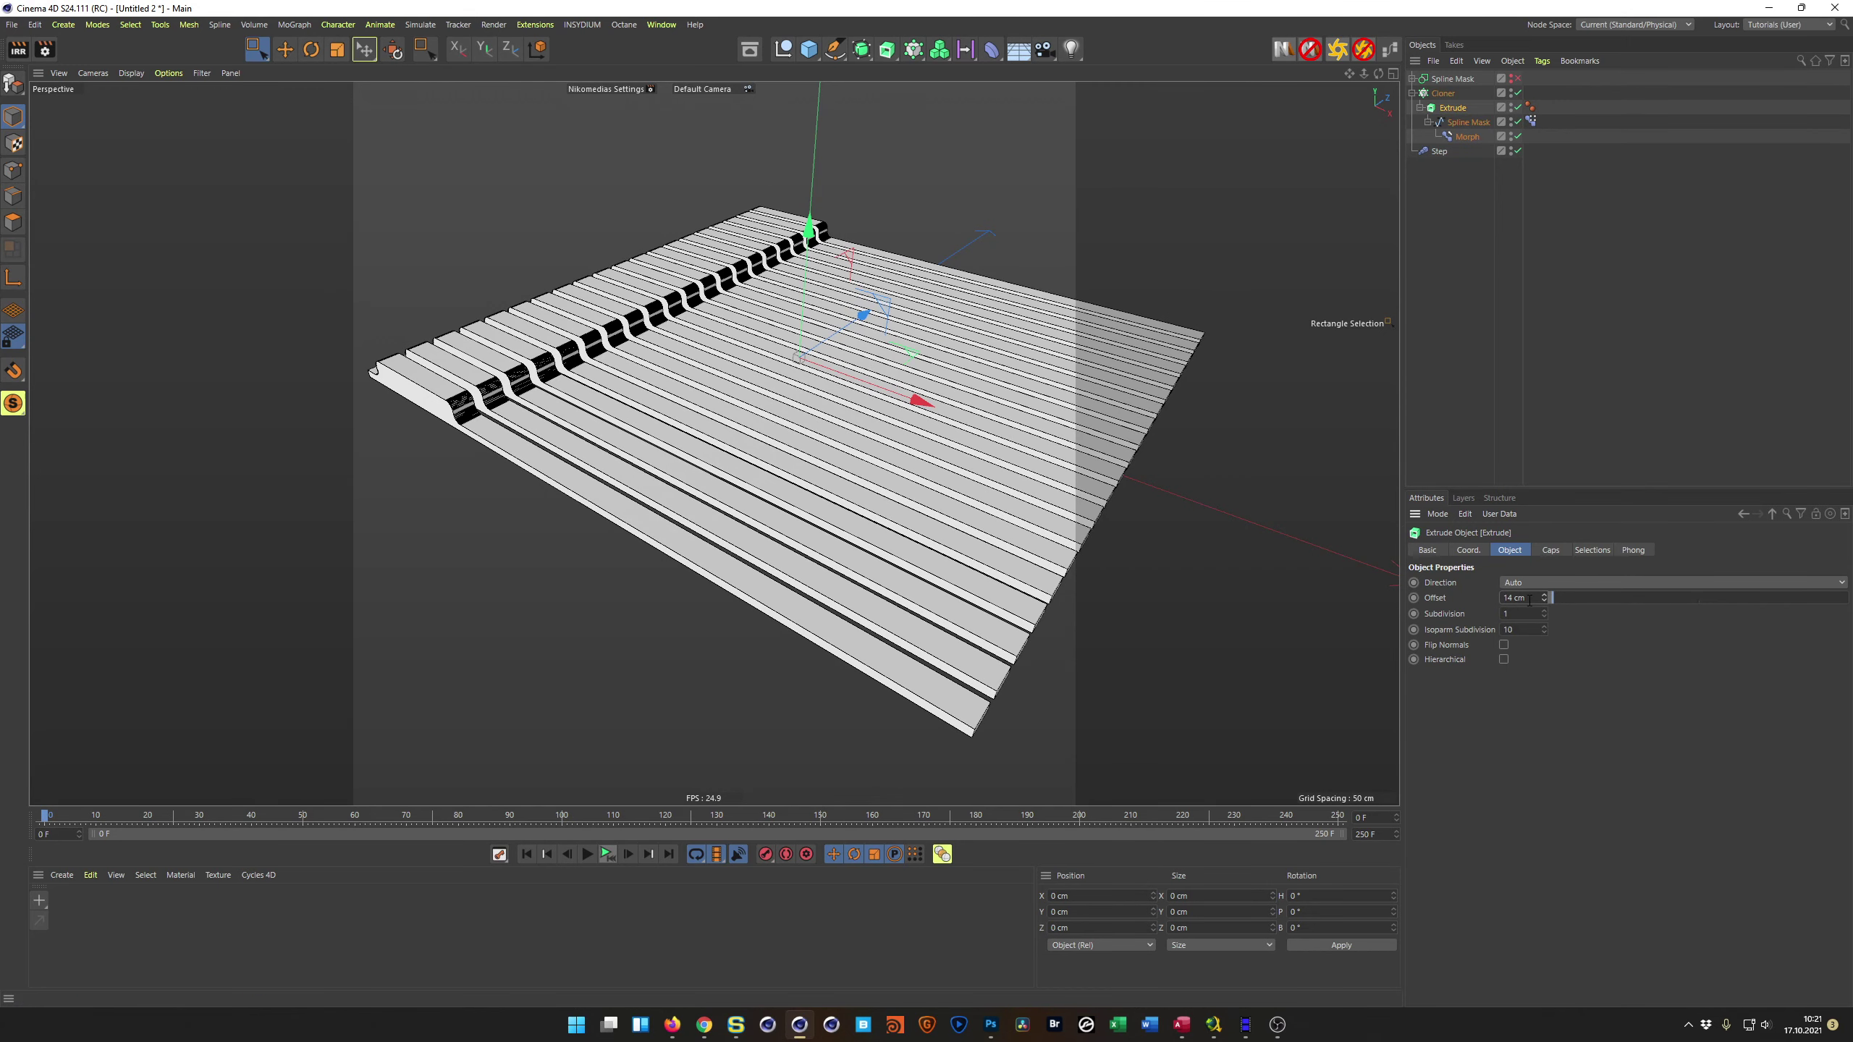
double_click(1530, 600)
type("20")
key("Return")
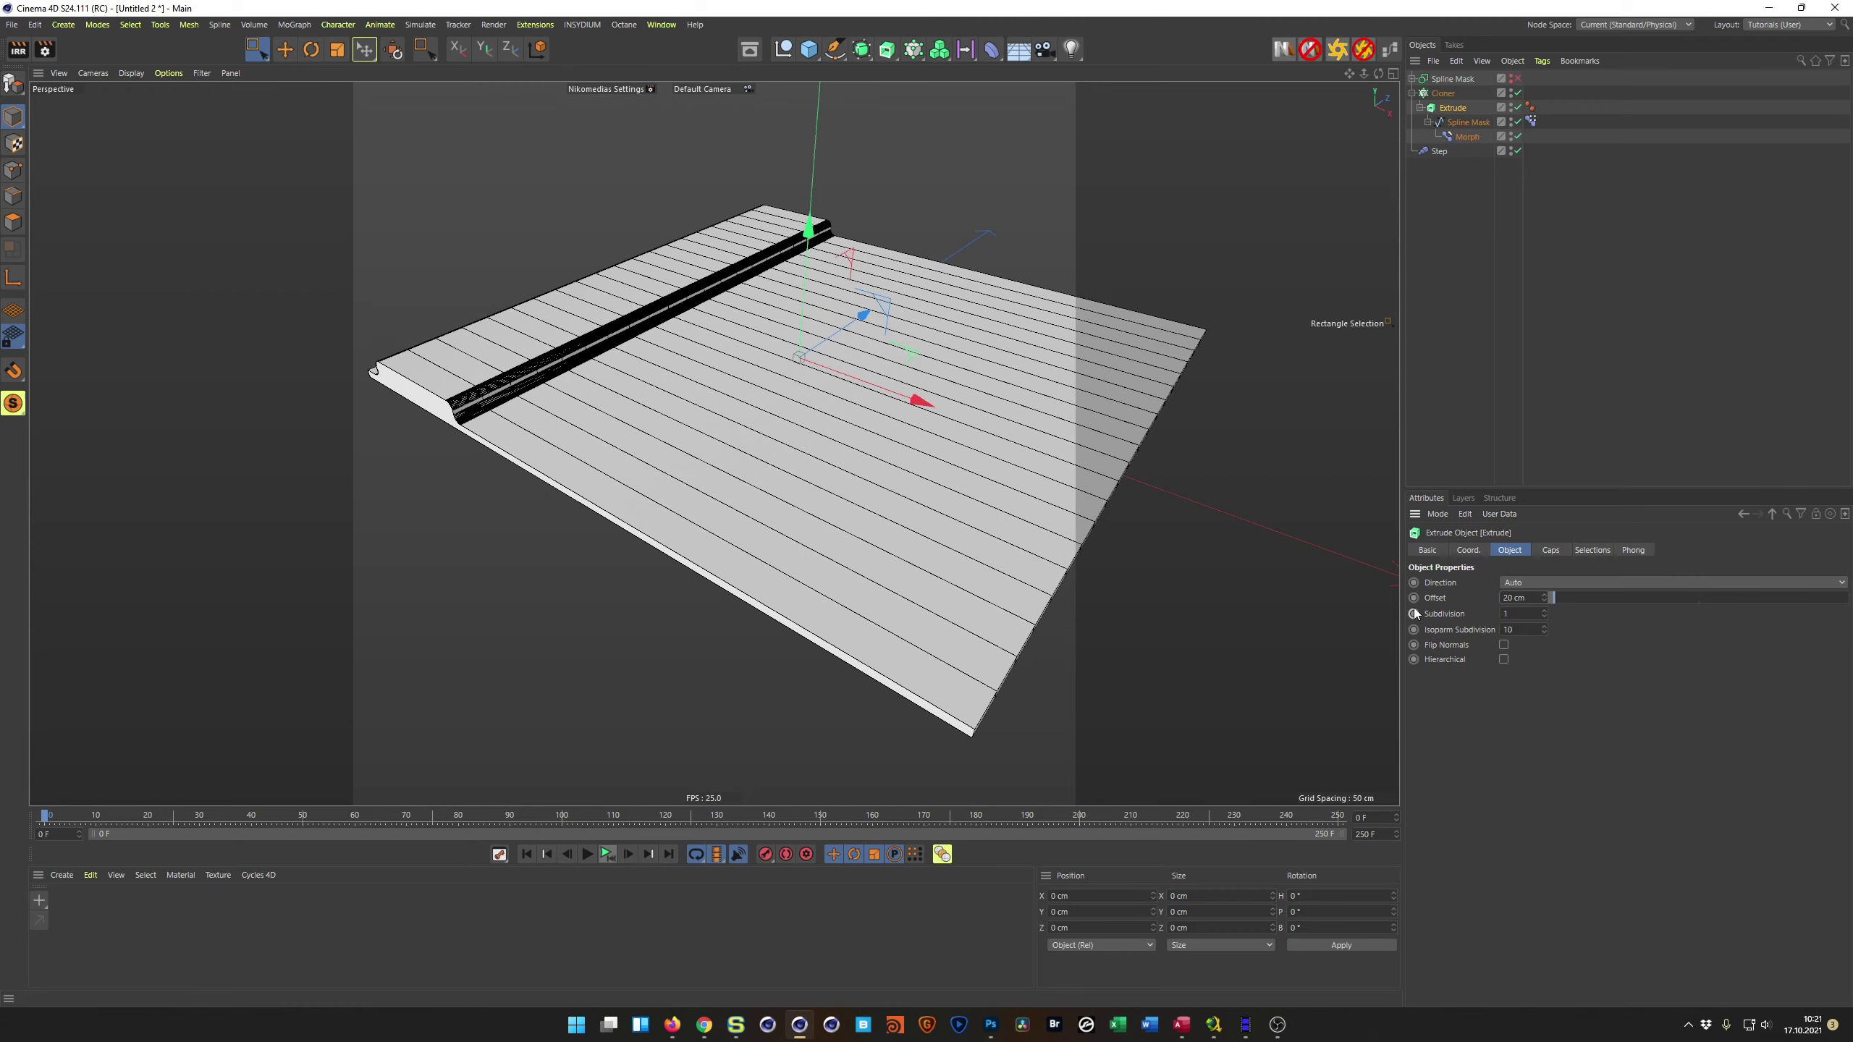
Step: Orbit and zoom around the ridged board to inspect the notched profile edge
left_click_drag(553, 403, 486, 437, "alt")
scroll(565, 385, "up", 3)
mouse_move(565, 385)
left_mouse_down("alt")
mouse_move(631, 353)
mouse_move(591, 365)
left_mouse_up("alt")
scroll(503, 388, "up", 3)
scroll(598, 374, "up", 5)
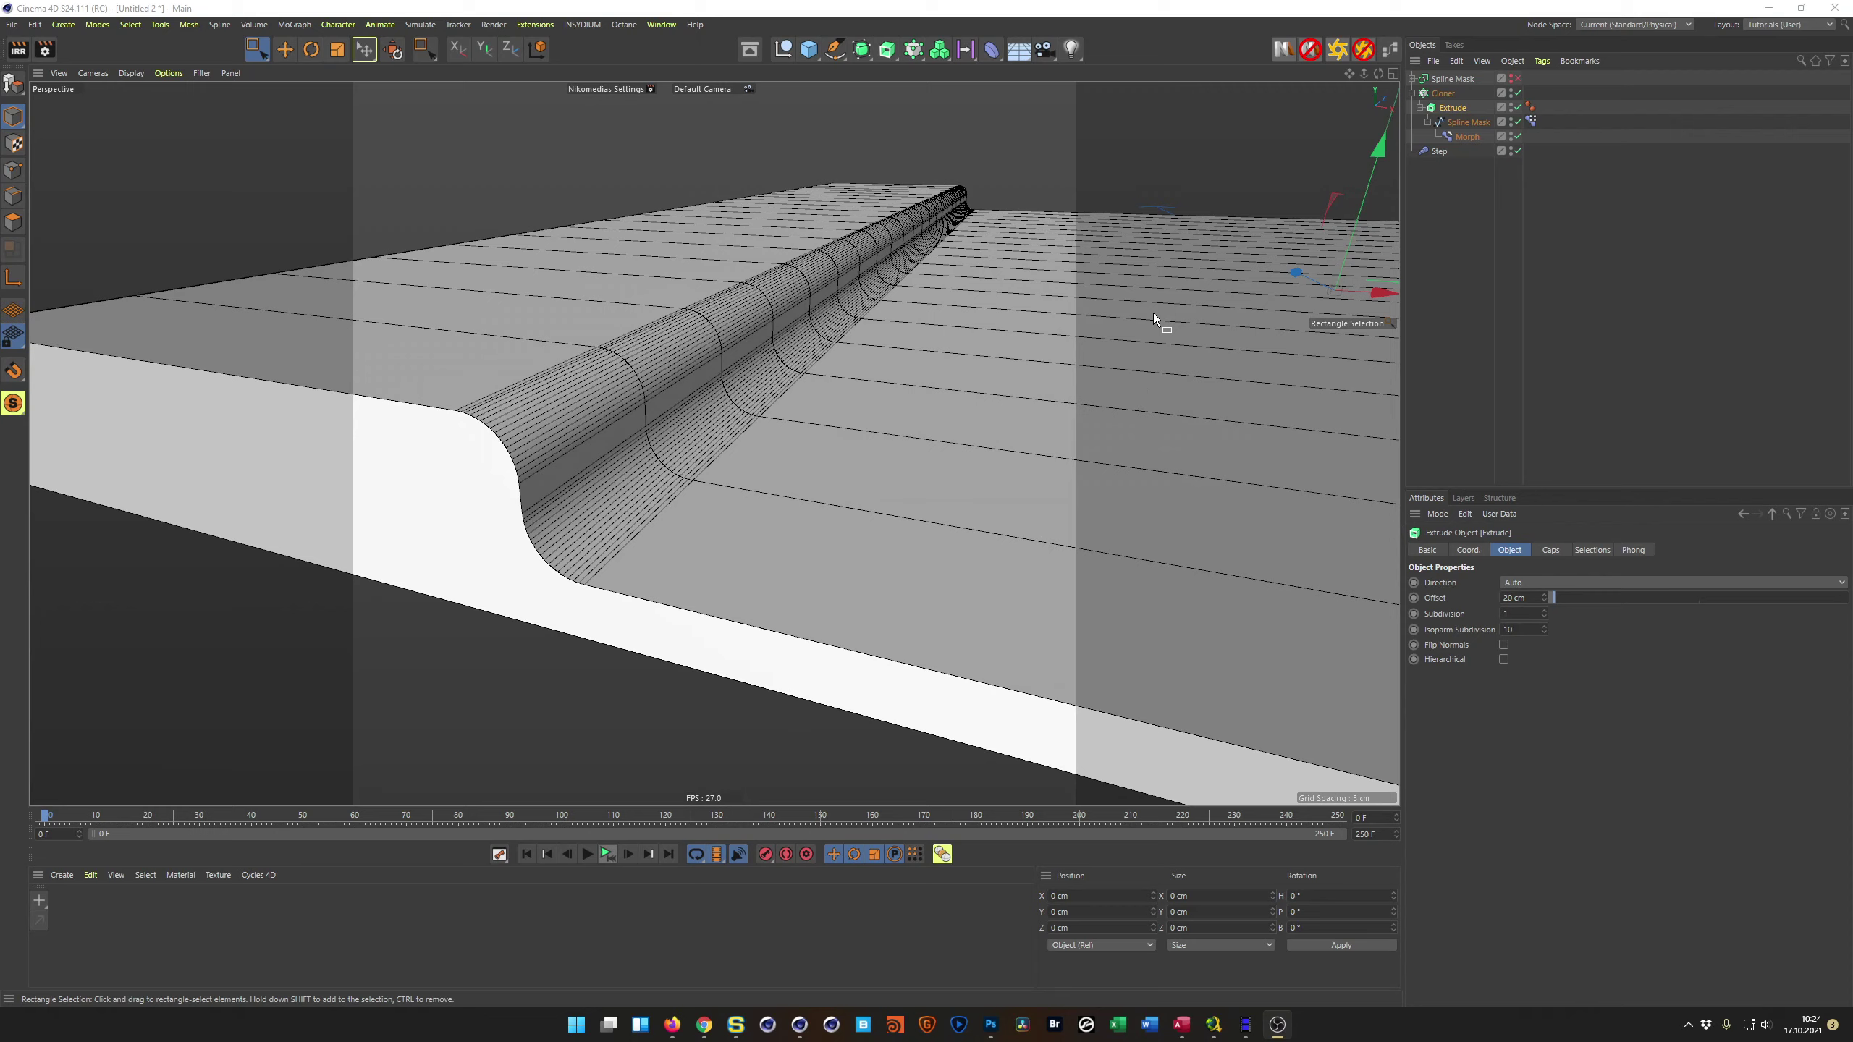
left_click_drag(576, 392, 633, 362, "alt")
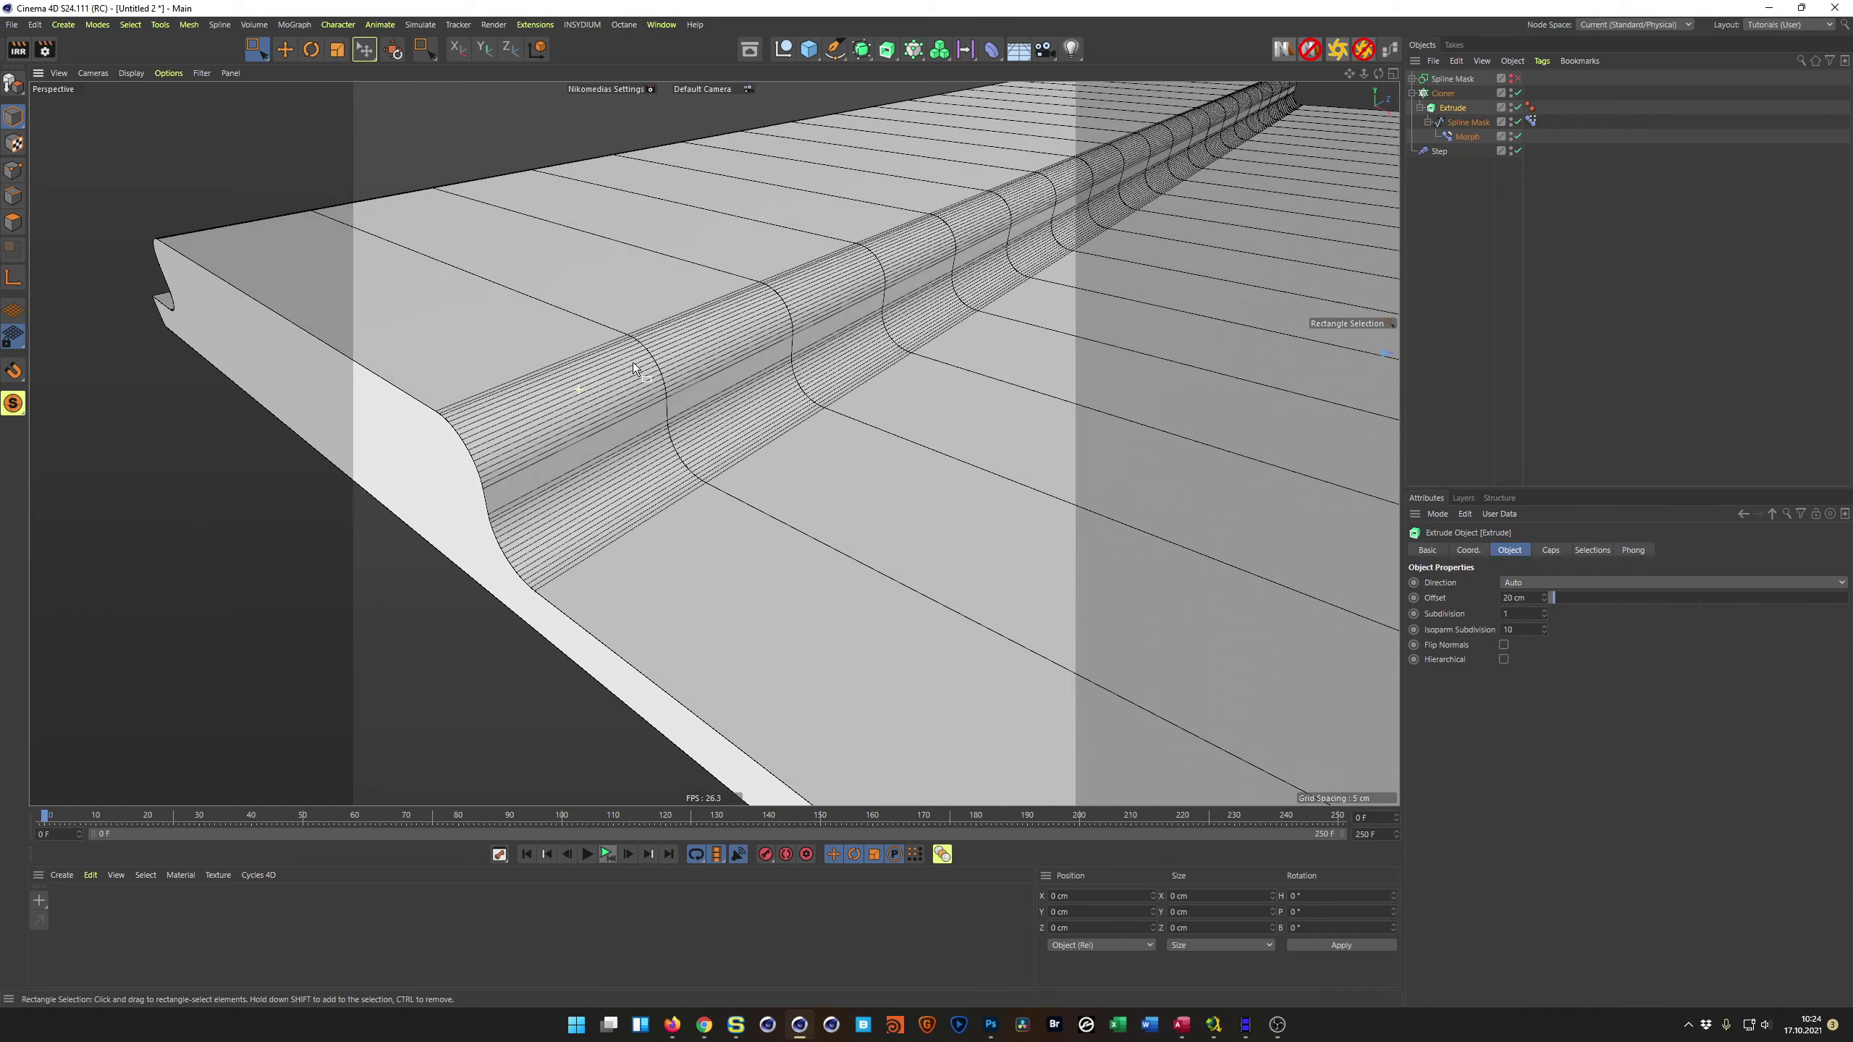
scroll(532, 349, "down", 8)
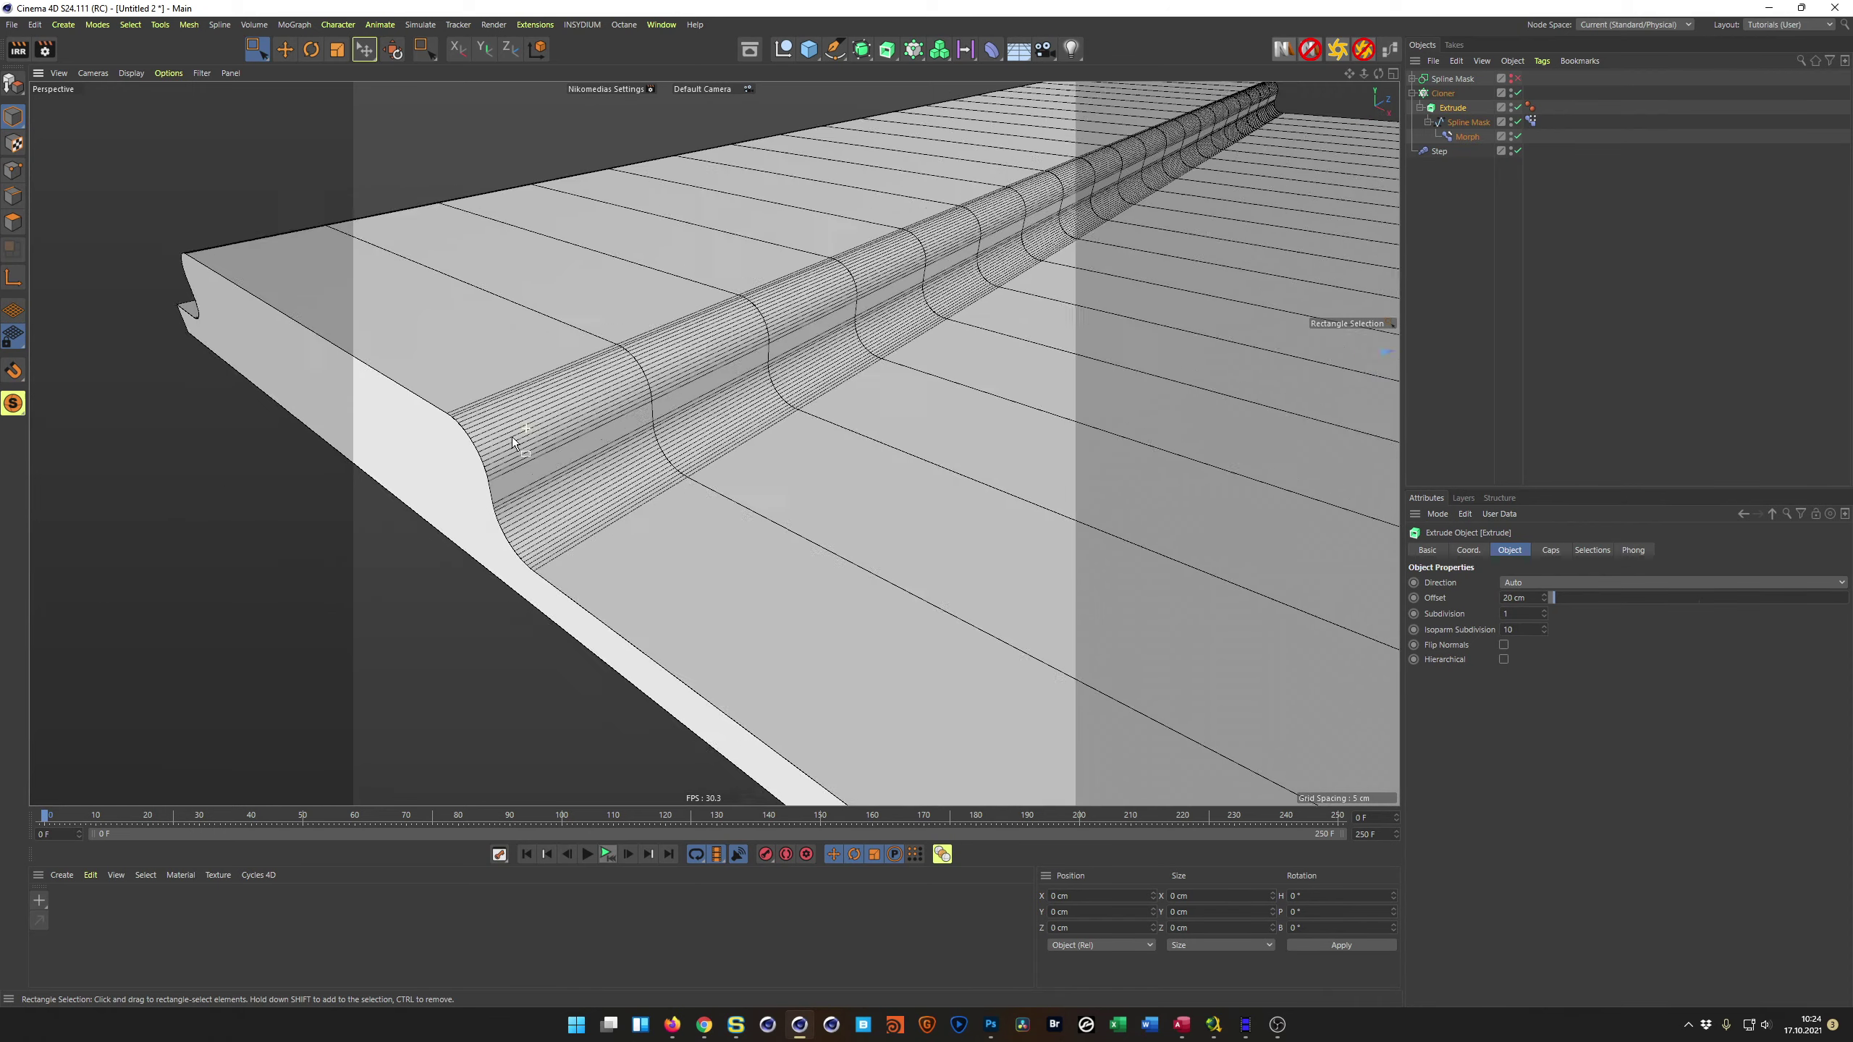
scroll(508, 473, "down", 4)
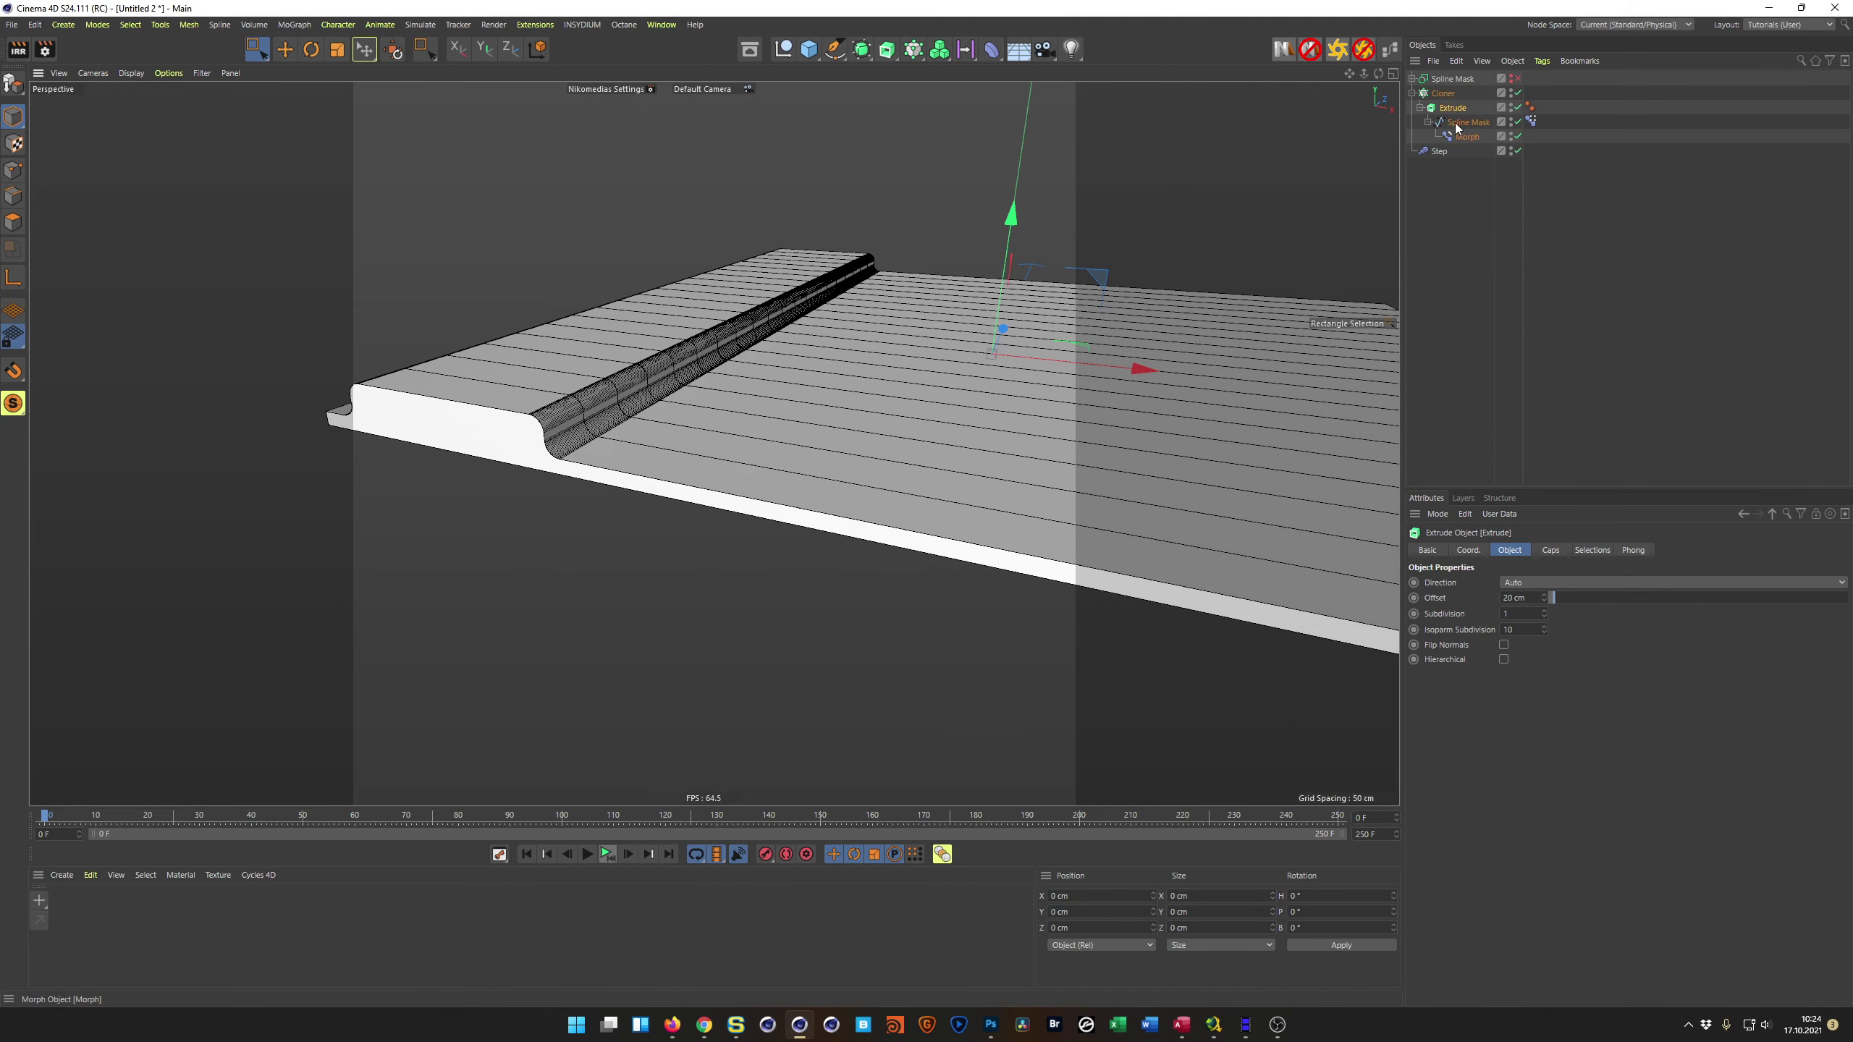
Step: Apply the Basic Flat - Rim bevel preset to the Extrude's caps
left_click(1550, 550)
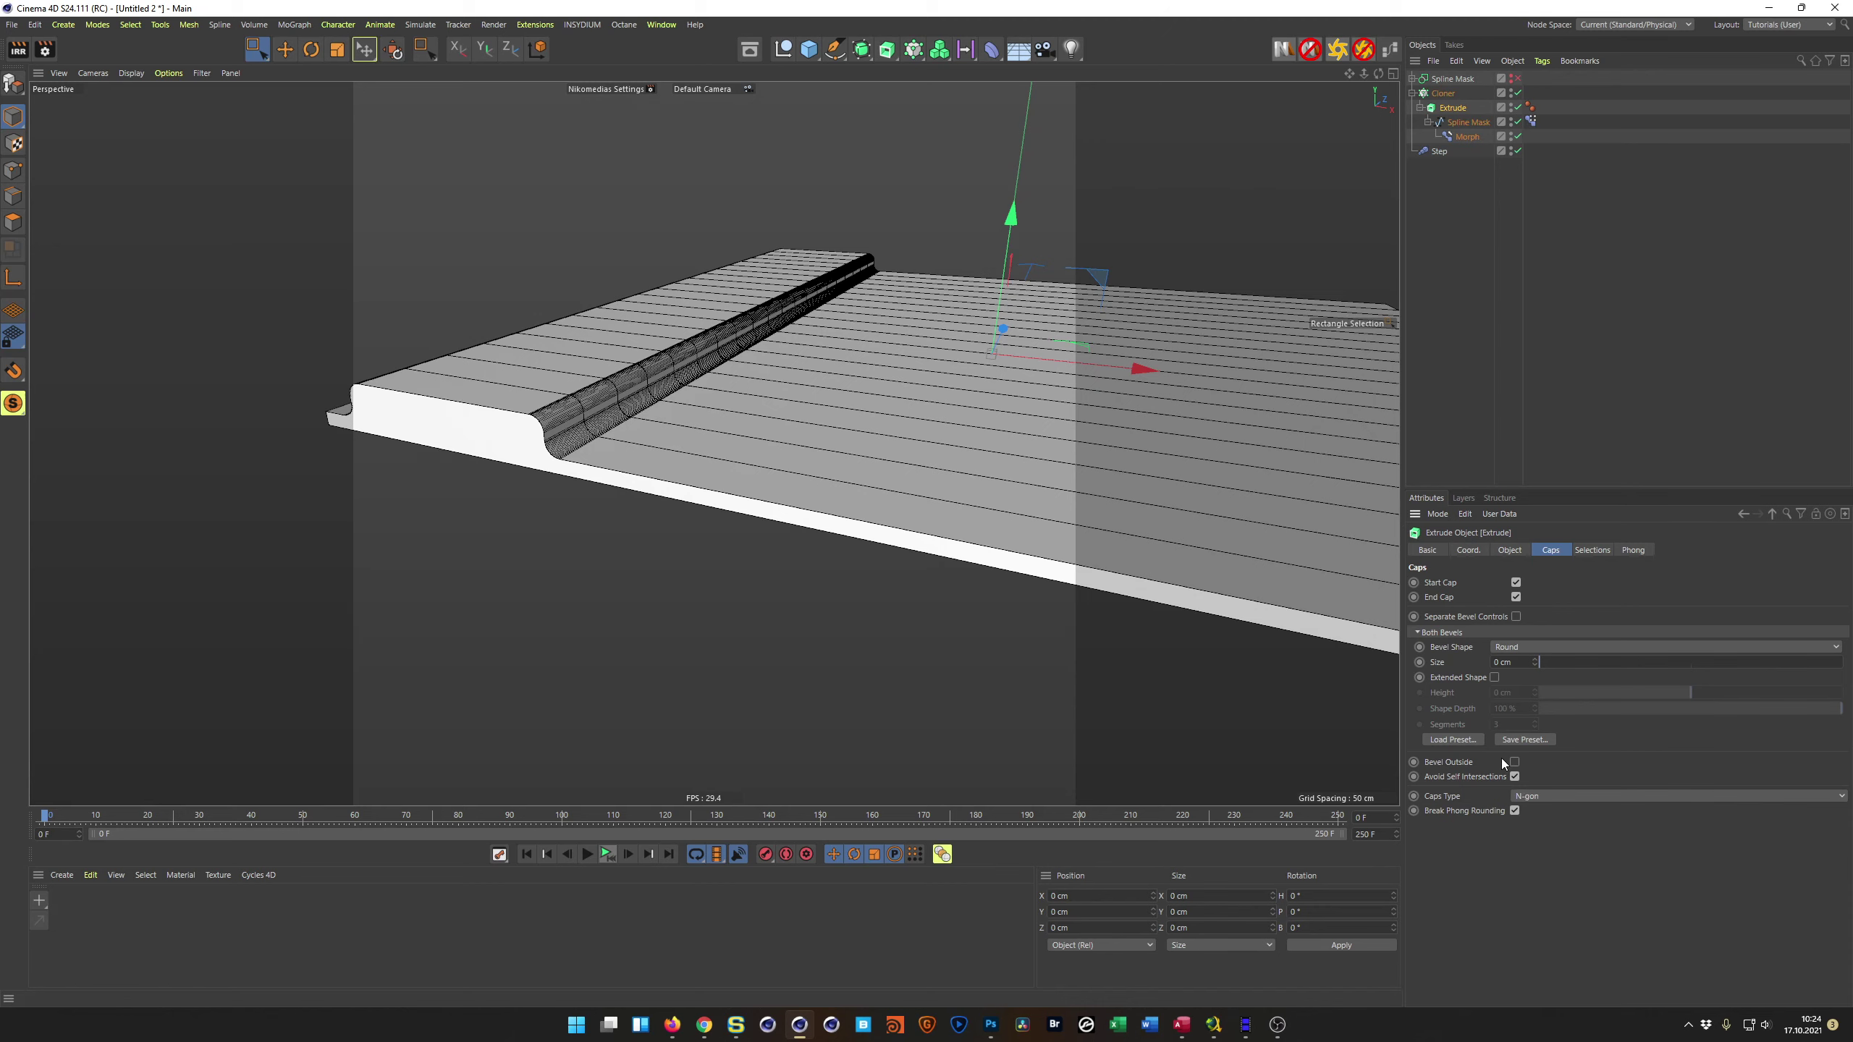
left_click(1471, 742)
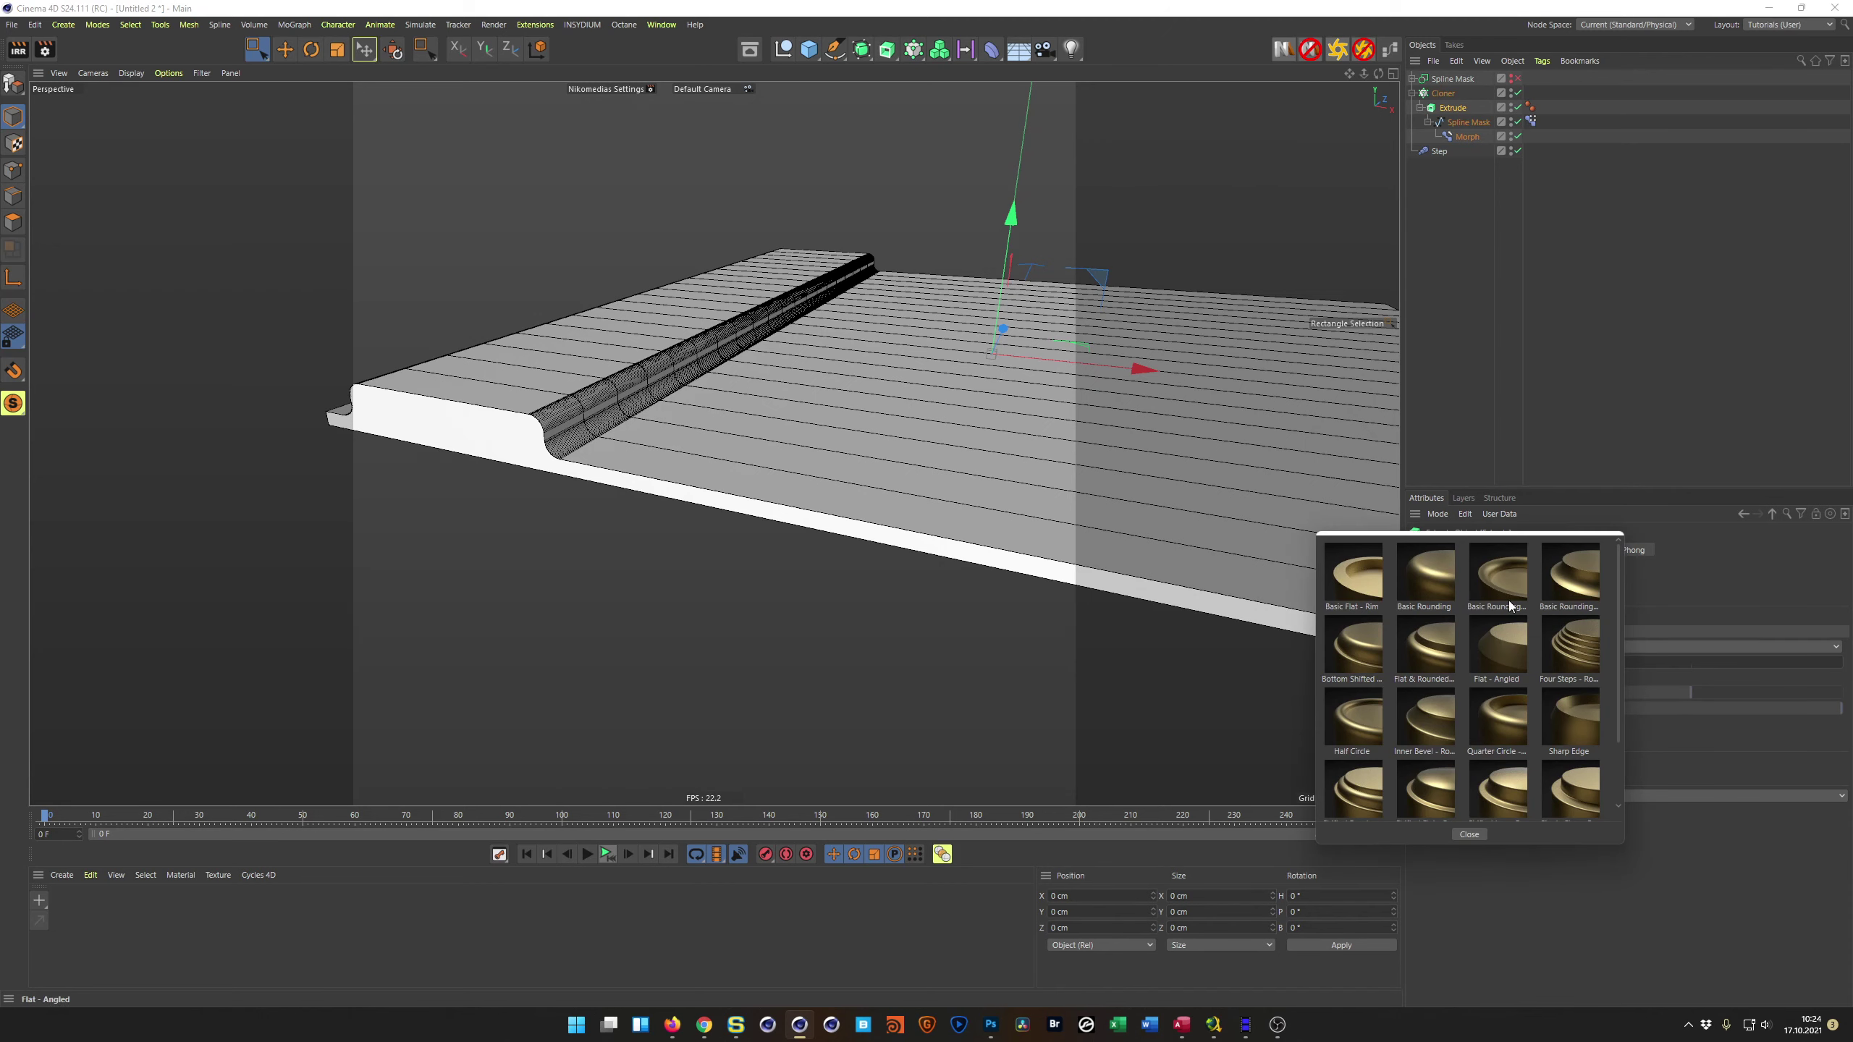
left_click(1358, 577)
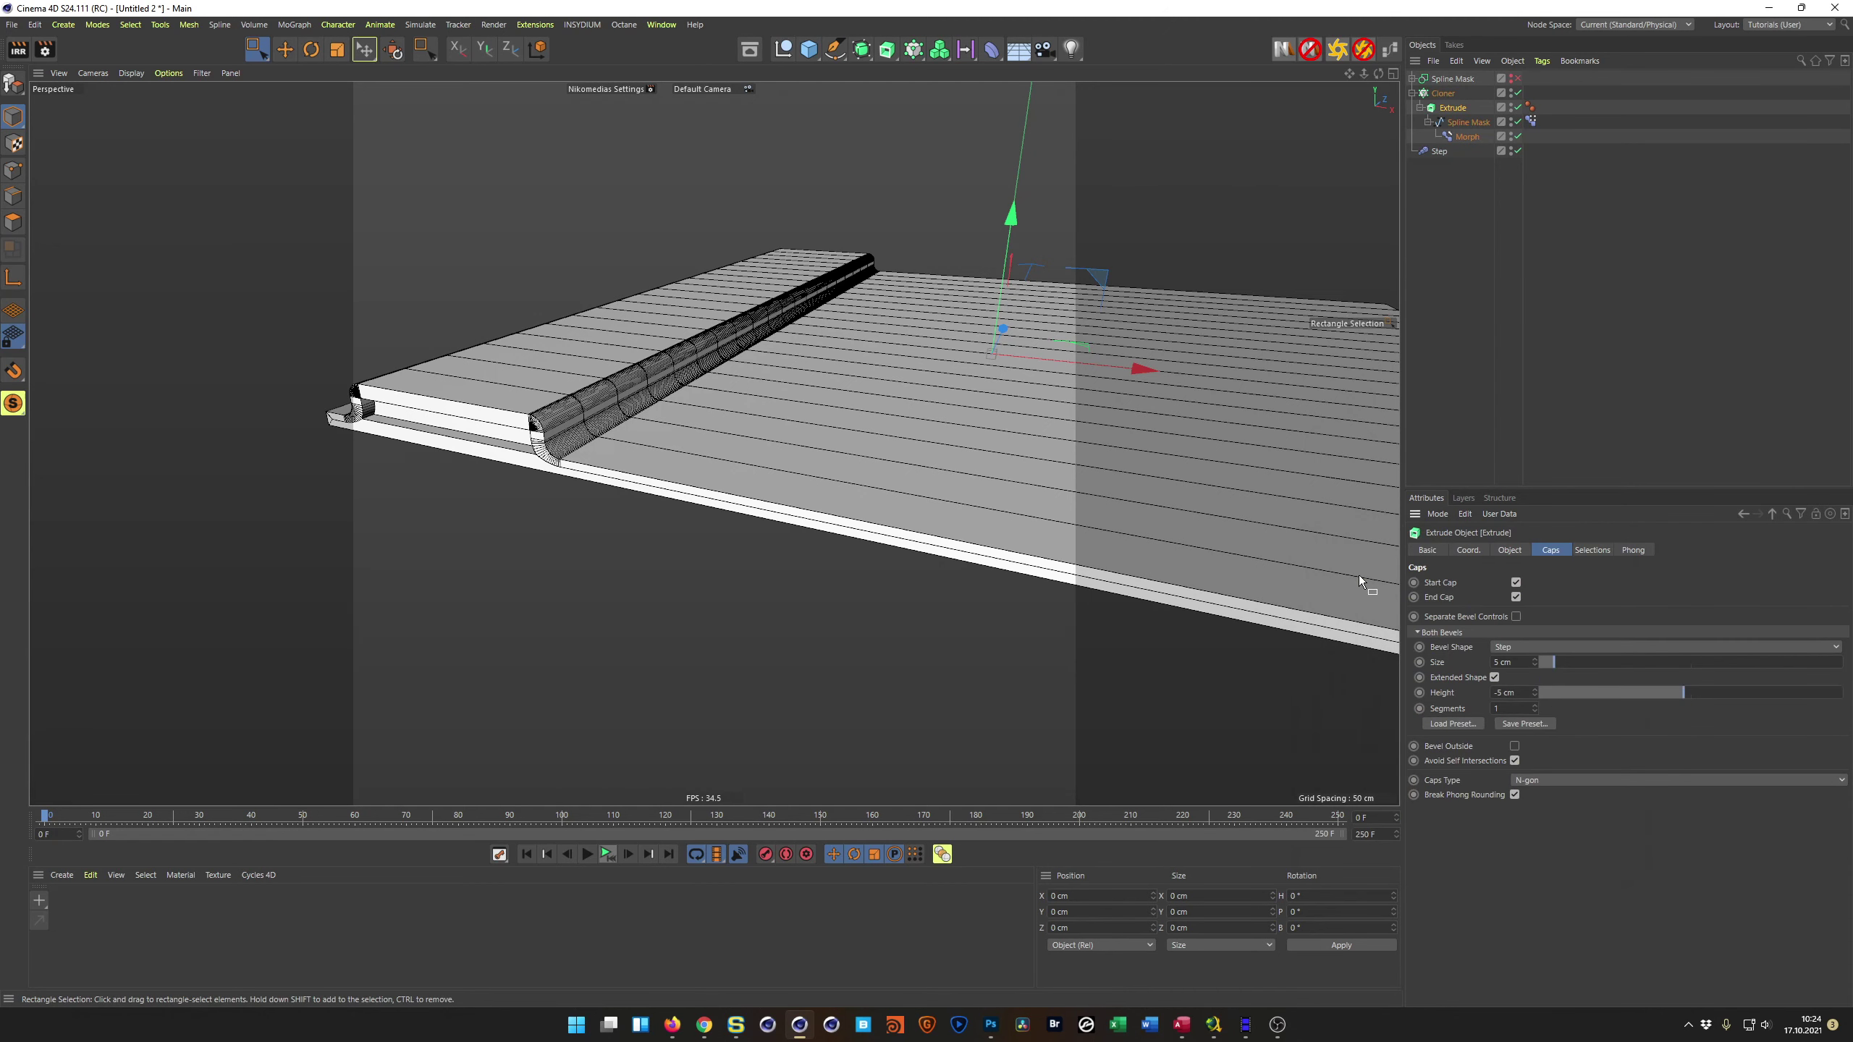
scroll(557, 409, "up", 2)
scroll(556, 409, "up", 3)
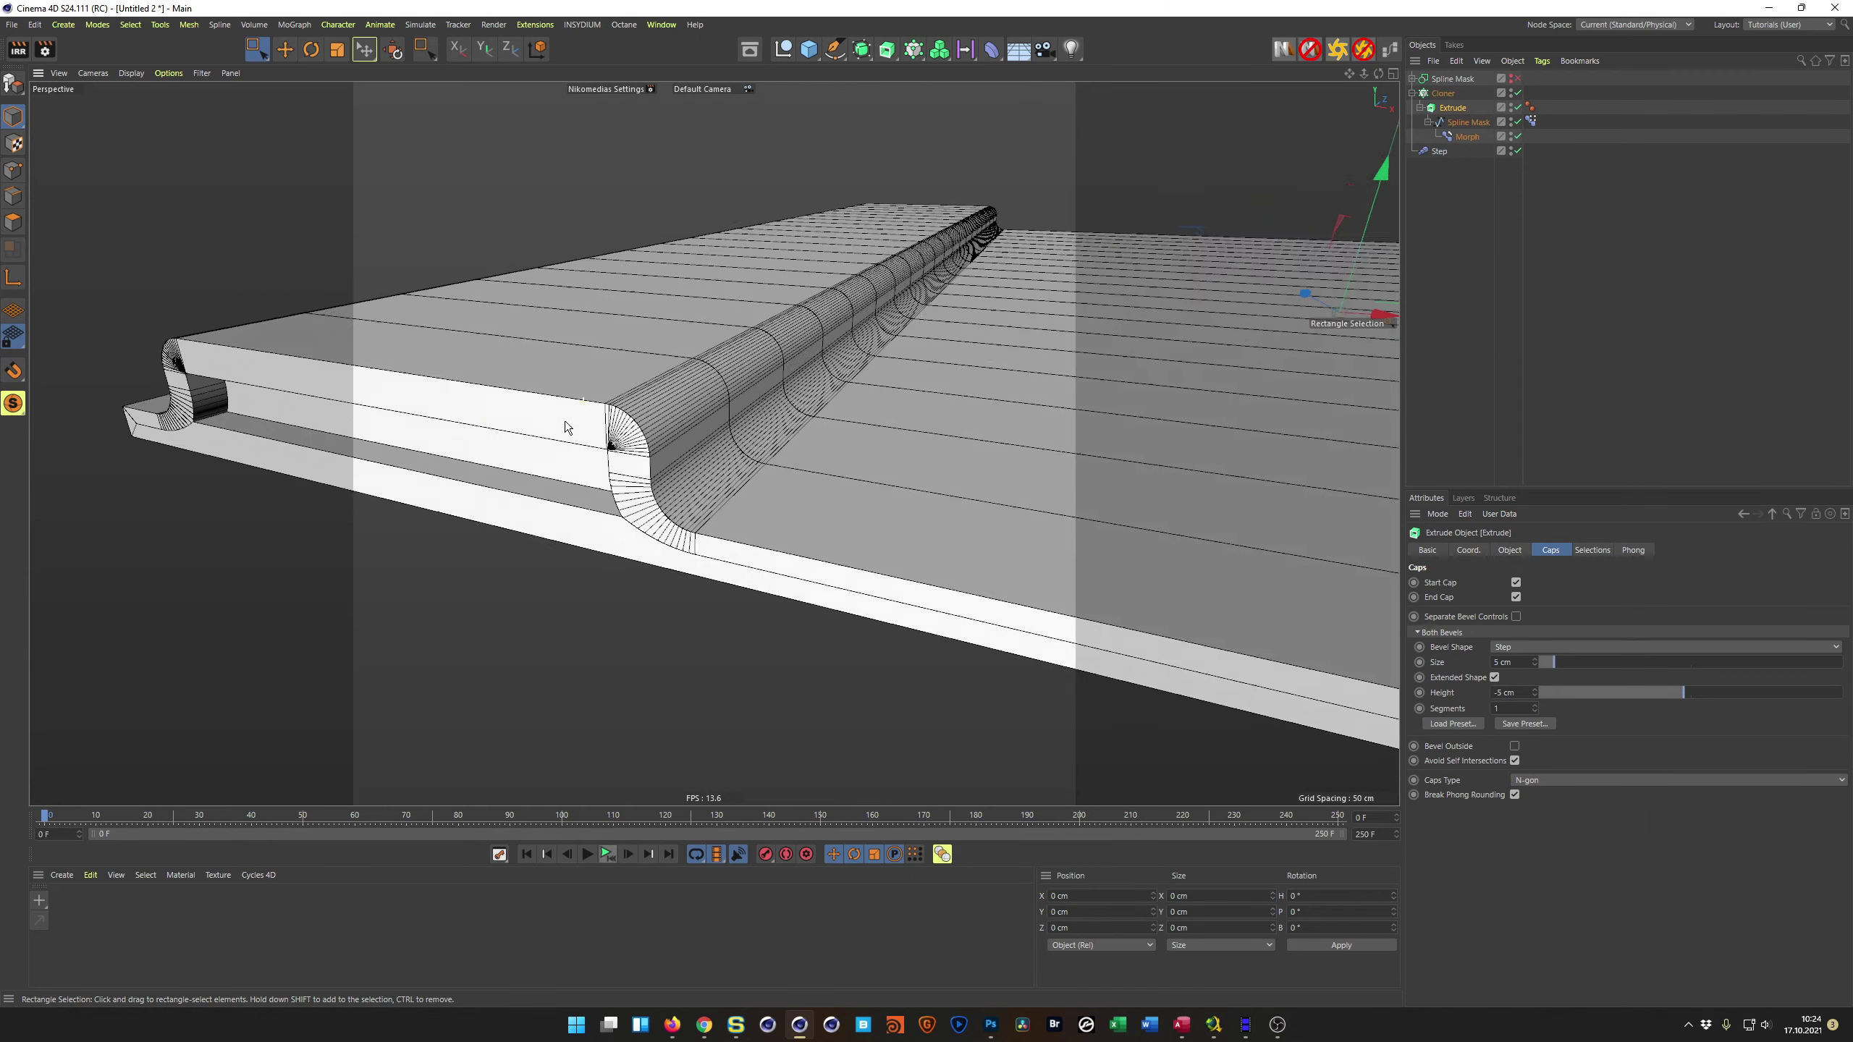
Step: Set the cap bevel Size to 2 cm and Height to -1 cm
left_click(1517, 661)
type("2")
key("Return")
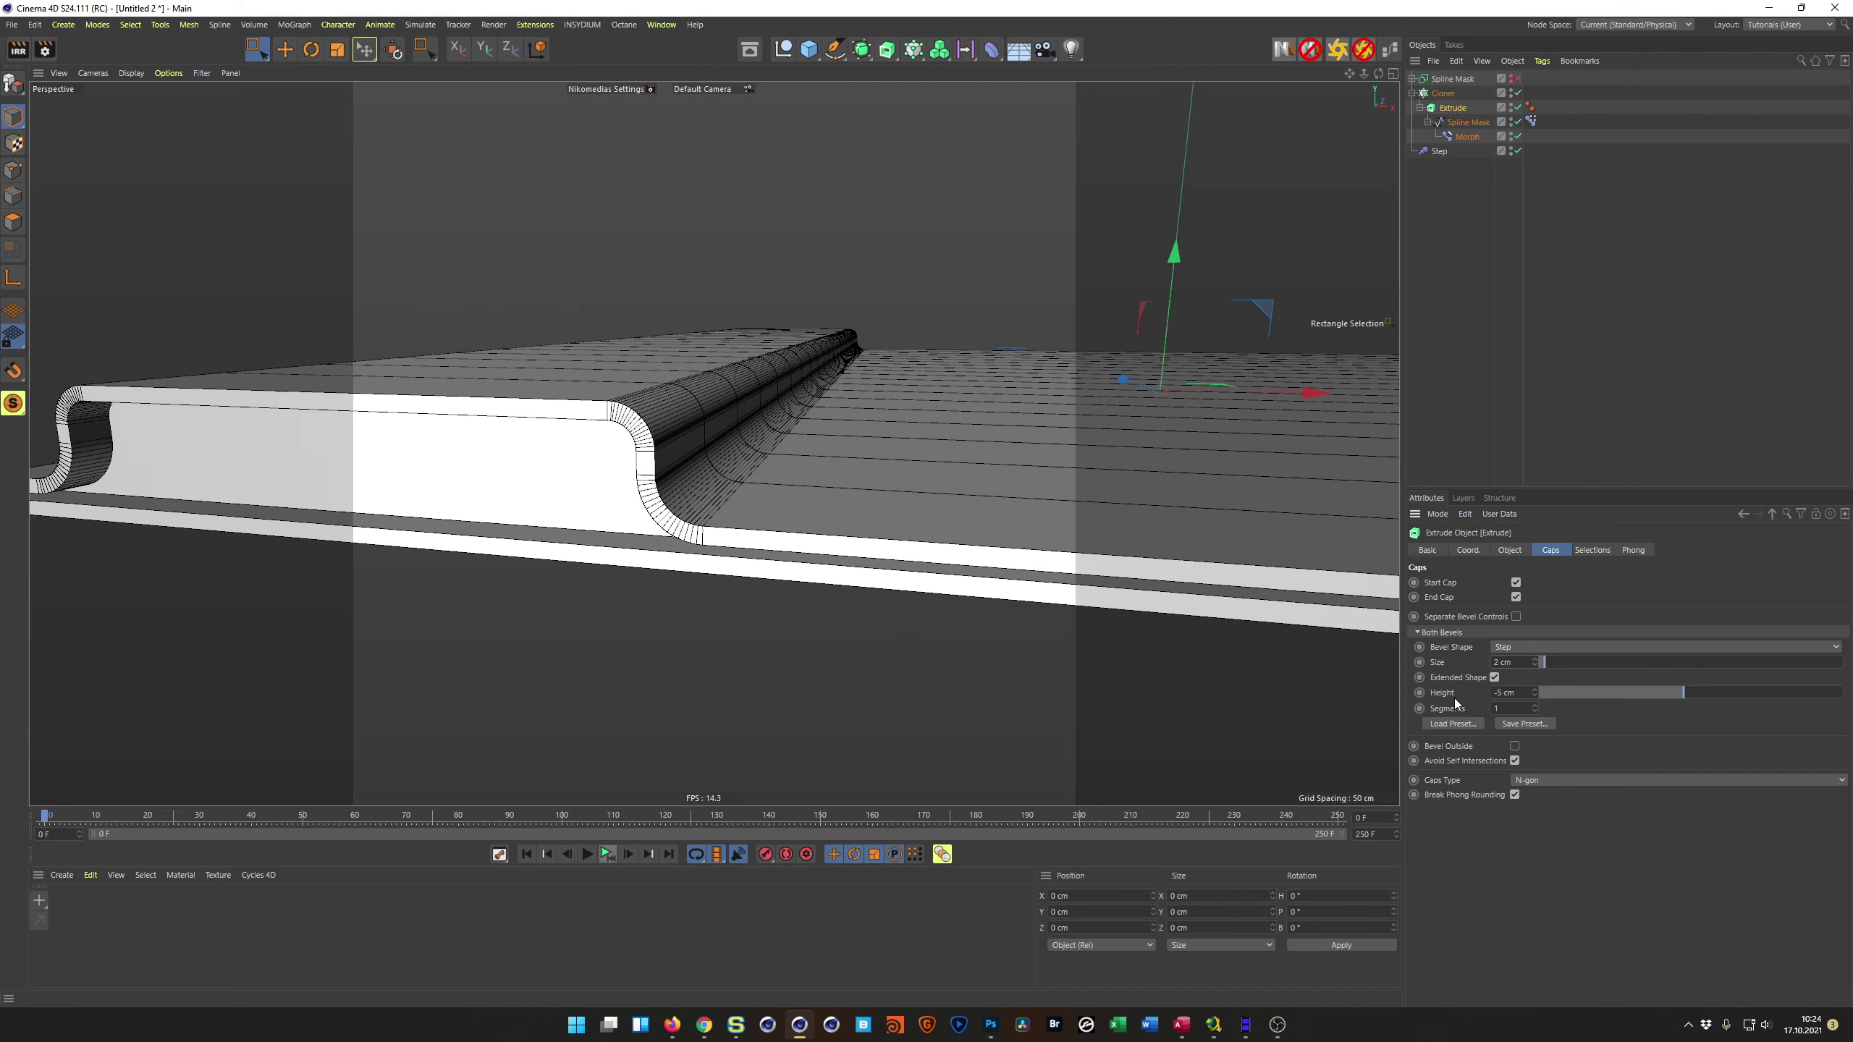
left_click(1518, 693)
key("BackSpace")
type("-1")
key("Return")
Step: Orbit back over the whole profile and review the Cloner and Extrude settings
left_click_drag(733, 543, 711, 473, "alt")
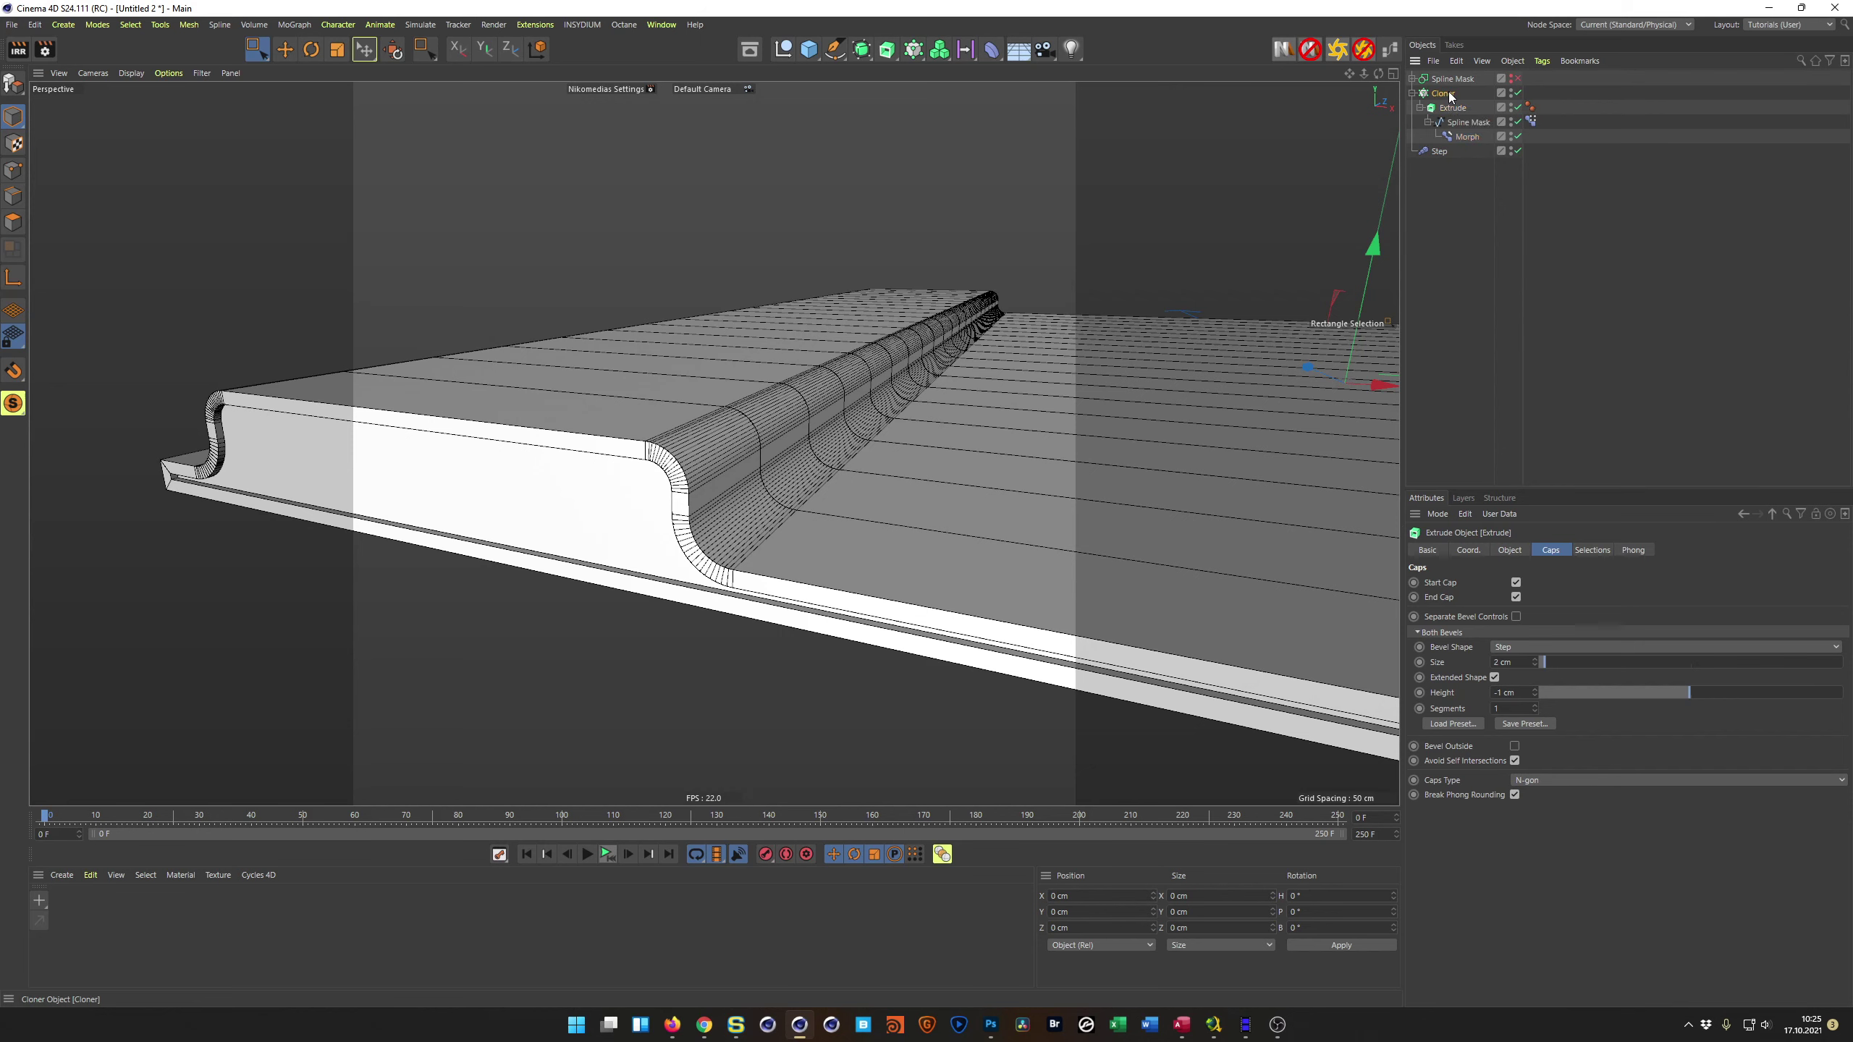
left_click(1444, 94)
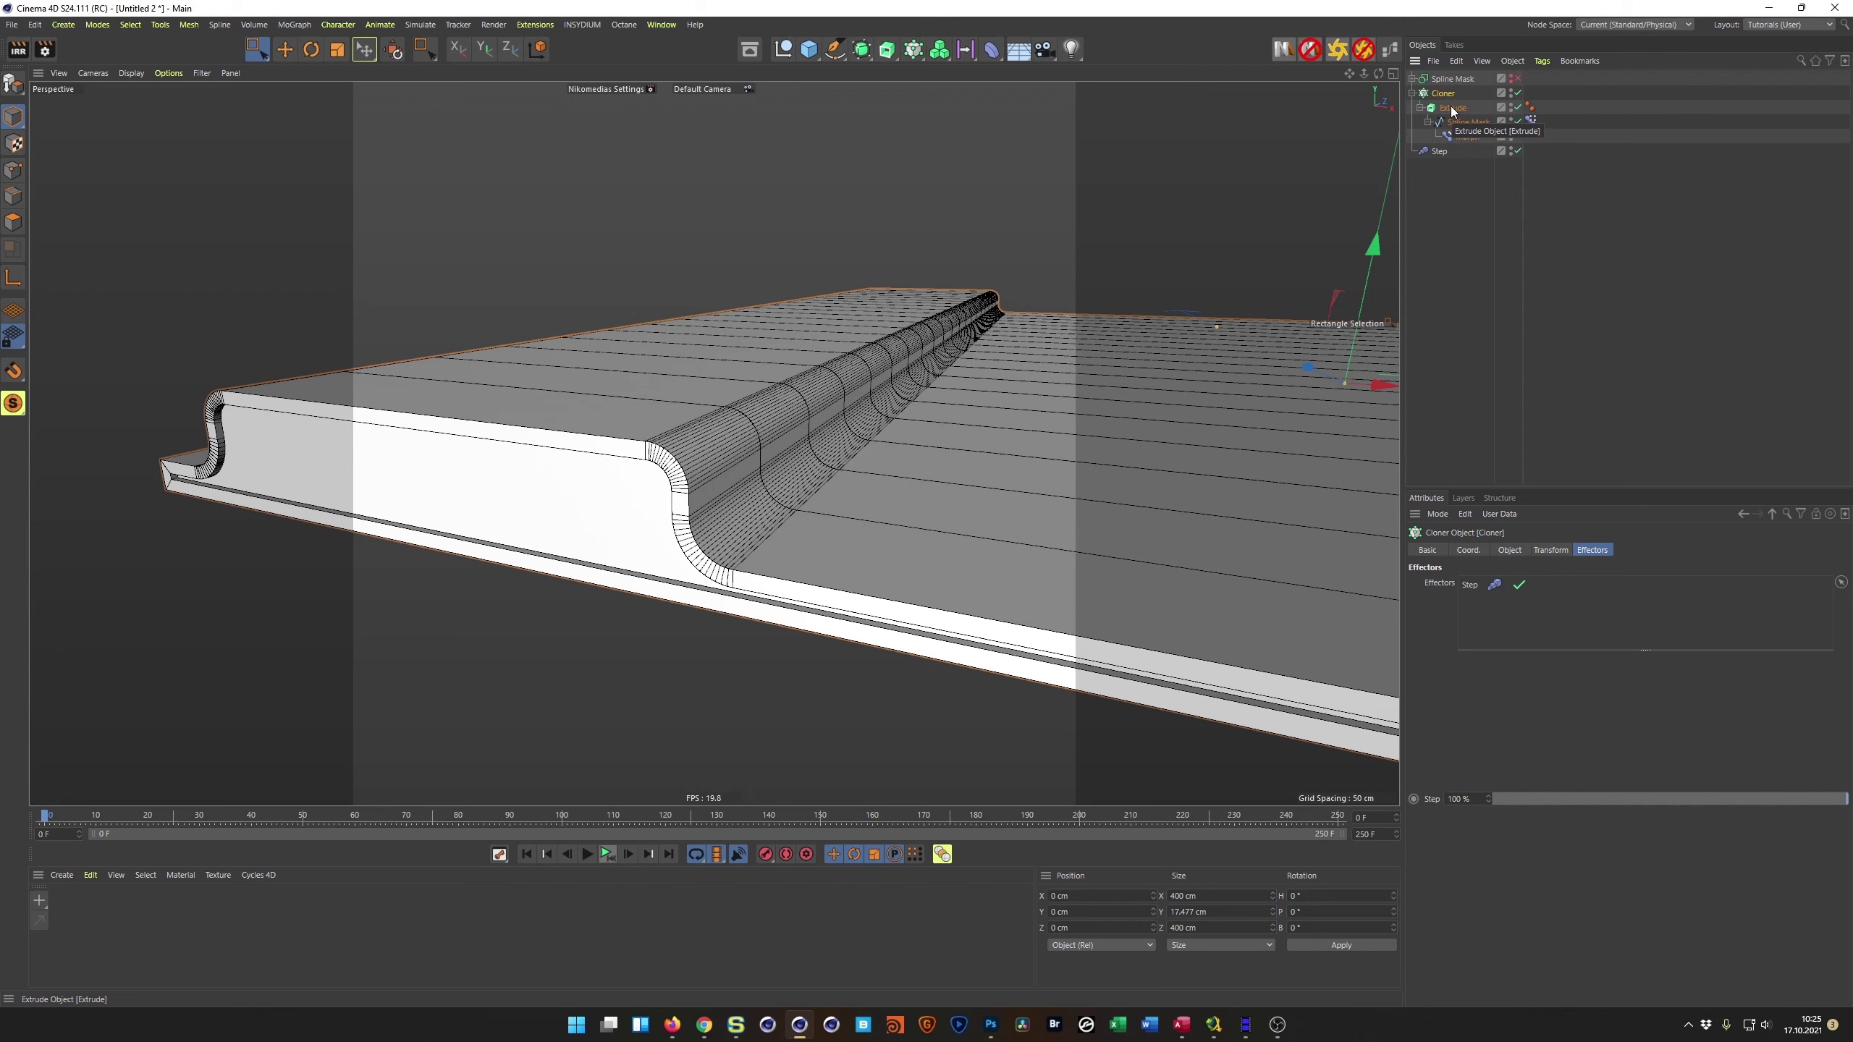
left_click(1452, 108)
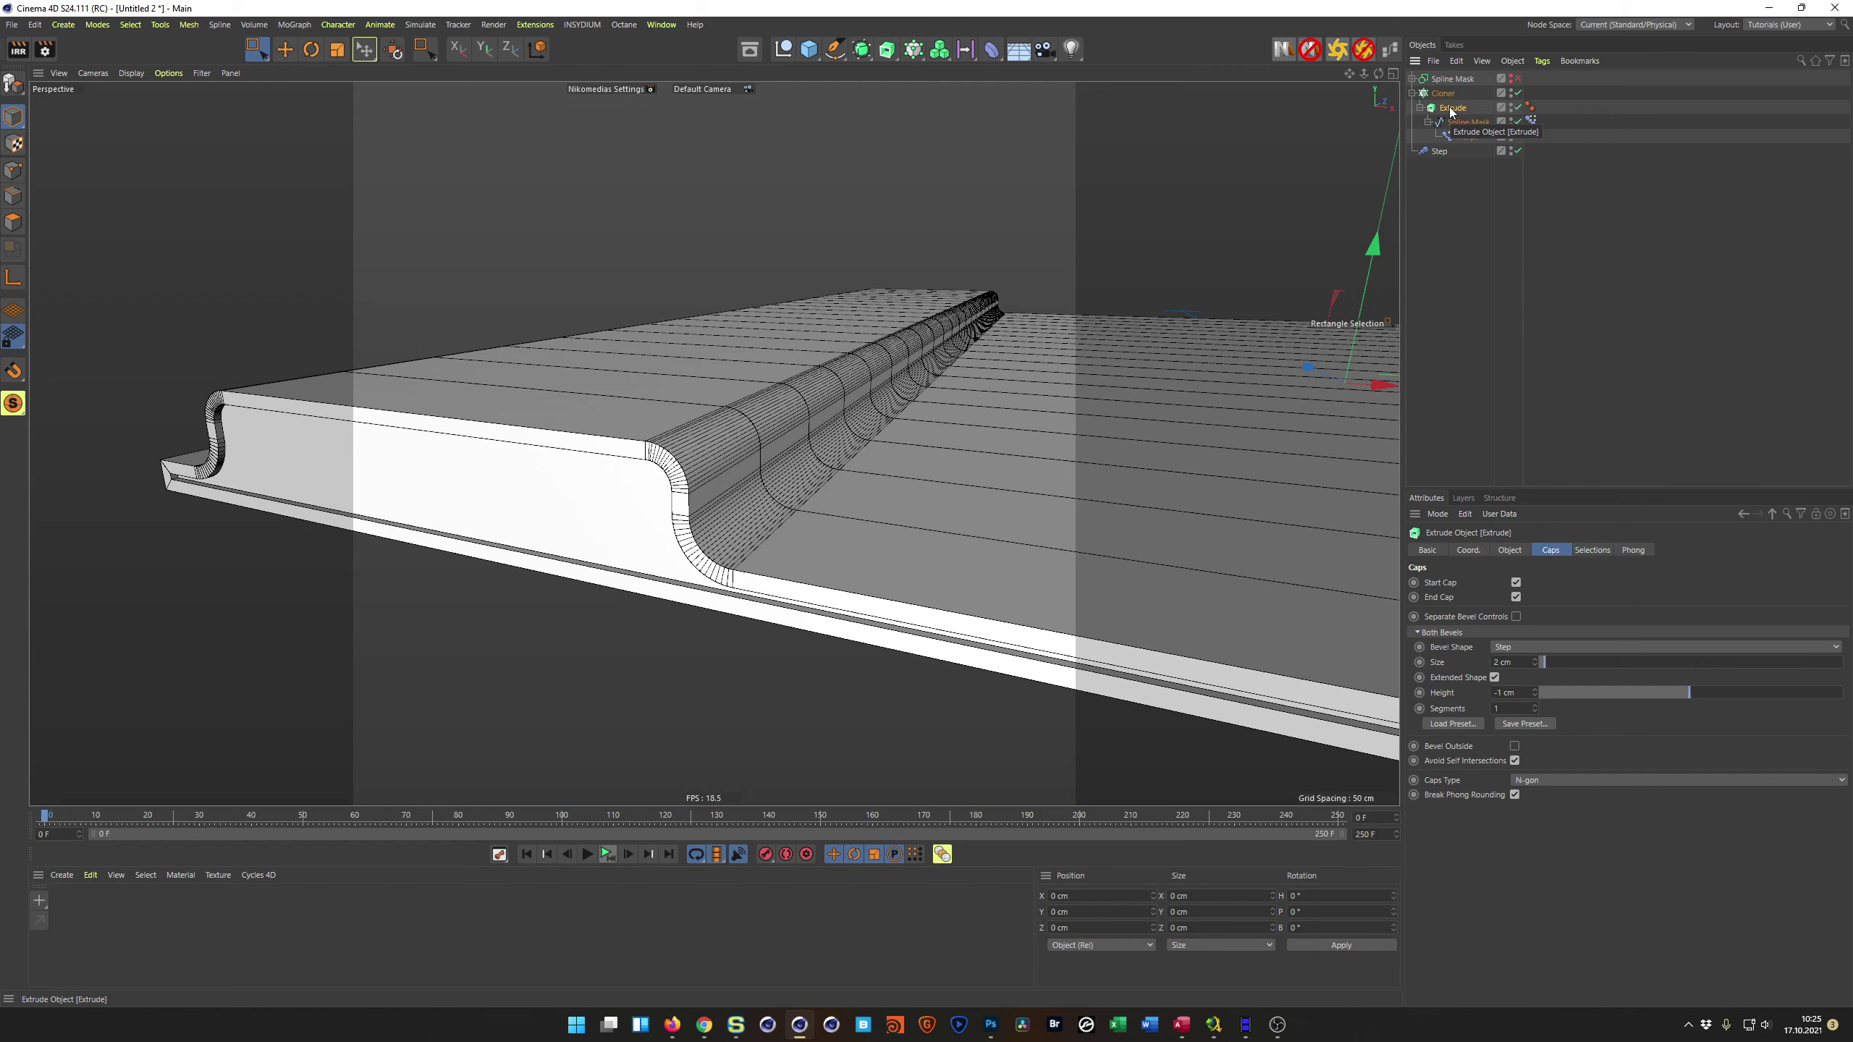
Step: Group the Extrude into a Null with Alt+G and add a Bevel deformer inside it
key("alt+g")
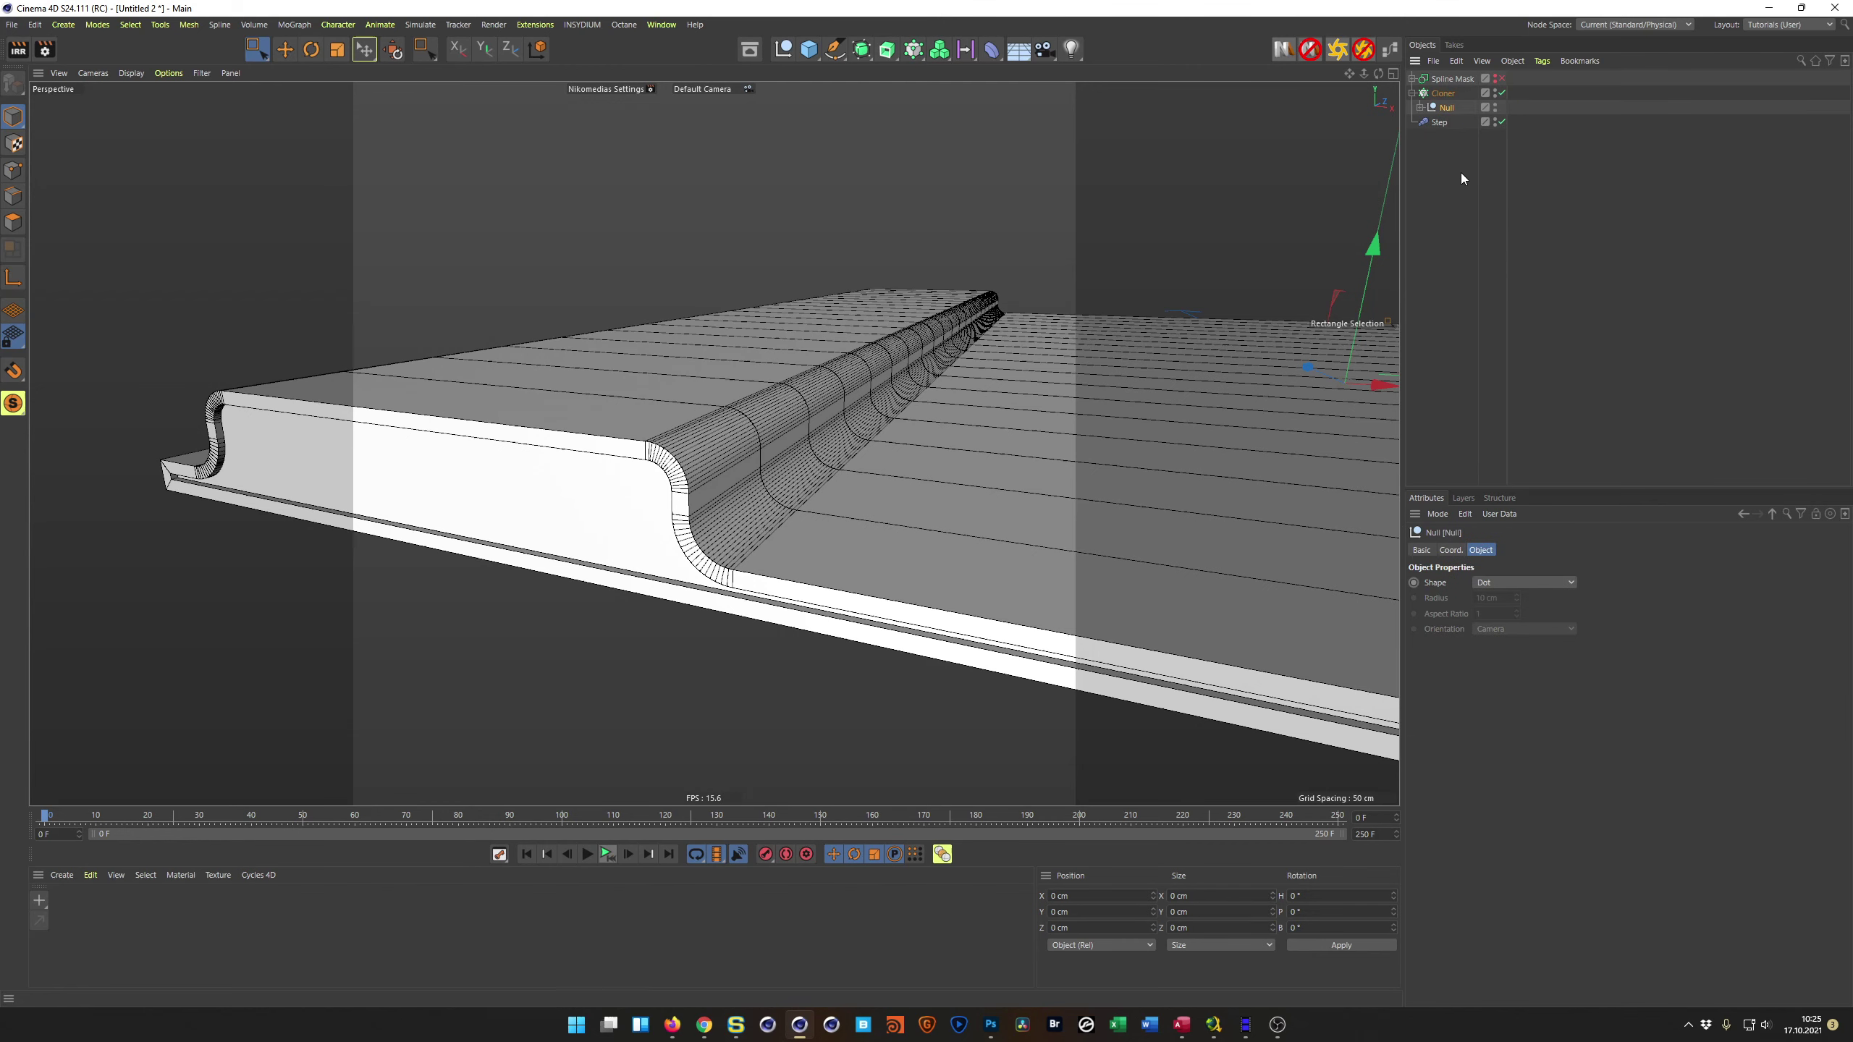
left_click(1420, 109)
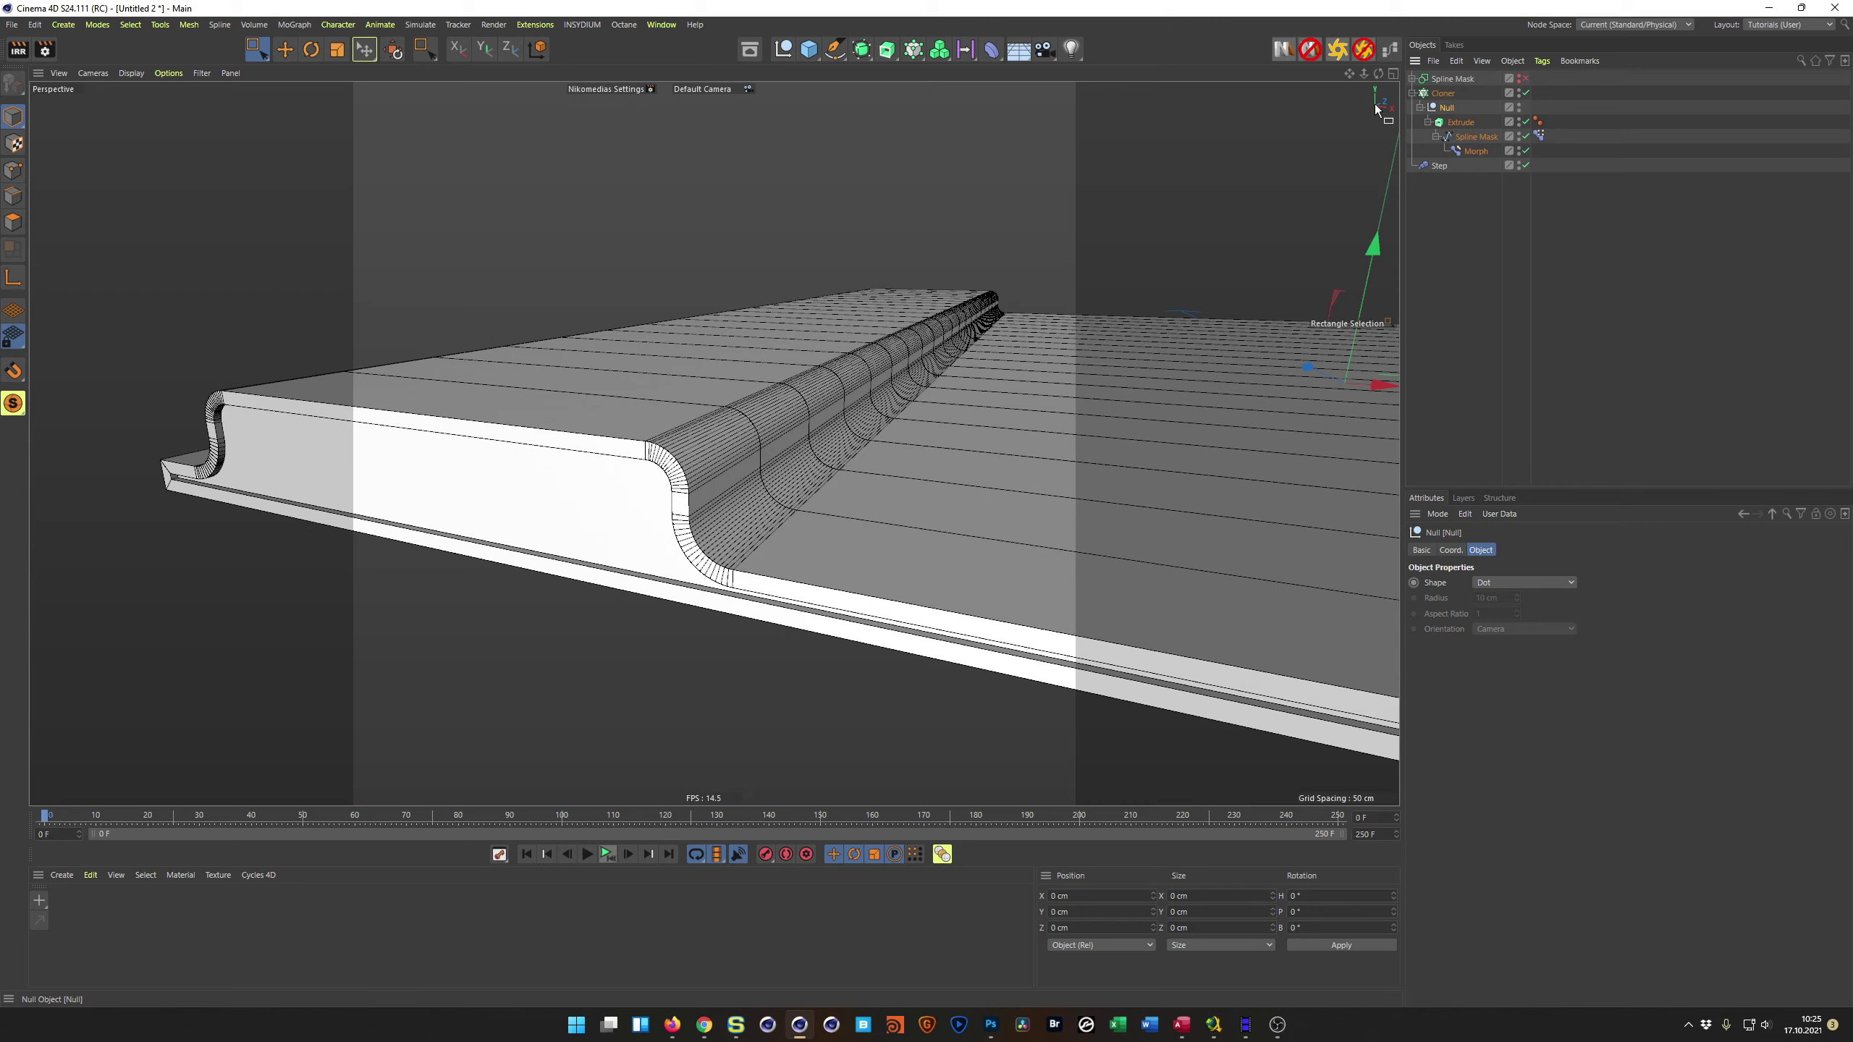
left_click(992, 50)
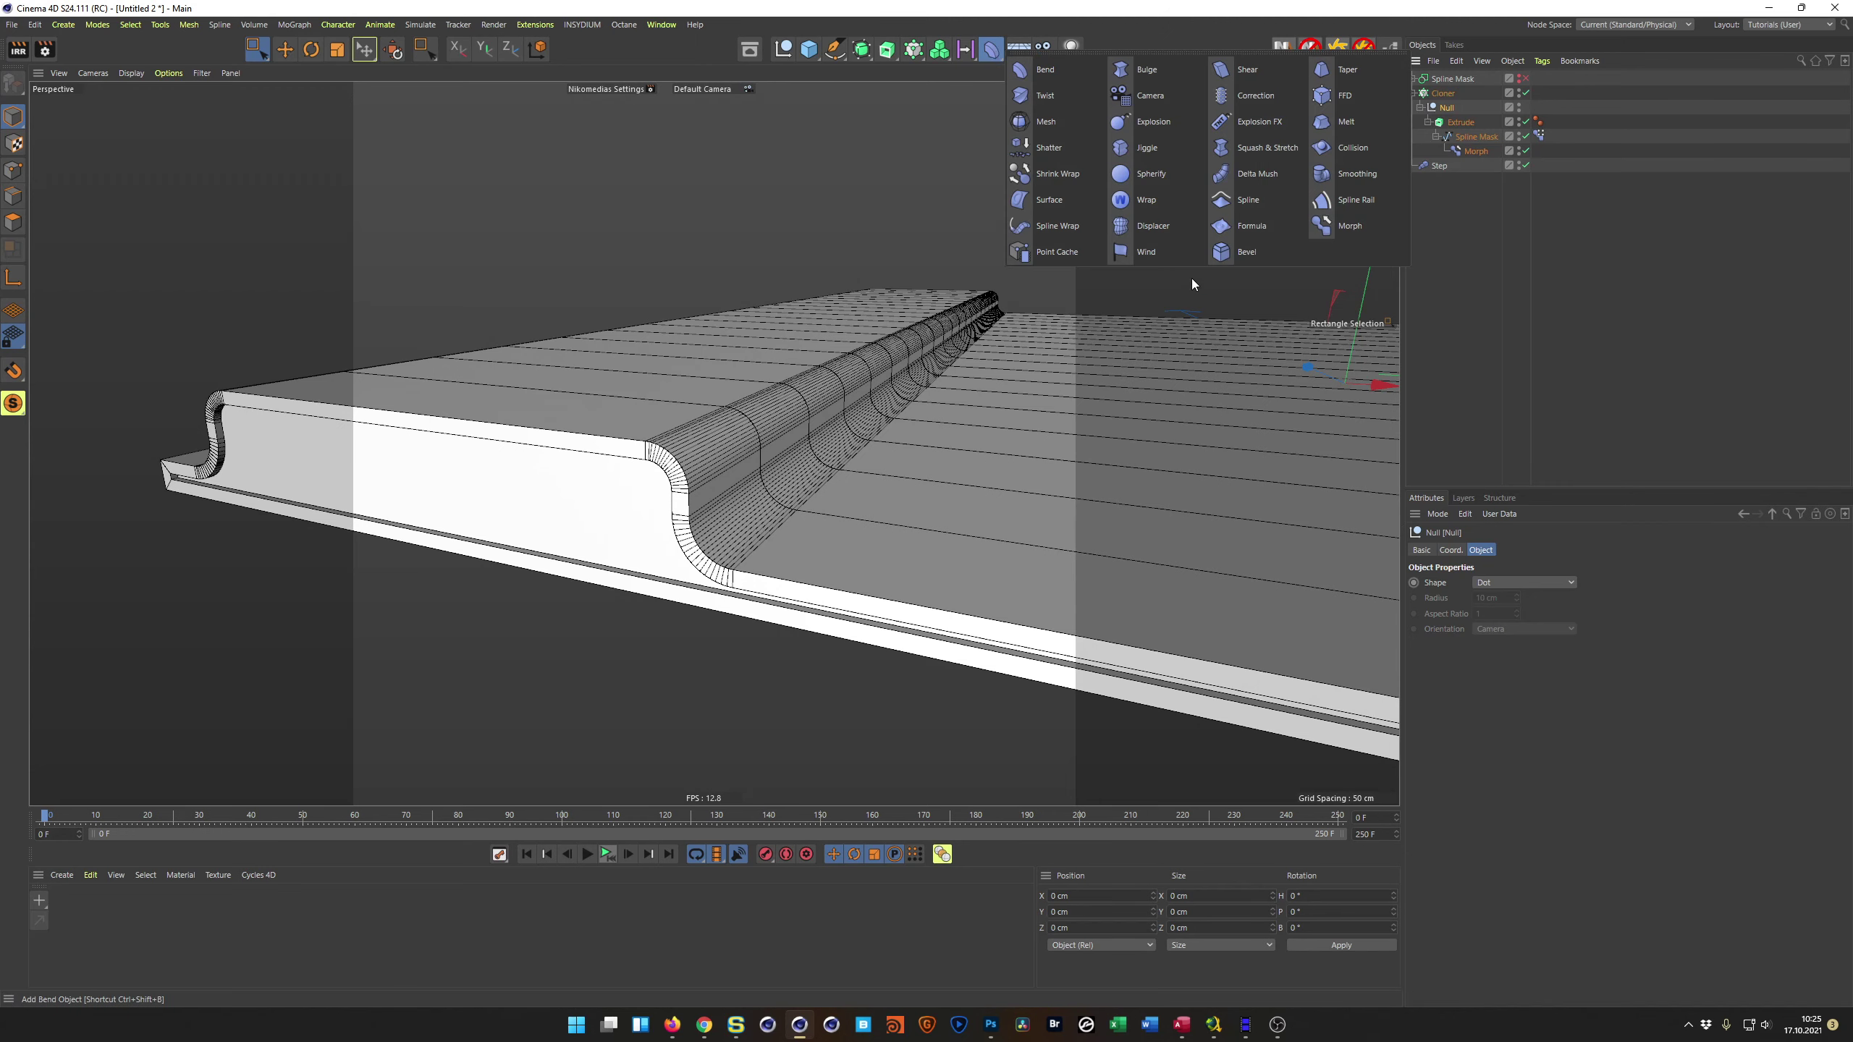
left_click(1233, 250)
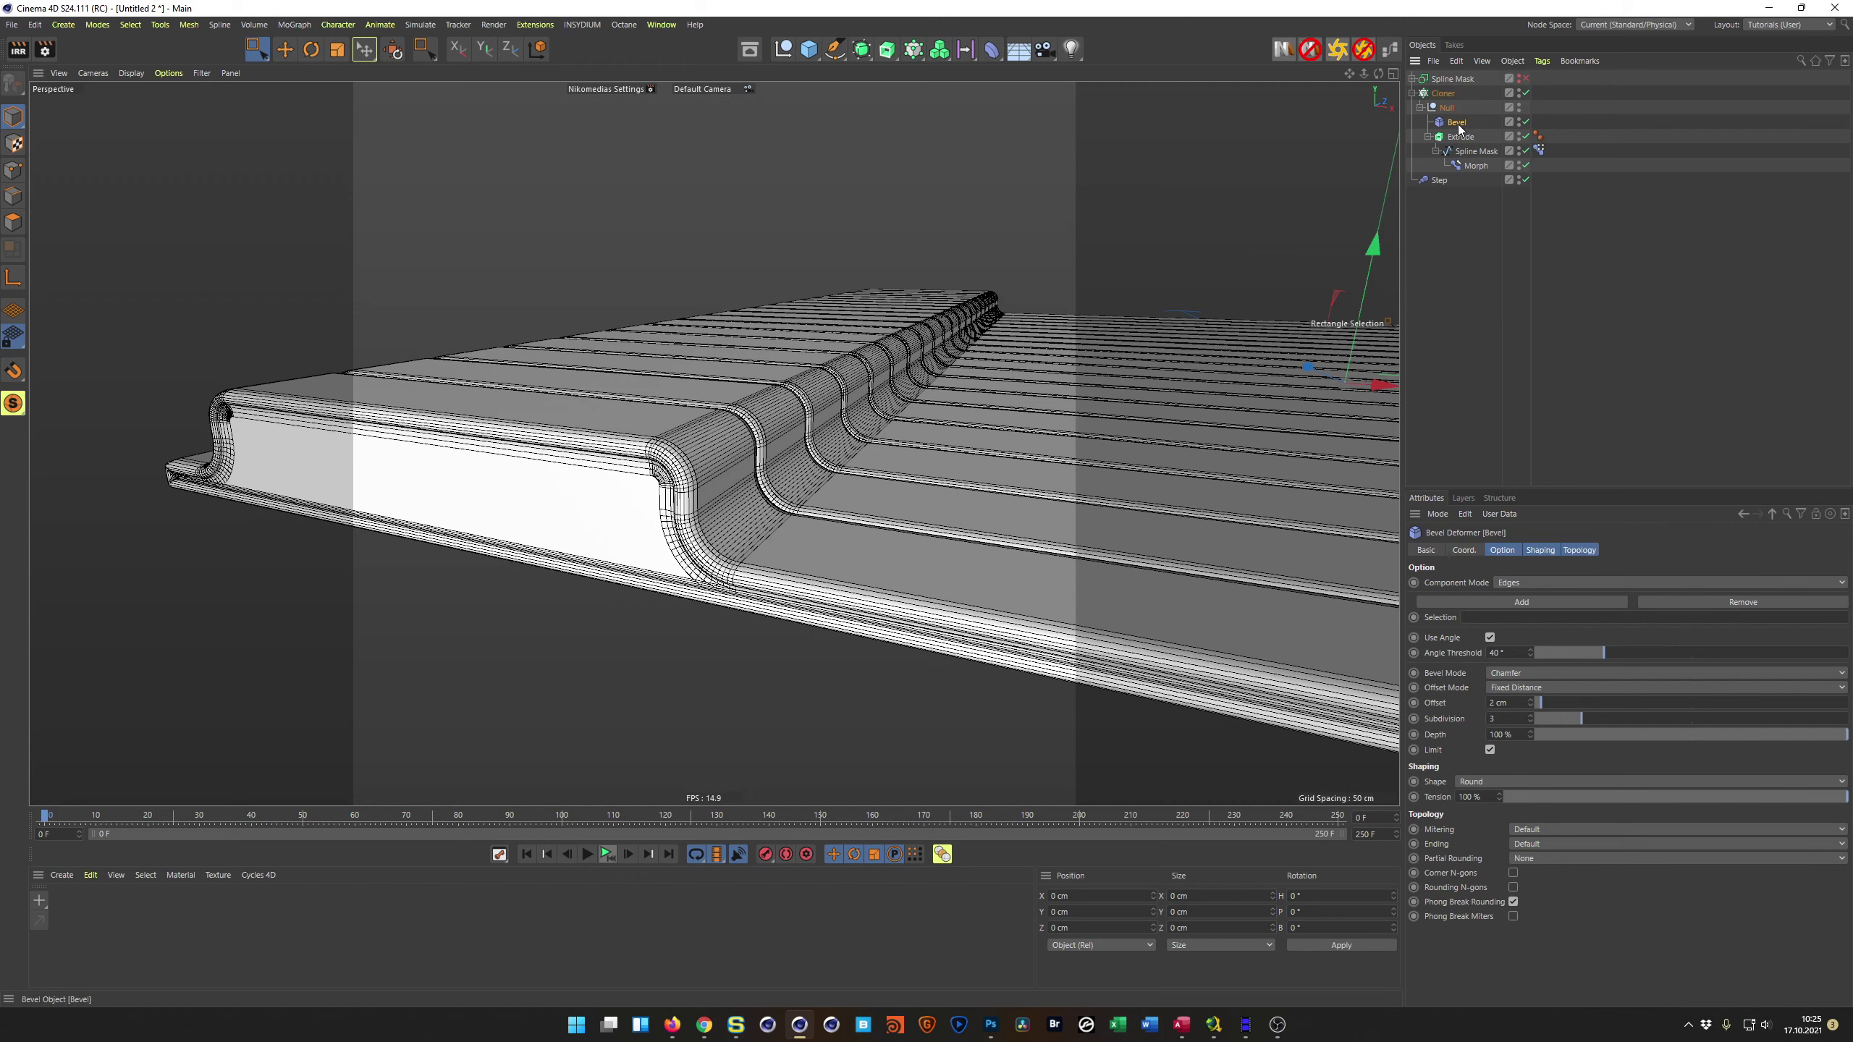
Step: Give the Bevel deformer a 0.5 cm offset and 2 subdivisions
left_click(1505, 702)
key("BackSpace")
type(".5")
key("Return")
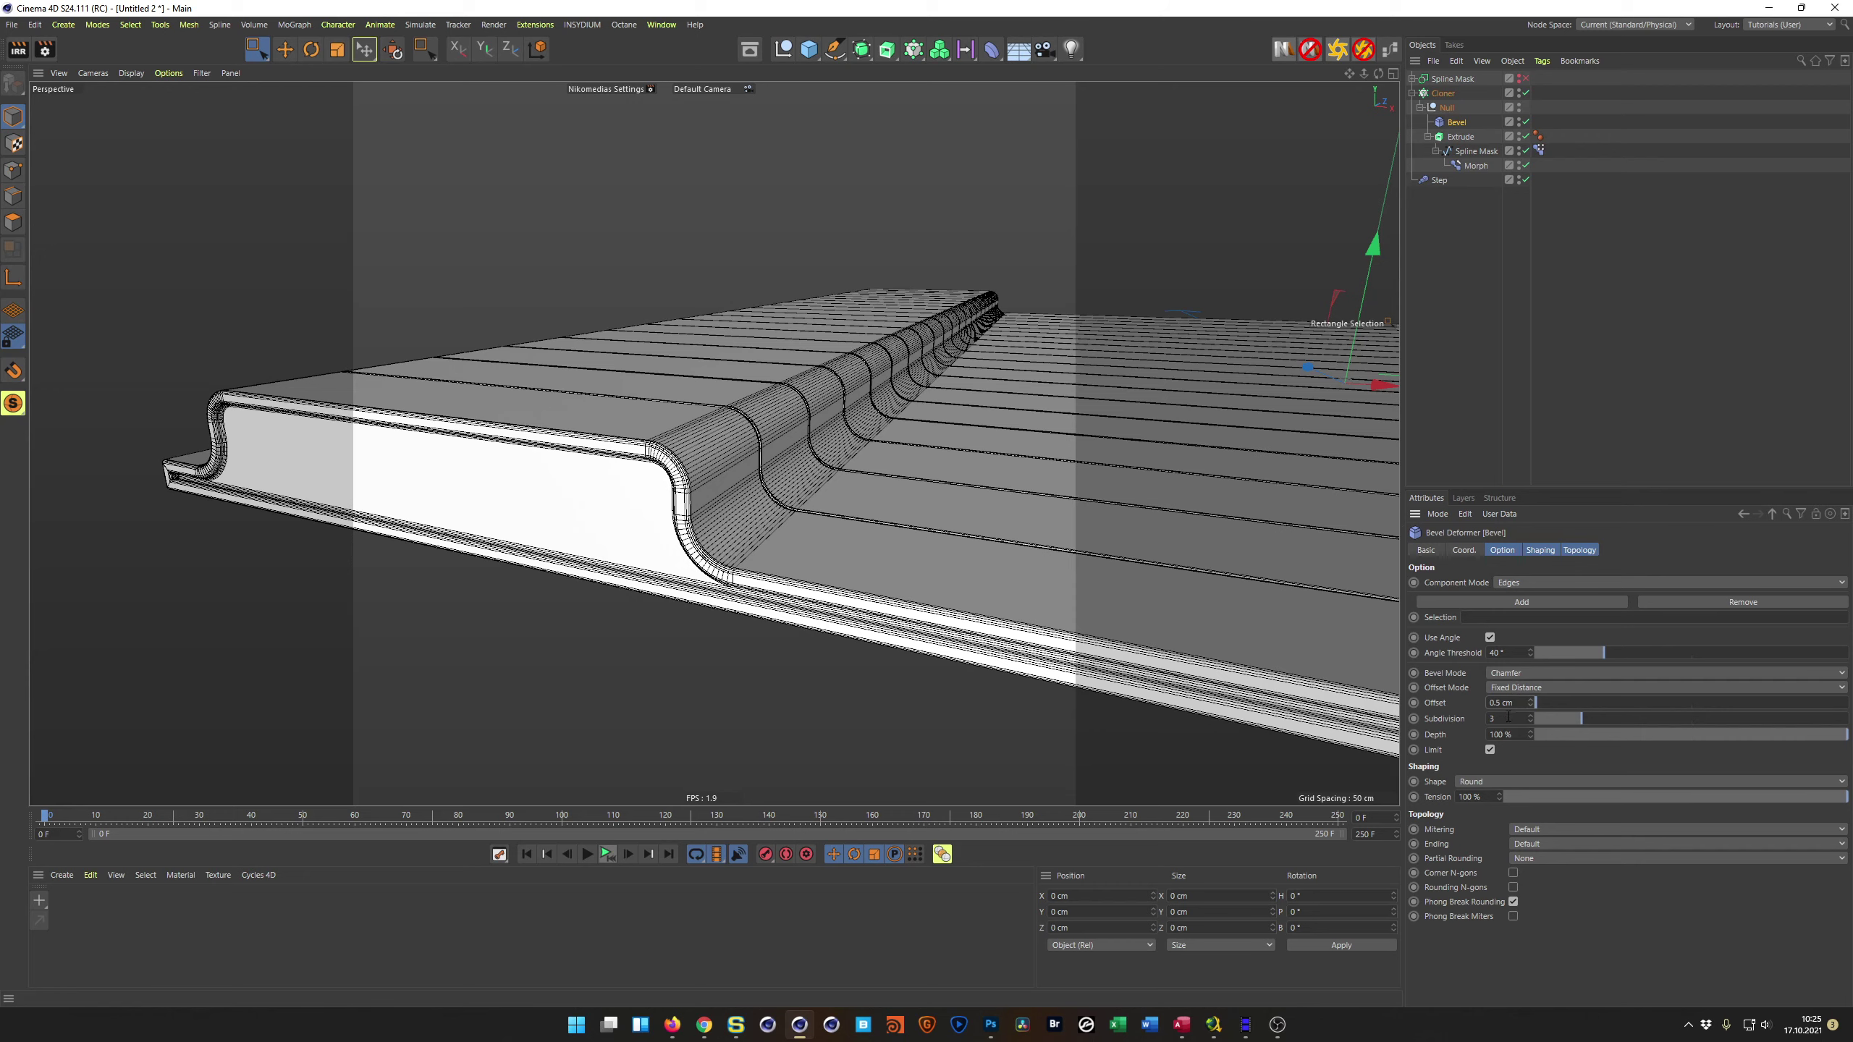
type("2")
key("Return")
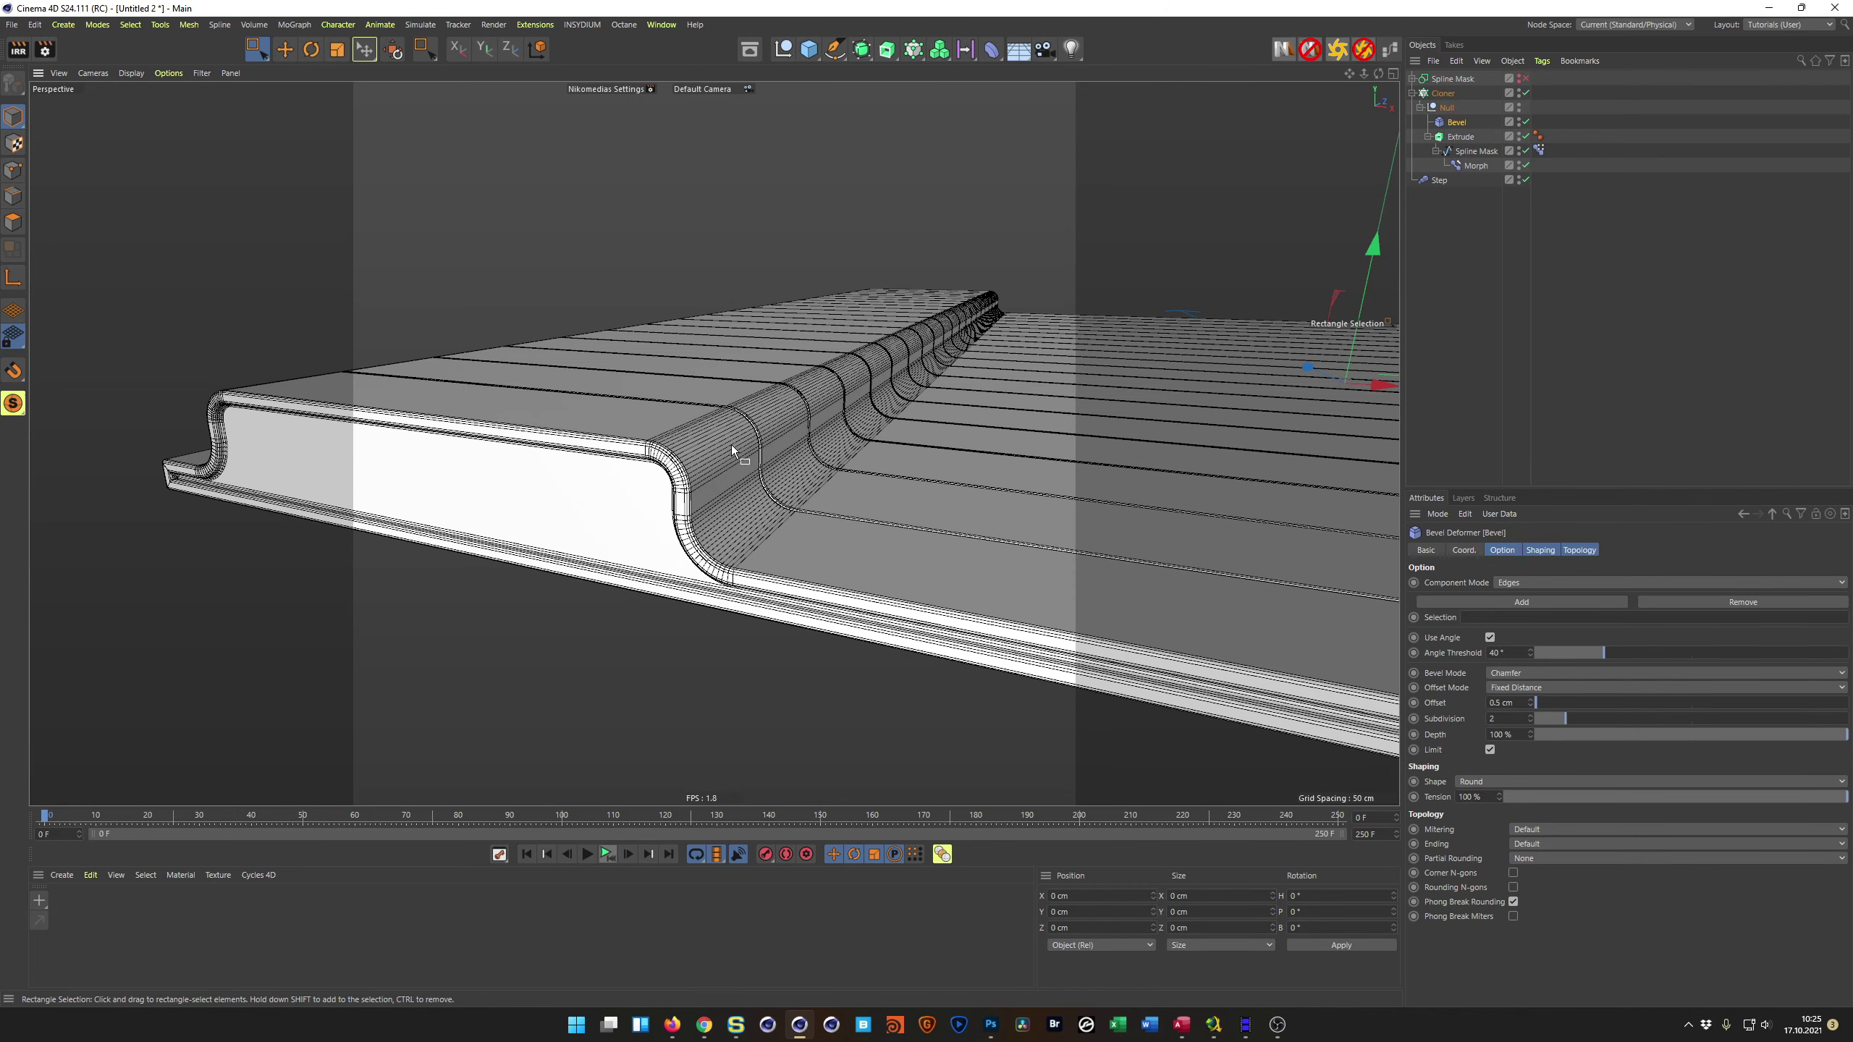
scroll(790, 432, "up", 5)
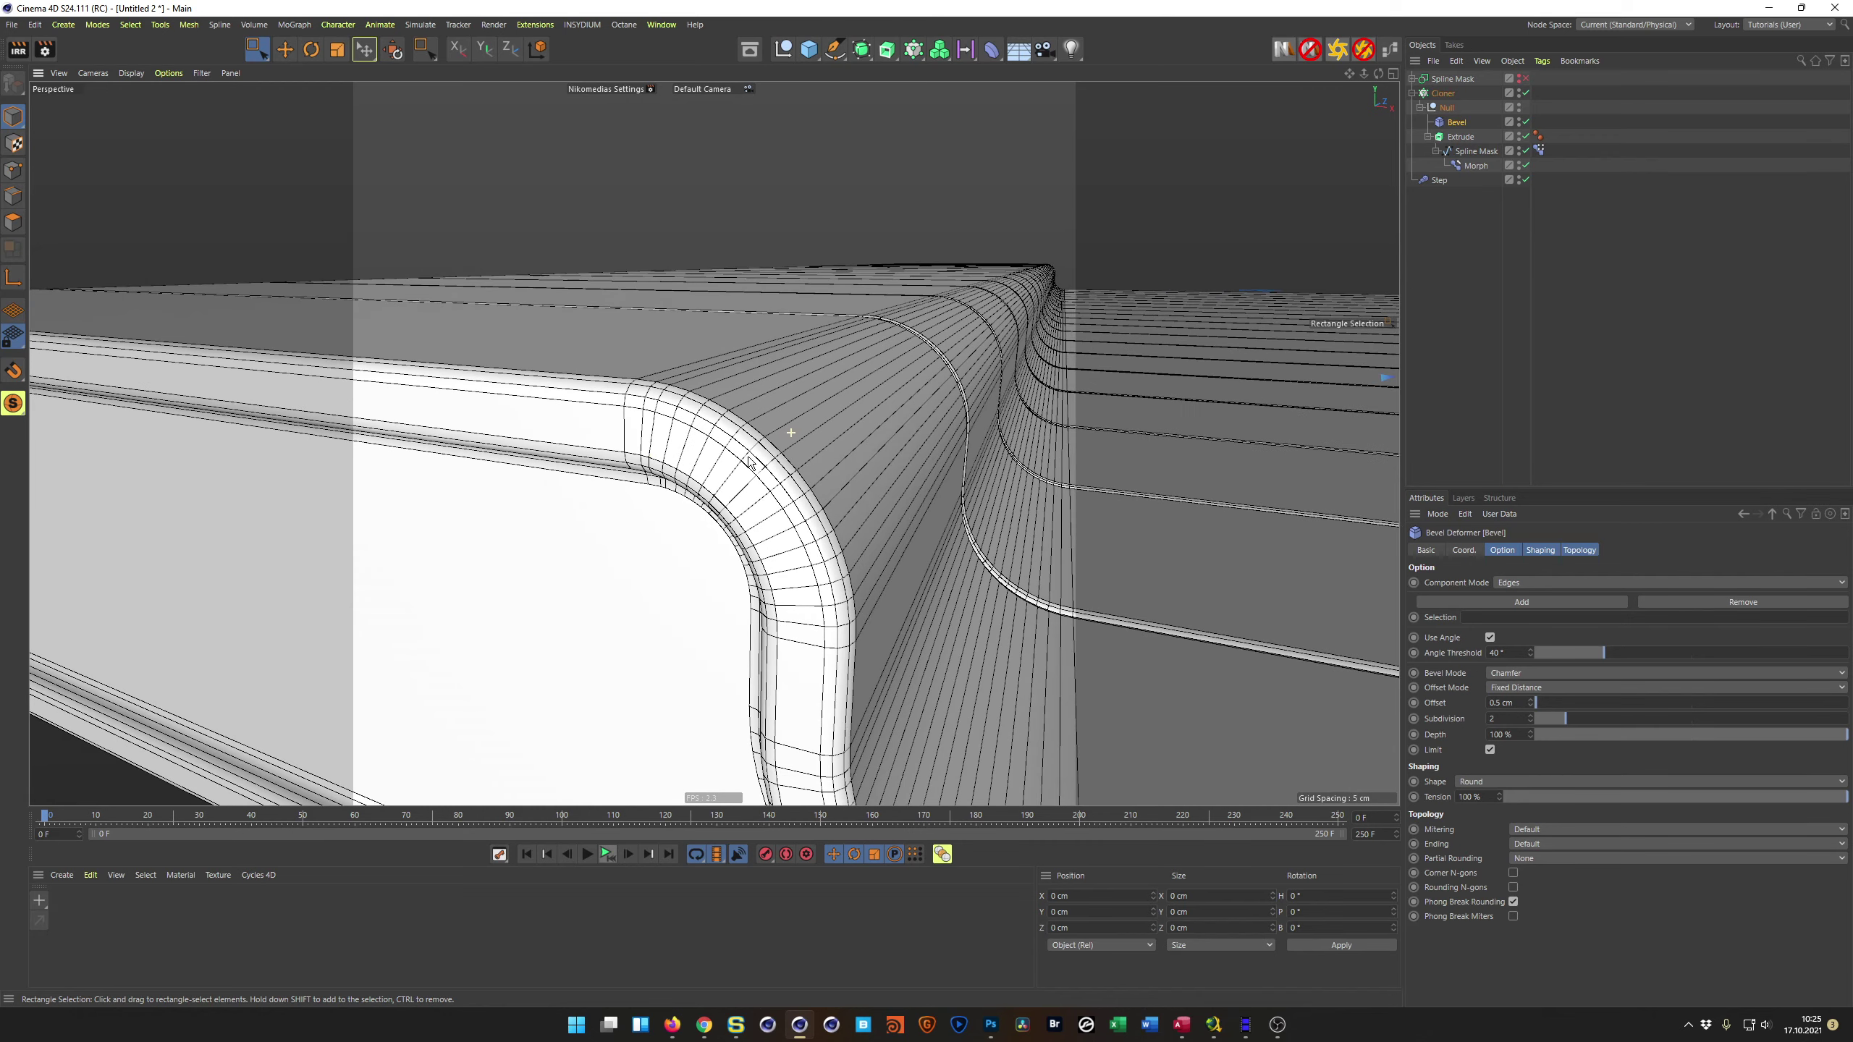
scroll(749, 459, "down", 3)
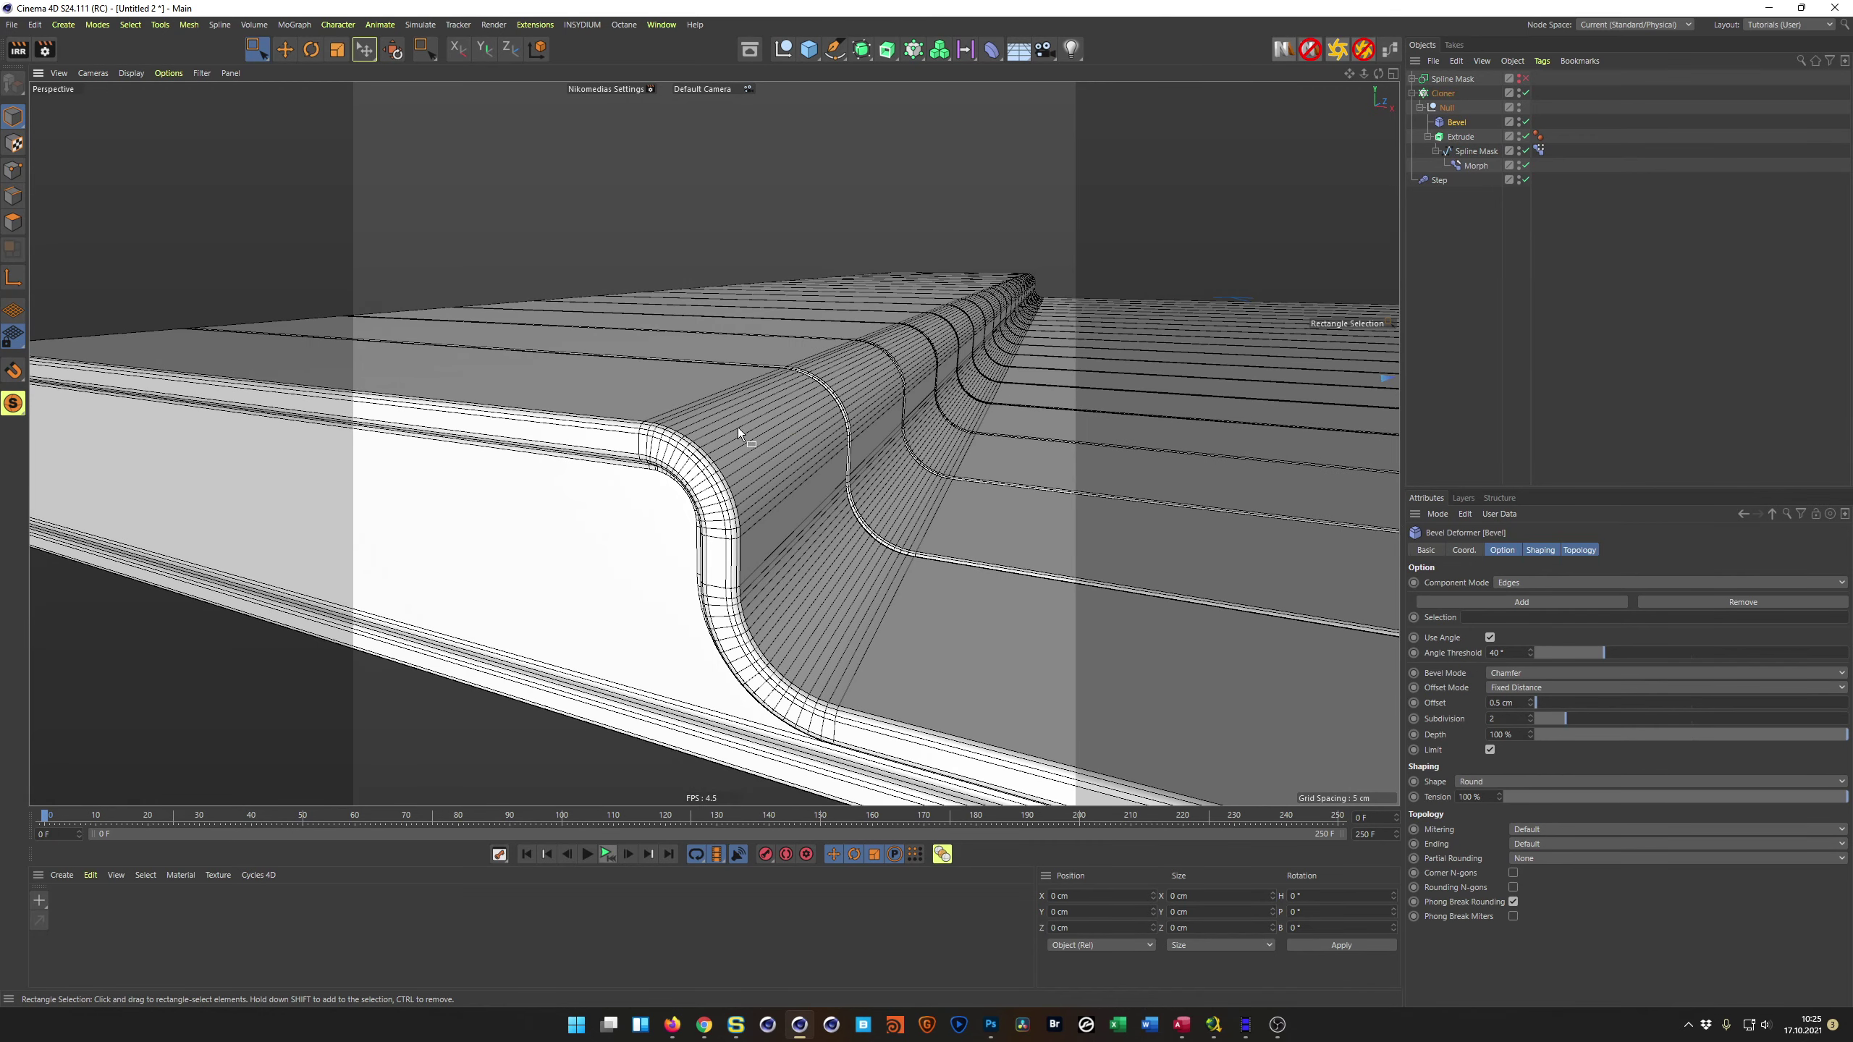
mouse_move(709, 440)
left_mouse_down("alt")
mouse_move(649, 489)
mouse_move(696, 471)
left_mouse_up("alt")
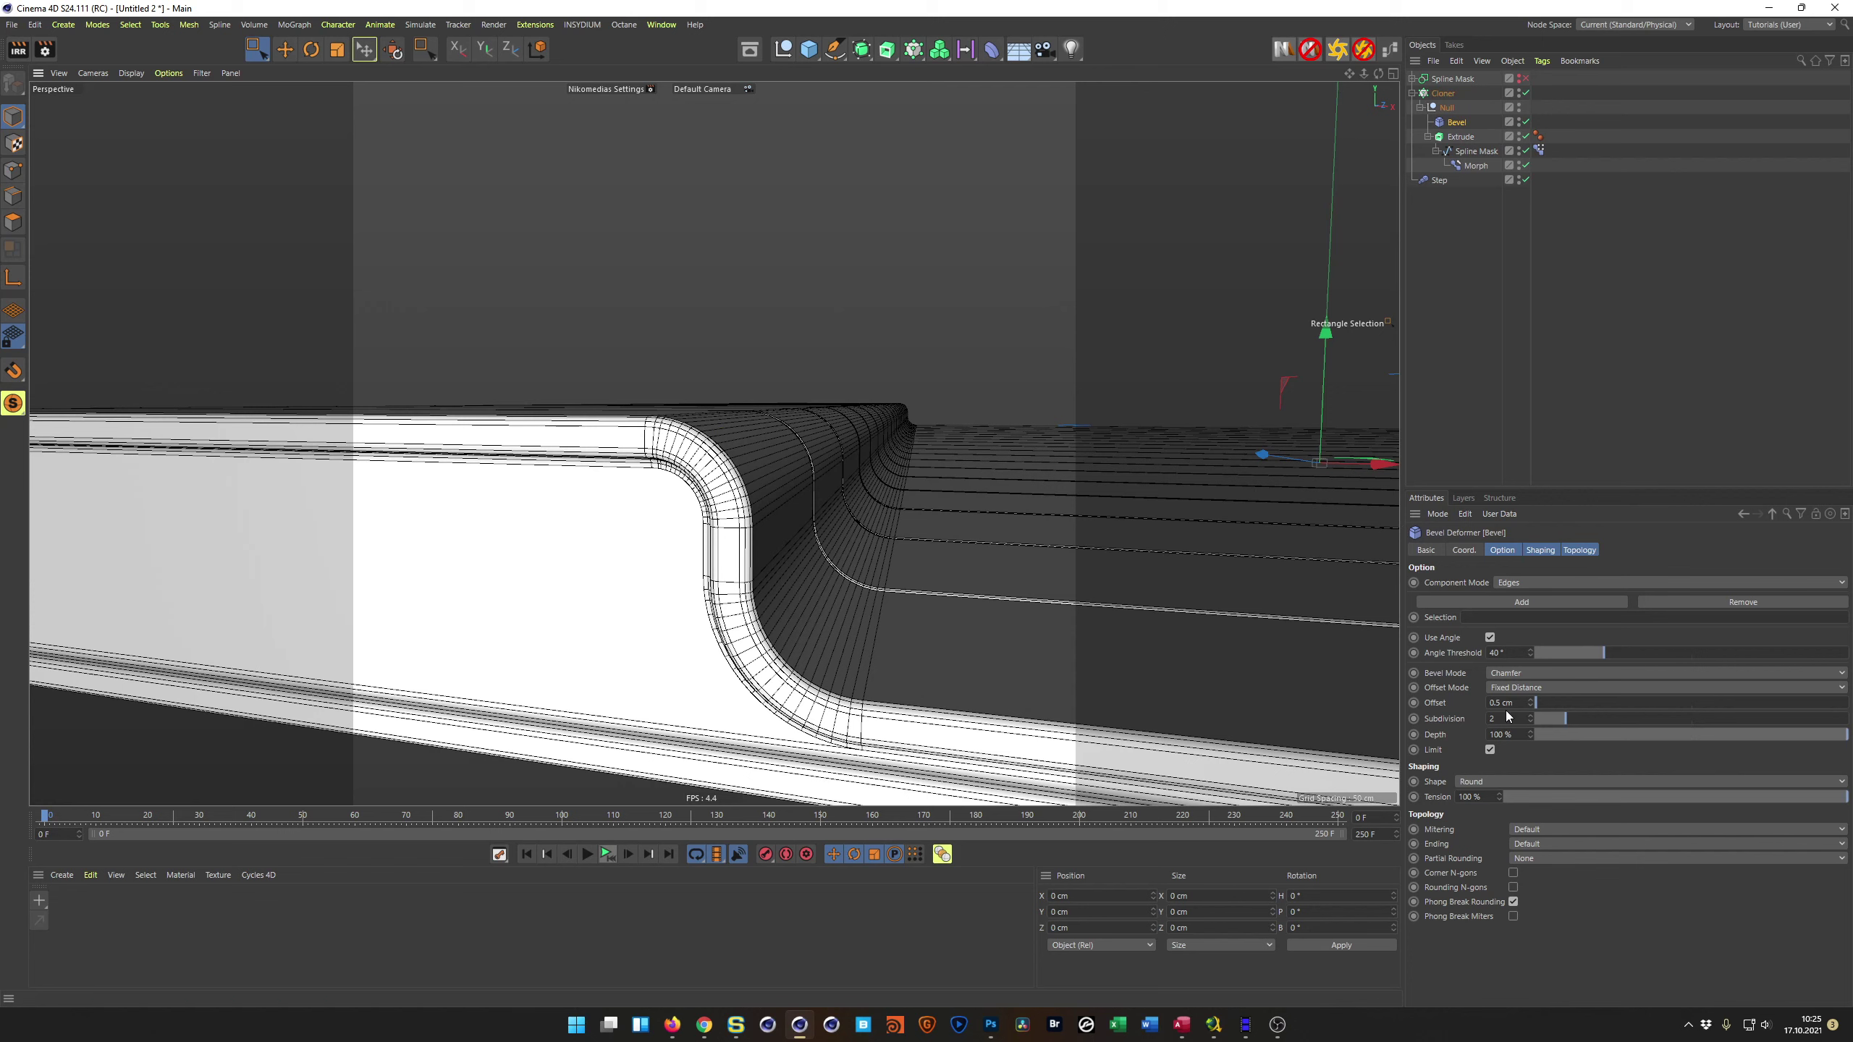
Step: Clear the bevel offset for re-entry and switch the Bevel deformer off to compare
left_click(1519, 702)
key("BackSpace")
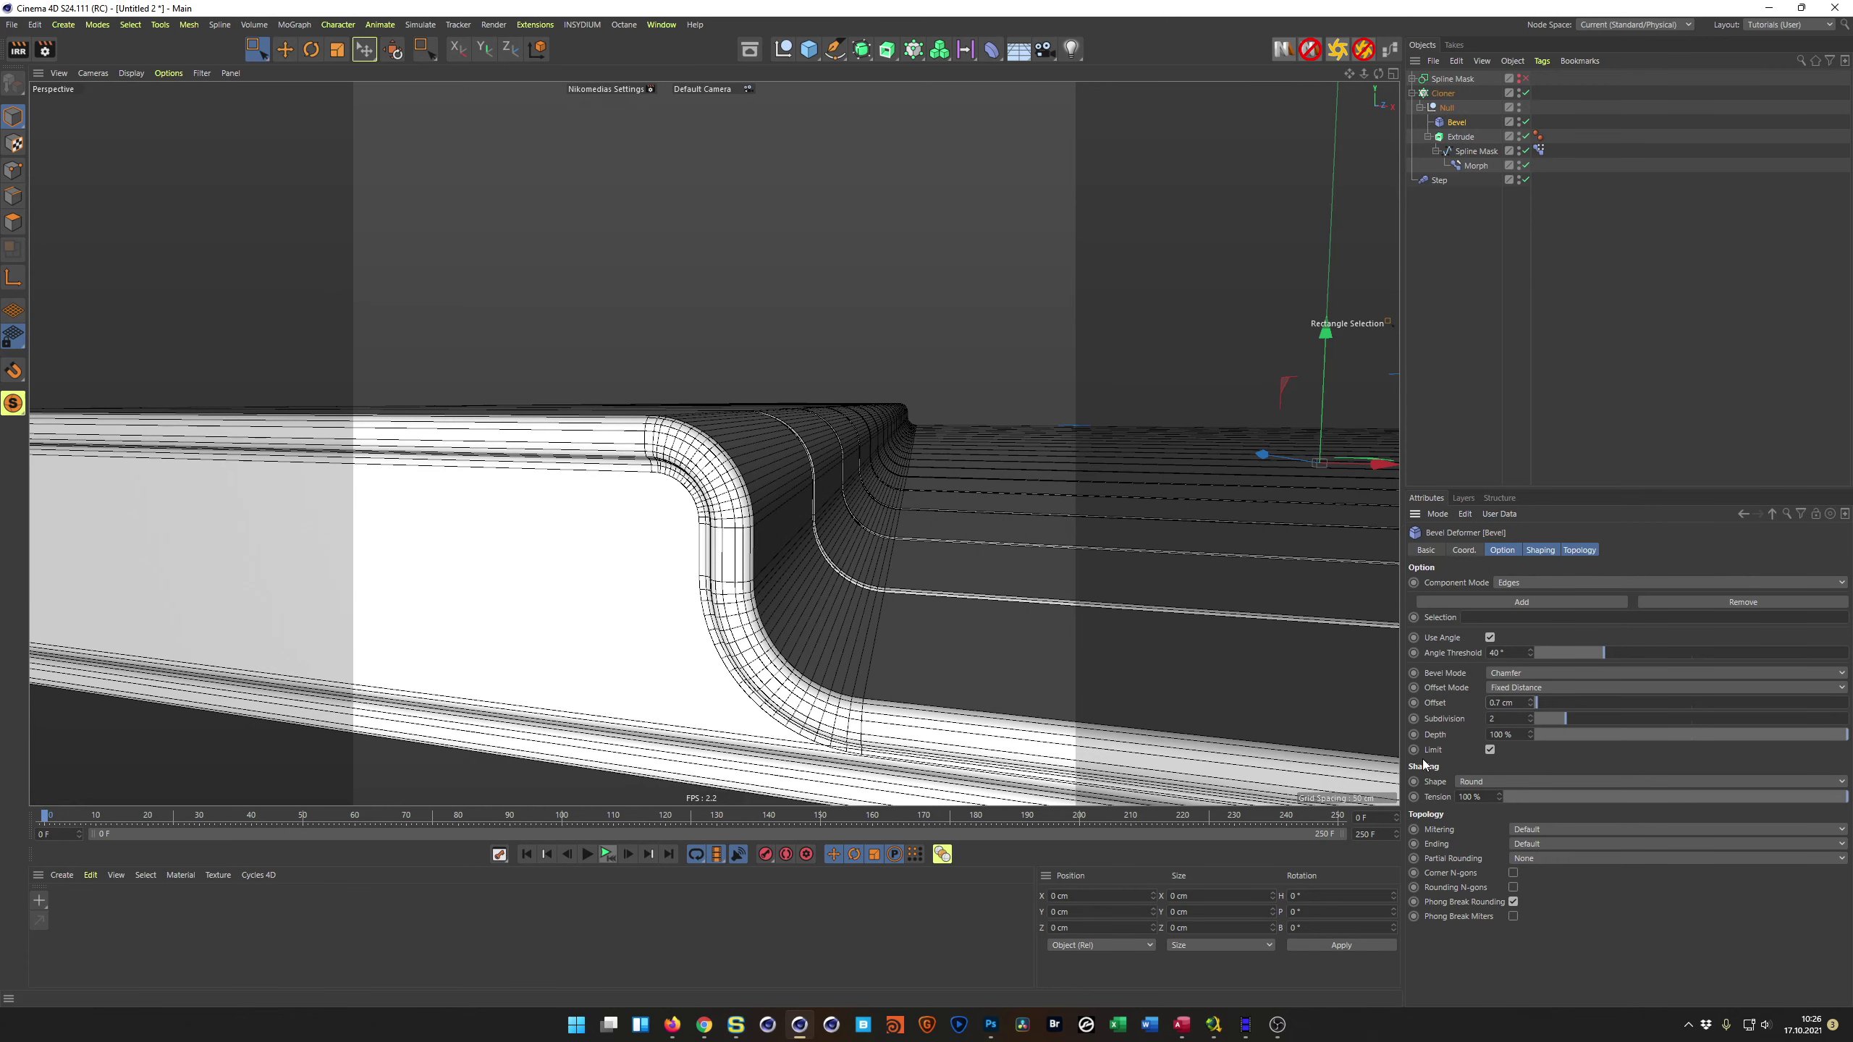
scroll(725, 637, "down", 8)
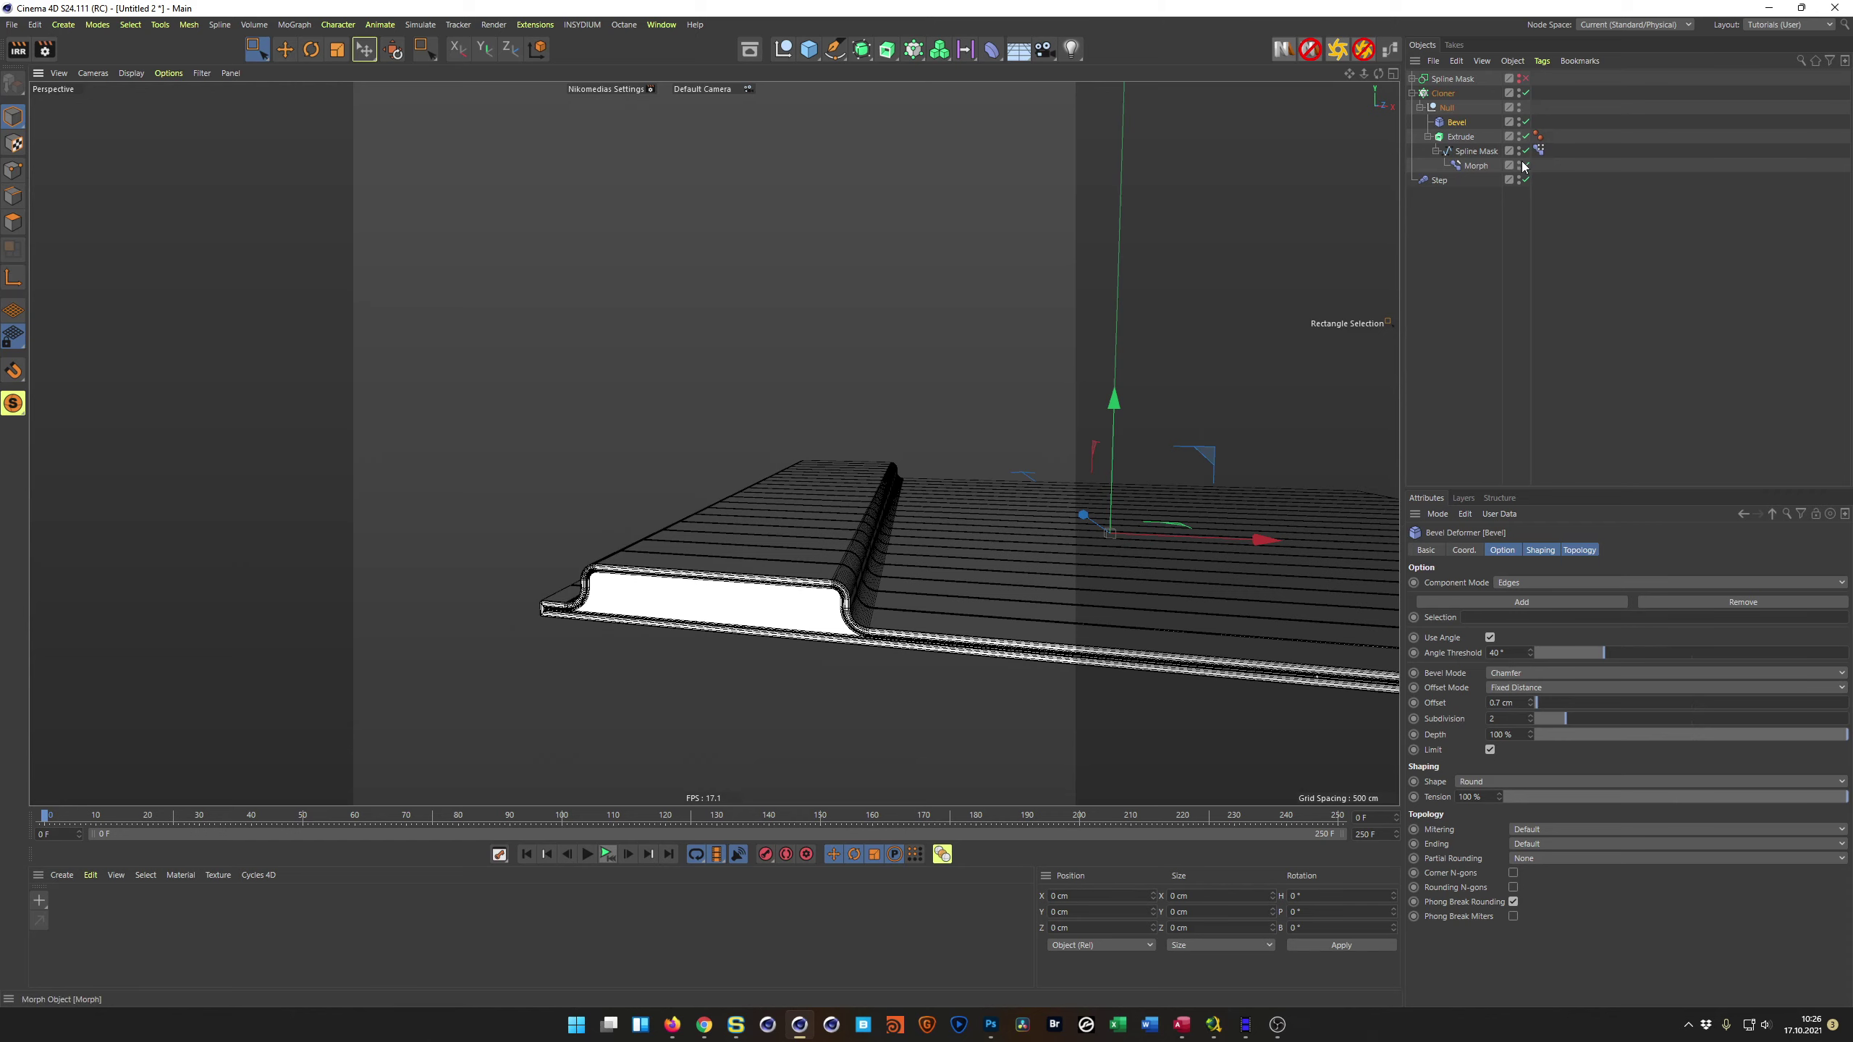
left_click(1526, 122)
scroll(778, 576, "down", 5)
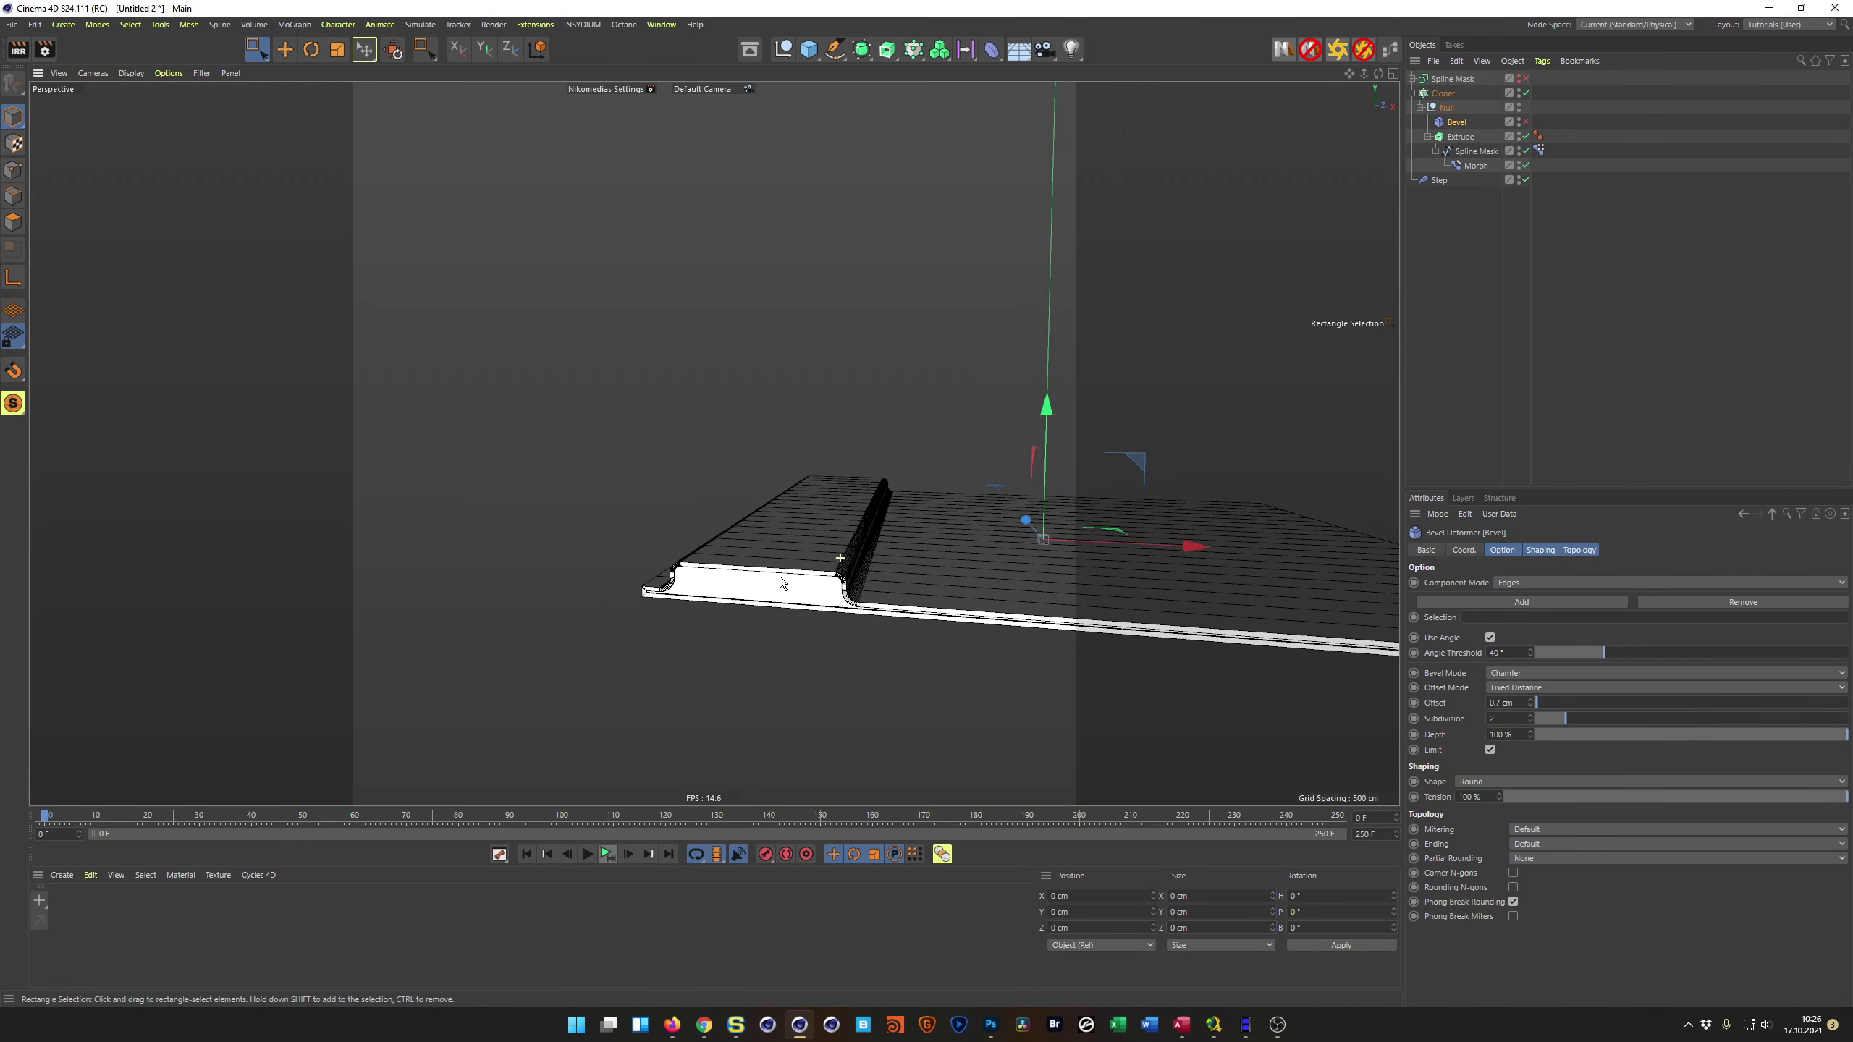
scroll(649, 518, "up", 8)
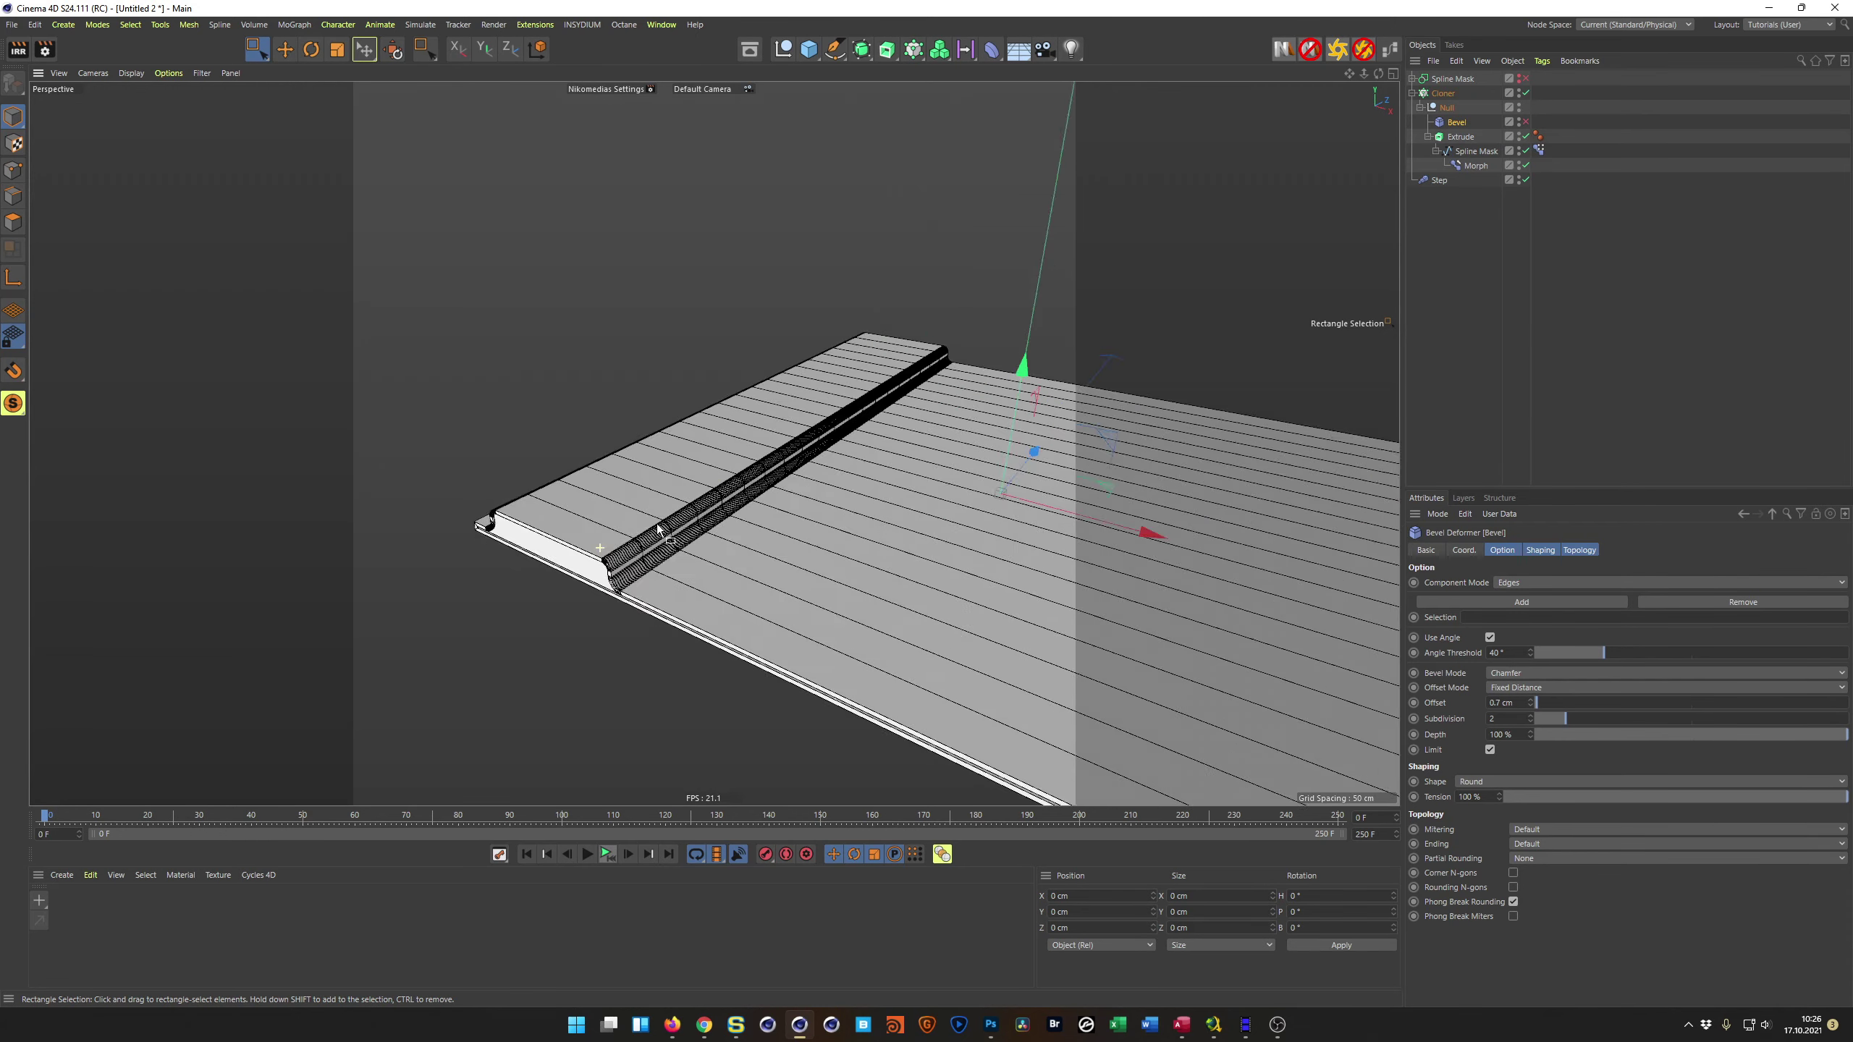
Step: Save the scene as Colorful_Waves_Tut.c4d in the _Temp folder on DATA1
key("ctrl+s")
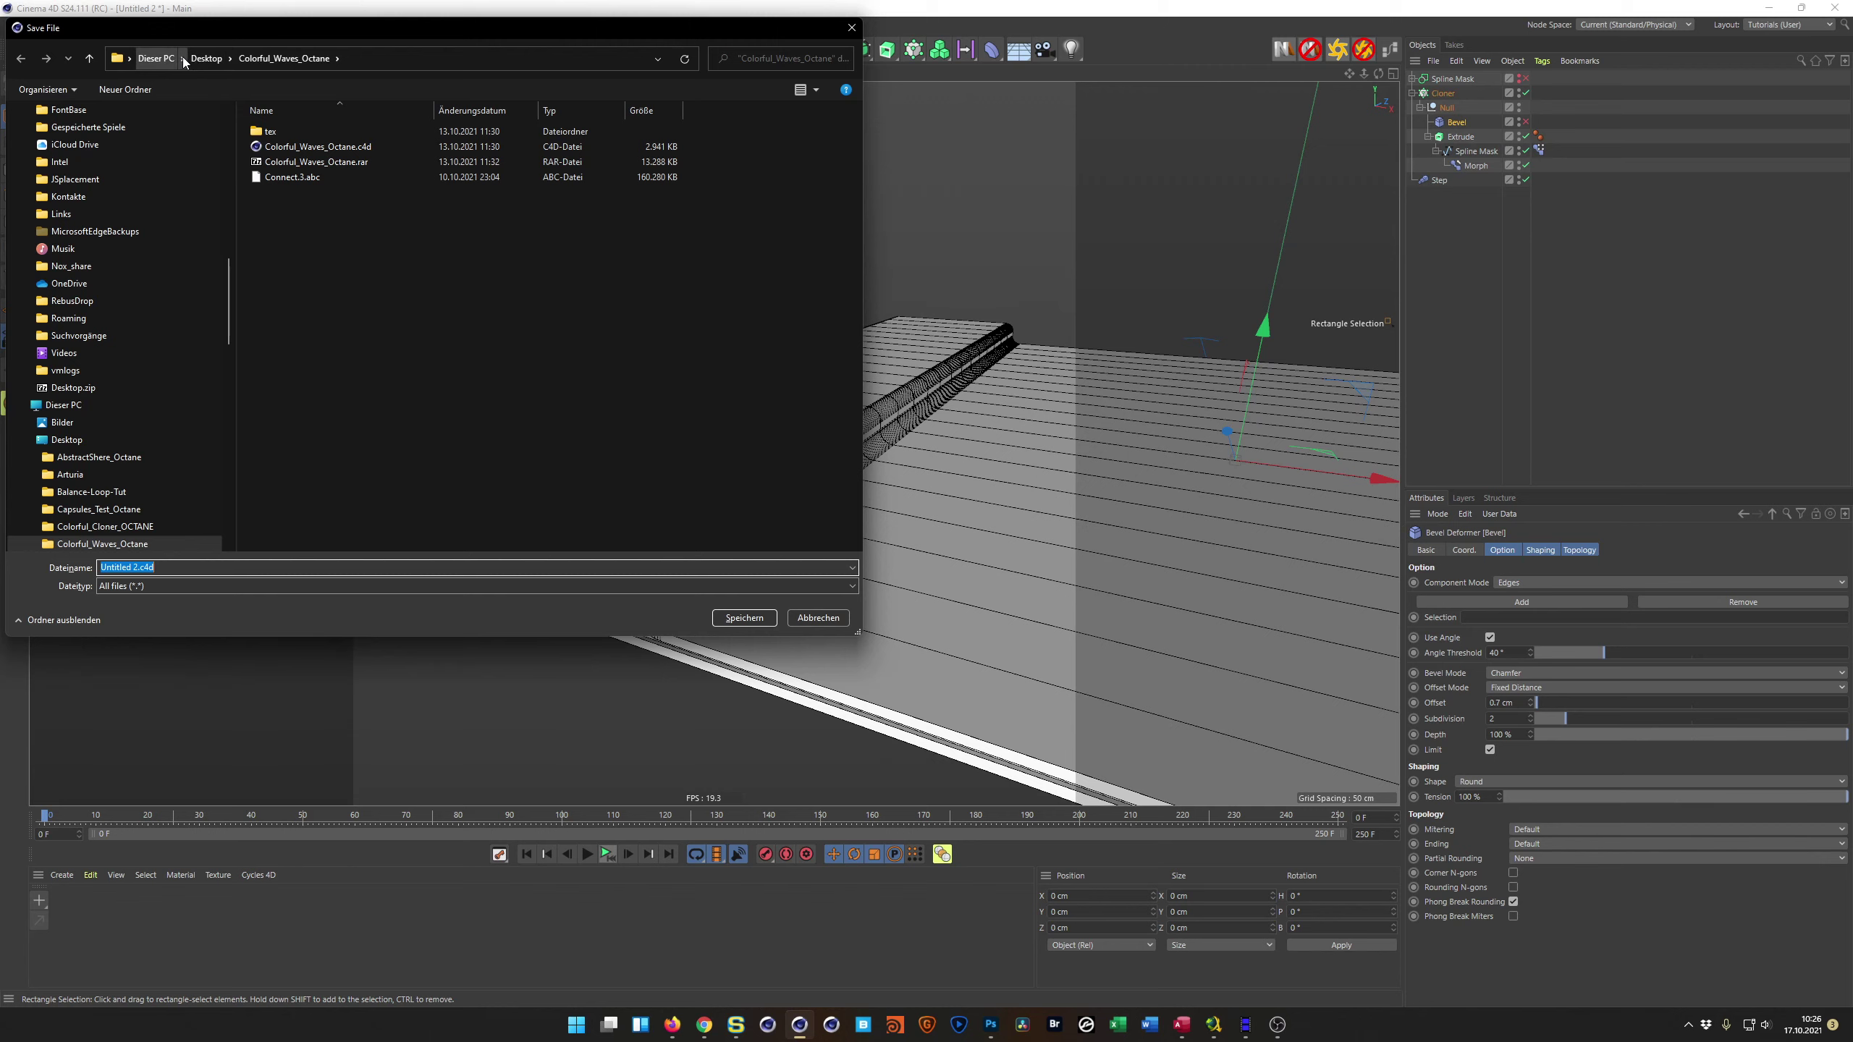
scroll(217, 167, "up", 10)
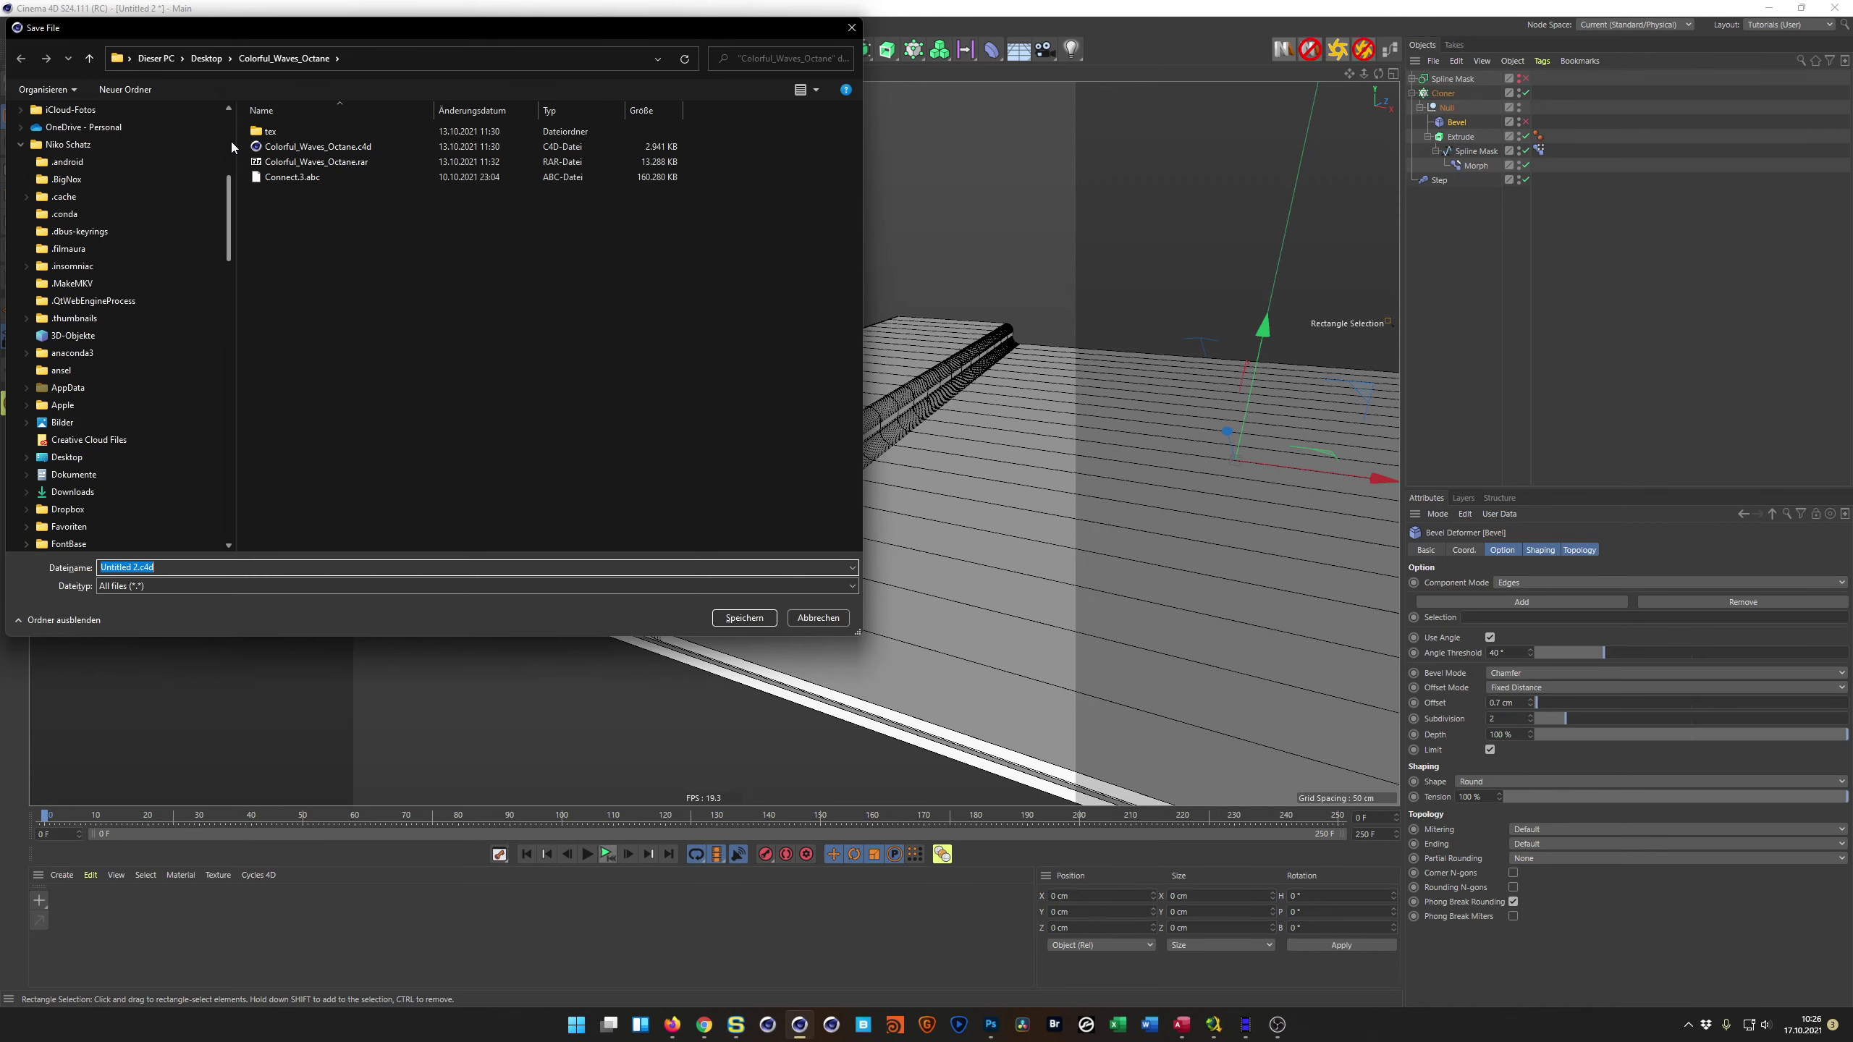
left_click(69, 180)
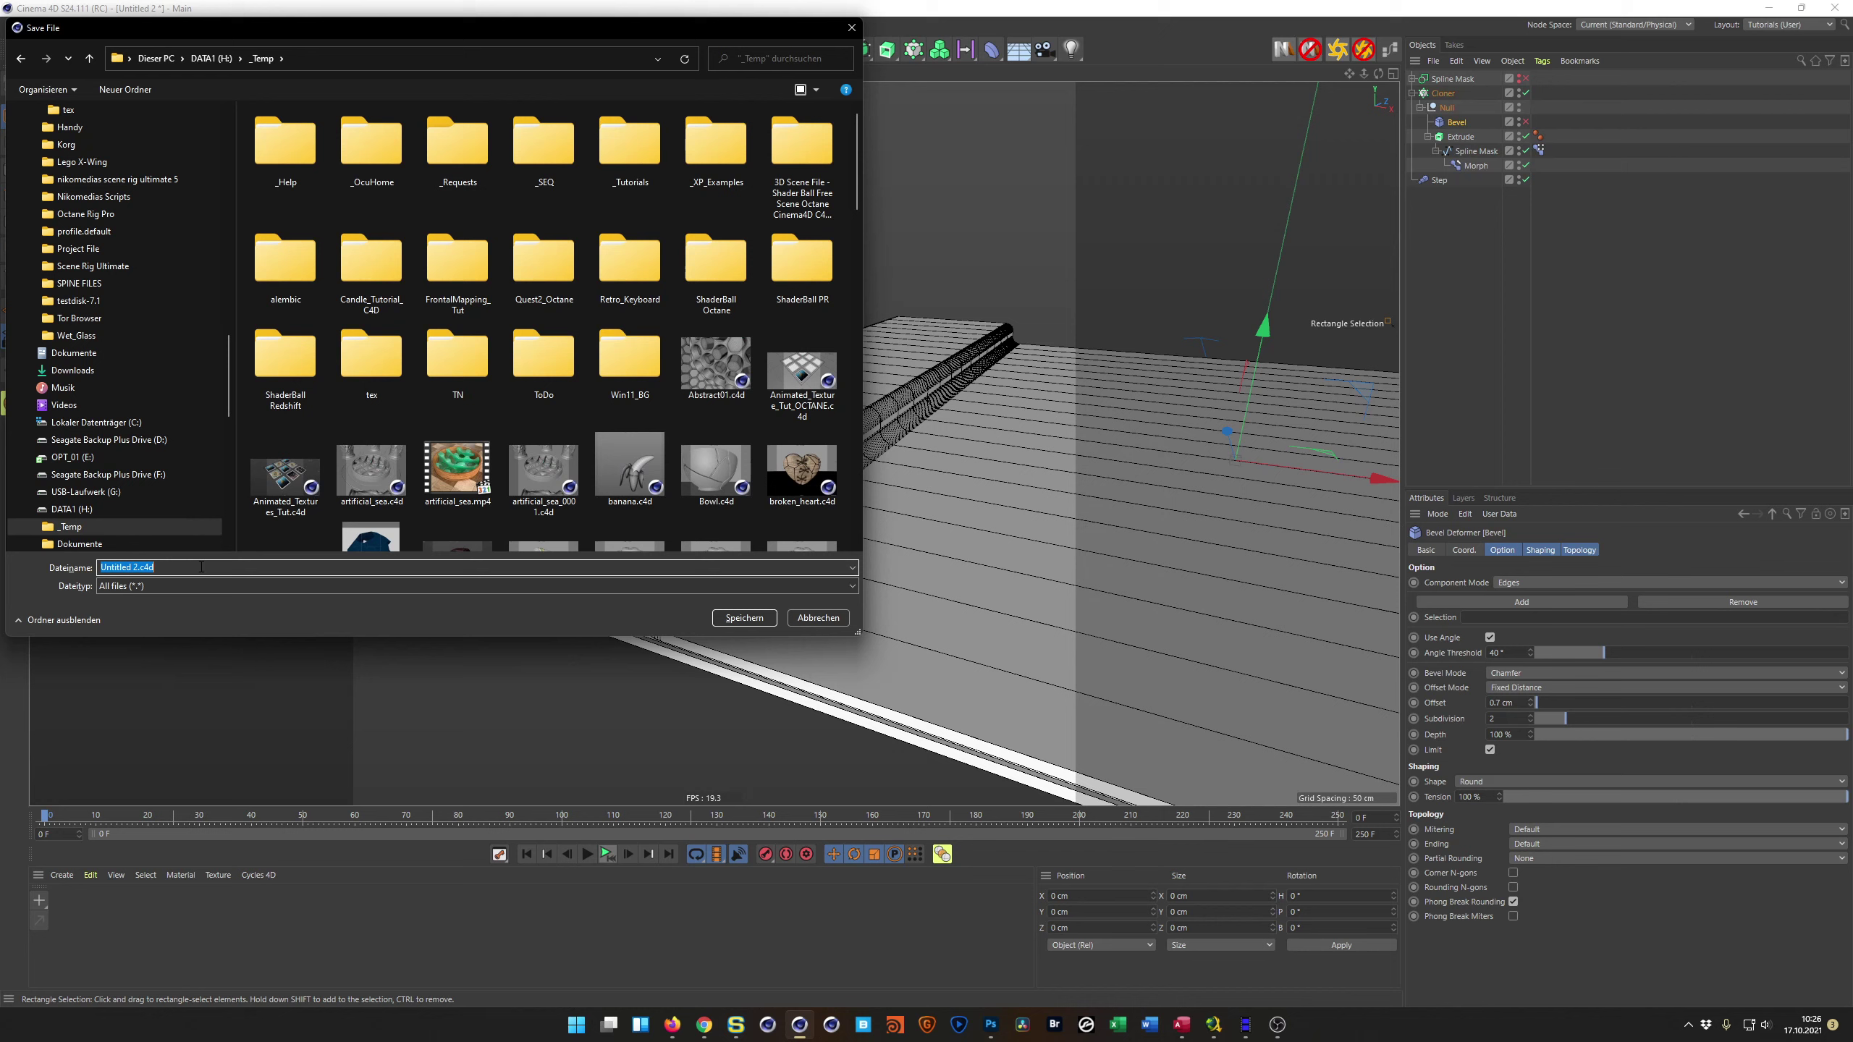
type("Colo")
key("BackSpace")
key("Return")
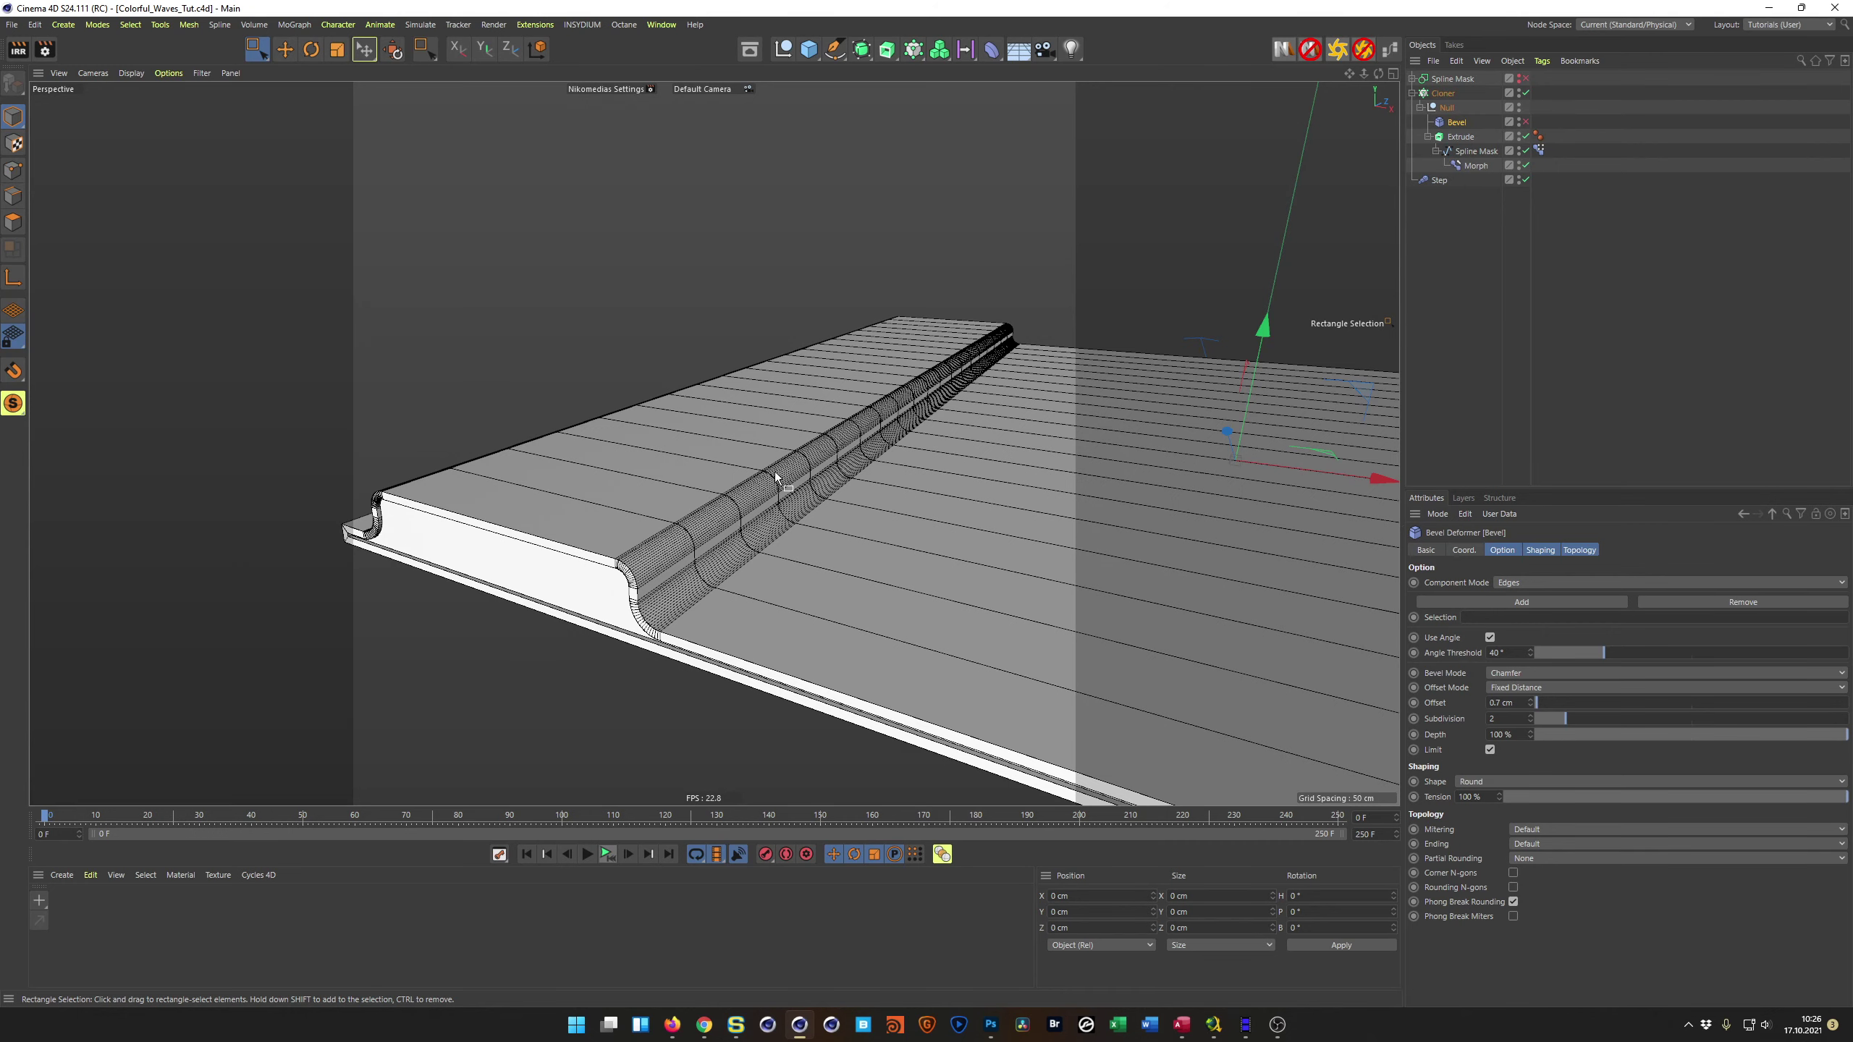
left_click_drag(707, 507, 733, 562, "alt")
scroll(714, 537, "up", 5)
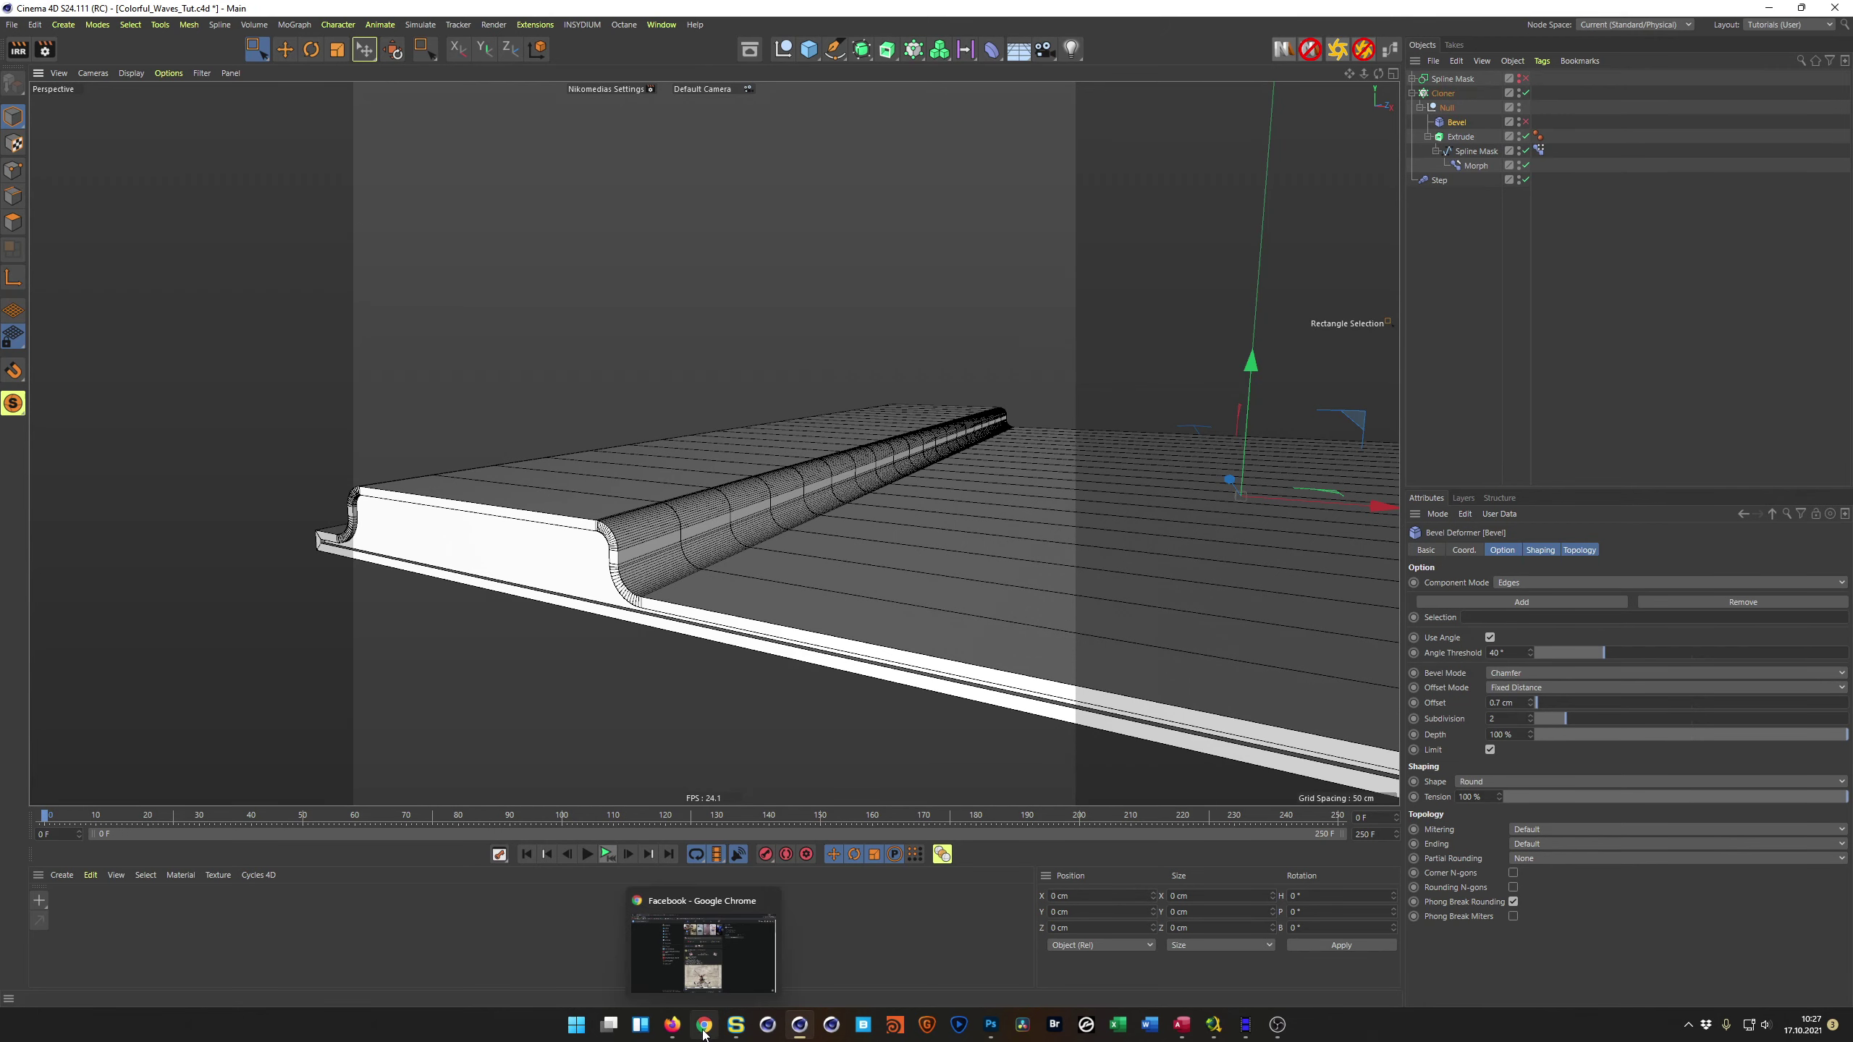
left_click(705, 1032)
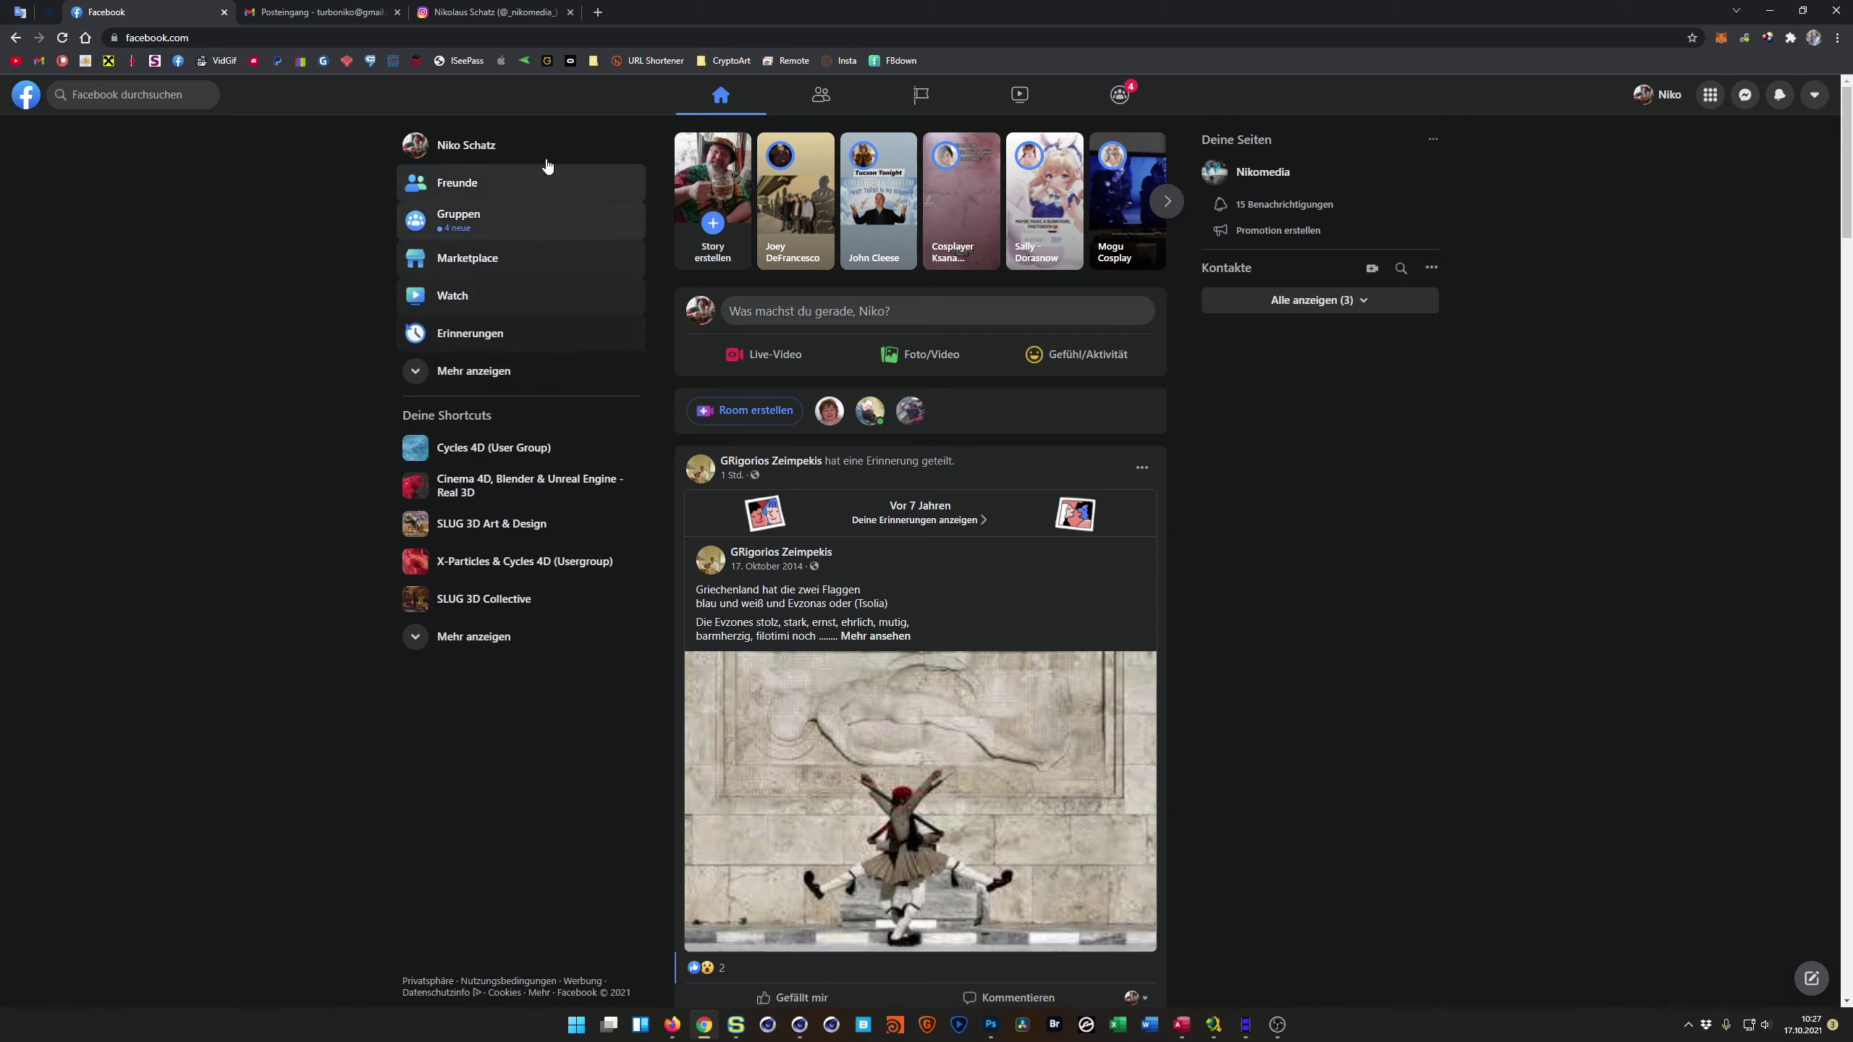
left_click(500, 18)
left_click(656, 298)
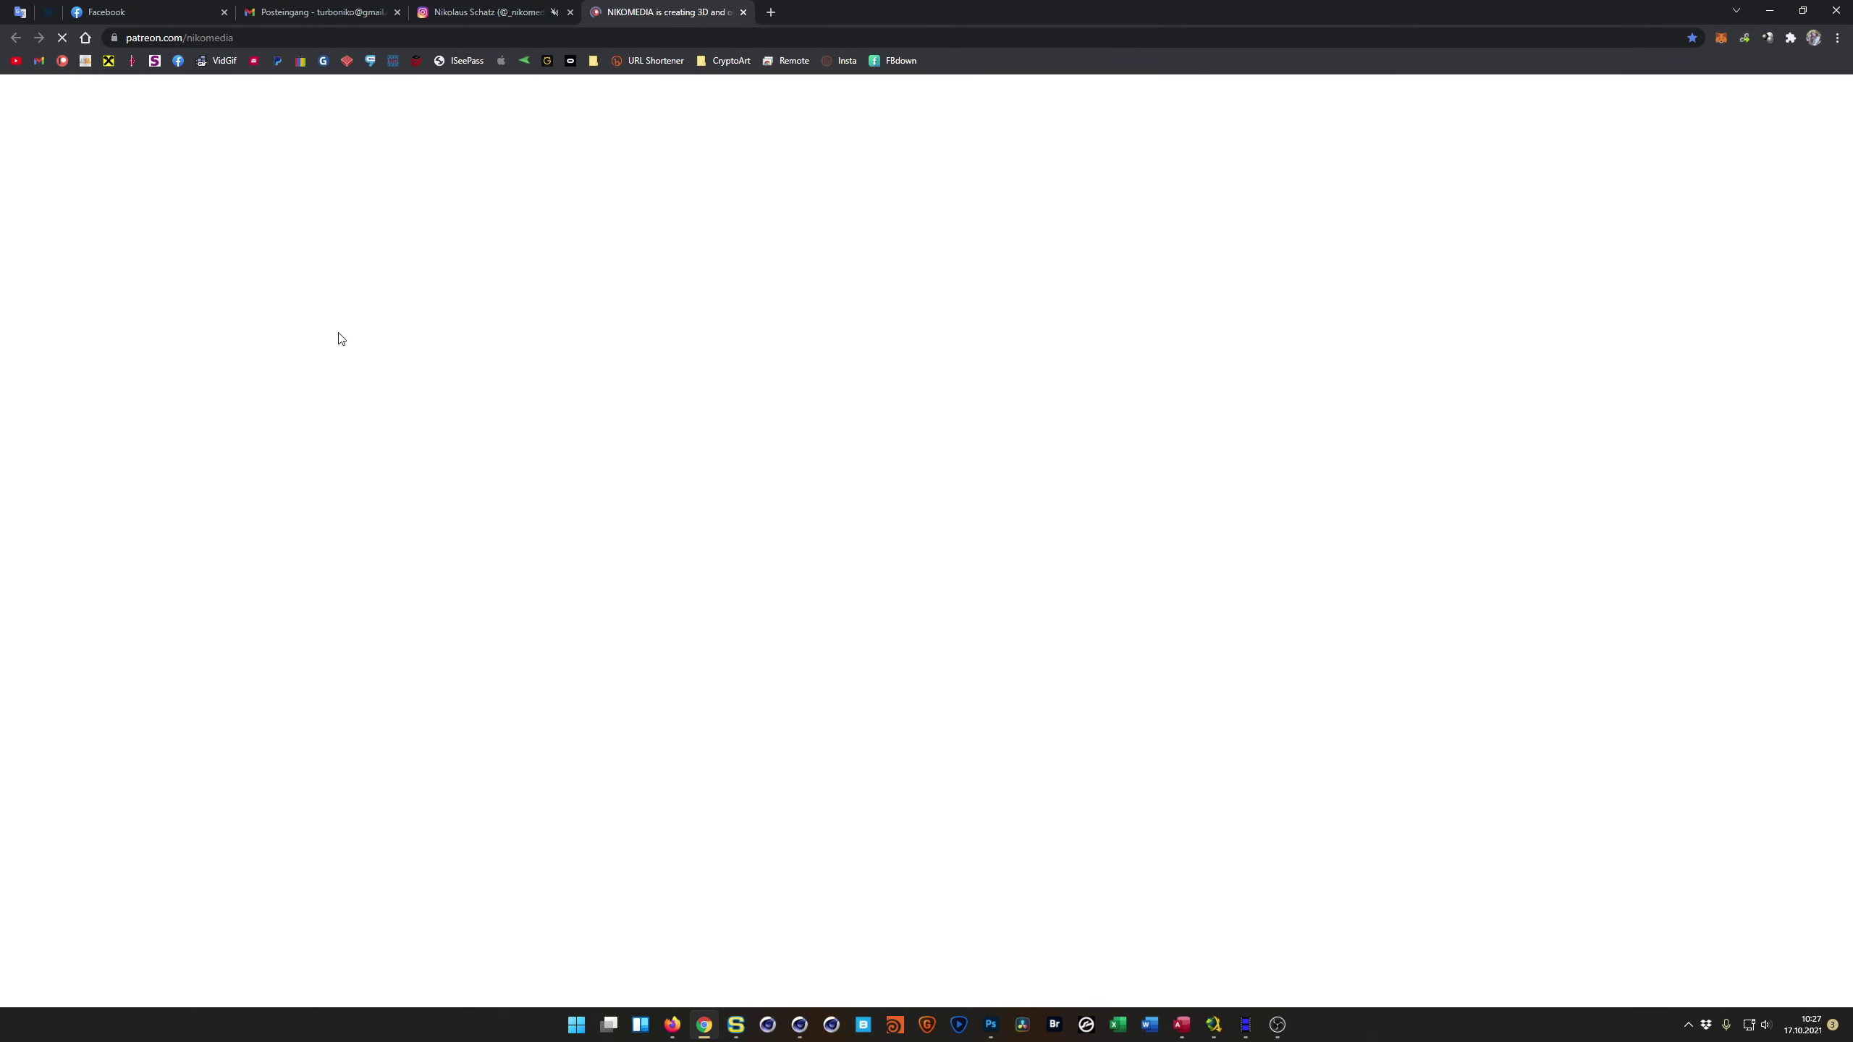
scroll(394, 557, "down", 4)
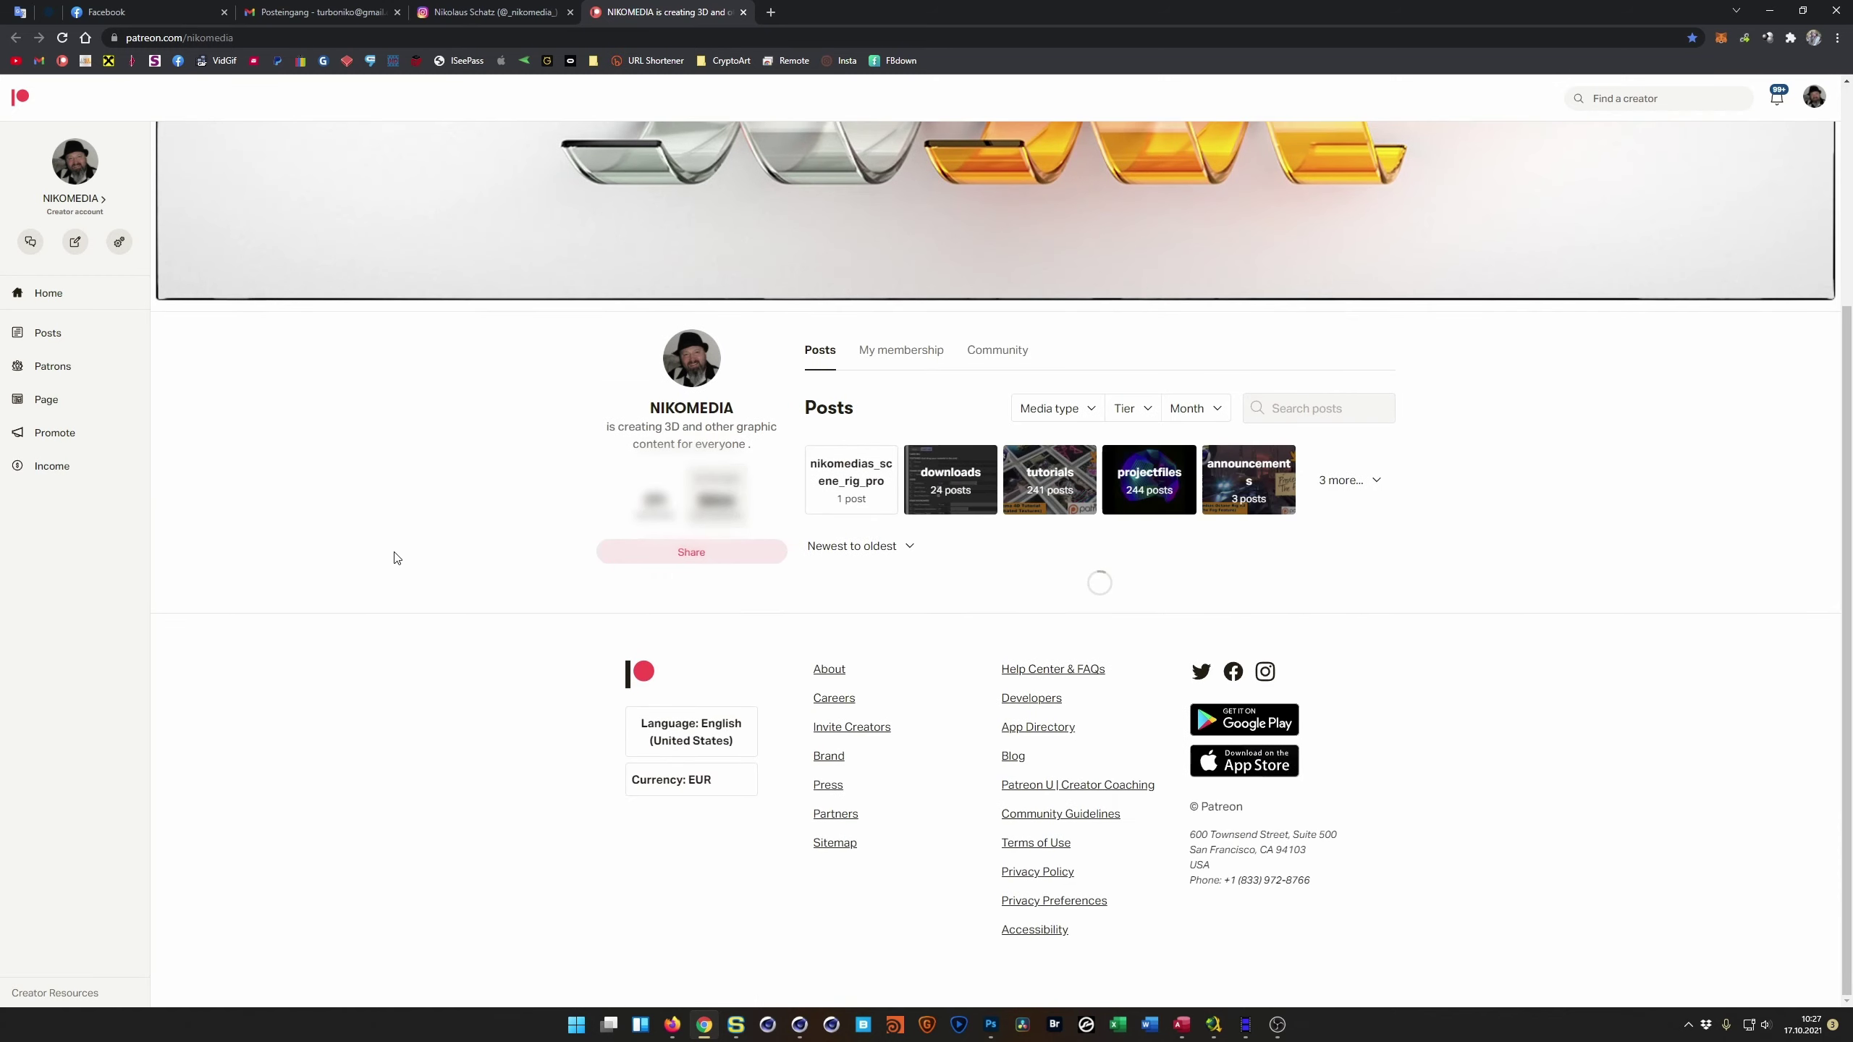
scroll(394, 557, "down", 12)
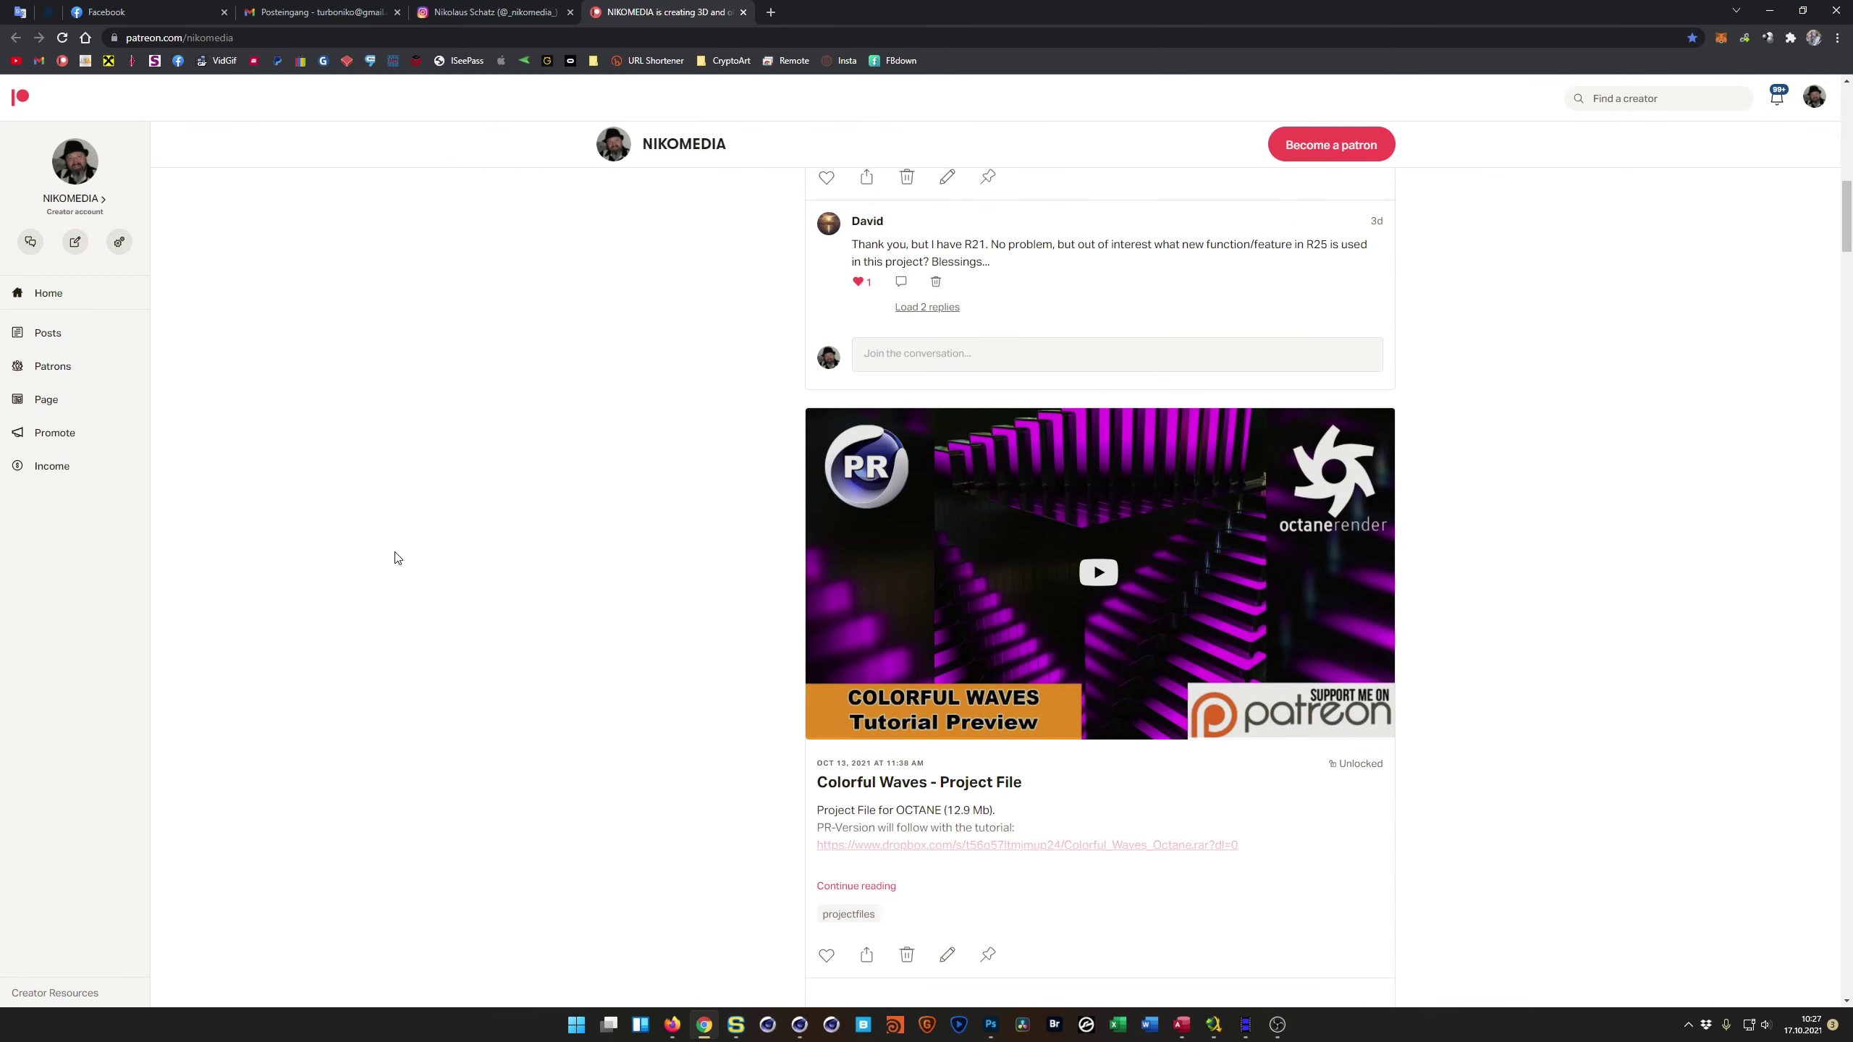
left_click(1770, 15)
scroll(686, 543, "up", 3)
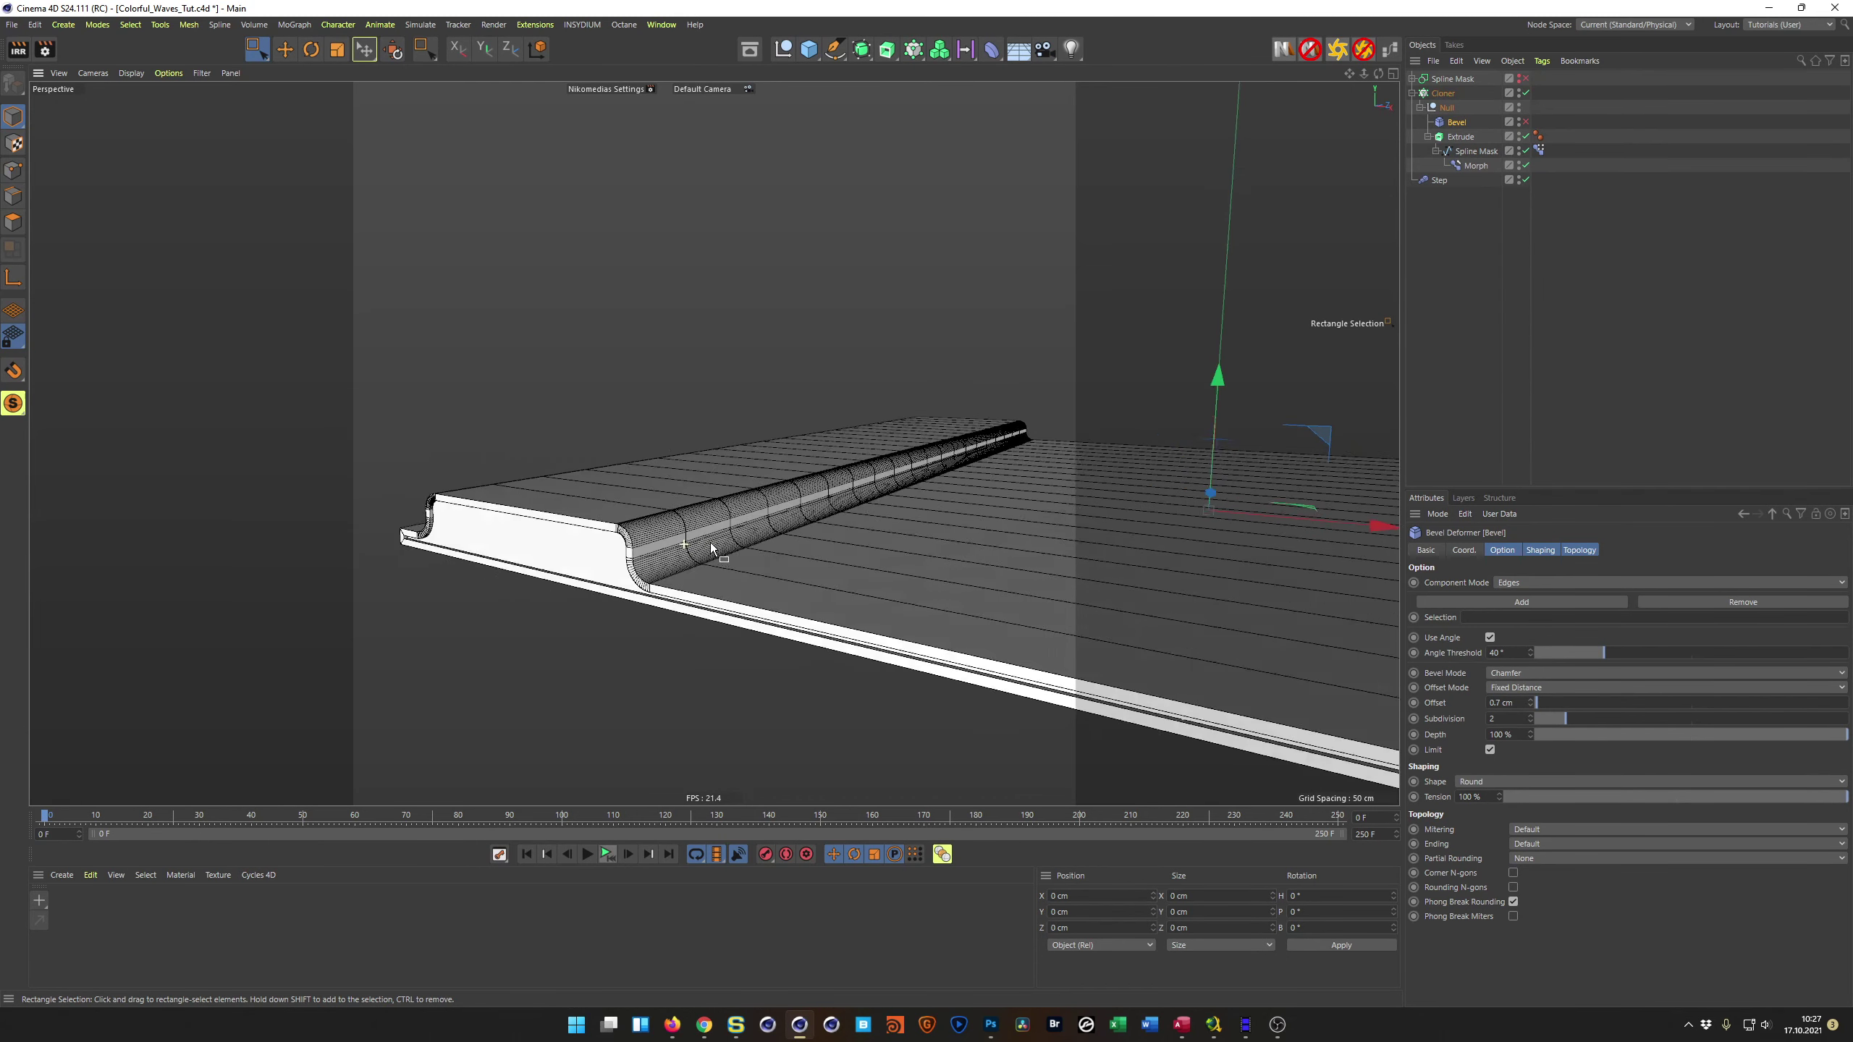
Step: Flatten the view of the plate and stop the animation playback
scroll(711, 545, "down", 6)
left_click_drag(581, 508, 594, 606, "alt")
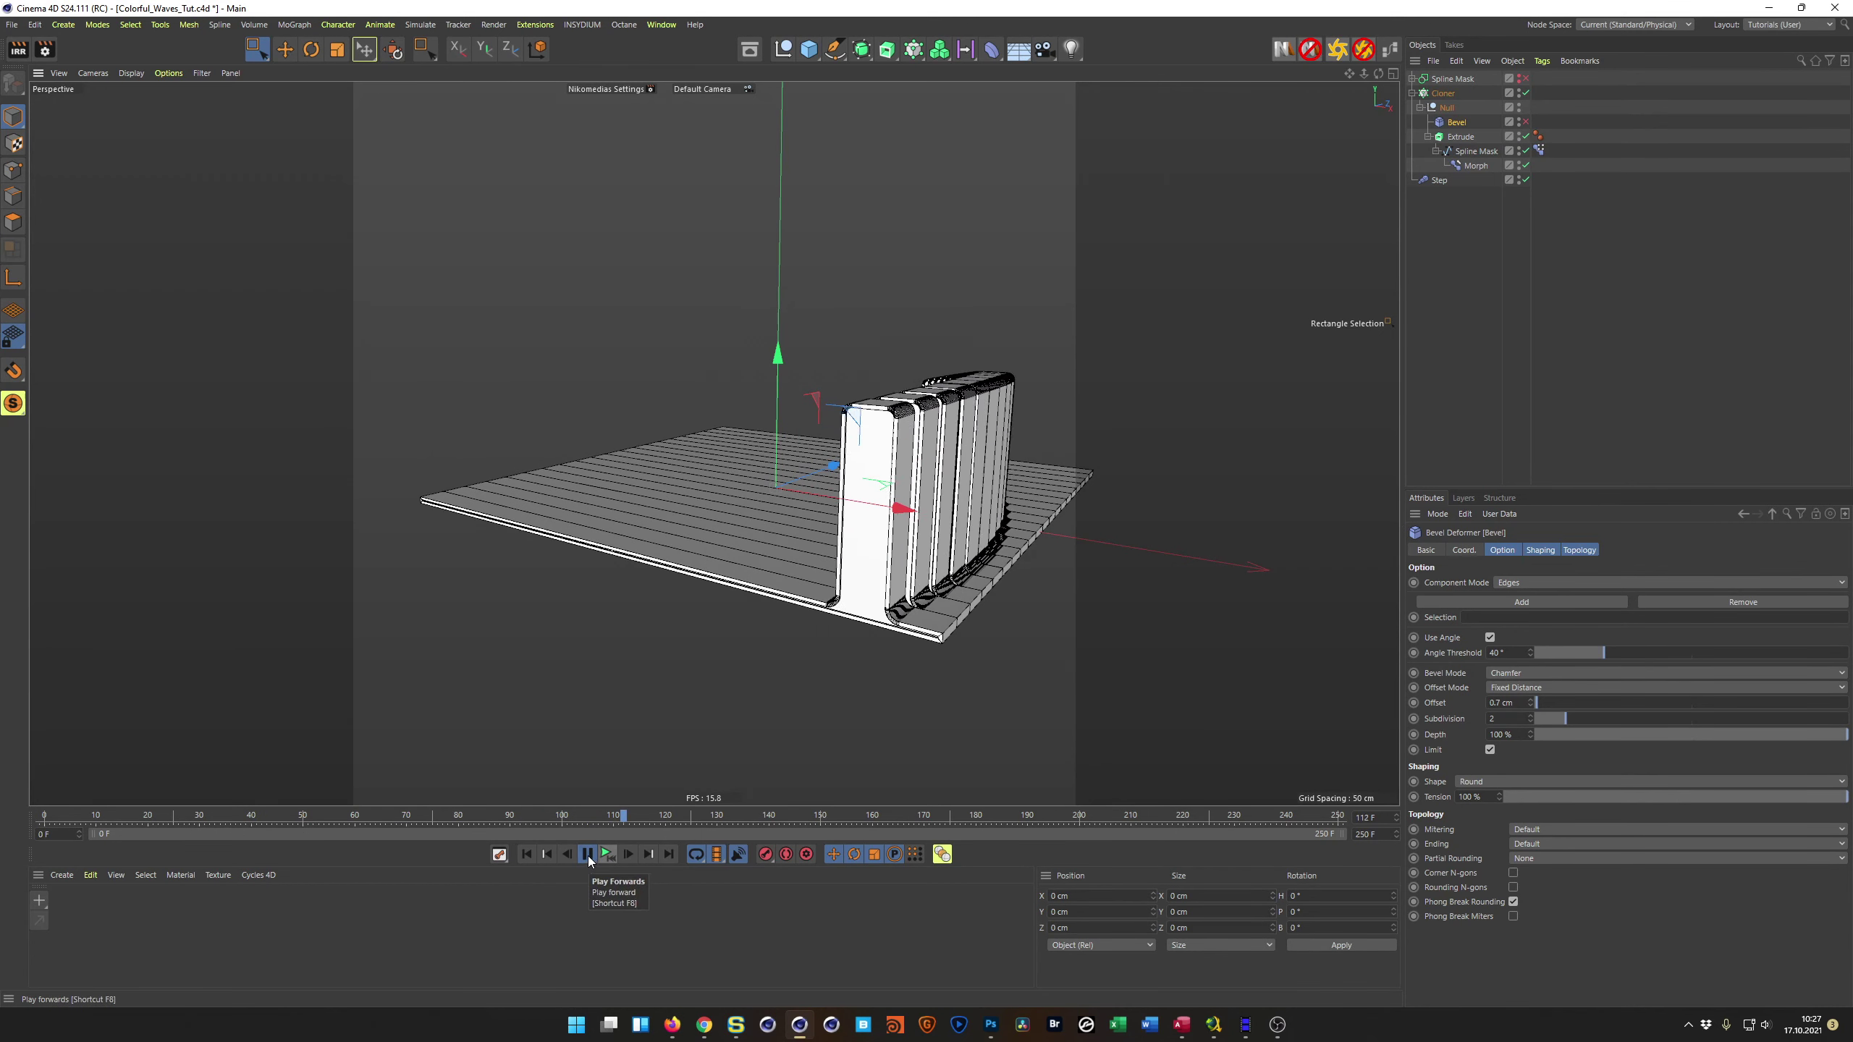
left_click(588, 854)
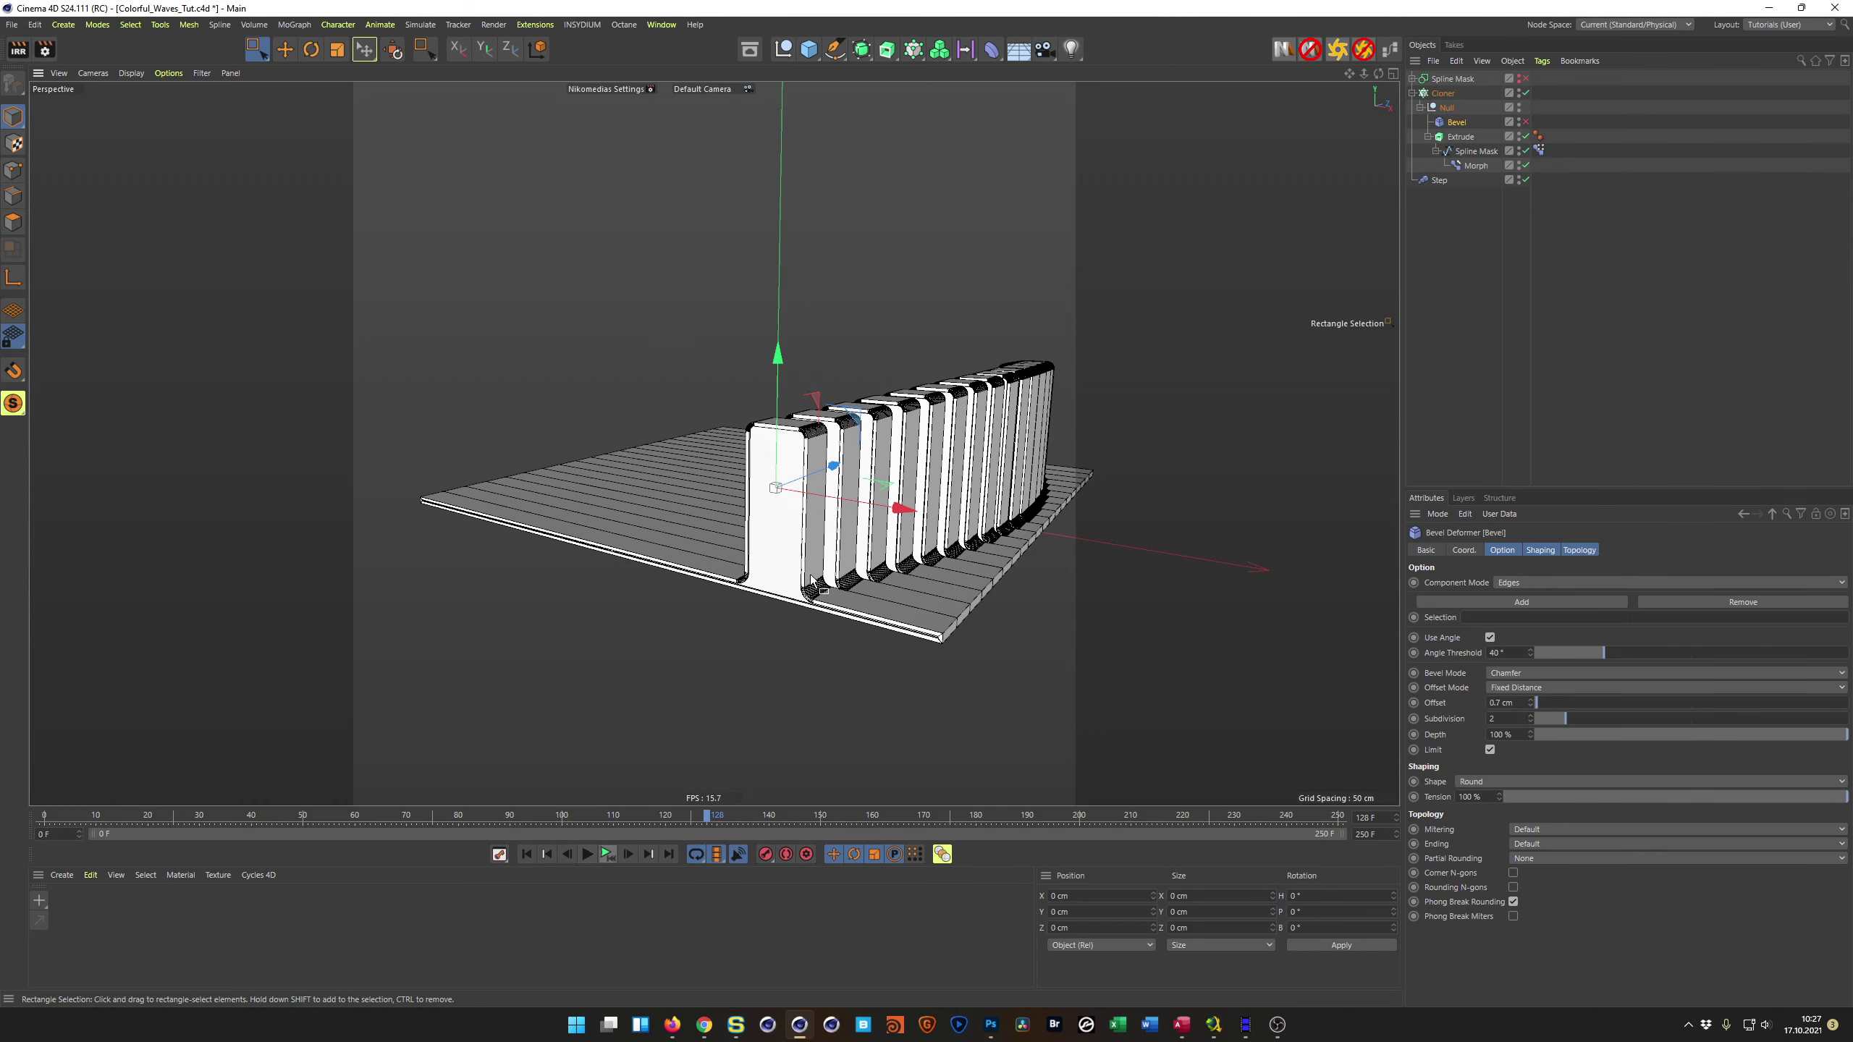
scroll(938, 478, "up", 2)
scroll(939, 479, "up", 2)
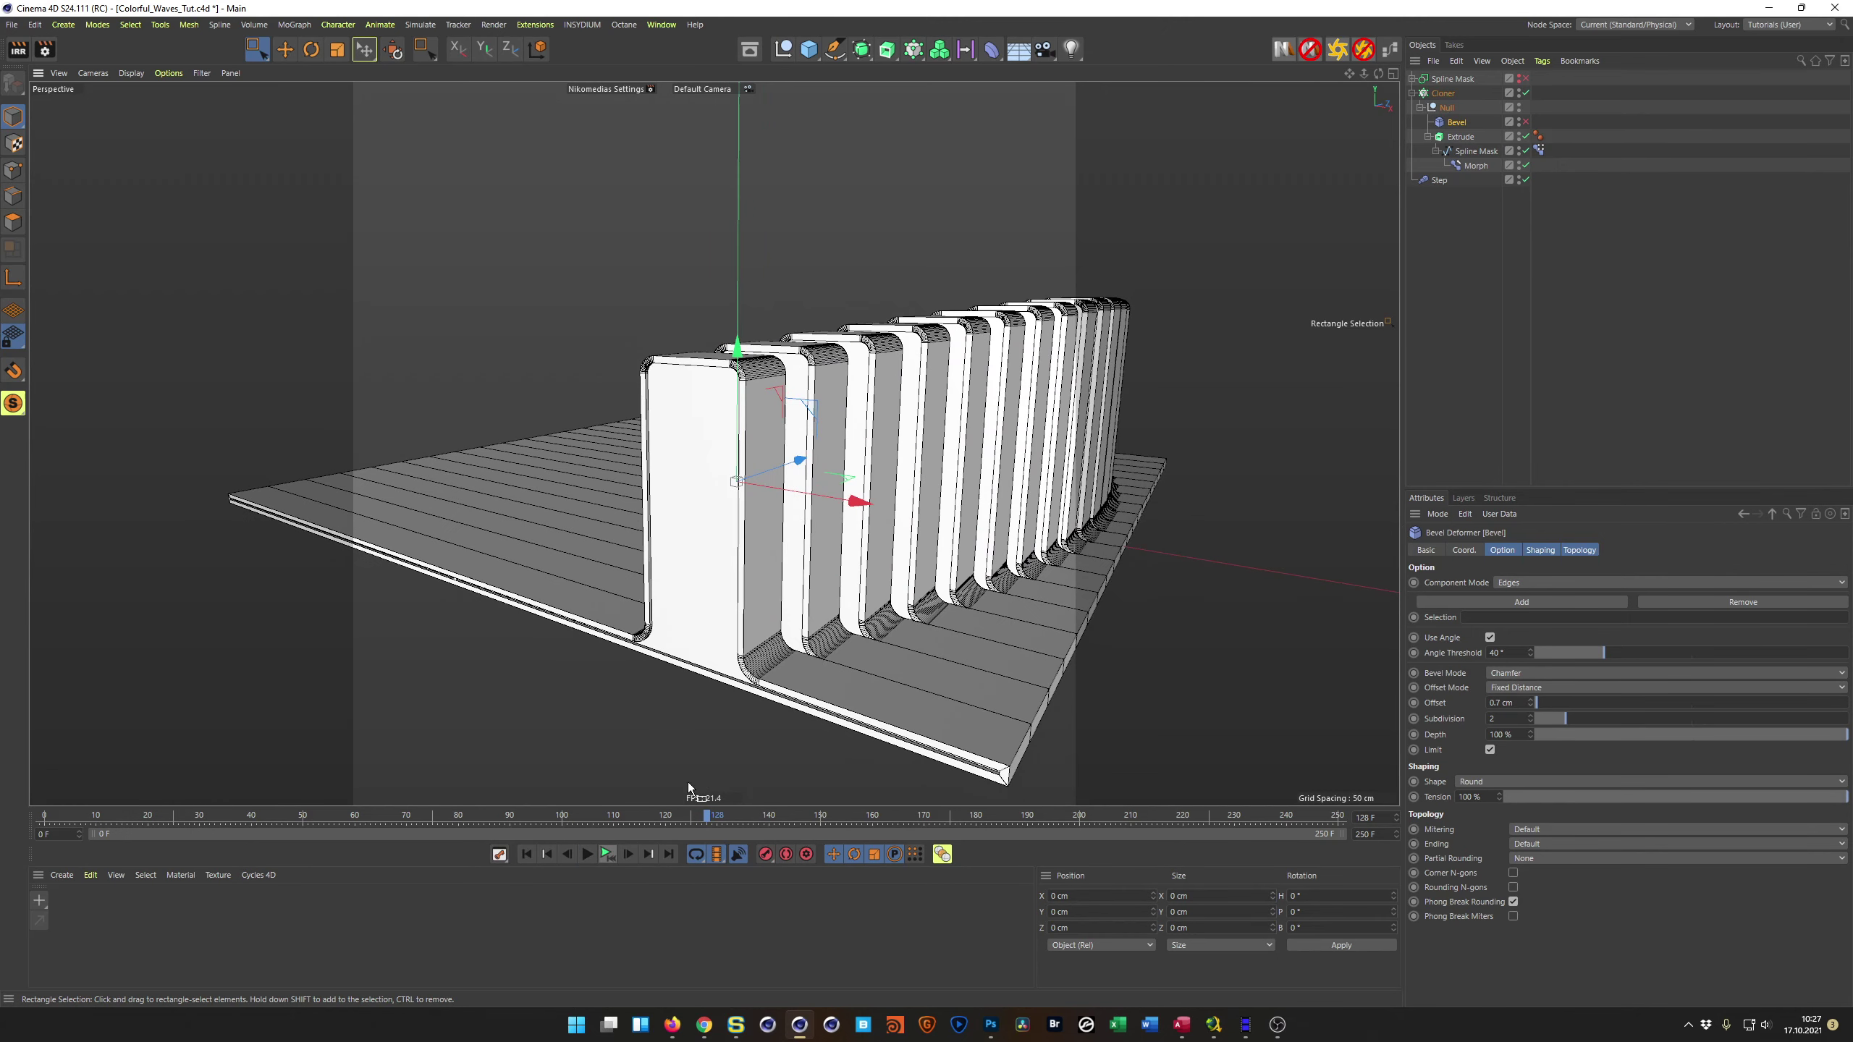
Step: Replay the wave animation forward and orbit to face the bevelled fins
left_click(605, 853)
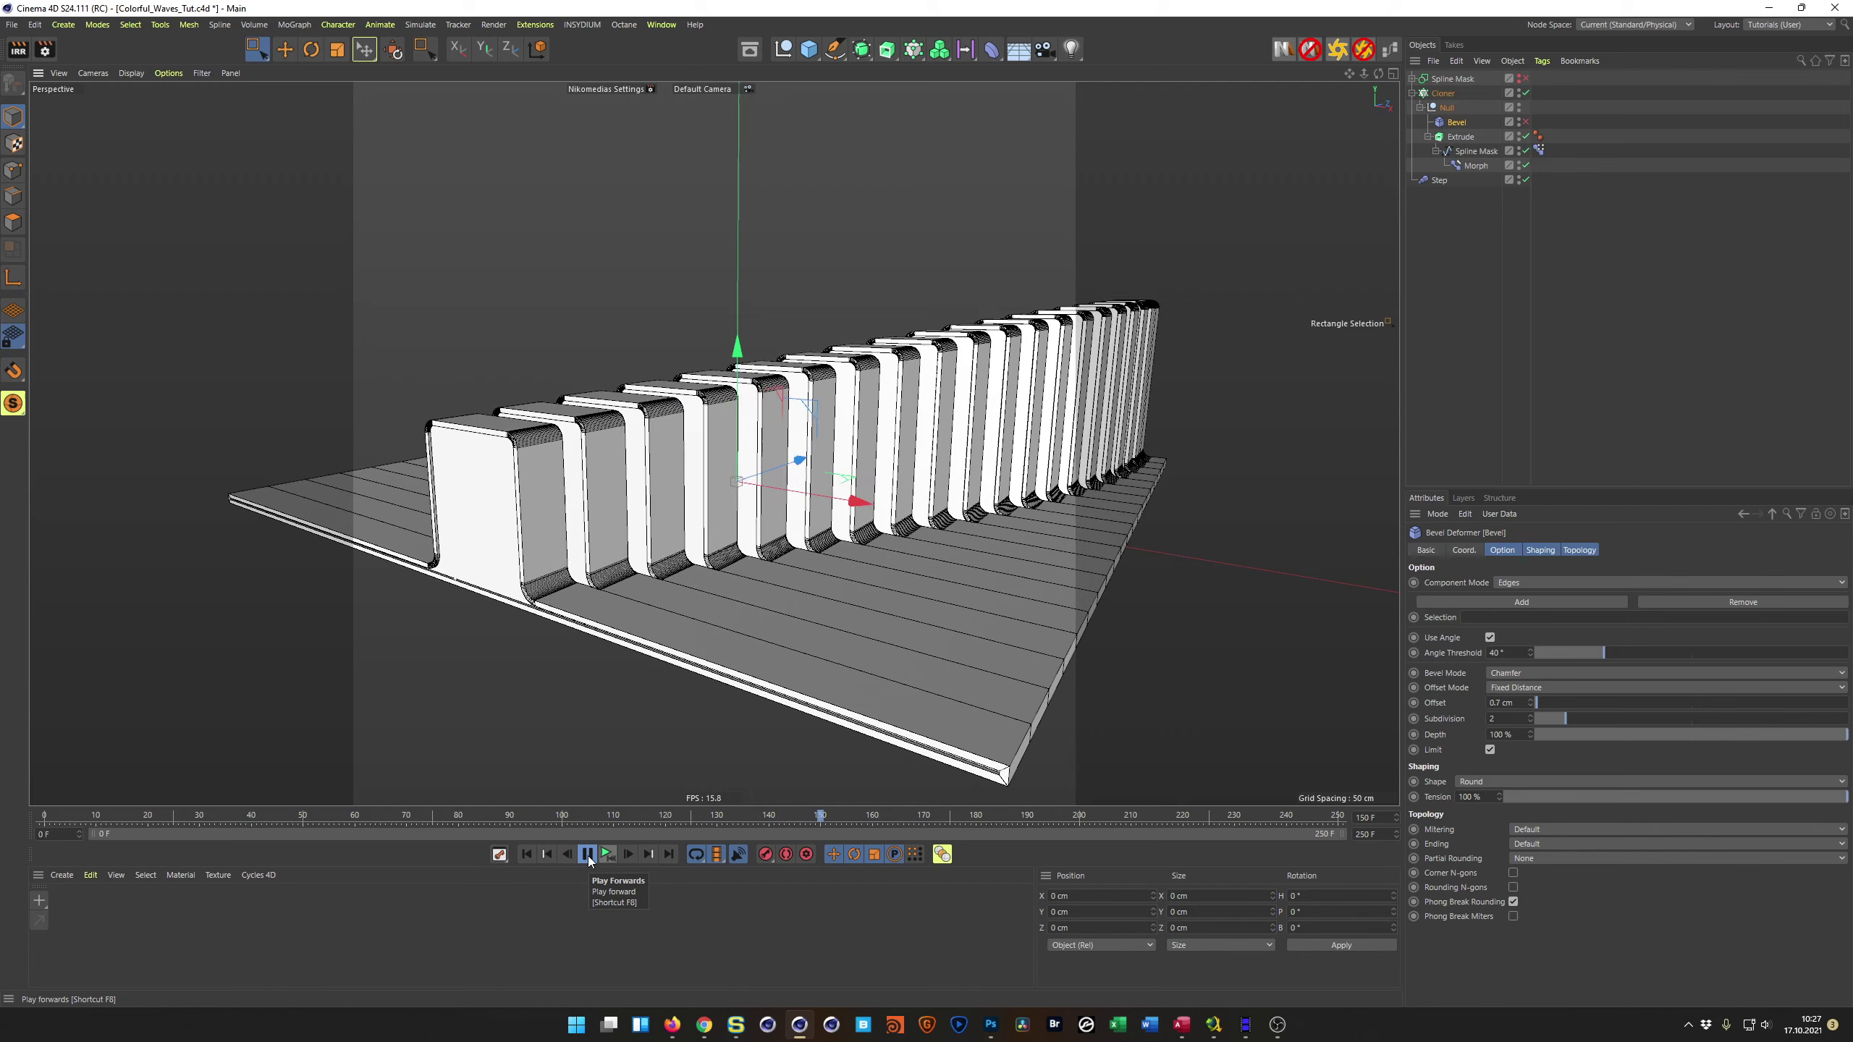
left_click(588, 855)
left_click_drag(678, 510, 747, 488, "alt")
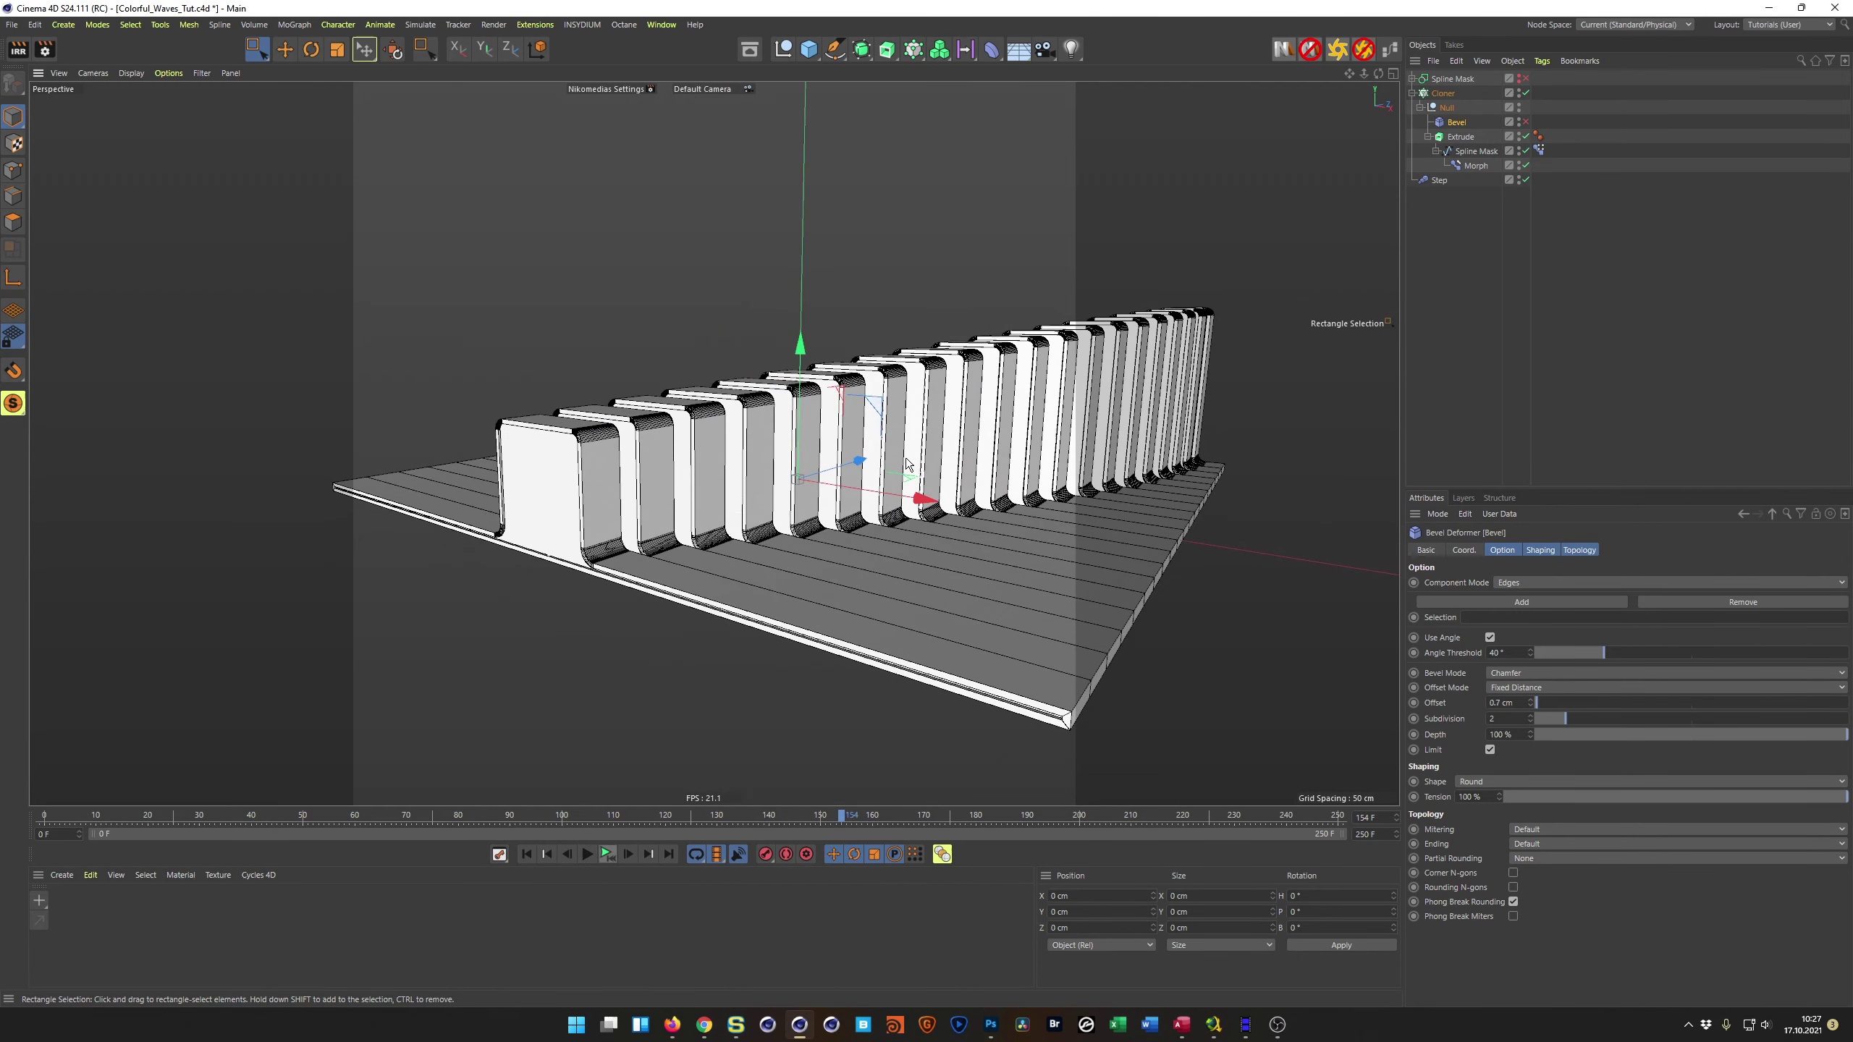
Step: Create a new material Mat and set its colour to H 300°, S 100%, V 100%
left_click(1461, 137)
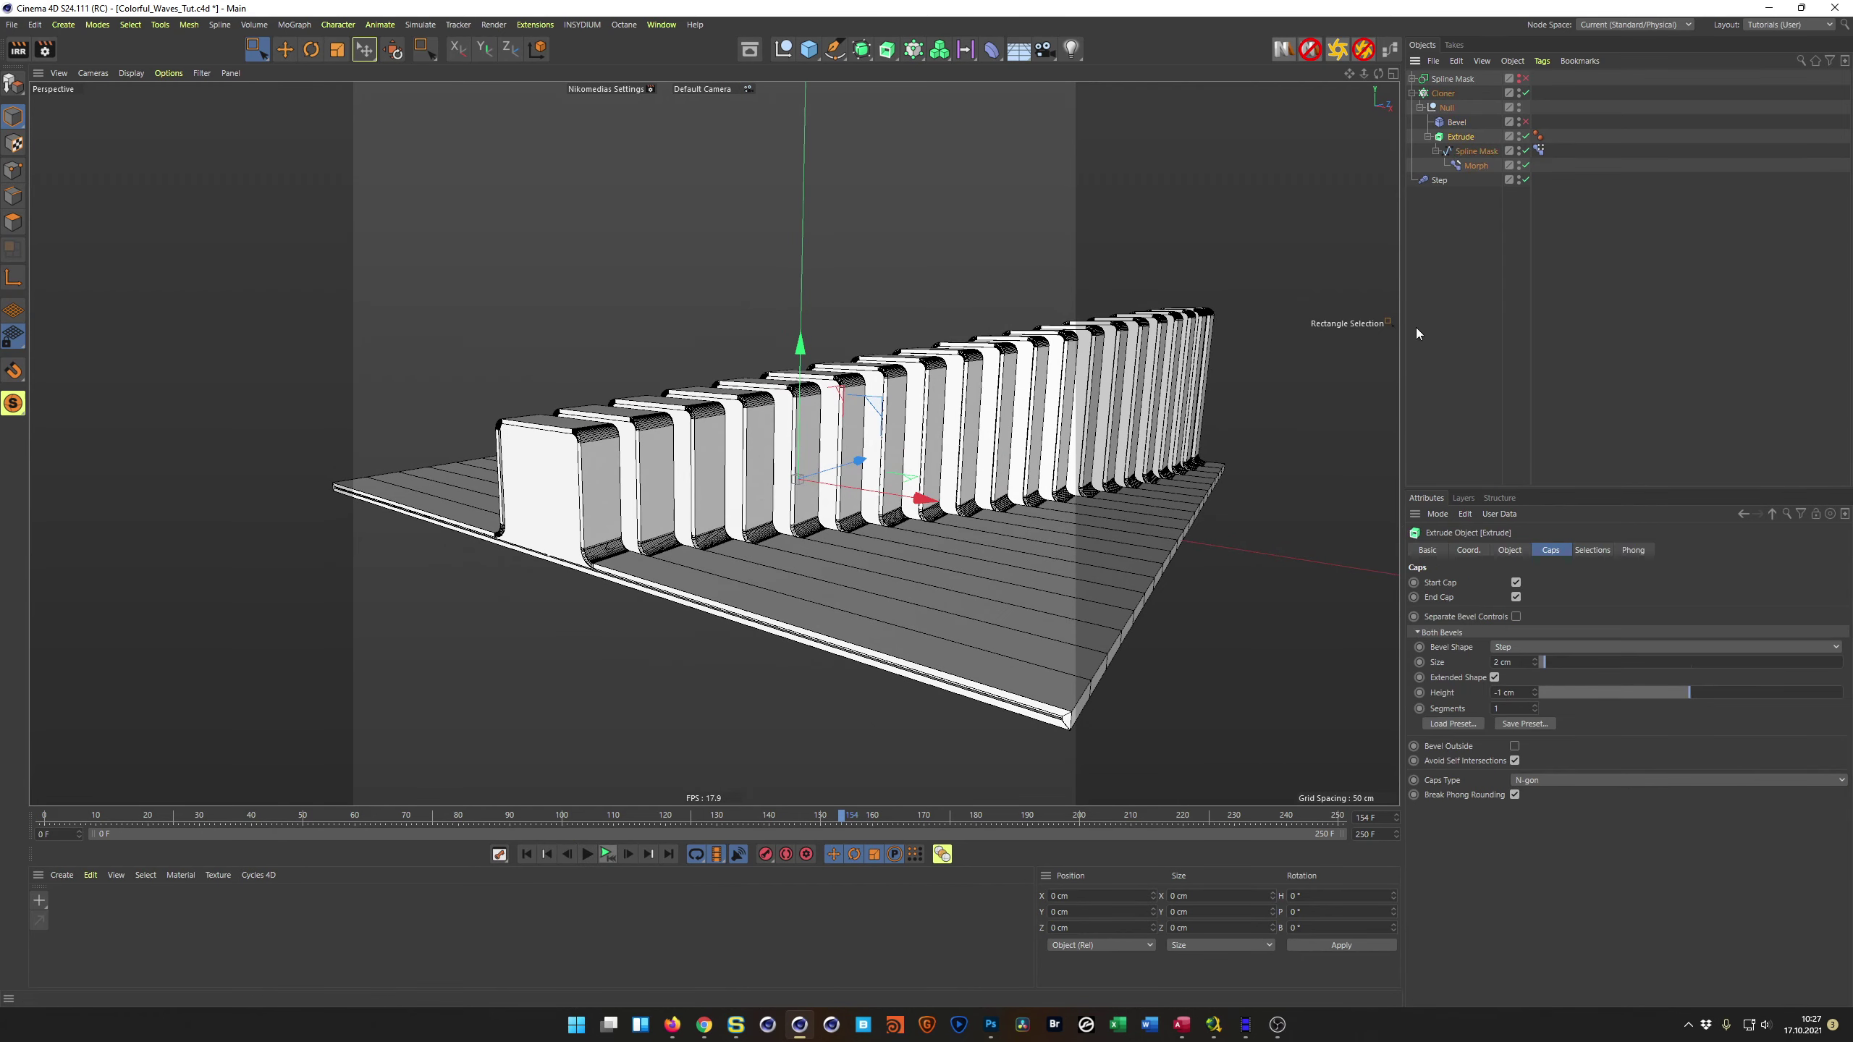
double_click(136, 928)
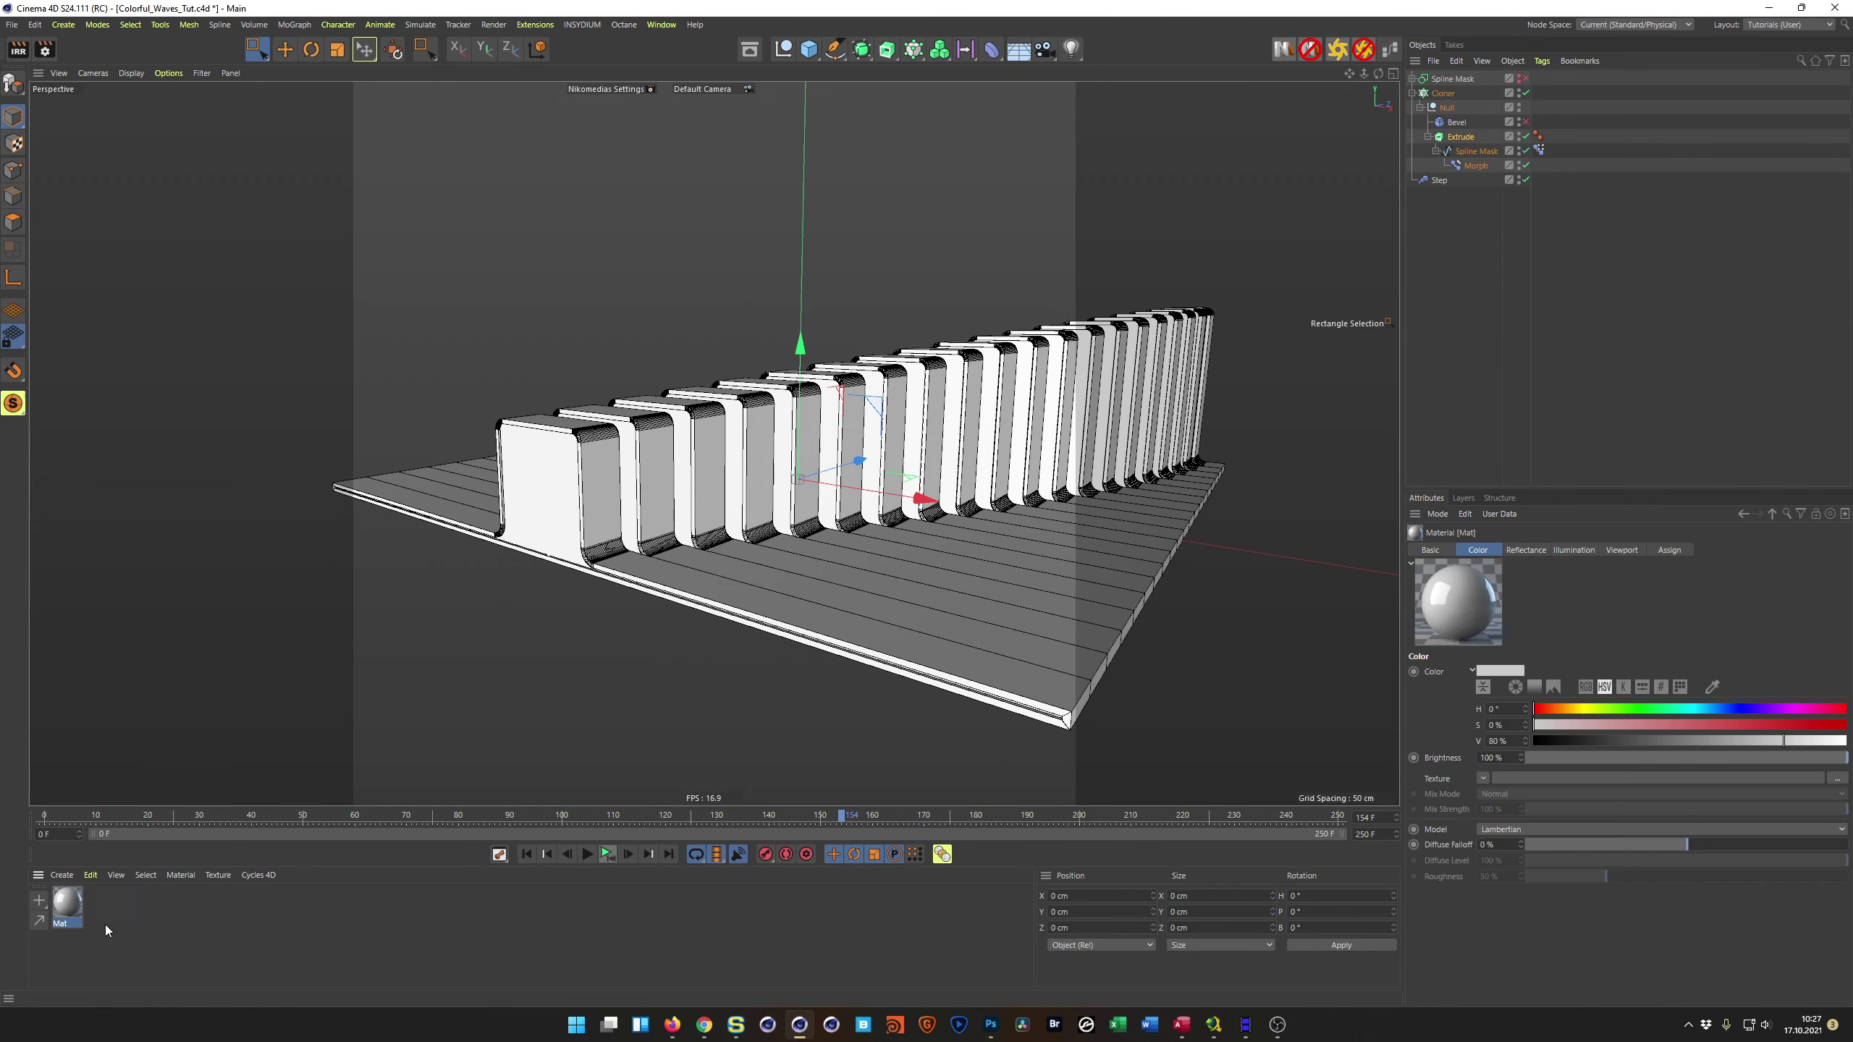
double_click(76, 910)
left_click_drag(323, 467, 654, 373)
left_click(842, 467)
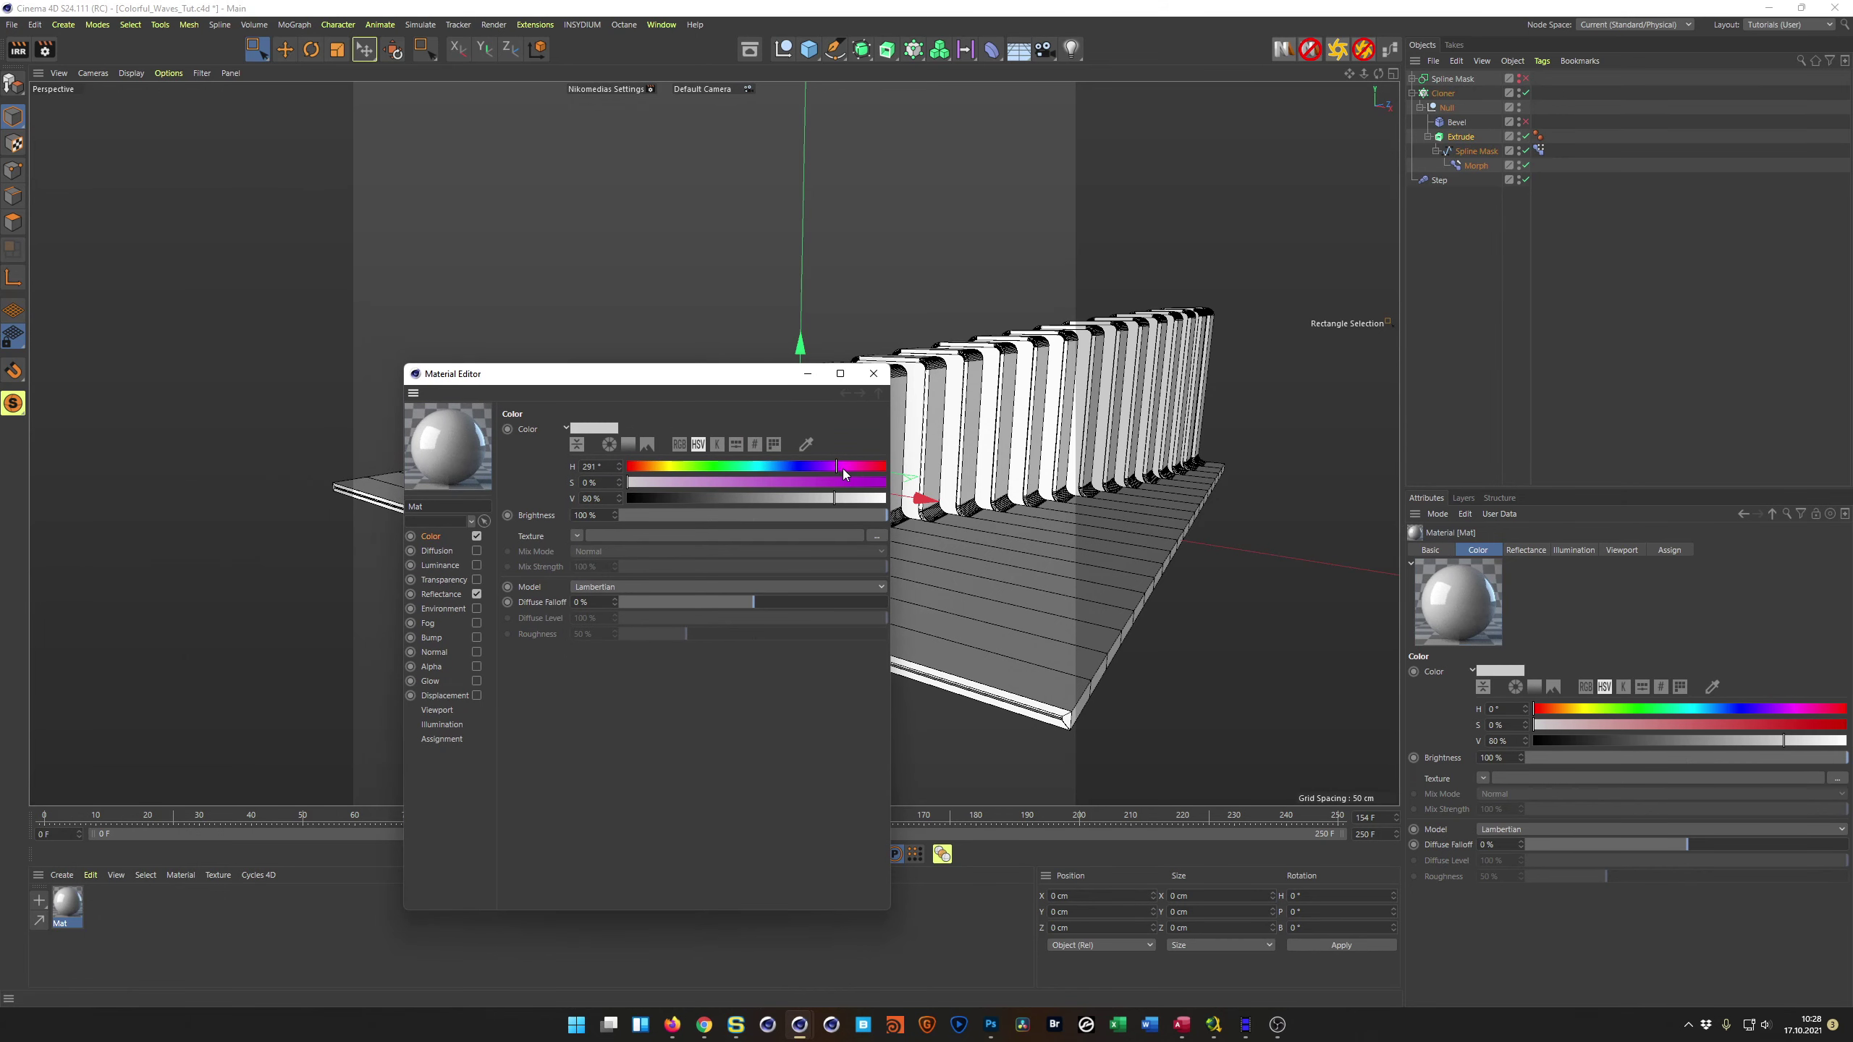
left_click_drag(850, 482, 905, 504)
left_click(883, 498)
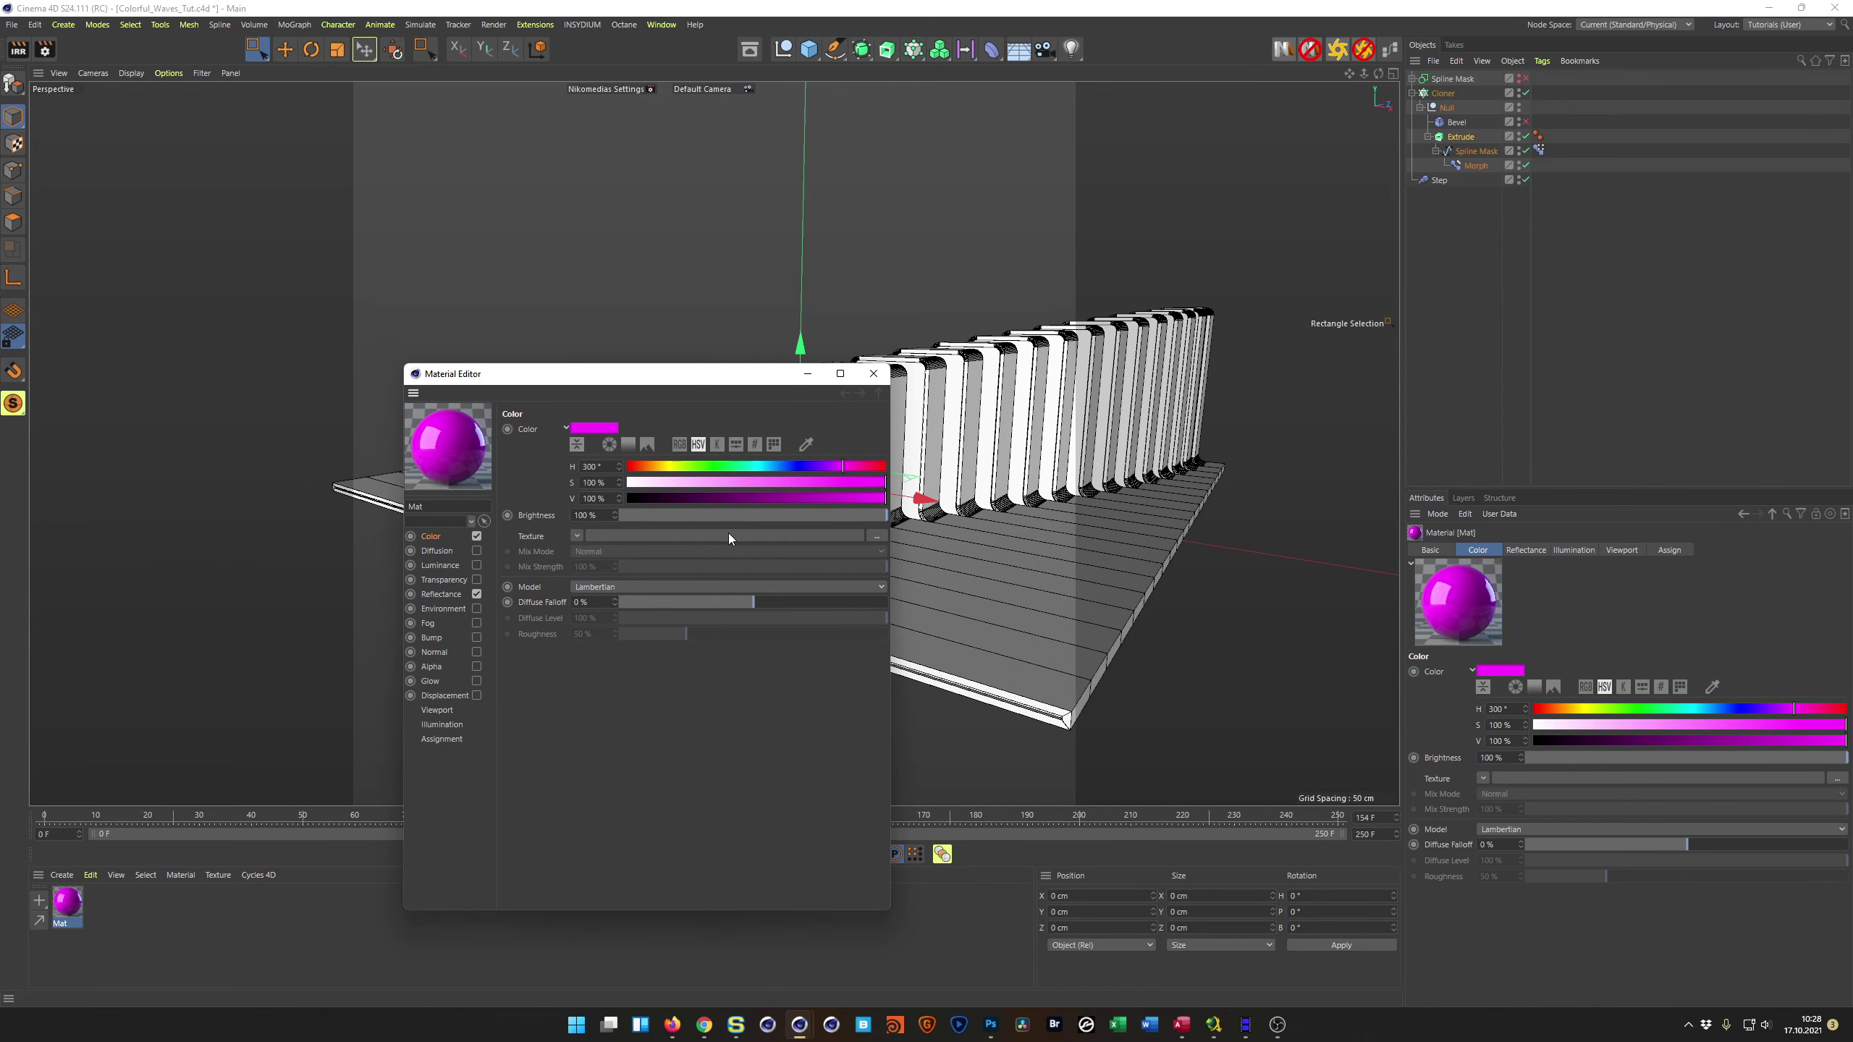
left_click_drag(712, 380, 579, 277)
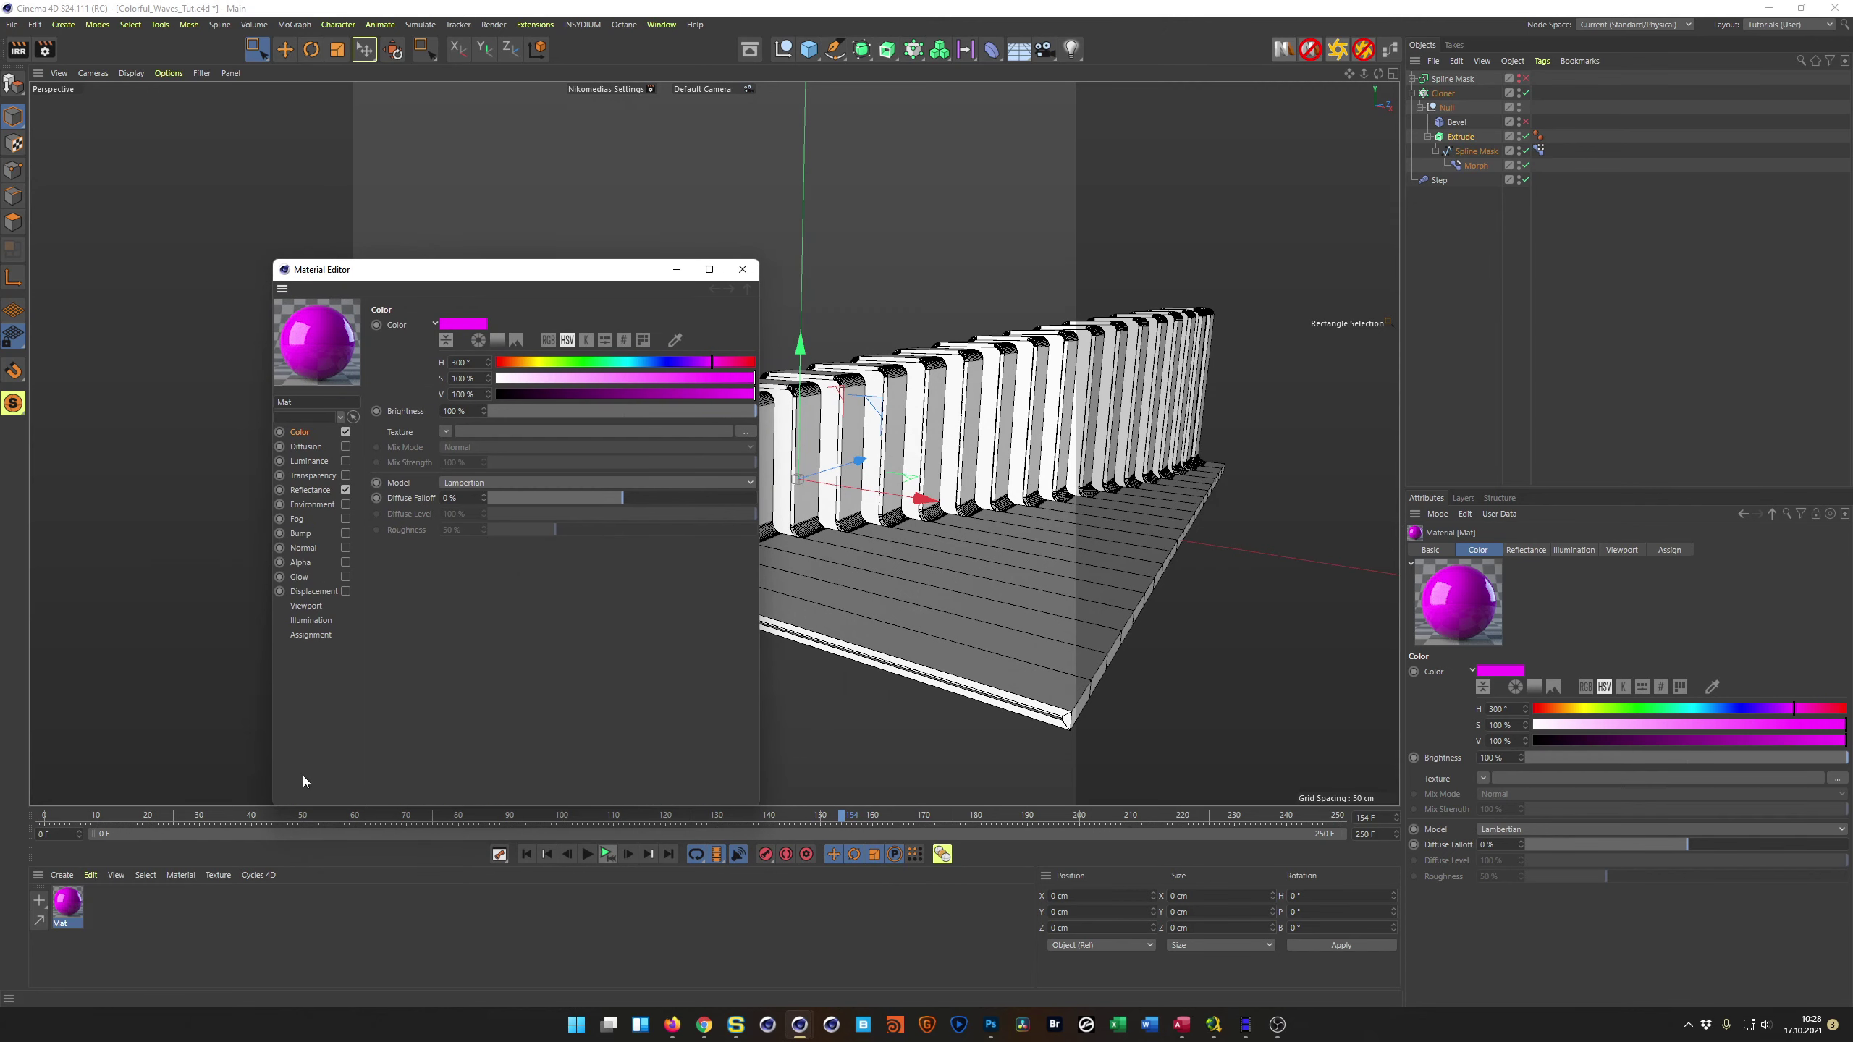
Step: Apply Mat to the Extrude object, turning the slab and fins magenta
left_click_drag(75, 905, 1462, 138)
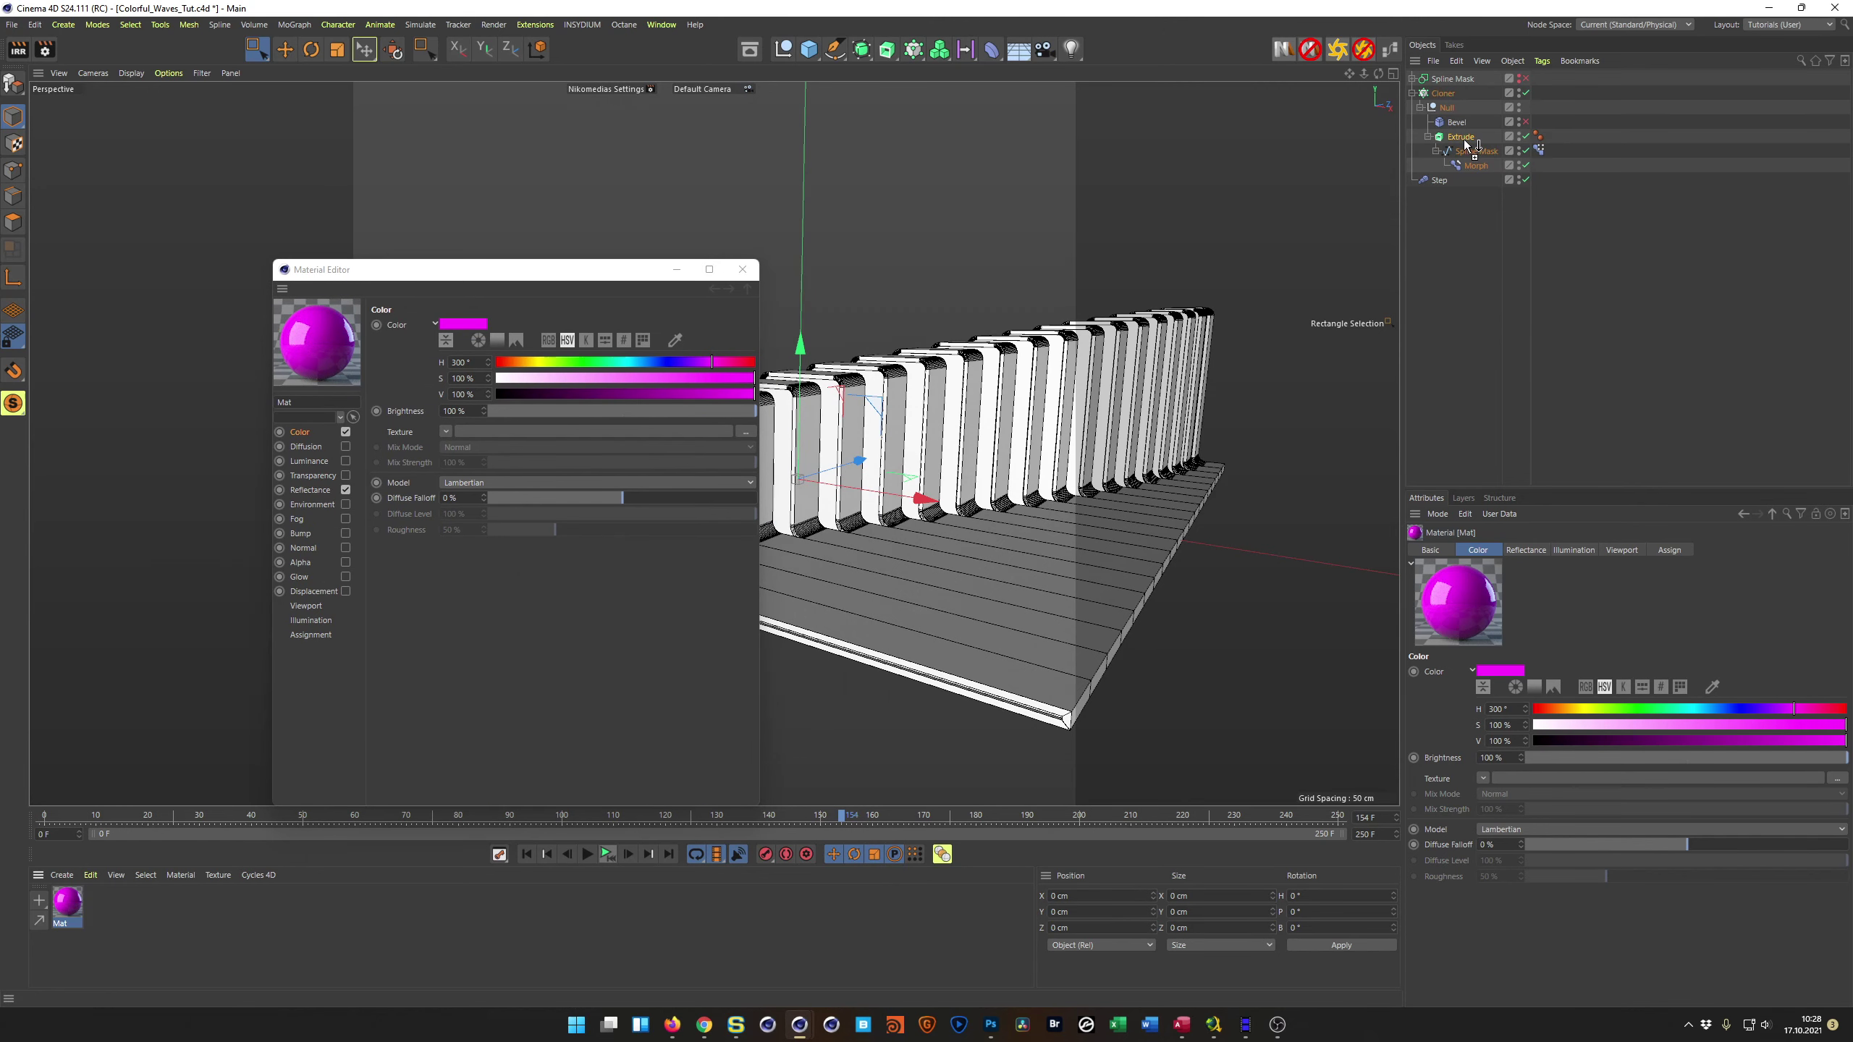
left_click_drag(621, 277, 1333, 373)
scroll(643, 478, "up", 8)
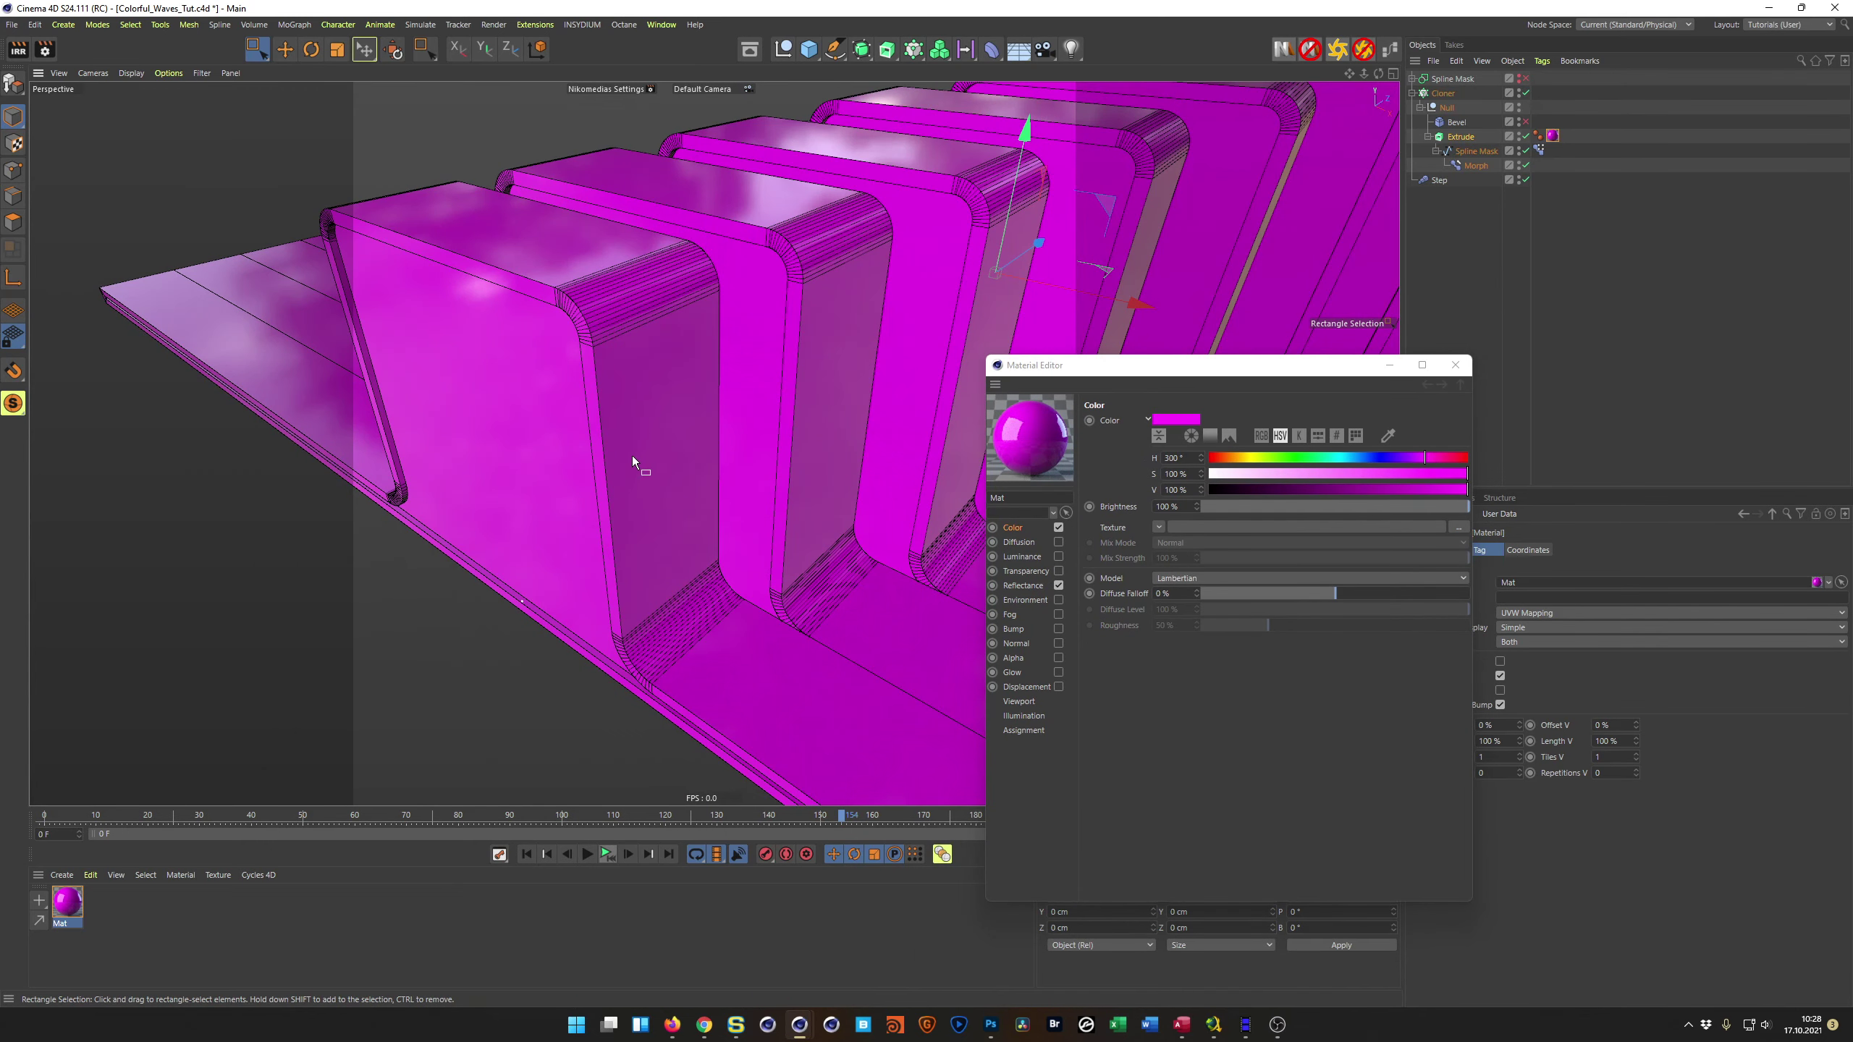
left_click_drag(631, 455, 475, 433, "alt")
left_click_drag(640, 417, 722, 423, "alt")
Step: Limit the Extrude's Mat tag to the C1 selection
left_click_drag(1291, 373, 1071, 379)
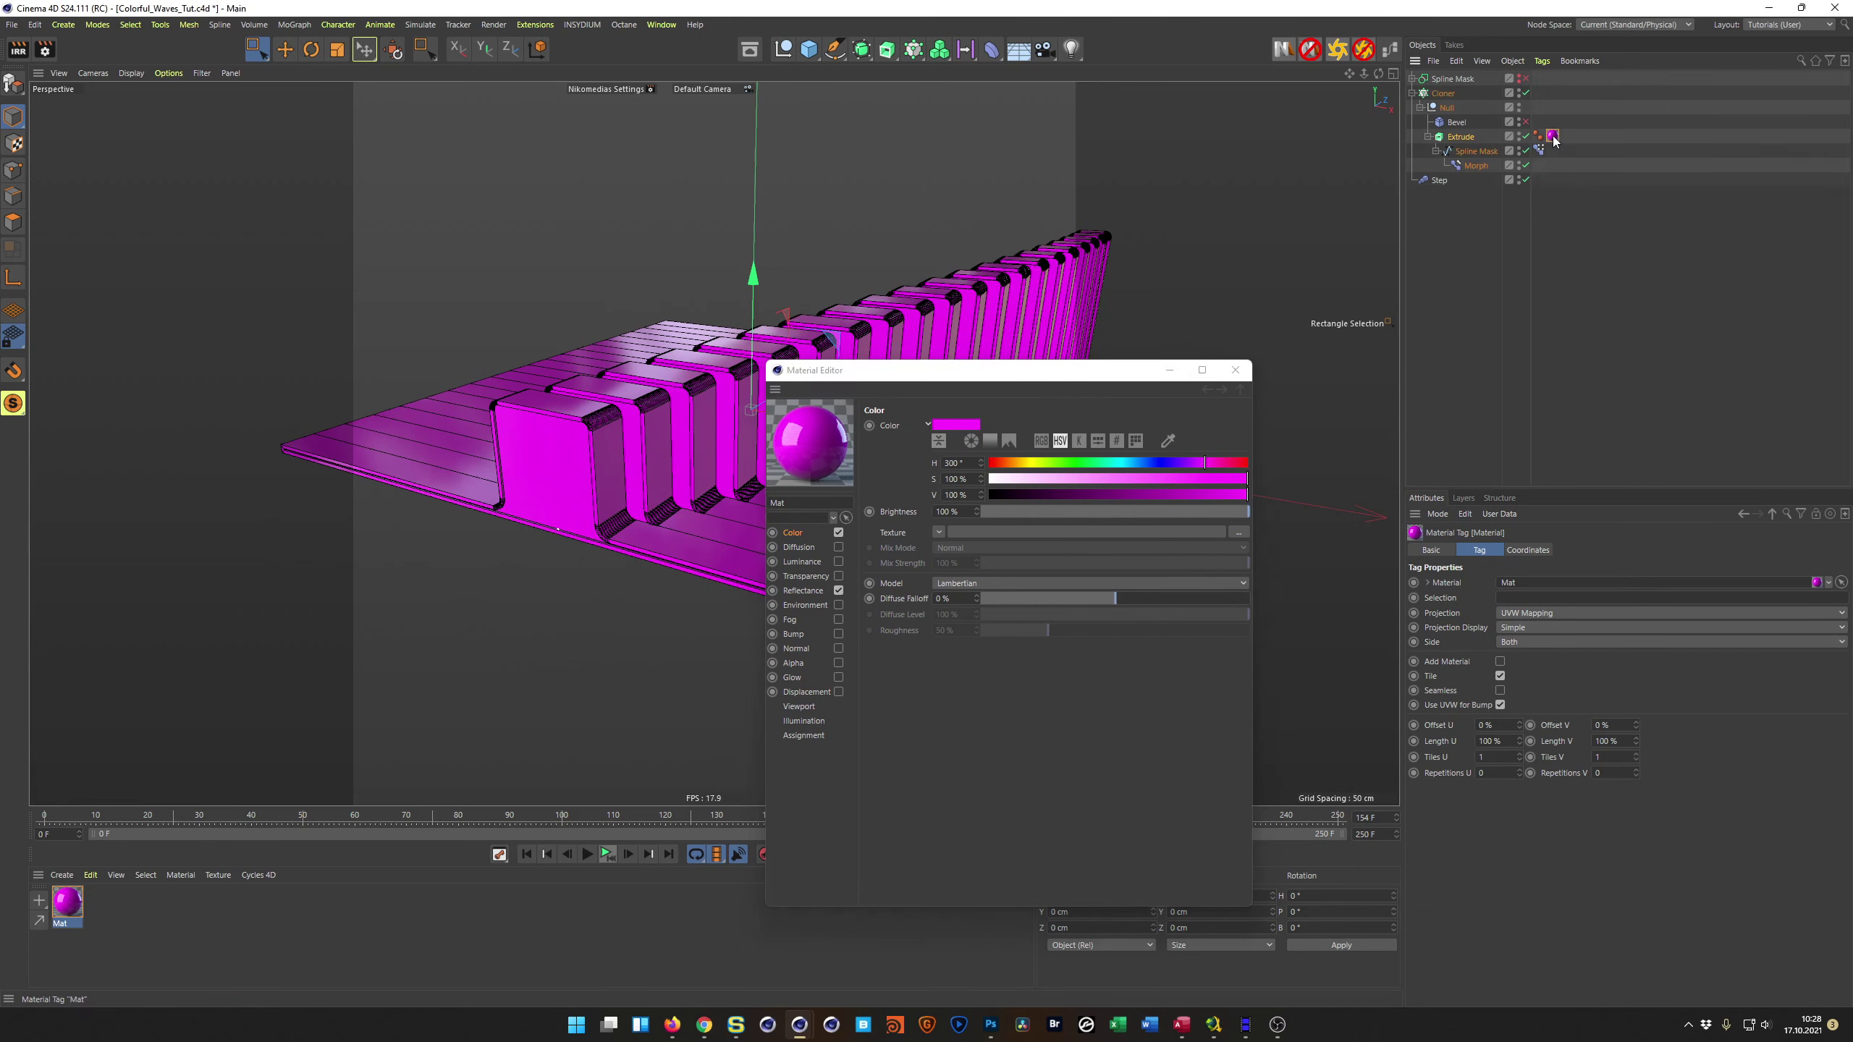
left_click(1534, 598)
type("C1")
key("Return")
mouse_move(729, 423)
left_mouse_down("alt")
mouse_move(460, 412)
mouse_move(185, 433)
mouse_move(583, 420)
left_mouse_up("alt")
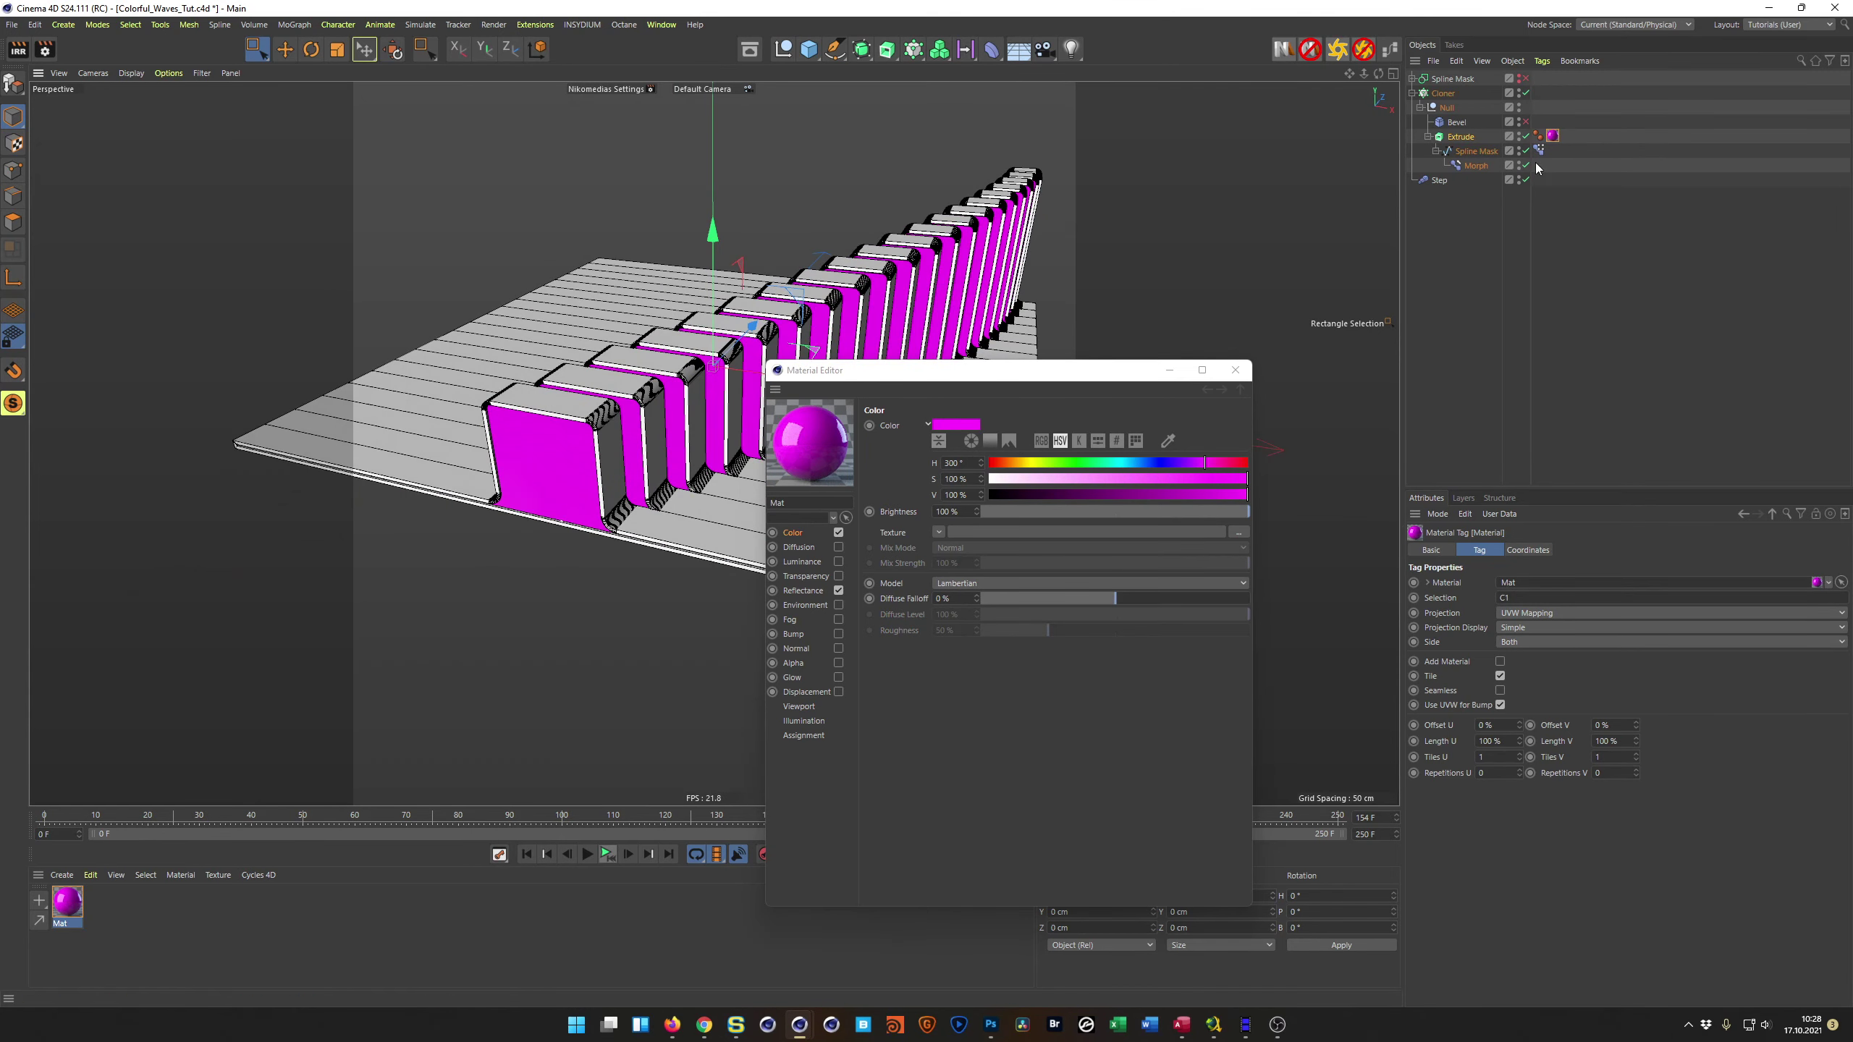
Step: Copy the Mat tag on Extrude, then delete the extra copy
left_click_drag(1552, 141, 1568, 139, "ctrl")
left_click(1539, 600)
left_click_drag(380, 409, 554, 398, "alt")
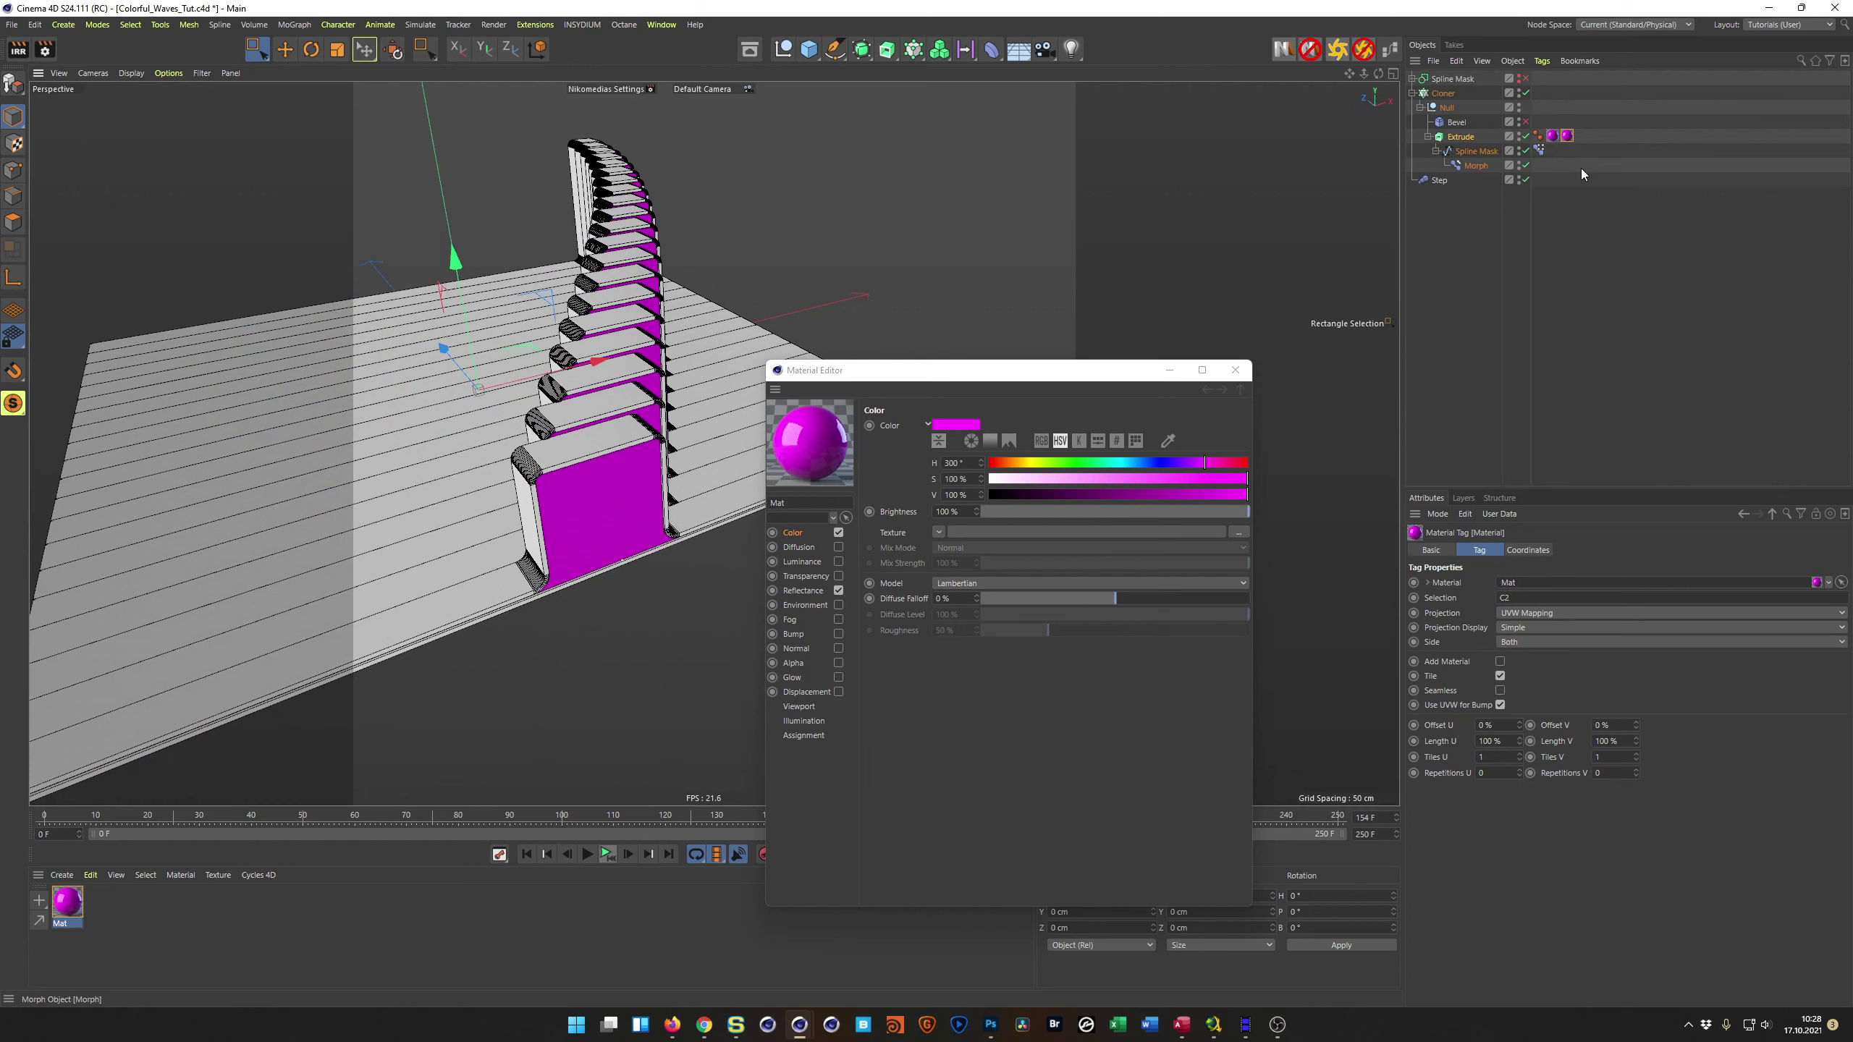
key("Delete")
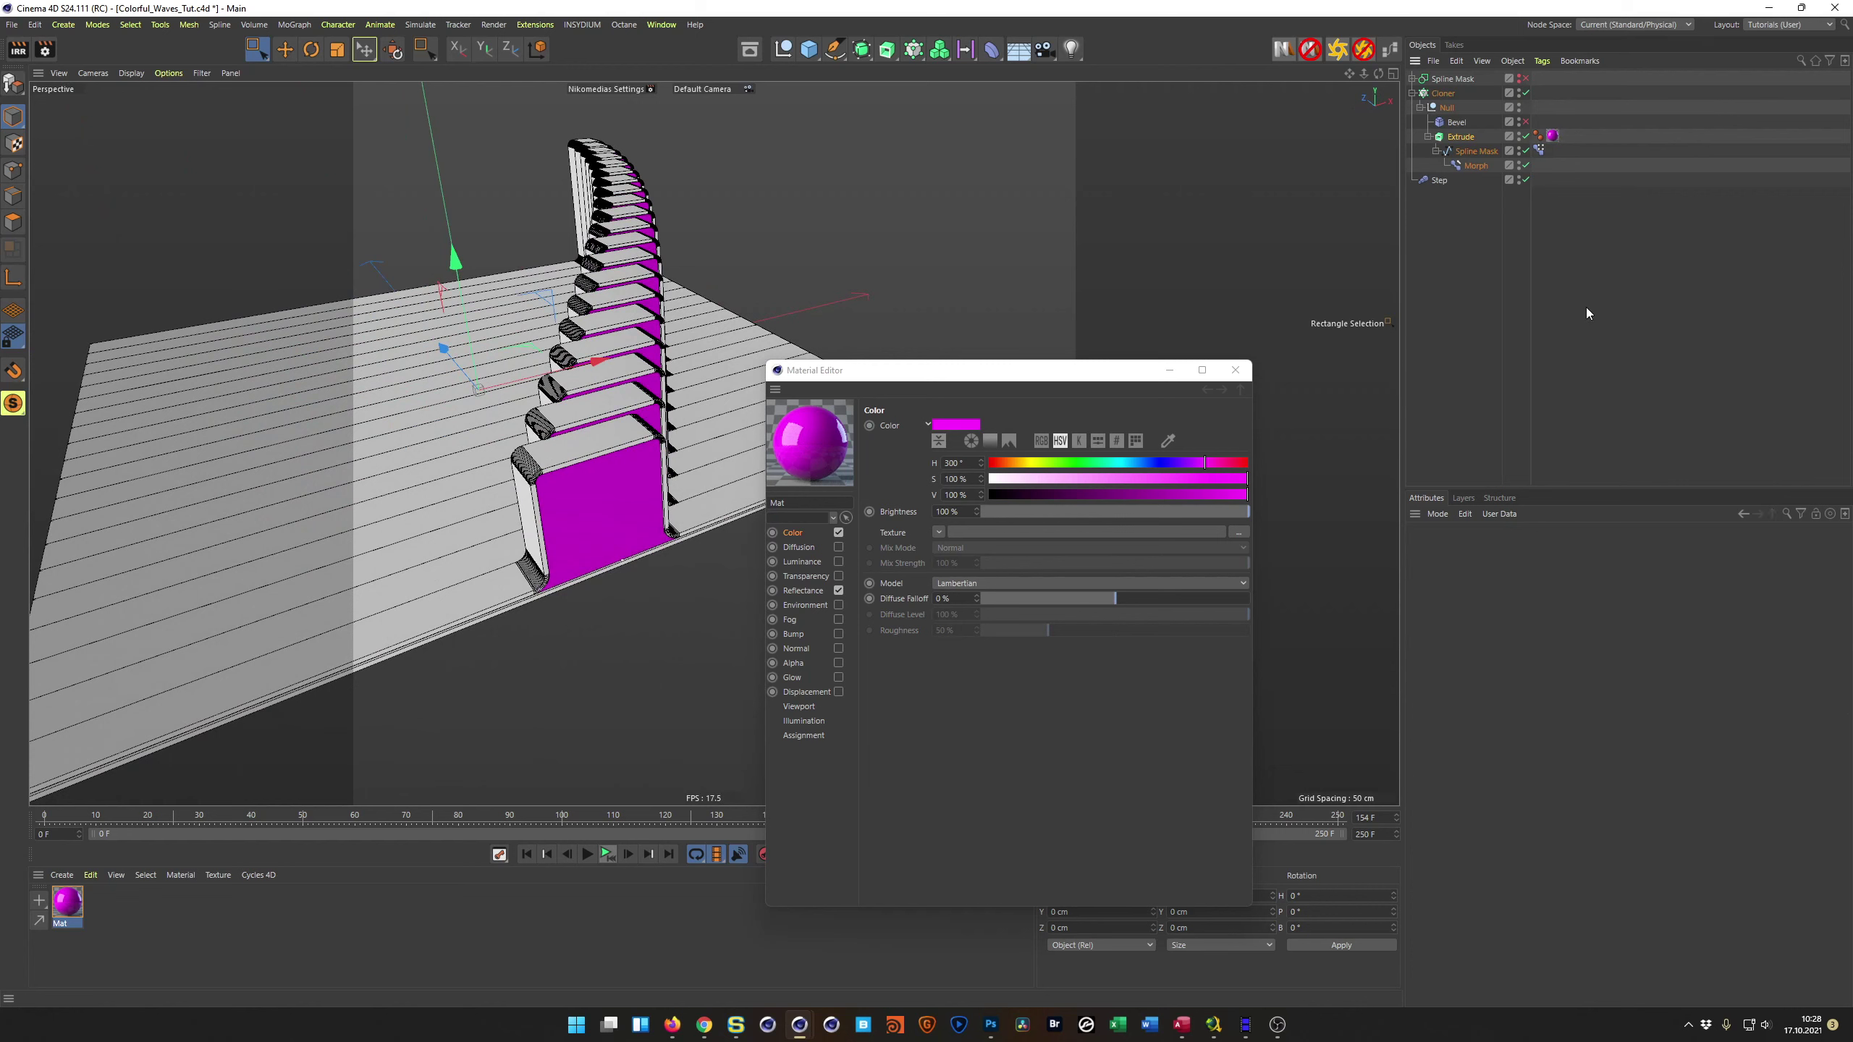
Step: Reconfirm the Mat tag's C1 restriction and add a second Mat tag for the C2 caps
left_click(1552, 136)
left_click(1537, 597)
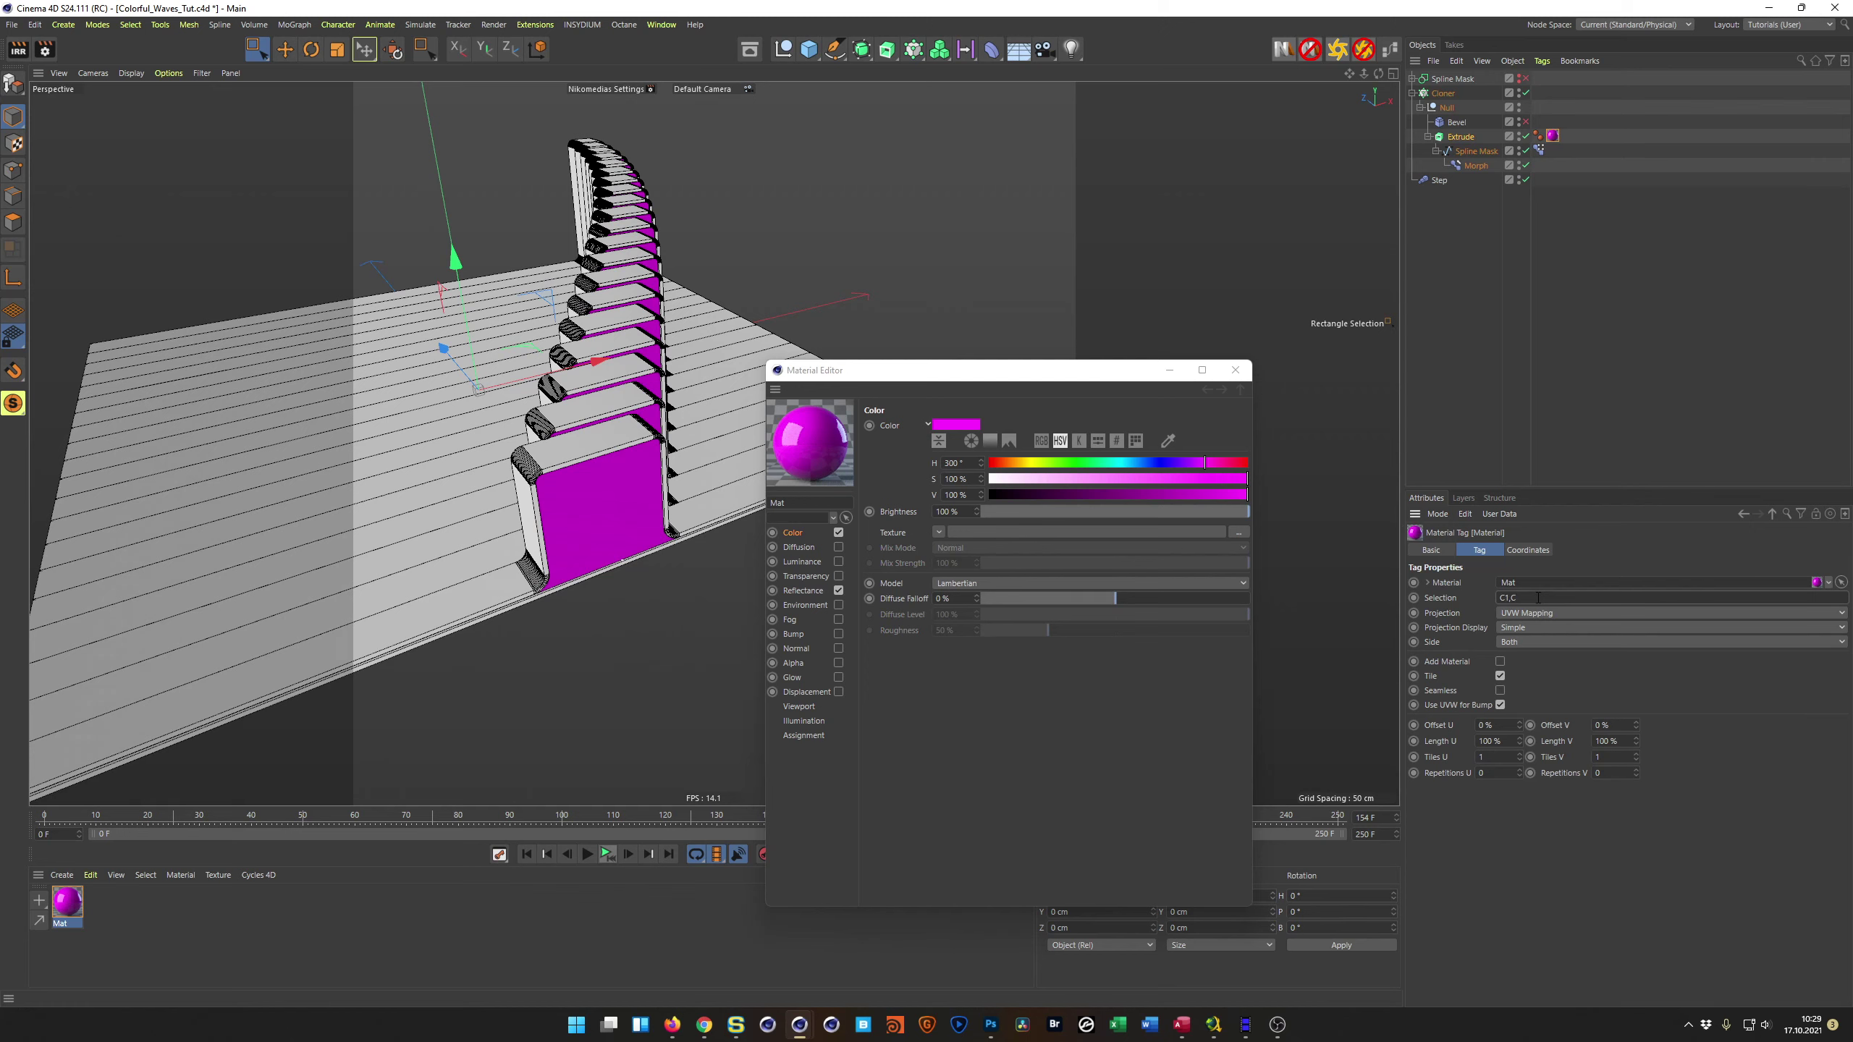
key("Return")
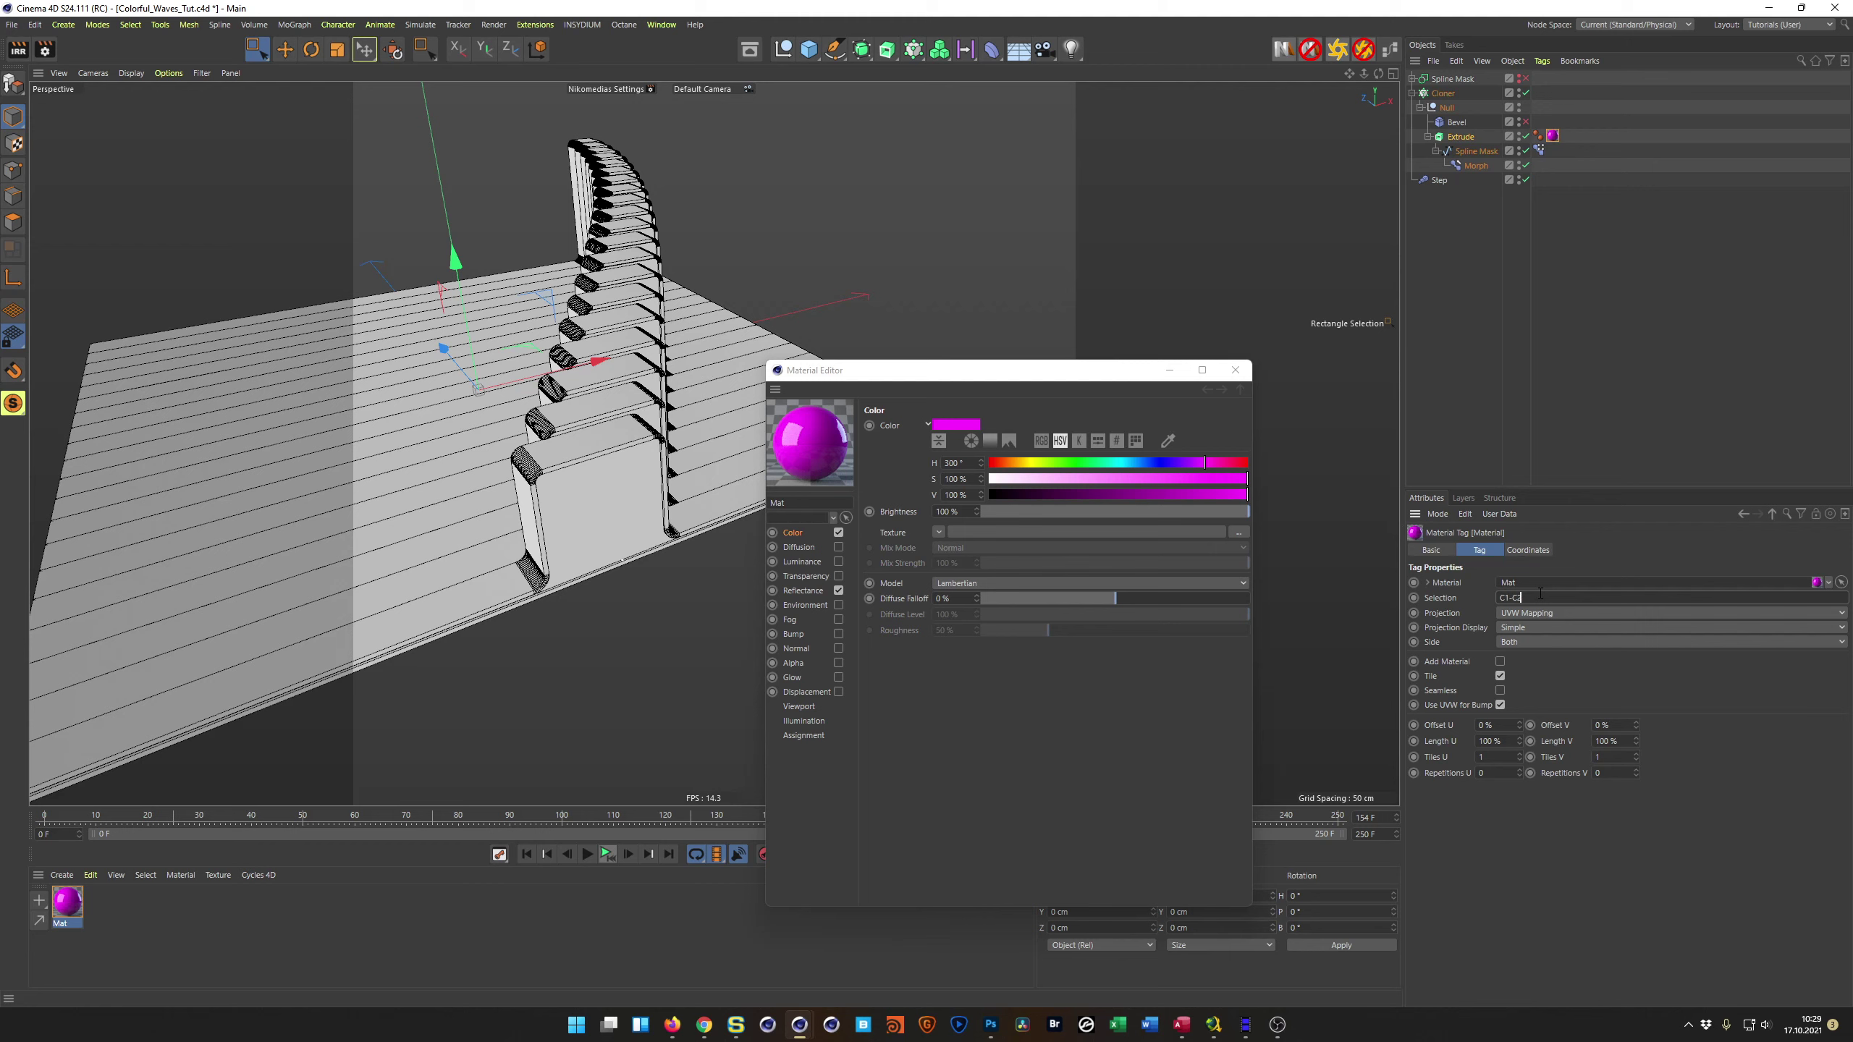
type("1")
key("Return")
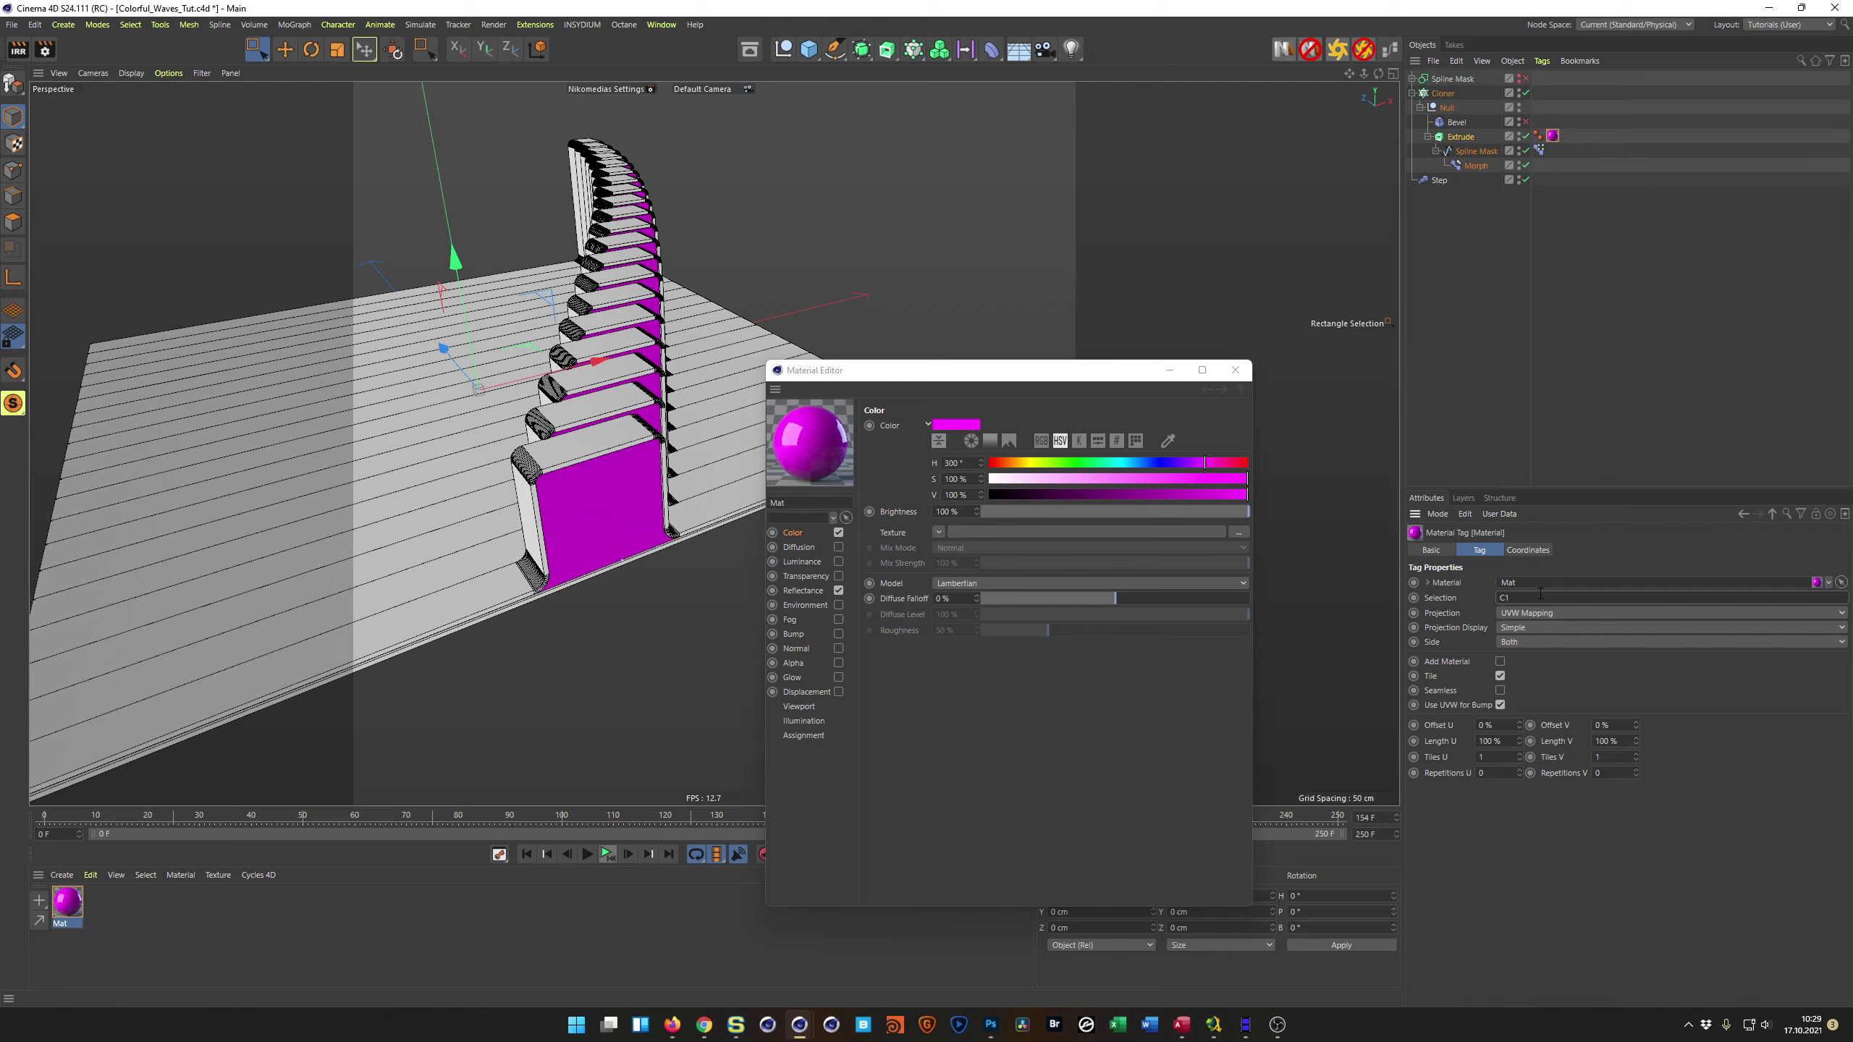
left_click_drag(1554, 141, 1568, 137, "ctrl")
left_click_drag(637, 471, 635, 590, "alt")
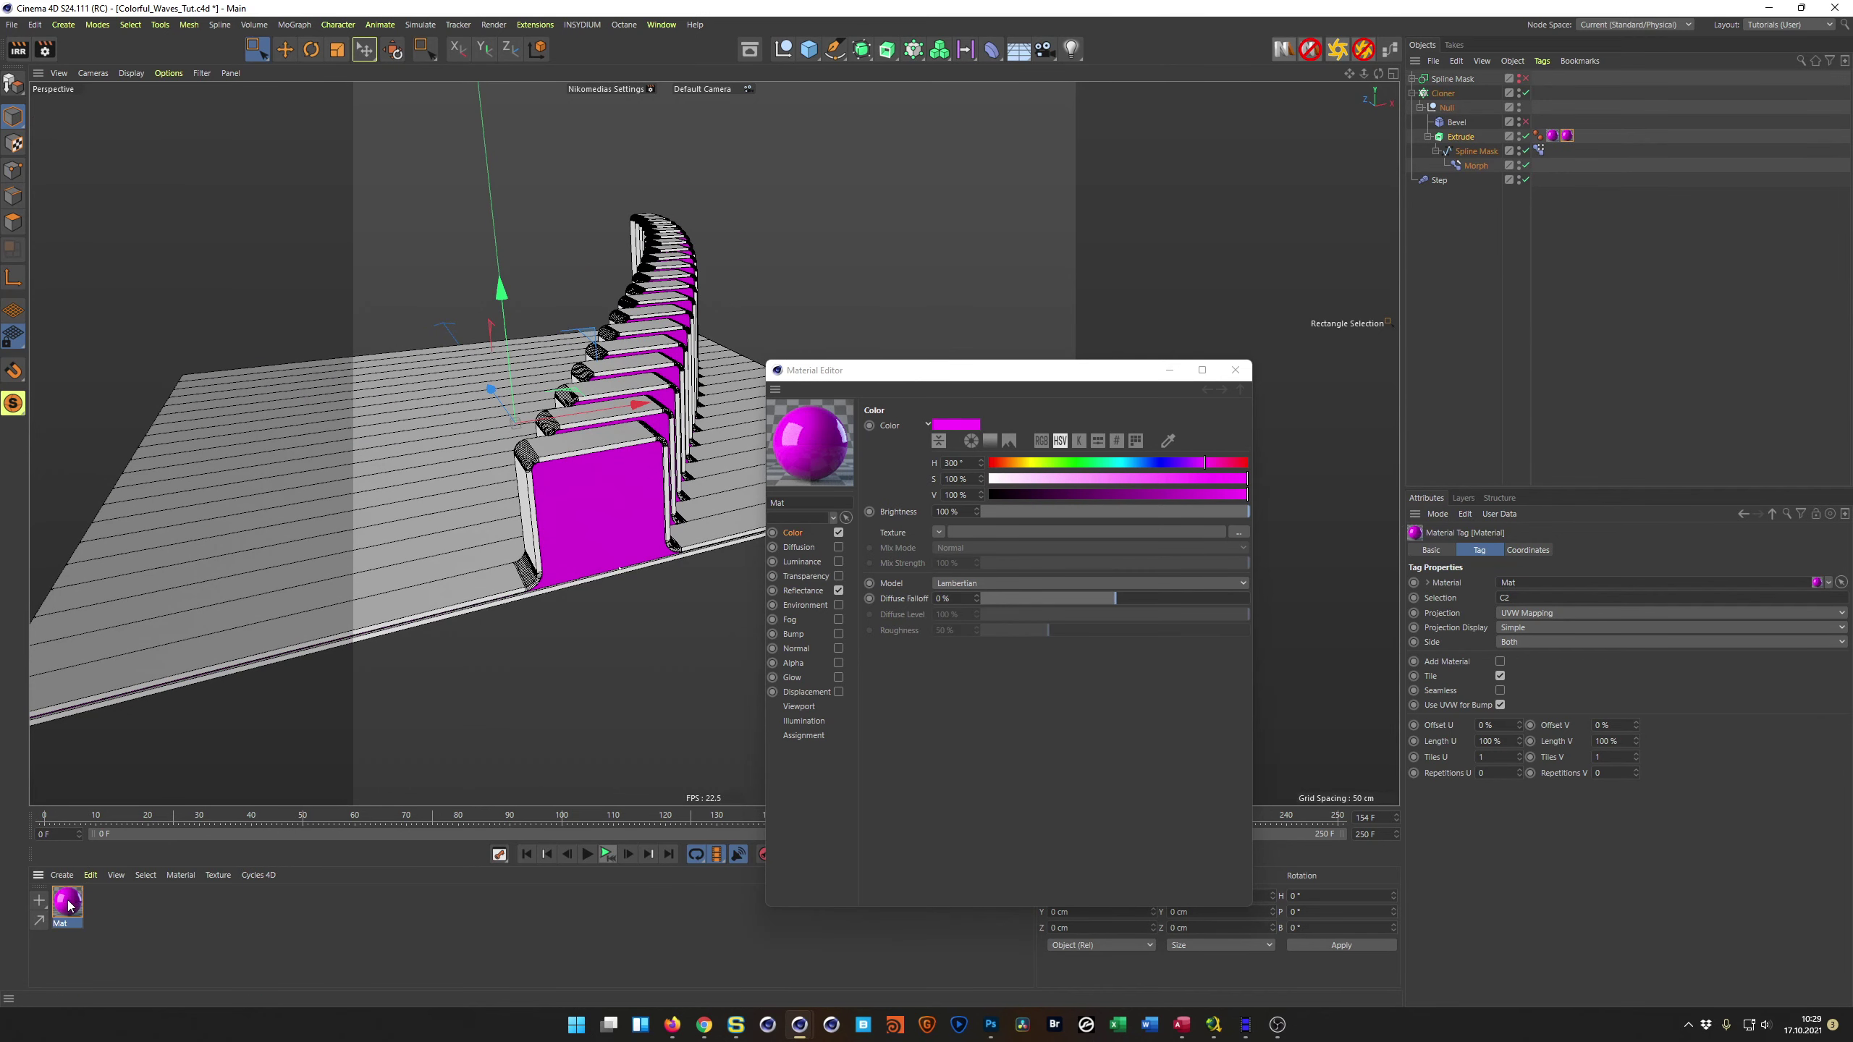
Step: Name the duplicated material Extrude and rename Mat to Caps
double_click(107, 922)
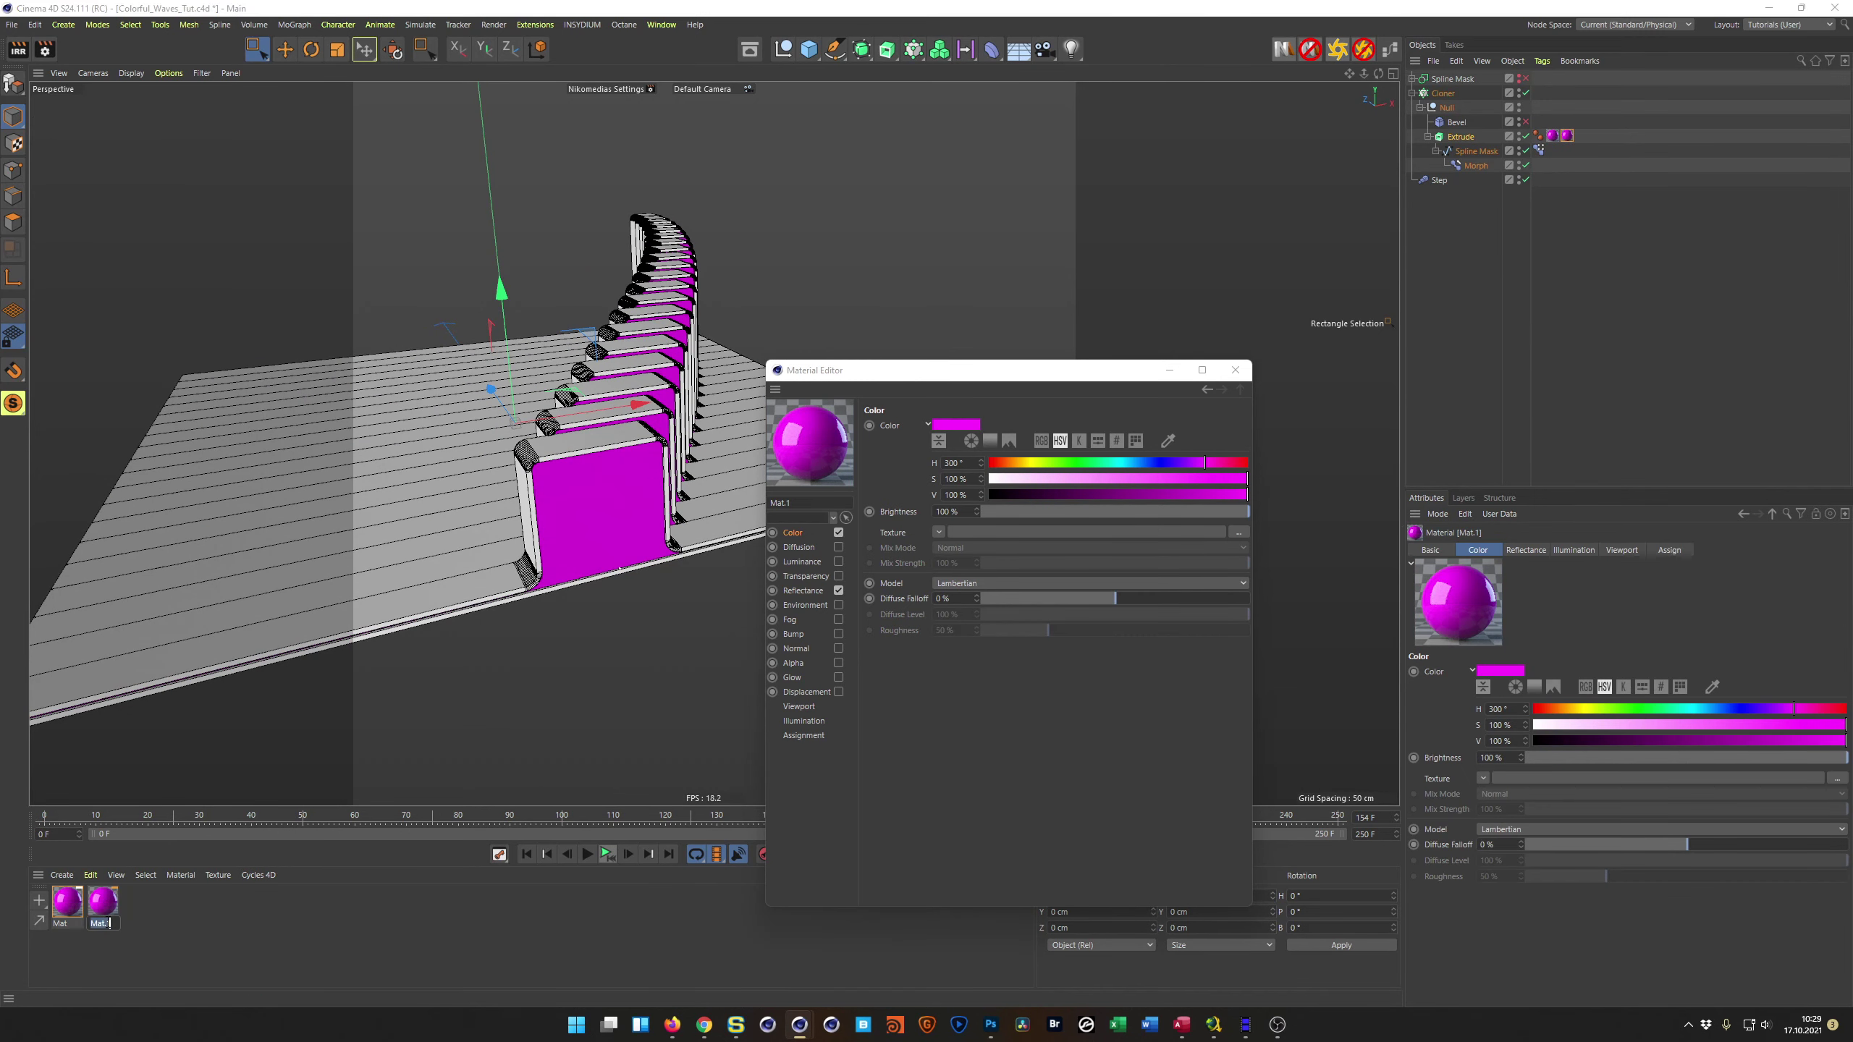
type("Extrude")
key("Return")
left_click(62, 903)
left_click(831, 505)
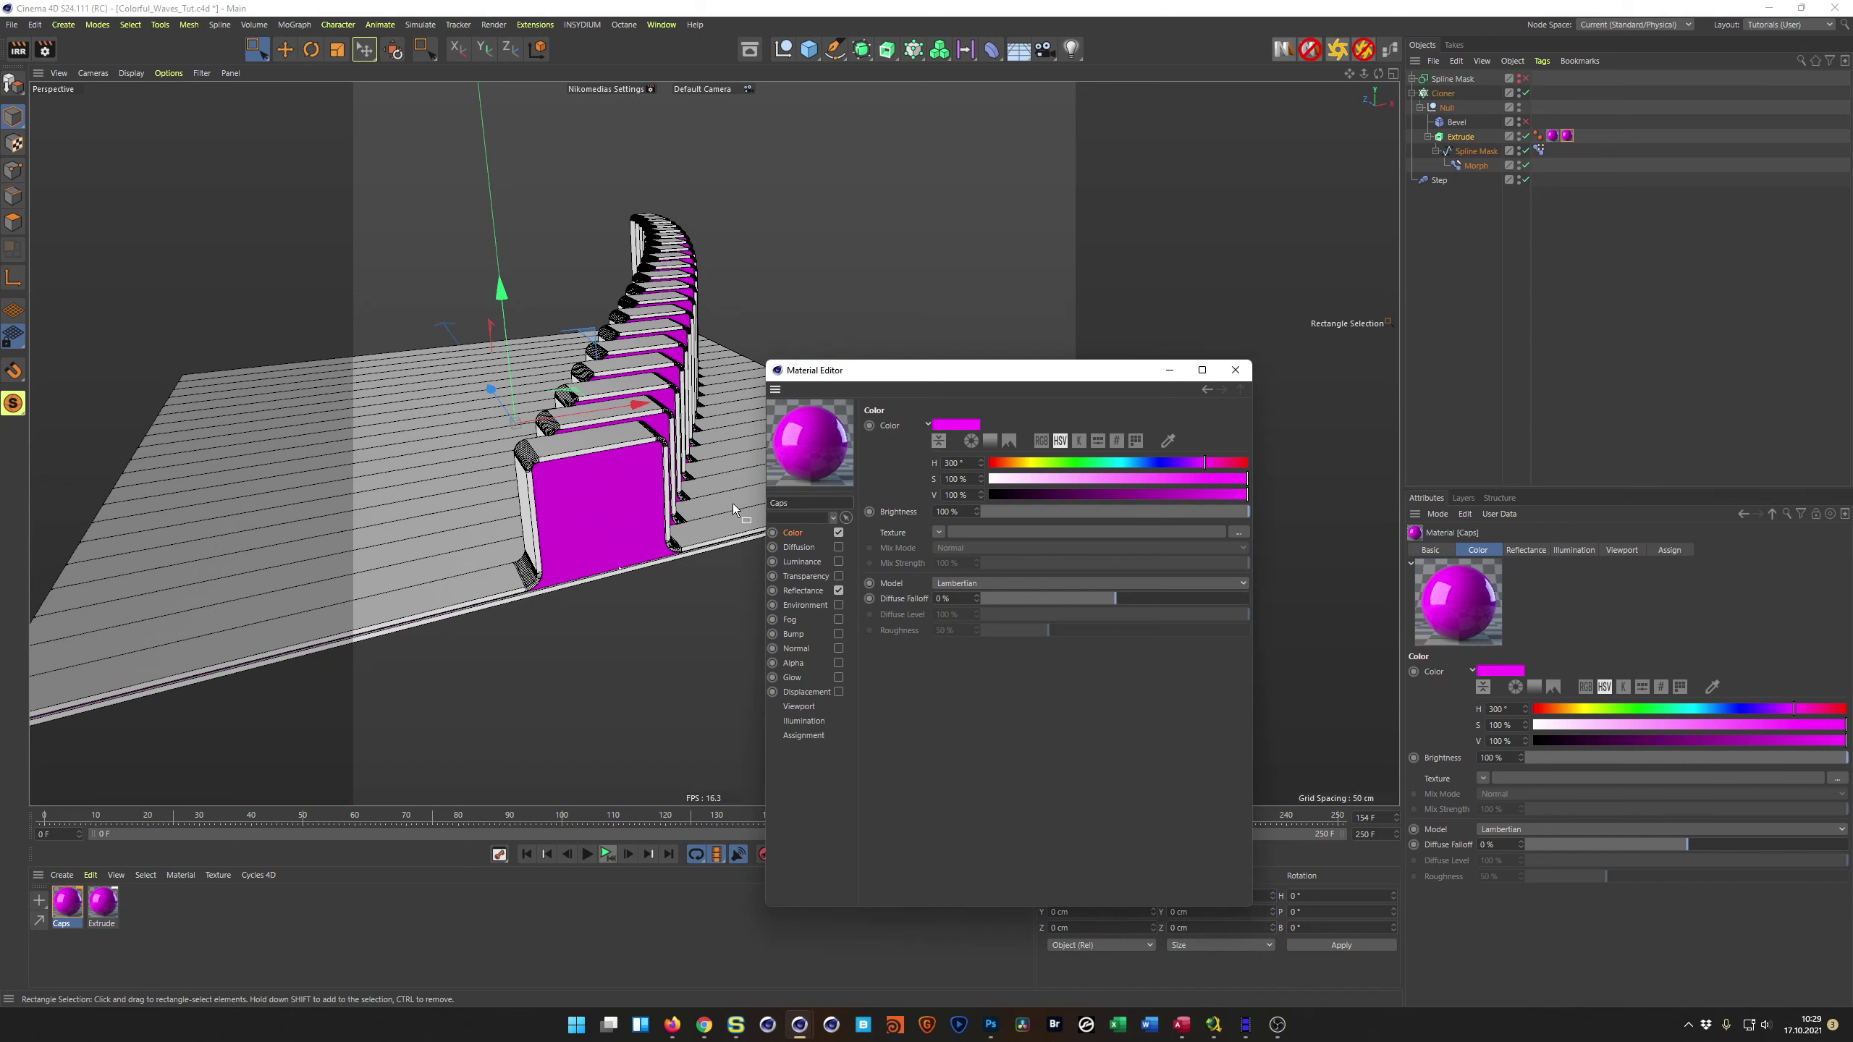
Step: Darken the Extrude material to 8% brightness and apply it to the Extrude object
left_click(103, 902)
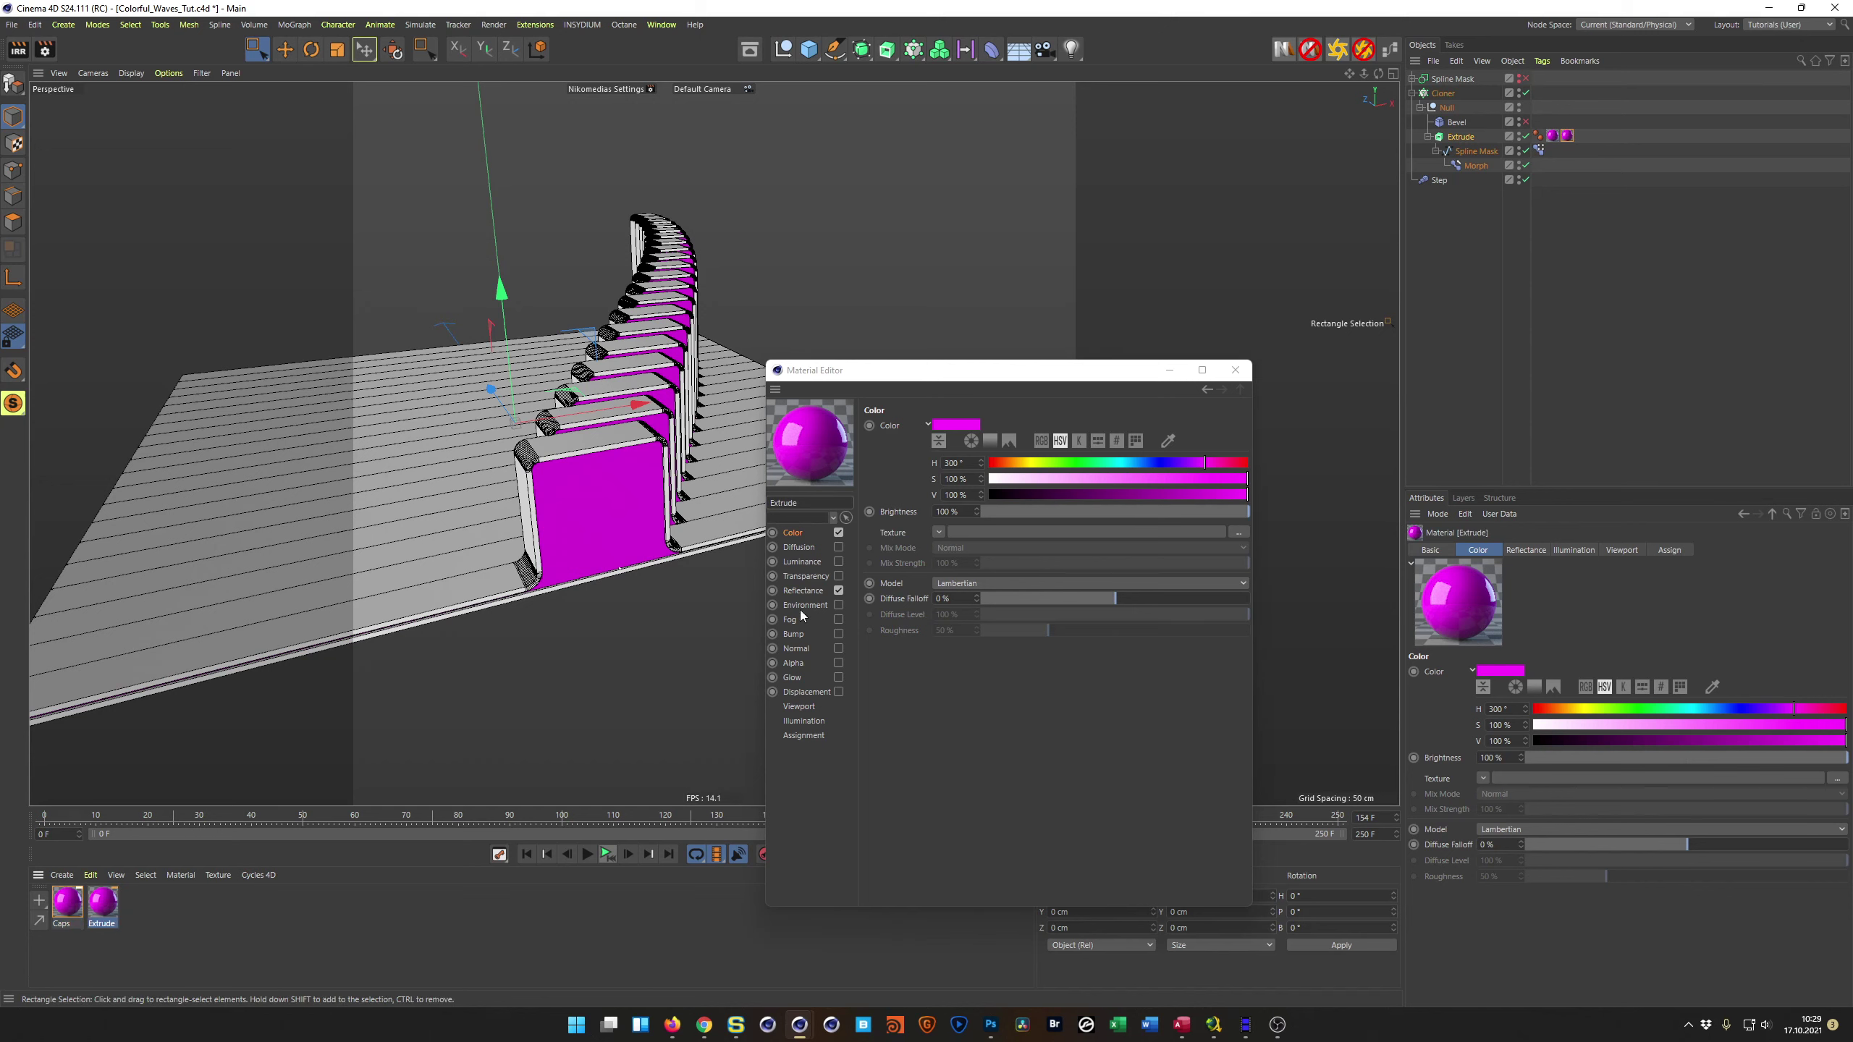
left_click(1011, 496)
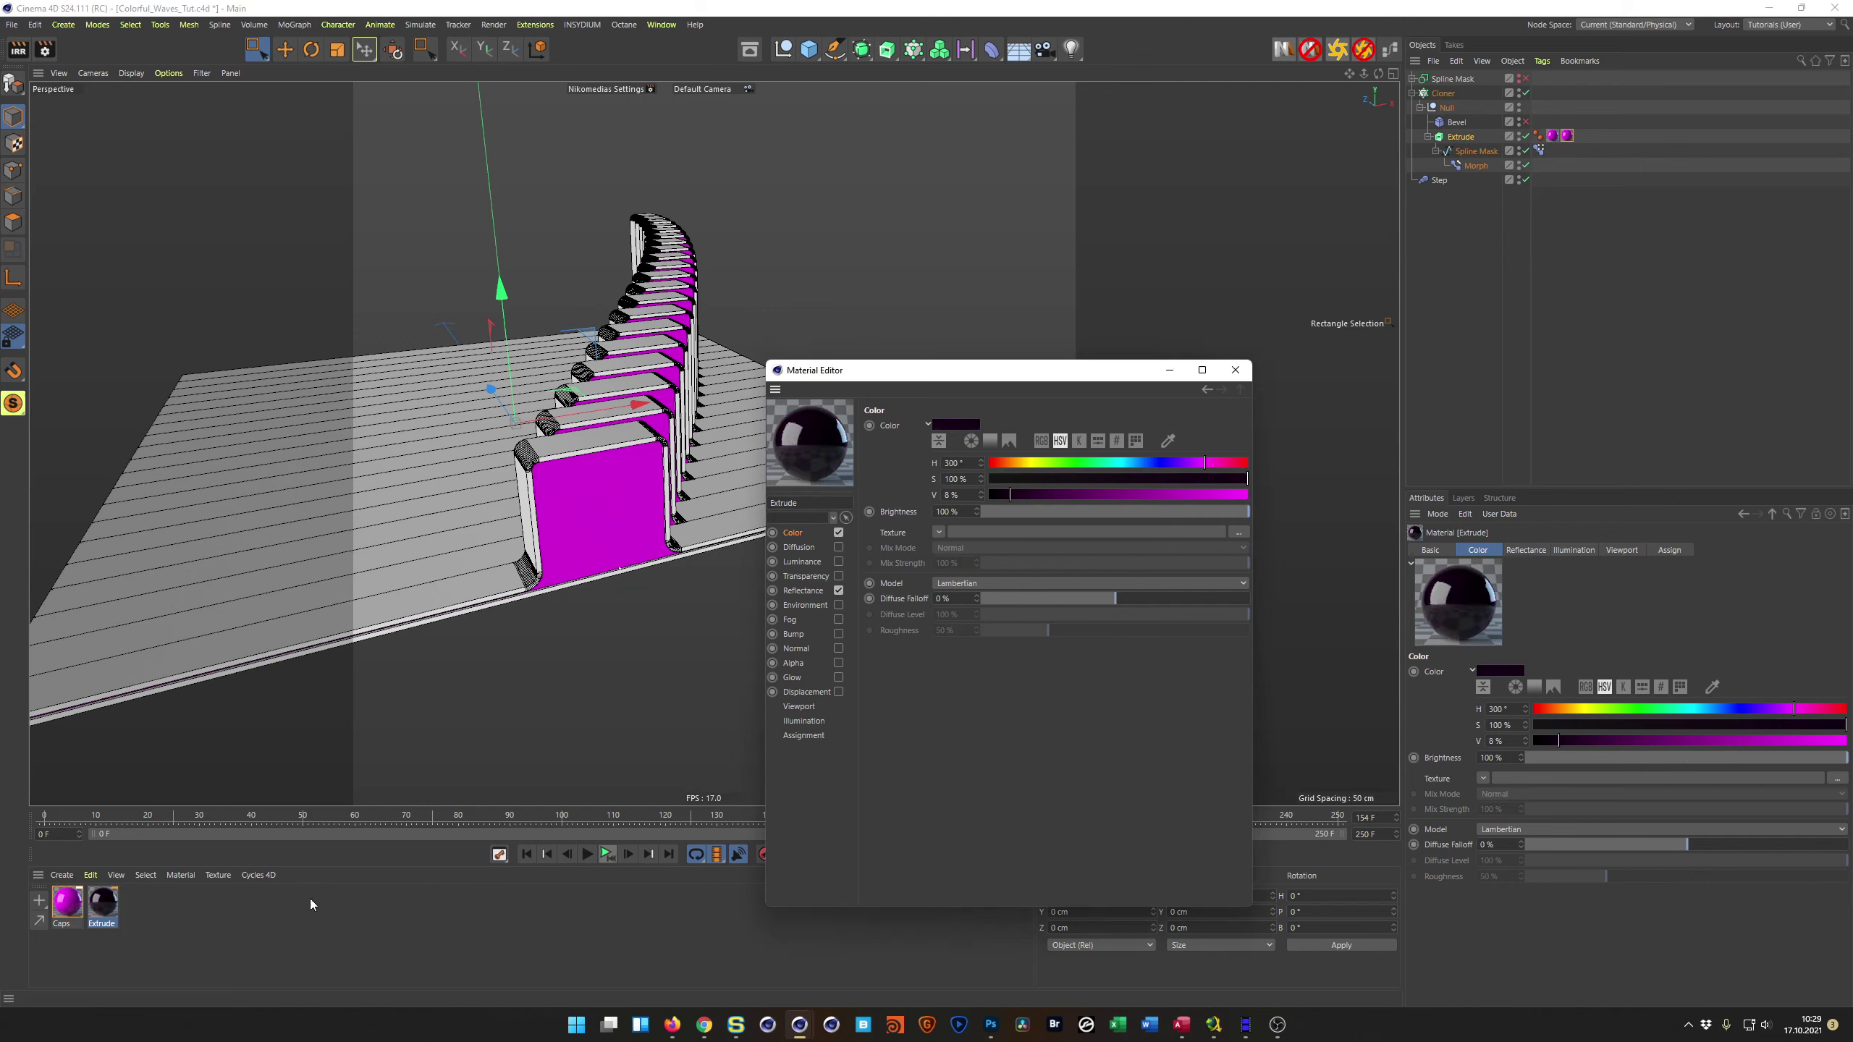
left_click_drag(120, 897, 301, 969)
left_click_drag(1488, 142, 1468, 139)
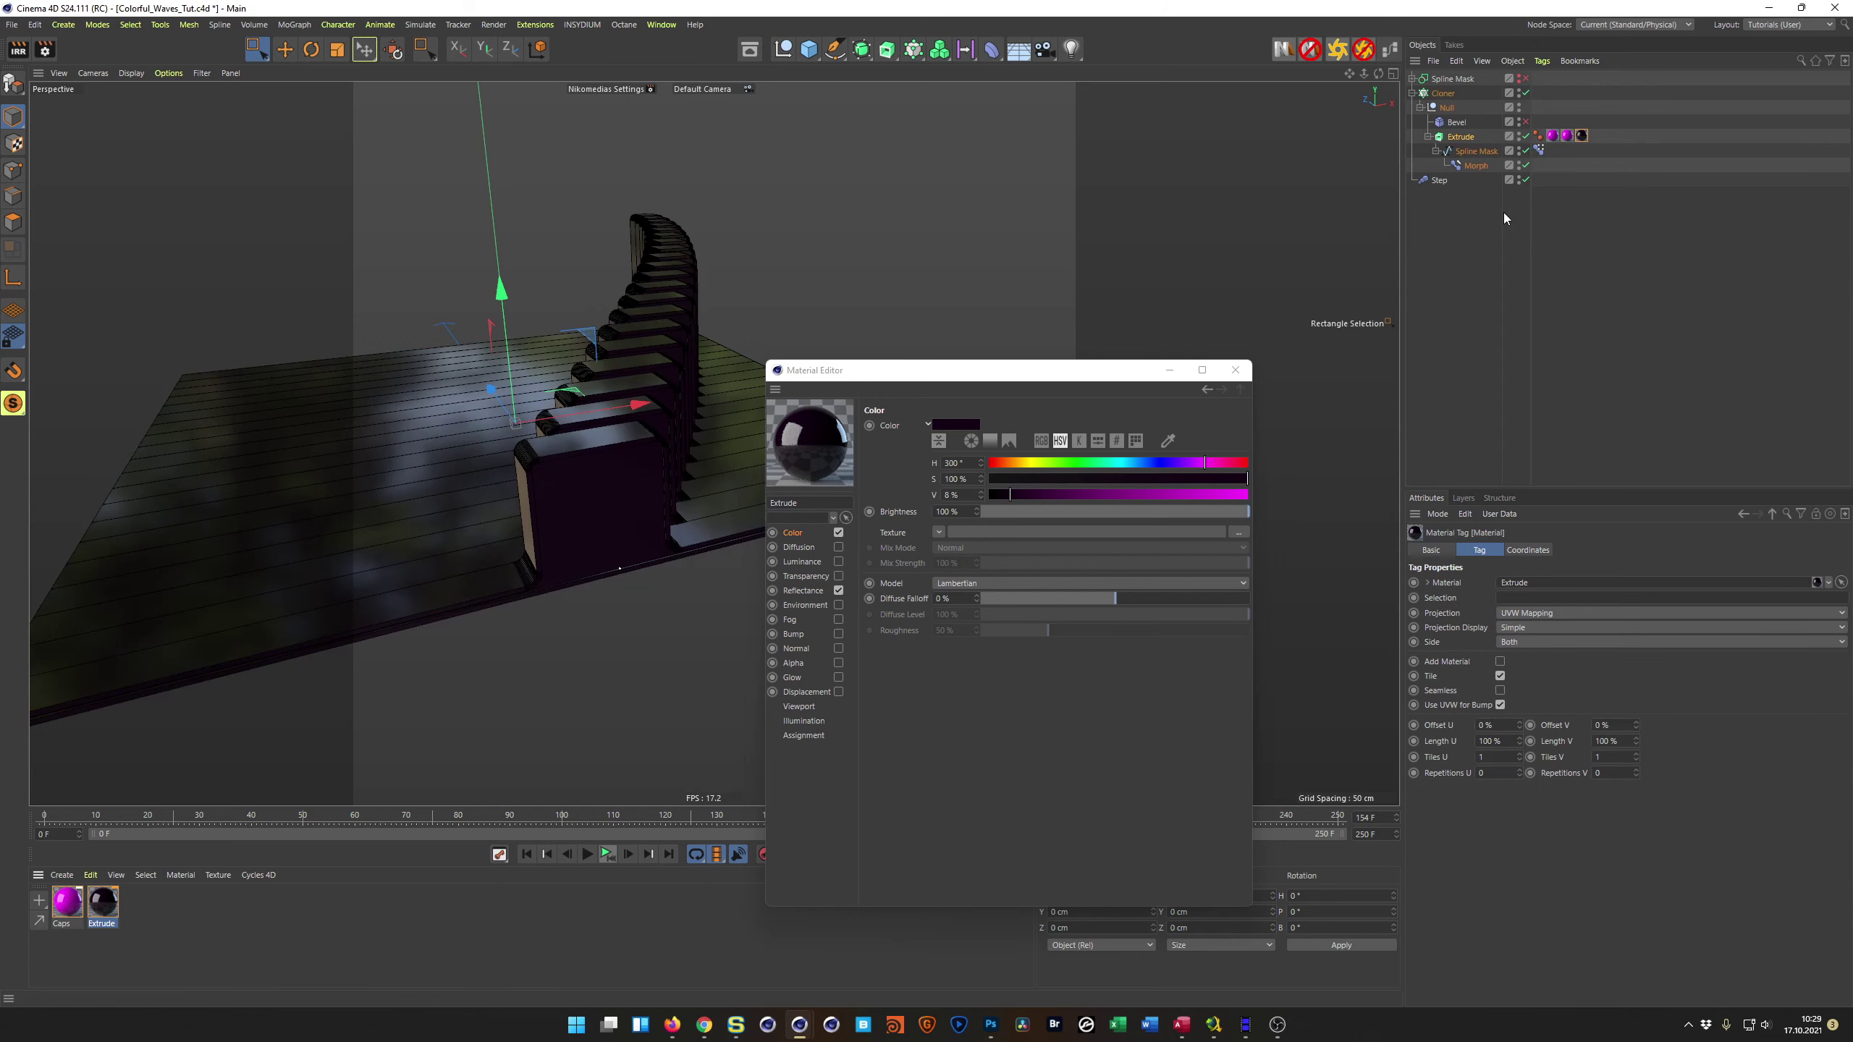
Step: Move the dark Extrude material tag to the first position on the Extrude object
left_click_drag(1582, 137, 1546, 136)
left_click_drag(480, 448, 759, 464, "alt")
left_click_drag(1008, 377, 1384, 366)
left_click_drag(854, 458, 933, 474, "alt")
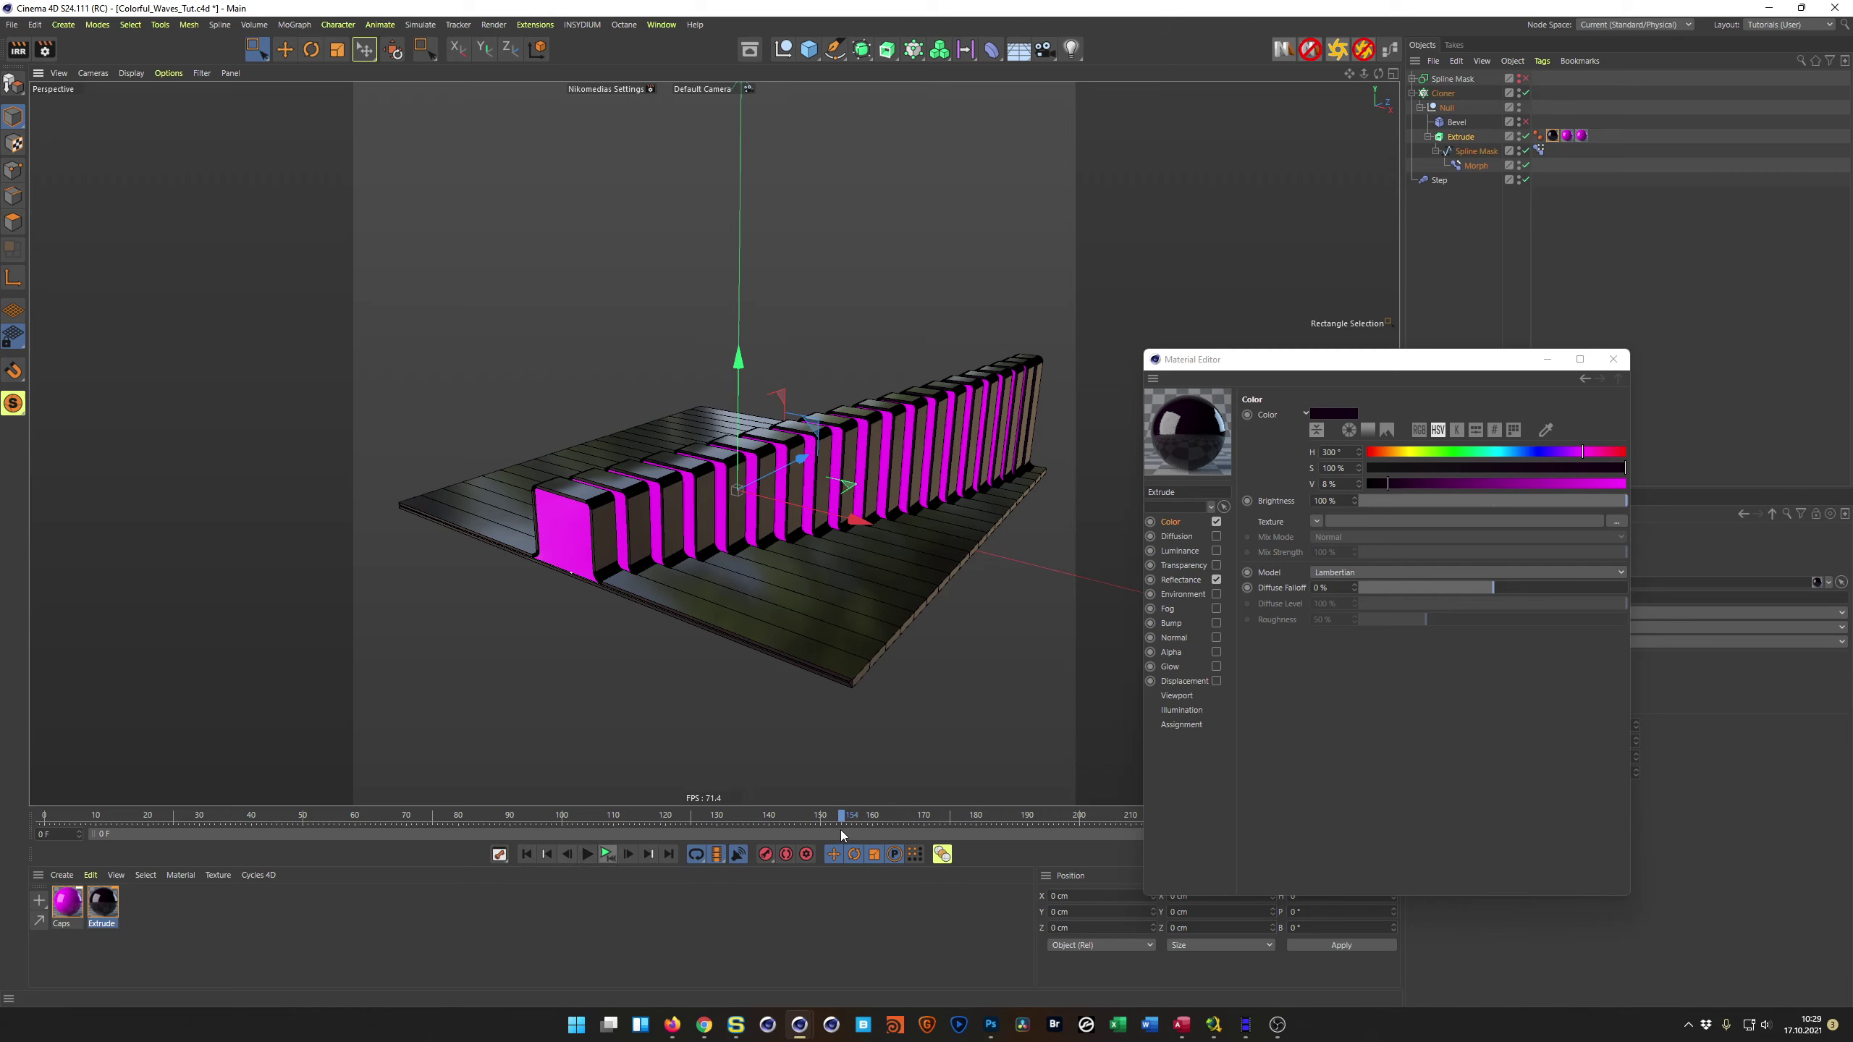
Step: Scrub the animation to check the rising wave, return to frame 0, and save
left_click_drag(844, 820, 49, 814)
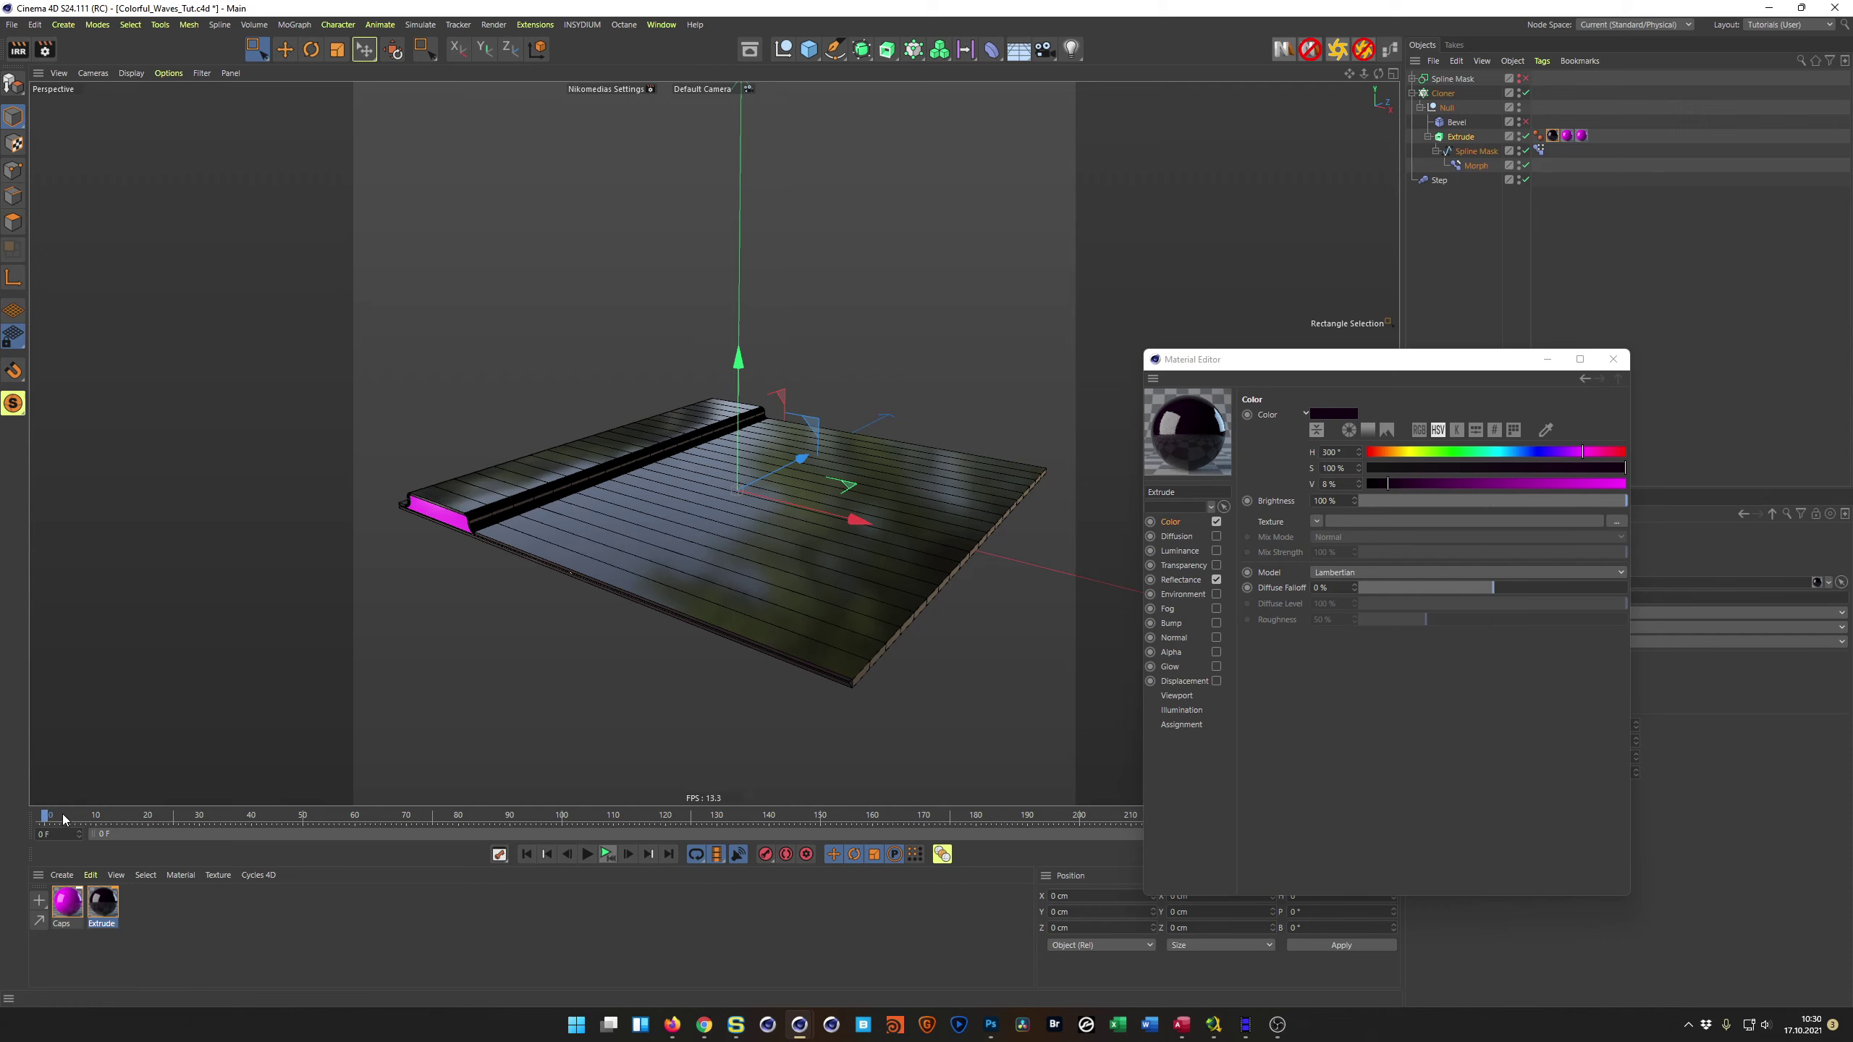
left_click_drag(47, 817, 522, 863)
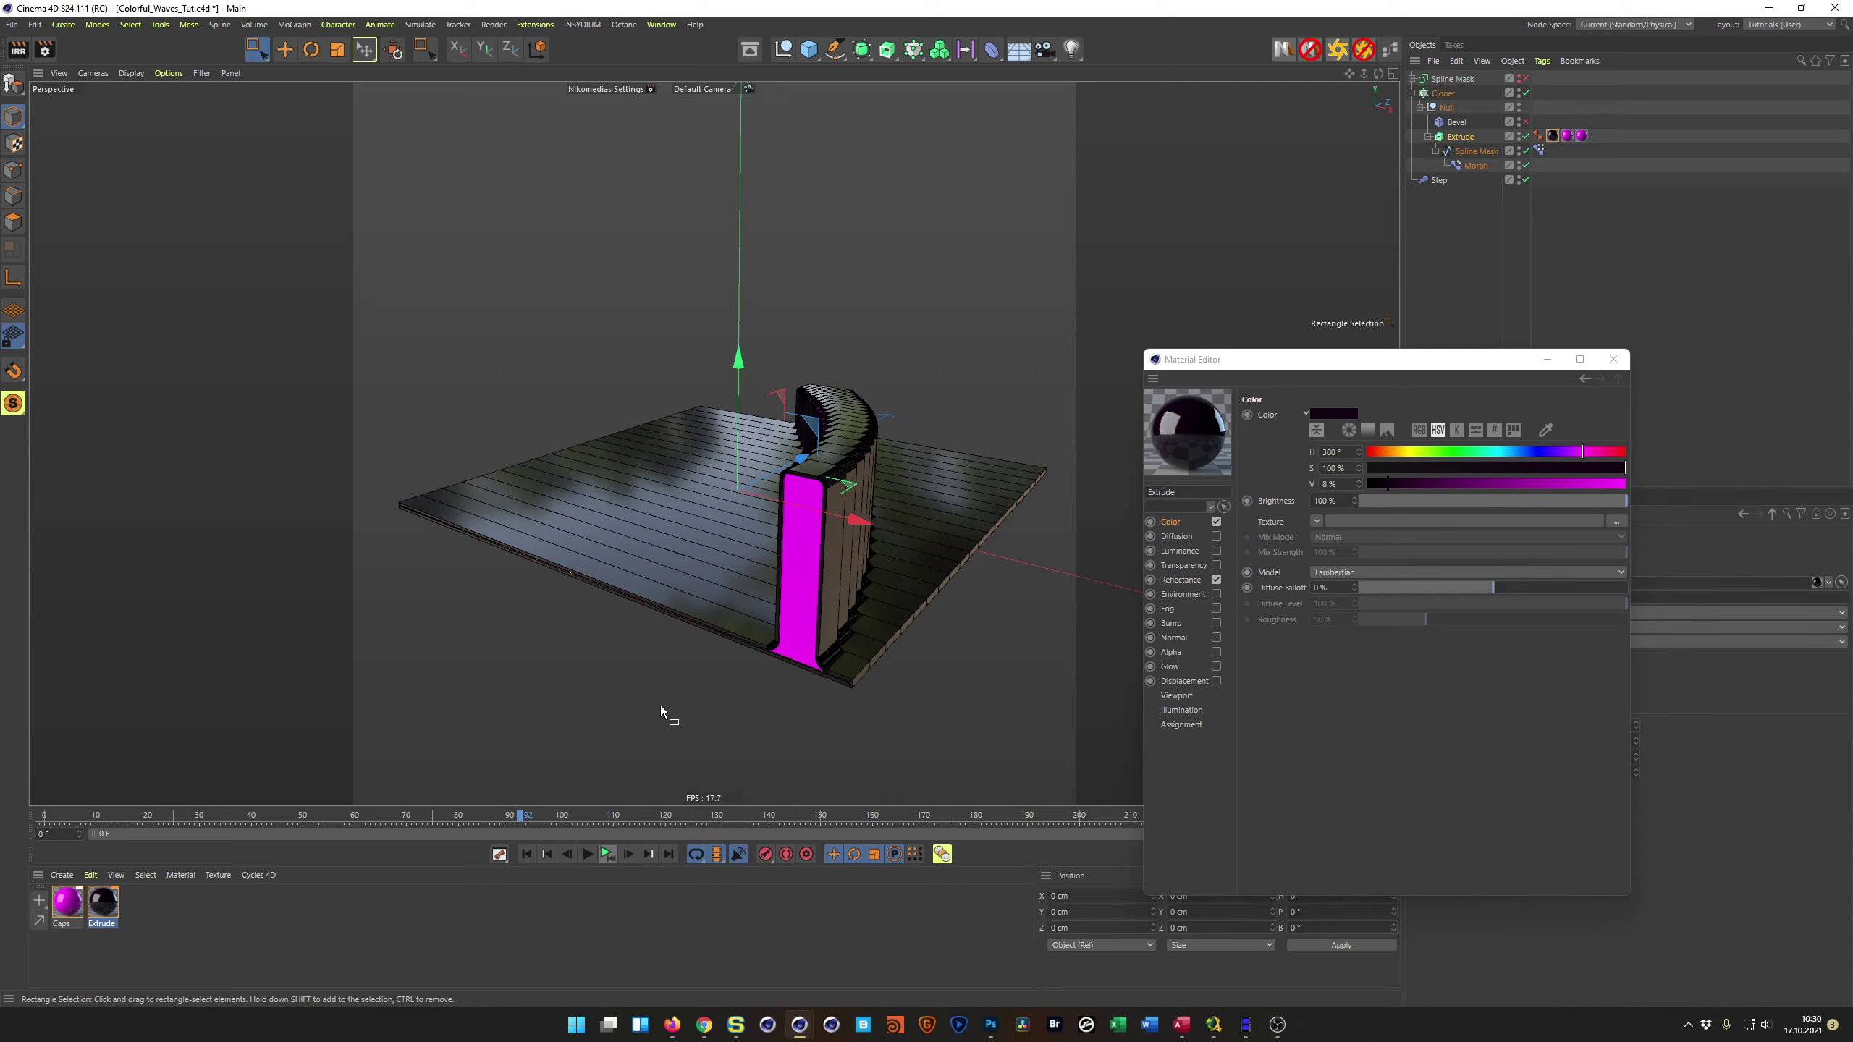
left_click_drag(340, 819, 43, 817)
key("ctrl+s")
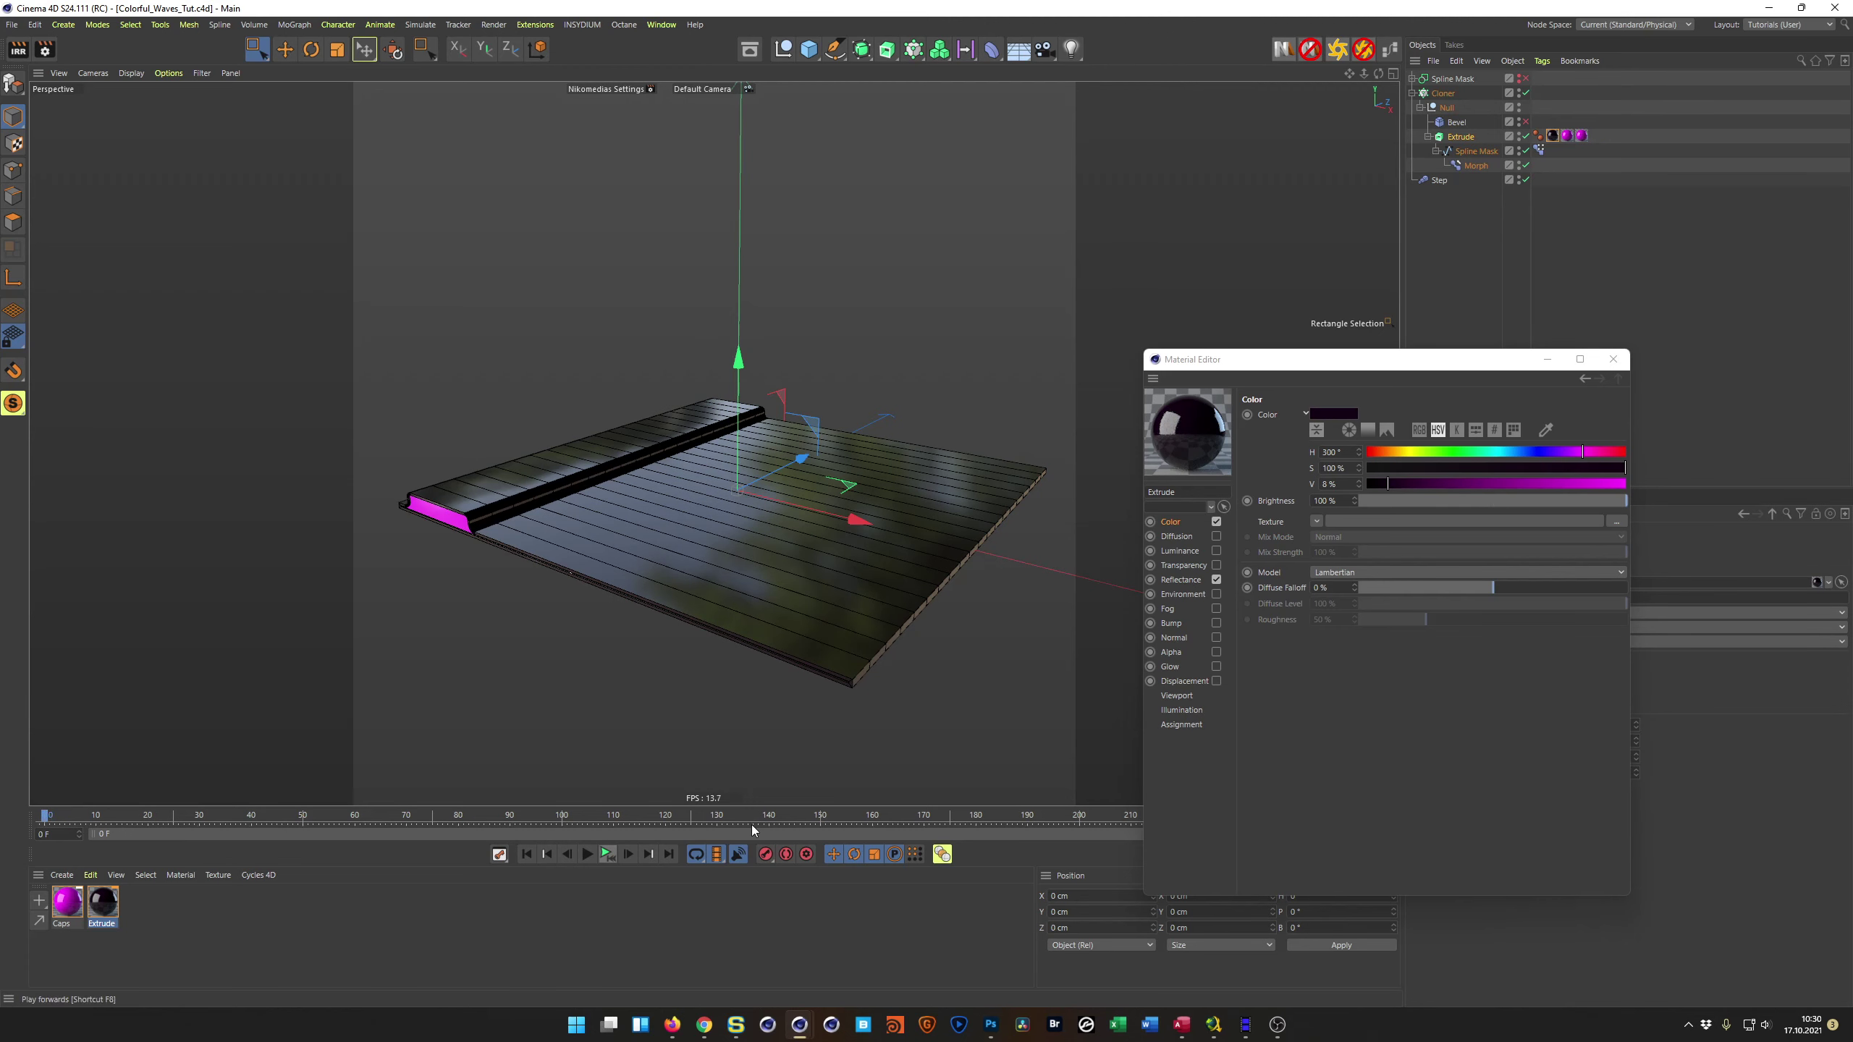
Step: Open the Caps material for editing with the timeline at frame 85
left_click_drag(1350, 360, 1284, 303)
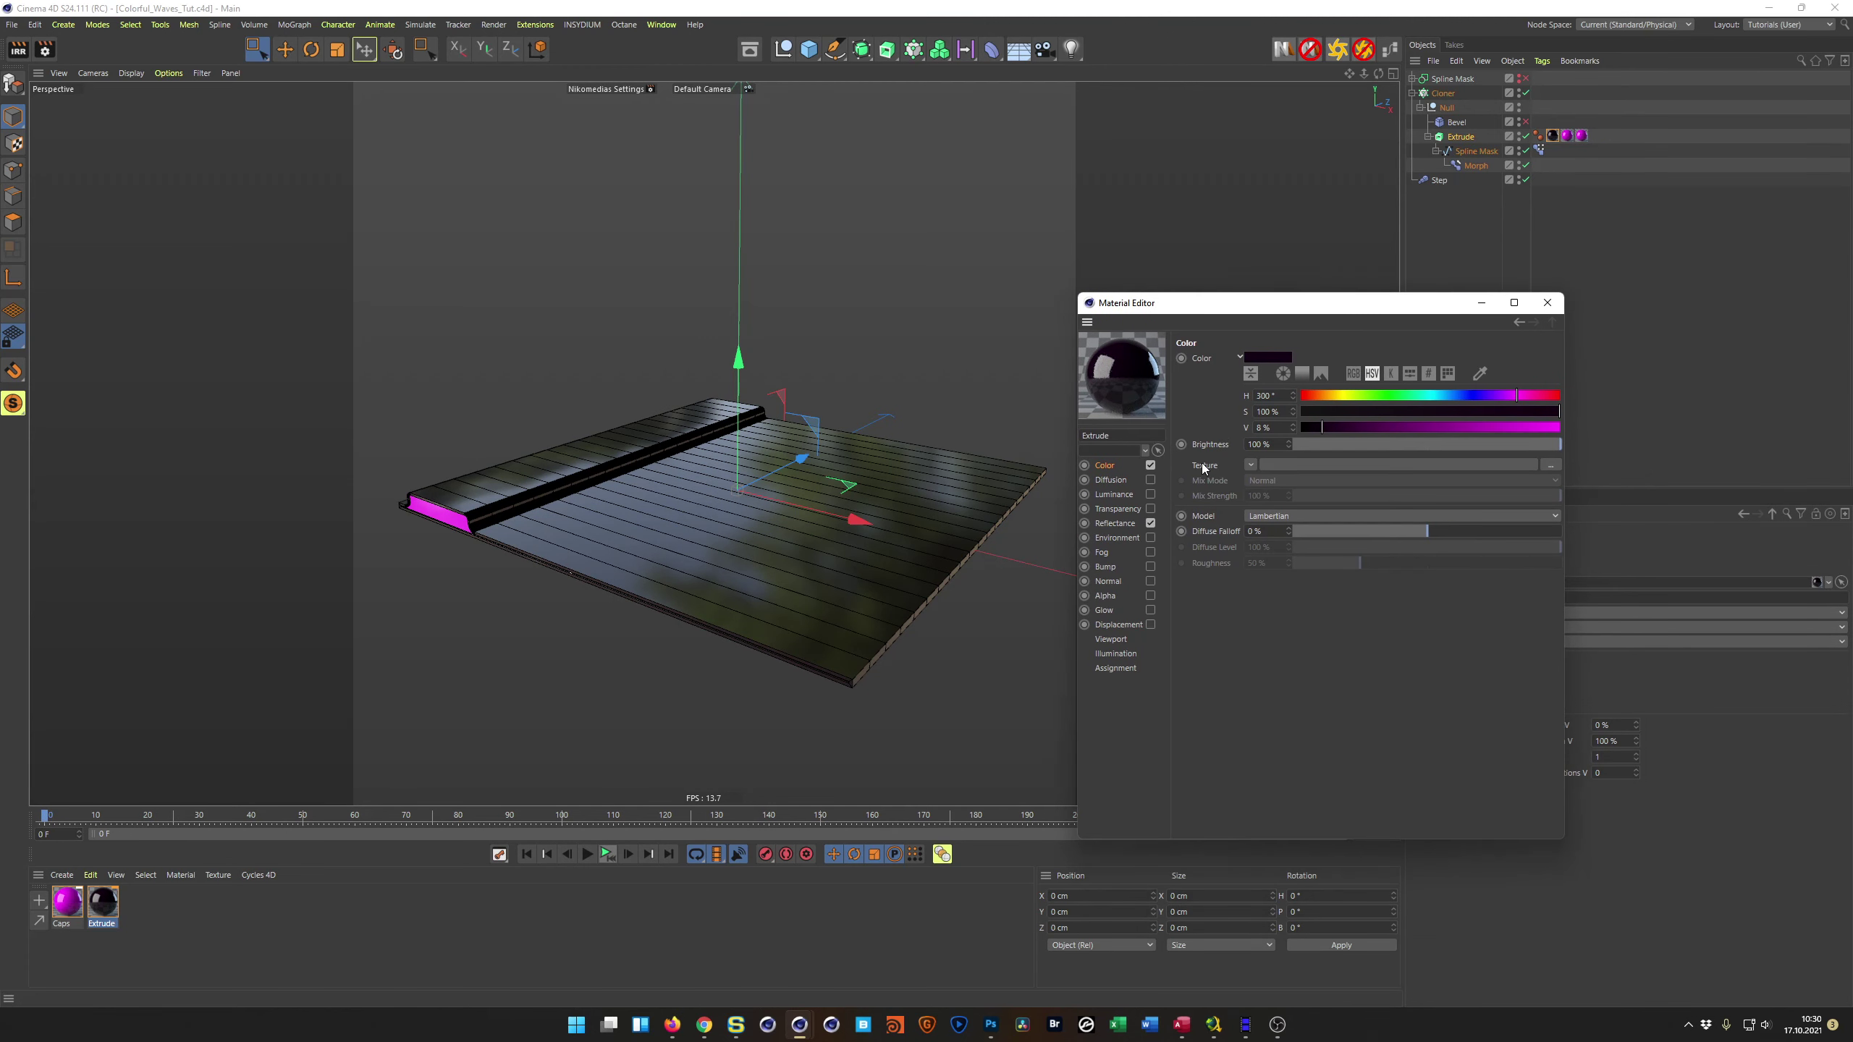
left_click(68, 903)
left_click_drag(1166, 319, 1119, 415)
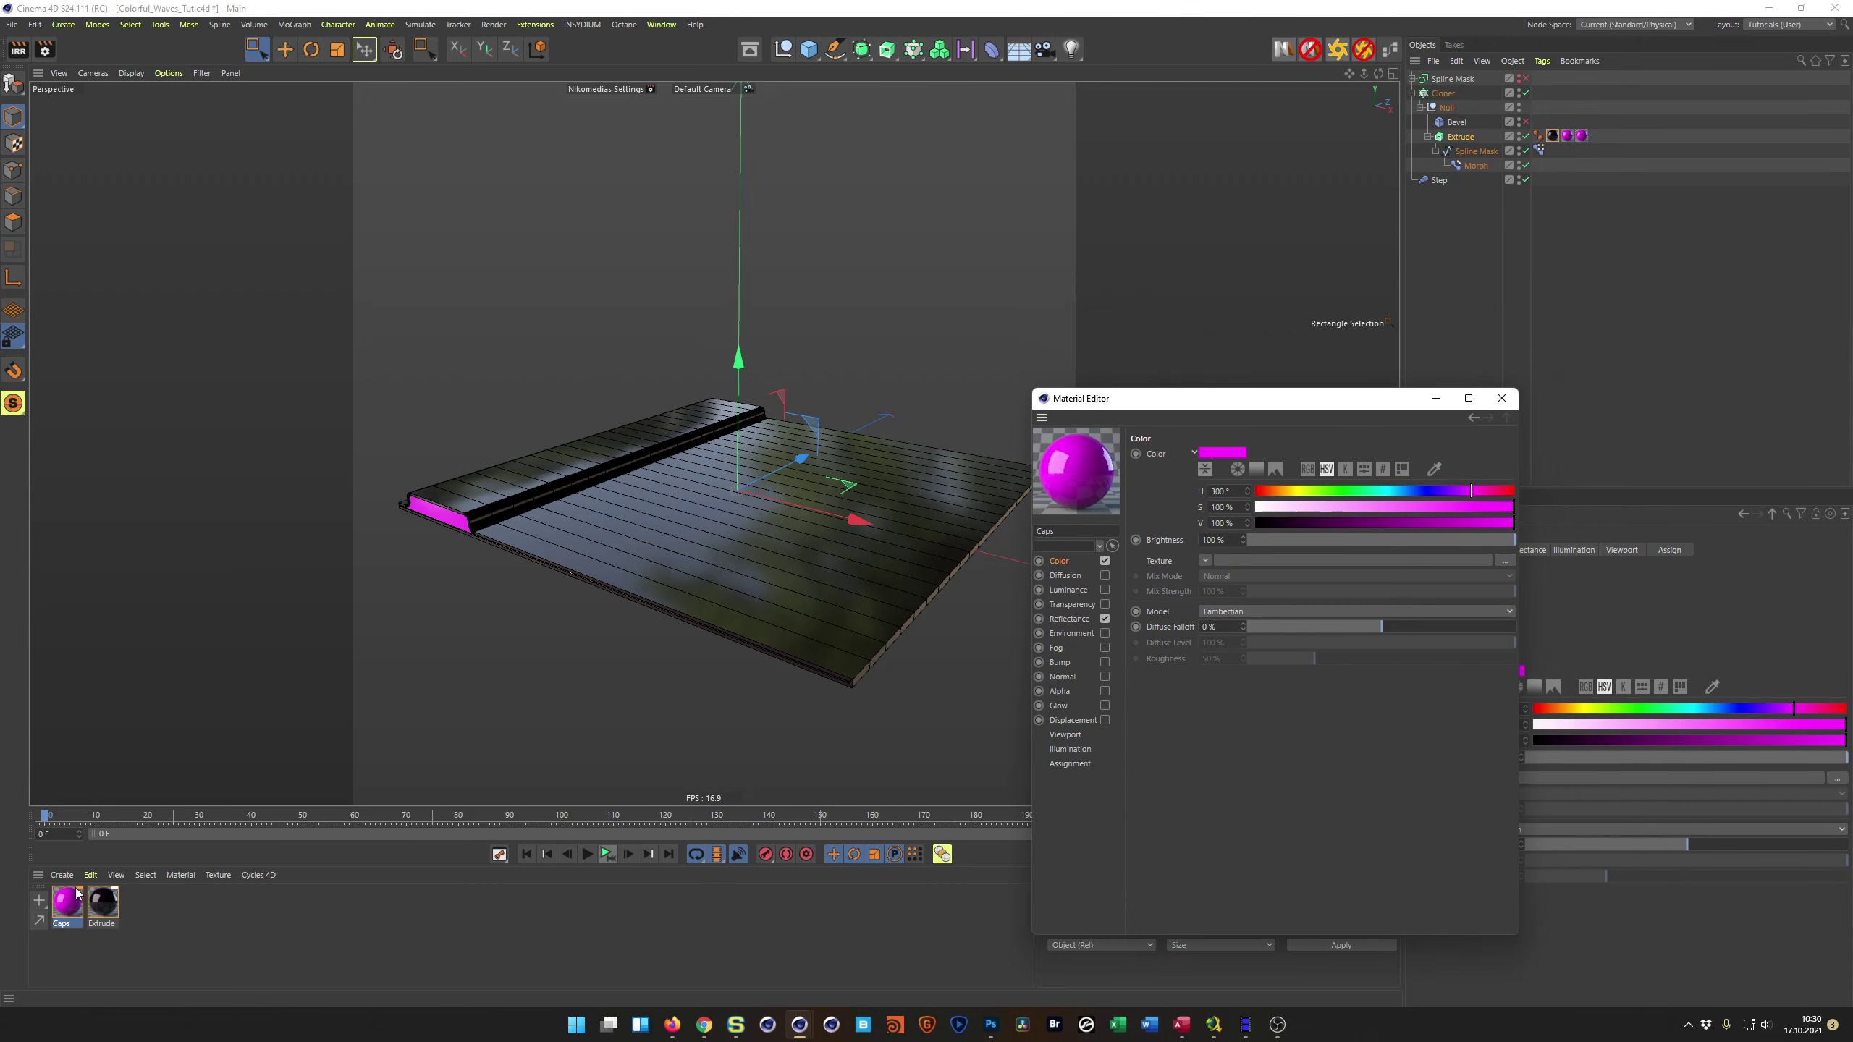
left_click_drag(51, 822, 513, 863)
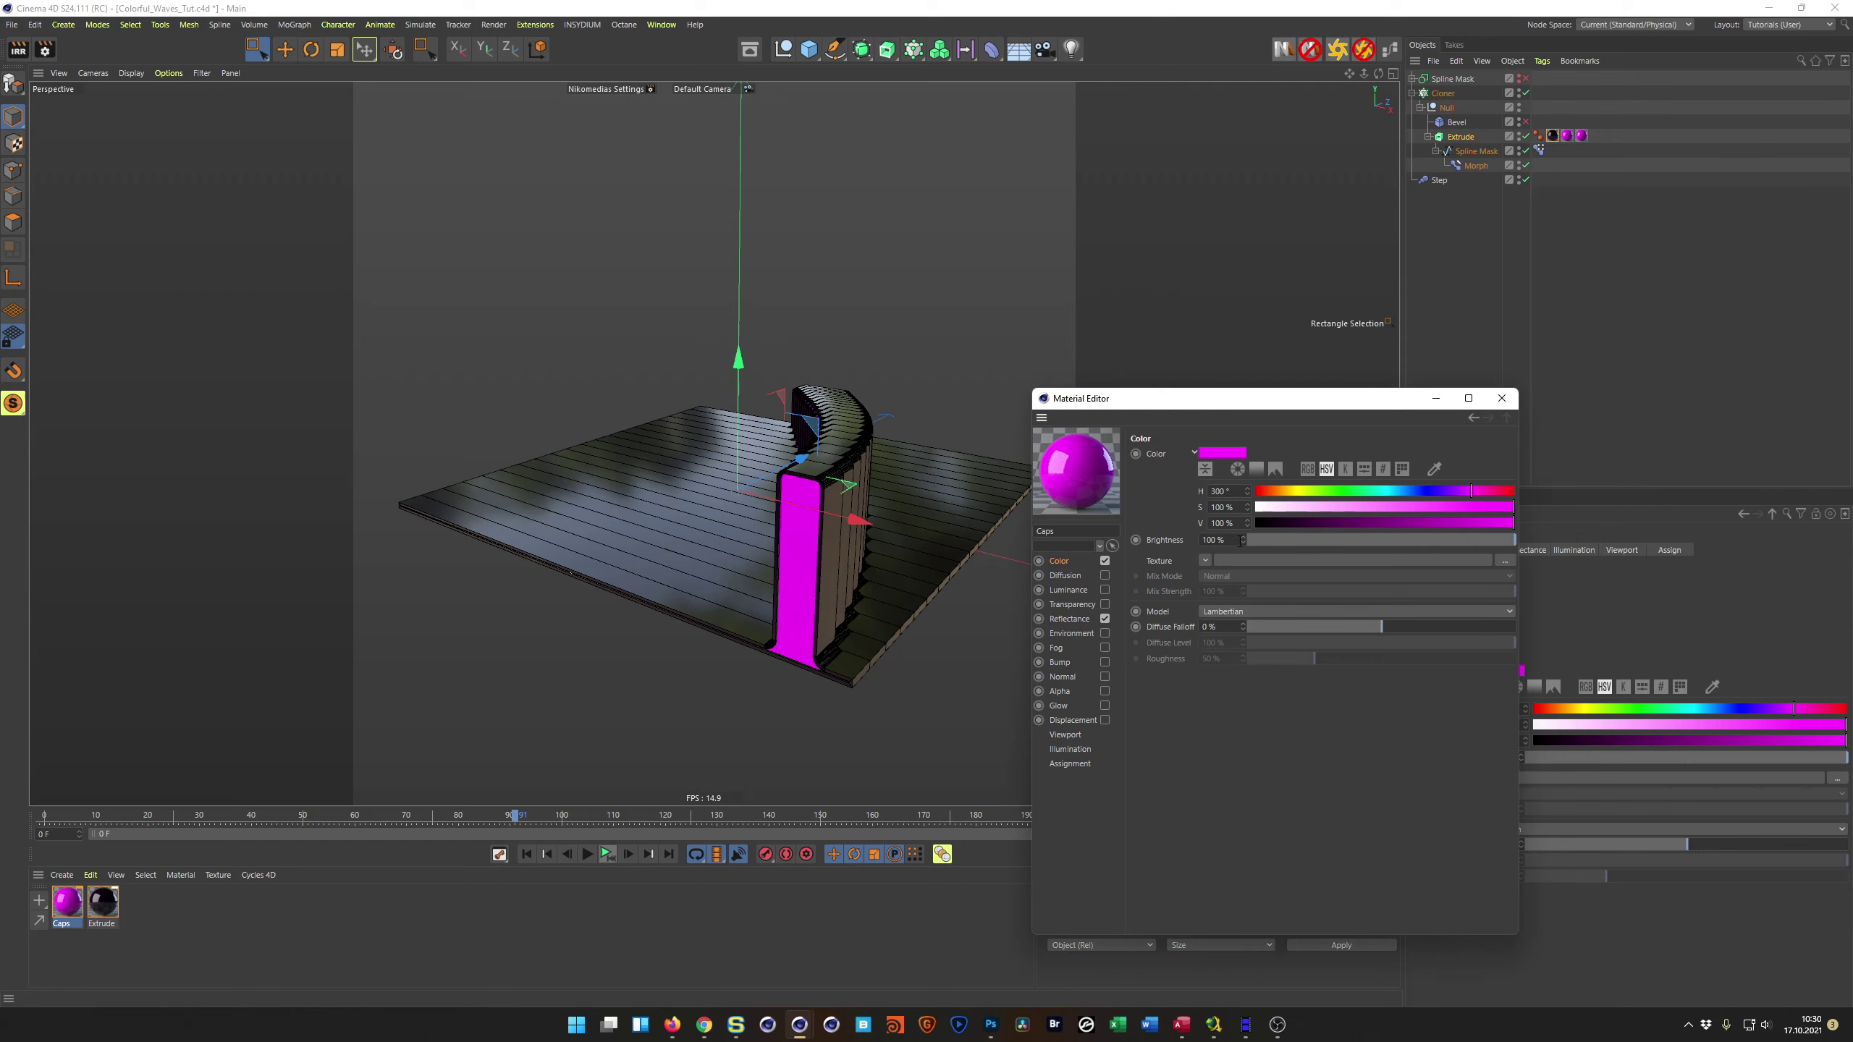
Step: Use a Gradient as the Caps colour texture and set its type to 3D - Linear
left_click(1205, 560)
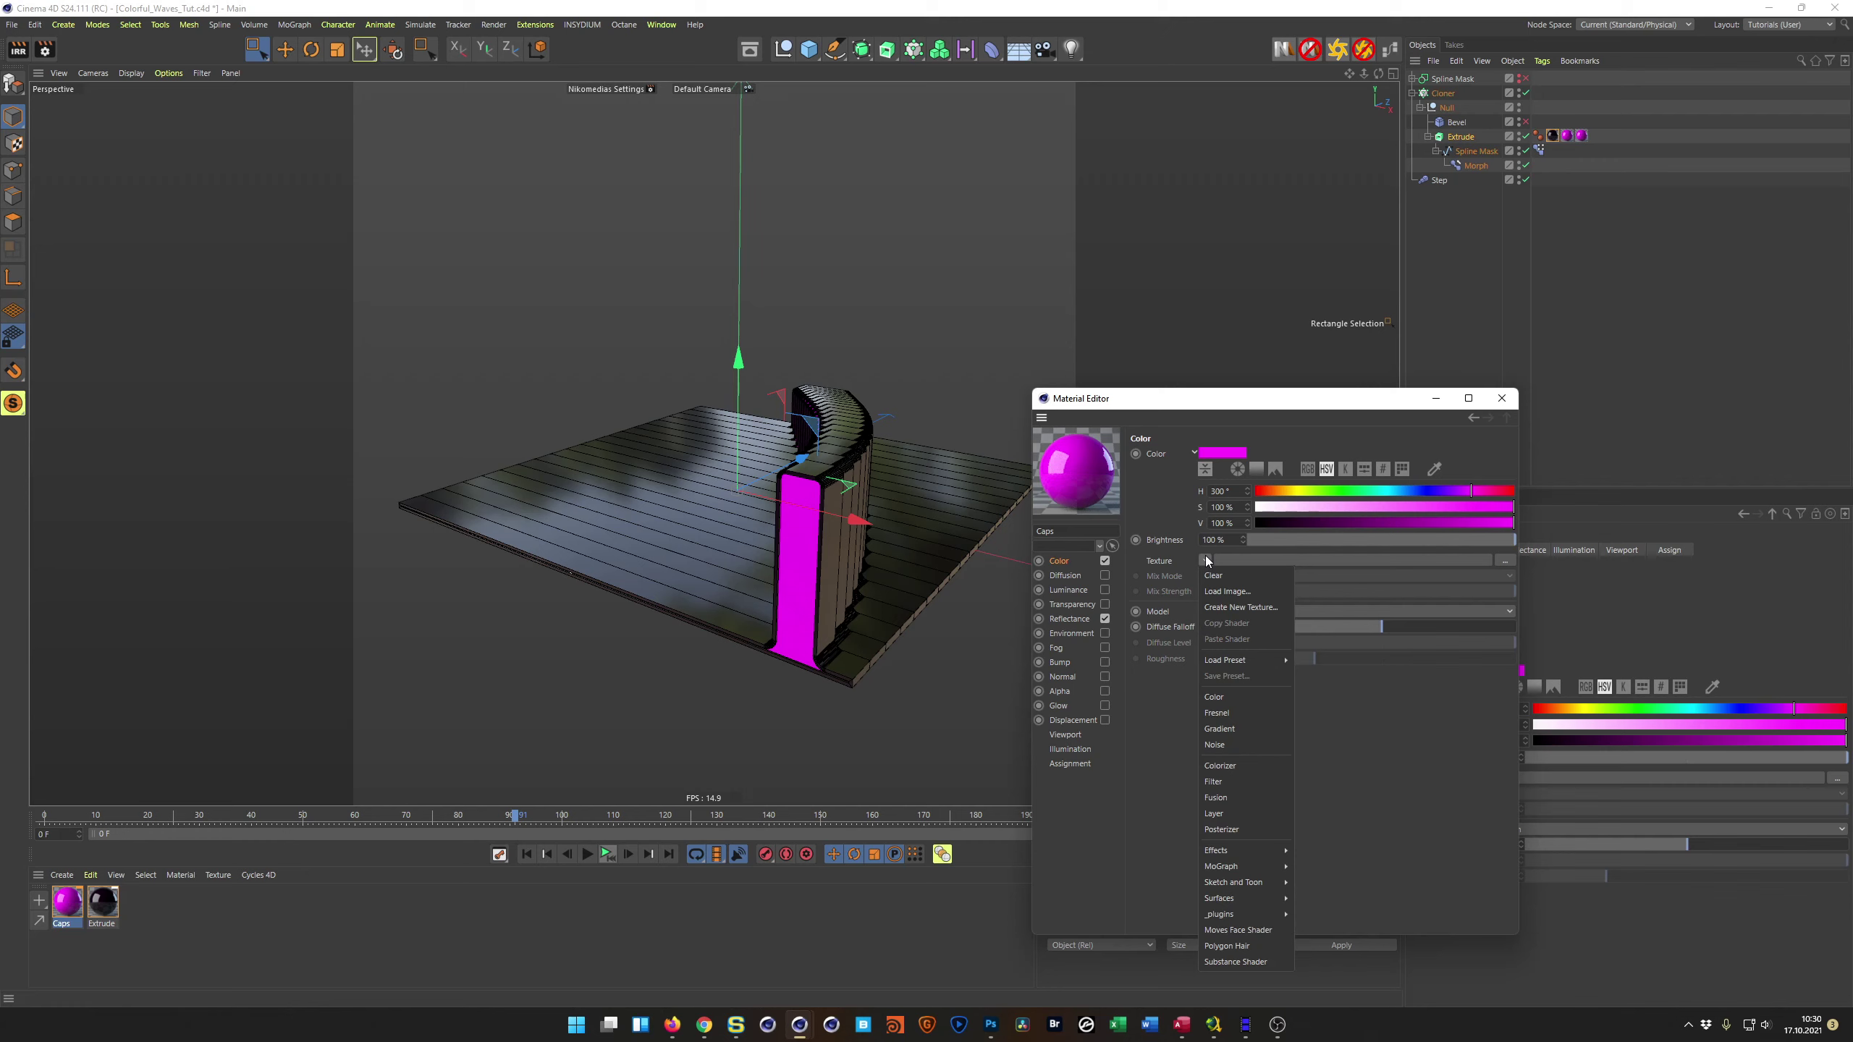
left_click(1222, 737)
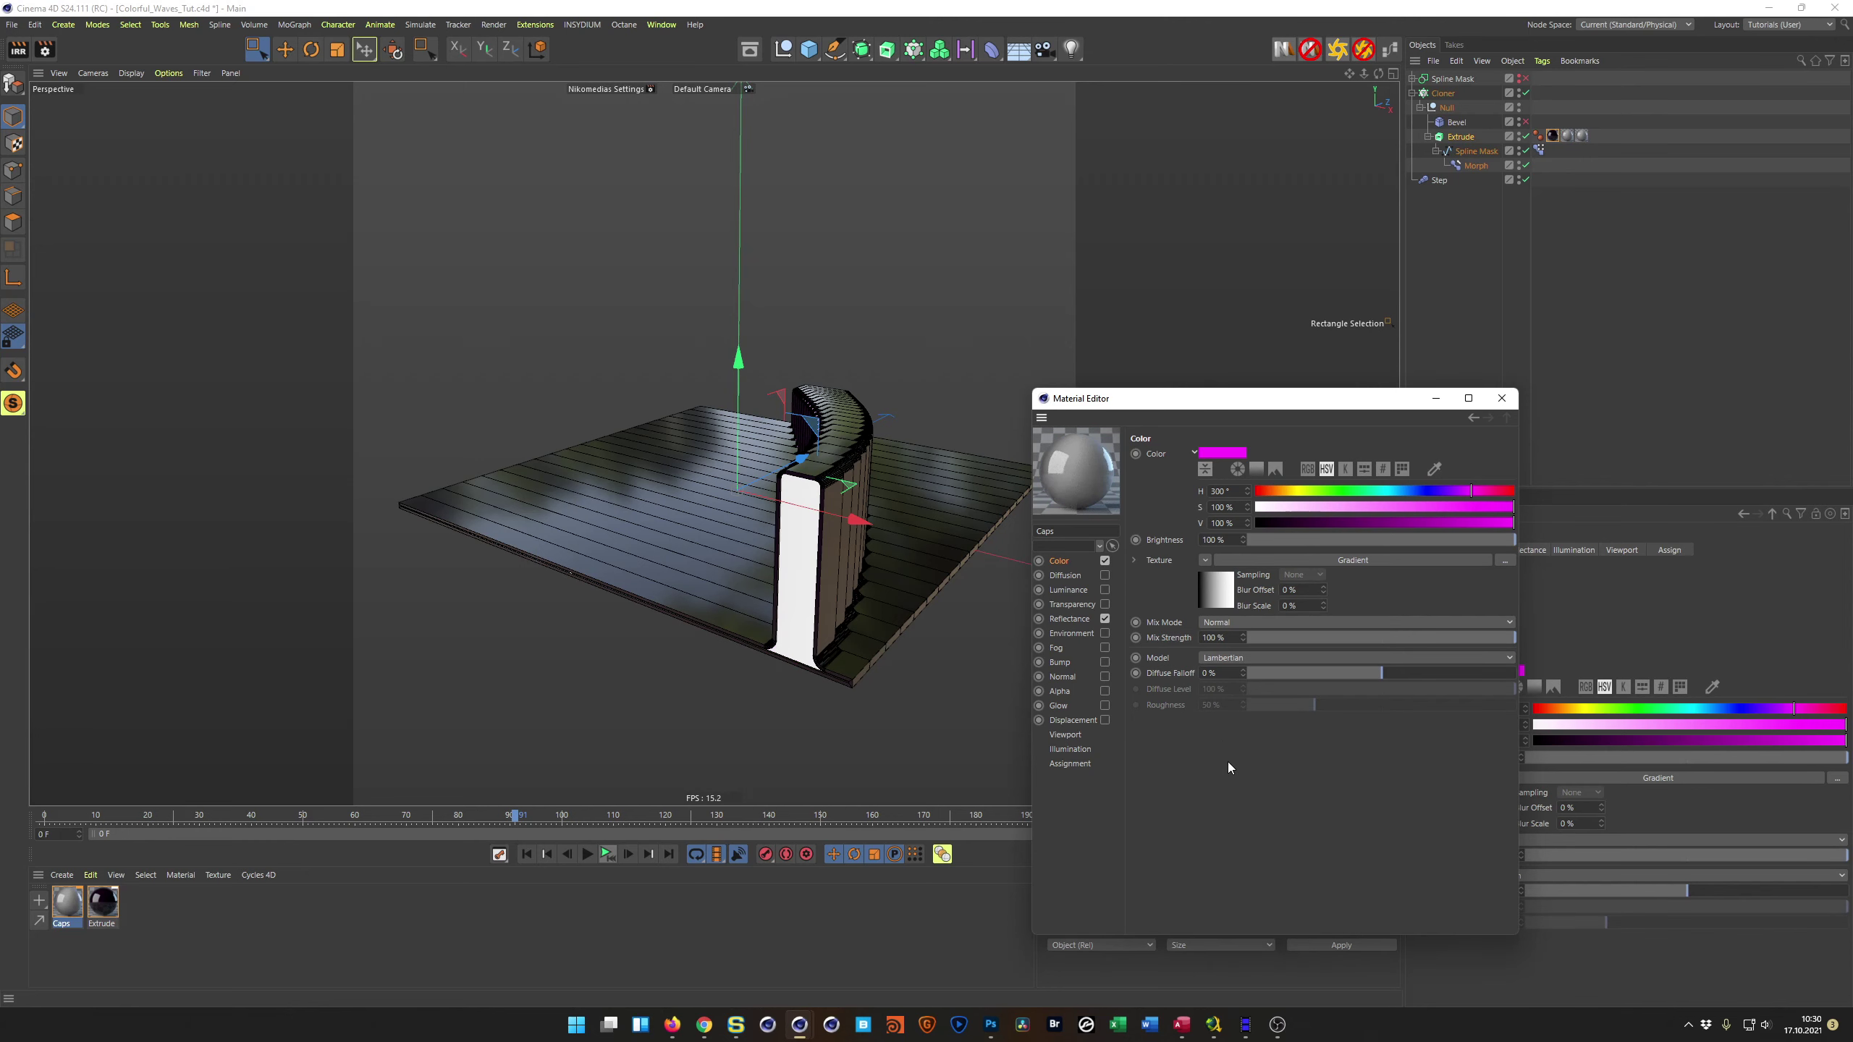
left_click(1230, 600)
left_click(1230, 595)
left_click(1248, 623)
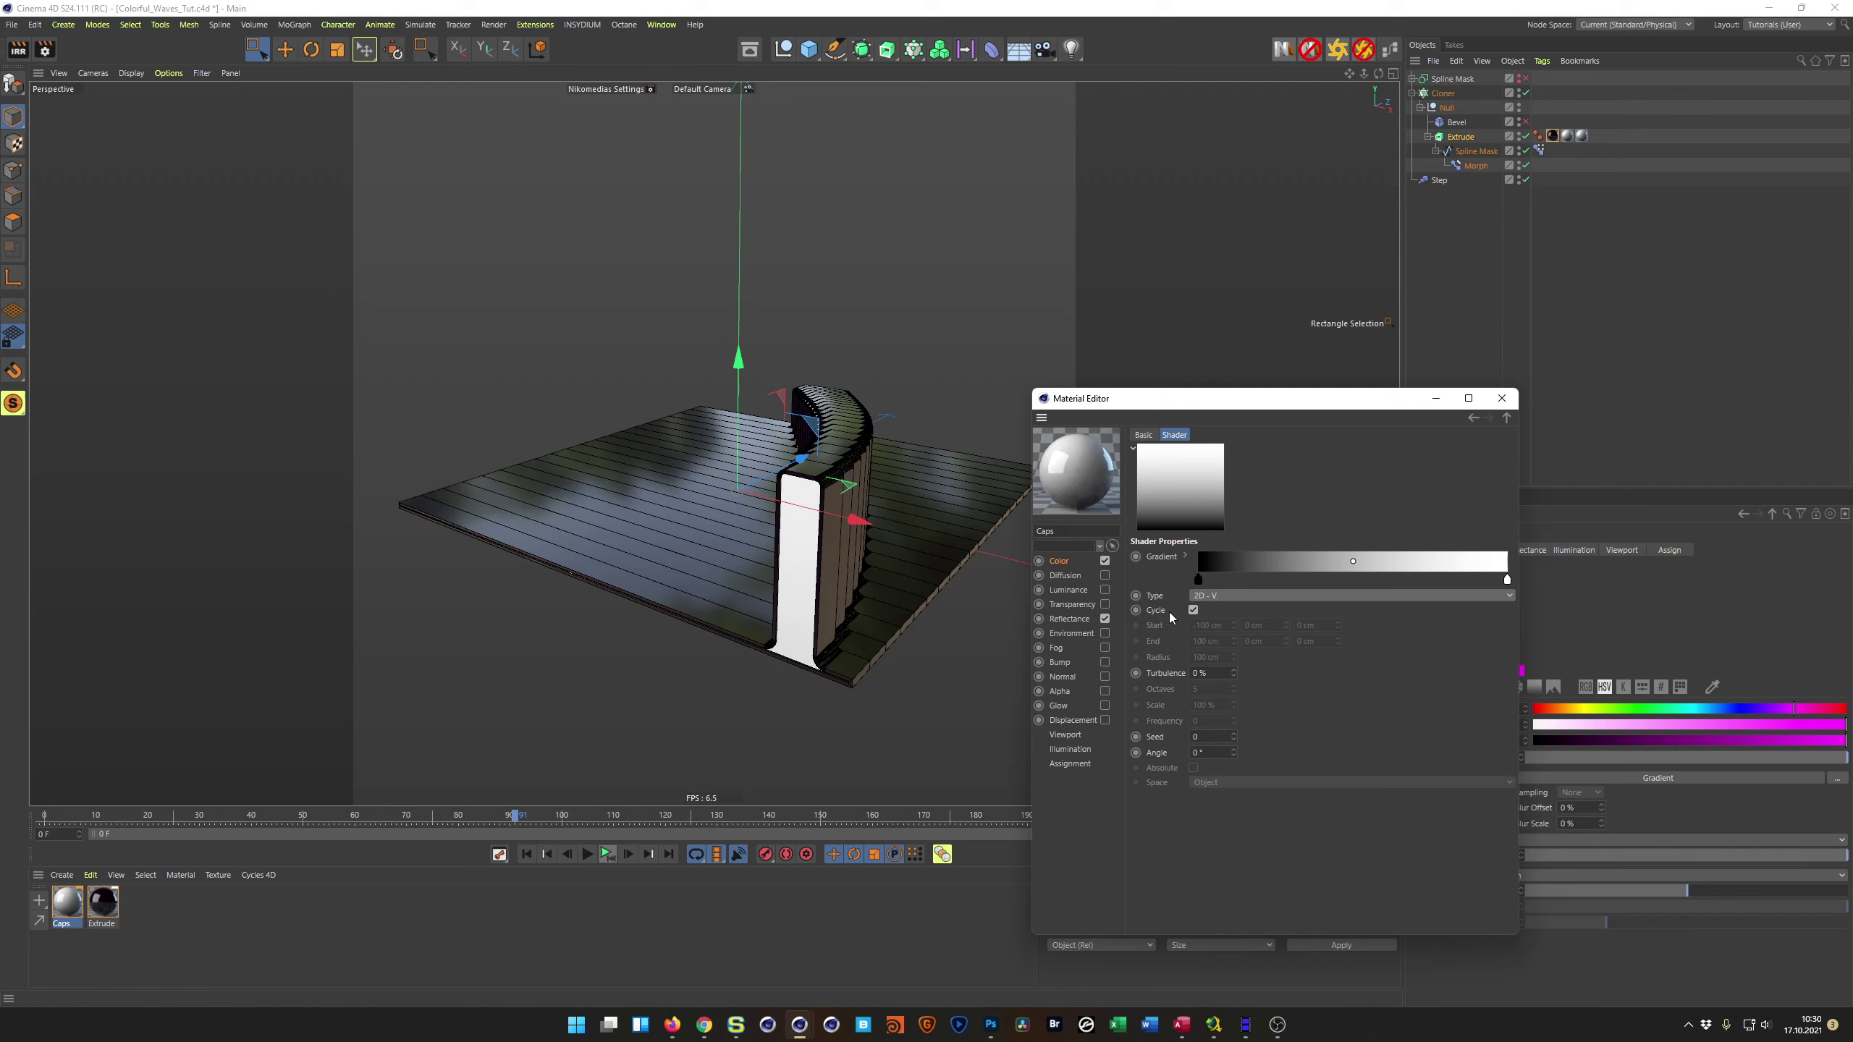
left_click(1228, 597)
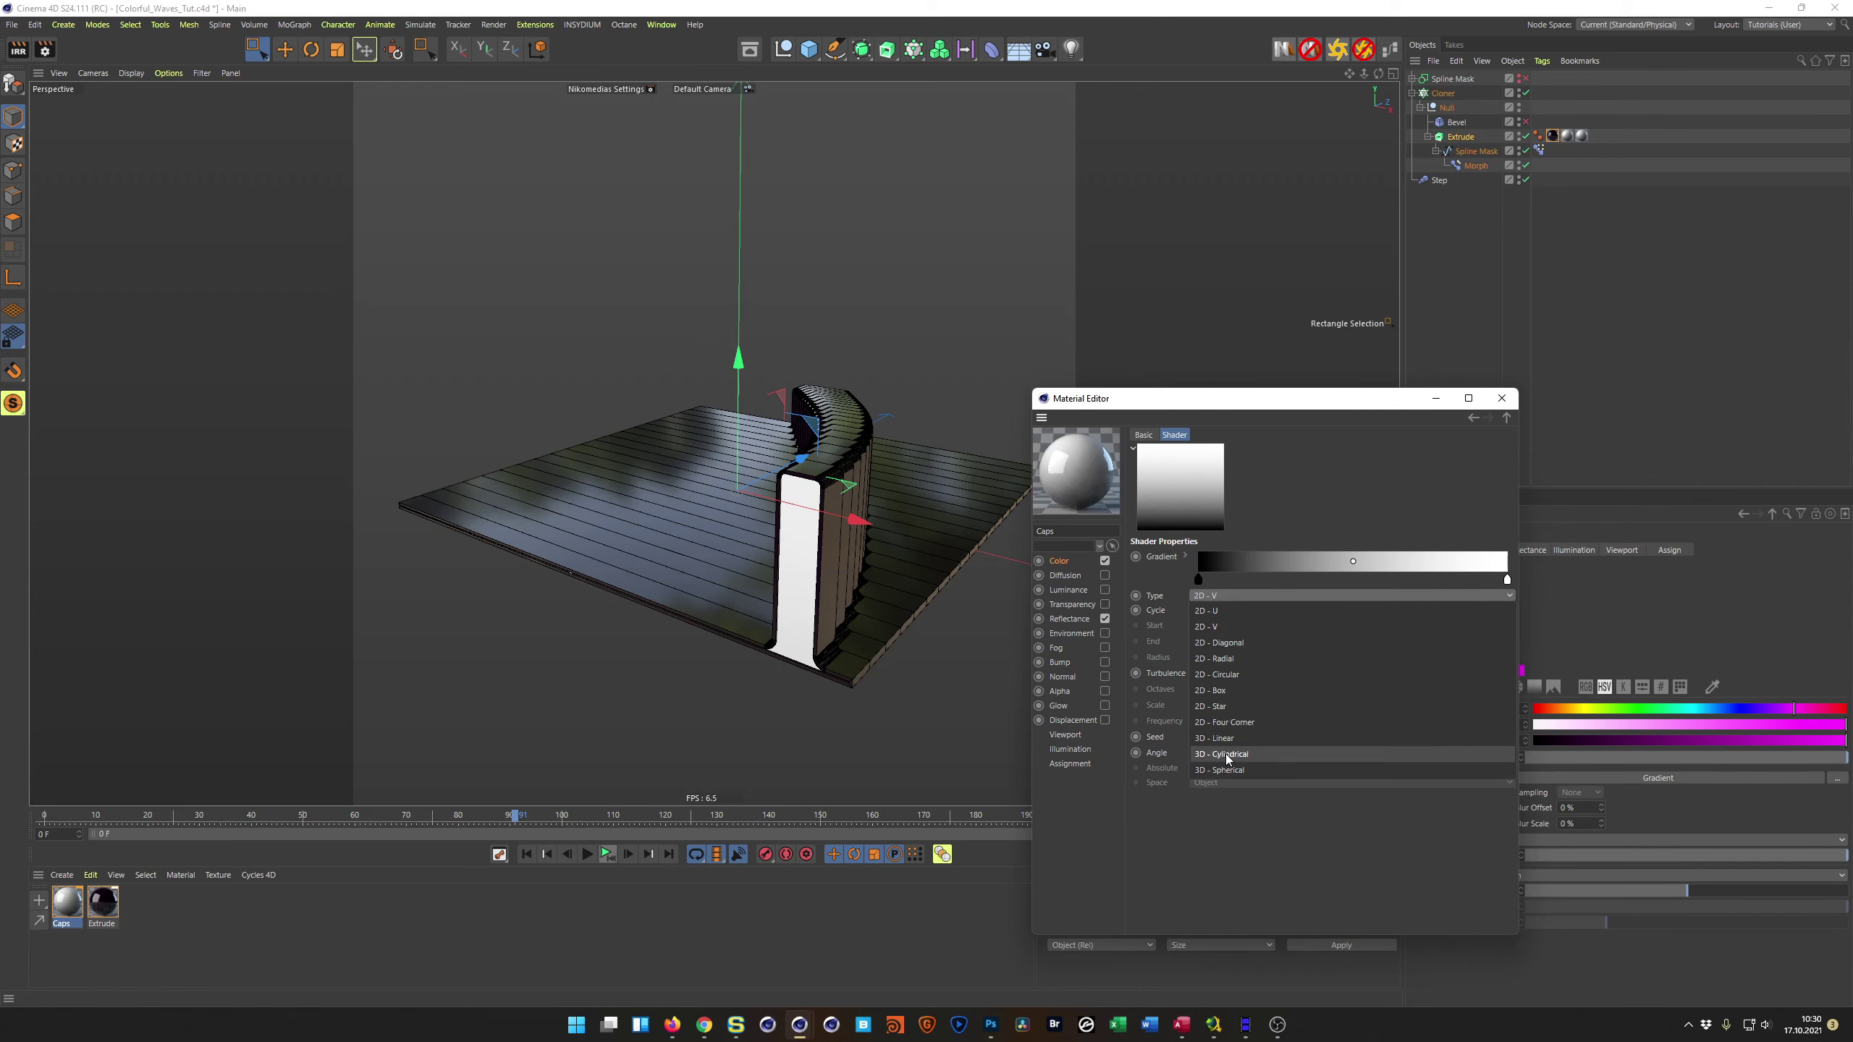
left_click(1247, 741)
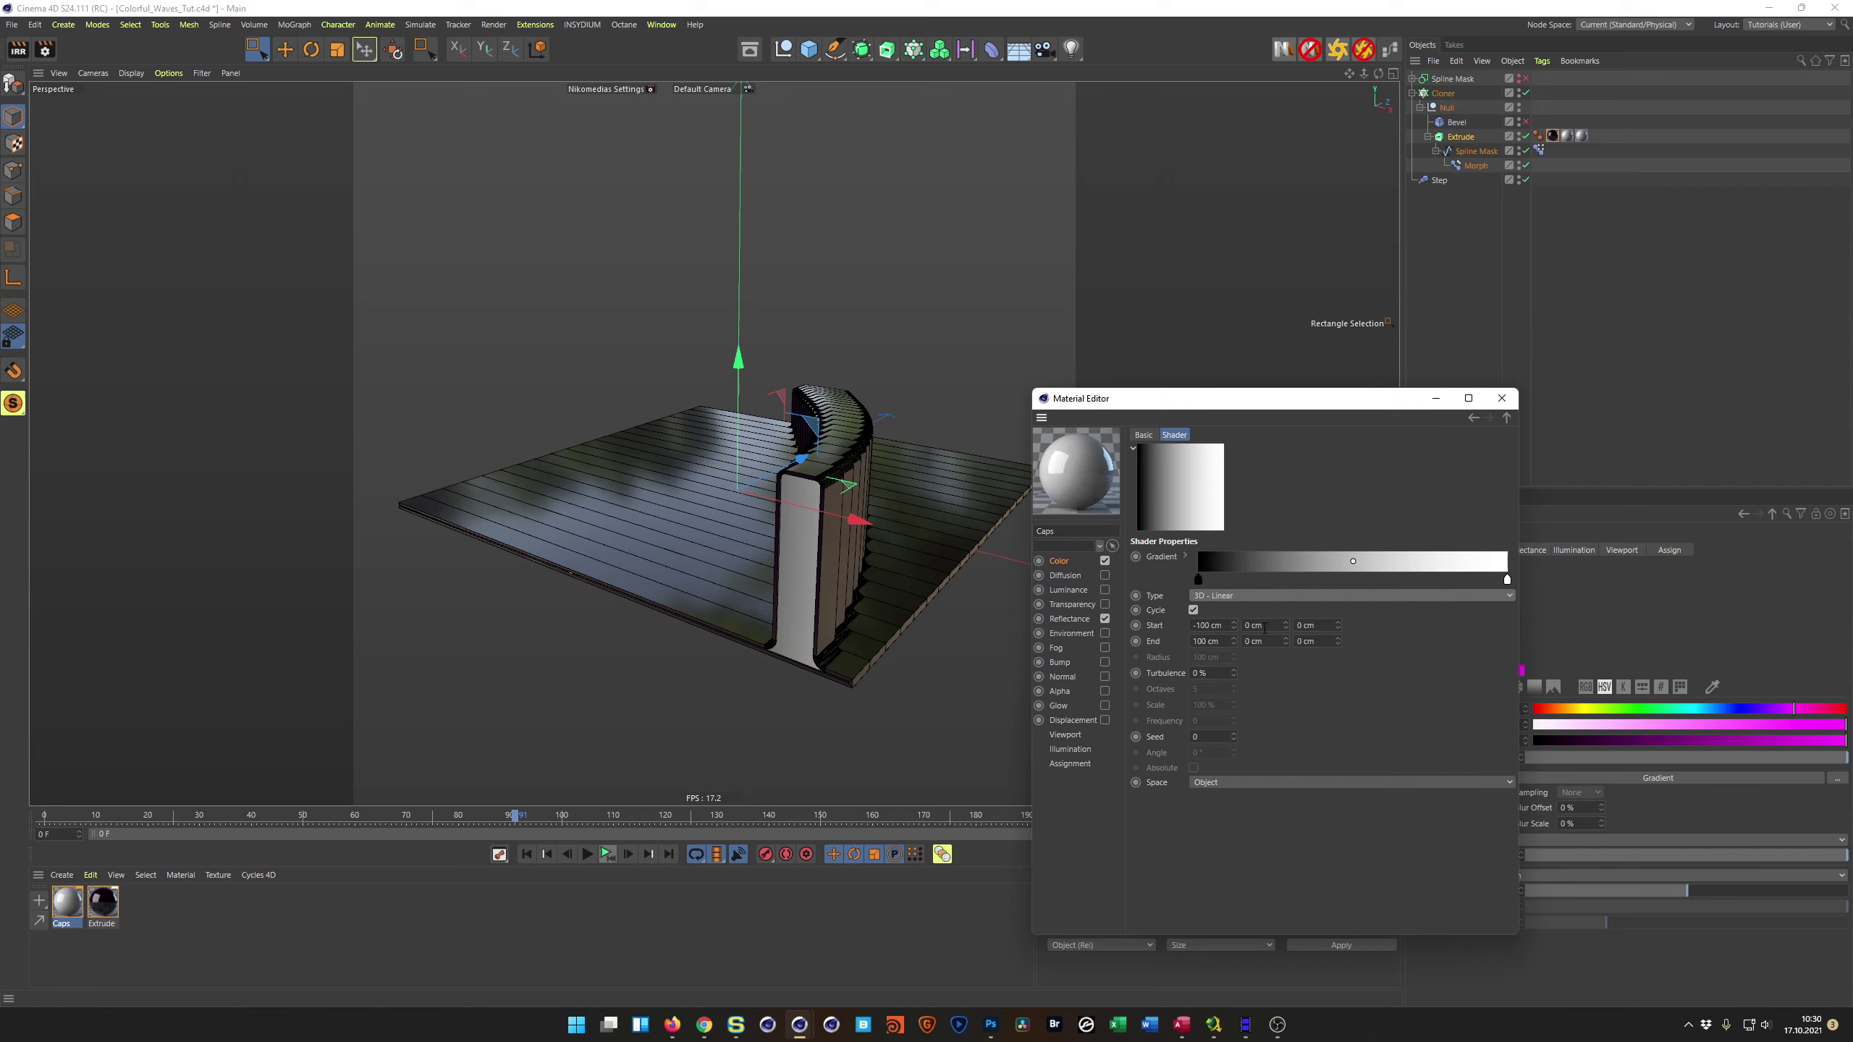
Step: Set the gradient's Start X and End X to 0 and Start Y to 90 cm
double_click(1225, 626)
type("0")
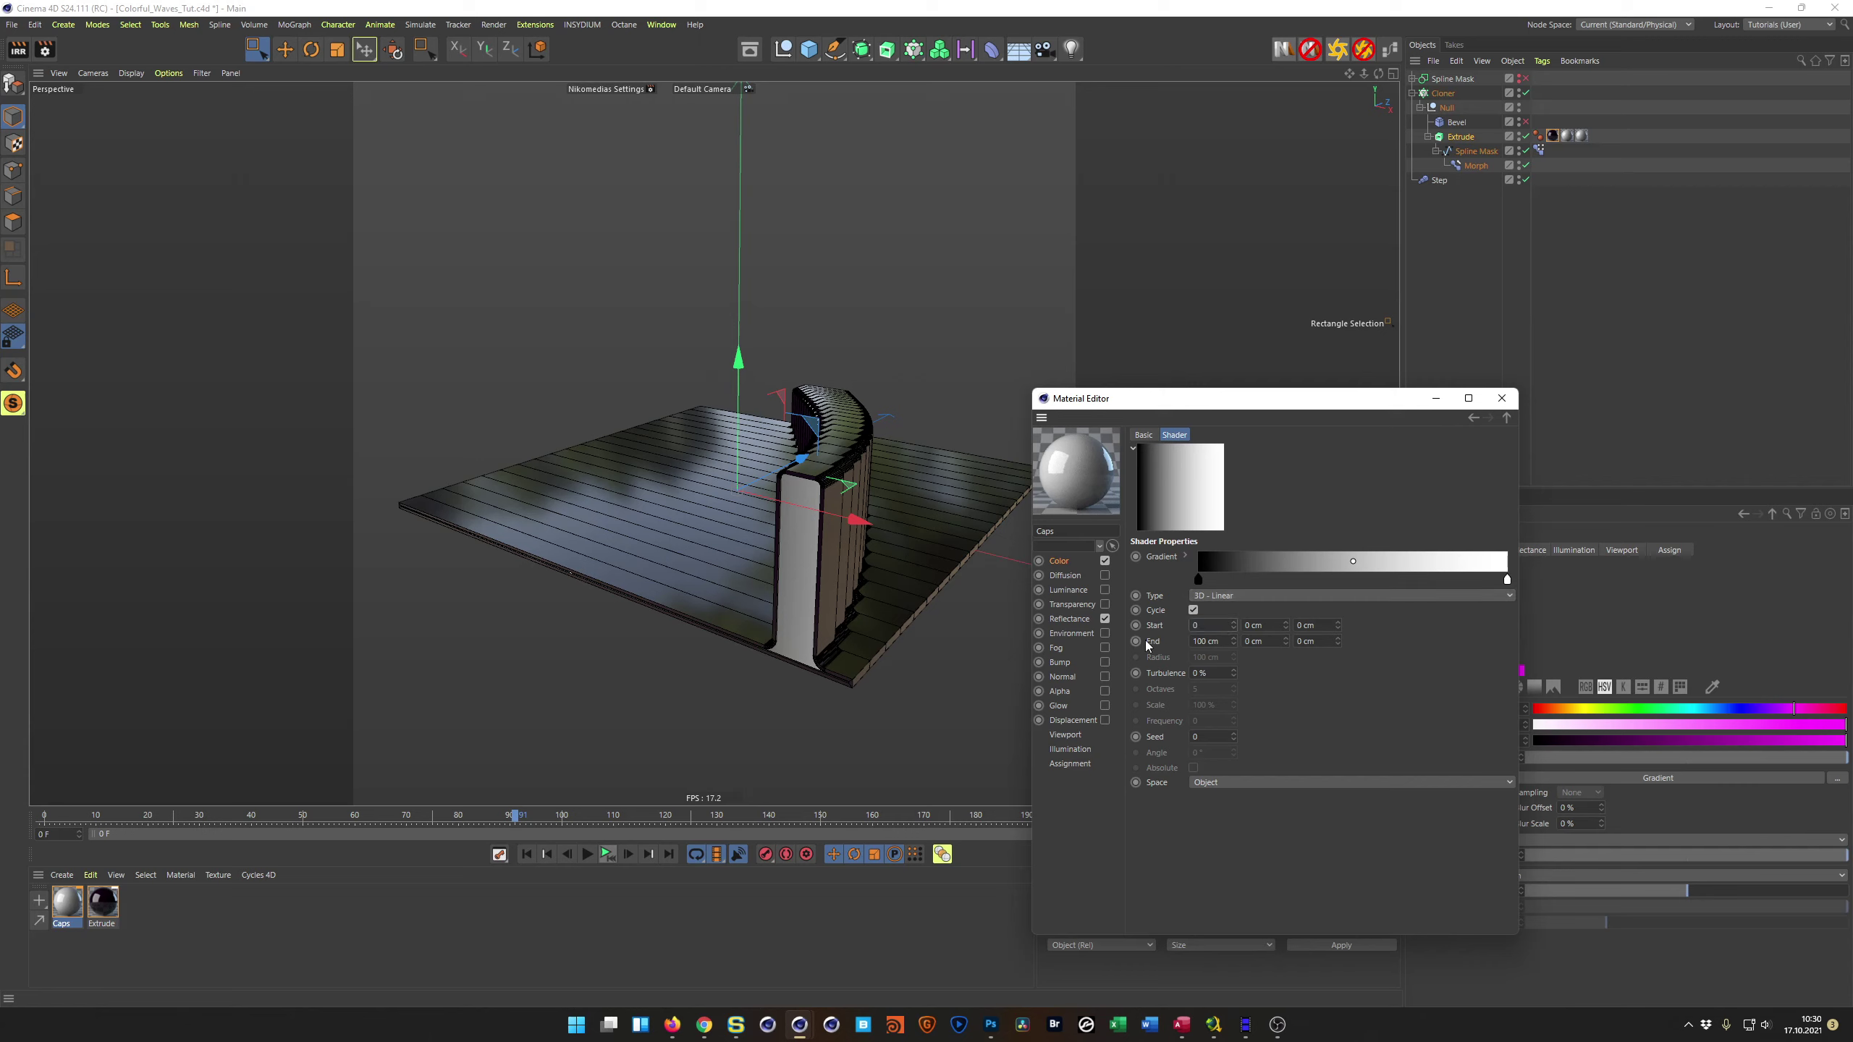
key("Tab")
type("0")
key("Return")
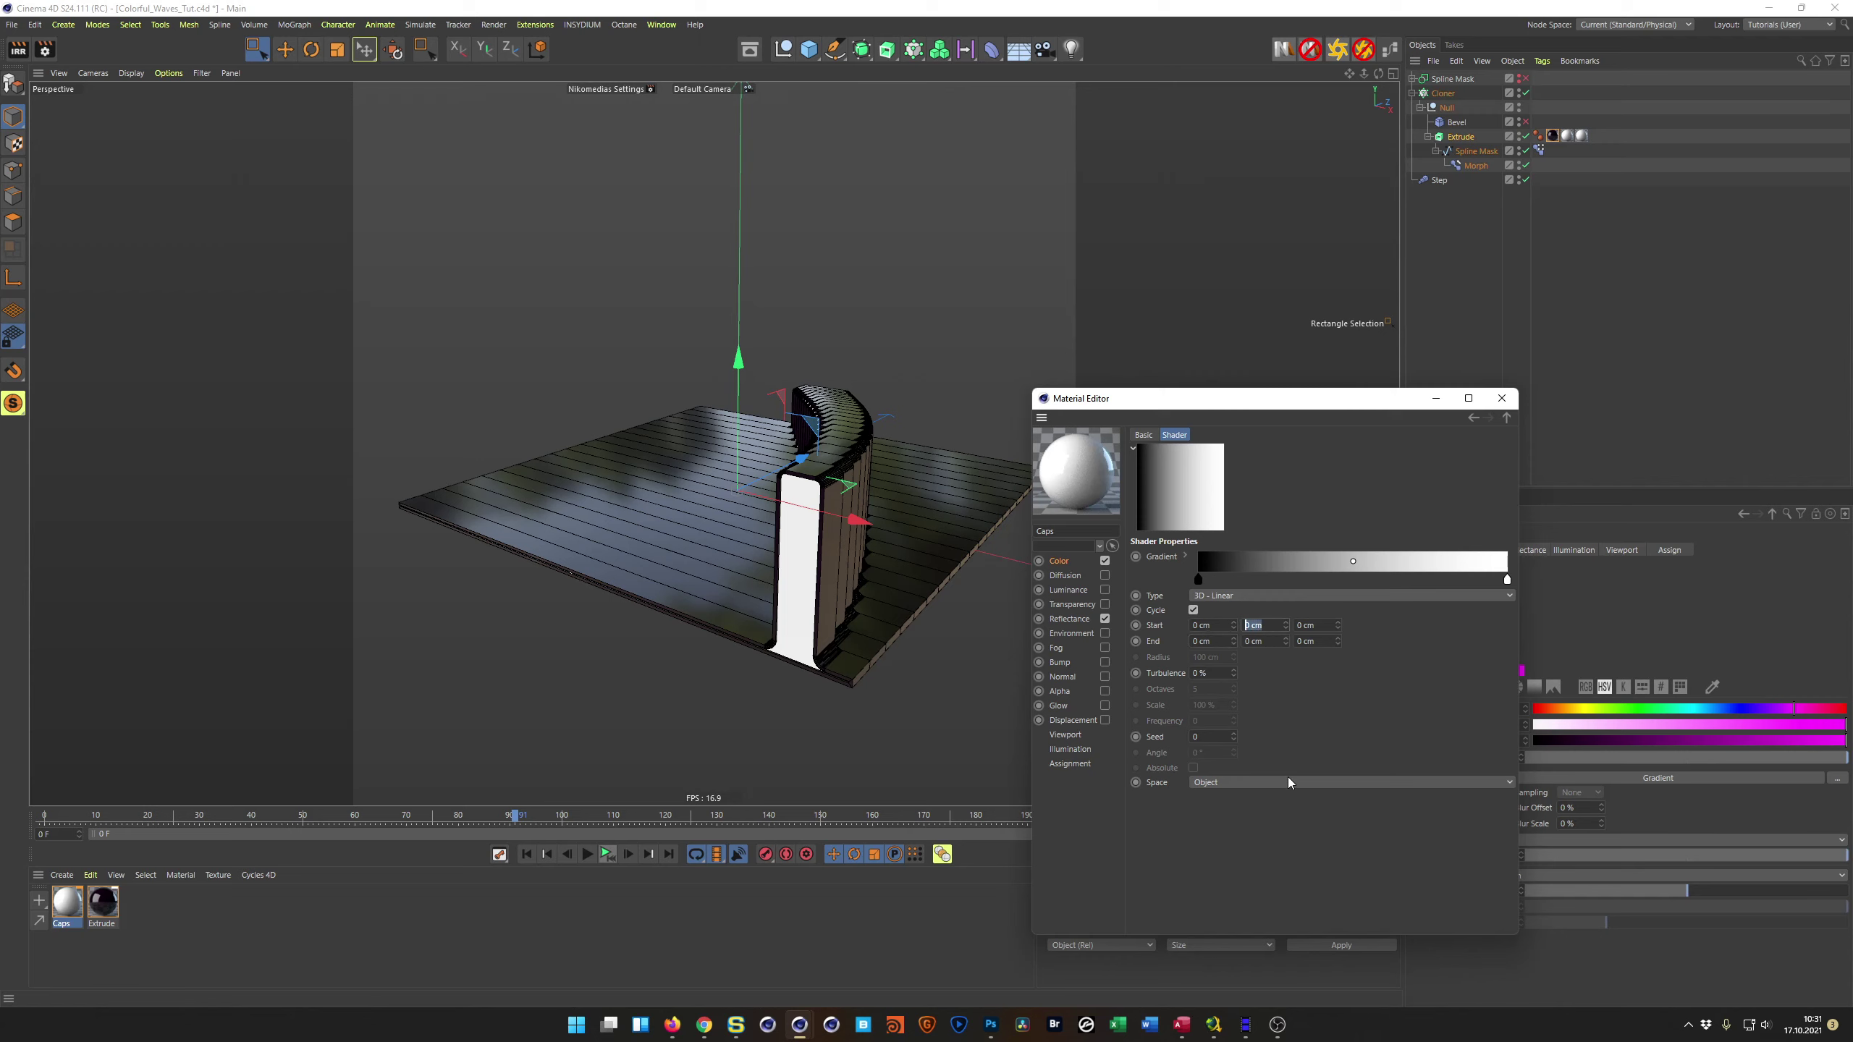
type("90")
key("Return")
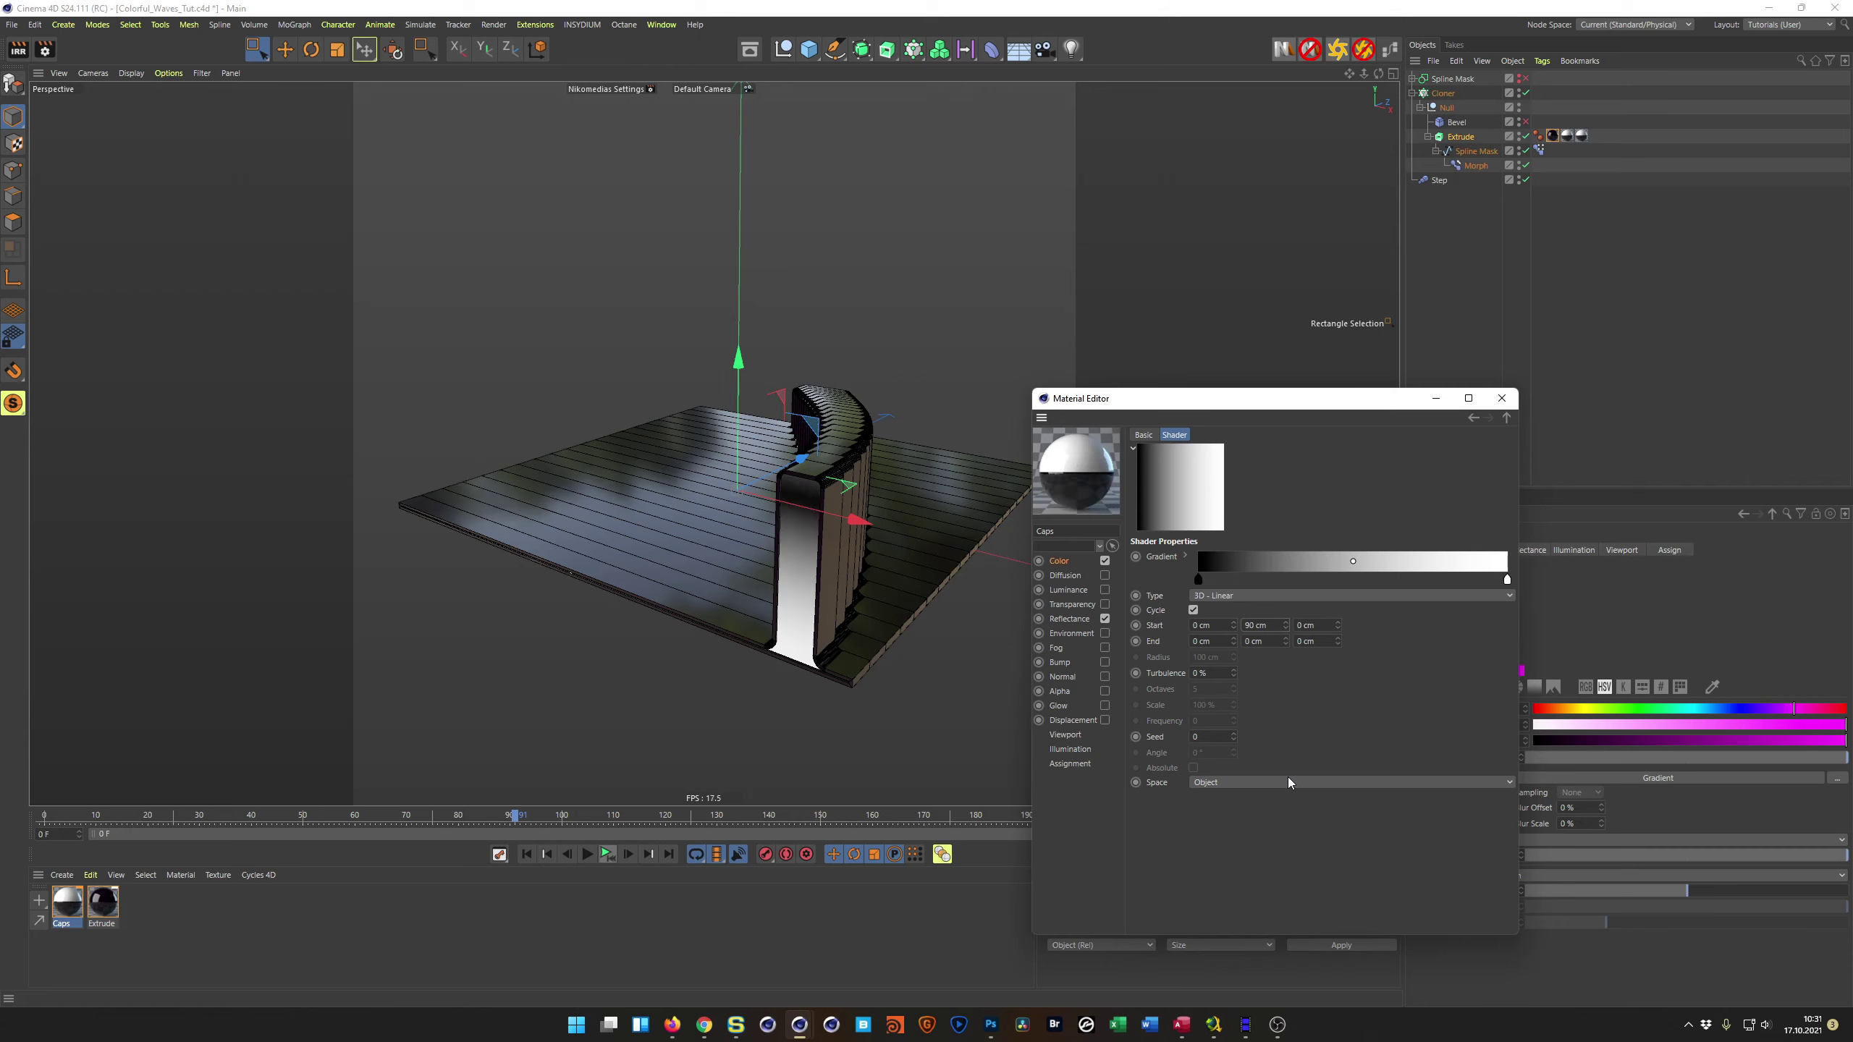
Step: Invert the gradient knots so it runs white to black, then shift the white knot
left_click_drag(1323, 579, 1294, 568)
right_click(1294, 568)
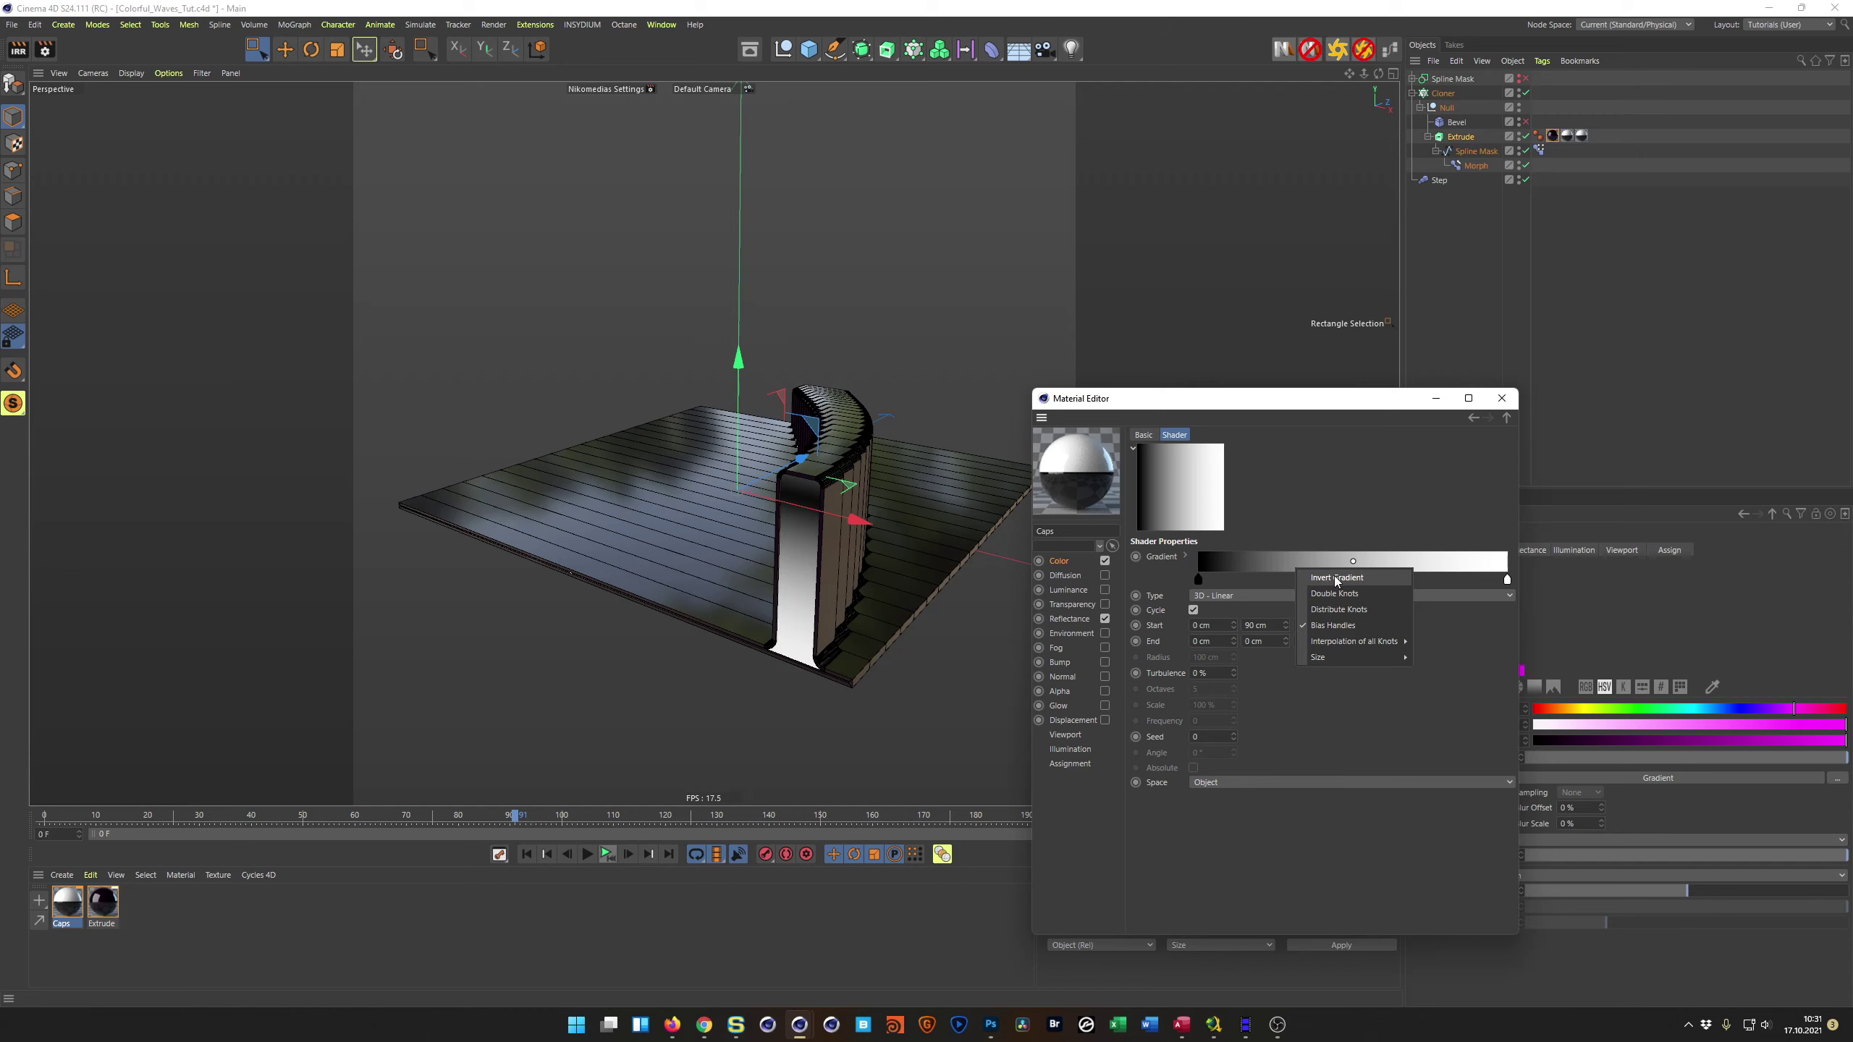
left_click(1334, 582)
left_click_drag(831, 650, 804, 618, "alt")
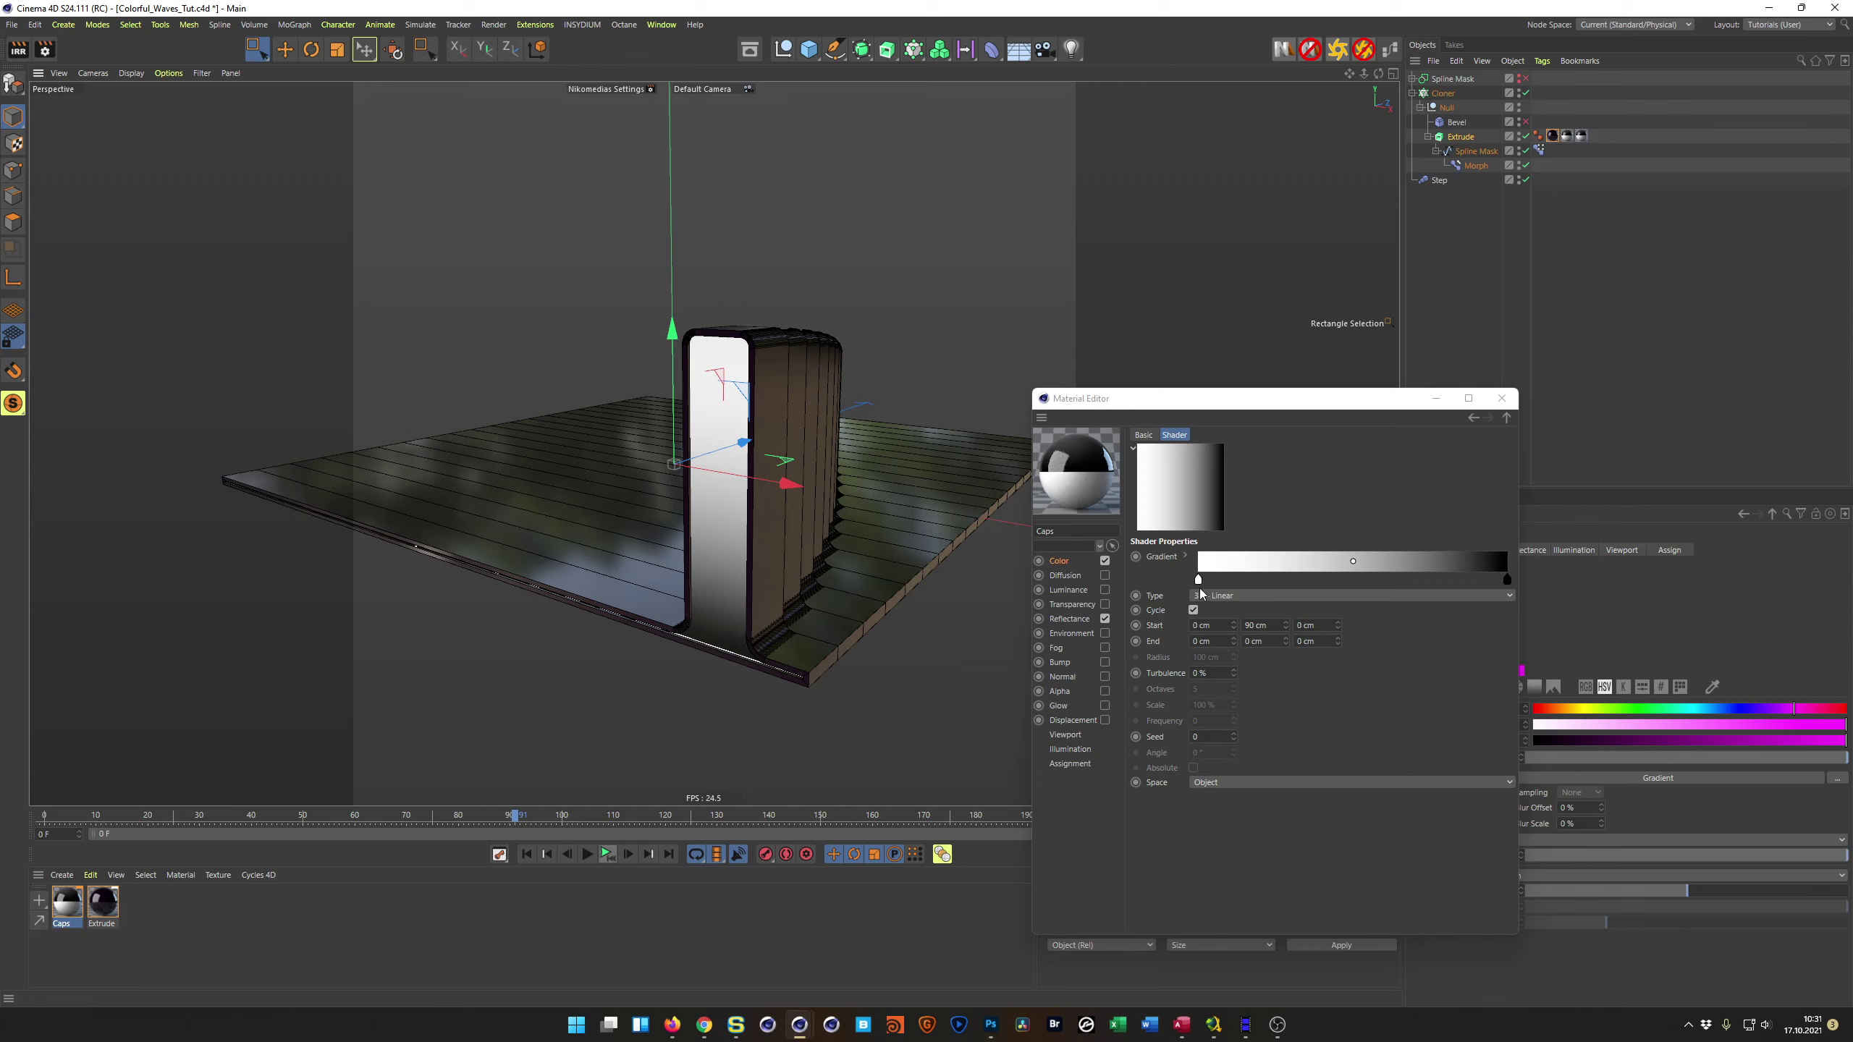
mouse_move(1198, 581)
left_mouse_down()
mouse_move(1502, 584)
mouse_move(1399, 590)
mouse_move(1451, 563)
mouse_move(1521, 593)
mouse_move(1489, 568)
mouse_move(1420, 562)
mouse_move(1437, 561)
left_mouse_up()
Step: Move the black knot to the gradient end and adjust the bias to extend the white
left_click(1475, 567)
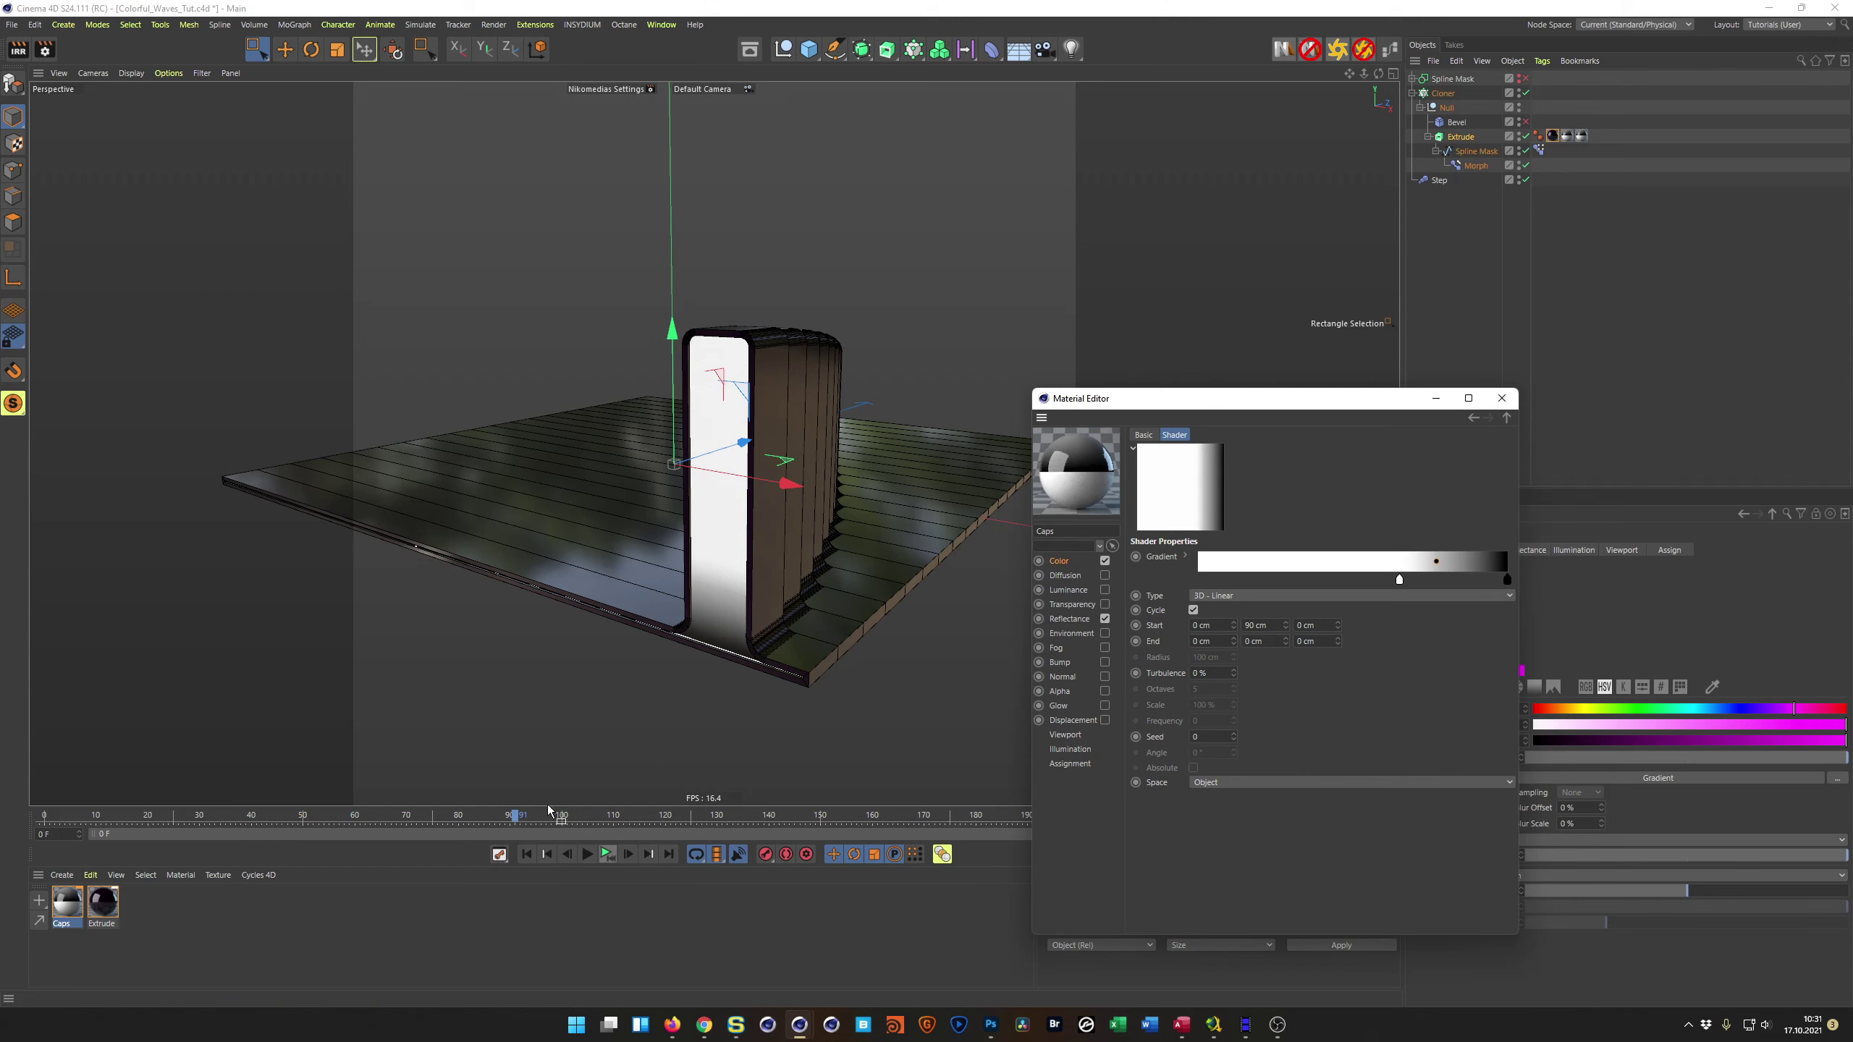
left_click_drag(536, 816, 3, 816)
left_click_drag(447, 584, 611, 528, "alt")
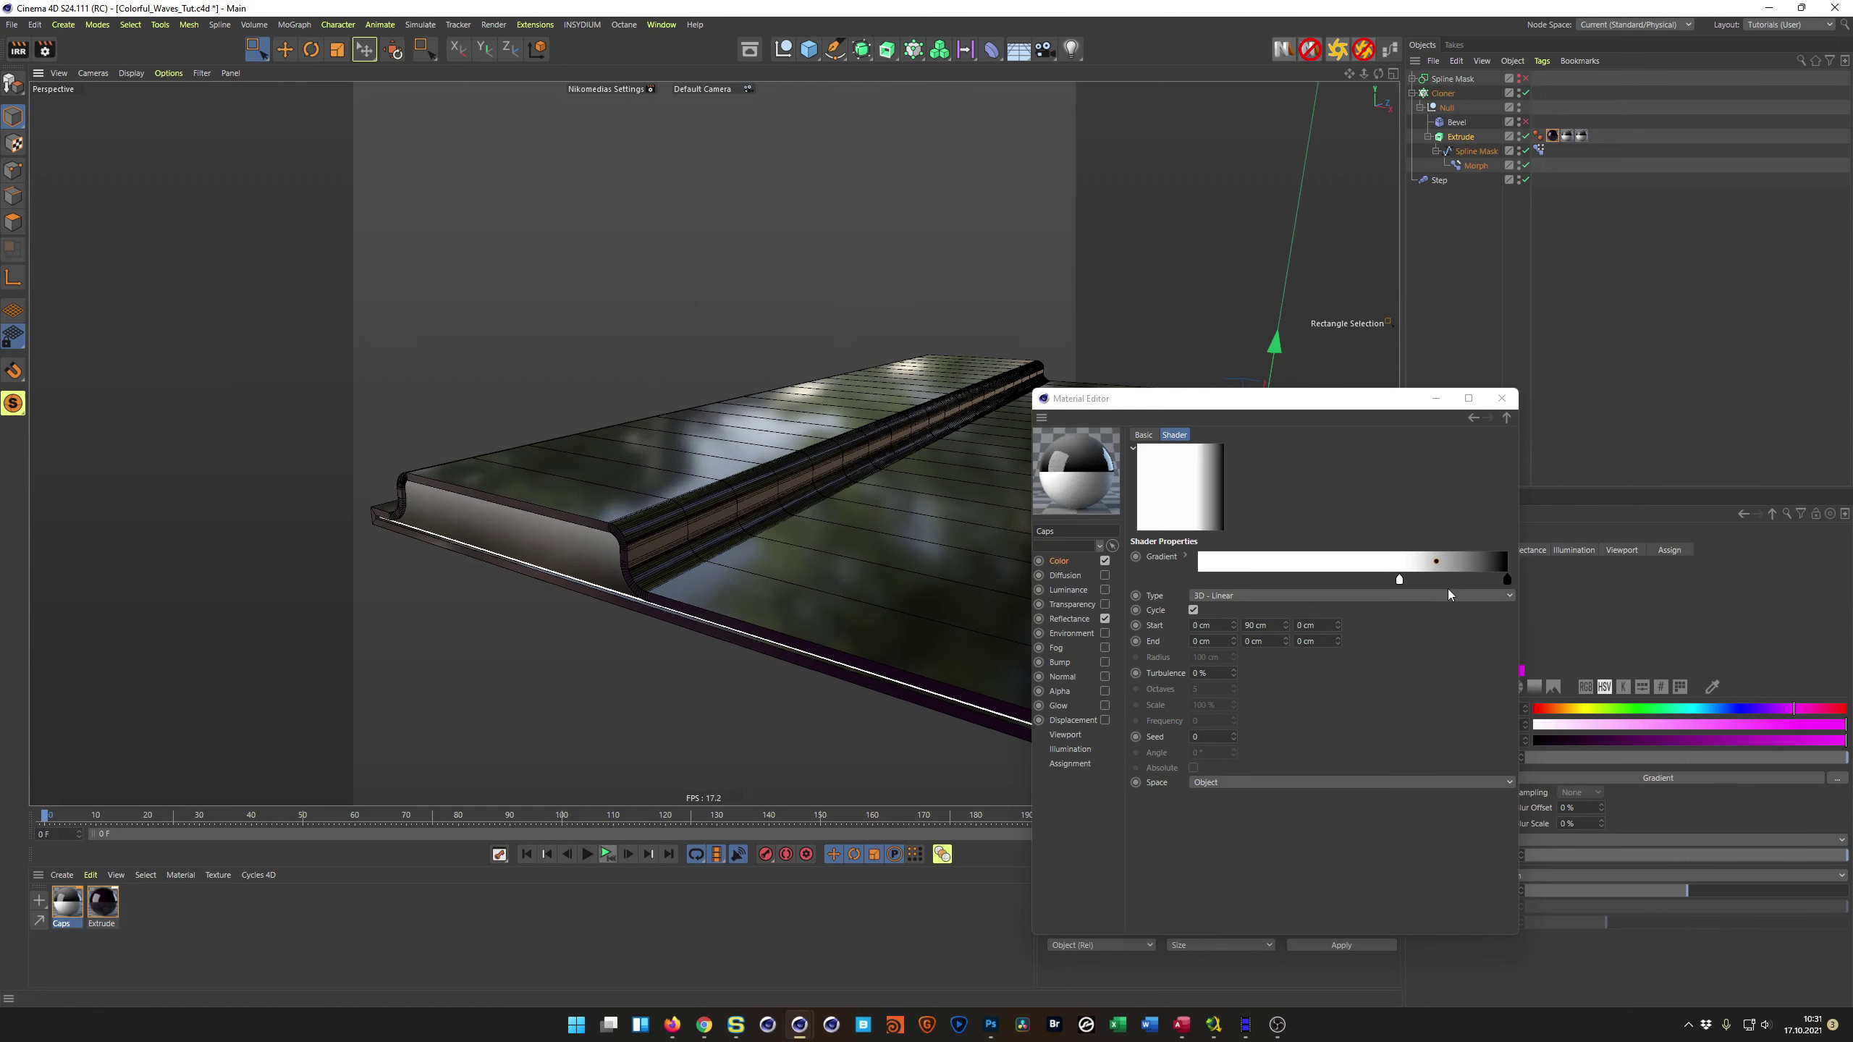
mouse_move(1437, 567)
left_mouse_down()
mouse_move(1486, 568)
mouse_move(1355, 581)
left_mouse_up()
left_click_drag(434, 696, 472, 618, "alt")
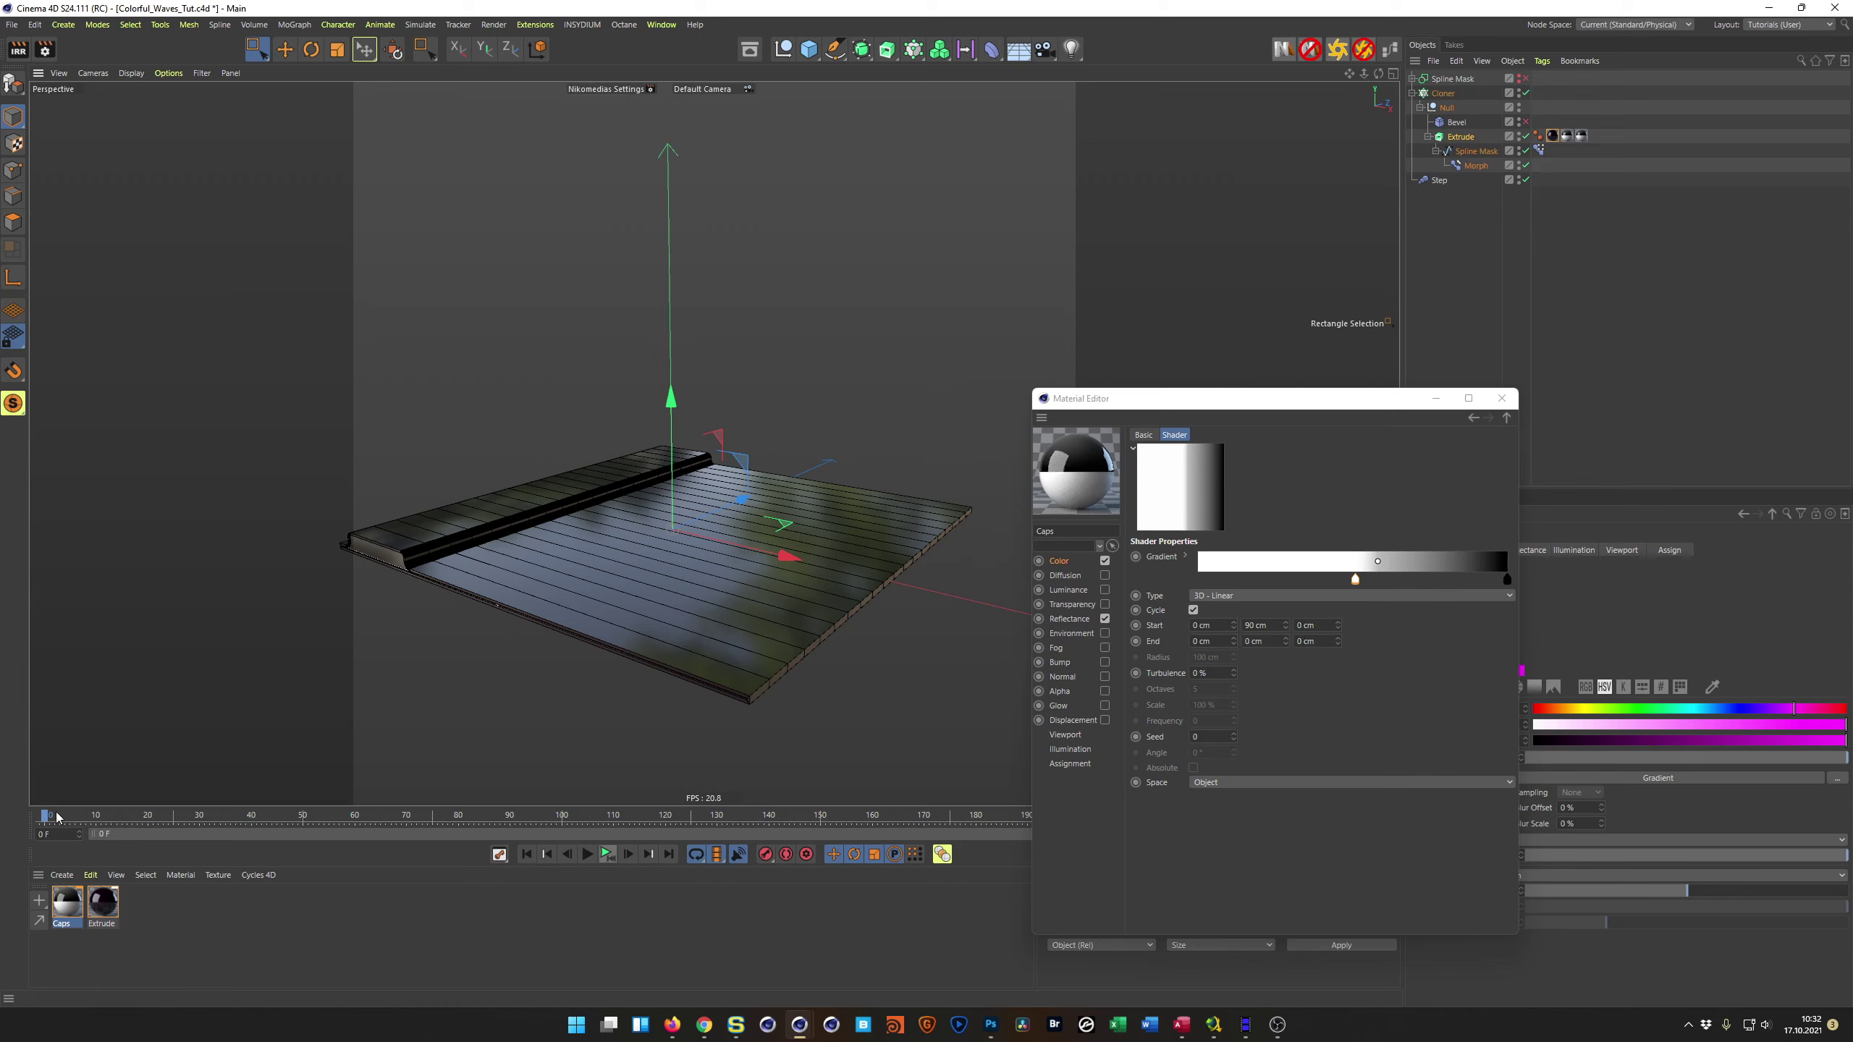
left_click_drag(49, 817, 610, 840)
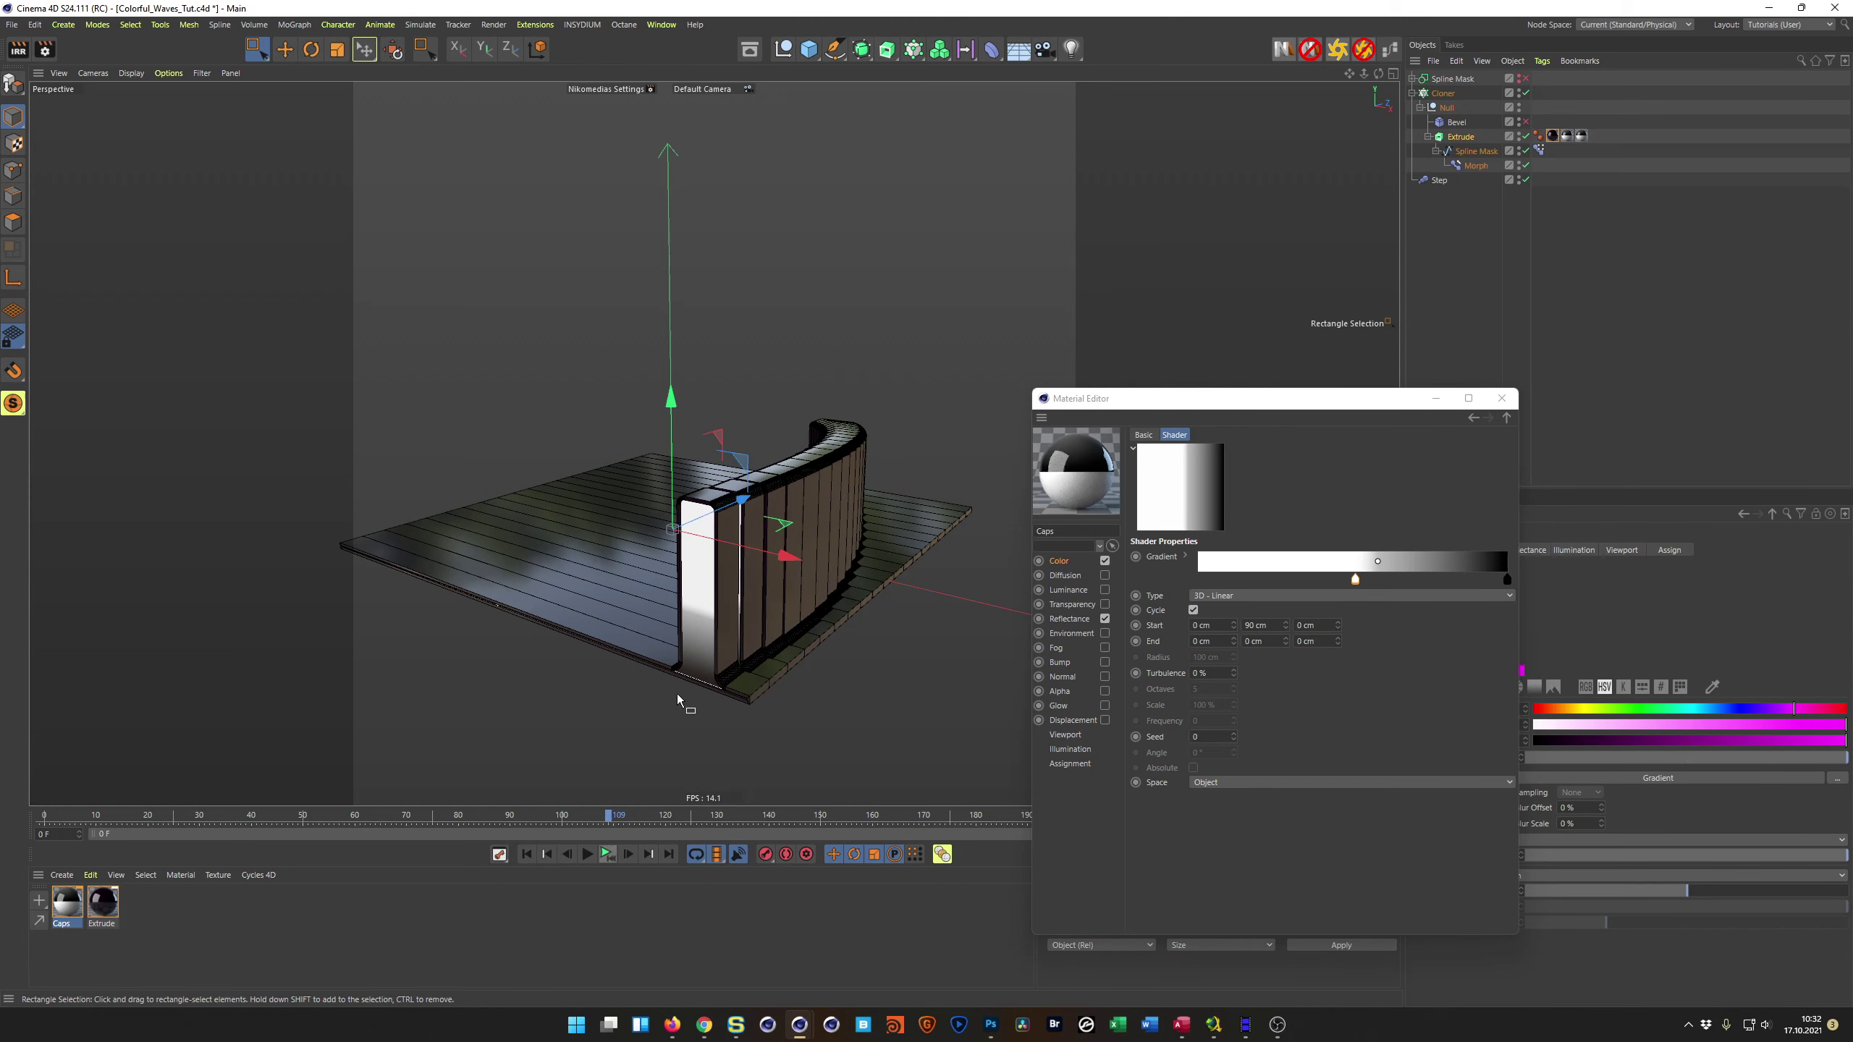
mouse_move(728, 652)
left_mouse_down("alt")
mouse_move(912, 645)
mouse_move(736, 649)
left_mouse_up("alt")
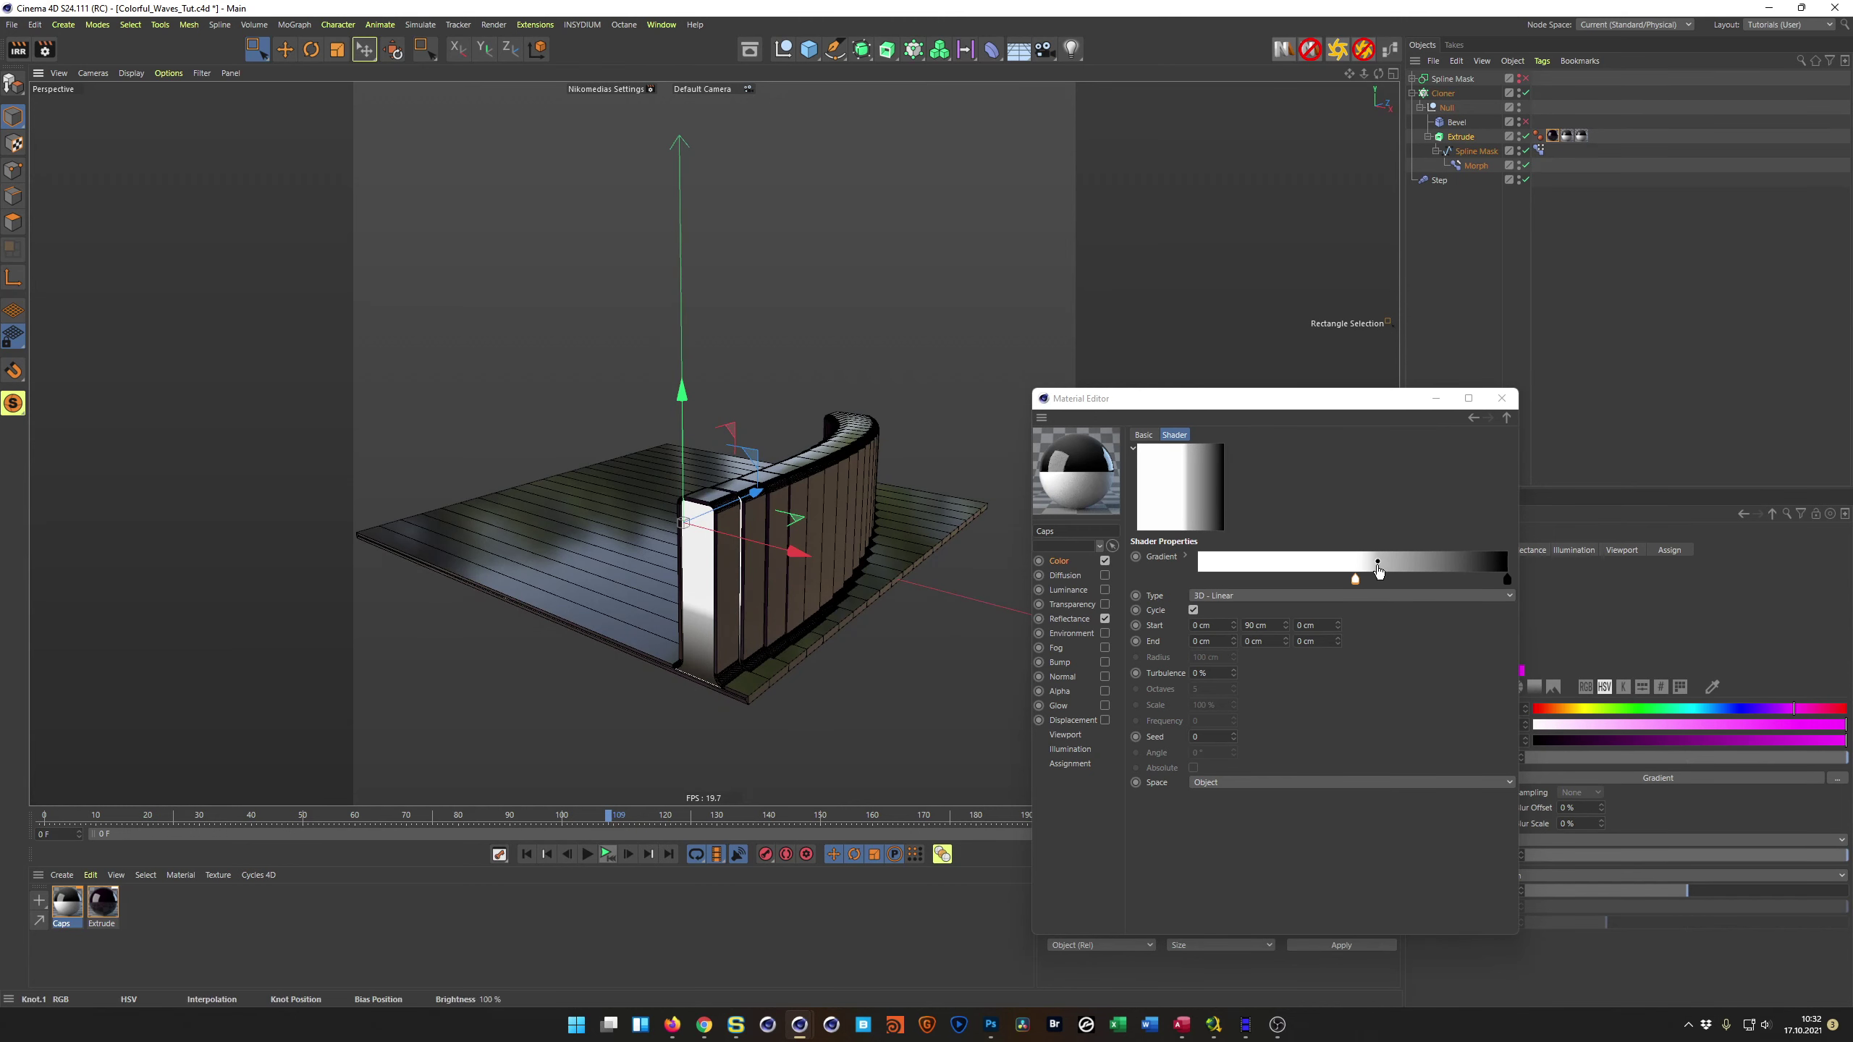
Step: Set the gradient Start Y to 20 cm, turn off Cycle, and shift the bias brighter
left_click(1272, 627)
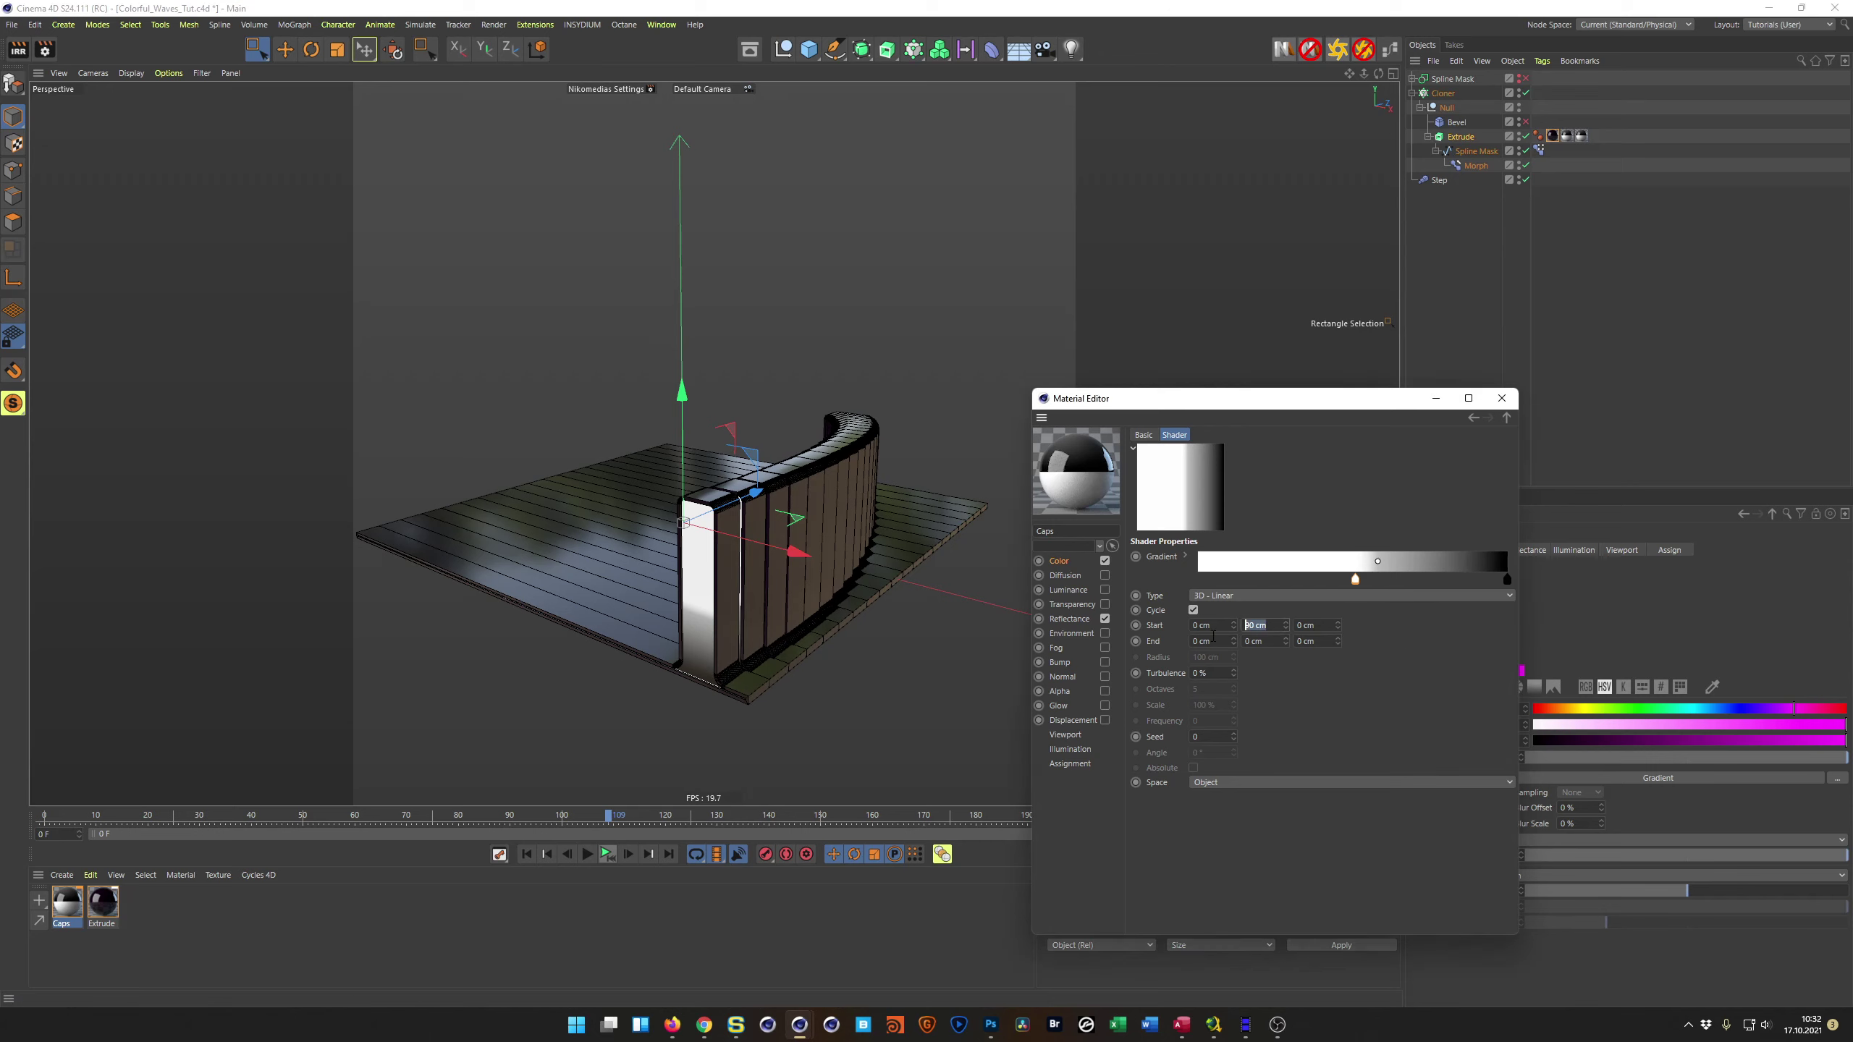
type("20")
key("Return")
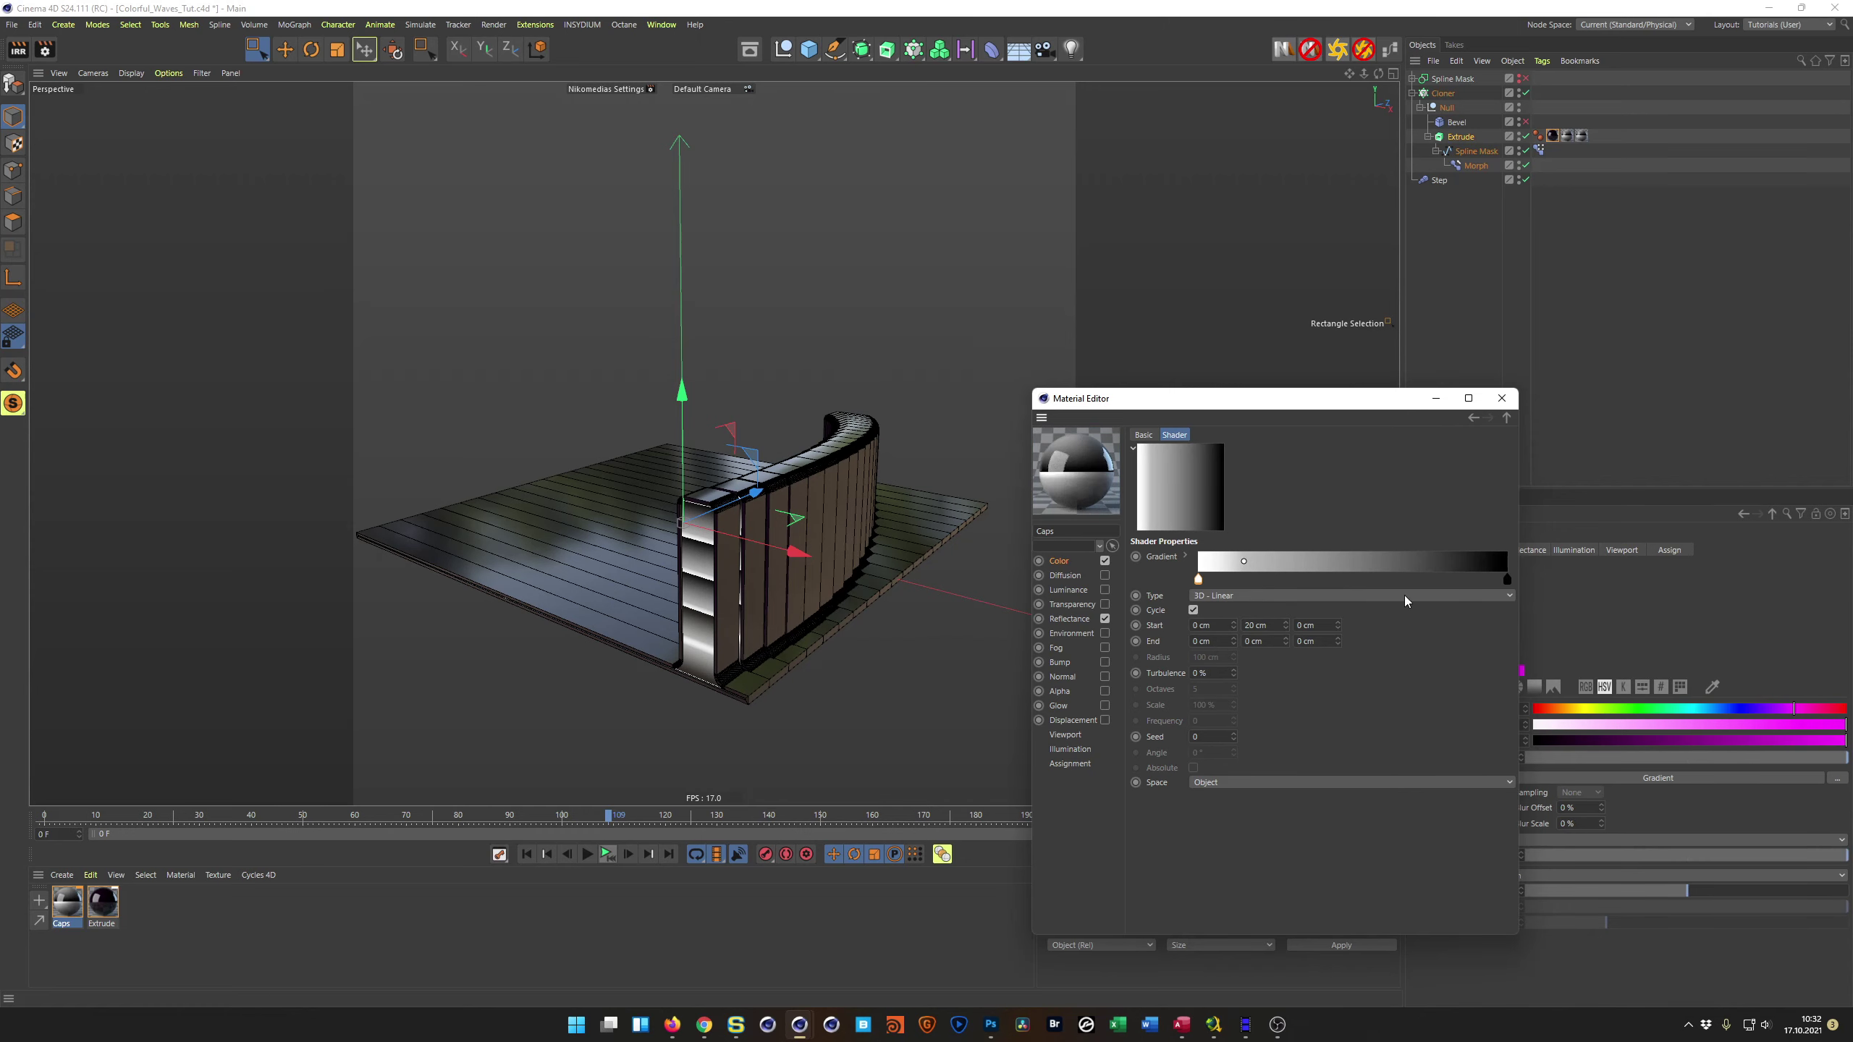
left_click(1193, 610)
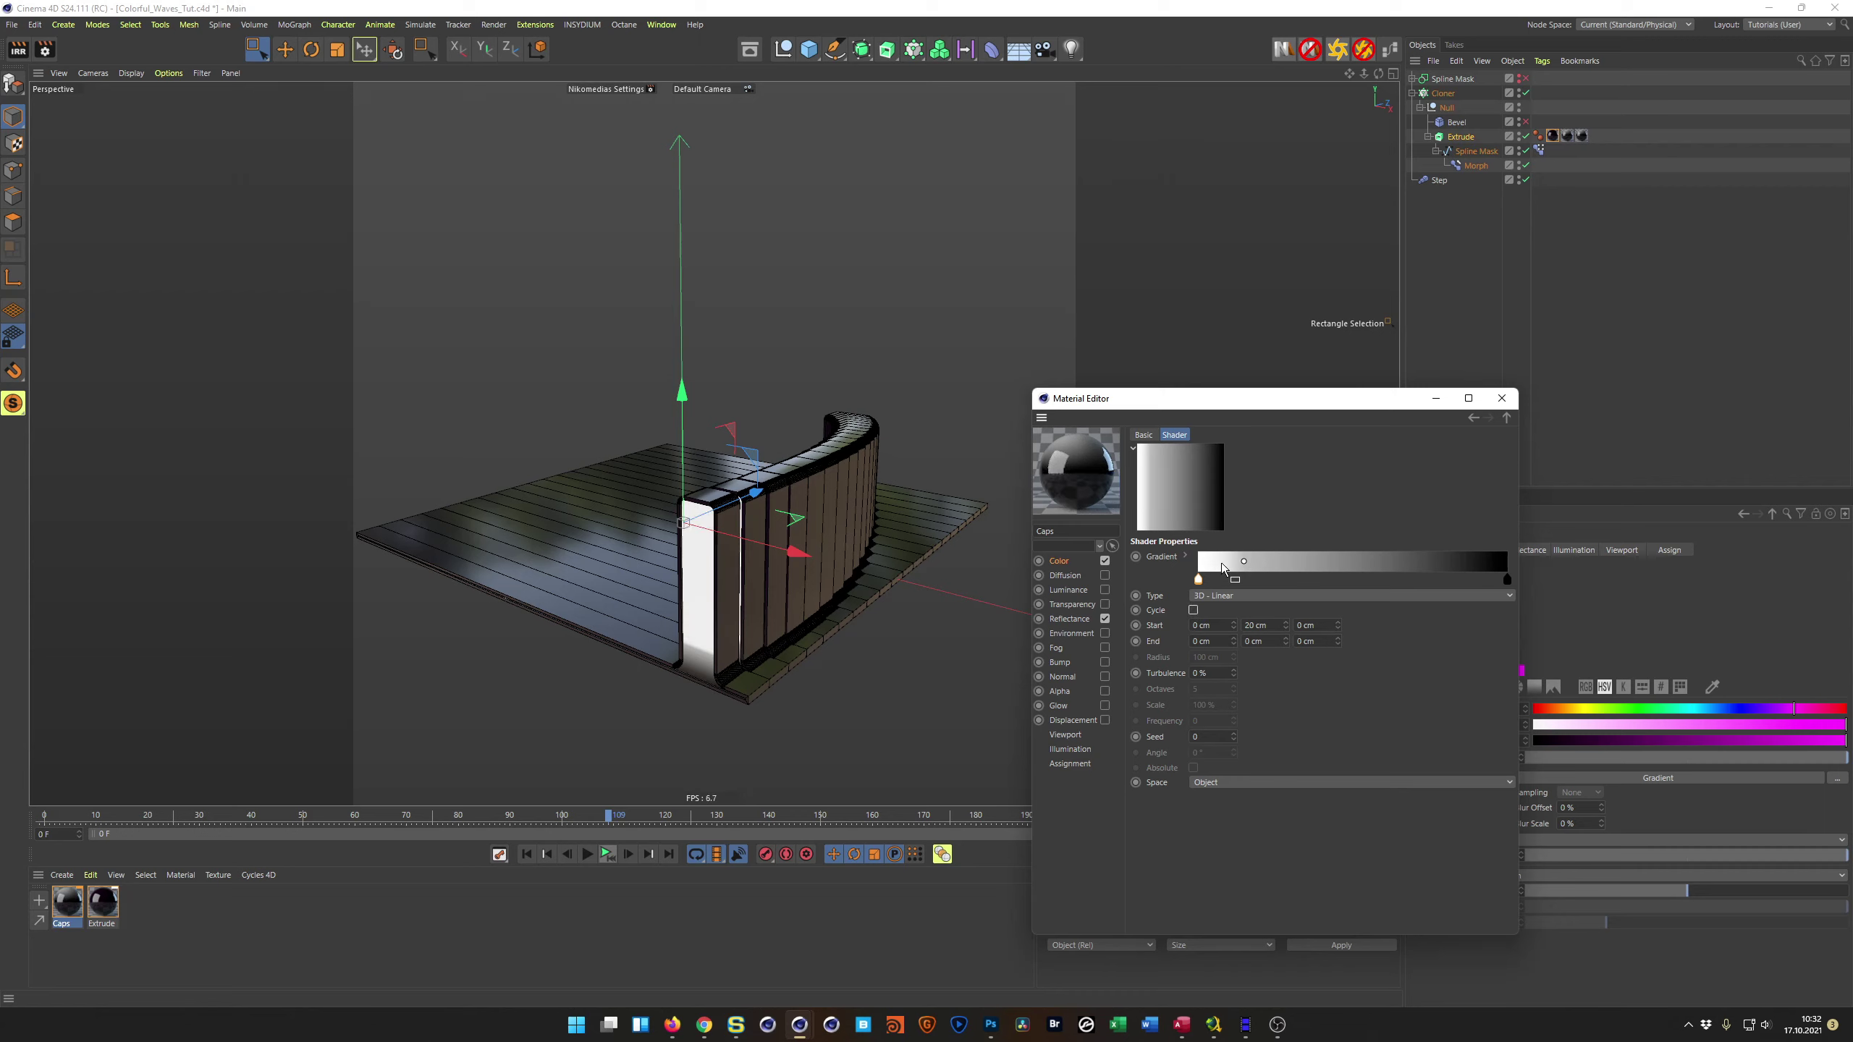
left_click_drag(1243, 561, 1338, 574)
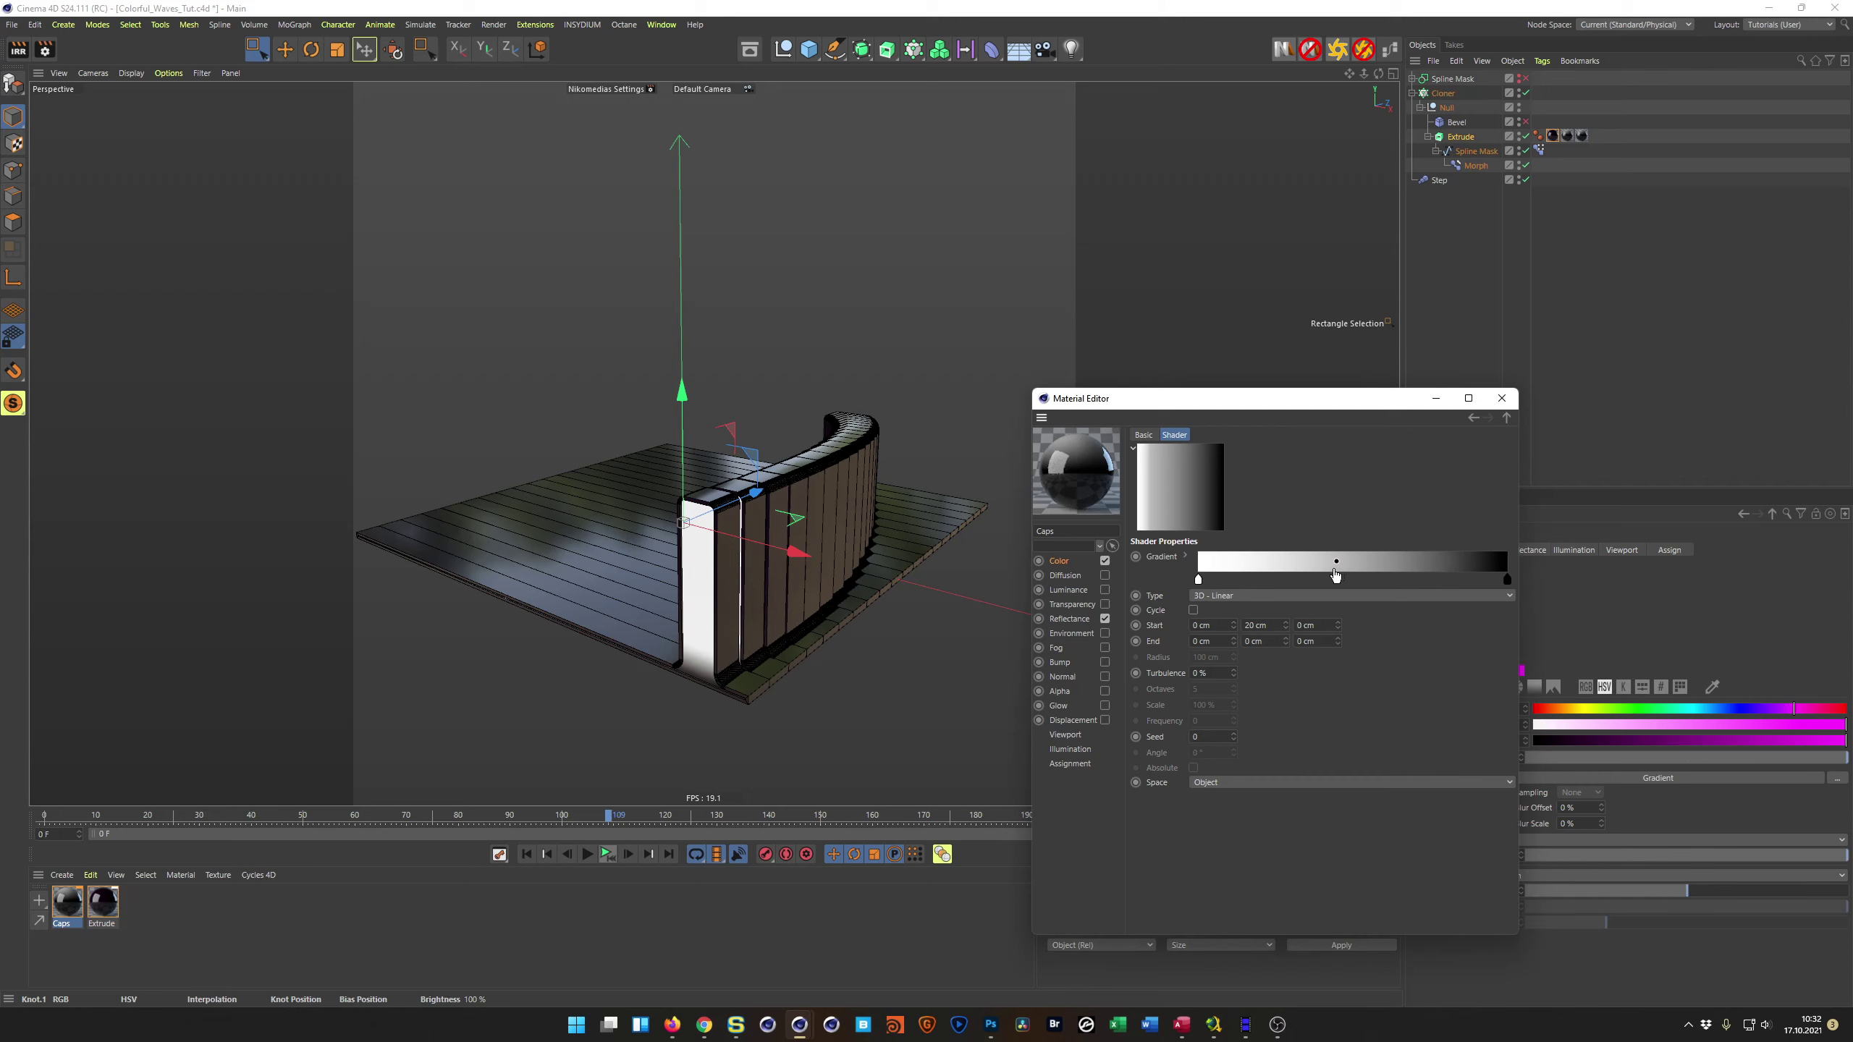
left_click_drag(839, 606, 817, 699, "alt")
left_click_drag(608, 820, 43, 812)
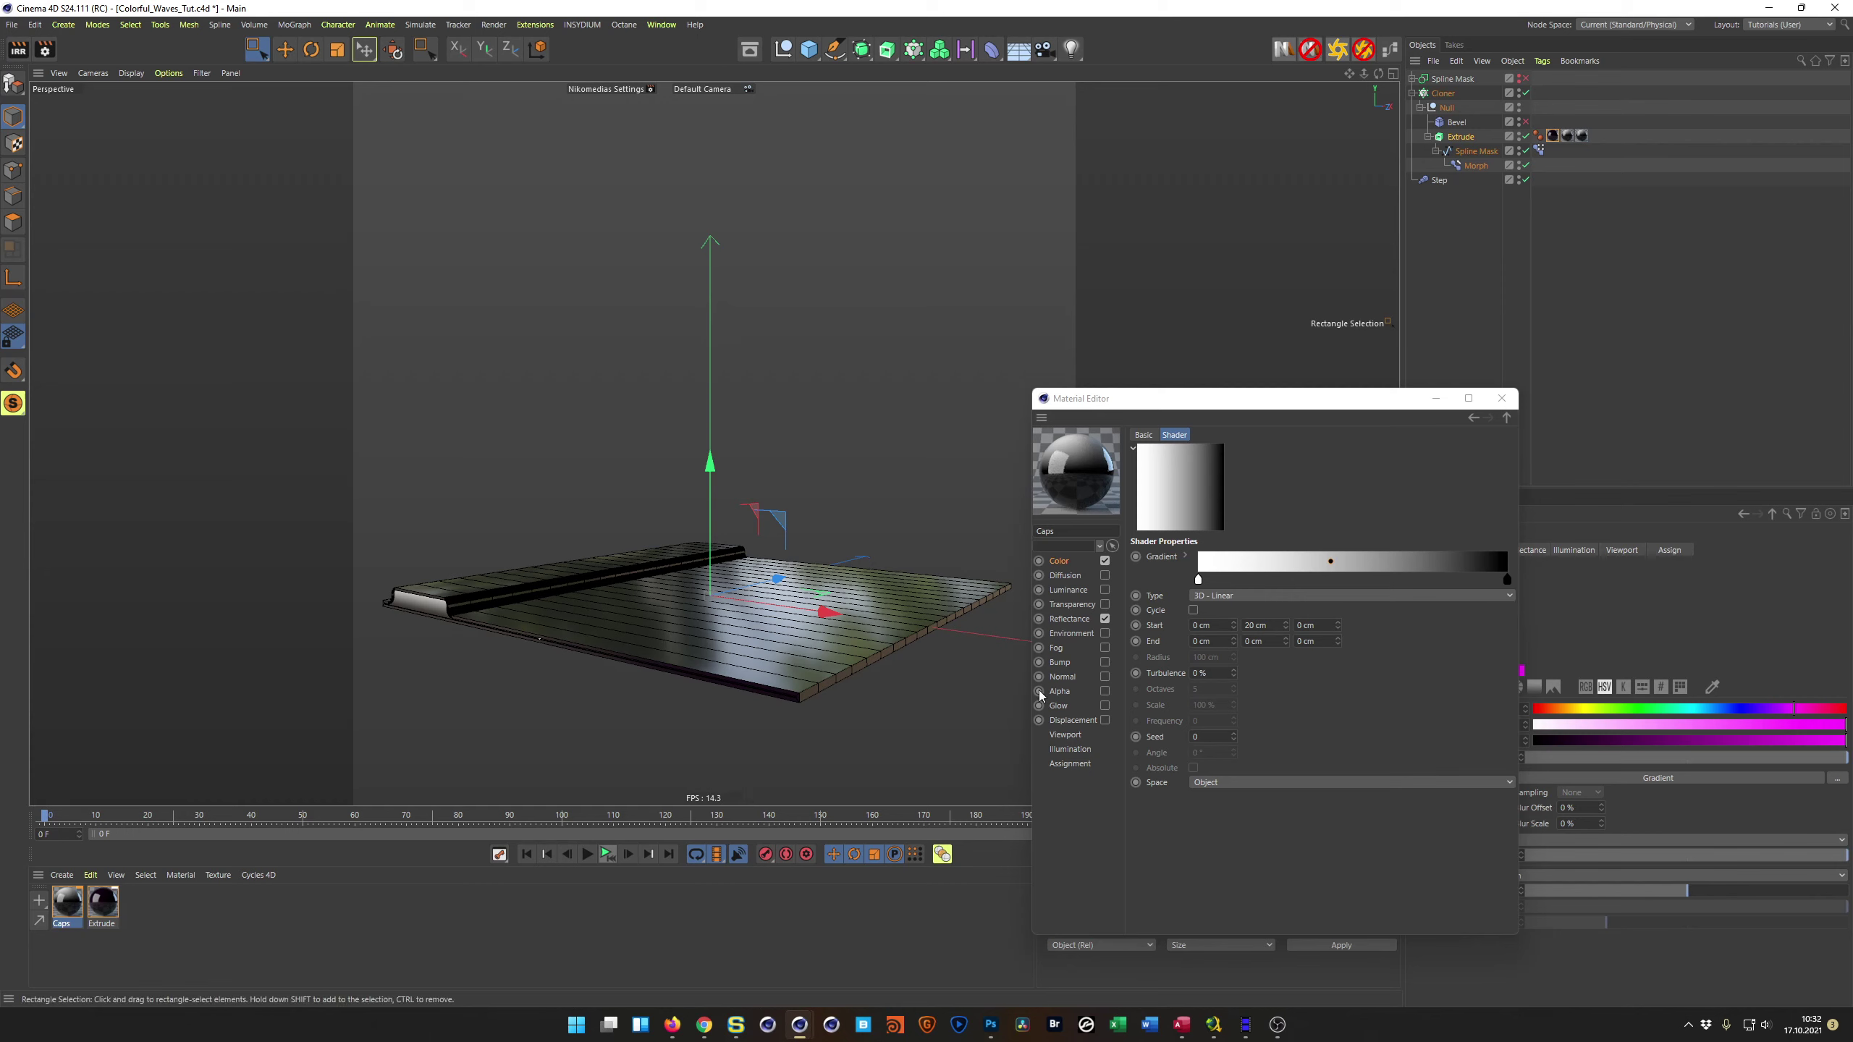
Step: Change the gradient Start Y to 10 cm, then to 30 cm
double_click(1256, 626)
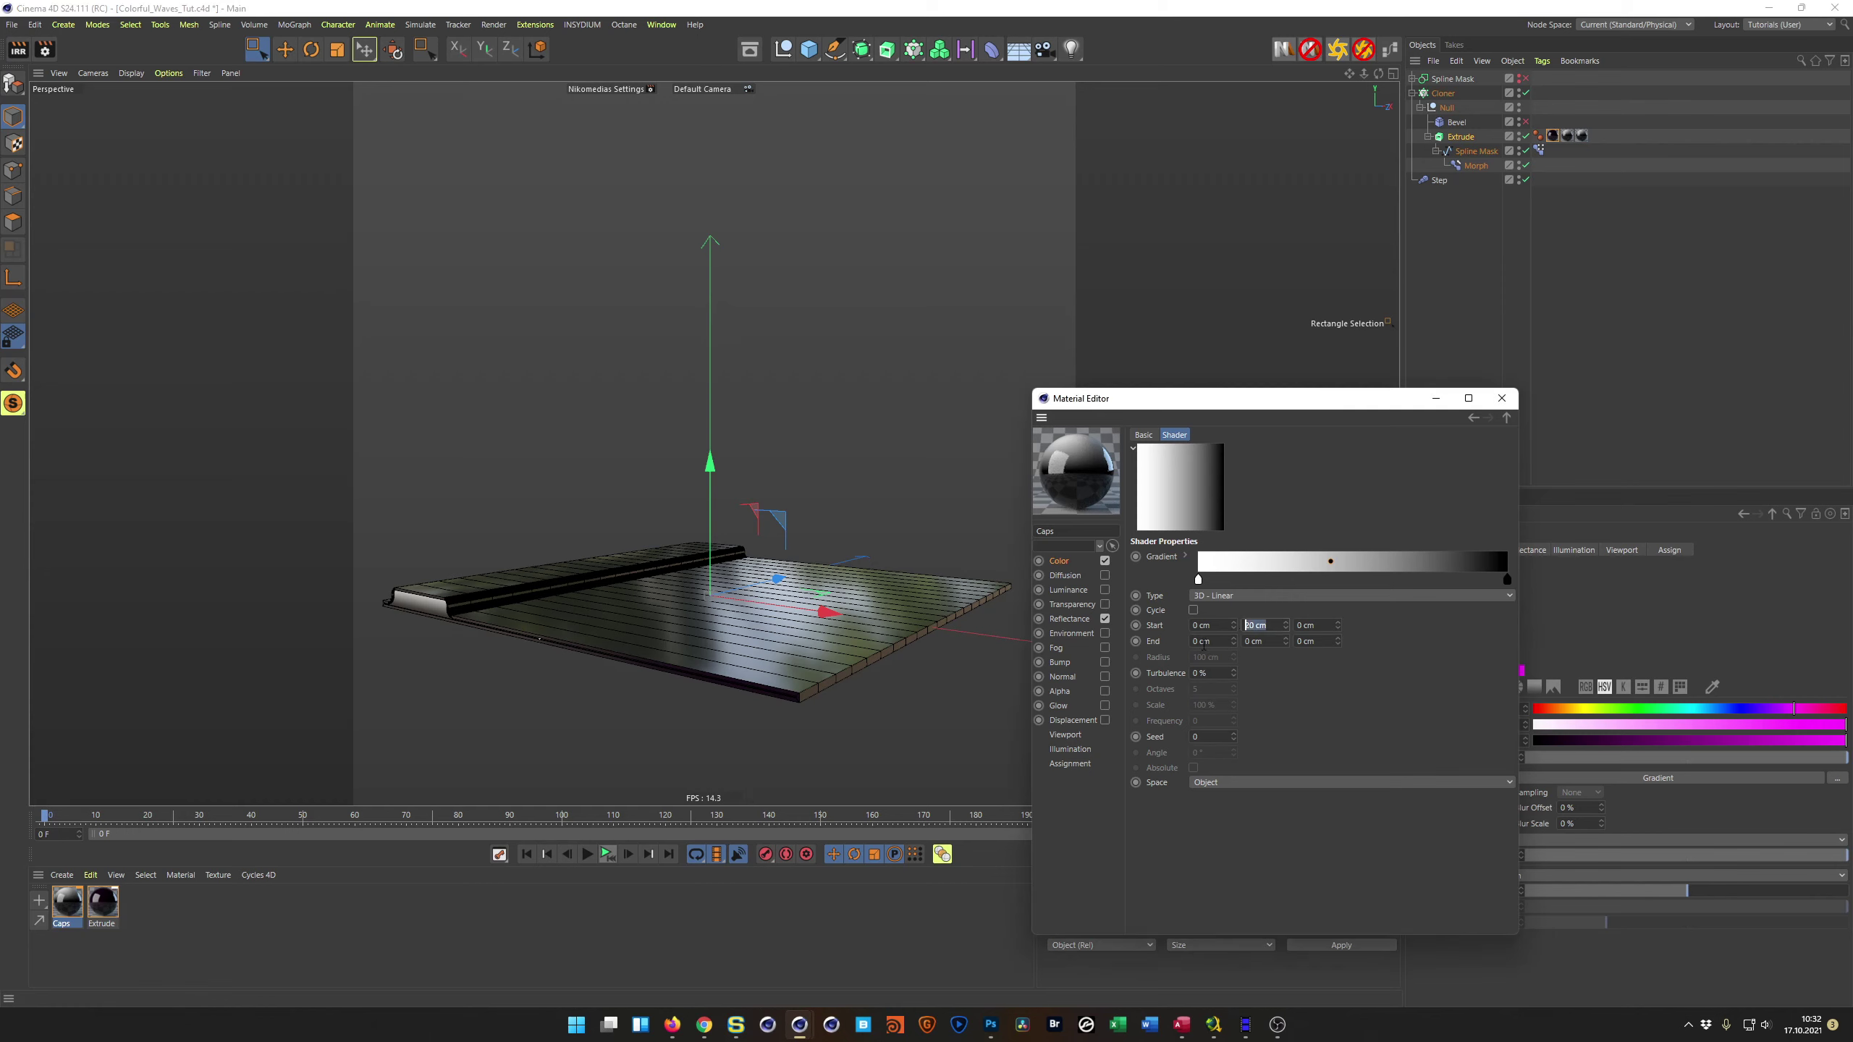
type("10")
key("Return")
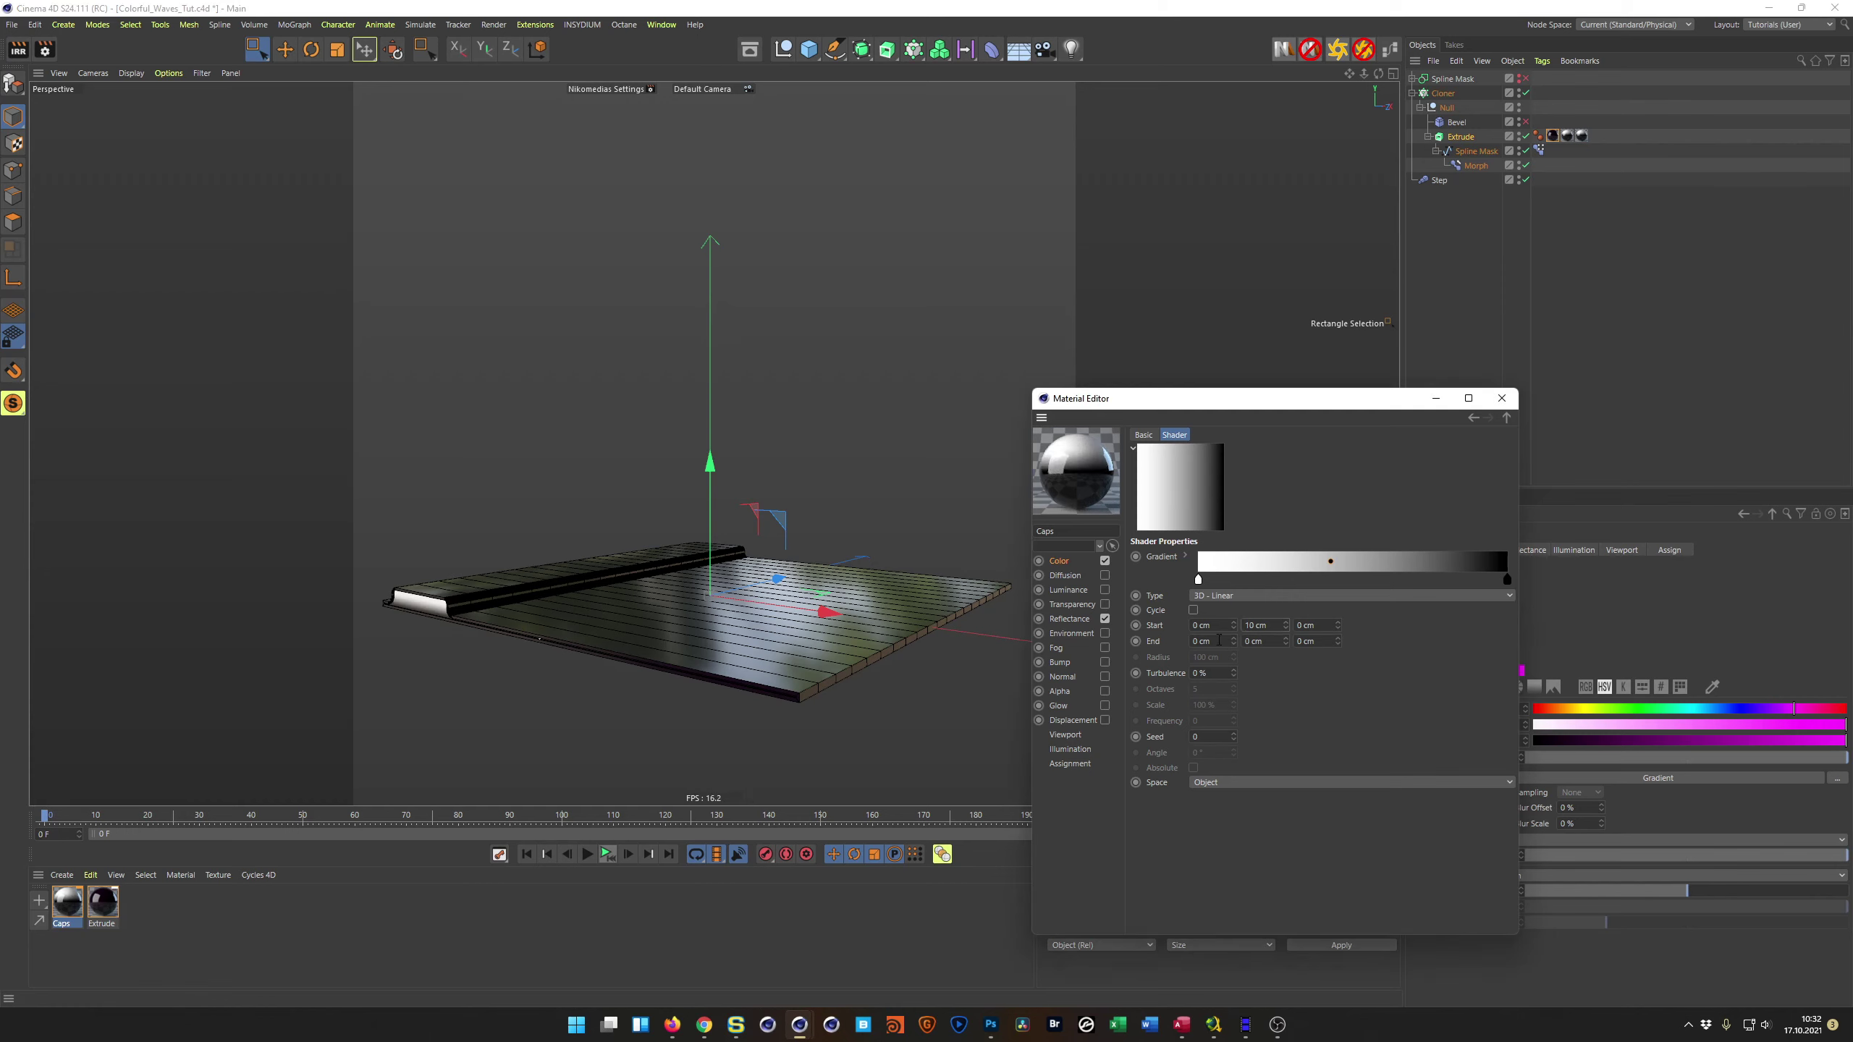
key("Return")
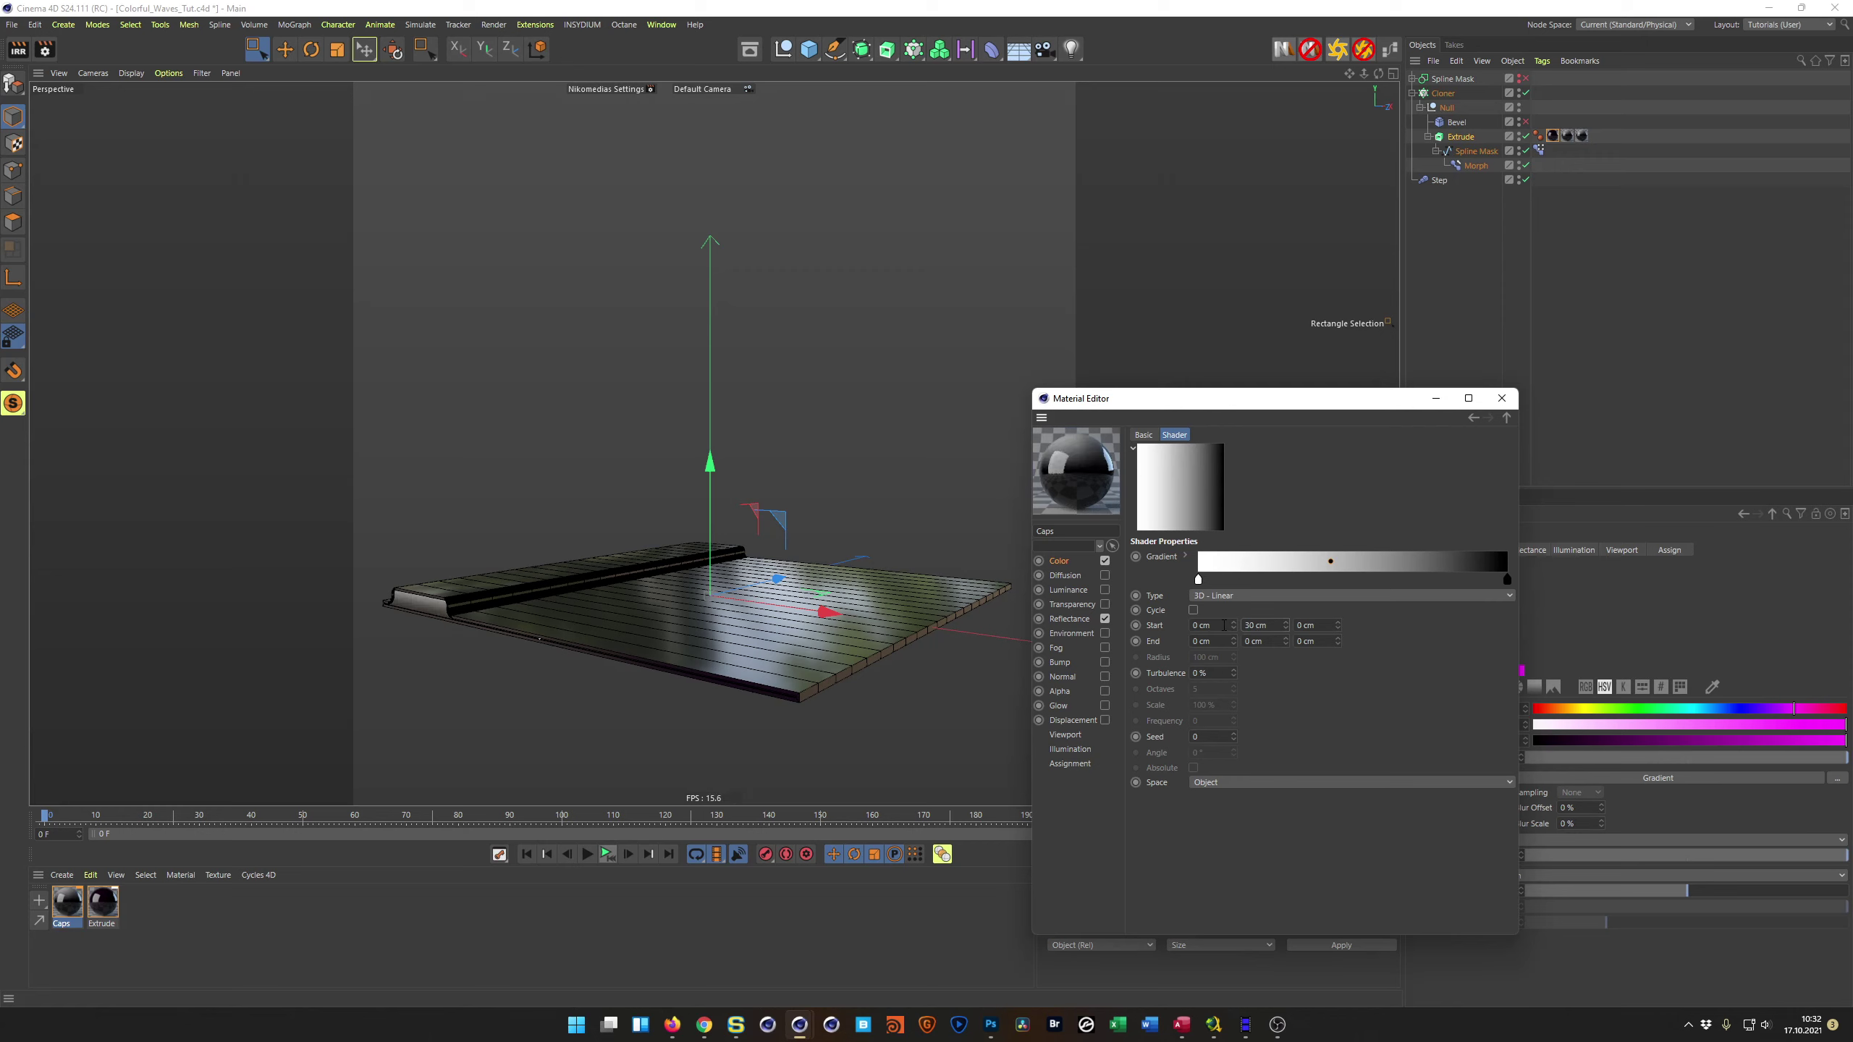
mouse_move(38, 817)
left_mouse_down()
mouse_move(460, 833)
mouse_move(44, 821)
left_mouse_up()
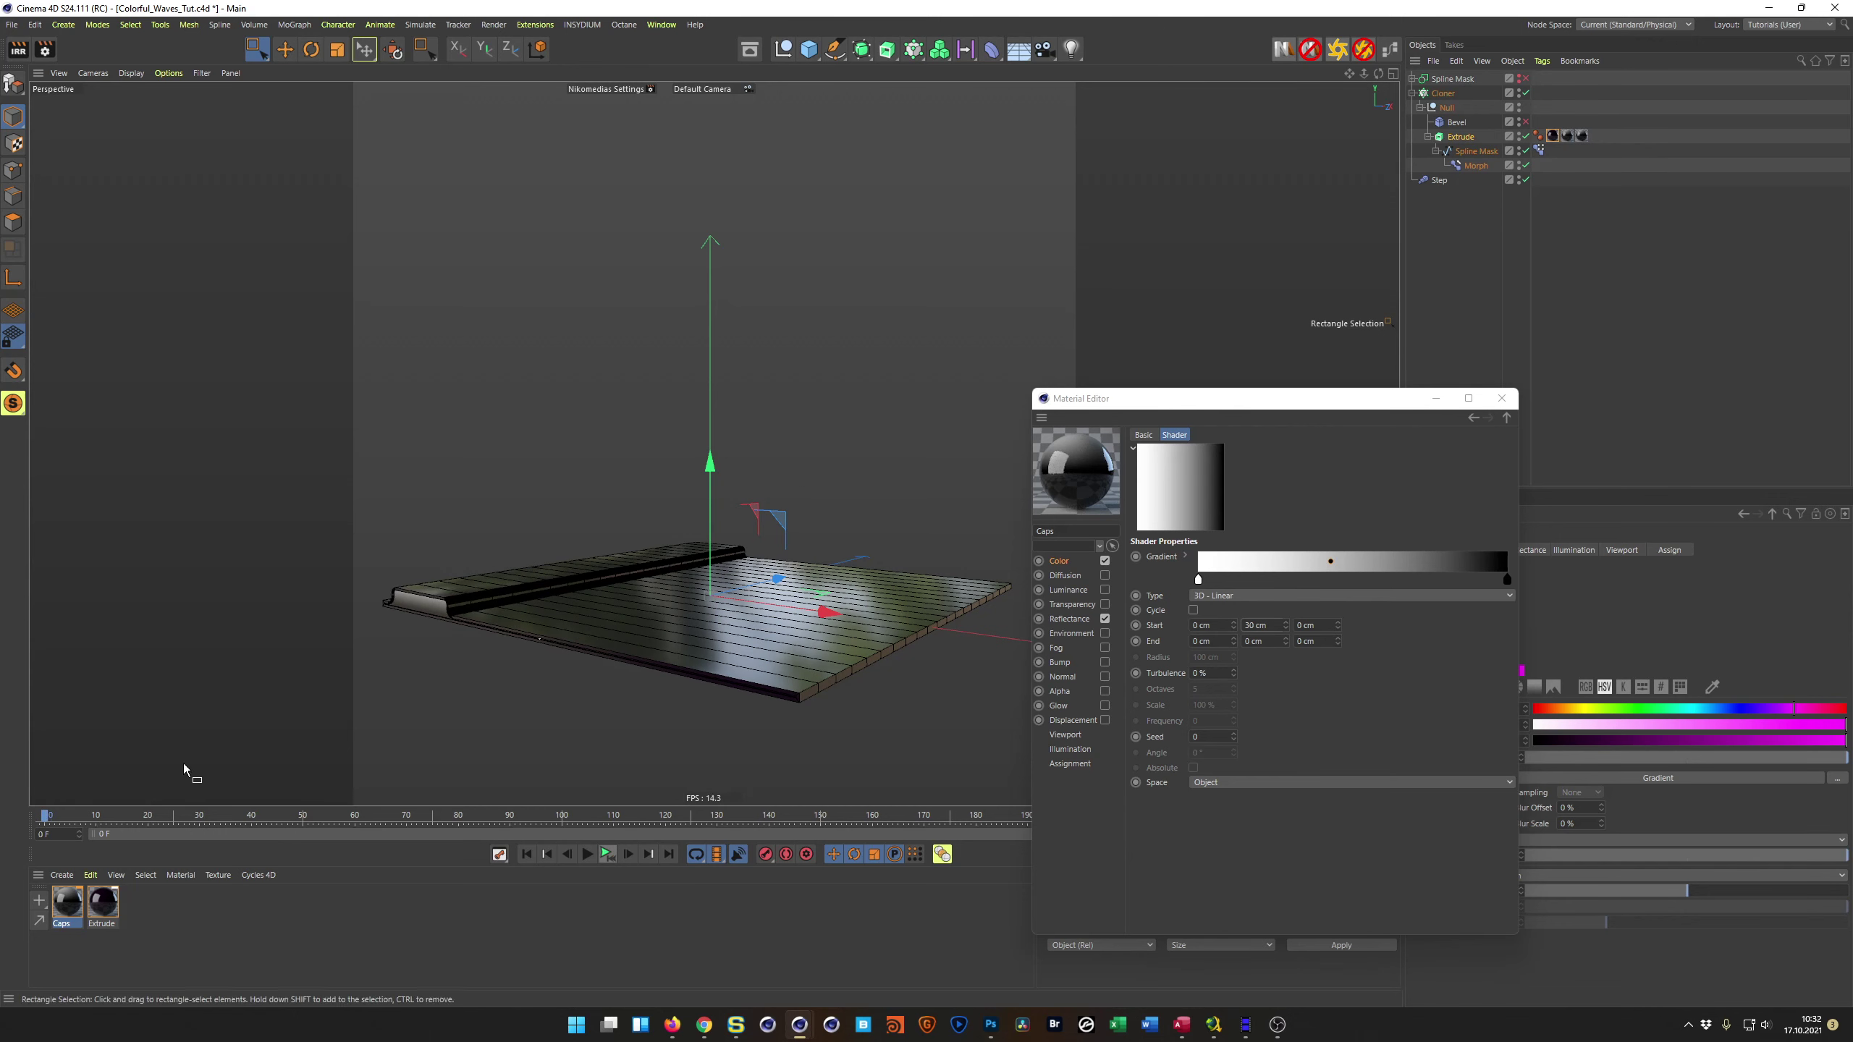
mouse_move(447, 611)
left_mouse_down("alt")
mouse_move(413, 600)
mouse_move(452, 616)
left_mouse_up("alt")
Step: Set the Caps Color Mix Mode to Multiply and return to the Gradient shader settings
left_click(1058, 562)
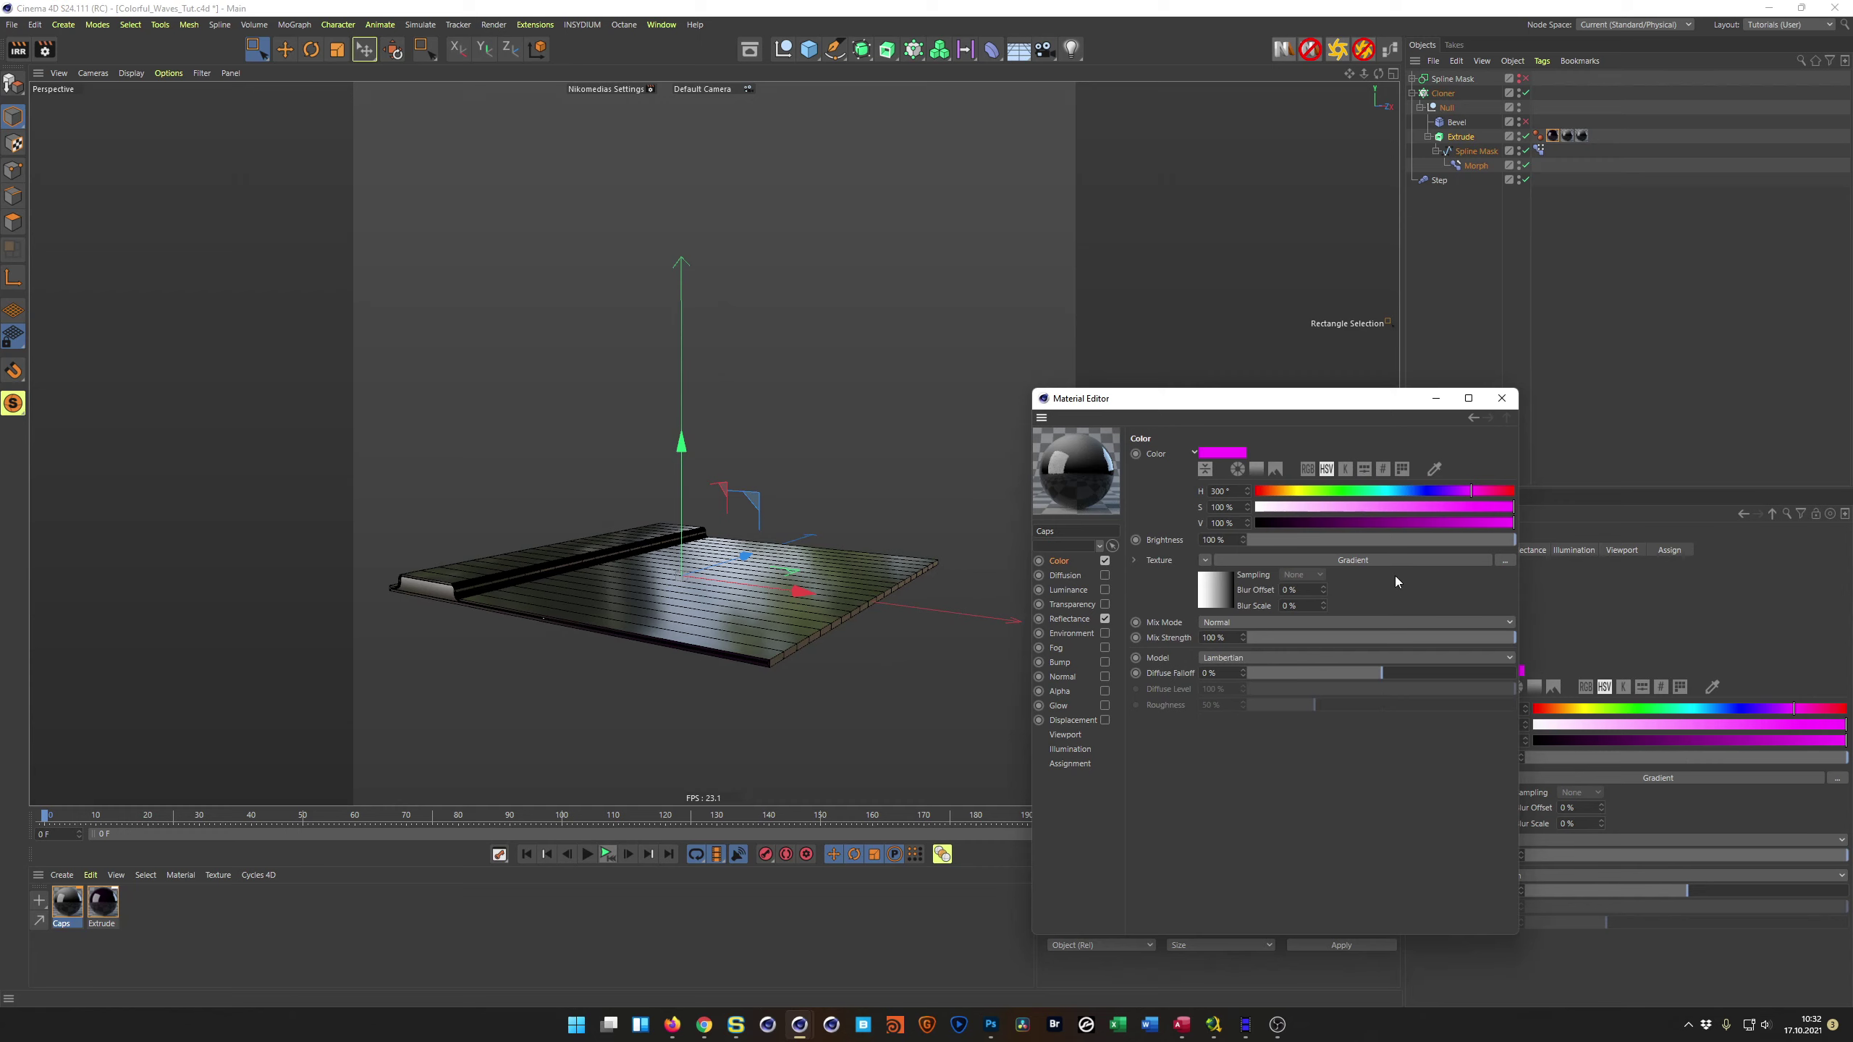
left_click(1261, 624)
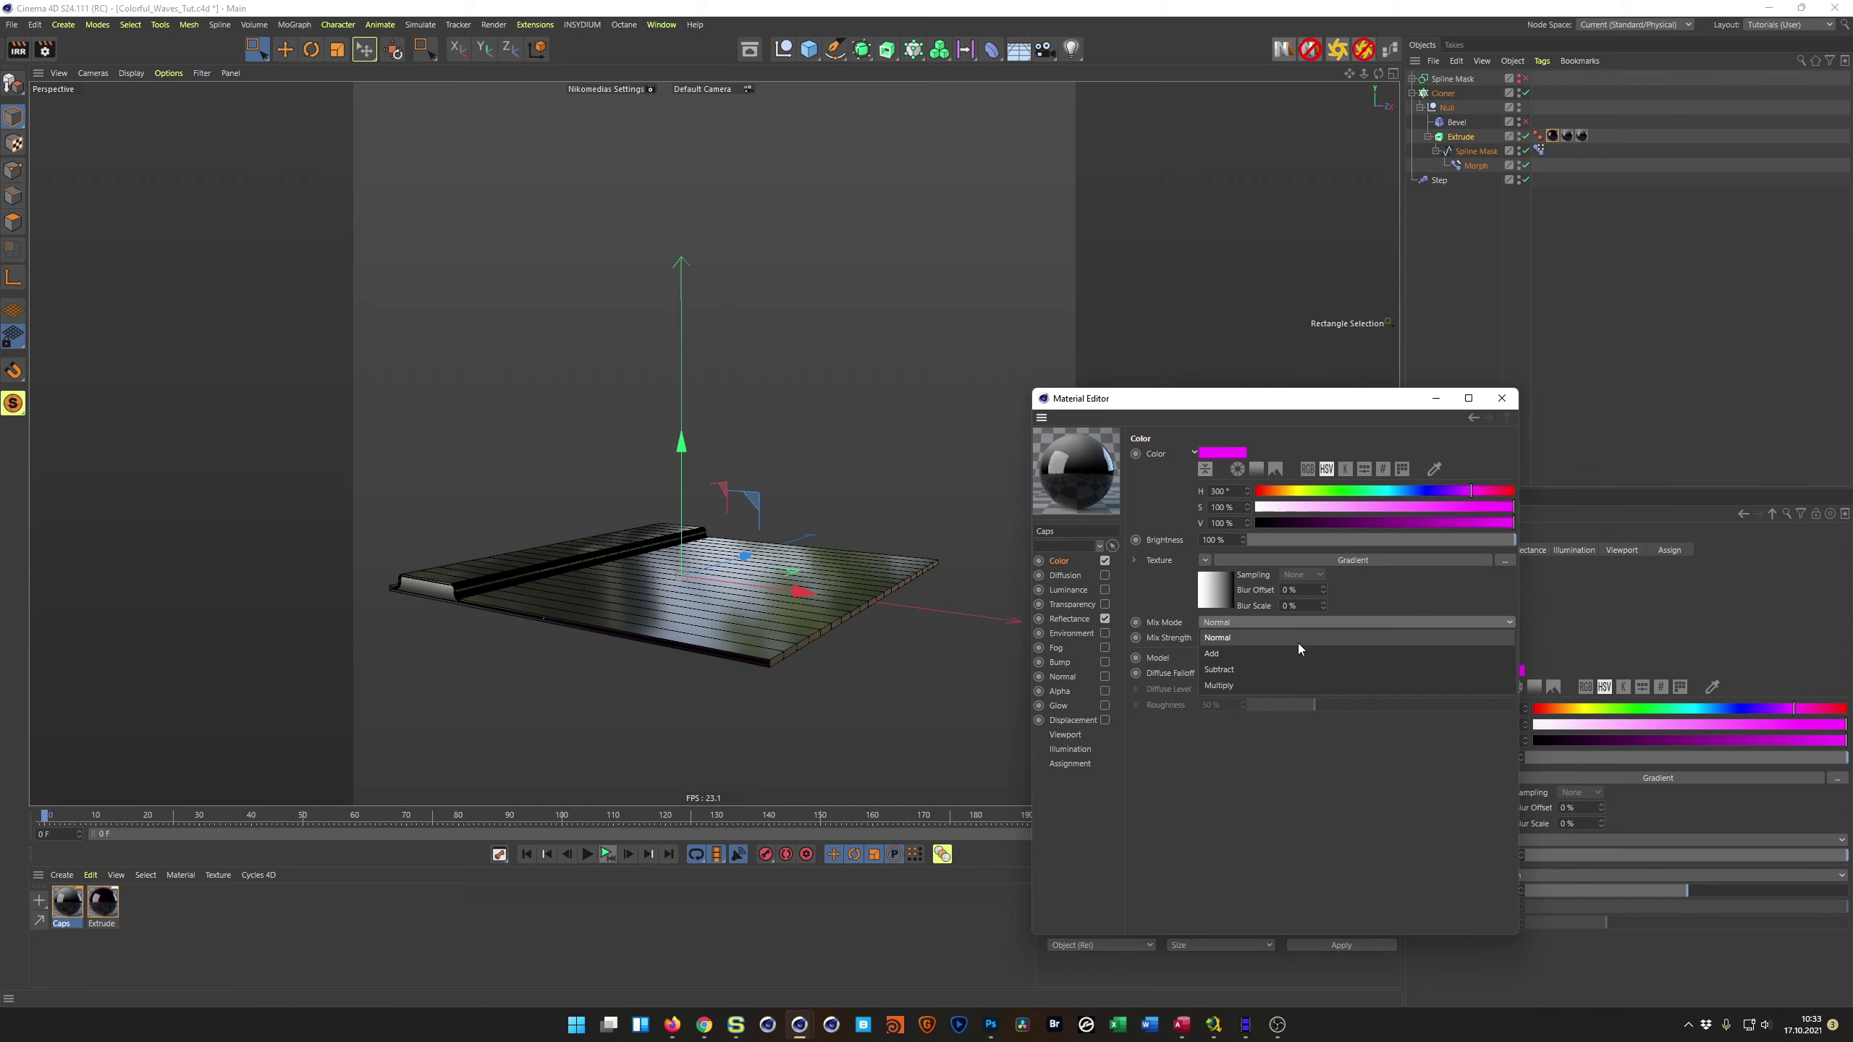
left_click(1292, 686)
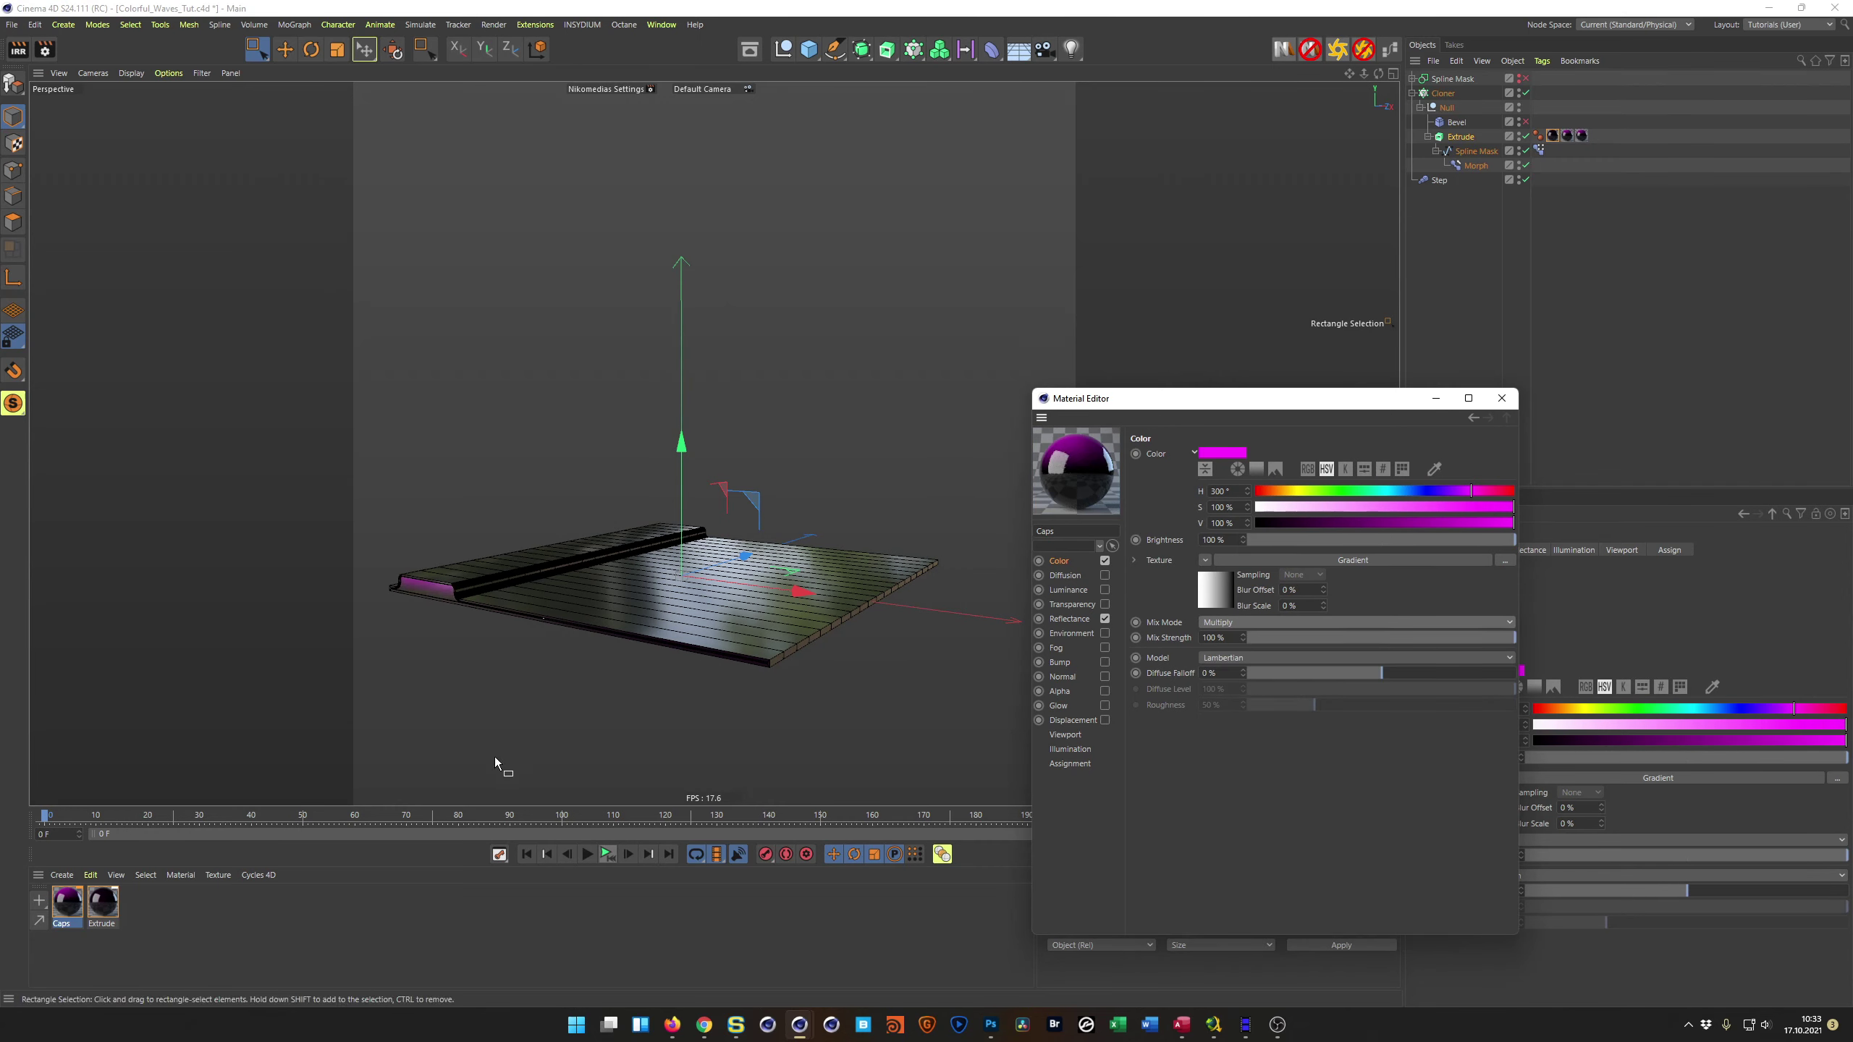
left_click_drag(49, 817, 28, 855)
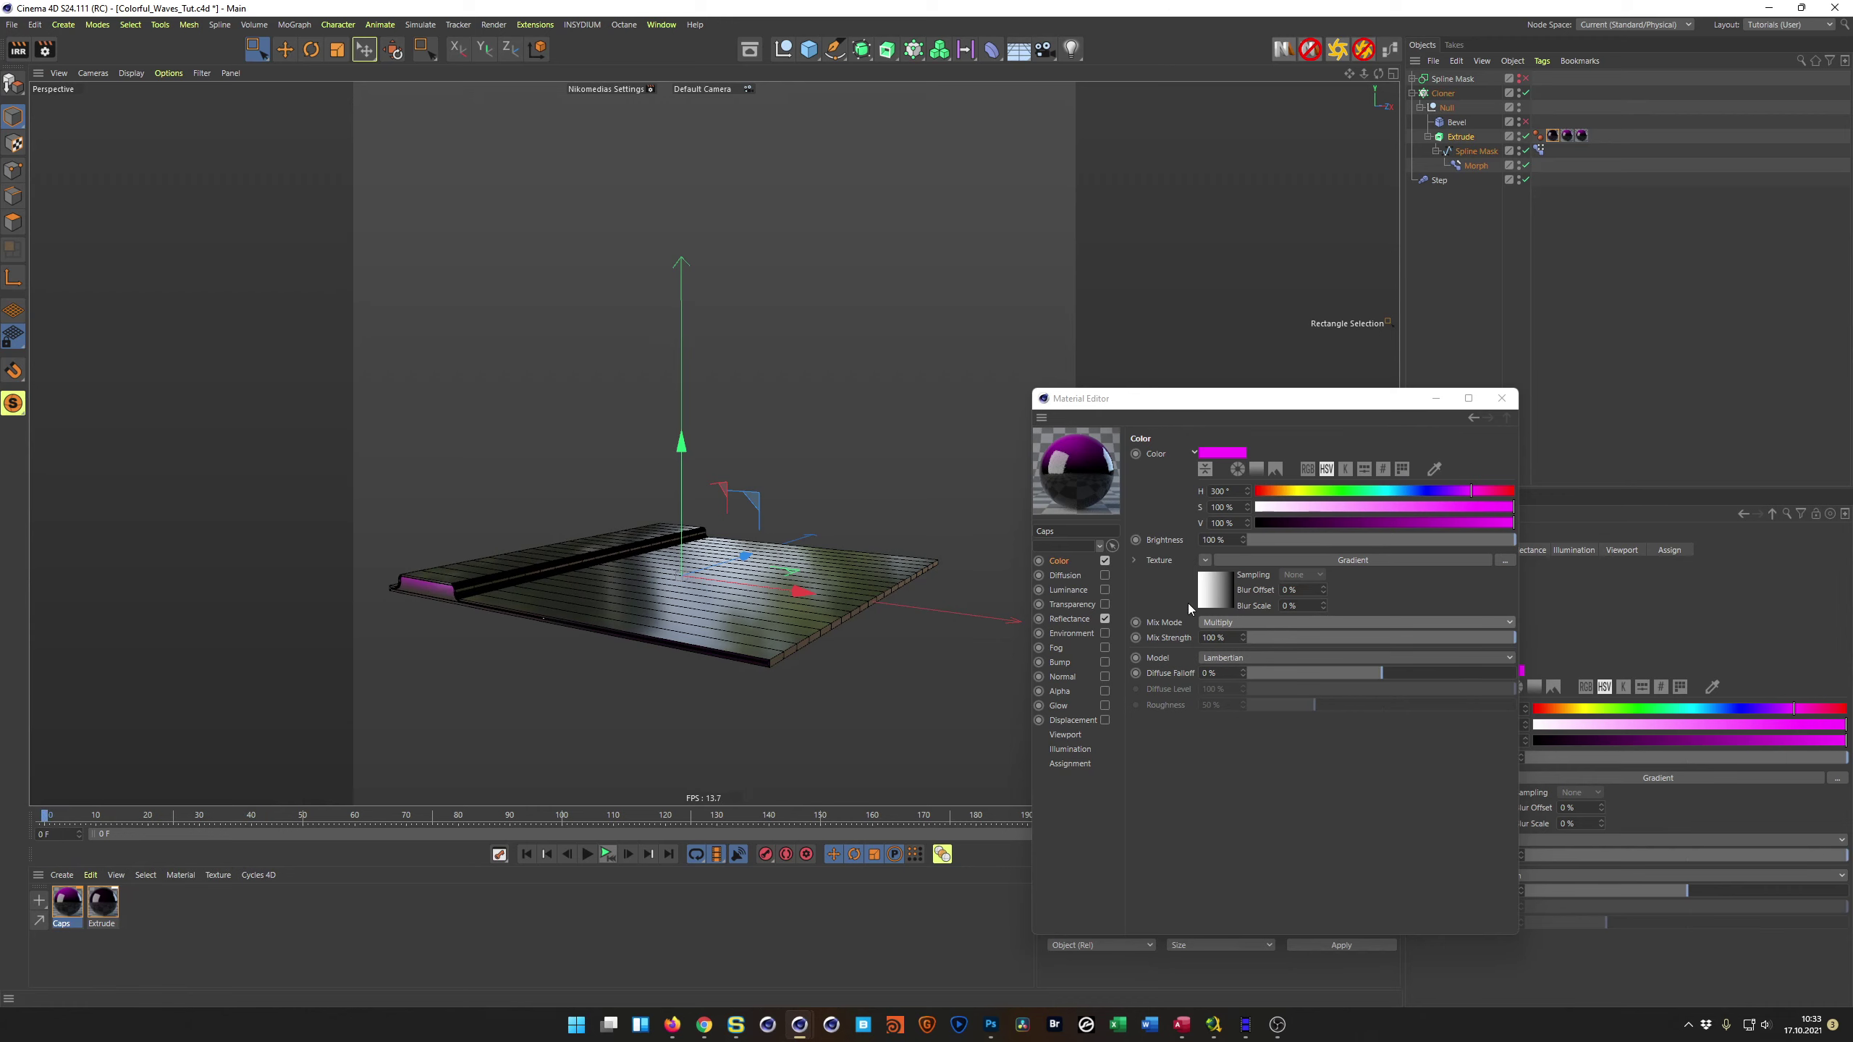
left_click(1214, 592)
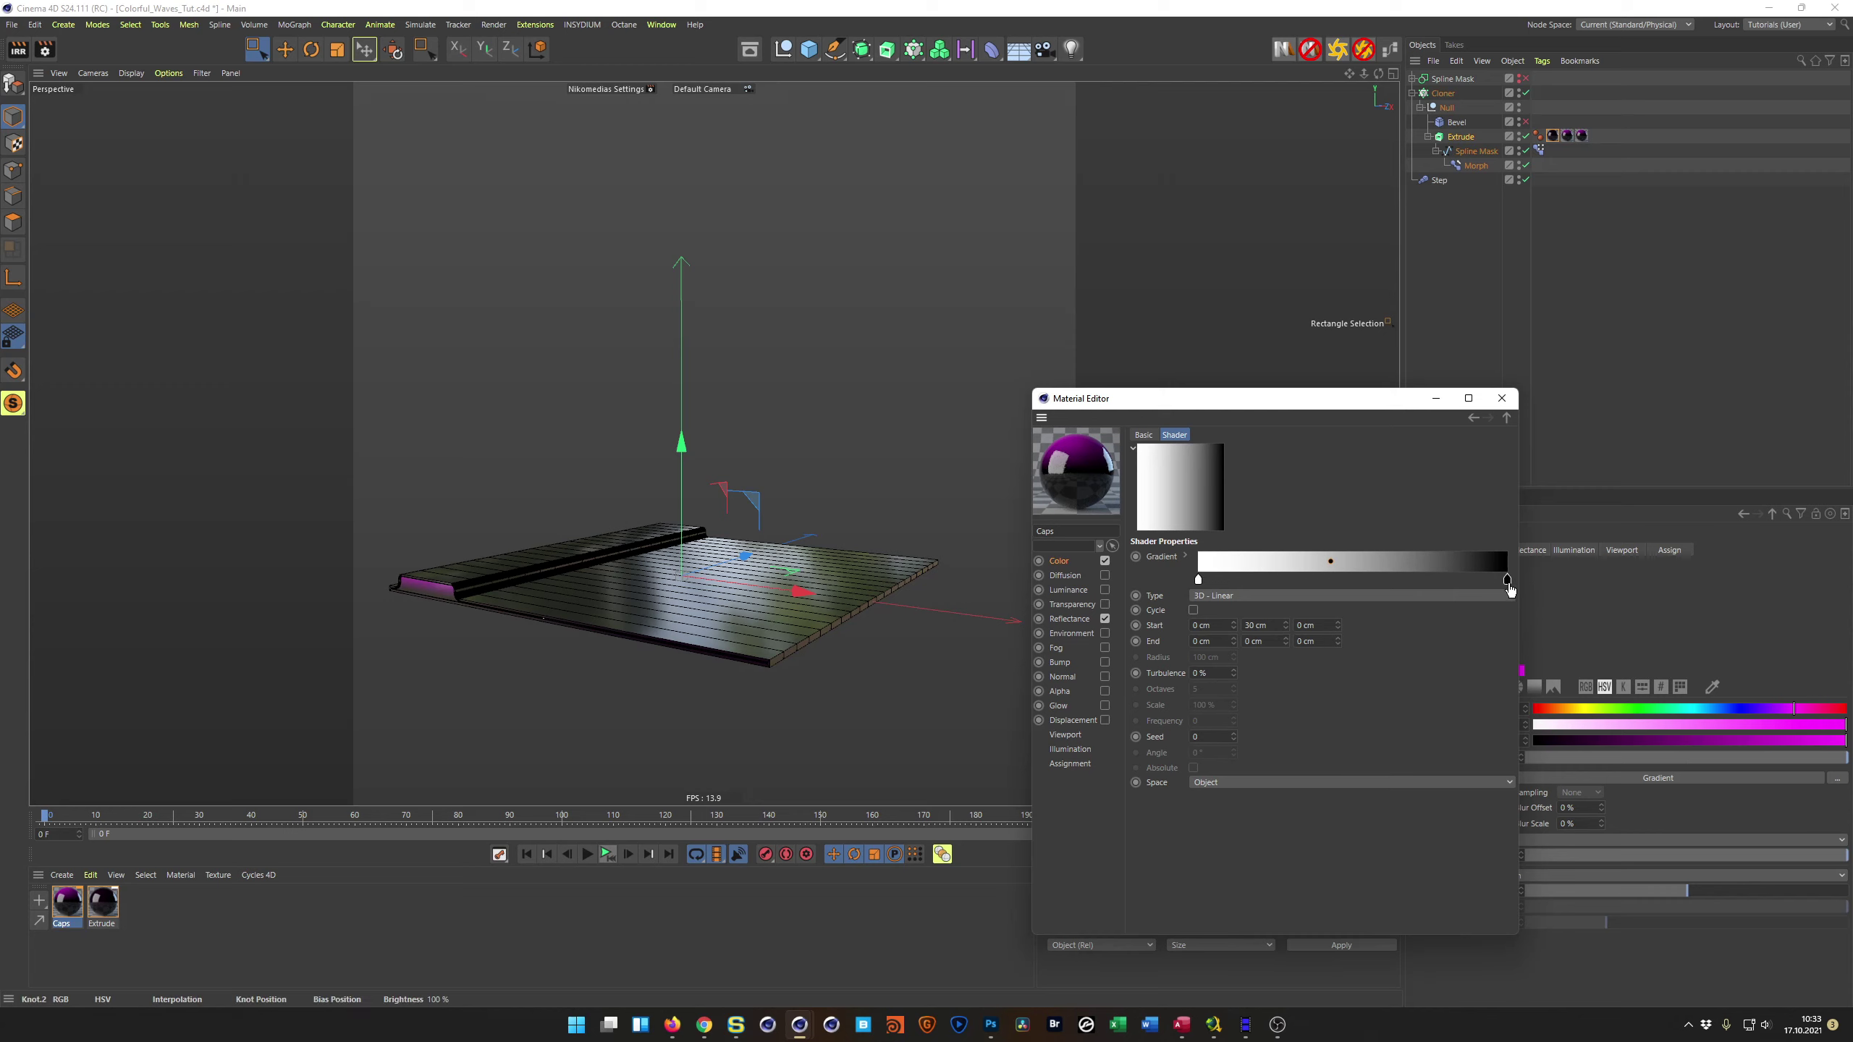
Step: Pull the black gradient knot inward and set the Start Y to 50 cm
left_click_drag(1506, 580, 1406, 592)
left_click_drag(45, 817, 40, 871)
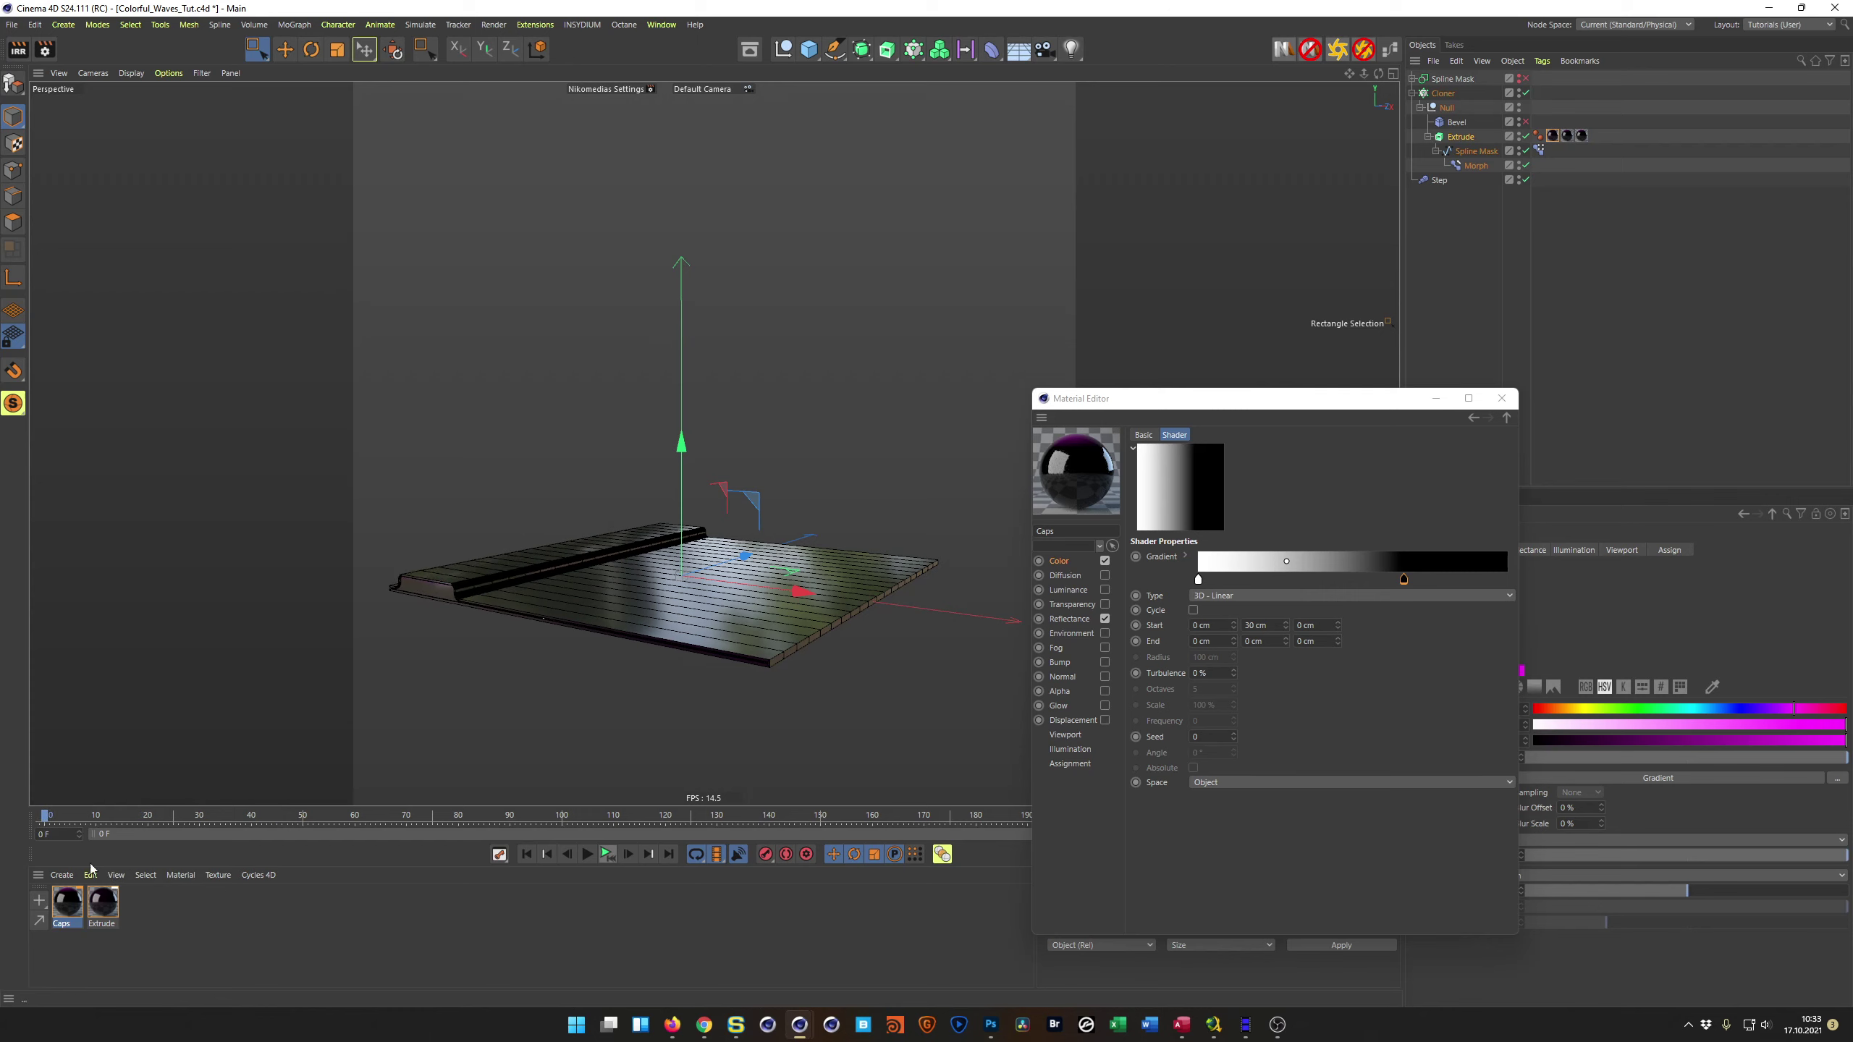
left_click_drag(1403, 579, 1547, 592)
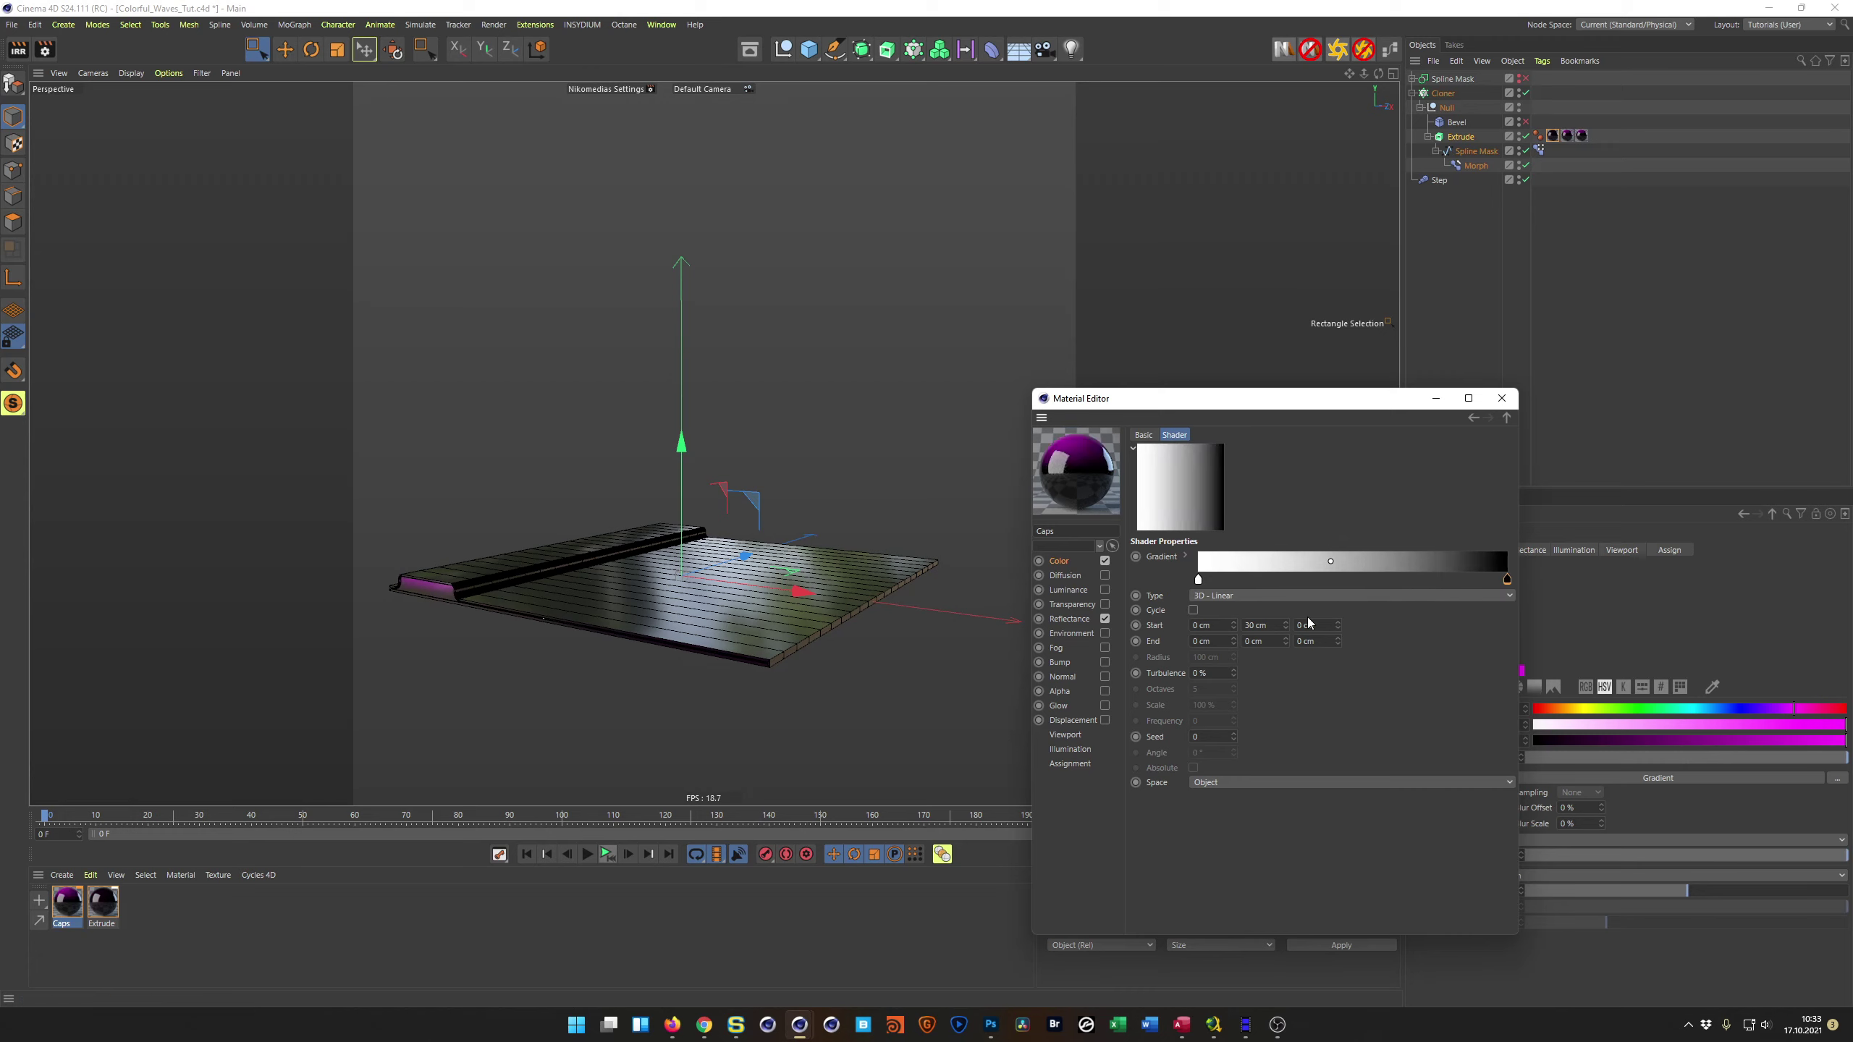
key("Return")
left_click_drag(1507, 582, 1472, 584)
left_click_drag(43, 816, 11, 859)
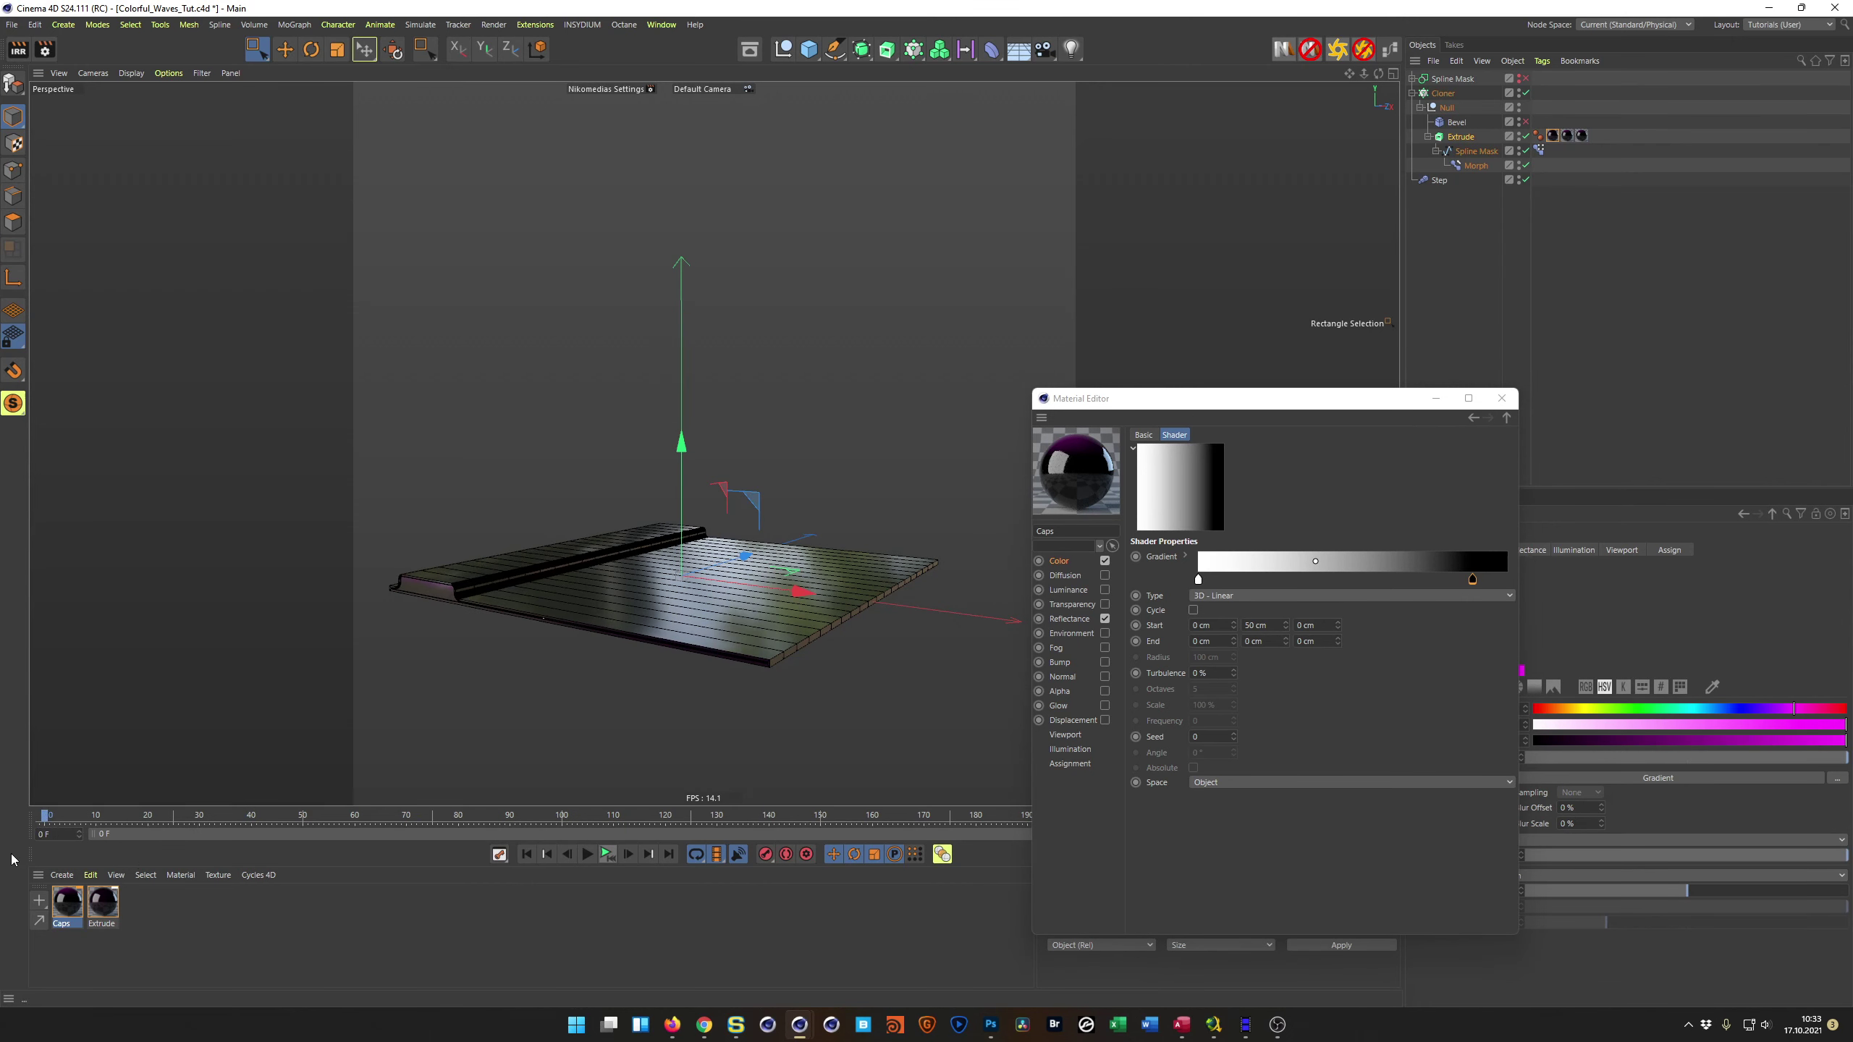
Step: Save the project and close the Material Editor
key("ctrl+s")
left_click(1501, 398)
left_click_drag(909, 529, 597, 462, "alt")
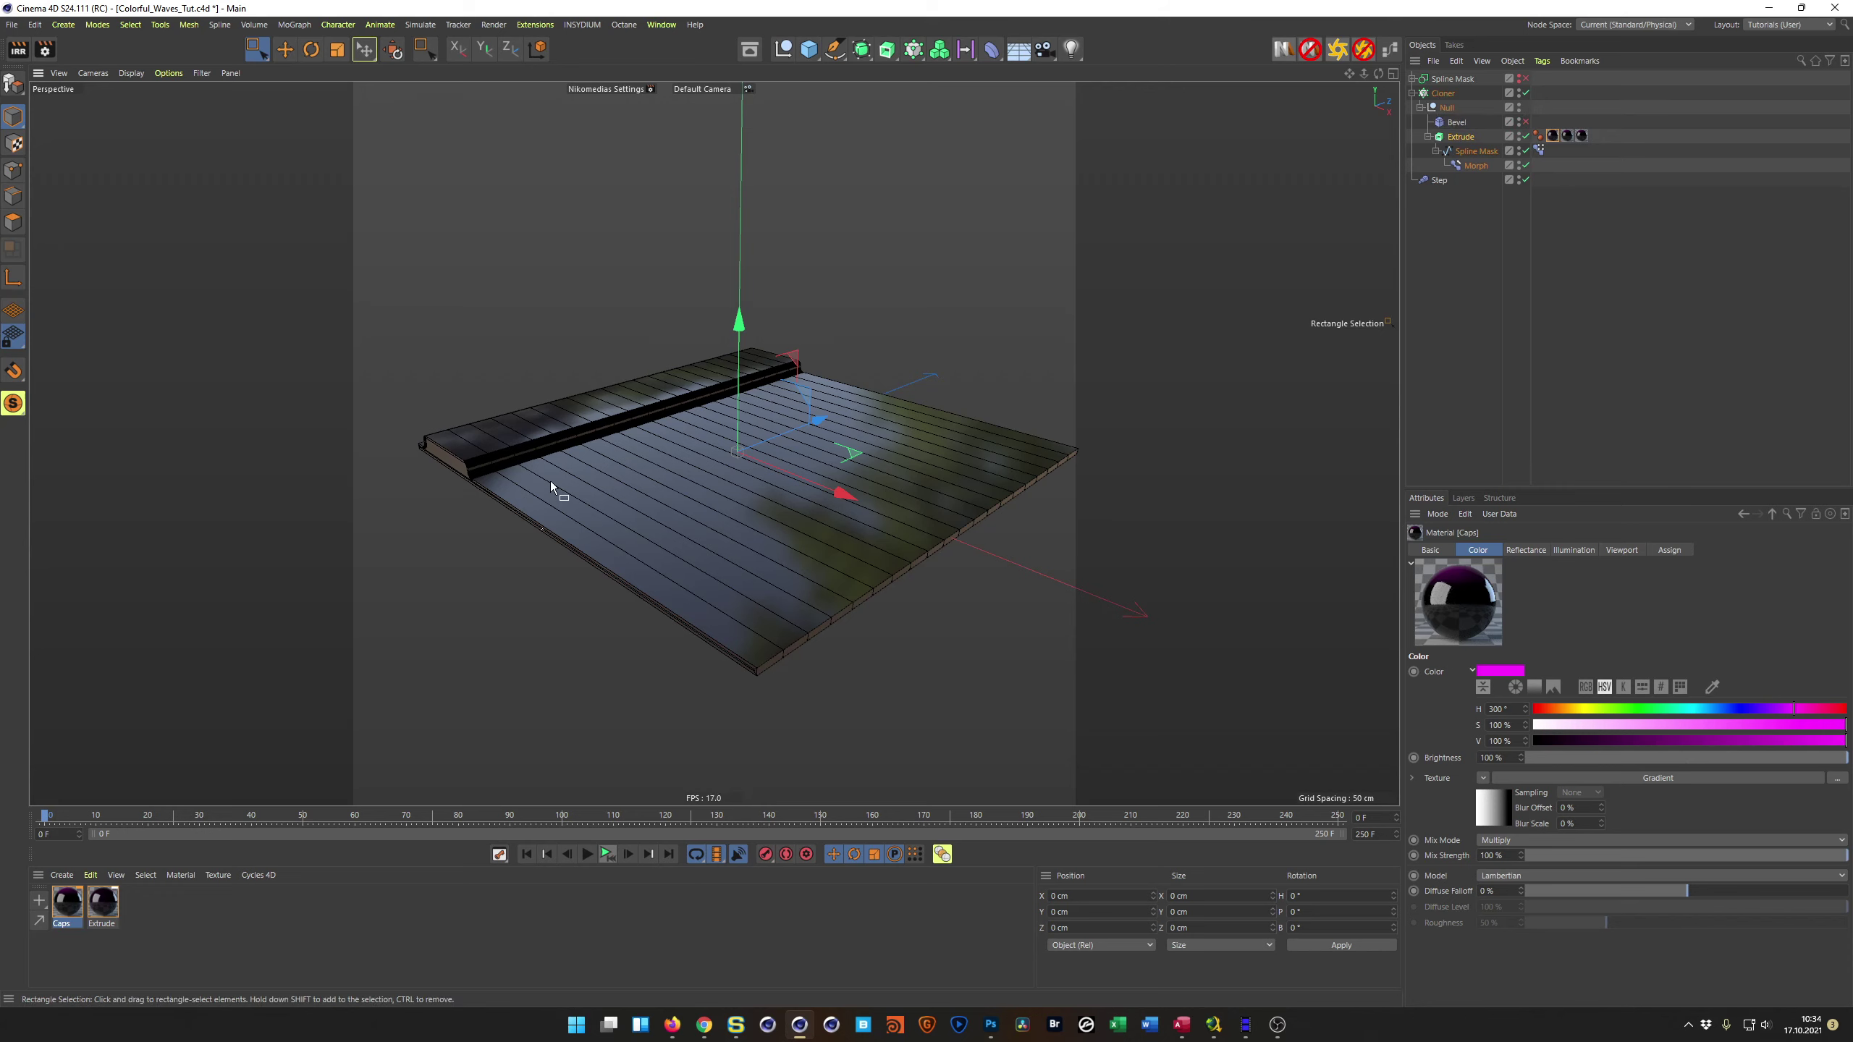
Step: Select the Cloner in the Object Manager and bring up its context menu
left_click_drag(457, 459, 536, 434, "alt")
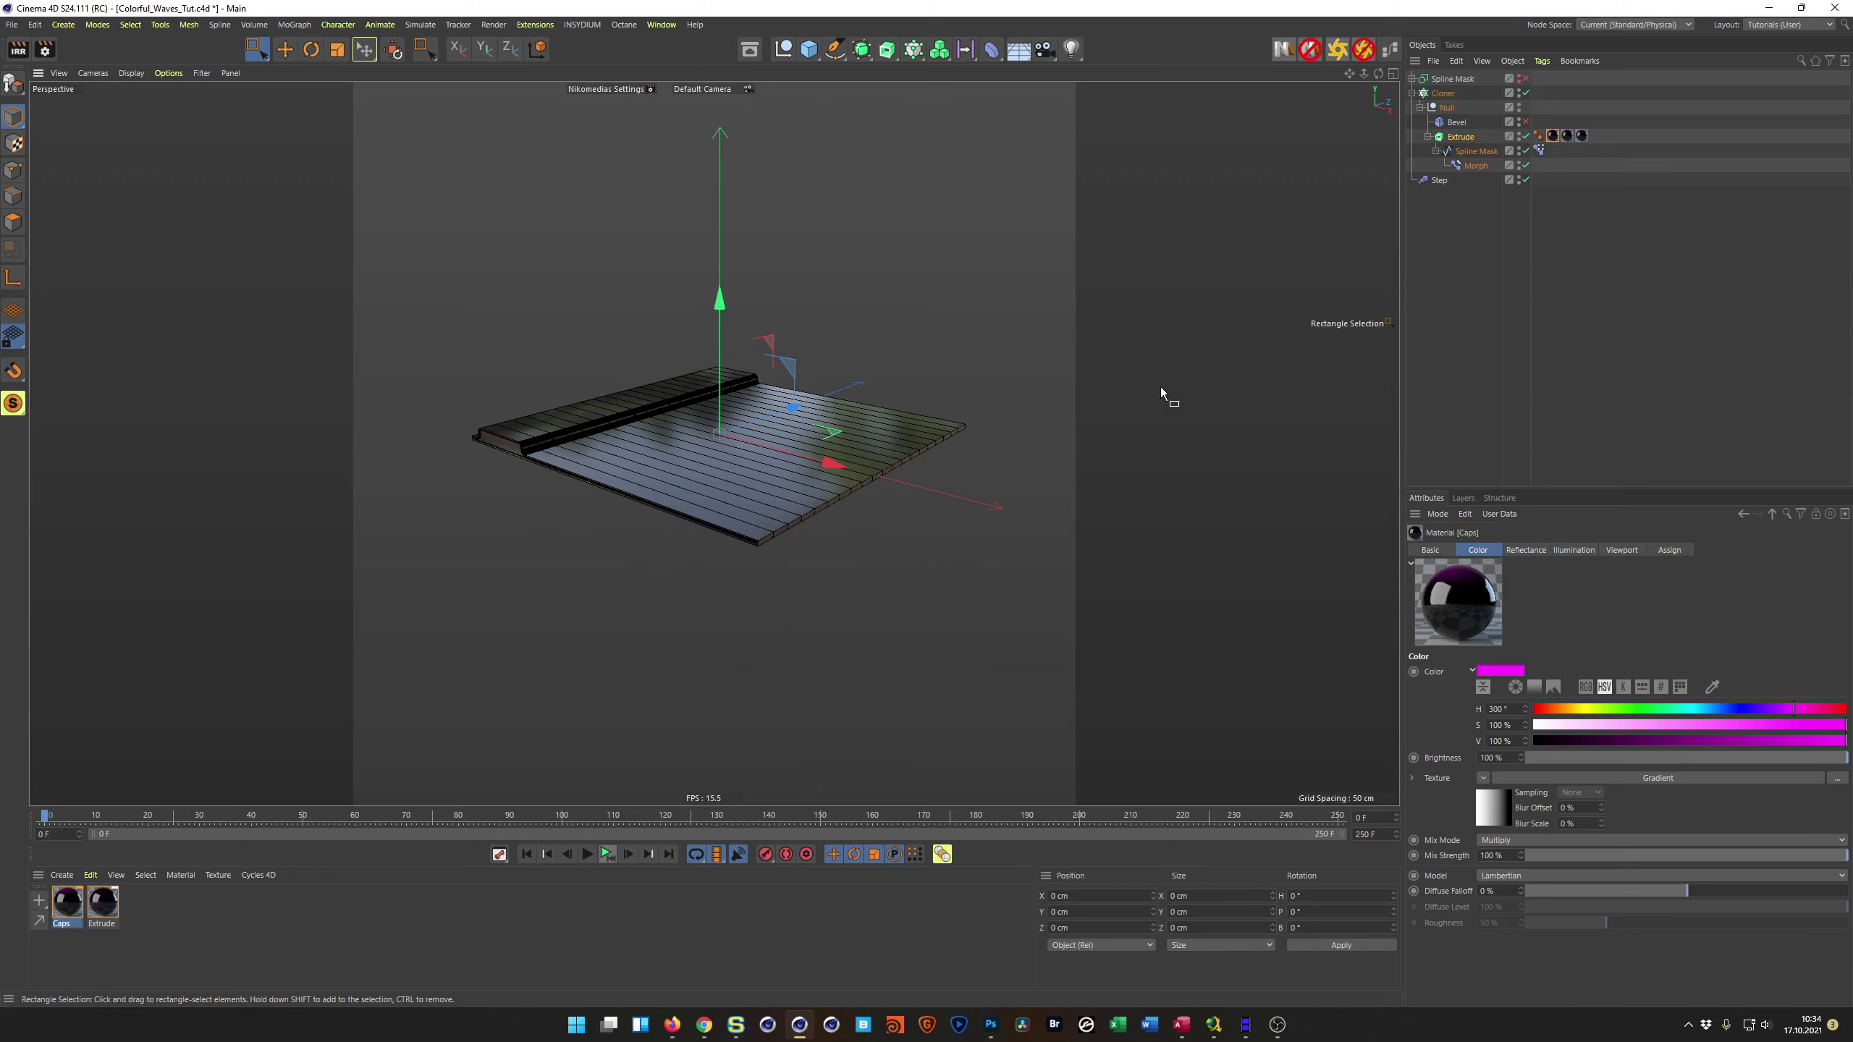
left_click(1436, 98)
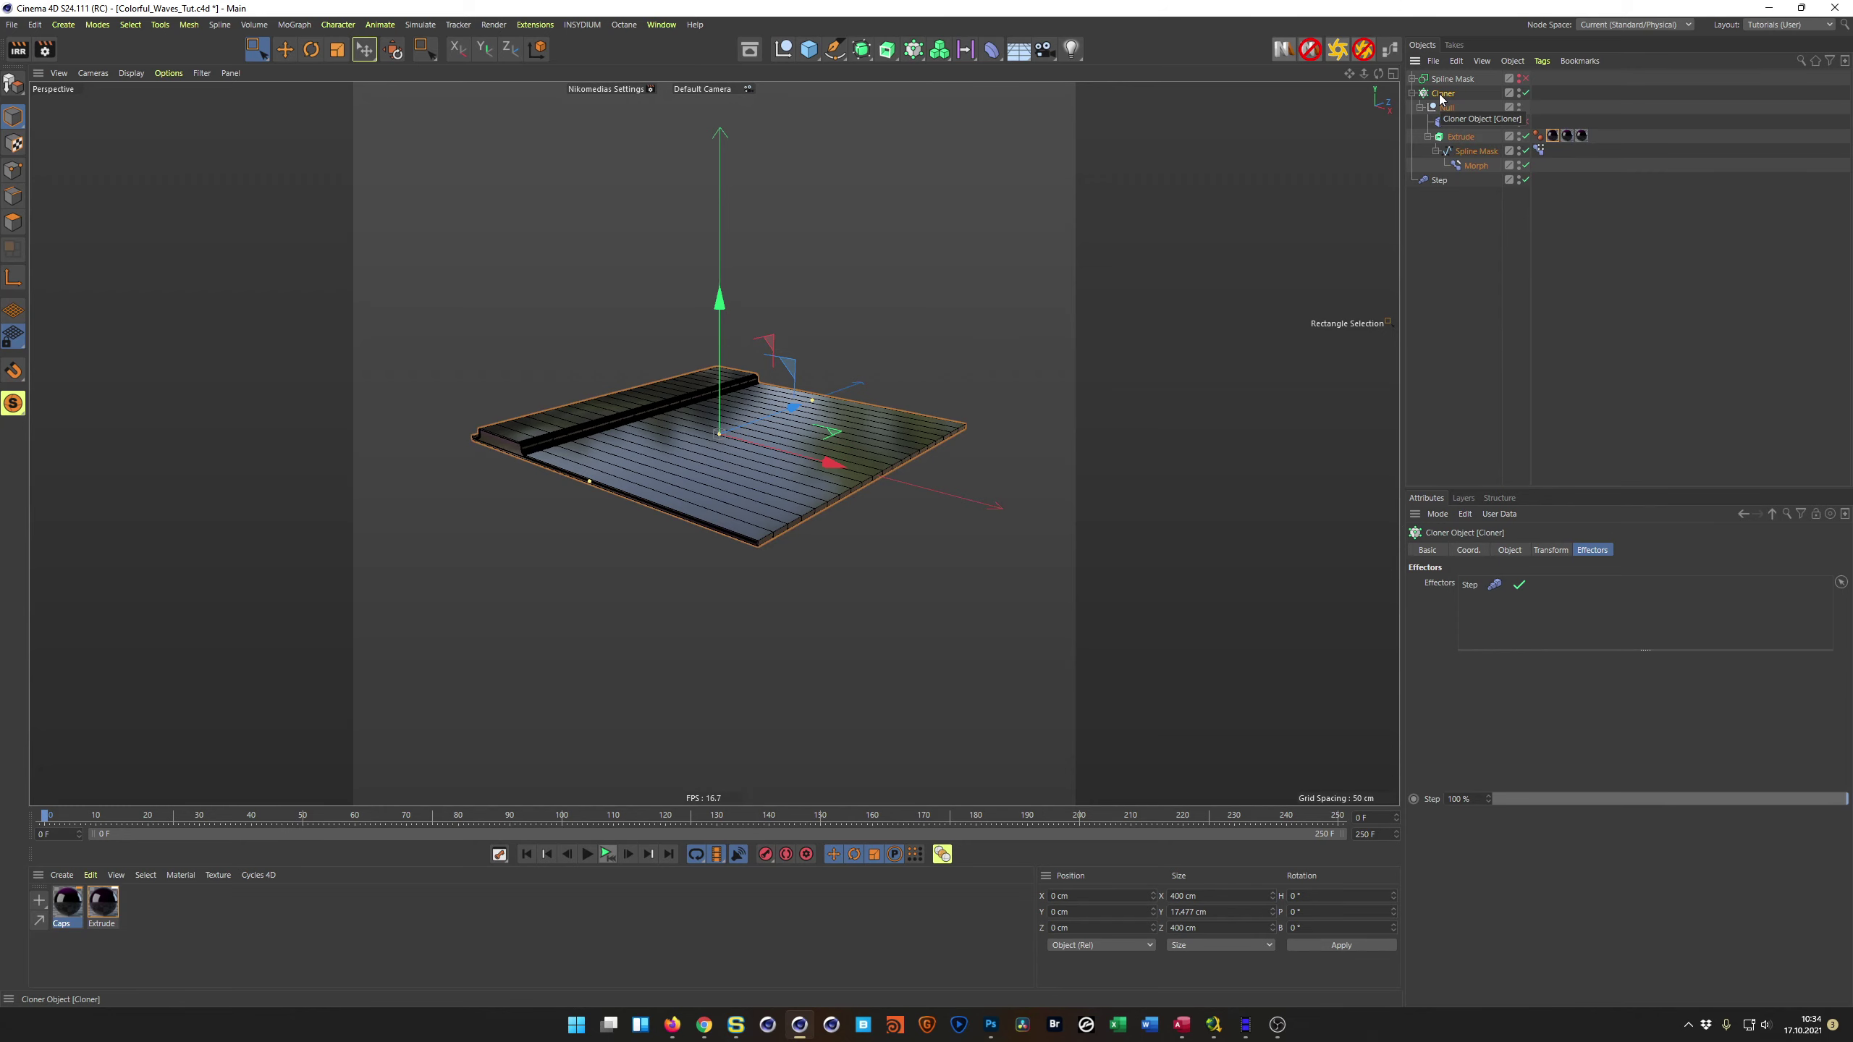
right_click(1440, 98)
key("Escape")
right_click(1441, 97)
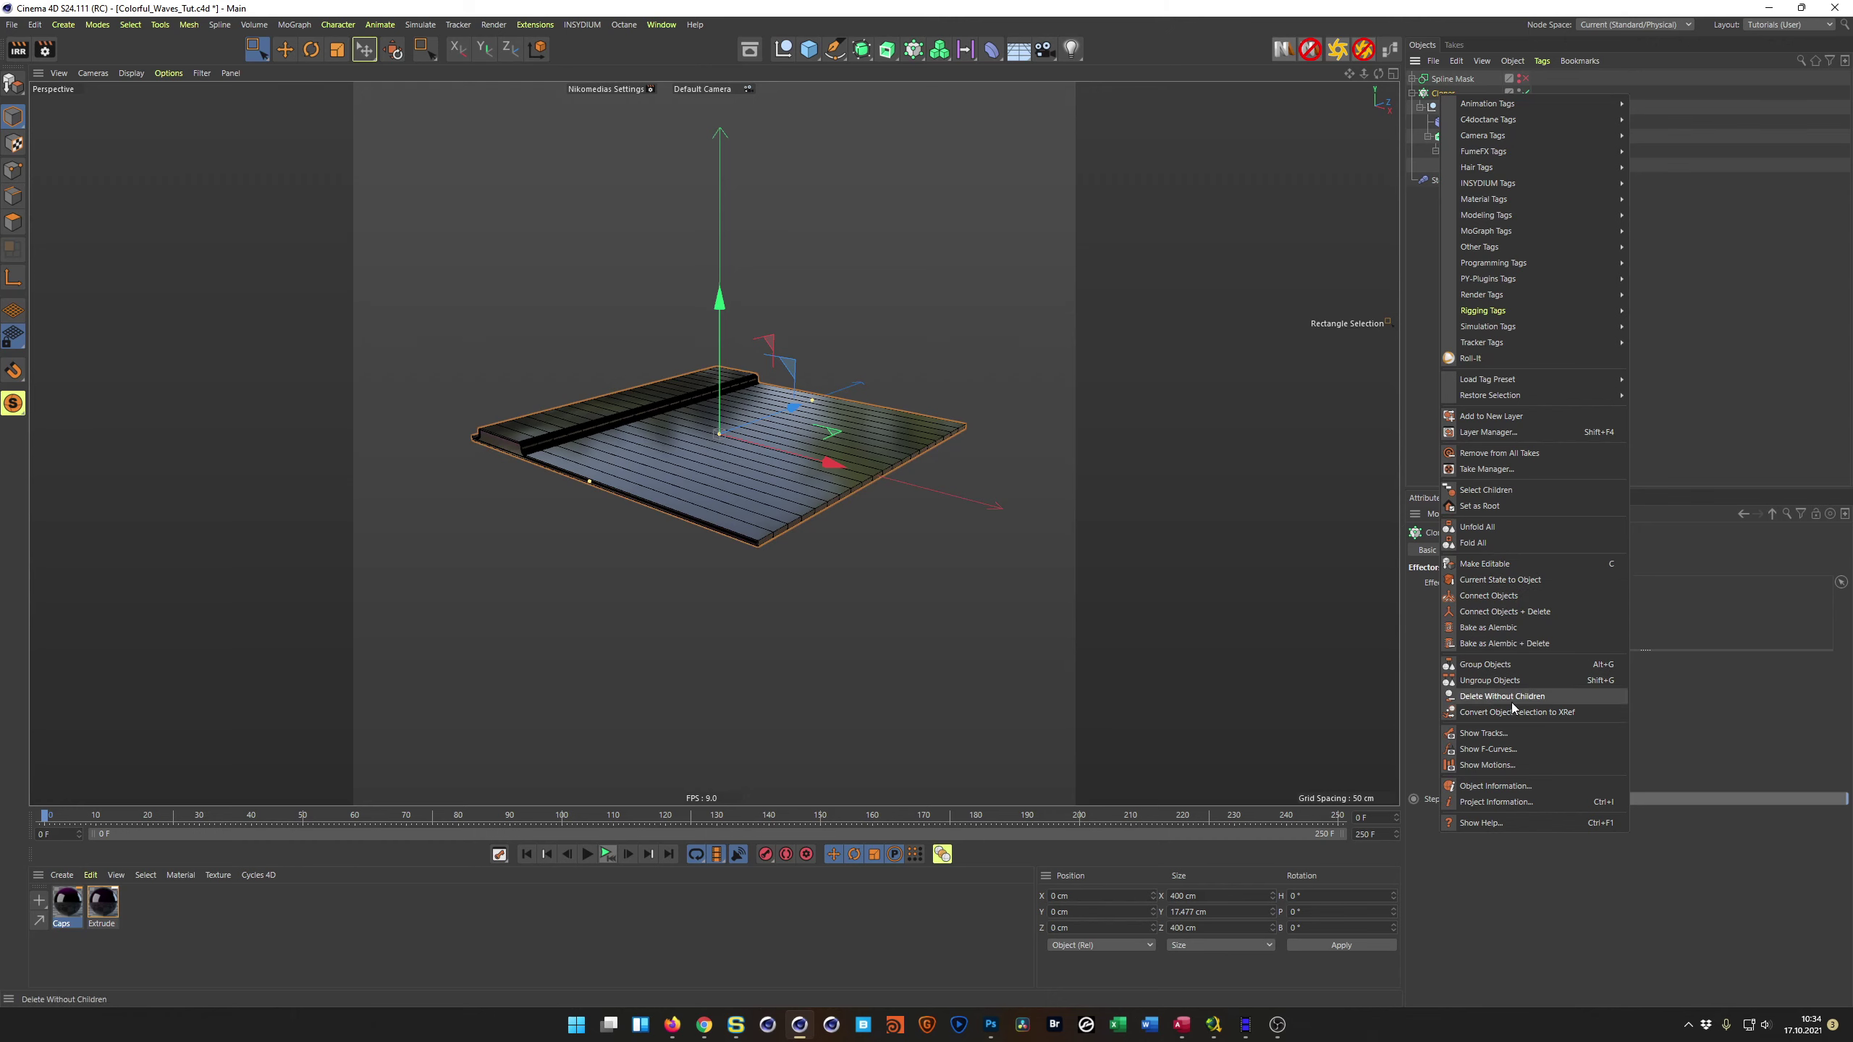
Step: Bake the Cloner to an Alembic copy, disable the original, and inspect the baked hierarchy
left_click(1497, 628)
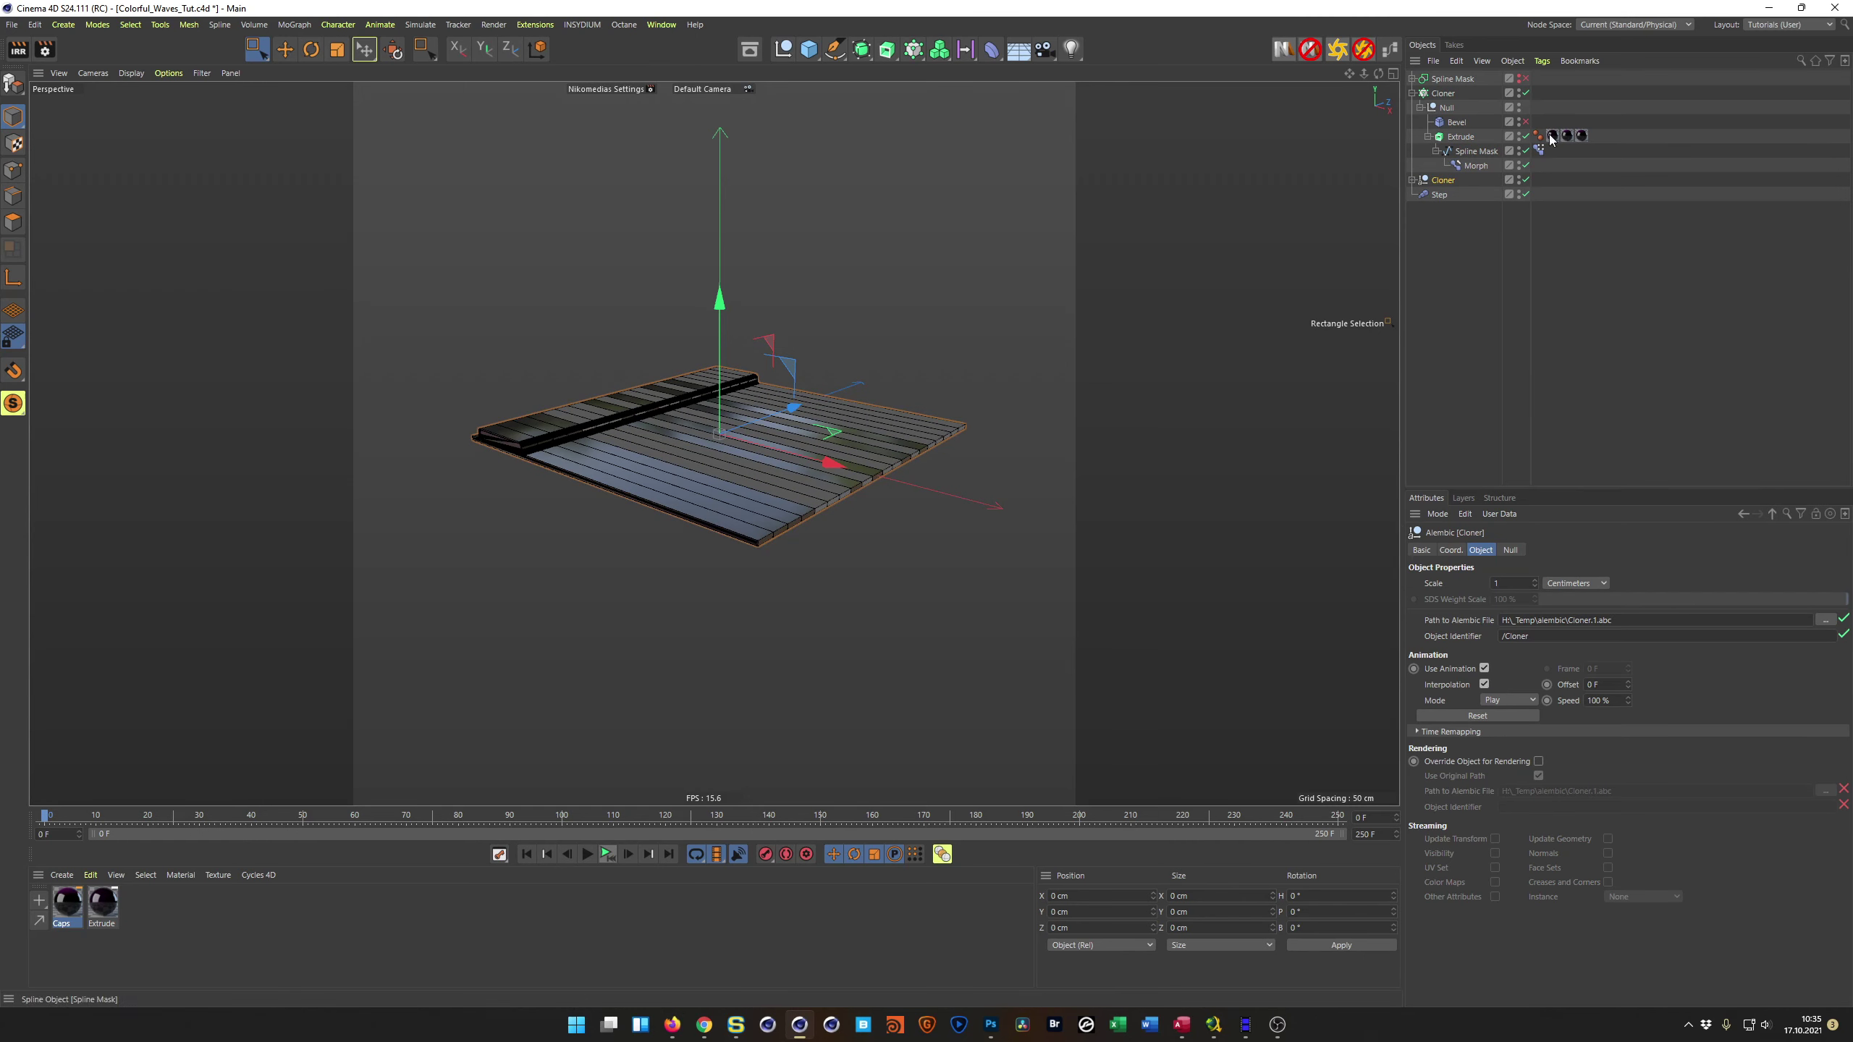
left_click(1524, 92)
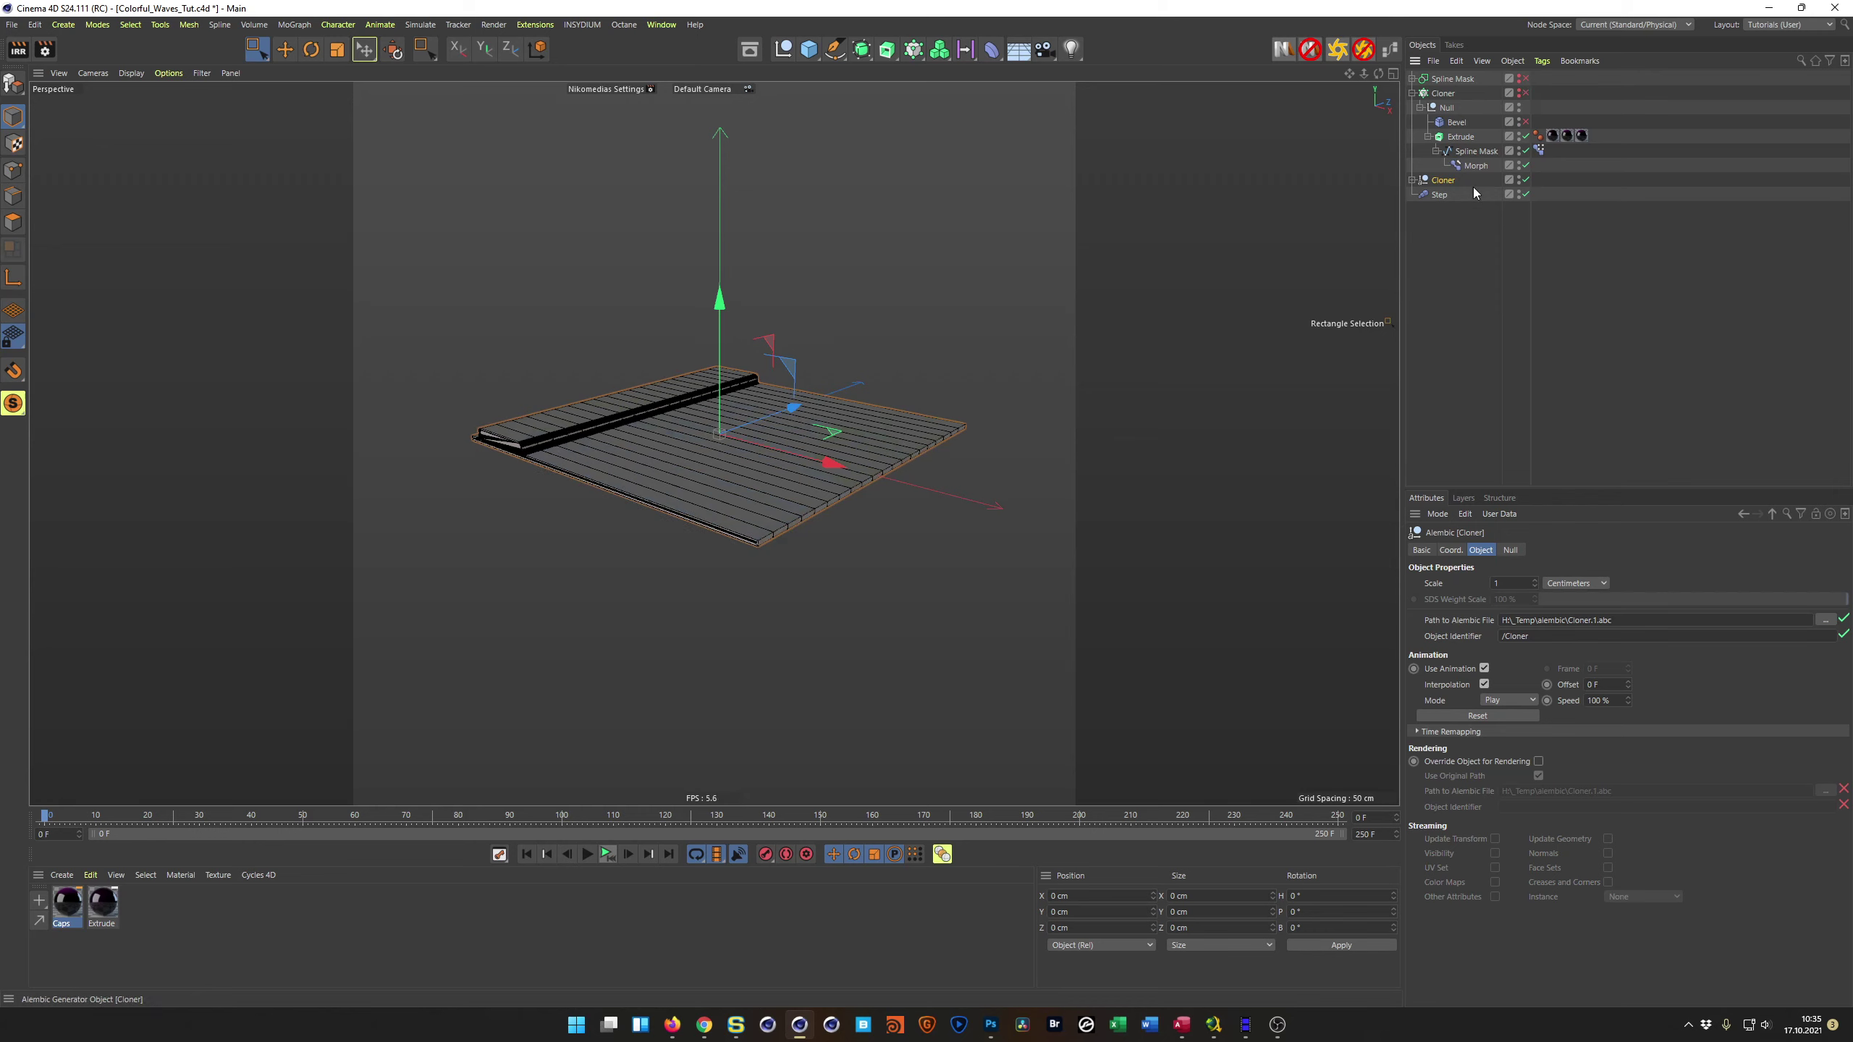
left_click(1413, 181)
left_click(1419, 195)
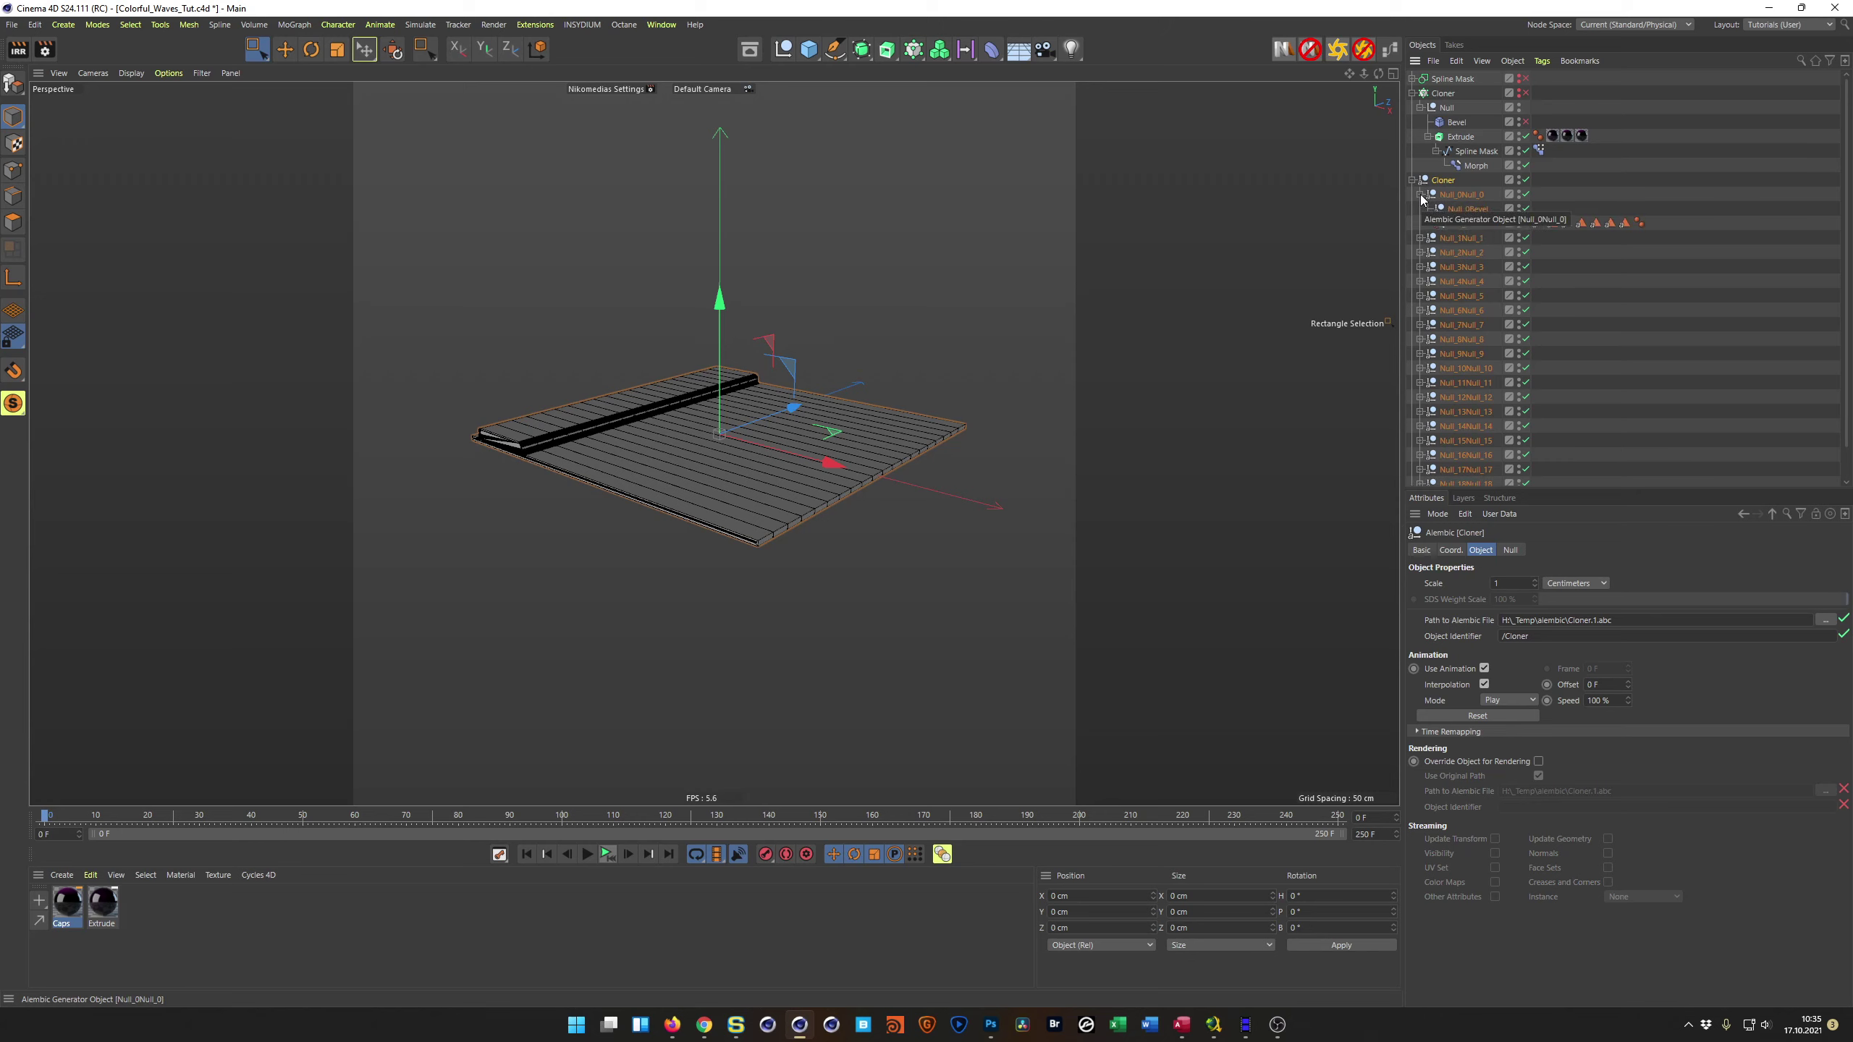
left_click(1413, 180)
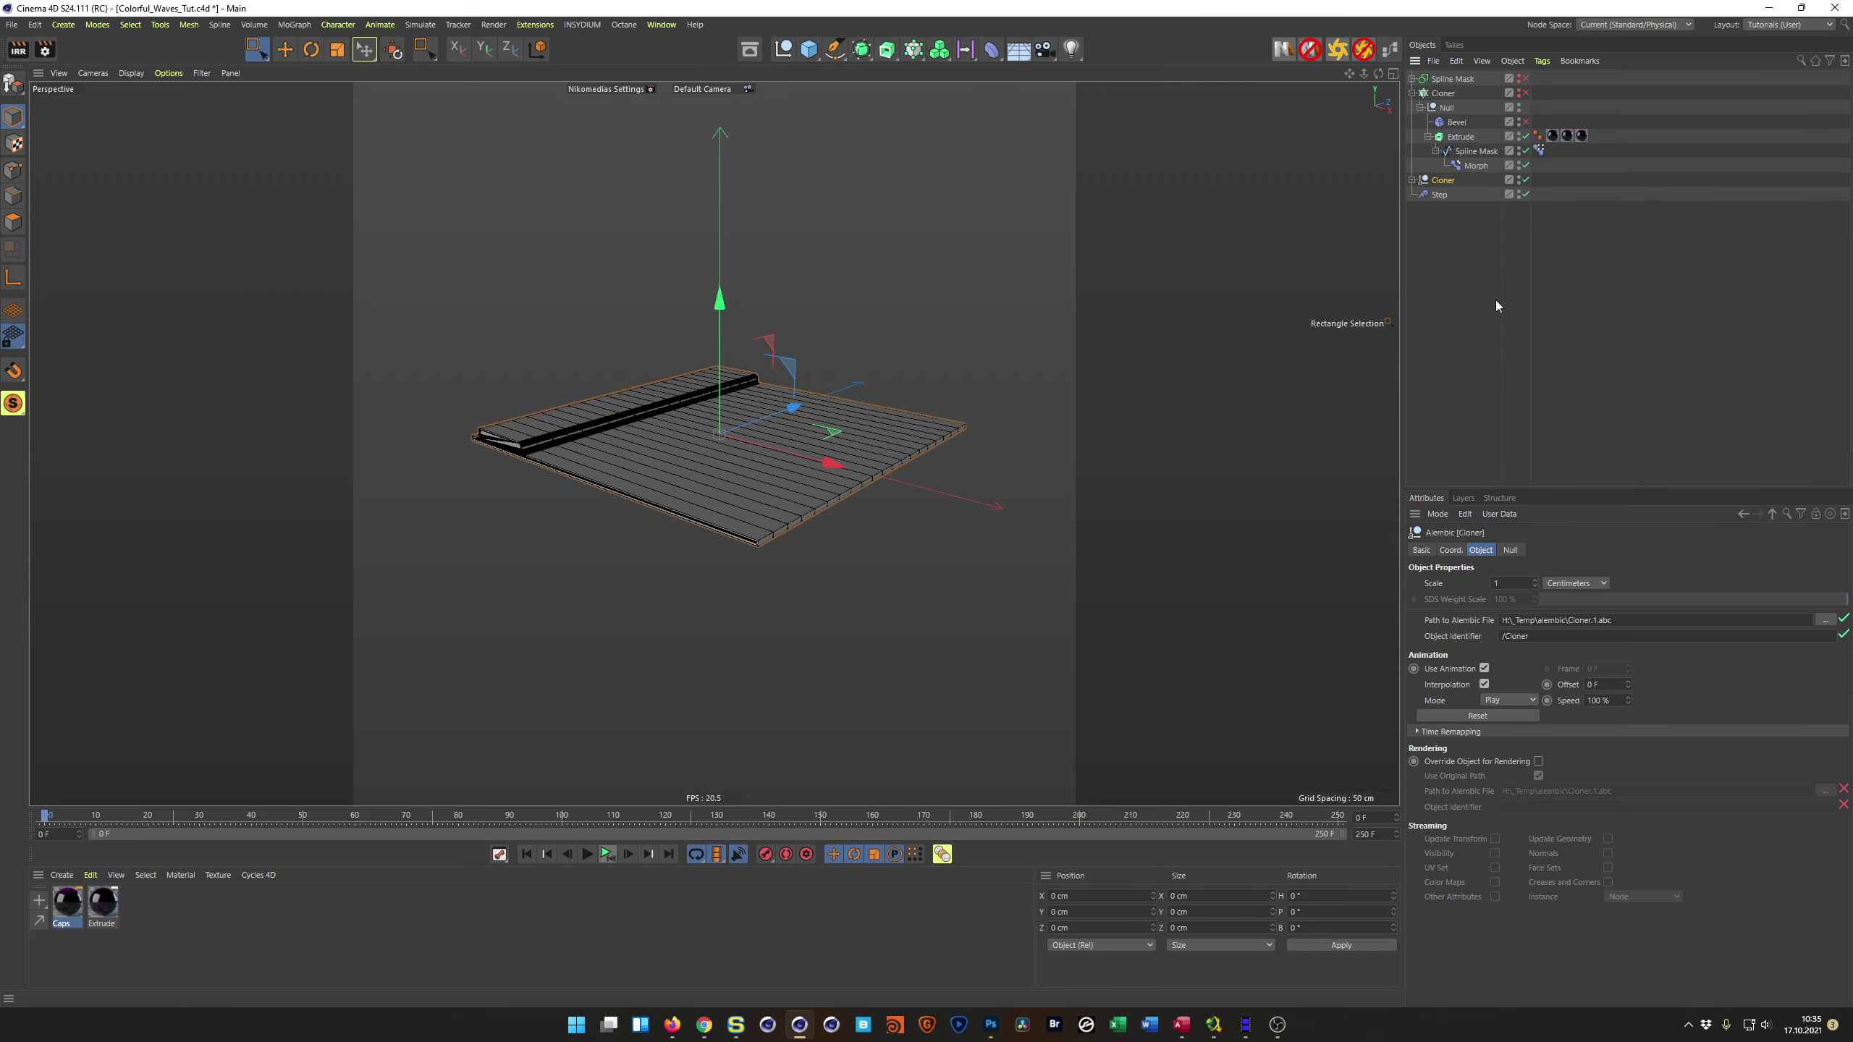
Step: Delete the baked Alembic Cloner and re-enable and select the original Cloner
key("Delete")
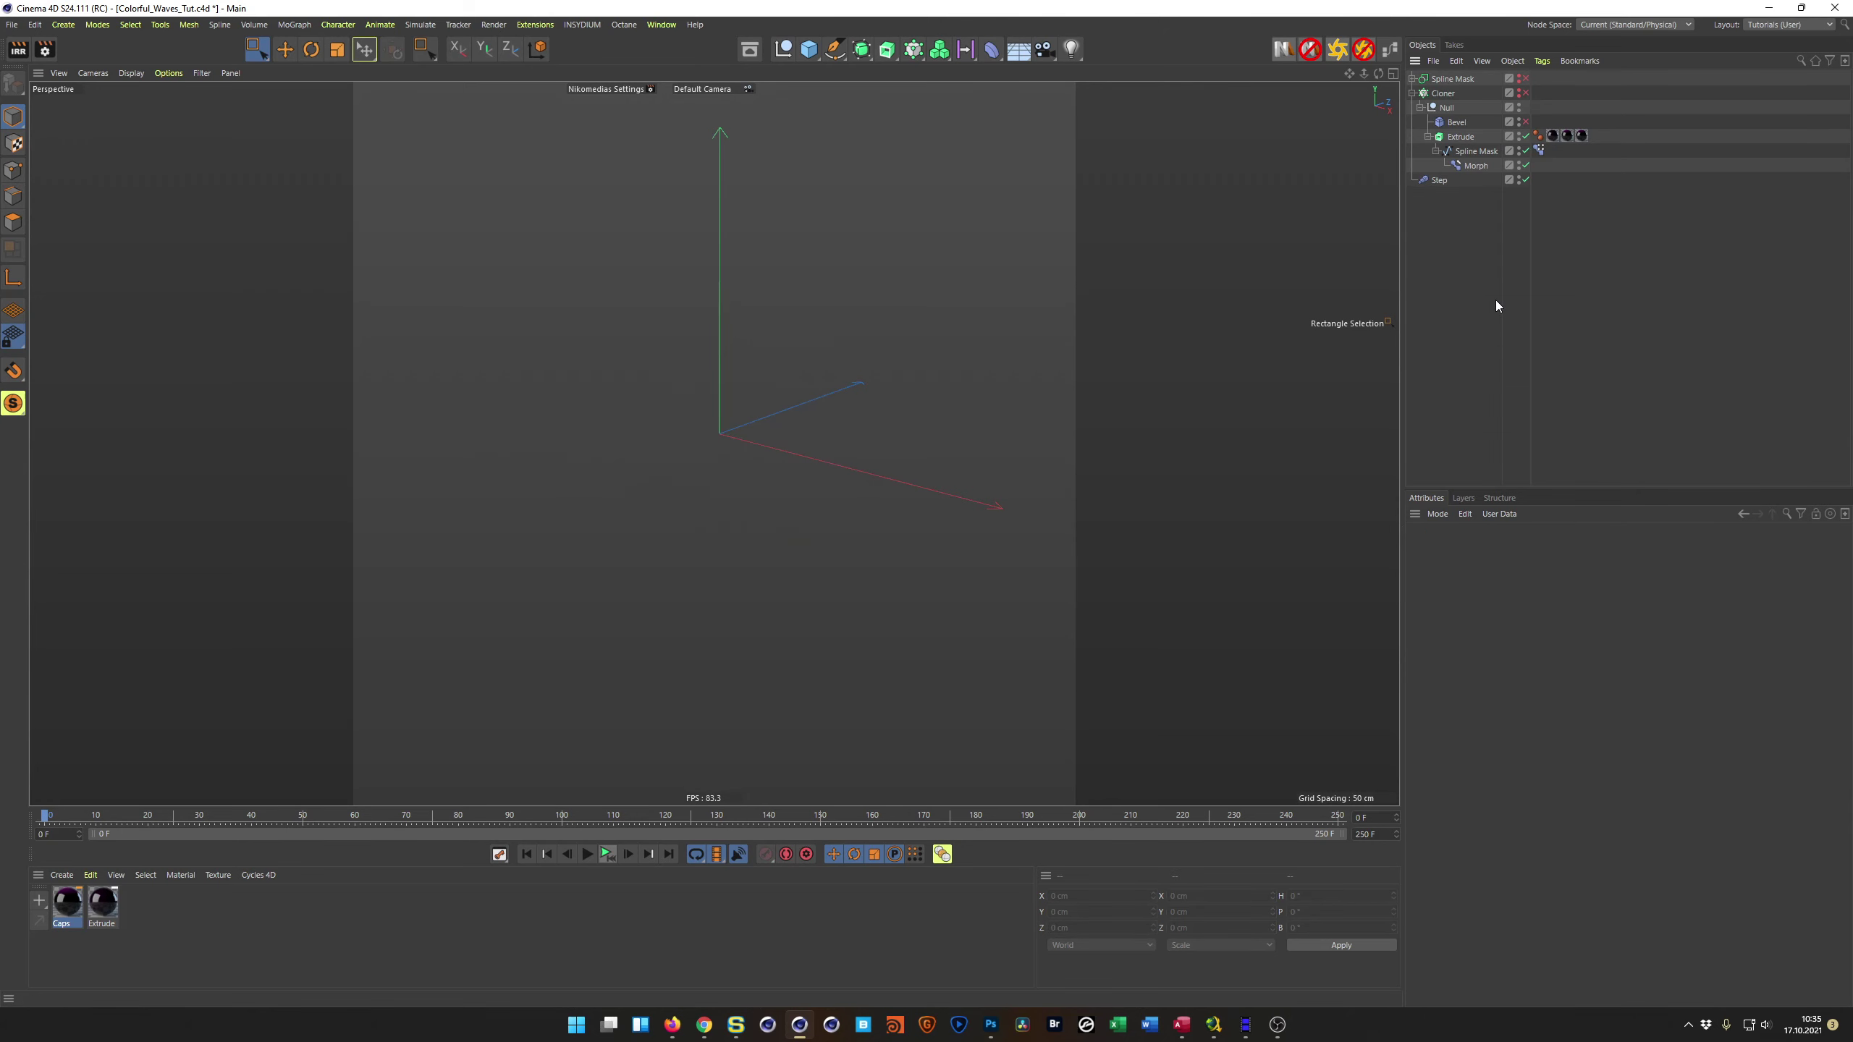
left_click(1525, 93)
left_click(518, 453)
scroll(518, 453, "up", 10)
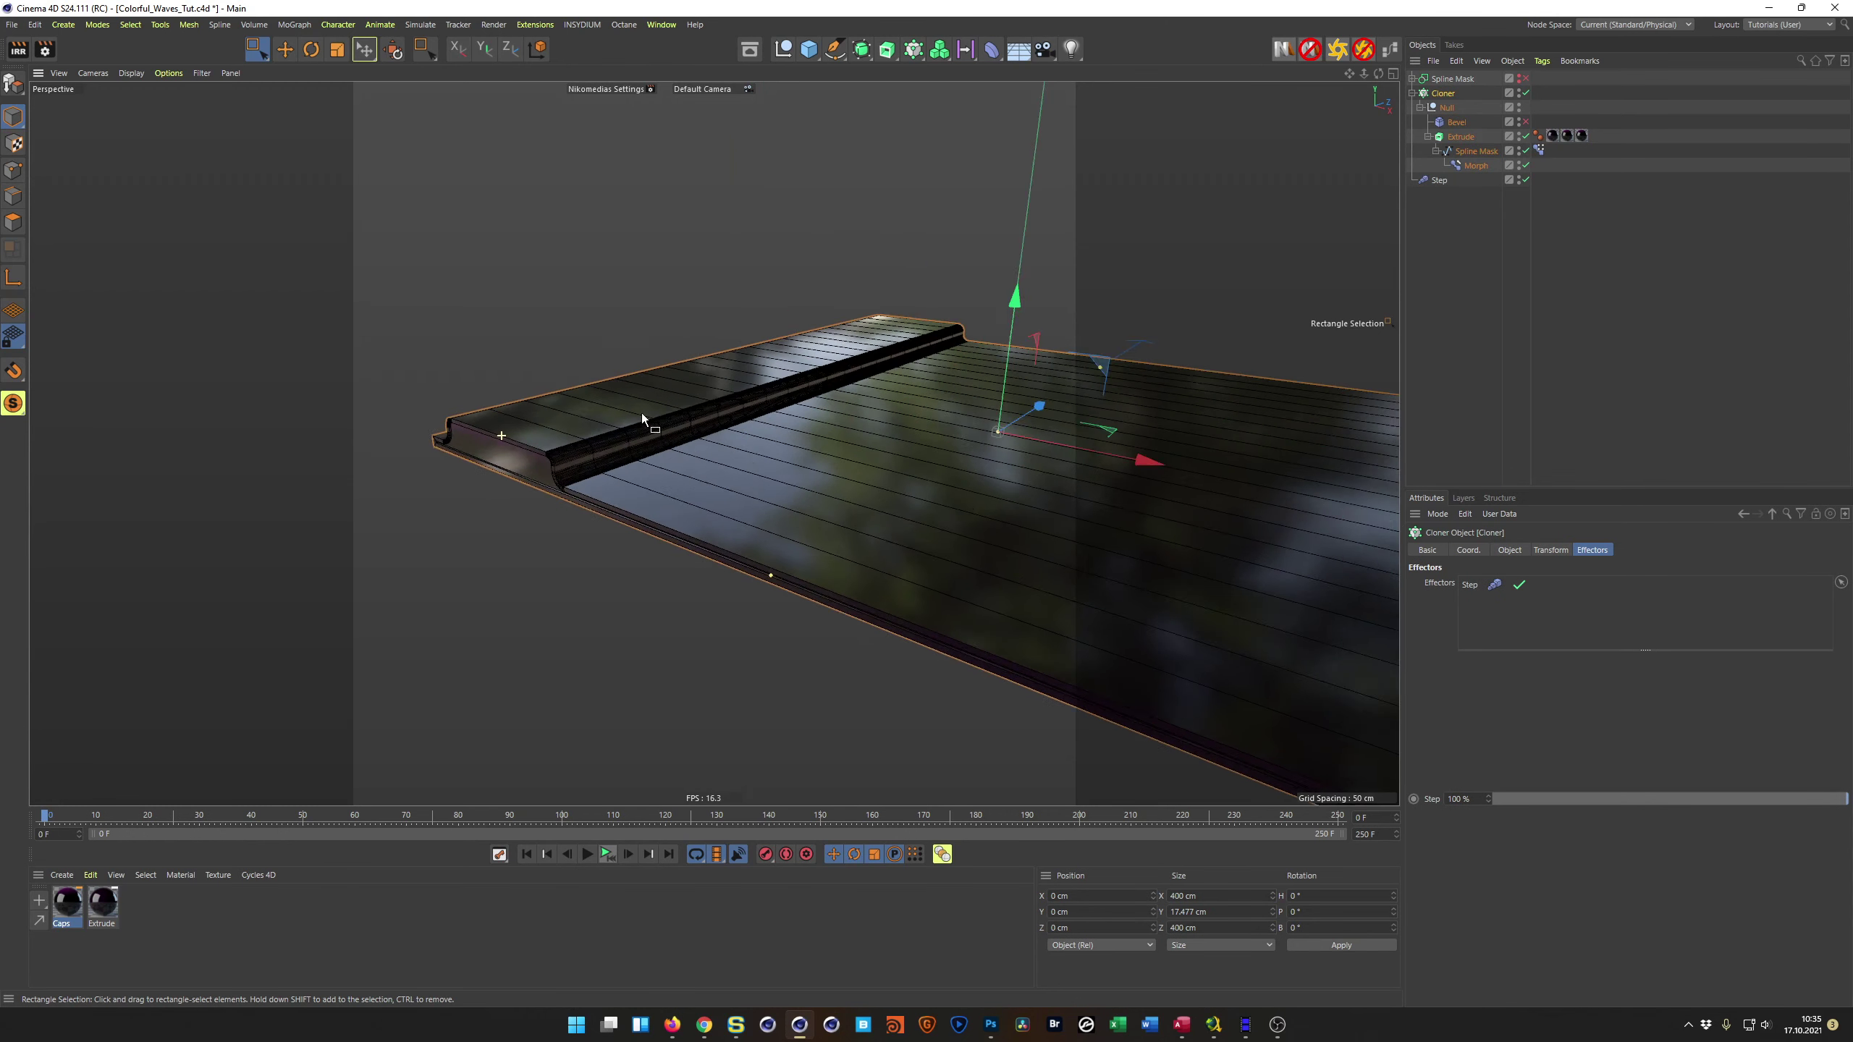
left_click_drag(623, 484, 589, 473, "alt")
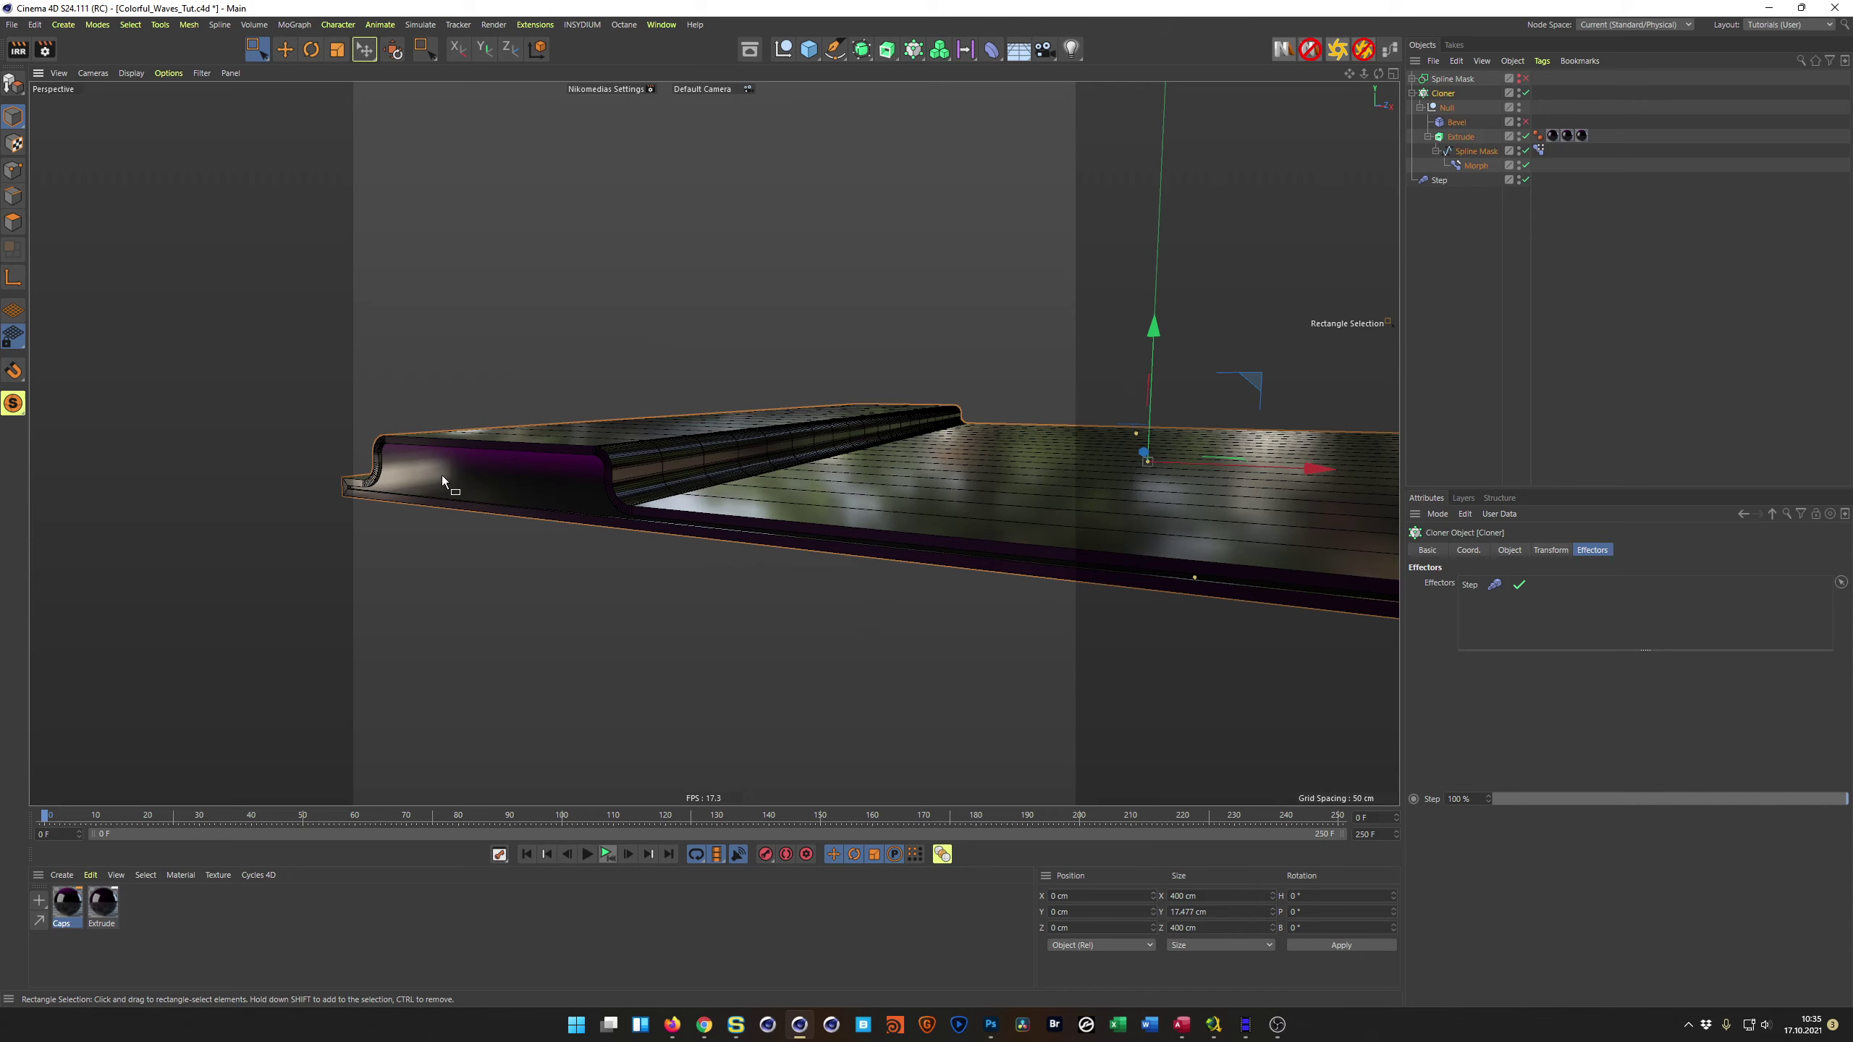
left_click_drag(540, 482, 494, 474, "alt")
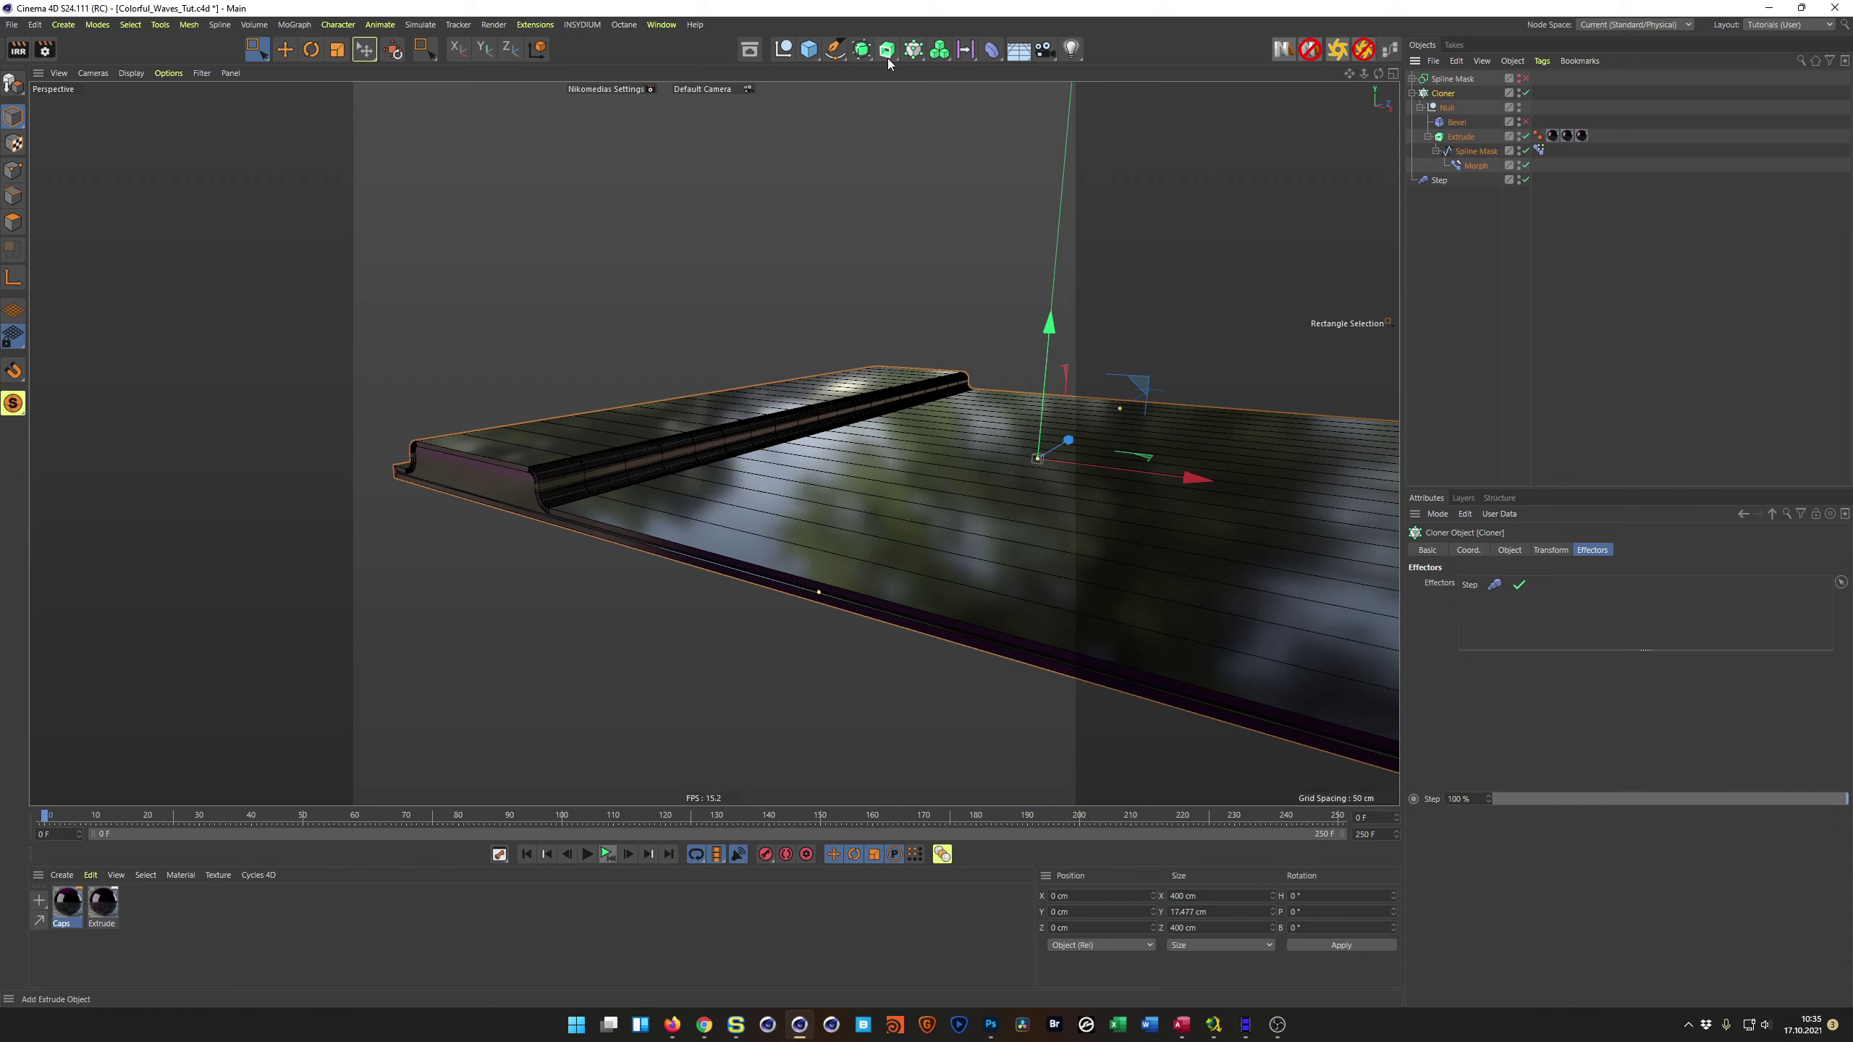
Step: Wrap the Cloner in a Connect generator, leaving Weld off with 0.1 cm tolerance
left_click(867, 57)
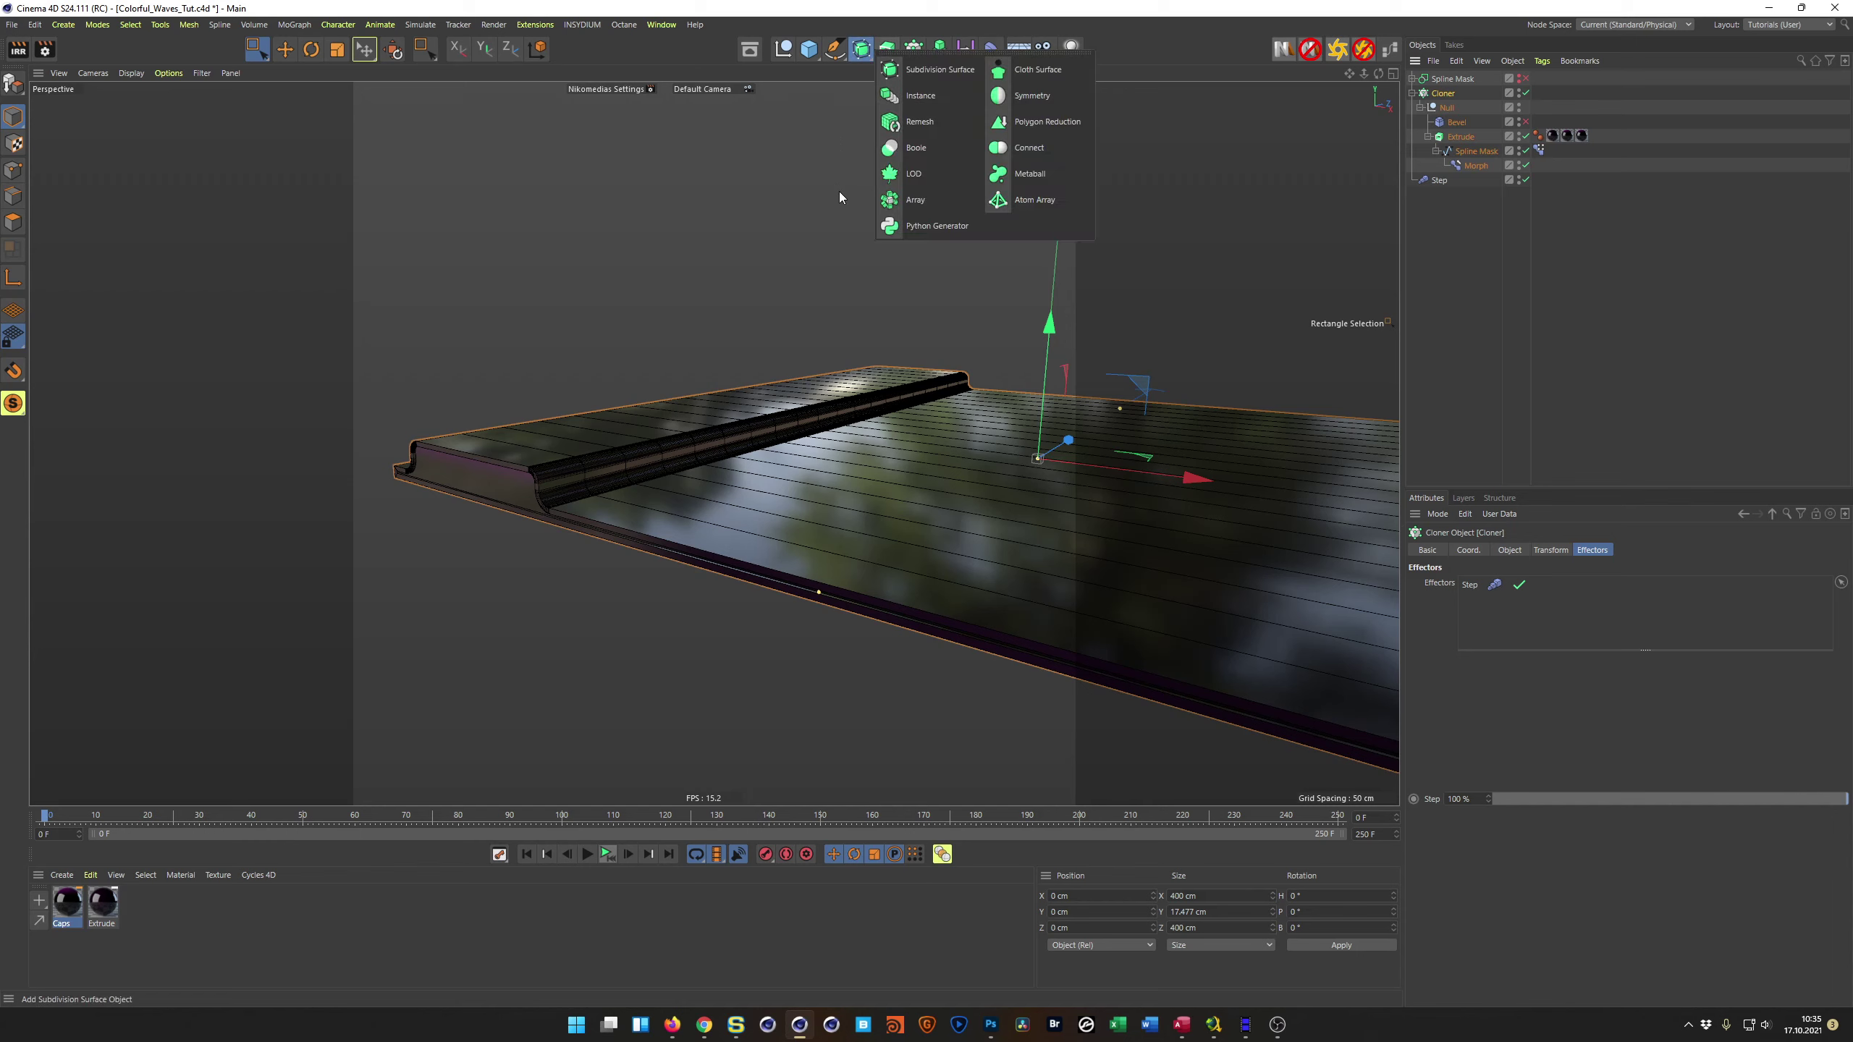
left_click(1029, 148, "alt")
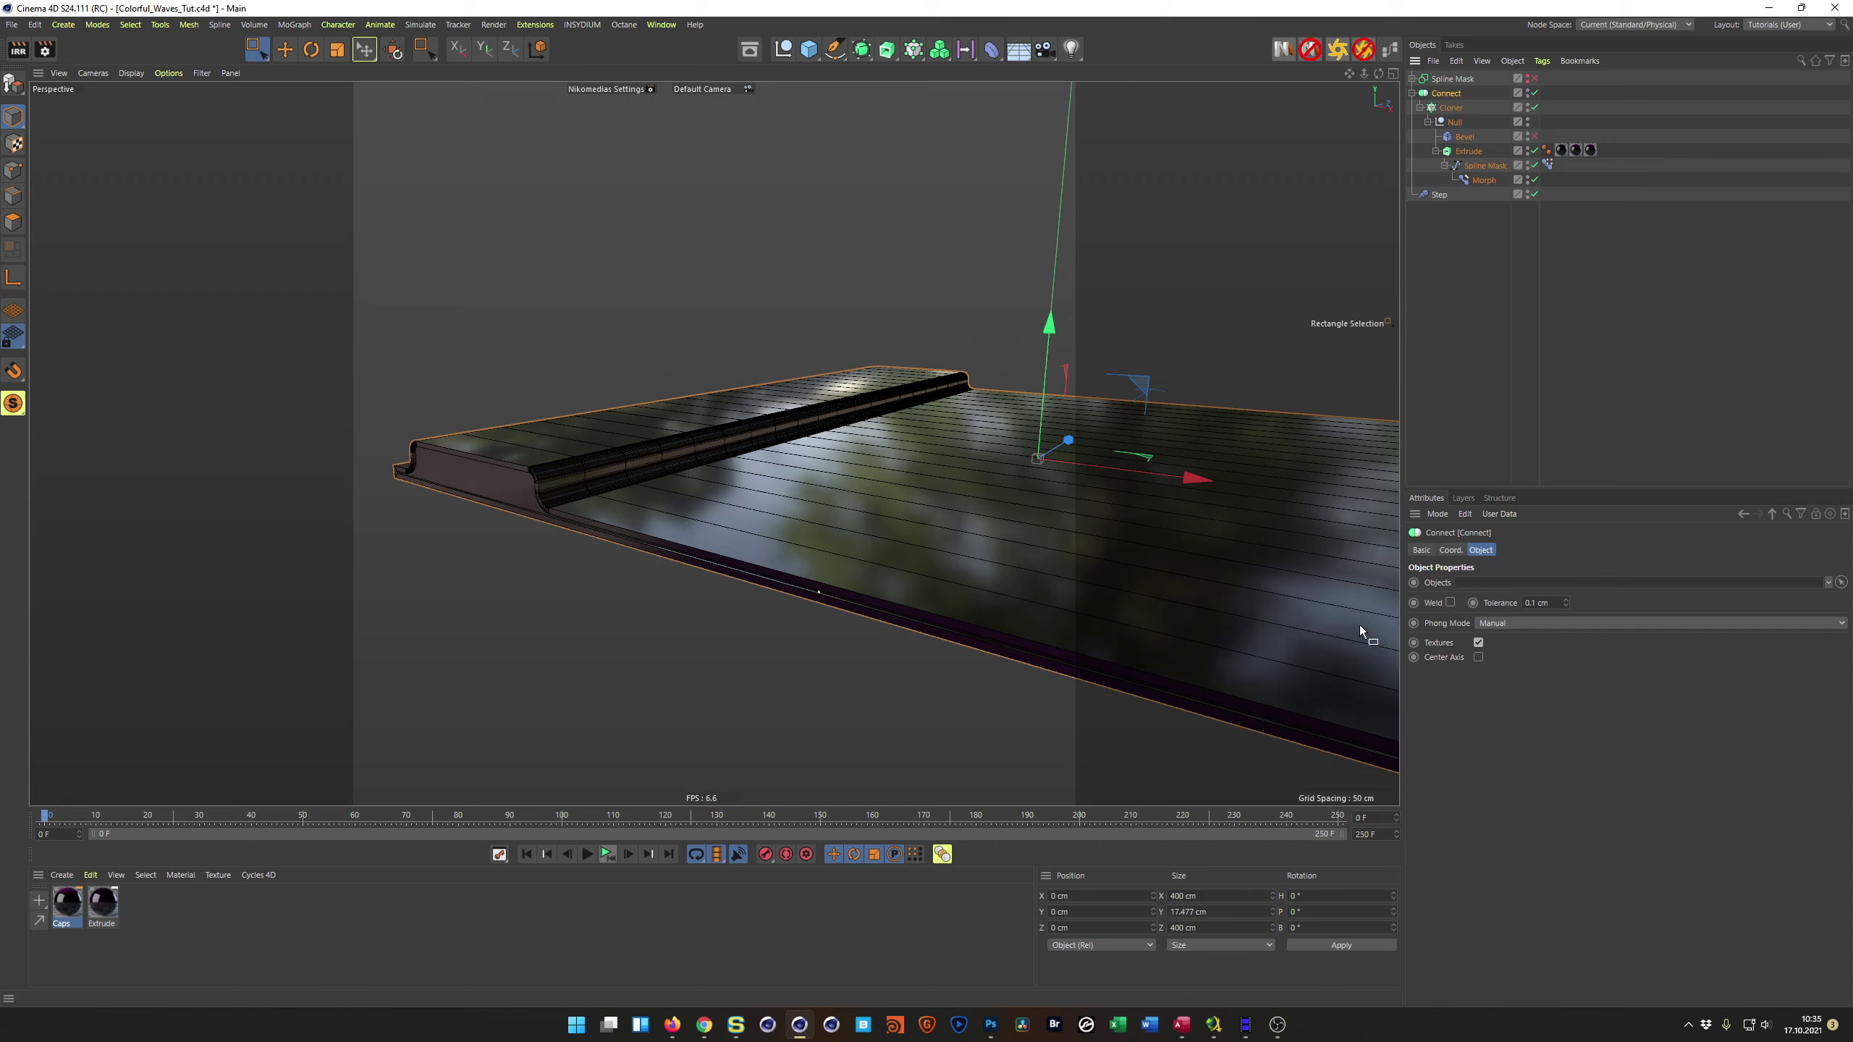
scroll(788, 584, "down", 1)
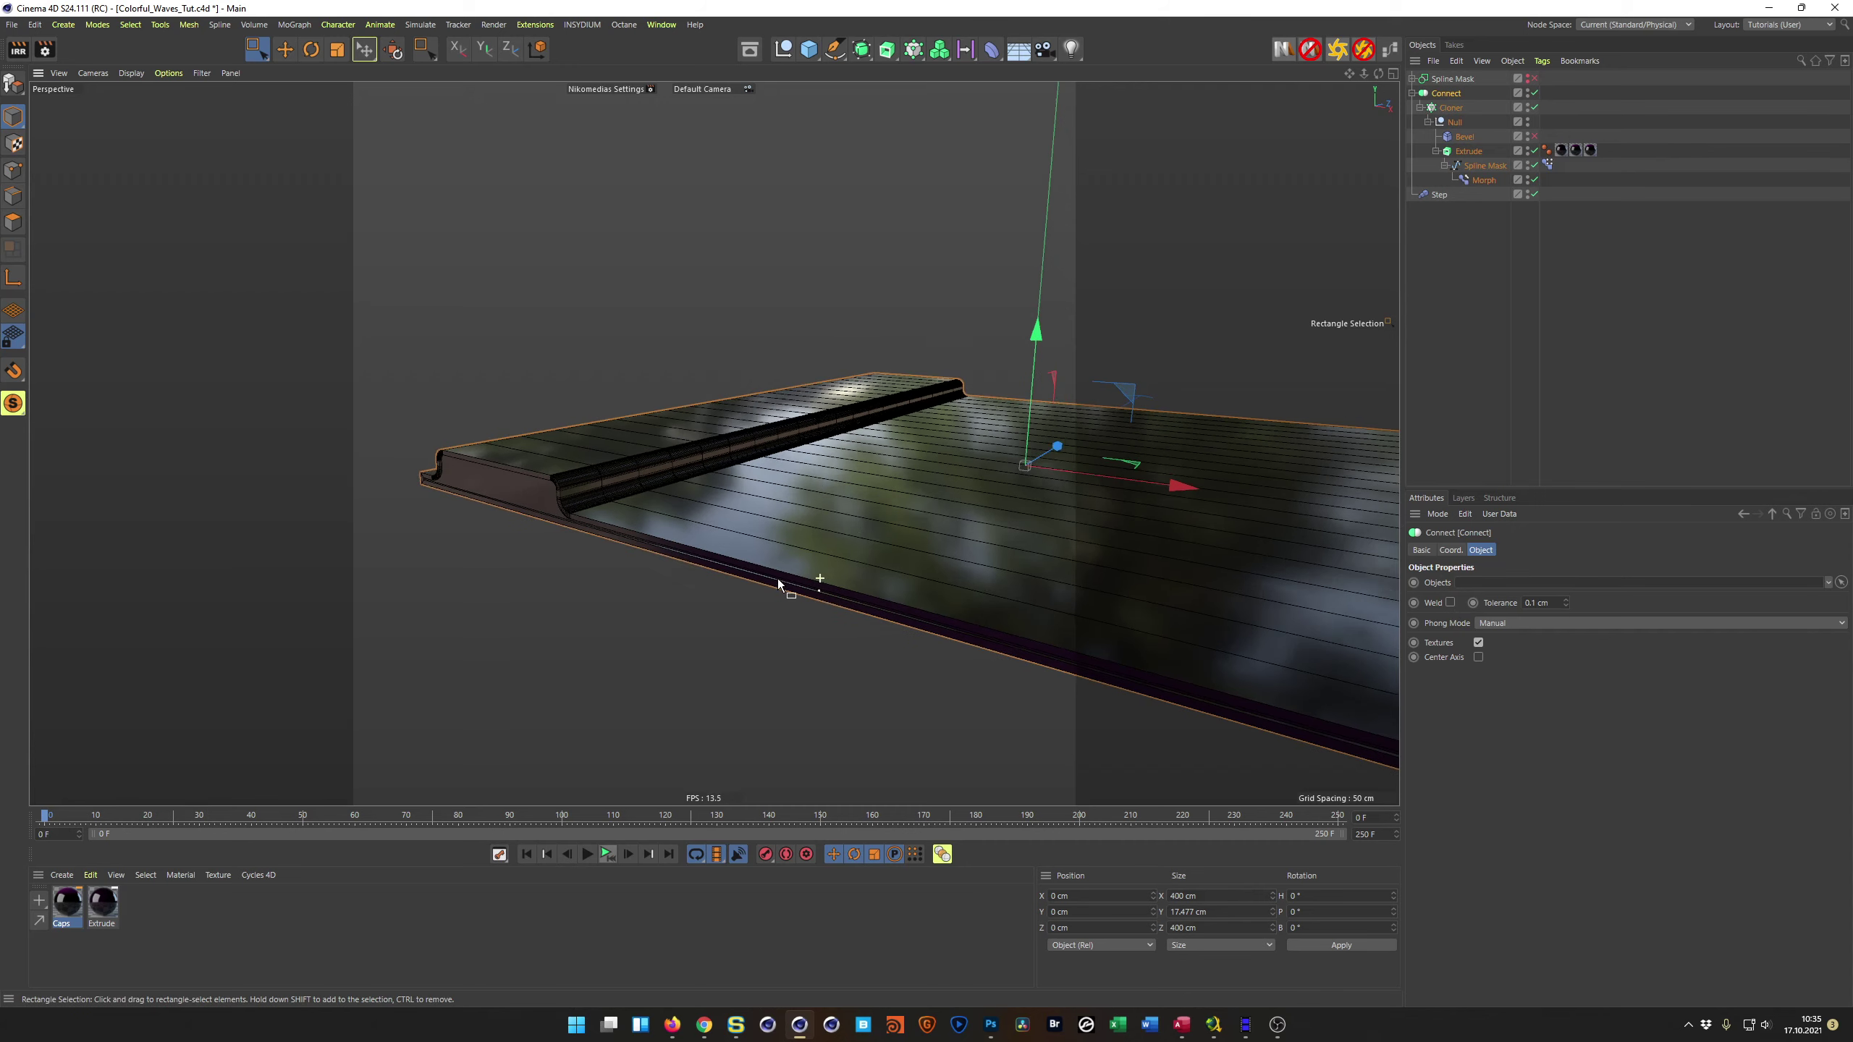
scroll(778, 579, "down", 5)
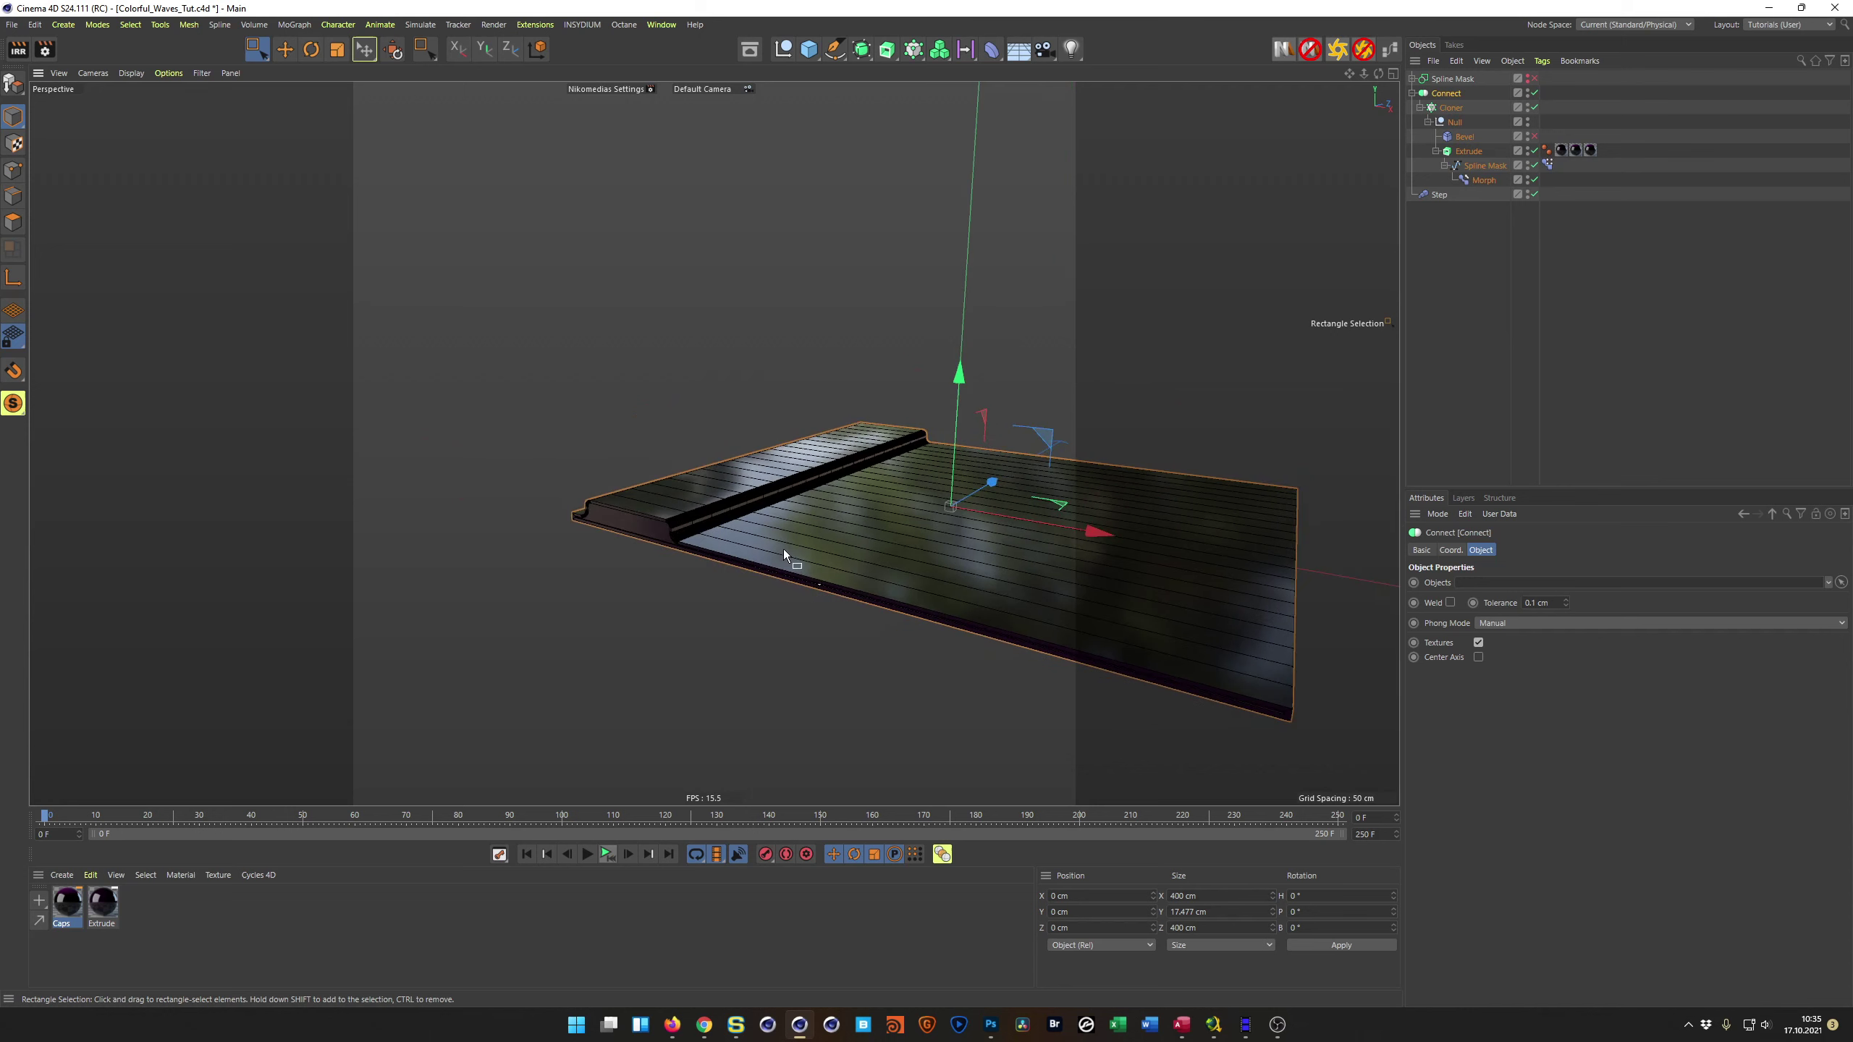
Step: Bake Connect as Alembic to Connect.abc, disable the original Connect, and orbit to check
right_click(1448, 98)
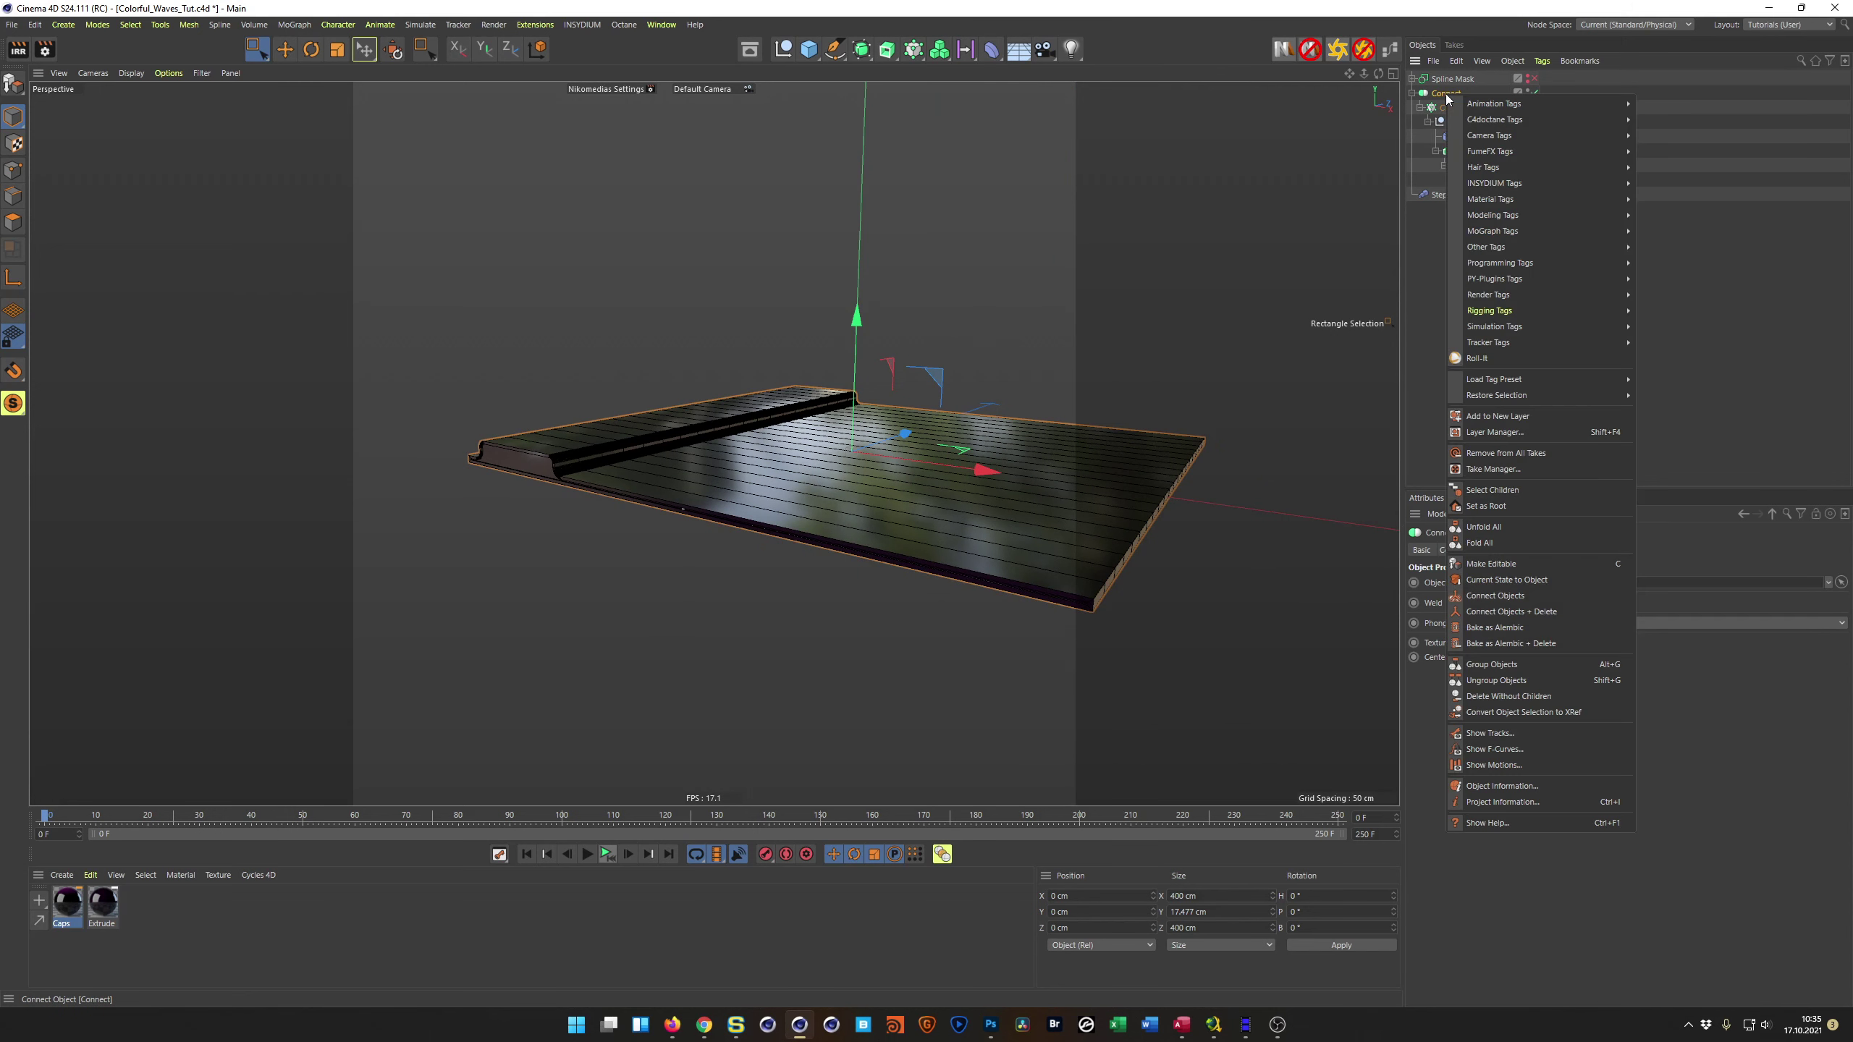
left_click(1492, 626)
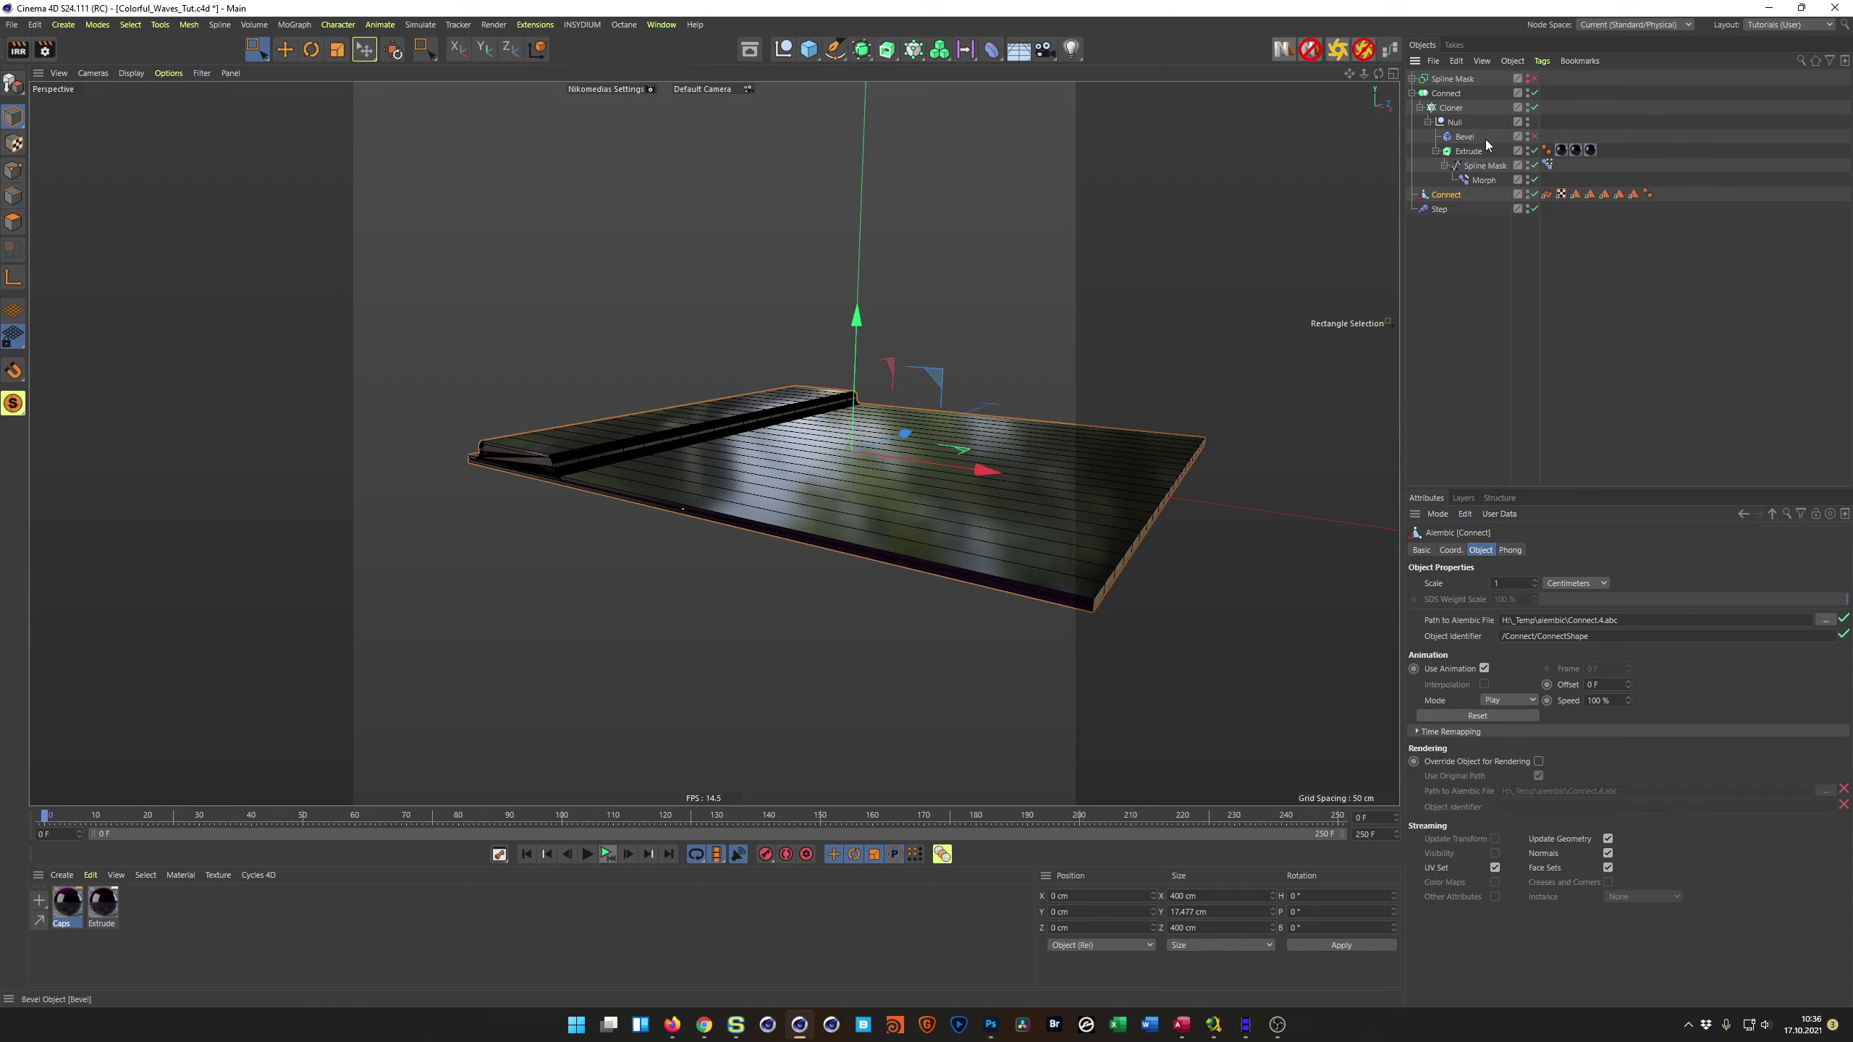
left_click(1532, 94)
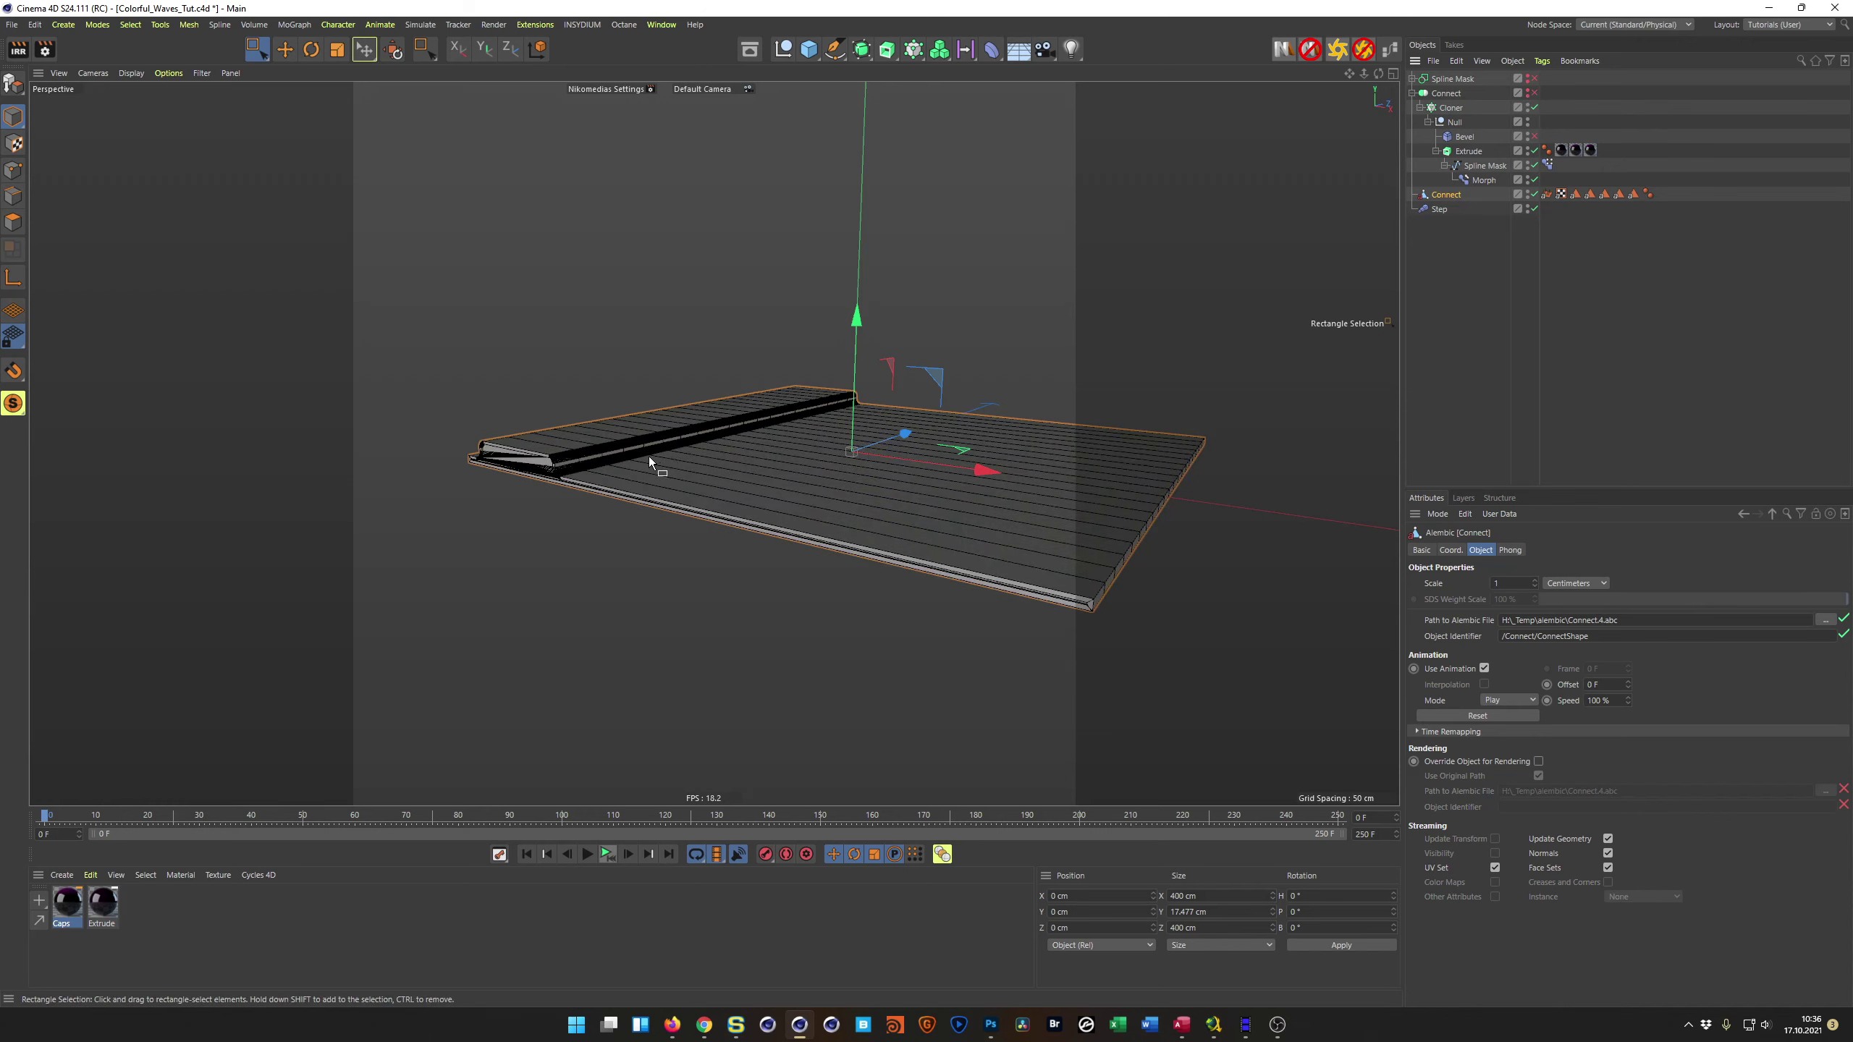
mouse_move(647, 456)
left_mouse_down("alt")
mouse_move(544, 455)
mouse_move(638, 450)
mouse_move(632, 541)
left_mouse_up("alt")
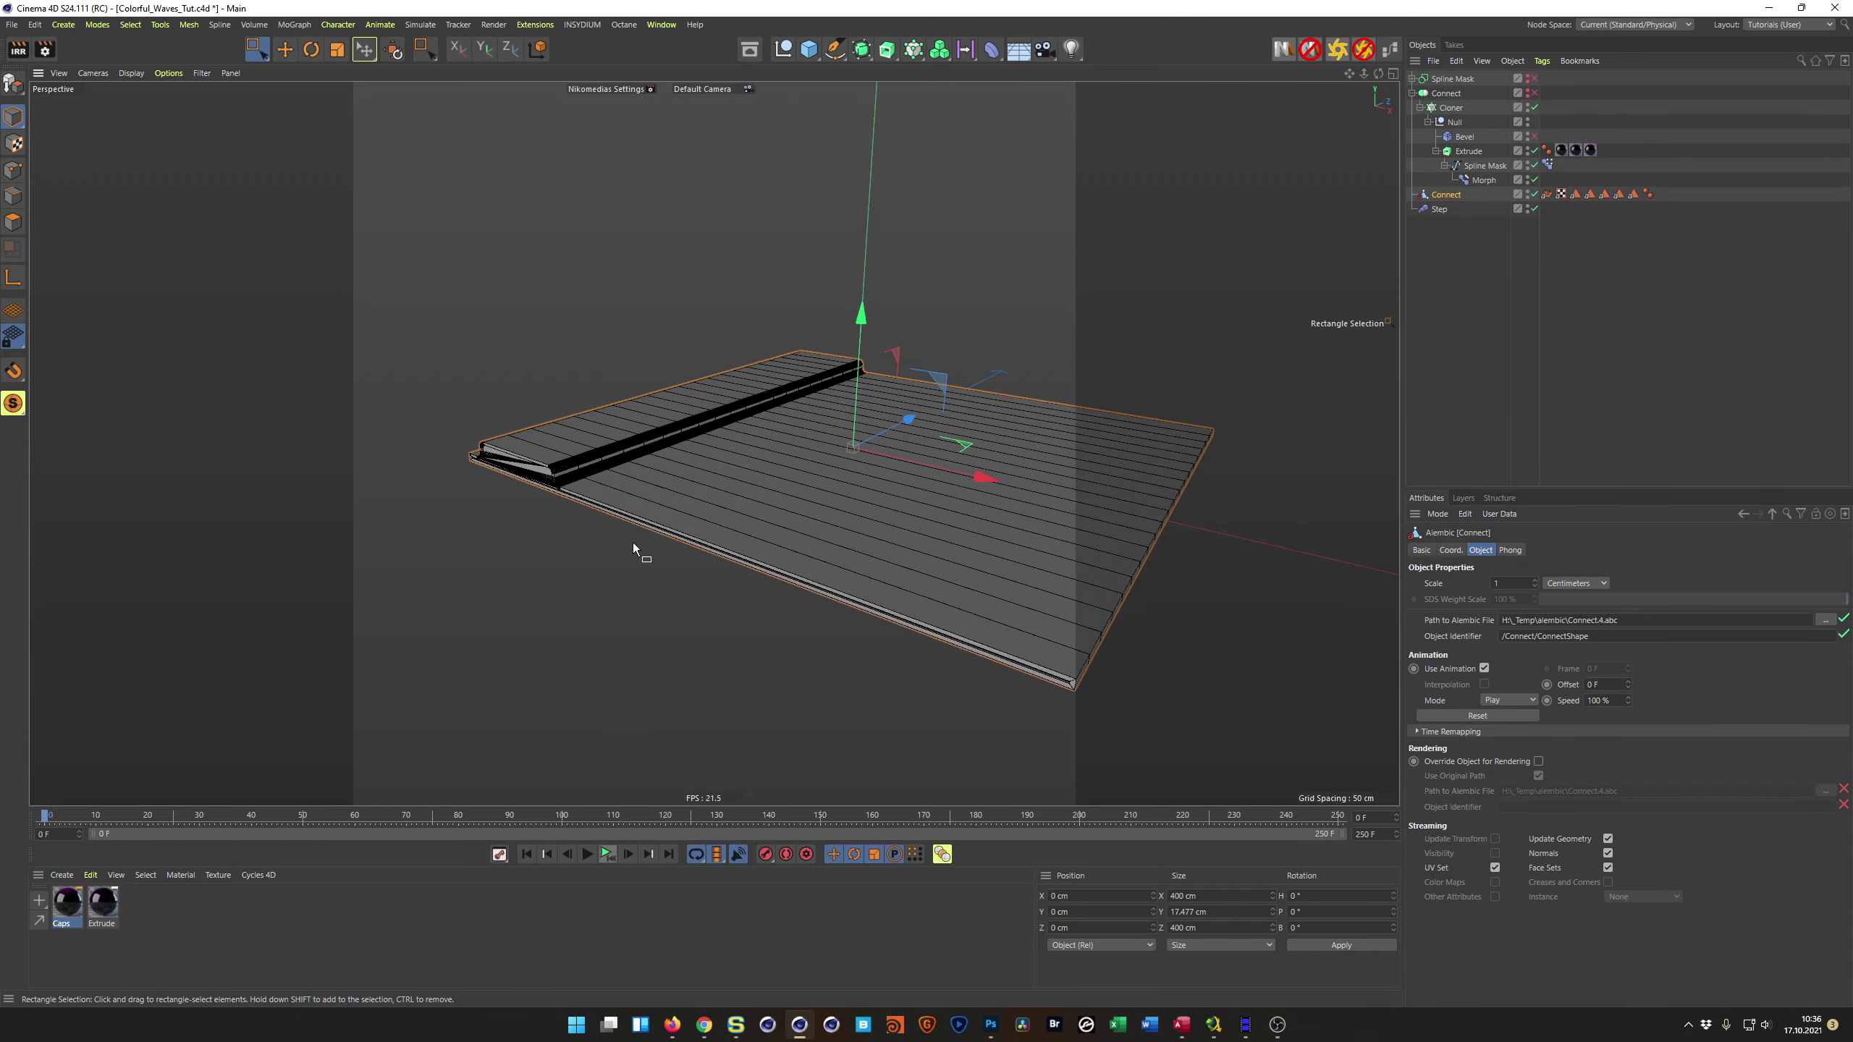
left_click(594, 853)
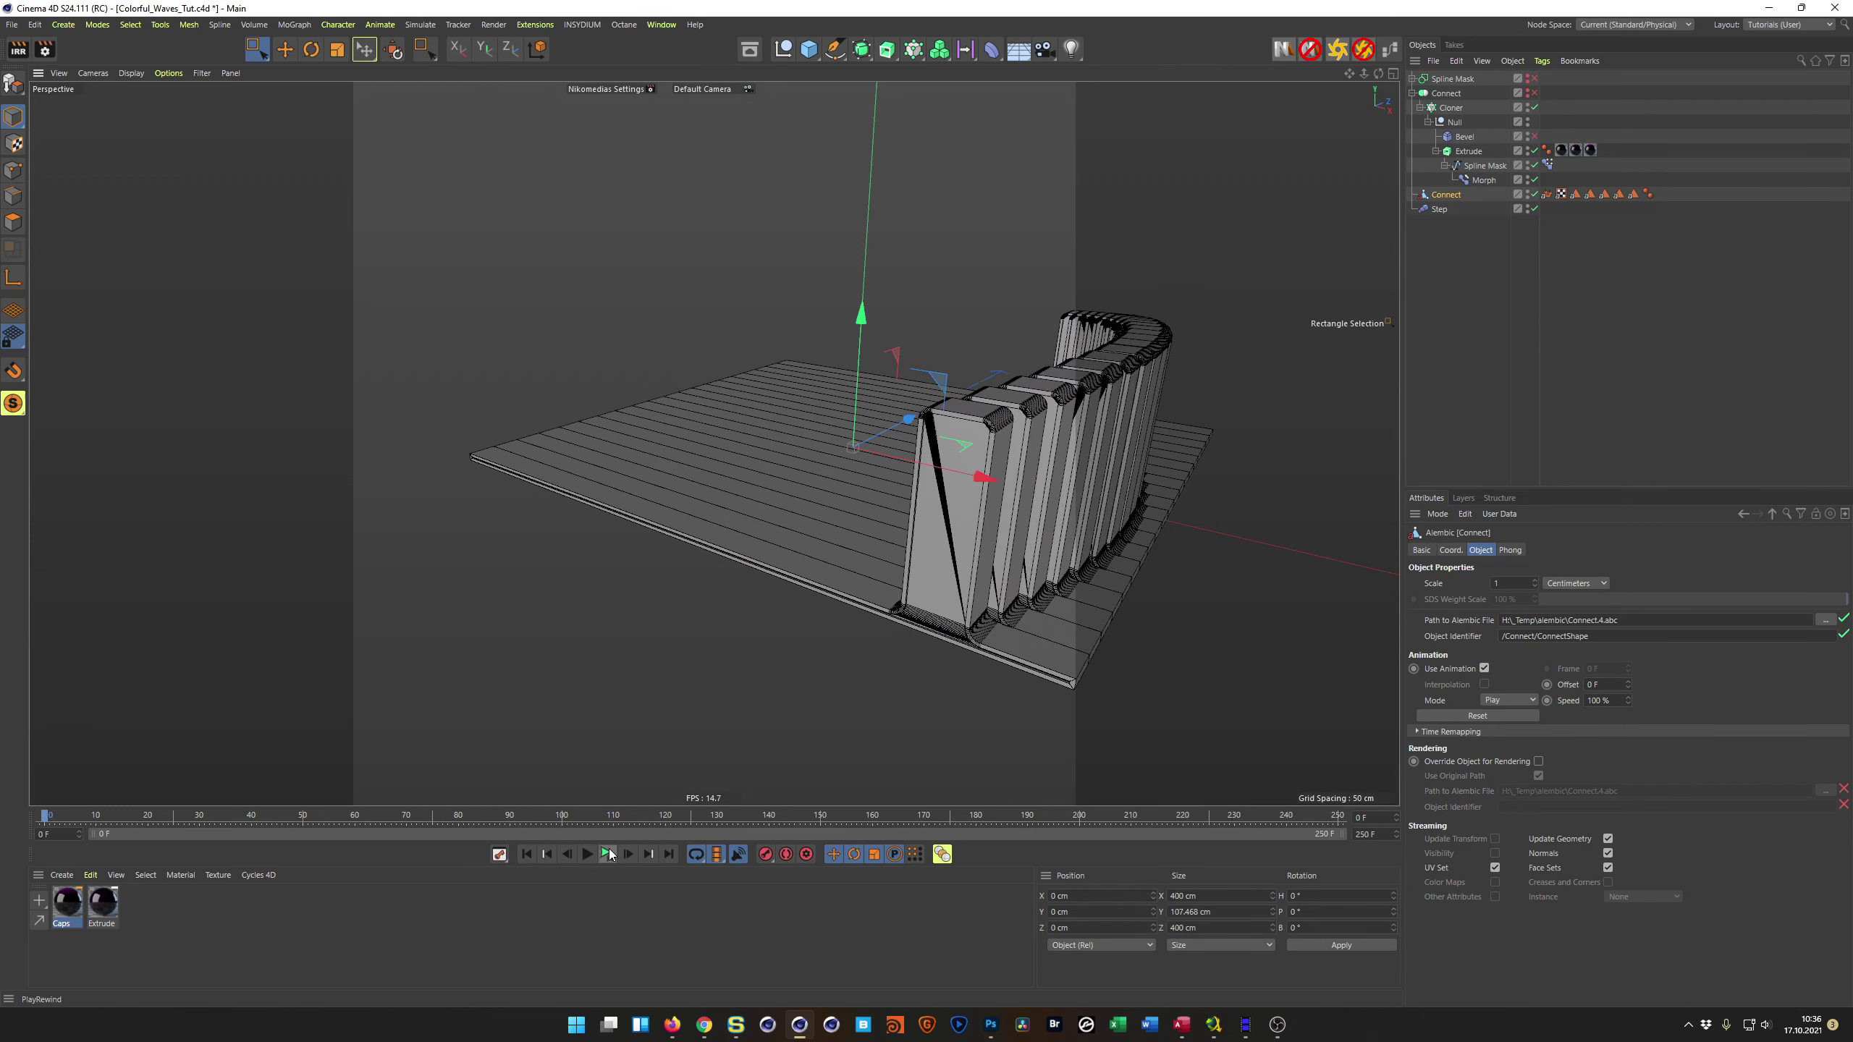
left_click(610, 856)
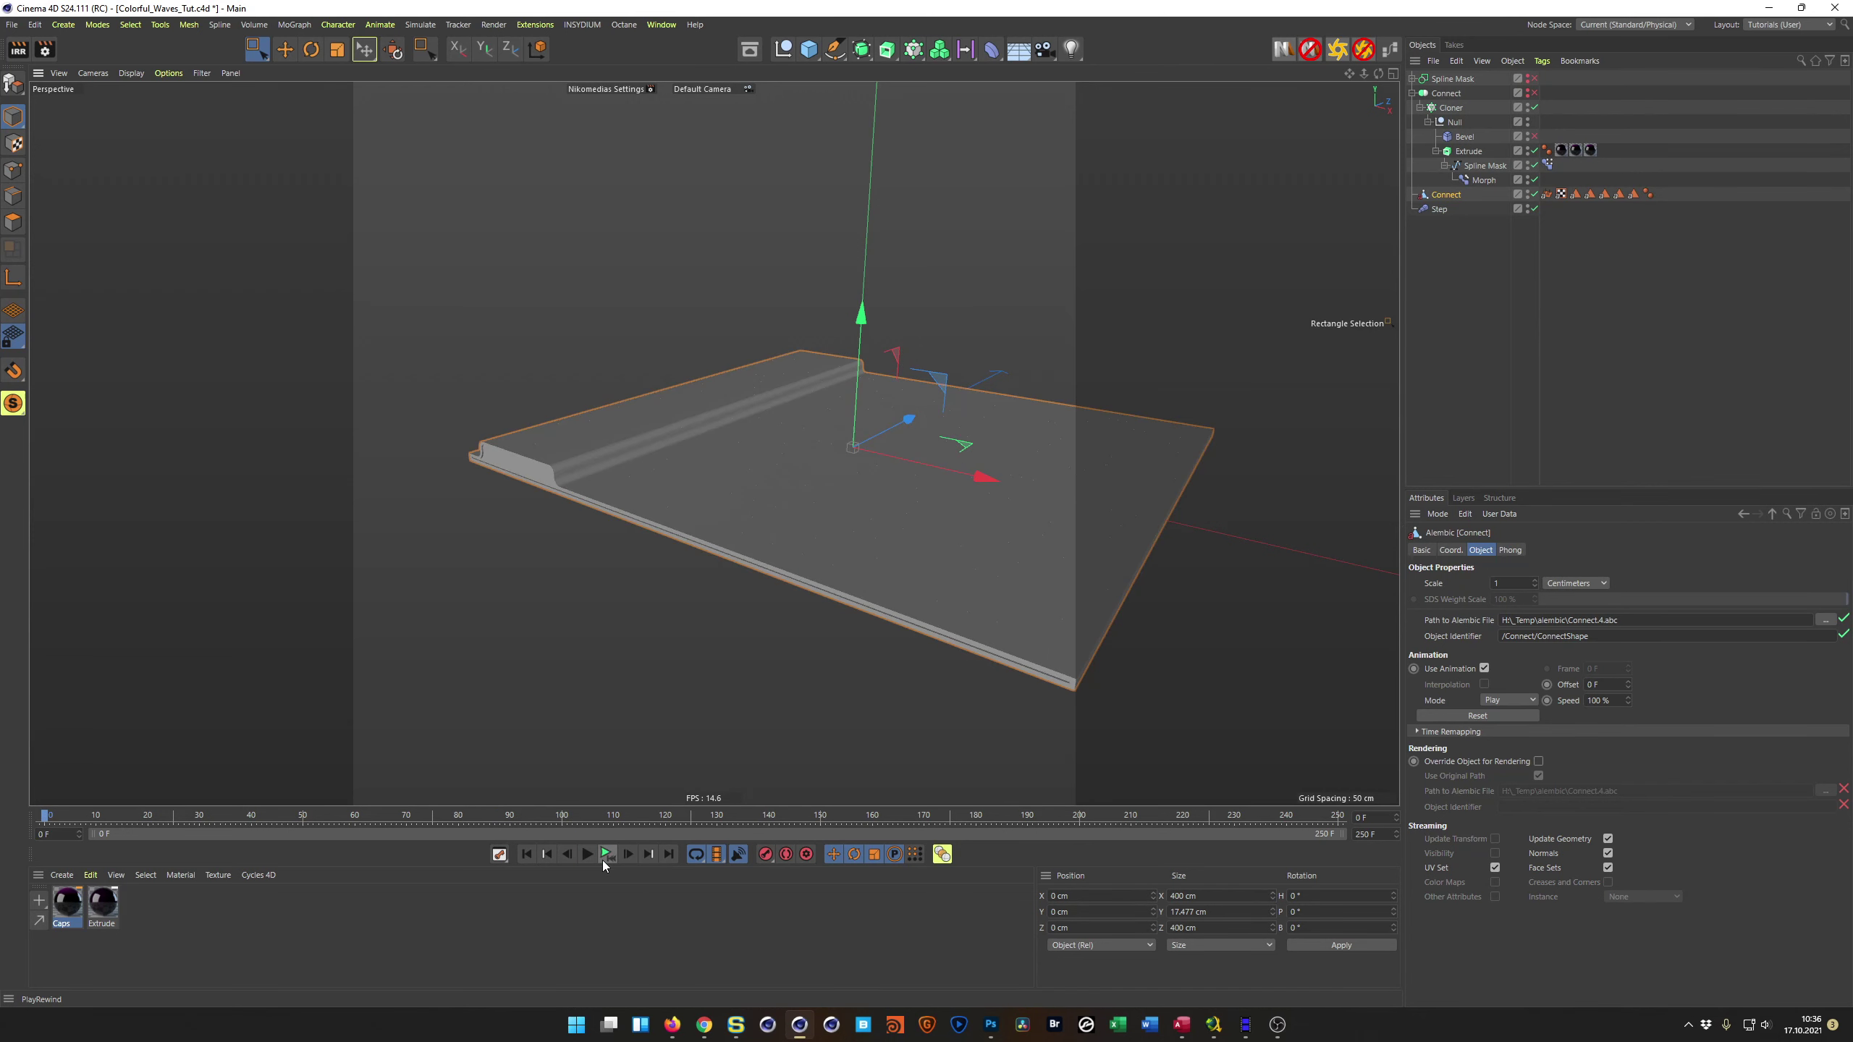
left_click(606, 857)
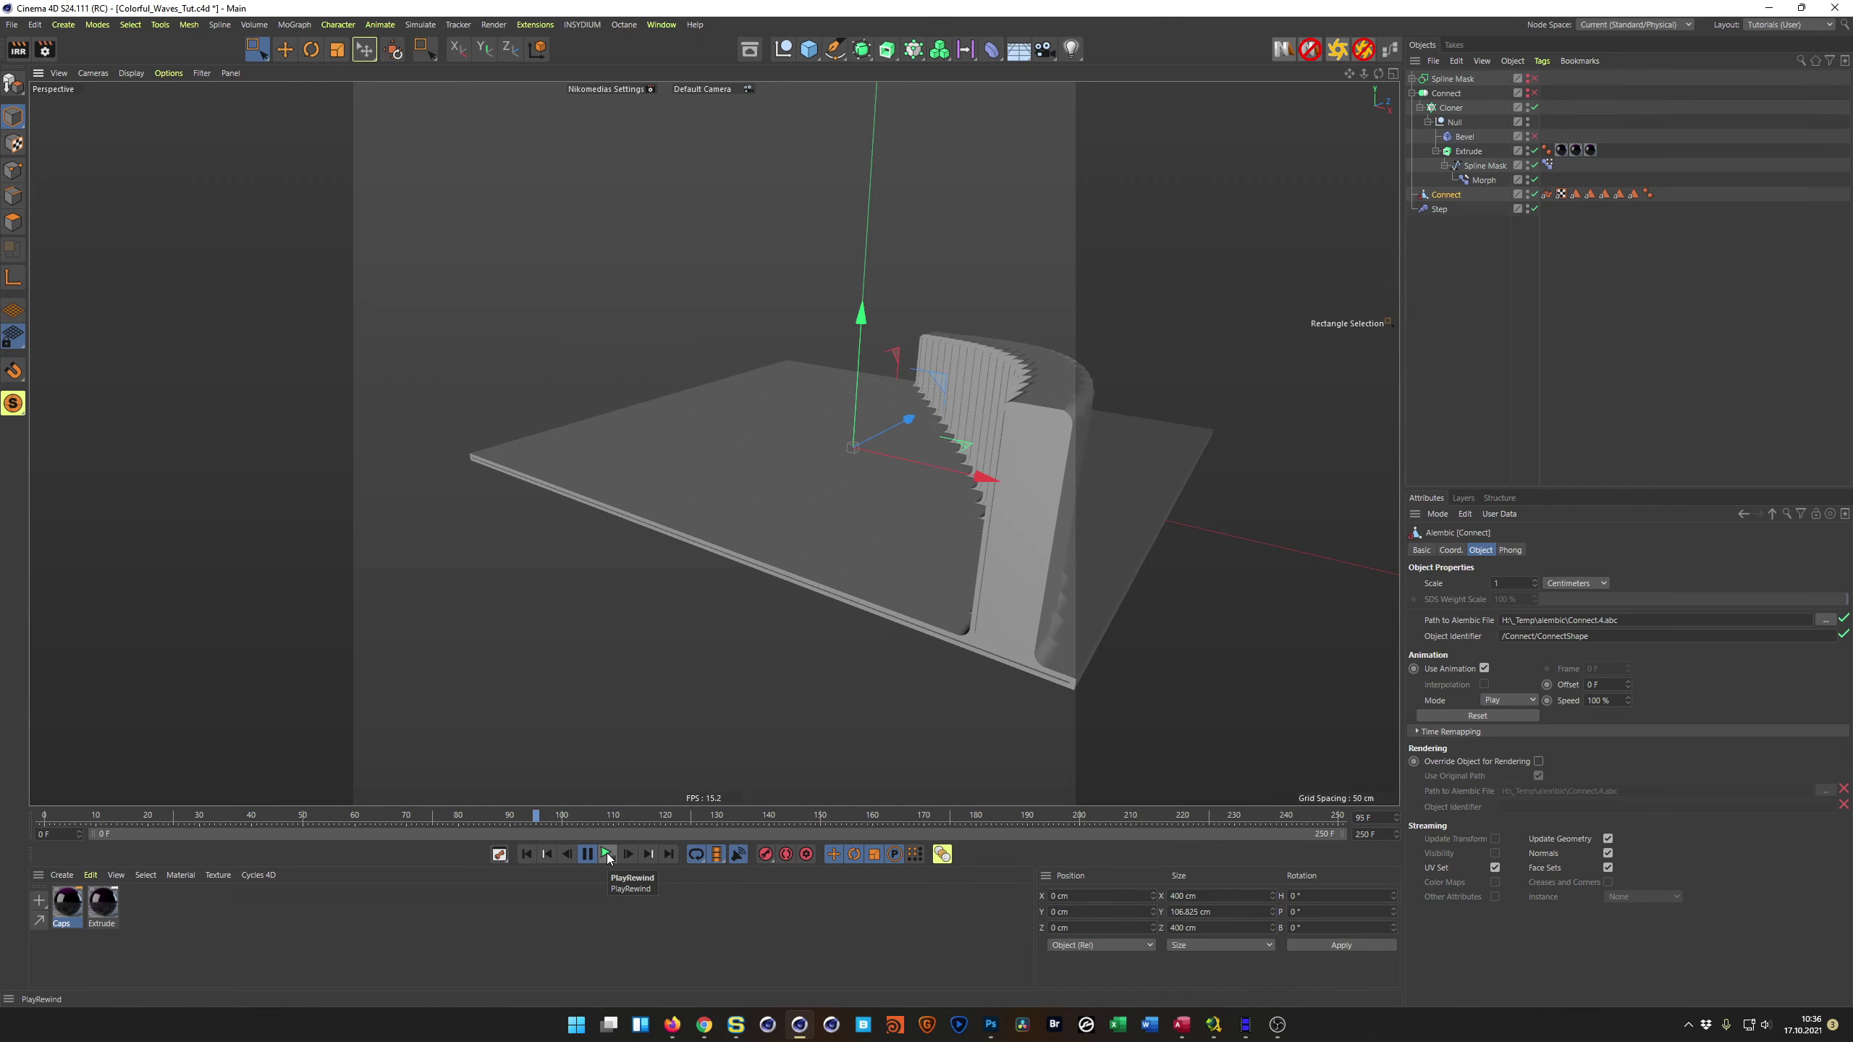
left_click(606, 854)
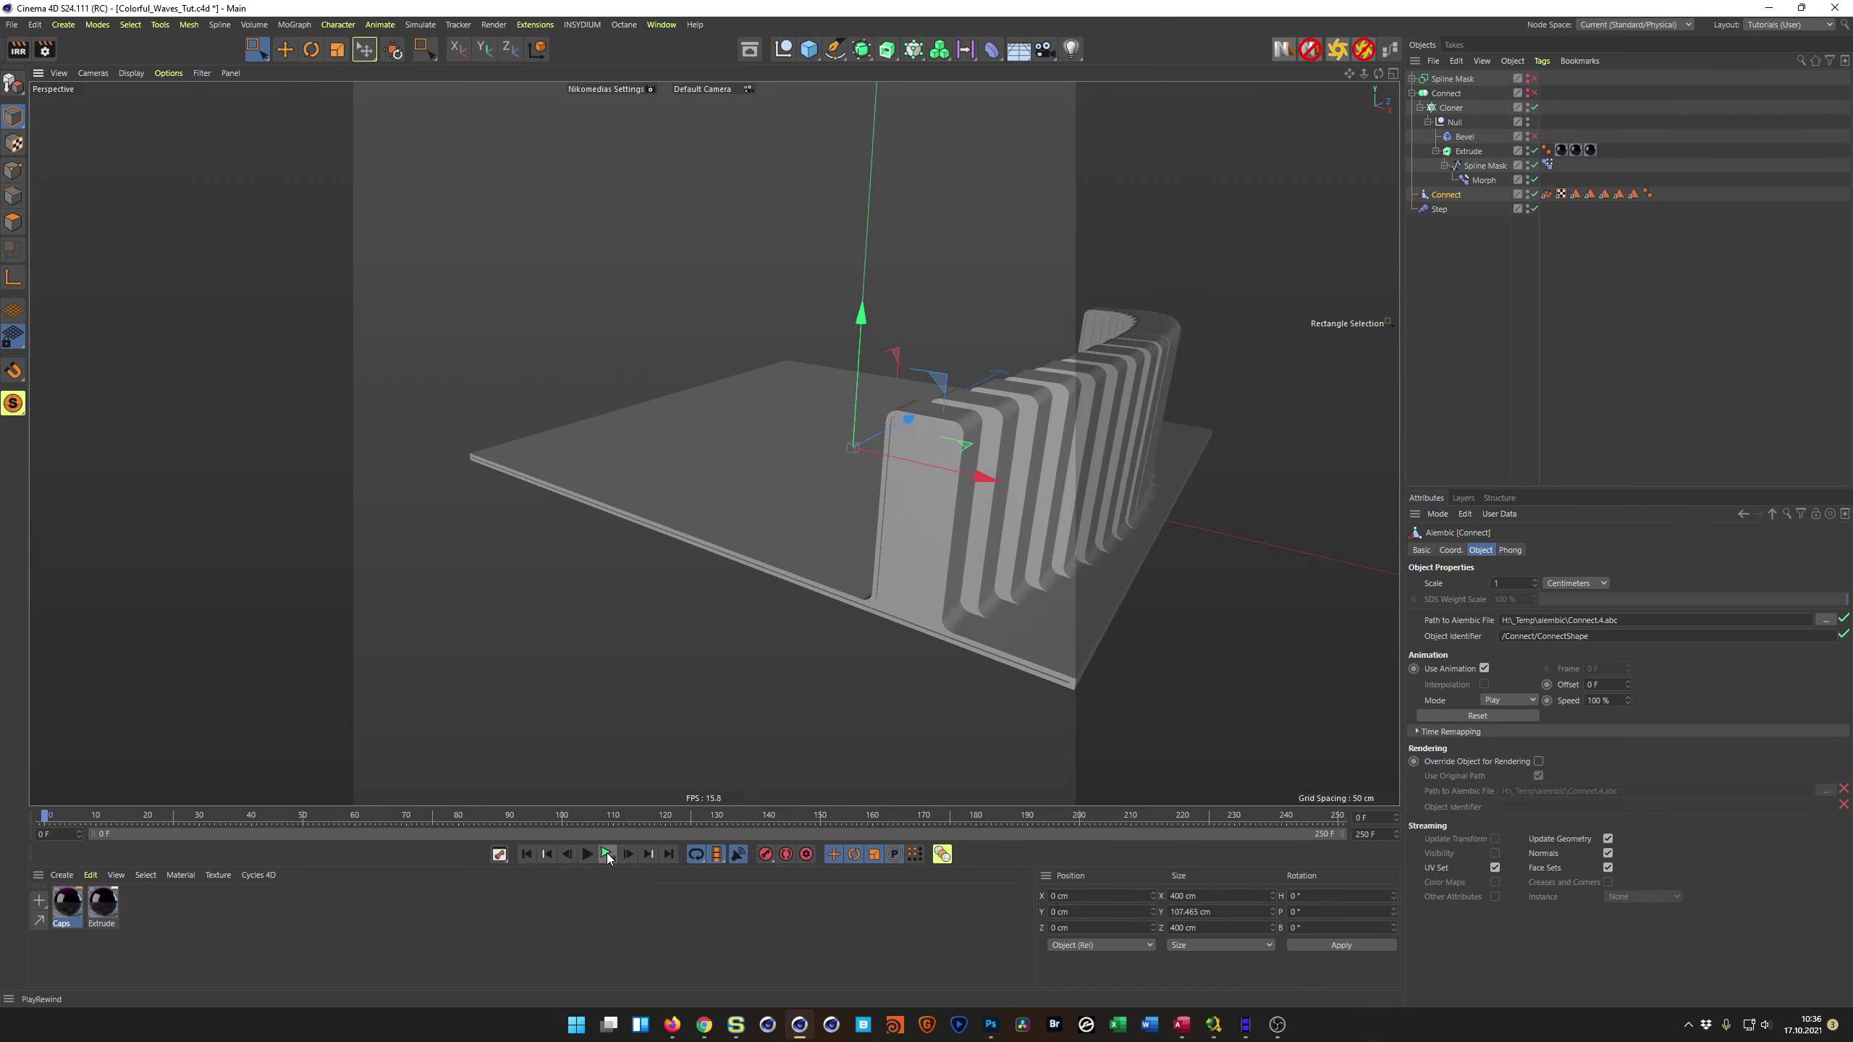
scroll(559, 443, "up", 5)
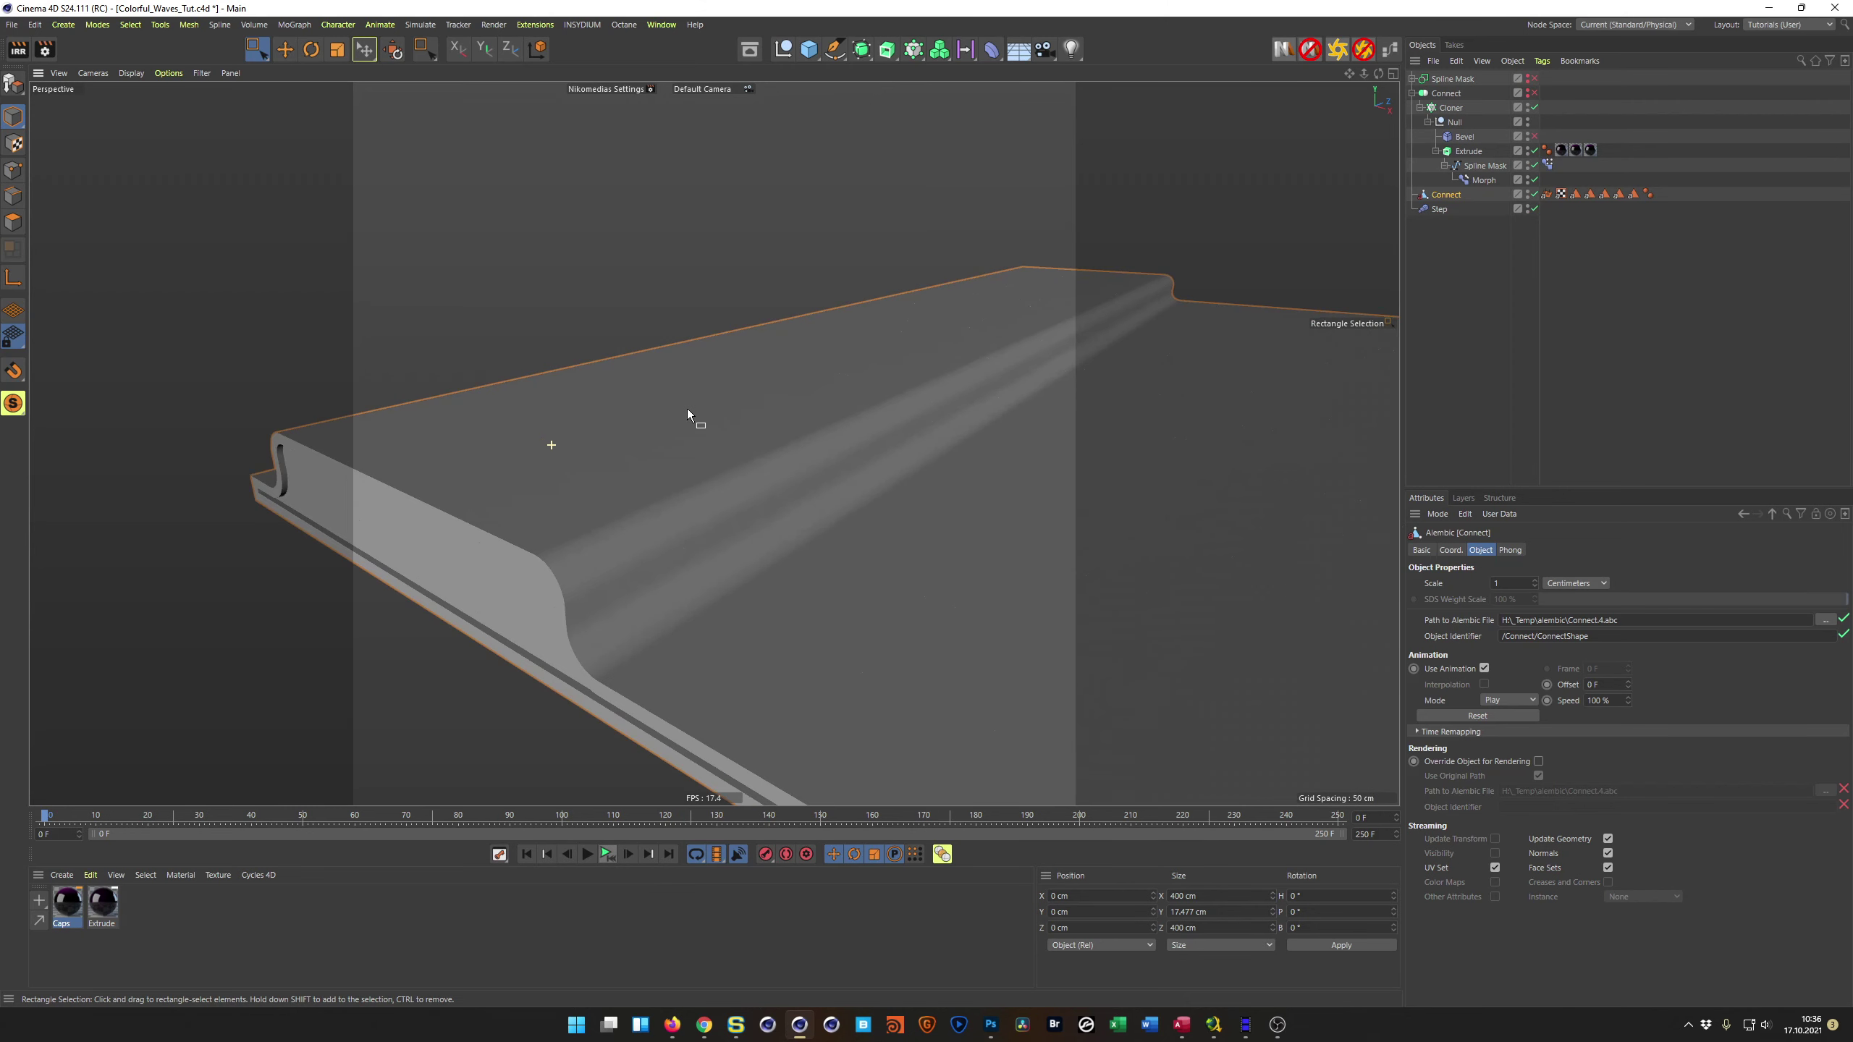
scroll(686, 409, "down", 8)
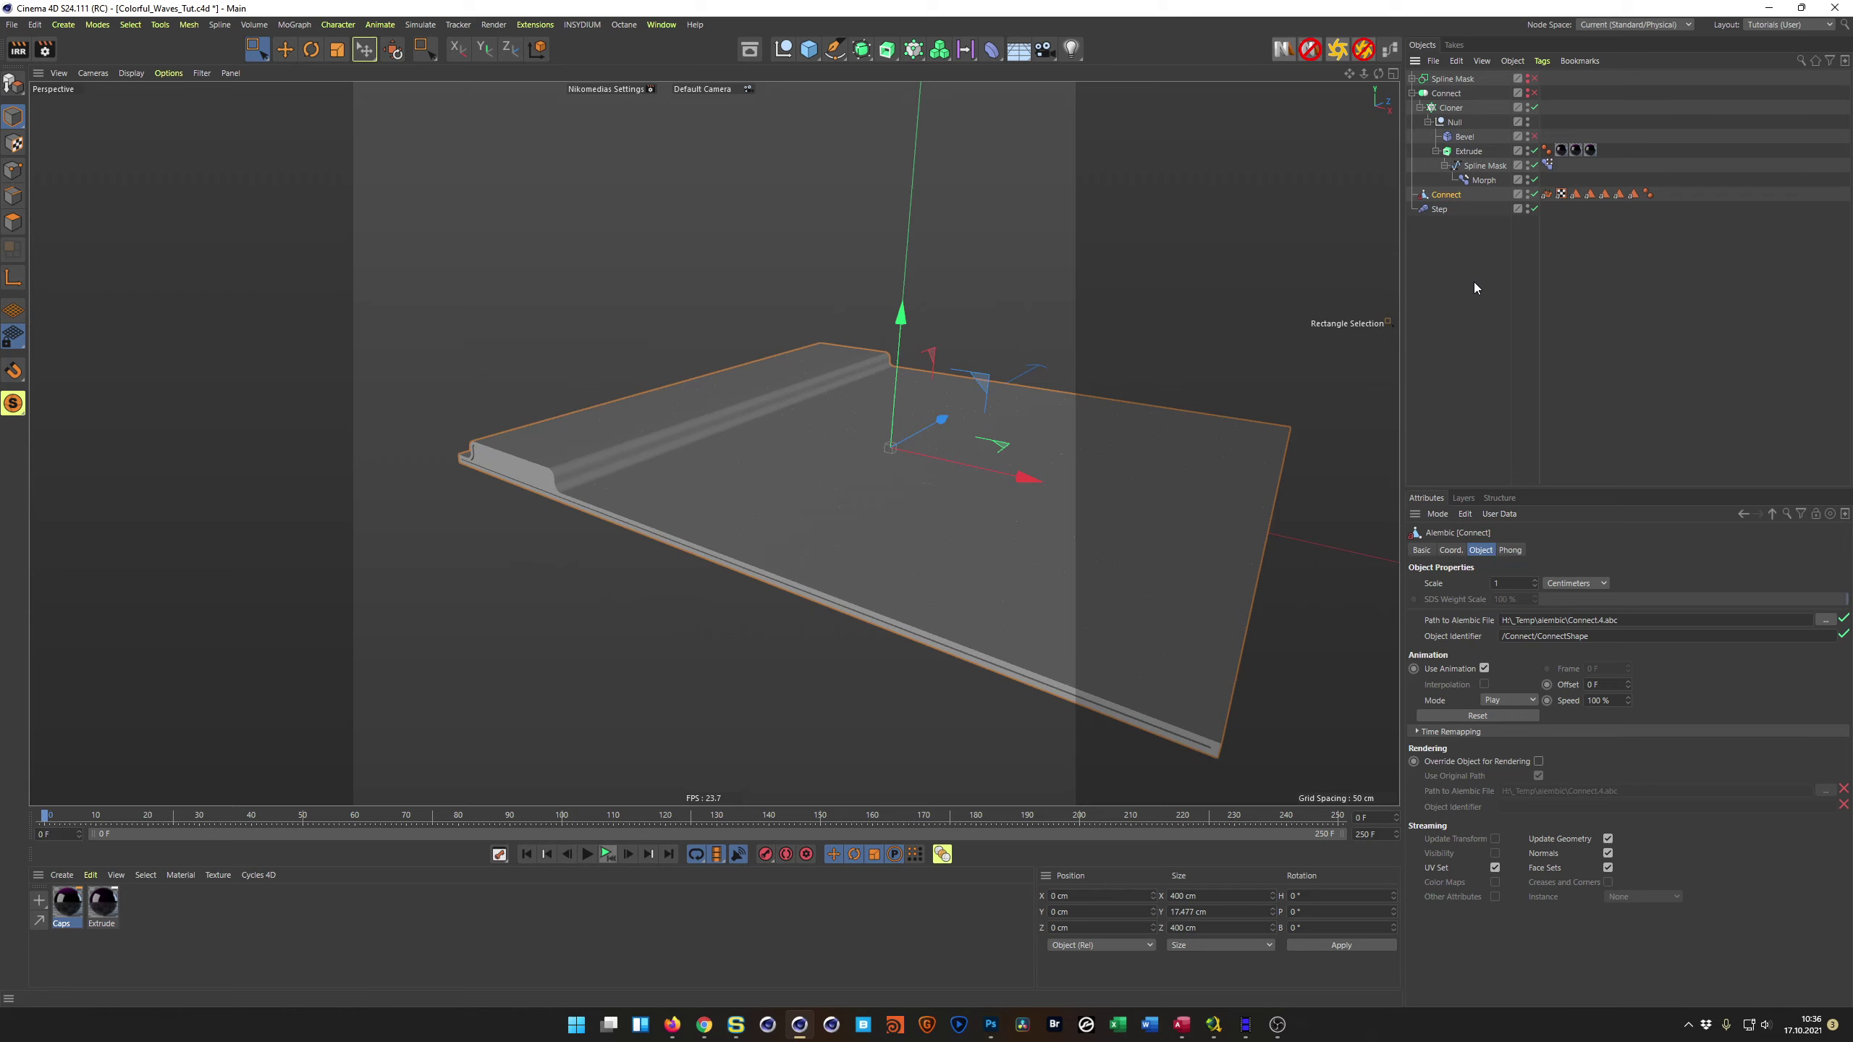
Step: Delete the Connect Alembic copy and re-enable the original Connect and its Bevel
key("Delete")
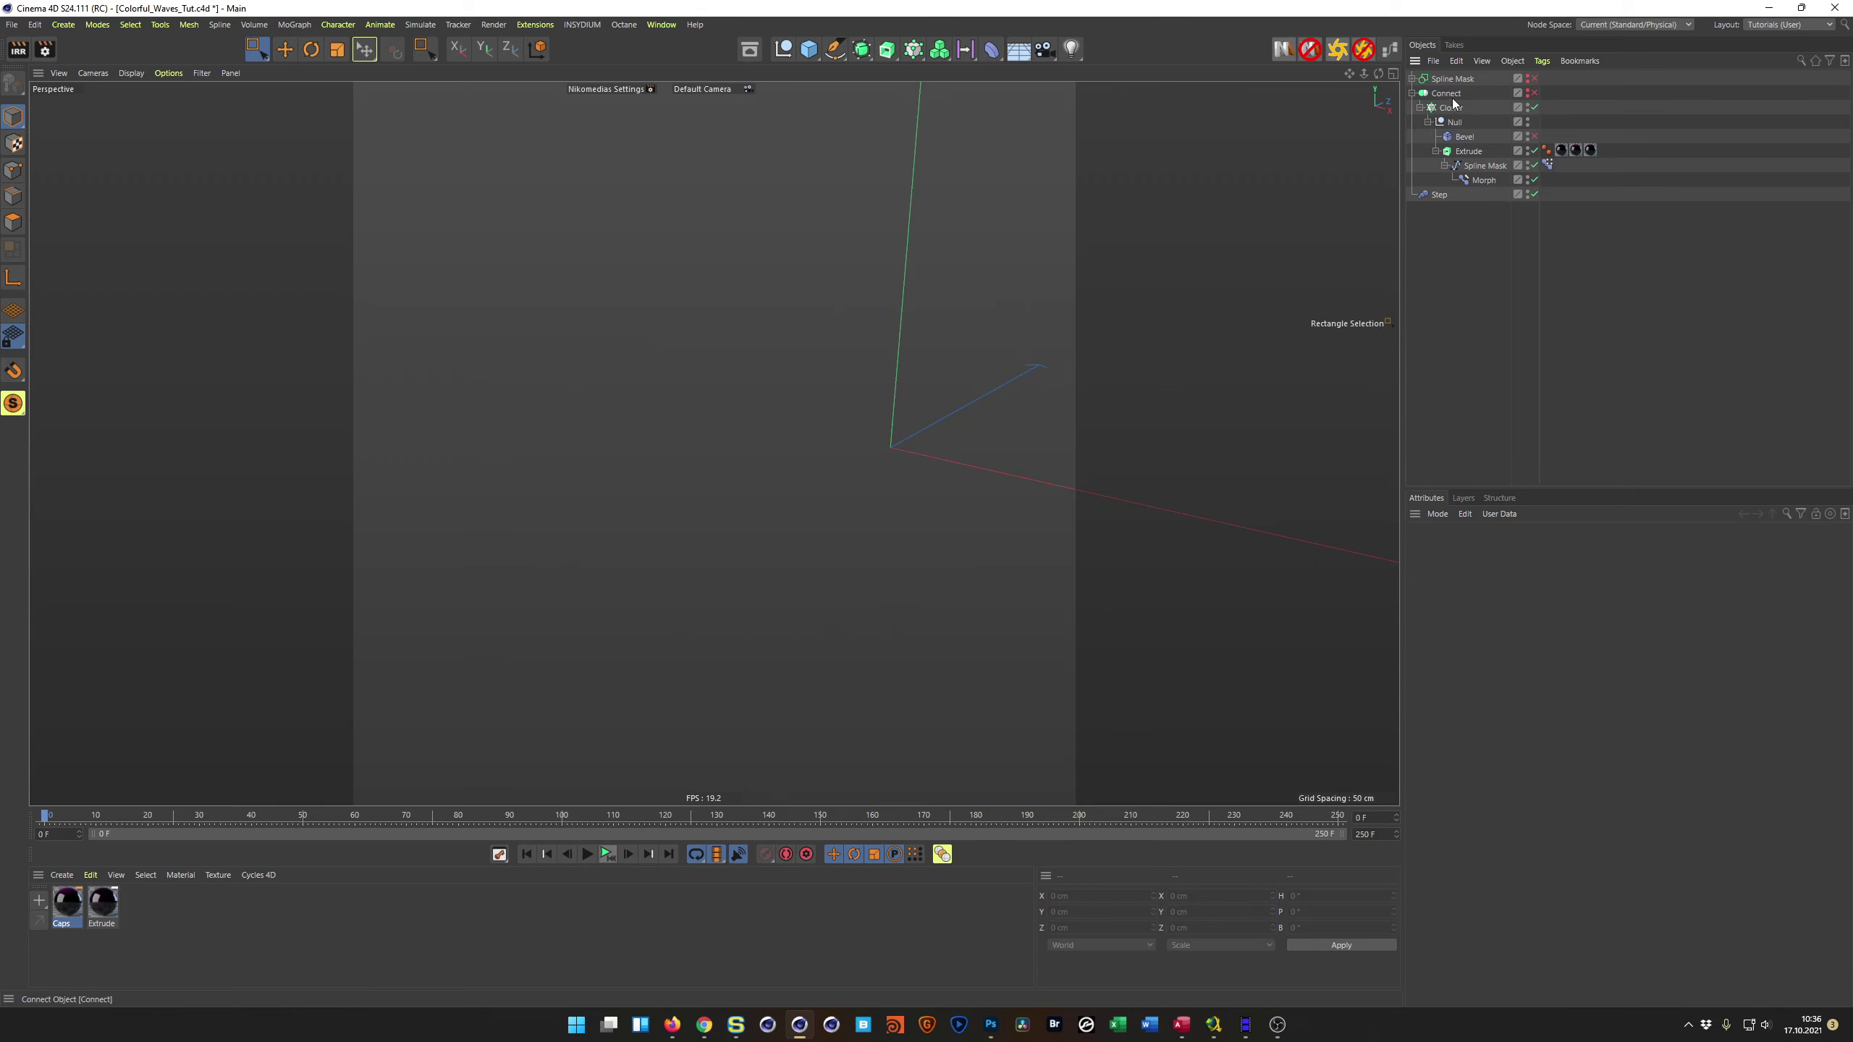
left_click(1534, 93)
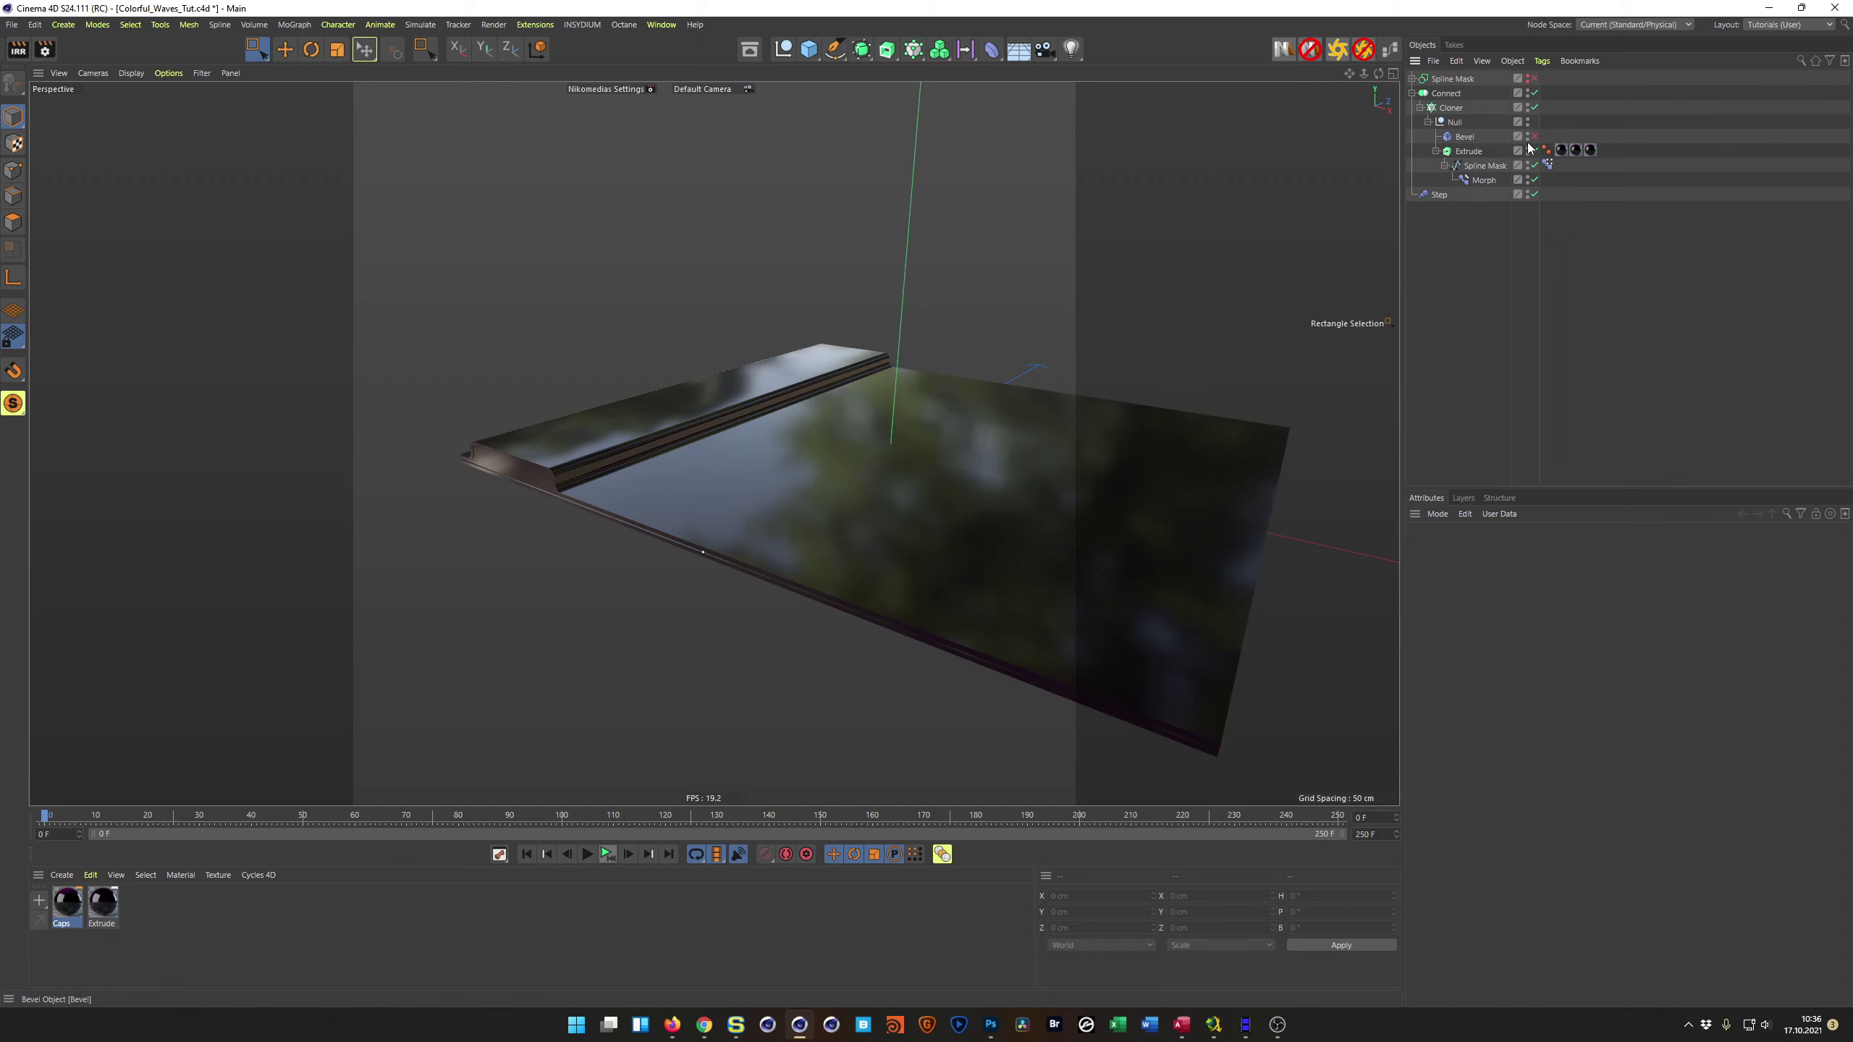
left_click(1534, 137)
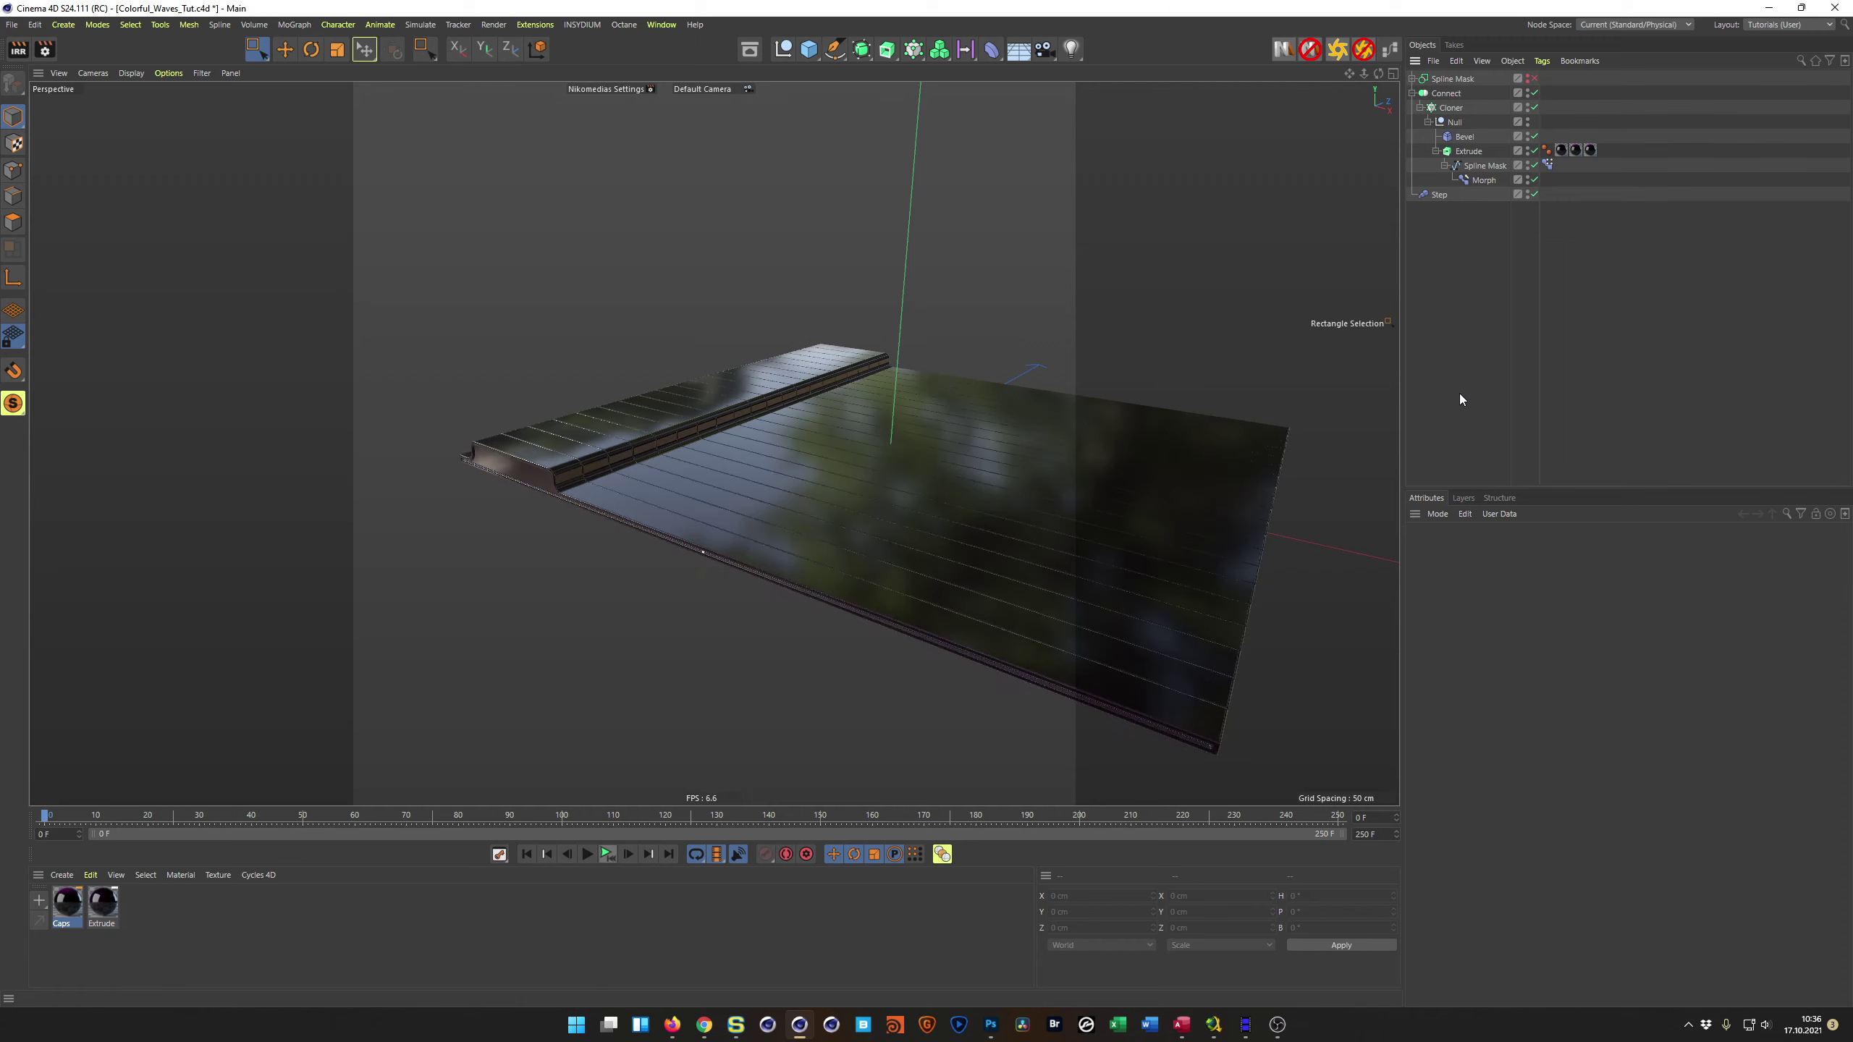
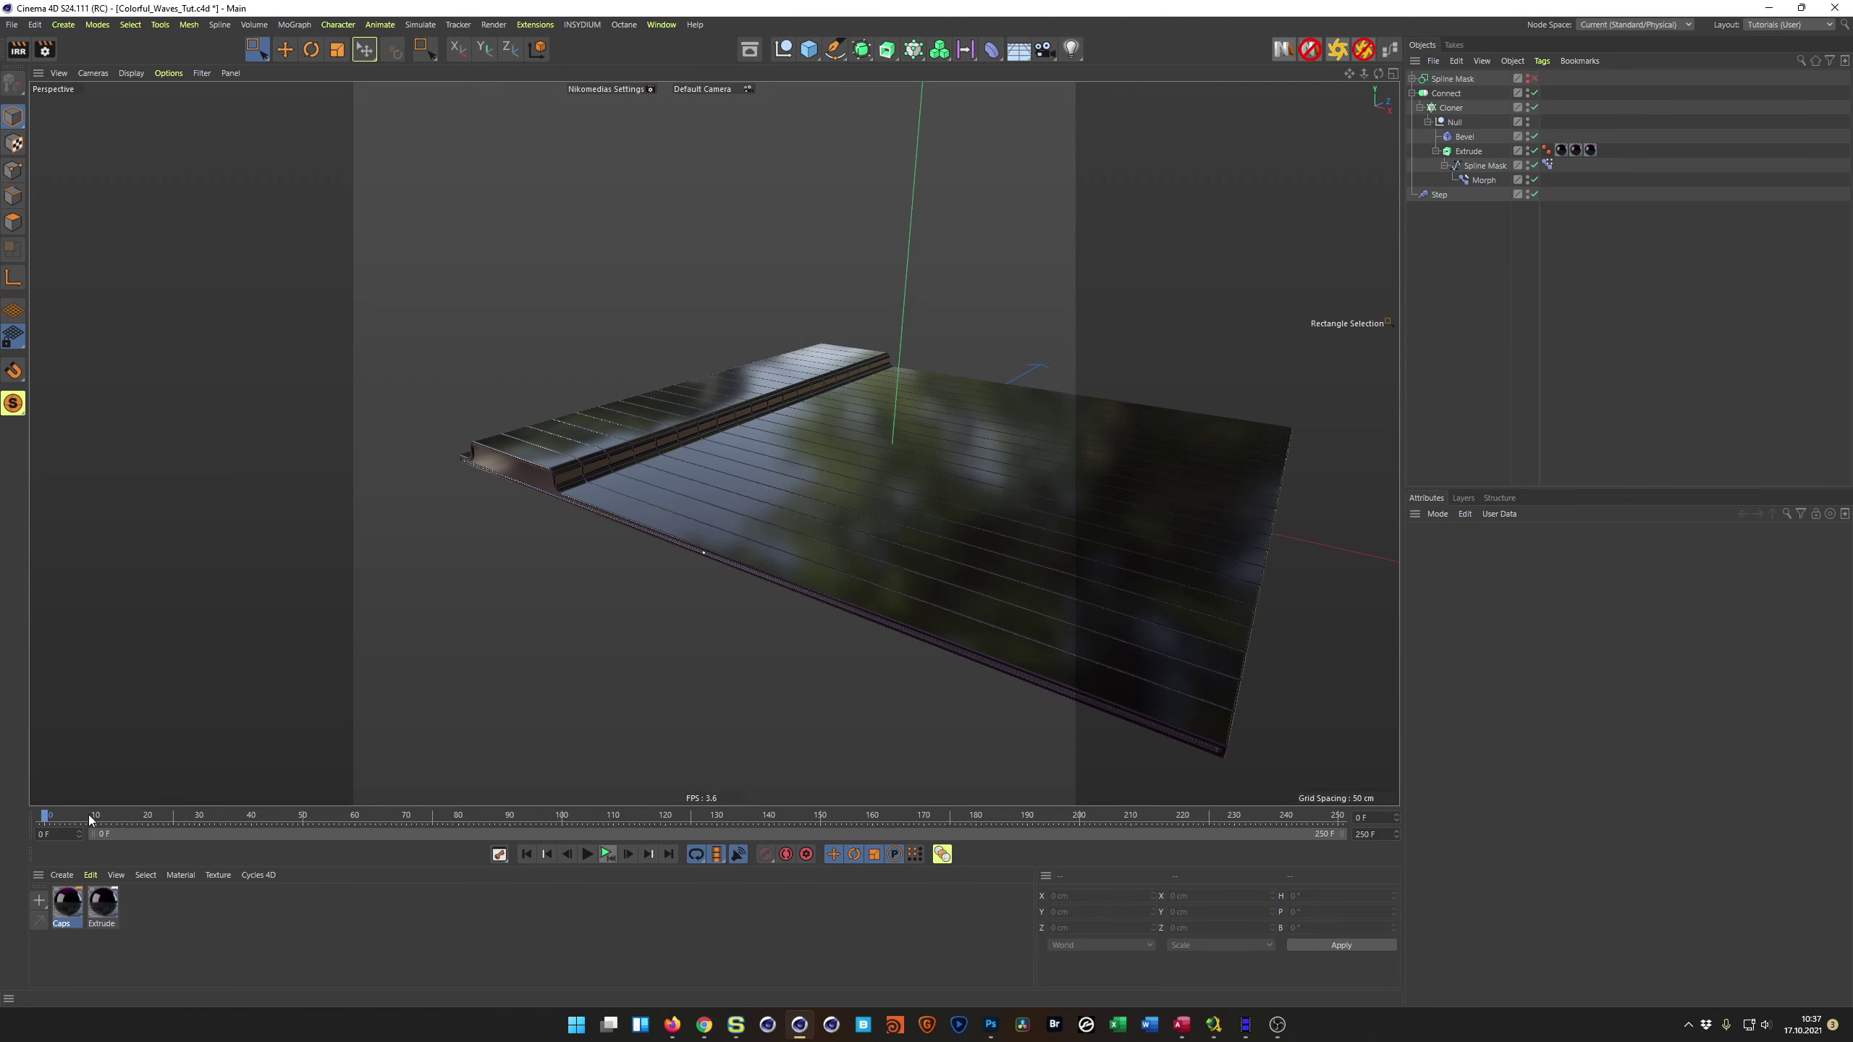
Step: Scrub forward so the bars rise, switch the Bevel object off, and view the bars from low
left_click_drag(148, 817, 469, 815)
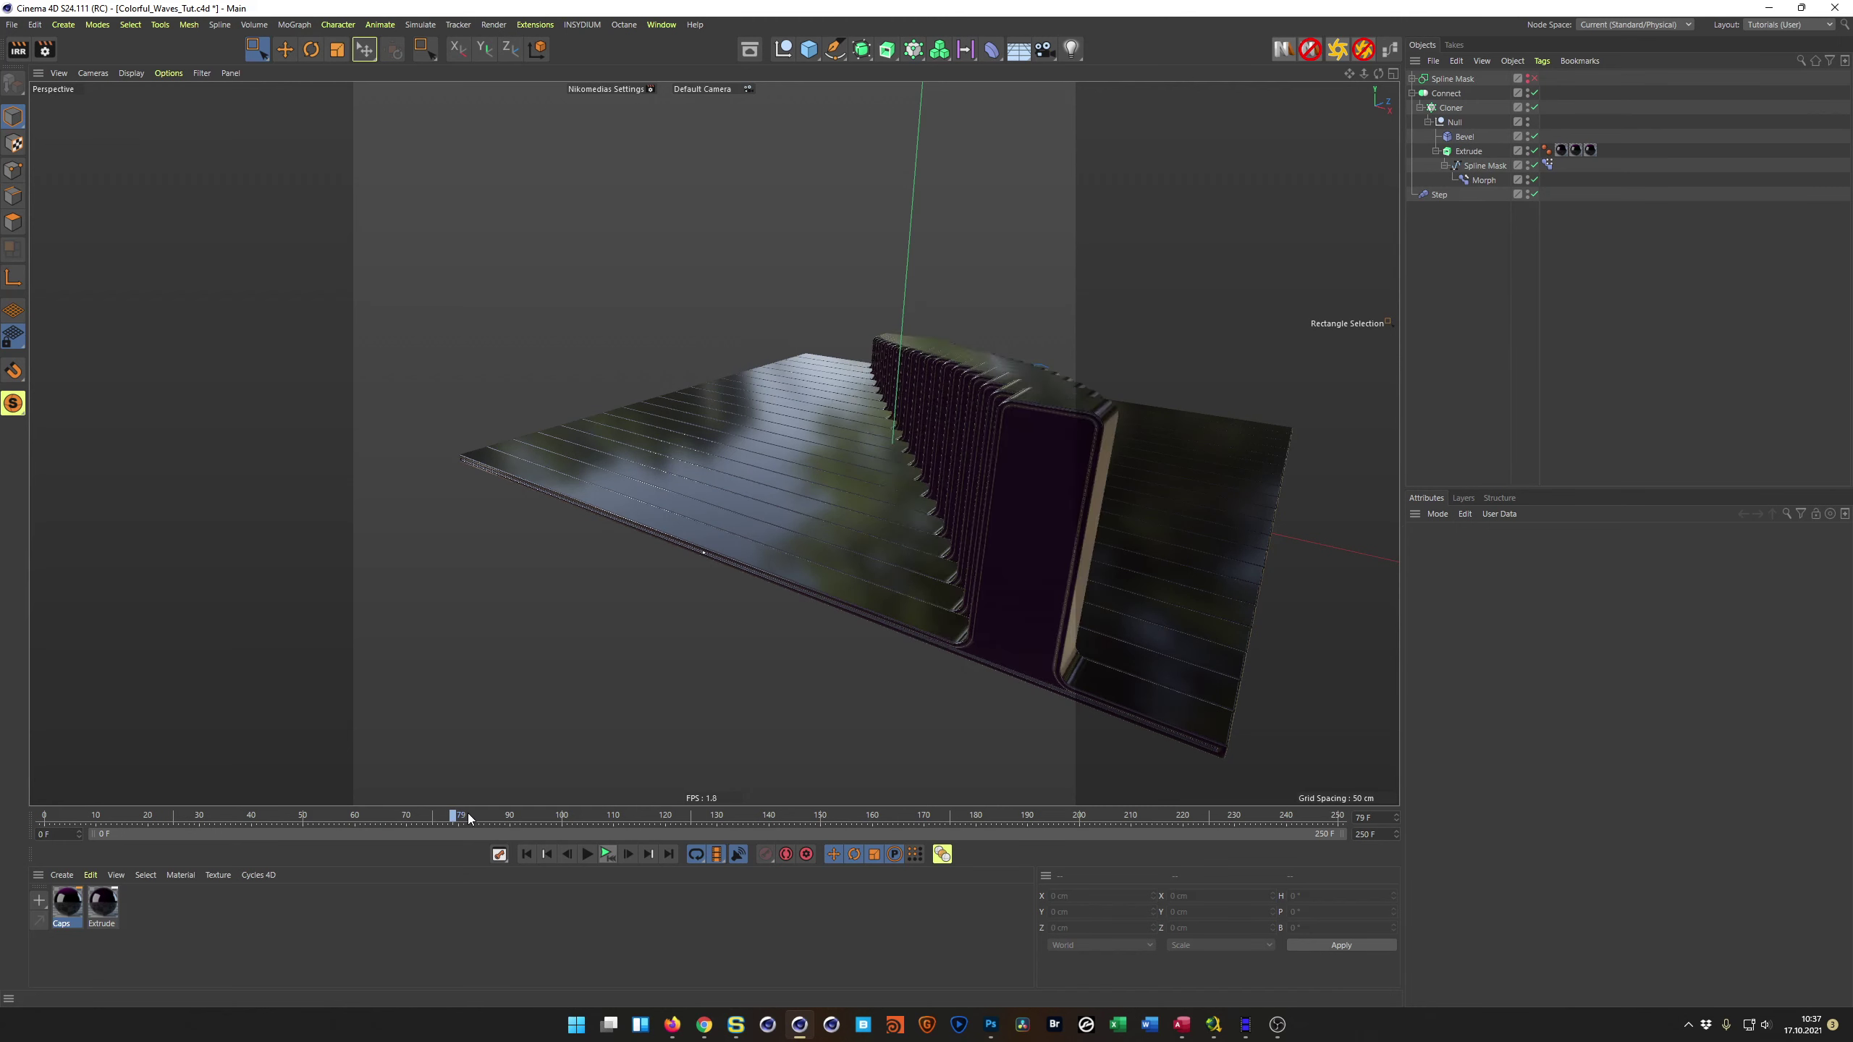
left_click(1534, 137)
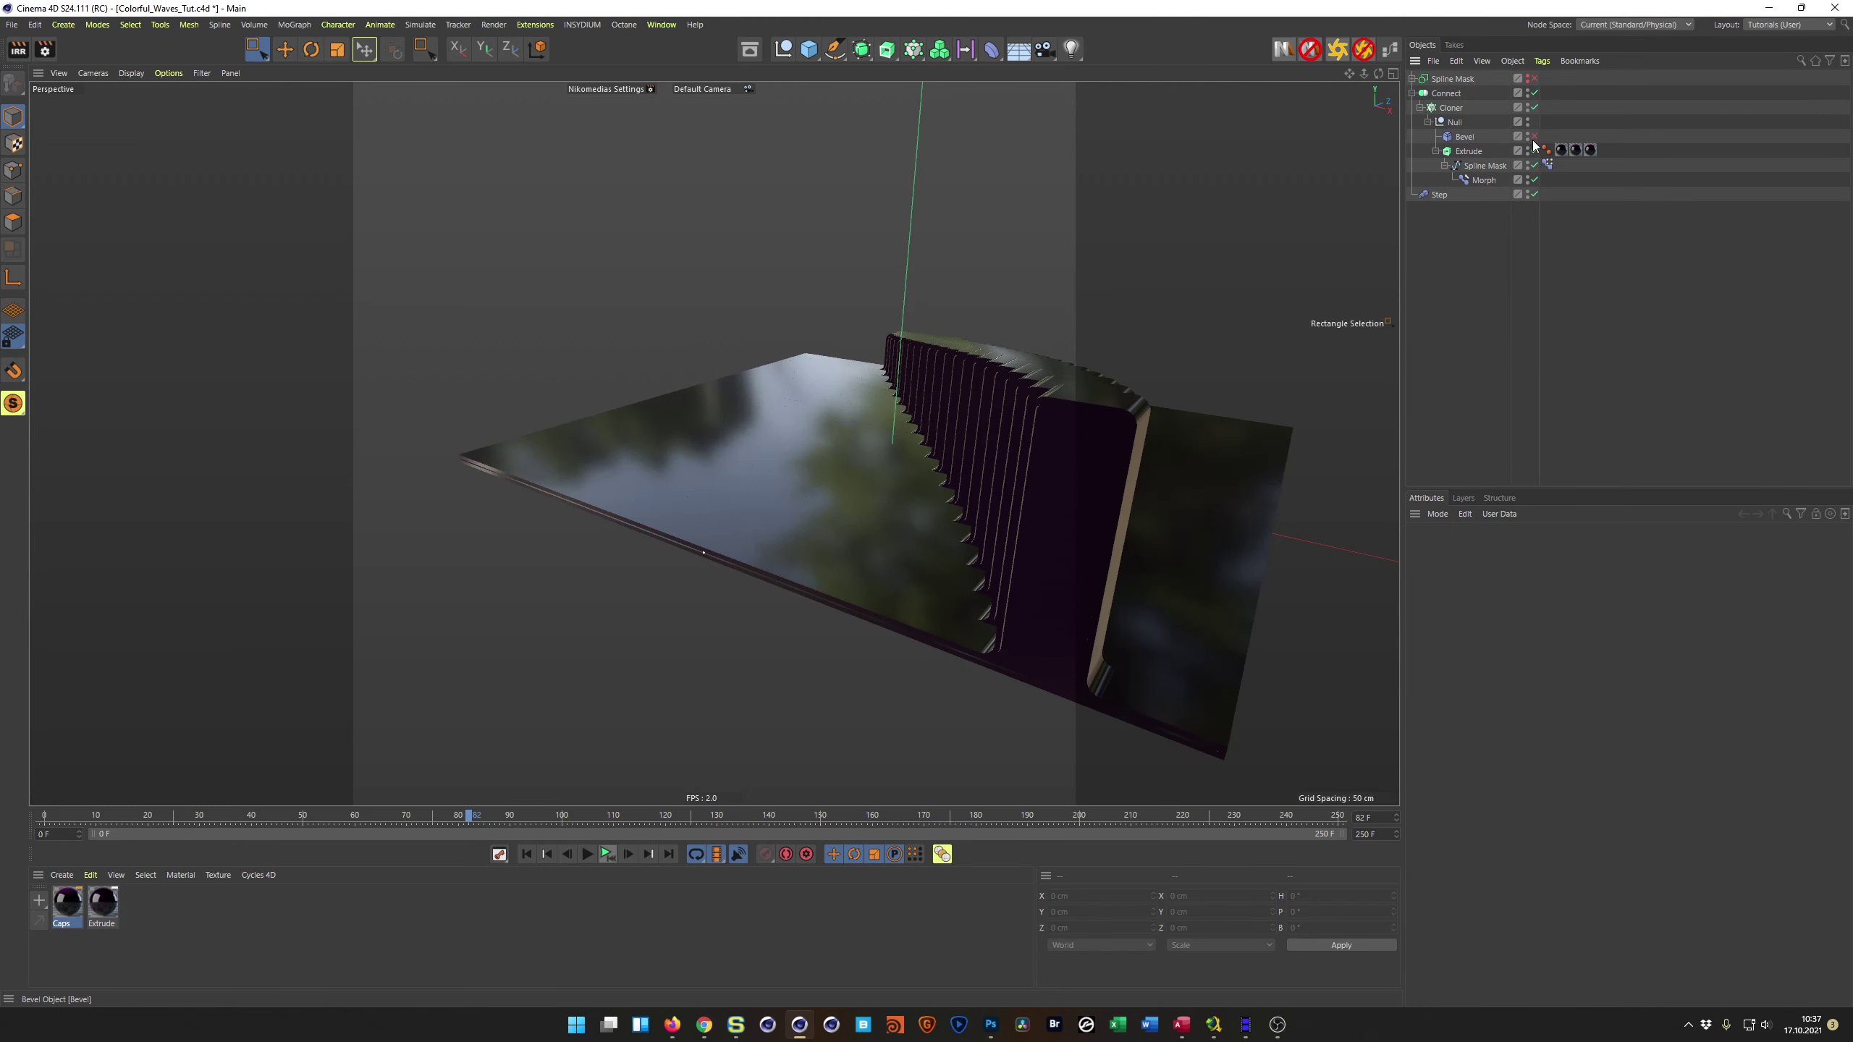
left_click_drag(1123, 482, 692, 474, "alt")
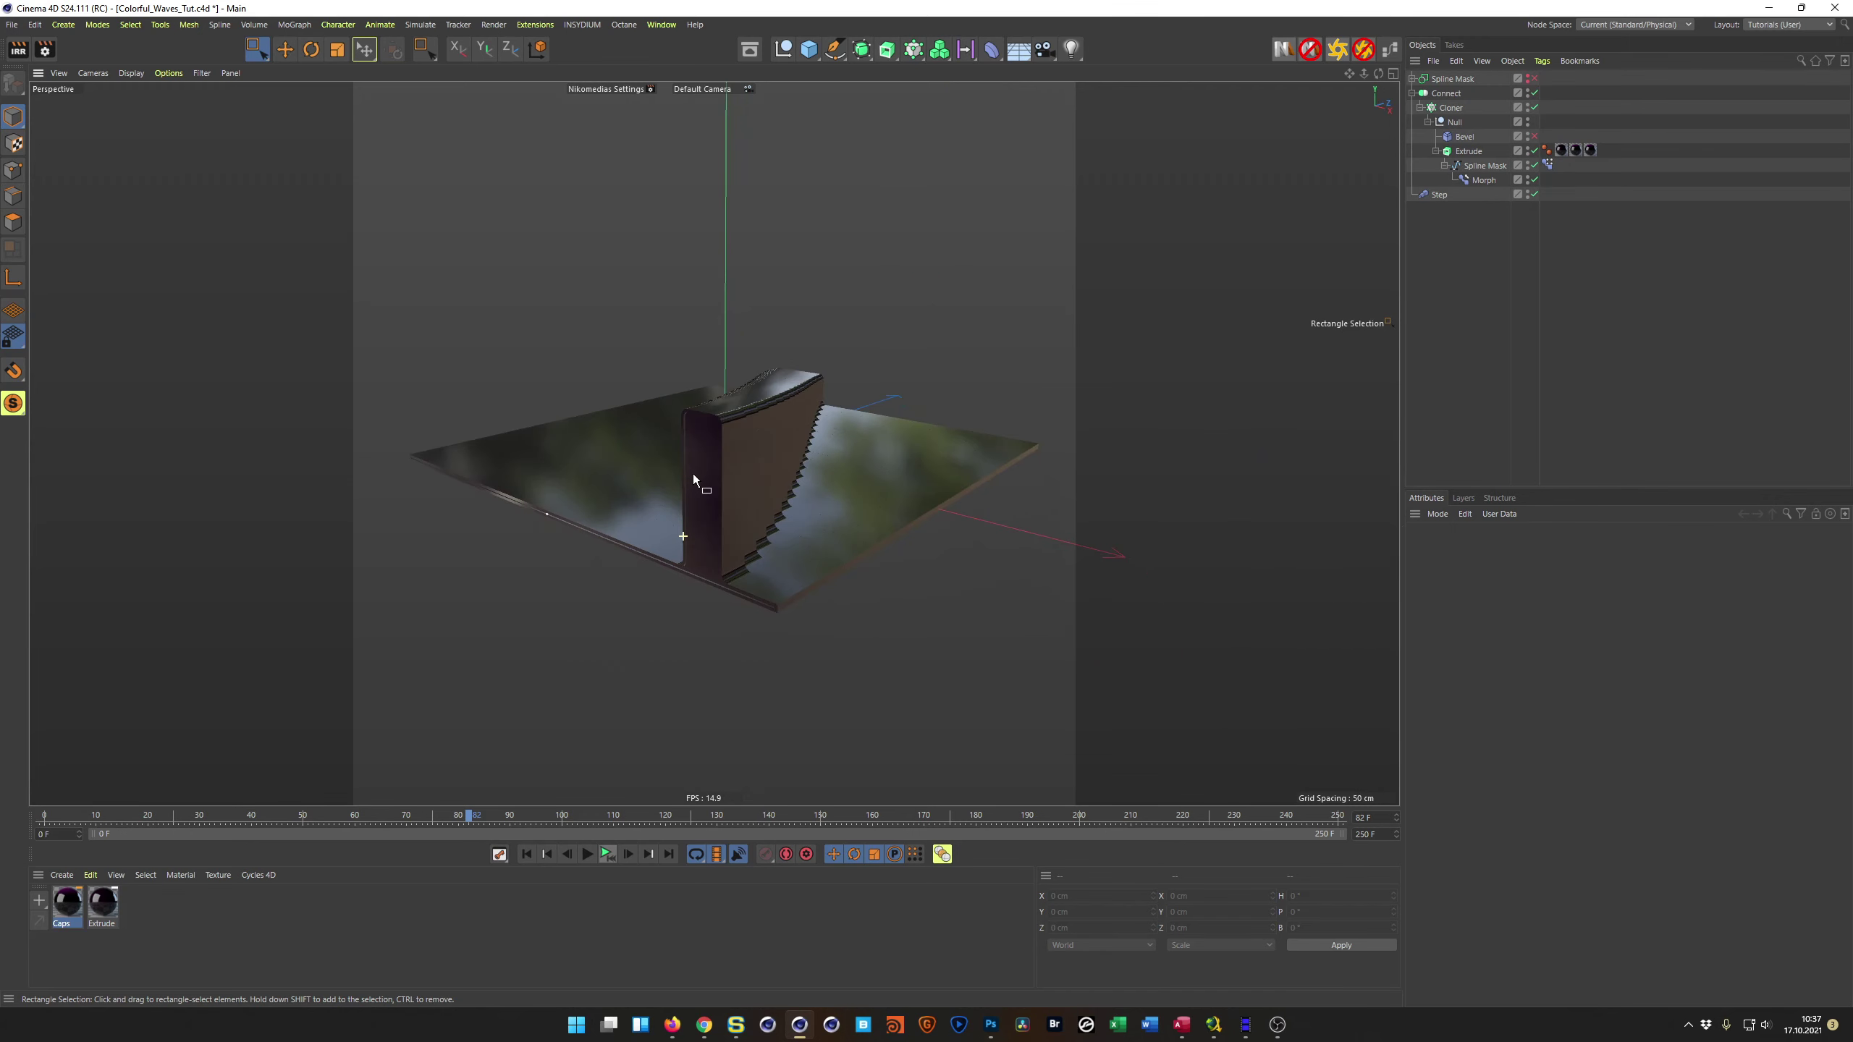
Step: Move the three material tags from Extrude onto Connect so the bar caps turn magenta
left_click(1590, 151)
left_click(1561, 150, "shift")
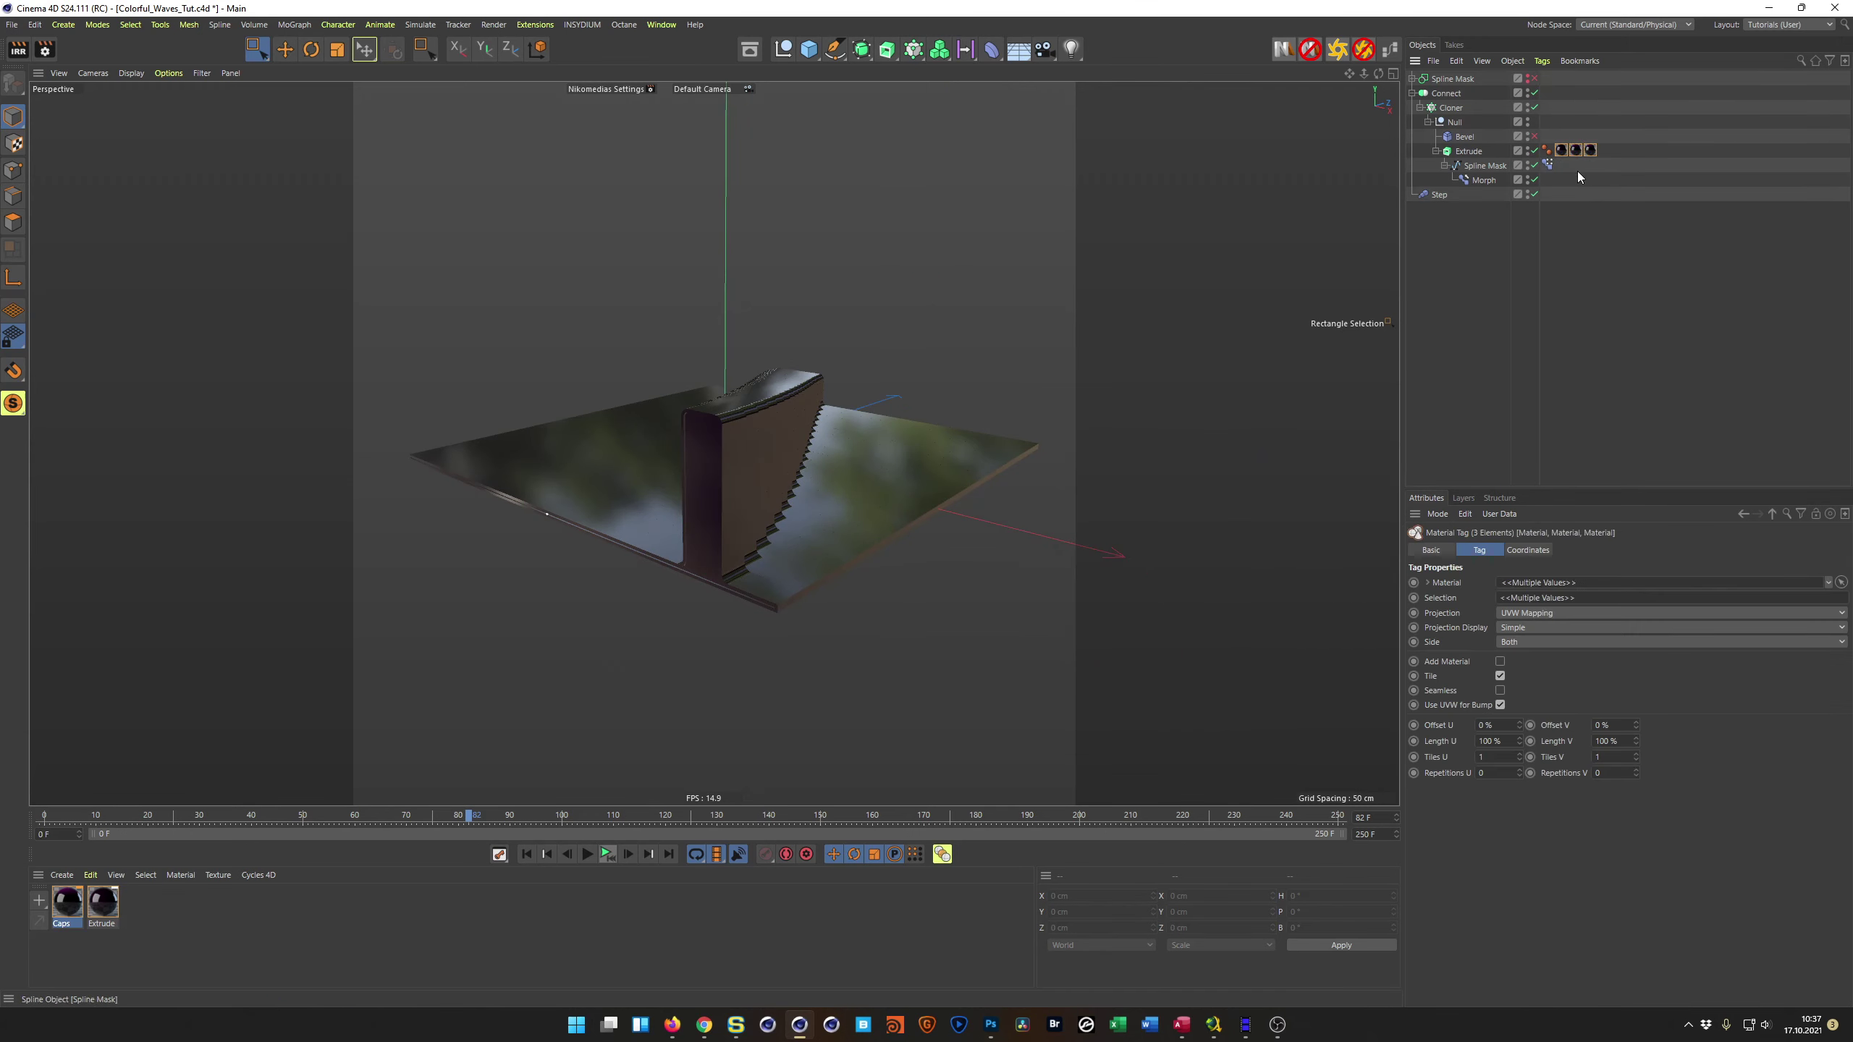
left_click_drag(1562, 114, 1543, 93)
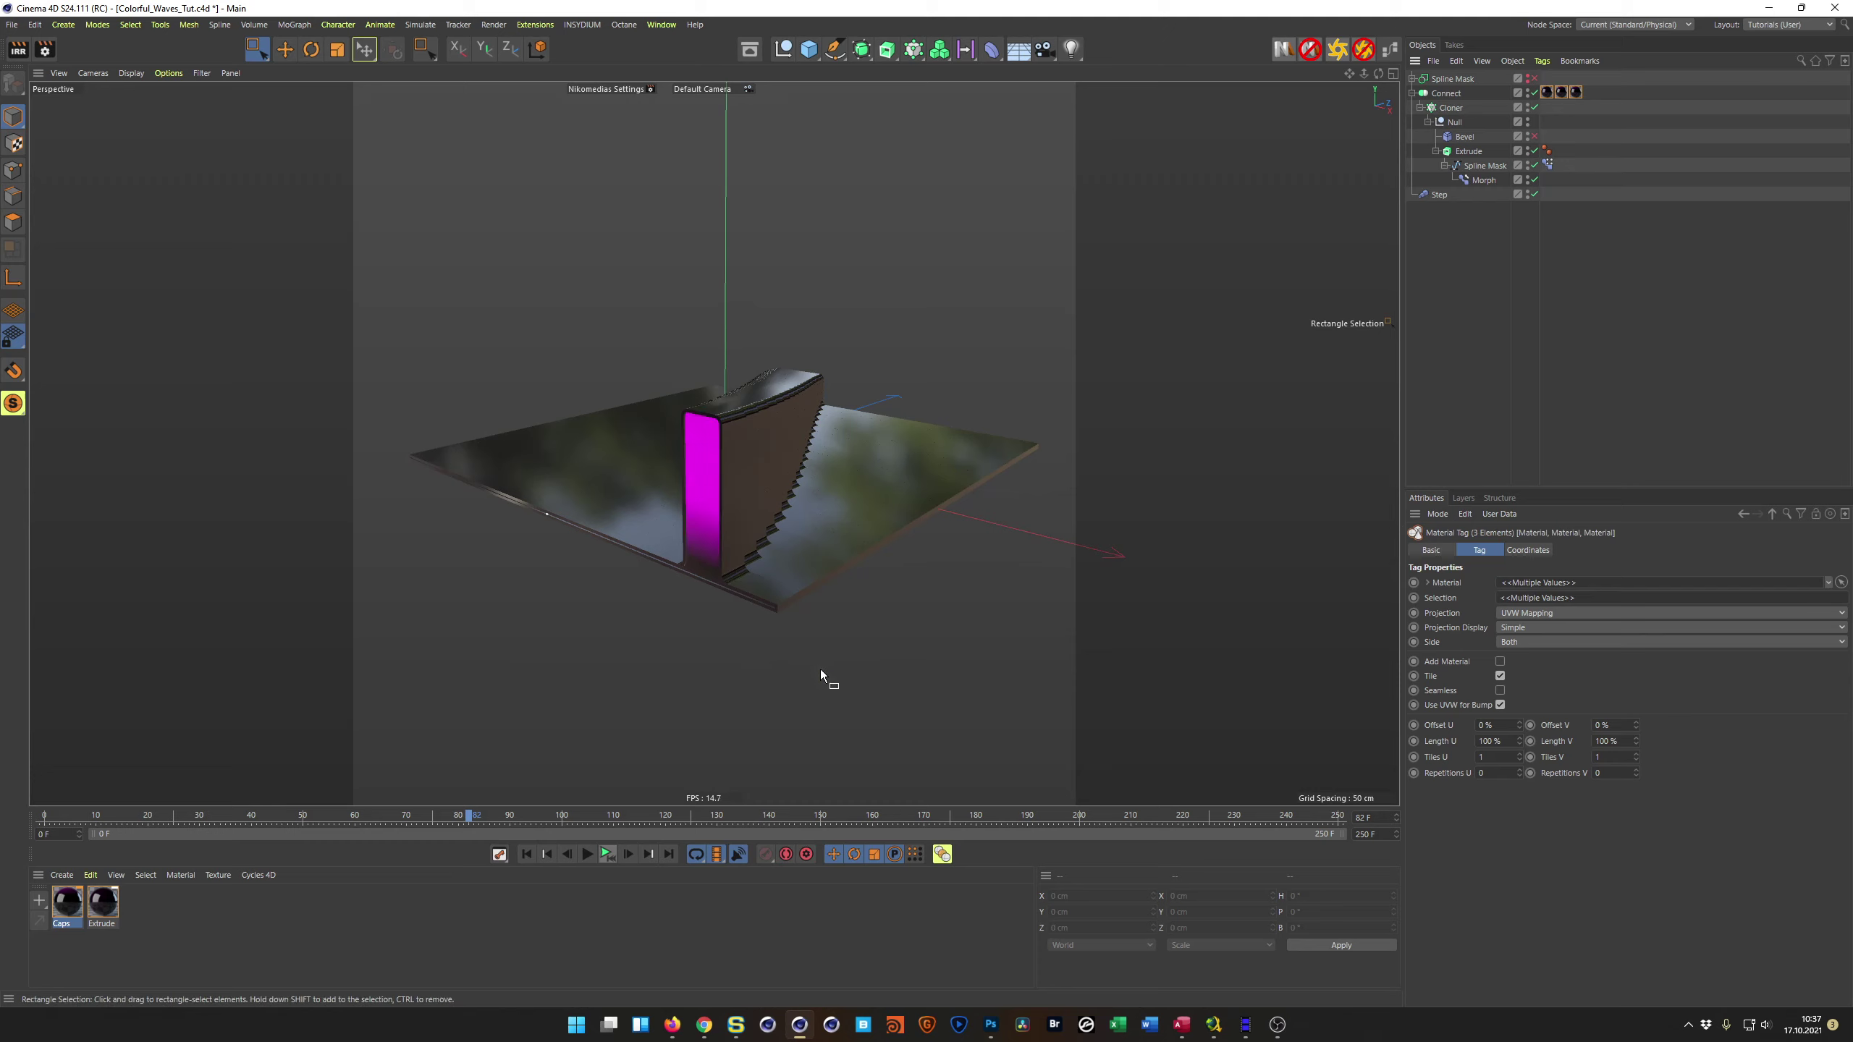
left_click_drag(699, 521, 1038, 486, "alt")
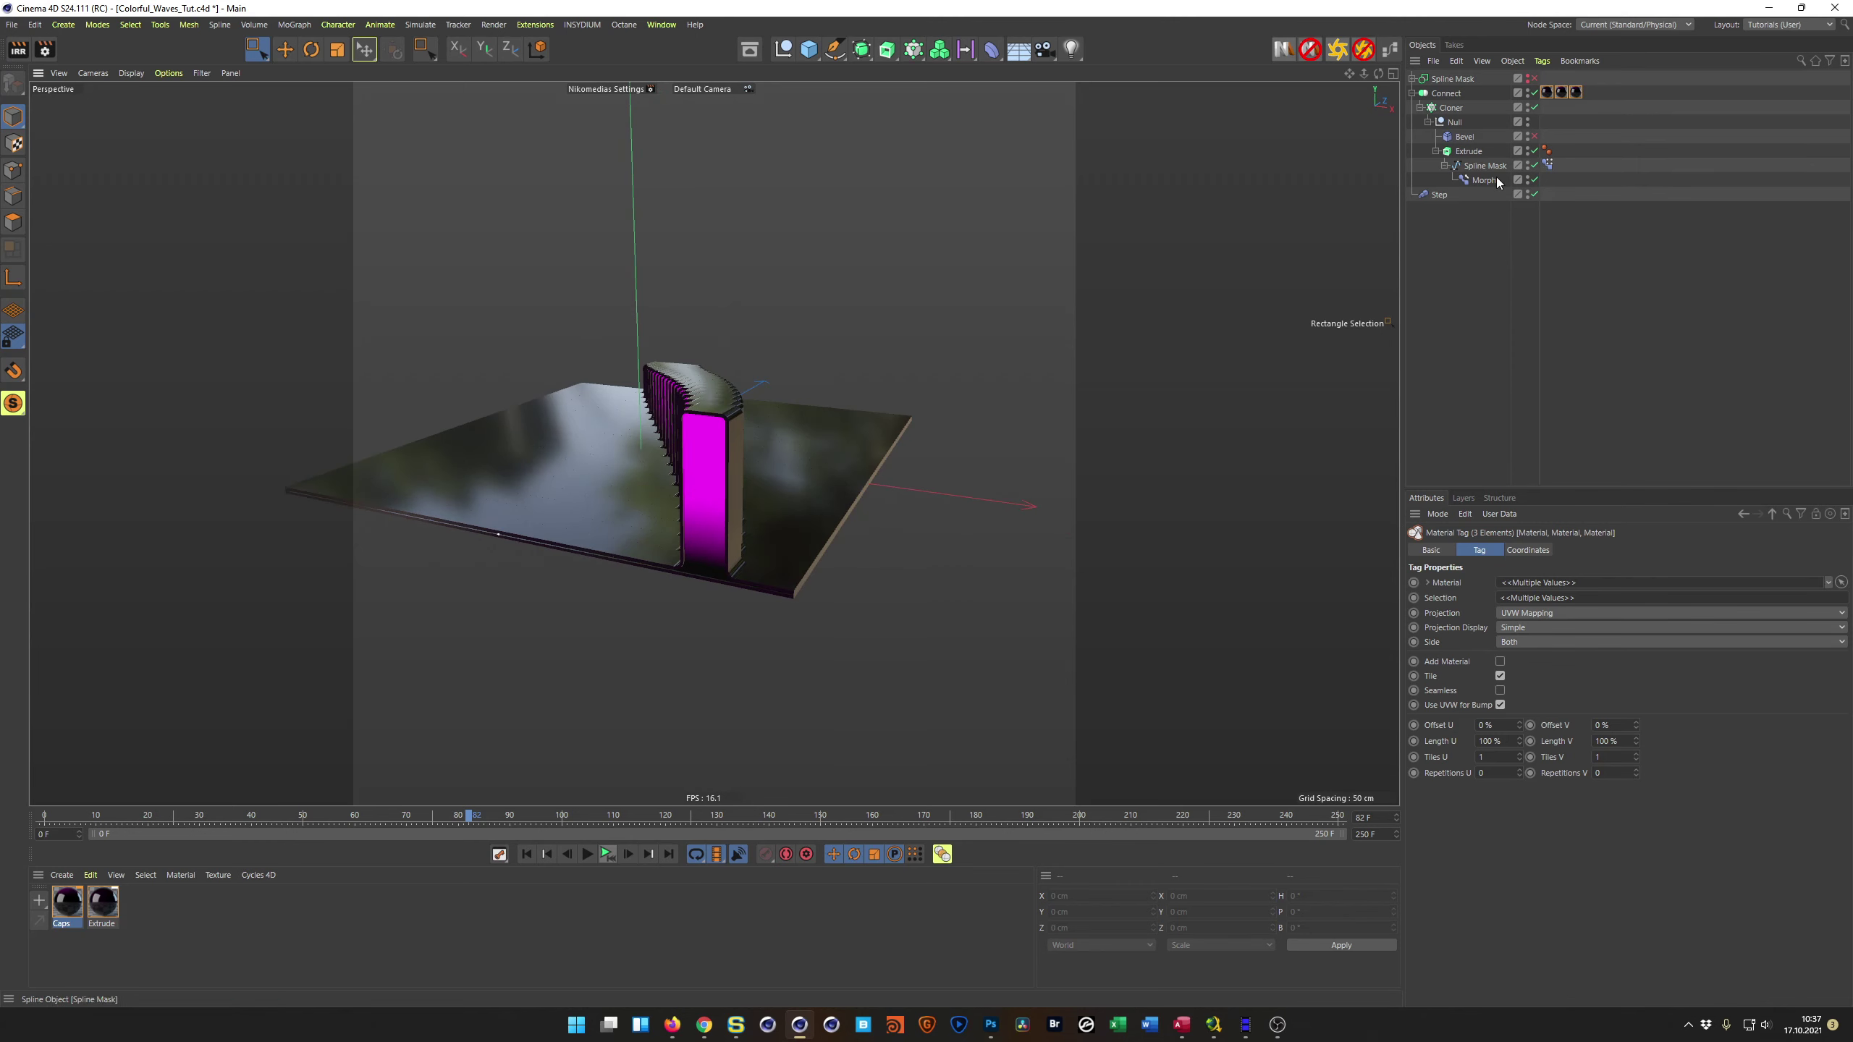
mouse_move(752, 466)
left_mouse_down("alt")
mouse_move(781, 482)
mouse_move(766, 443)
left_mouse_up("alt")
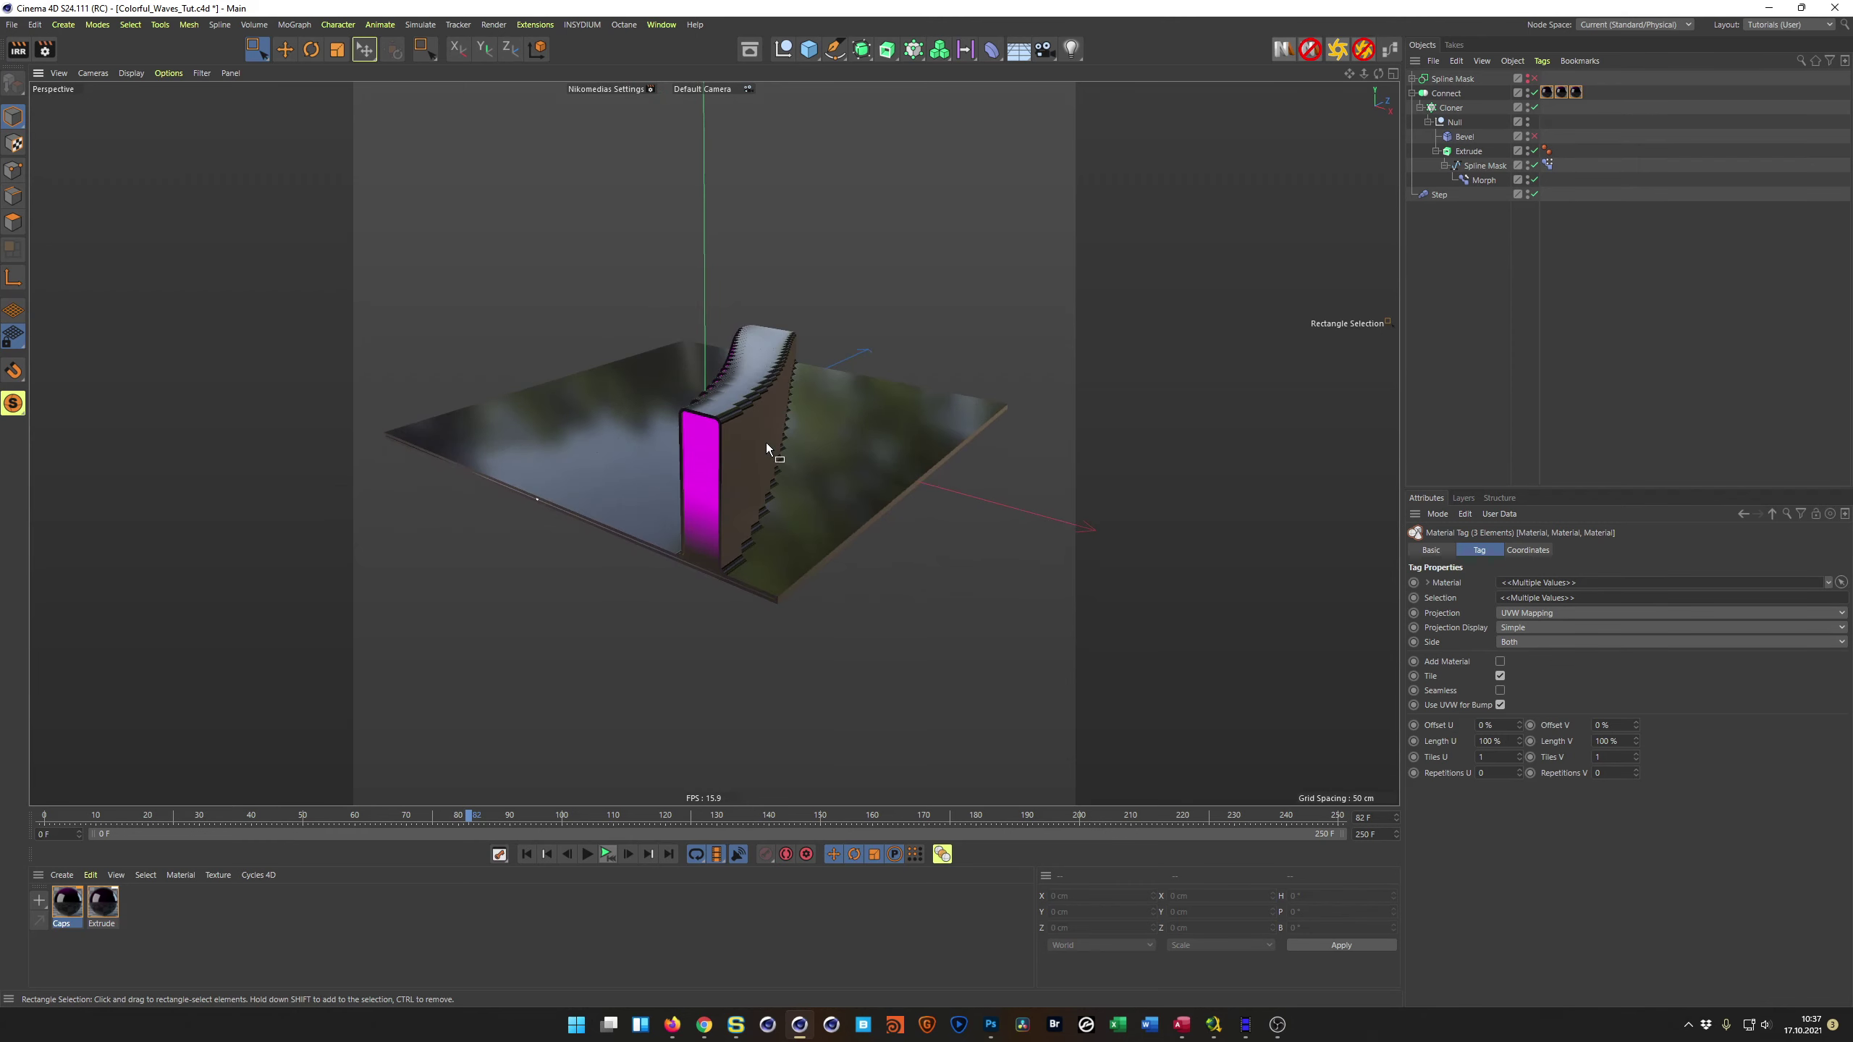
scroll(790, 409, "up", 3)
scroll(792, 405, "up", 2)
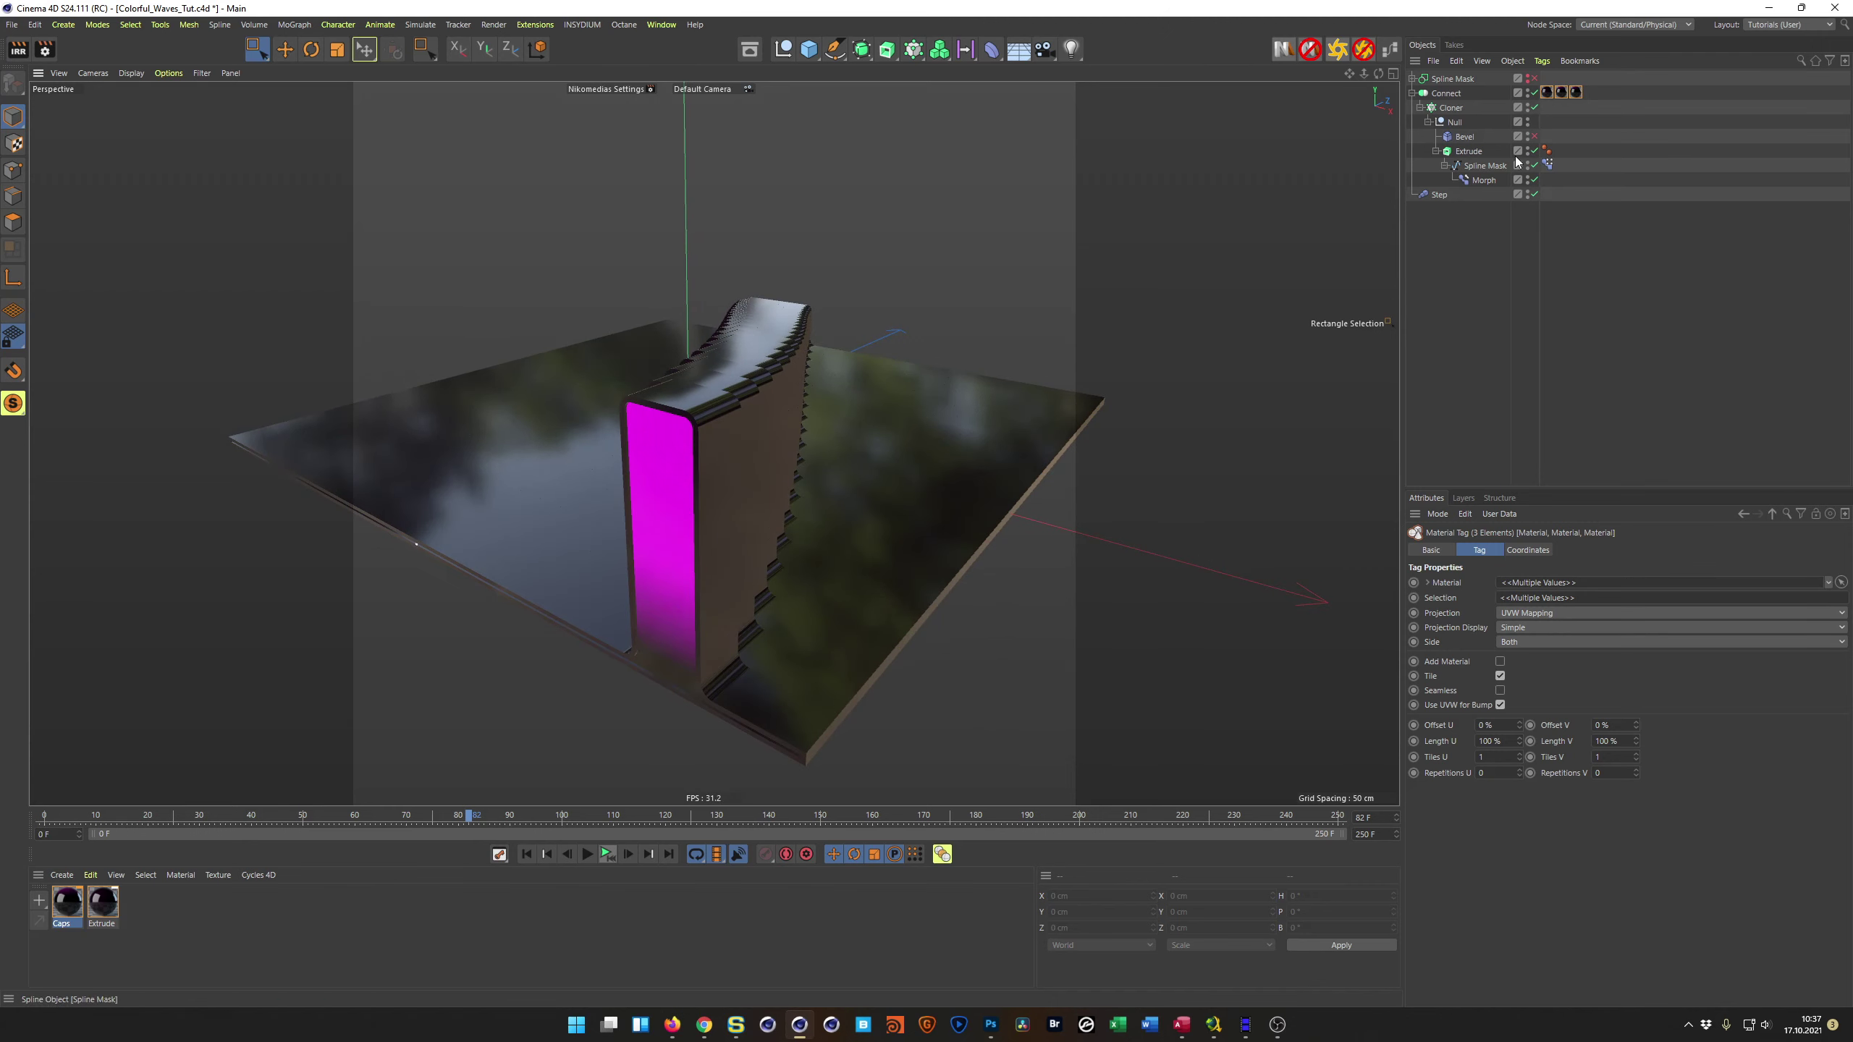
left_click_drag(730, 466, 720, 406, "alt")
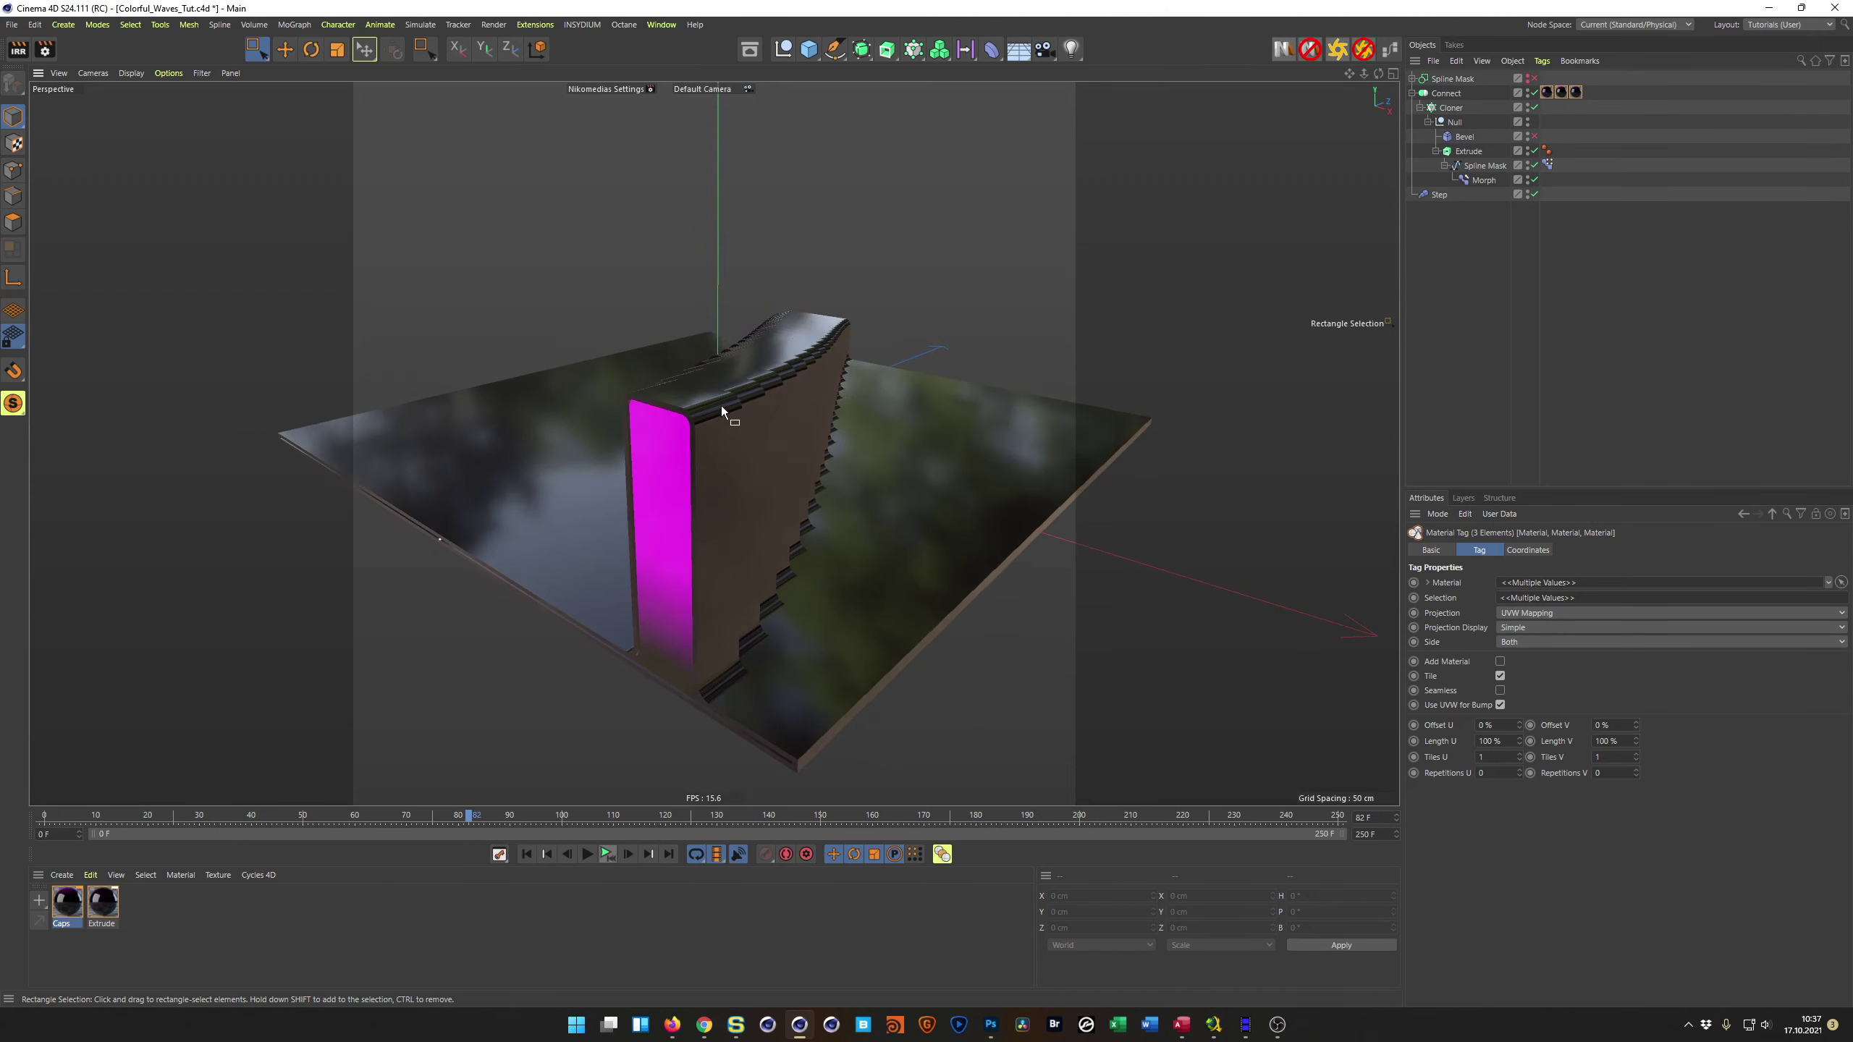
scroll(802, 379, "up", 4)
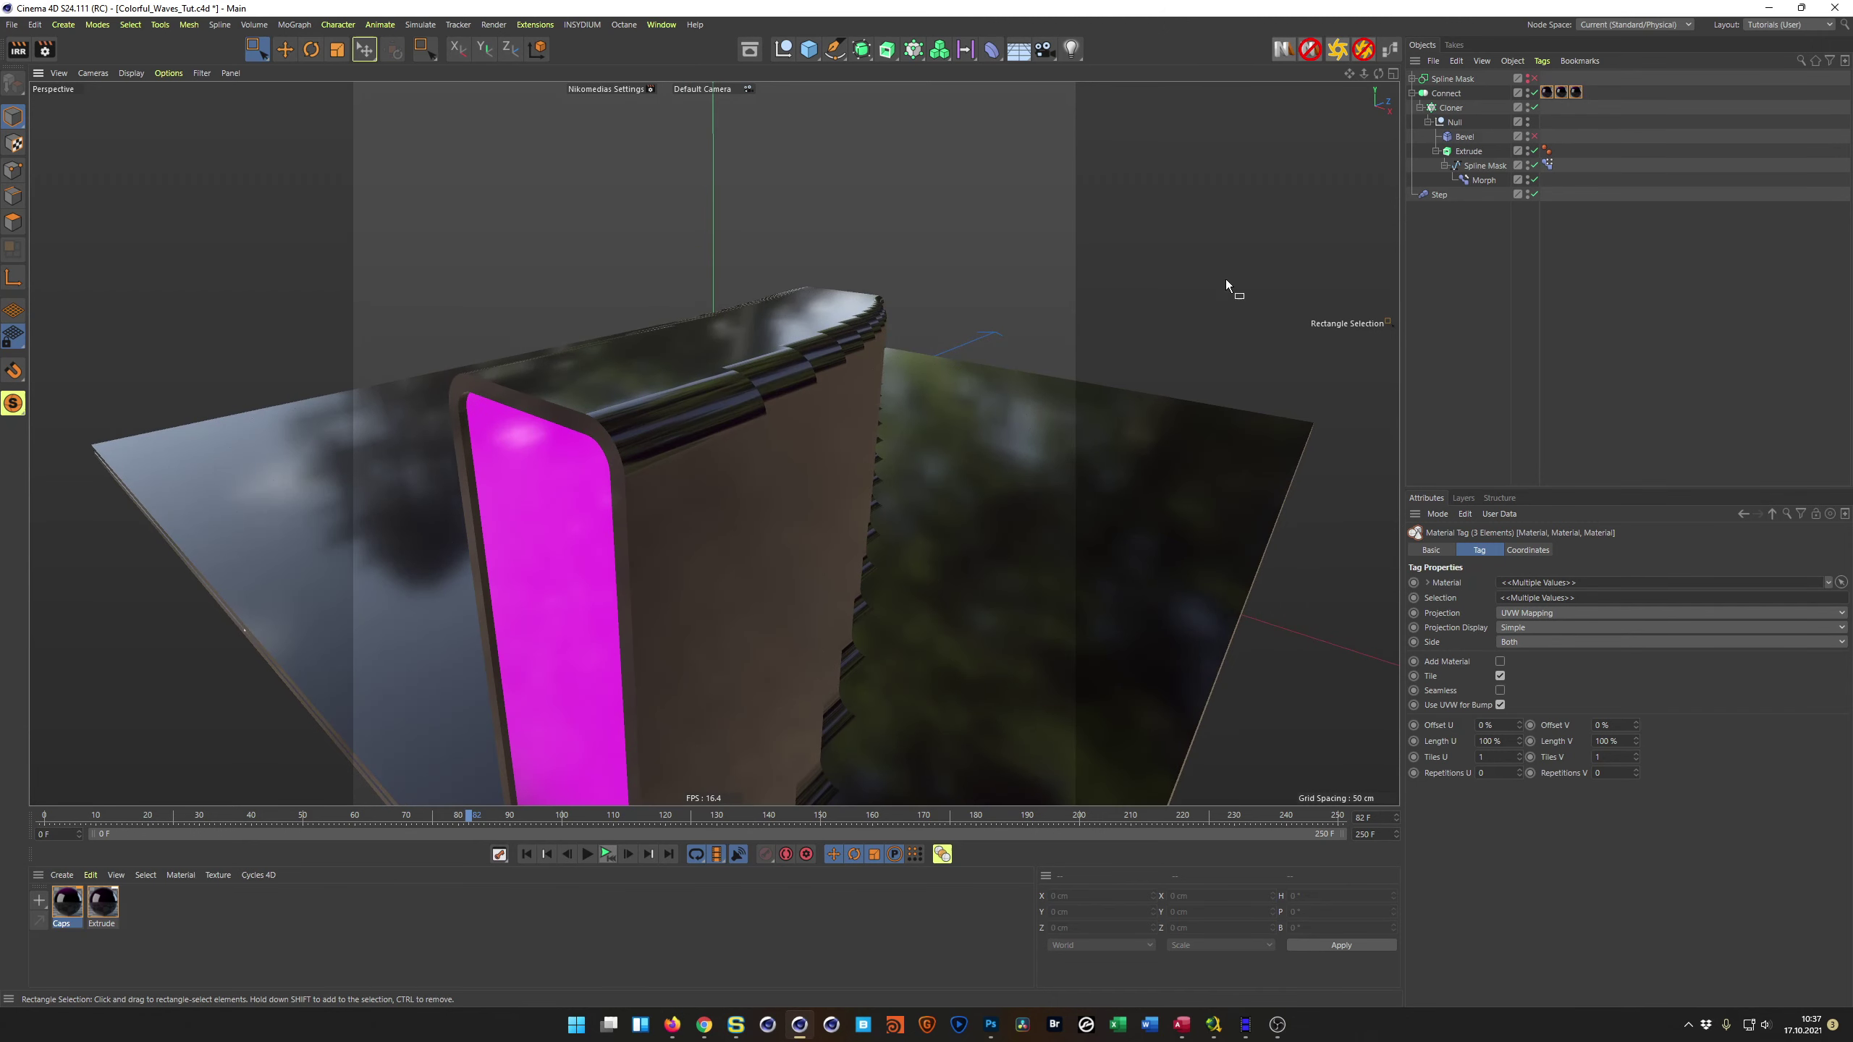
Step: Re-enable the Bevel object and rewind the timeline to frame 0
left_click(1535, 137)
right_click_drag(722, 482, 710, 530, "alt")
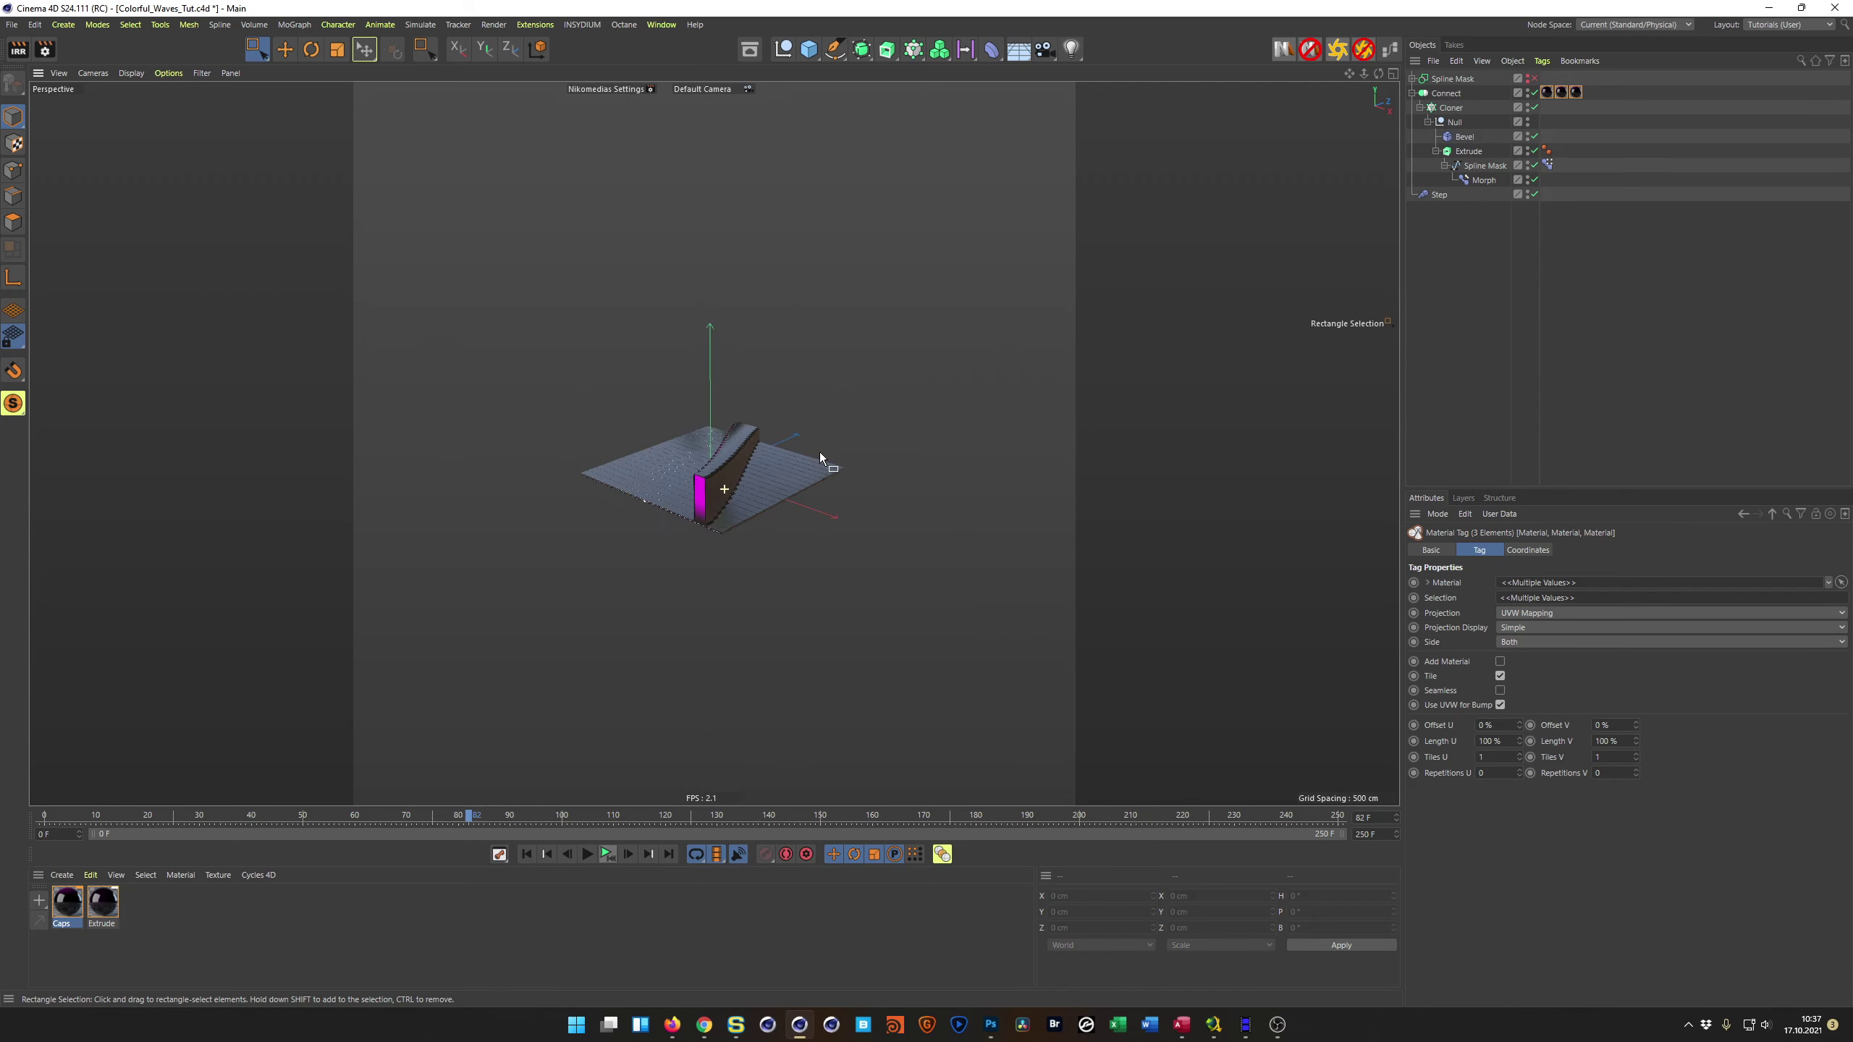
scroll(821, 451, "up", 5)
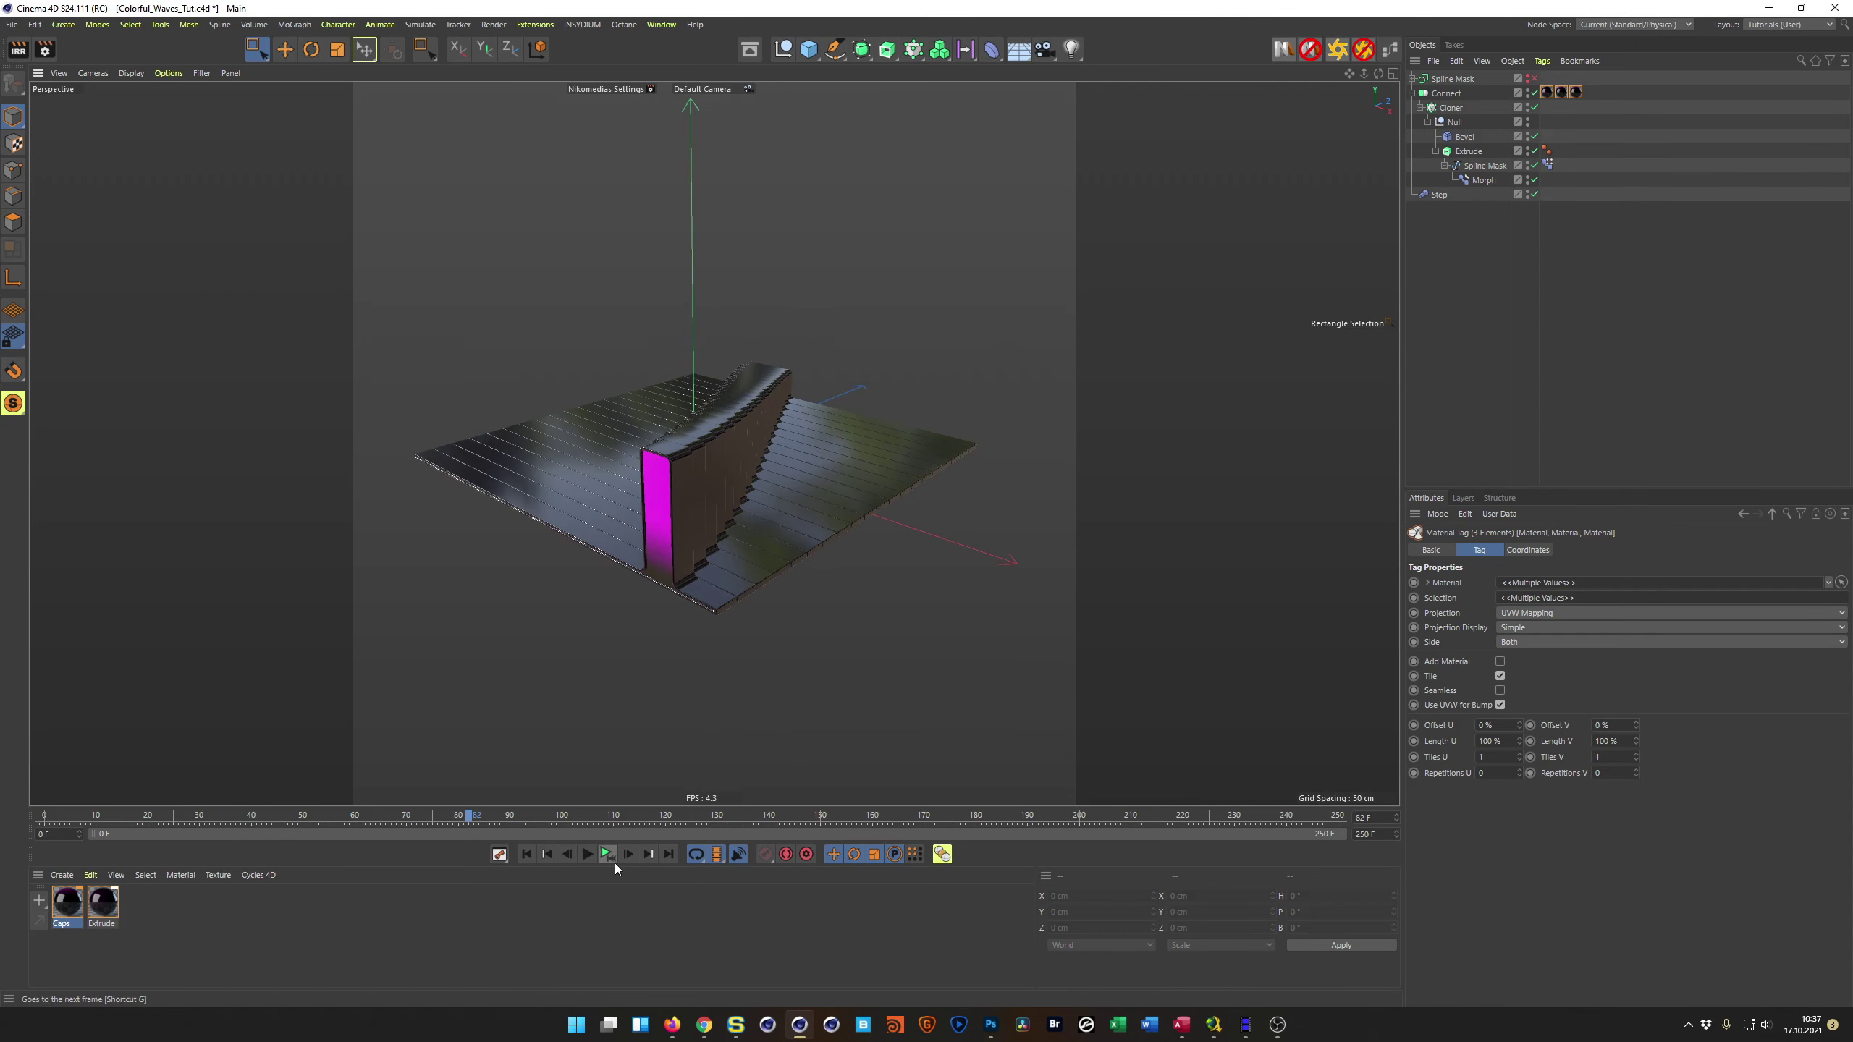
left_click(540, 860)
Step: Bake the Connect object out as an Alembic Connect object
right_click(1442, 95)
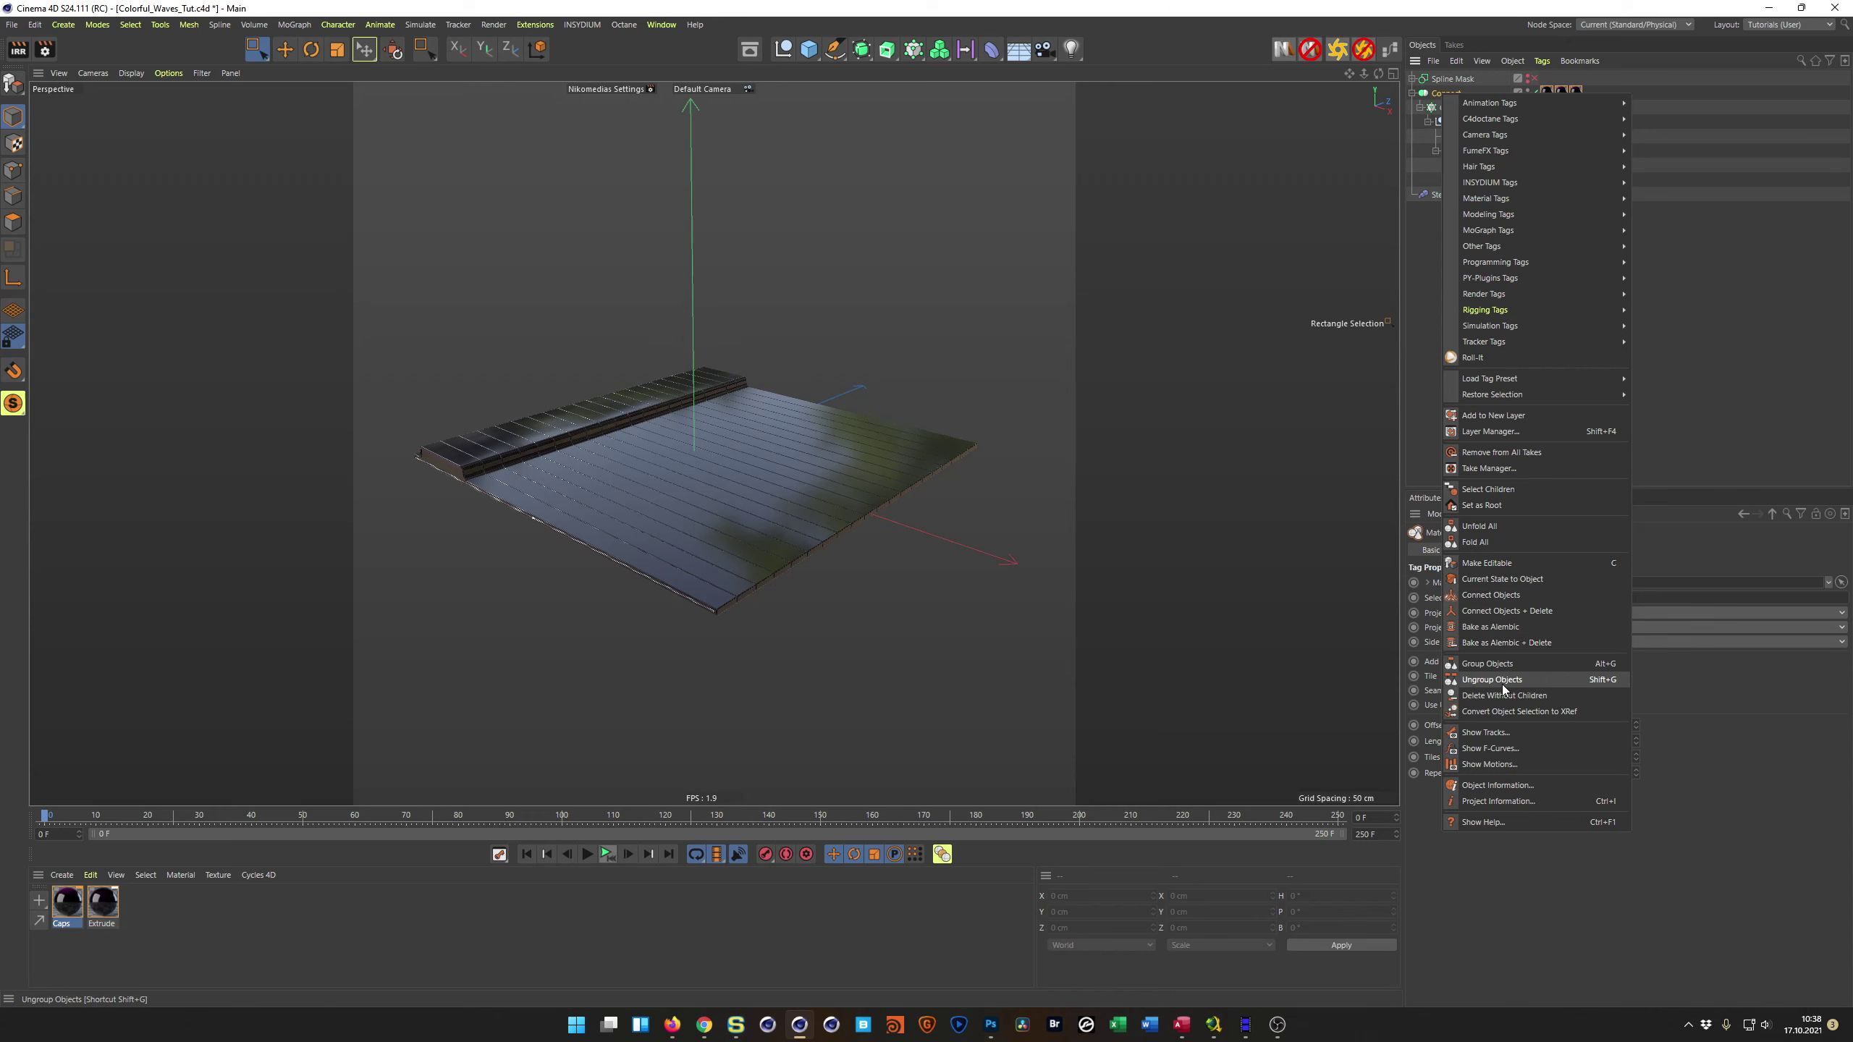
left_click(1493, 628)
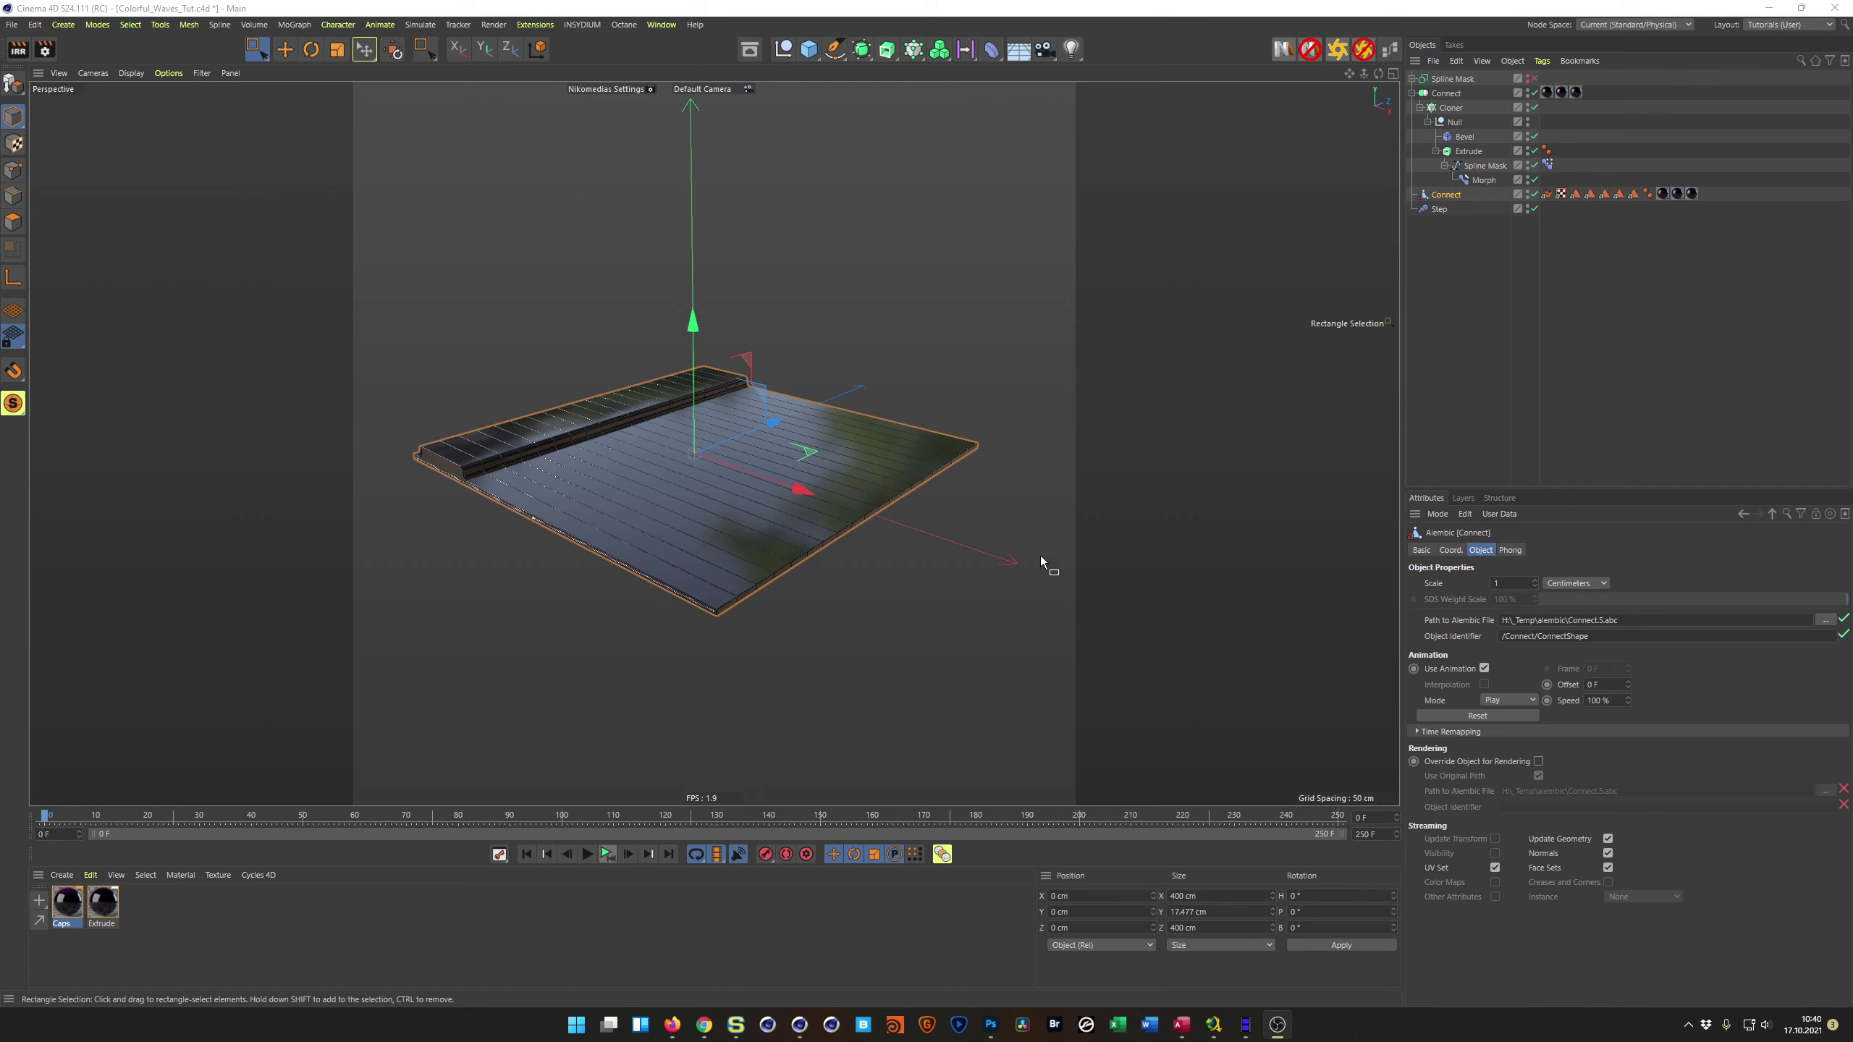
left_click(652, 507)
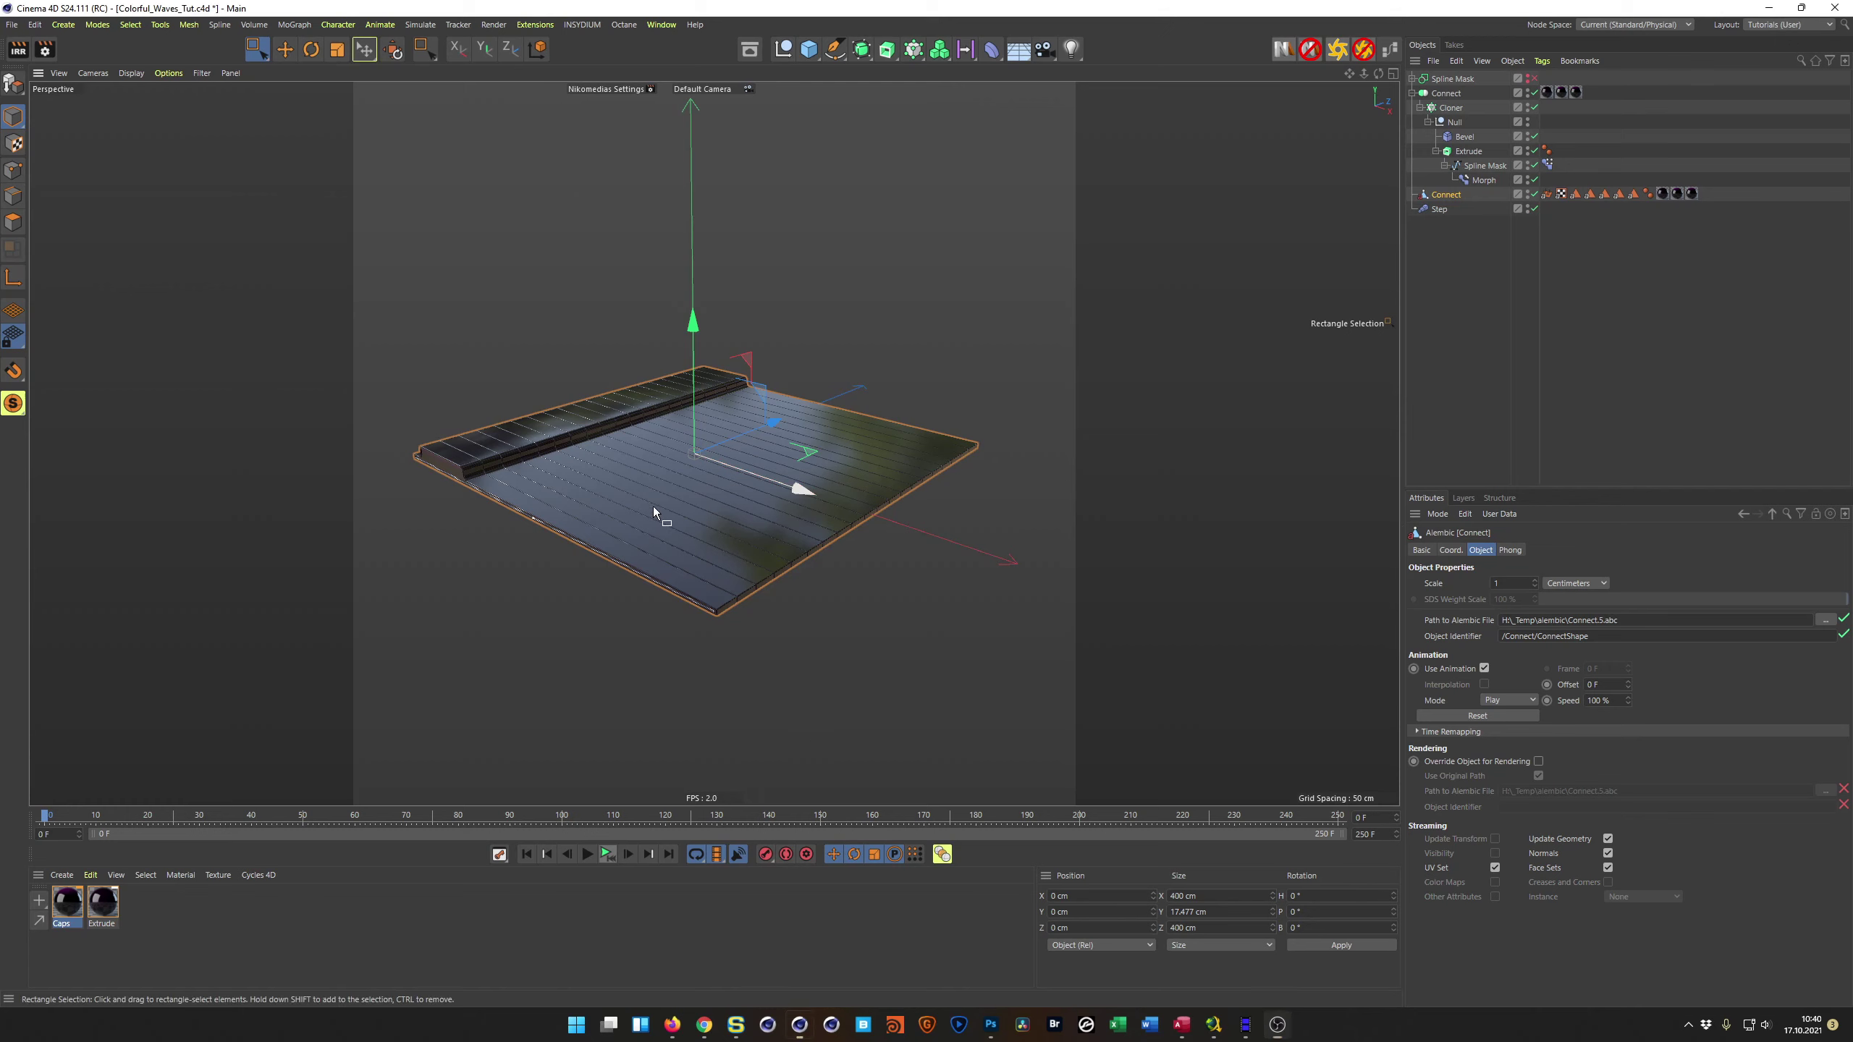
scroll(699, 490, "up", 3)
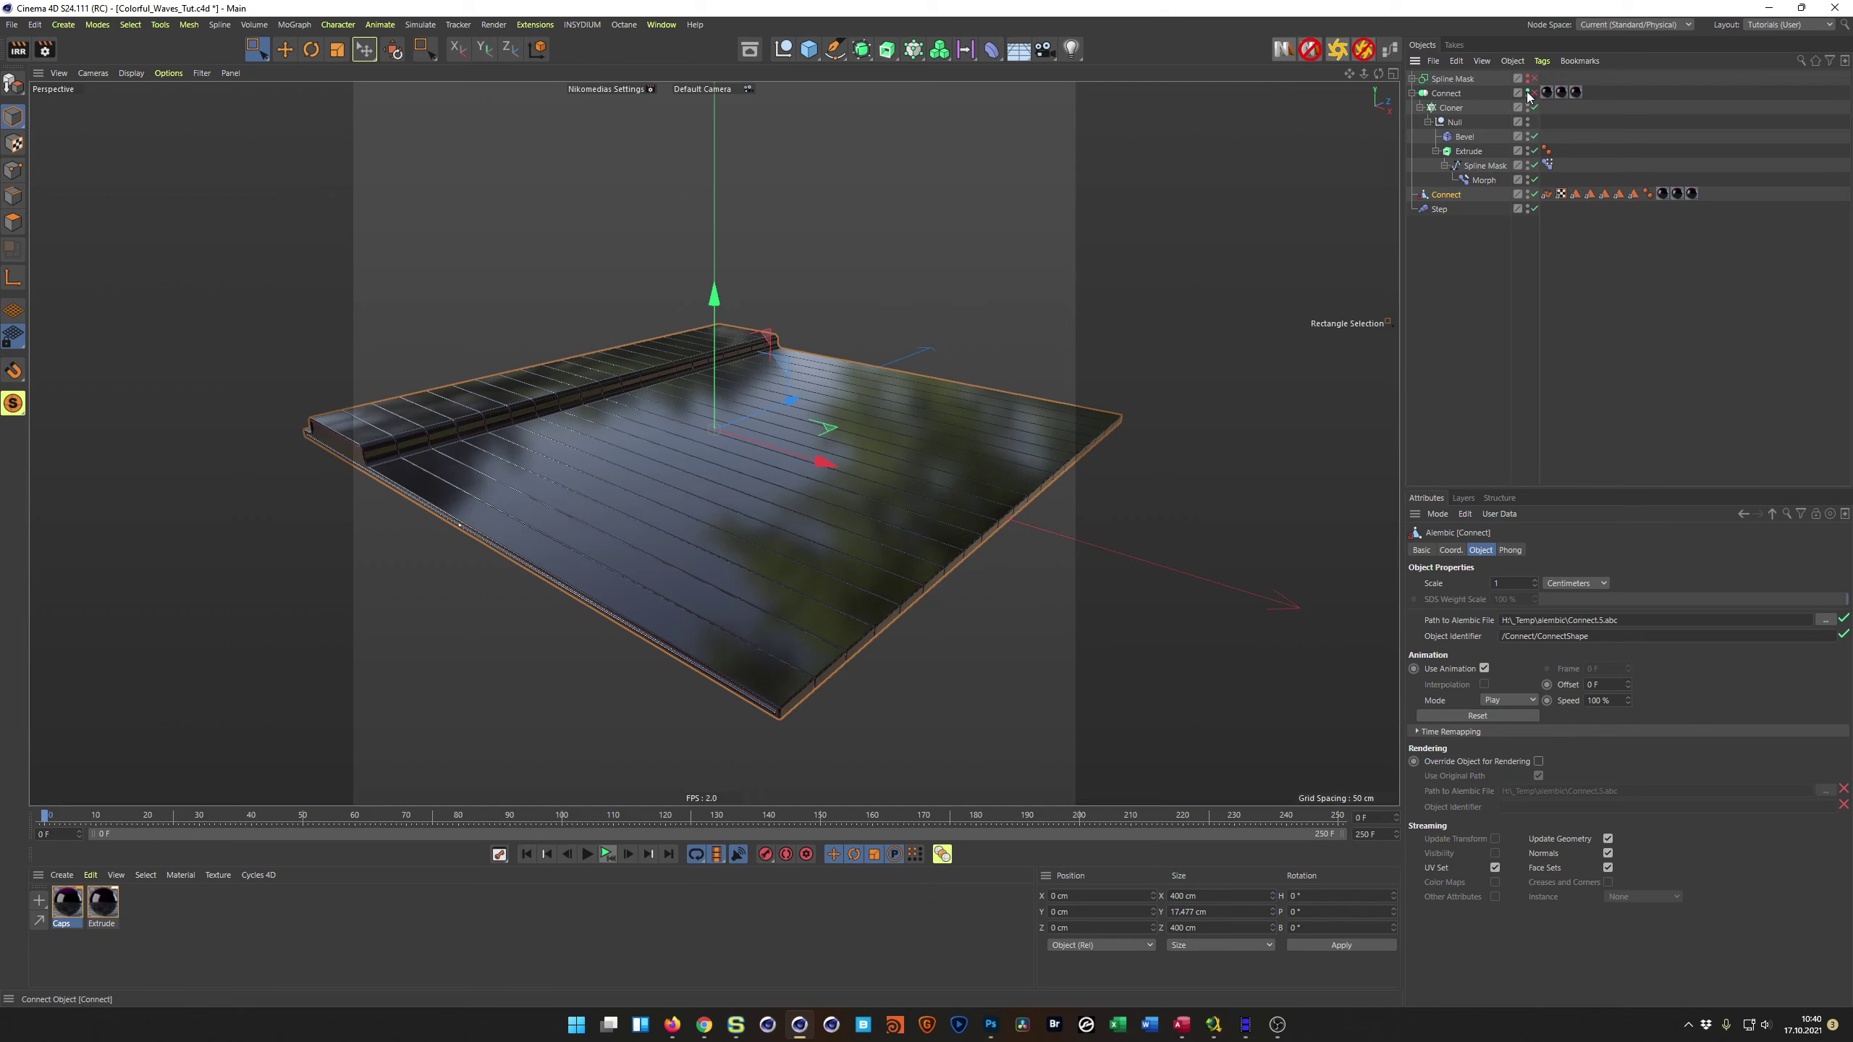
Step: Disable Bevel on the original bars and play back the baked magenta bar animation
left_click(1534, 136)
scroll(741, 524, "down", 3)
left_click_drag(739, 540, 634, 469, "alt")
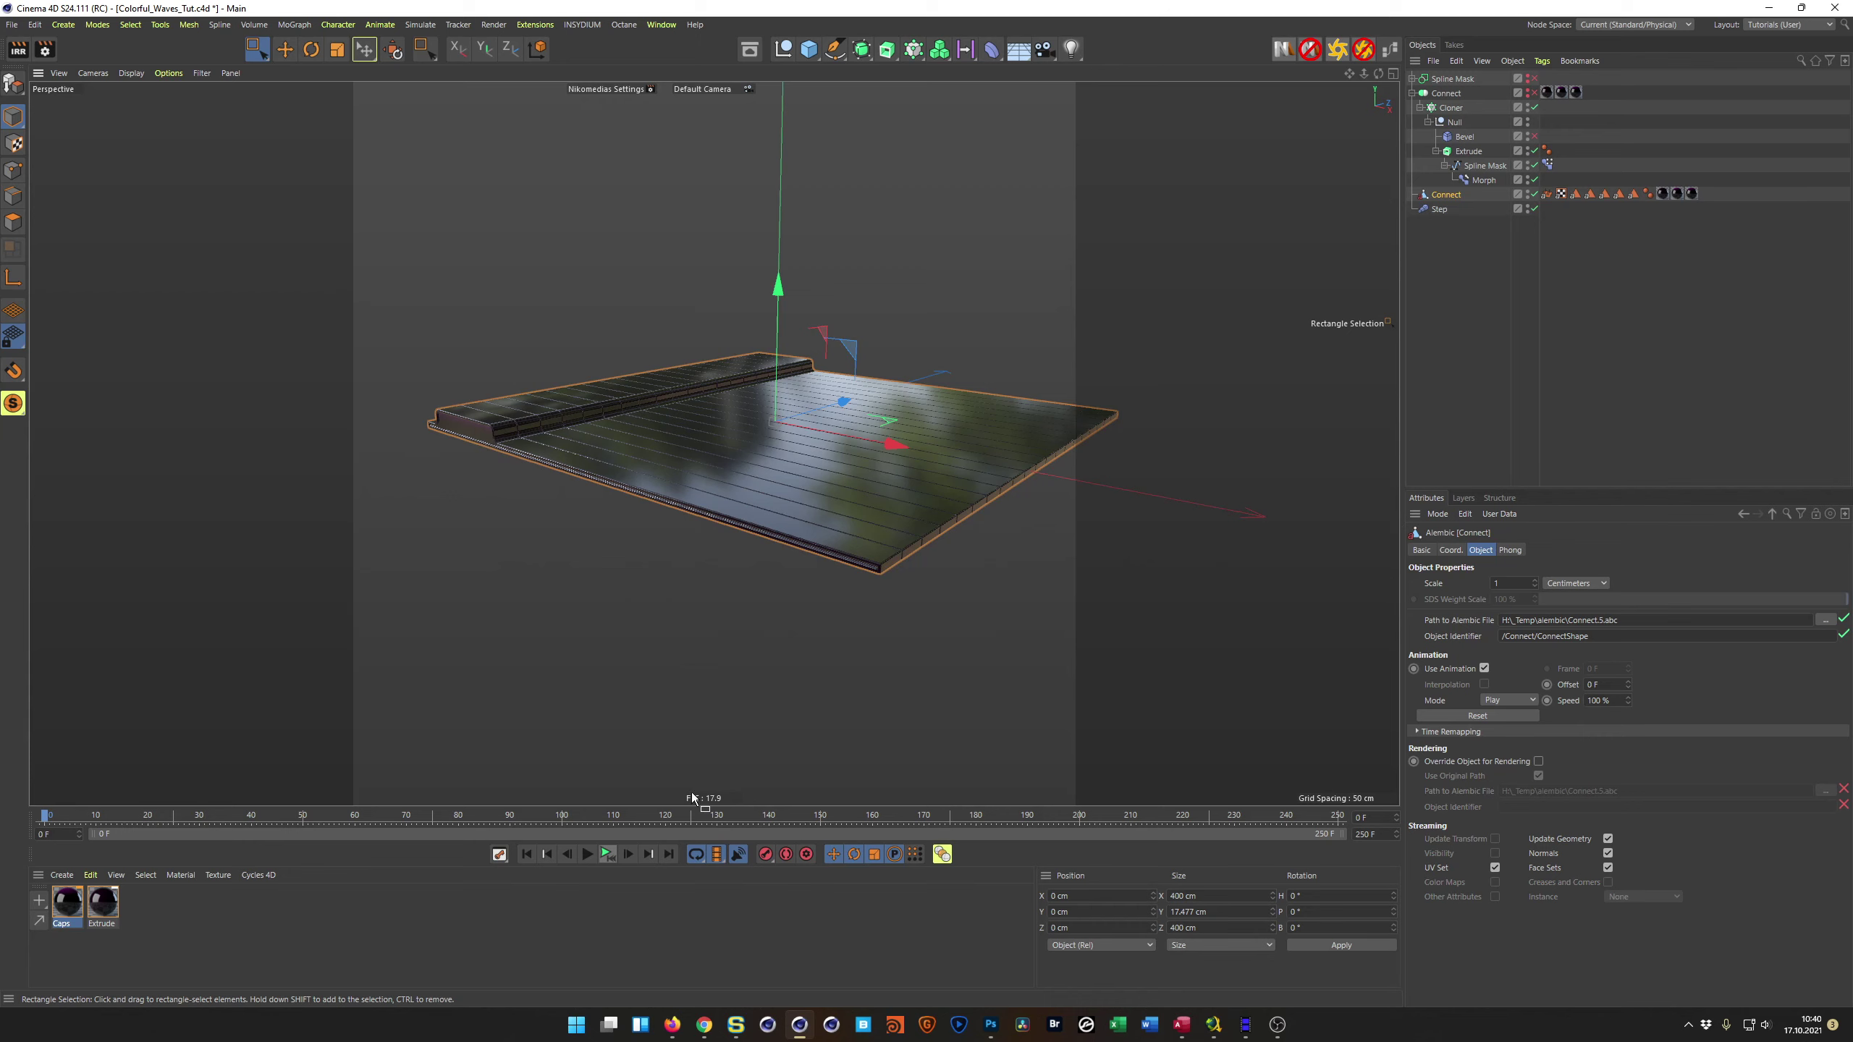
left_click(608, 855)
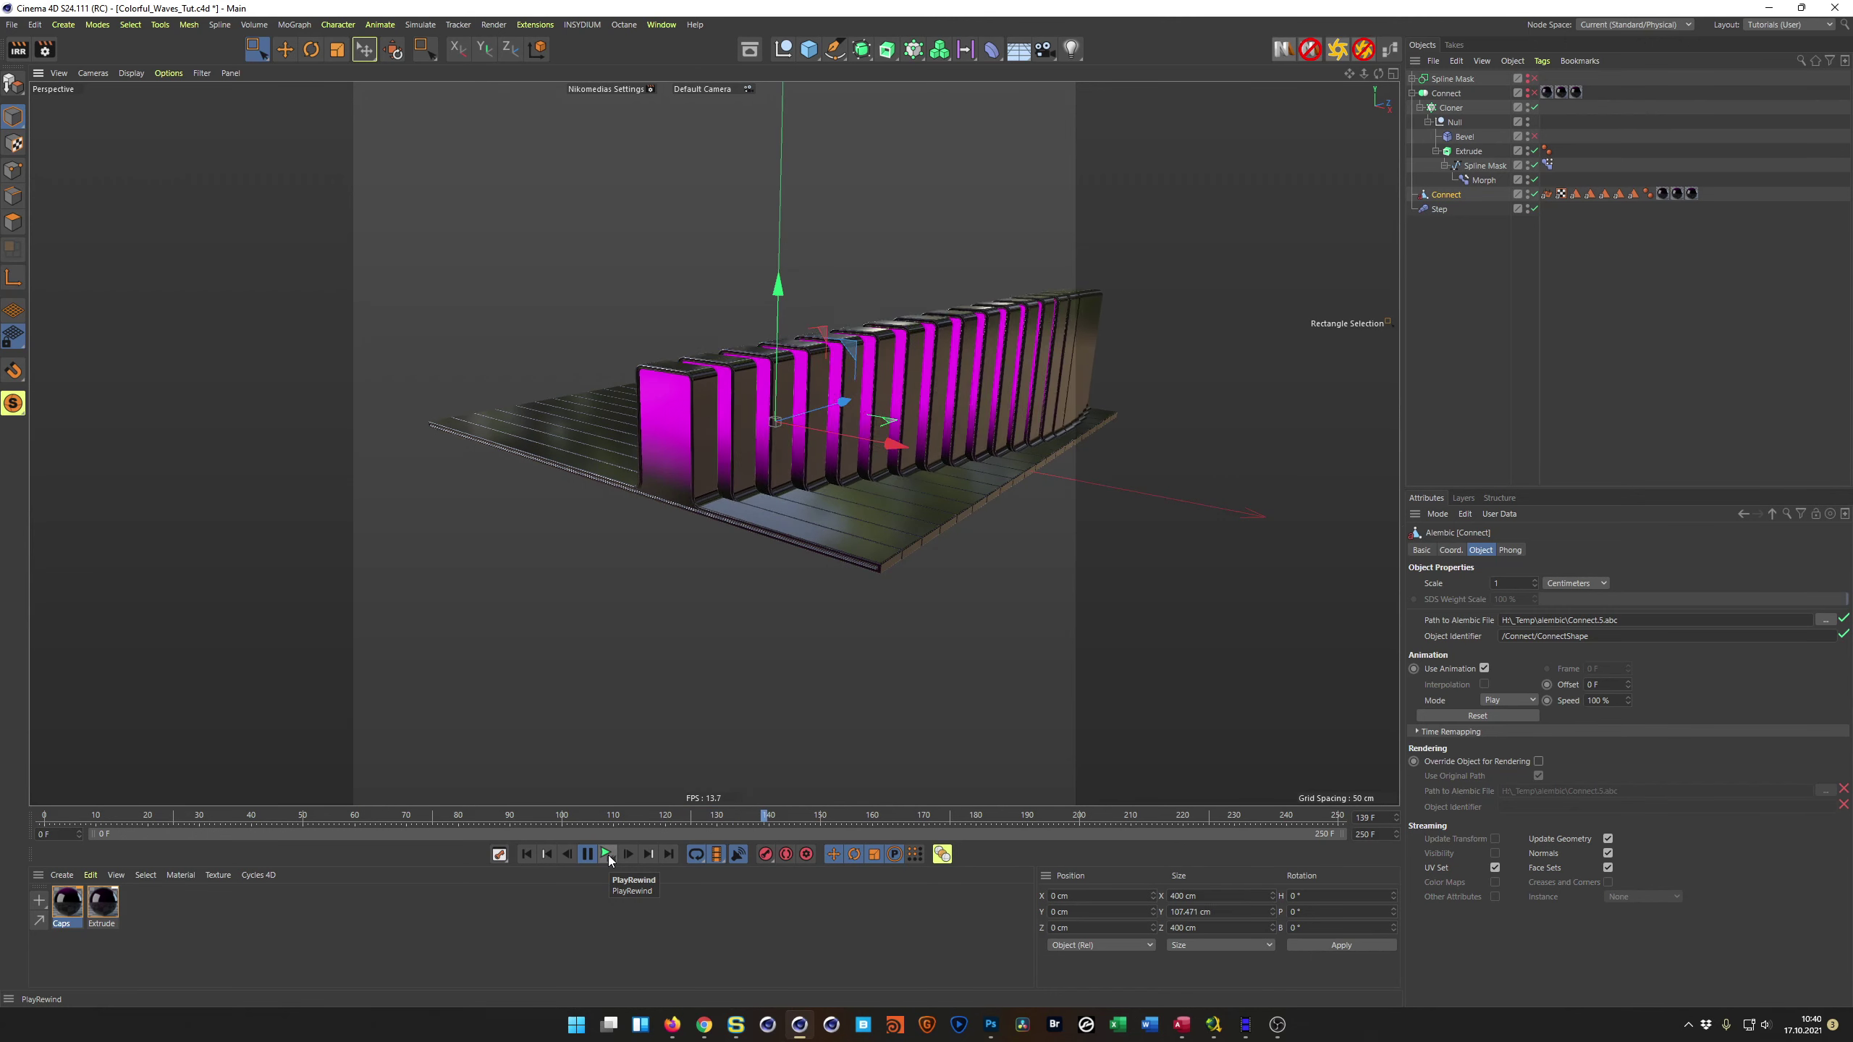
left_click(608, 855)
Step: Place the Alembic Connect below Step and collapse the Connect hierarchy
left_click_drag(1013, 559, 846, 500, "alt")
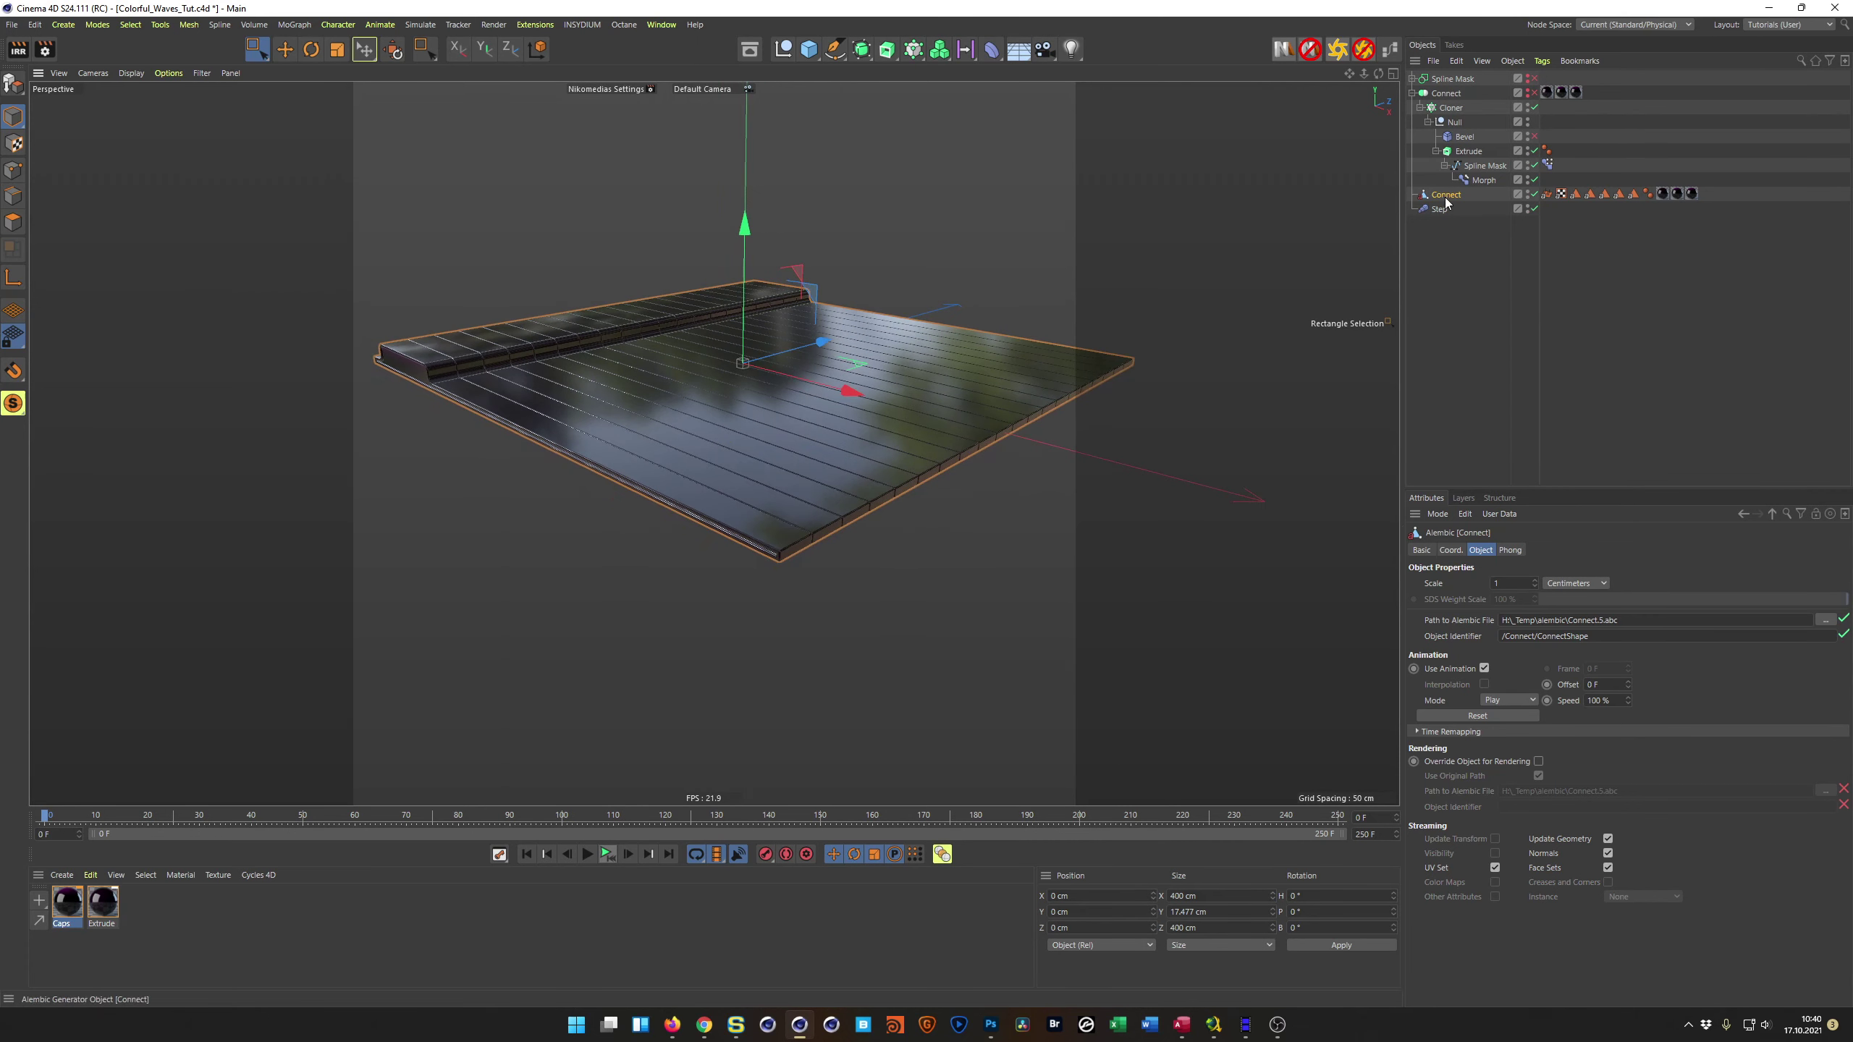
left_click_drag(1446, 199, 1462, 275)
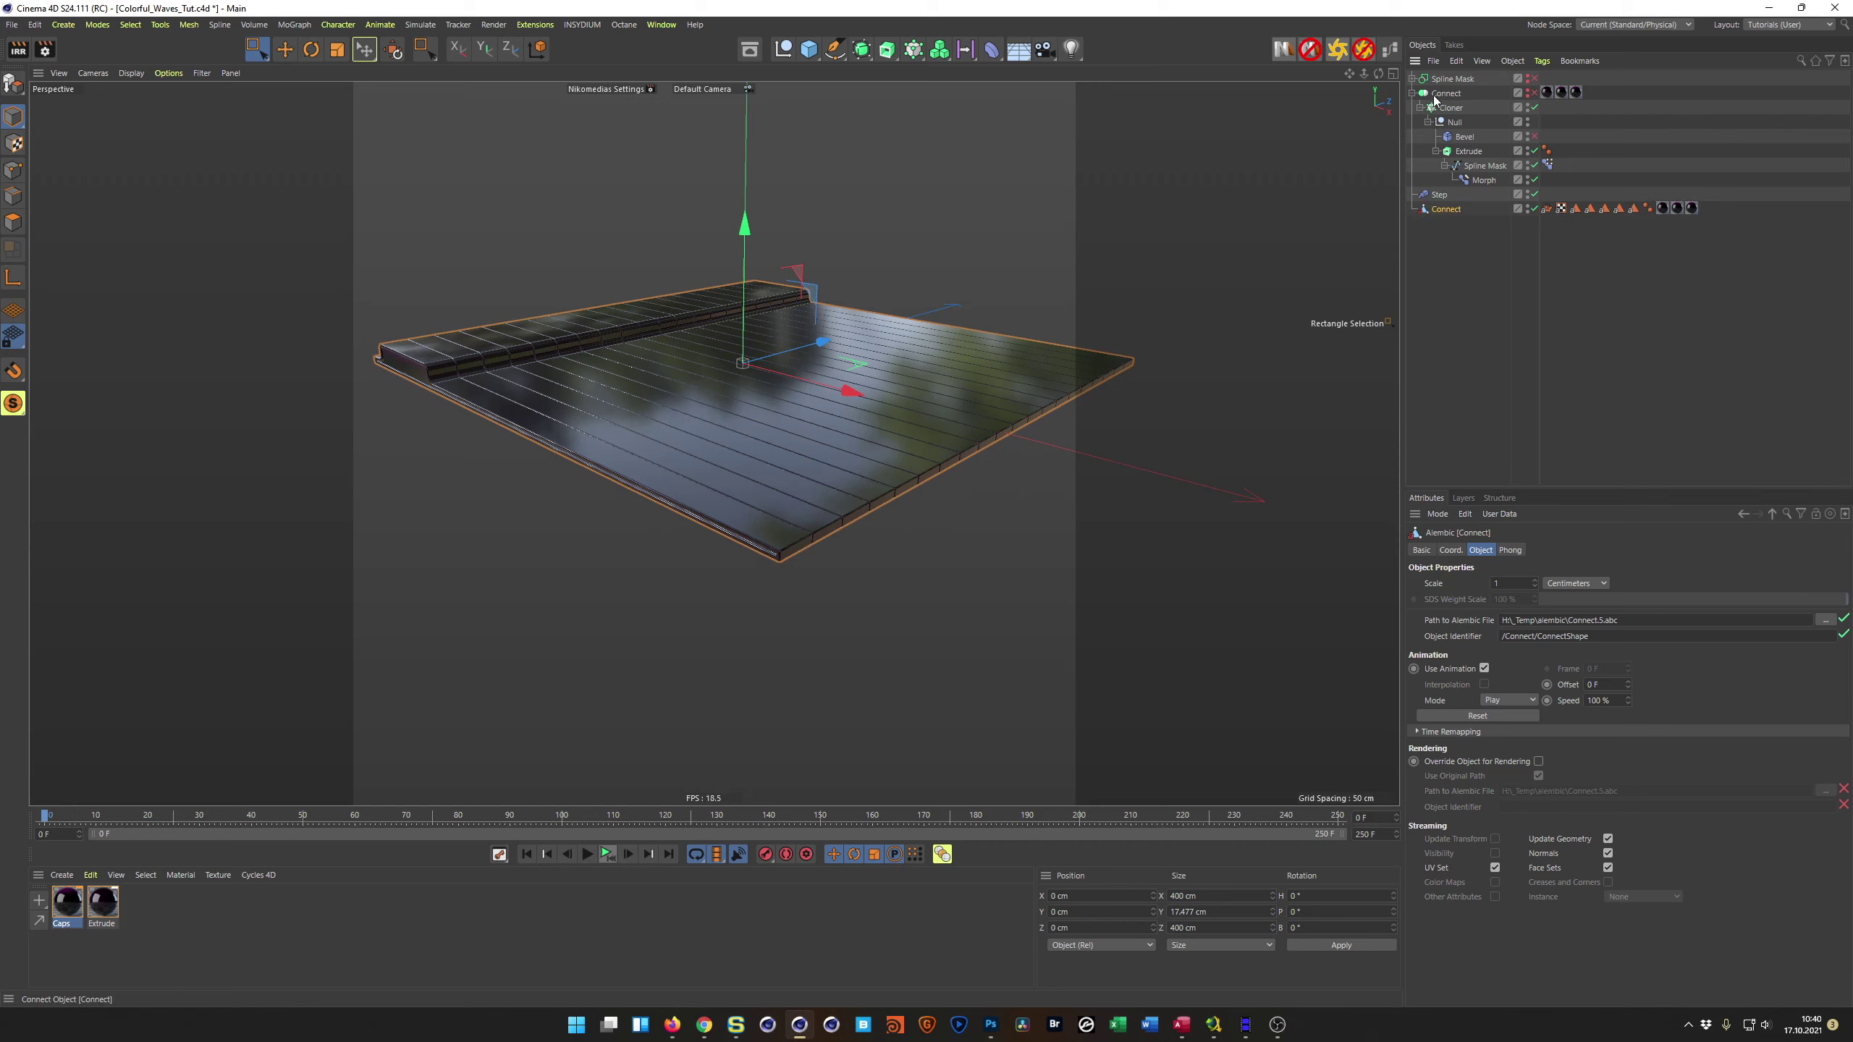
left_click(1412, 92)
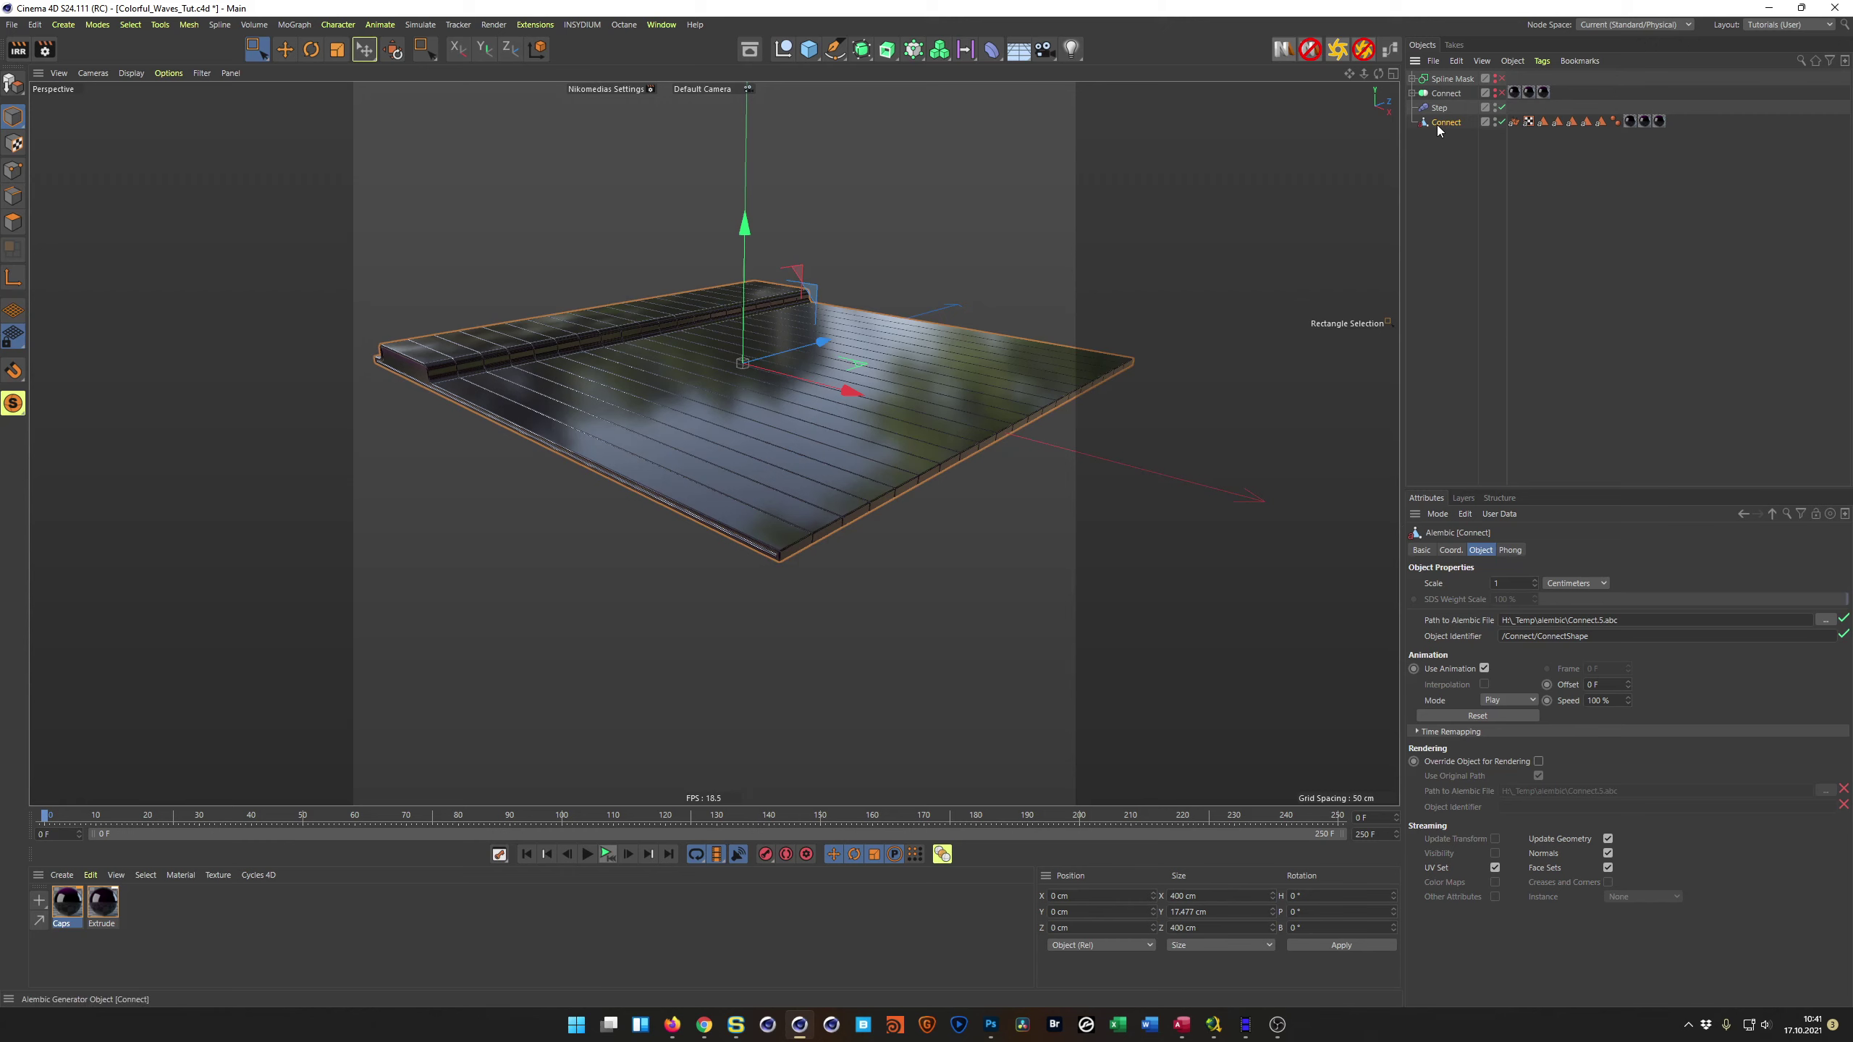
Step: Add a Connect Instance and move it to the end of the object list
left_click(862, 53)
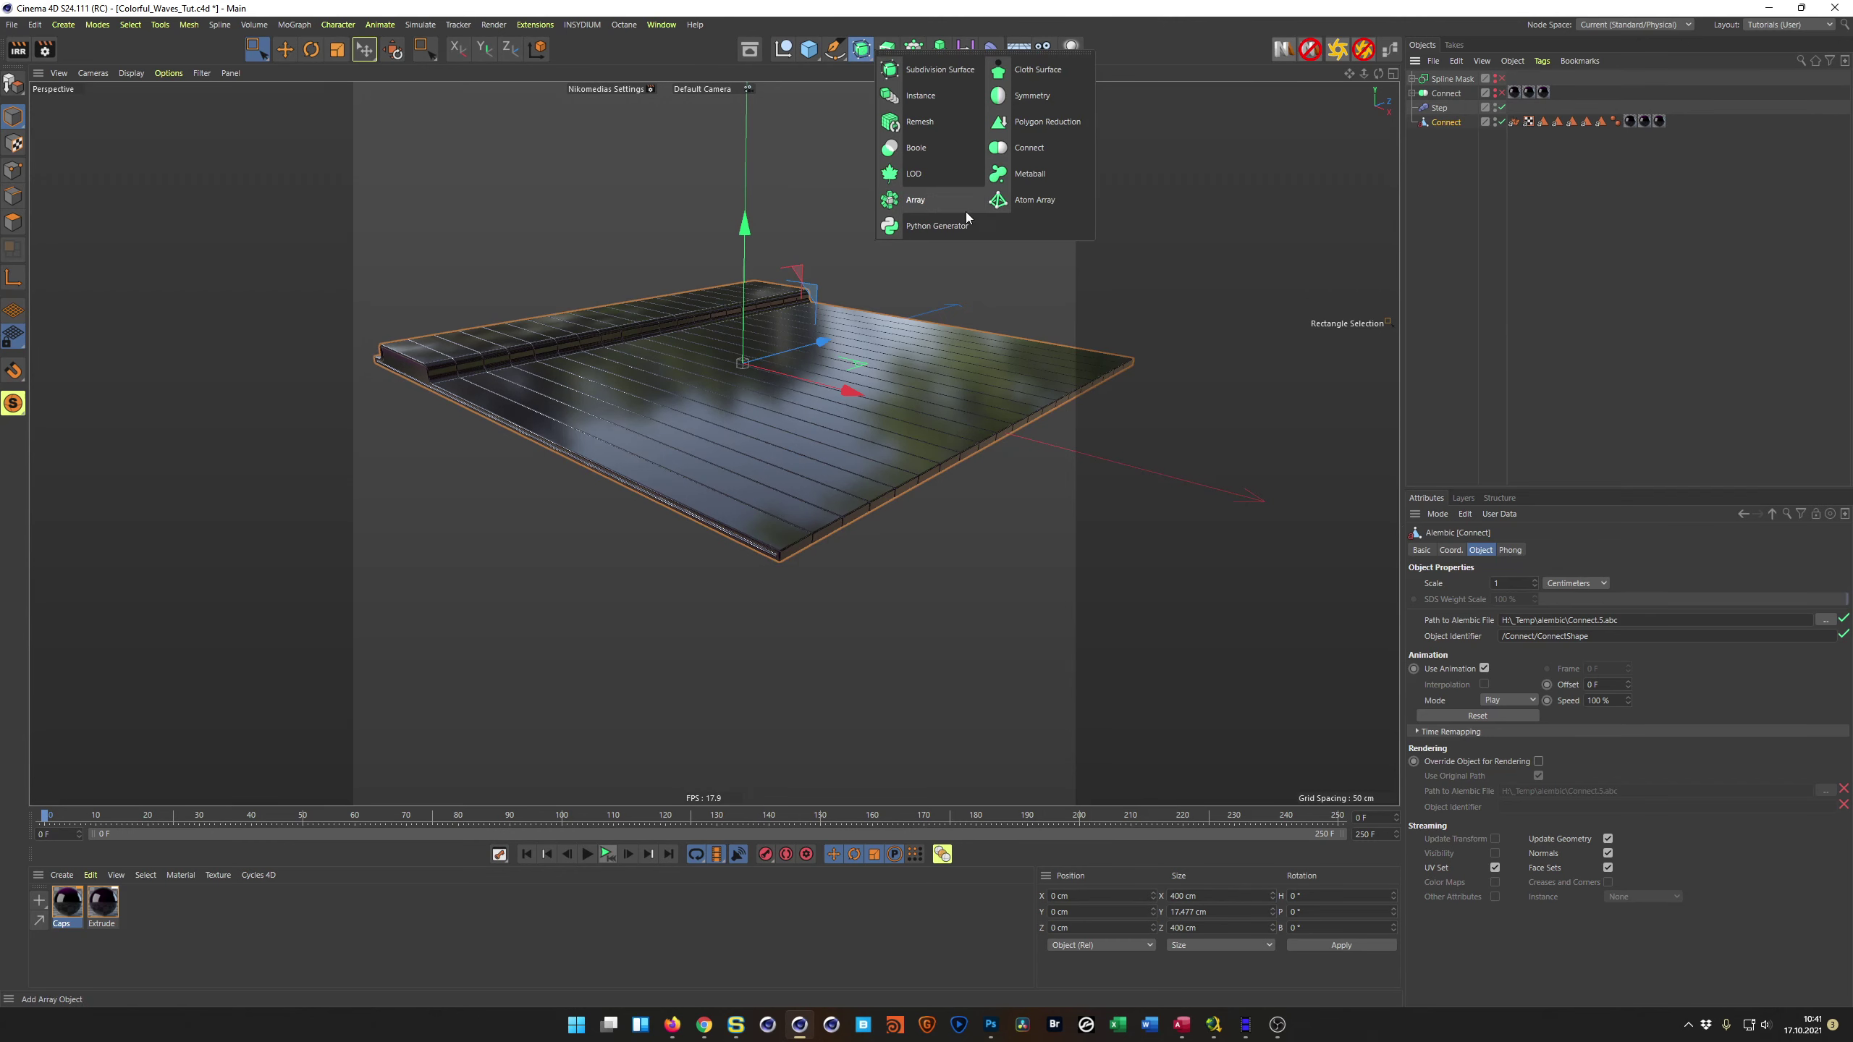
left_click(943, 95)
left_click_drag(1437, 81, 1437, 228)
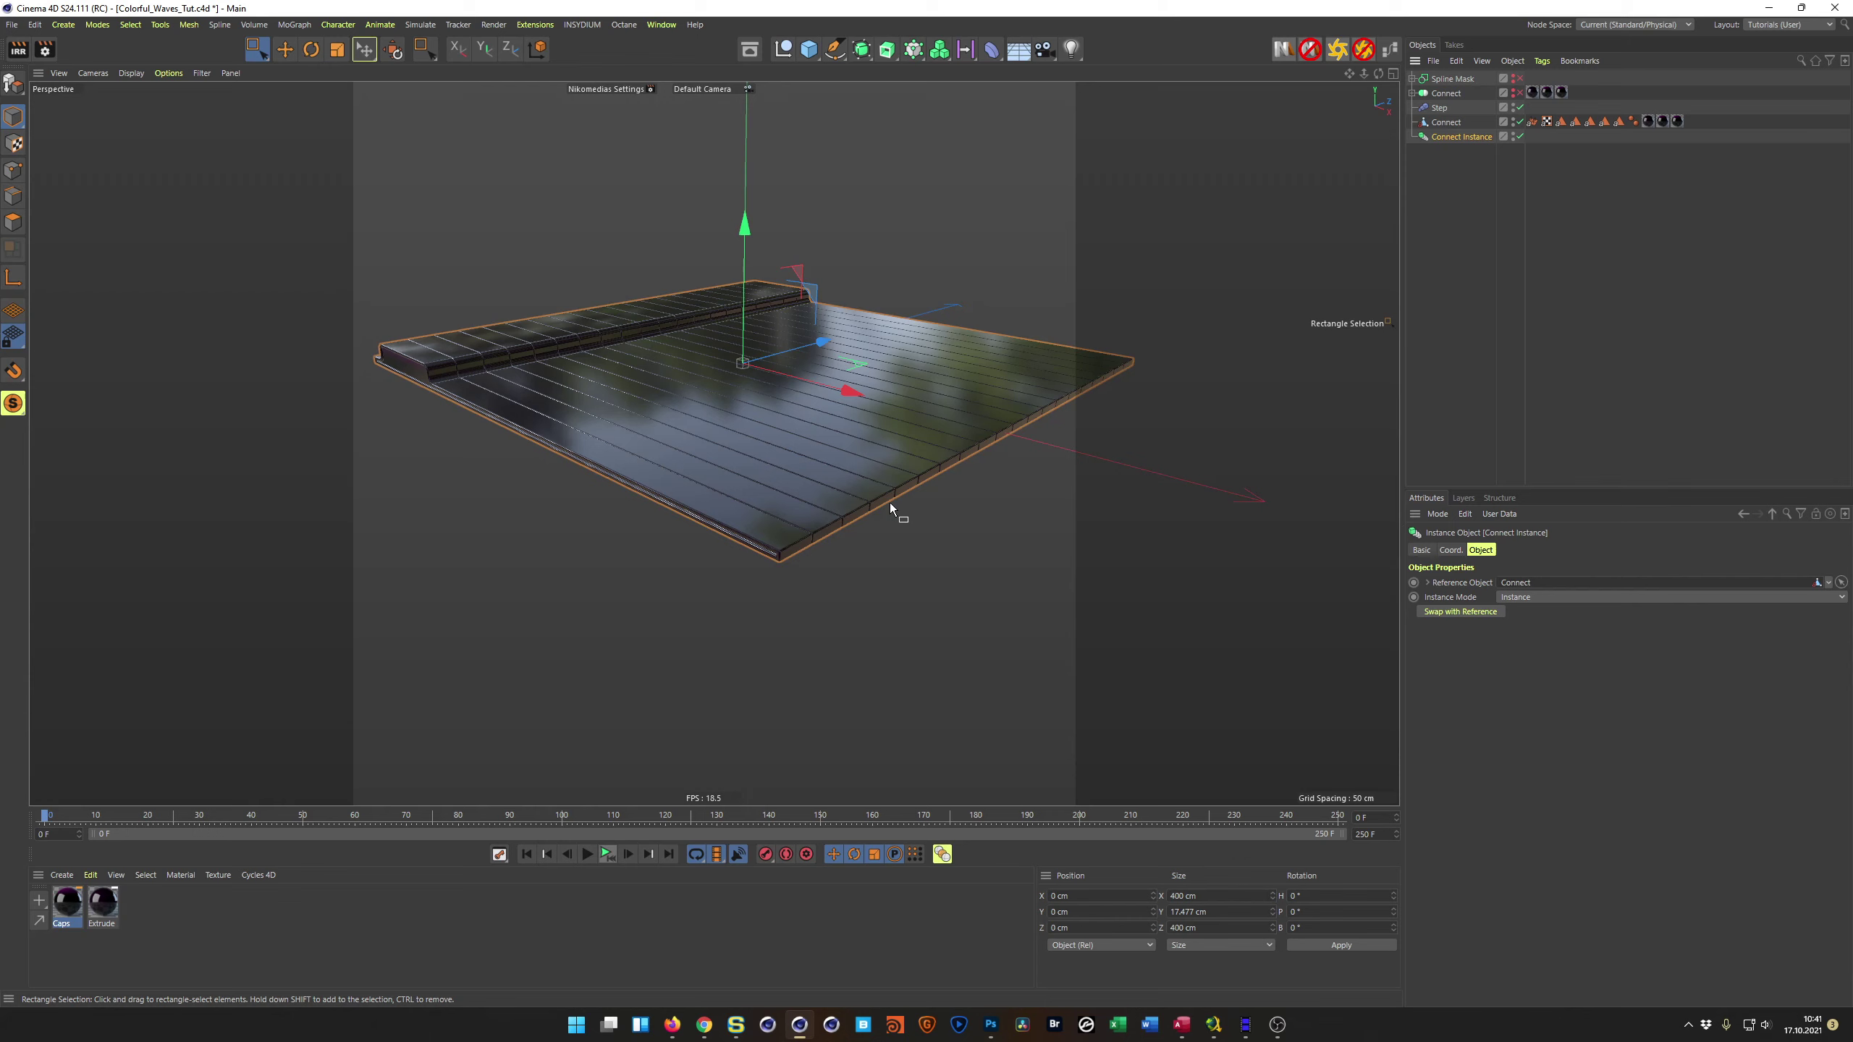
Step: Rotate the instance 90° upright and move it to Z -186.5 cm, Y -209.773 cm
key("r")
left_click_drag(700, 322, 711, 420)
key("e")
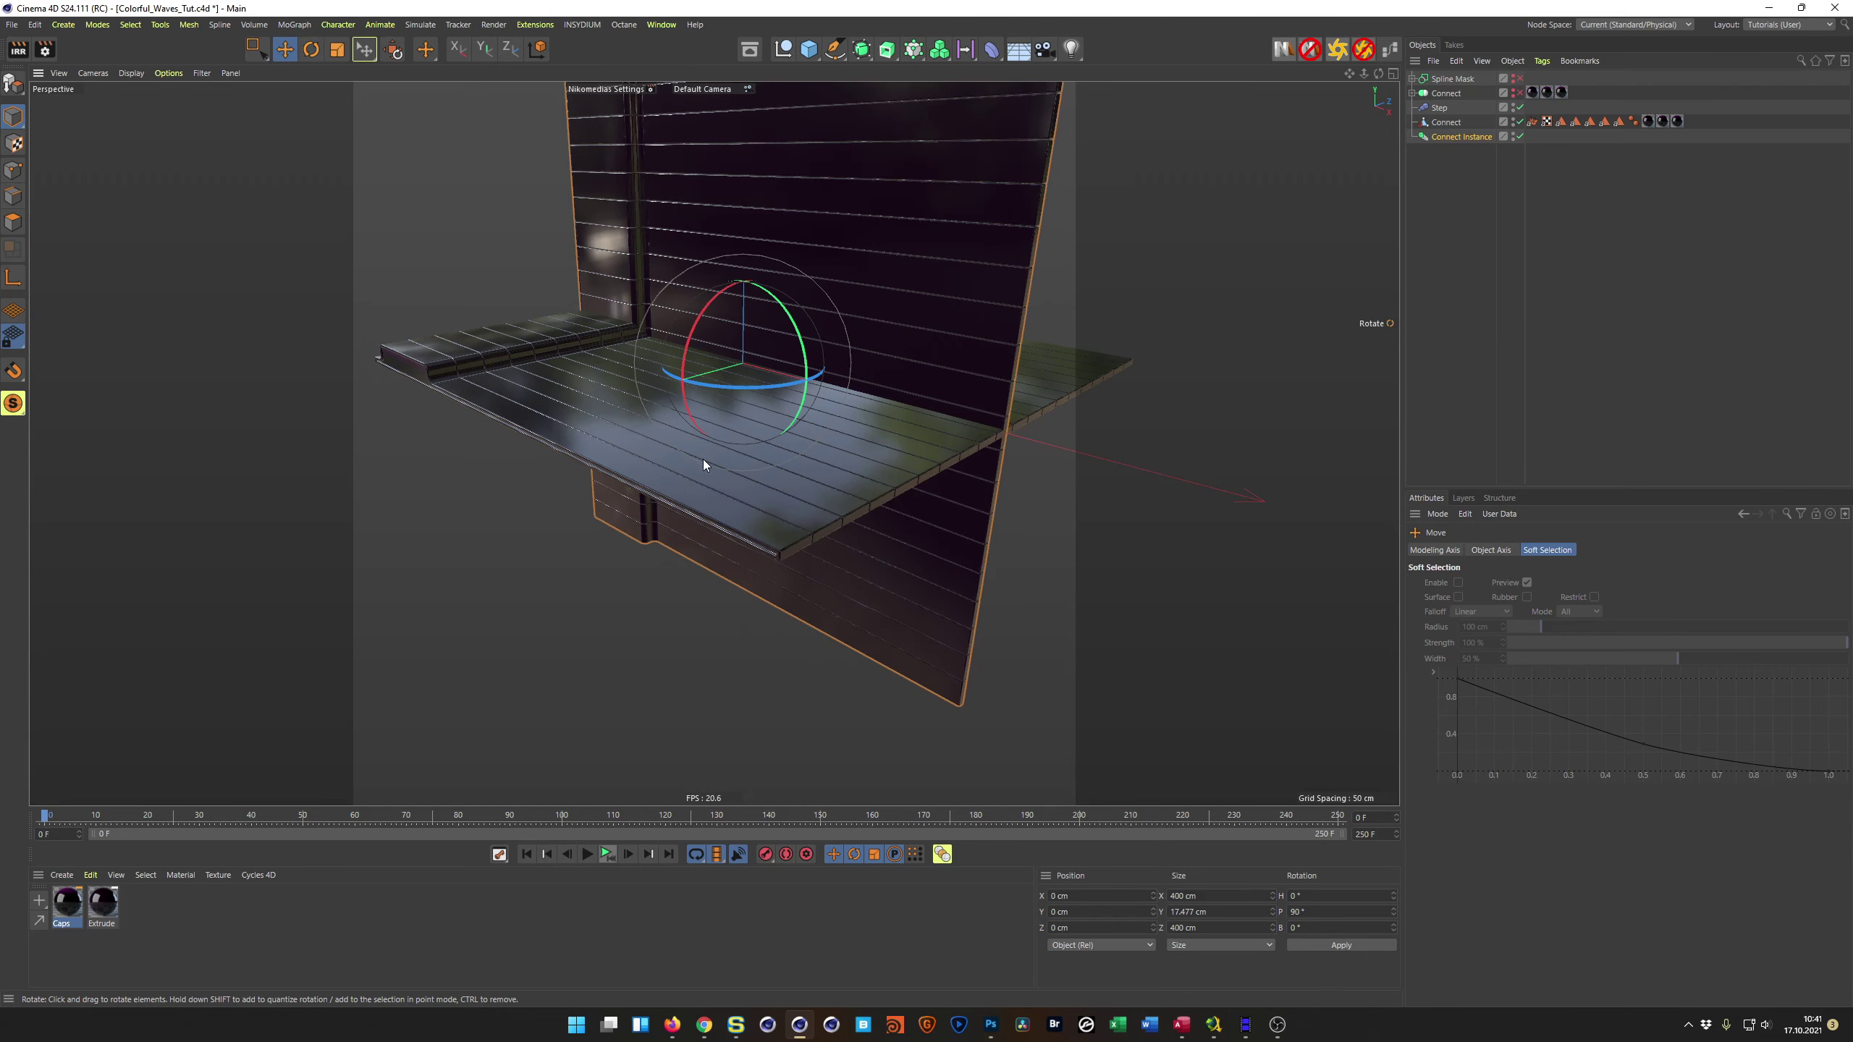
left_click_drag(630, 372, 408, 522)
left_click_drag(500, 292, 484, 612)
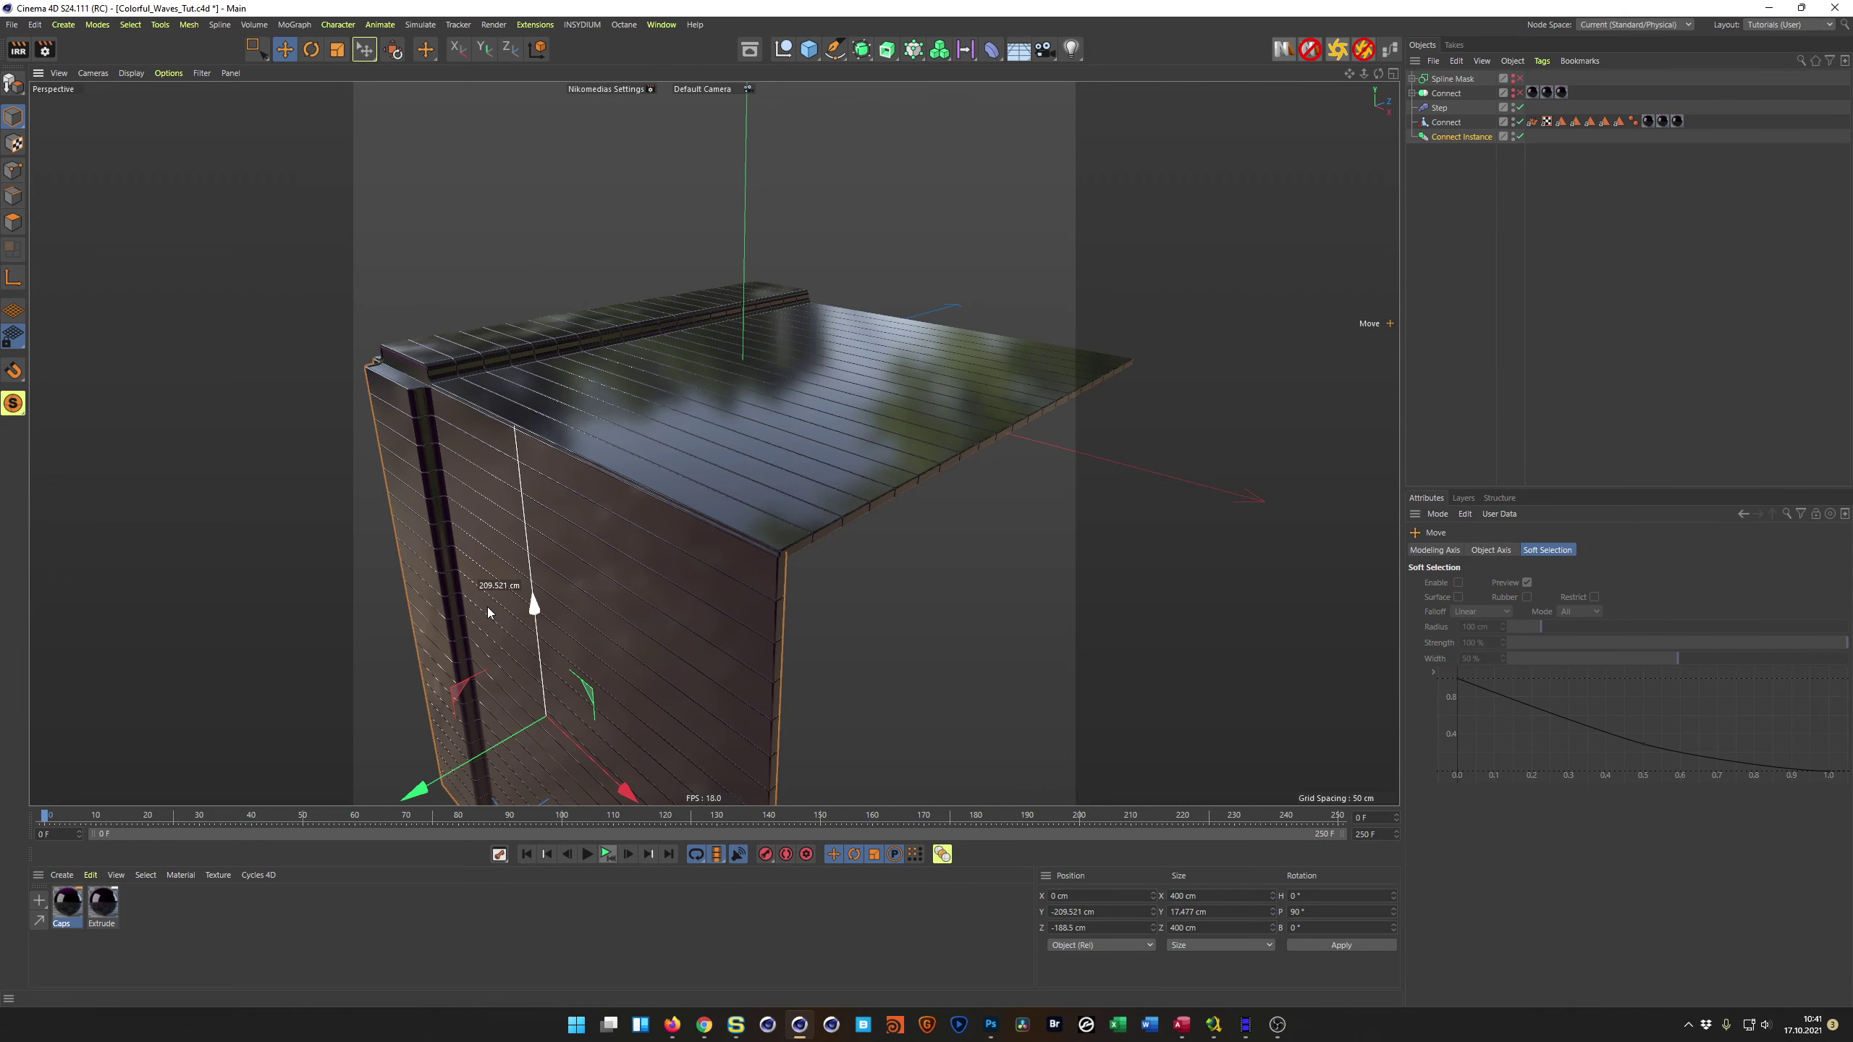
left_click_drag(491, 613, 491, 612)
middle_click(874, 634)
Step: Check the wall's horizontal position in the Front view, leaving it at 0 cm
middle_click(868, 645)
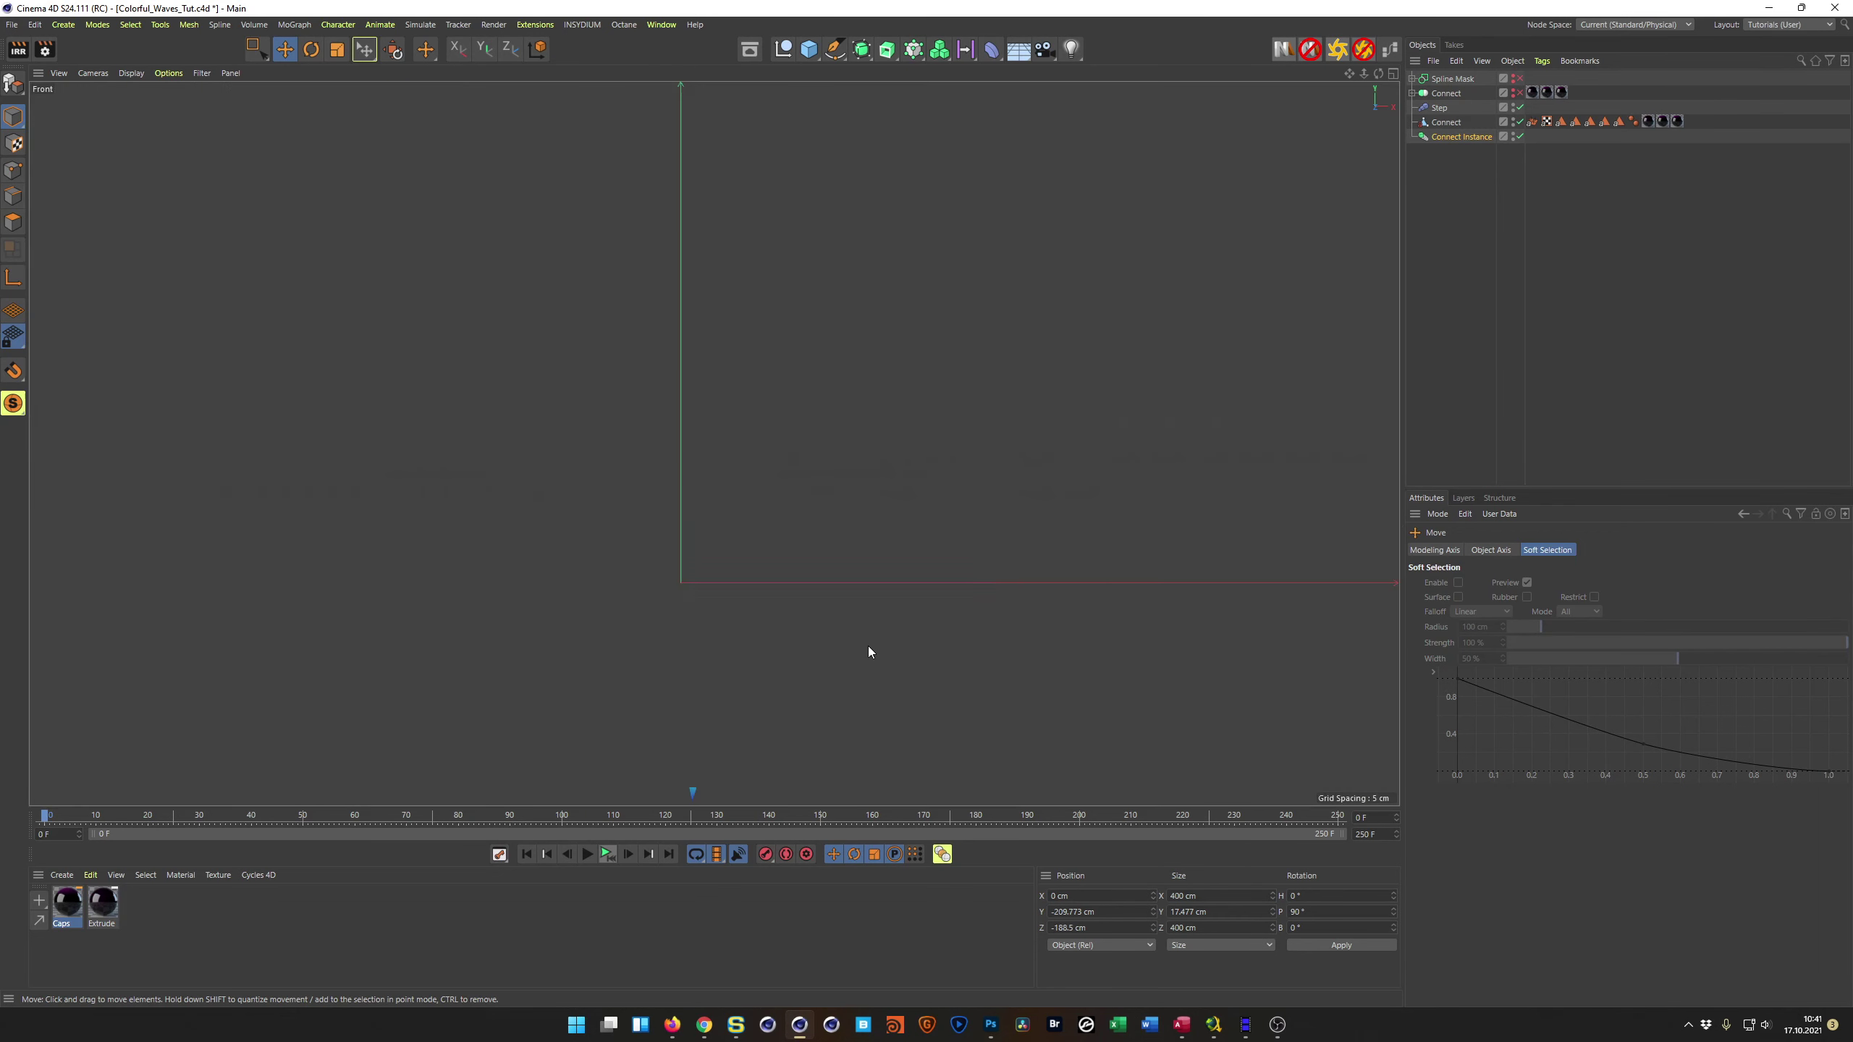
middle_click_drag(452, 640, 608, 336, "alt")
left_click_drag(964, 696, 964, 696)
middle_click(965, 689)
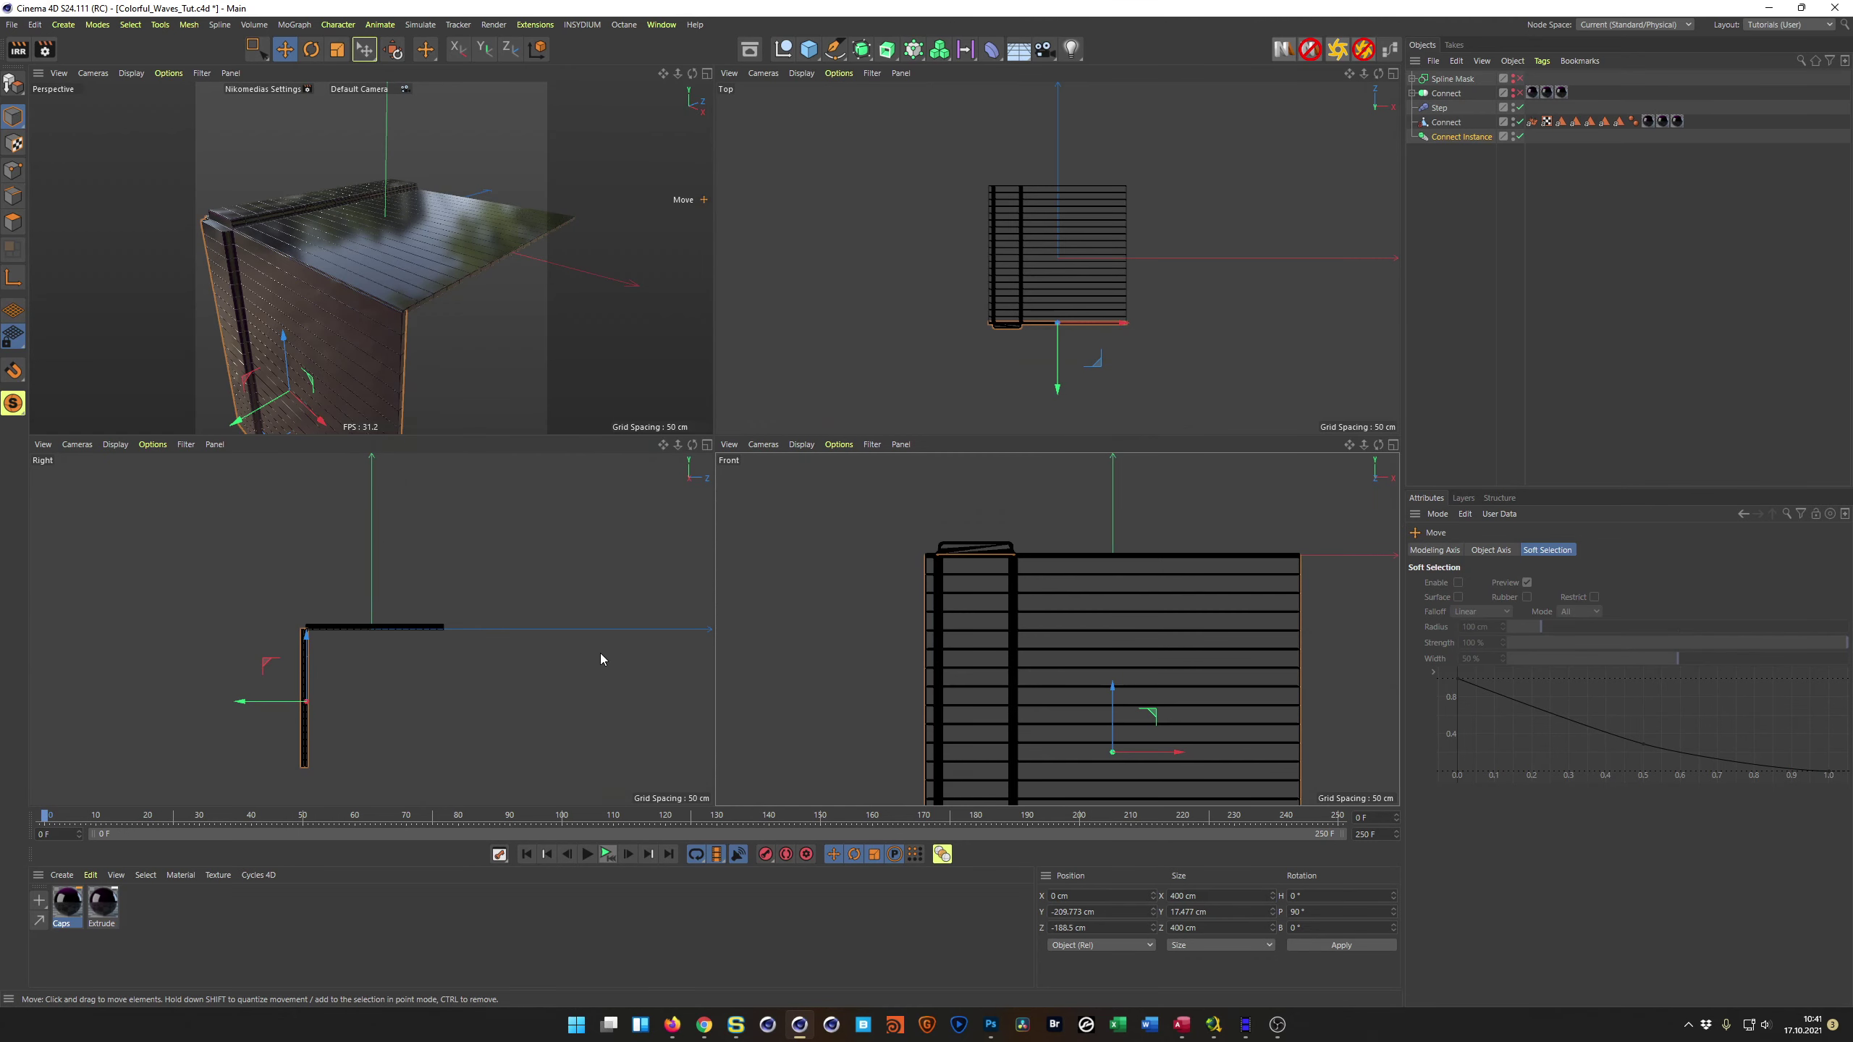
Step: In the Right view, raise the Connect Instance wall slightly and shift it along Z
middle_click(603, 656)
scroll(625, 533, "up", 6)
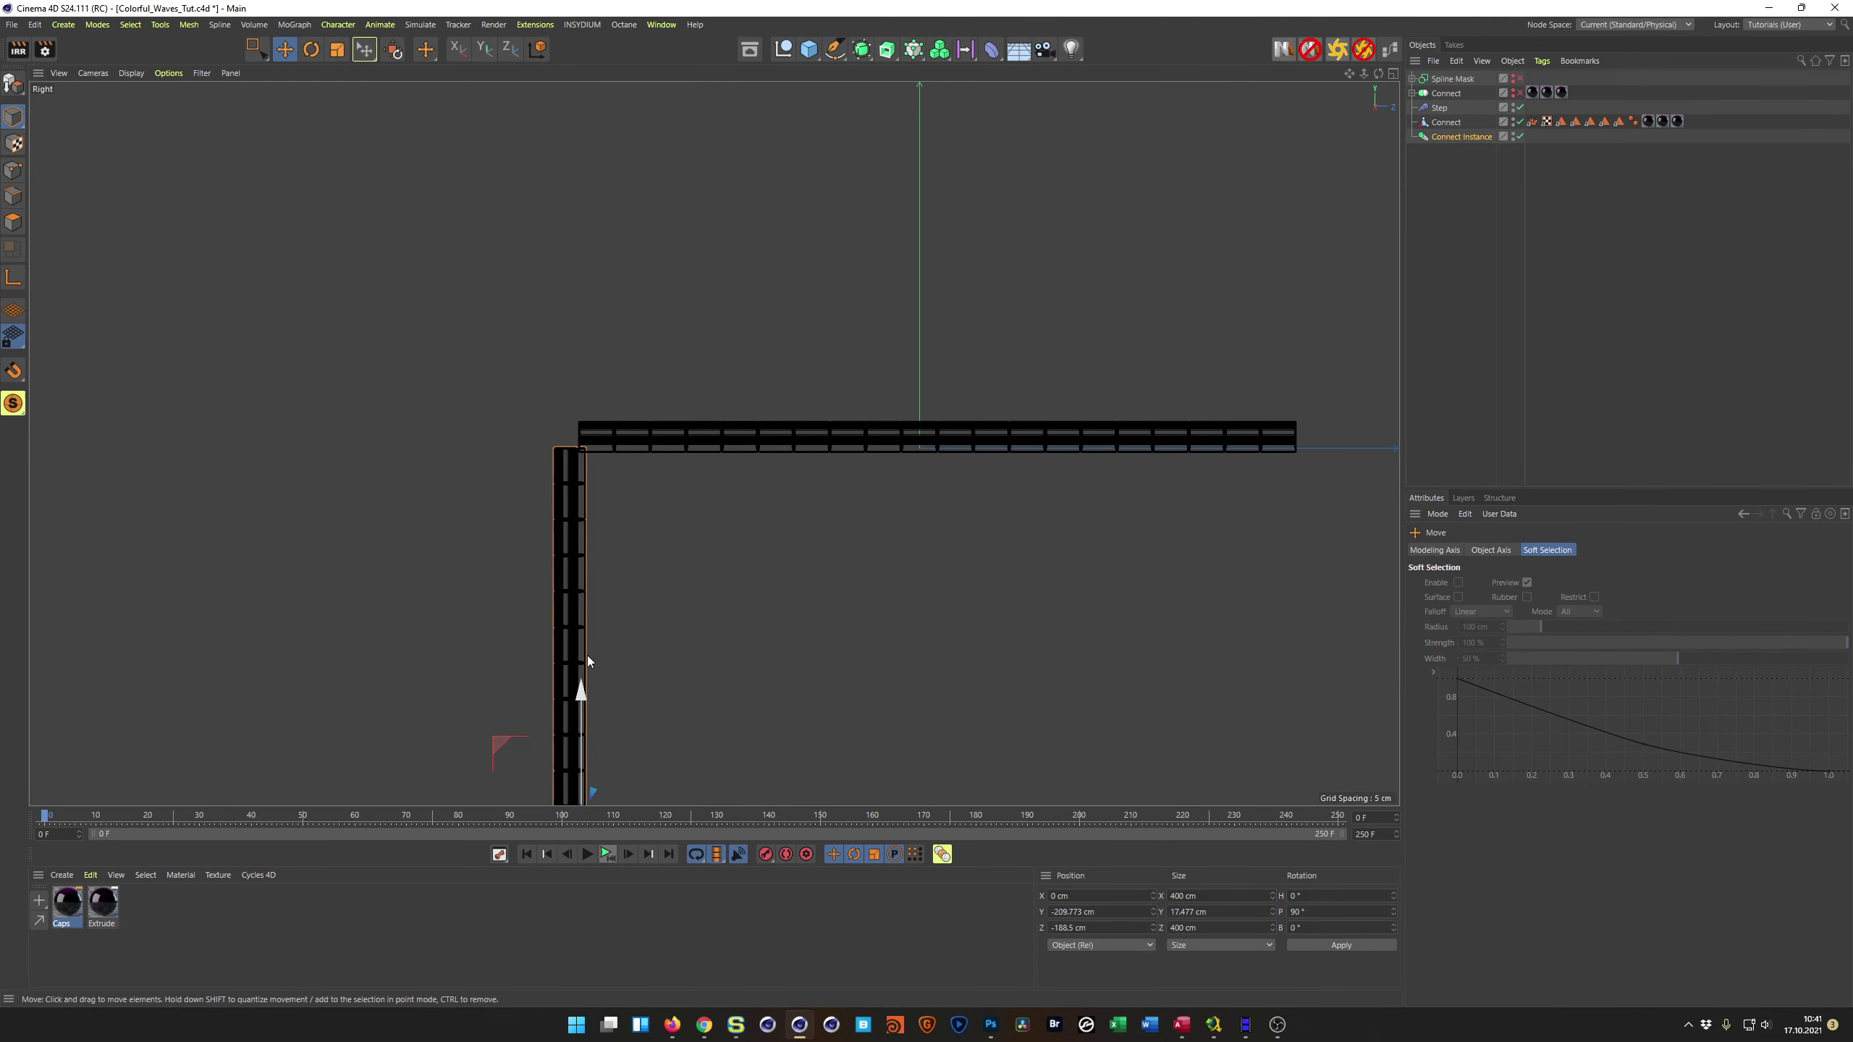
left_click(582, 690)
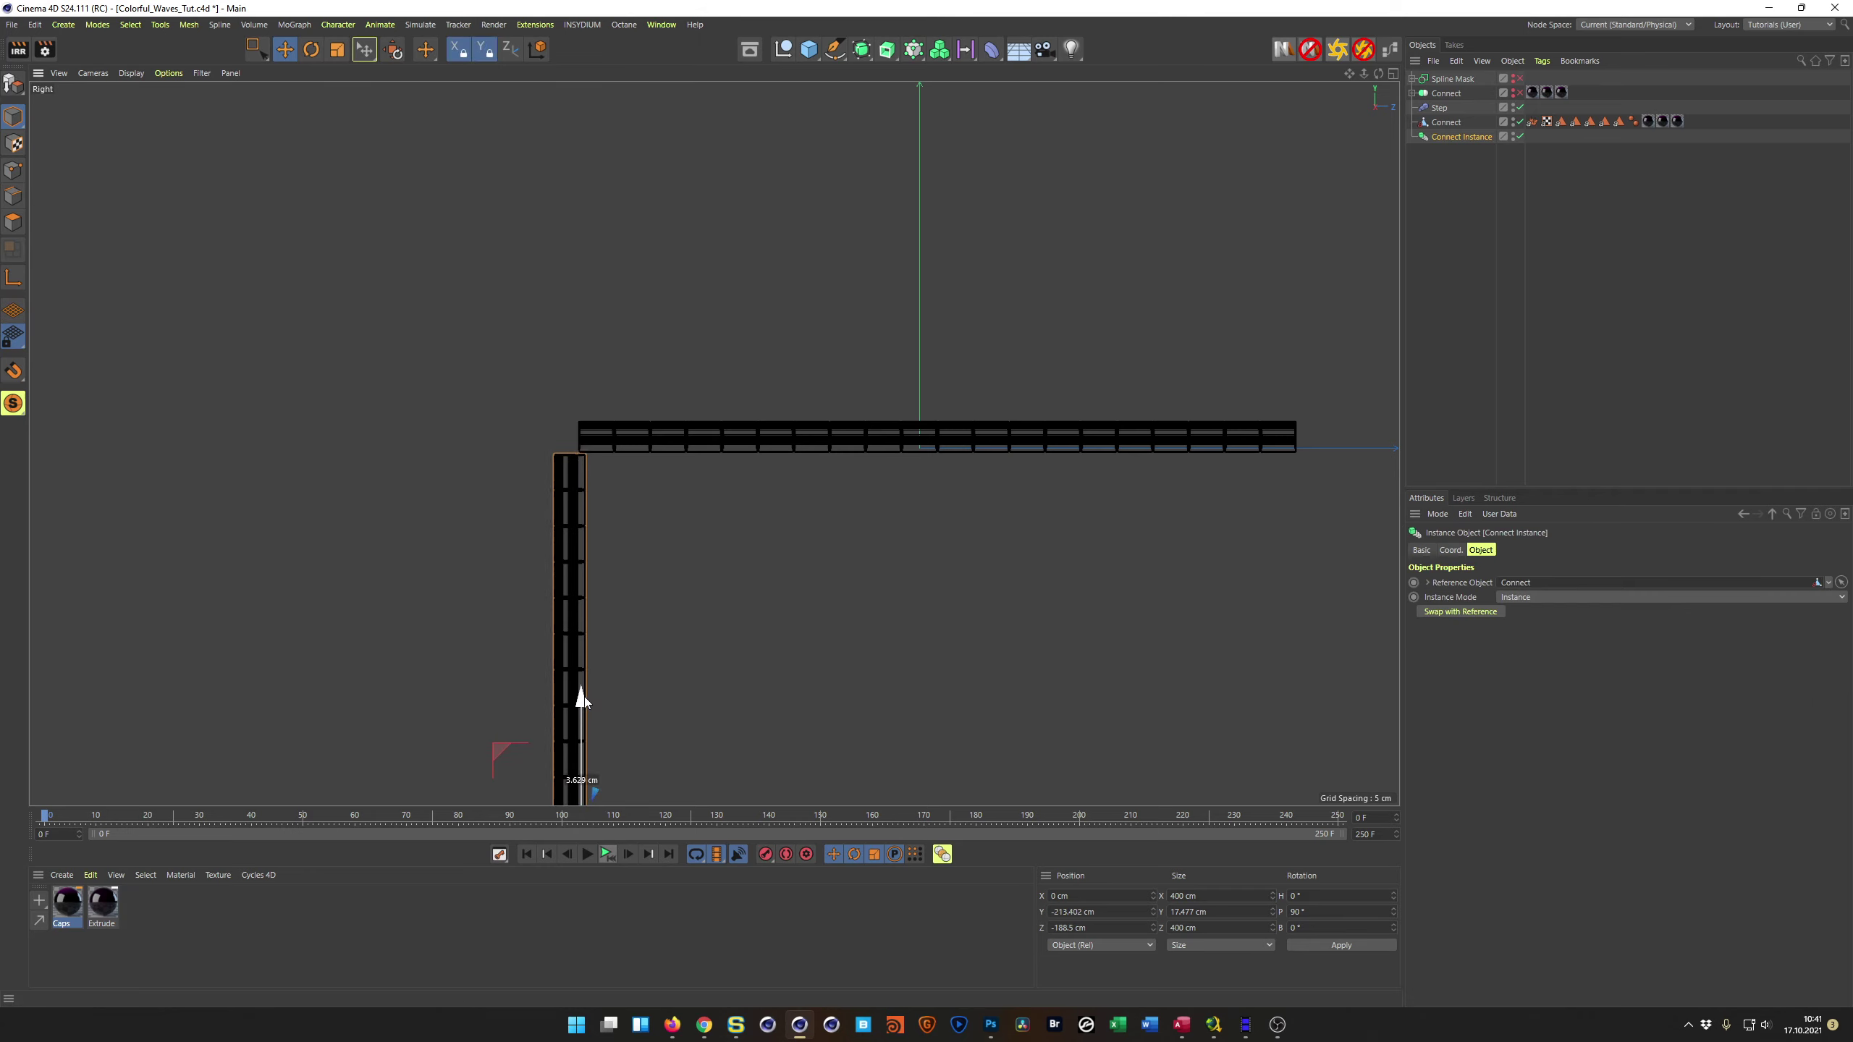
left_click_drag(587, 696, 593, 679)
middle_click_drag(603, 741, 608, 589)
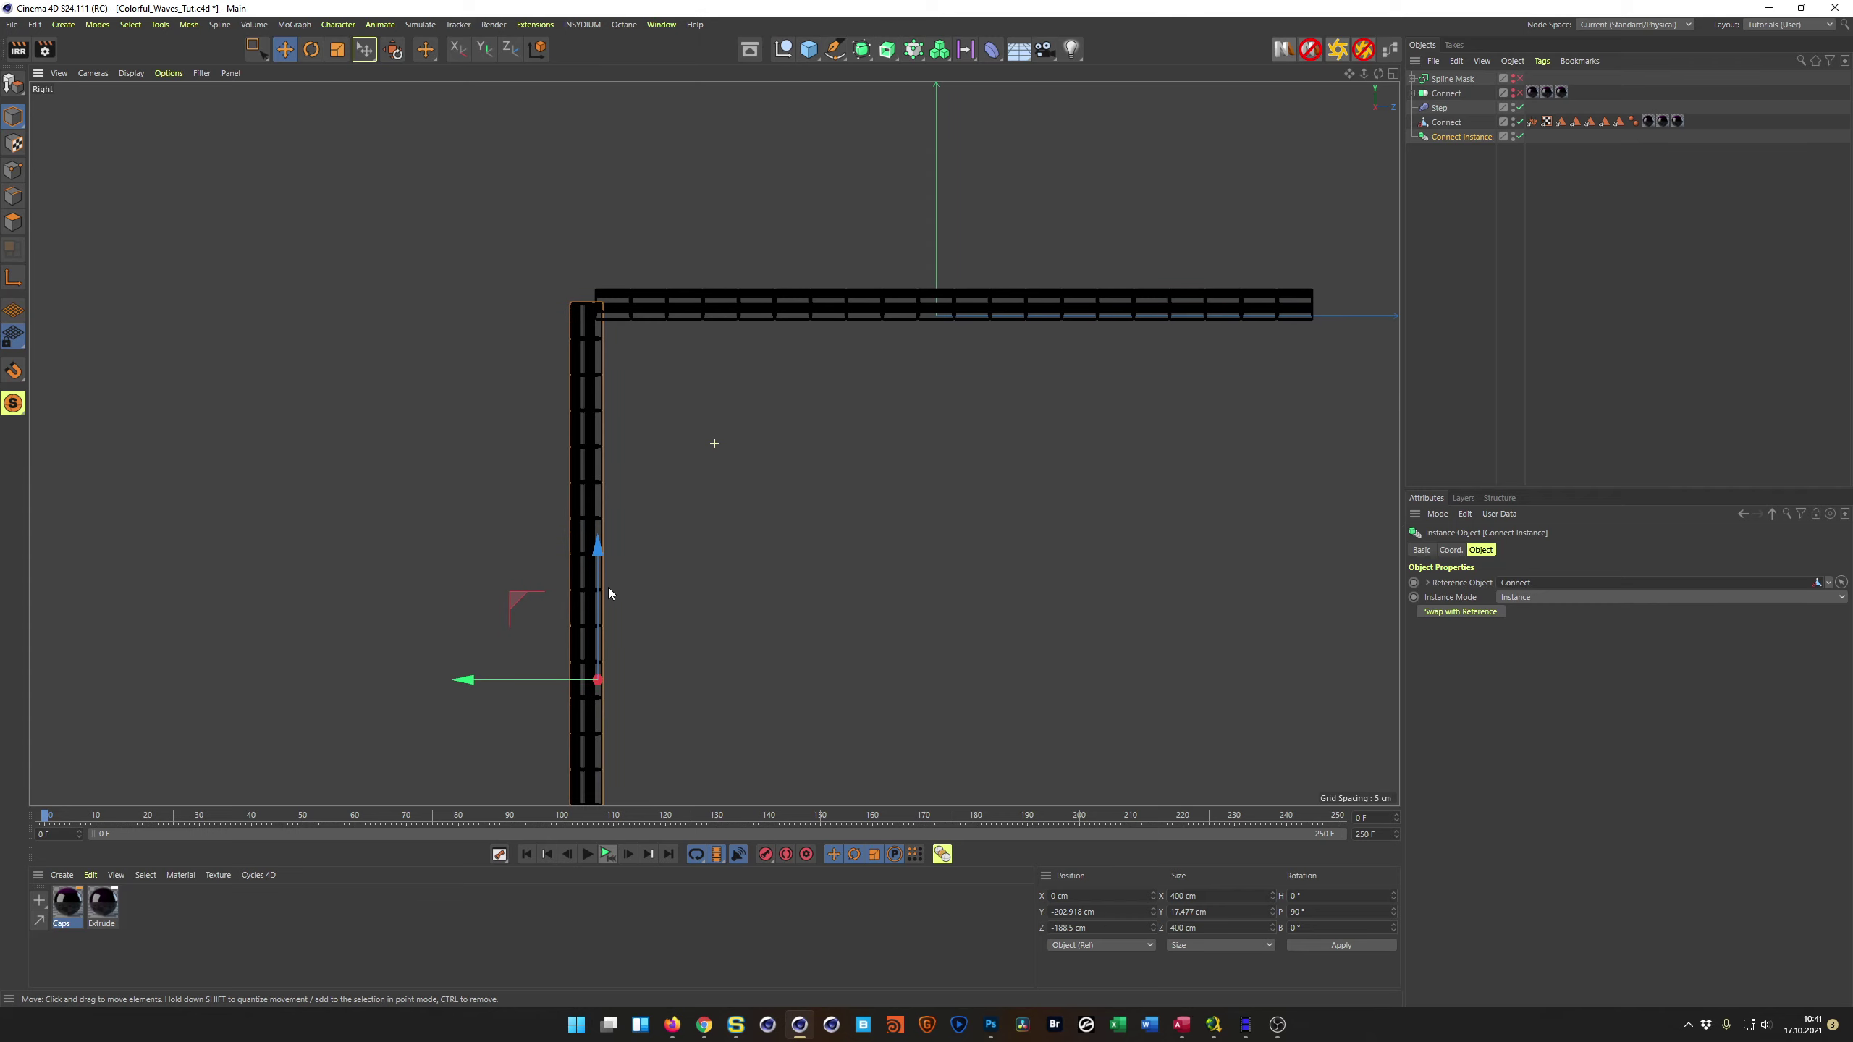
left_click_drag(472, 680, 494, 684)
middle_click(700, 679)
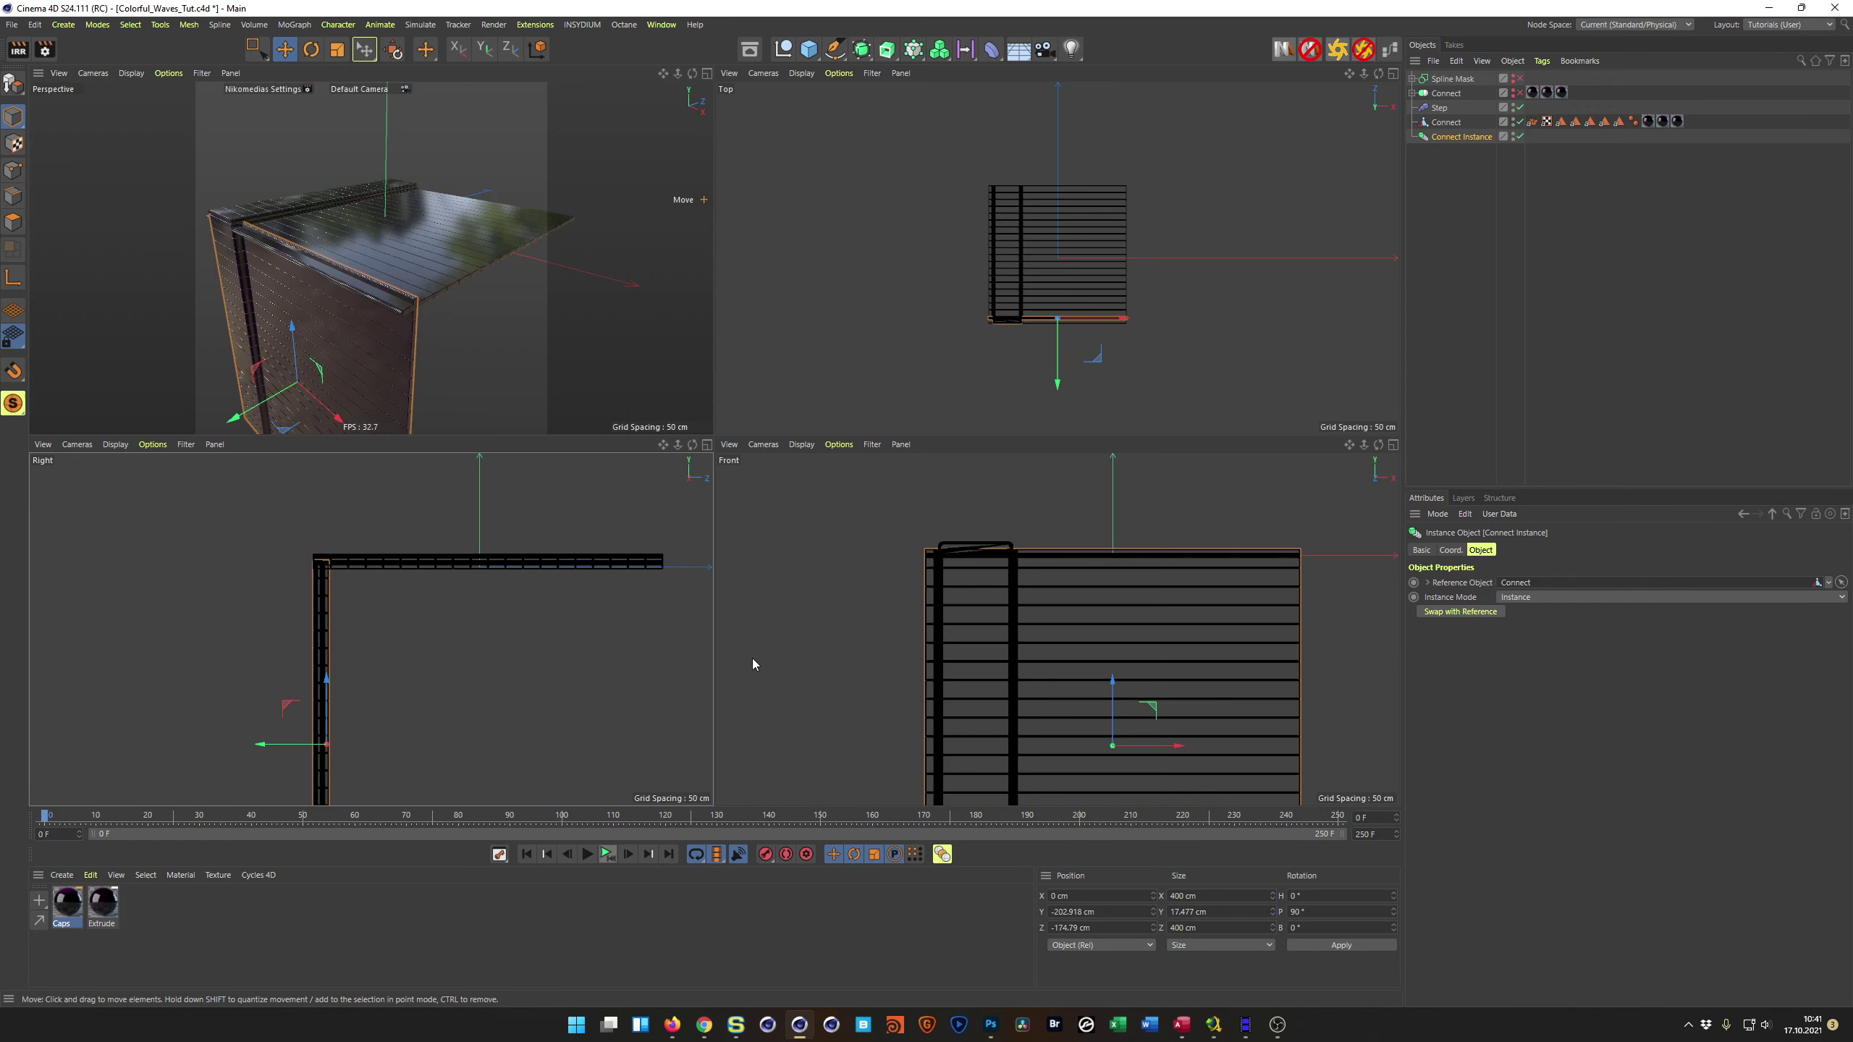
middle_click(566, 319)
Step: Settle the wall flush under the slab edge at Y -256.493 cm, Z -187.527 cm
left_click_drag(752, 512, 822, 537, "alt")
left_click_drag(538, 728, 508, 736)
left_click_drag(637, 589, 643, 587)
left_click_drag(682, 519, 588, 594, "alt")
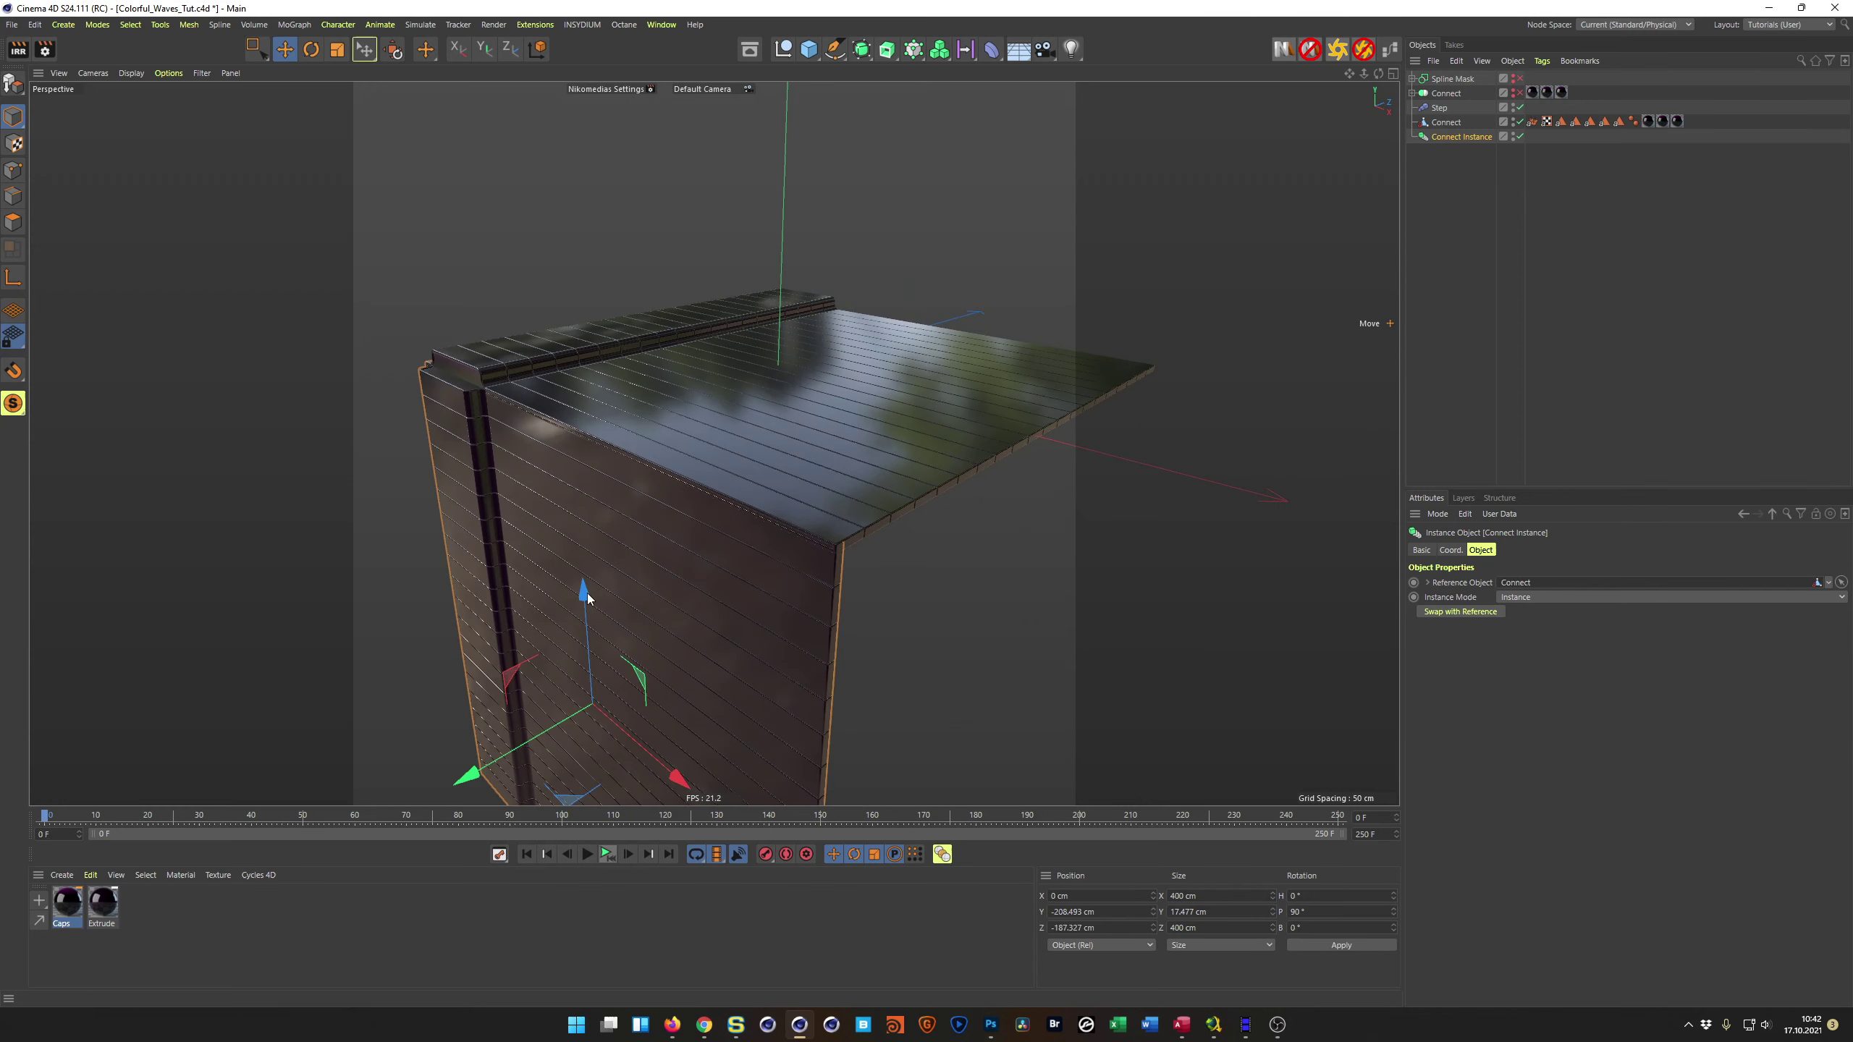
left_click(610, 856)
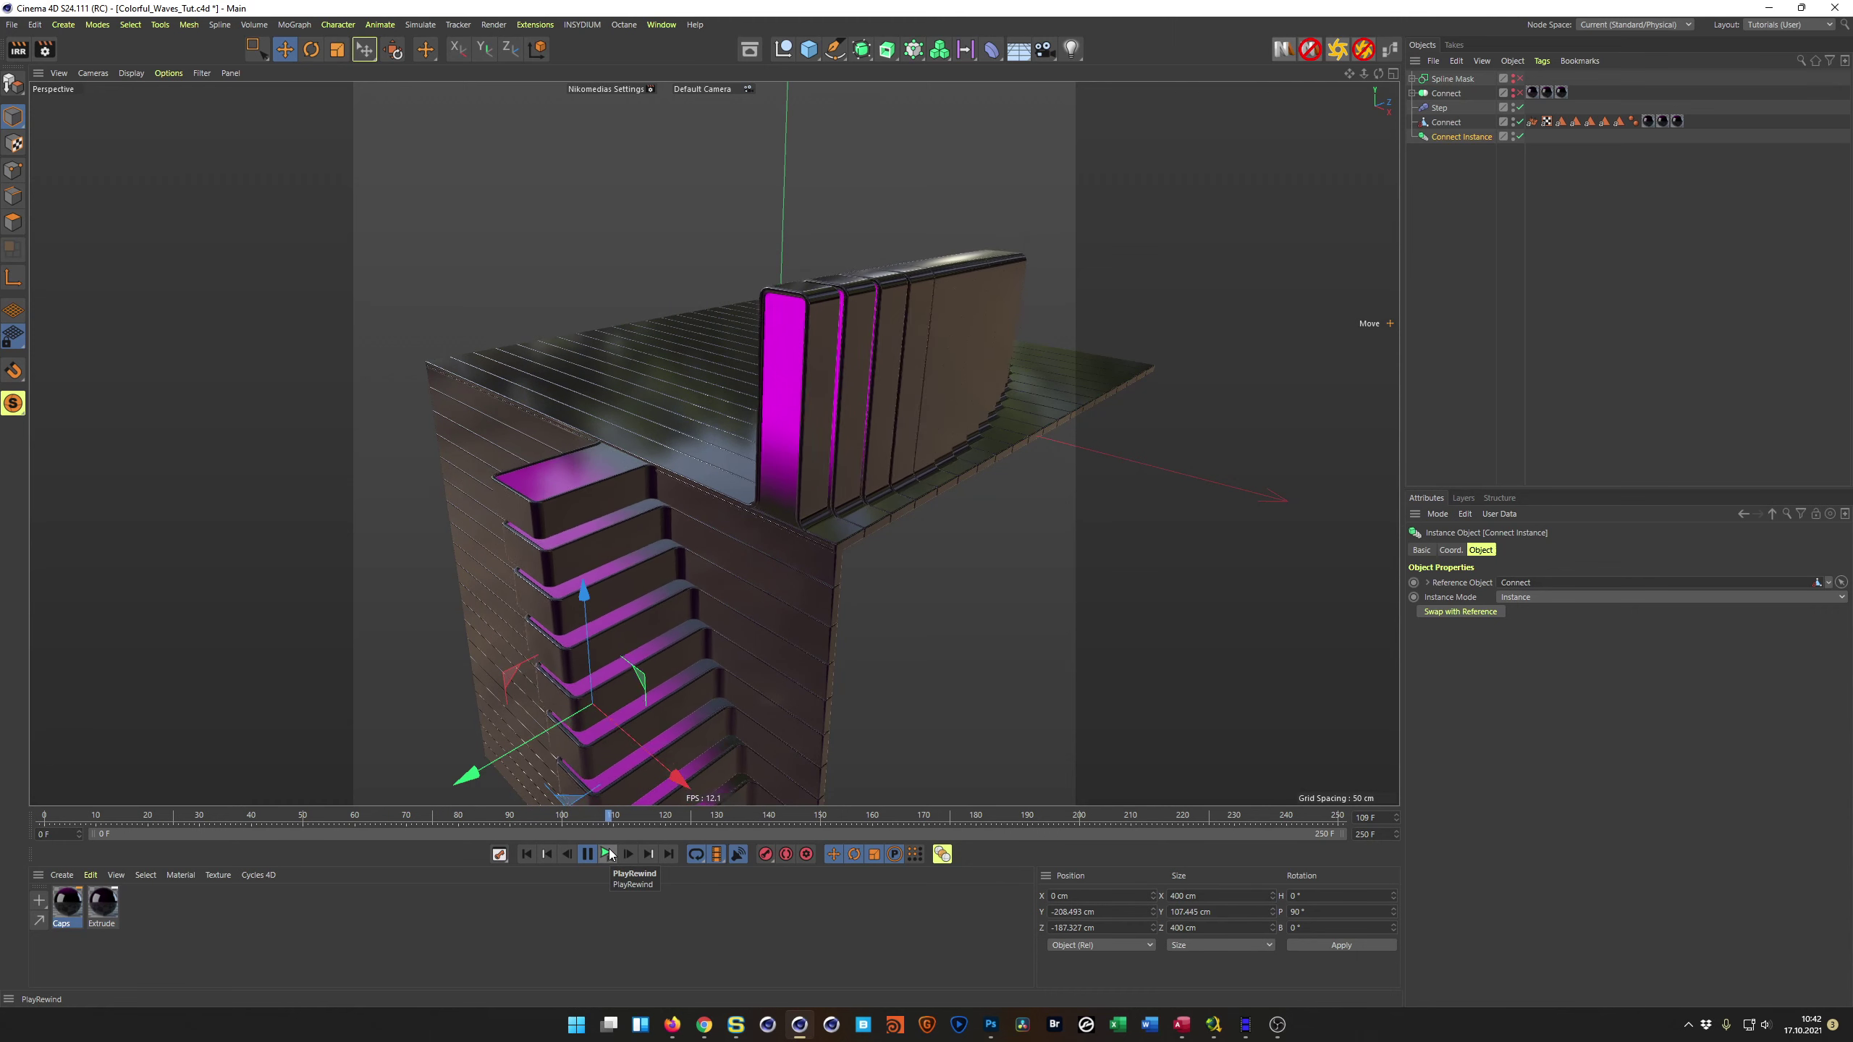
left_click(610, 855)
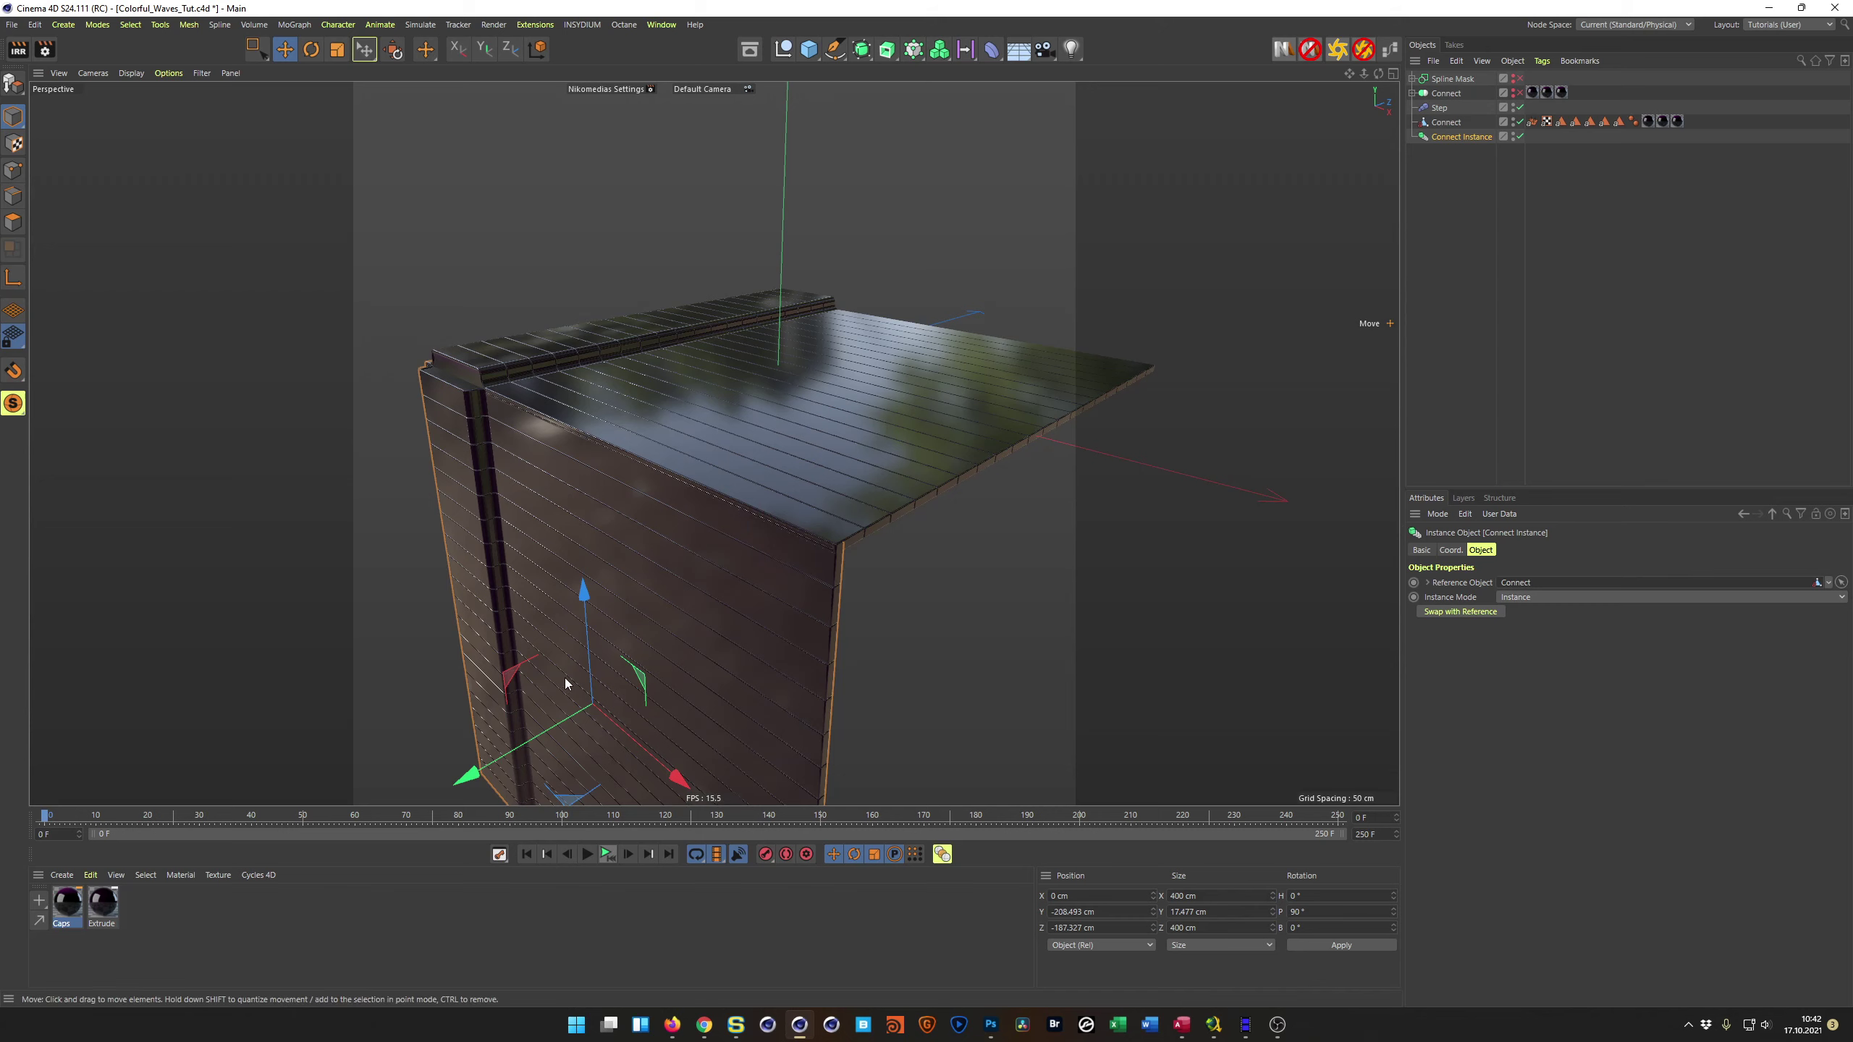
Step: Spin the Connect Instance wall around on pitch, then play the animation to check its bars
left_click_drag(696, 591, 733, 481, "alt")
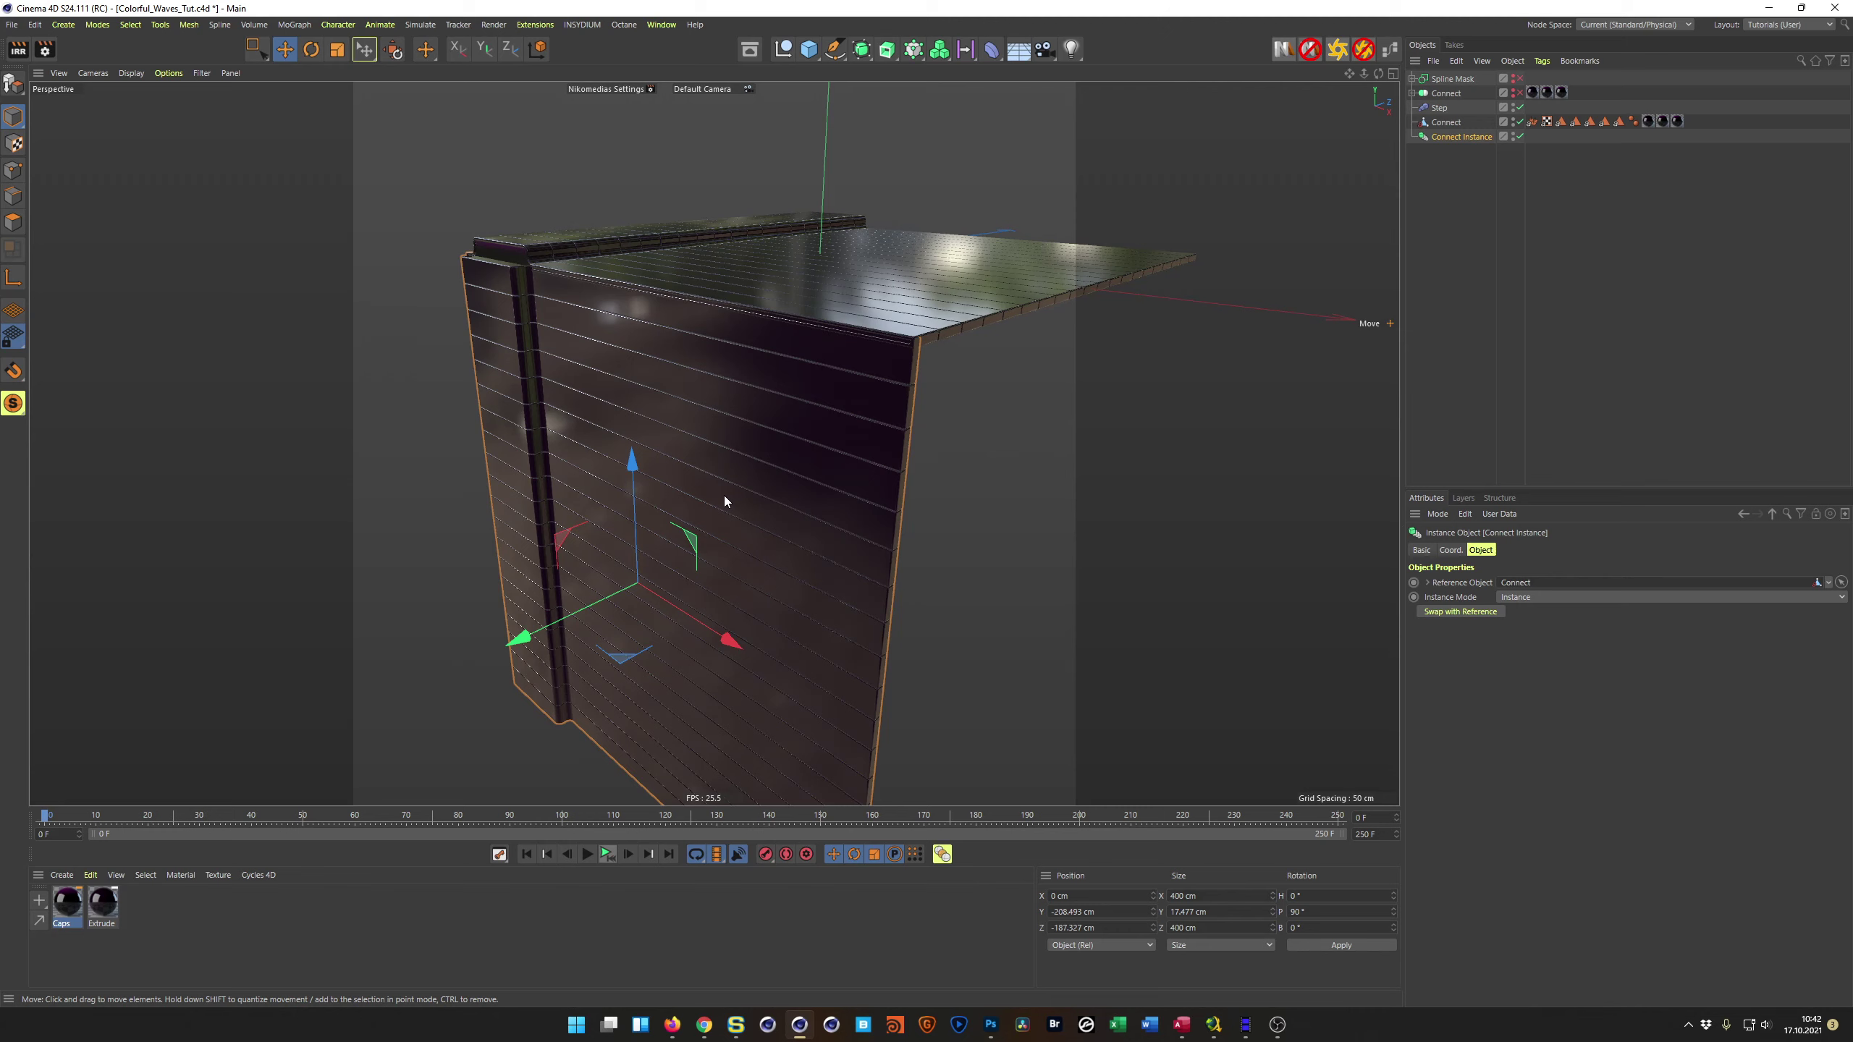
key("r")
left_click_drag(671, 539, 628, 667)
key("e")
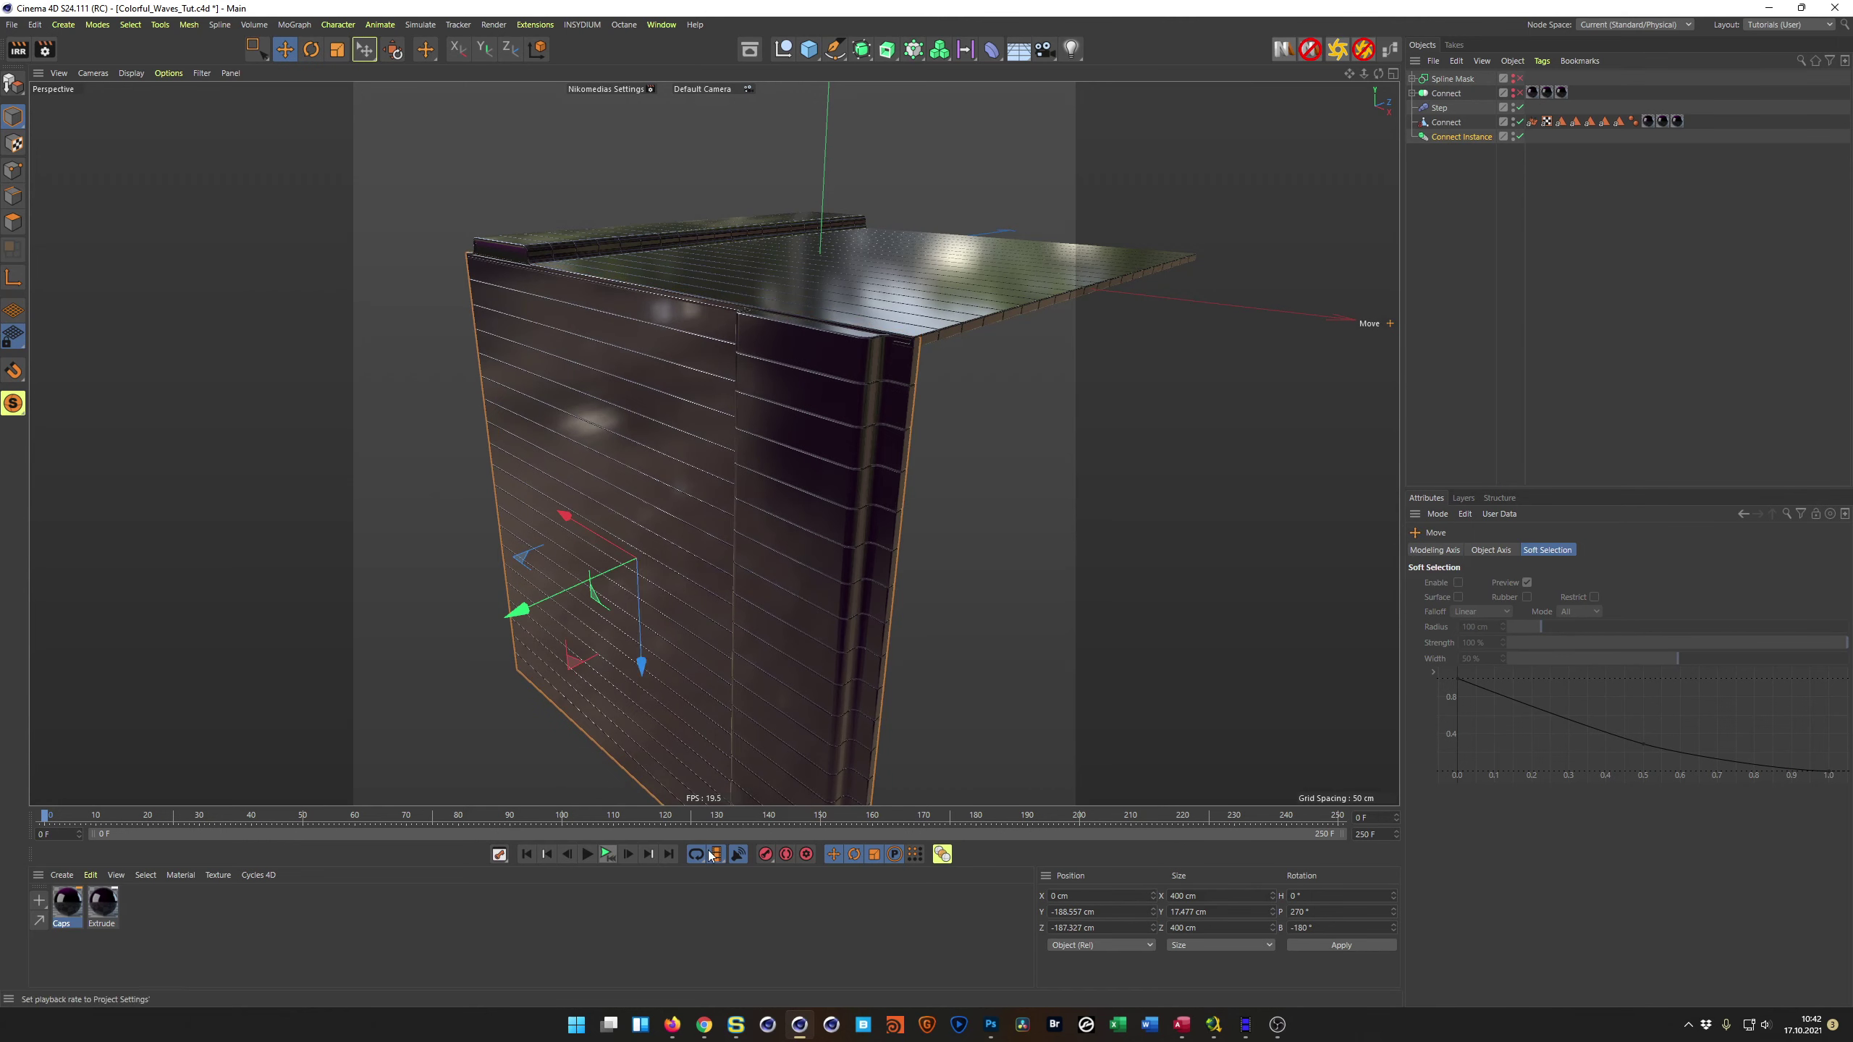
left_click(608, 855)
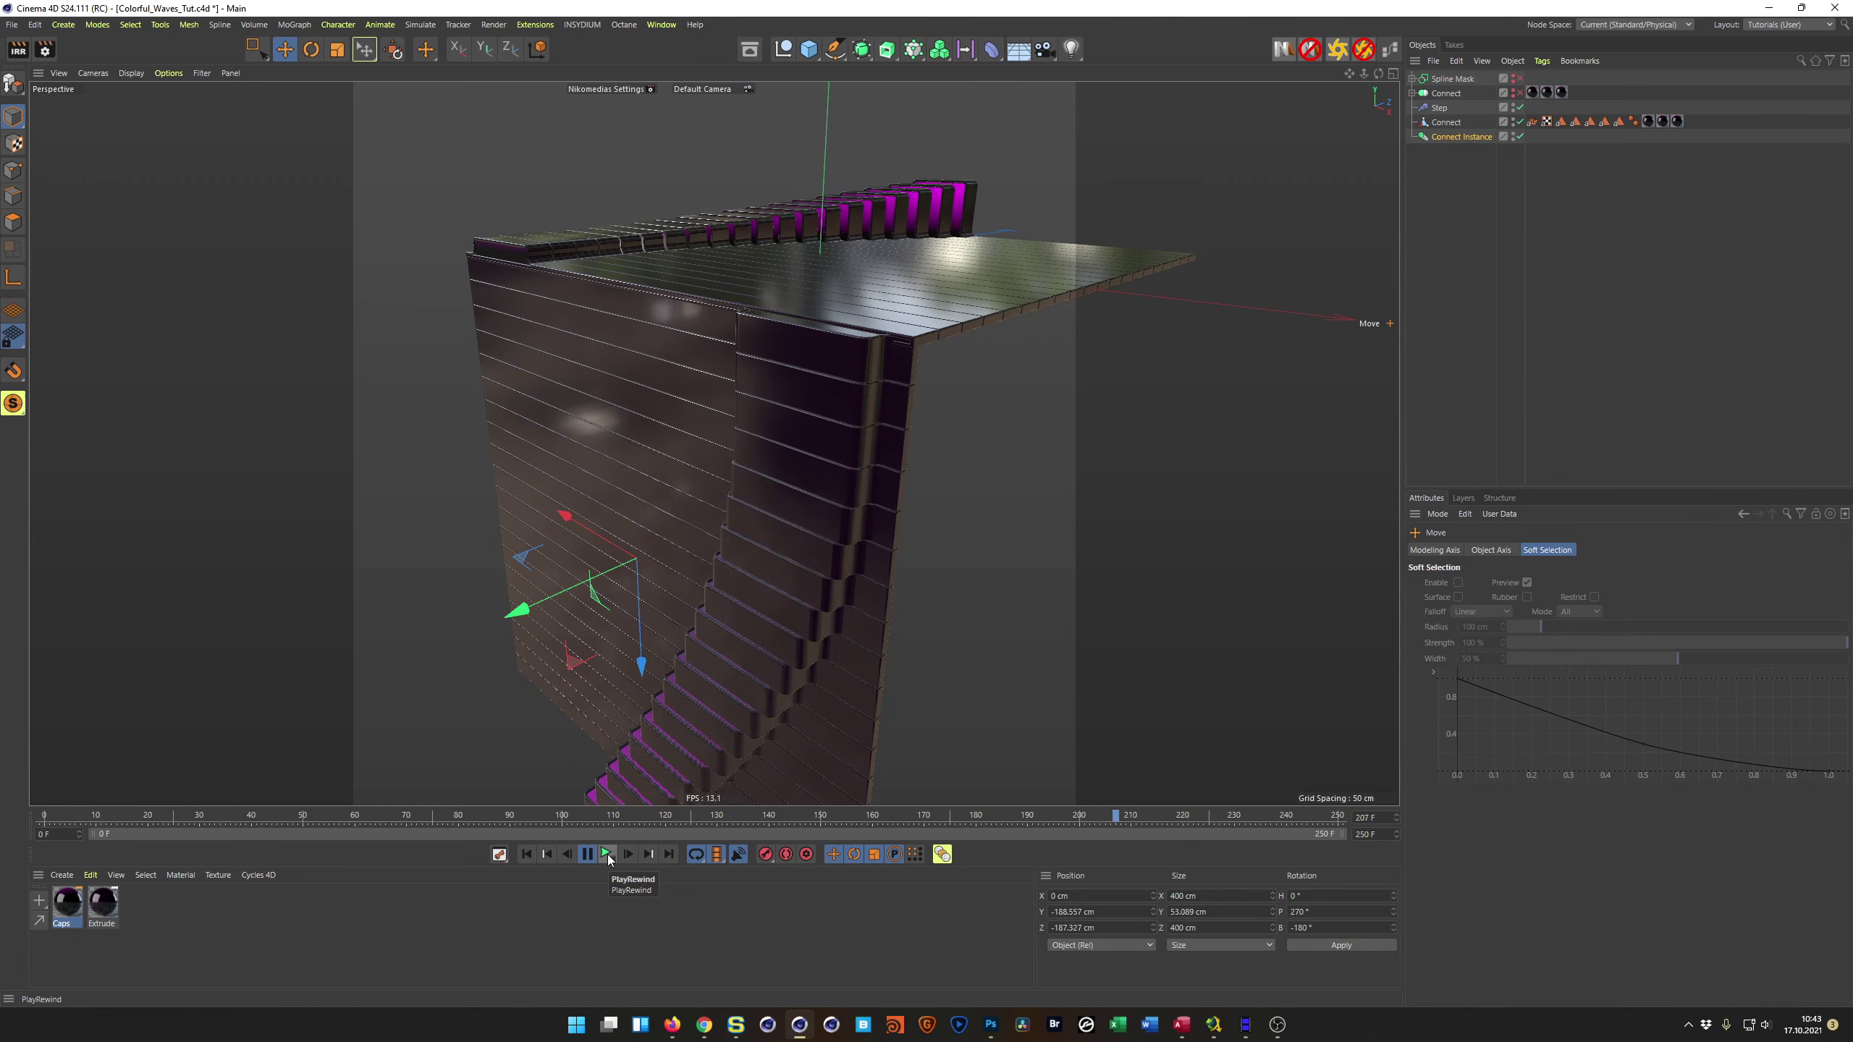
left_click(608, 855)
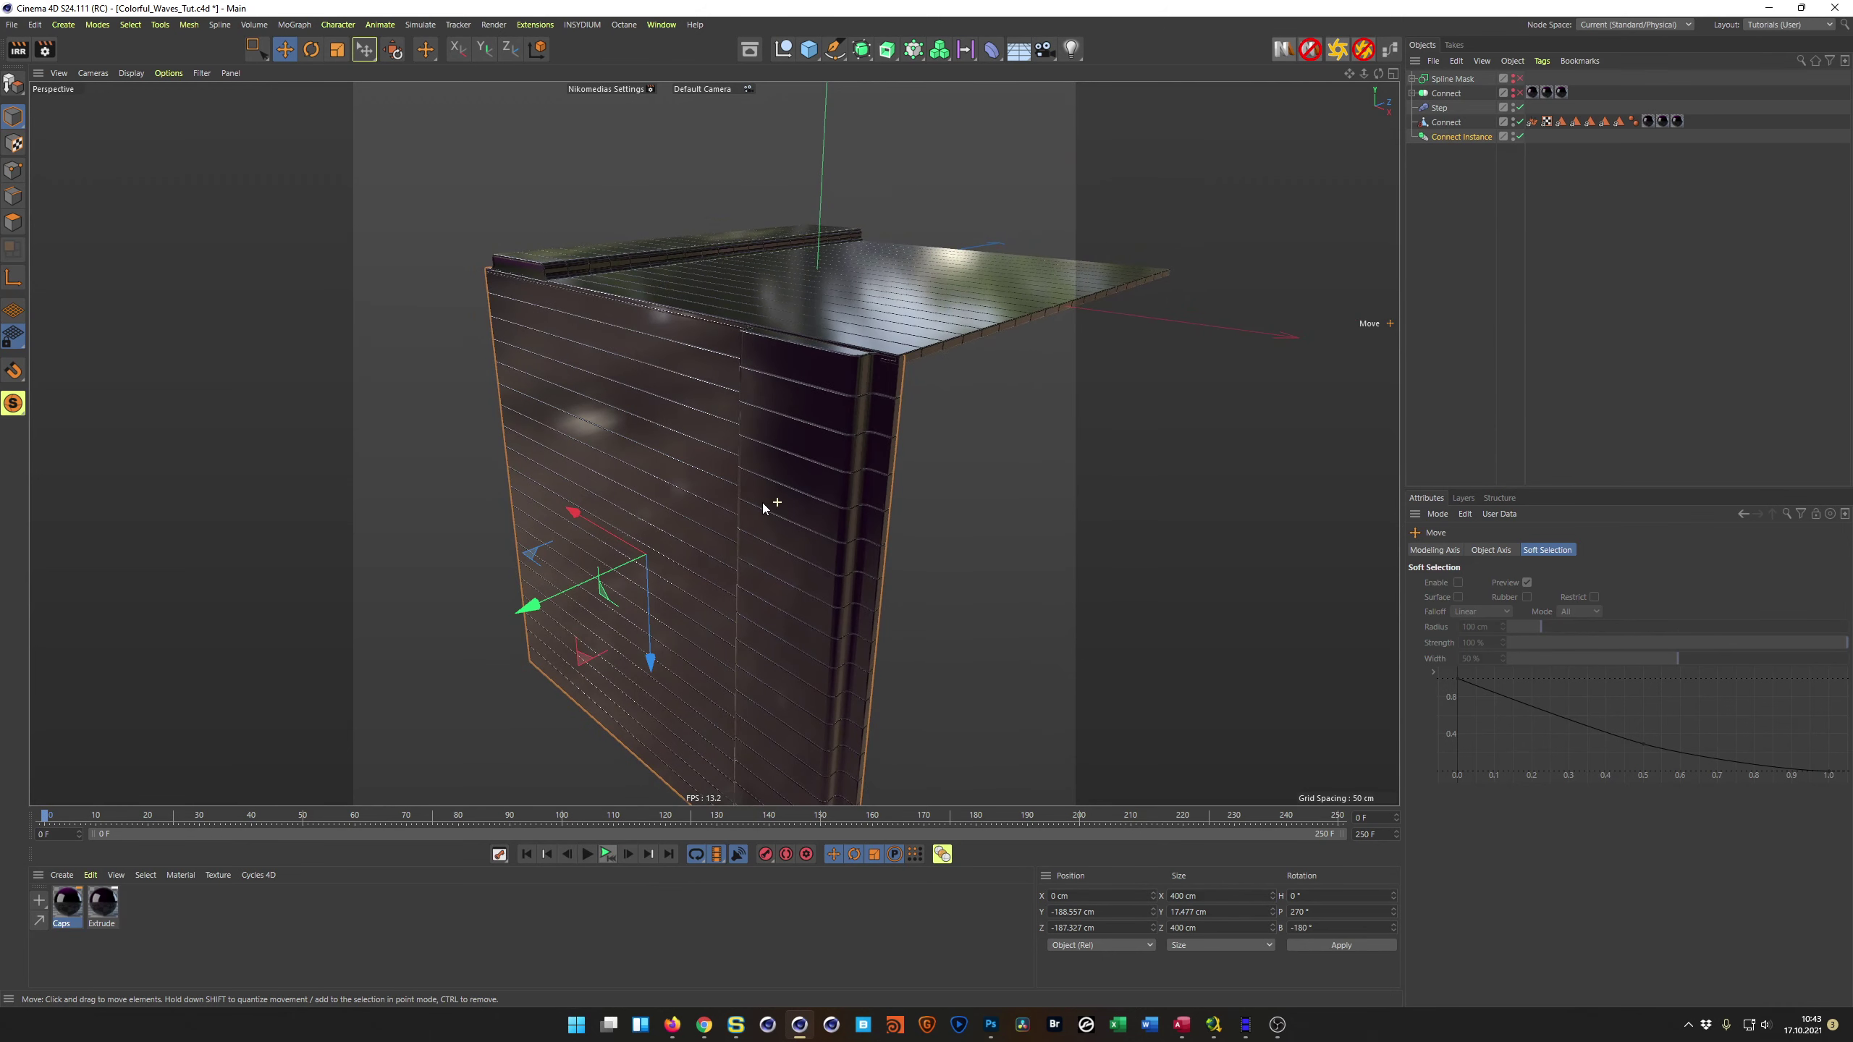
Step: Nudge the side wall along Z to fit the box corner at Z -187.993 cm
left_click_drag(748, 584, 804, 494, "alt")
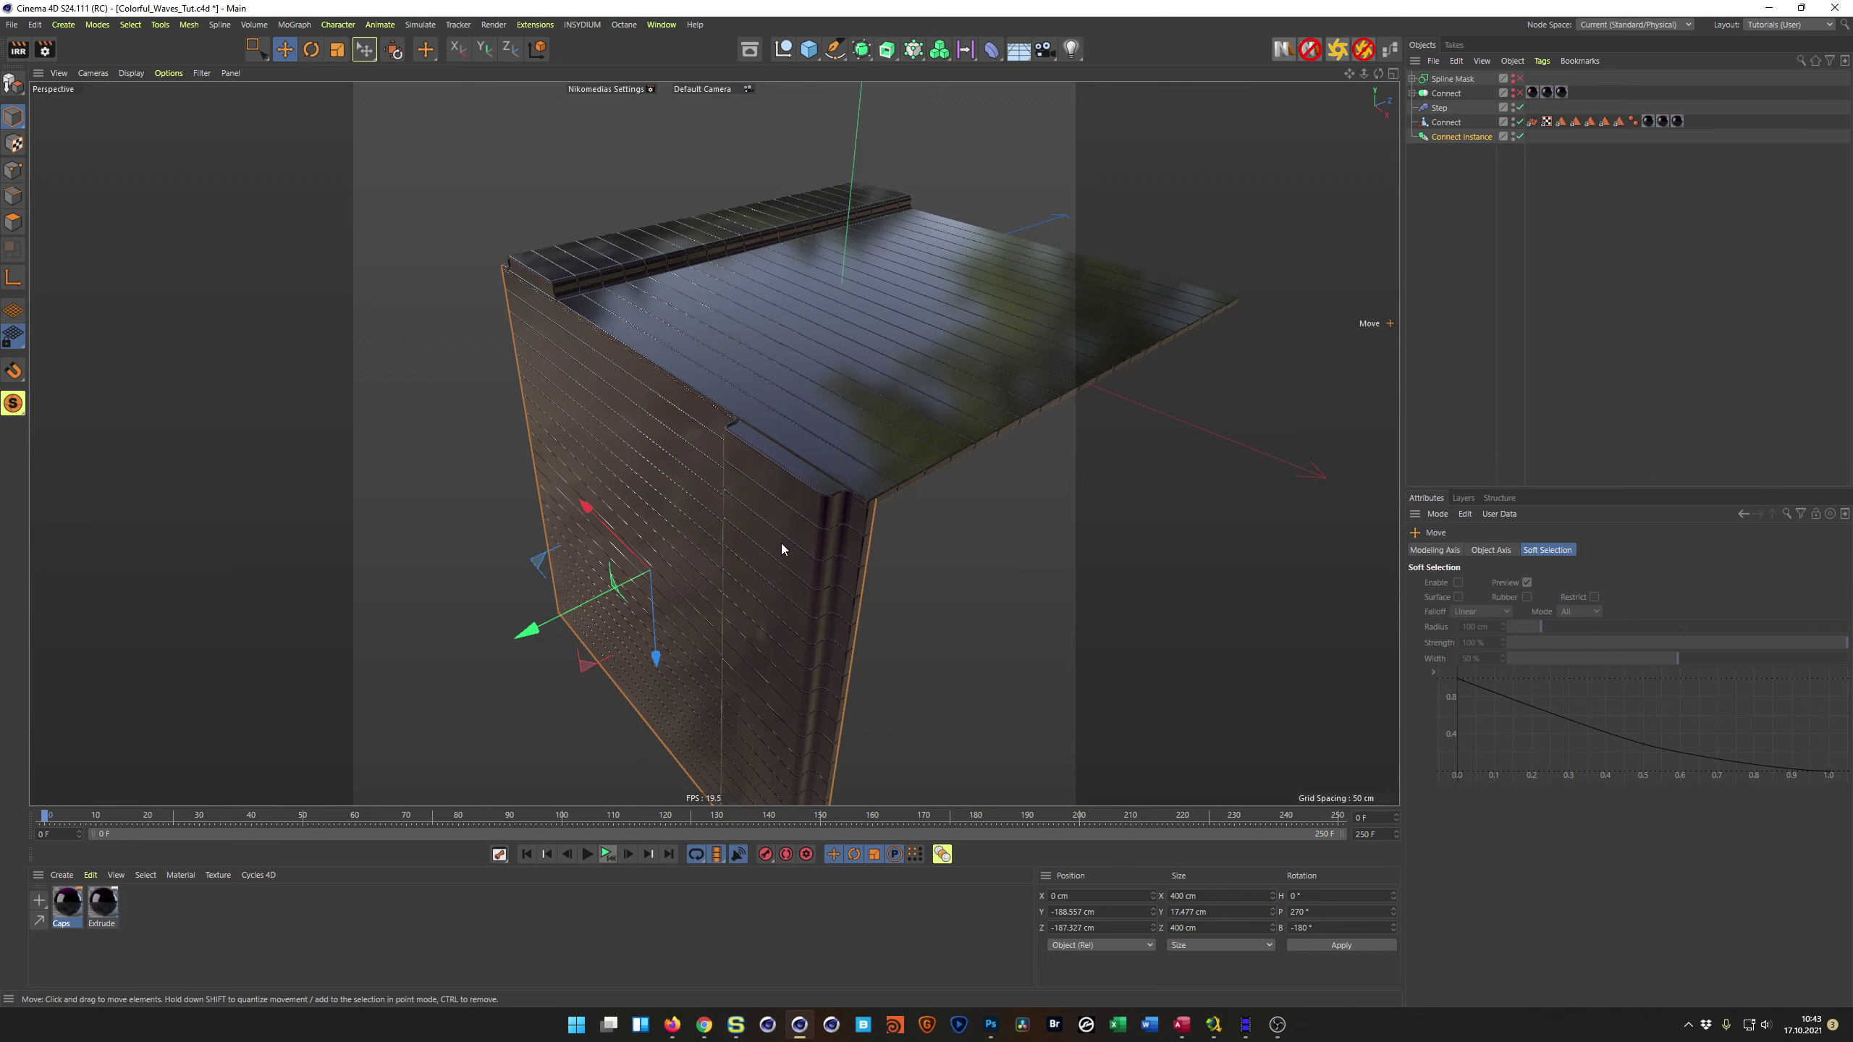
scroll(781, 543, "up", 10)
mouse_move(837, 434)
left_mouse_down("alt")
mouse_move(854, 388)
mouse_move(883, 396)
mouse_move(871, 426)
left_mouse_up("alt")
left_click_drag(411, 668, 385, 673)
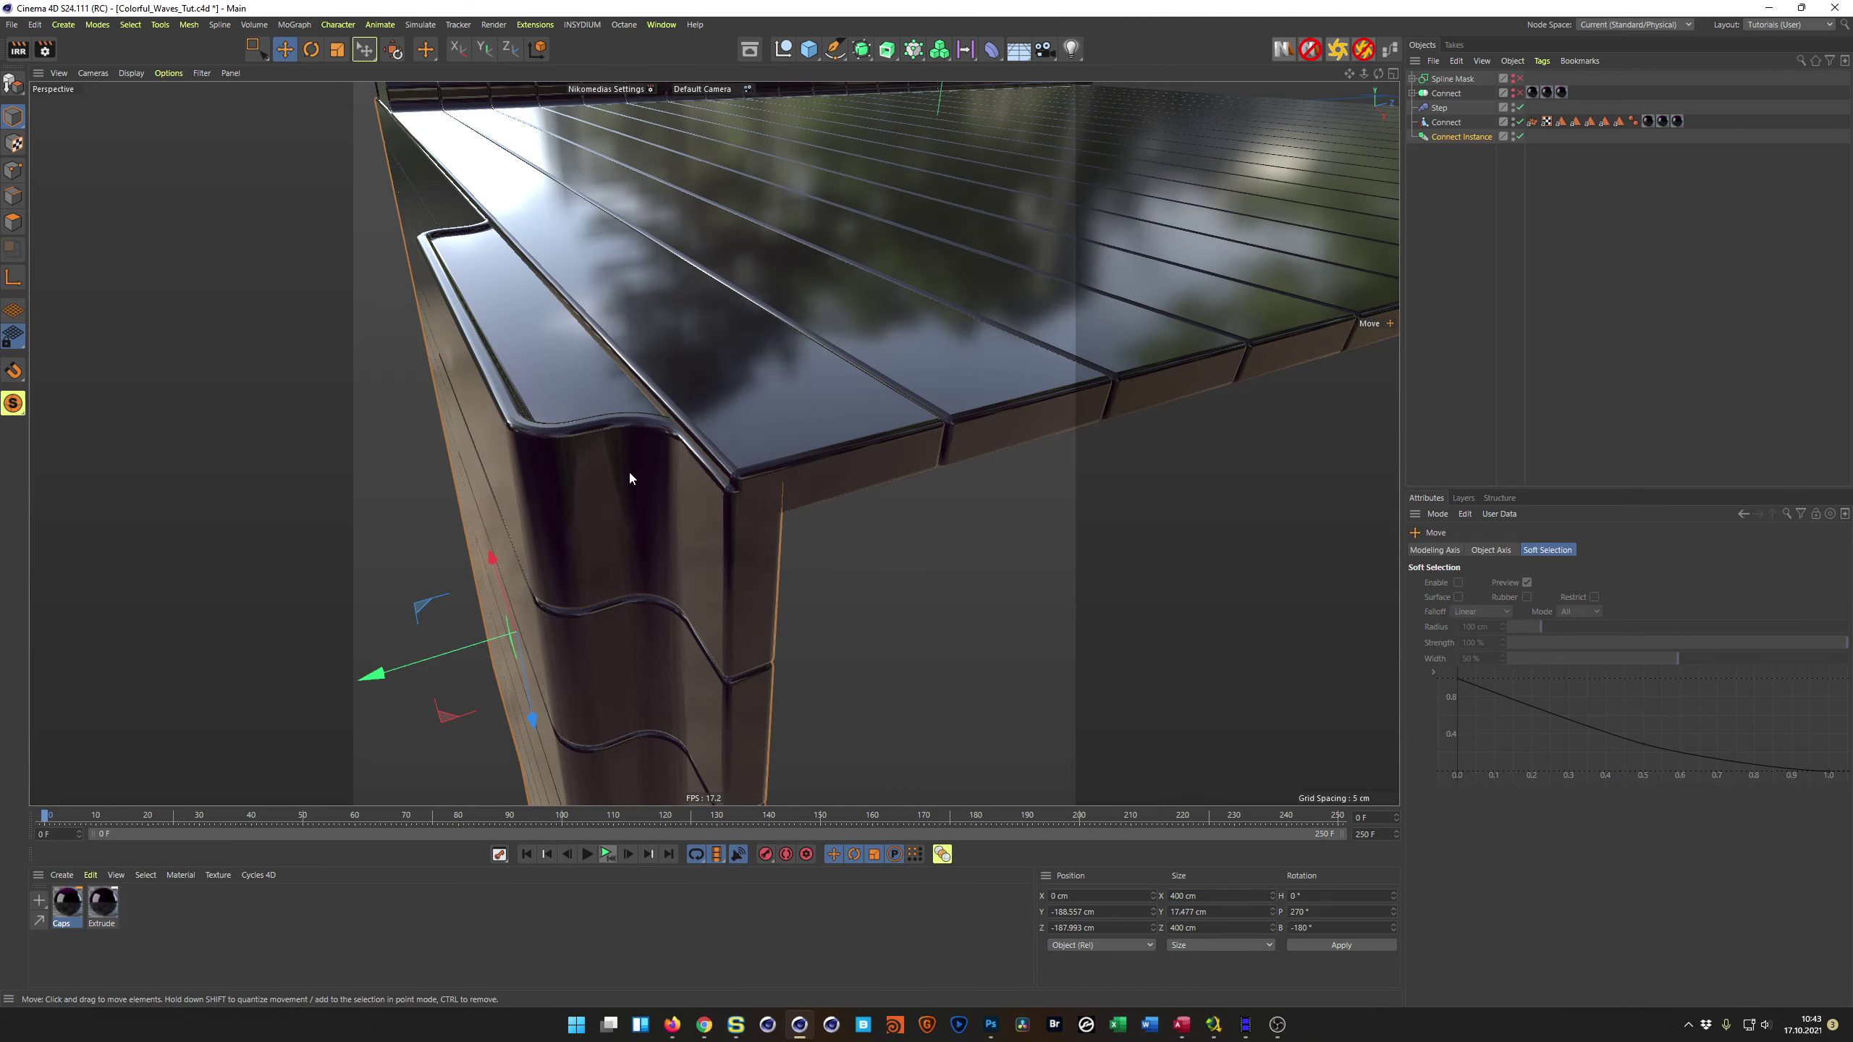
left_click_drag(750, 482, 630, 541, "alt")
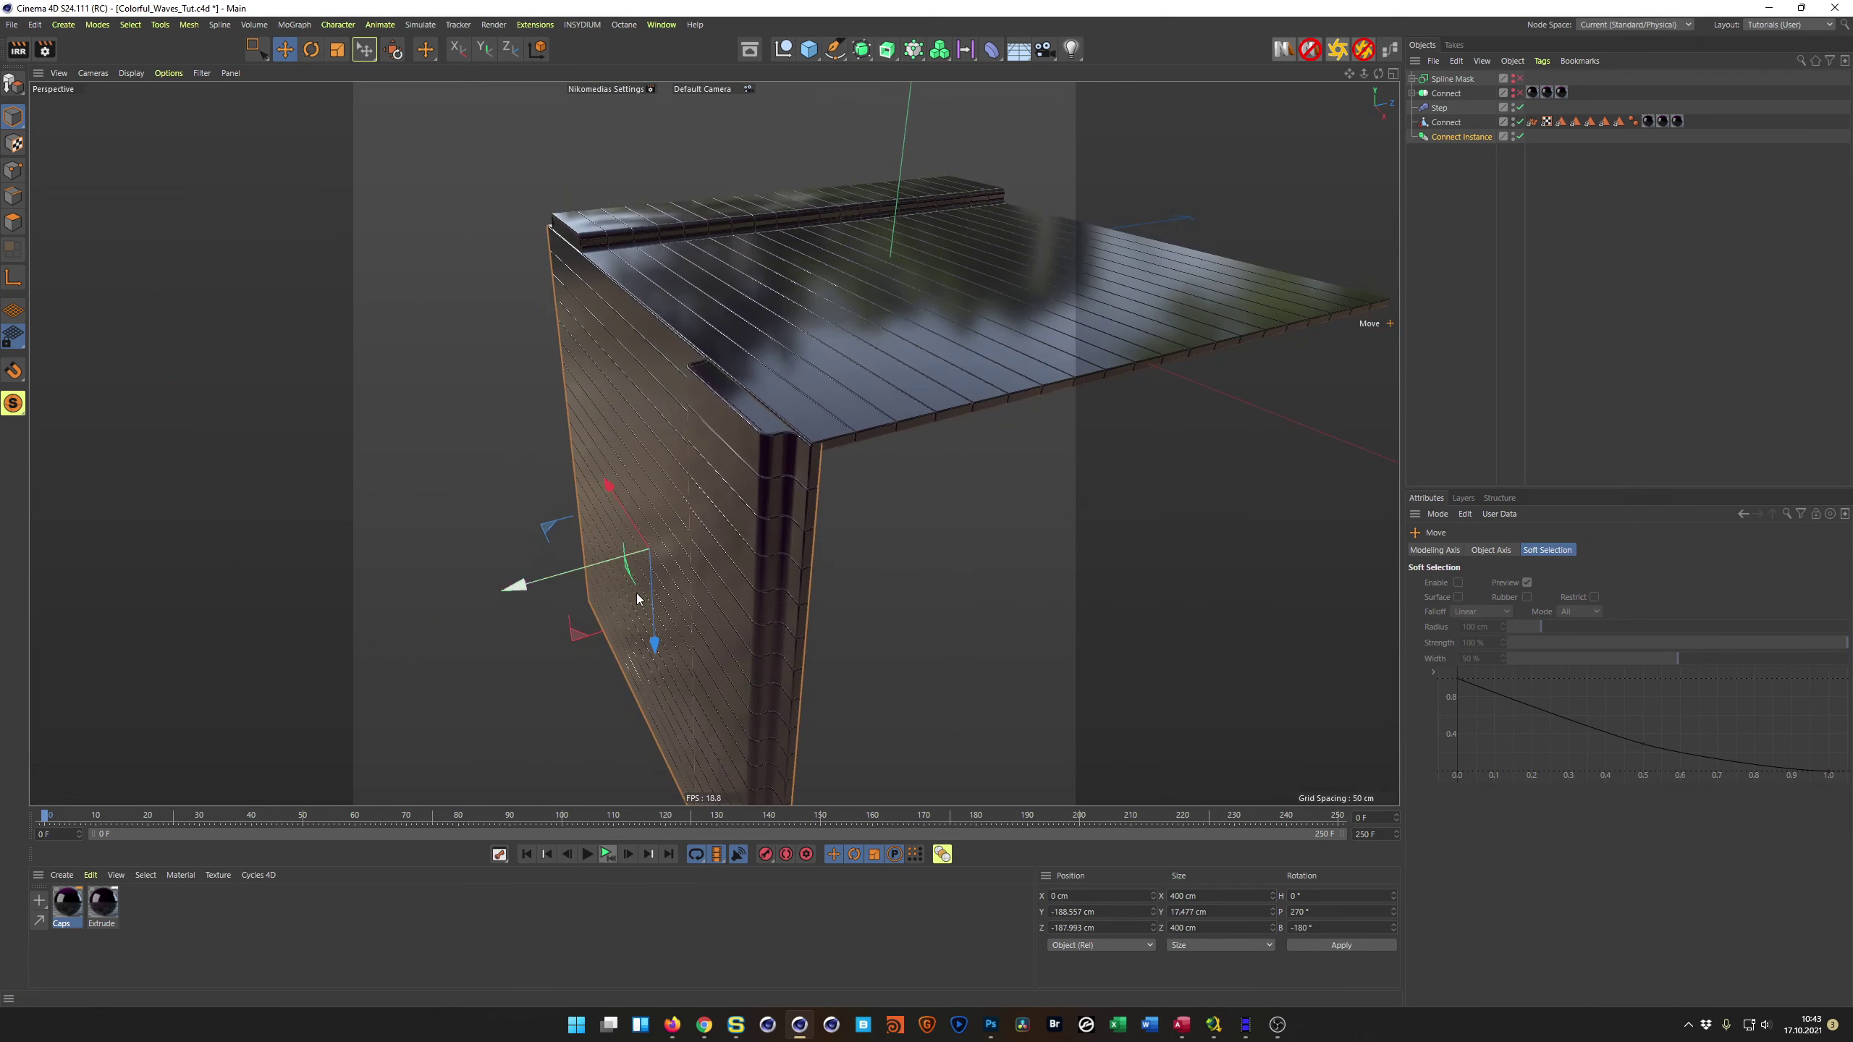
Step: Preview the stepping animation, then select the Connect object for another instance
left_click(606, 854)
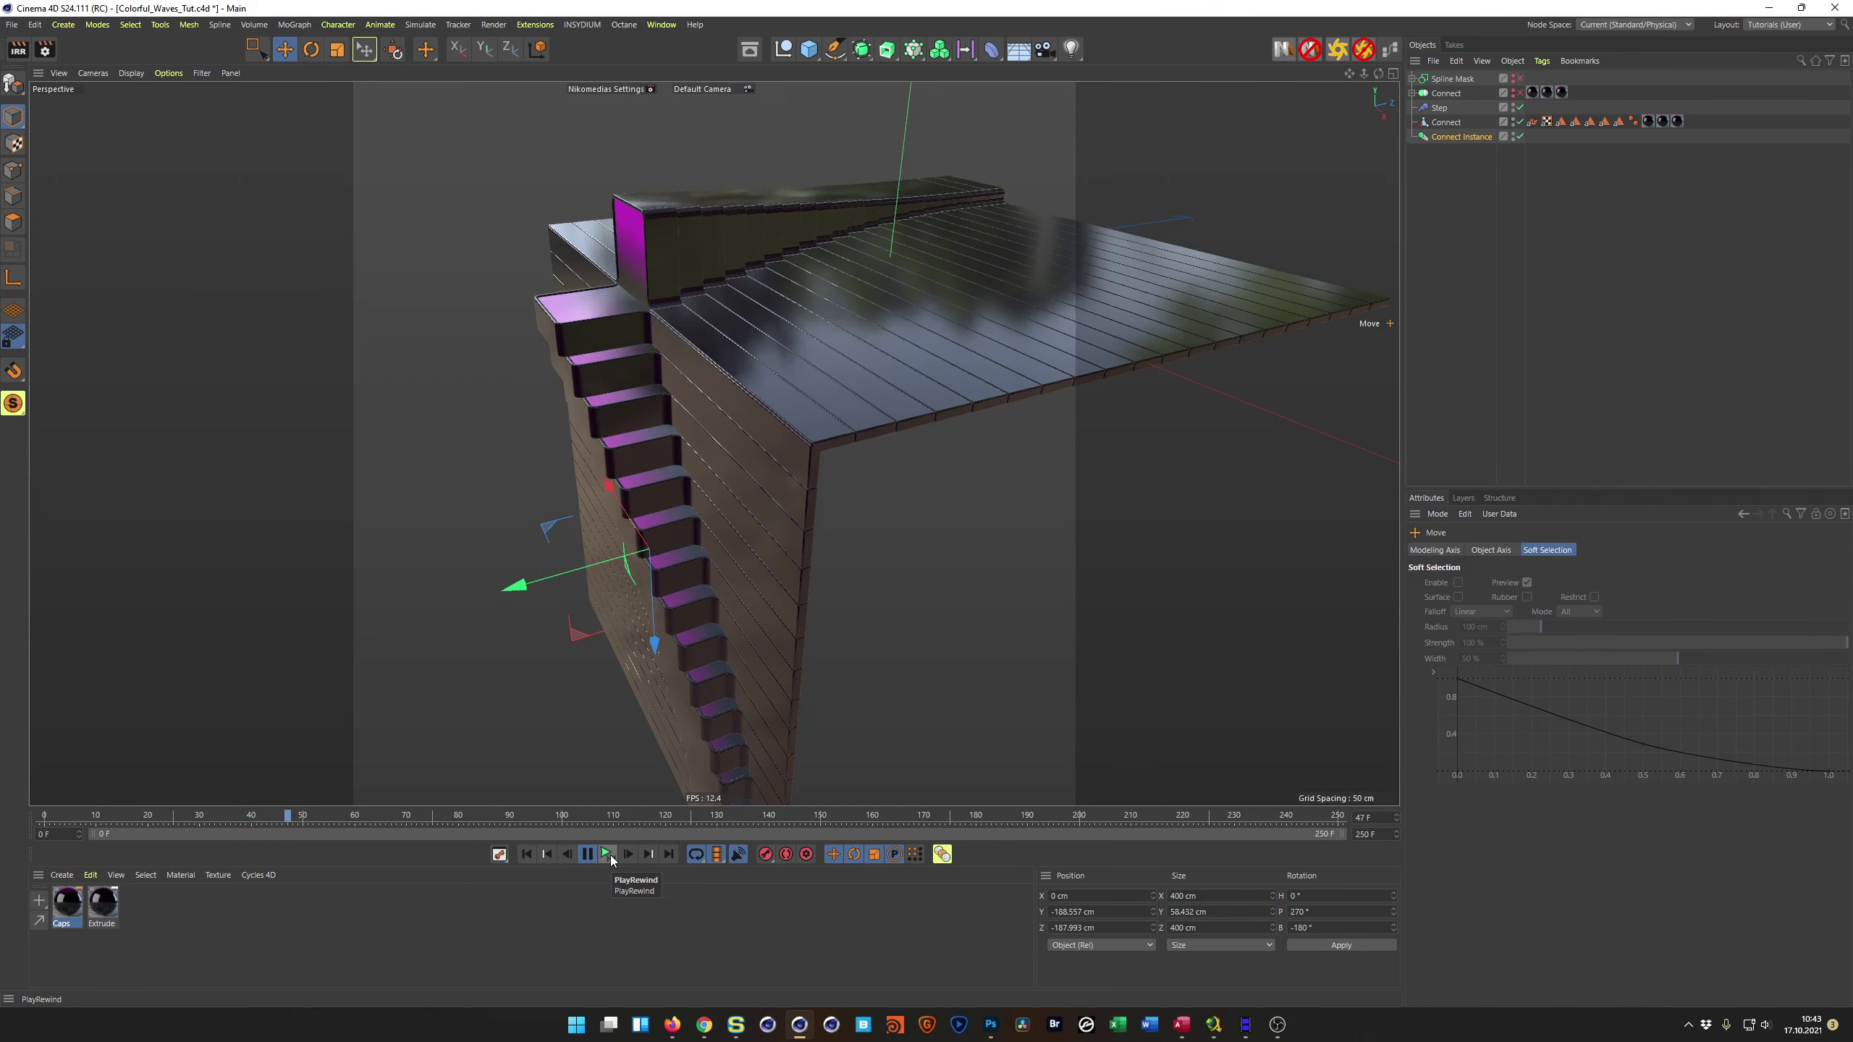
left_click(611, 855)
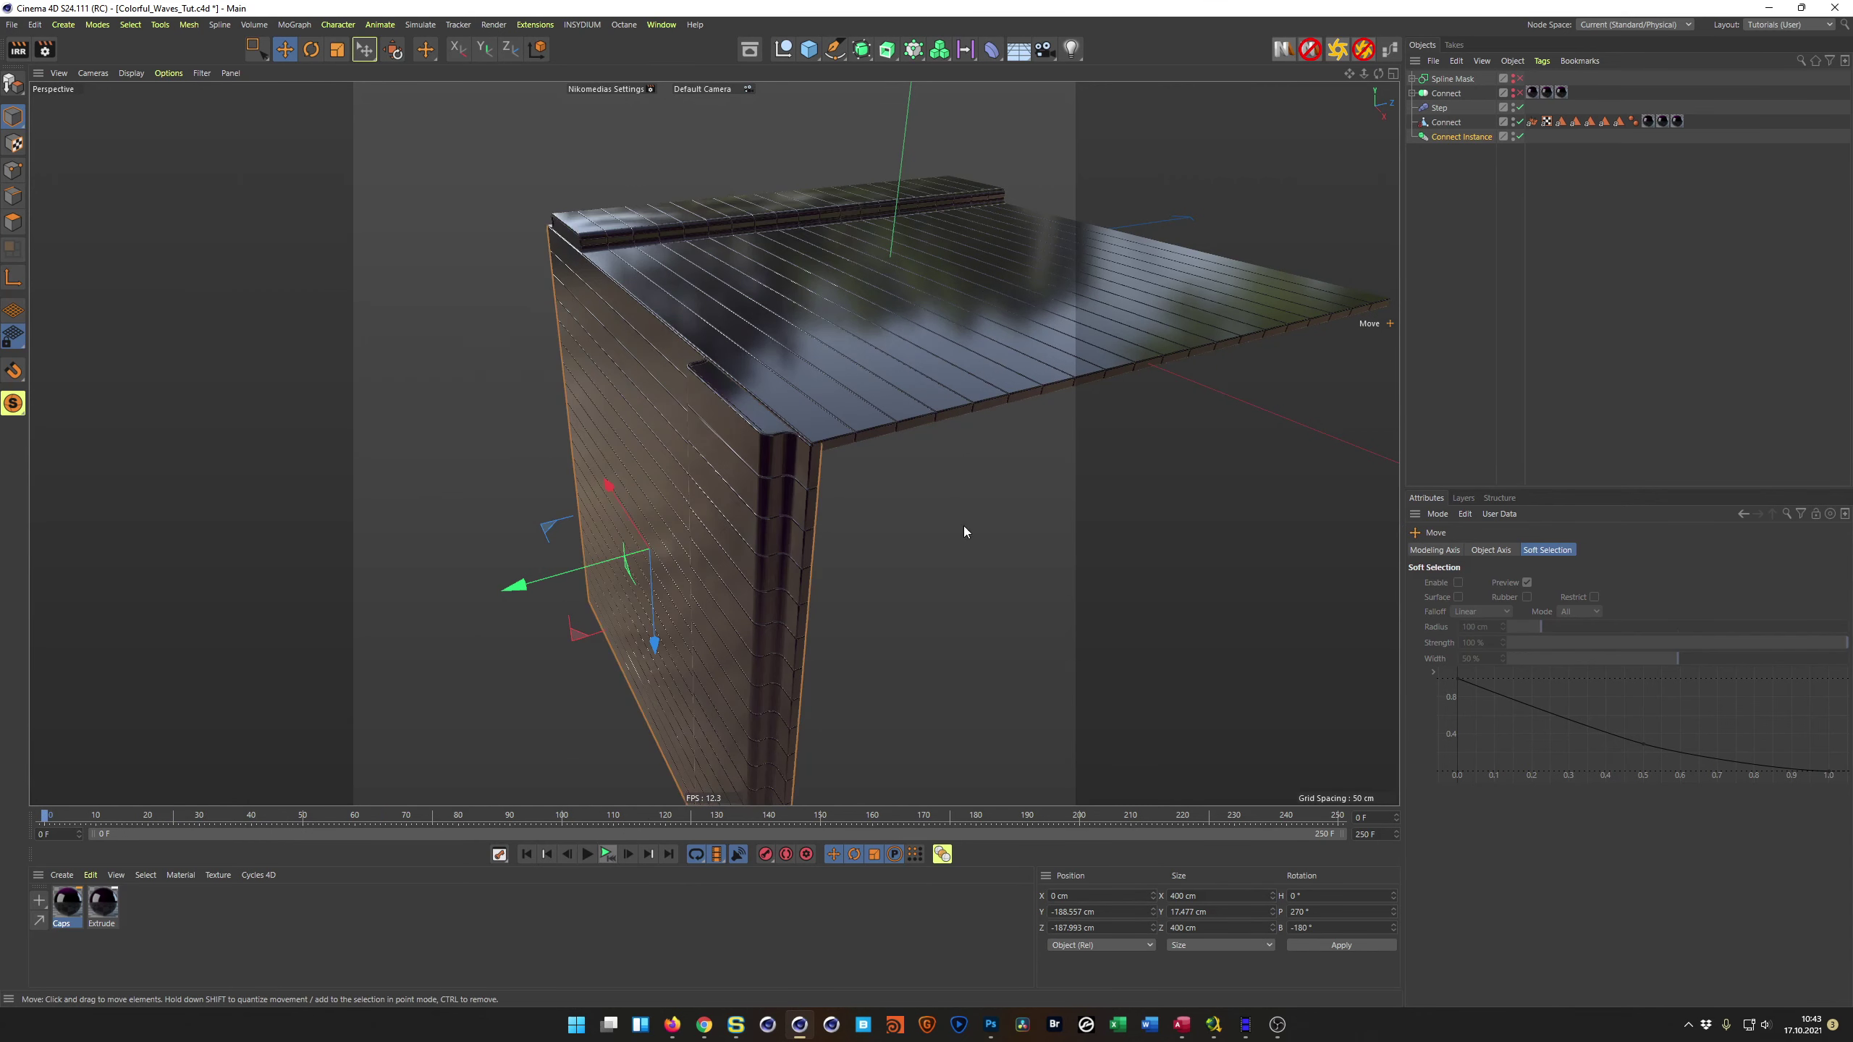
left_click(1450, 124)
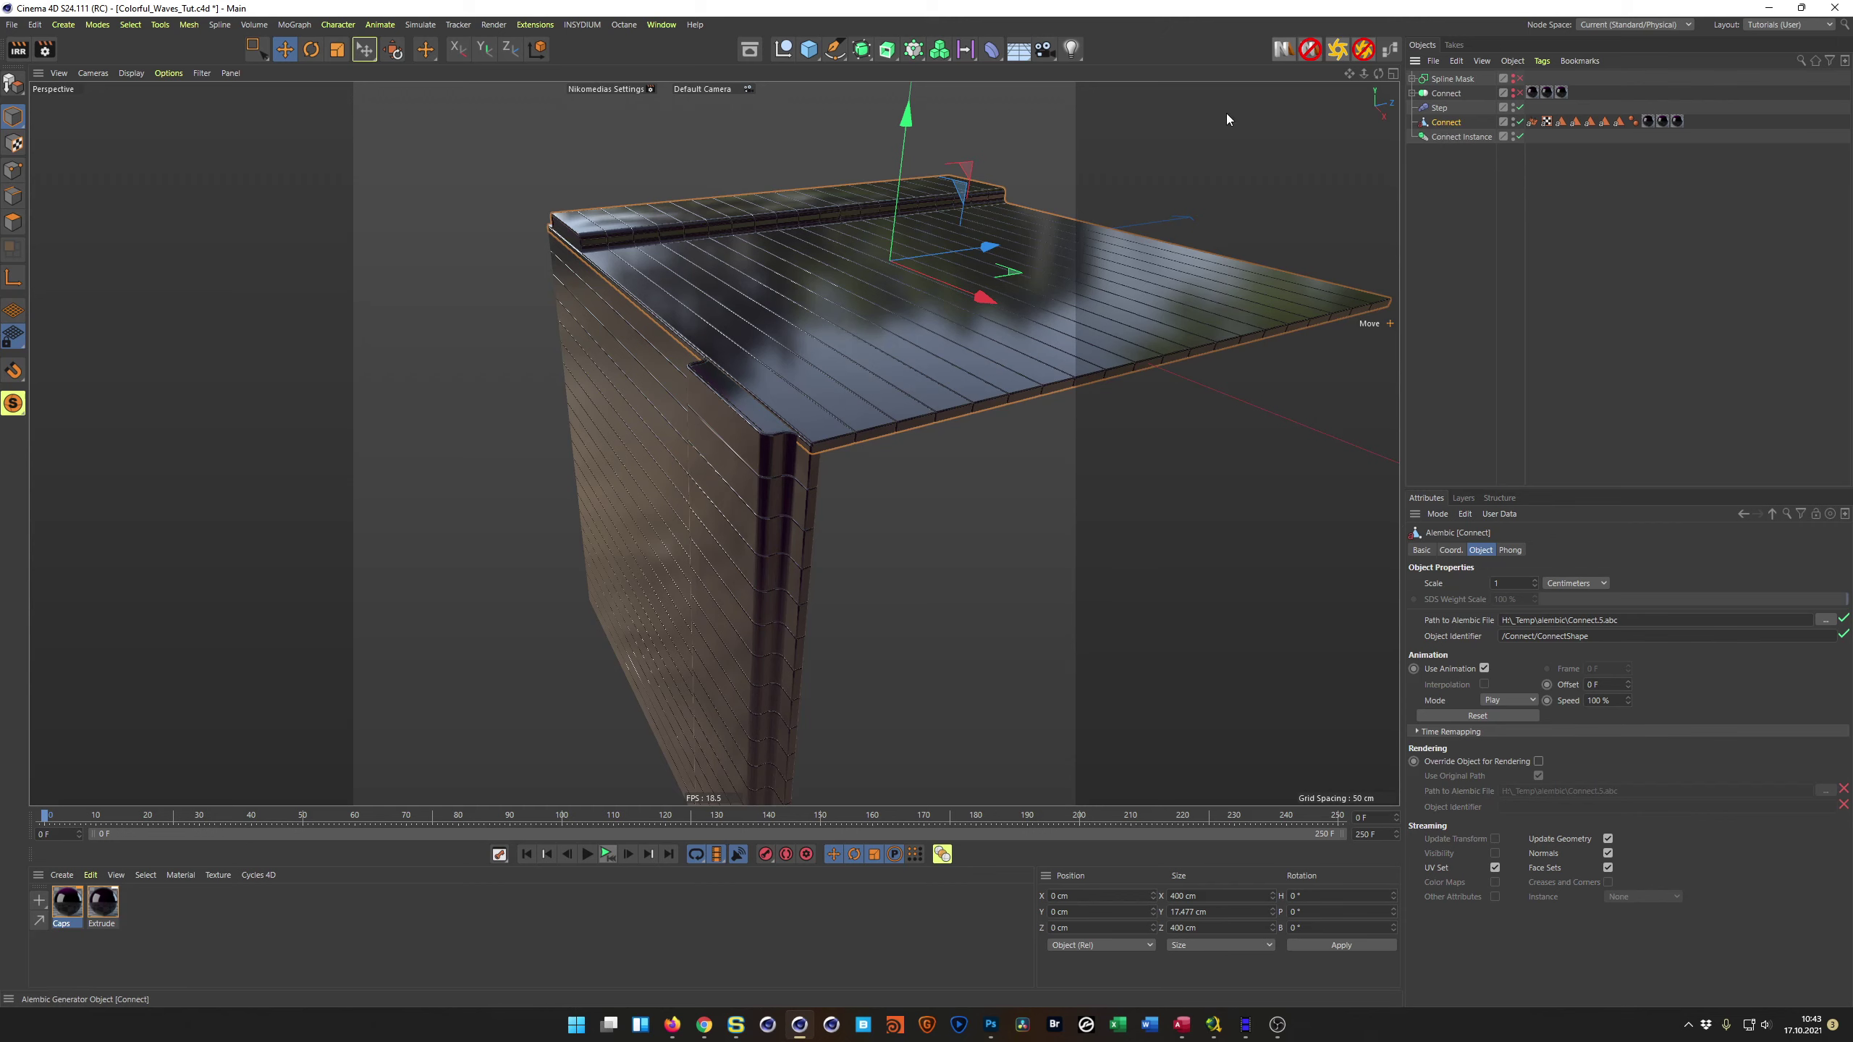
left_click(863, 55)
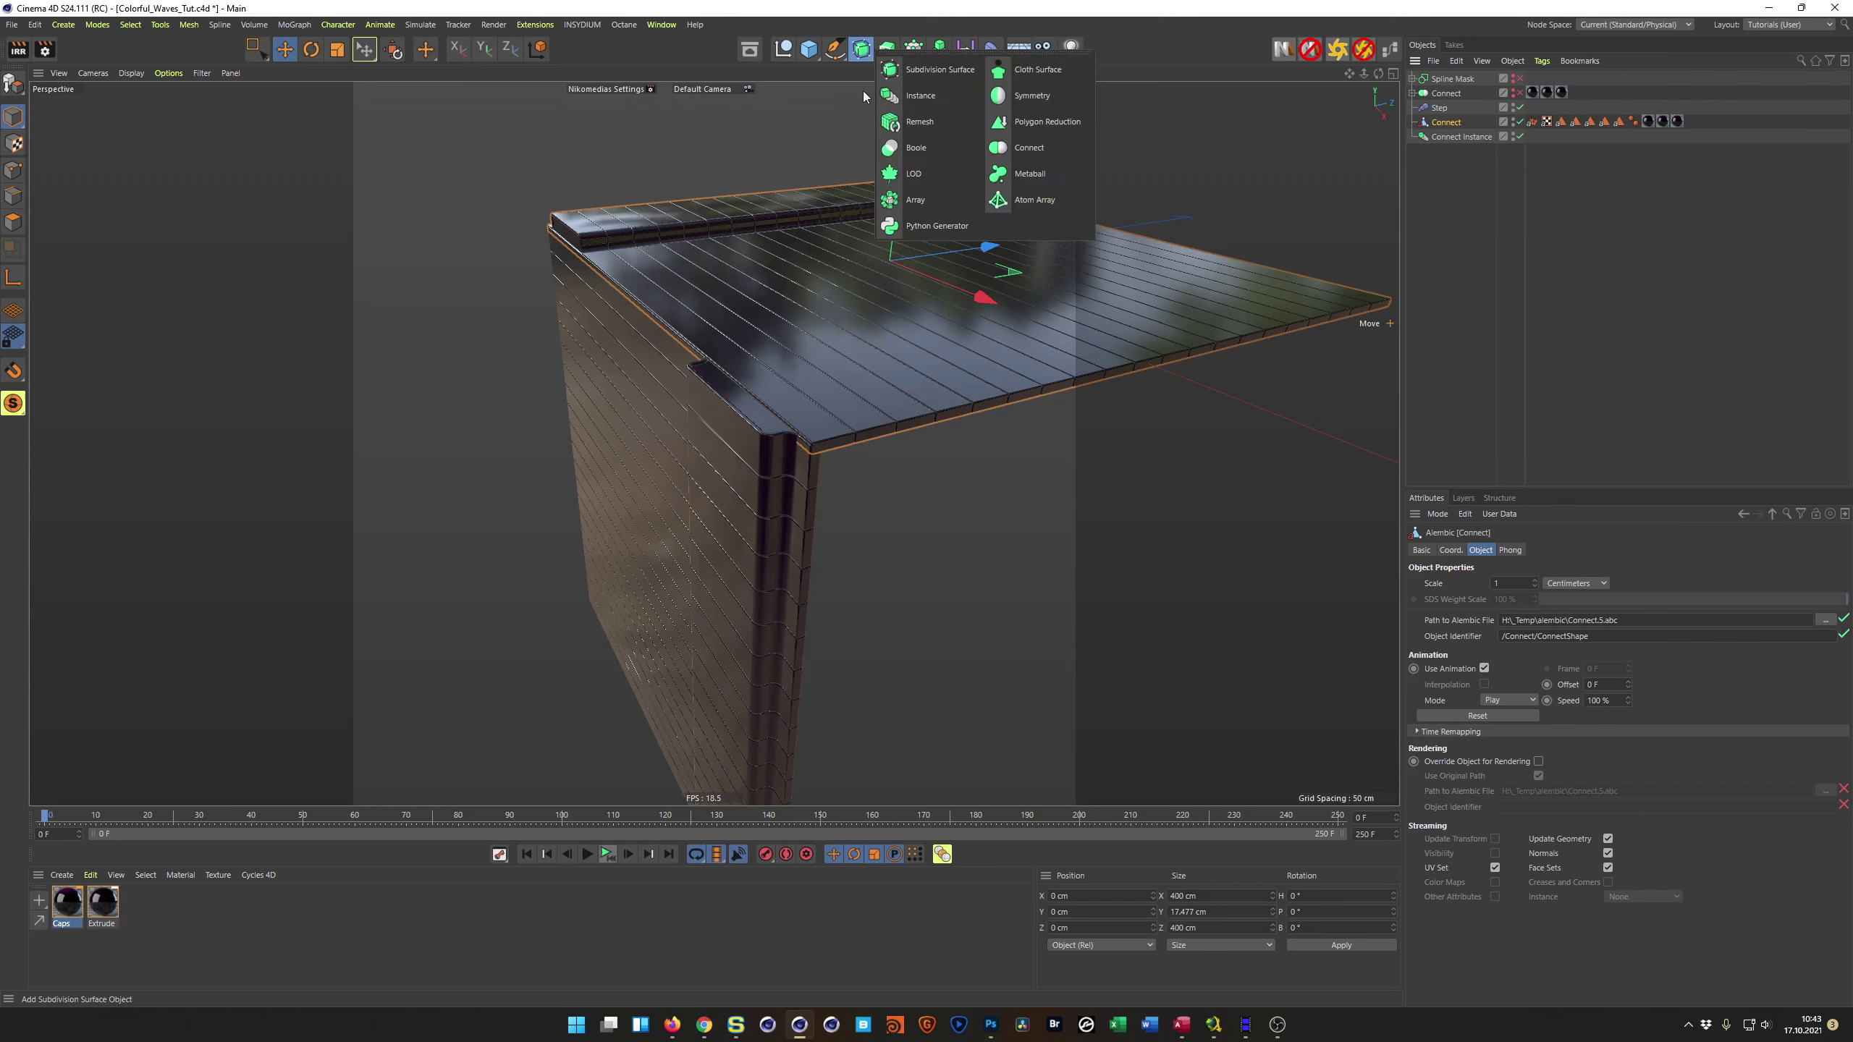
Step: Add Connect Instance.1 below Connect Instance and bank it B 90° upright
left_click(912, 96)
left_click_drag(1454, 194, 1451, 198)
key("r")
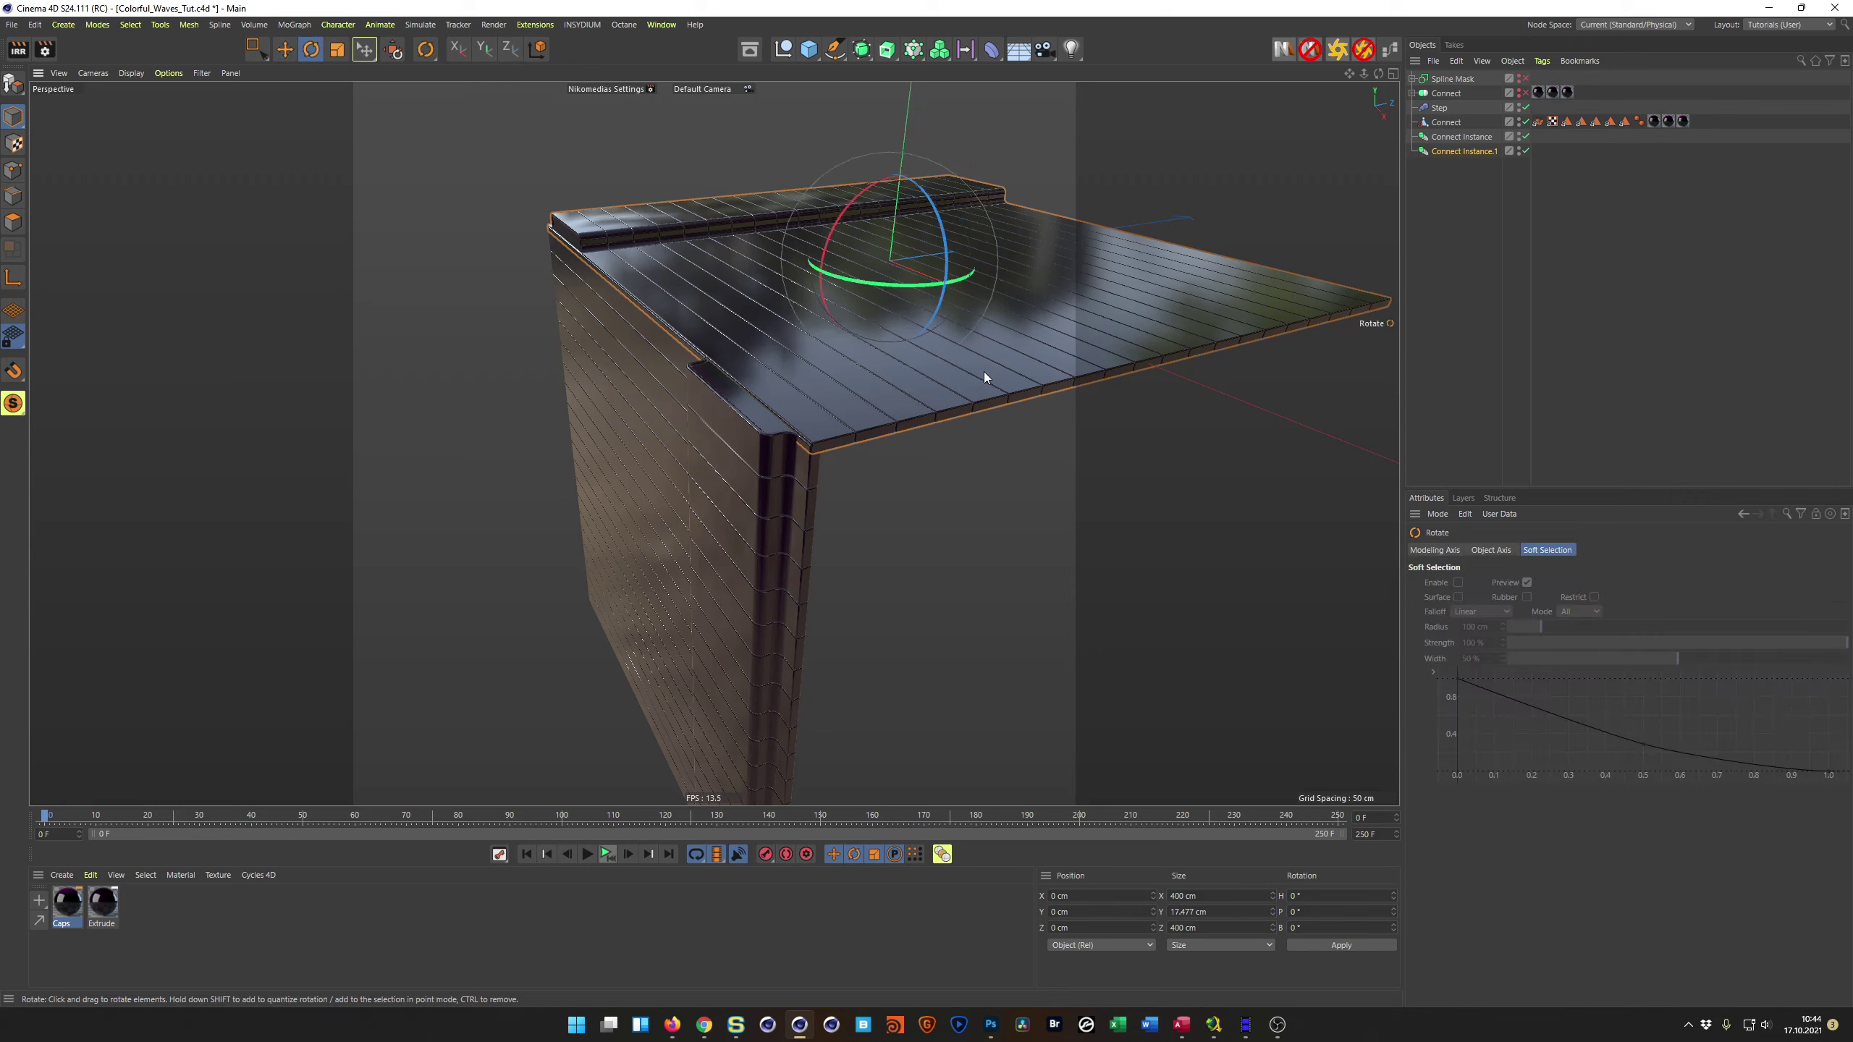
left_click_drag(941, 226, 923, 336)
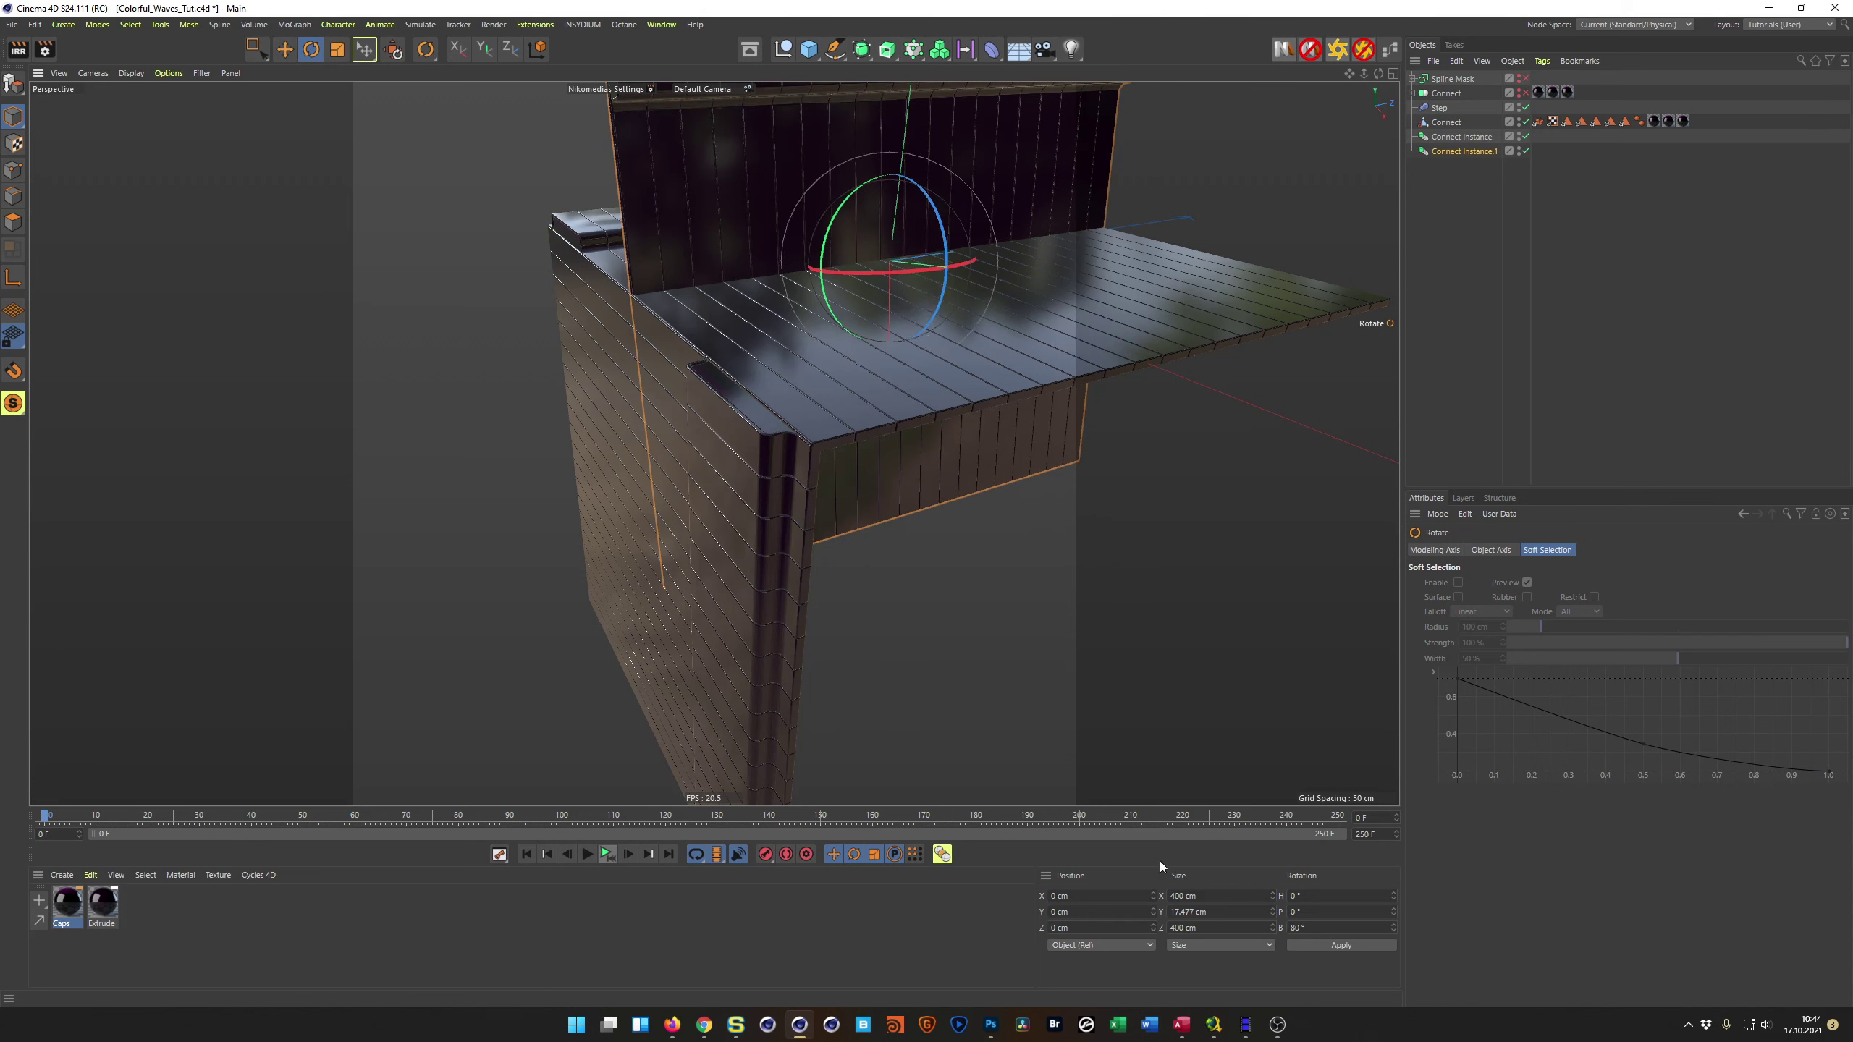
type("90")
key("Return")
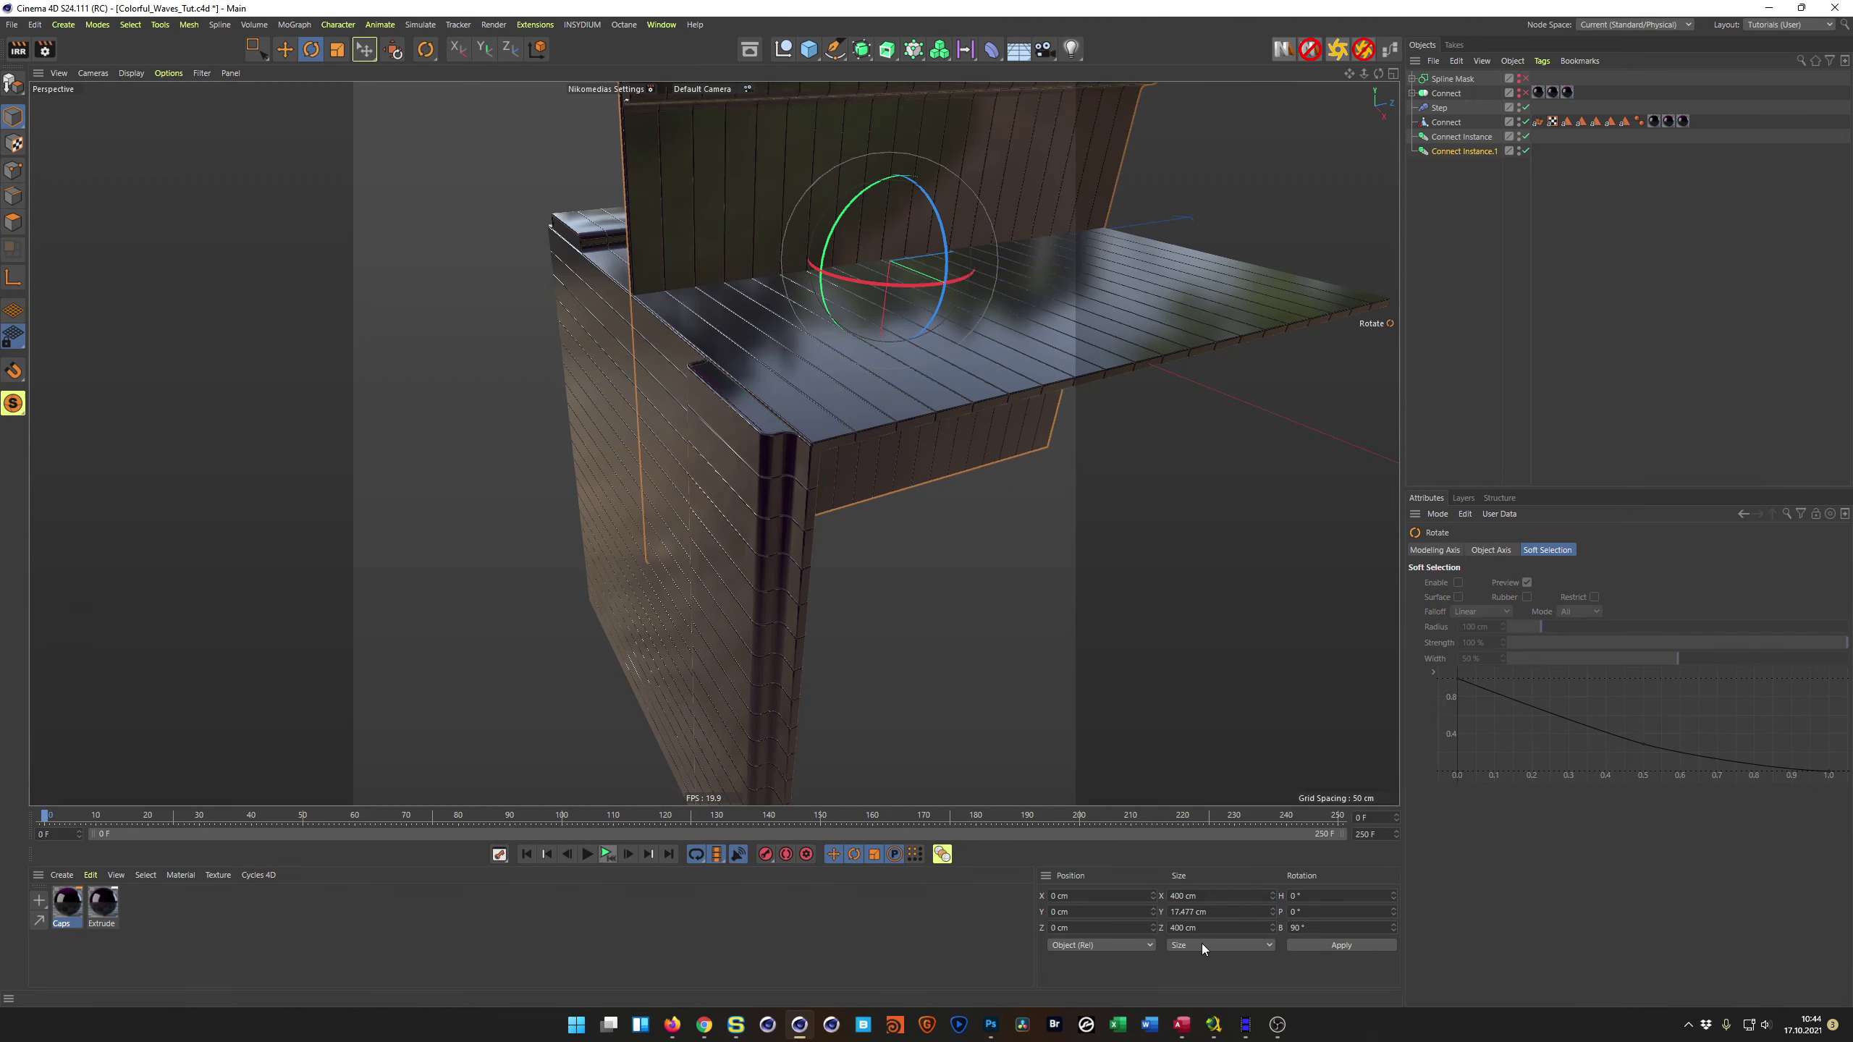
Step: Move the new wall along X and down to the box side, near X 198.781 cm
key("e")
left_click_drag(989, 324, 1251, 485)
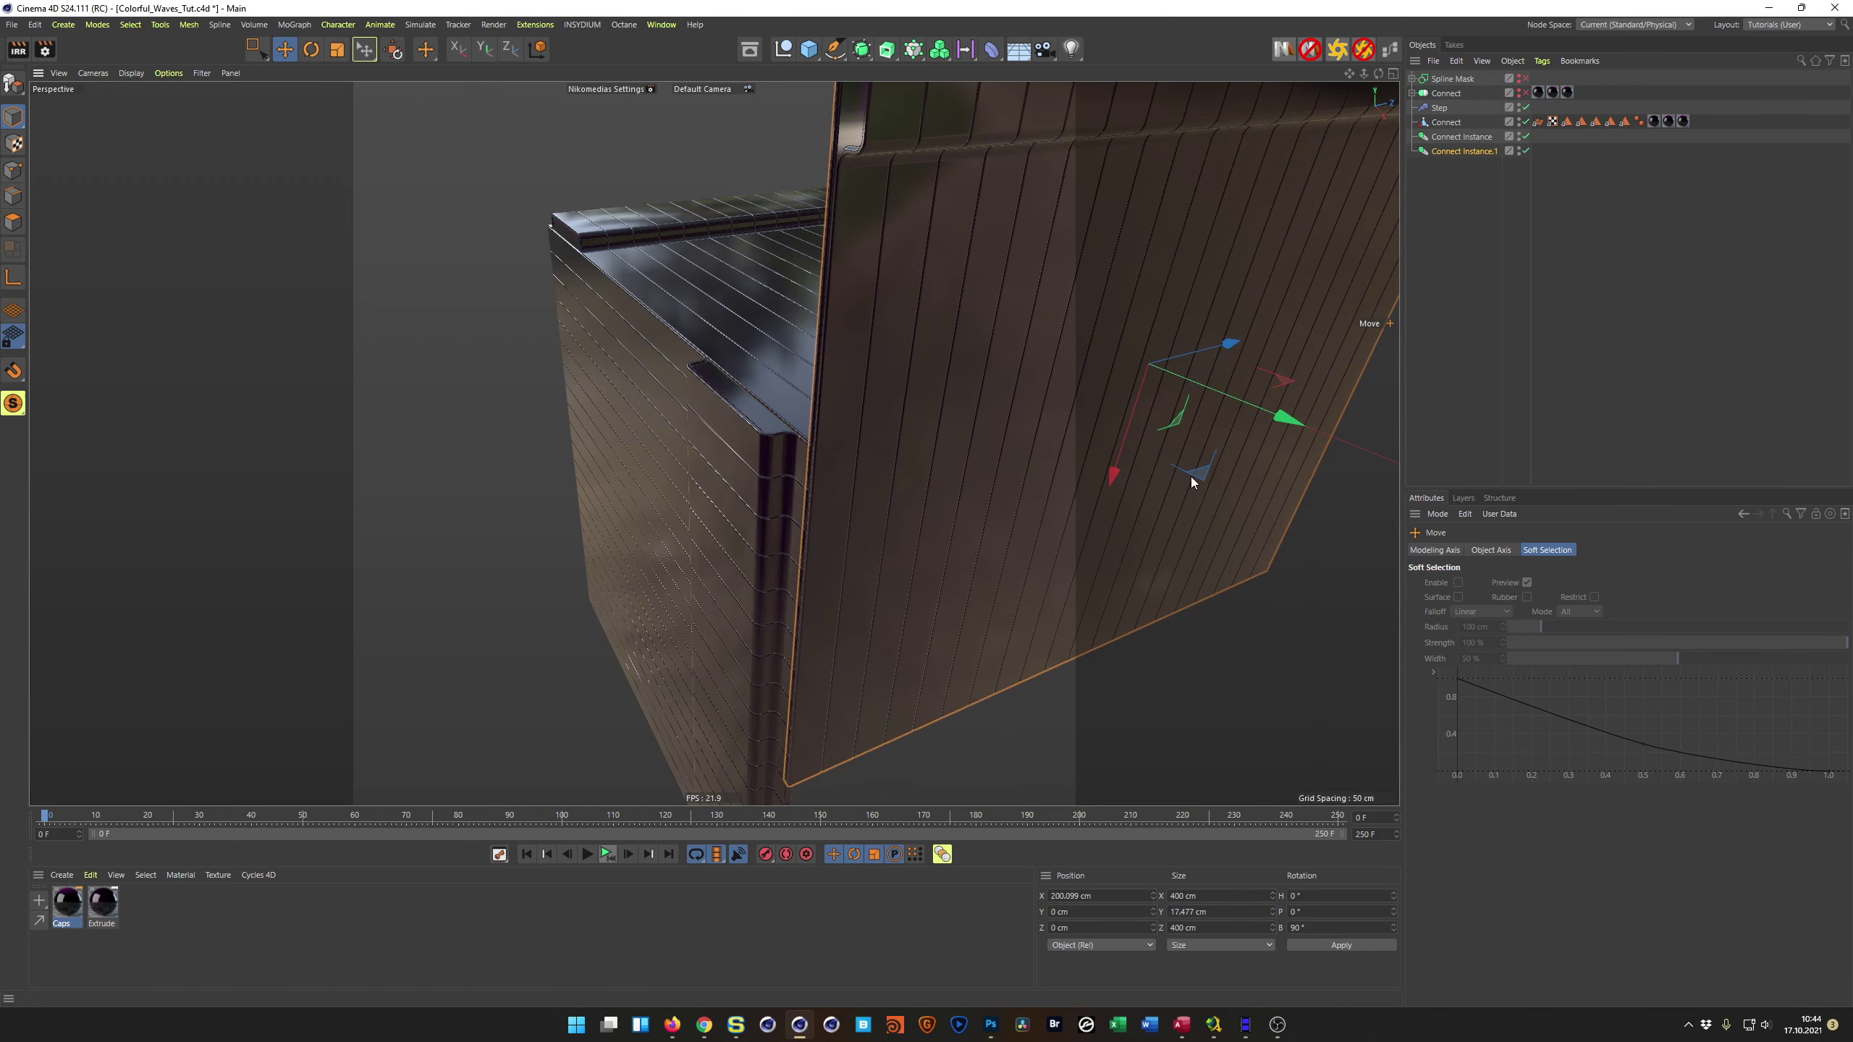
left_click_drag(1111, 468, 1059, 751)
left_click_drag(955, 548, 839, 423, "alt")
left_click_drag(1056, 752, 1053, 750)
left_click_drag(1074, 756, 1050, 754)
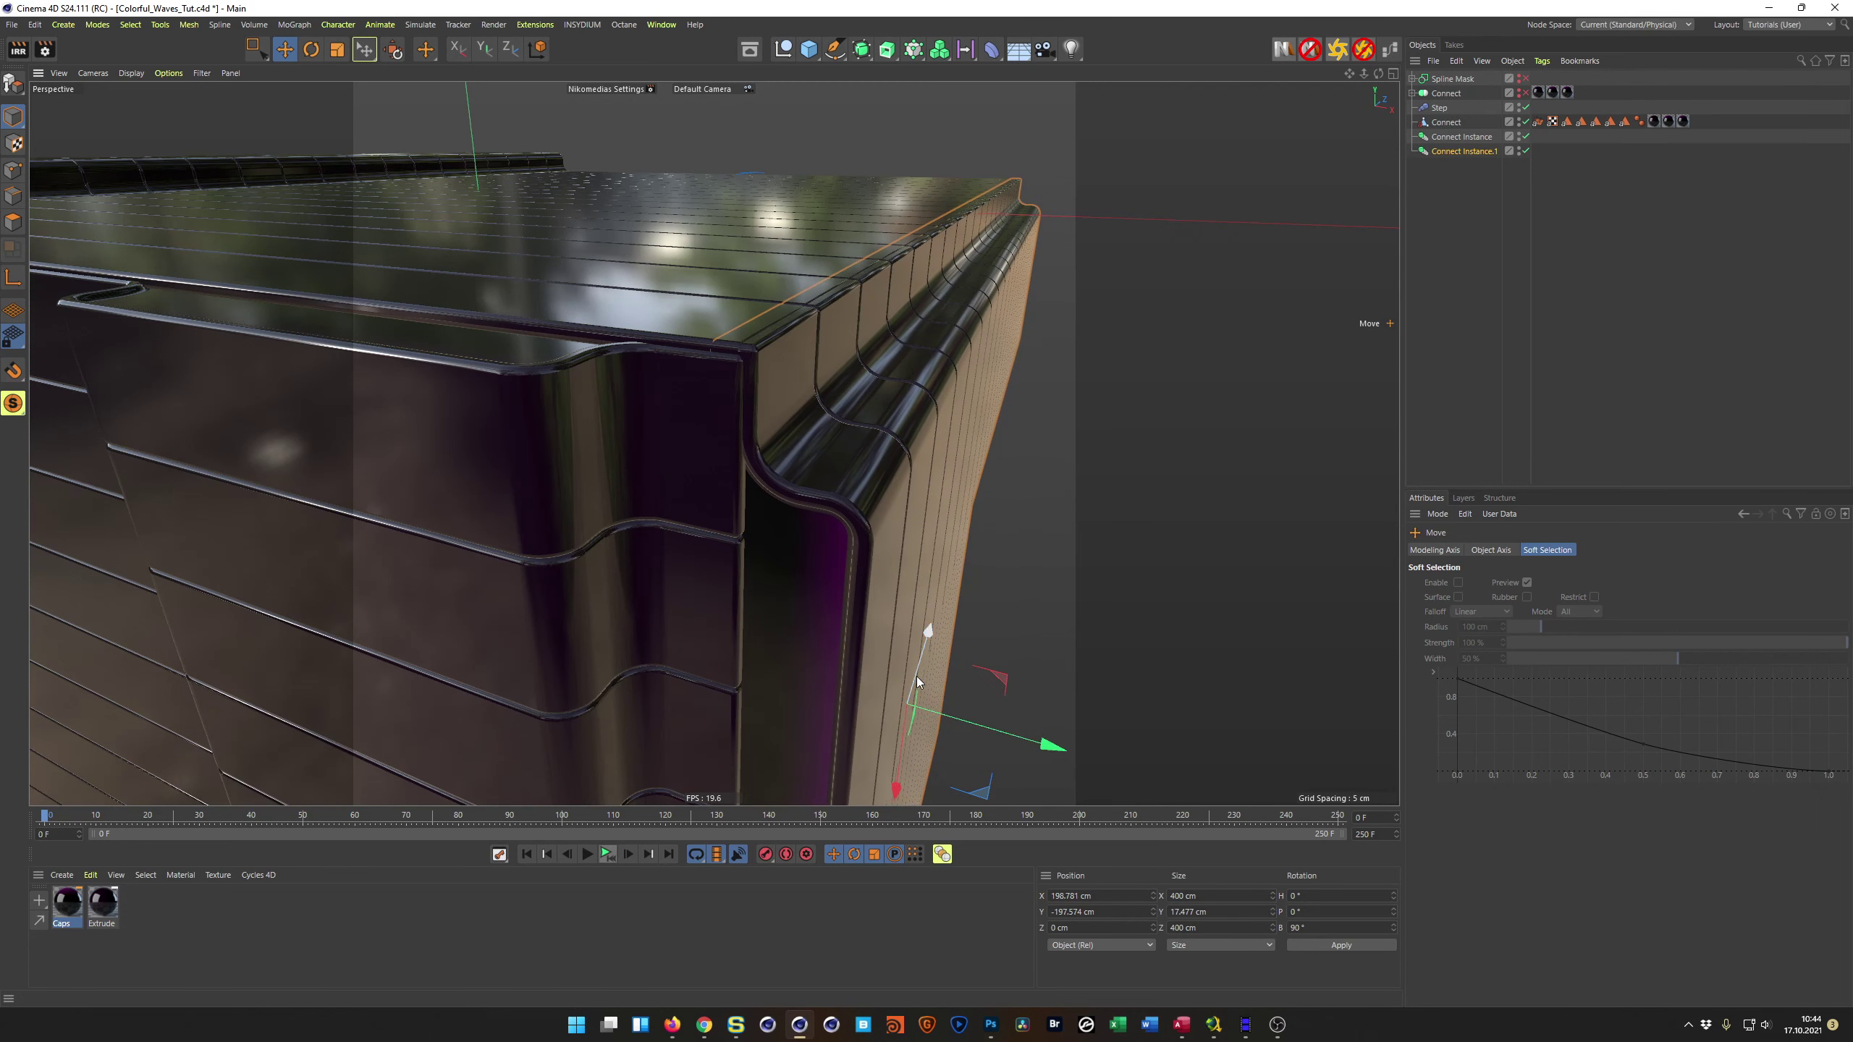
Step: Lower the wall slightly to Y -198.652 cm to align its edge, then inspect the box
left_click_drag(926, 634, 925, 631)
key("ctrl+z")
left_click_drag(892, 785, 871, 785)
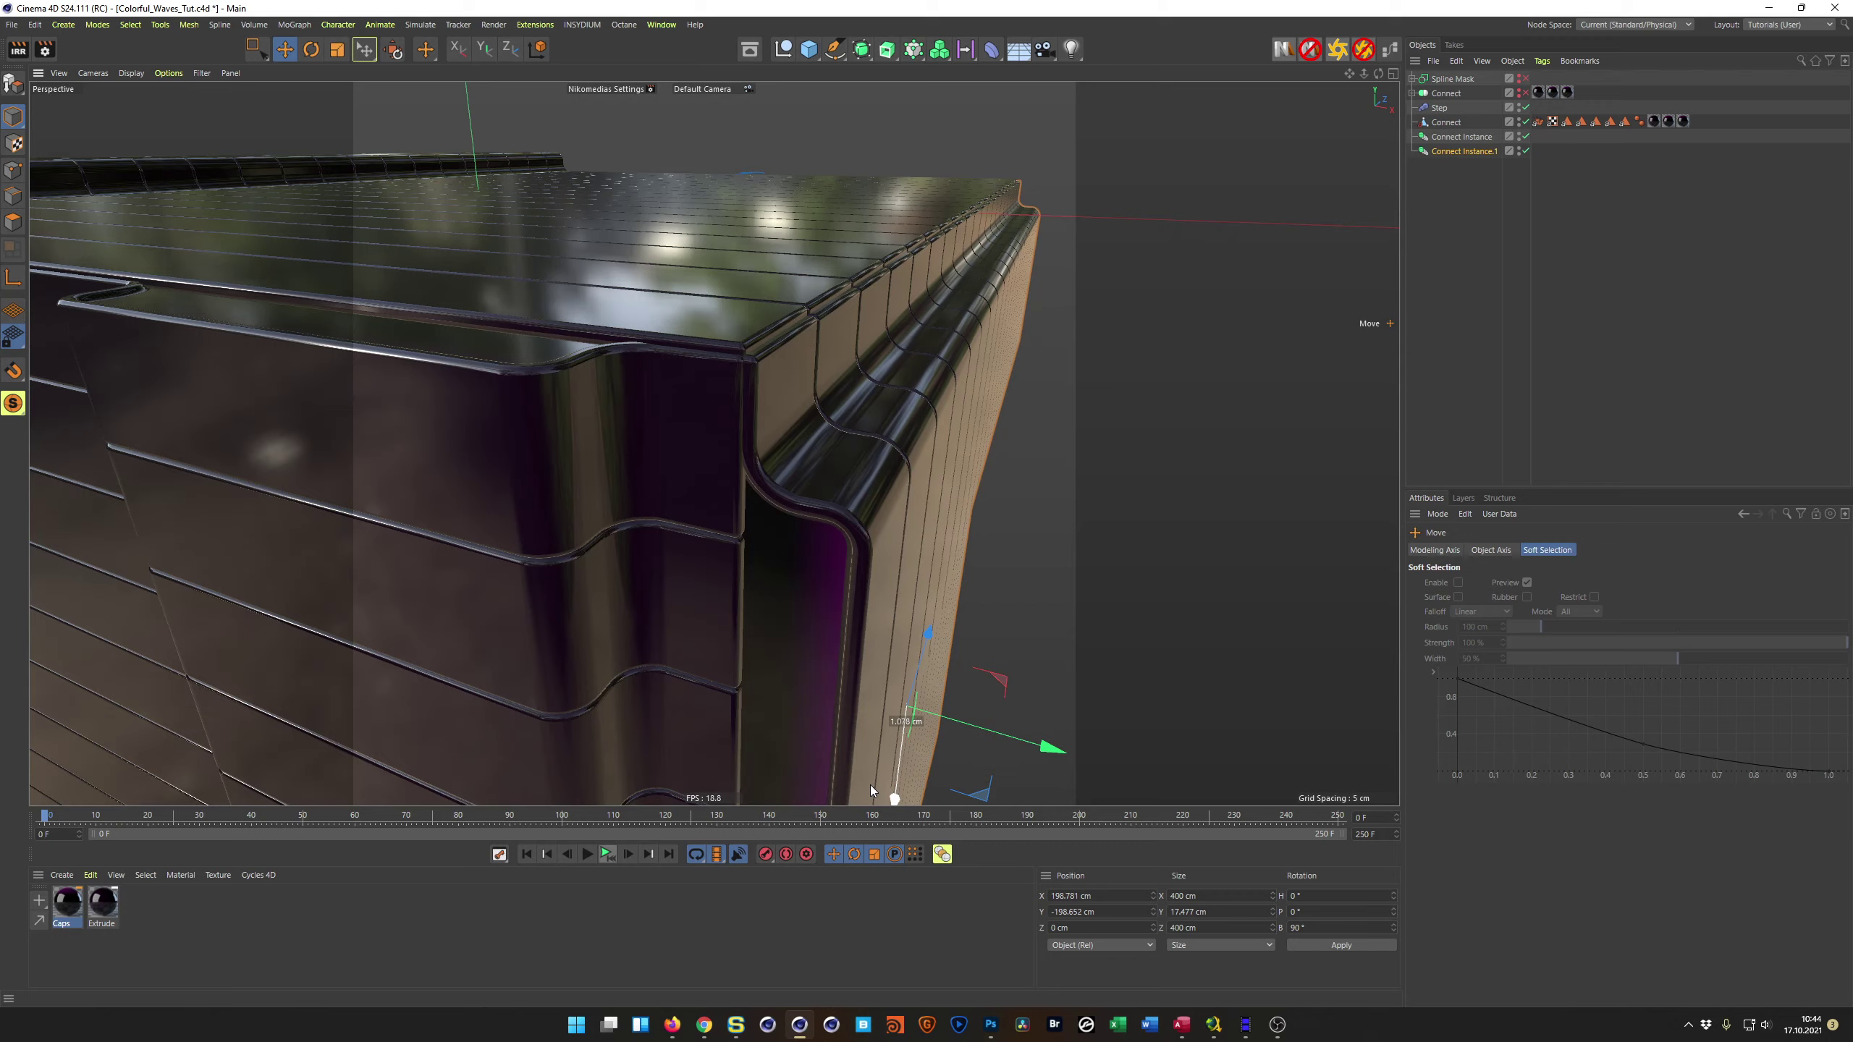
left_click_drag(817, 509, 929, 440, "alt")
right_click_drag(929, 440, 733, 431, "alt")
left_click_drag(733, 431, 711, 402, "alt")
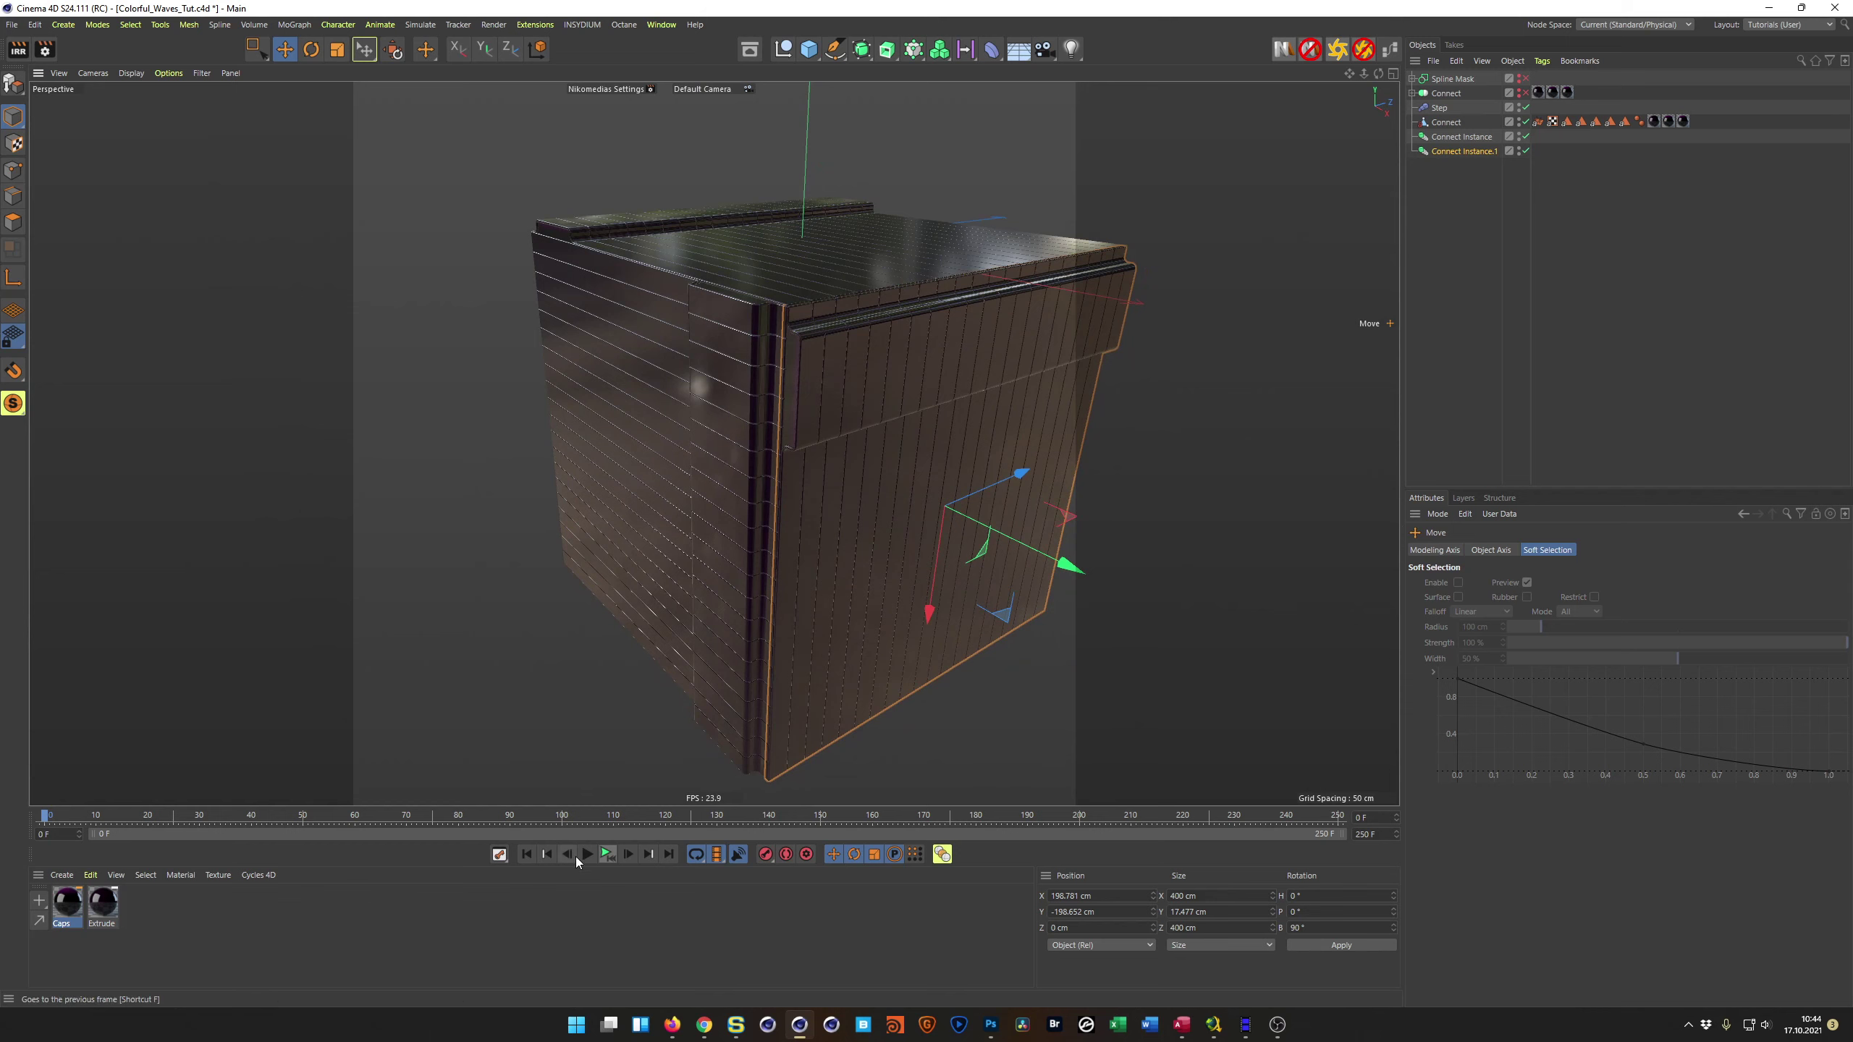
left_click(605, 854)
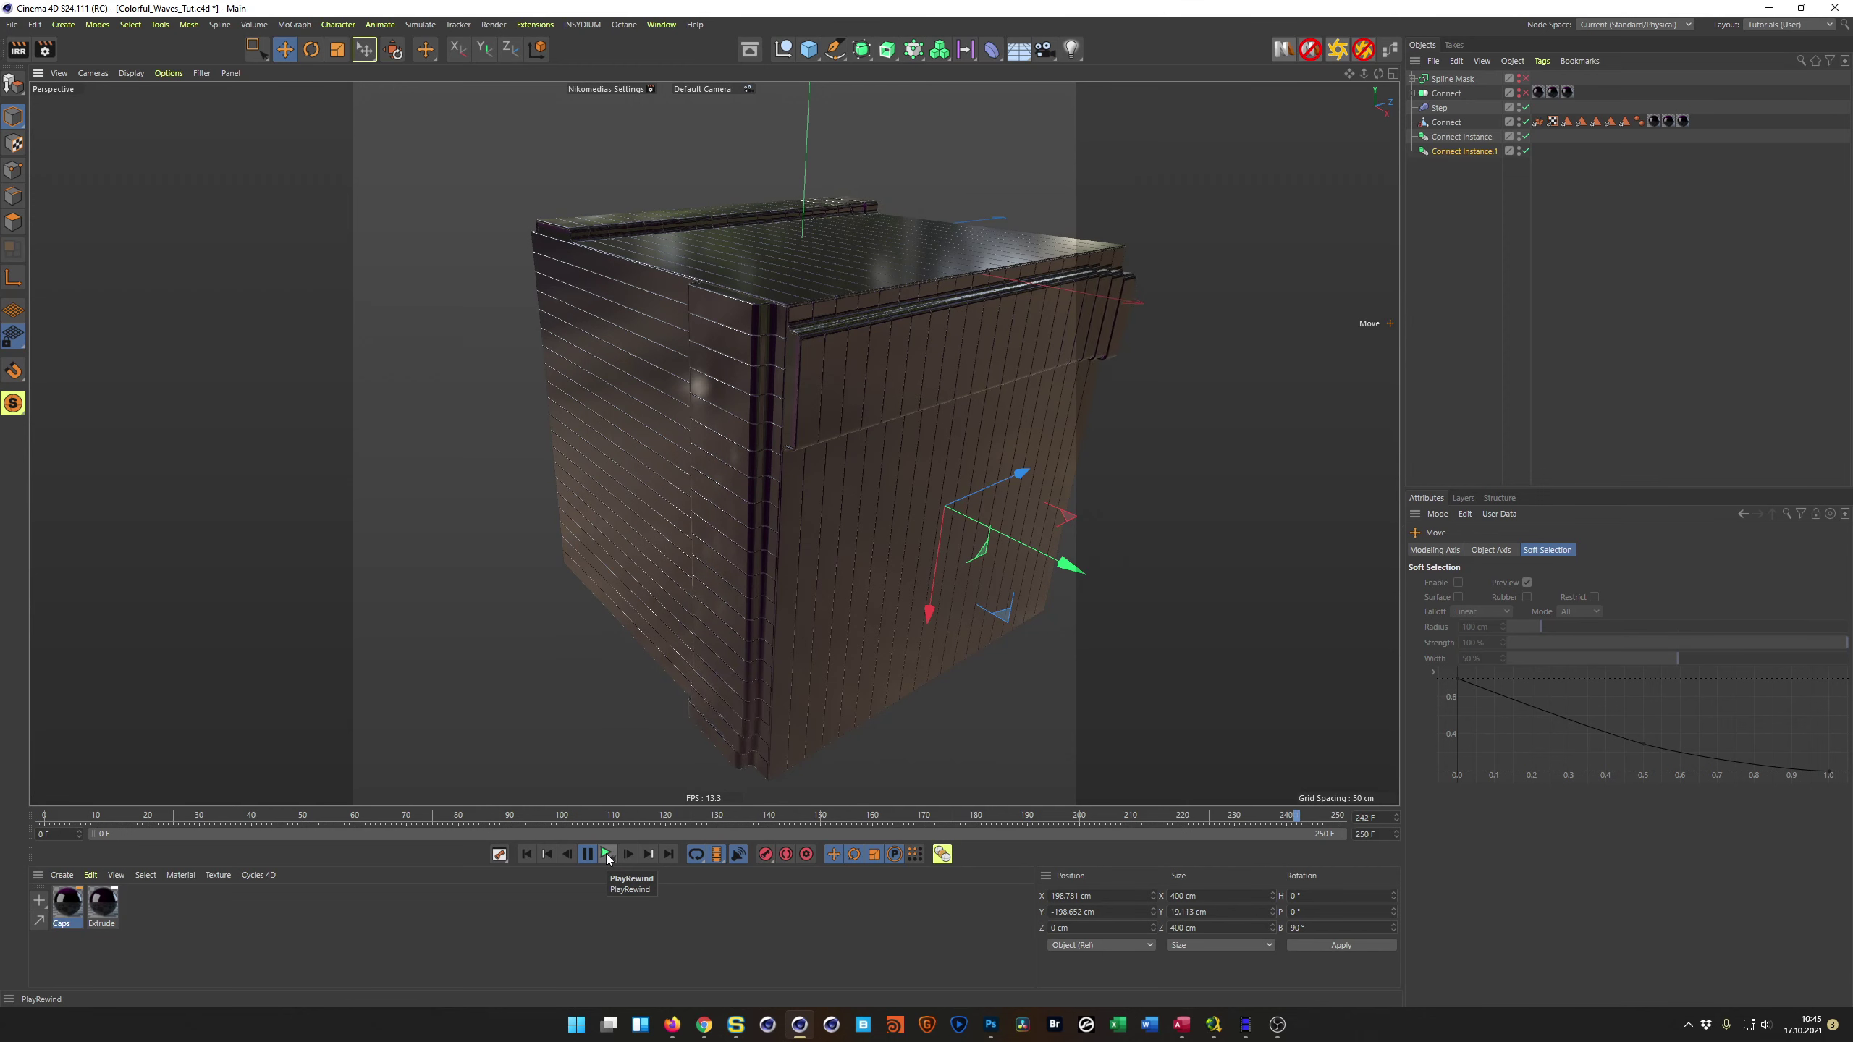
left_click(608, 858)
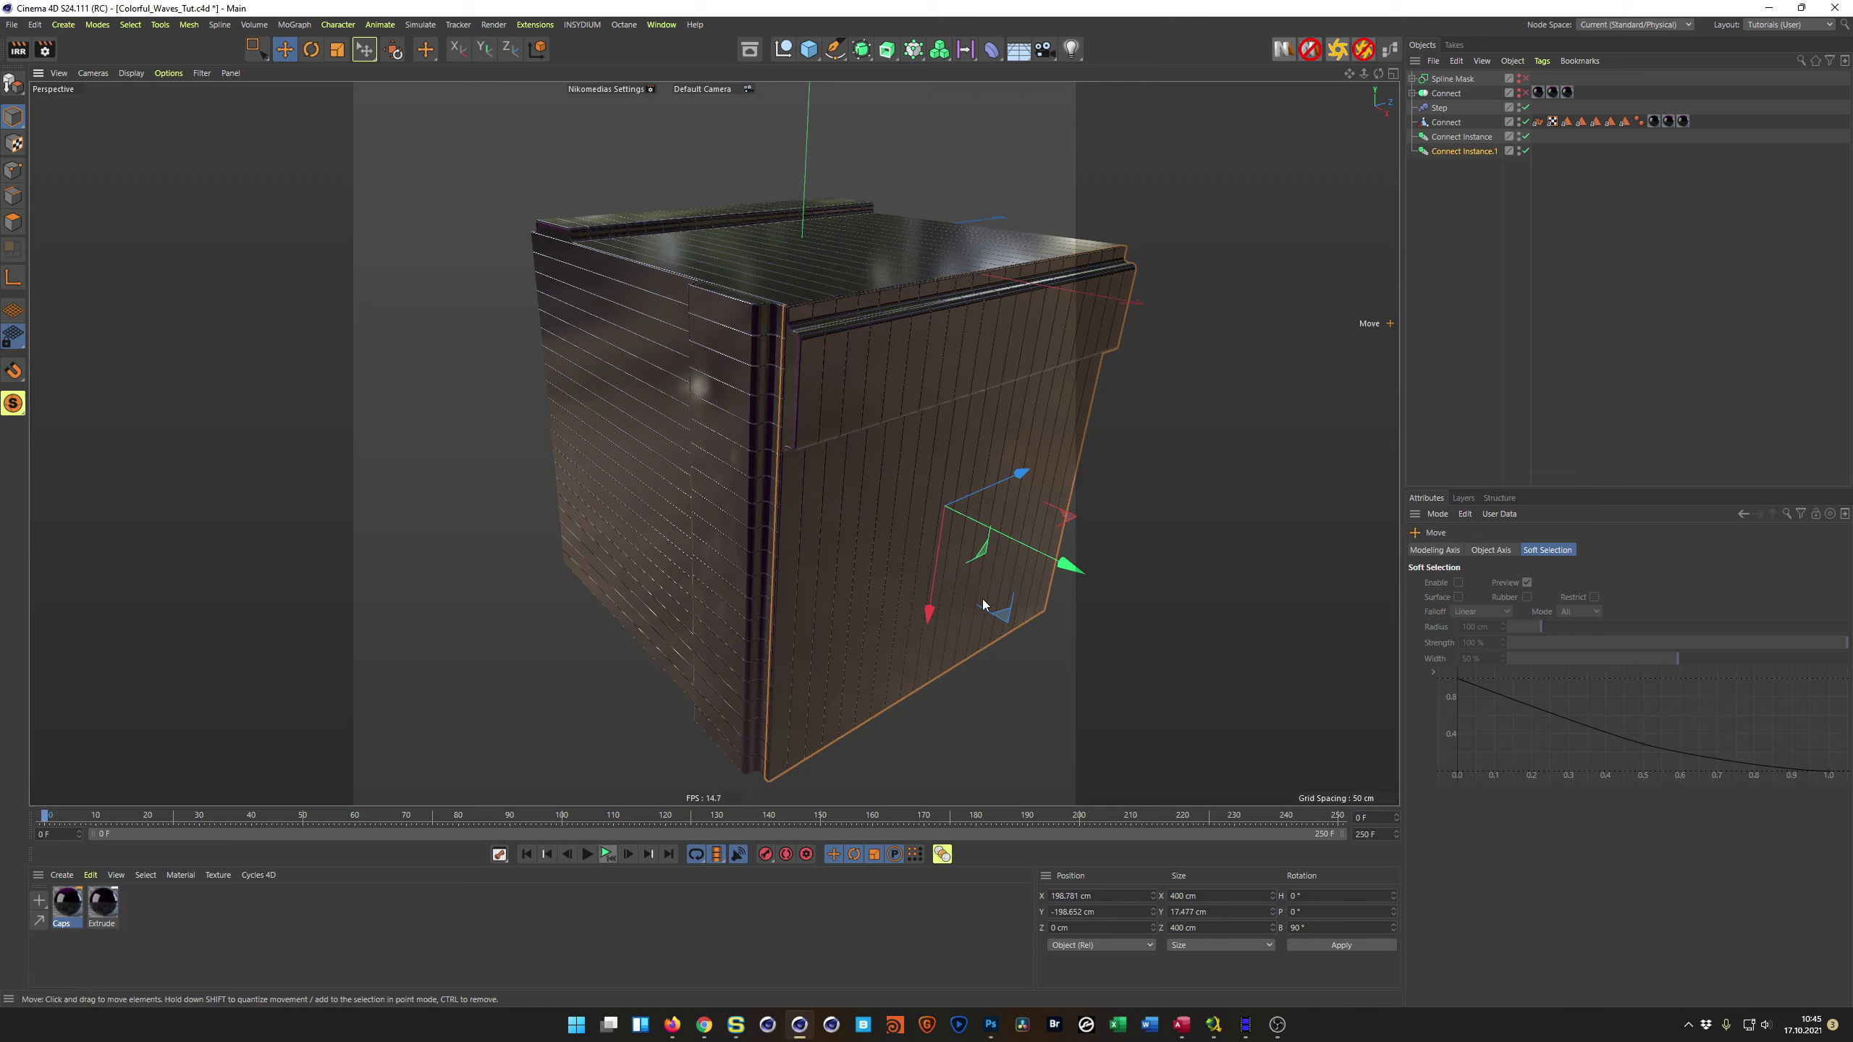
key("r")
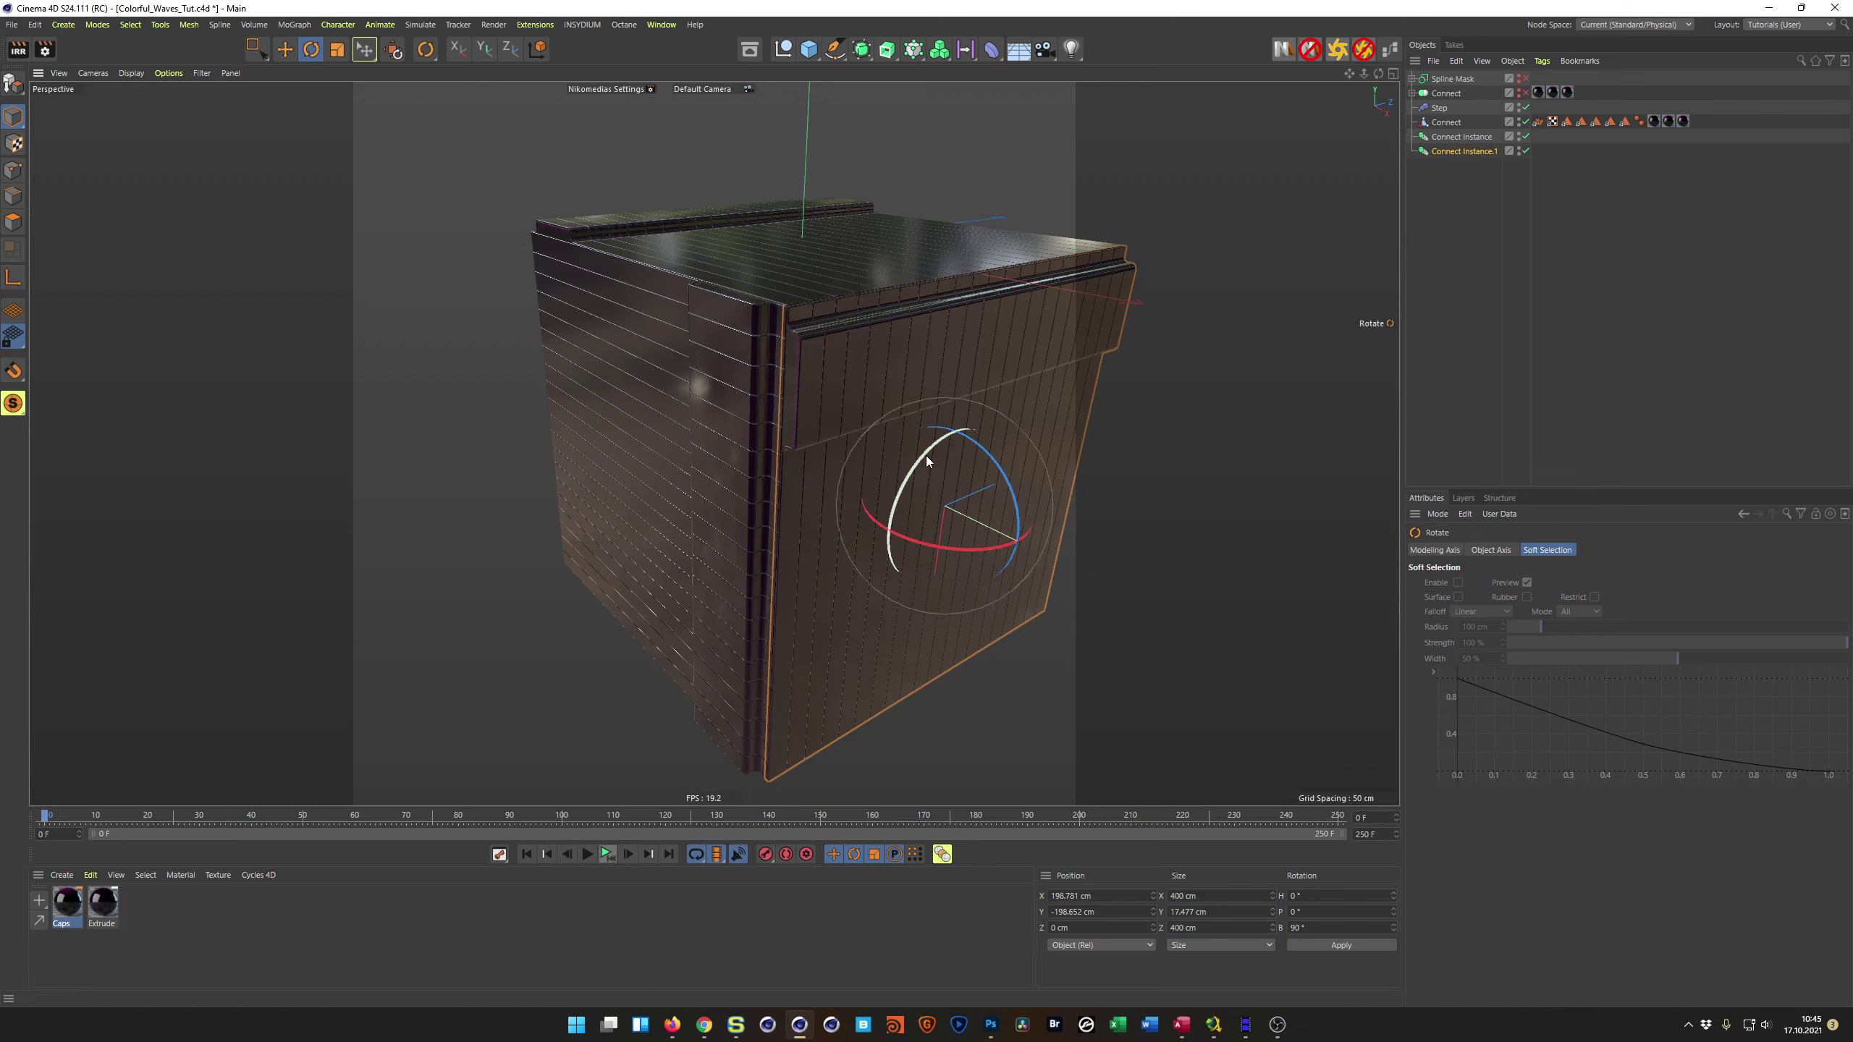
left_click_drag(923, 455, 886, 571)
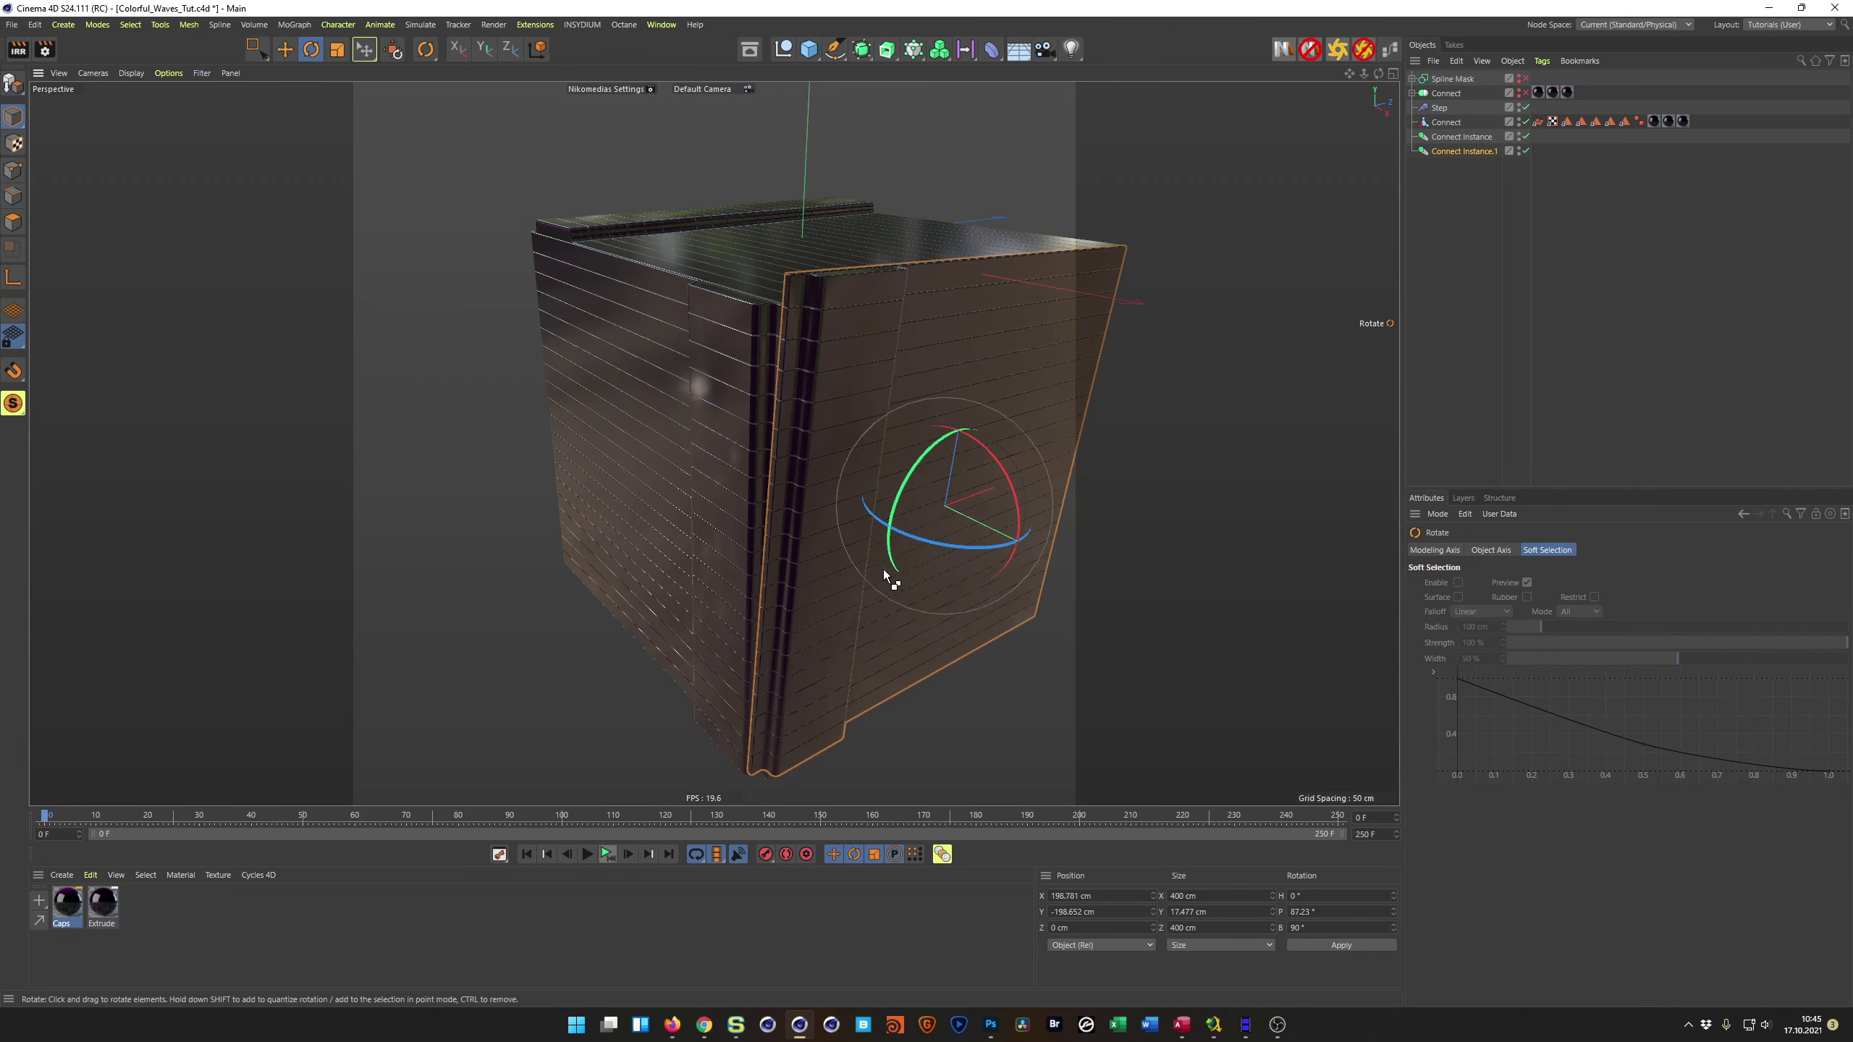
key("ctrl+z")
left_click(1462, 151)
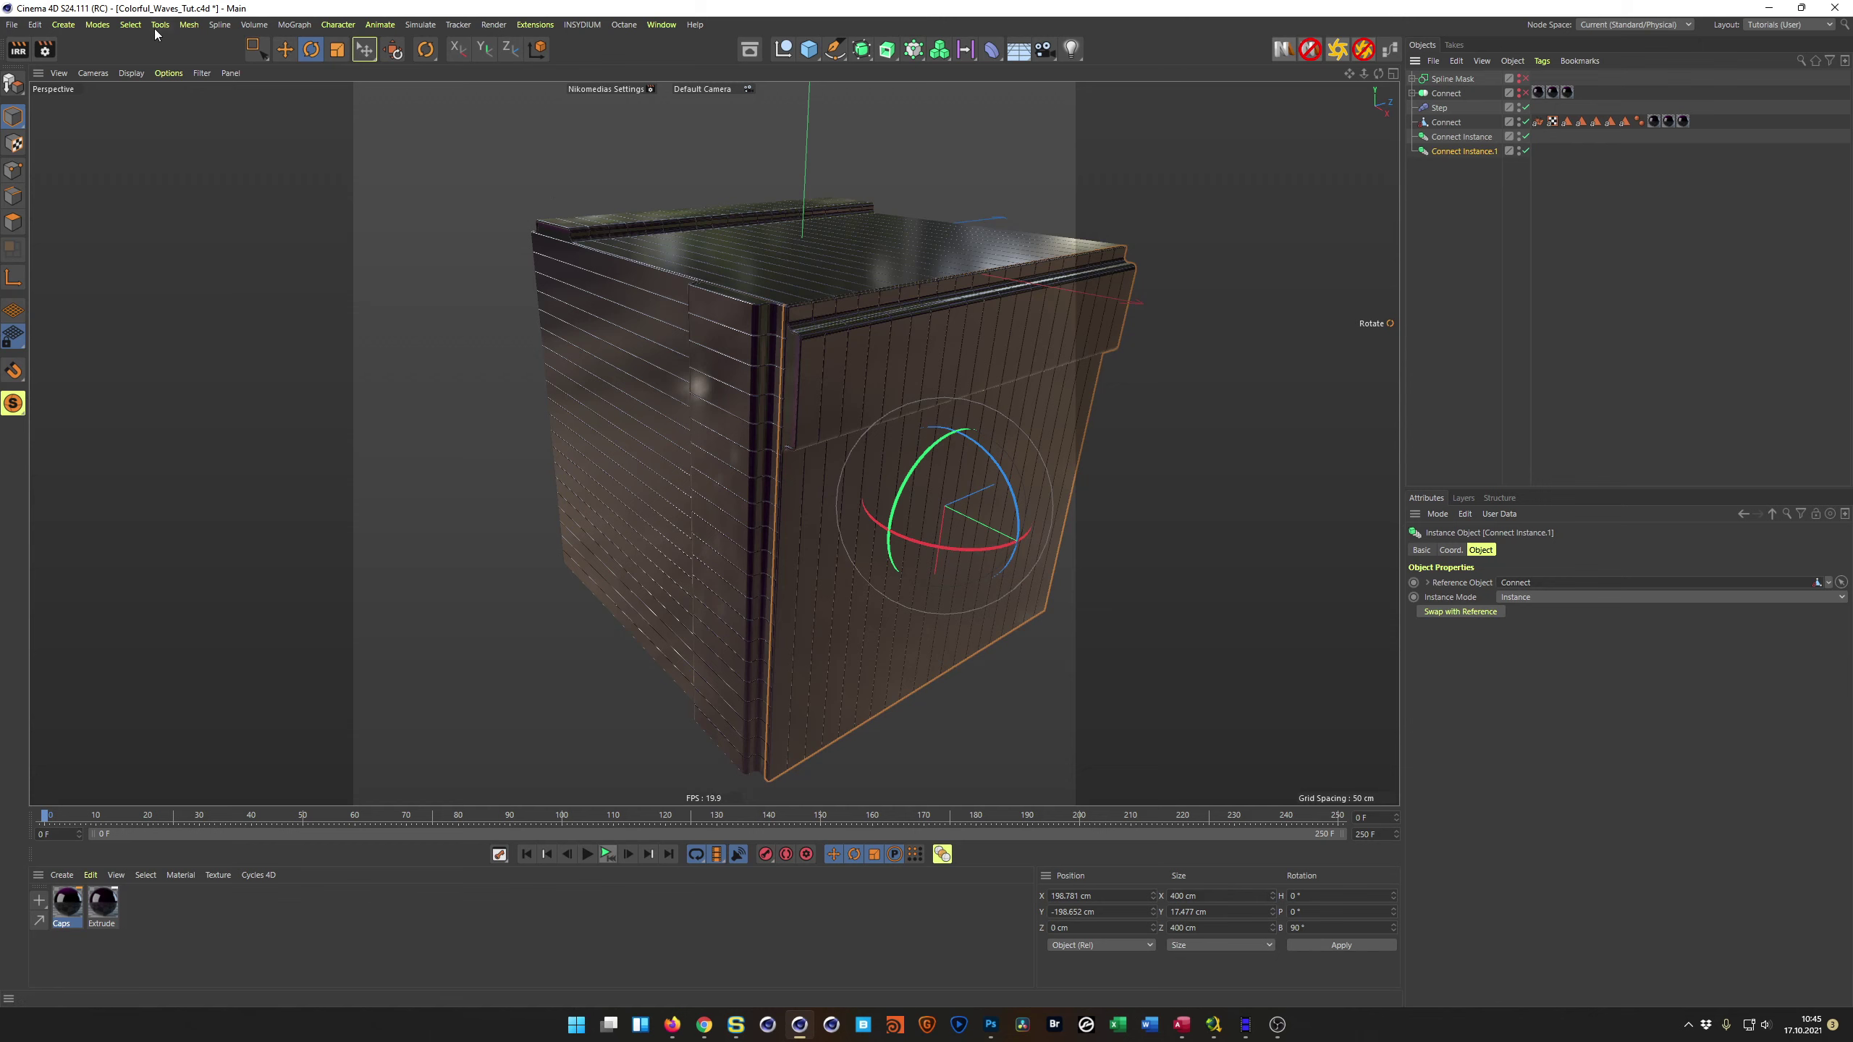
left_click(131, 25)
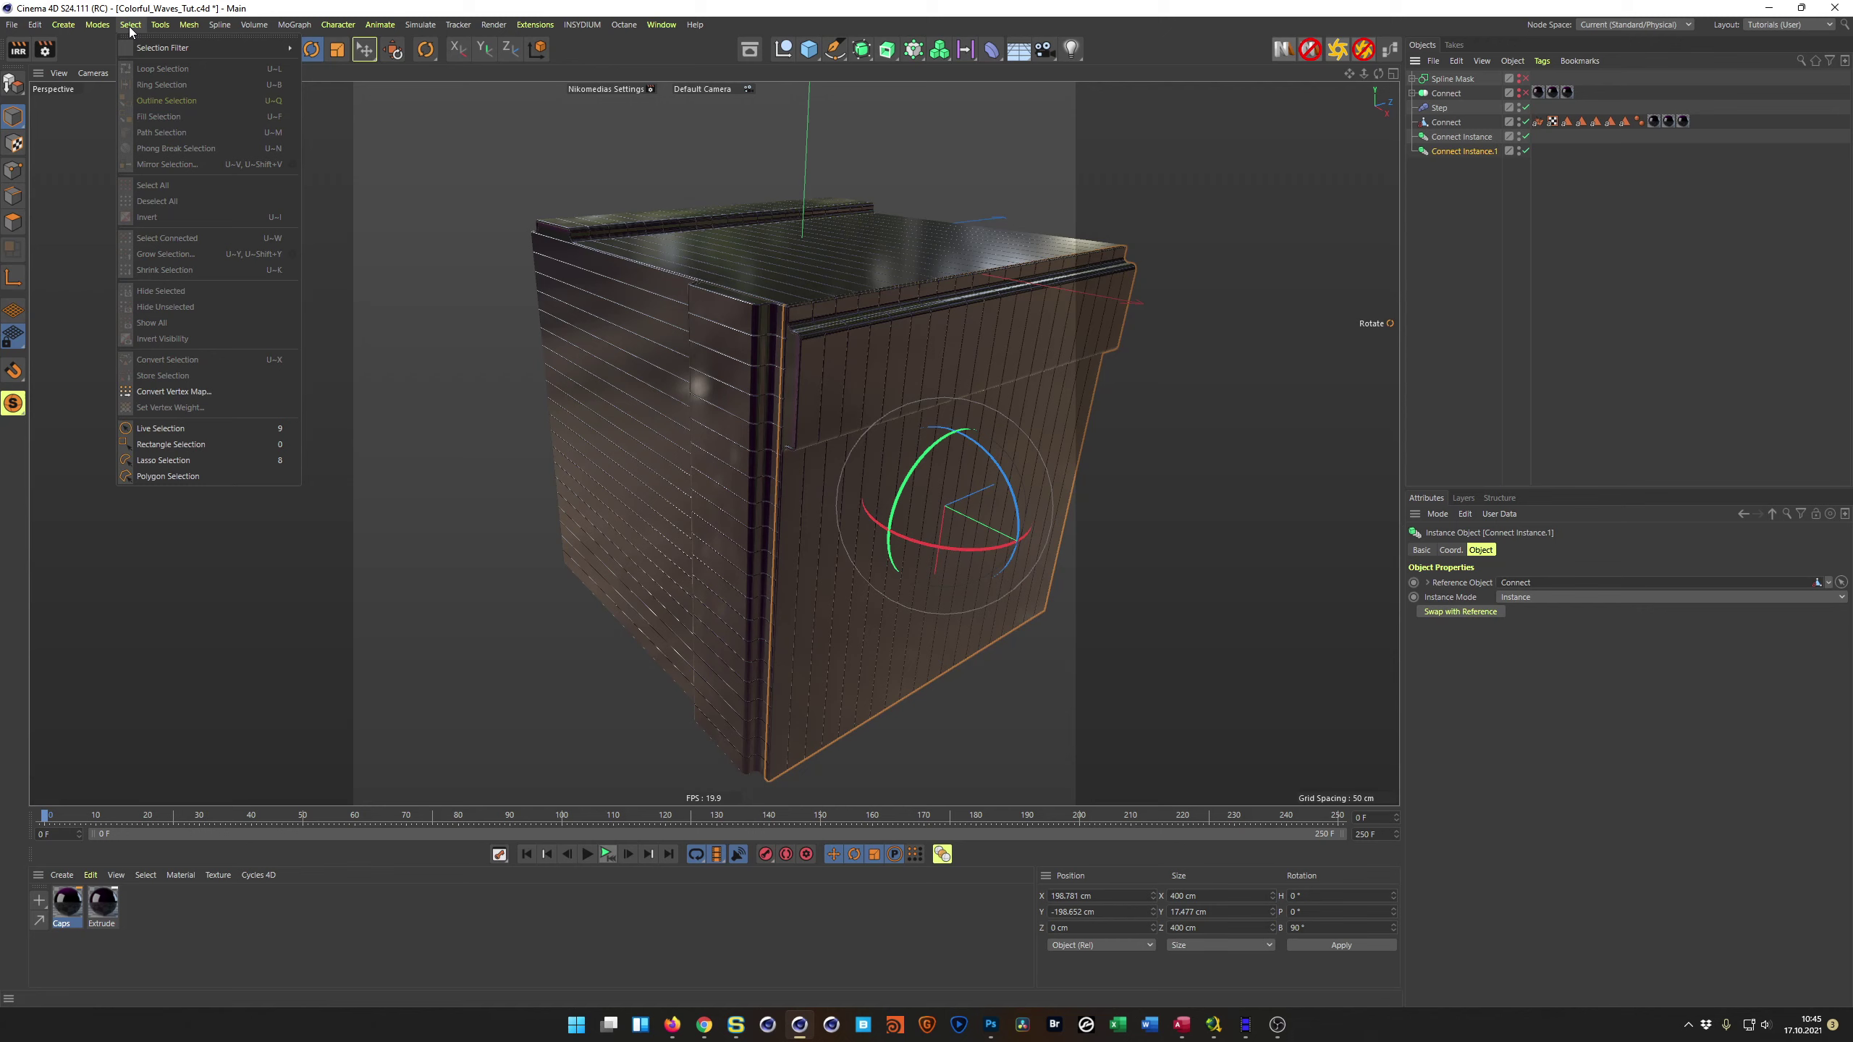
left_click(131, 25)
left_click(103, 25)
mouse_move(125, 28)
mouse_move(189, 24)
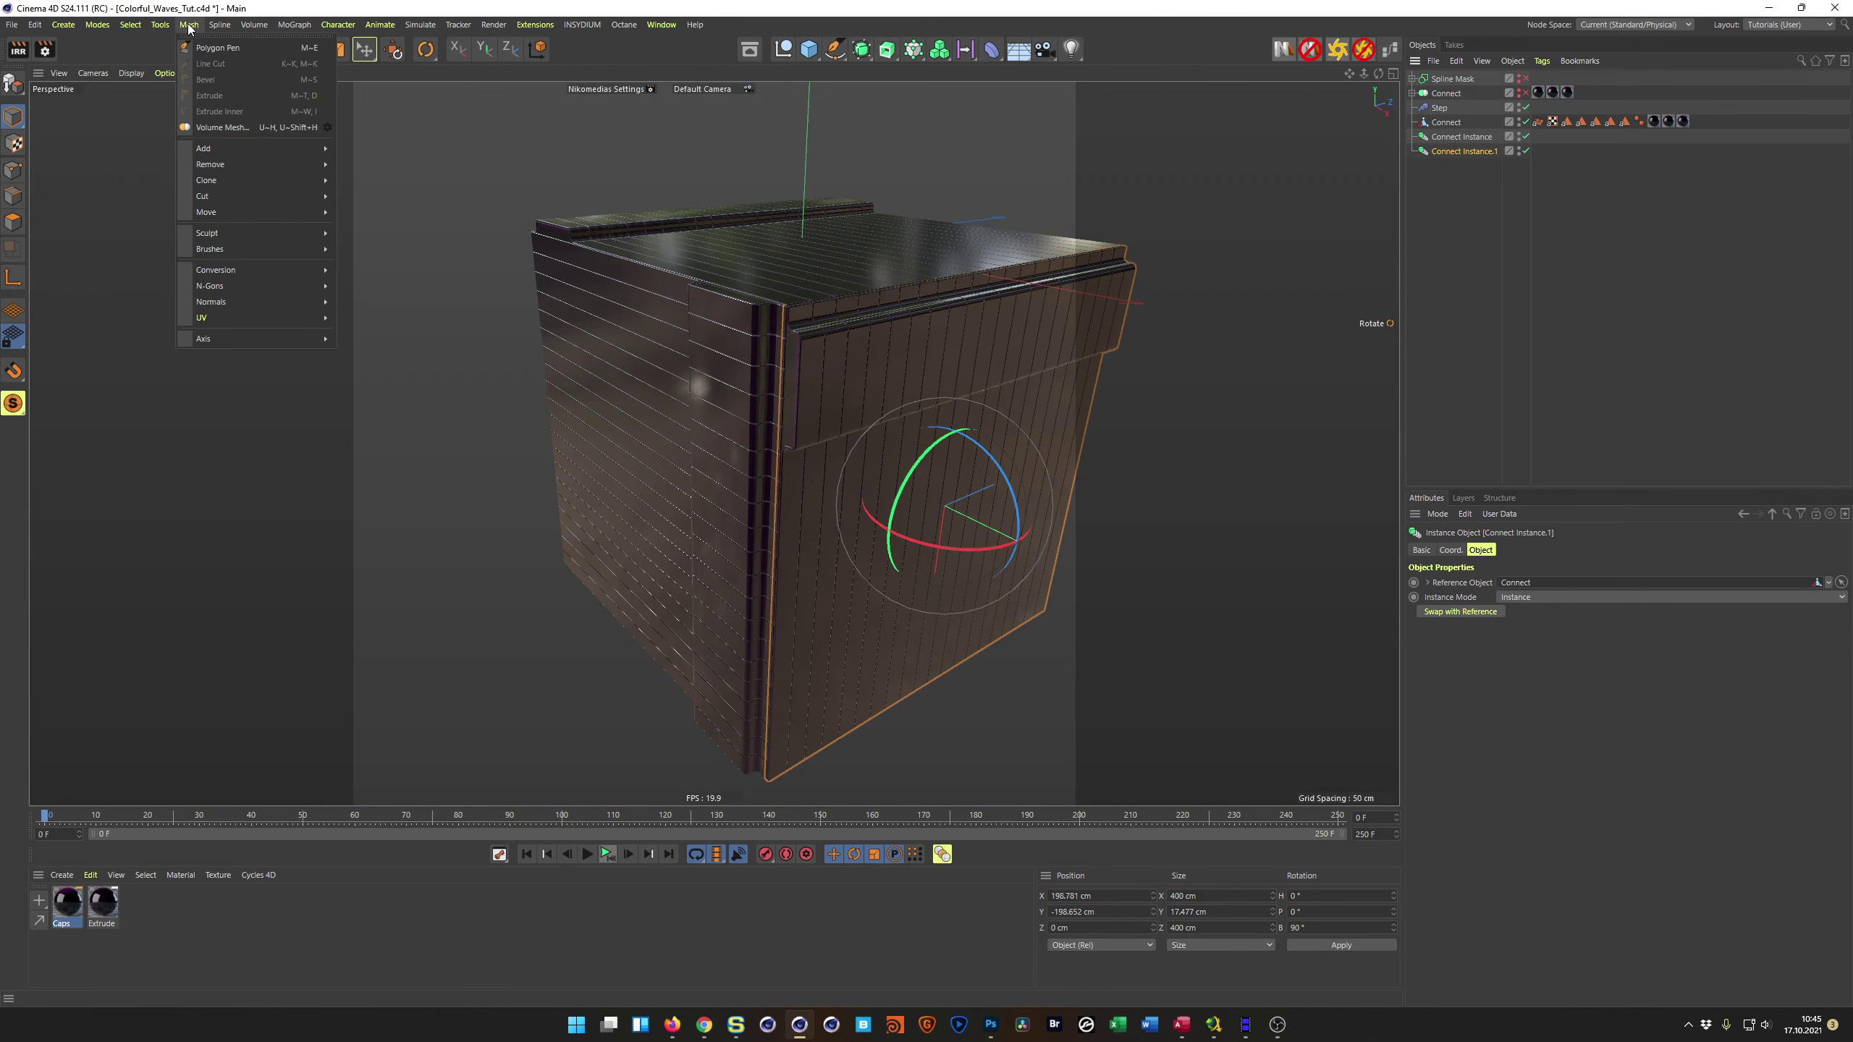
mouse_move(256, 339)
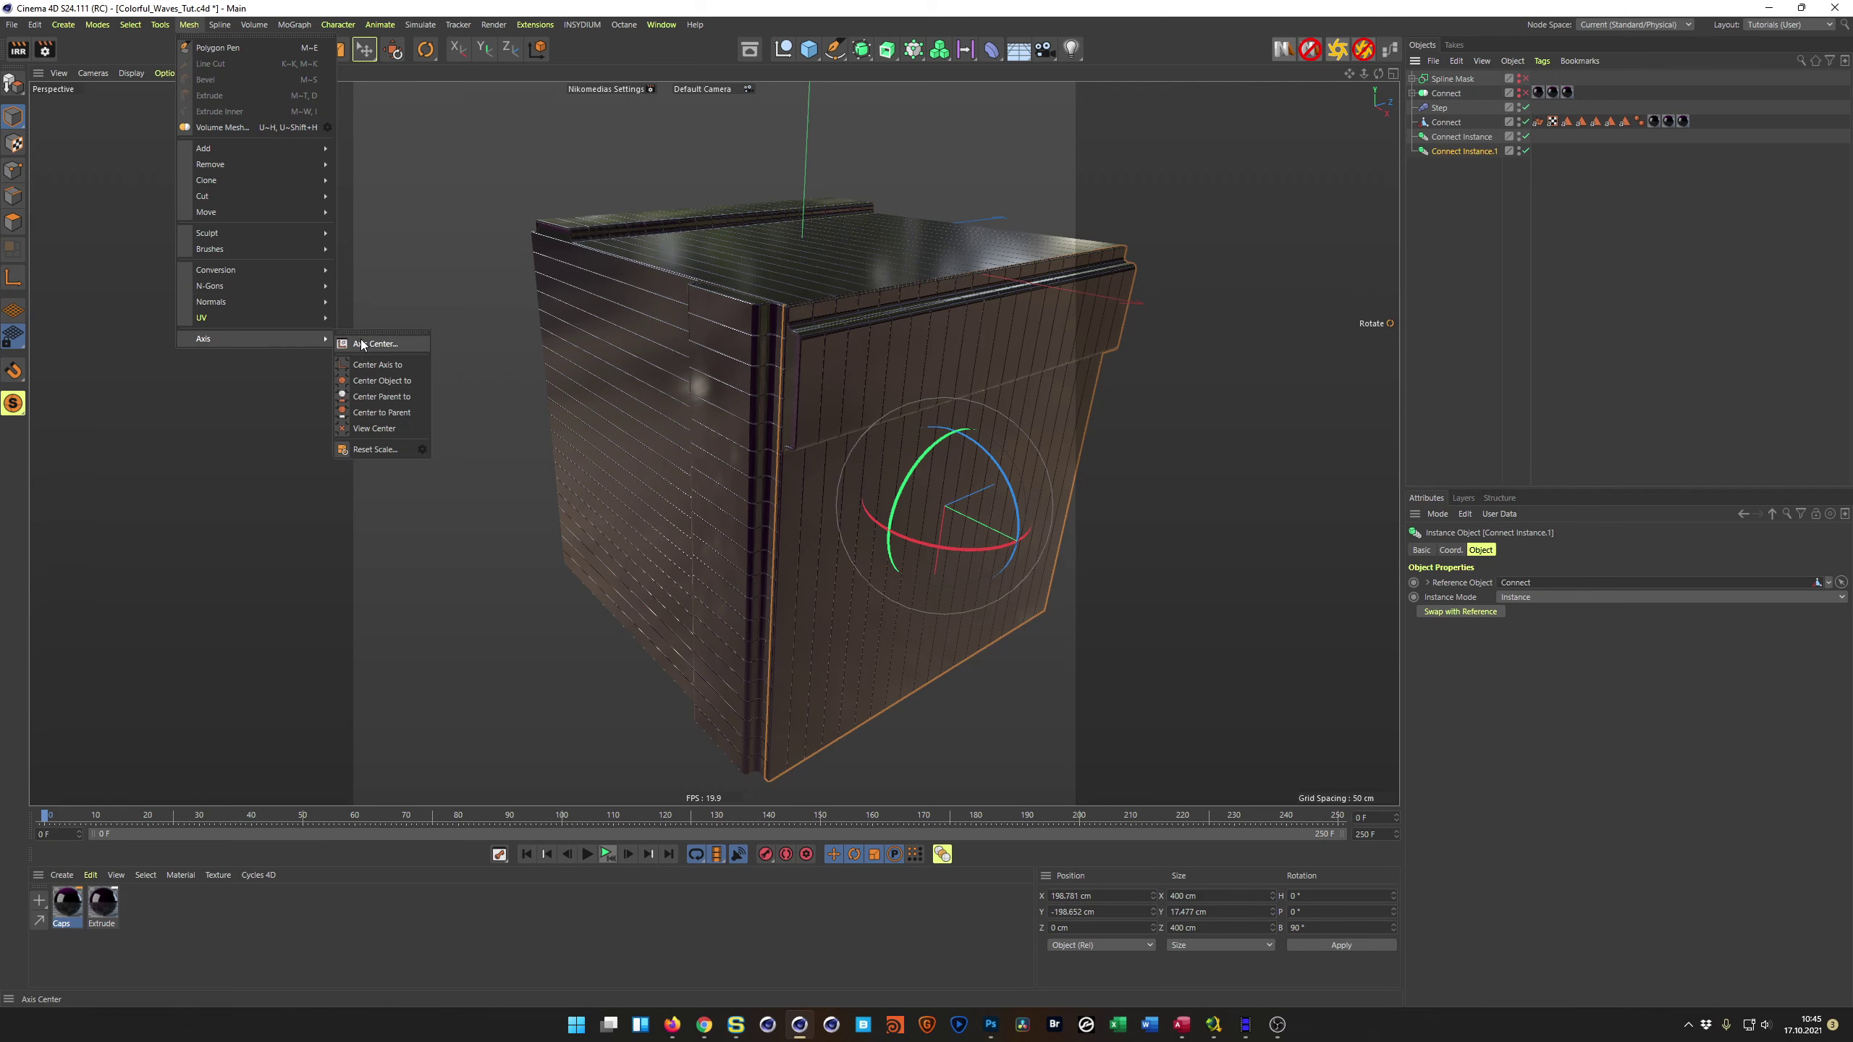
left_click(379, 344)
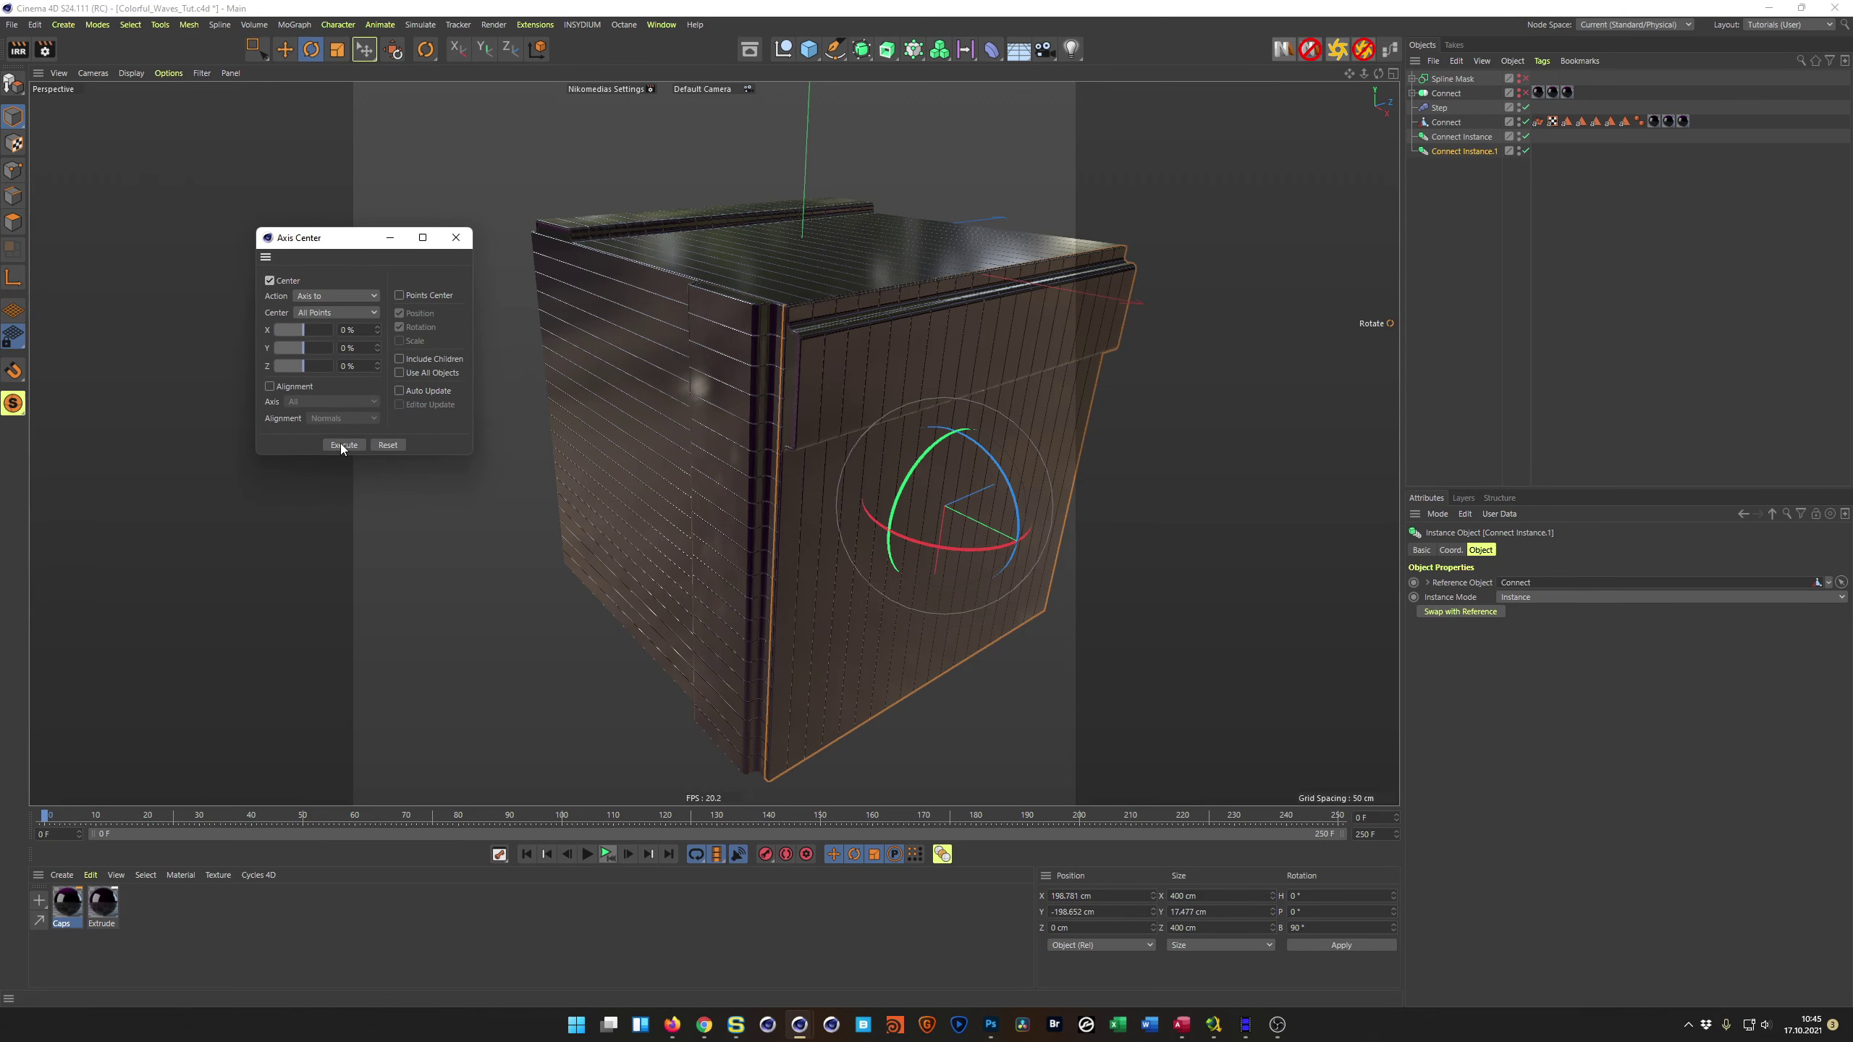
left_click(457, 239)
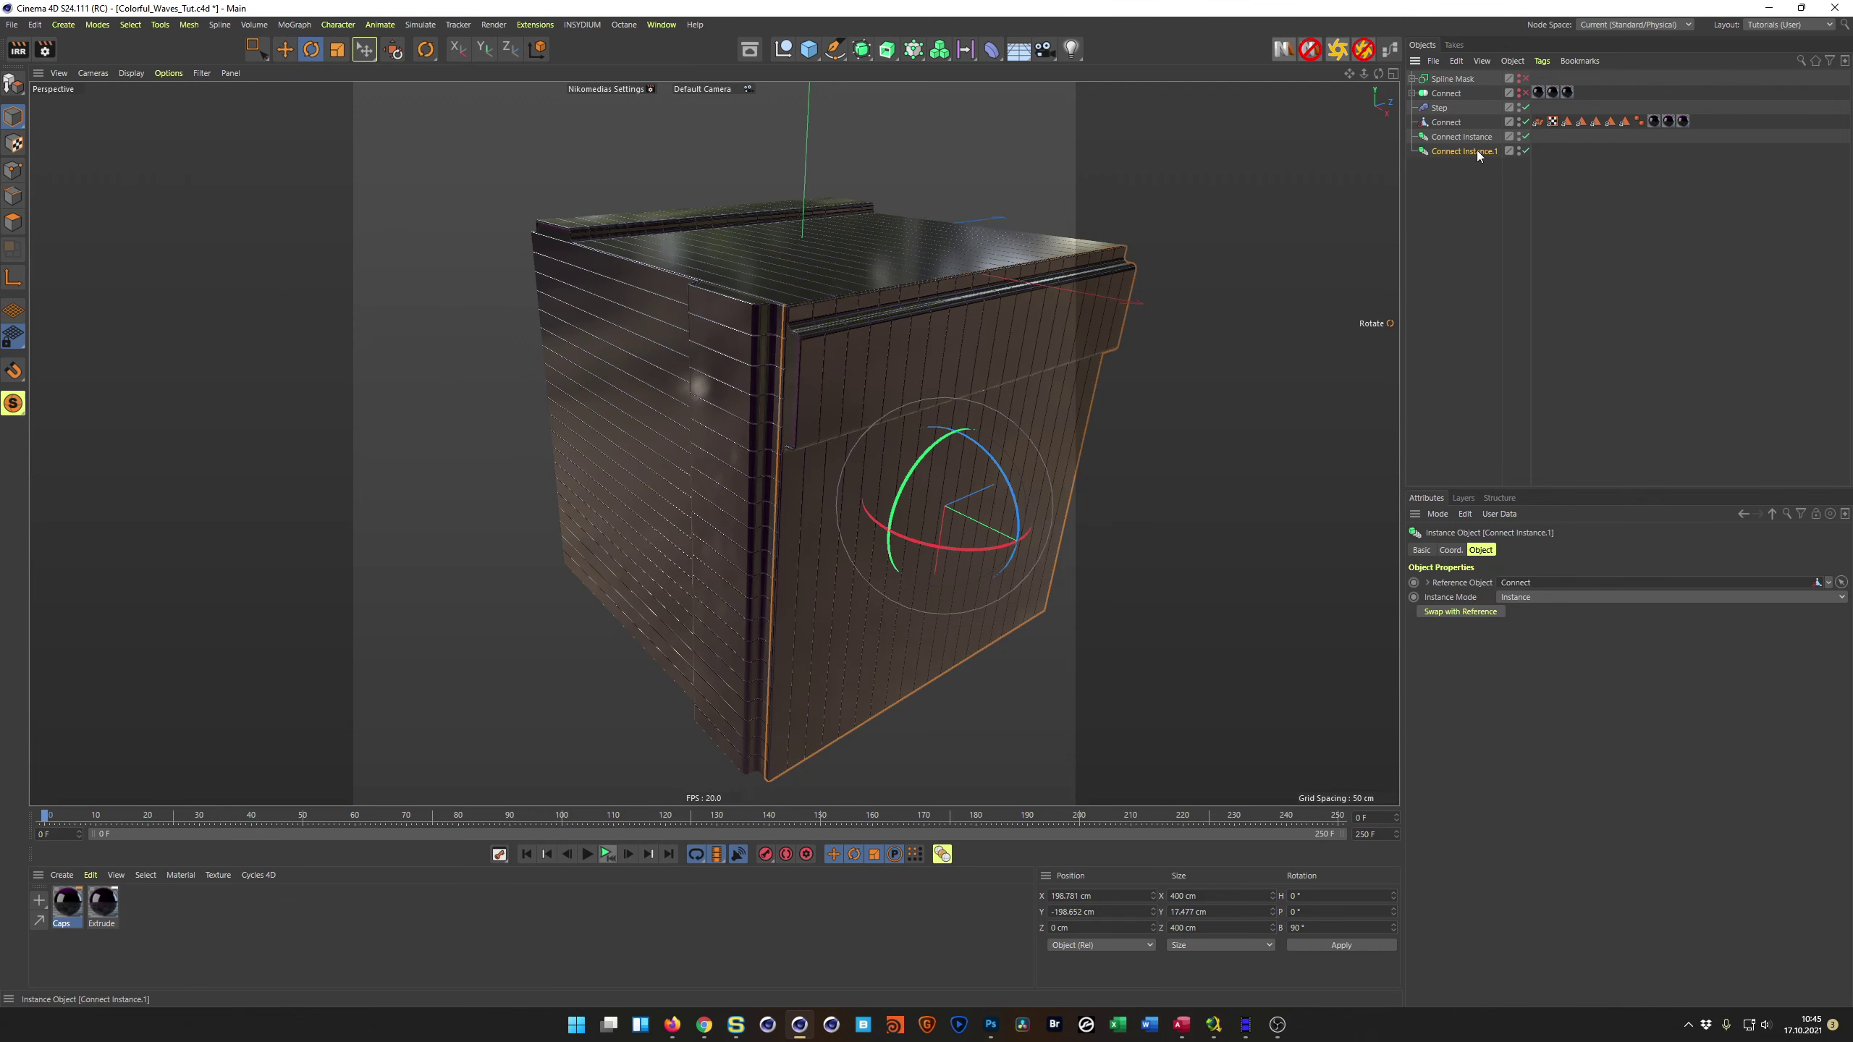
left_click(1442, 123)
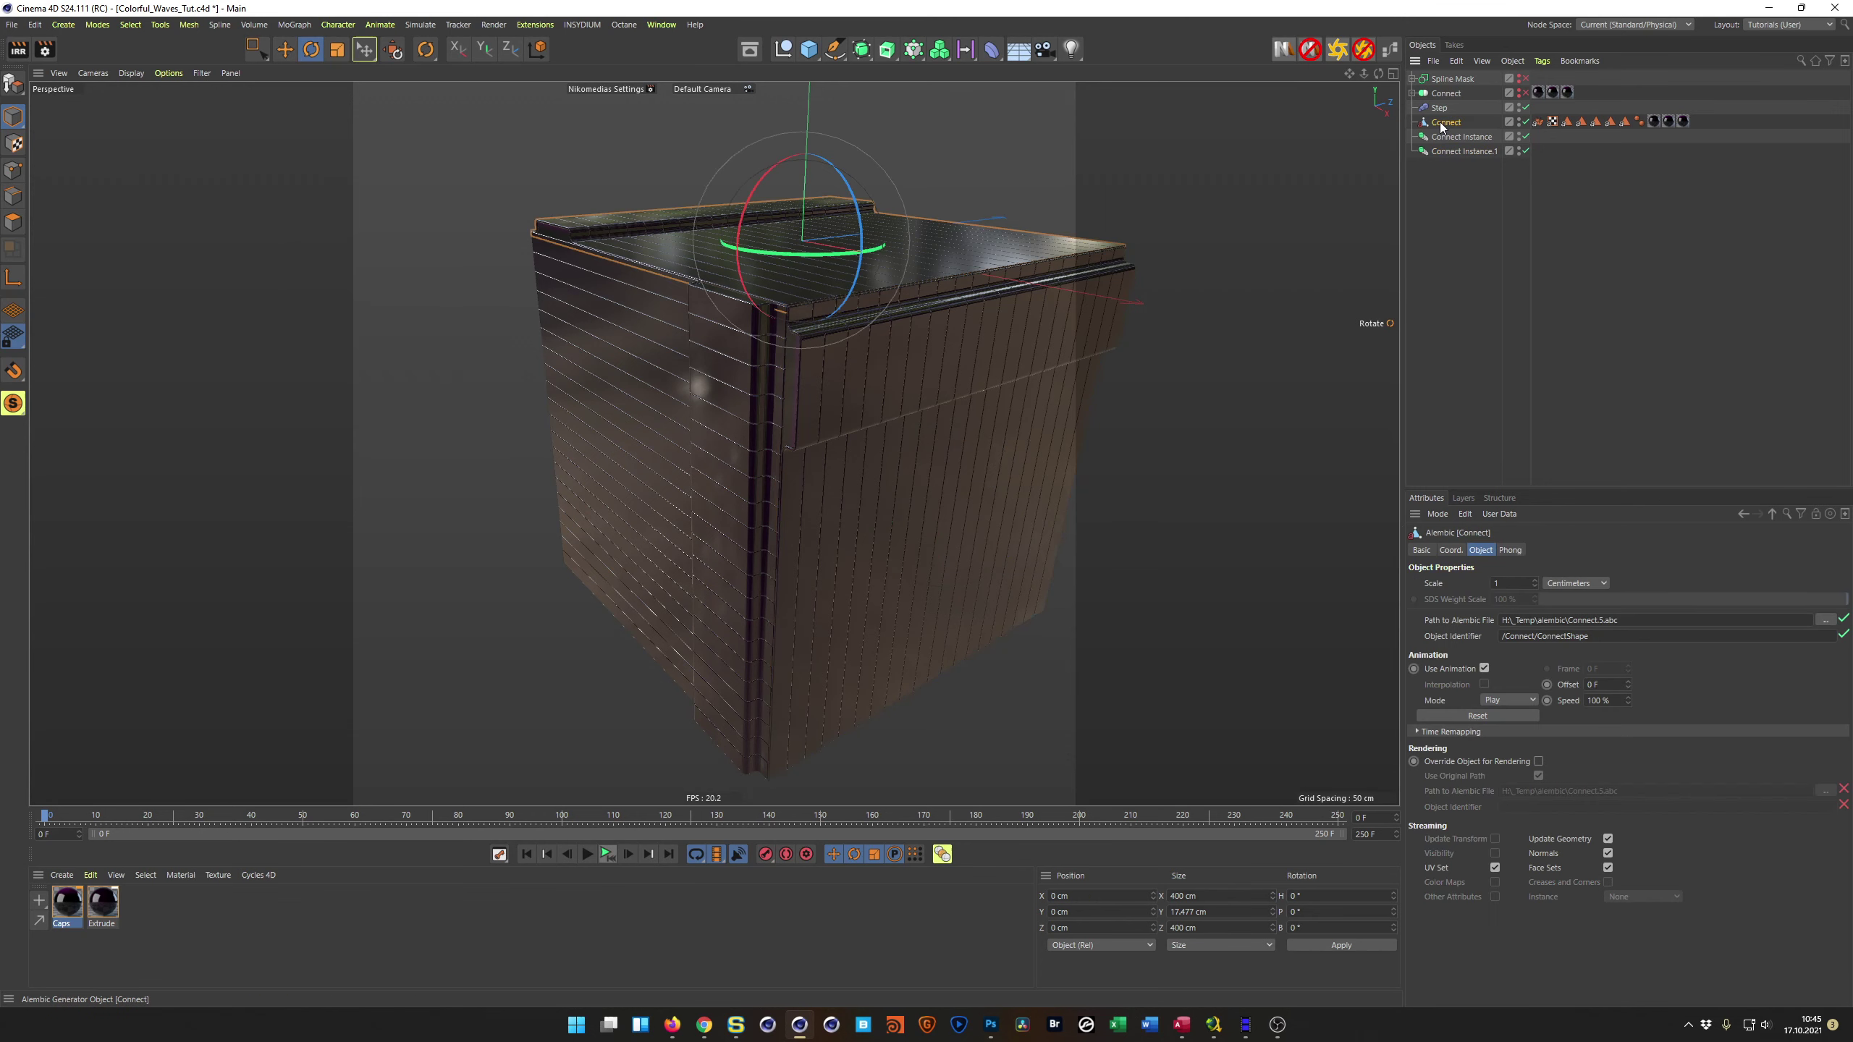
left_click(158, 24)
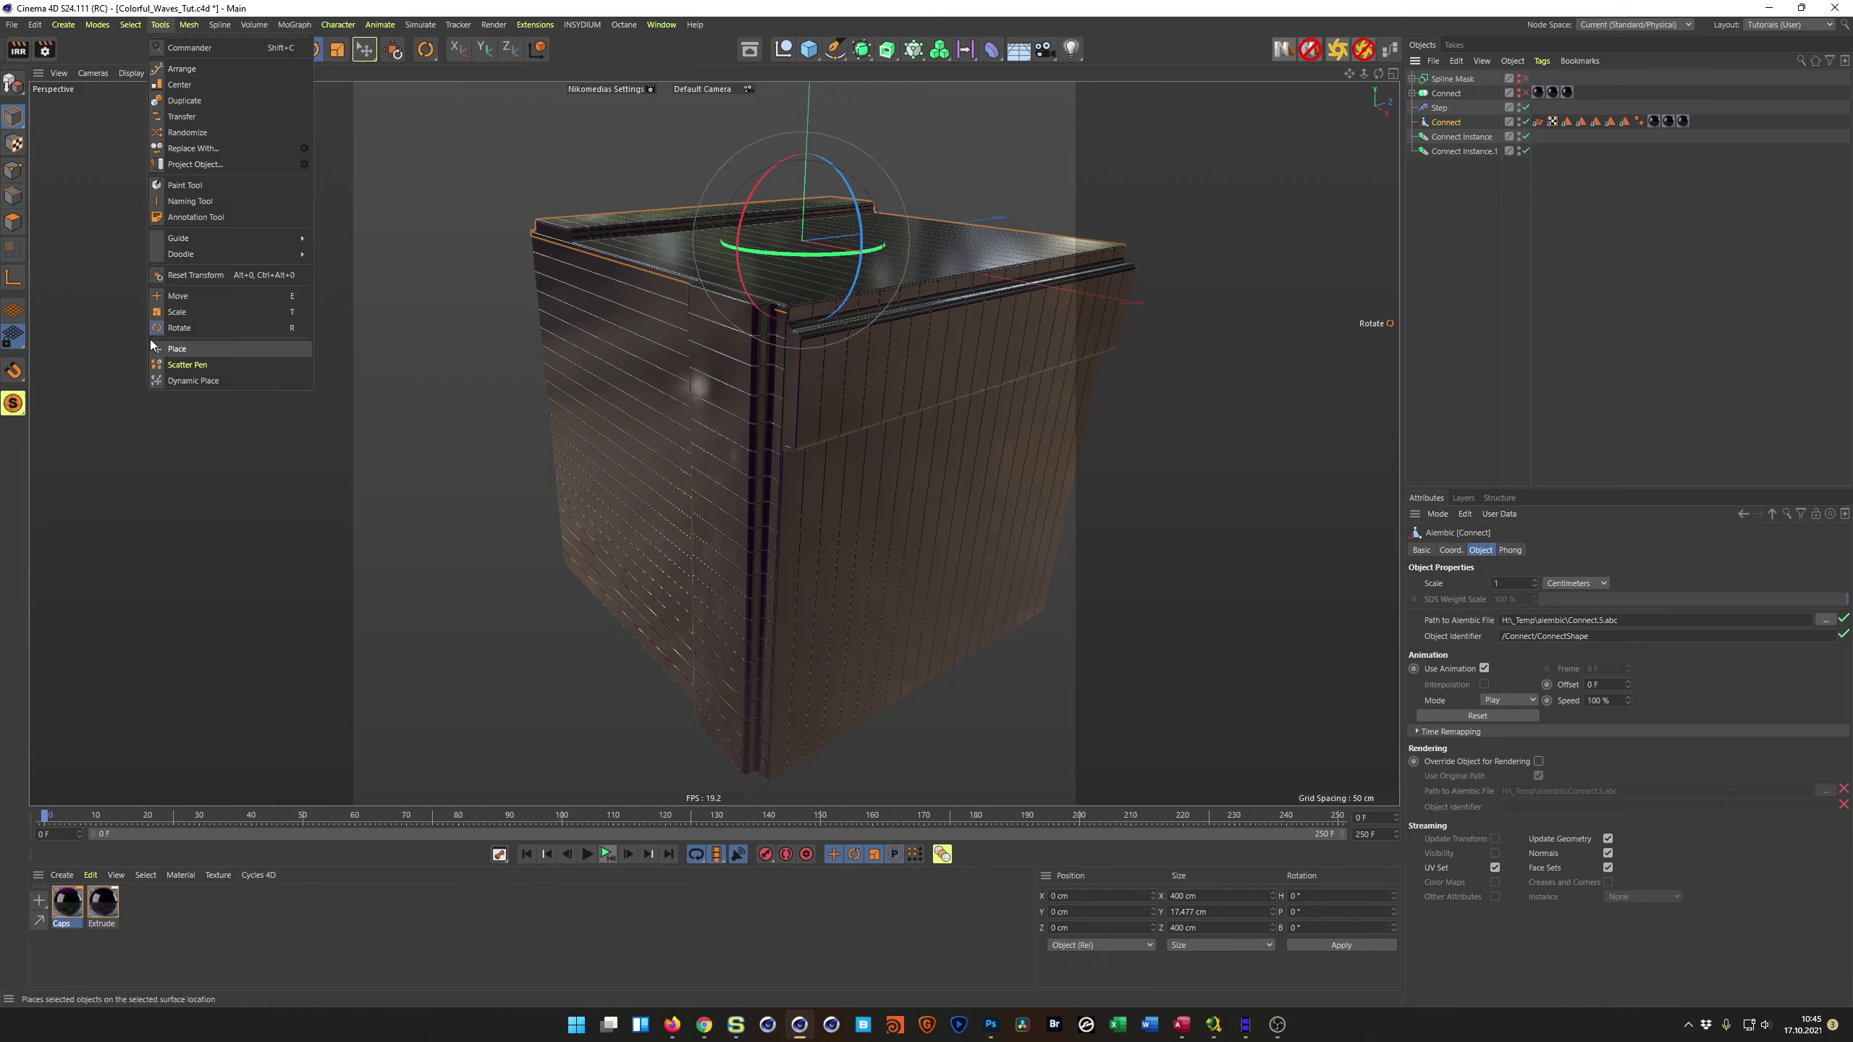
mouse_move(118, 33)
left_click(189, 25)
left_click(374, 344)
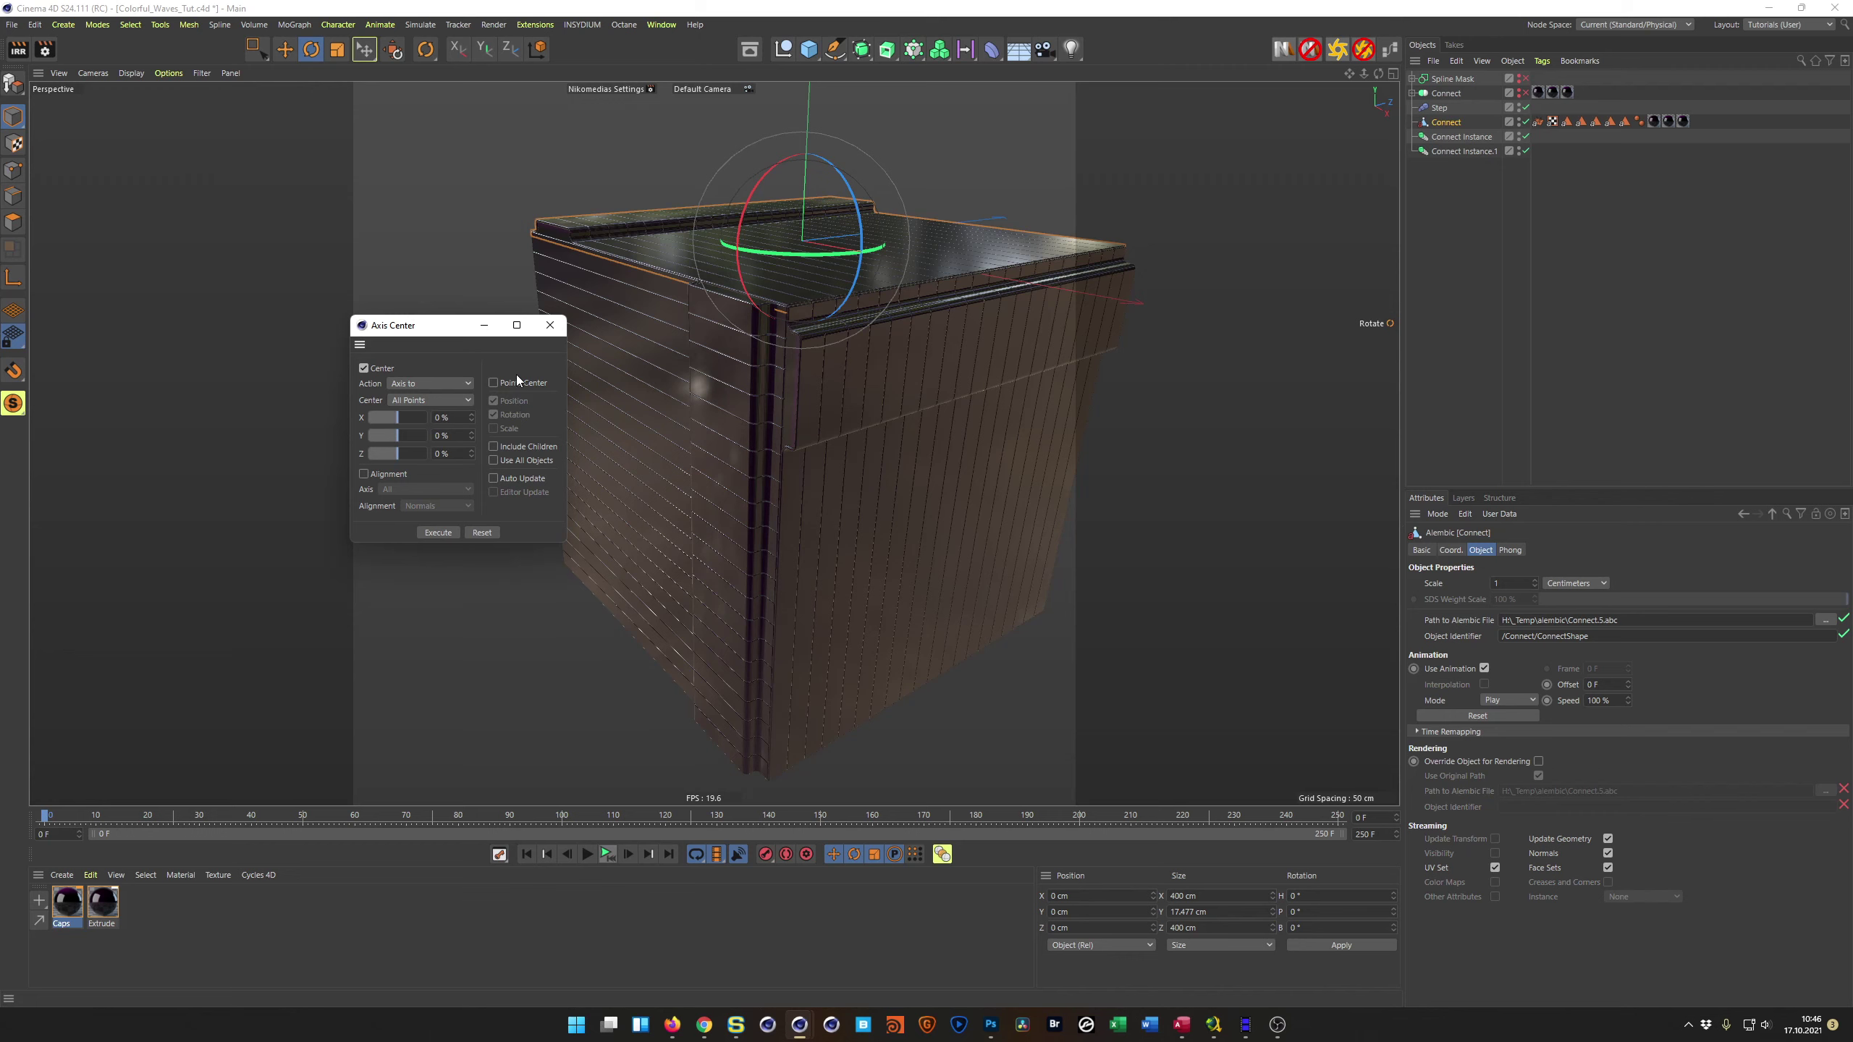
left_click(550, 326)
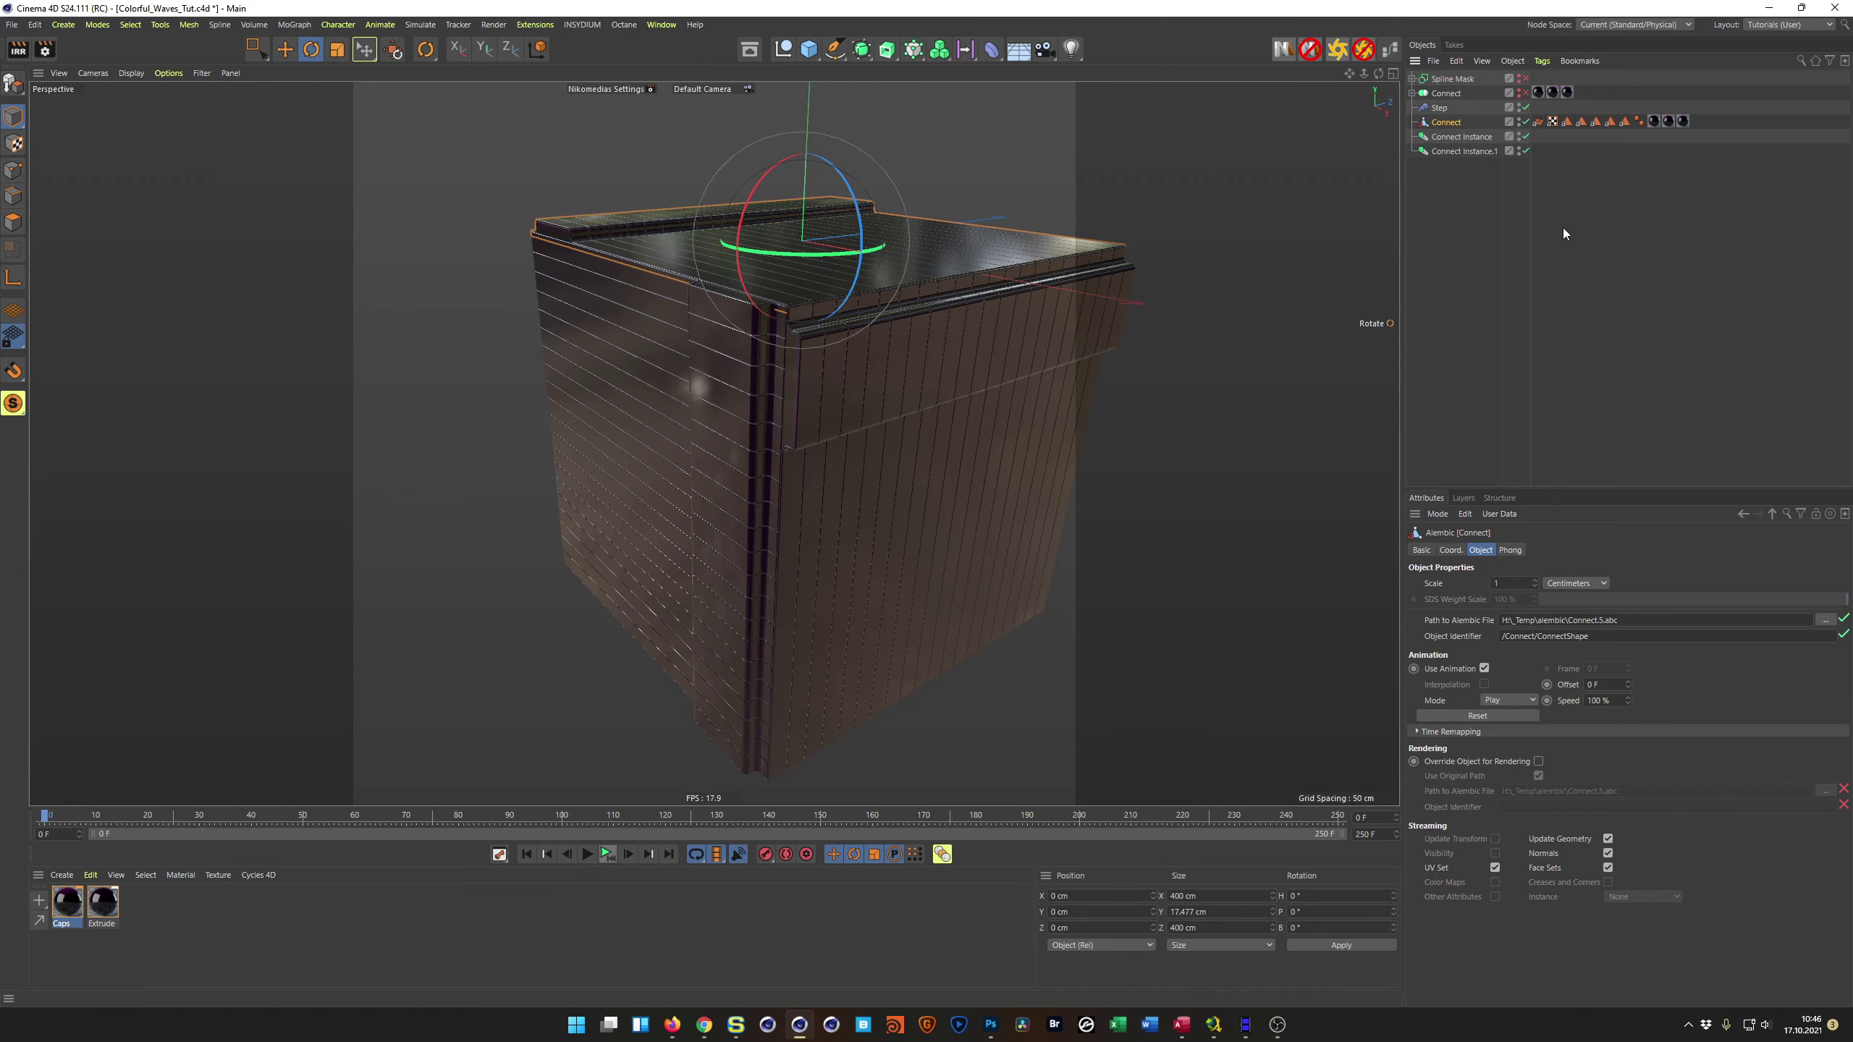
Step: Rotate Connect Instance.1 to 180° pitch
left_click(1452, 152)
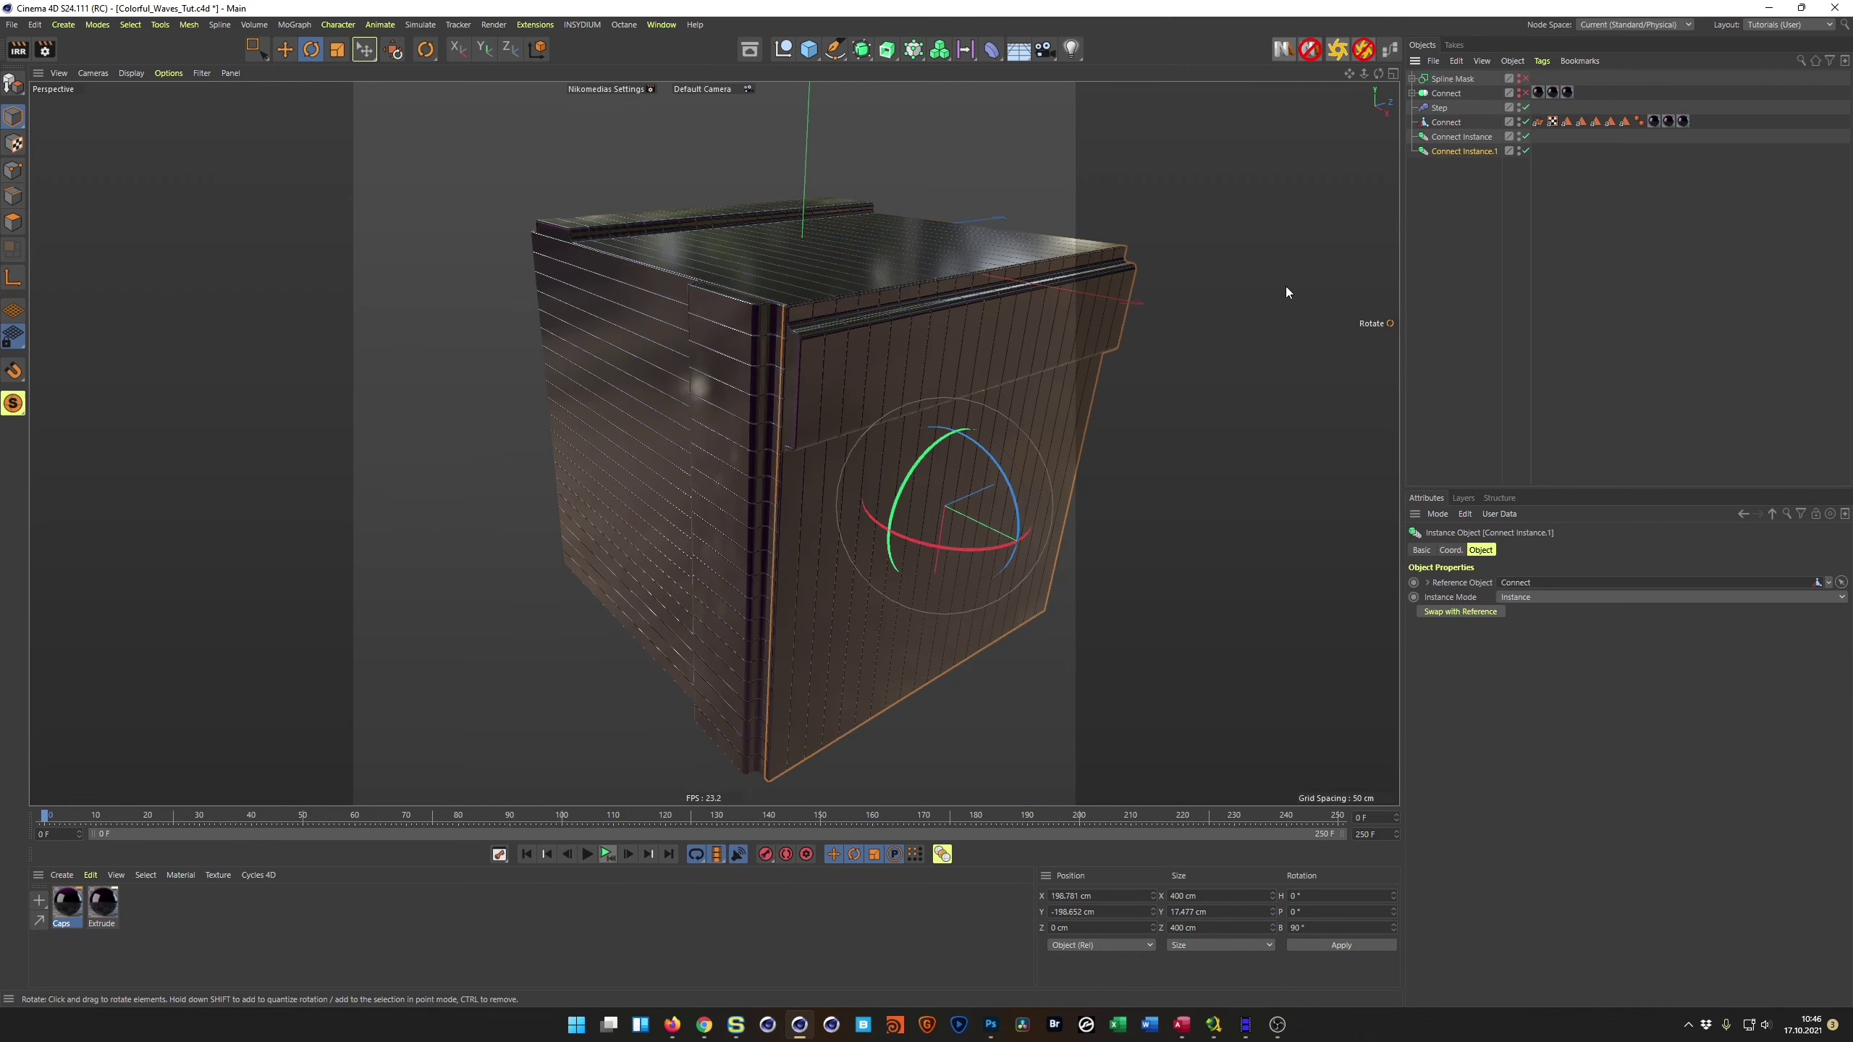
left_click_drag(925, 473, 1025, 639)
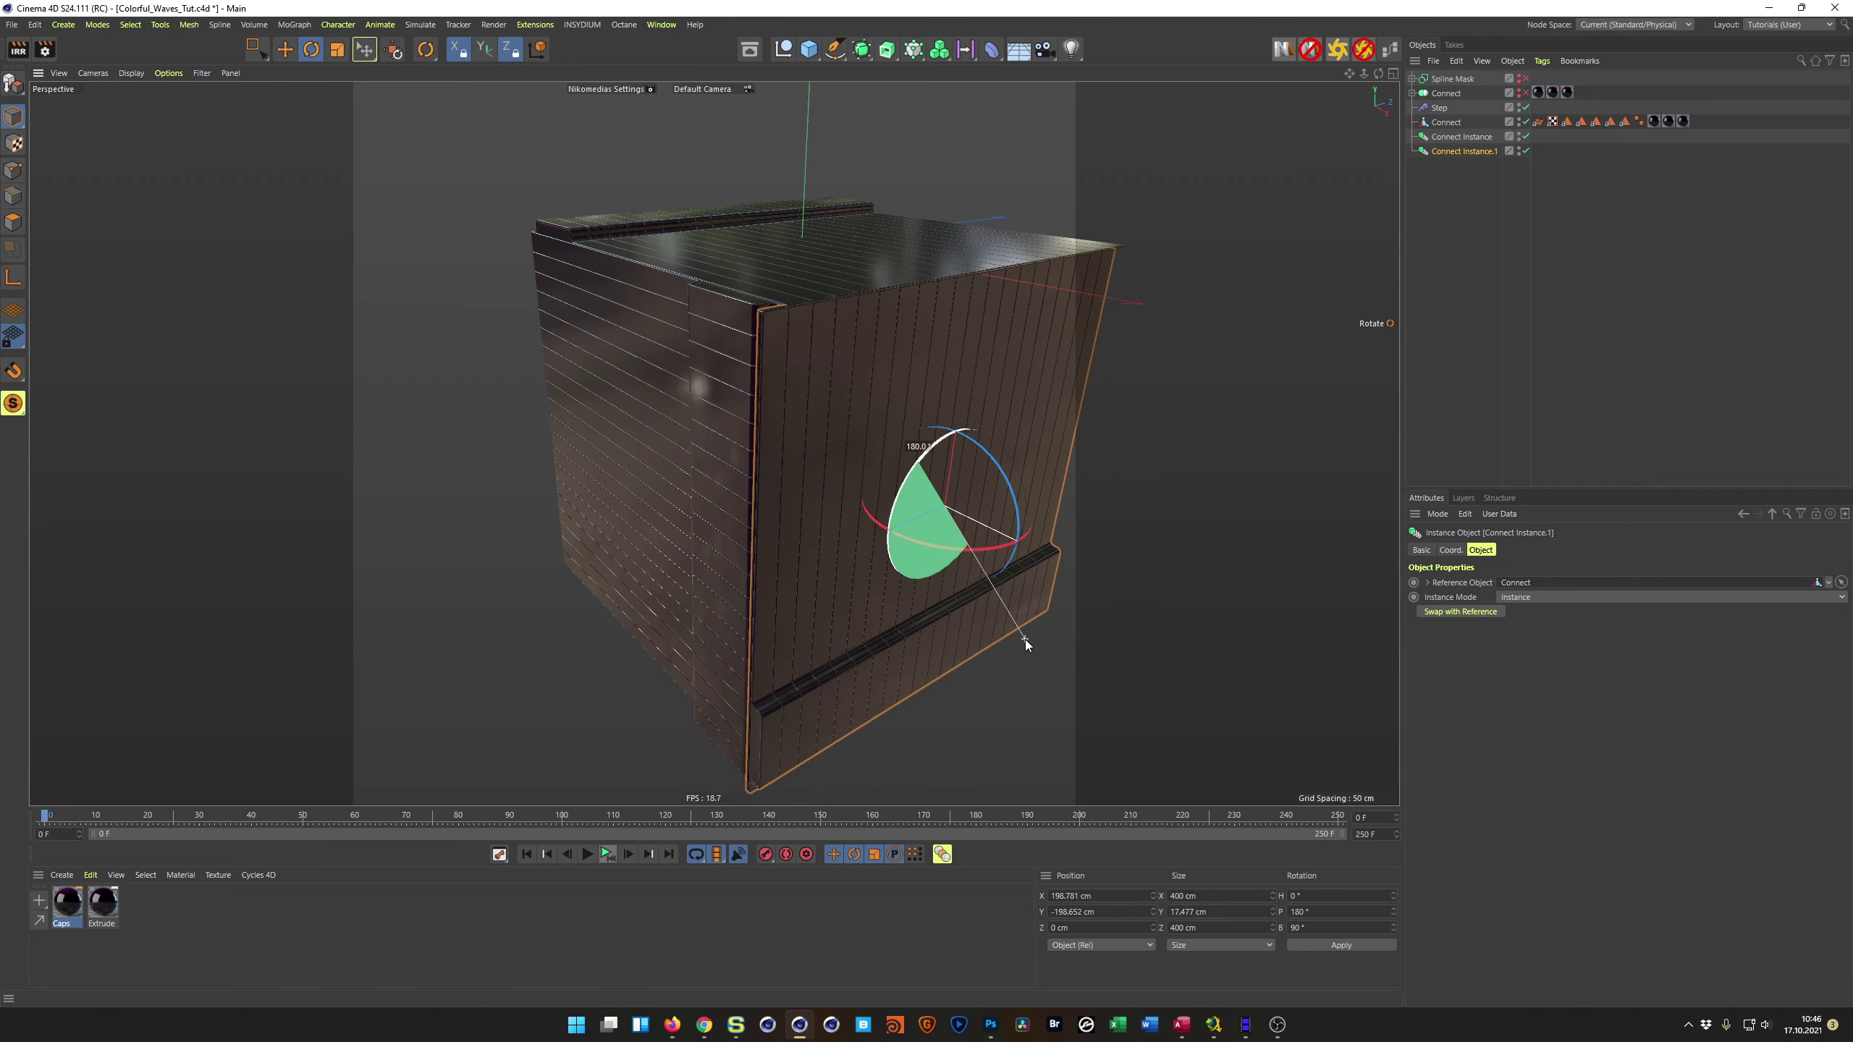
left_click_drag(1024, 640, 1025, 639)
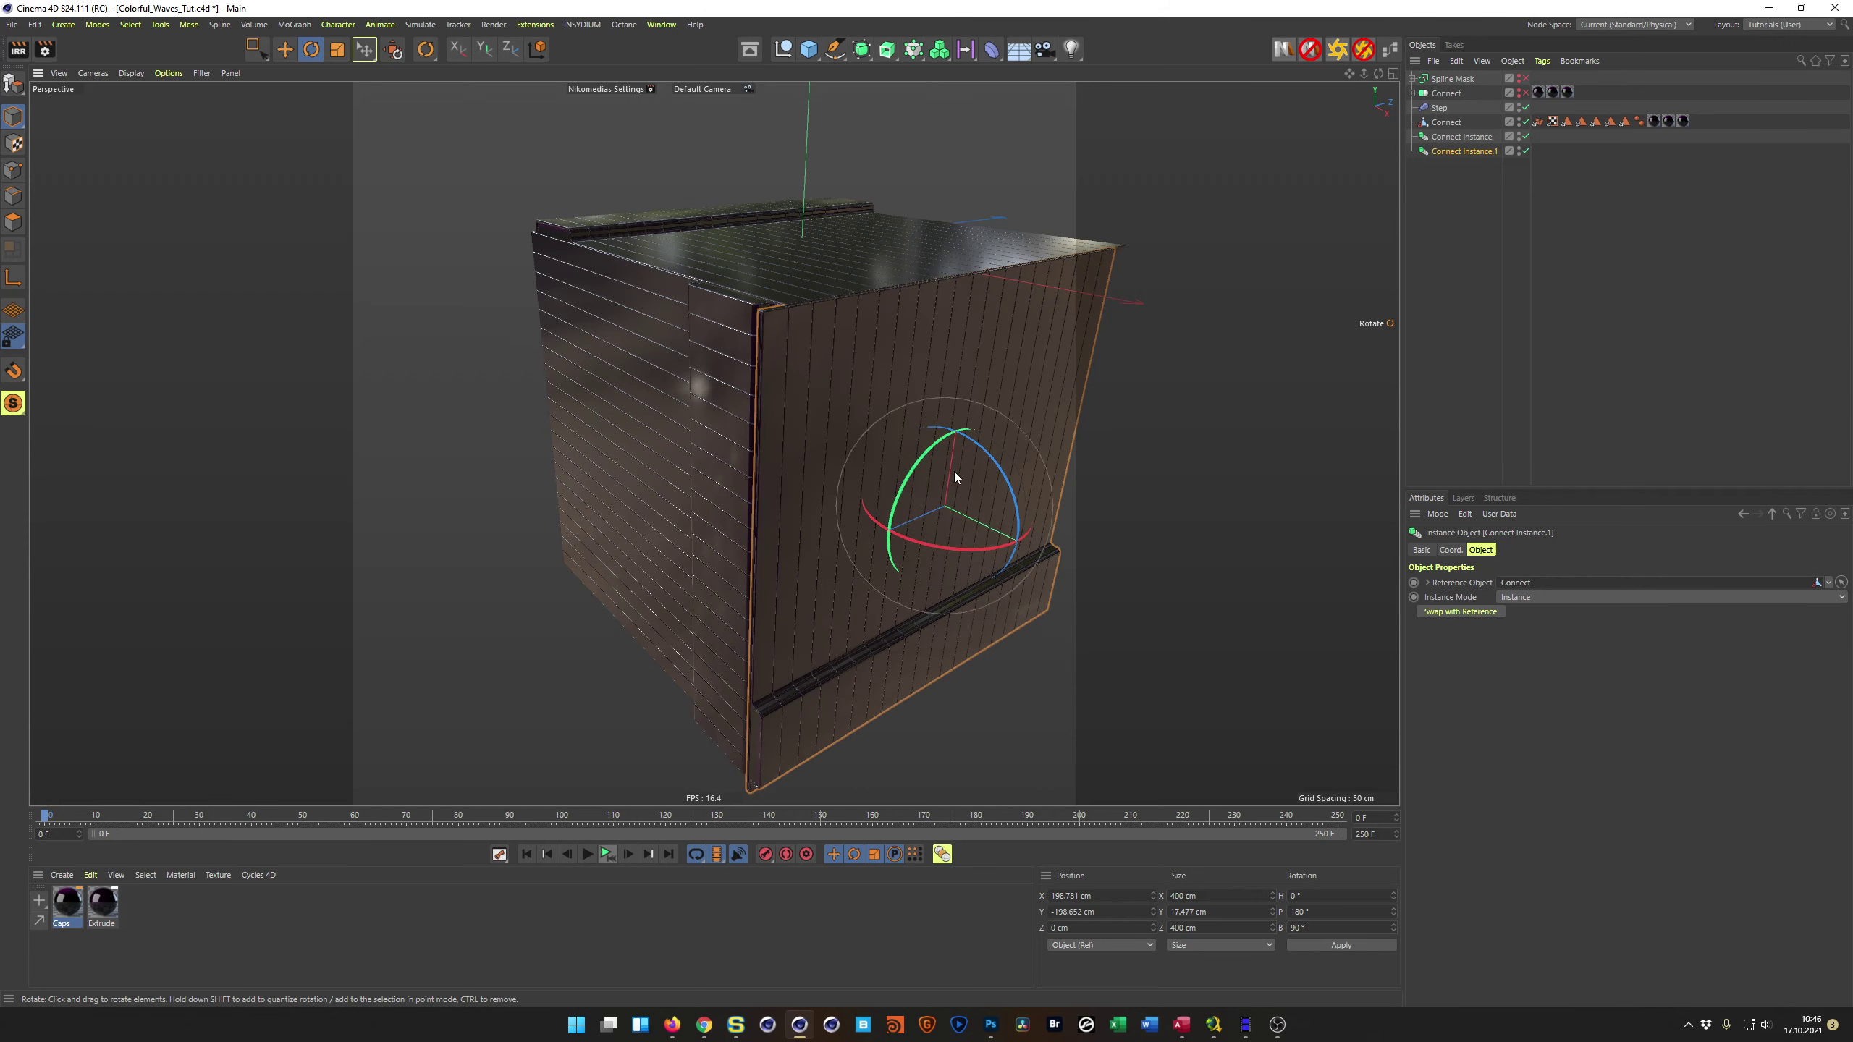
scroll(954, 471, "up", 3)
Step: Shift Connect Instance.1 to Z 20.27 cm and play the animation to check the bars
key("e")
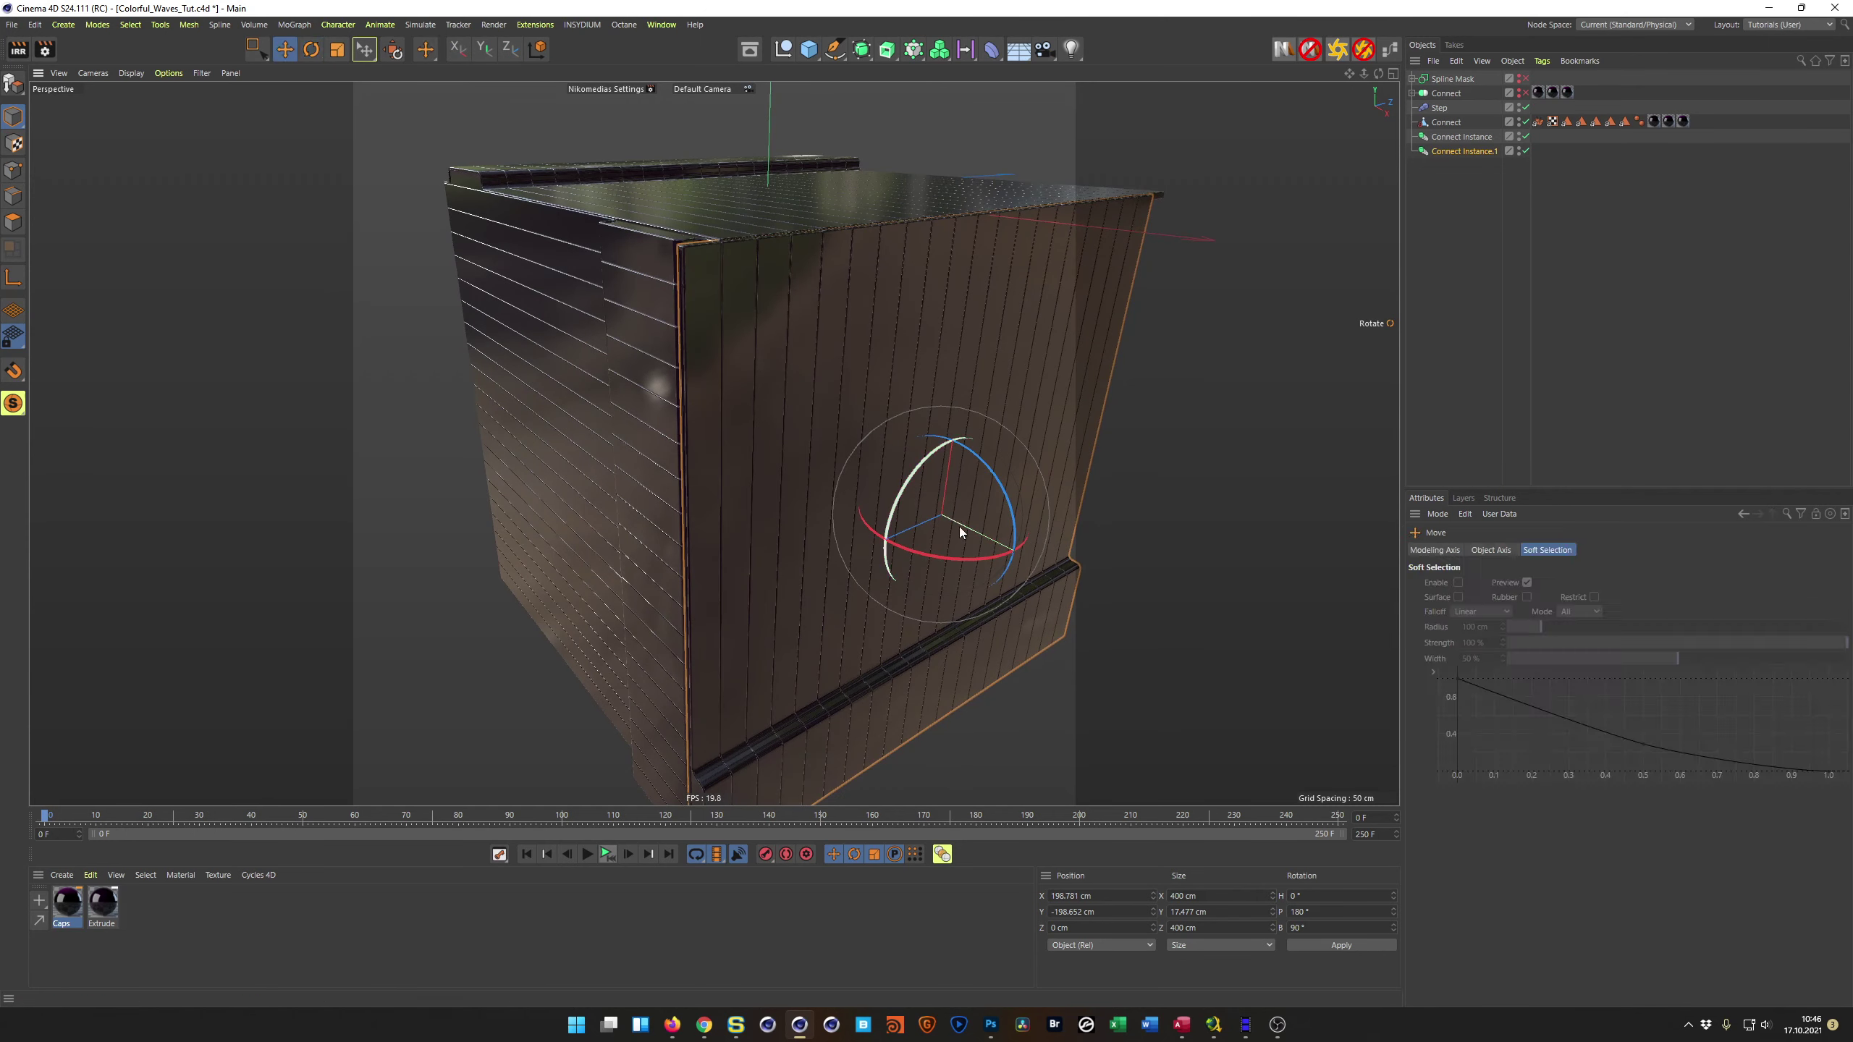
left_click_drag(842, 556, 868, 553)
scroll(799, 364, "up", 2)
left_click_drag(799, 365, 911, 487, "alt")
left_click_drag(1003, 669, 999, 669)
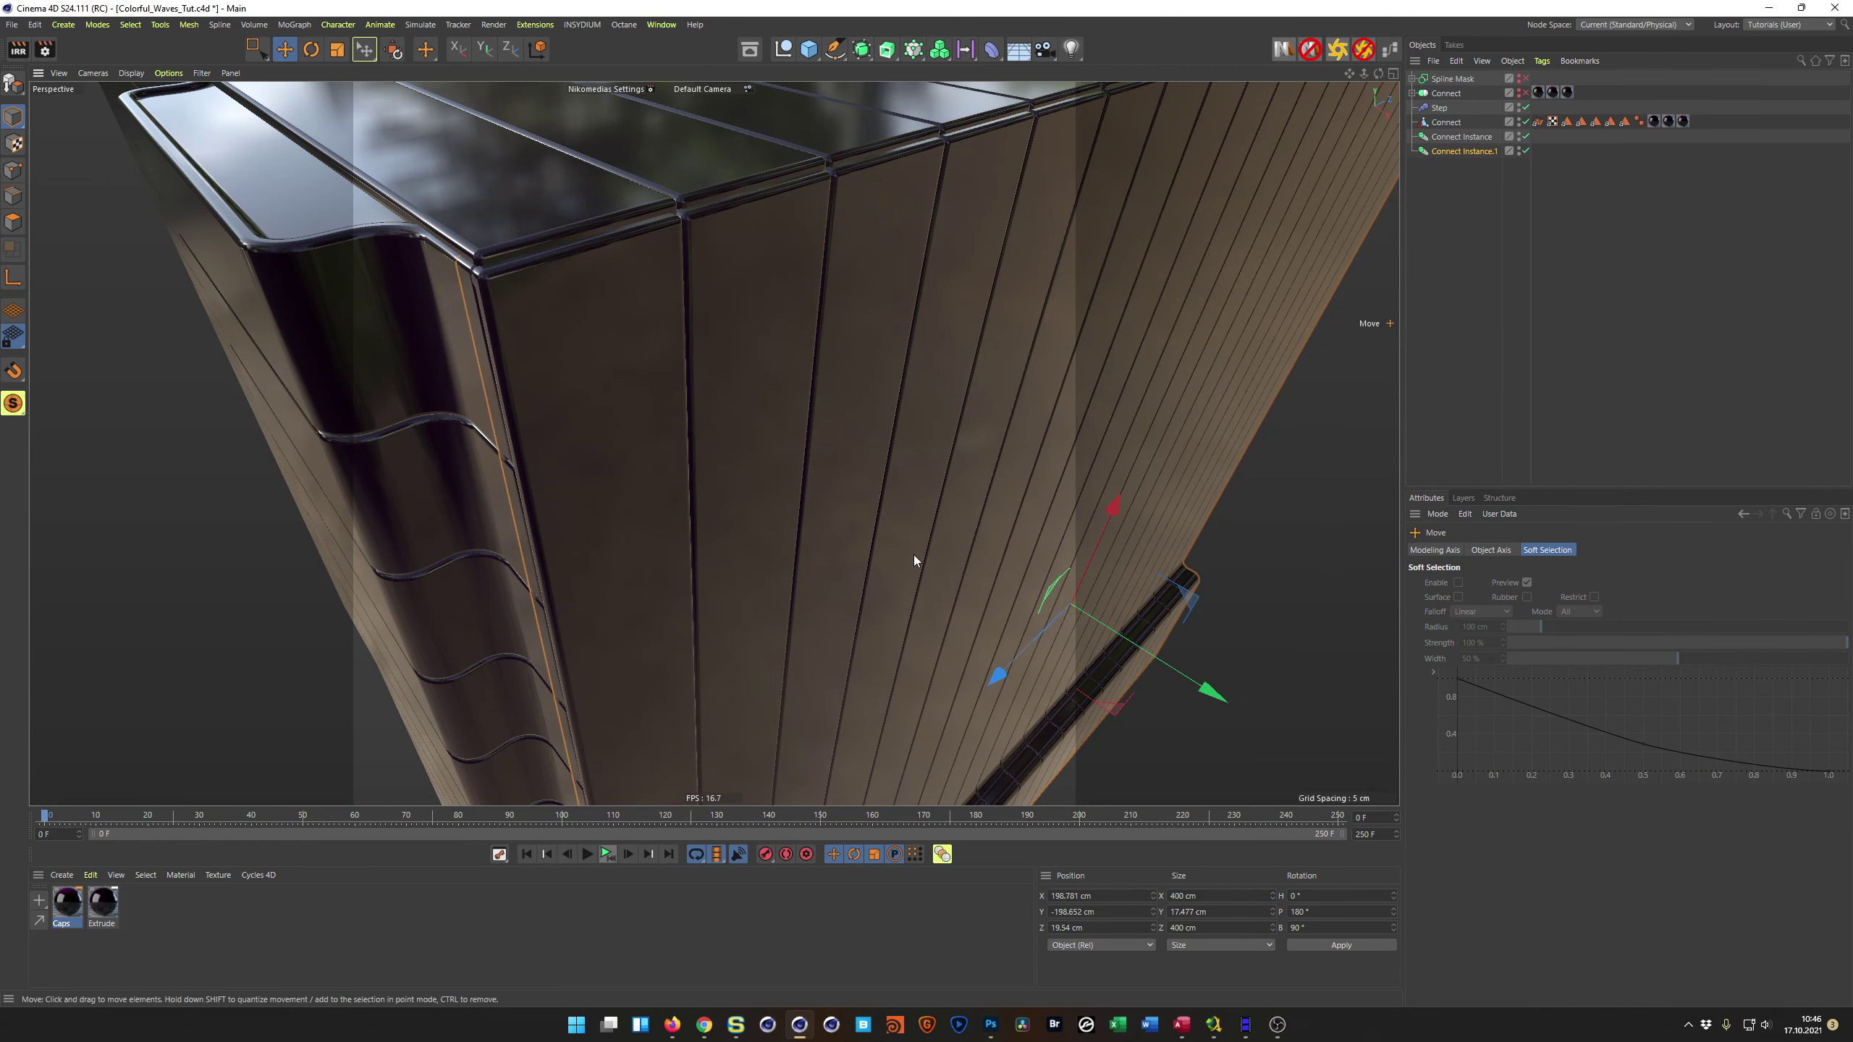
left_click_drag(753, 359, 727, 258, "alt")
left_click_drag(1054, 600, 1055, 598)
left_click_drag(853, 392, 615, 536, "alt")
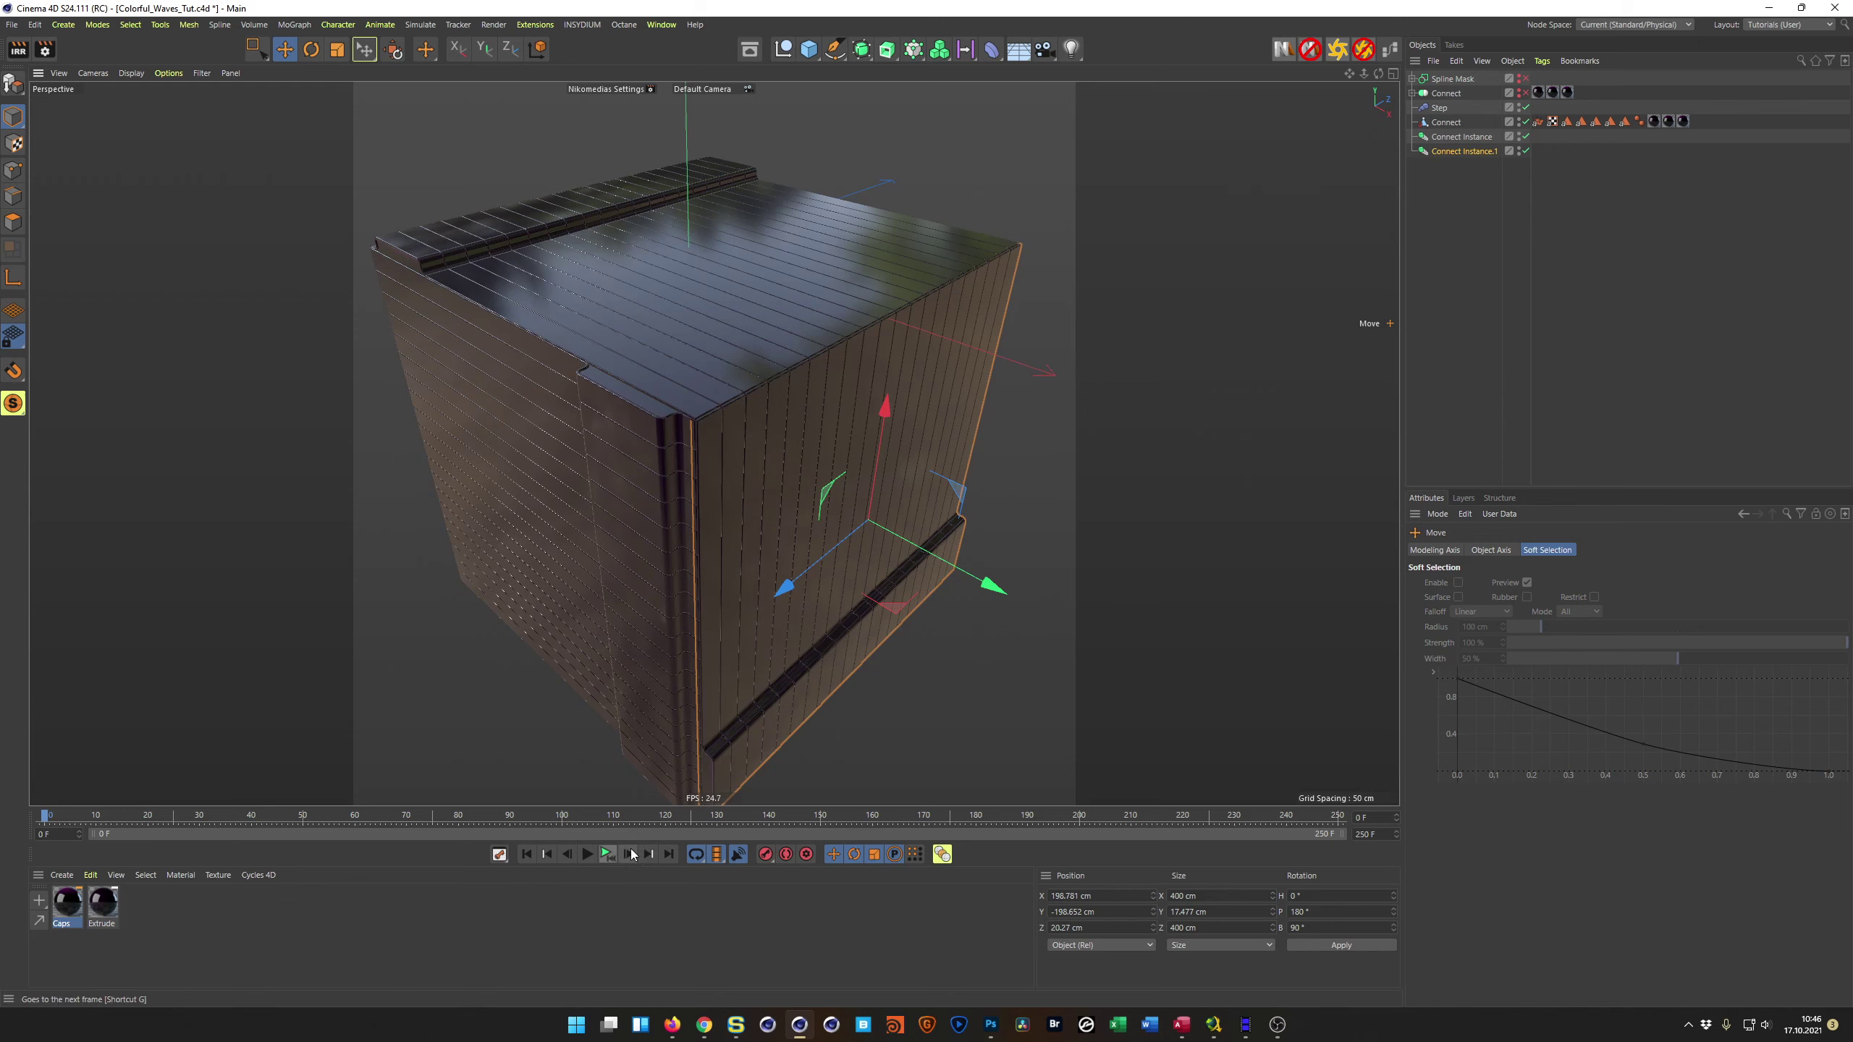
left_click(607, 856)
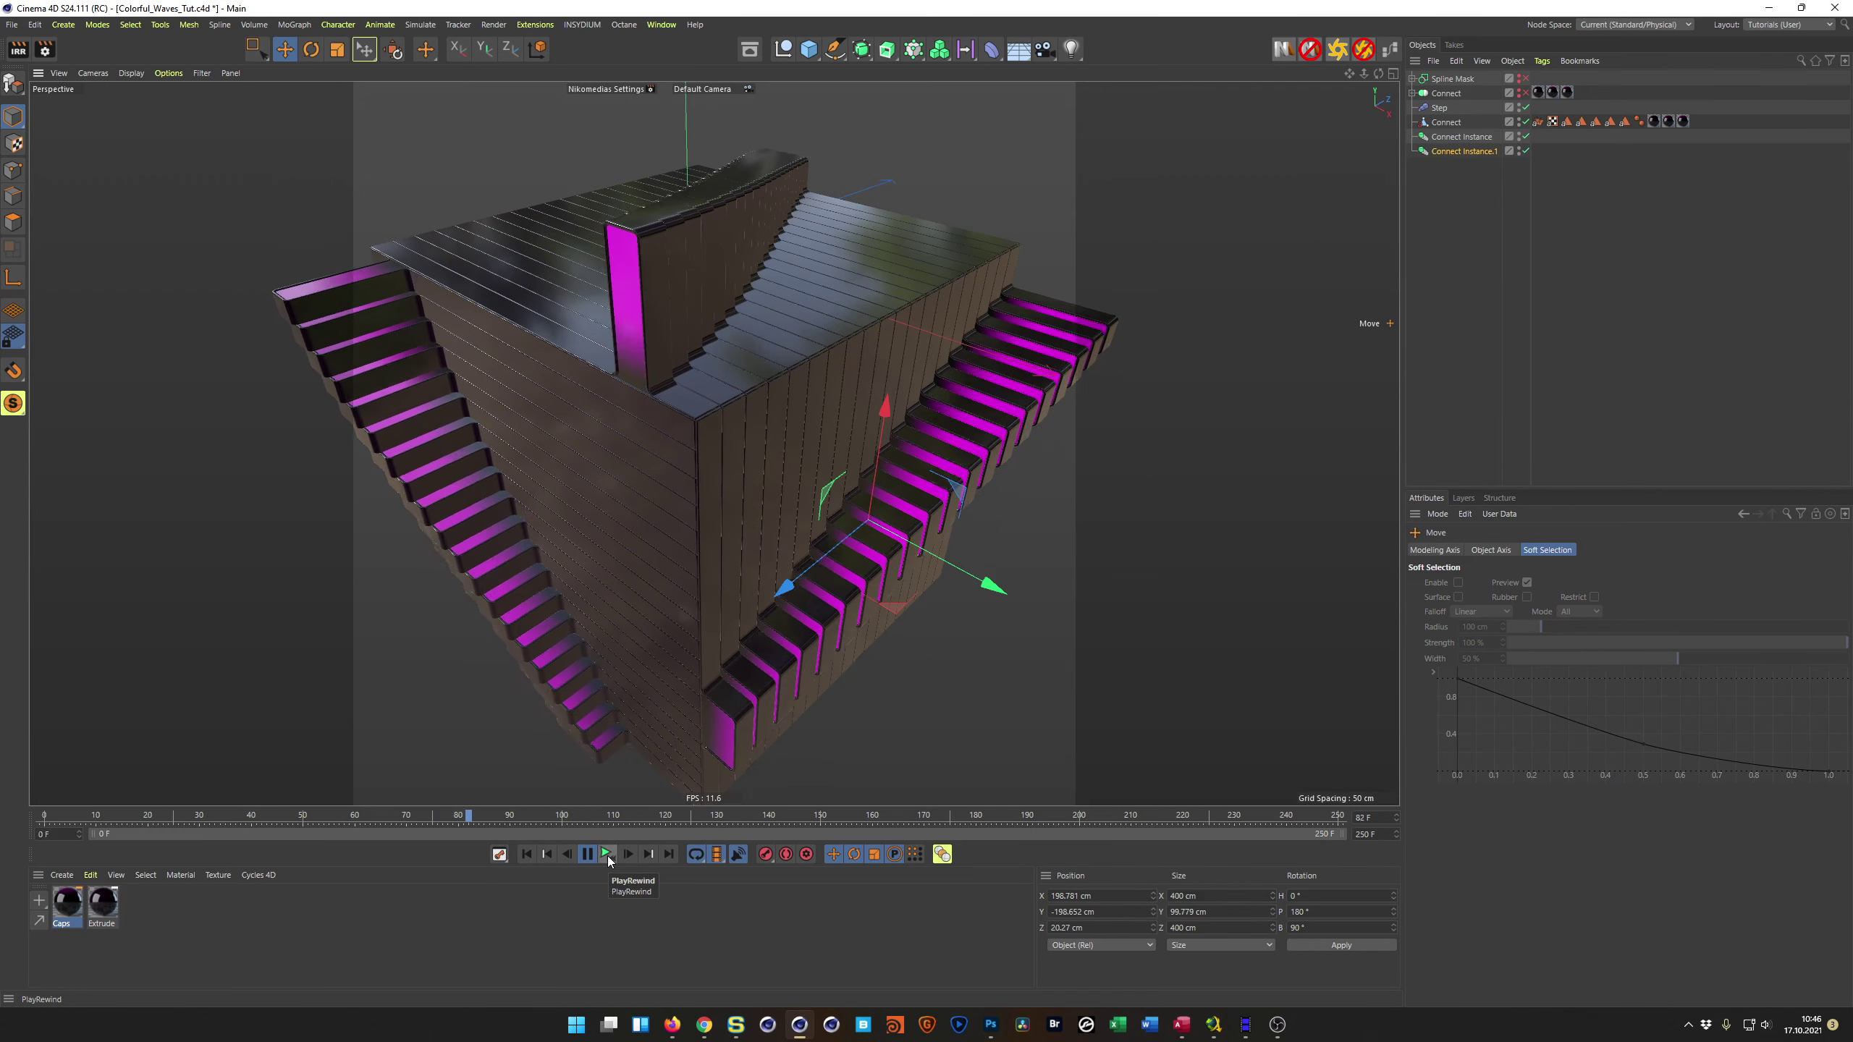
Step: Set Connect Instance's Coord. scale X to -1 to mirror it, then preview the animation
left_click(608, 856)
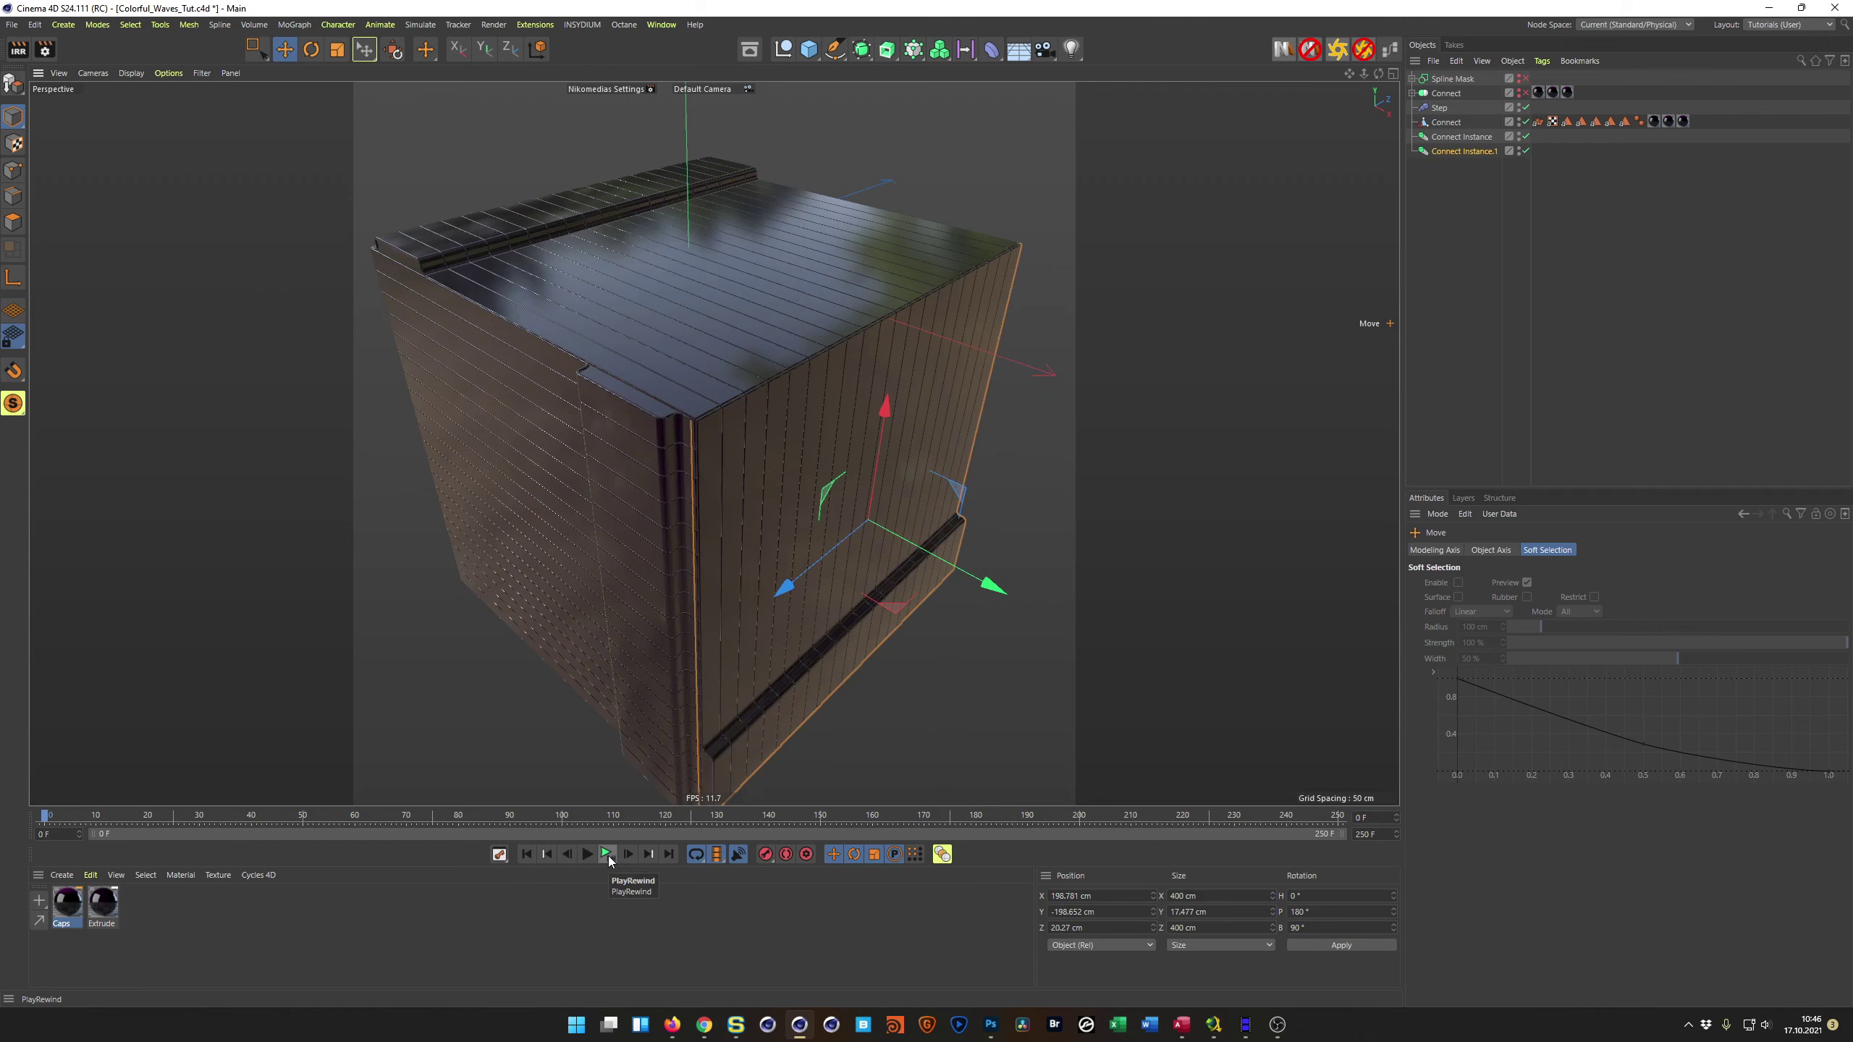
left_click(1459, 136)
key("r")
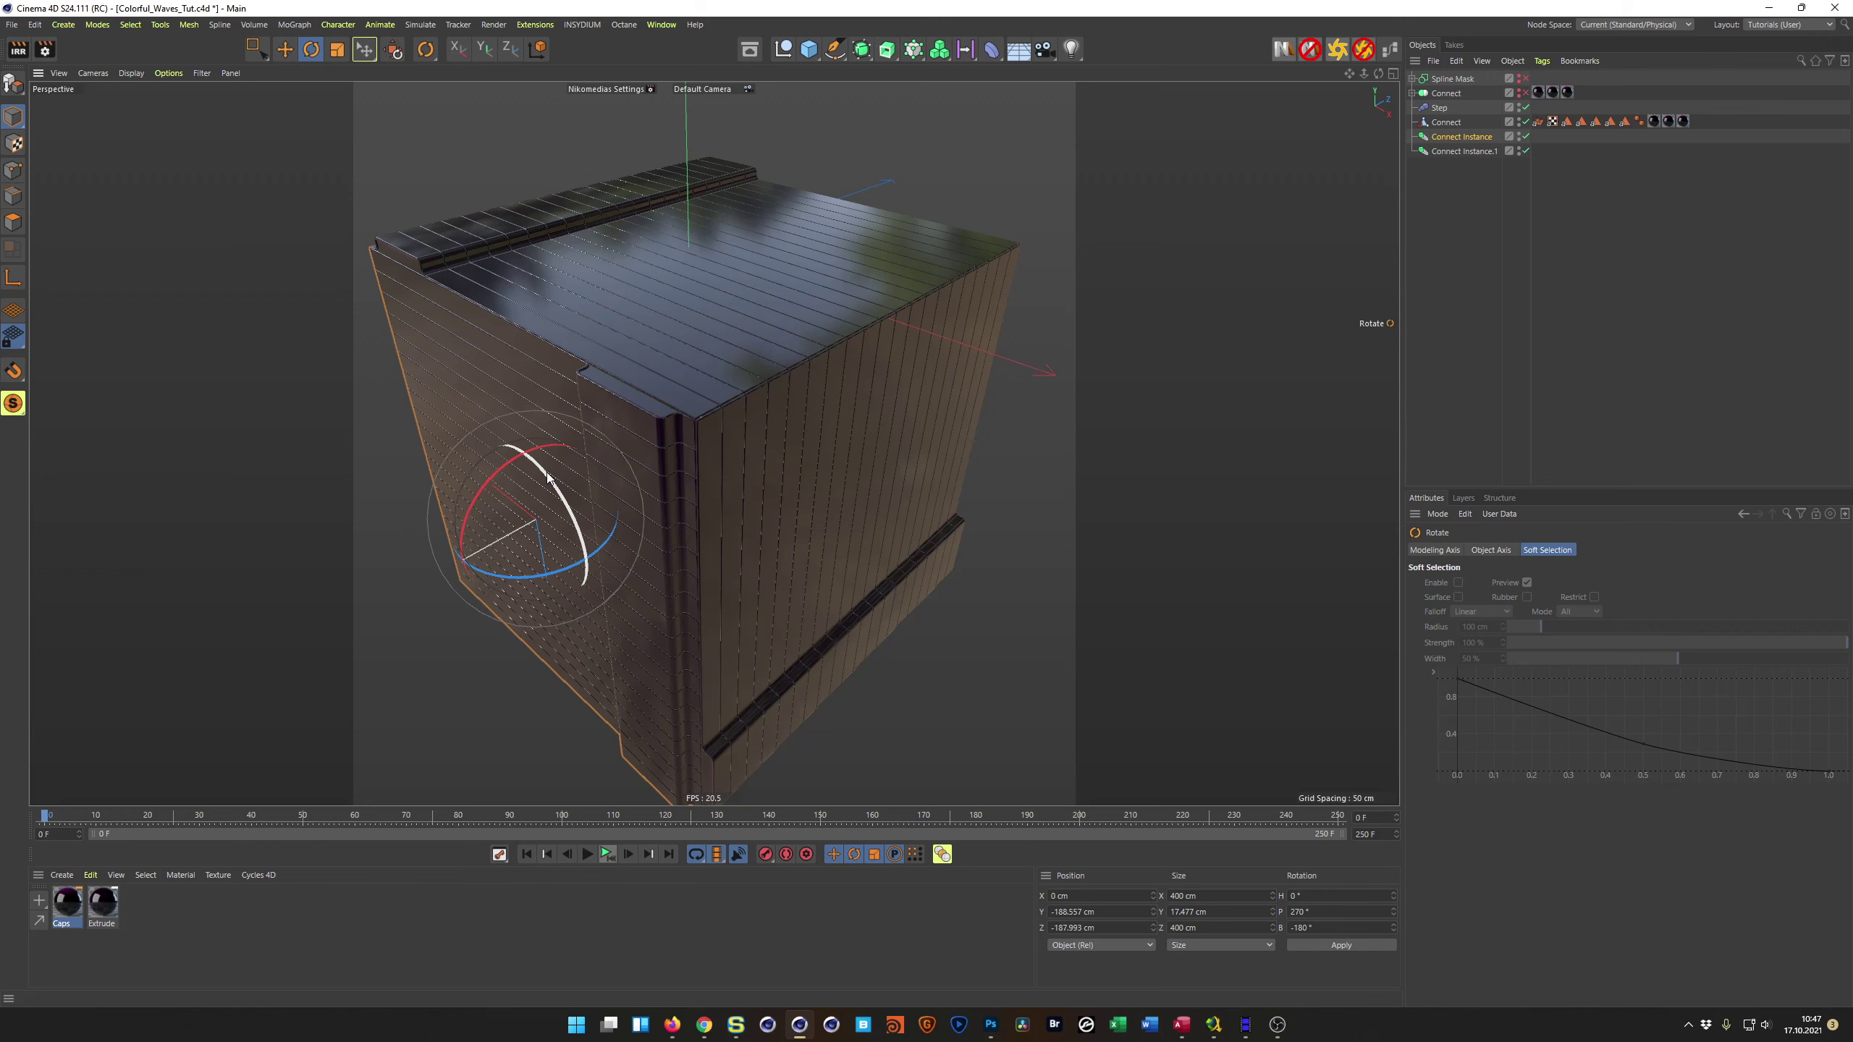
left_click(1461, 138)
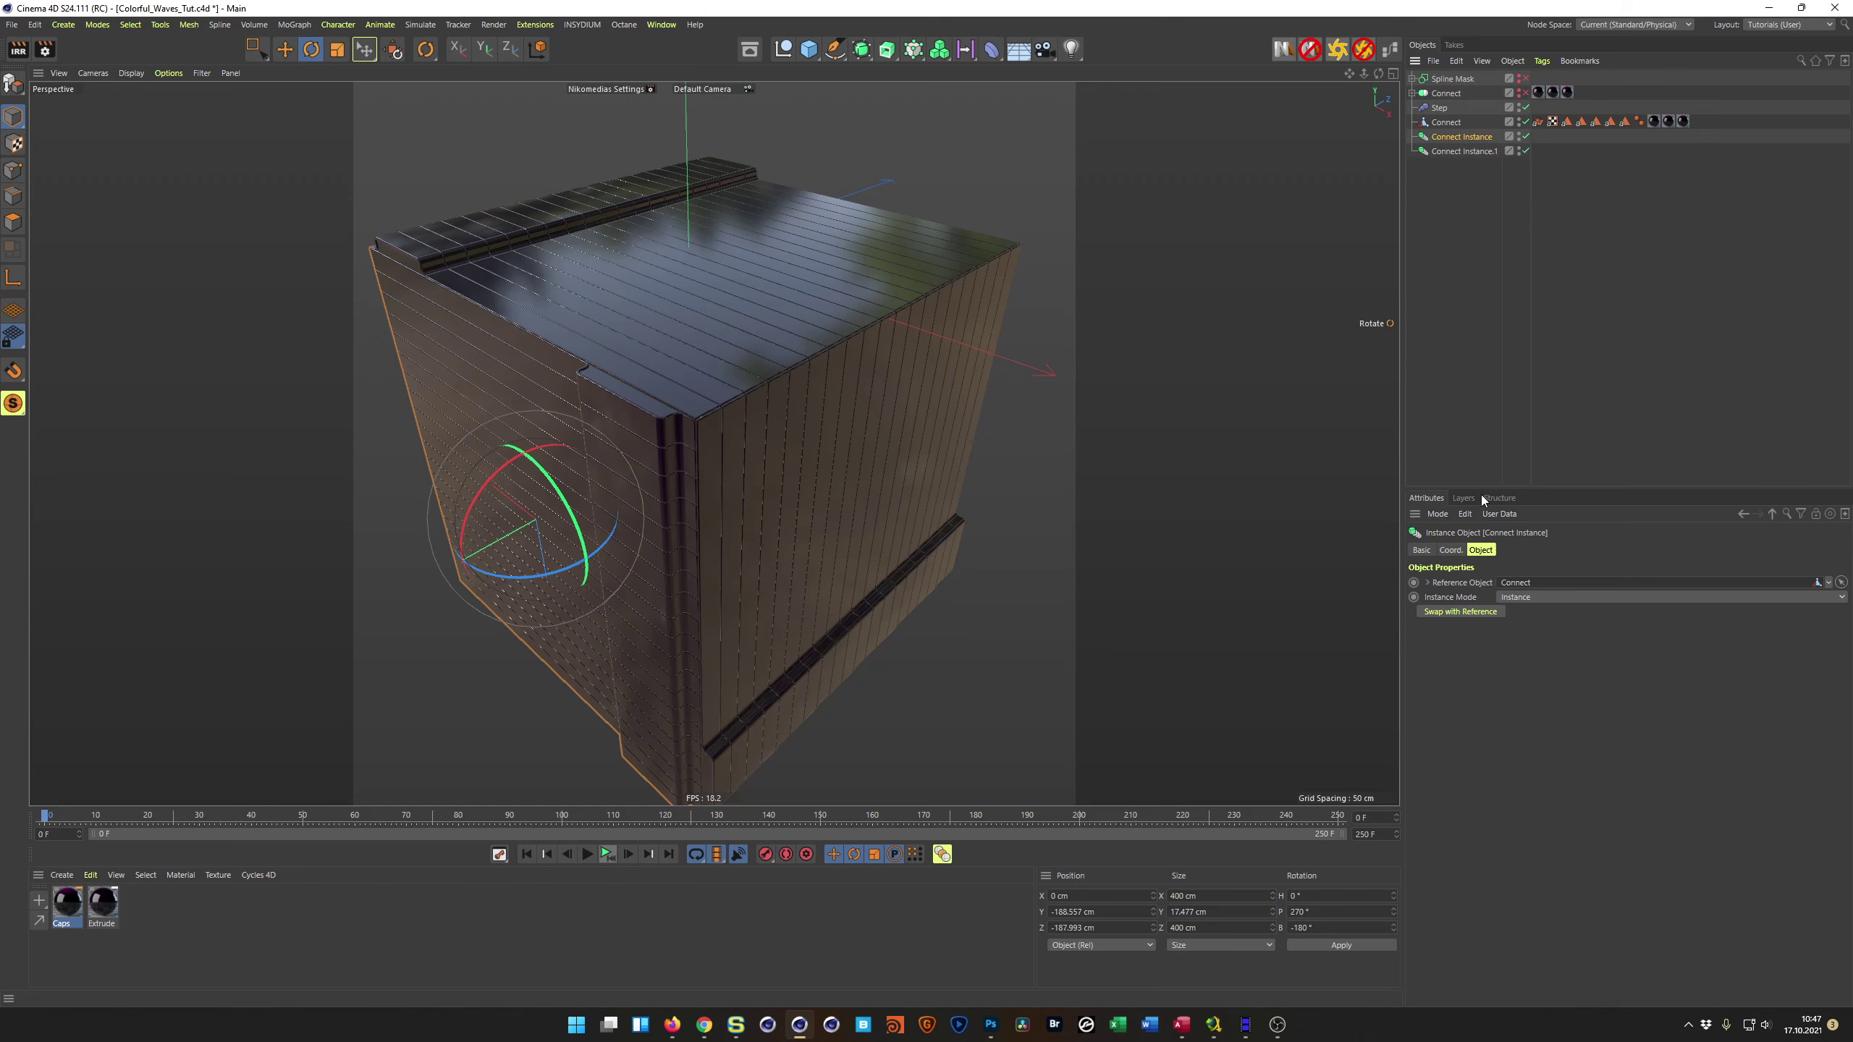
left_click(1458, 550)
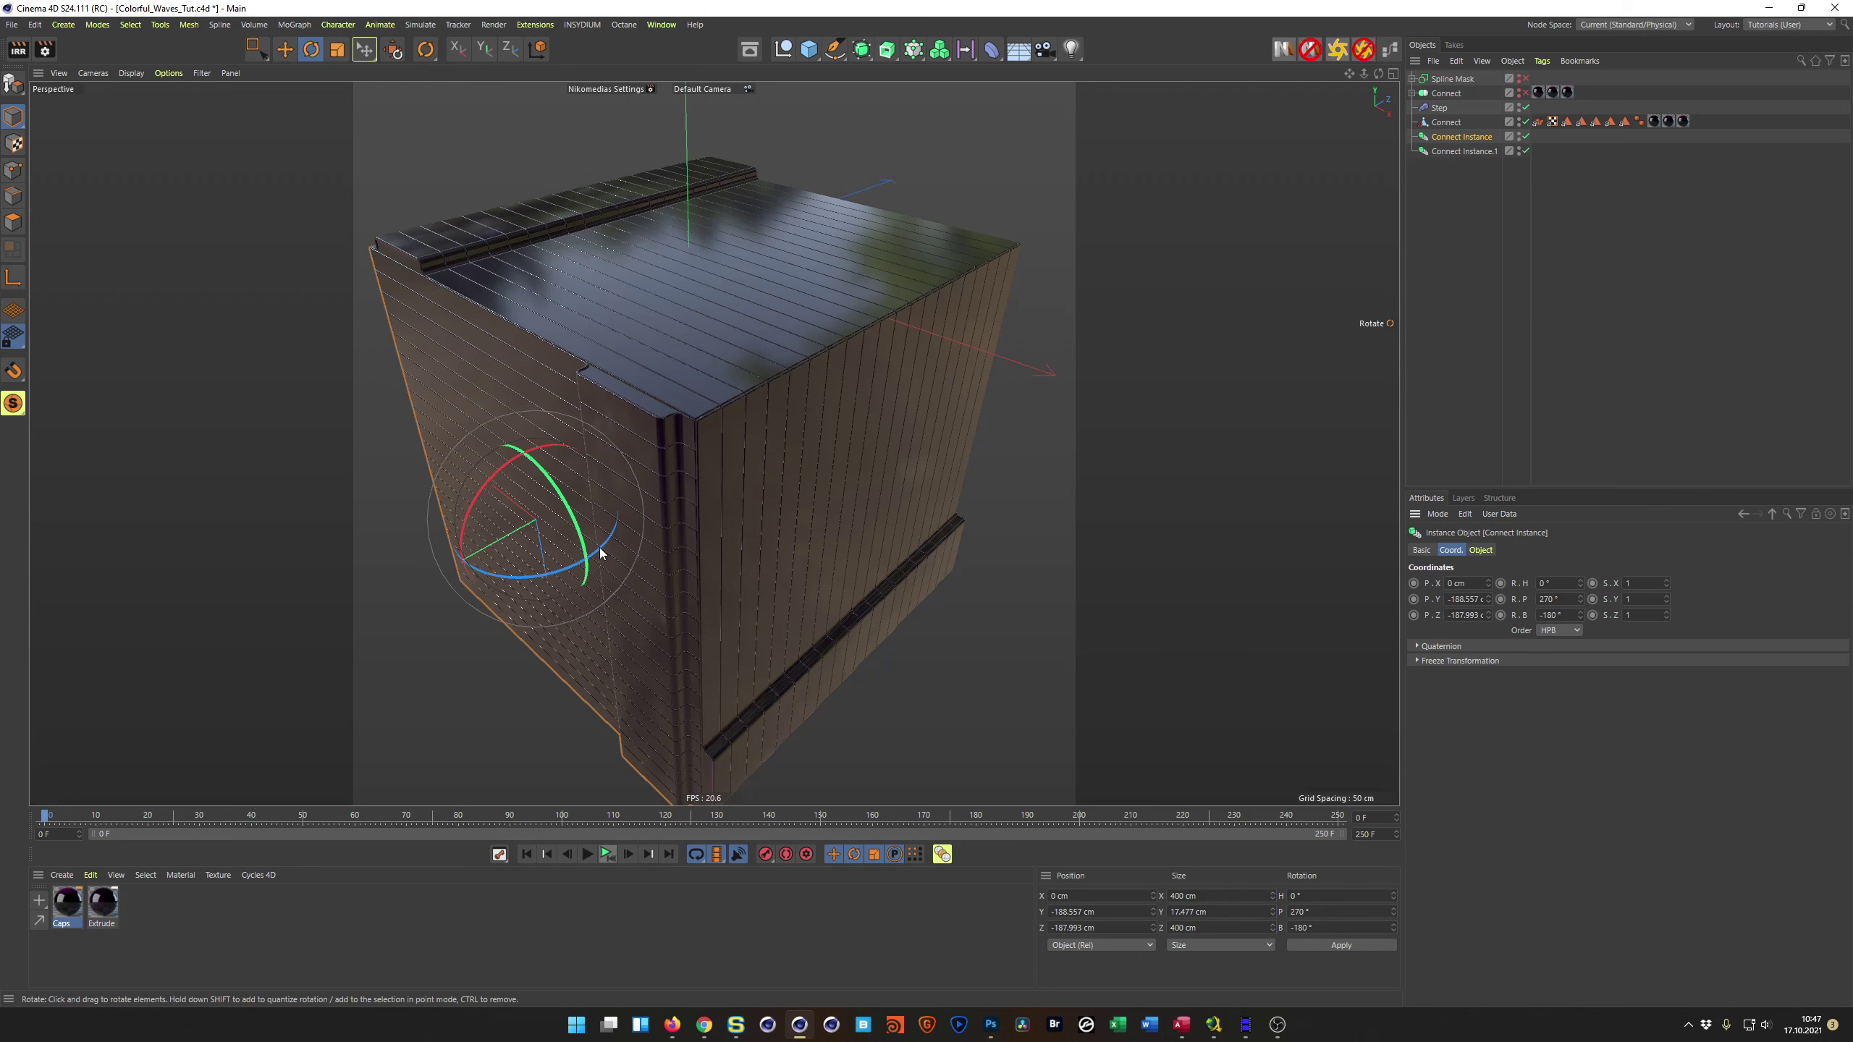
key("e")
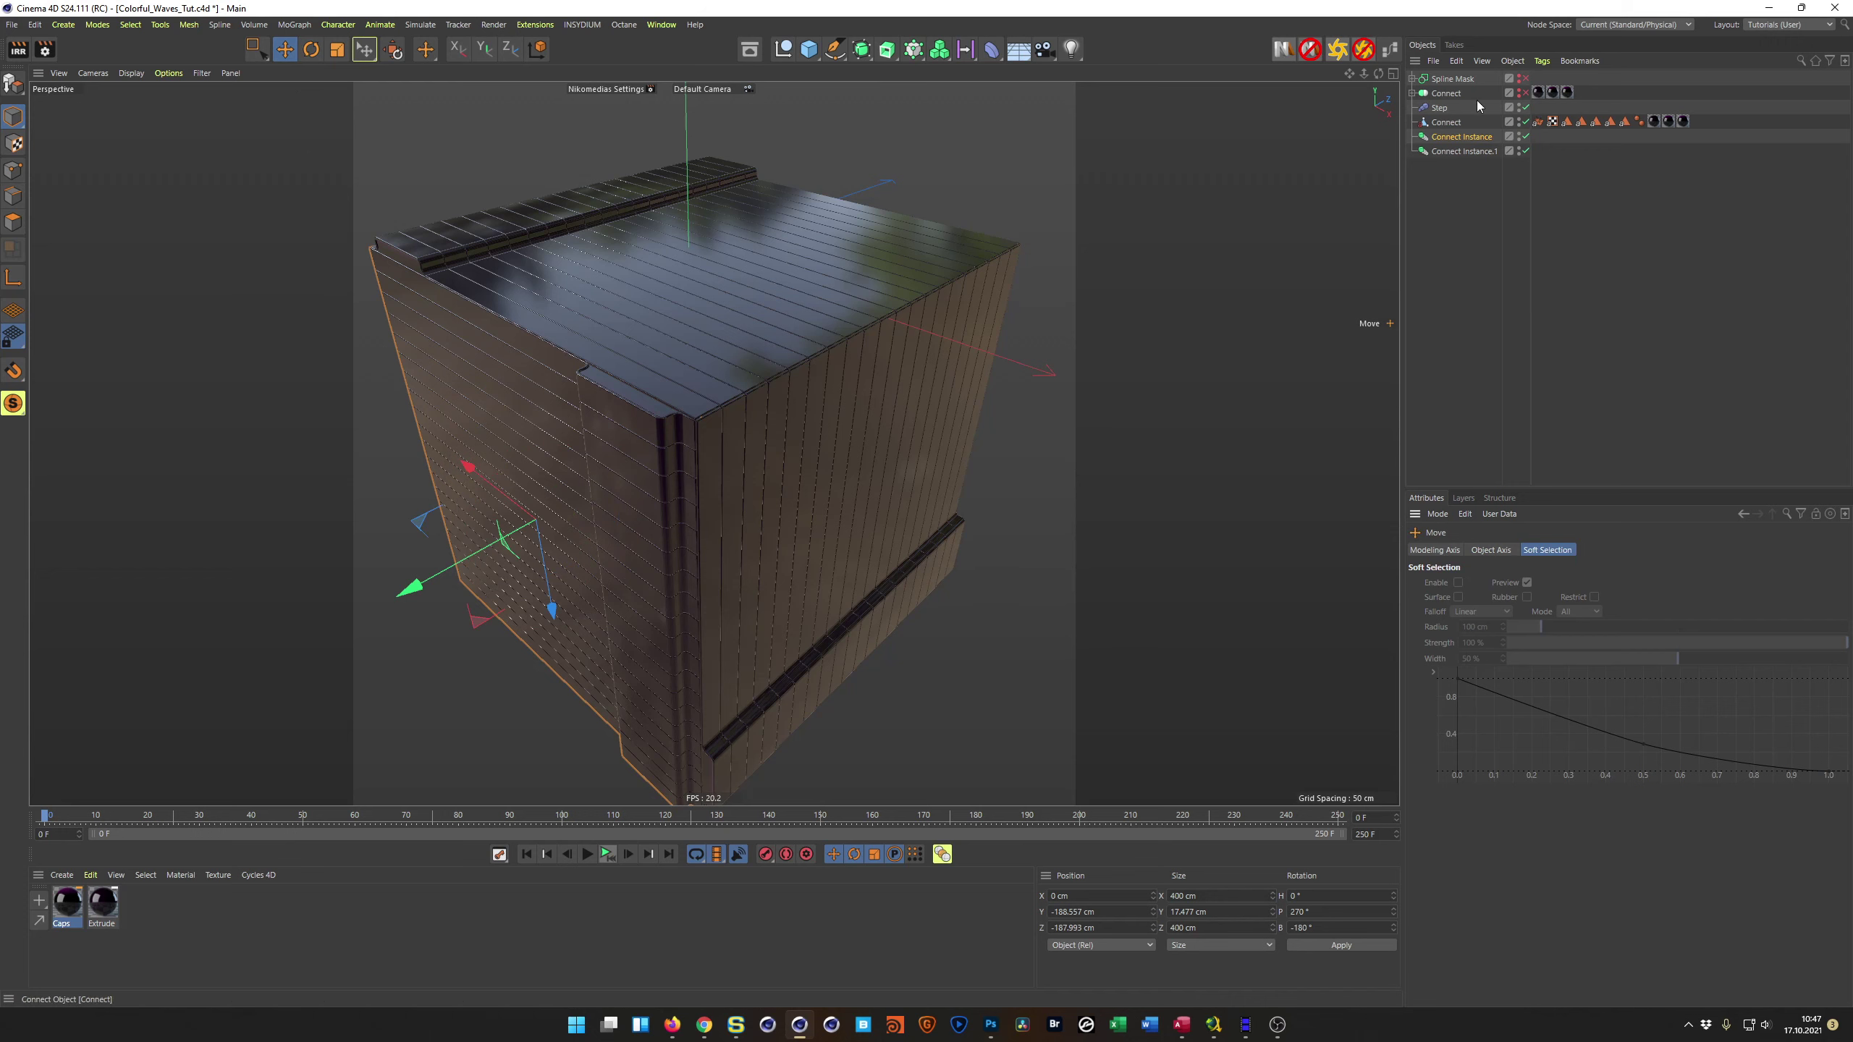
left_click(1456, 137)
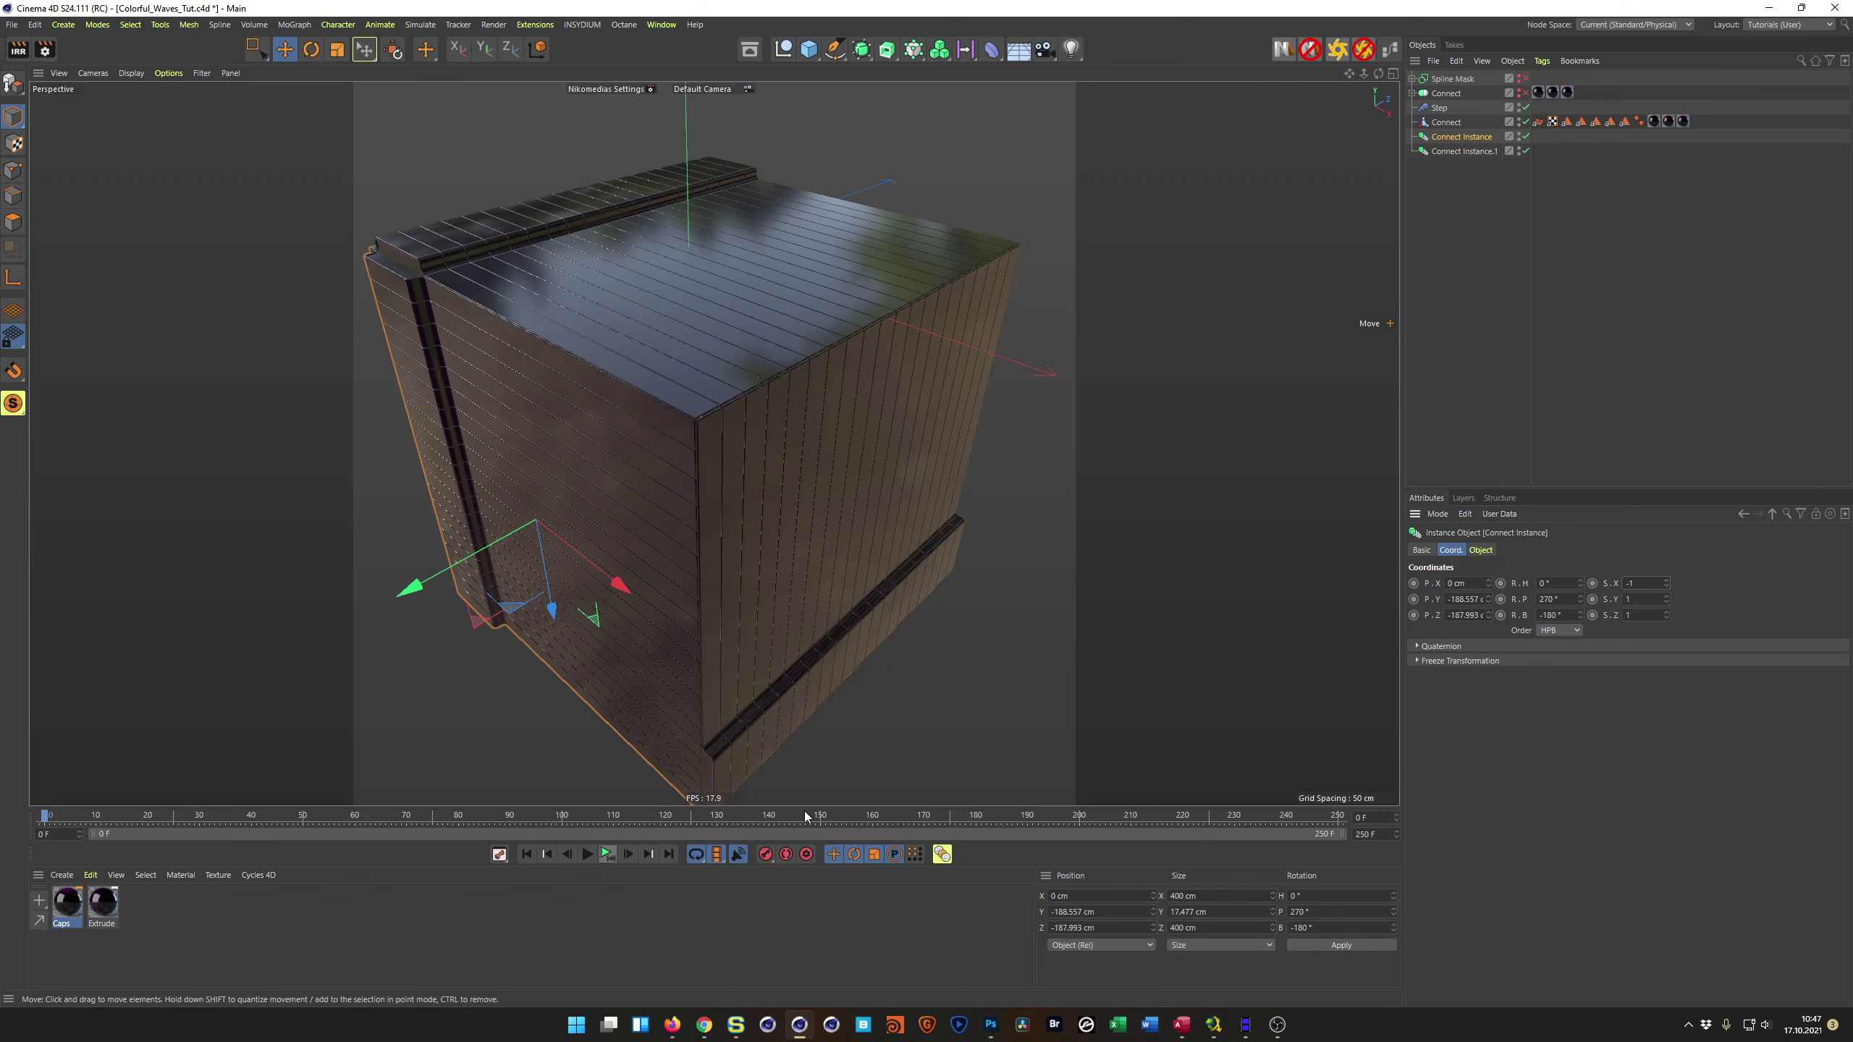
left_click(609, 855)
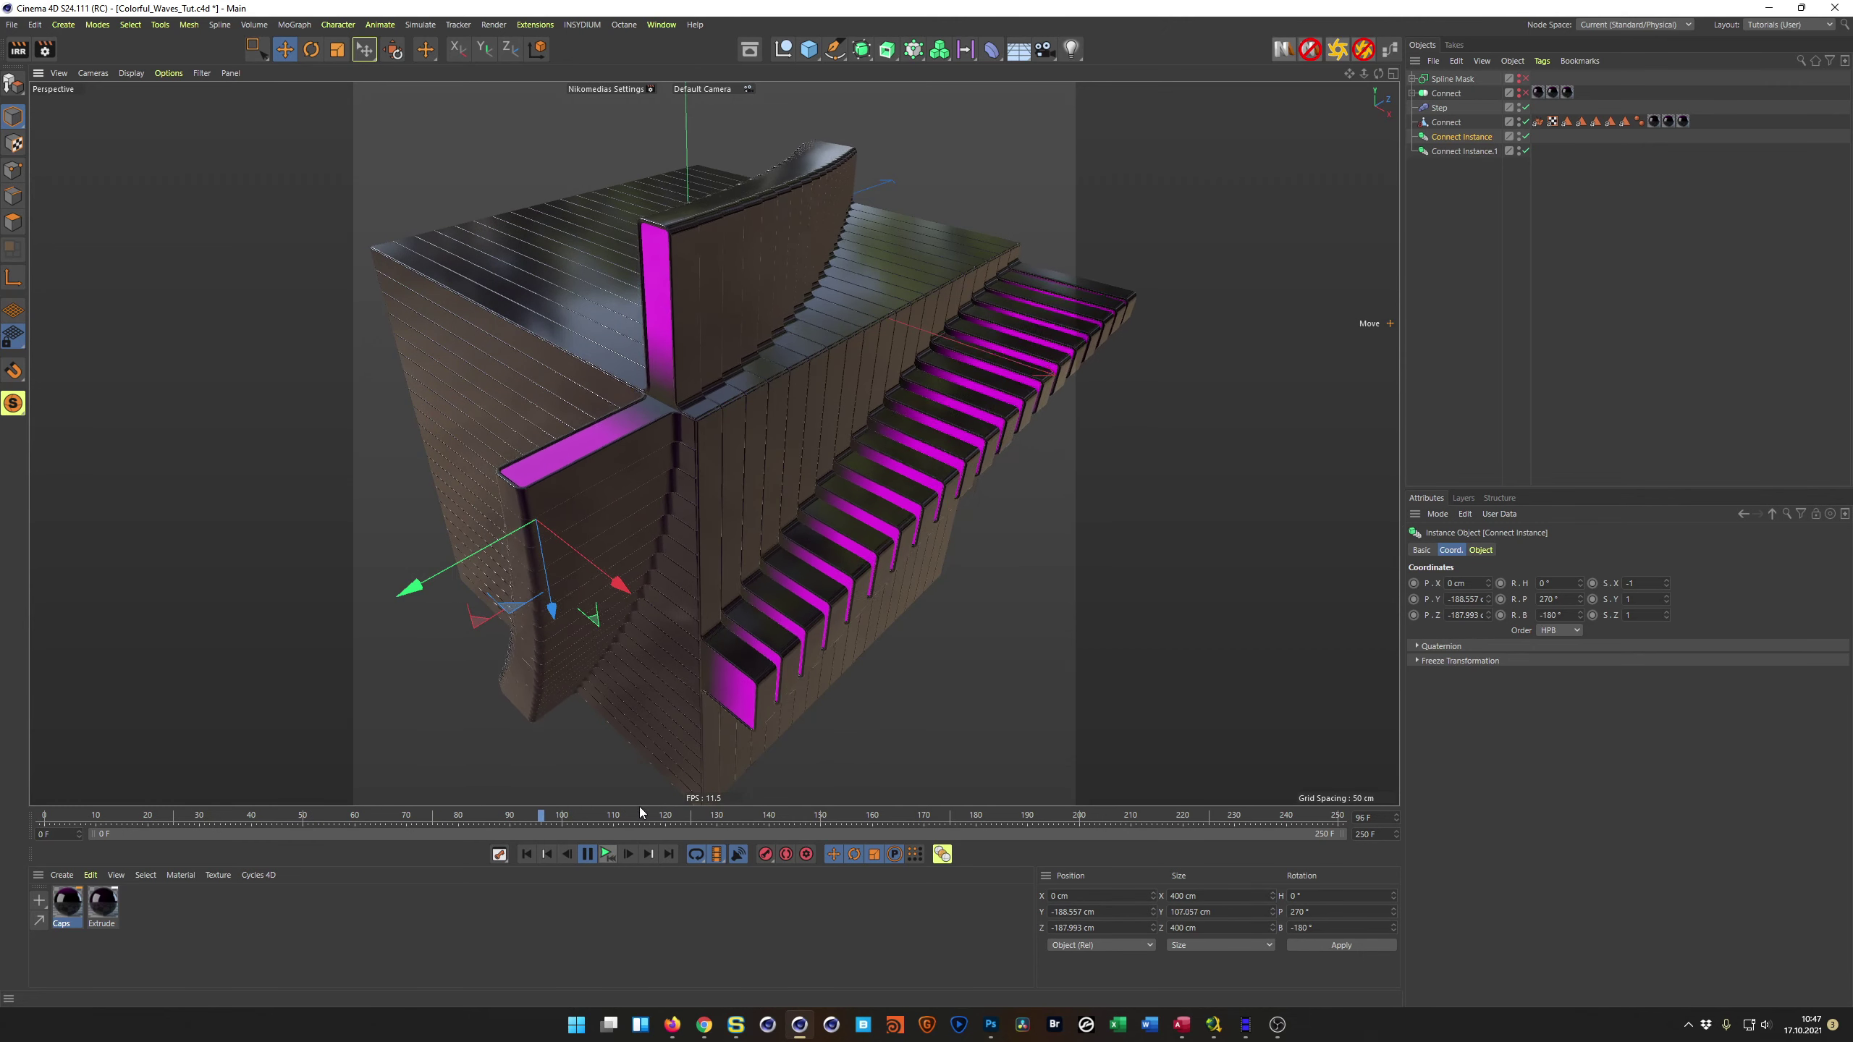
left_click(605, 856)
left_click(705, 1024)
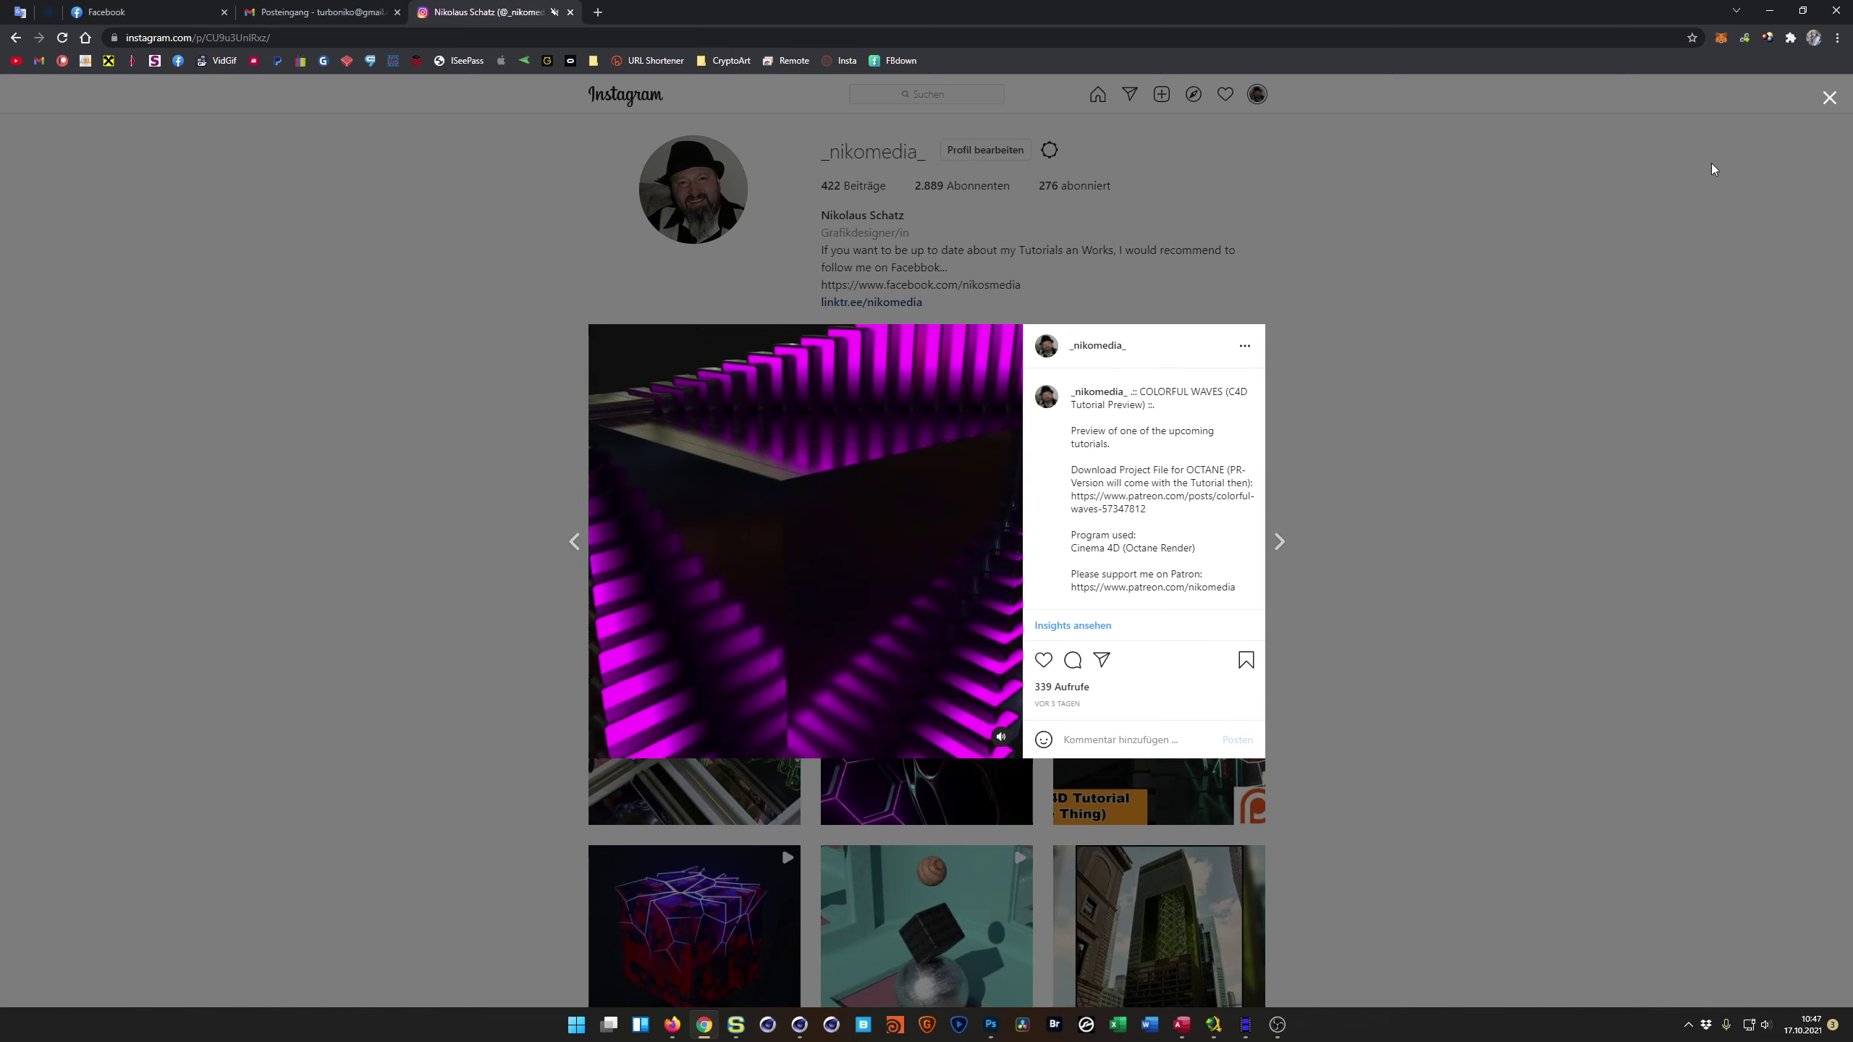
key("alt+Tab")
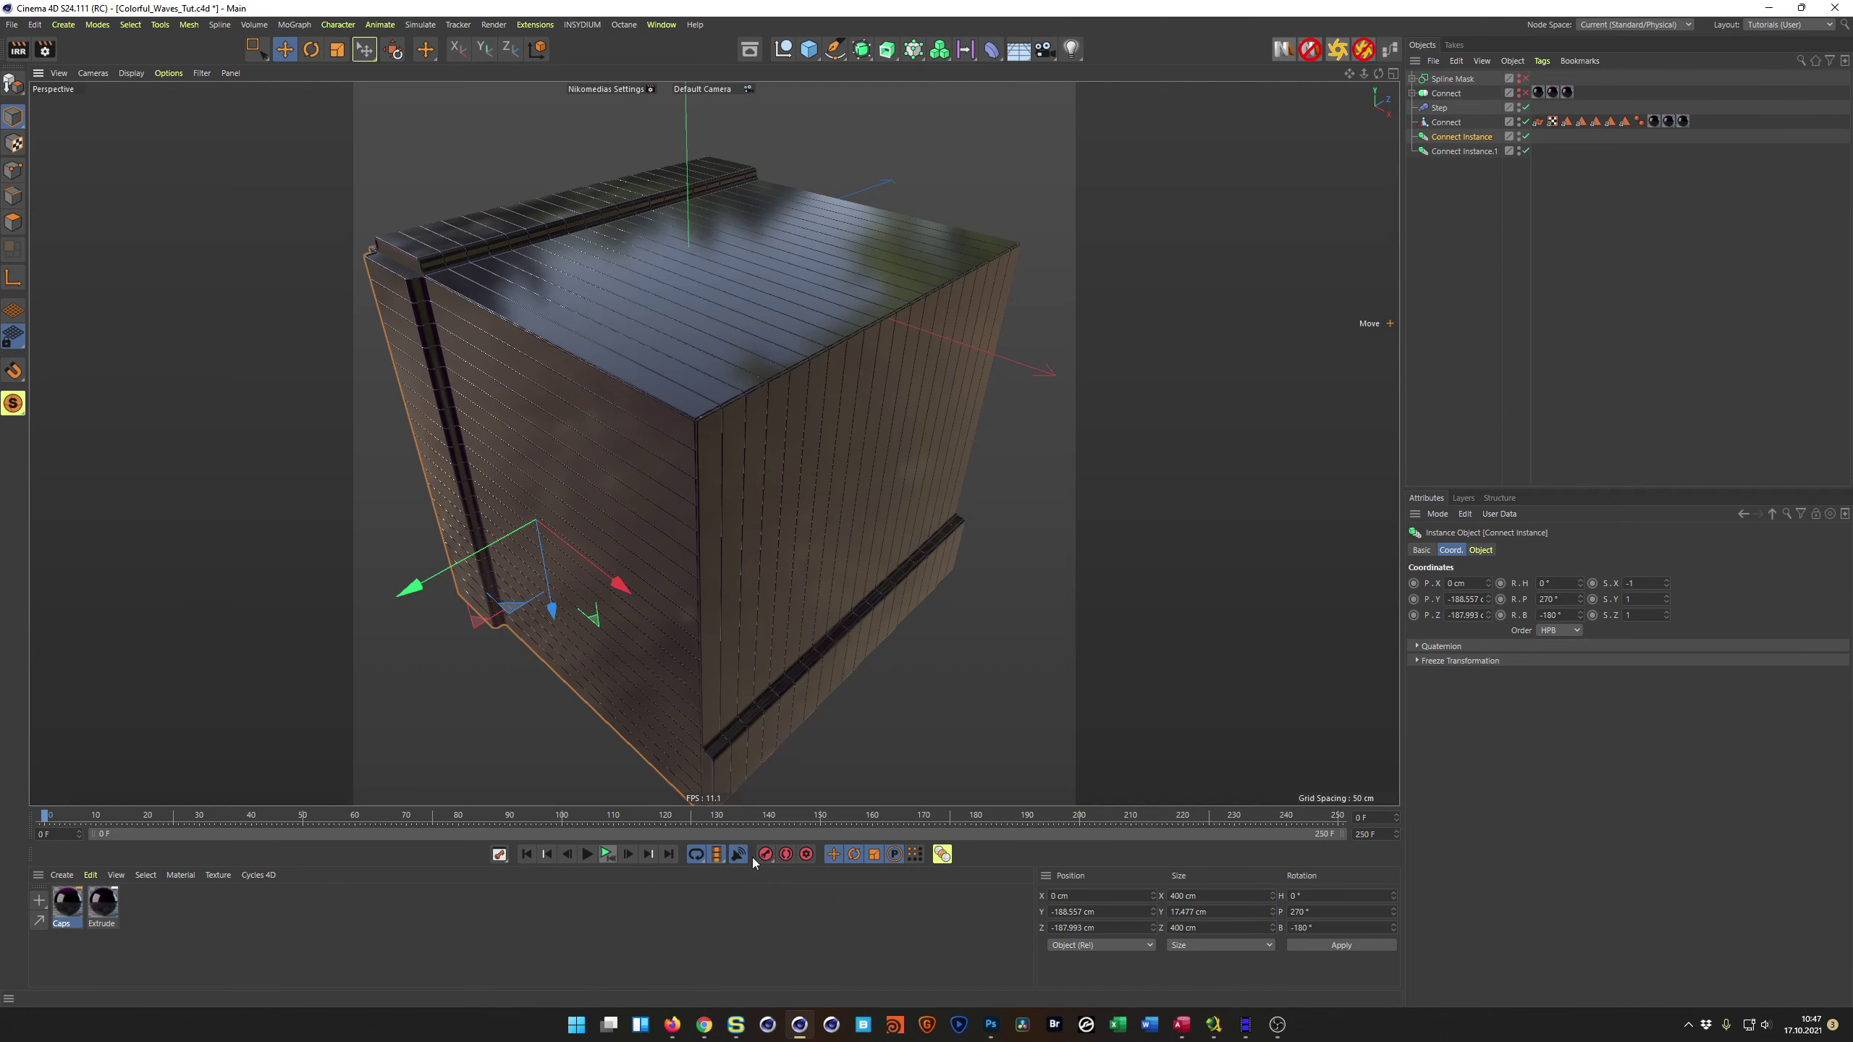
Step: Preview the waves, then set the Connect Instance to Y scale 1 and a mirrored Z scale of -1
left_click(587, 854)
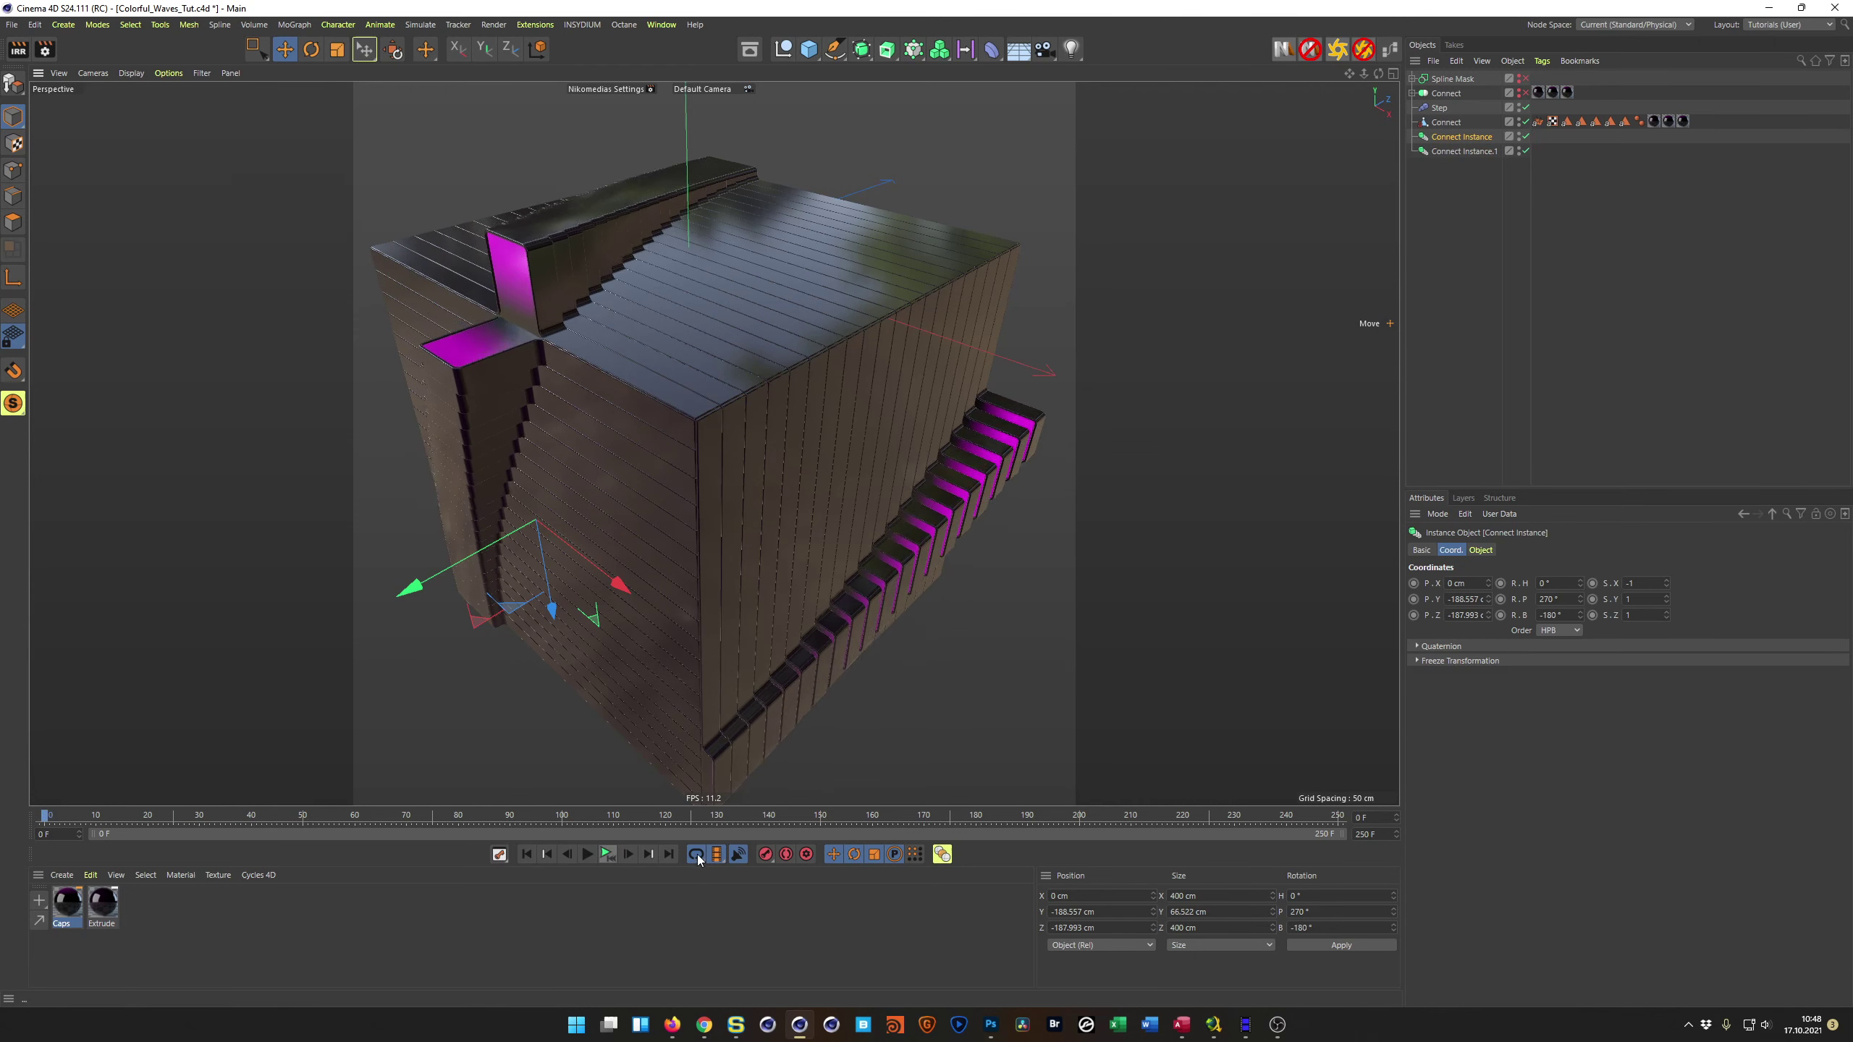
key("F8")
key("shift+f")
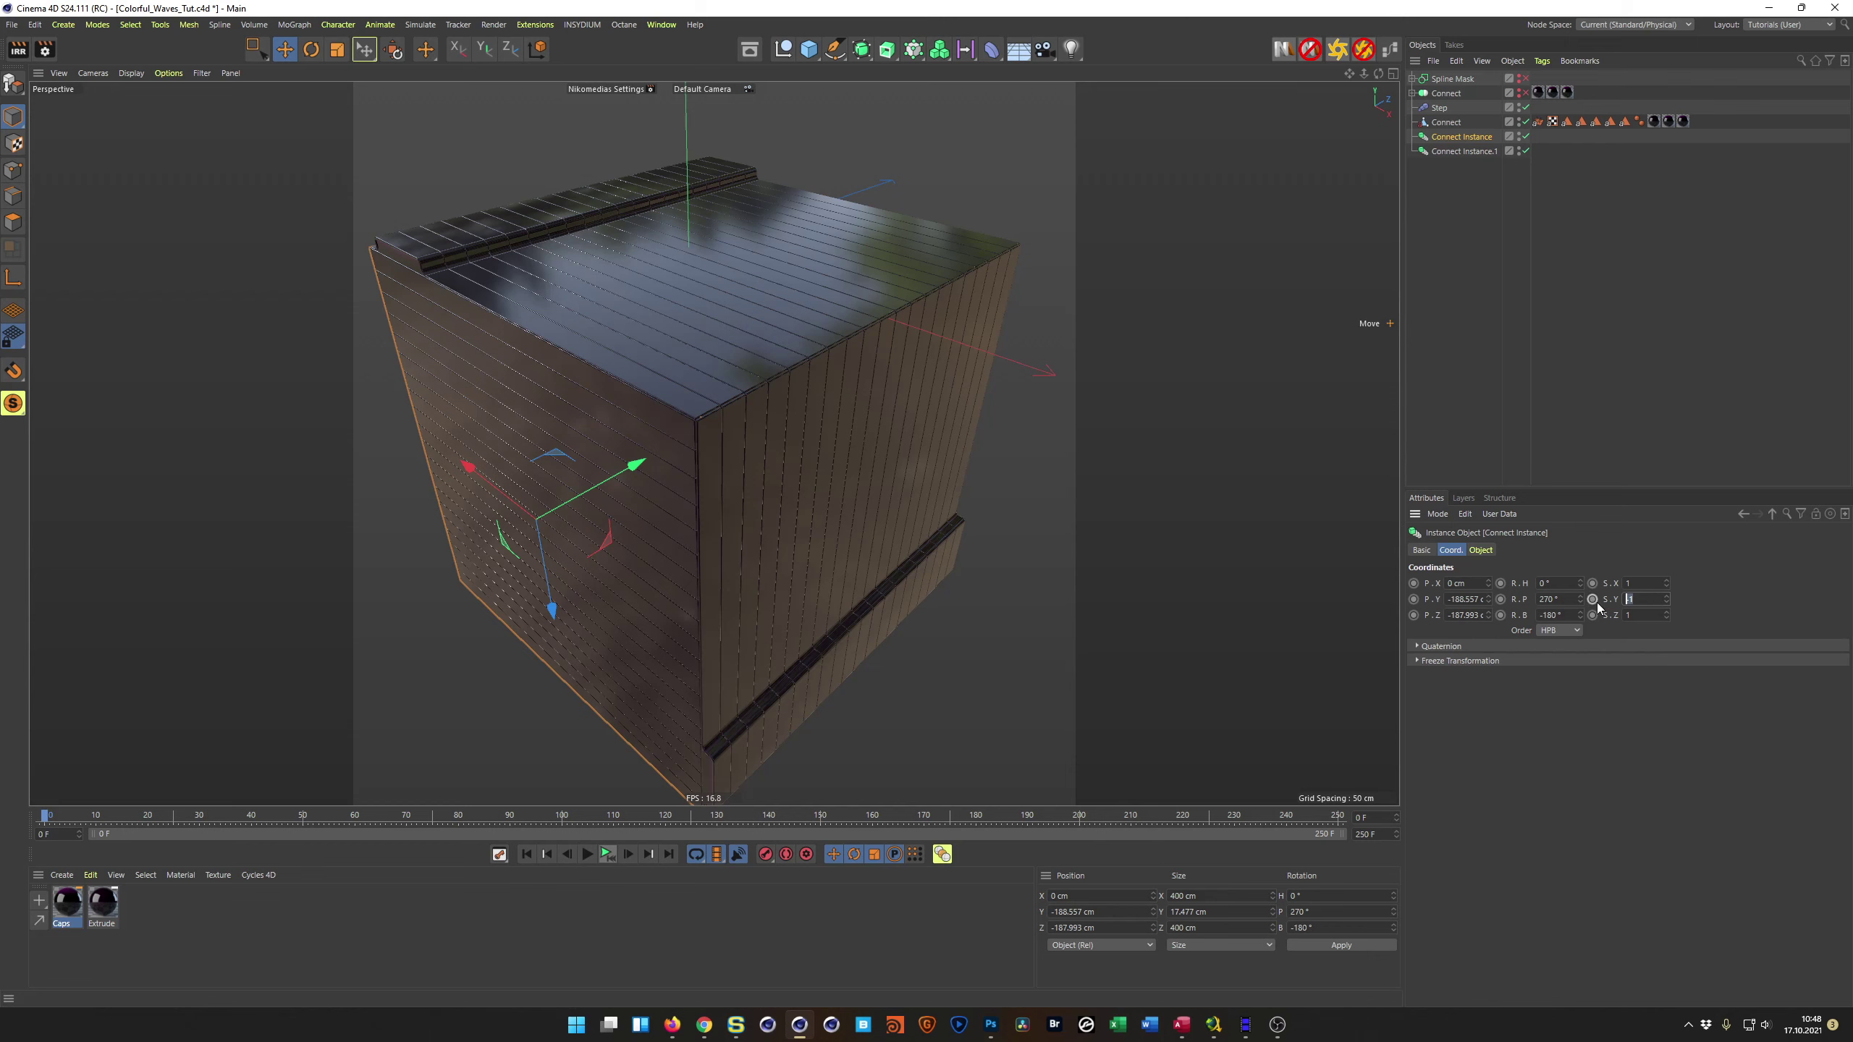
key("Return")
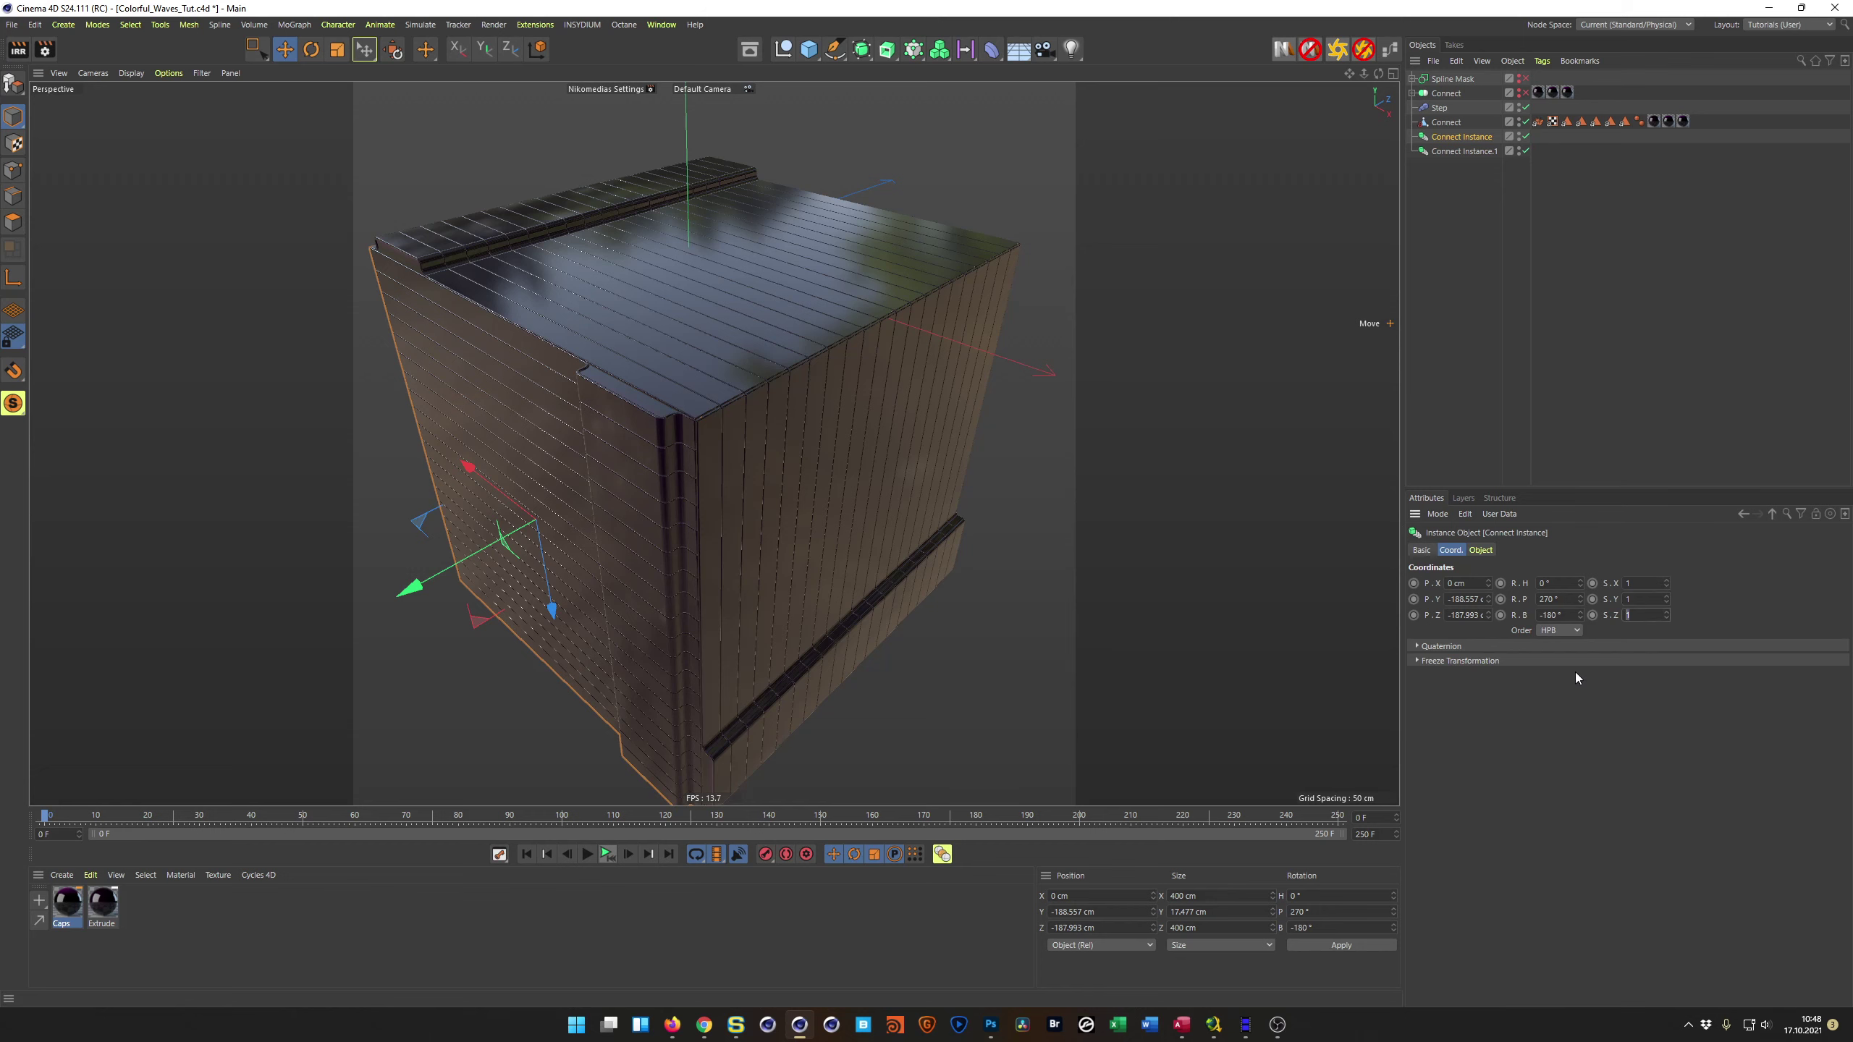
type("-1")
key("Return")
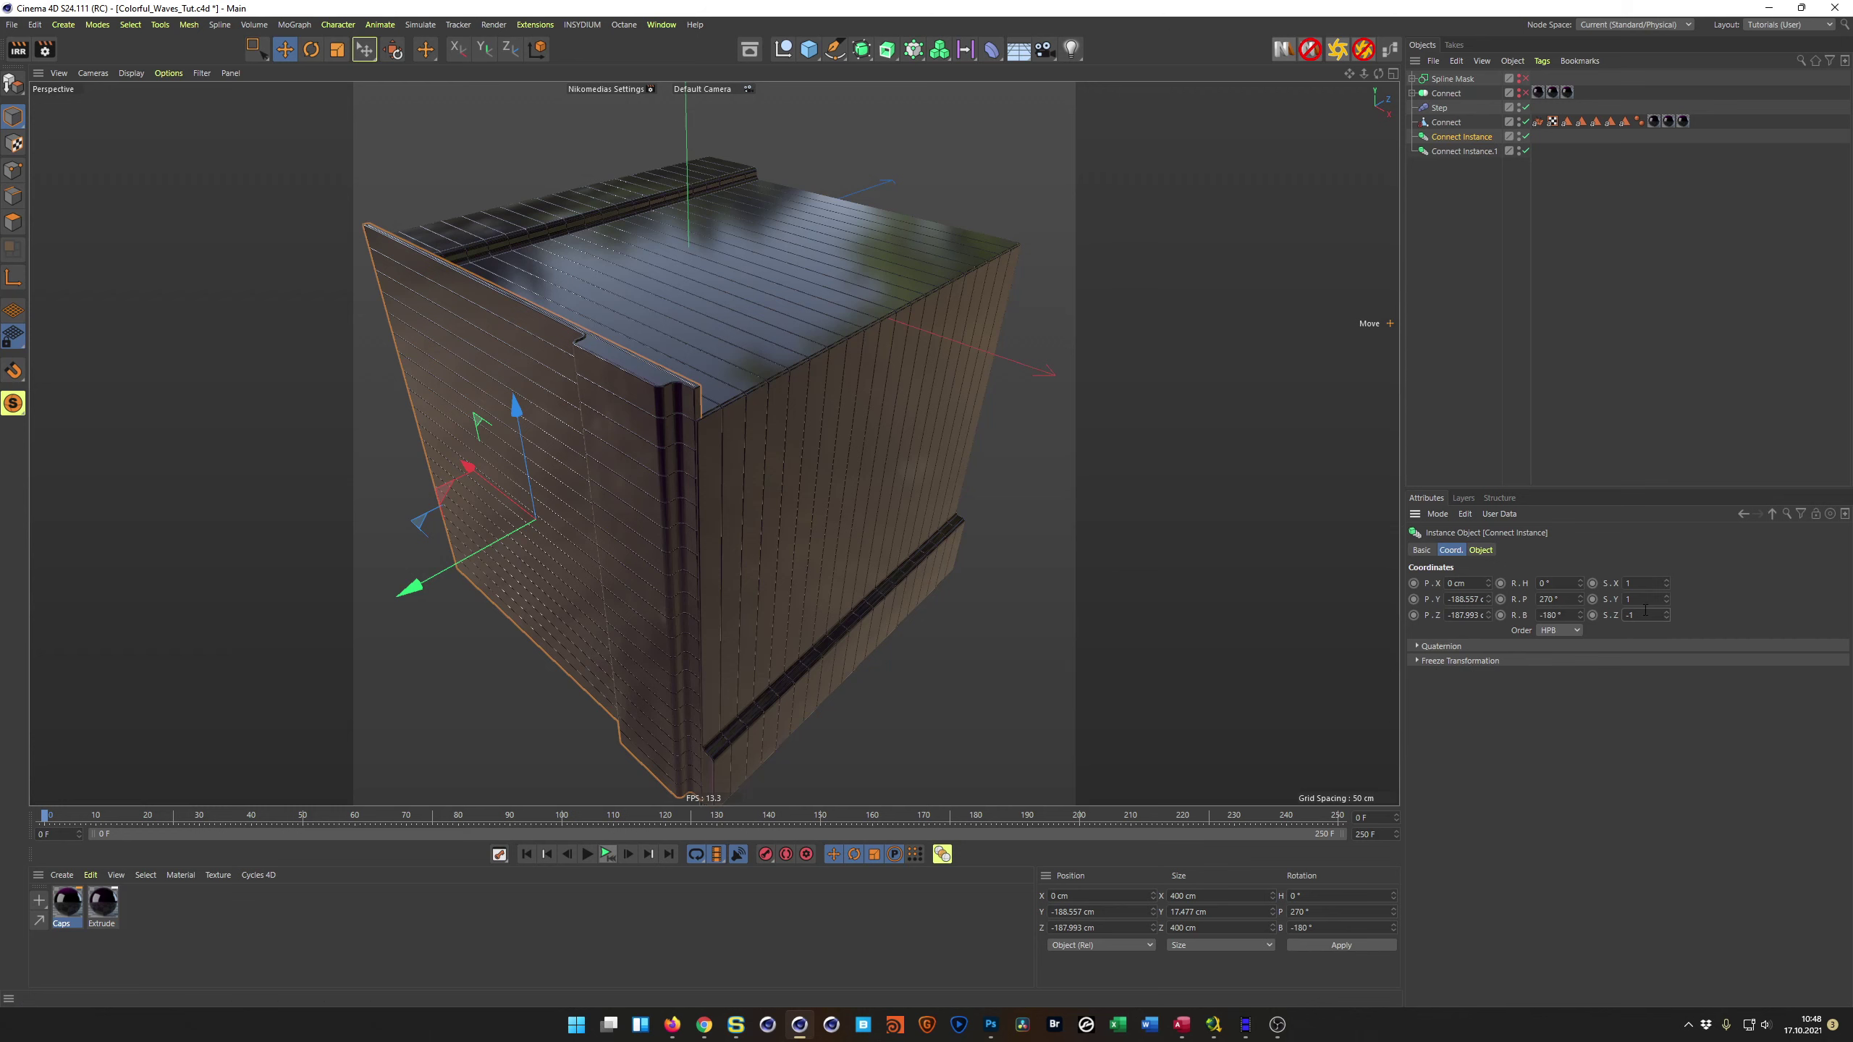
key("Return")
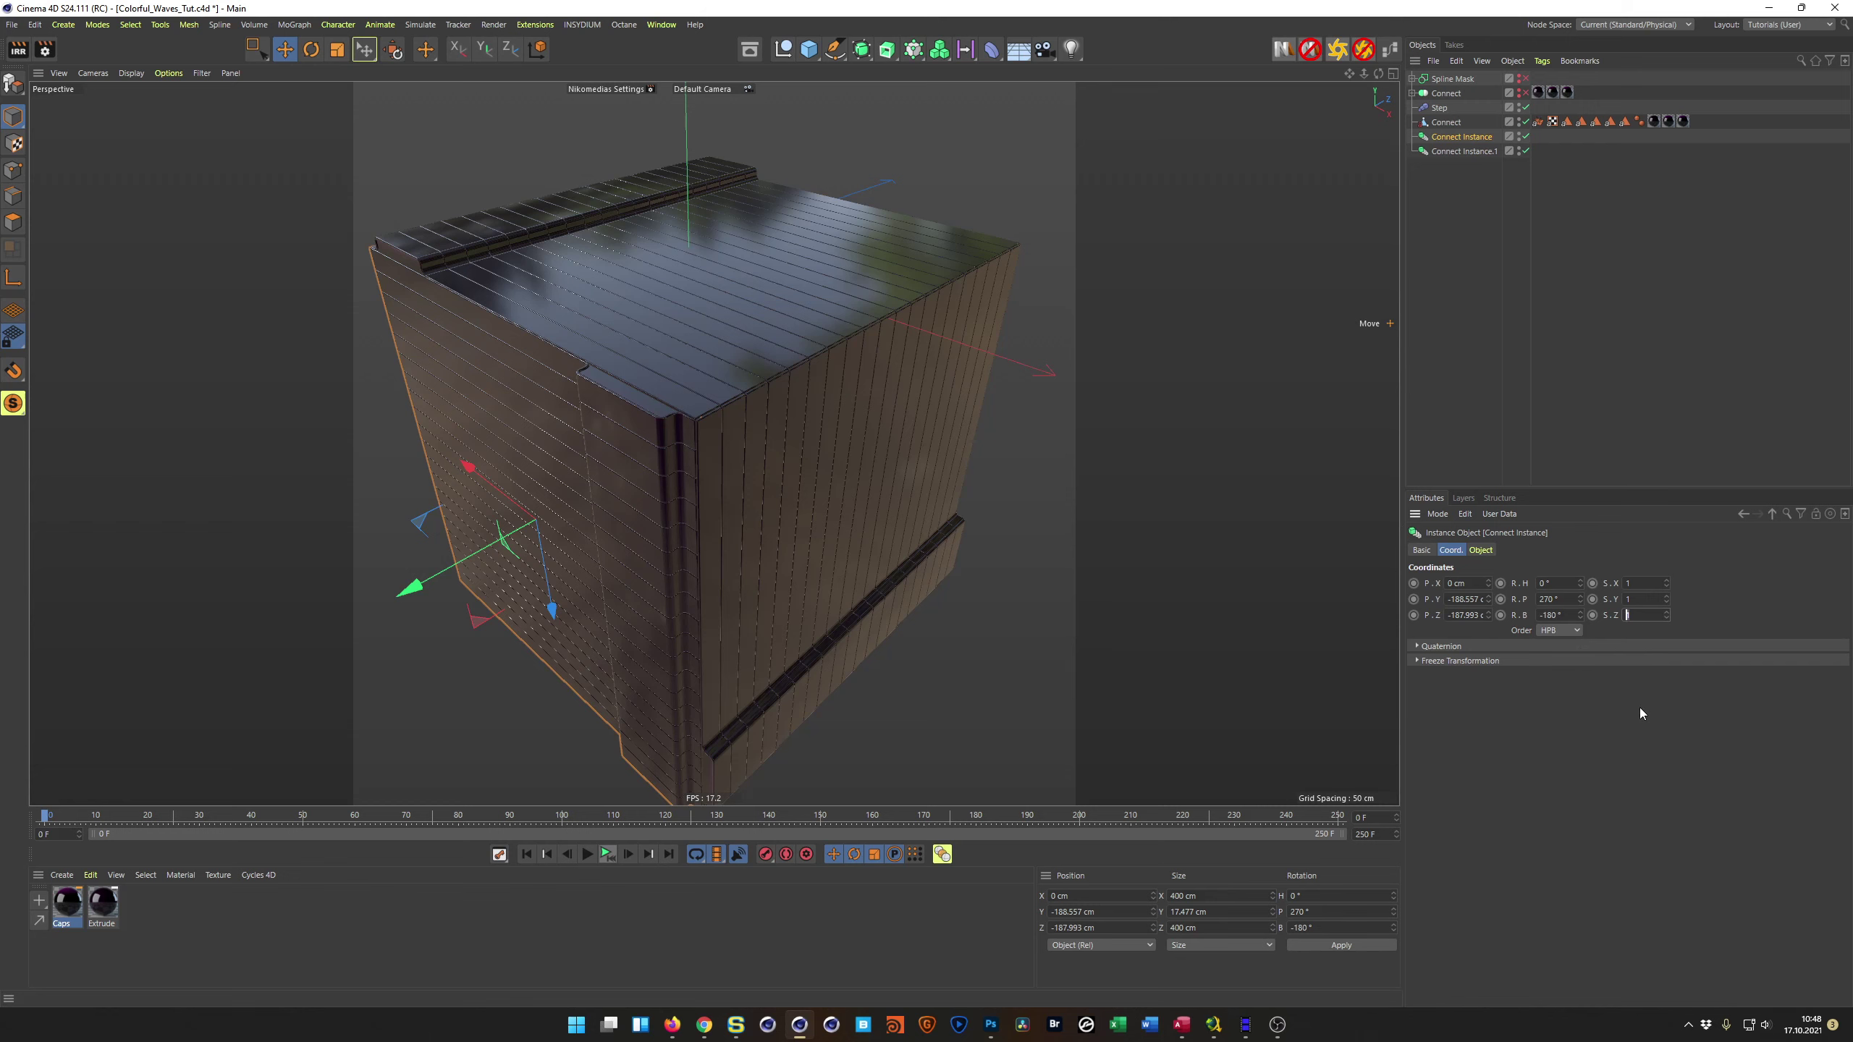
type("-1")
key("Return")
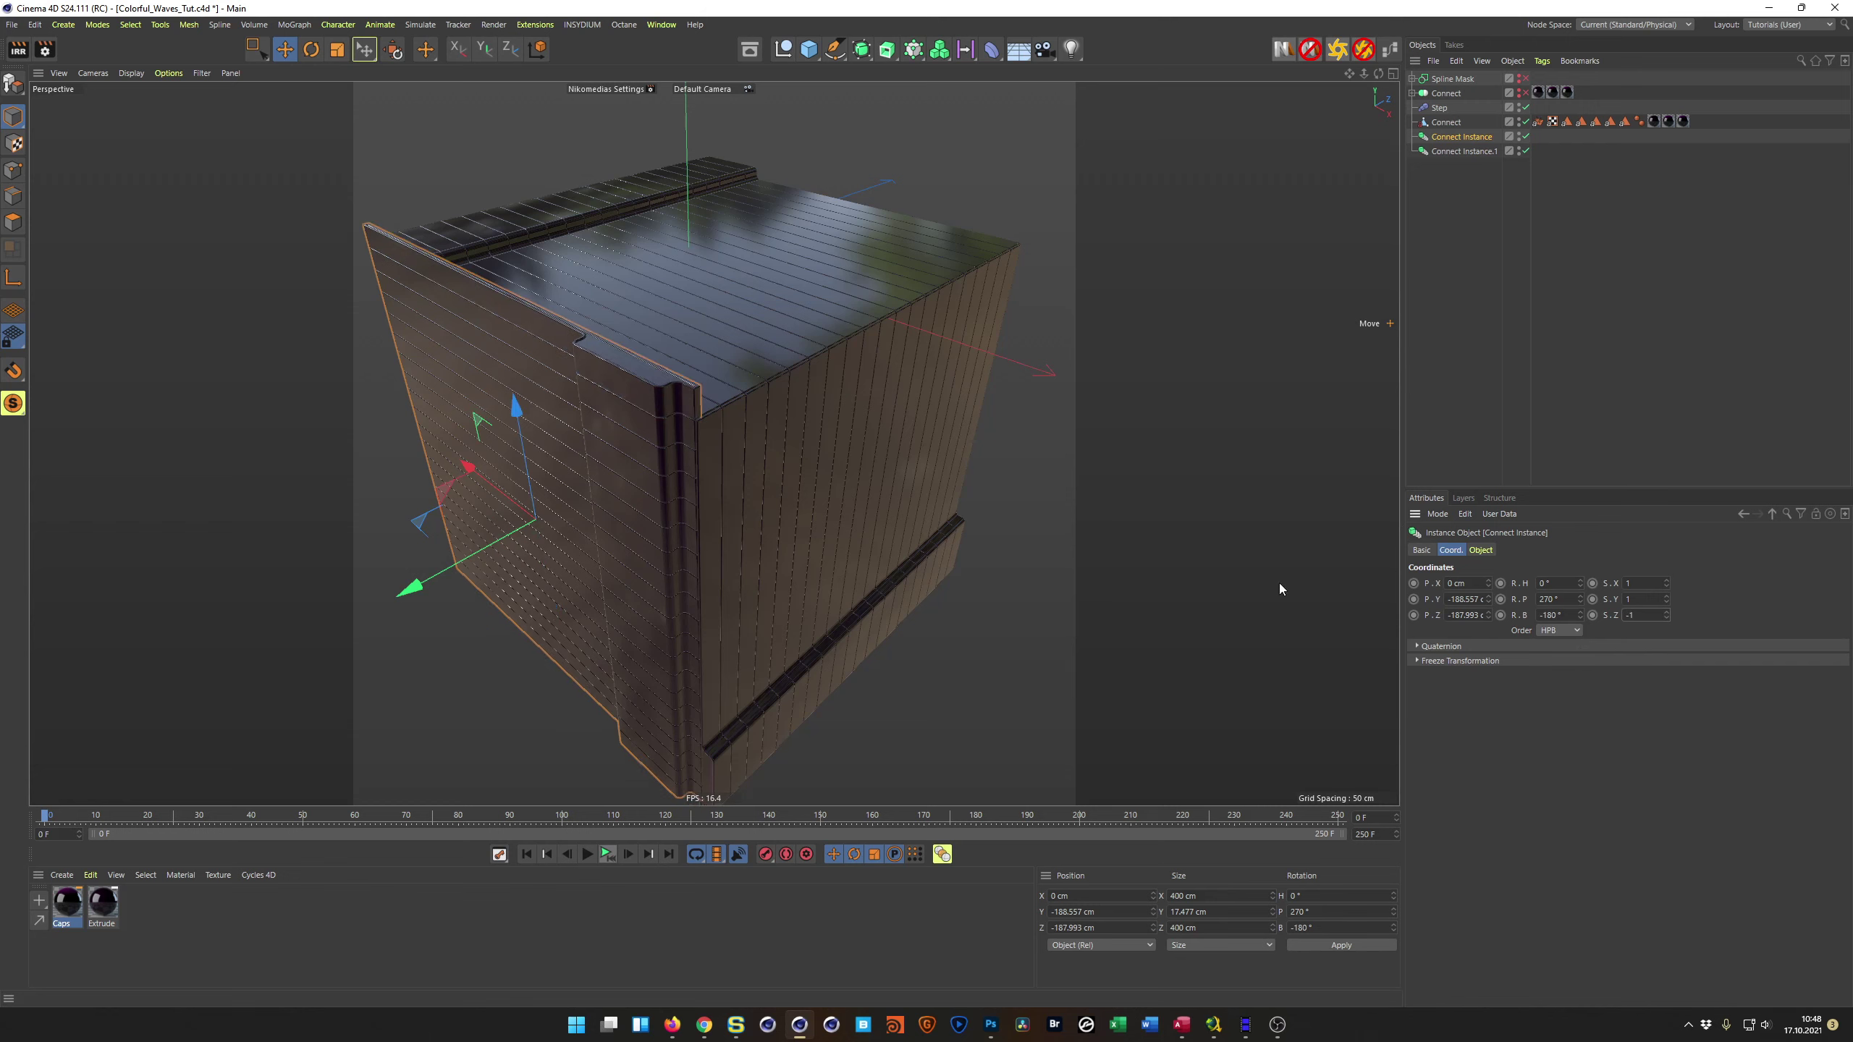
Step: Lower the mirrored Connect Instance wall about 20 cm, play the result, and restore Z scale 1
left_click_drag(518, 408, 513, 433)
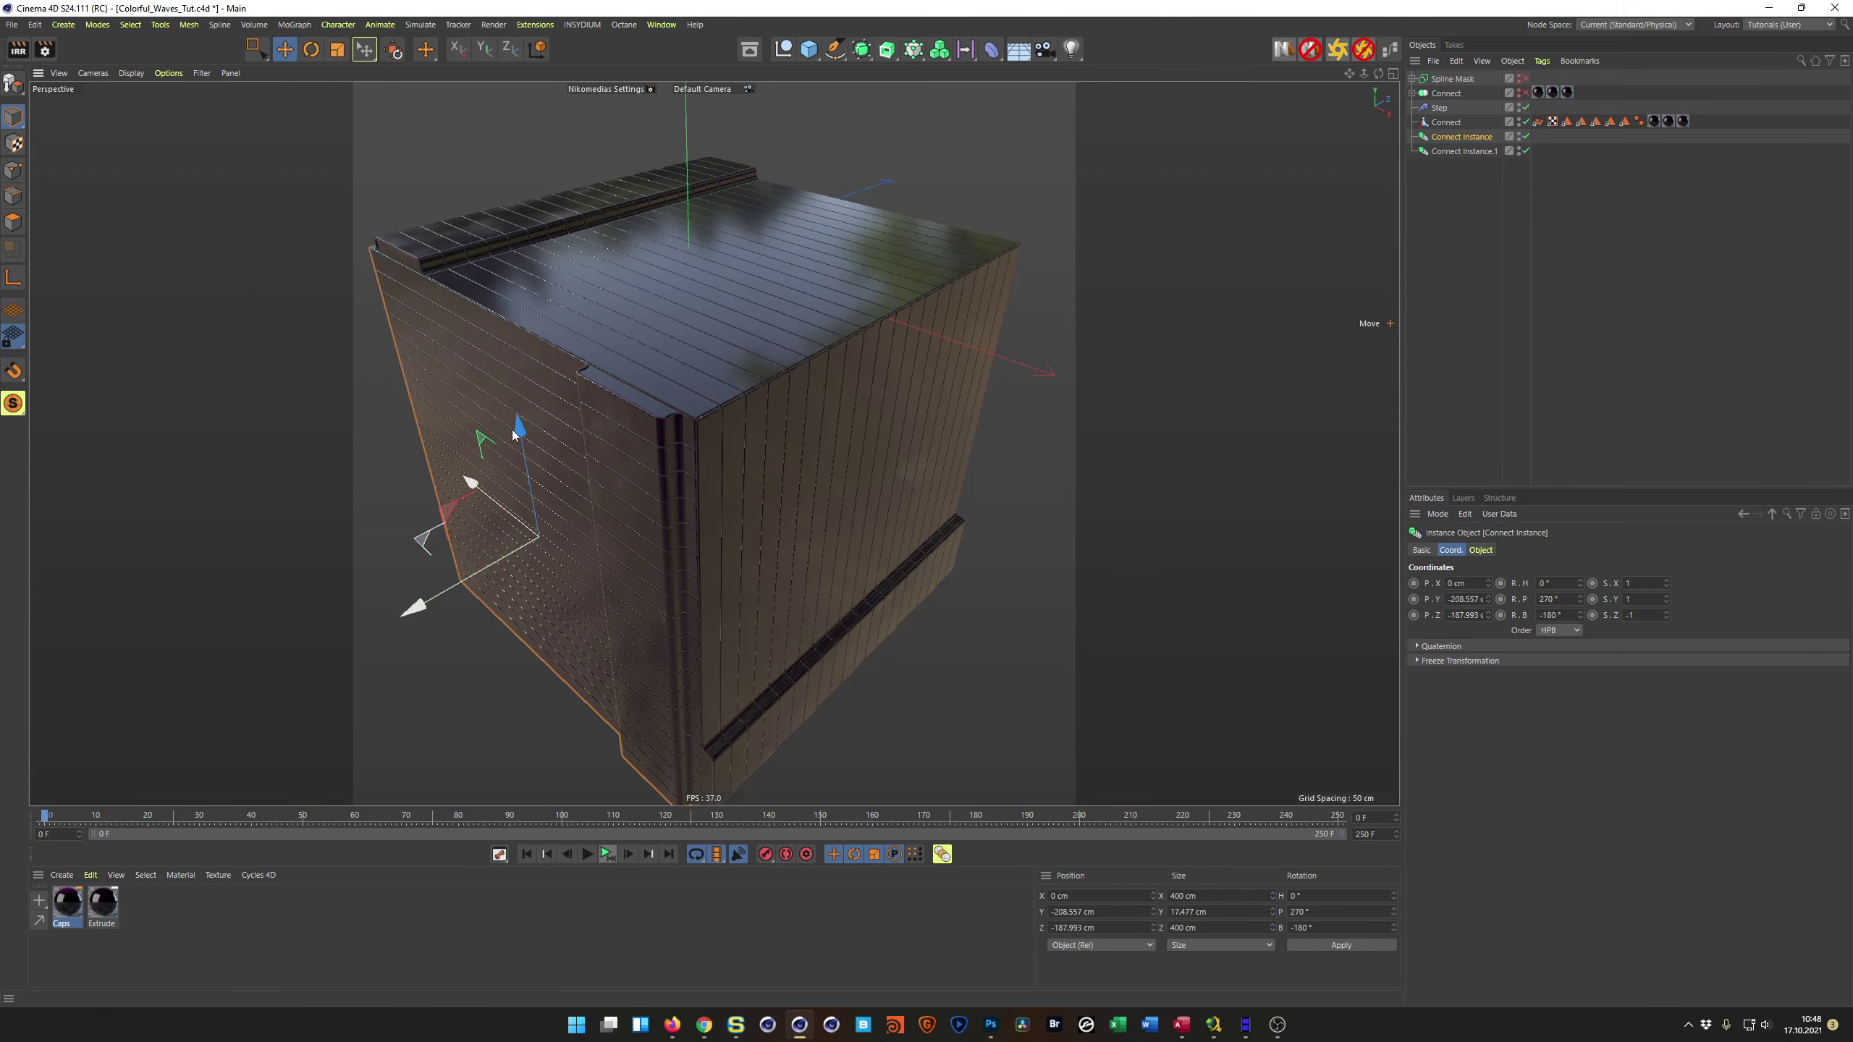
left_click(611, 859)
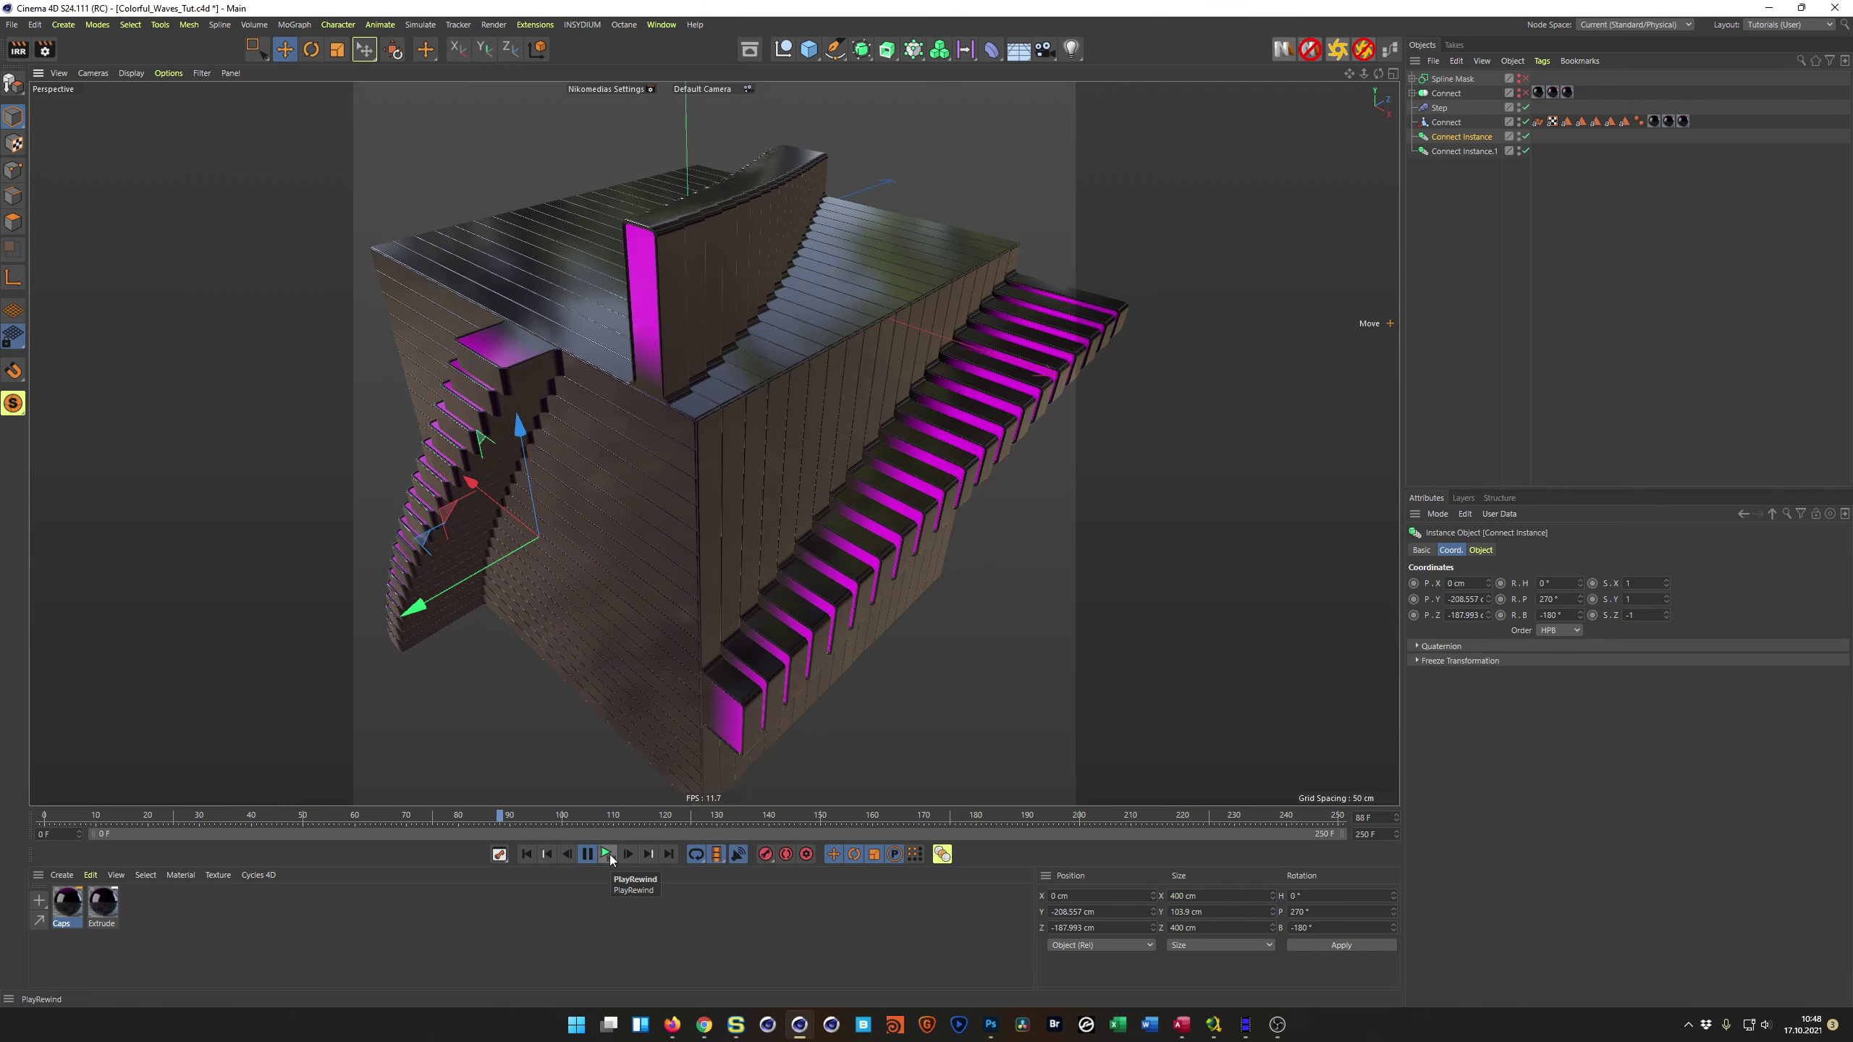
left_click(607, 854)
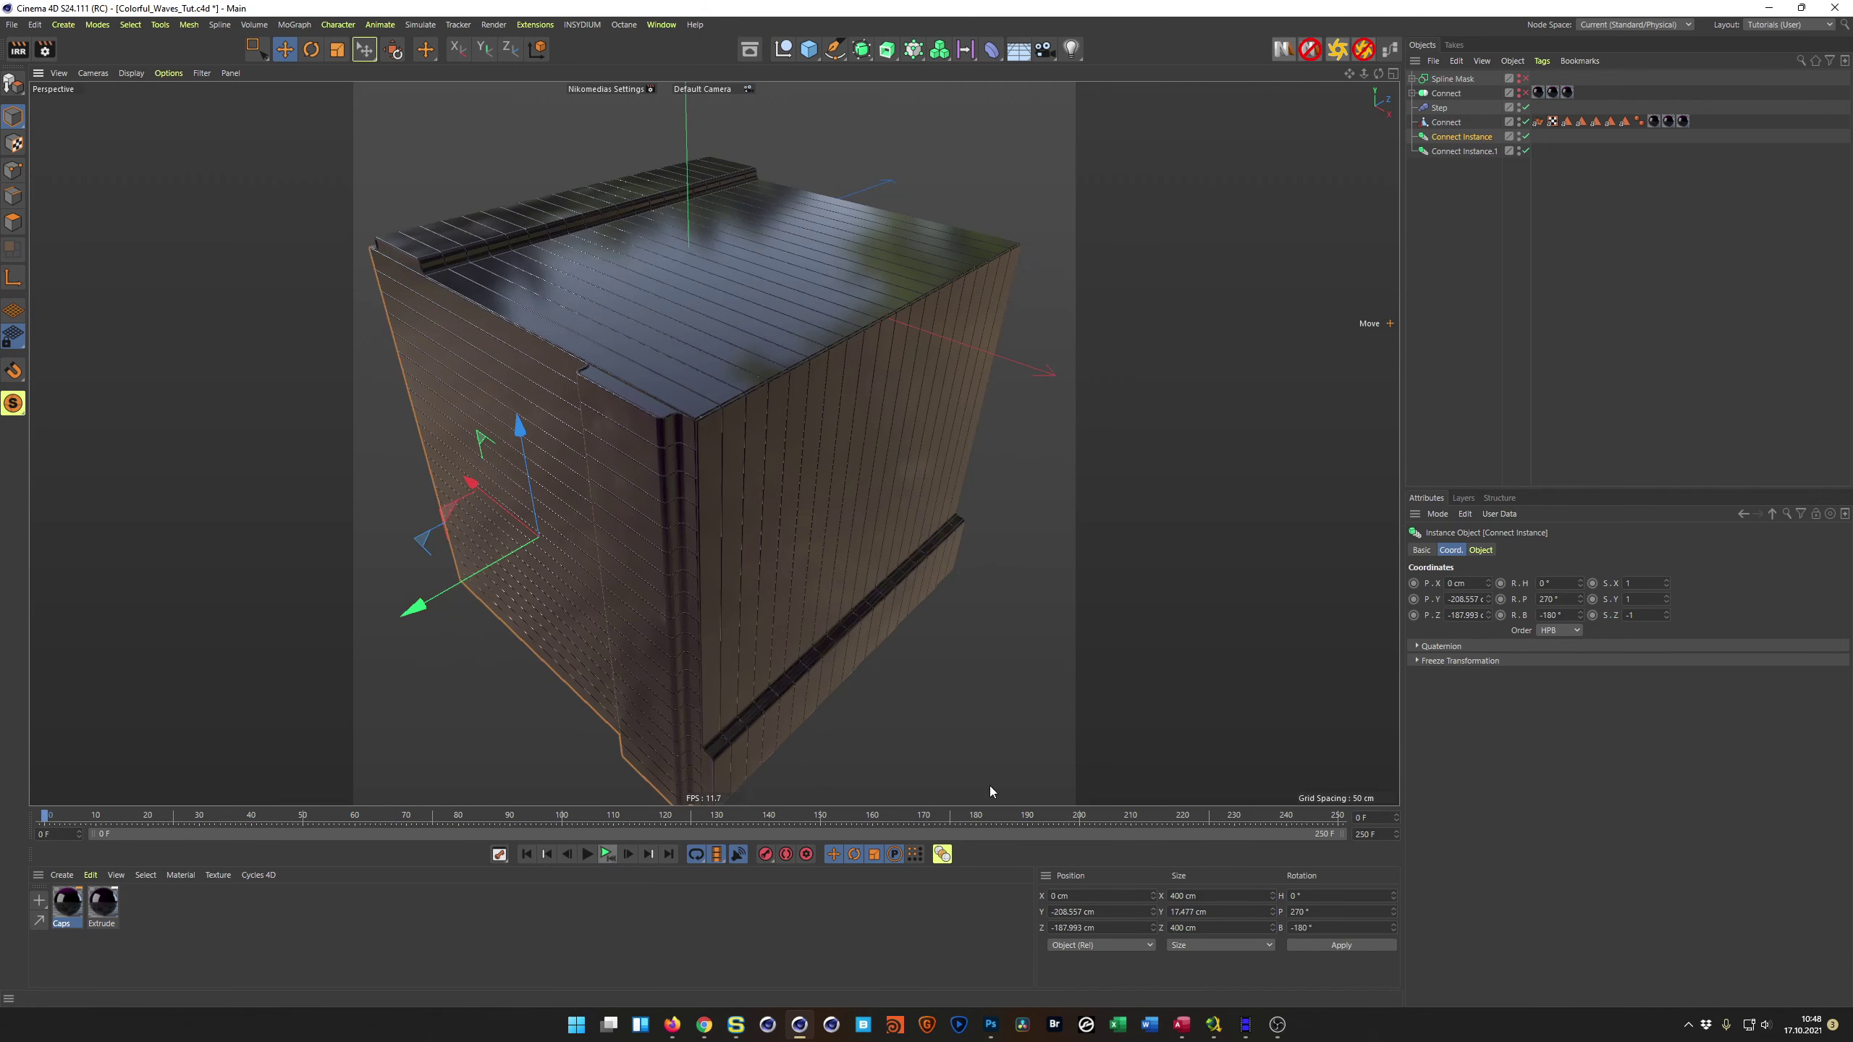
type("1")
key("Return")
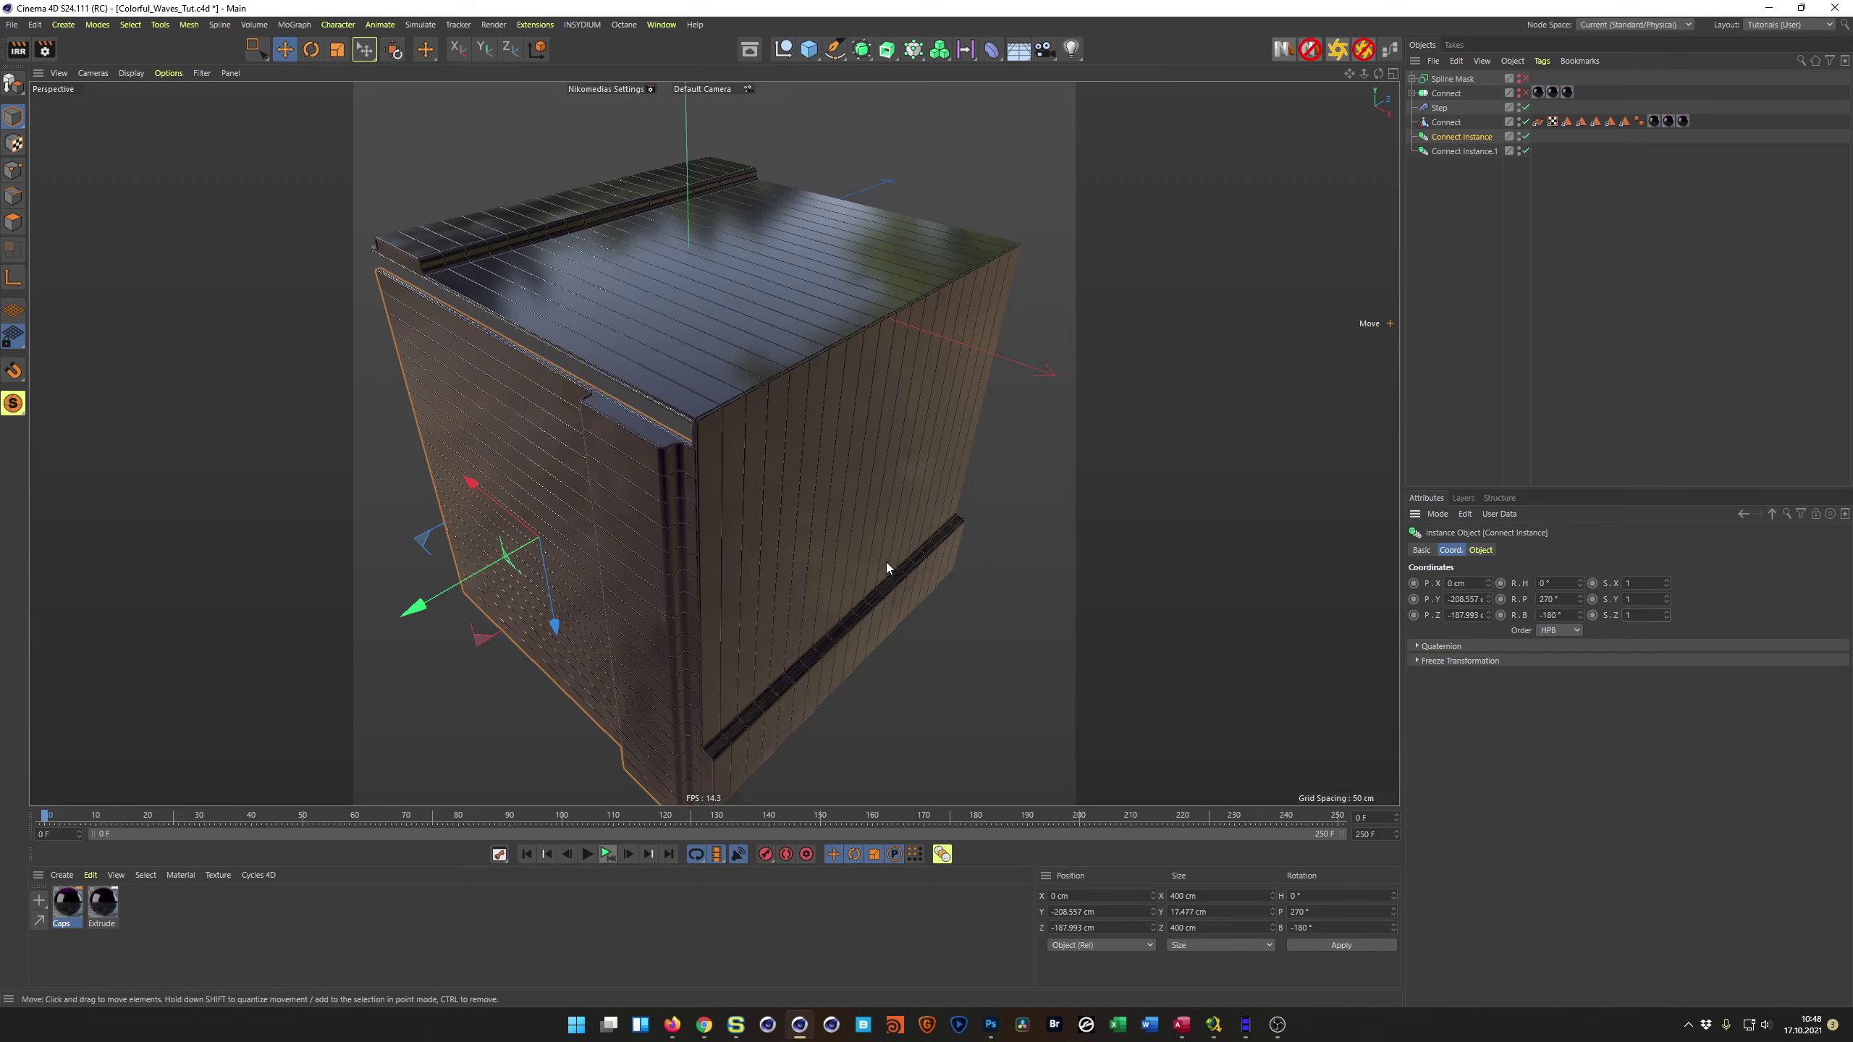
key("alt+Tab")
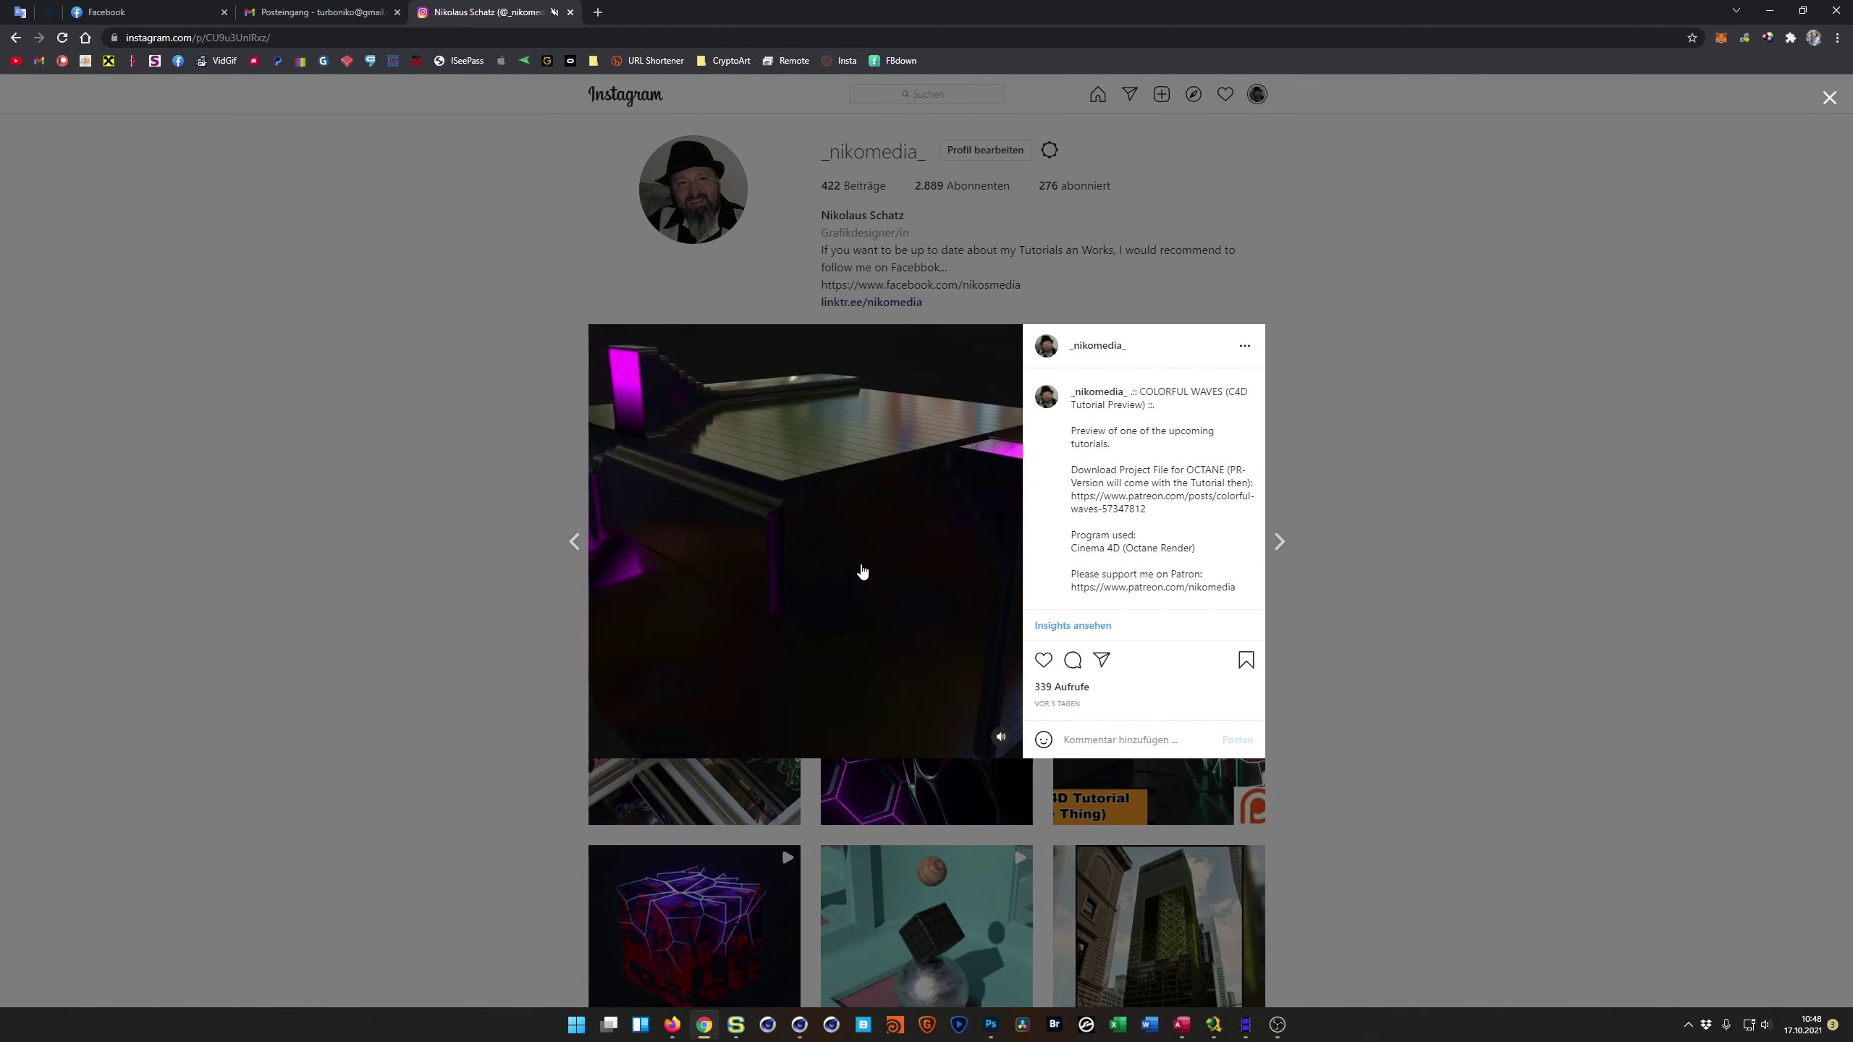
Step: Play and pause the Instagram COLORFUL WAVES reference video, then return to Cinema 4D
left_click(861, 572)
left_click(830, 661)
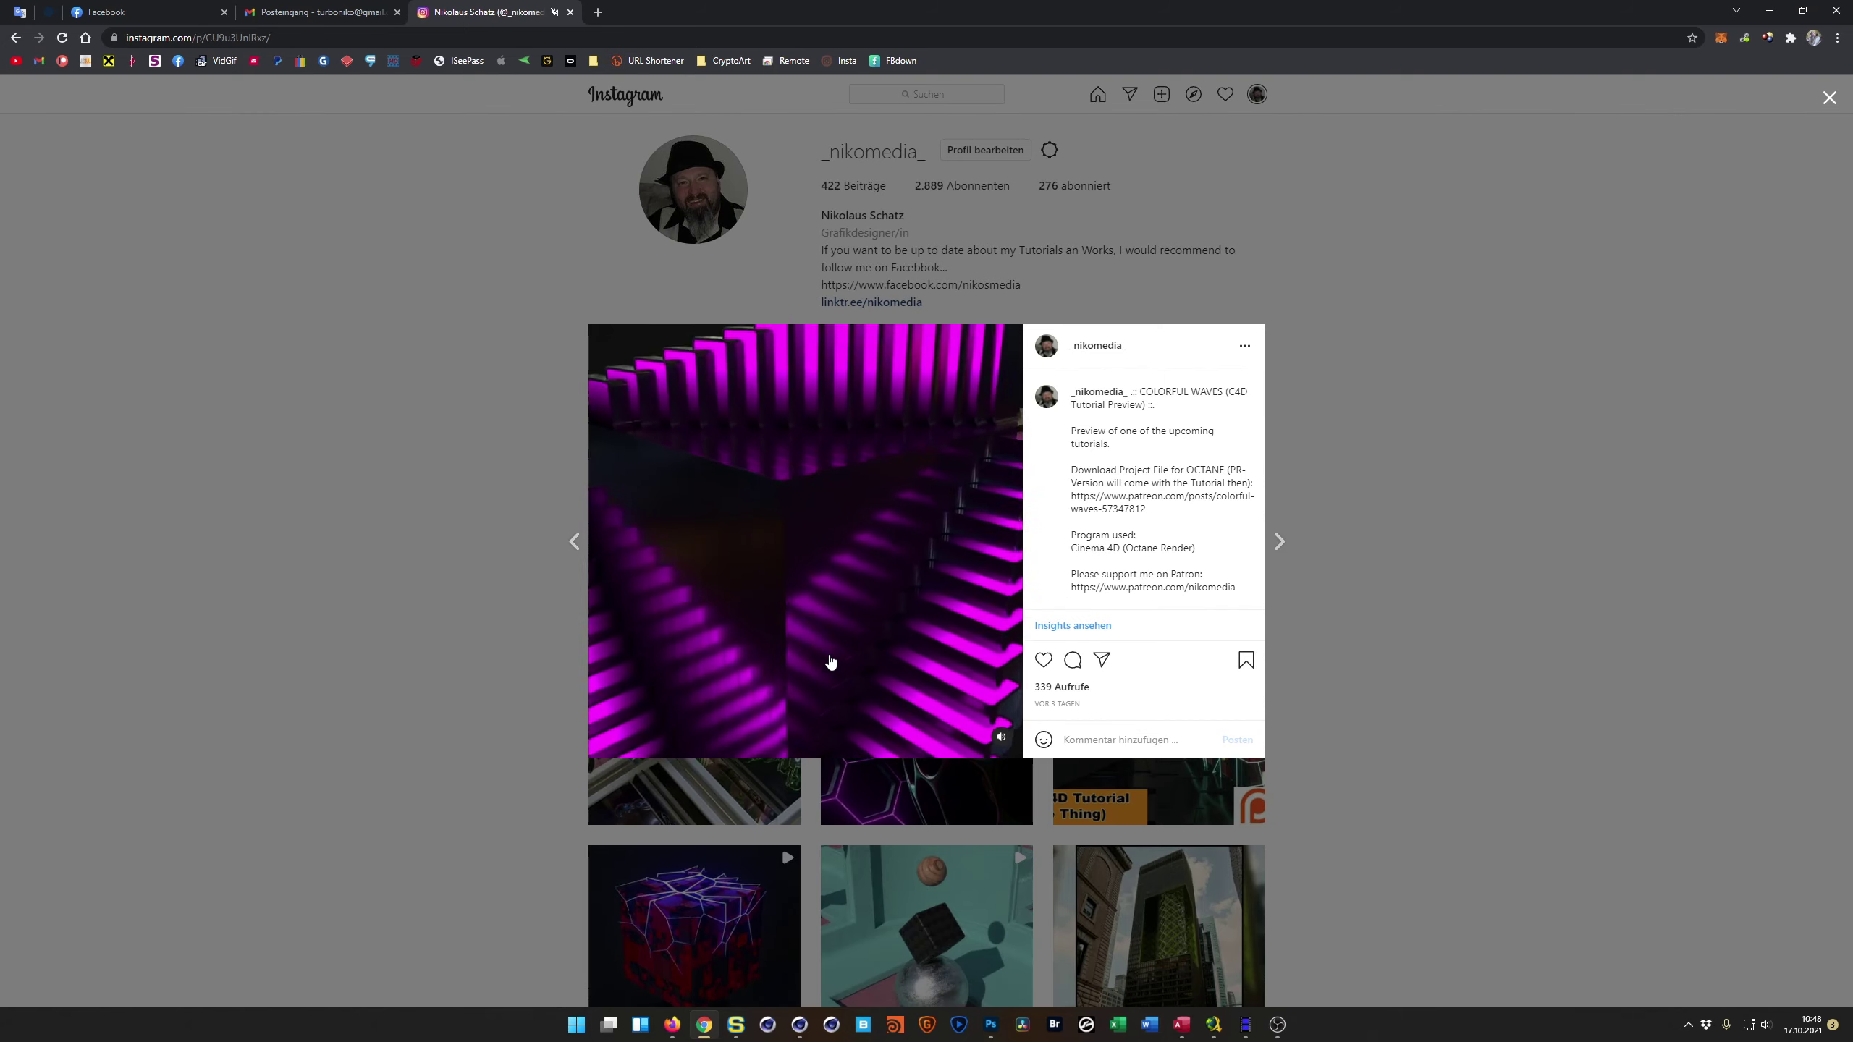
left_click(807, 579)
key("alt+Tab")
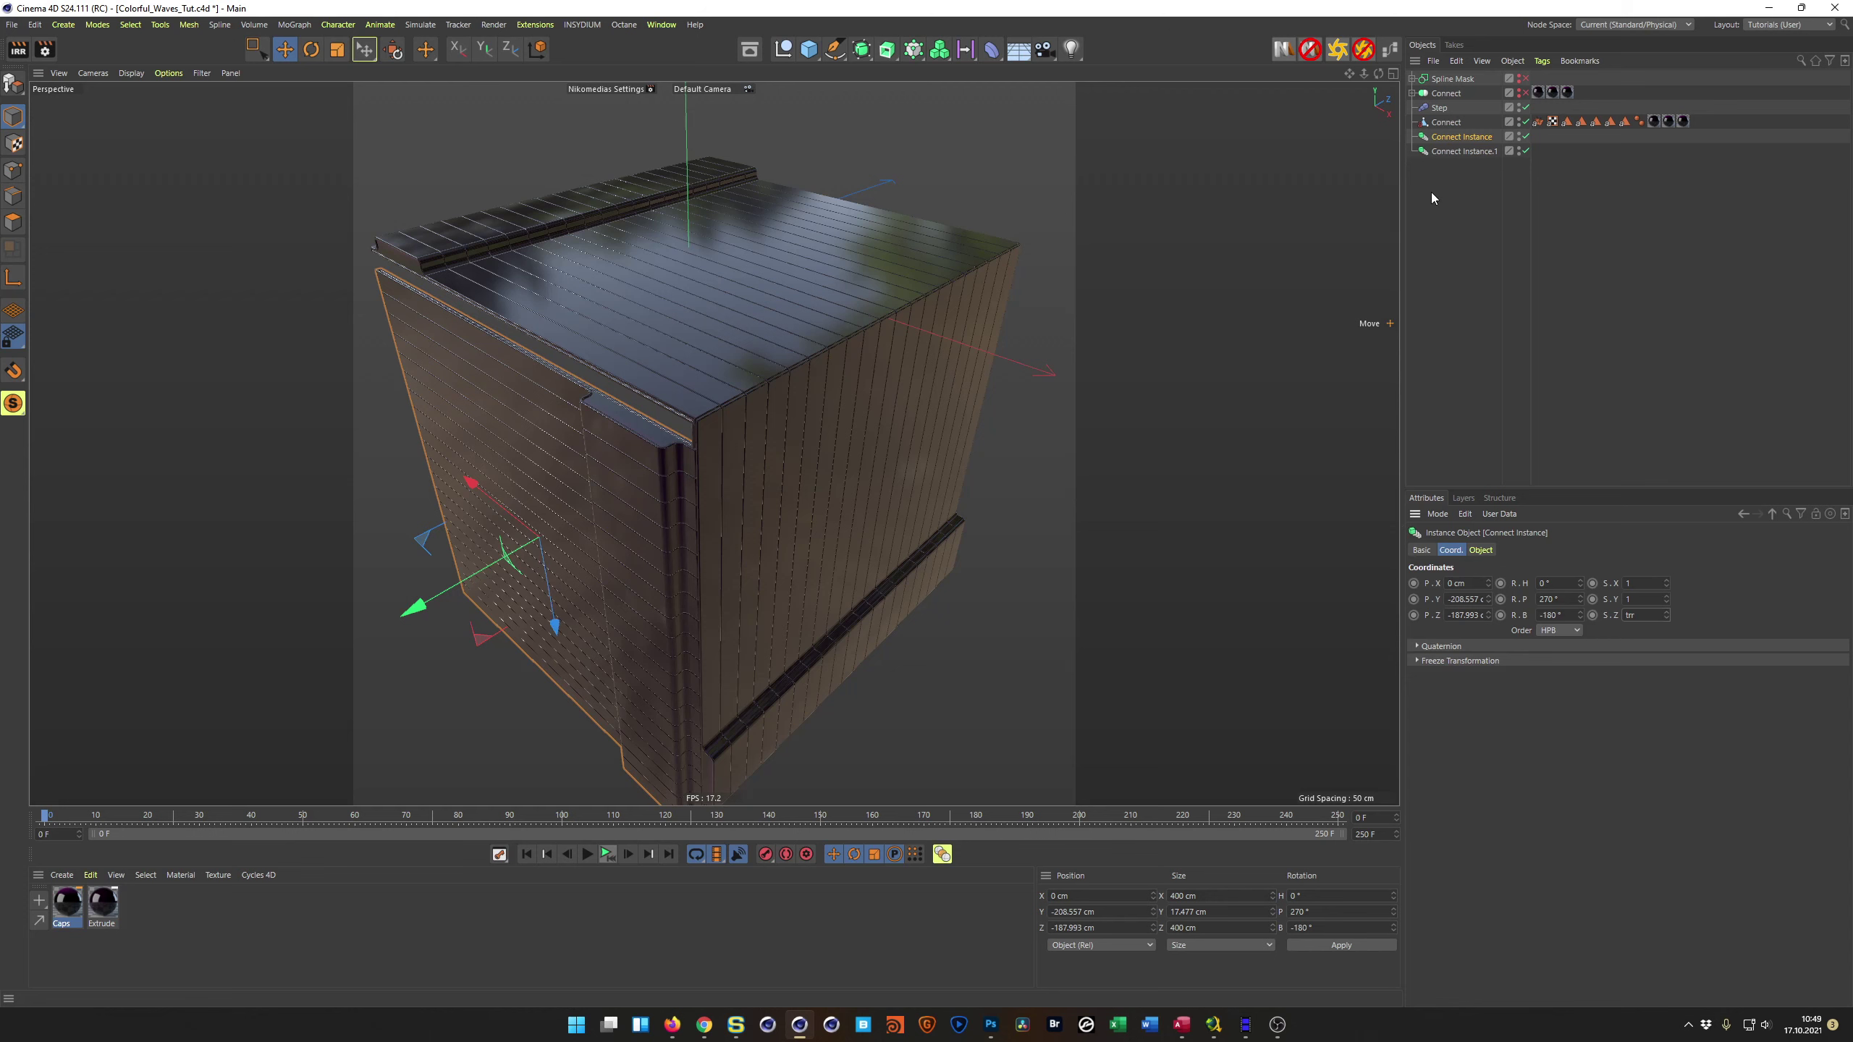
Step: Try Connect Instance Z scales 0, 1 and -1, then rotate it to P 90° along the left side
key("Return")
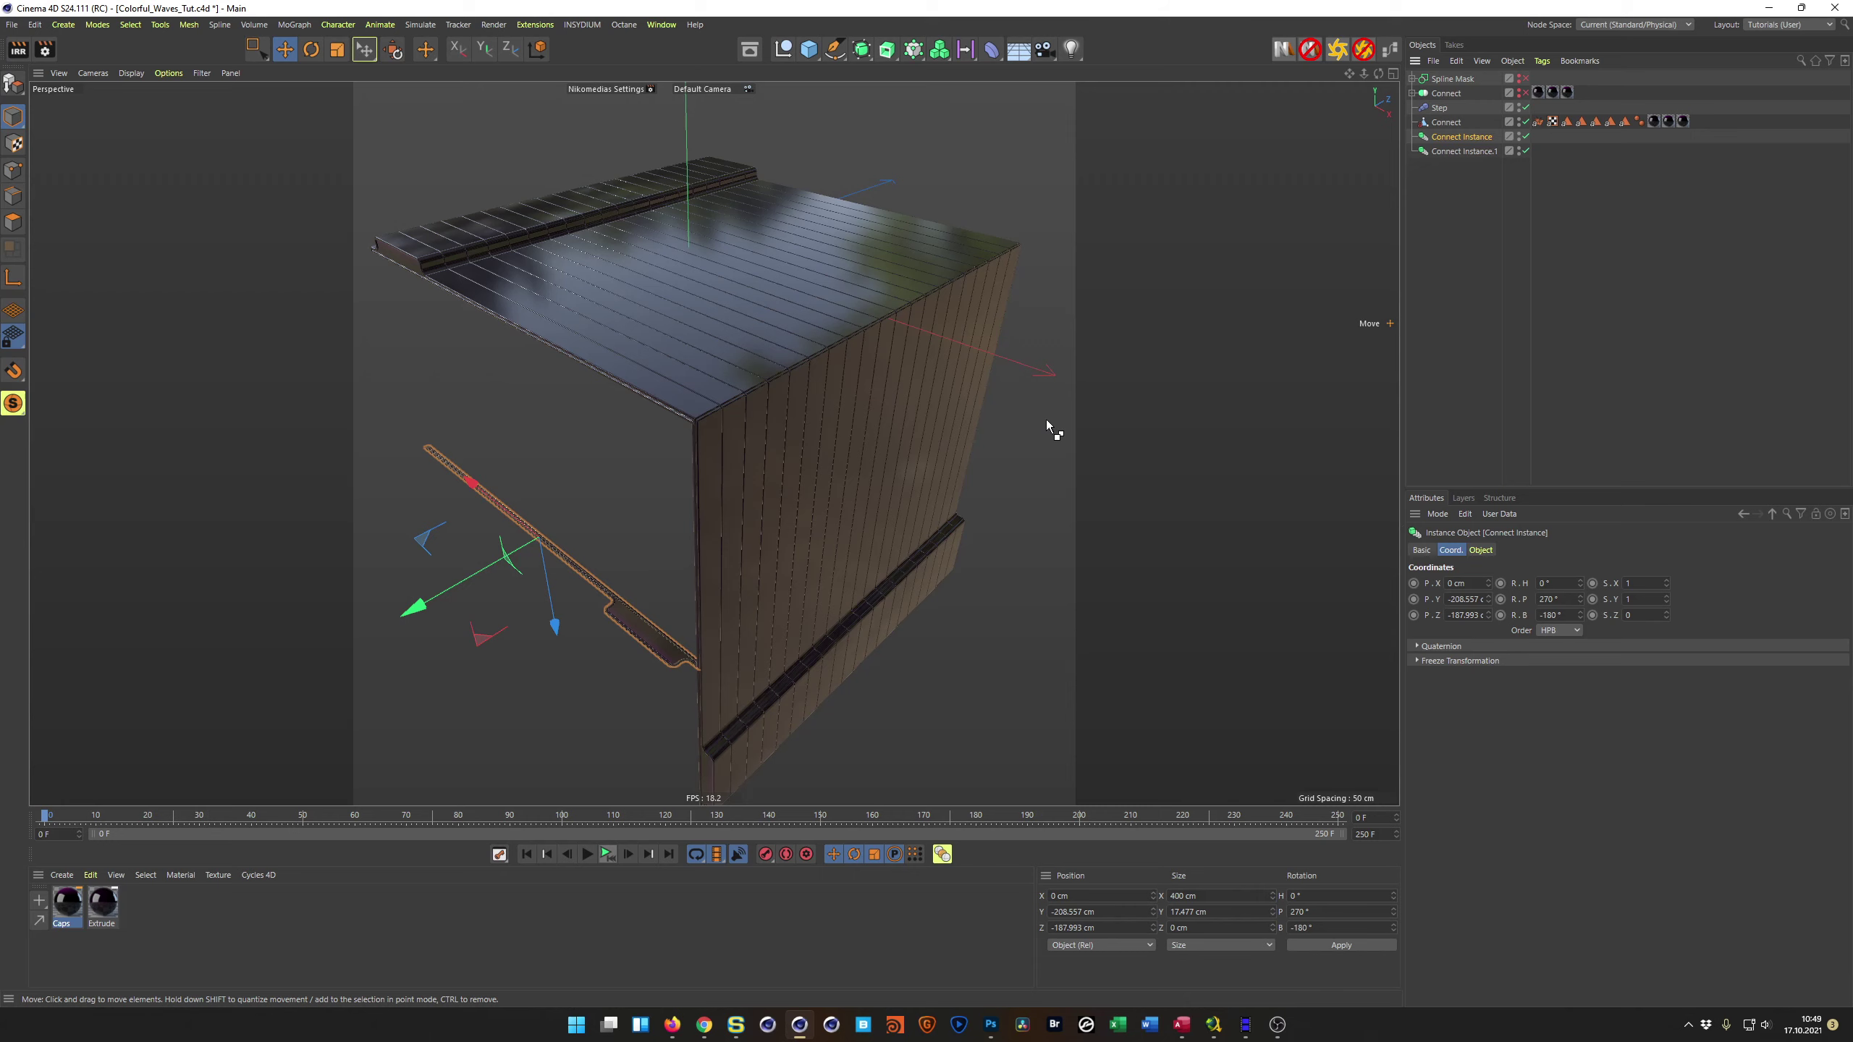
left_click_drag(812, 432, 721, 476, "alt")
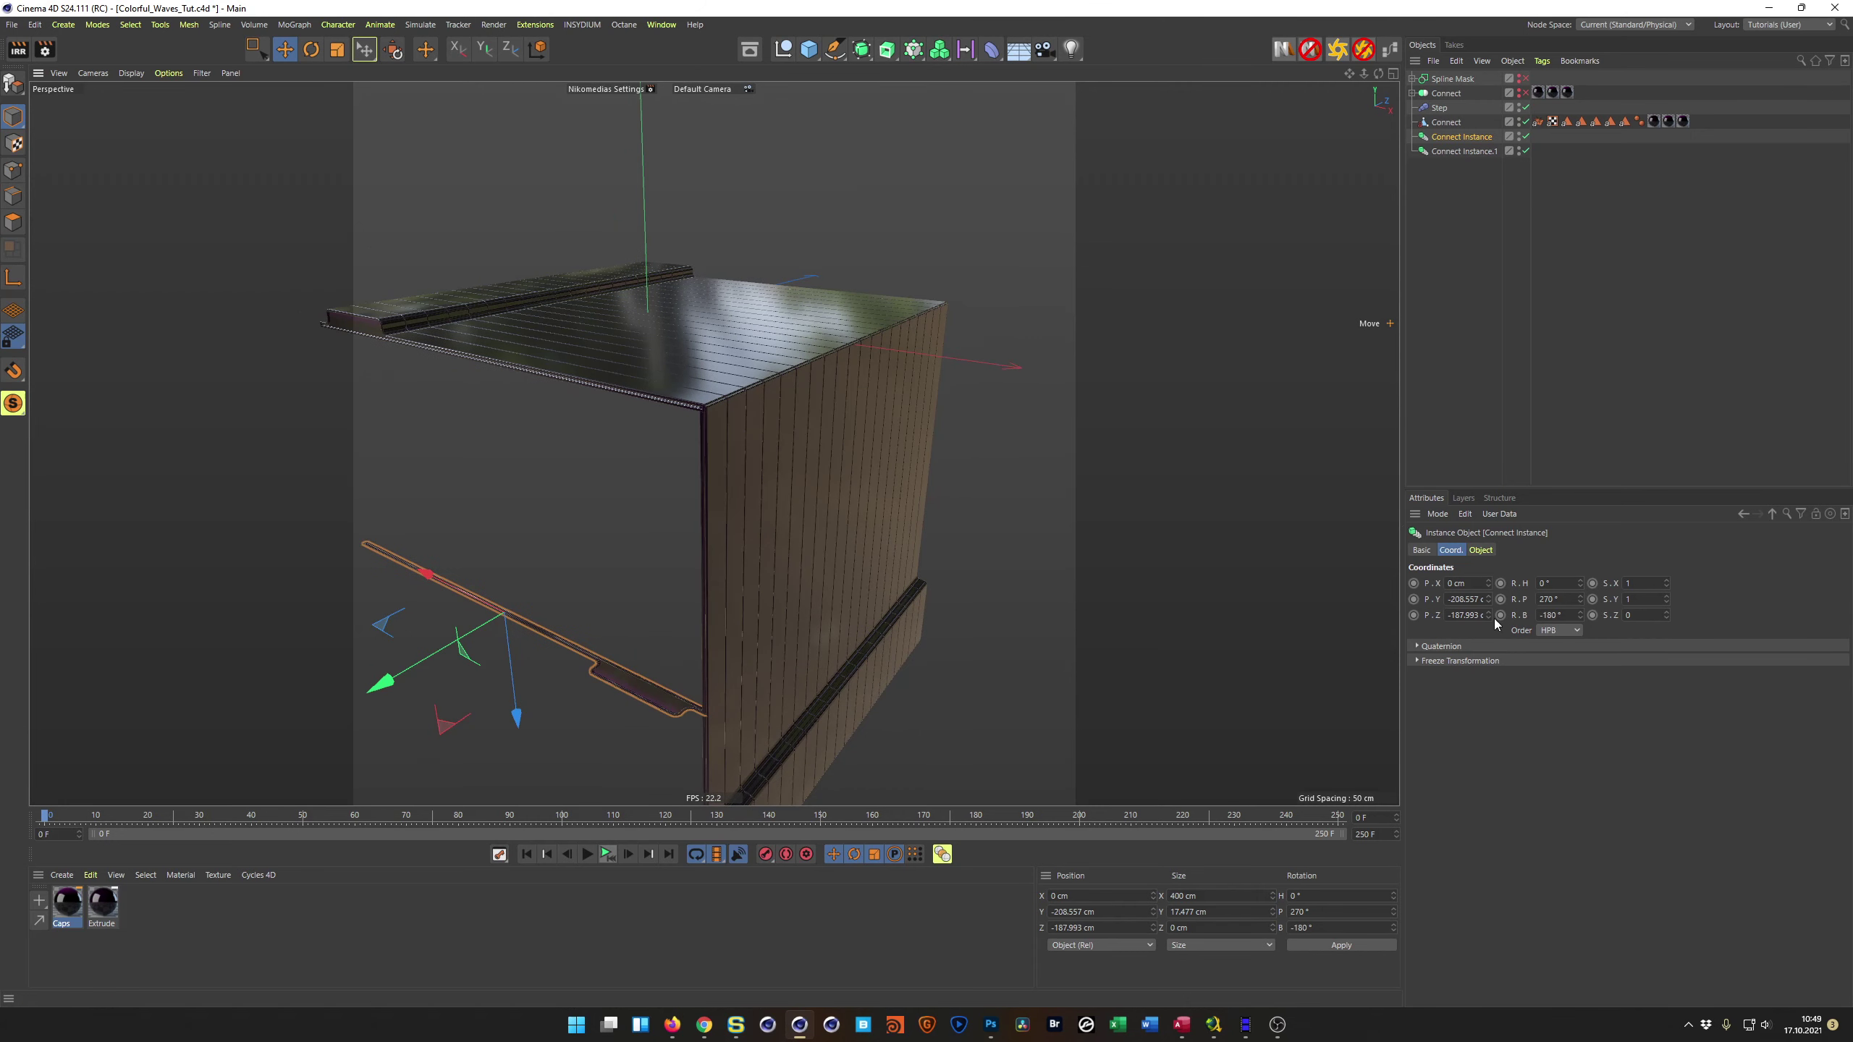
type("1")
key("Return")
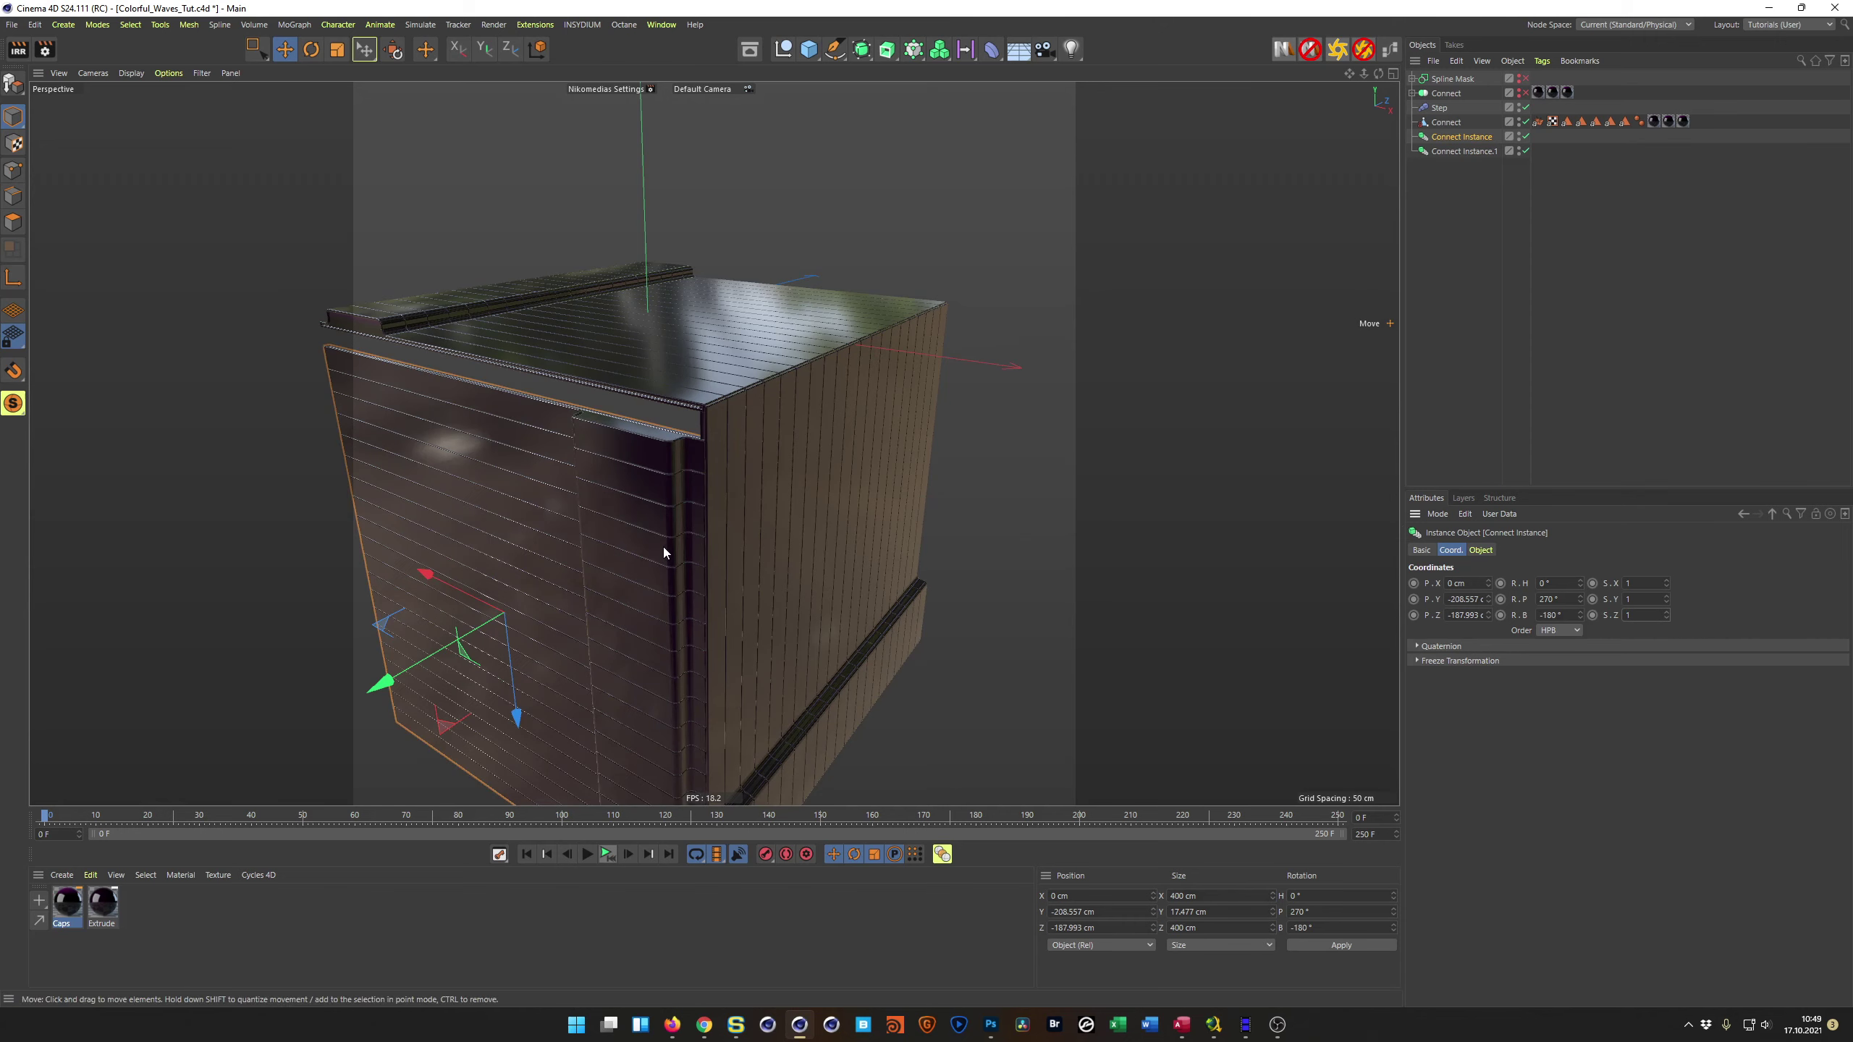
type("-1")
key("Return")
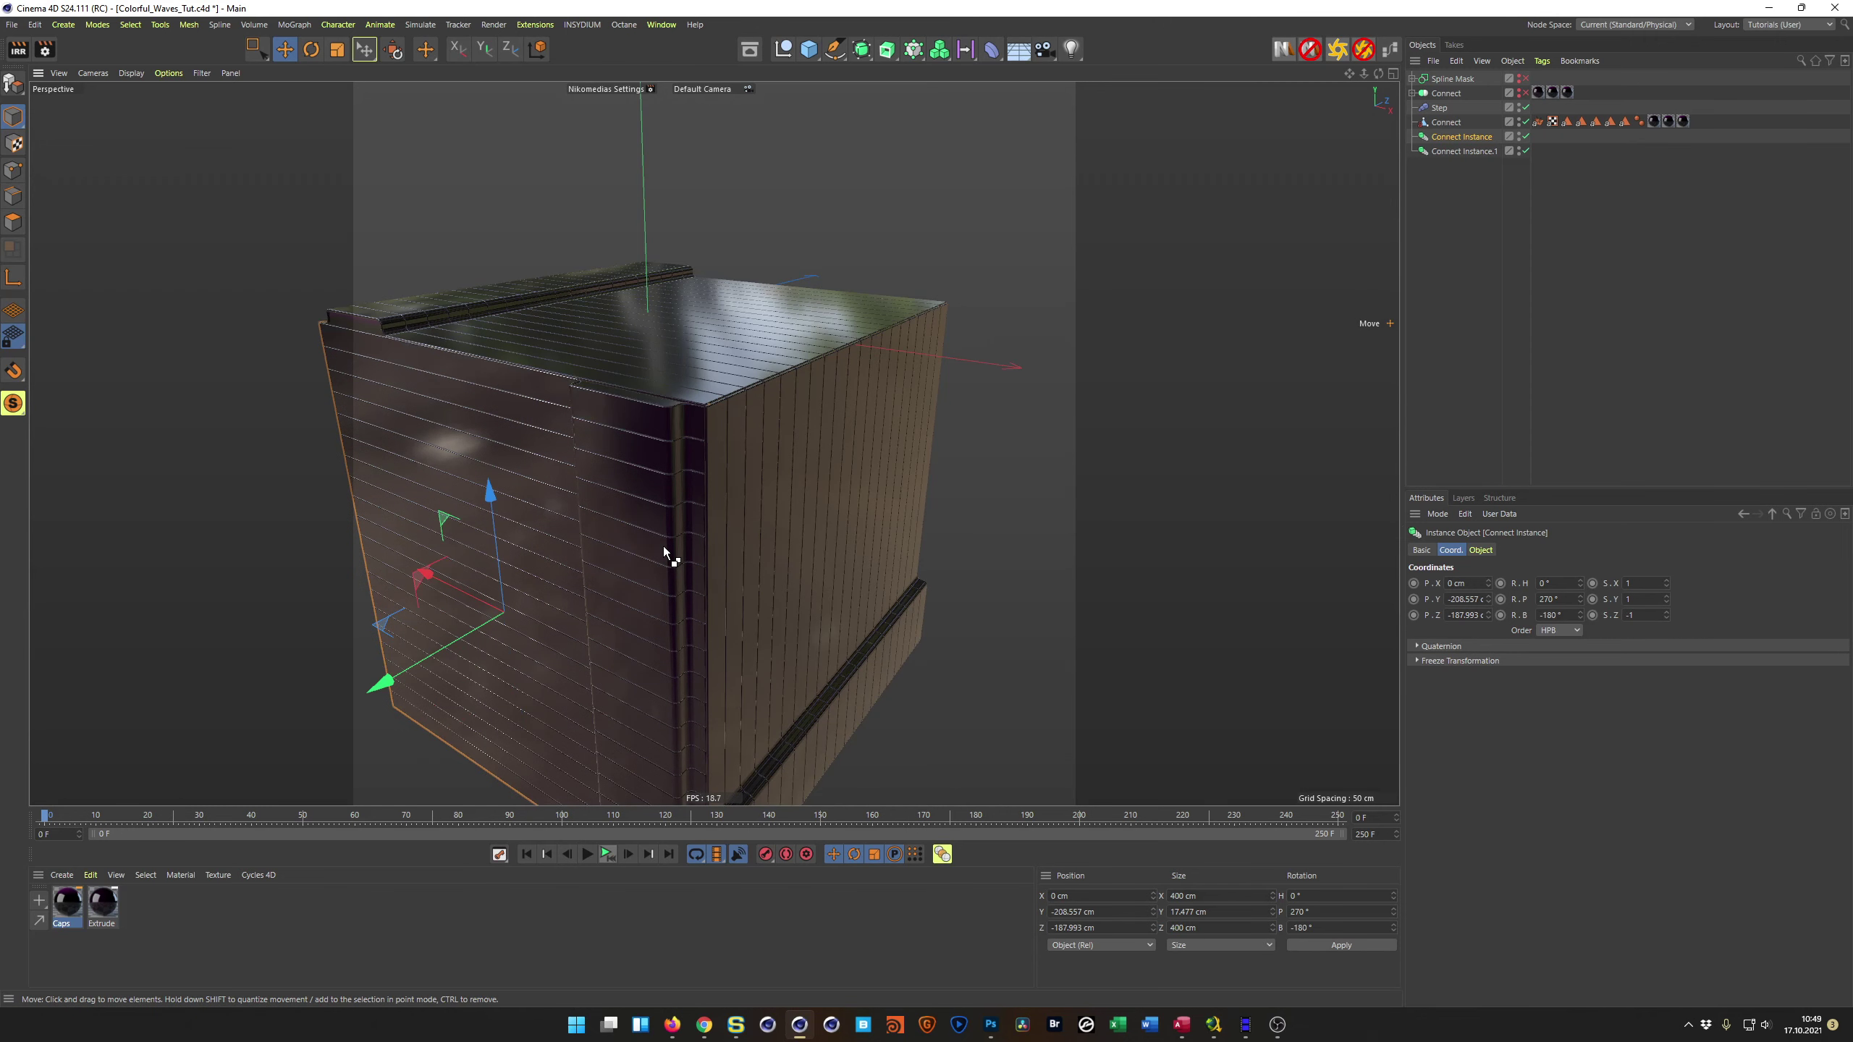
key("r")
left_click_drag(547, 561, 416, 771)
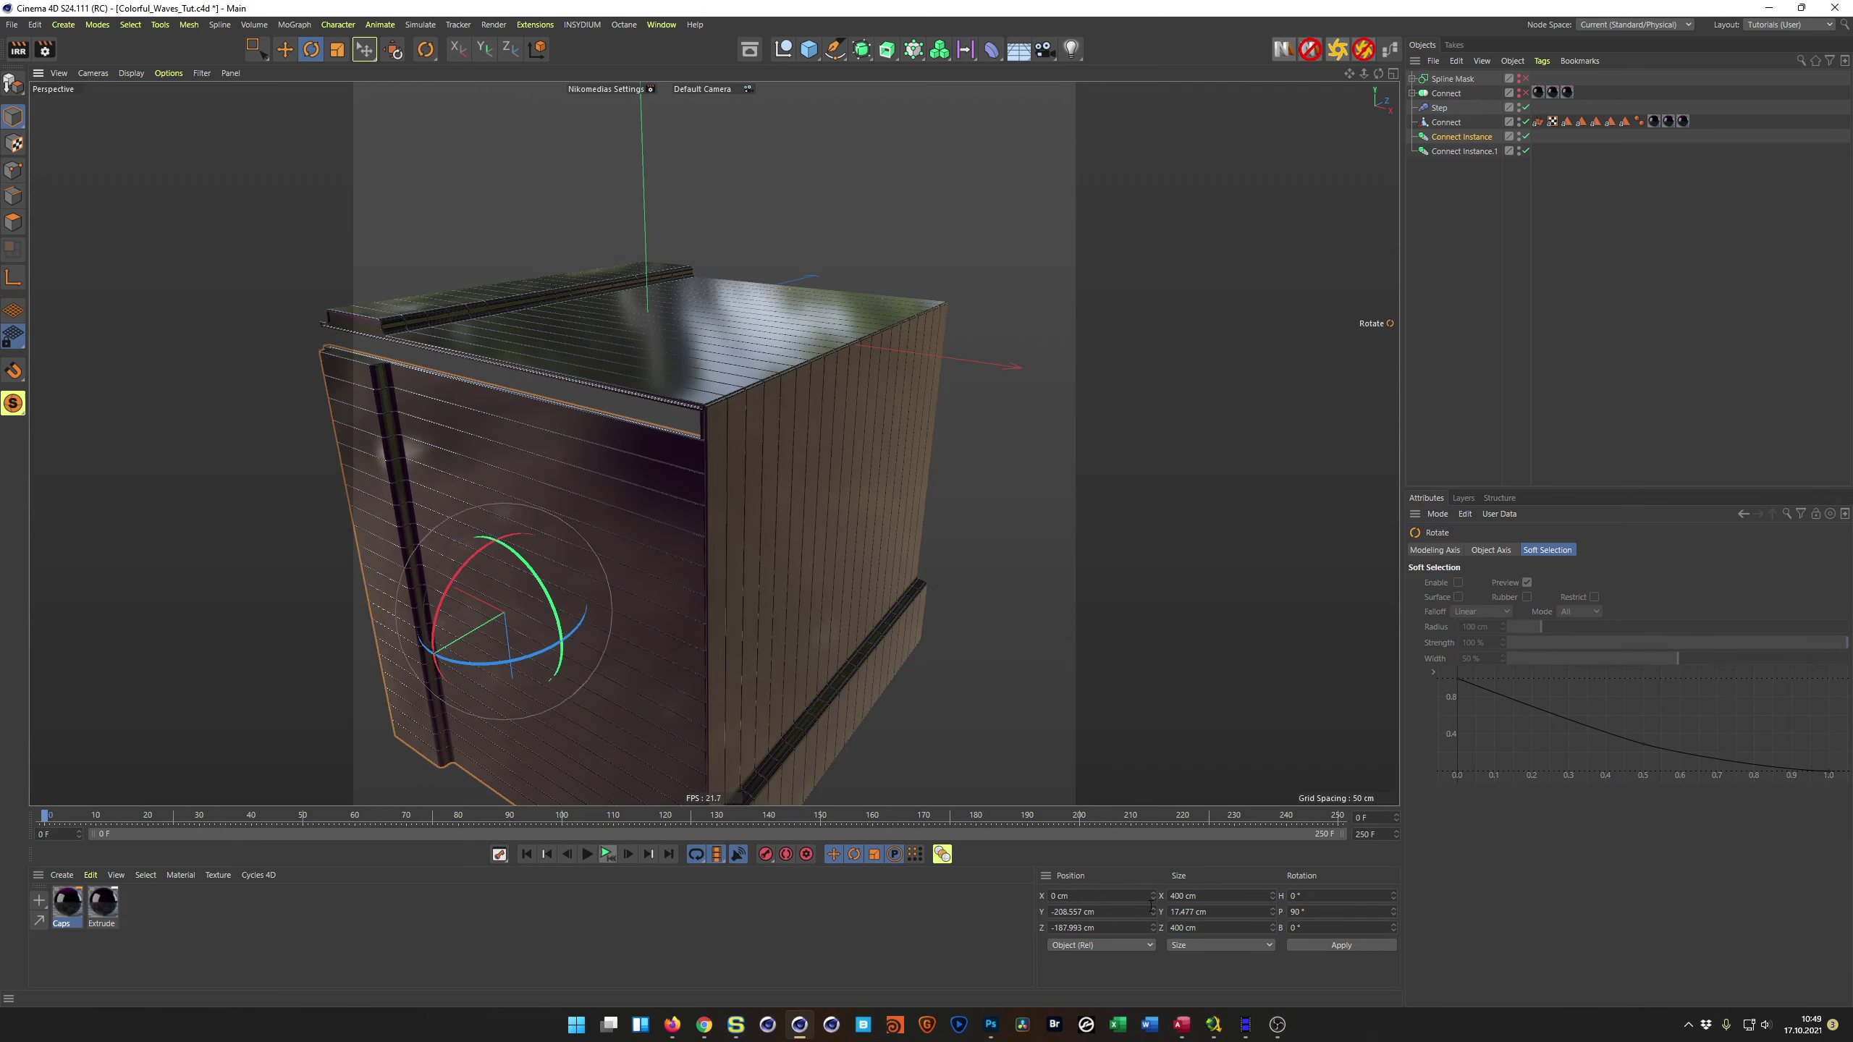
Step: Raise the rotated Connect Instance wall 20 cm and preview the animation
key("e")
left_click_drag(508, 715, 515, 697)
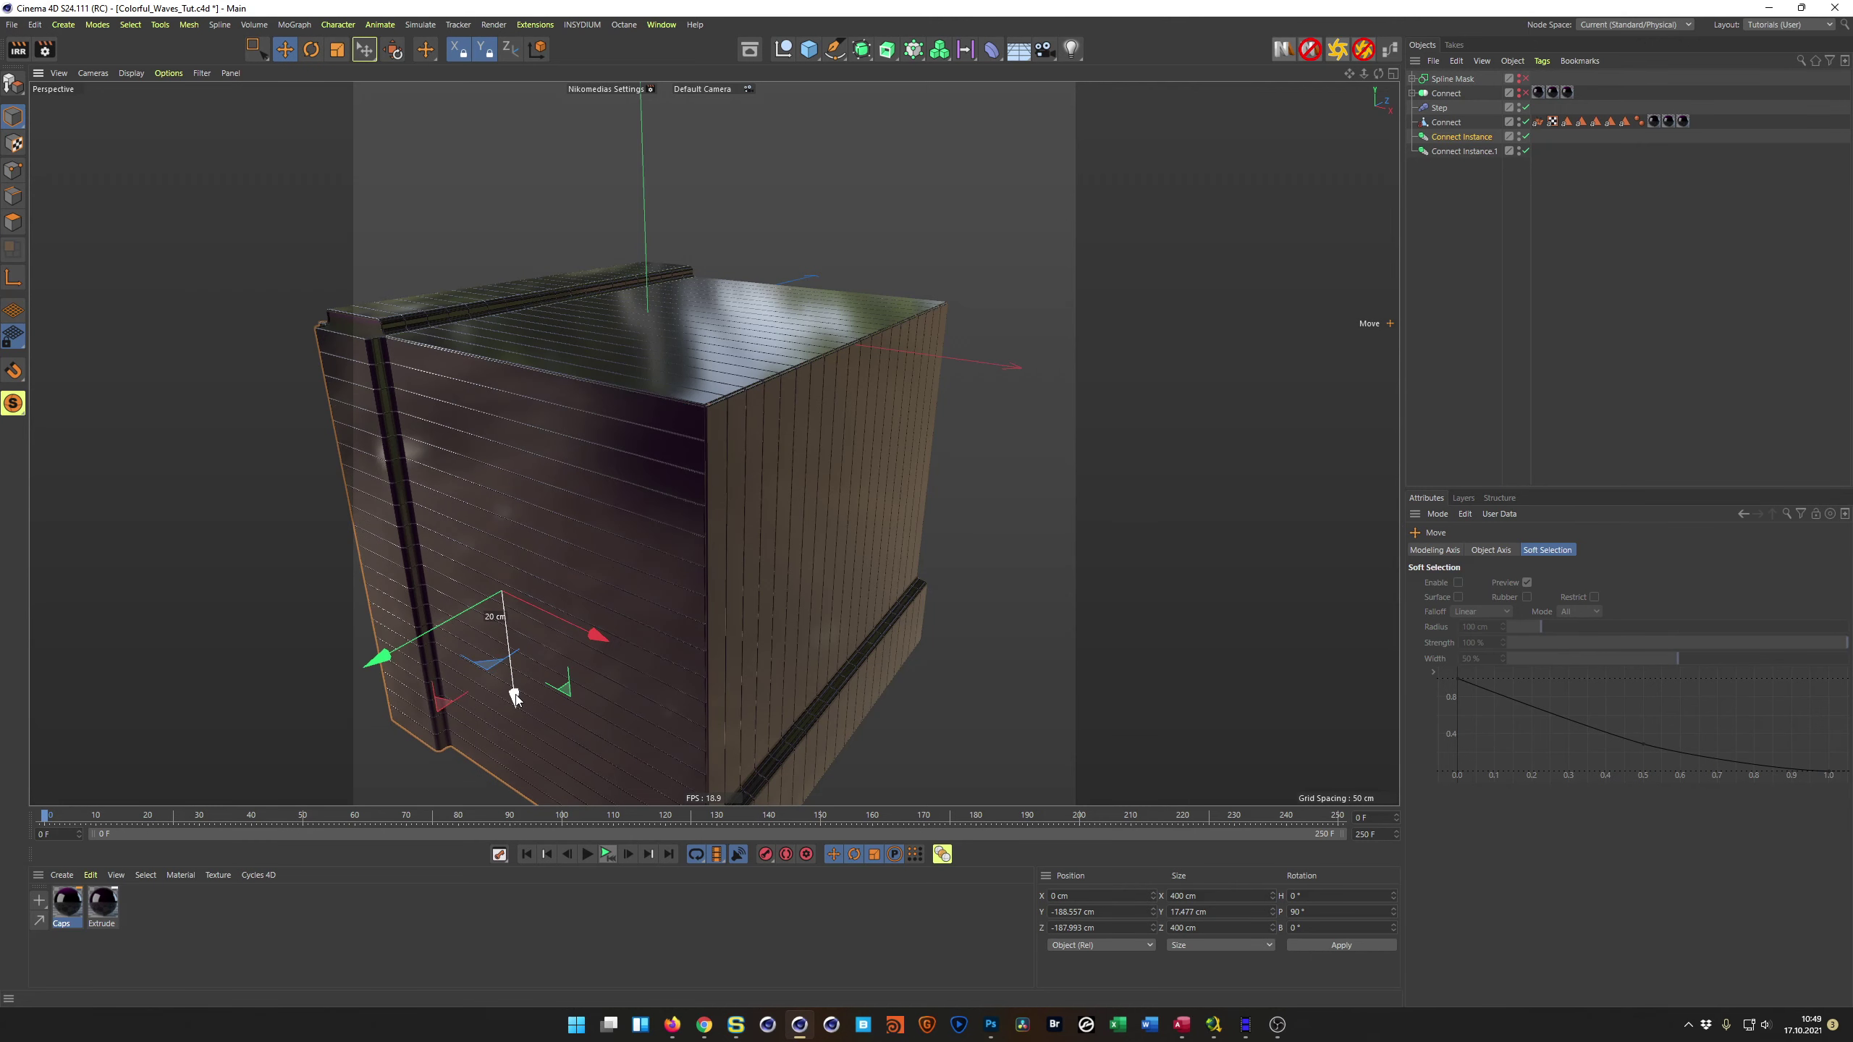
left_click(605, 853)
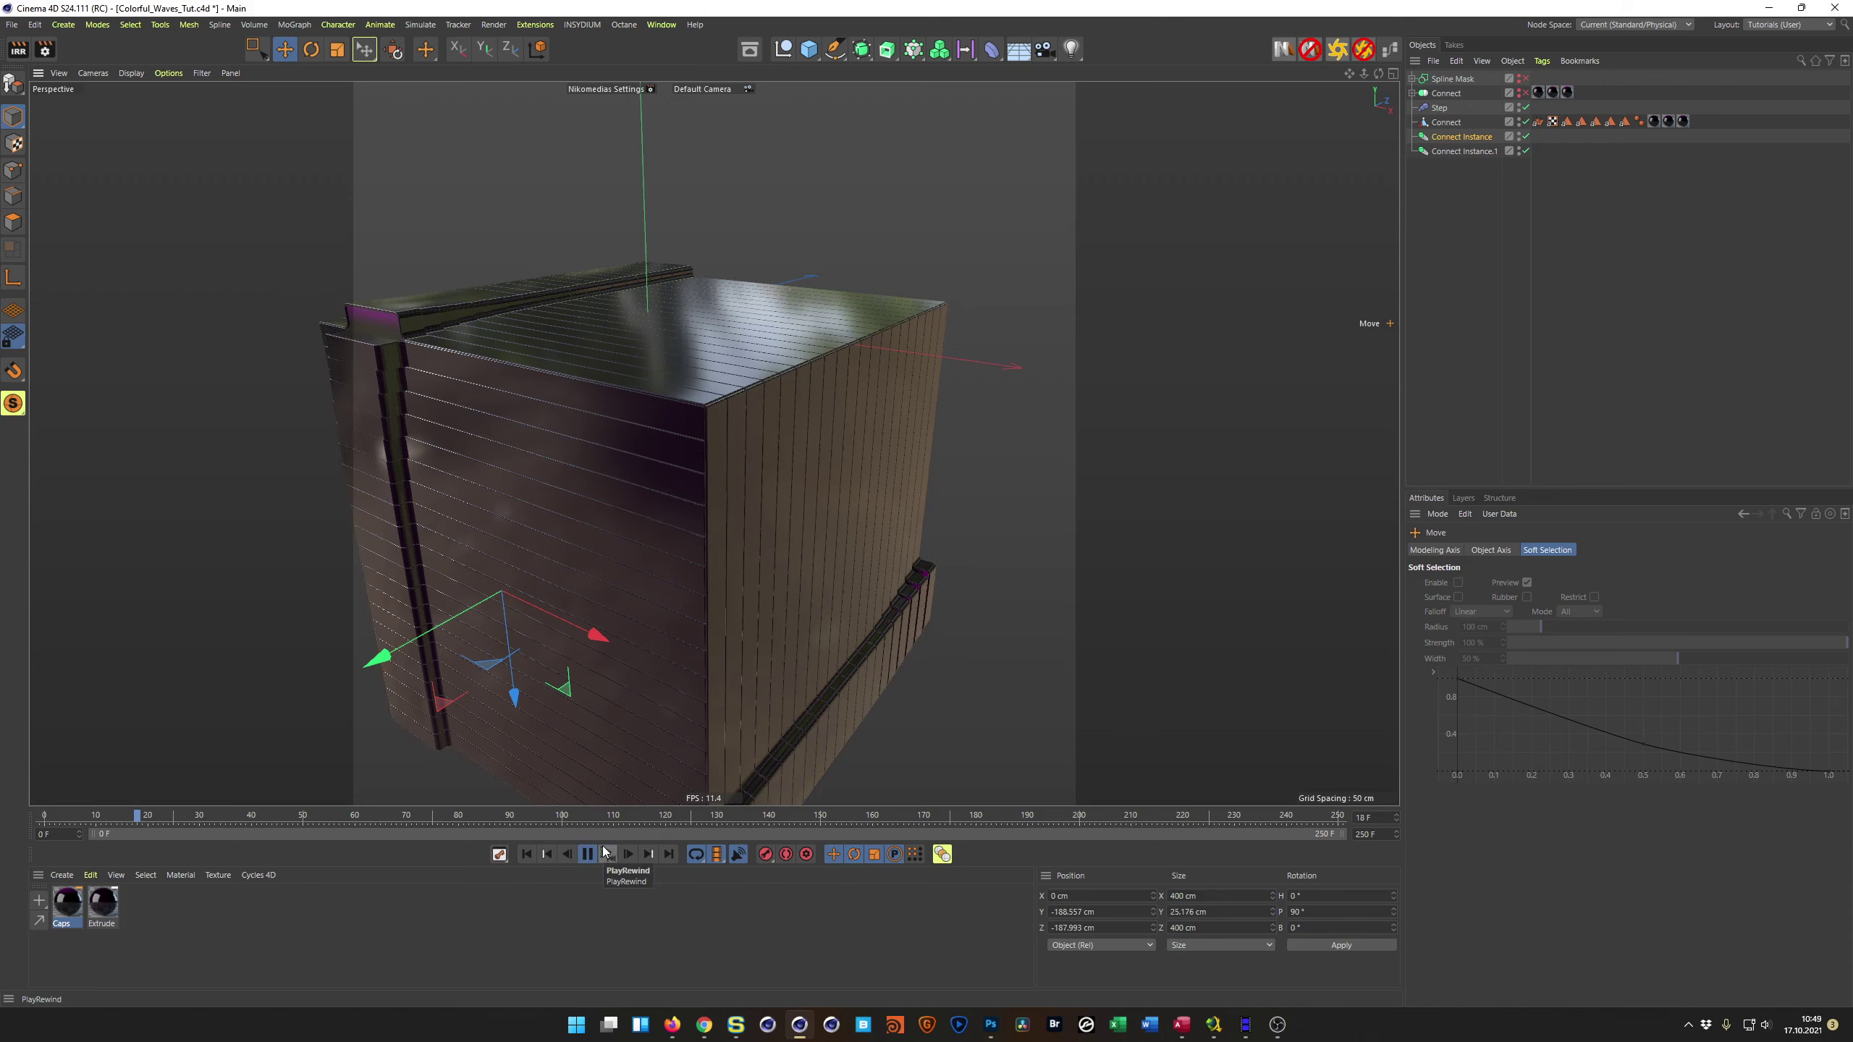
left_click(605, 852)
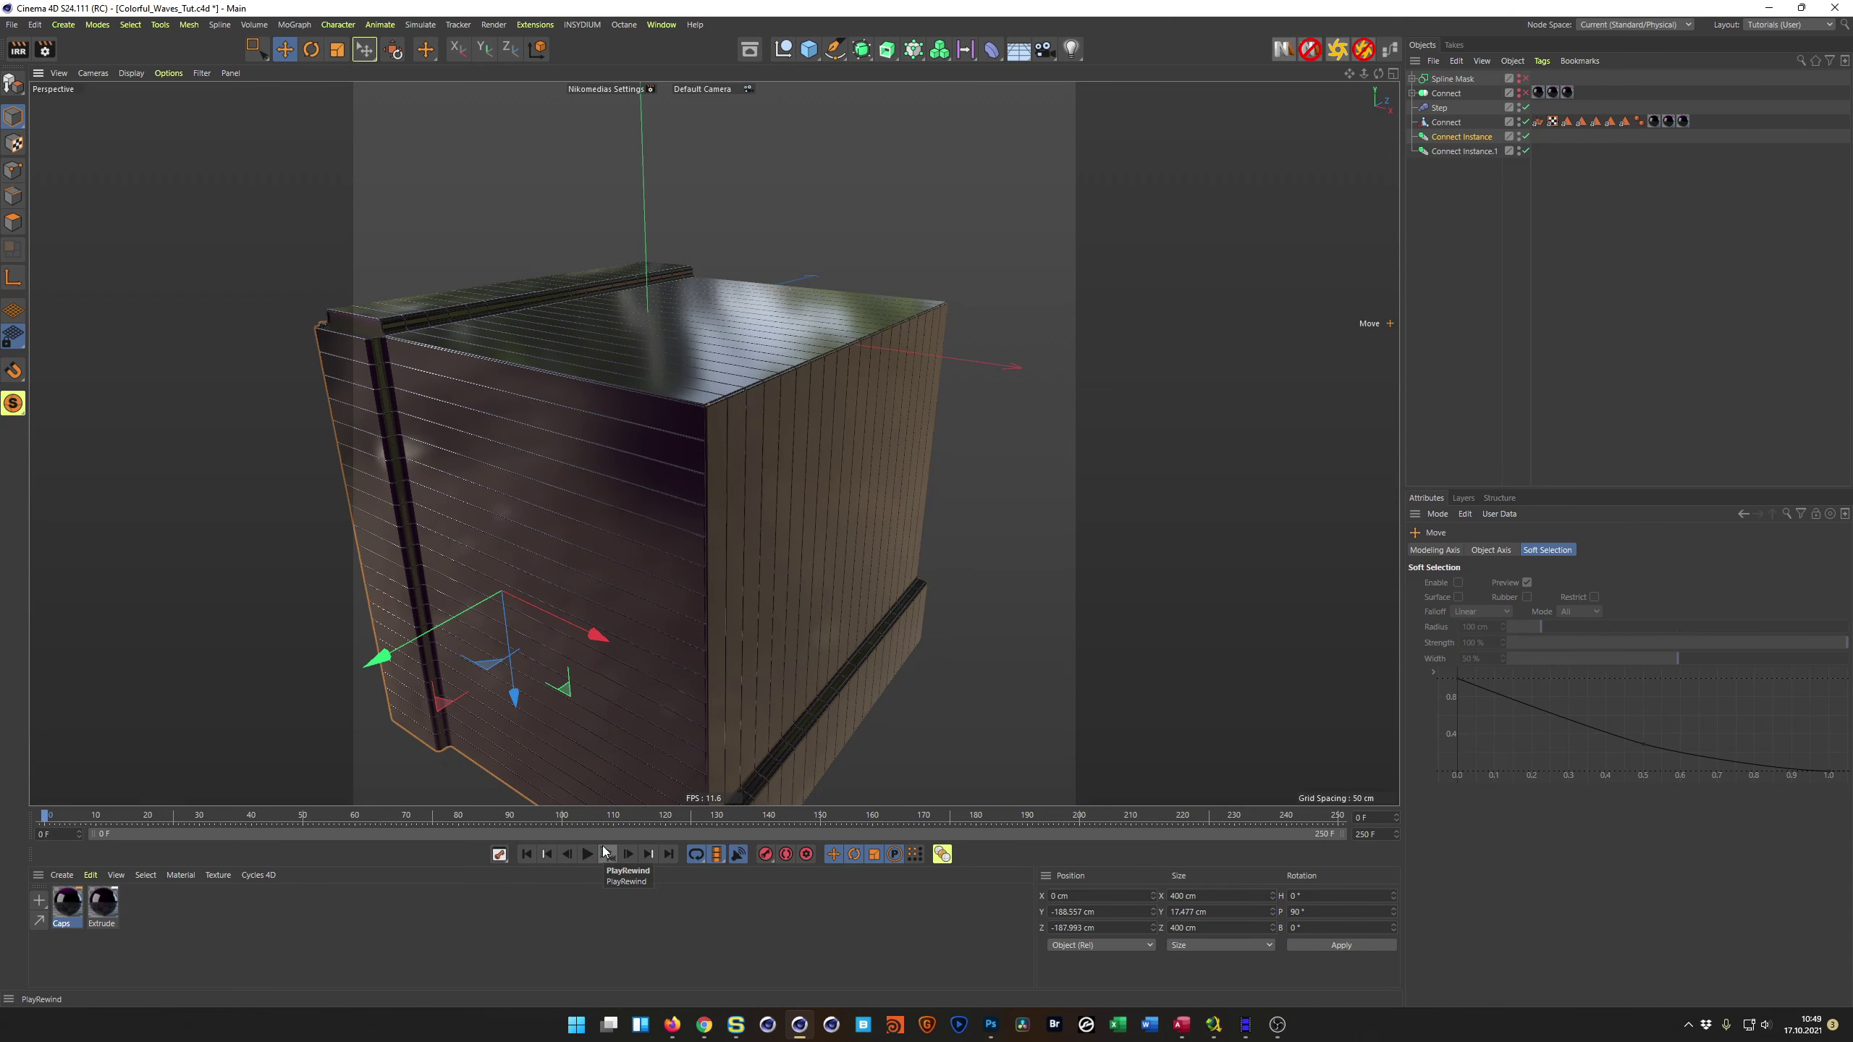
Step: Reset the Connect Instance Z scale to 1, lower it 20 cm, and play the waves
left_click(1456, 138)
key("Home")
key("Delete")
key("Return")
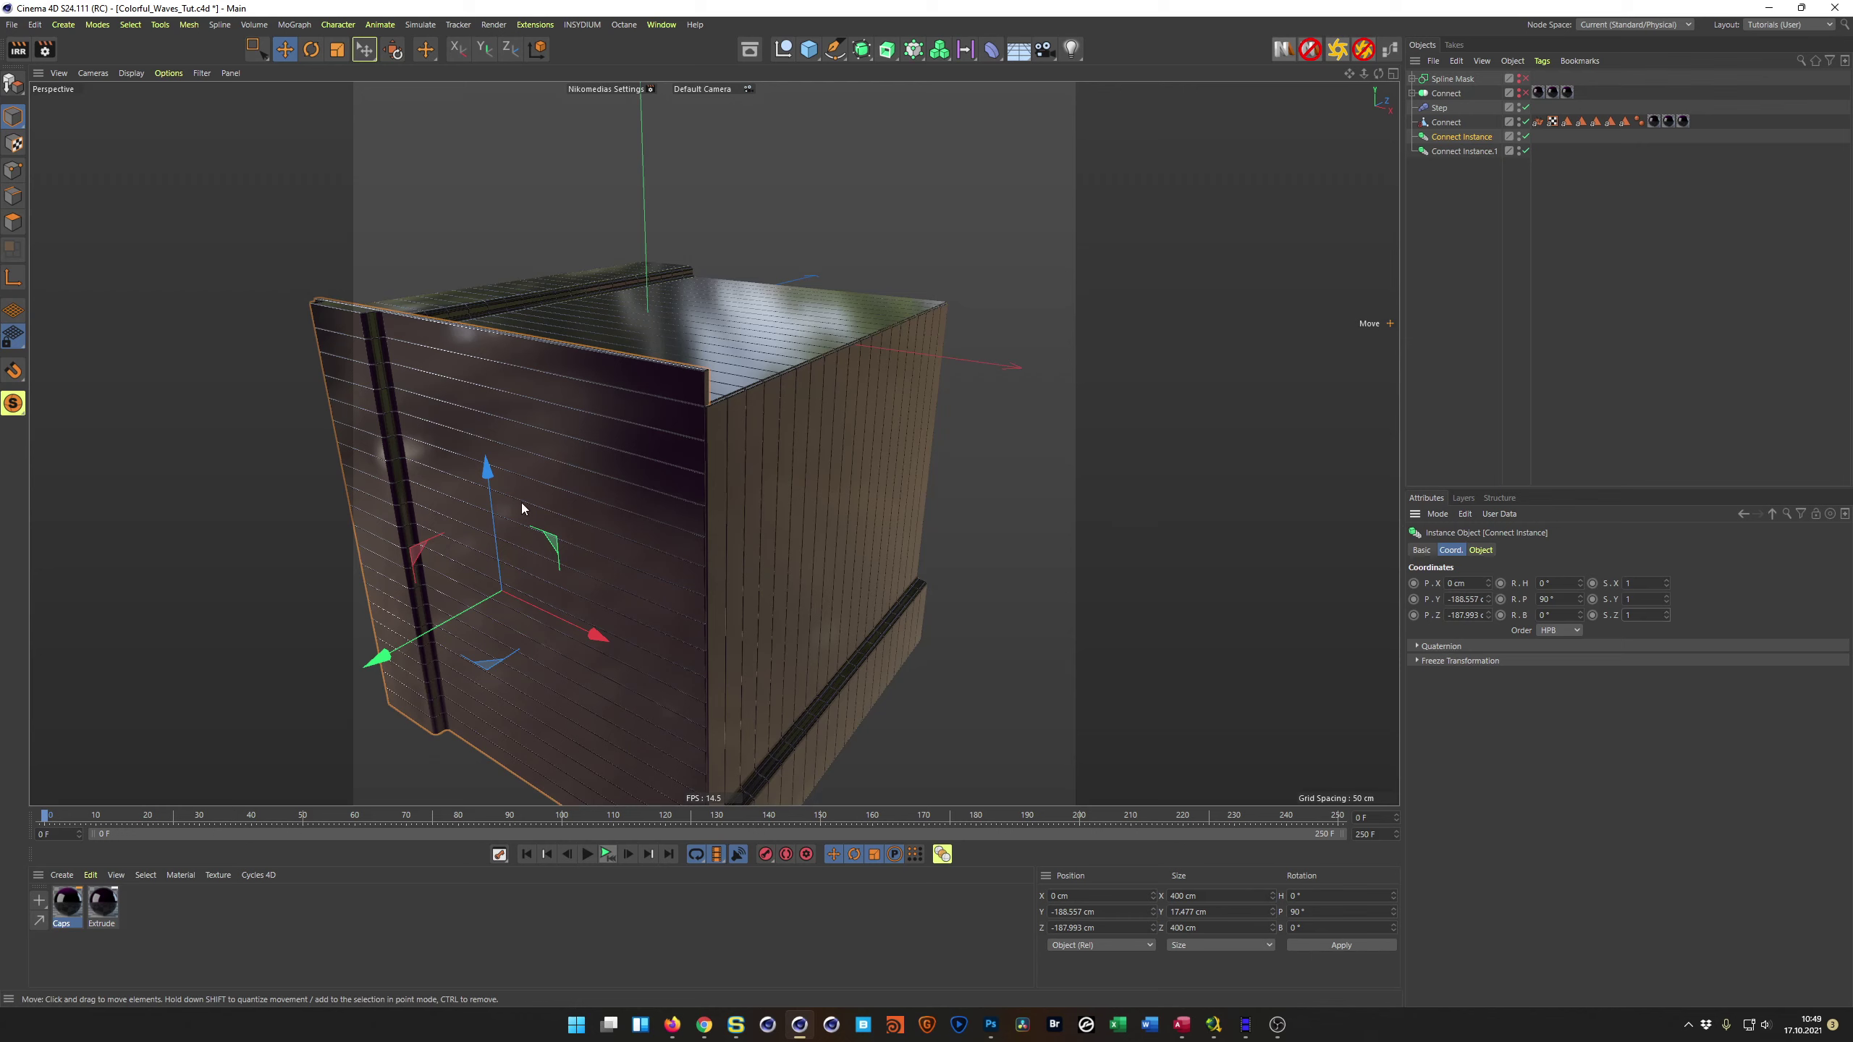
left_click_drag(489, 469, 483, 496)
left_click(605, 856)
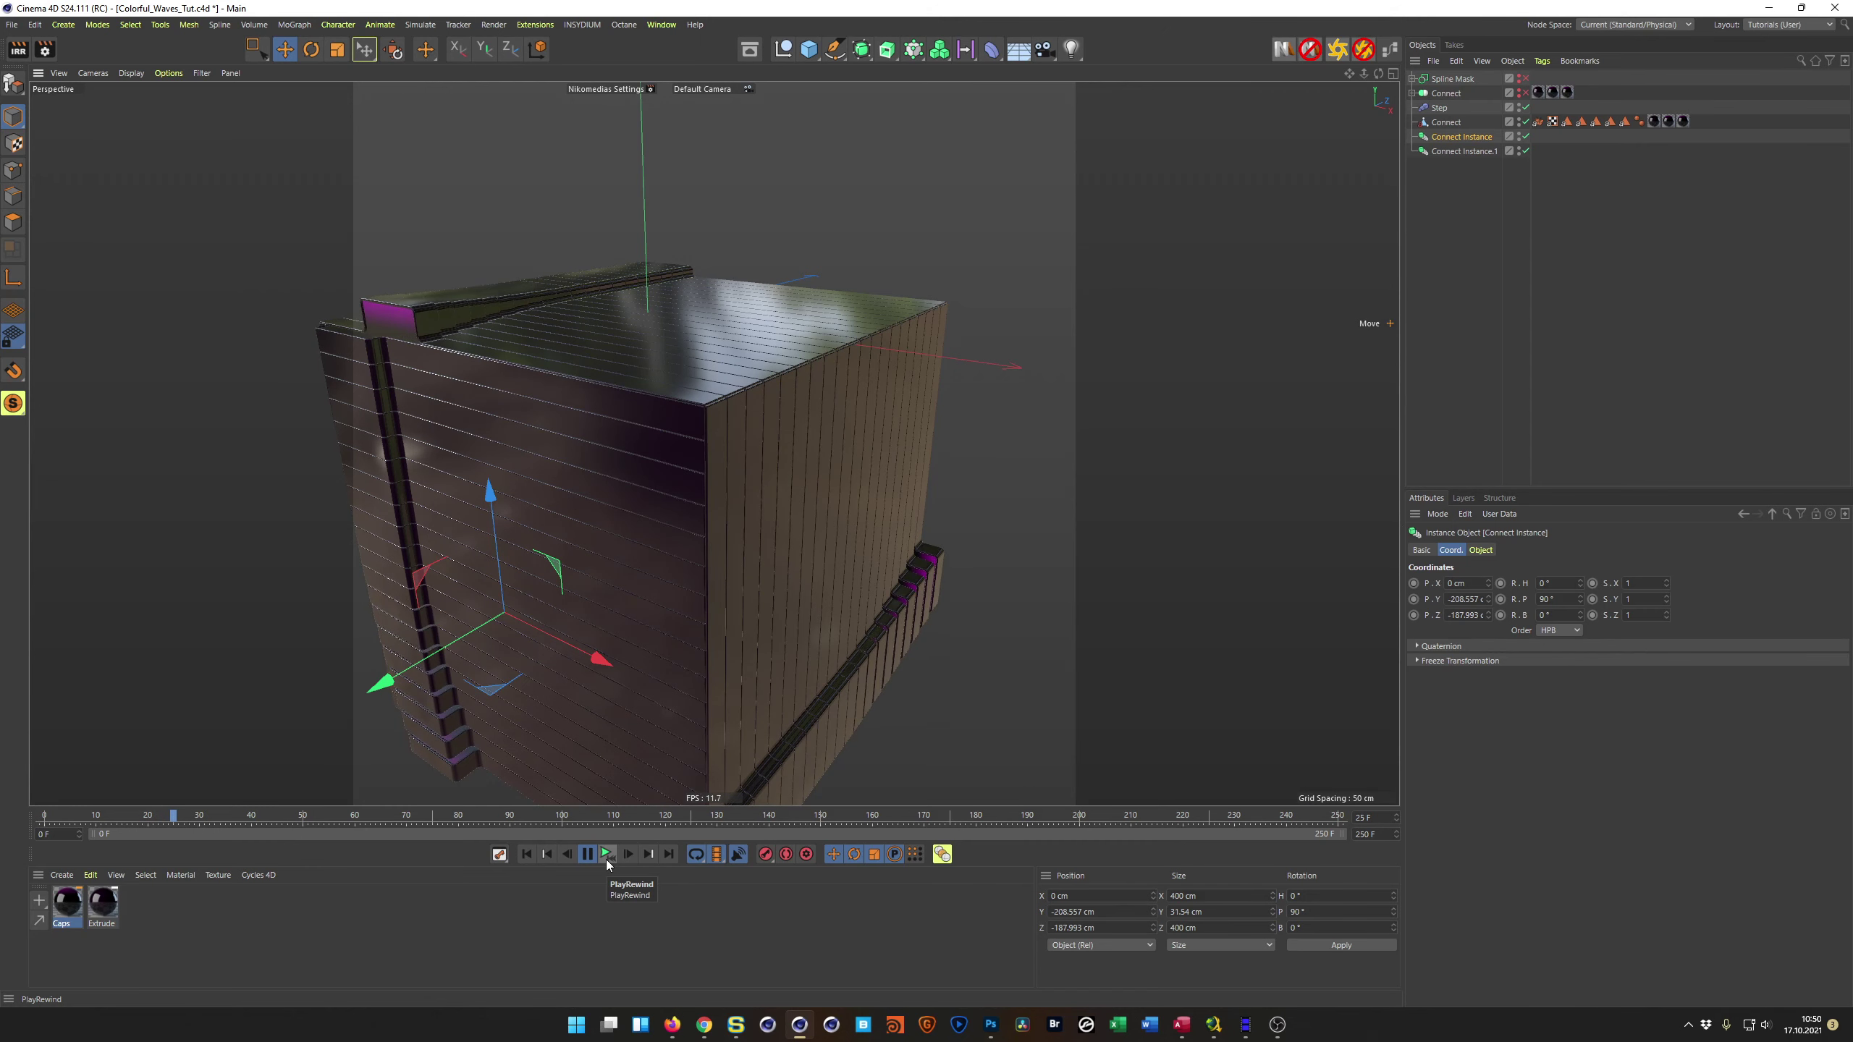
Step: Stop playback, scrub the animation to around frame 101, and save the scene
left_click(609, 852)
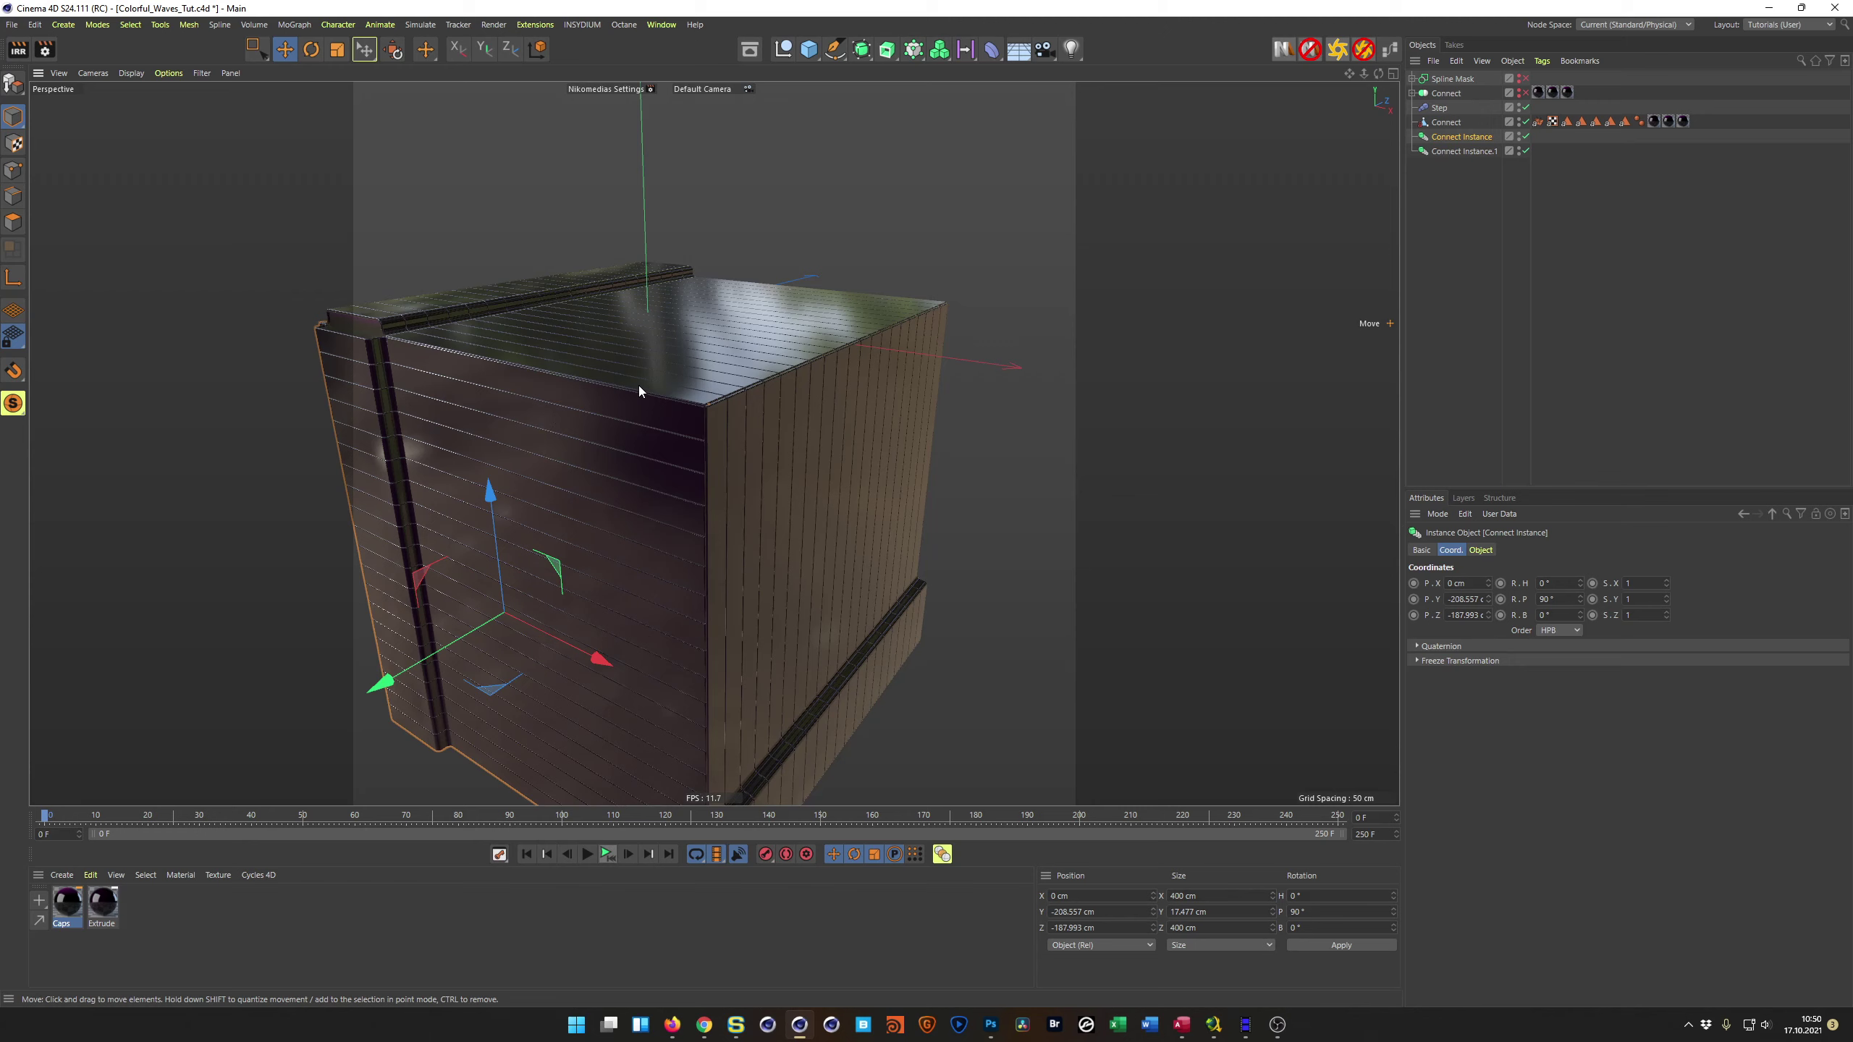
left_click_drag(664, 382, 732, 354, "alt")
left_click_drag(261, 820, 571, 832)
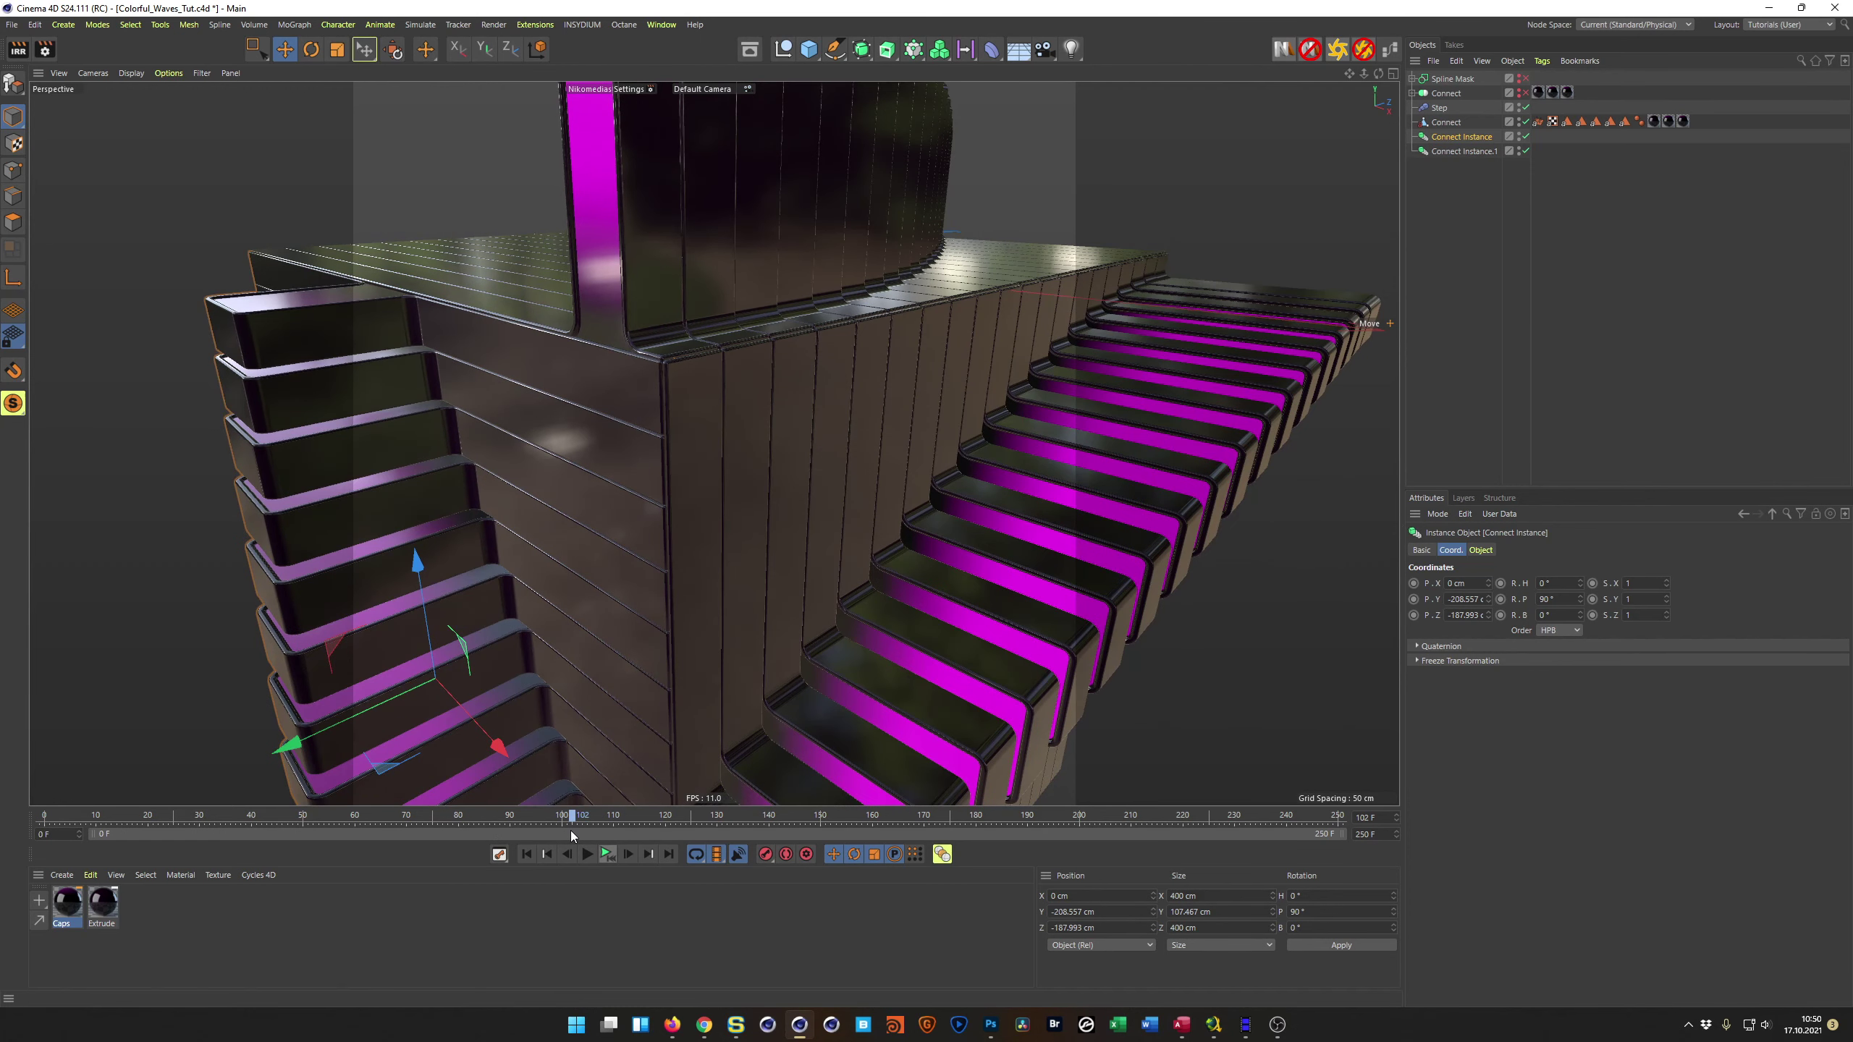
mouse_move(678, 571)
left_mouse_down("alt")
mouse_move(623, 569)
mouse_move(672, 555)
left_mouse_up("alt")
key("ctrl+s")
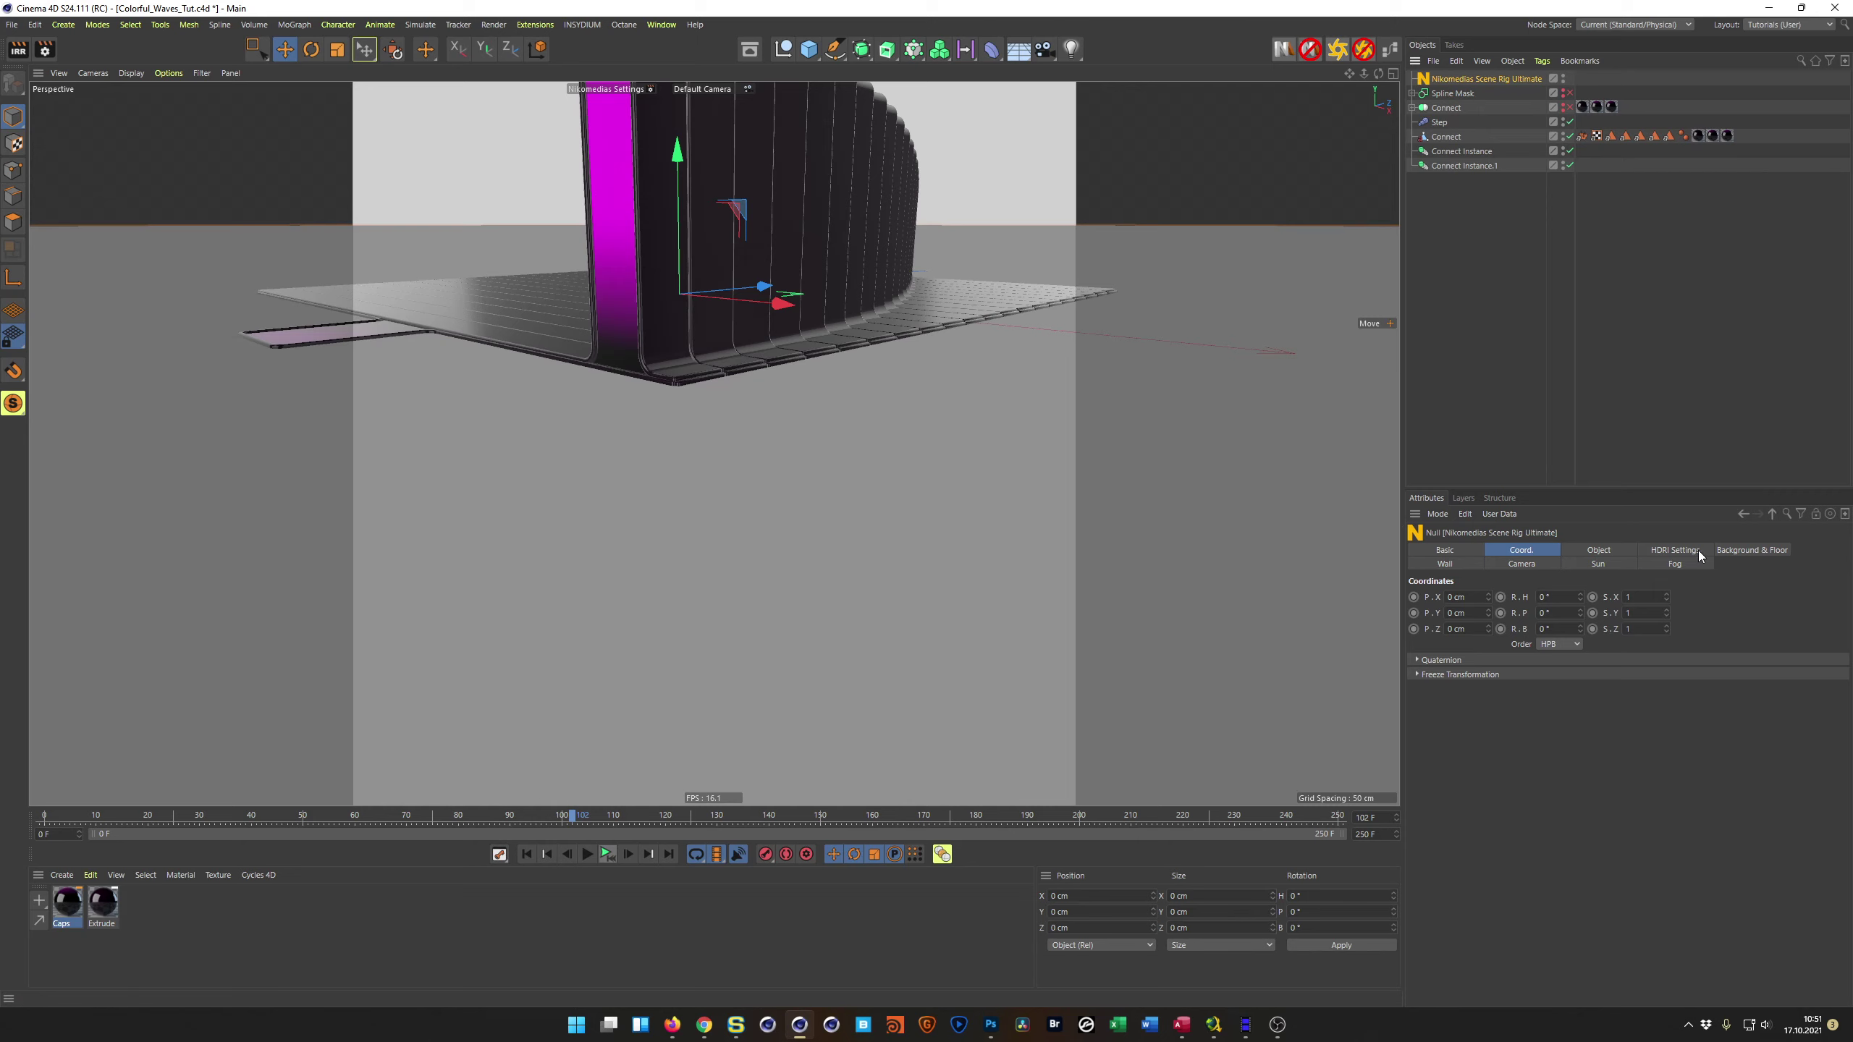
Step: Turn off the rig's floor and its editor visibility, and set background brightness to 5%
left_click(1722, 550)
left_click(1488, 598)
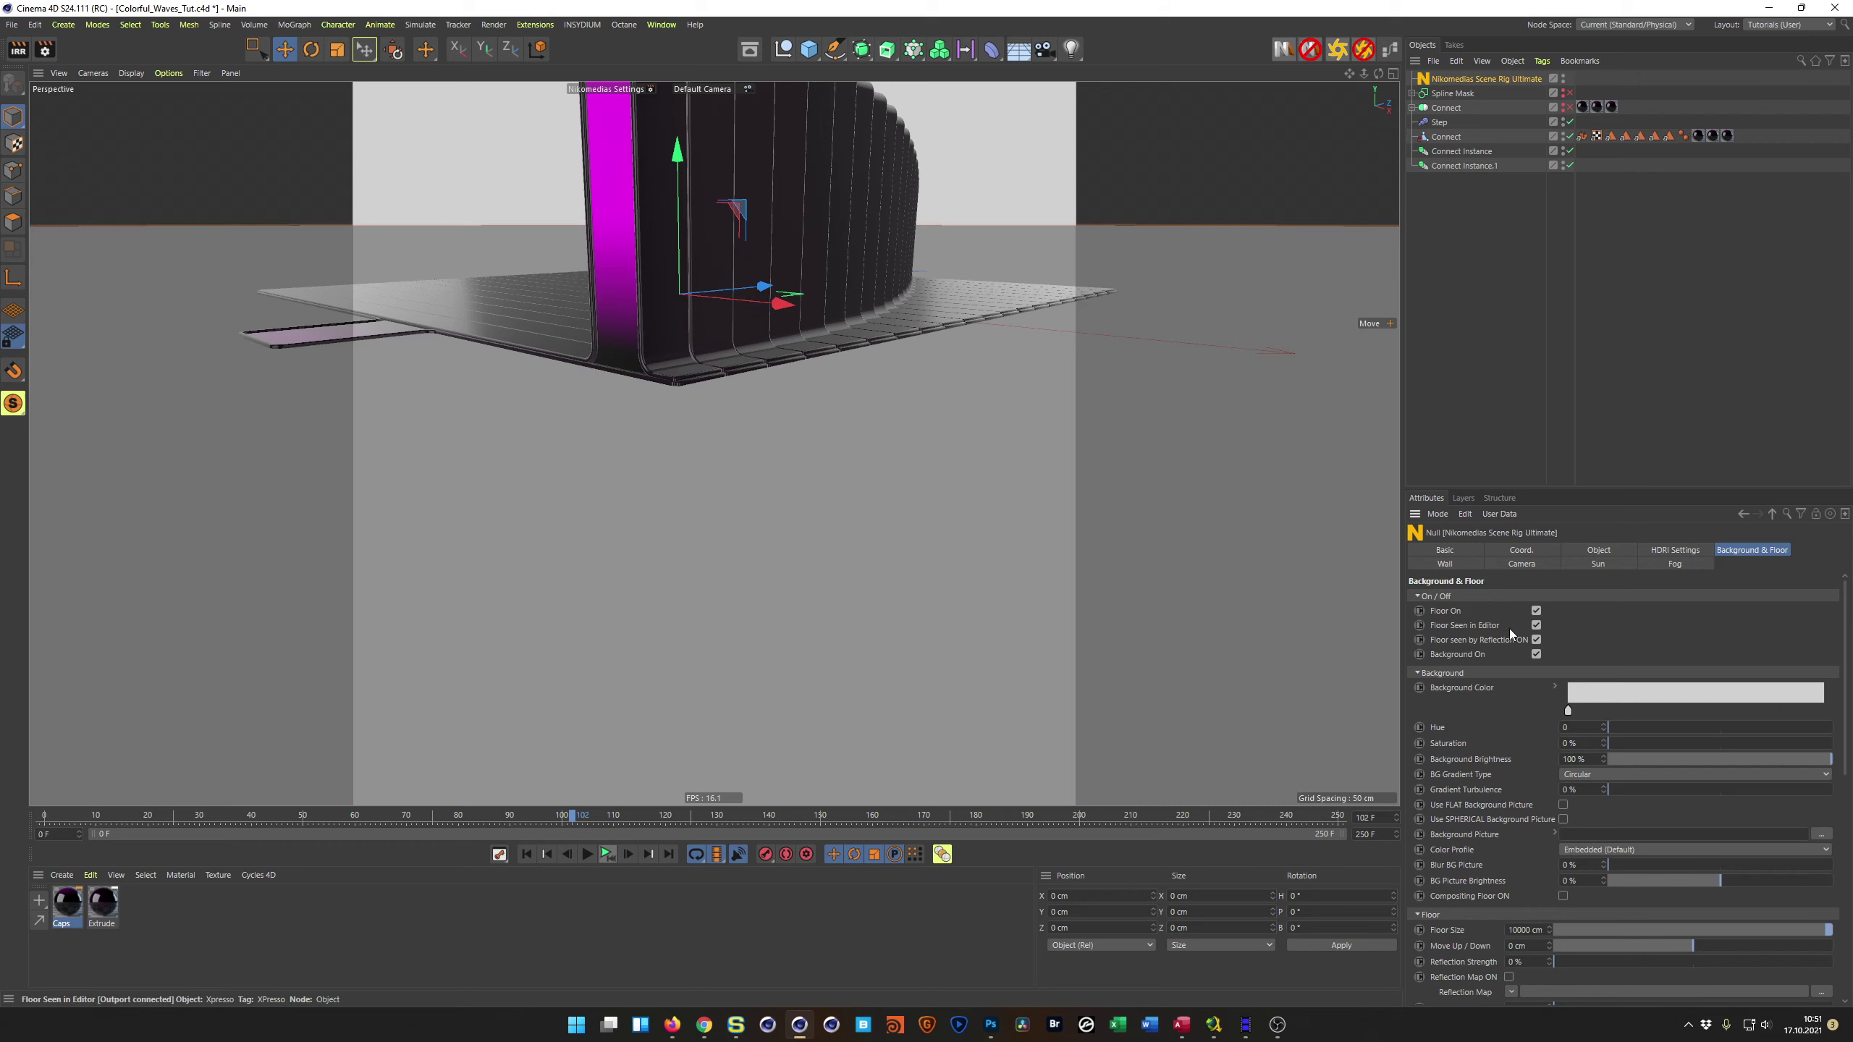
left_click(1537, 625)
left_click(1536, 626)
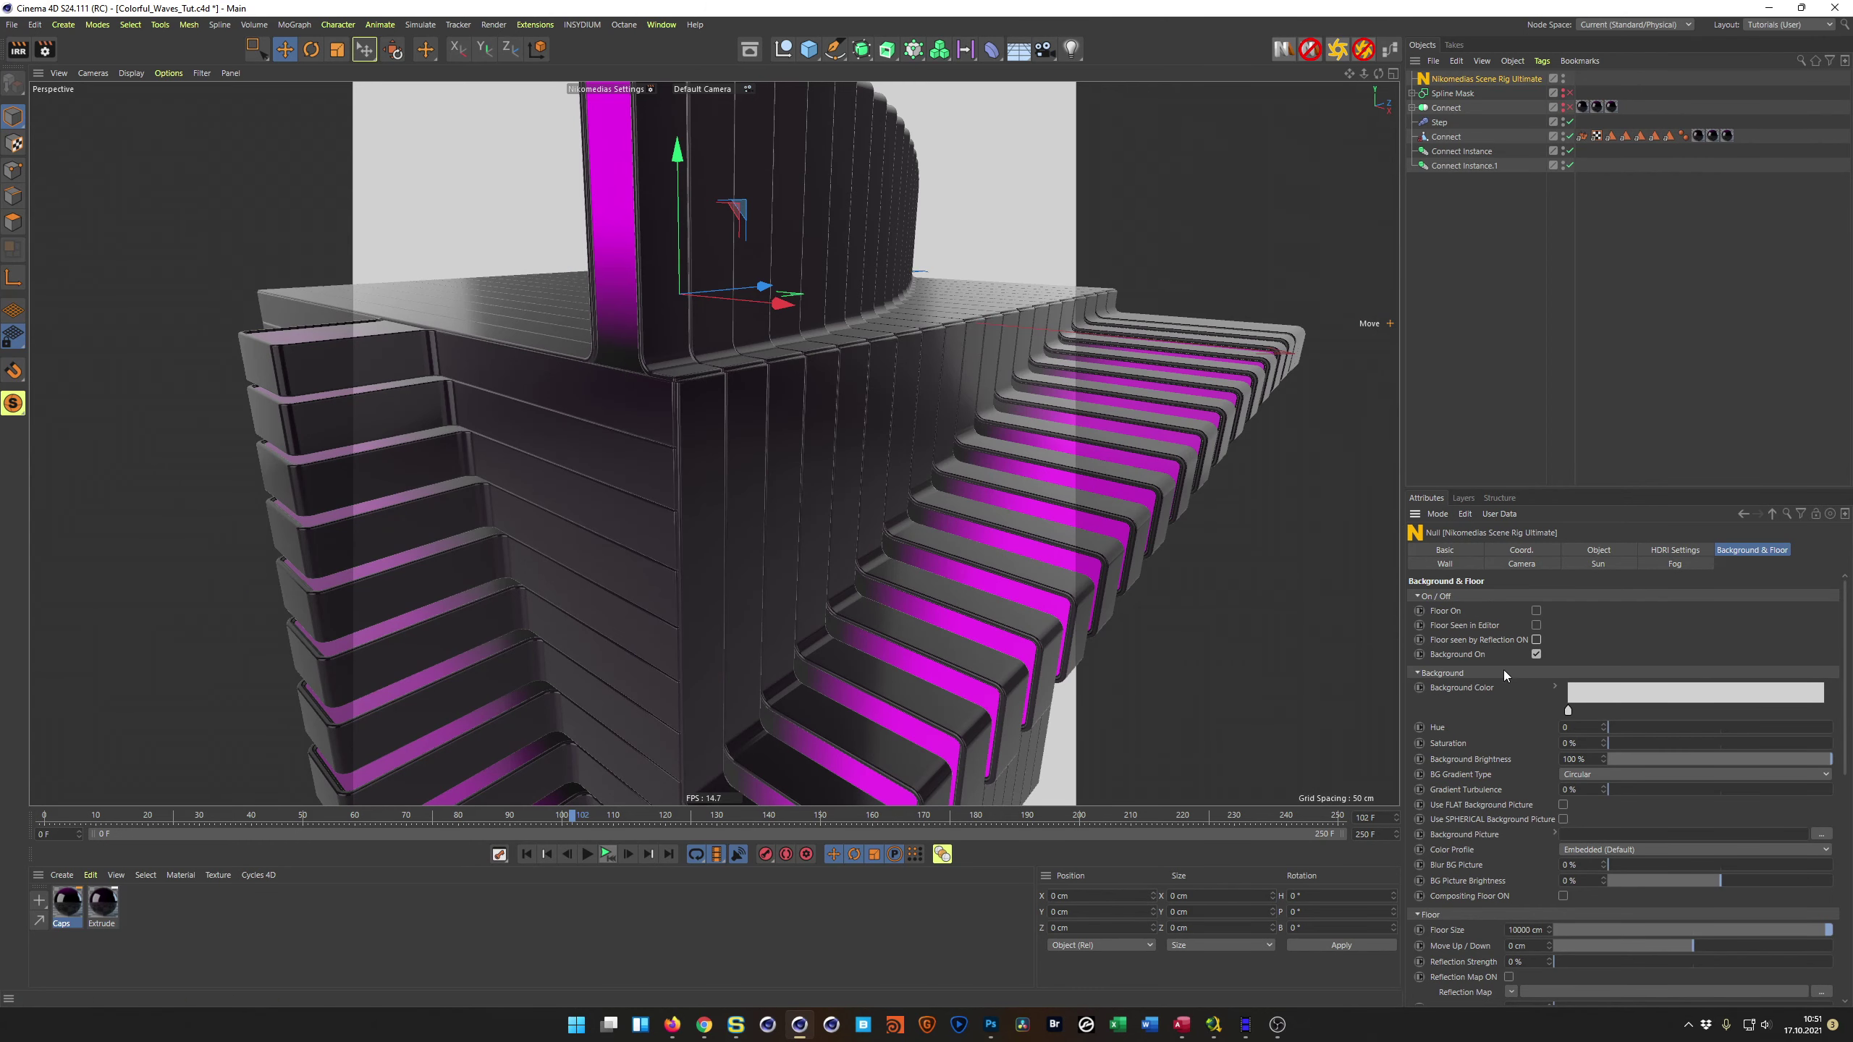
left_click(1617, 762)
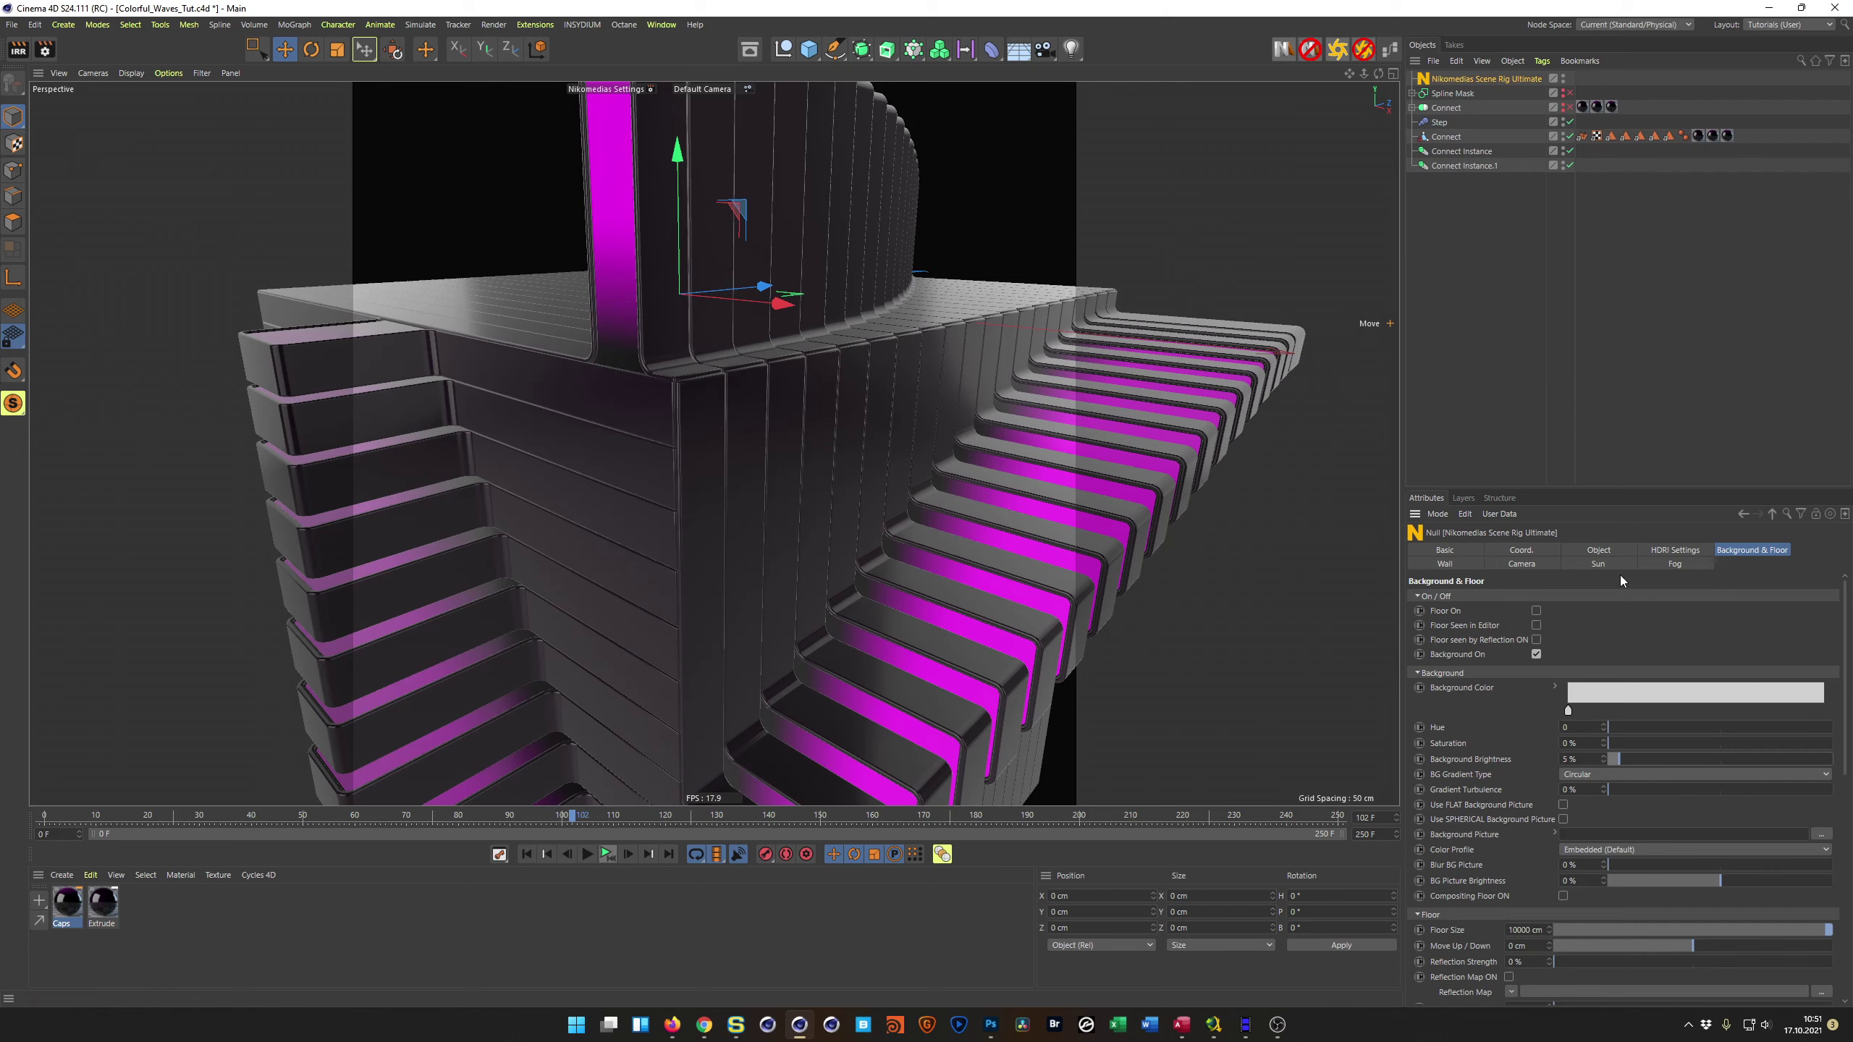
Step: Save the scene and start an interactive render region preview
left_click(1674, 550)
key("ctrl+s")
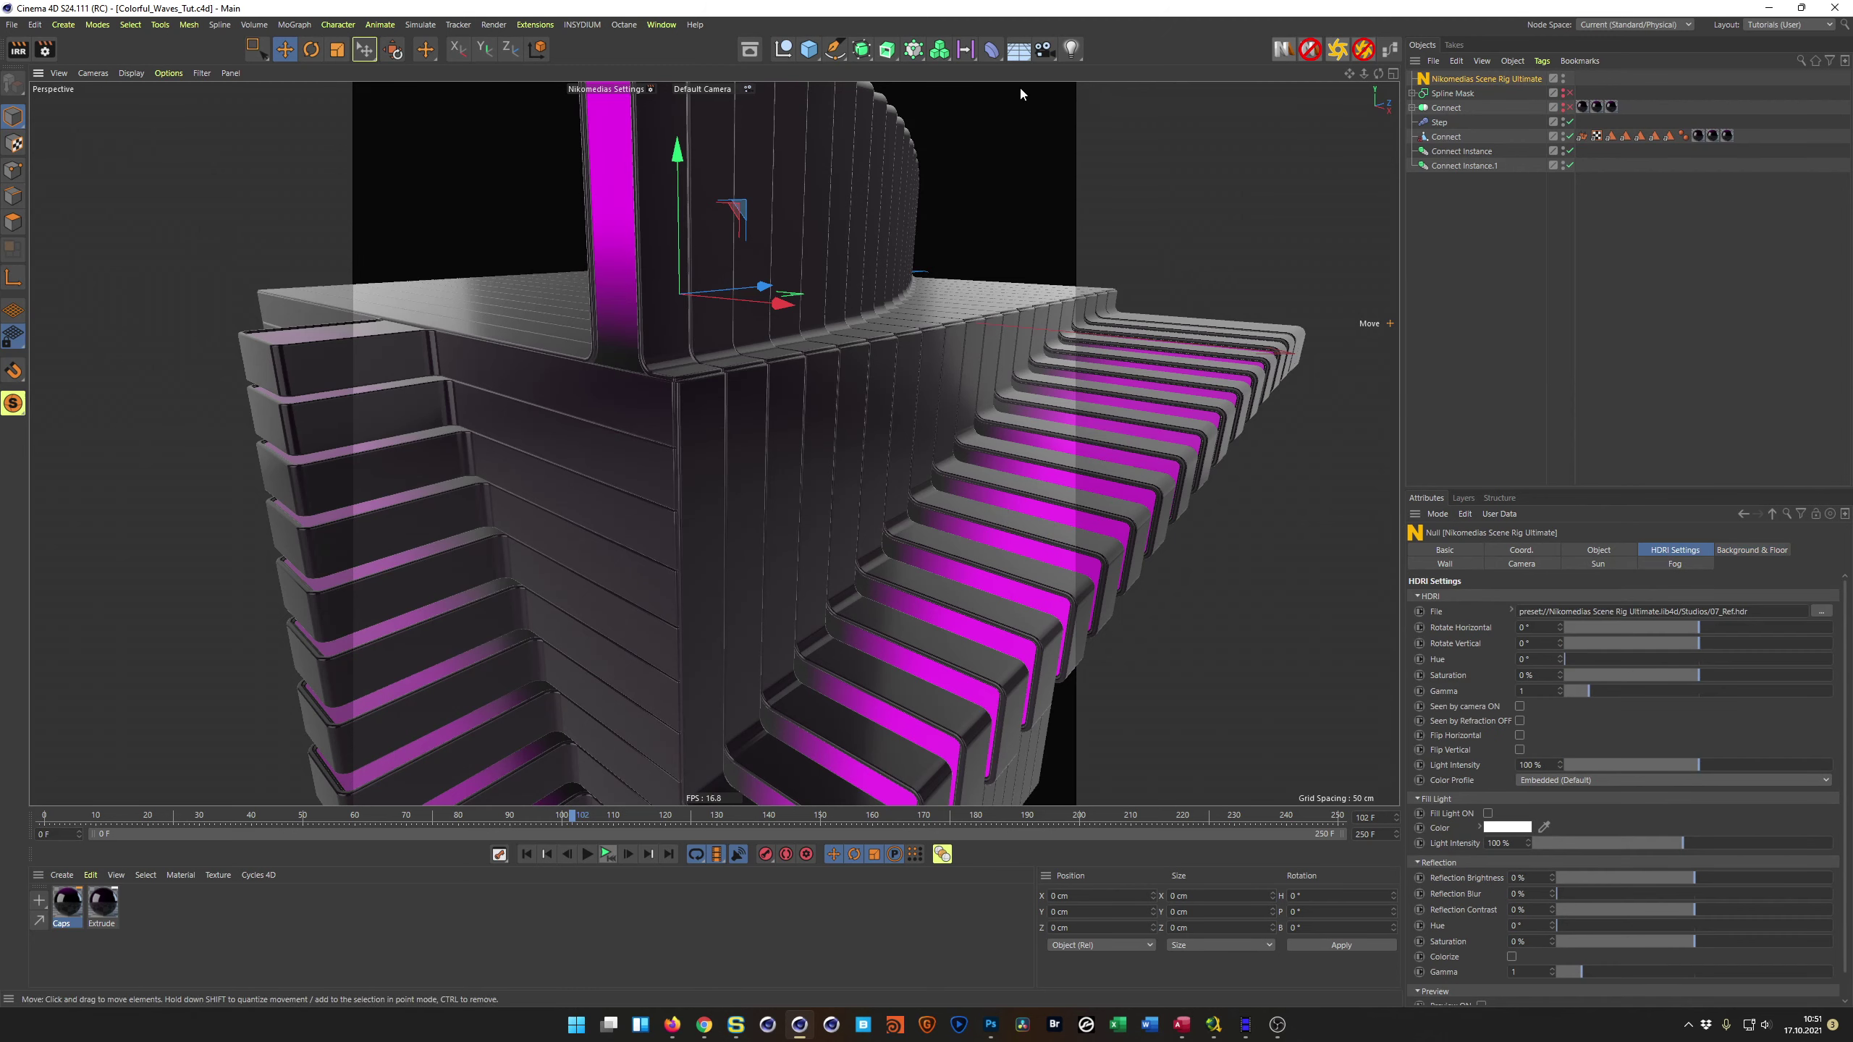
left_click(17, 49)
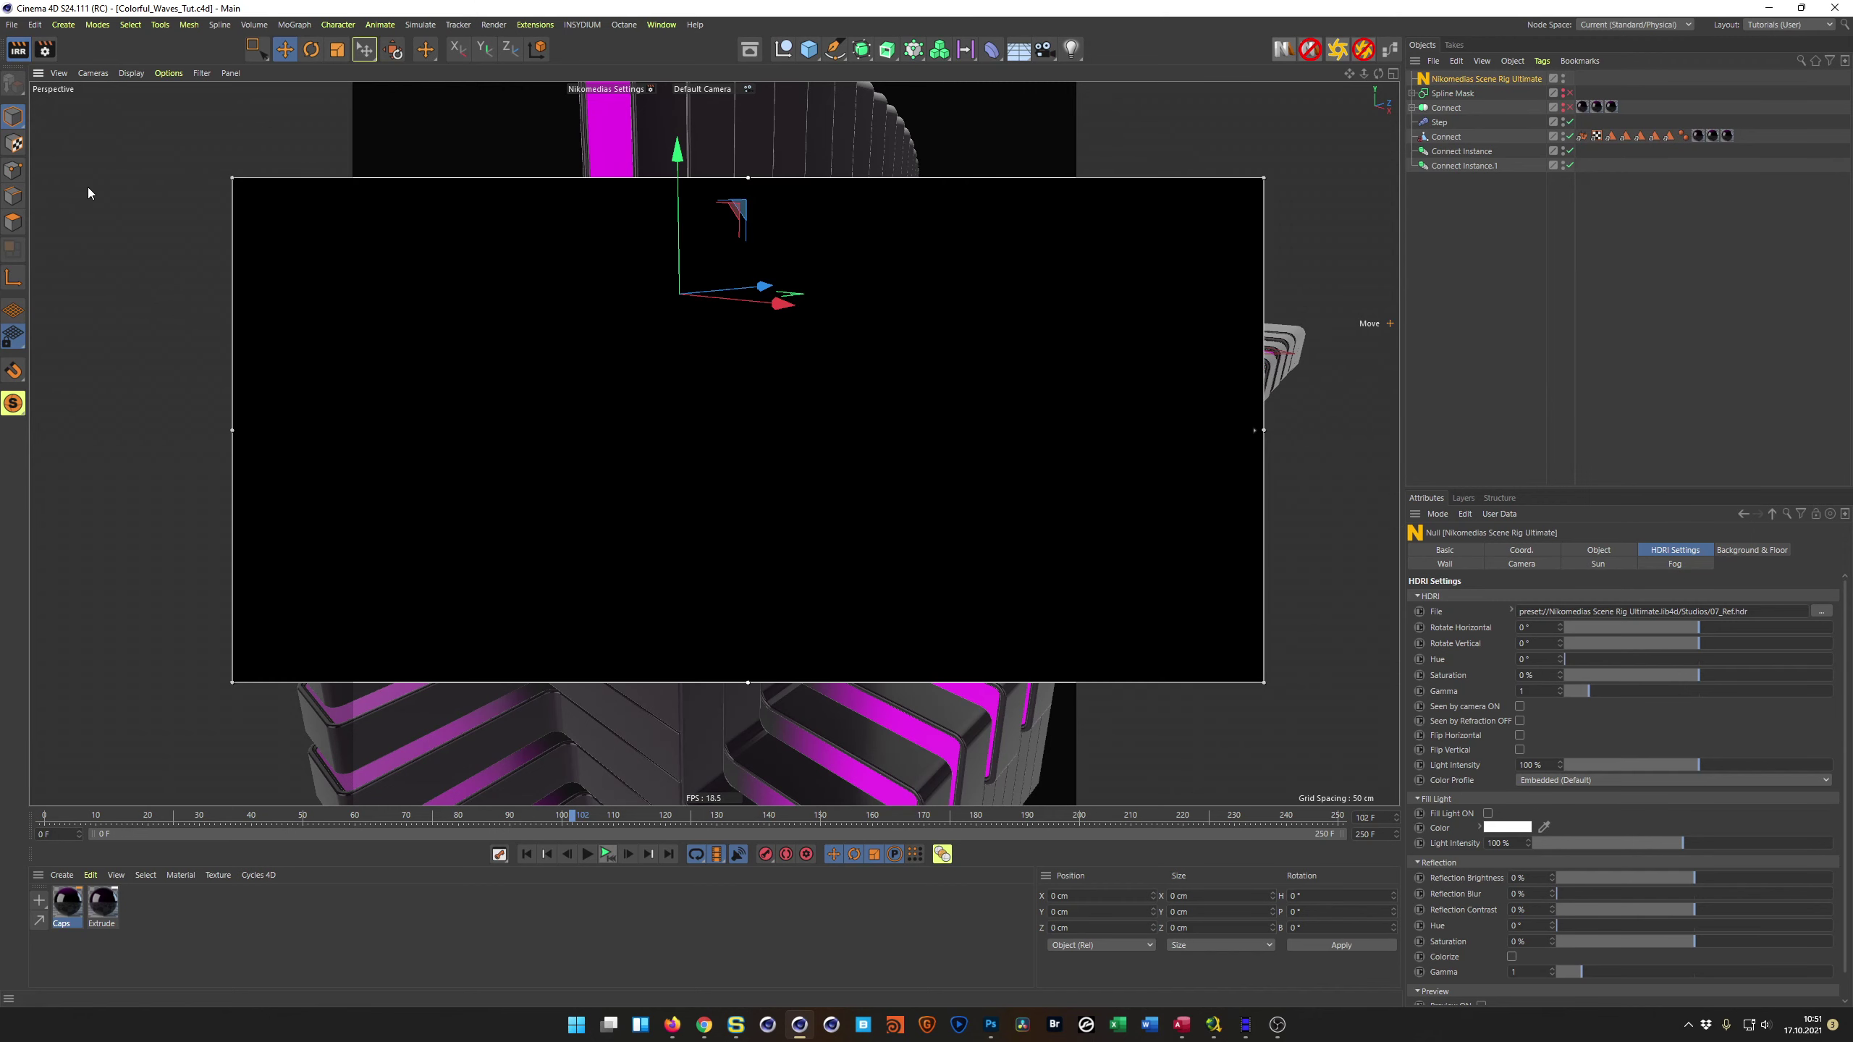
Step: Switch to the Low GI render setting and give Physical a Fixed sampler with 3 subdivisions
left_click(18, 50)
left_click(44, 49)
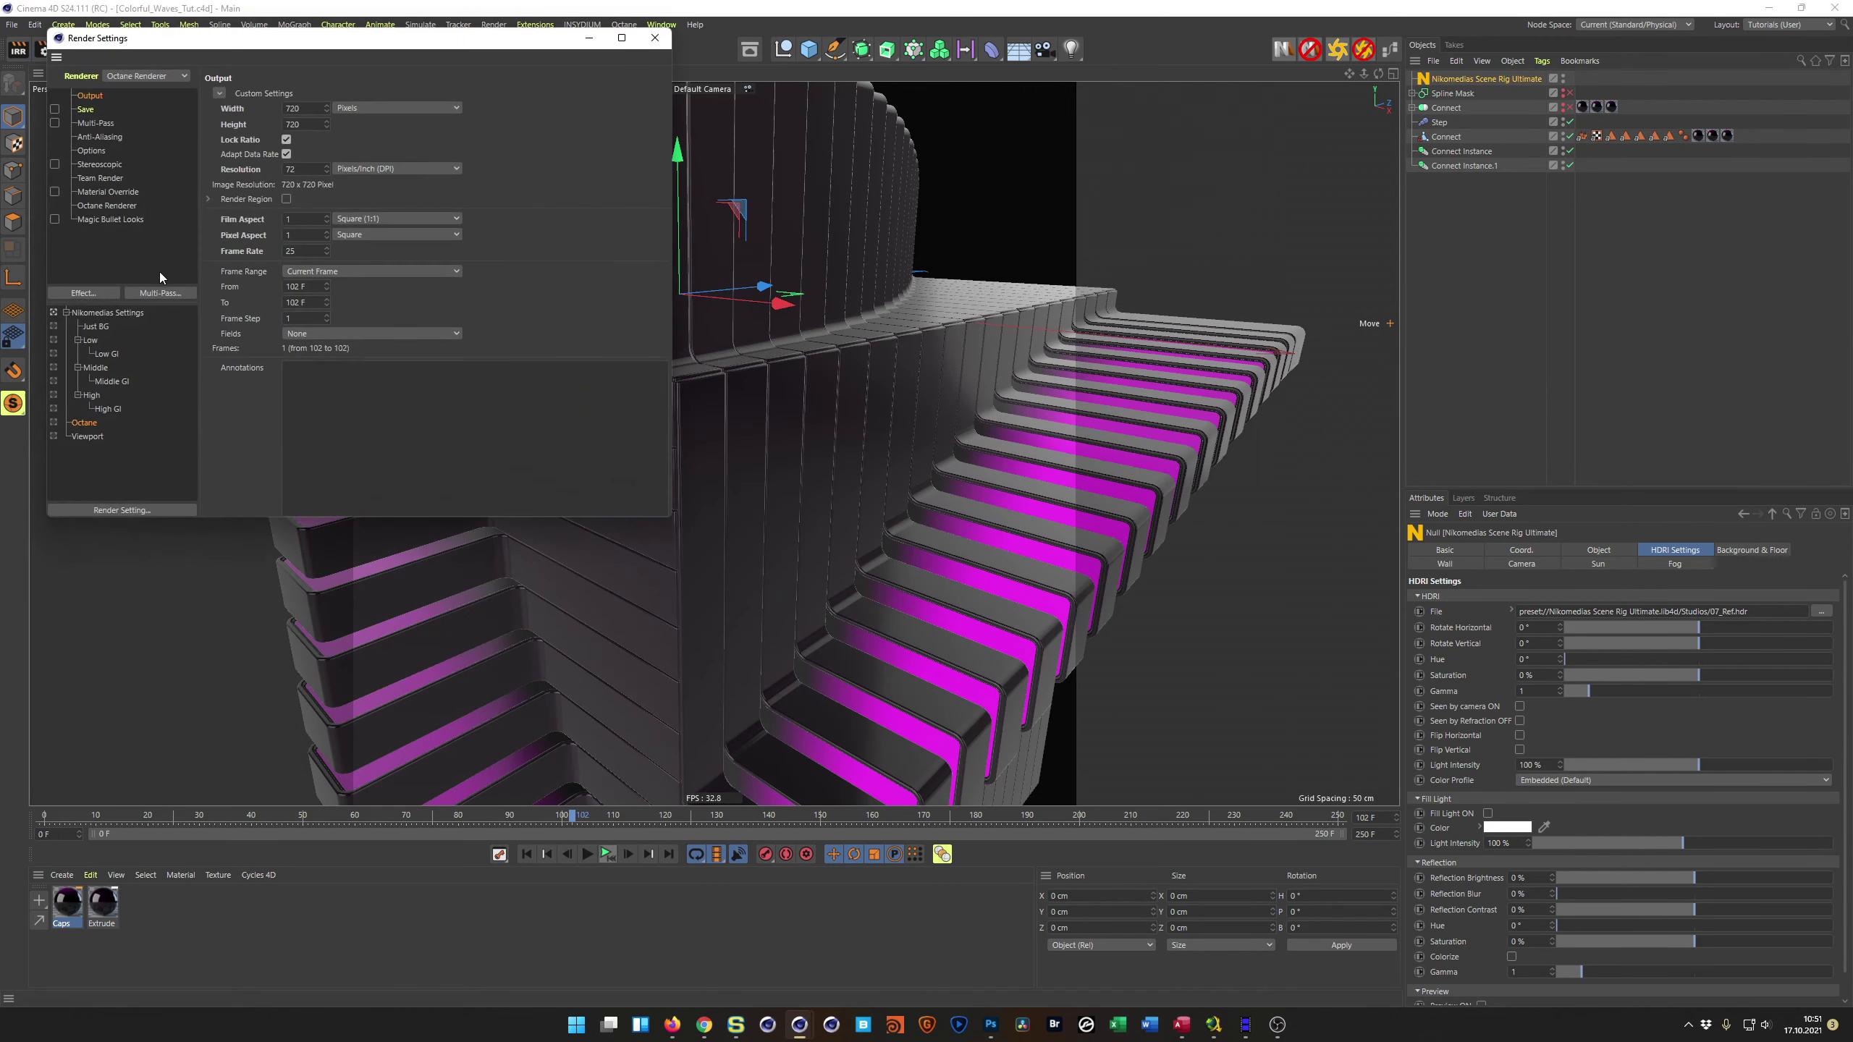
left_click(54, 353)
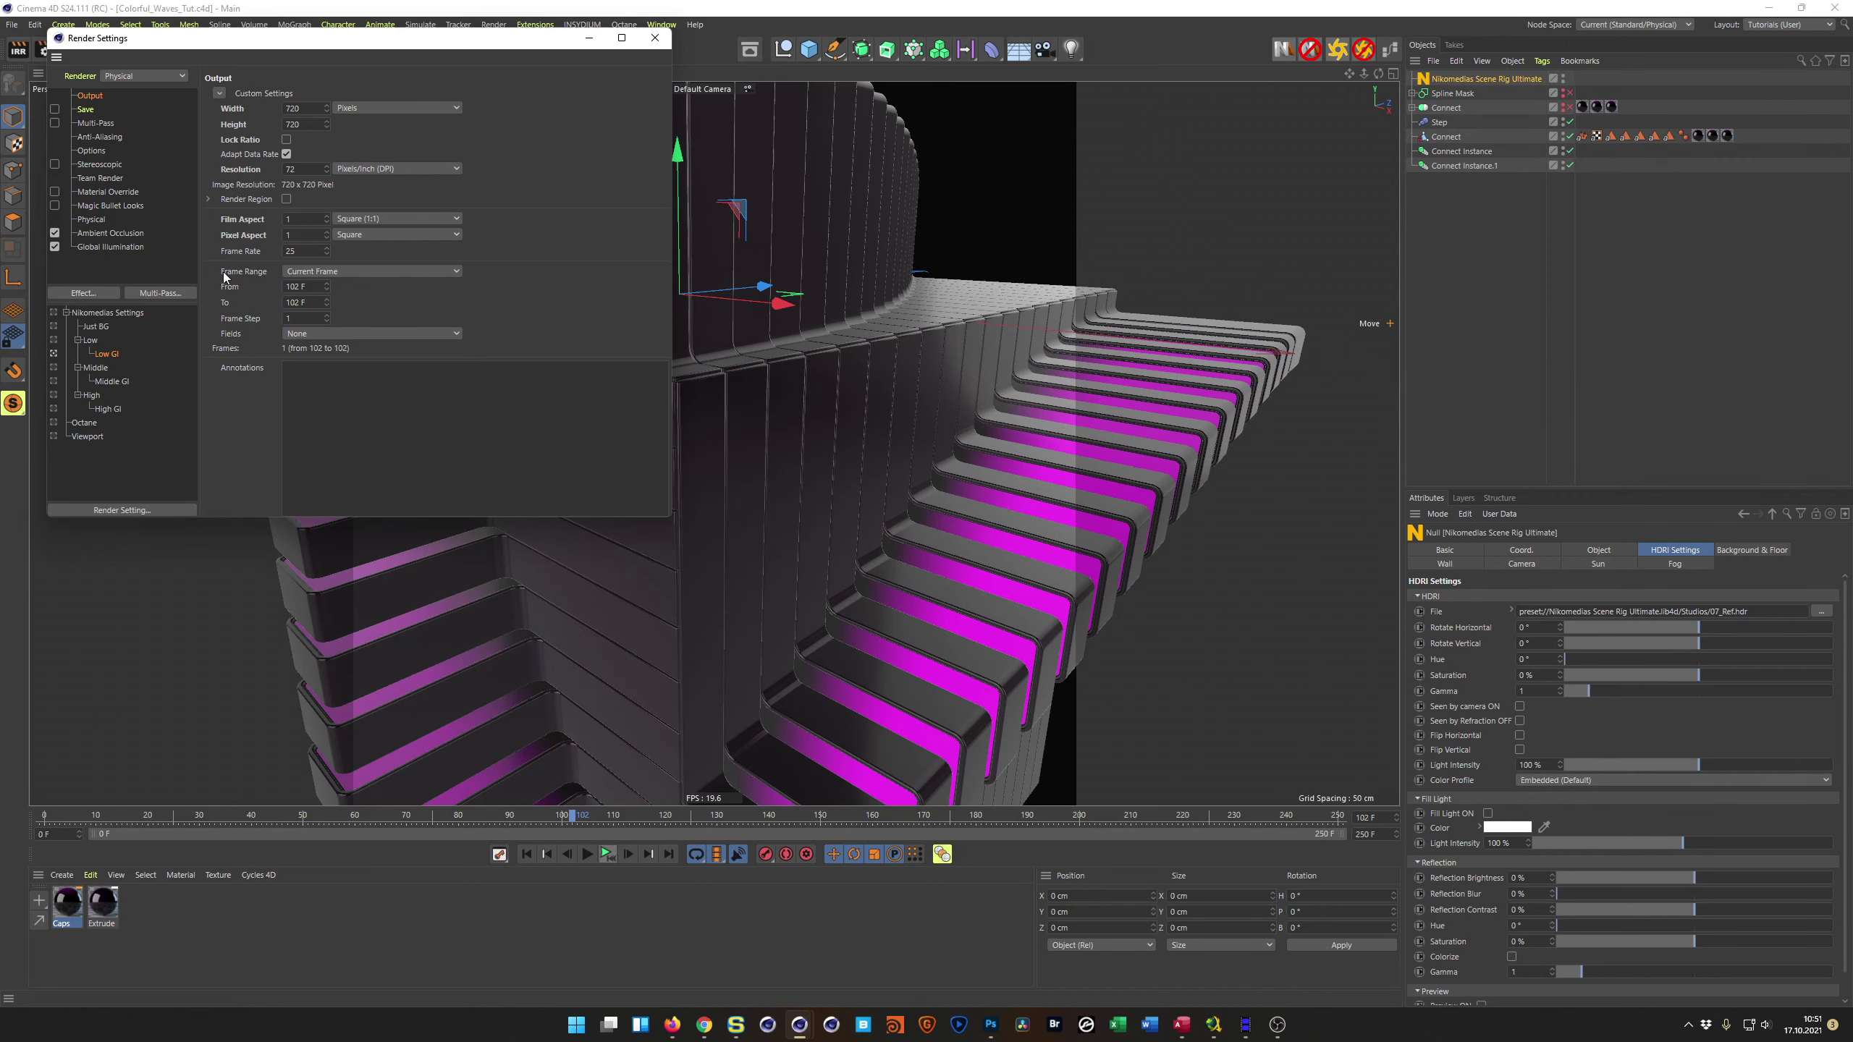
left_click_drag(512, 33, 1288, 361)
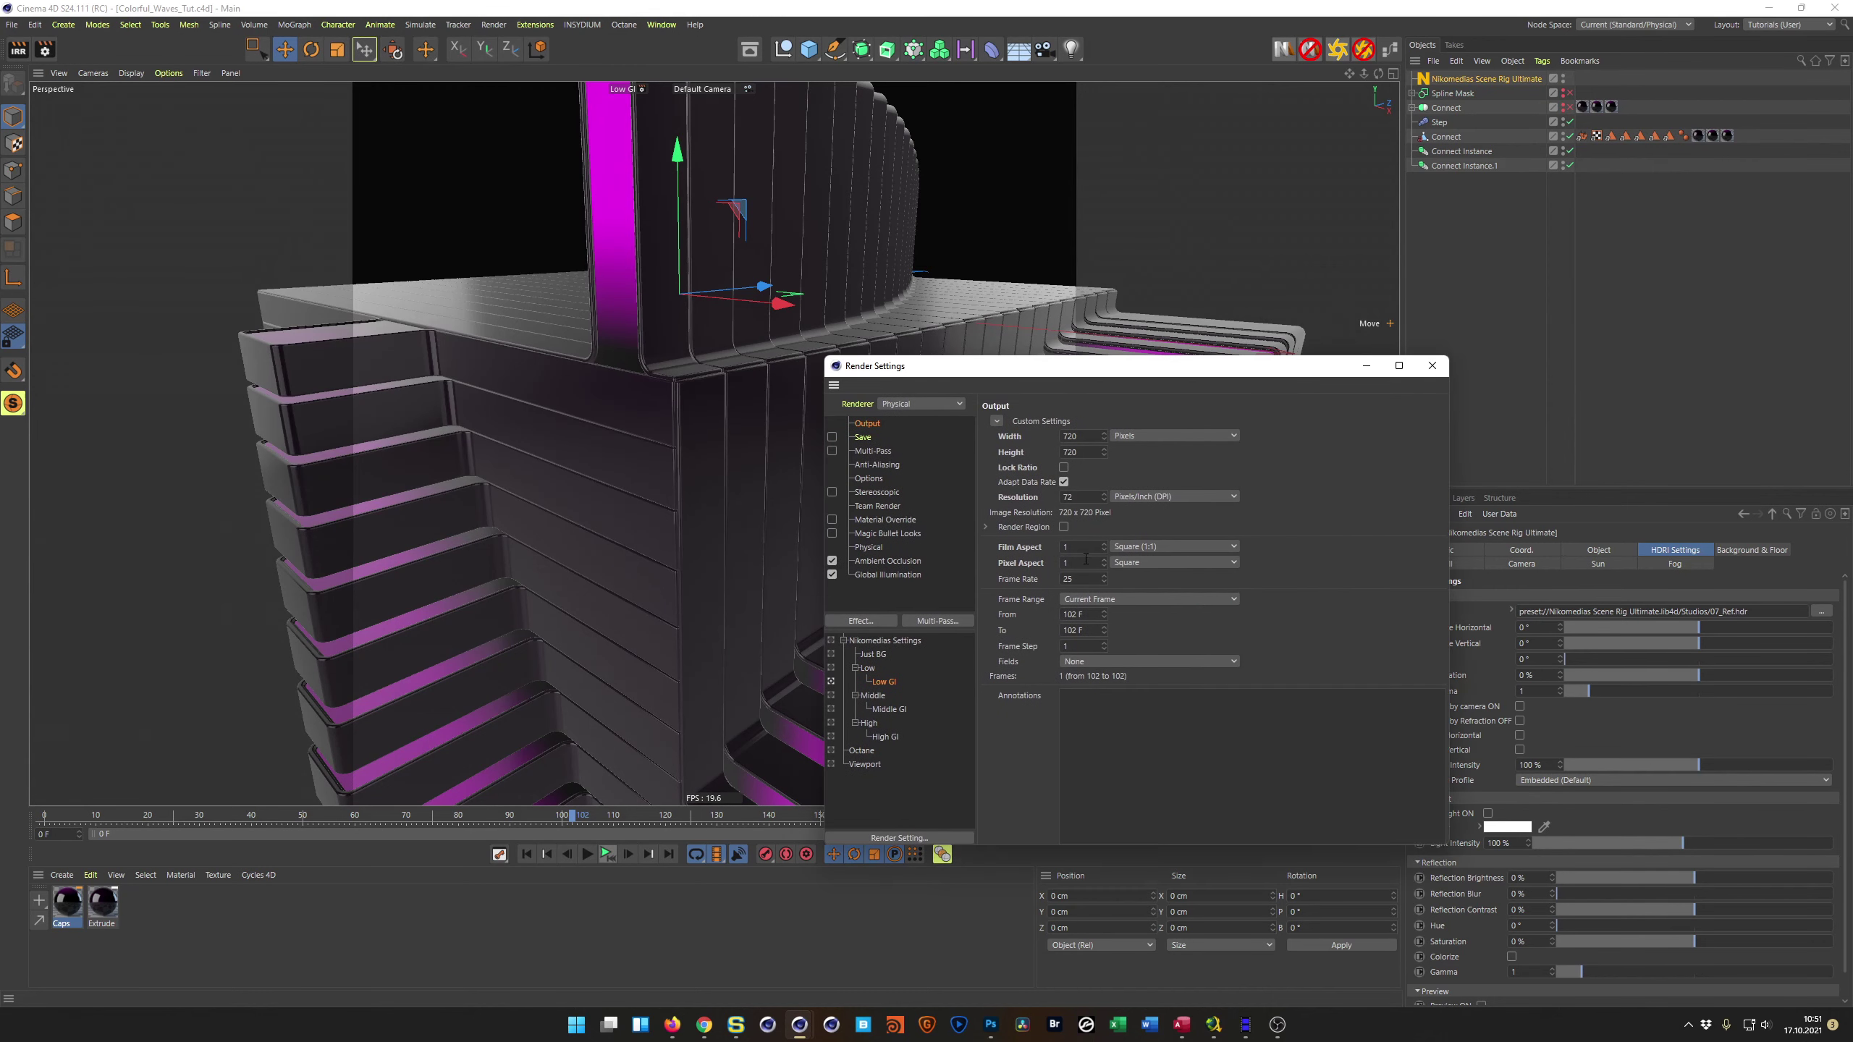
left_click(871, 548)
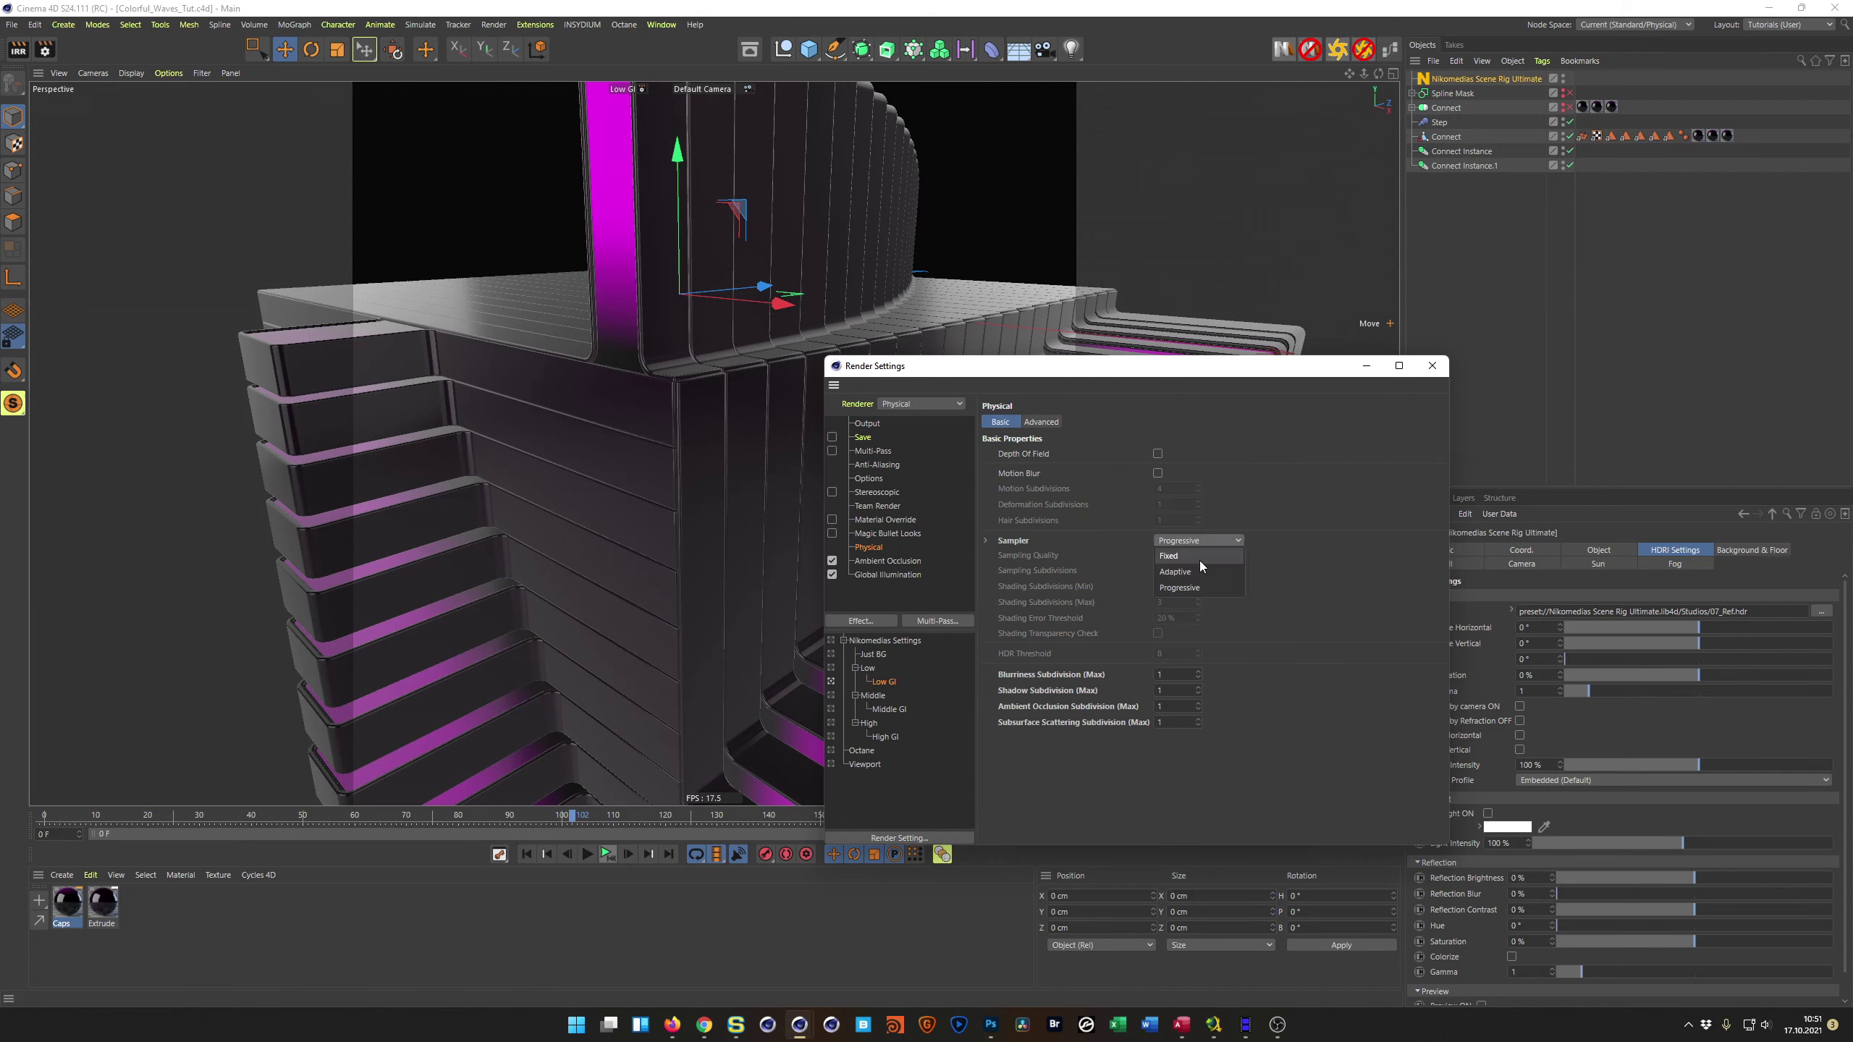
left_click(1206, 556)
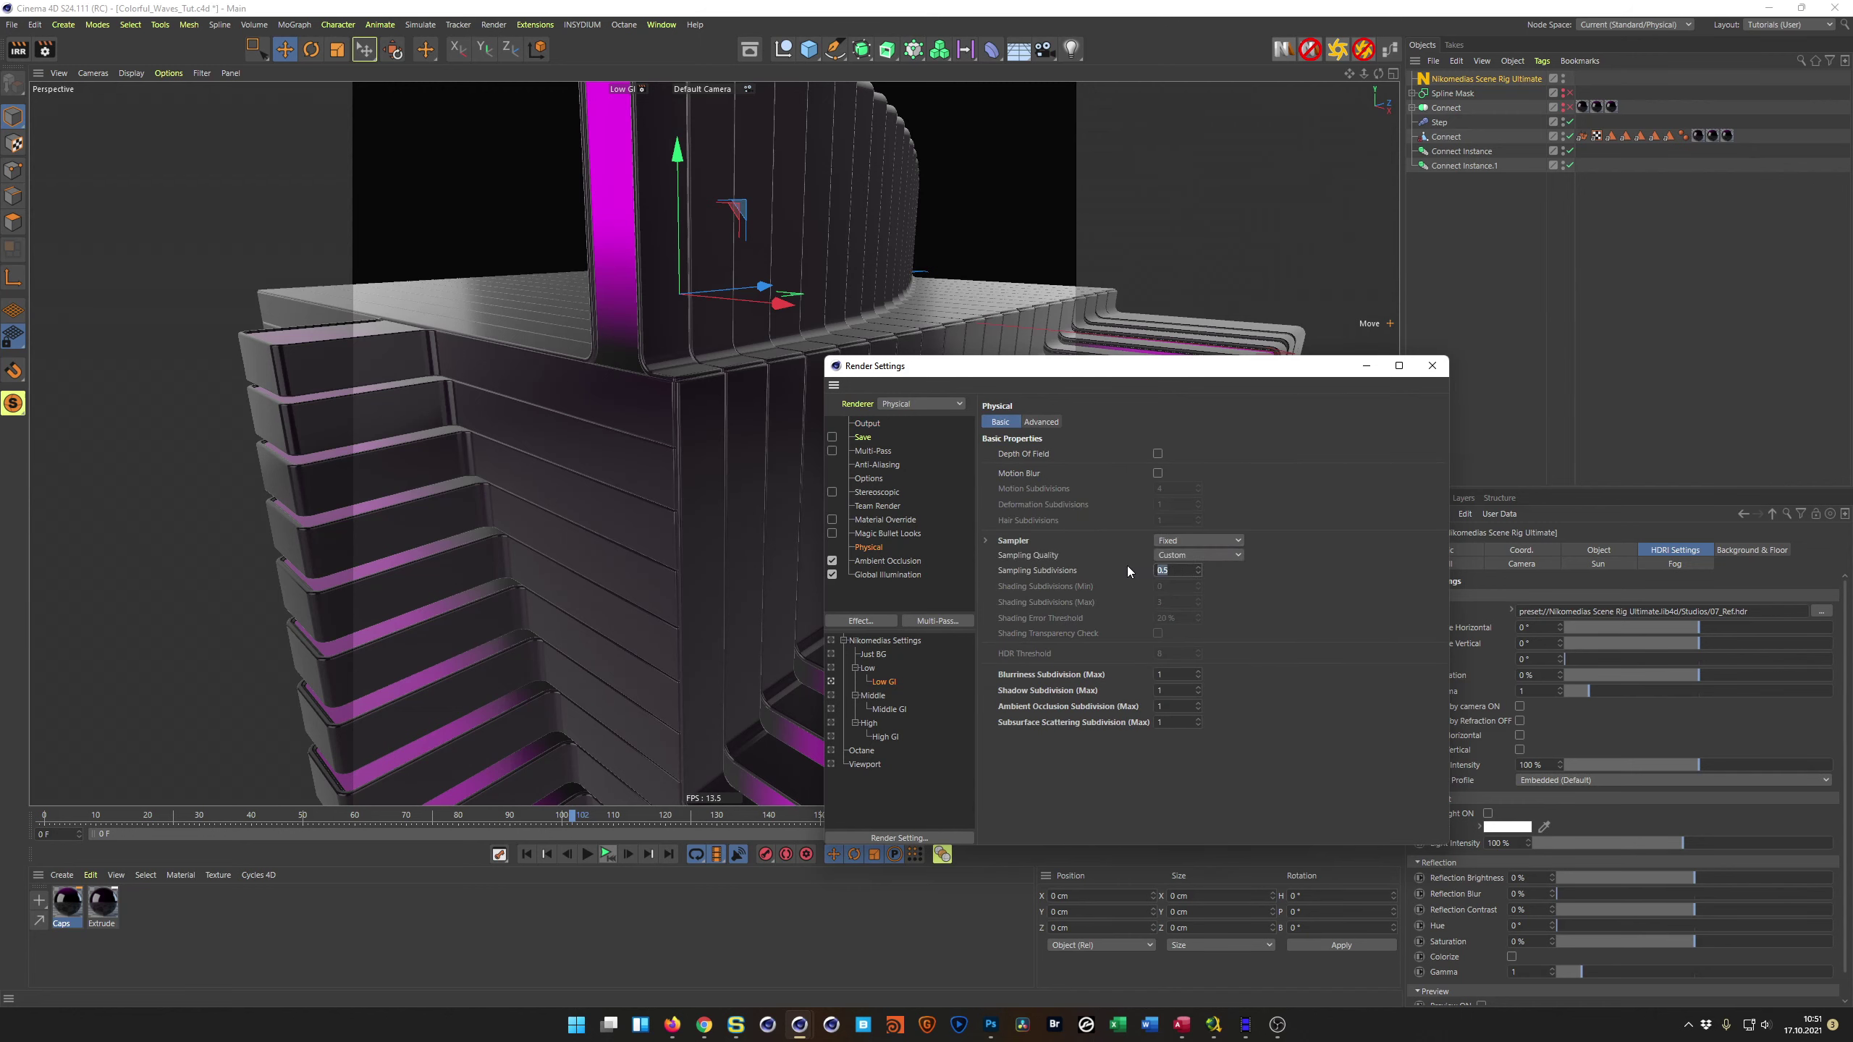
type("3")
key("Return")
Step: Start the interactive render region and narrow it from both sides to the cube's corner
key("alt+r")
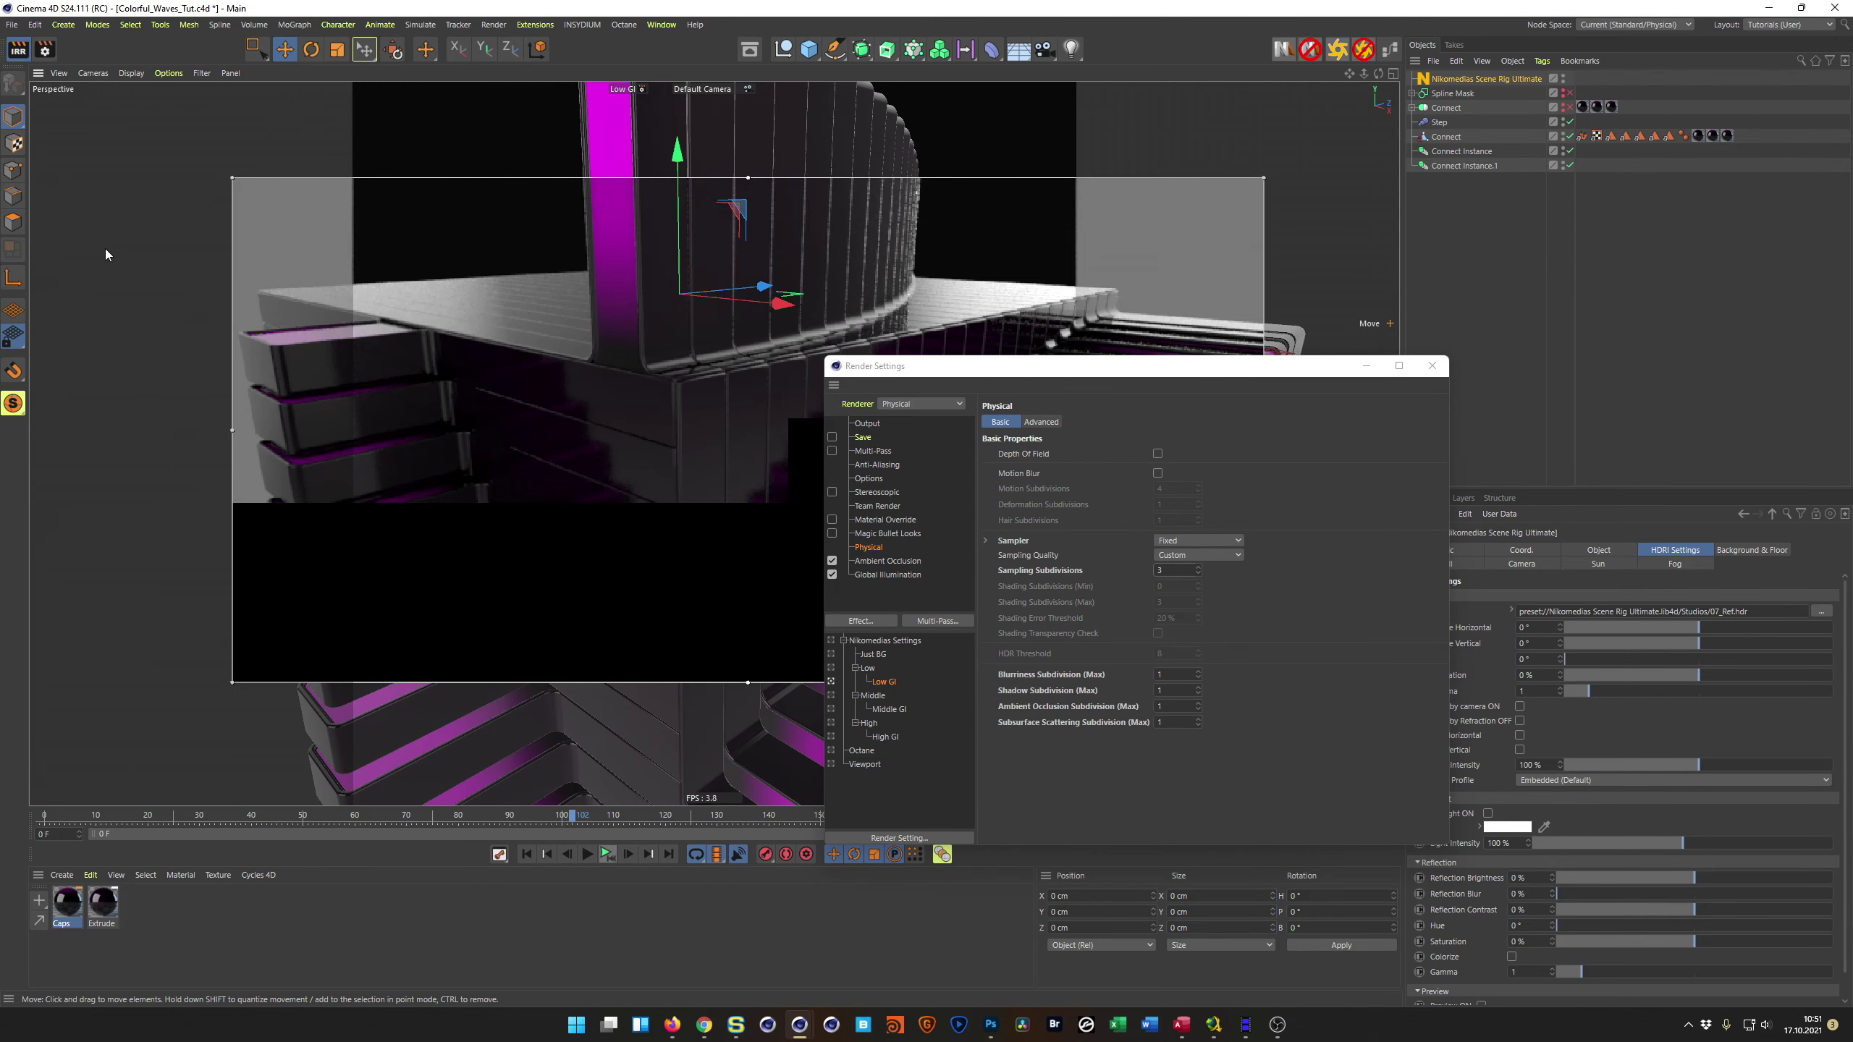
left_click(1430, 366)
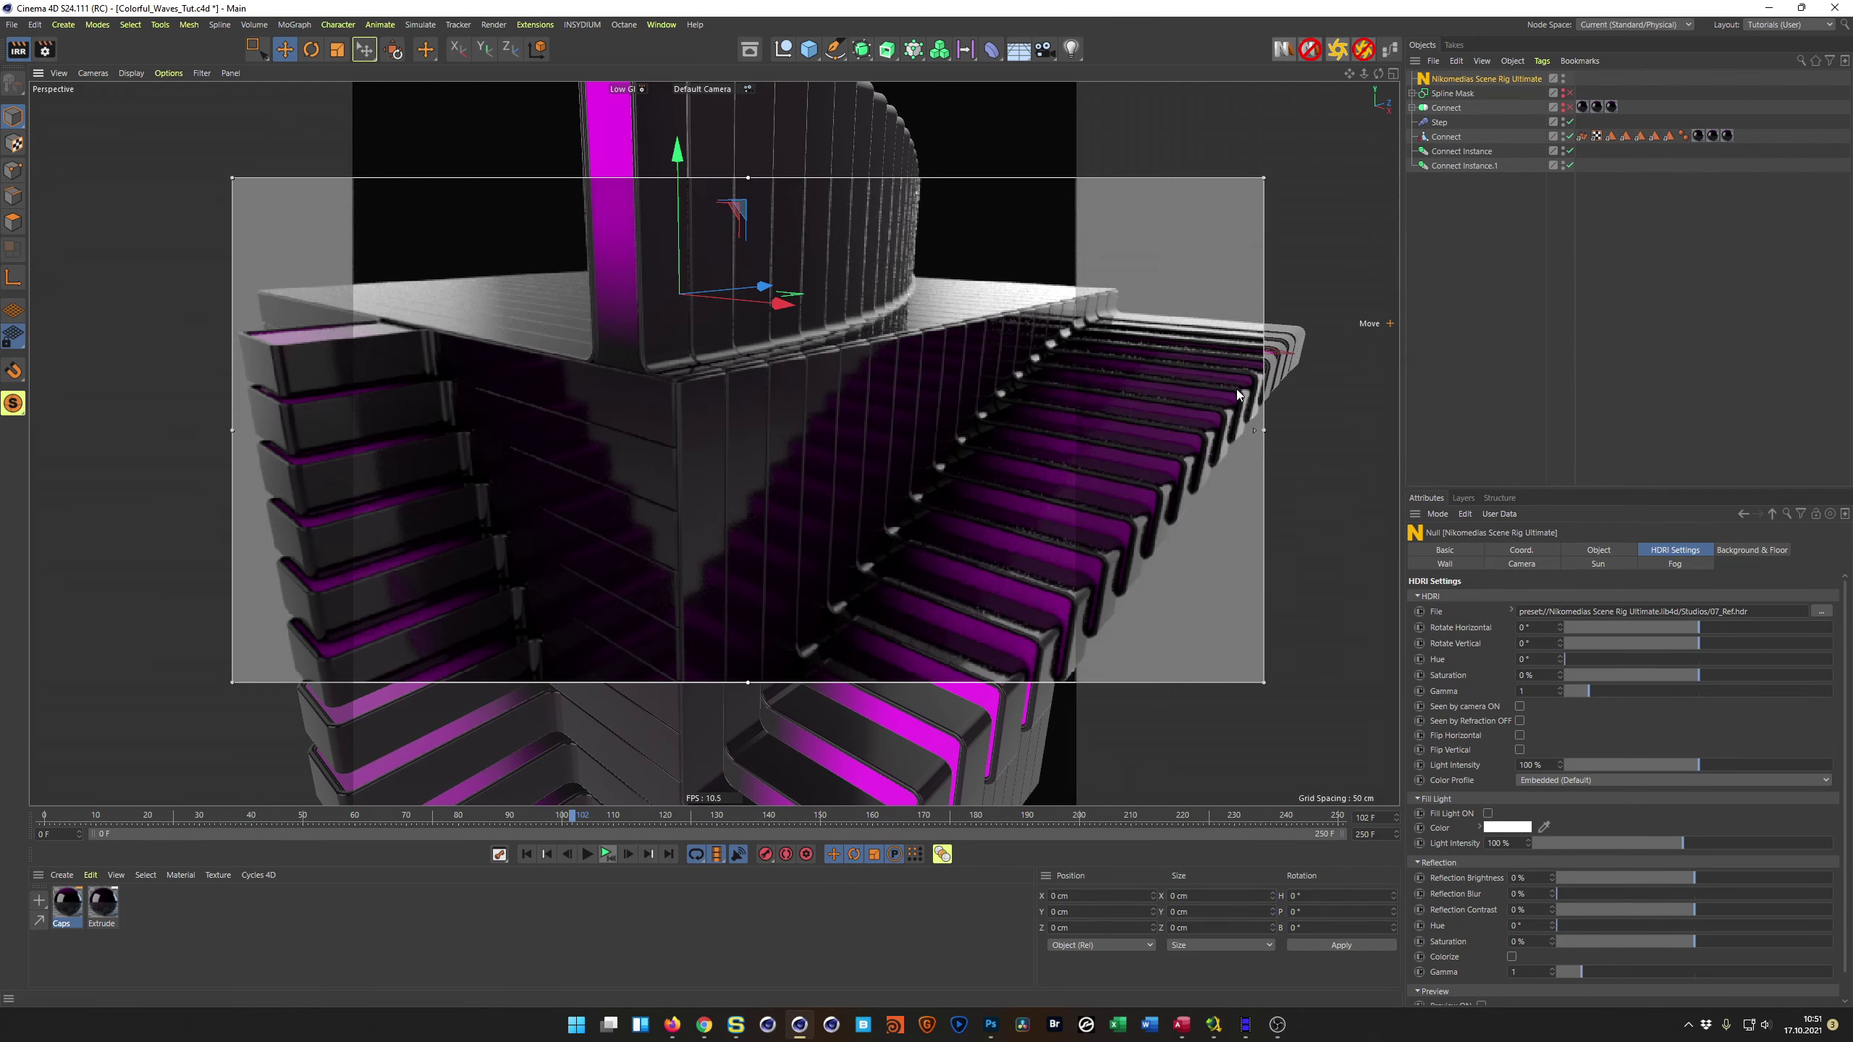
left_click_drag(1264, 431, 1077, 429)
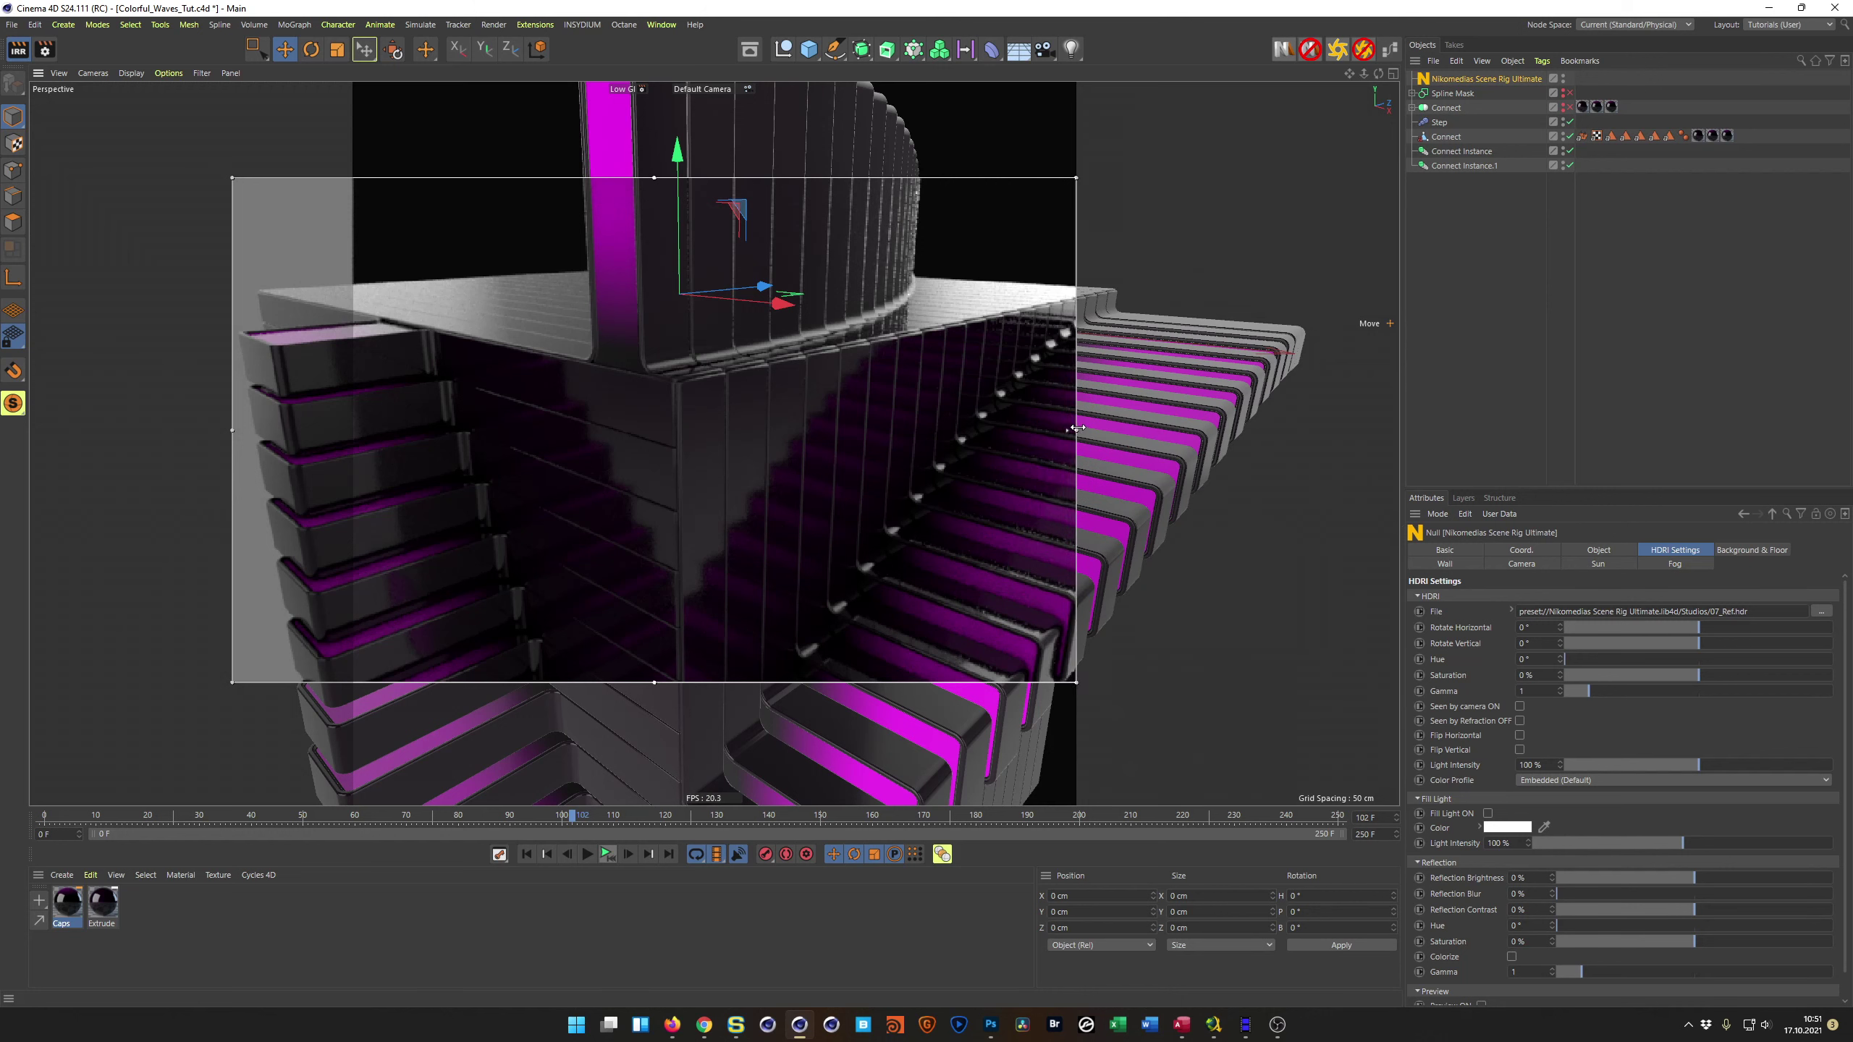
left_click_drag(231, 429, 354, 431)
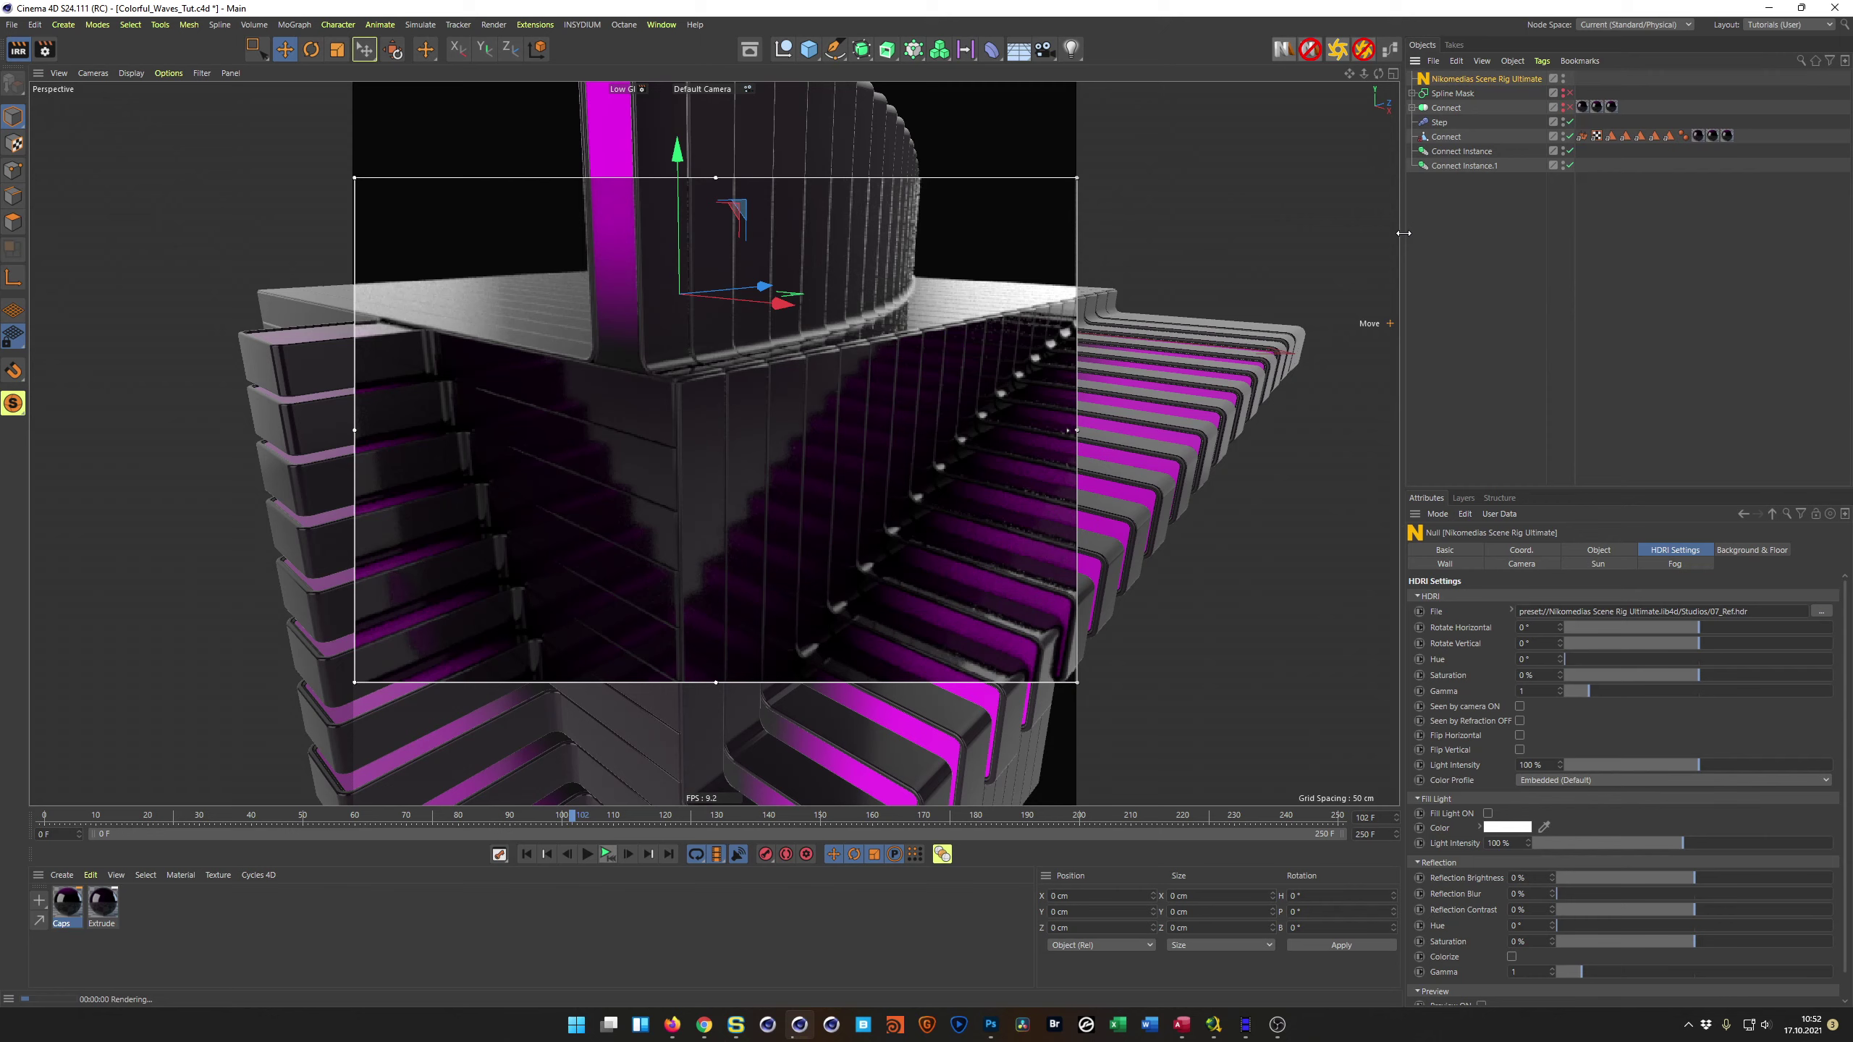
Step: Browse the content browser's Indoor HDRI presets for NatureLabFront_IBL_Ref.hdr
key("shift+F8")
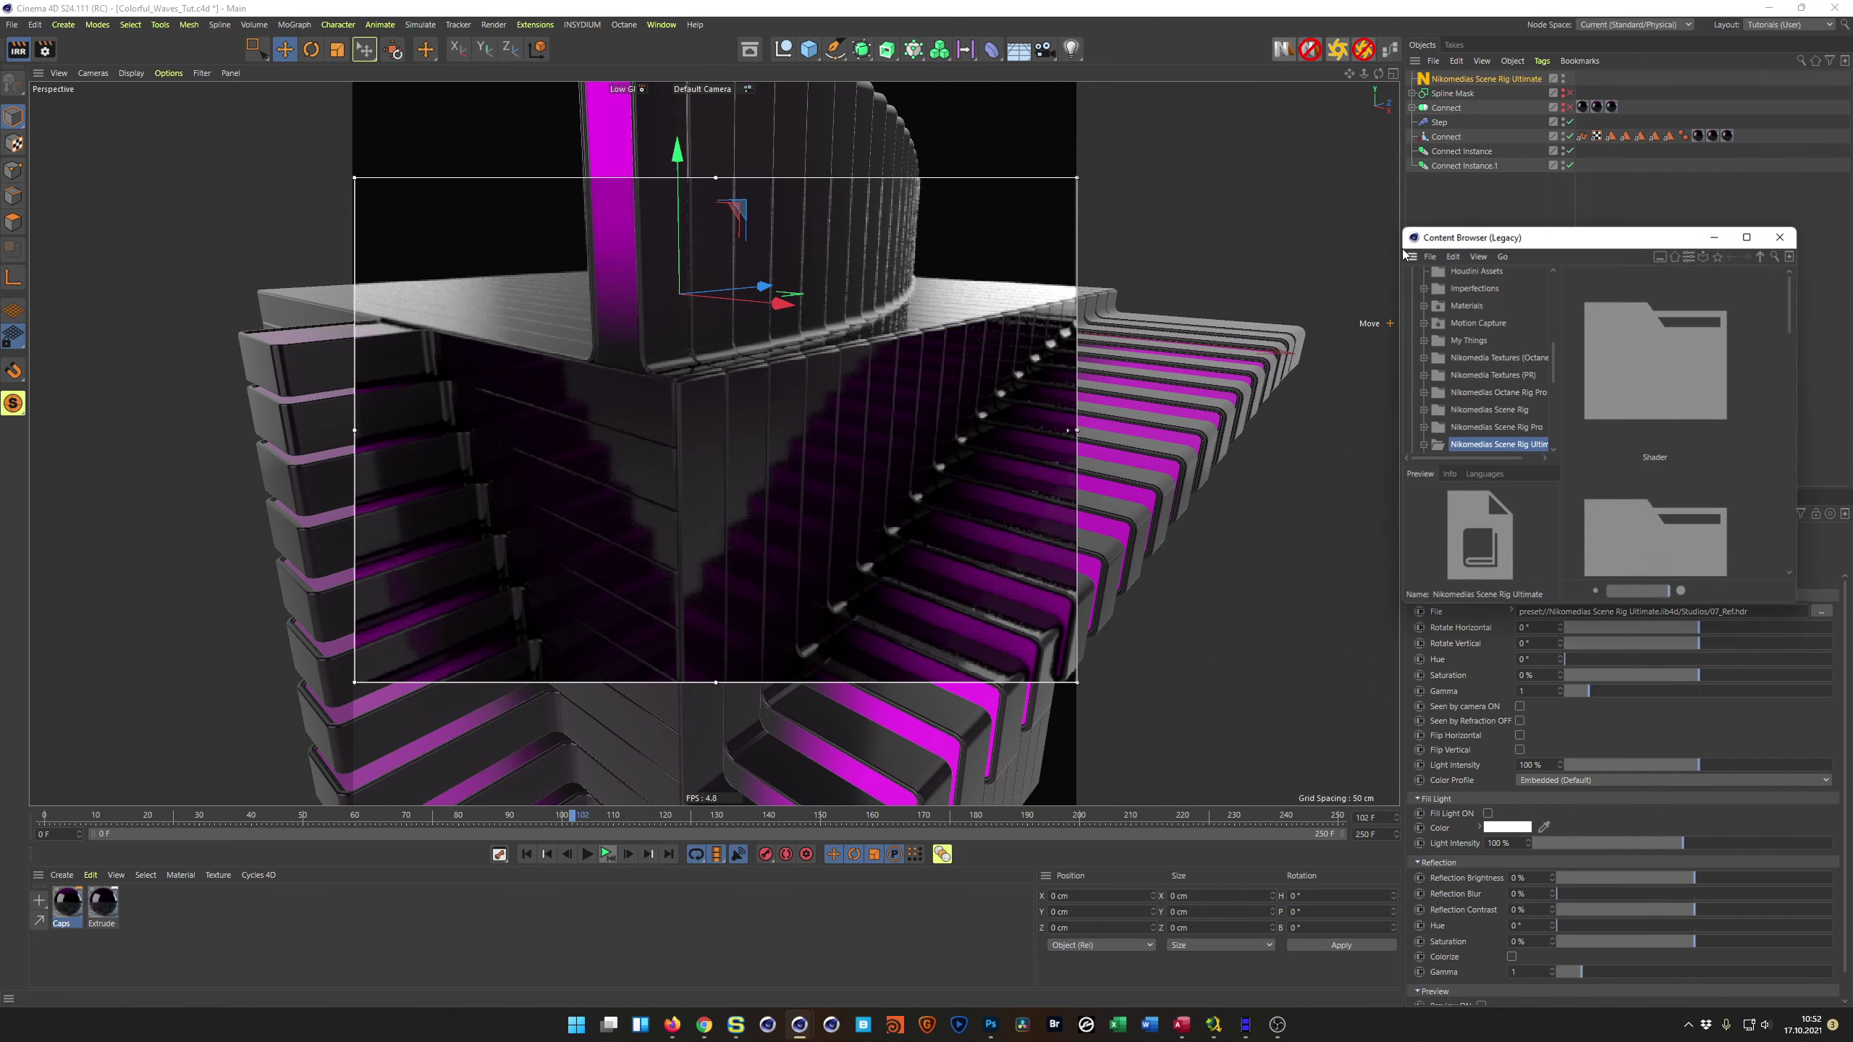
left_click_drag(1530, 247, 560, 74)
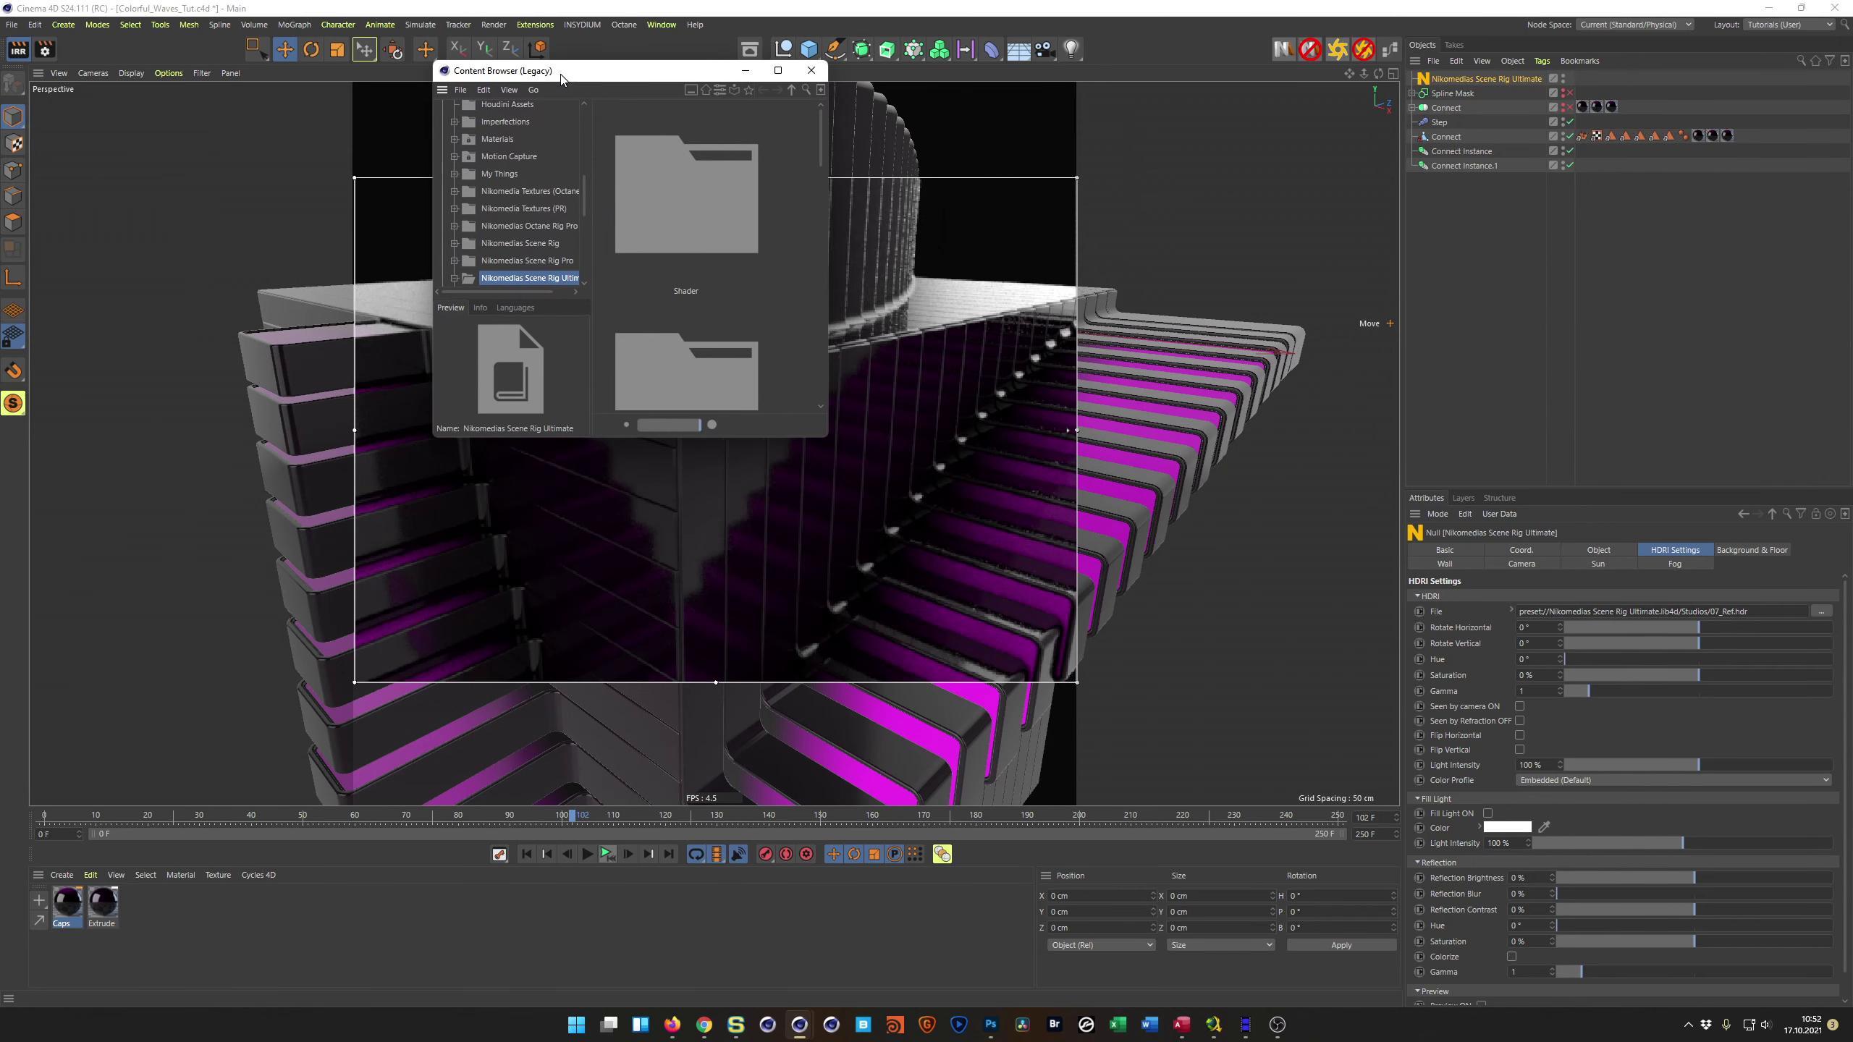
left_click_drag(822, 438, 1126, 795)
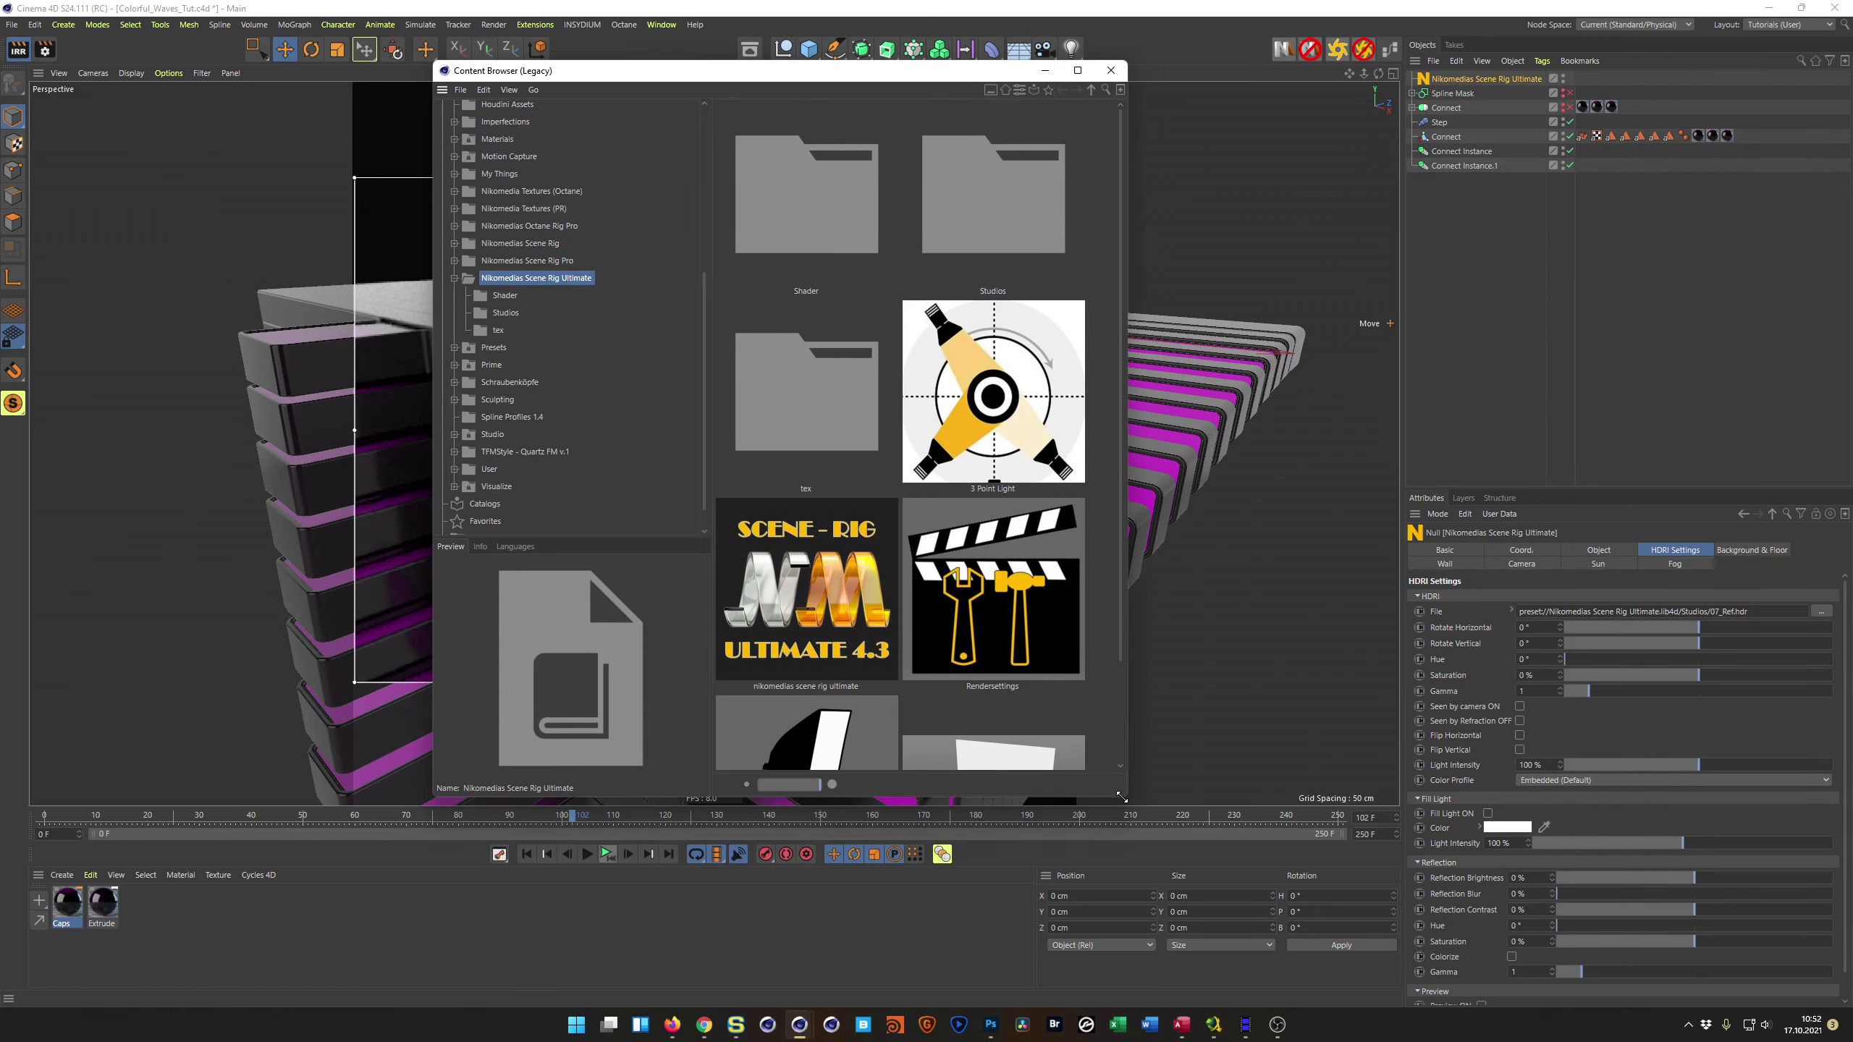
left_click(454, 279)
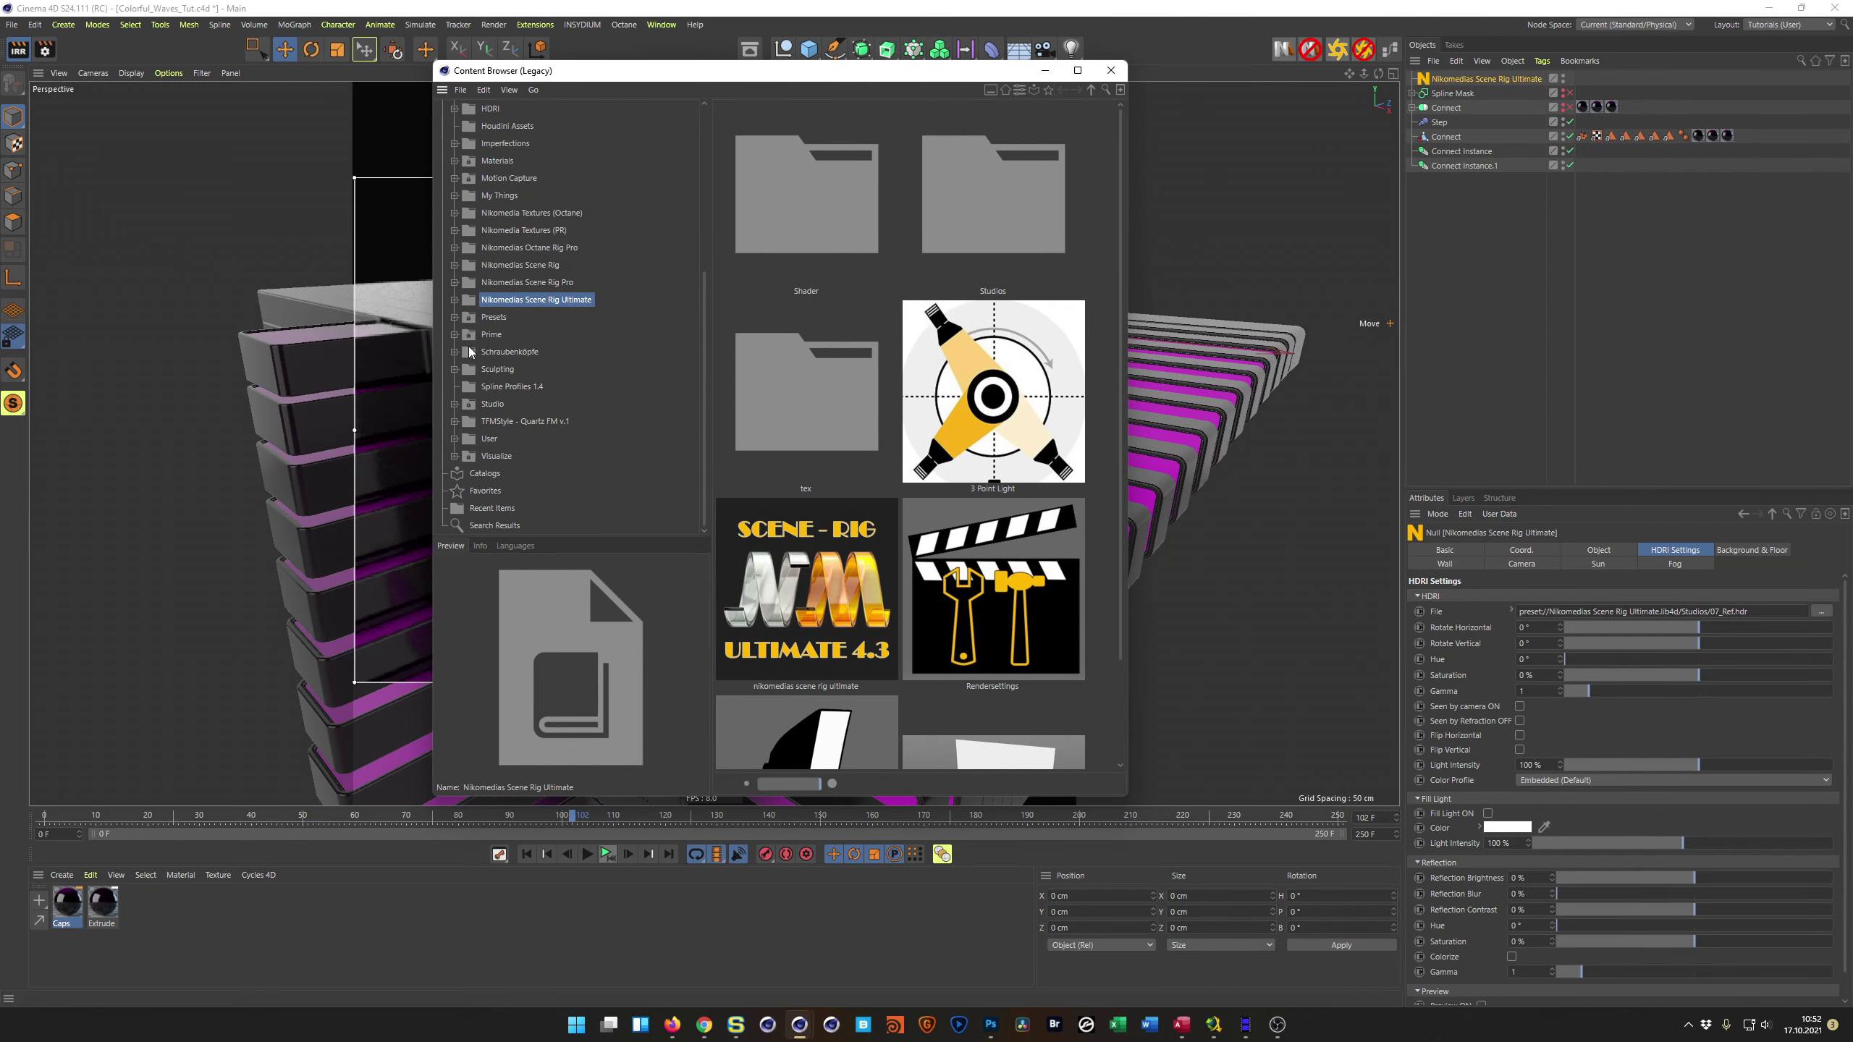
scroll(475, 233, "up", 3)
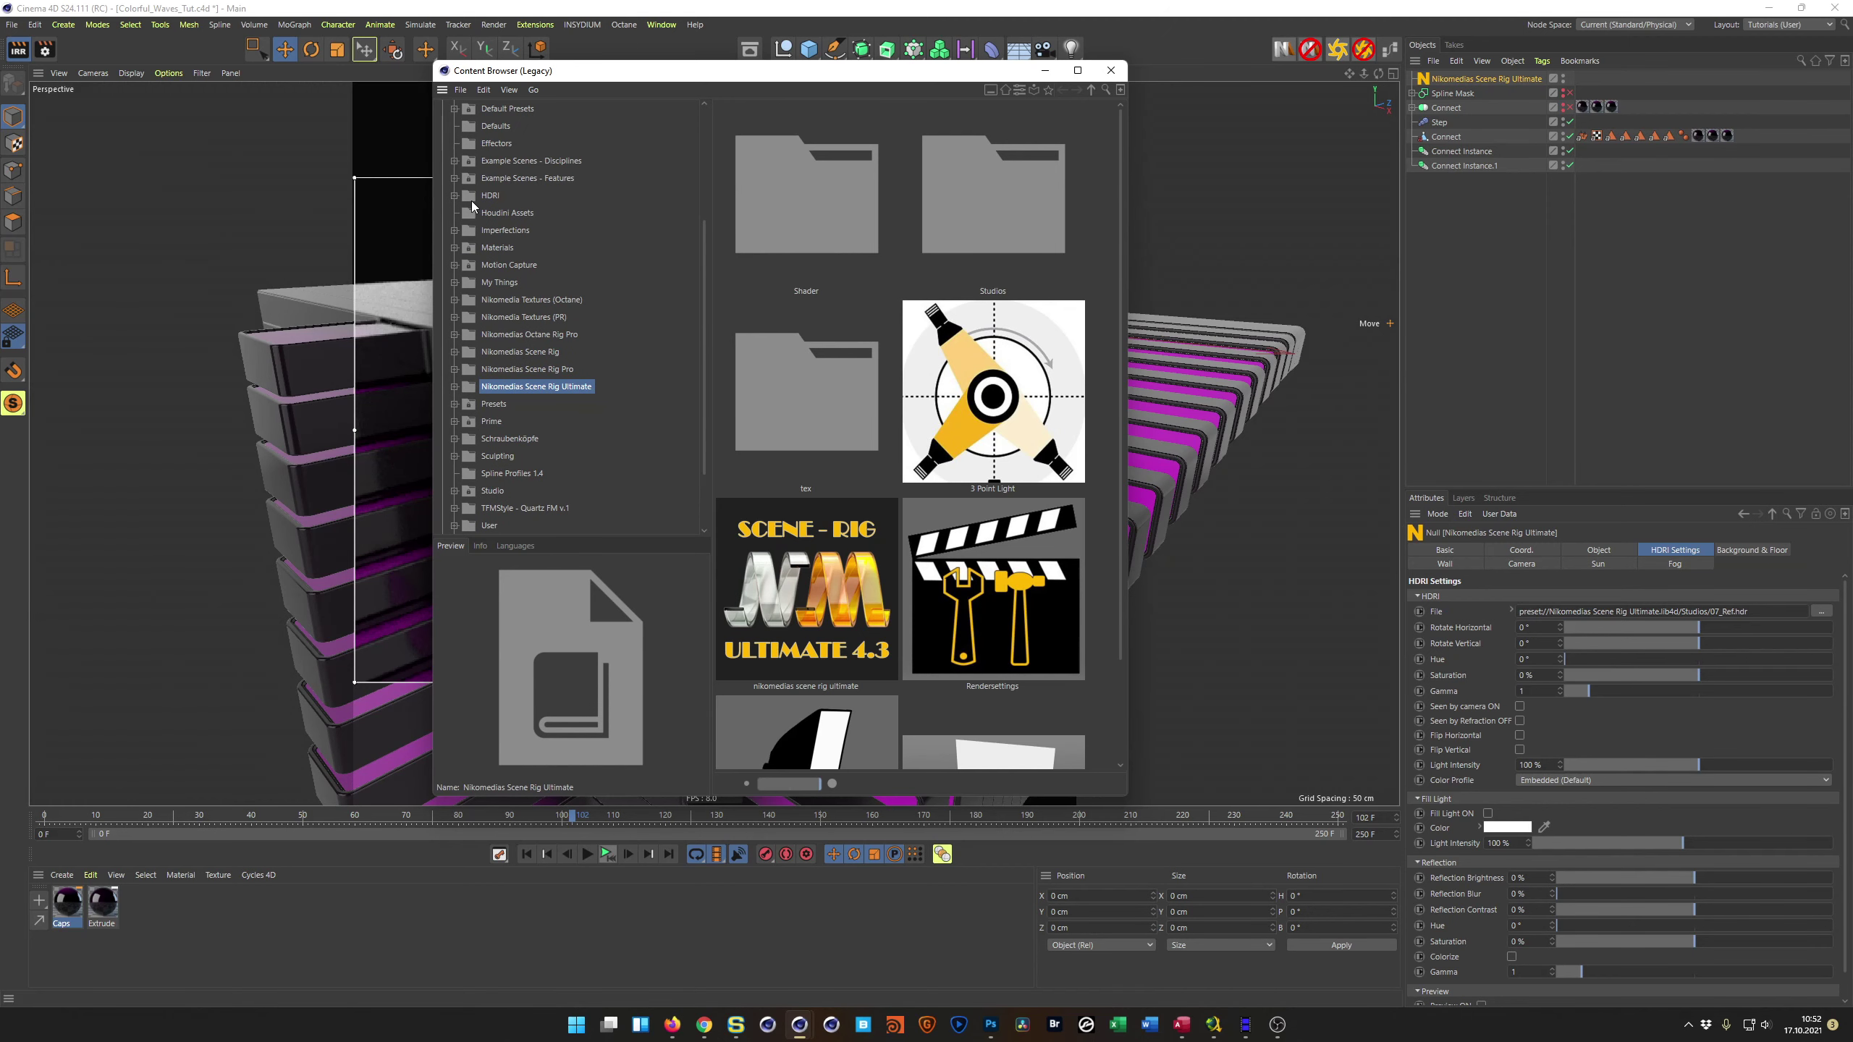
left_click(456, 195)
left_click(503, 213)
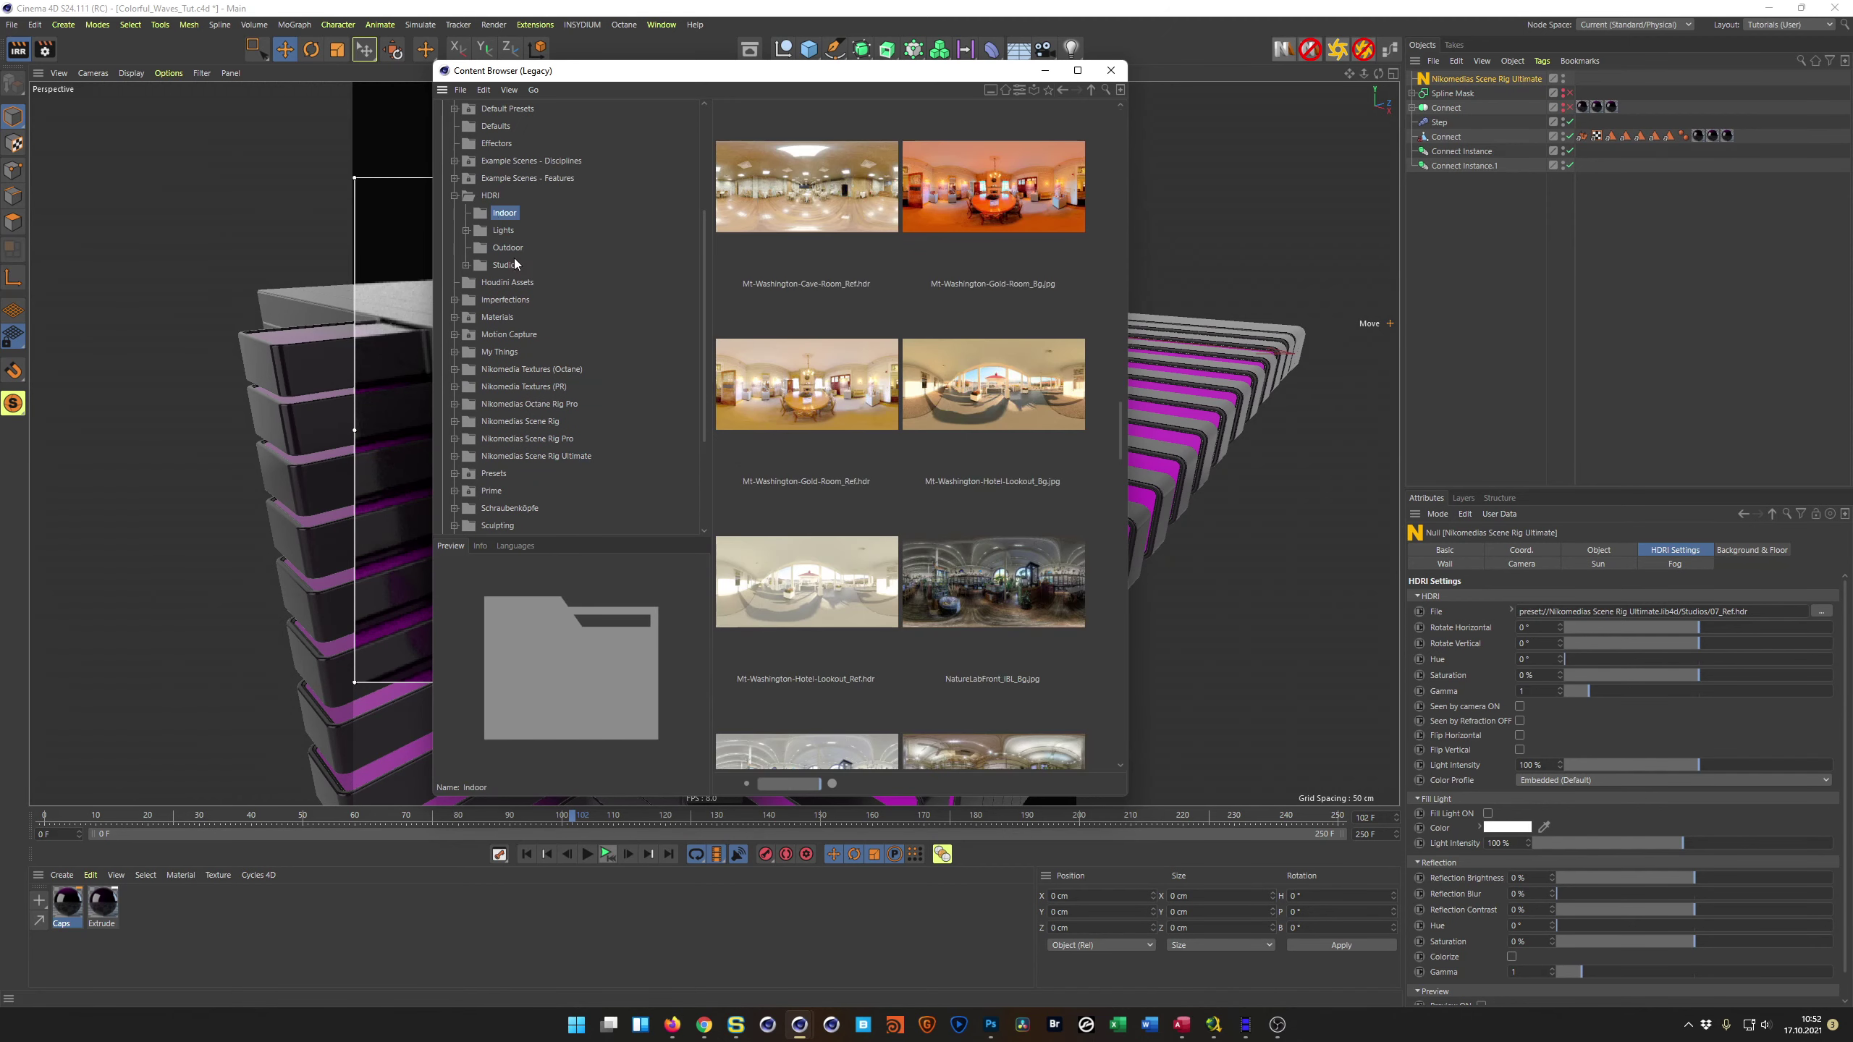
left_click_drag(740, 82, 540, 424)
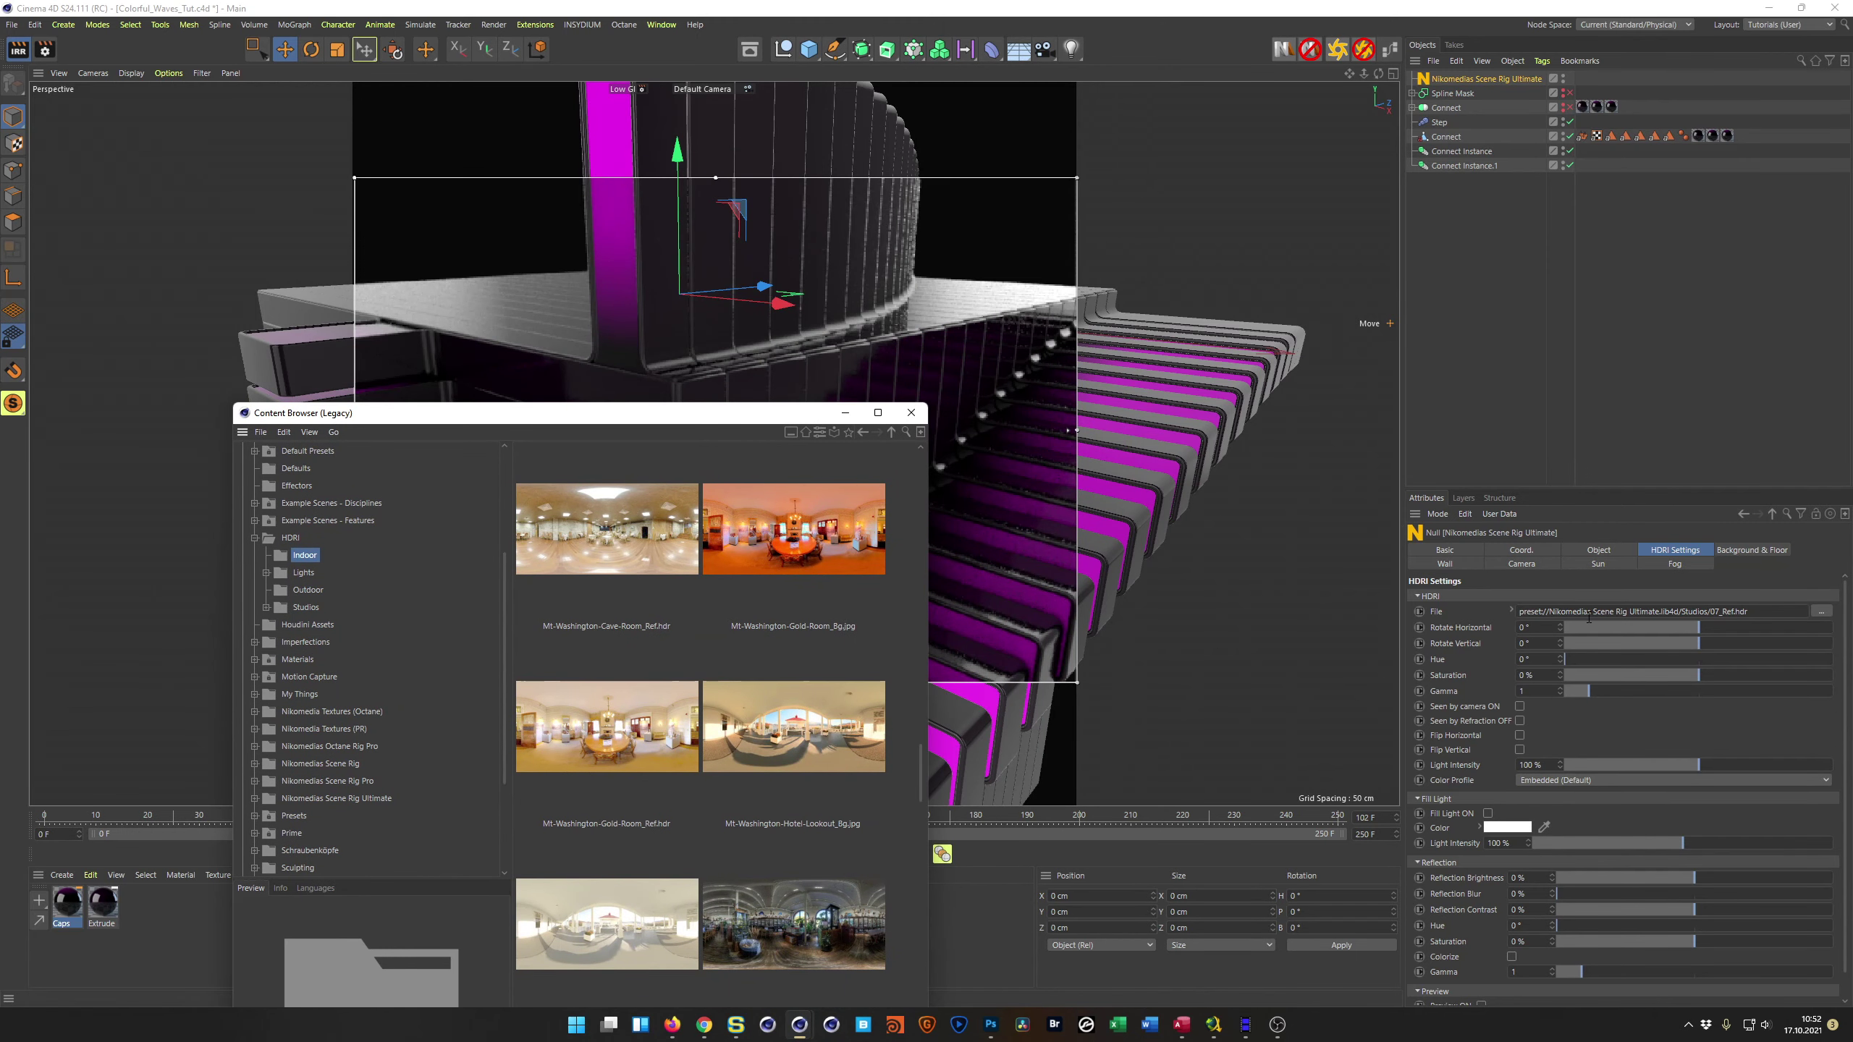
scroll(752, 702, "down", 4)
scroll(751, 702, "down", 2)
left_click(596, 772)
left_click_drag(1548, 589, 974, 403)
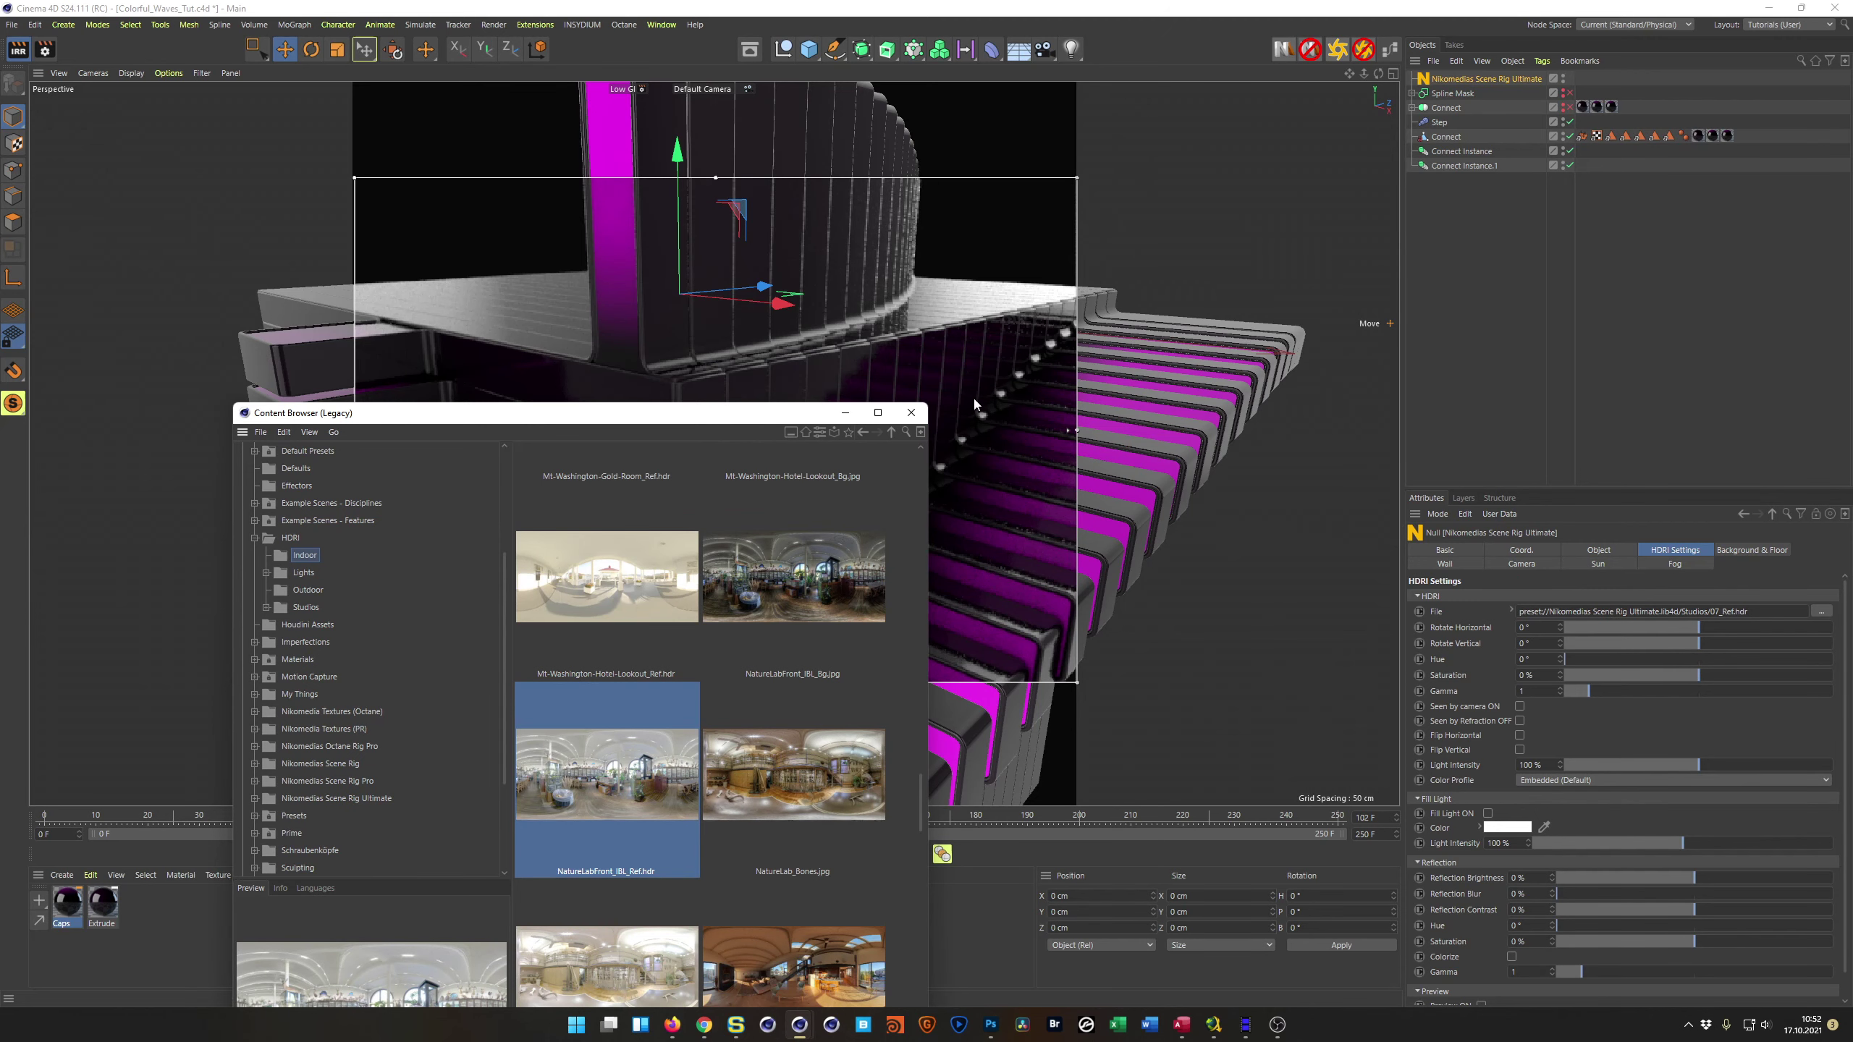
left_click(911, 413)
Step: Load NatureLabFront_IBL_Ref.hdr from Asset Browser favourites as the rig's HDRI and rotate it horizontally to 111°
left_click(749, 51)
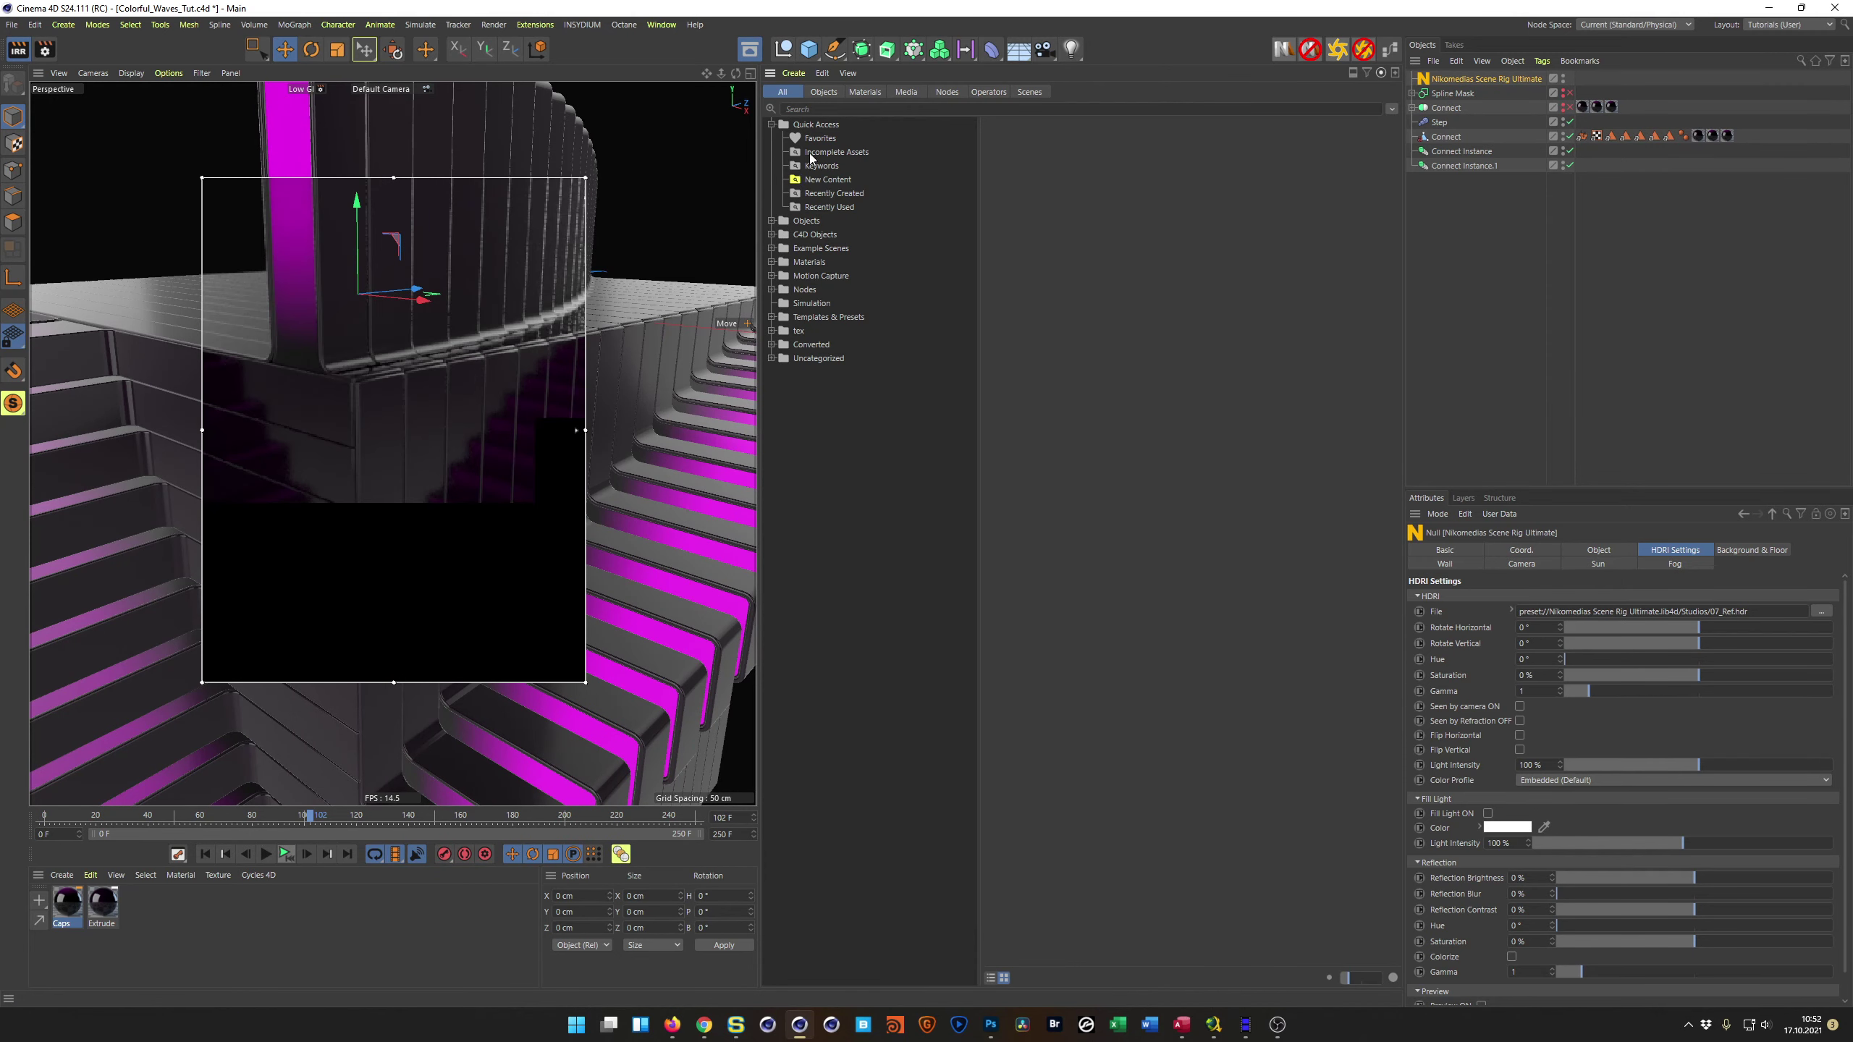
left_click(818, 140)
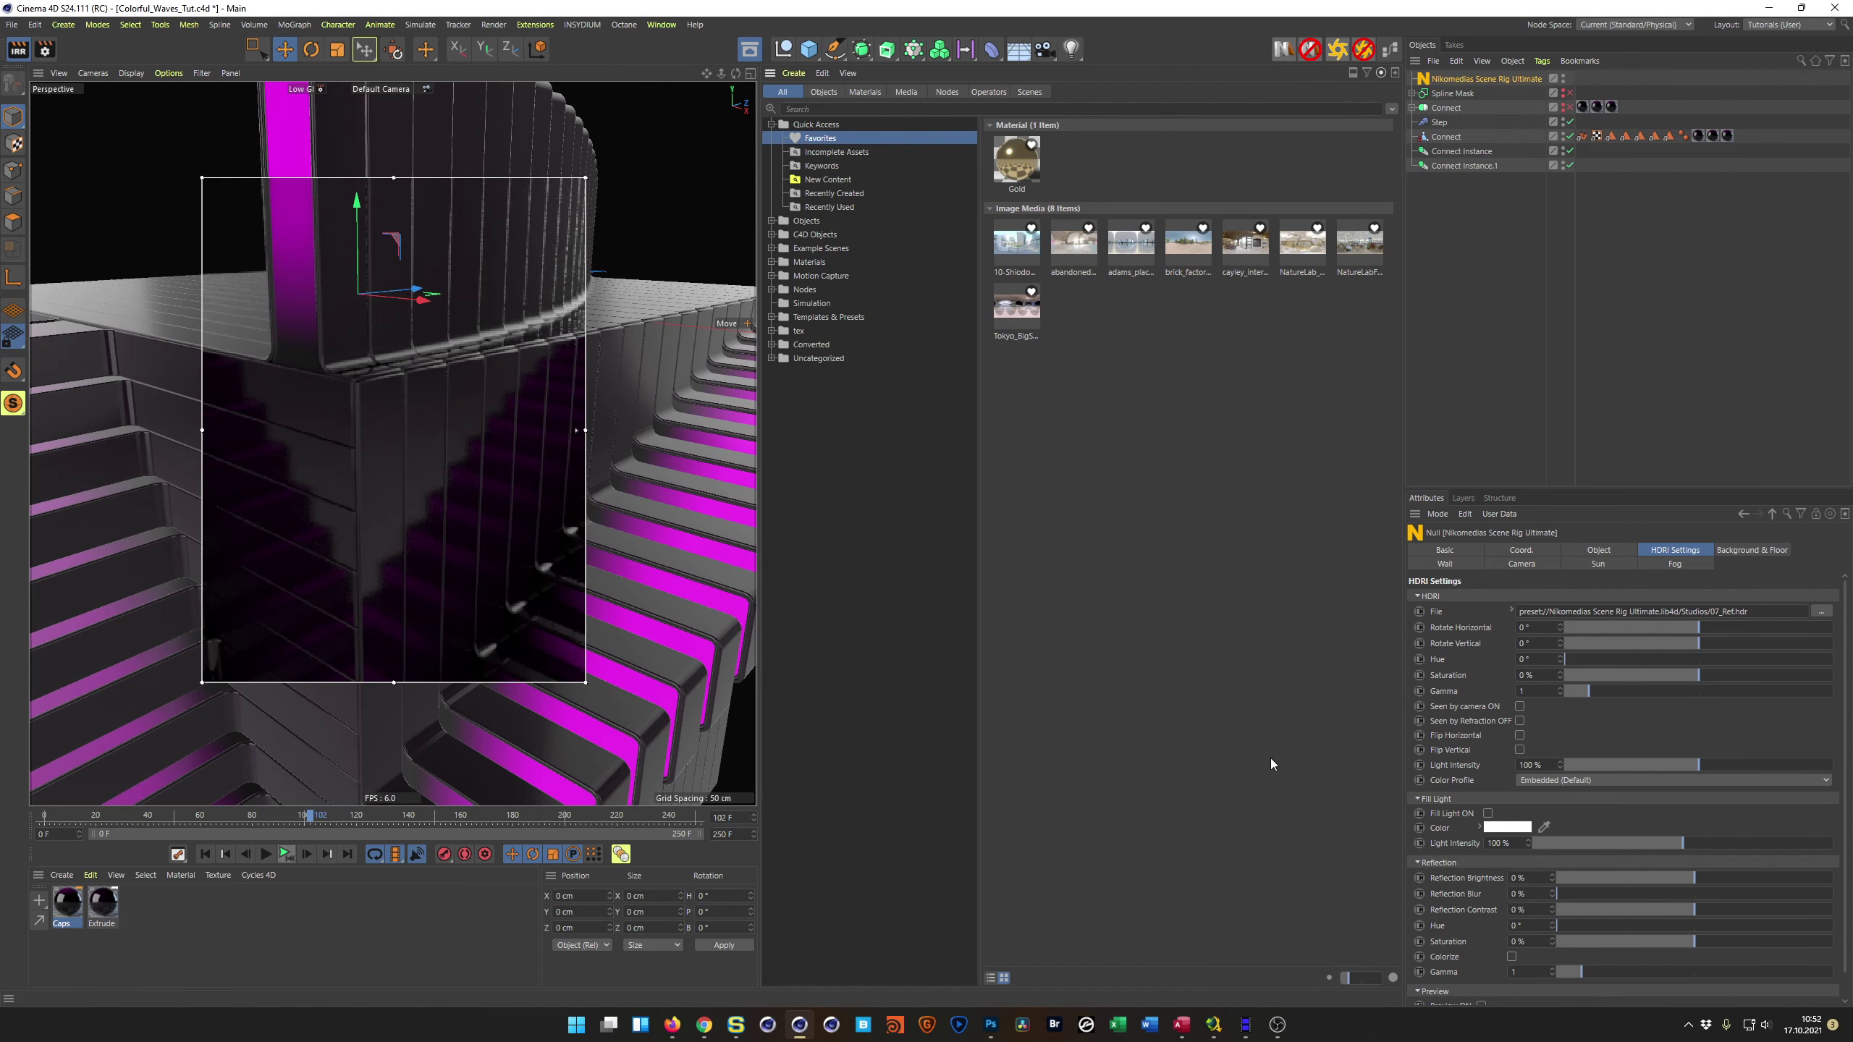
left_click_drag(1363, 984, 1375, 979)
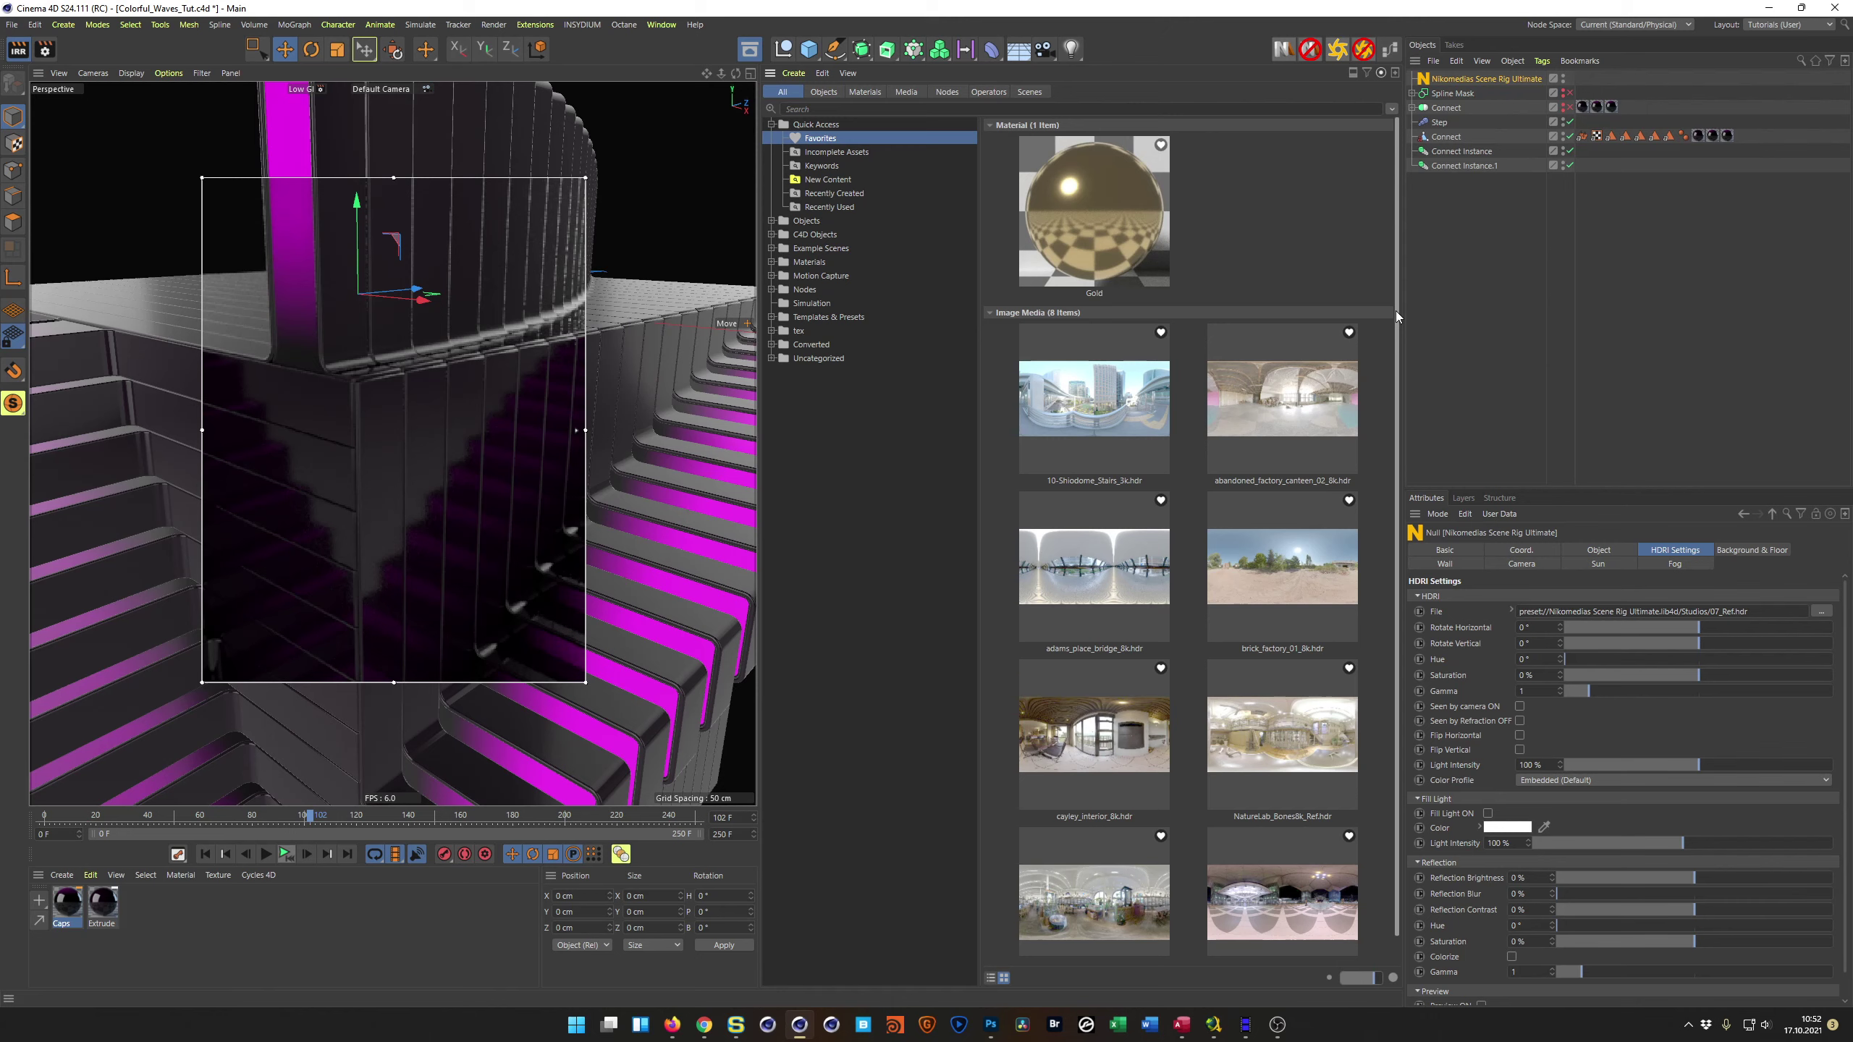
left_click_drag(1395, 311, 1404, 406)
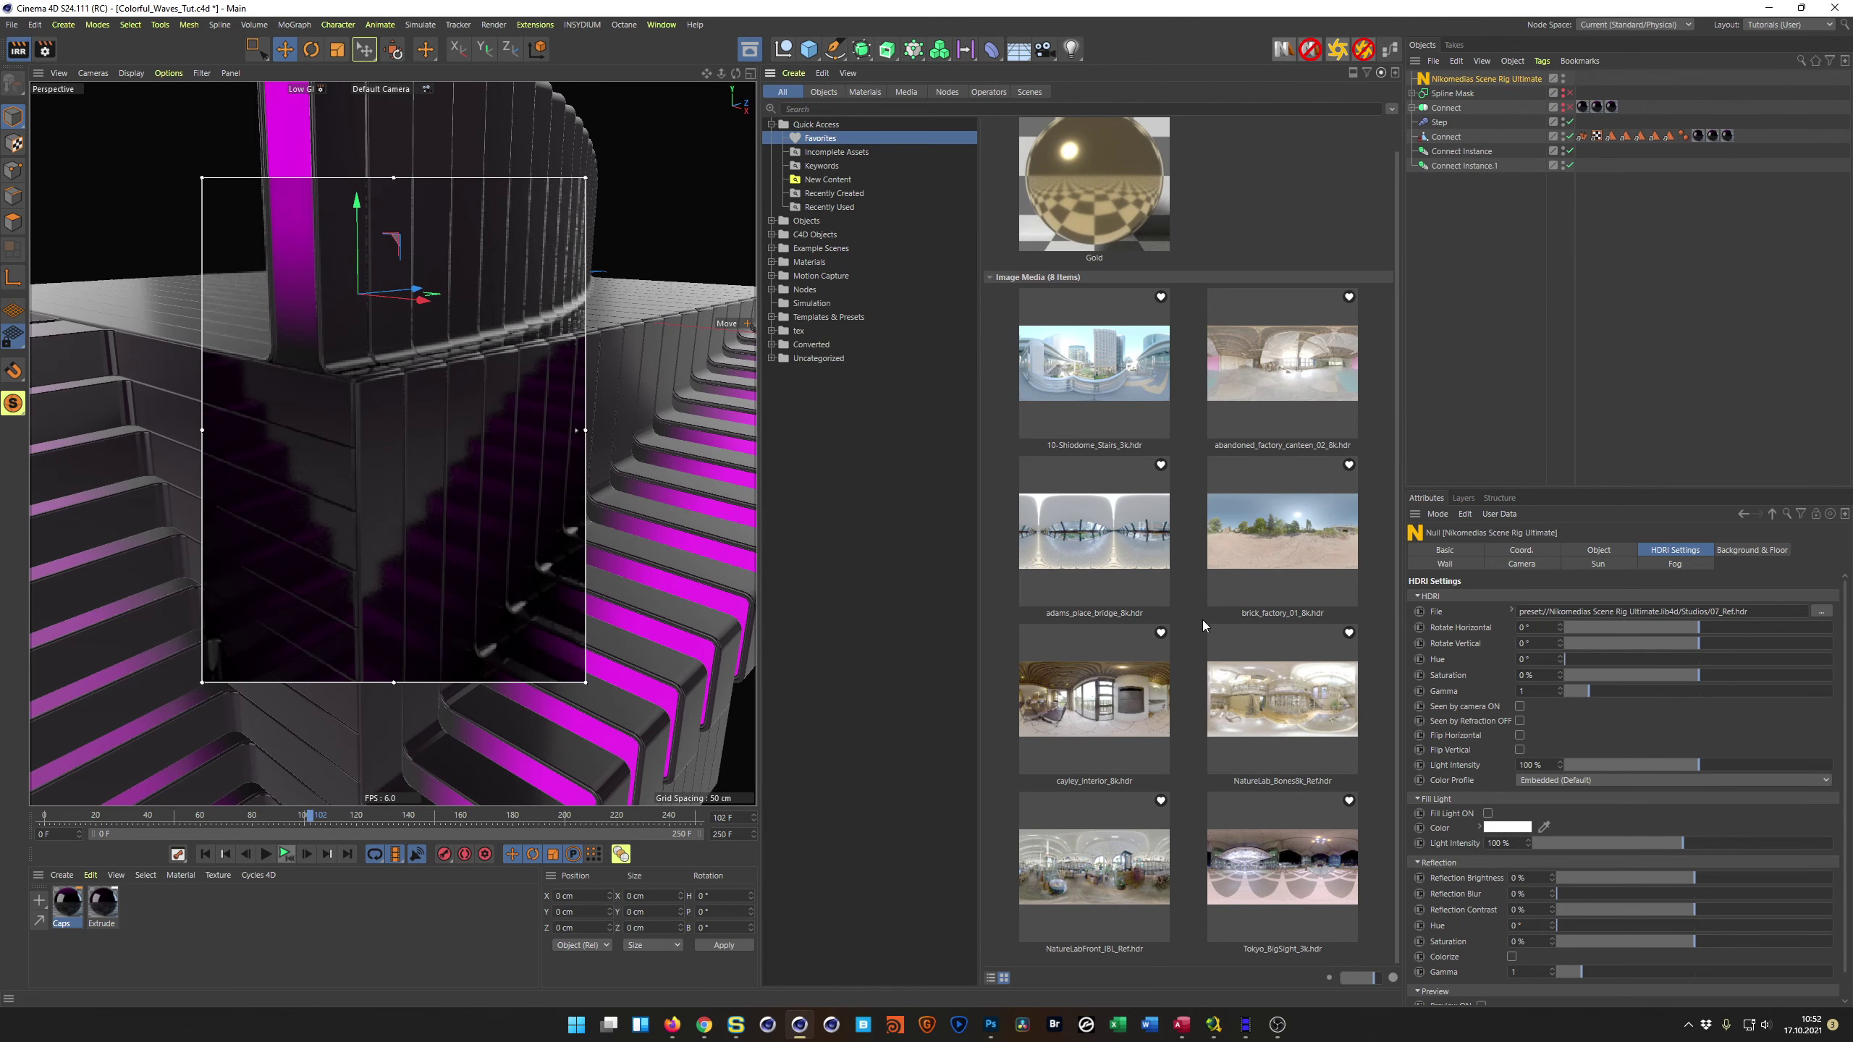
left_click_drag(1095, 880, 1573, 613)
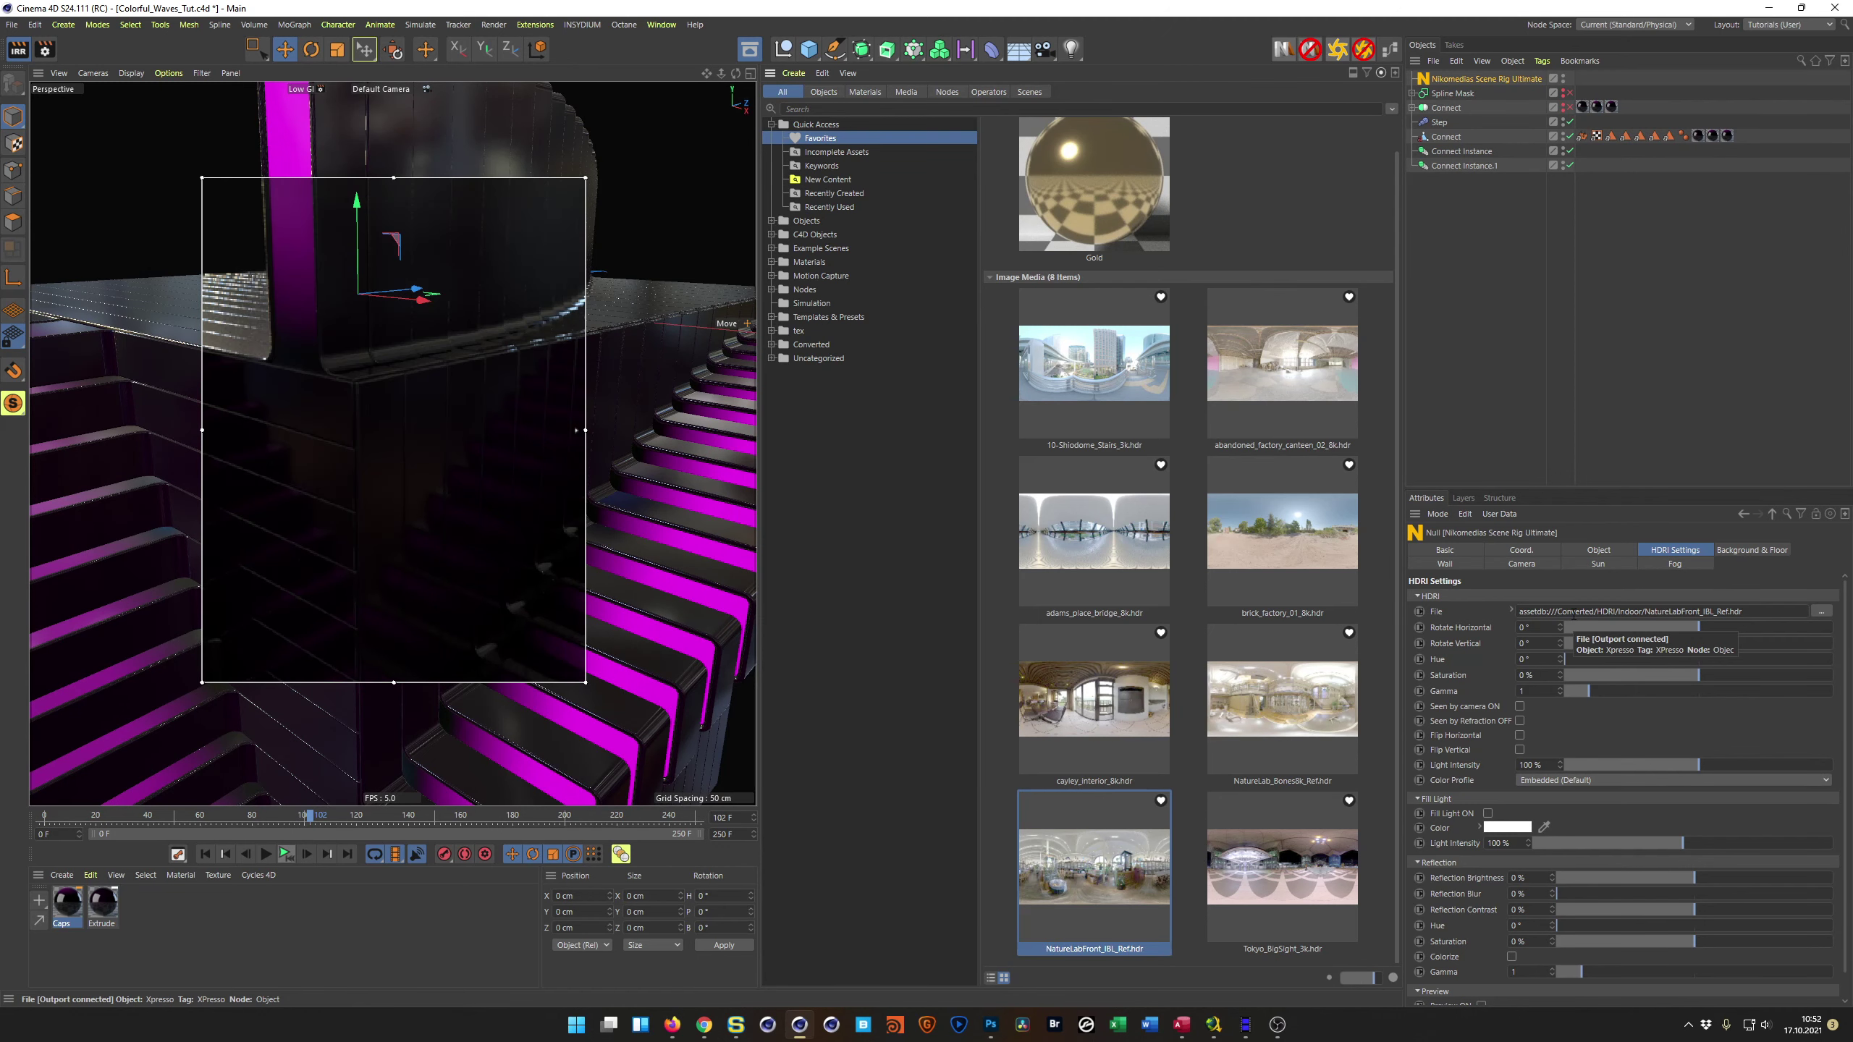
left_click_drag(1693, 623, 1780, 636)
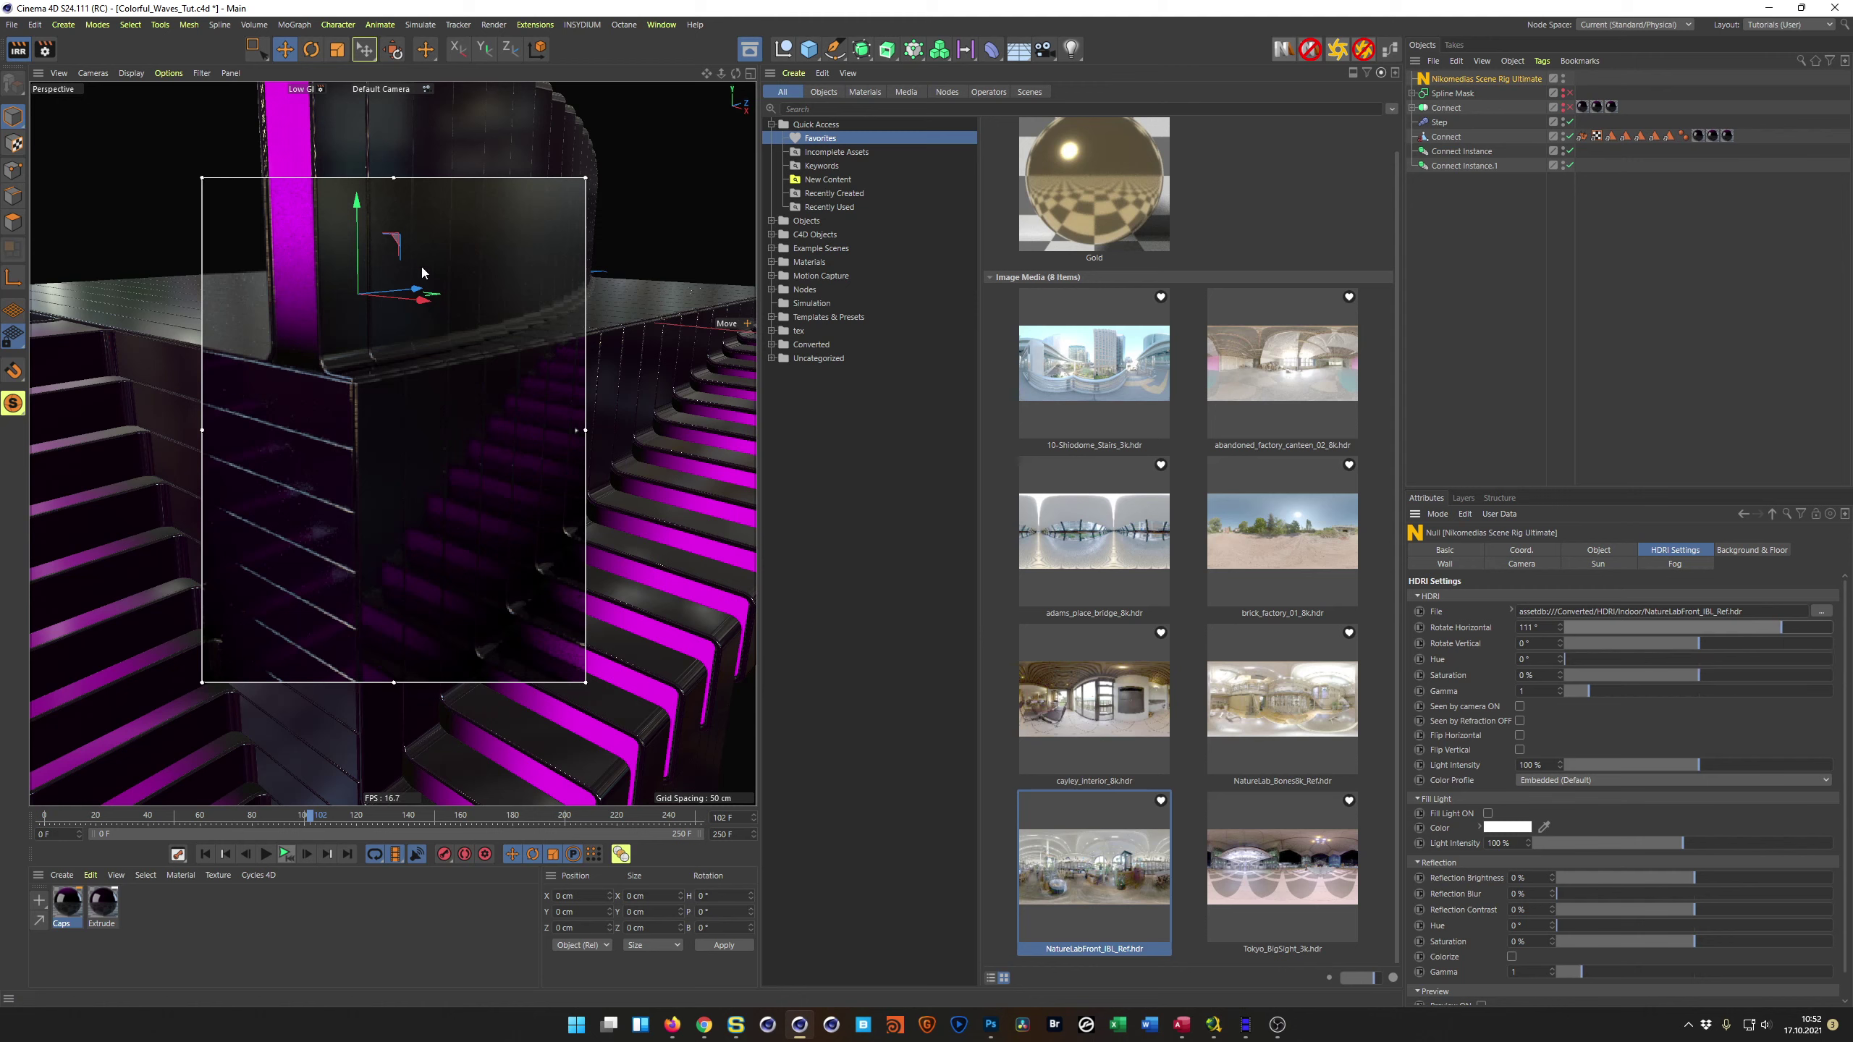
Step: Extend the interactive render region up, down, right and left to cover most of the scene
left_click_drag(393, 179, 393, 92)
left_click_drag(393, 683, 390, 787)
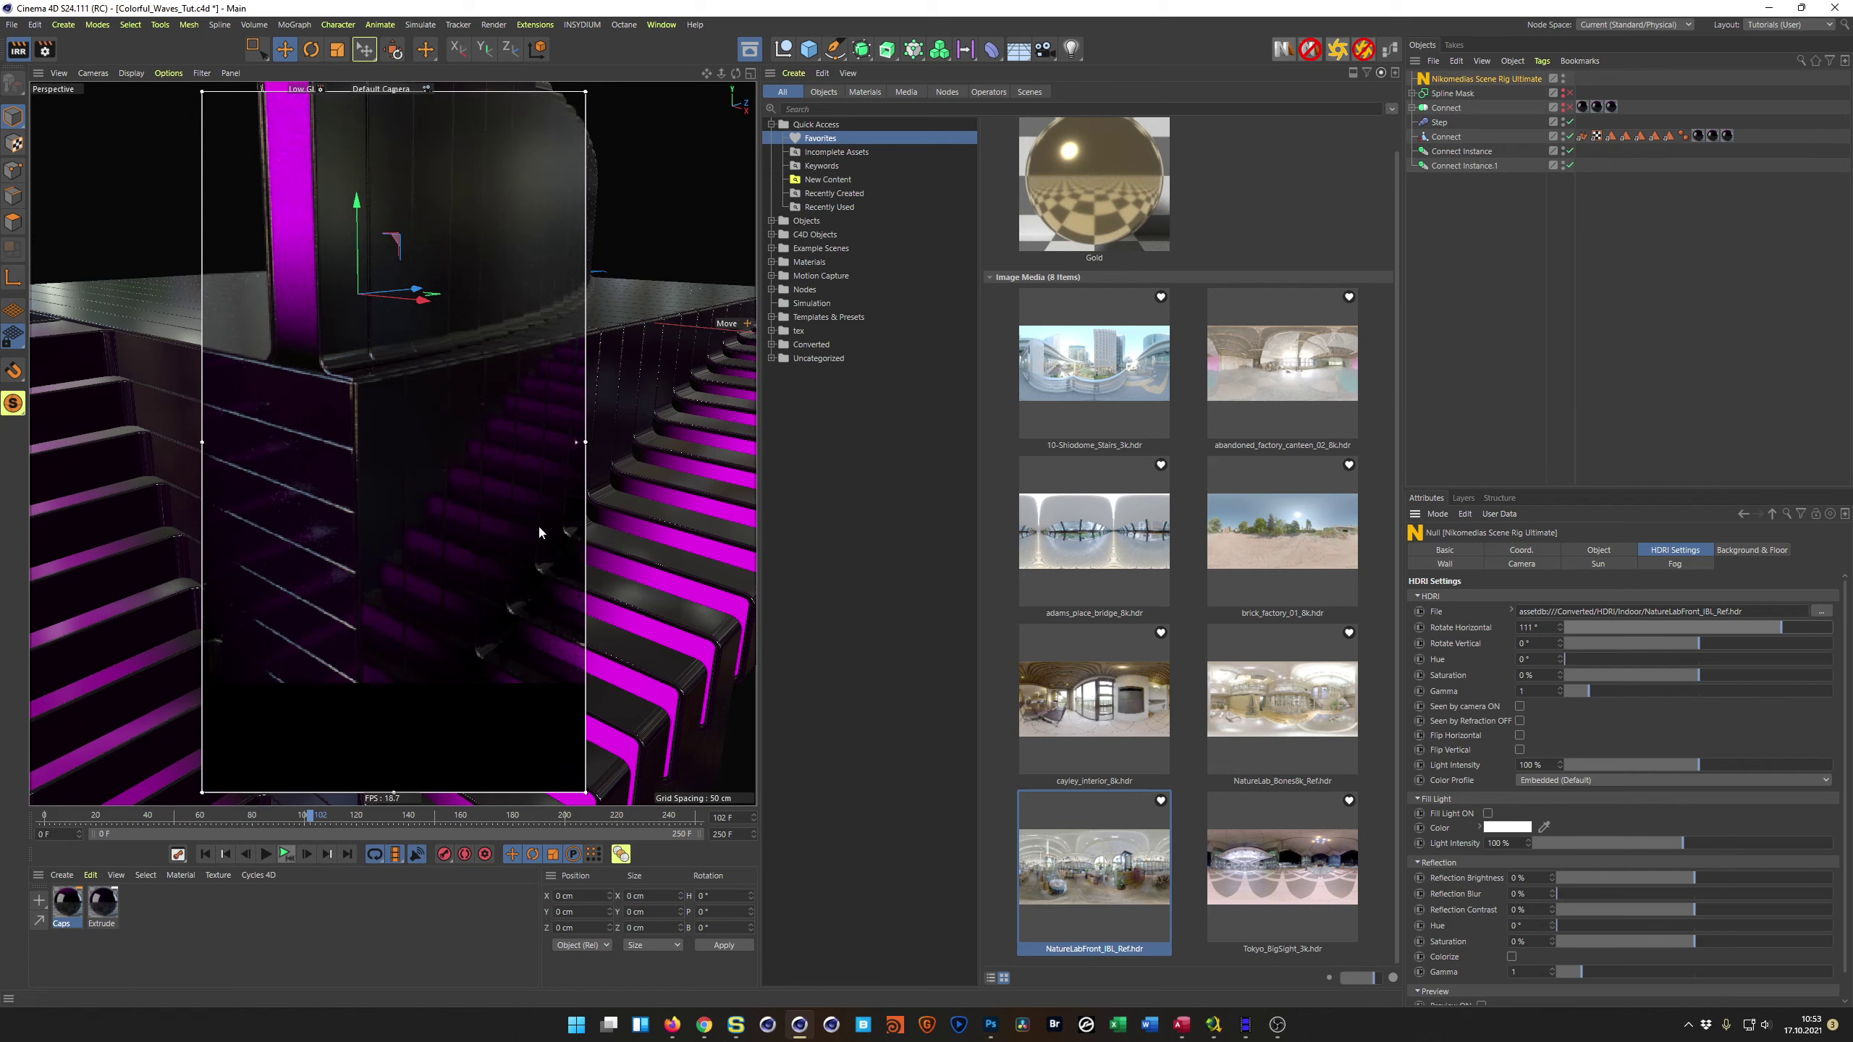
left_click_drag(583, 444, 682, 457)
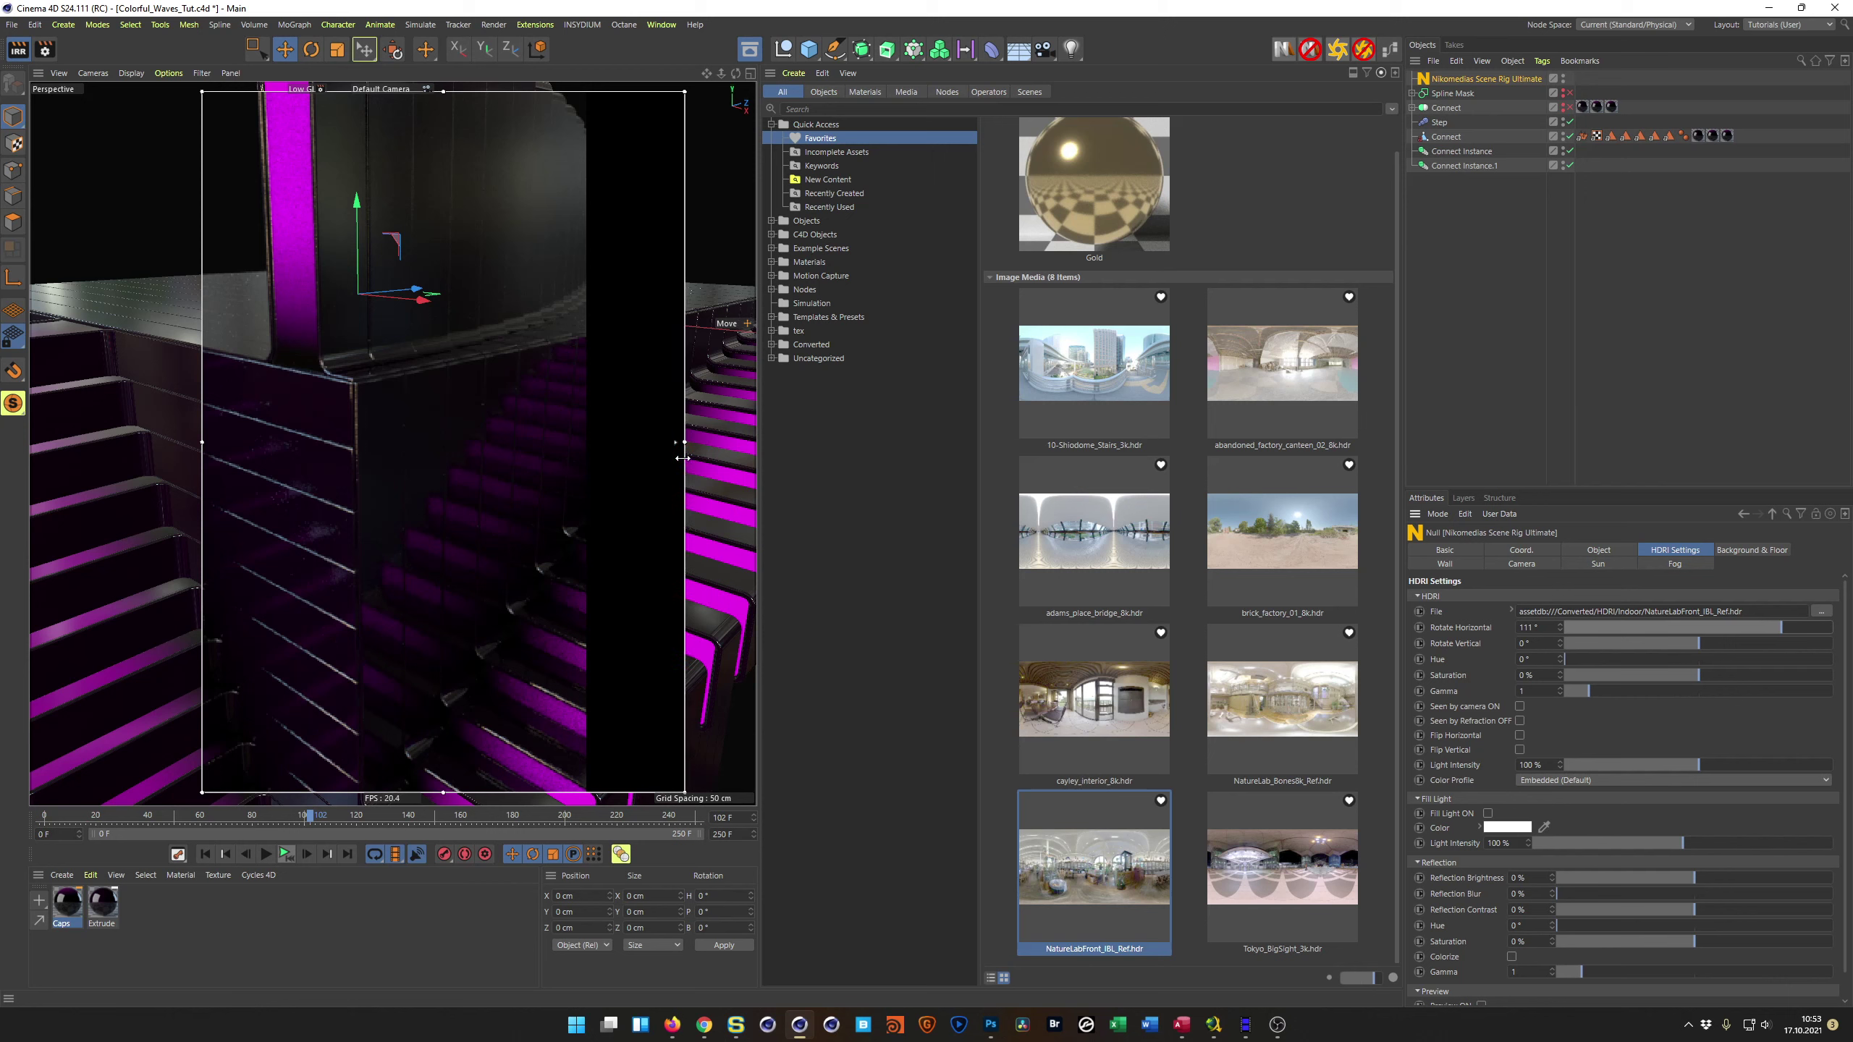
left_click_drag(203, 443, 65, 452)
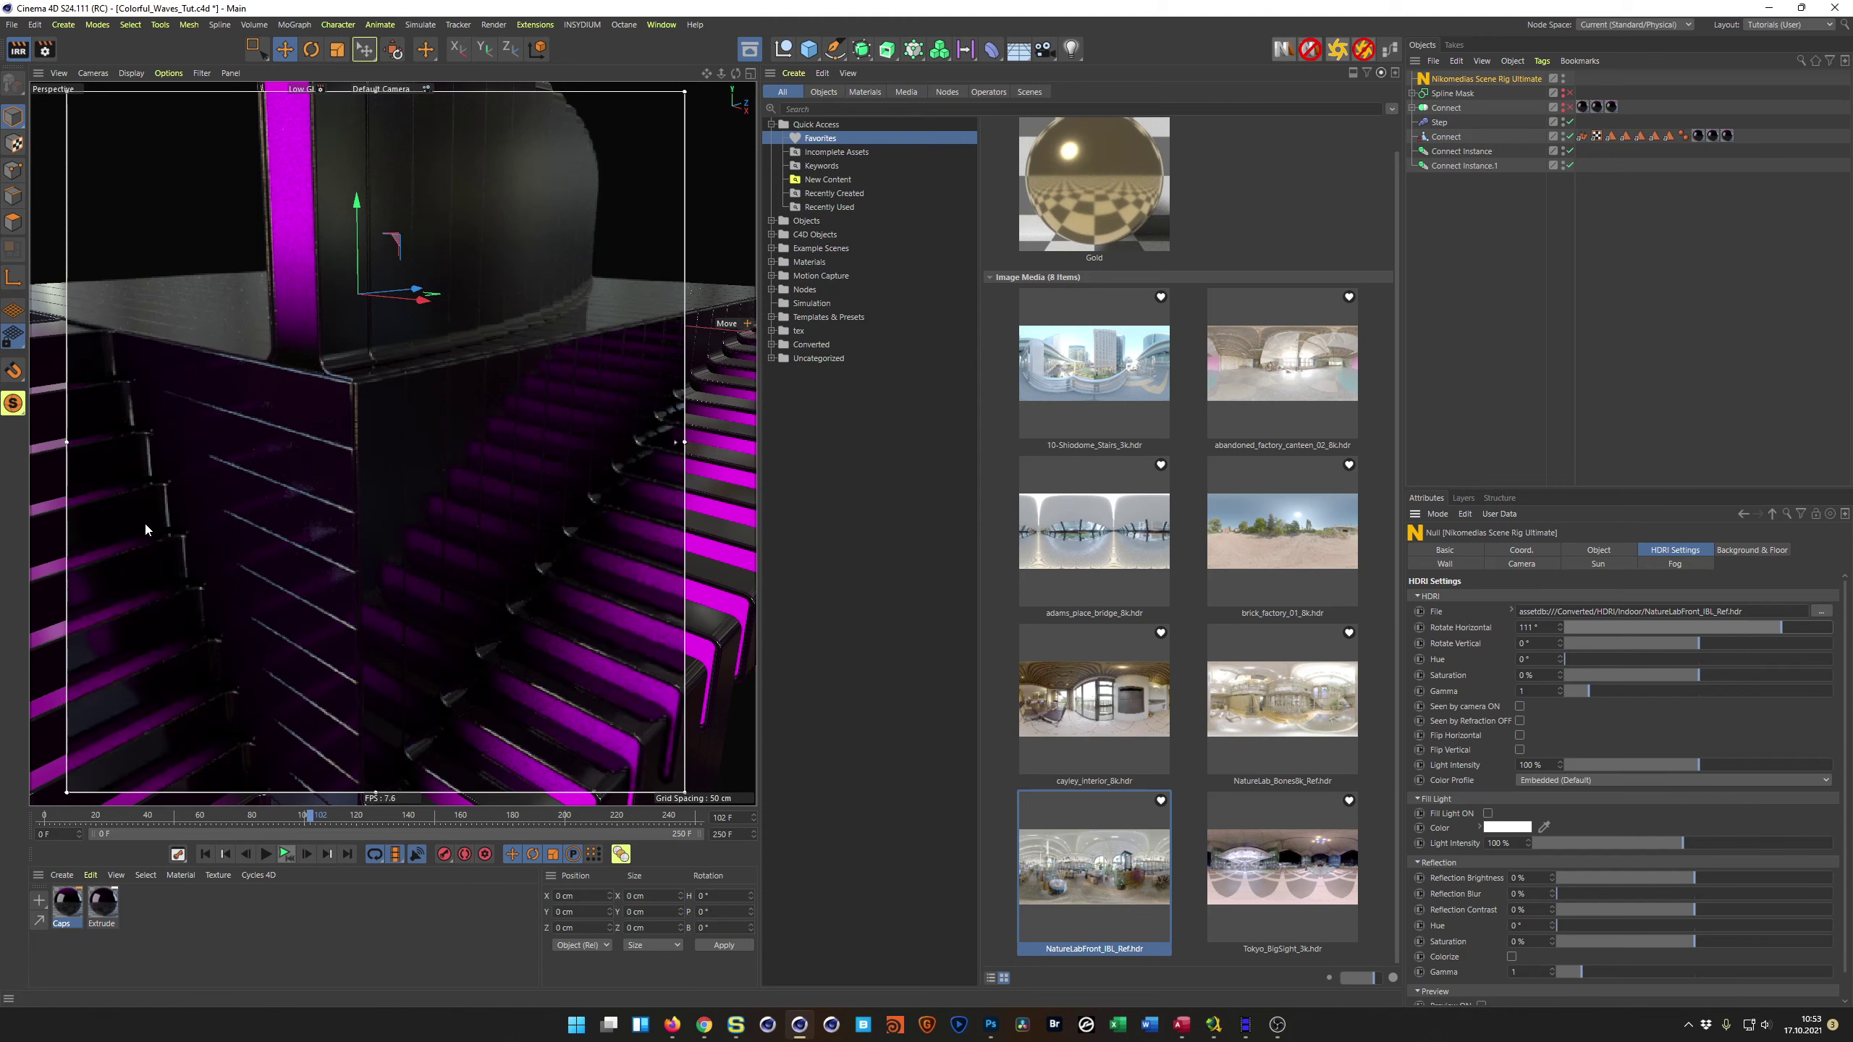
Step: Add a Glow post effect to the Low GI render setting from the Effect list
left_click(43, 50)
left_click_drag(255, 77, 1014, 368)
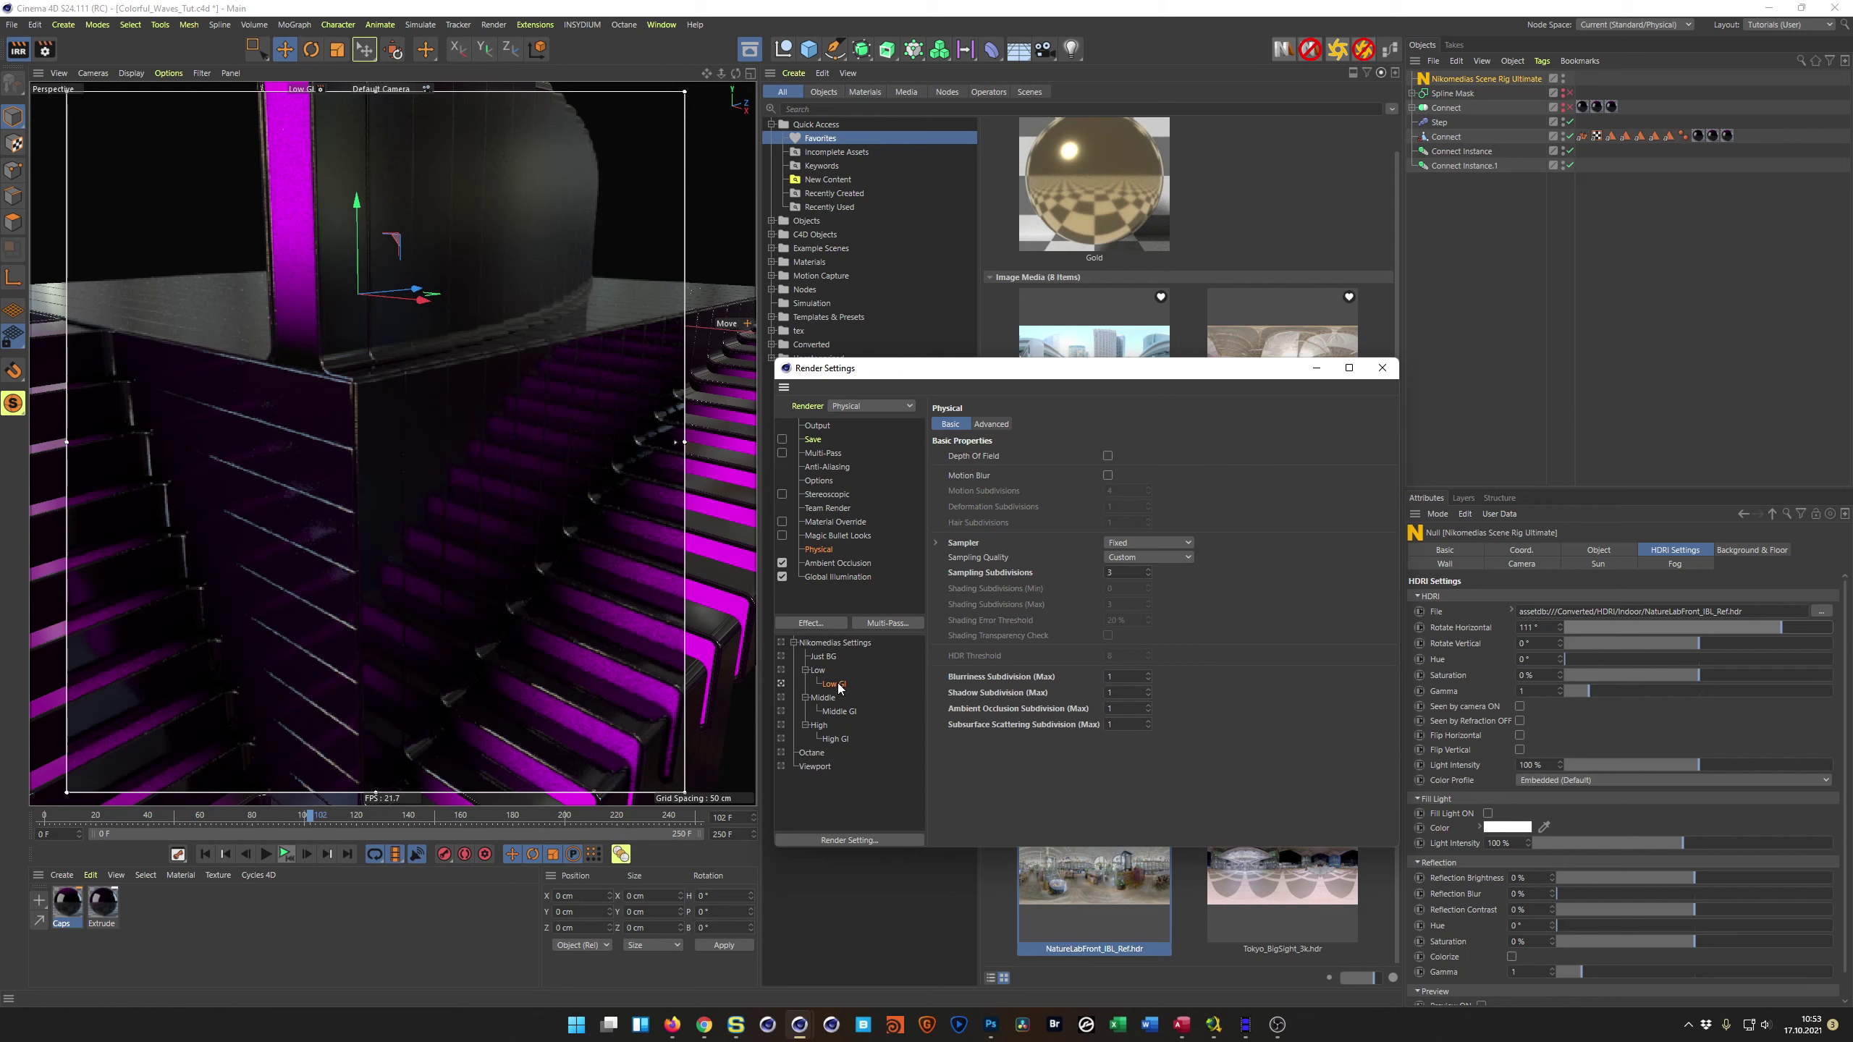
left_click(811, 623)
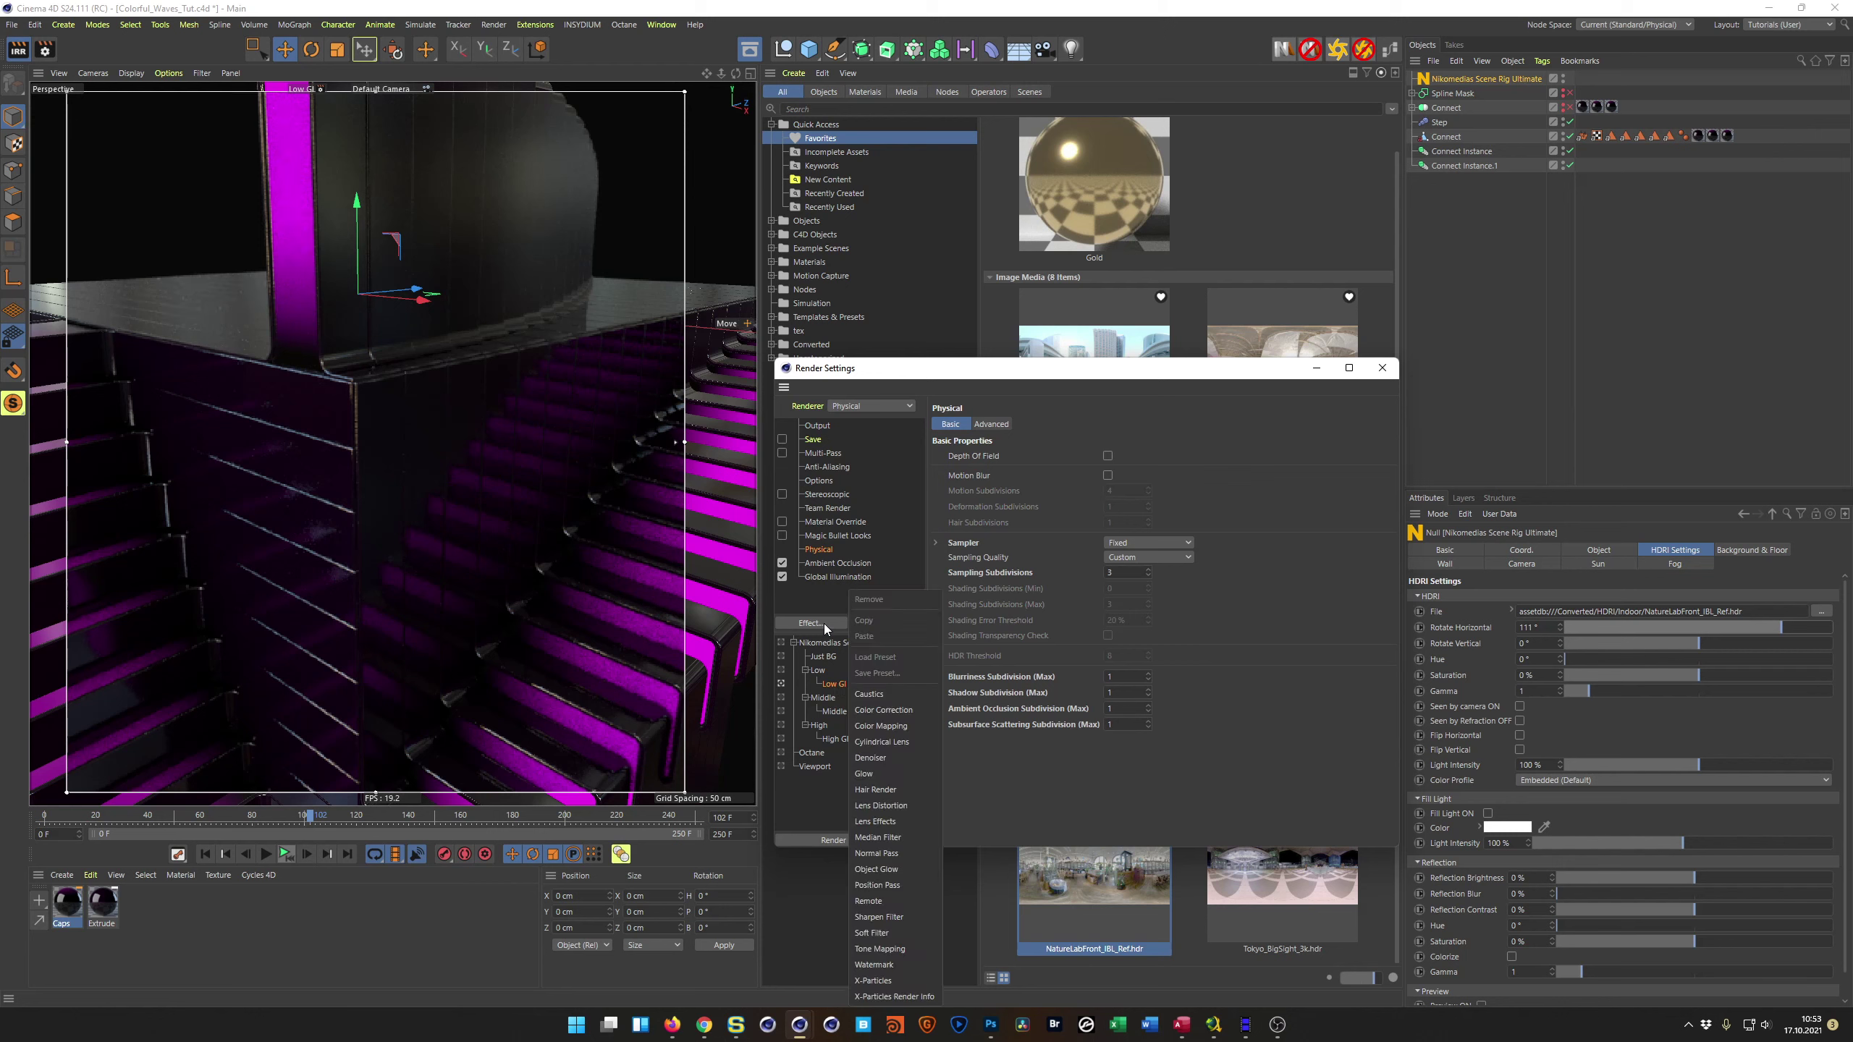
left_click(877, 773)
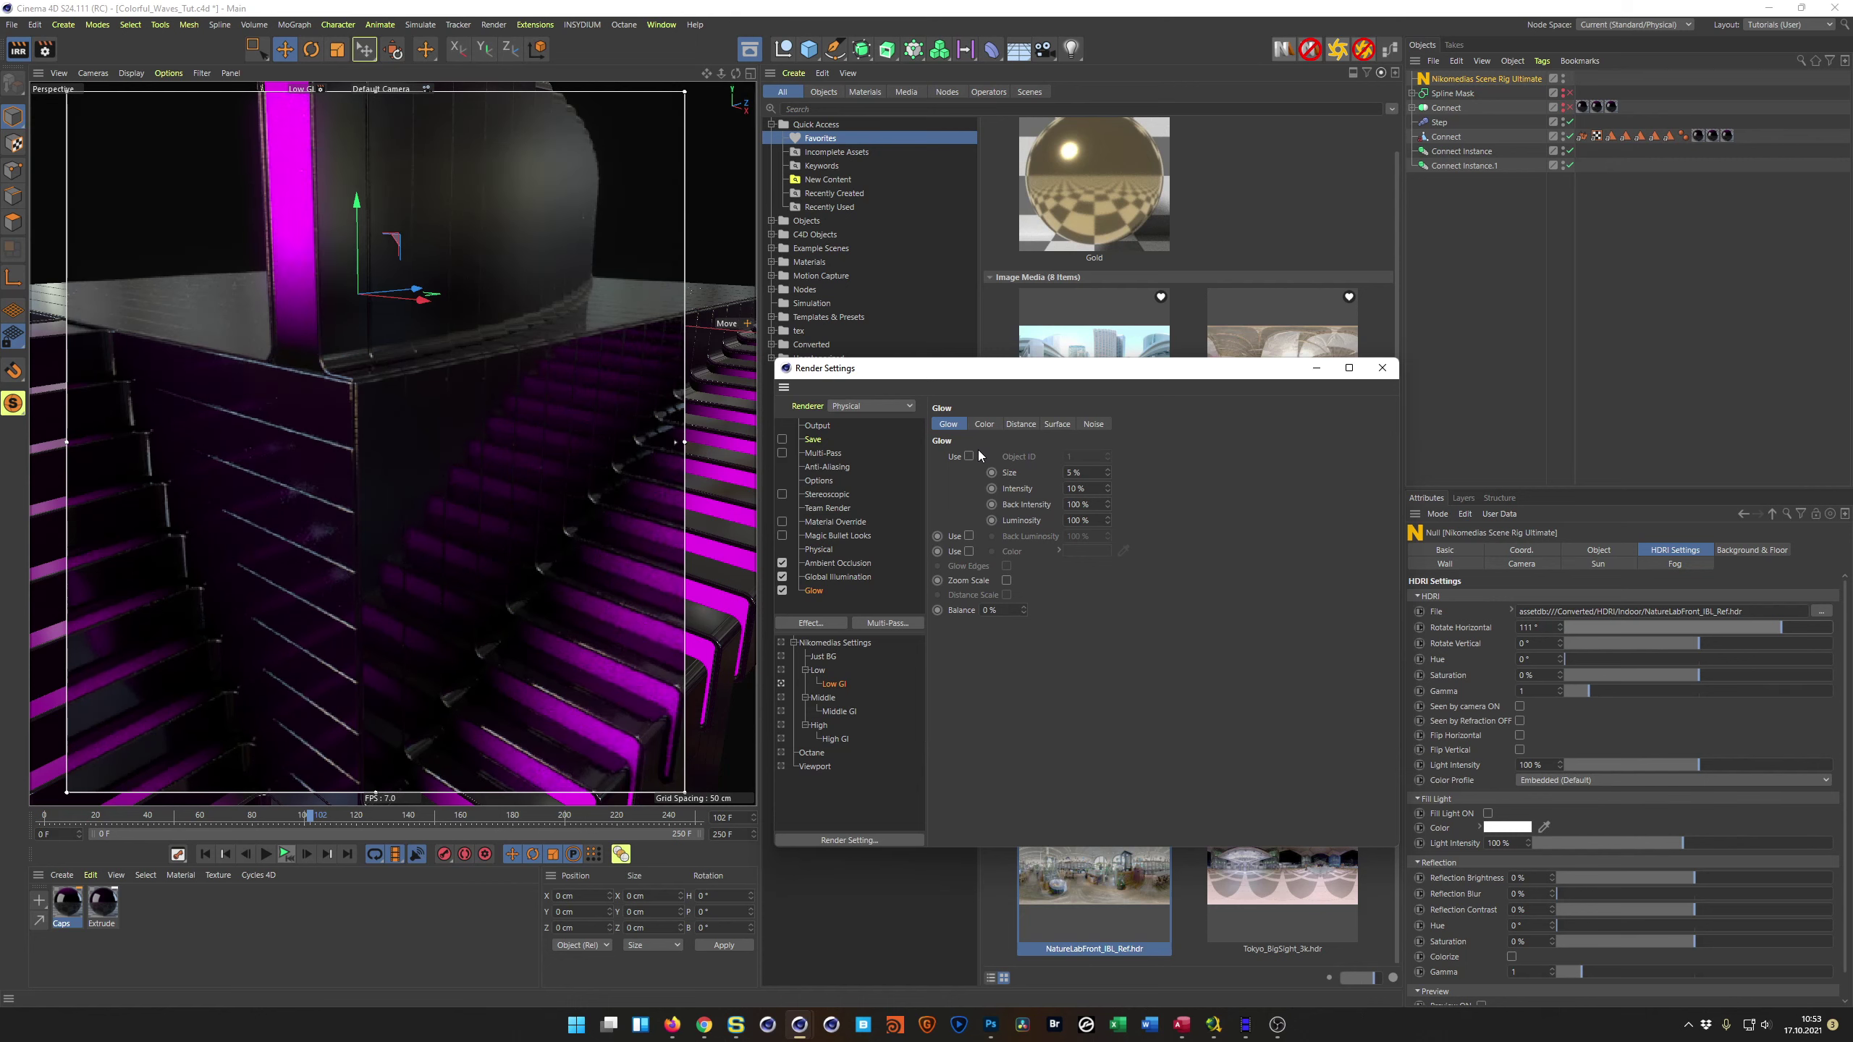
left_click_drag(1036, 373, 738, 505)
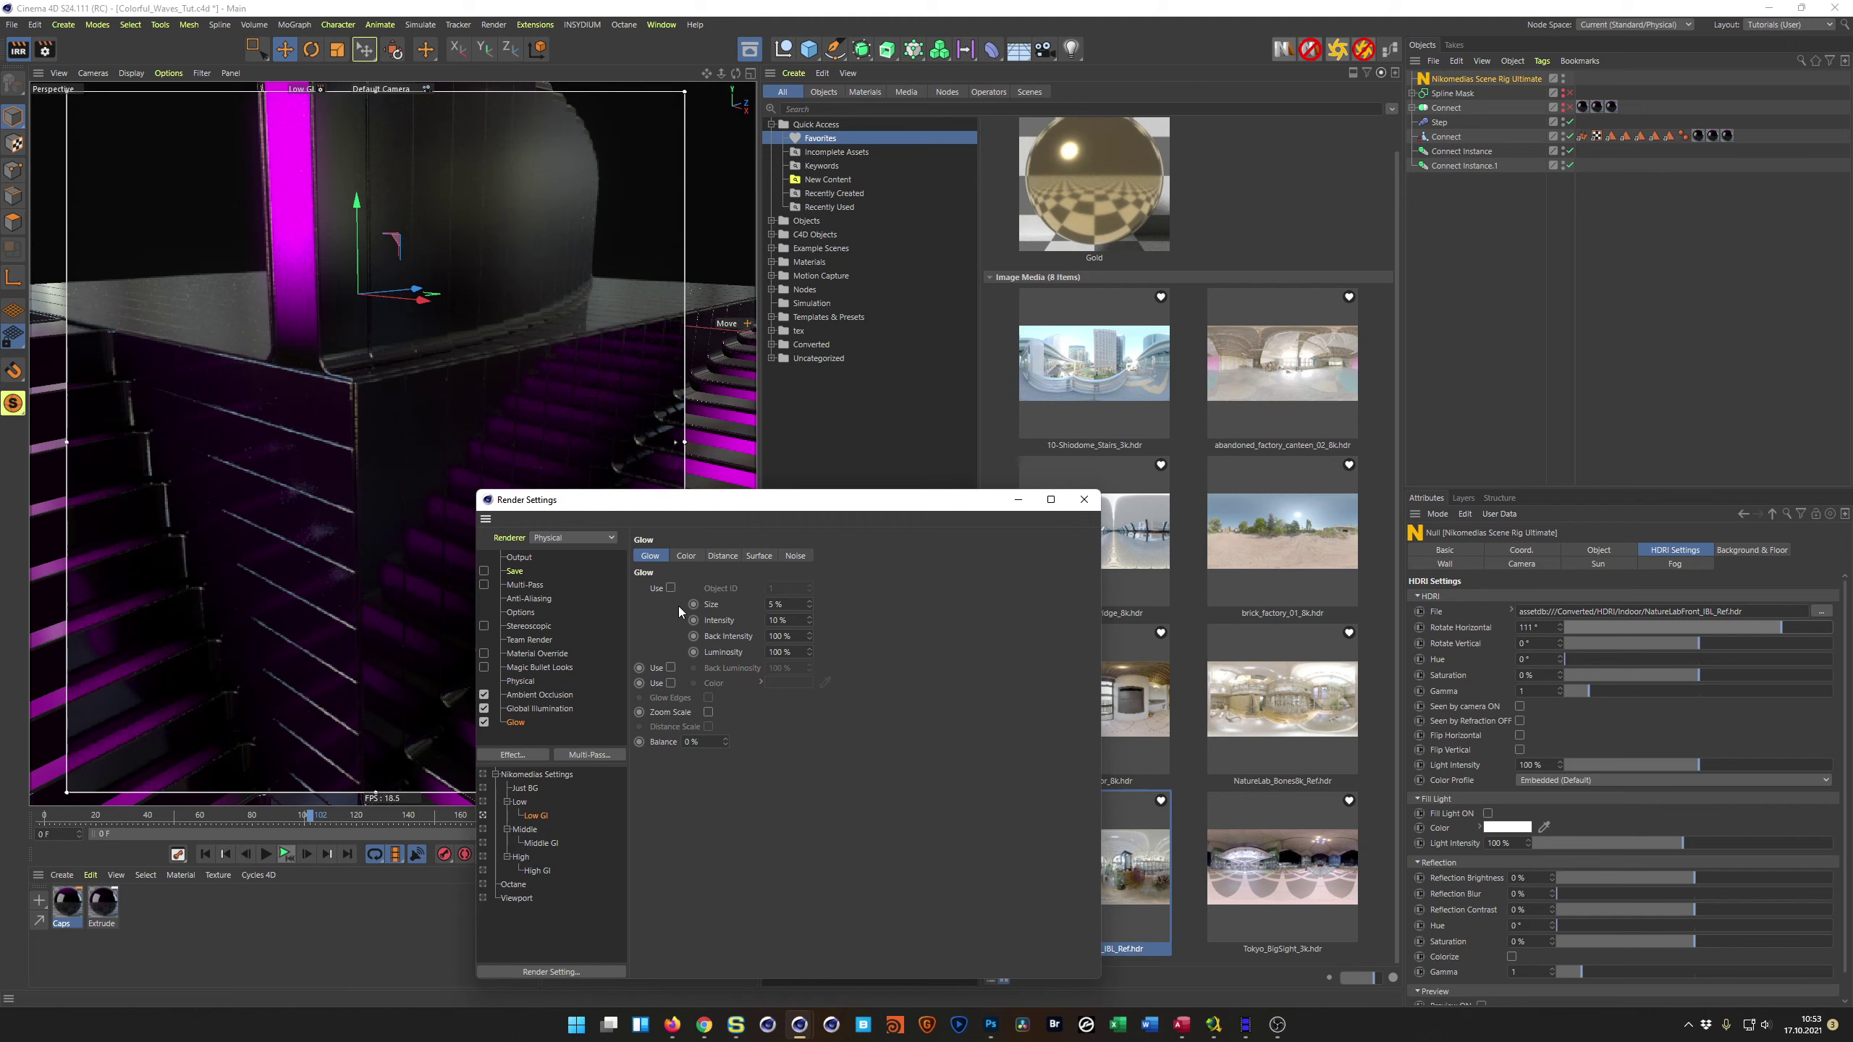
Step: Add a Compositing render tag to the Connect object
left_click(1448, 139)
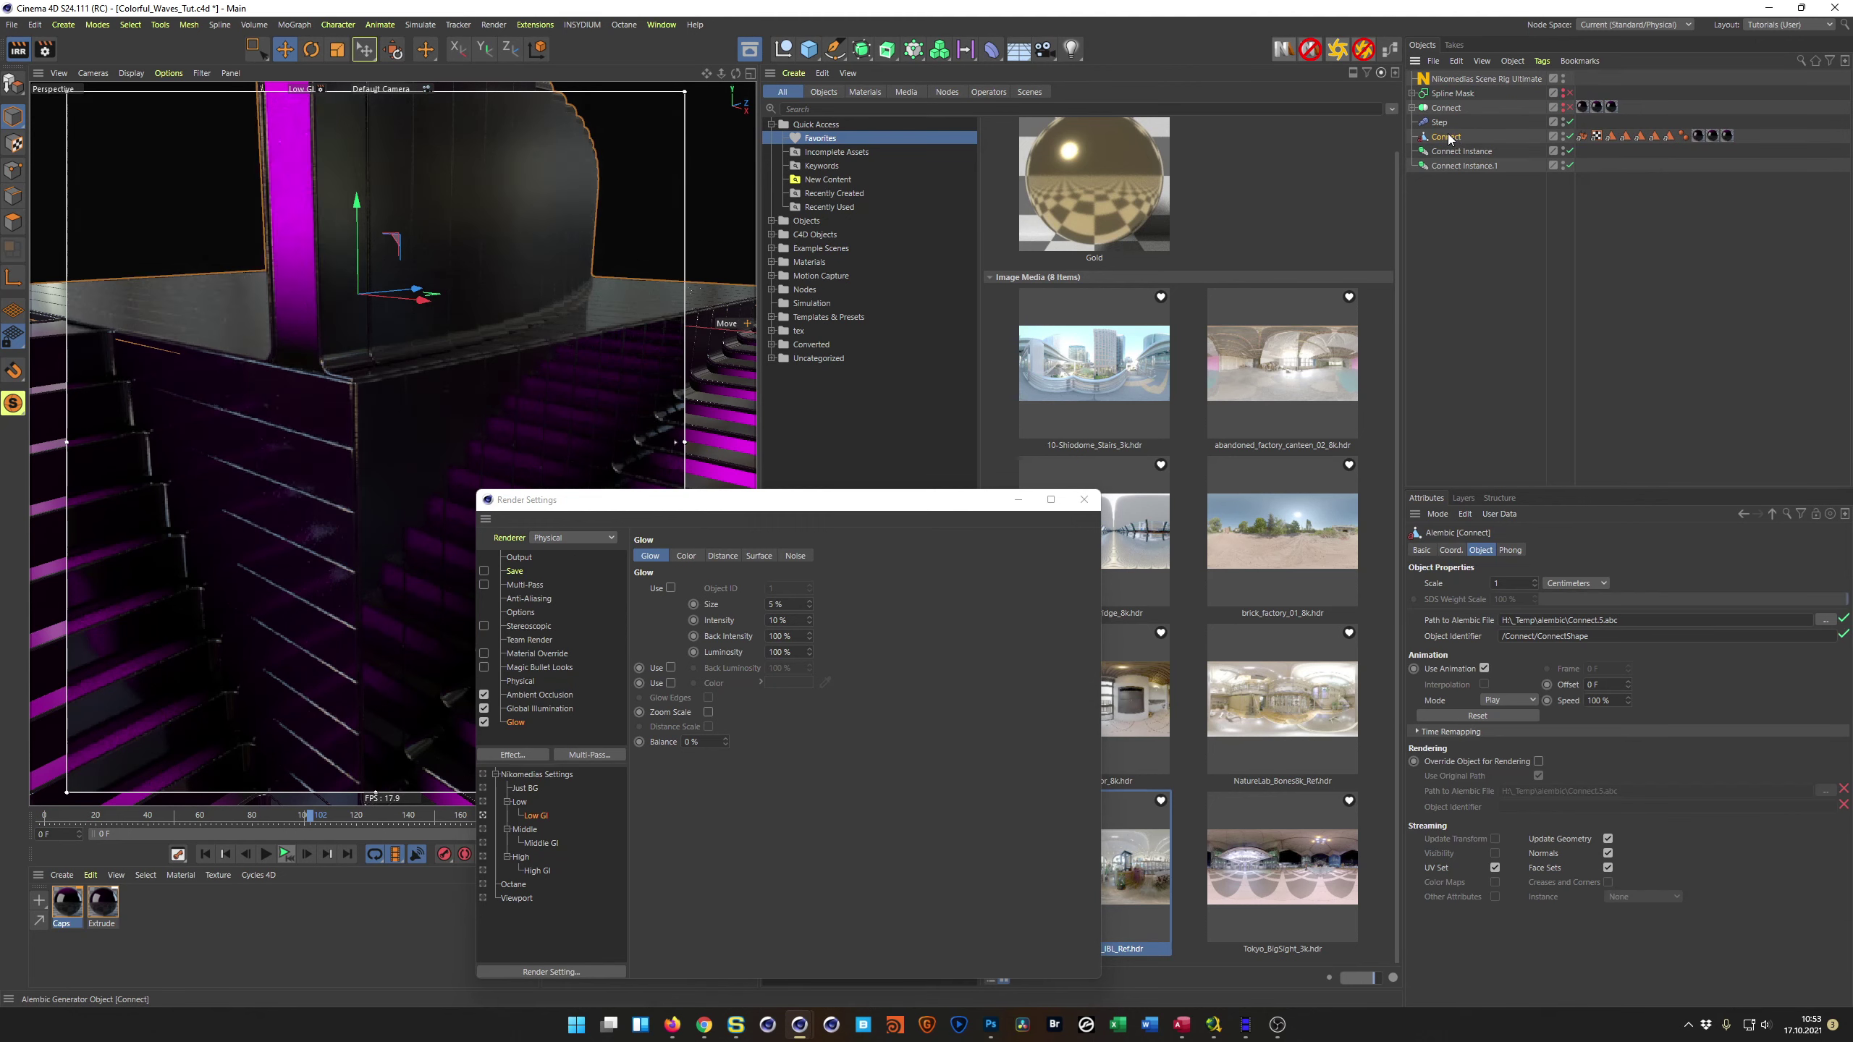
right_click(1448, 138)
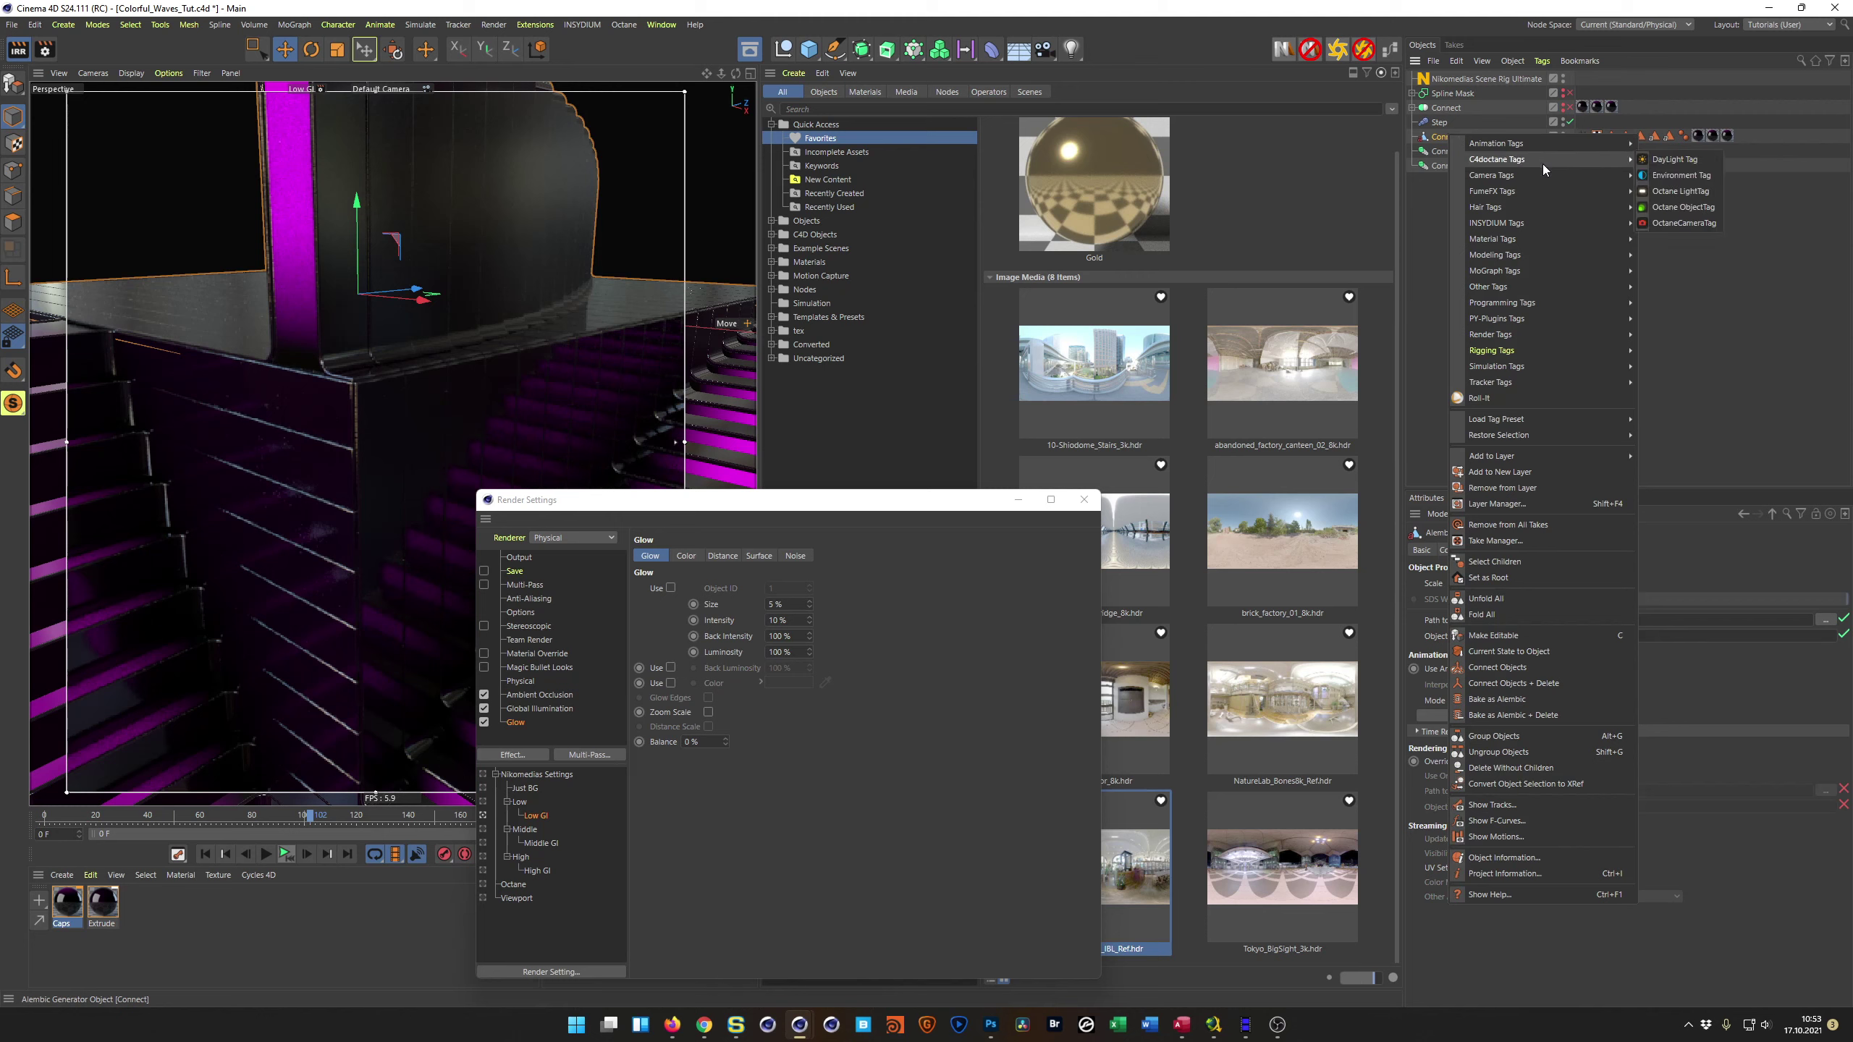
mouse_move(1539, 243)
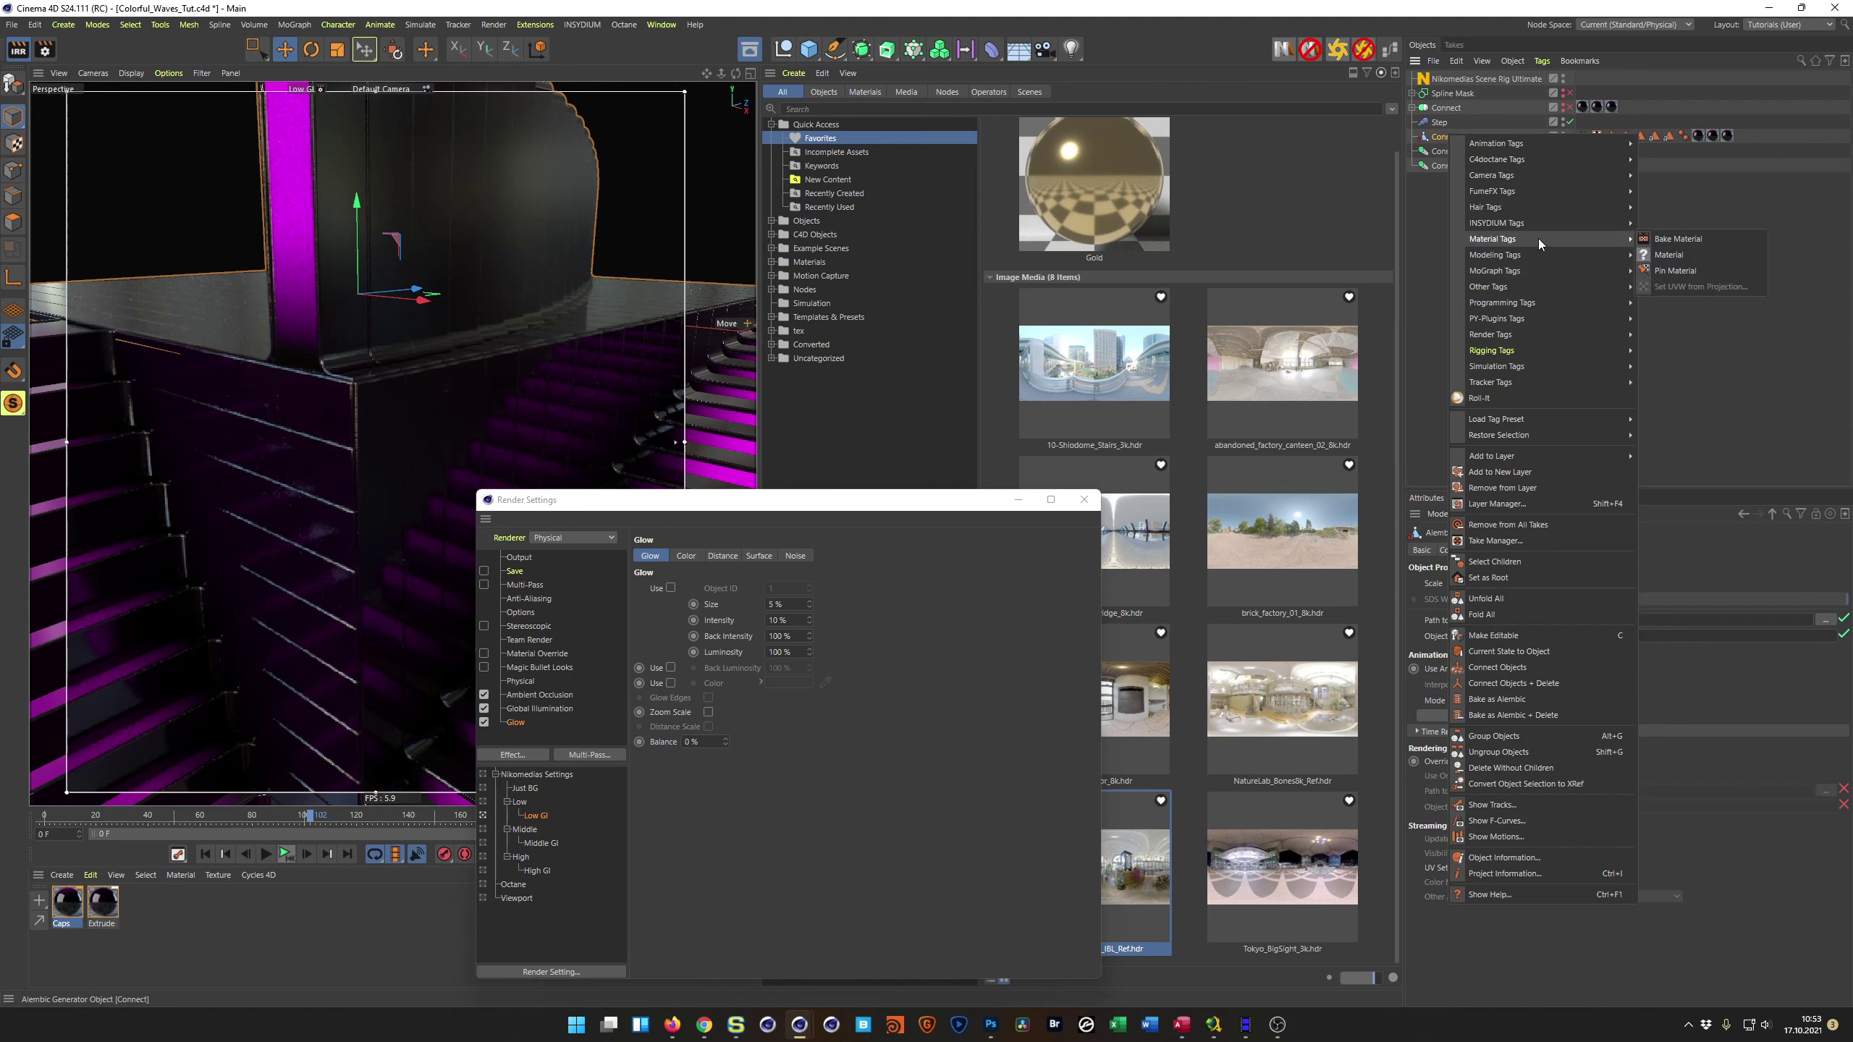
mouse_move(1554, 330)
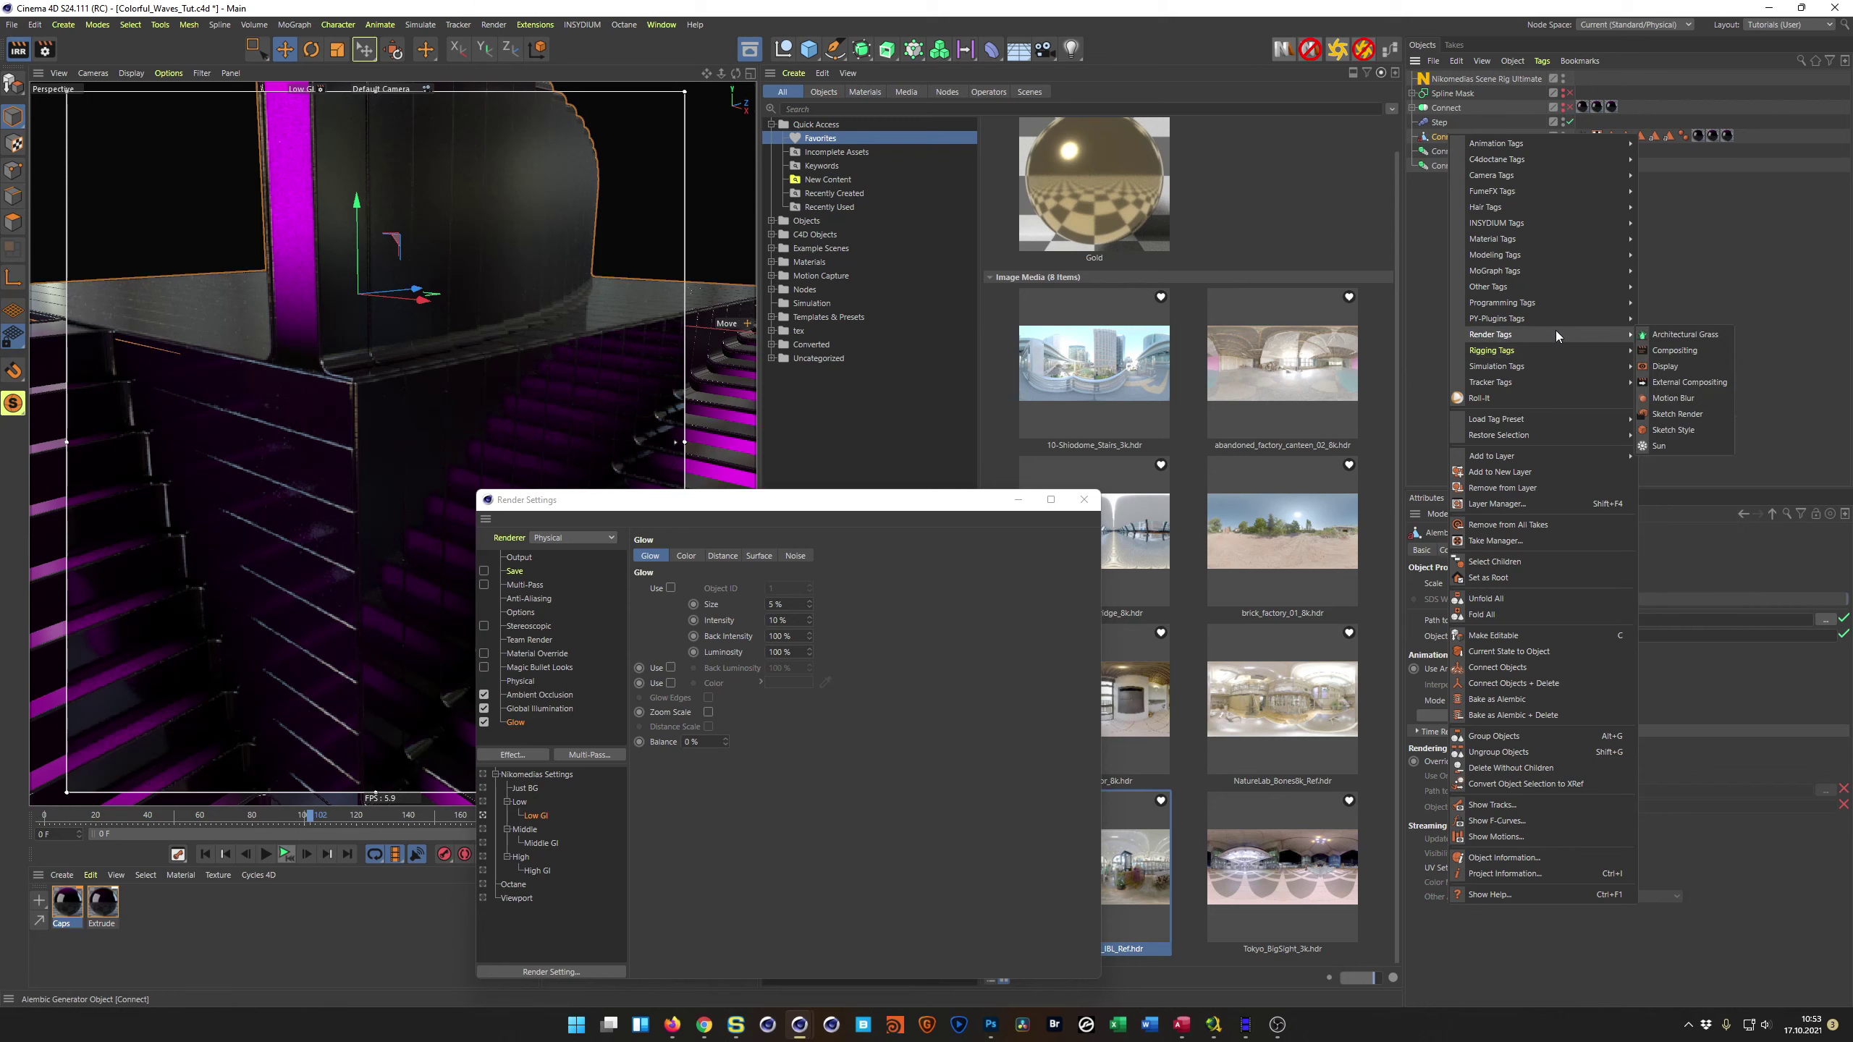
left_click(1675, 350)
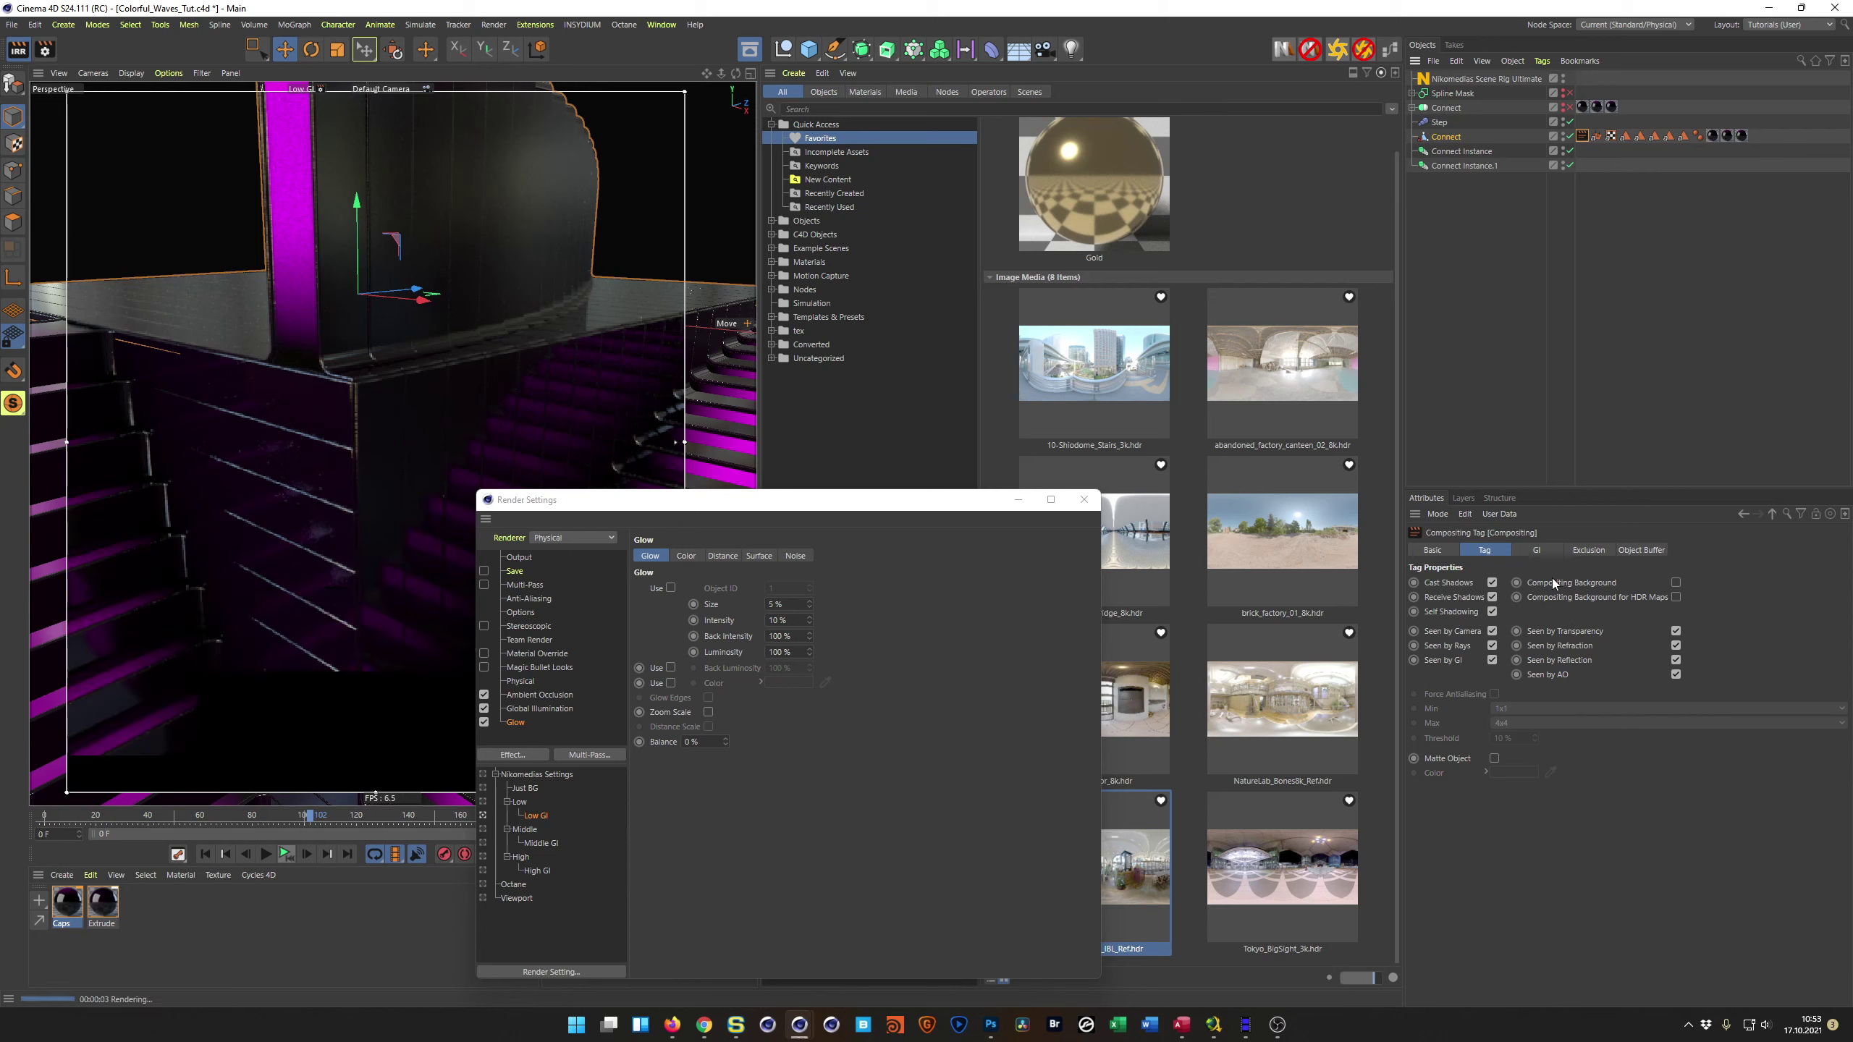
Step: Enable Object Buffer 1 on the tag and restrict the Glow to Object ID 1
left_click(1622, 553)
left_click(1456, 582)
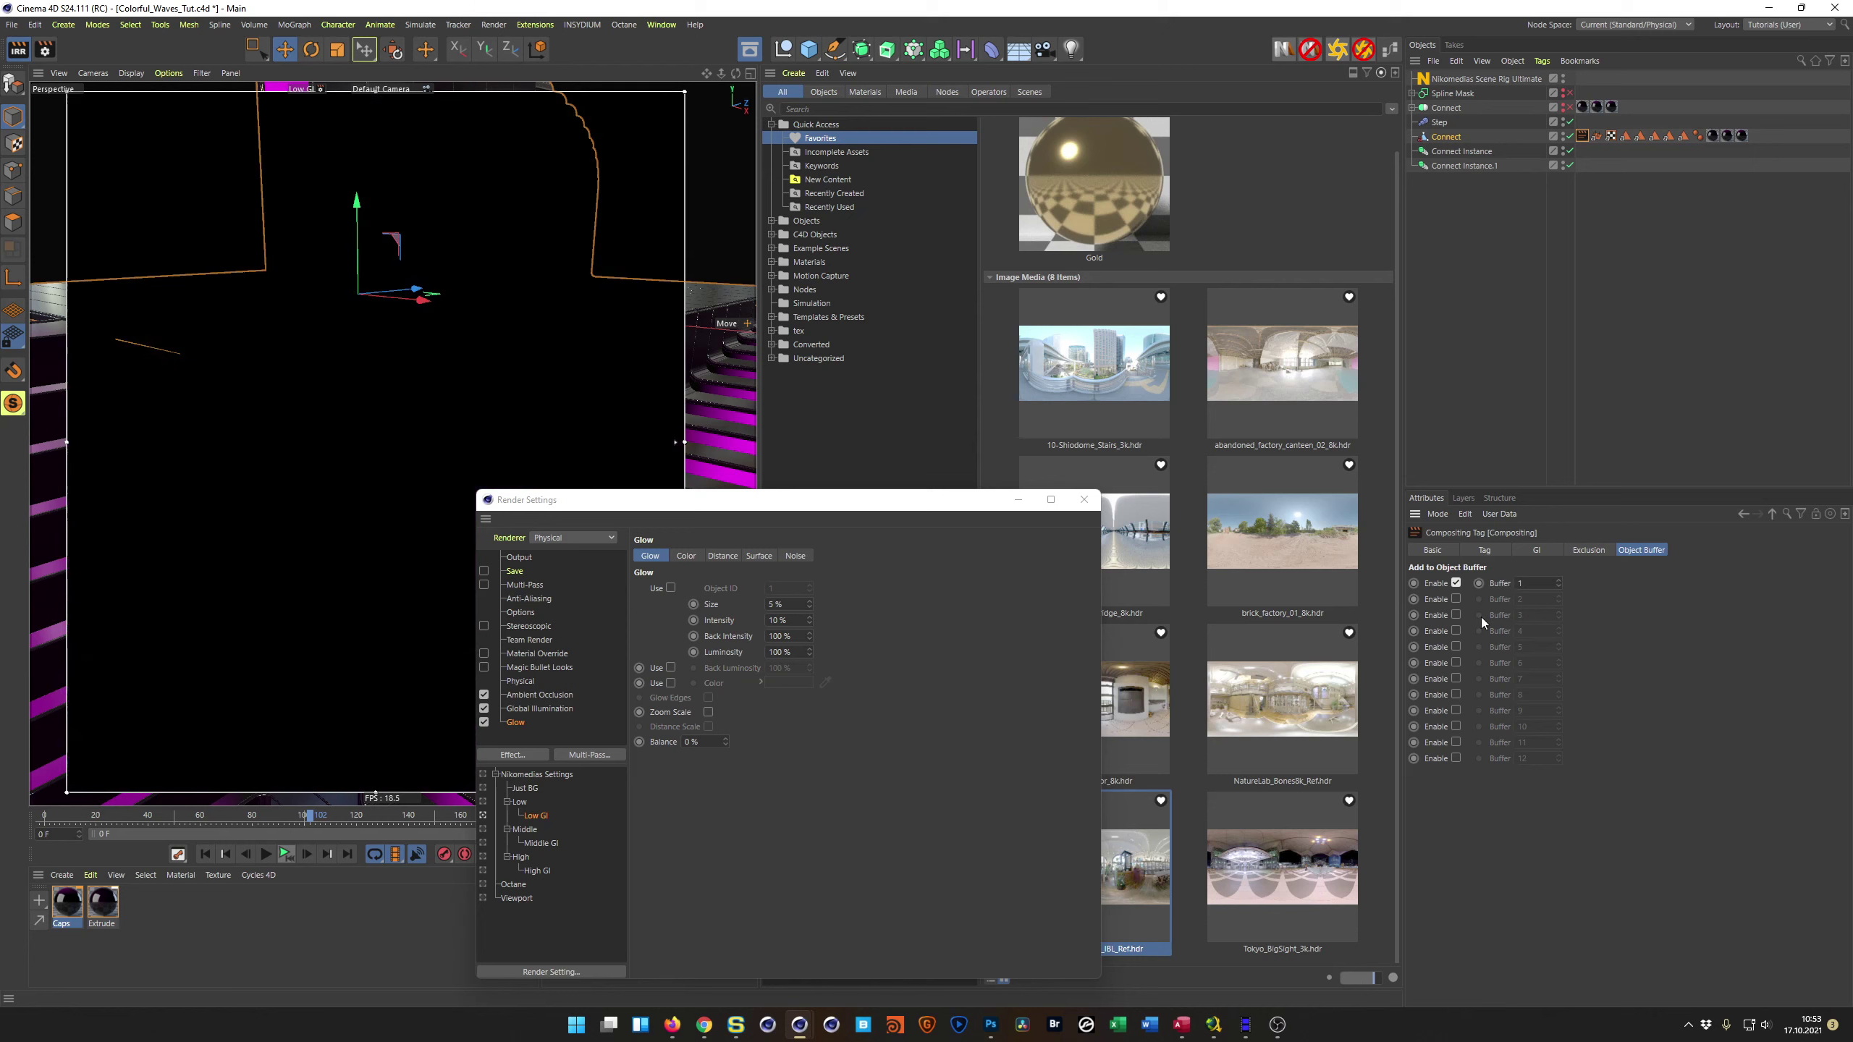
left_click(670, 587)
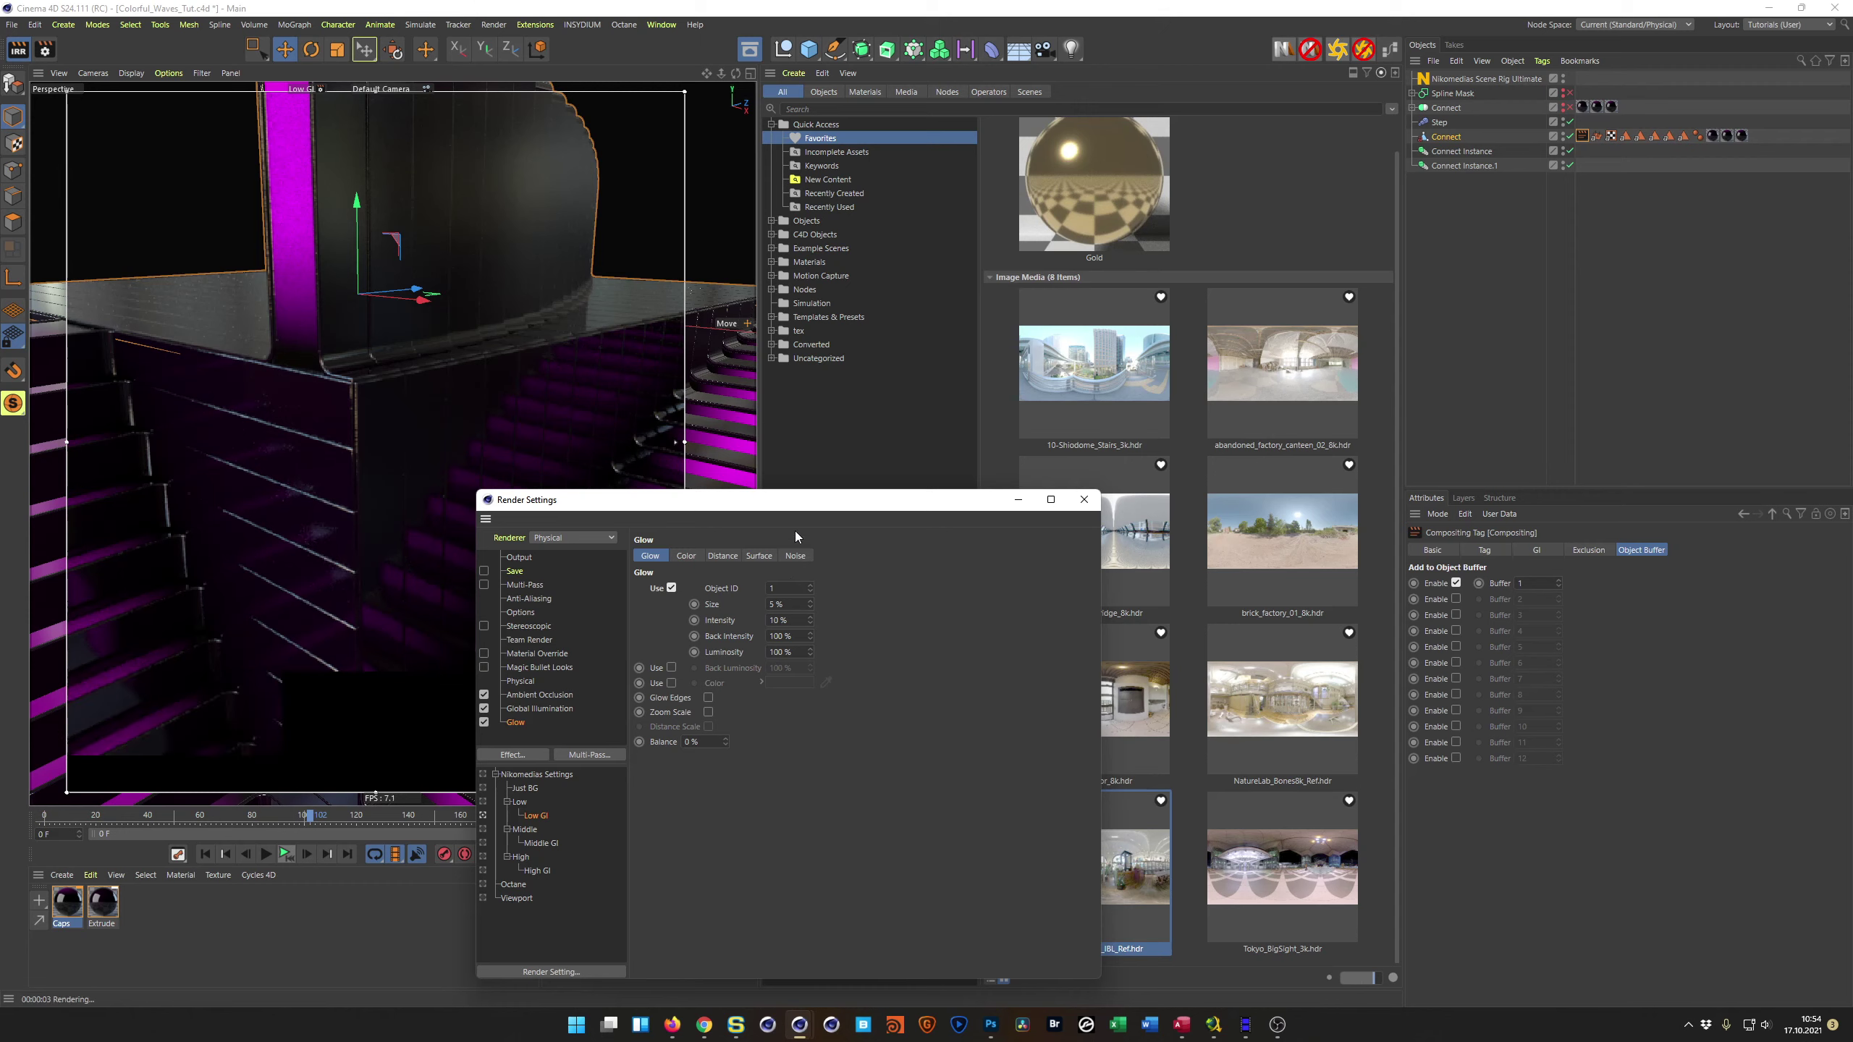
Step: Try a glow intensity of 50%, then set it back to 10%
left_click_drag(776, 507, 1009, 434)
left_click(1012, 546)
type("50")
key("Return")
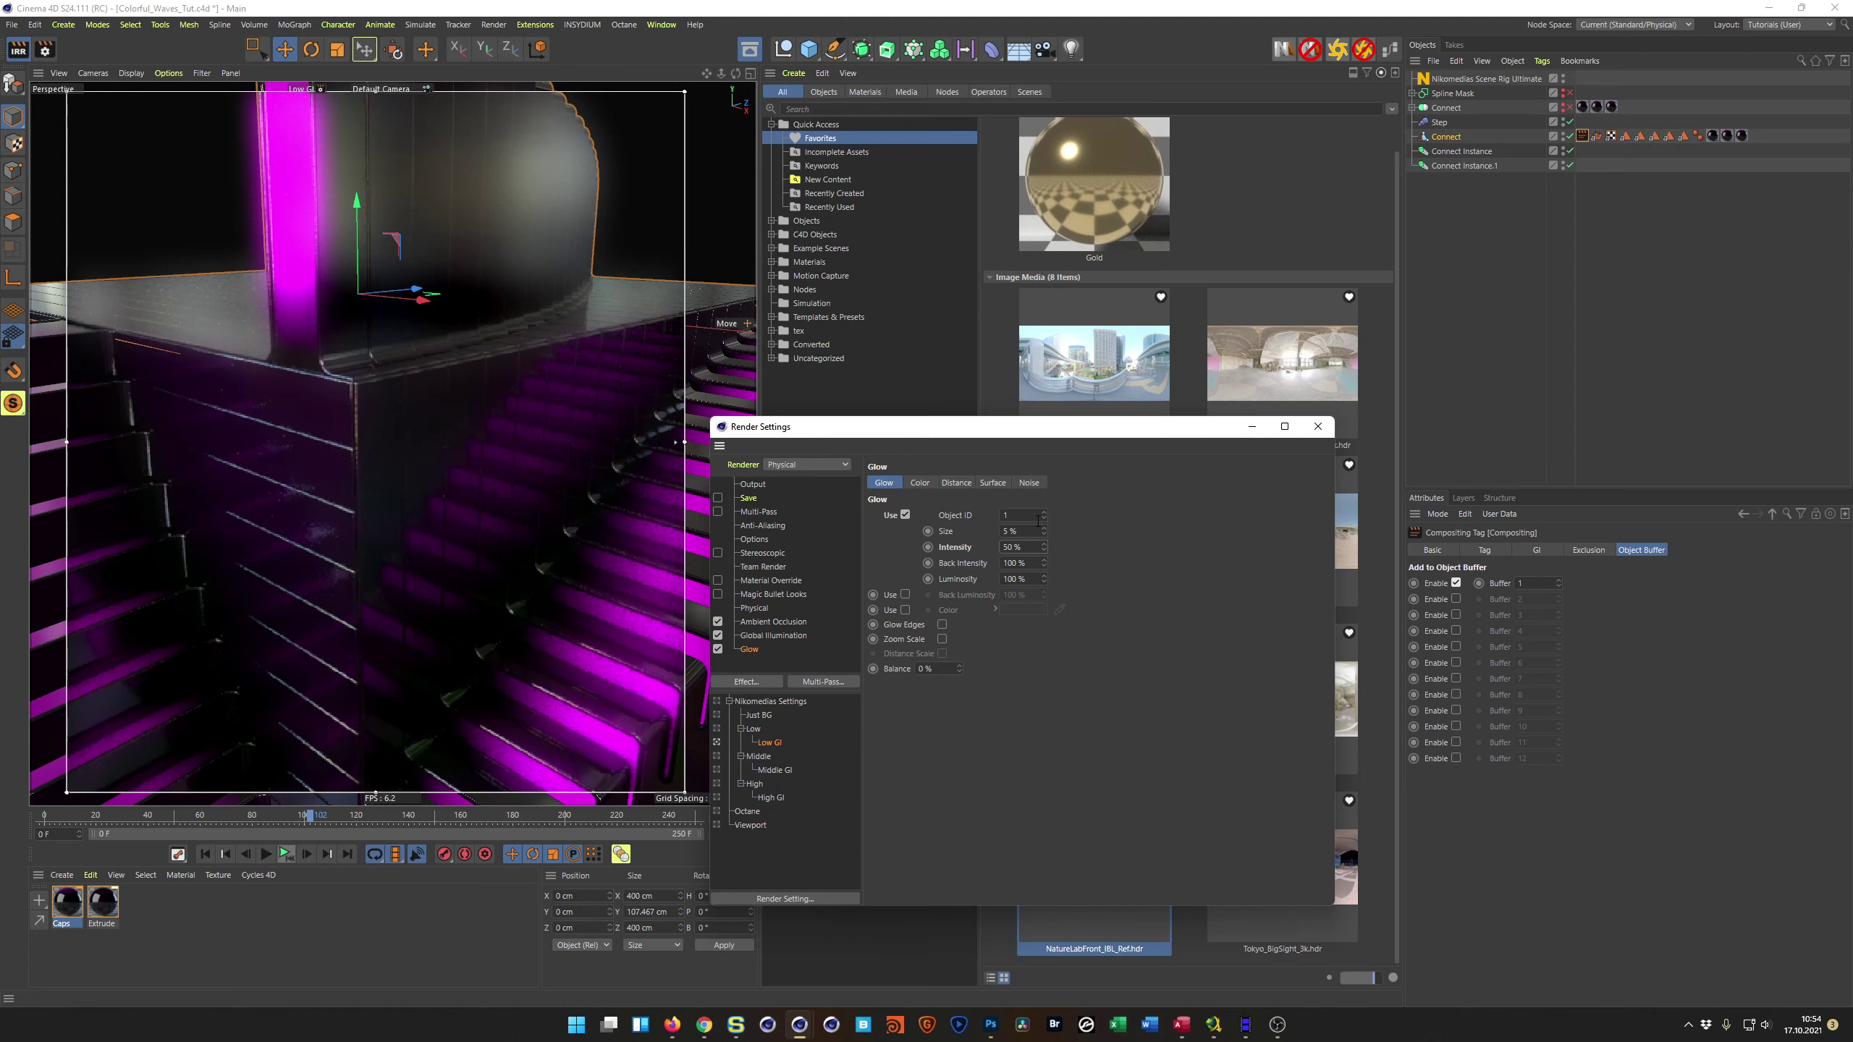
left_click_drag(1022, 547, 997, 557)
key("Return")
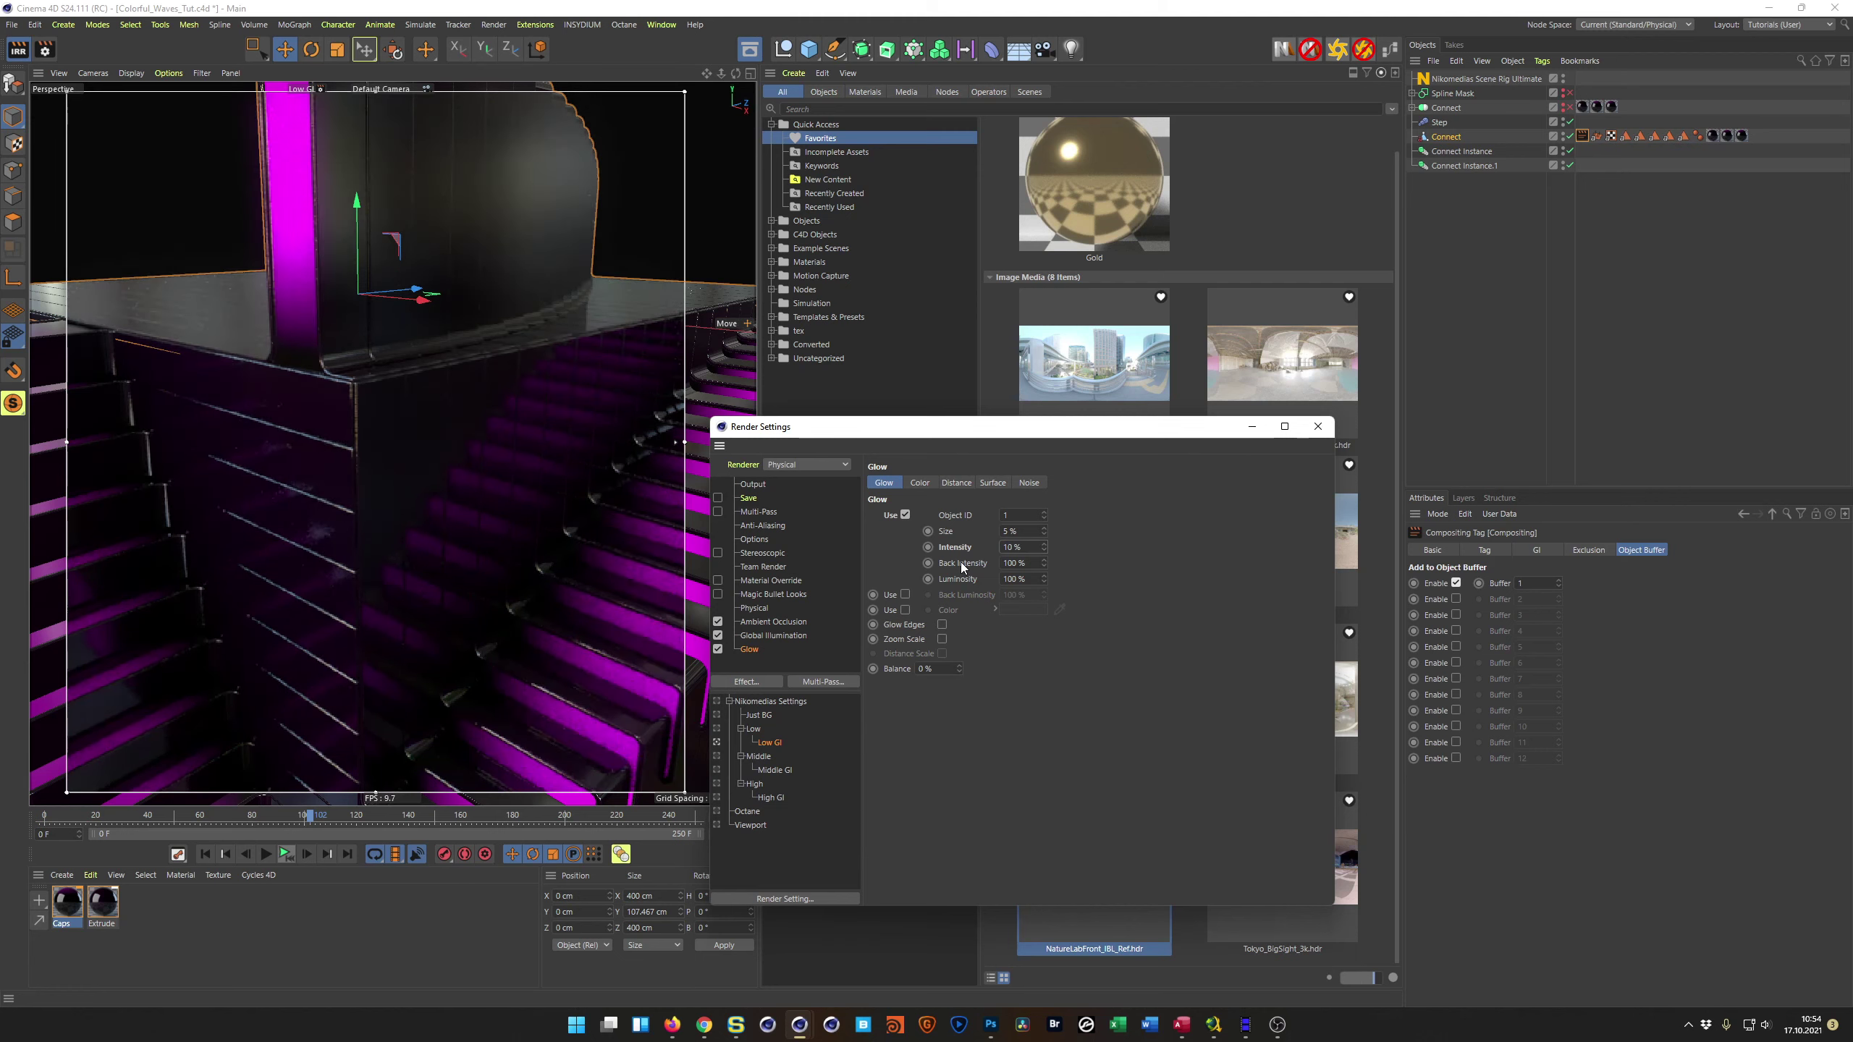
Step: Set the glow size to 3% and switch the Glow effect off for now
double_click(1022, 531)
type("3")
key("Return")
left_click(719, 650)
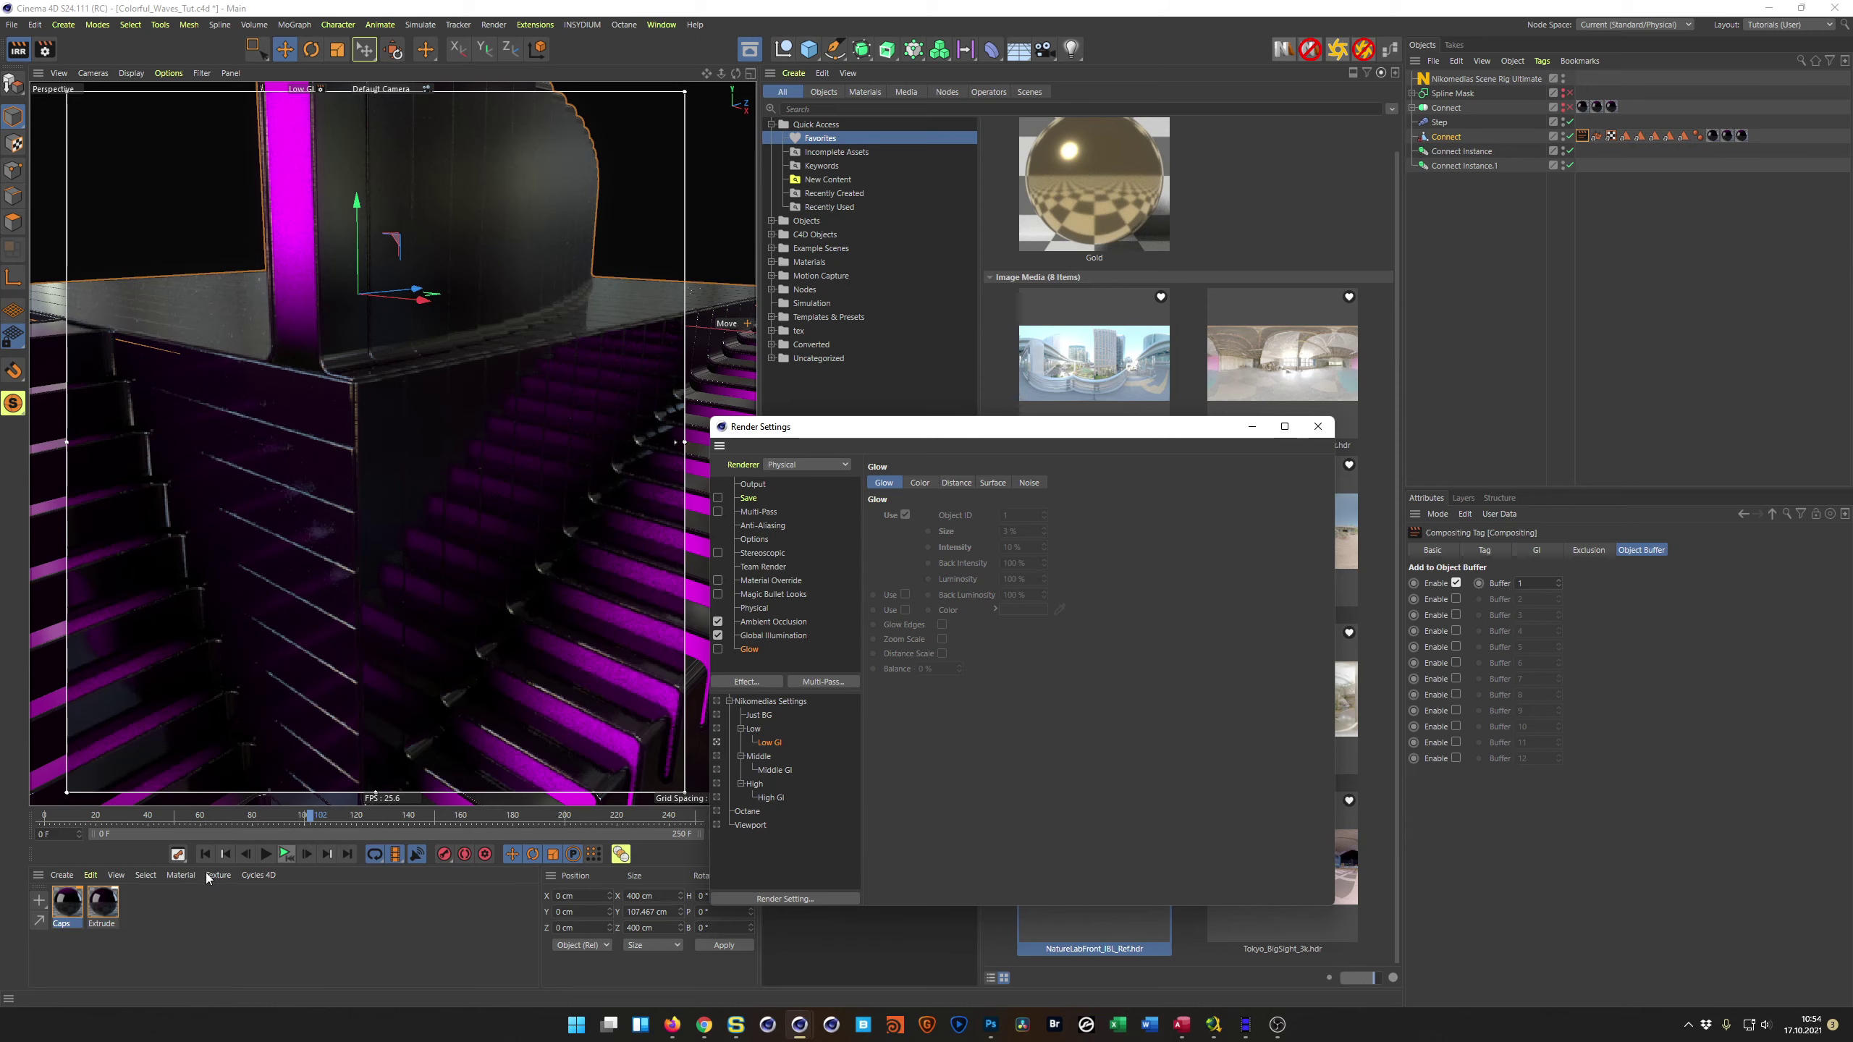
Step: Open the Caps material, turn its Color channel off and Luminance on
double_click(64, 902)
left_click_drag(396, 475, 1200, 212)
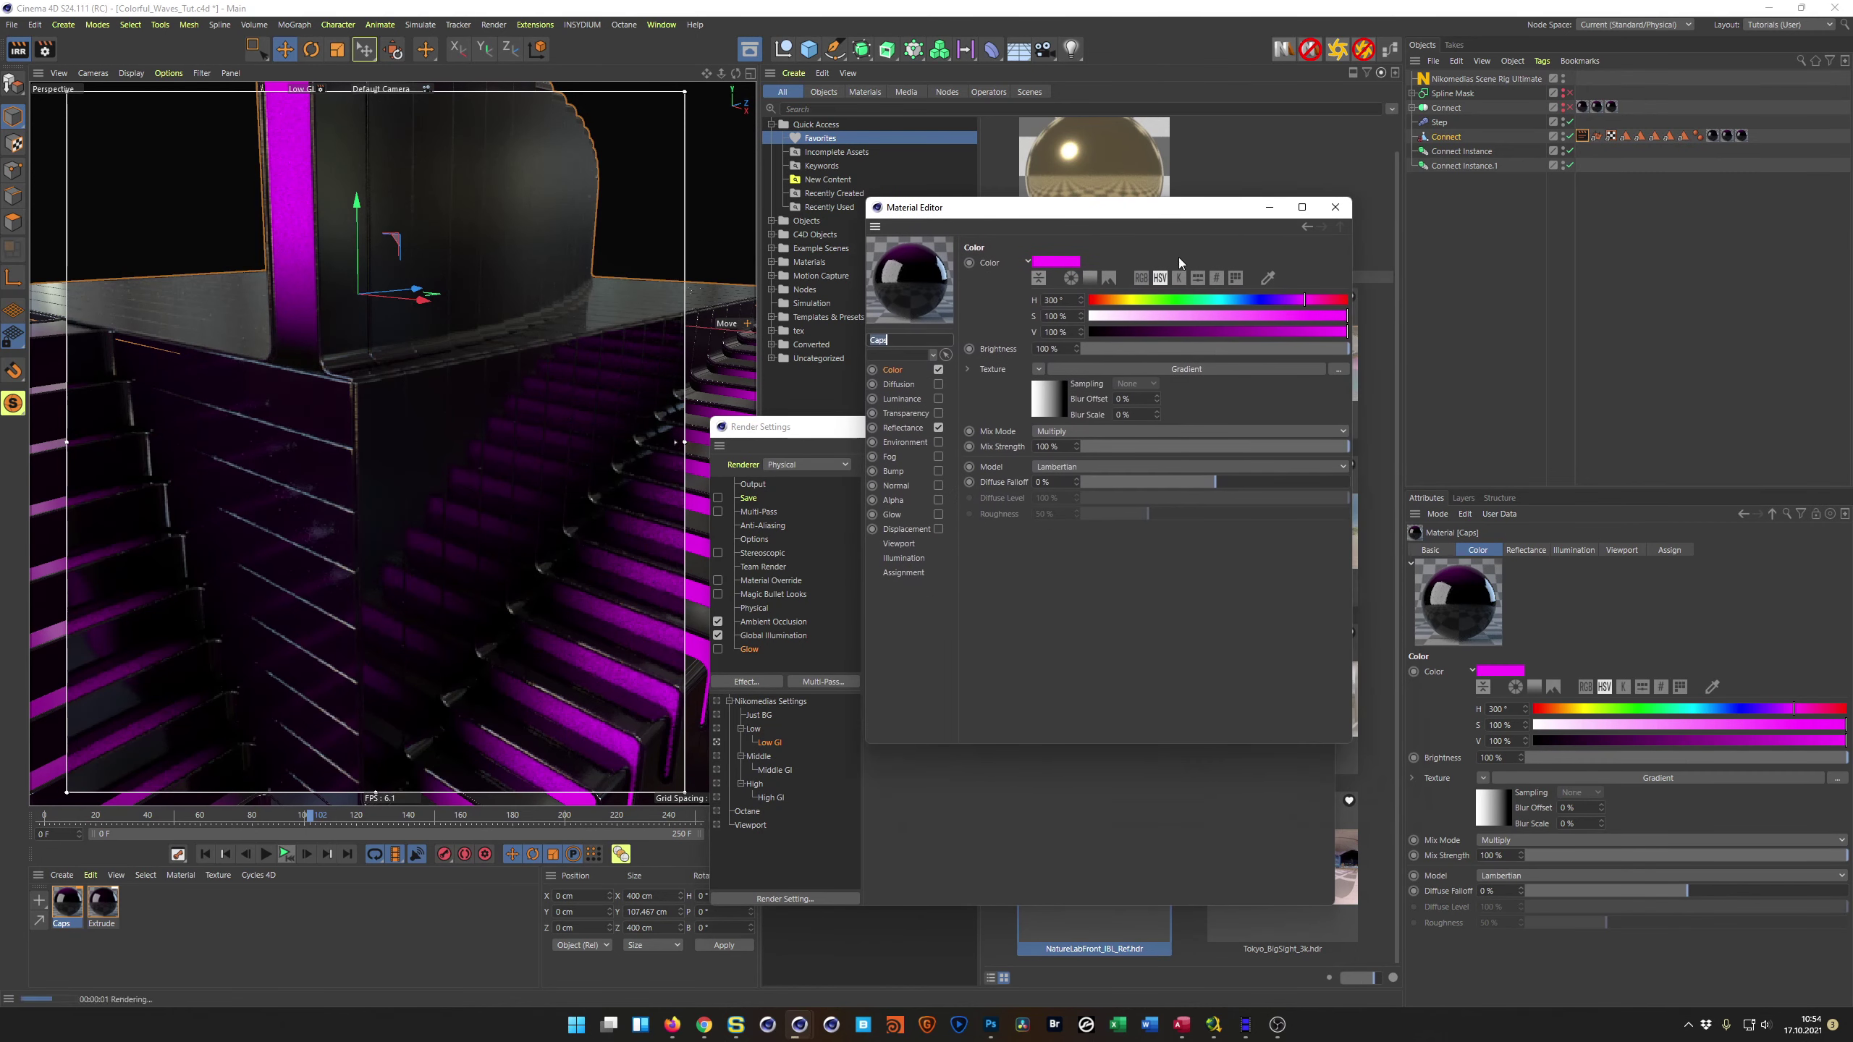
right_click(905, 369)
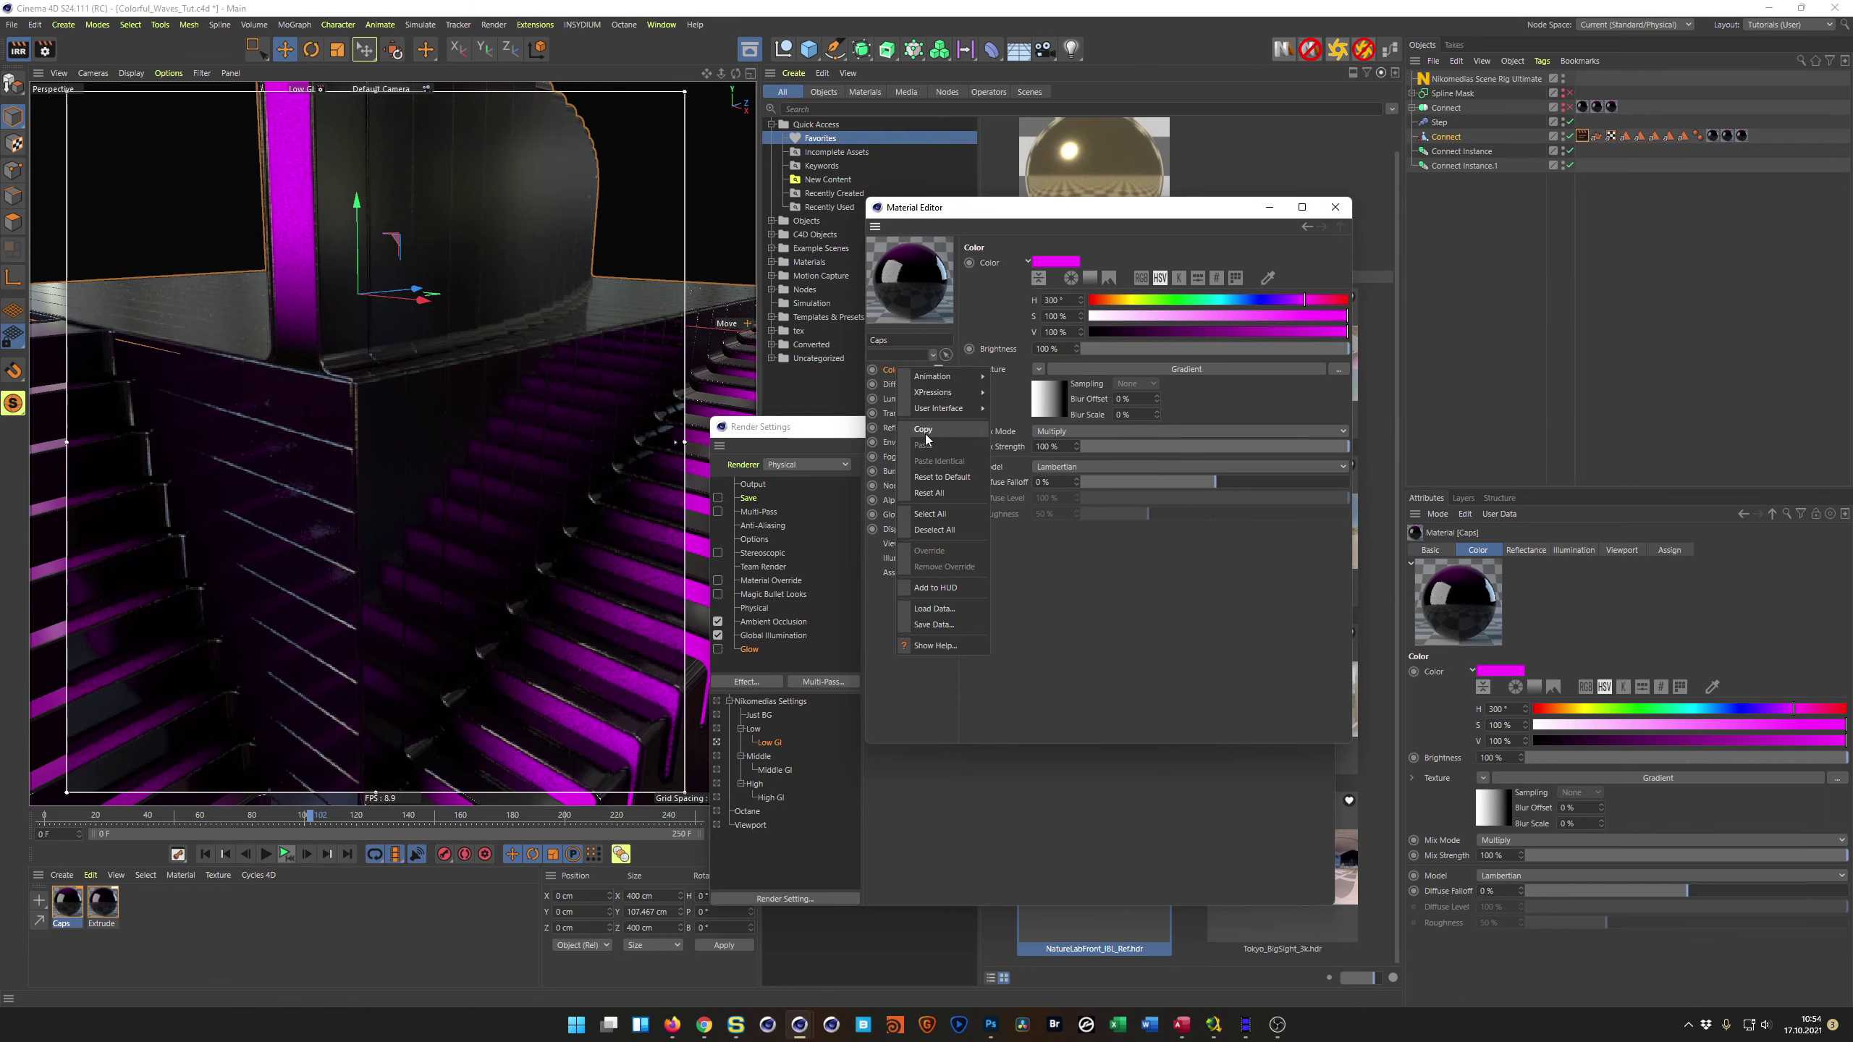
left_click(924, 433)
left_click(939, 370)
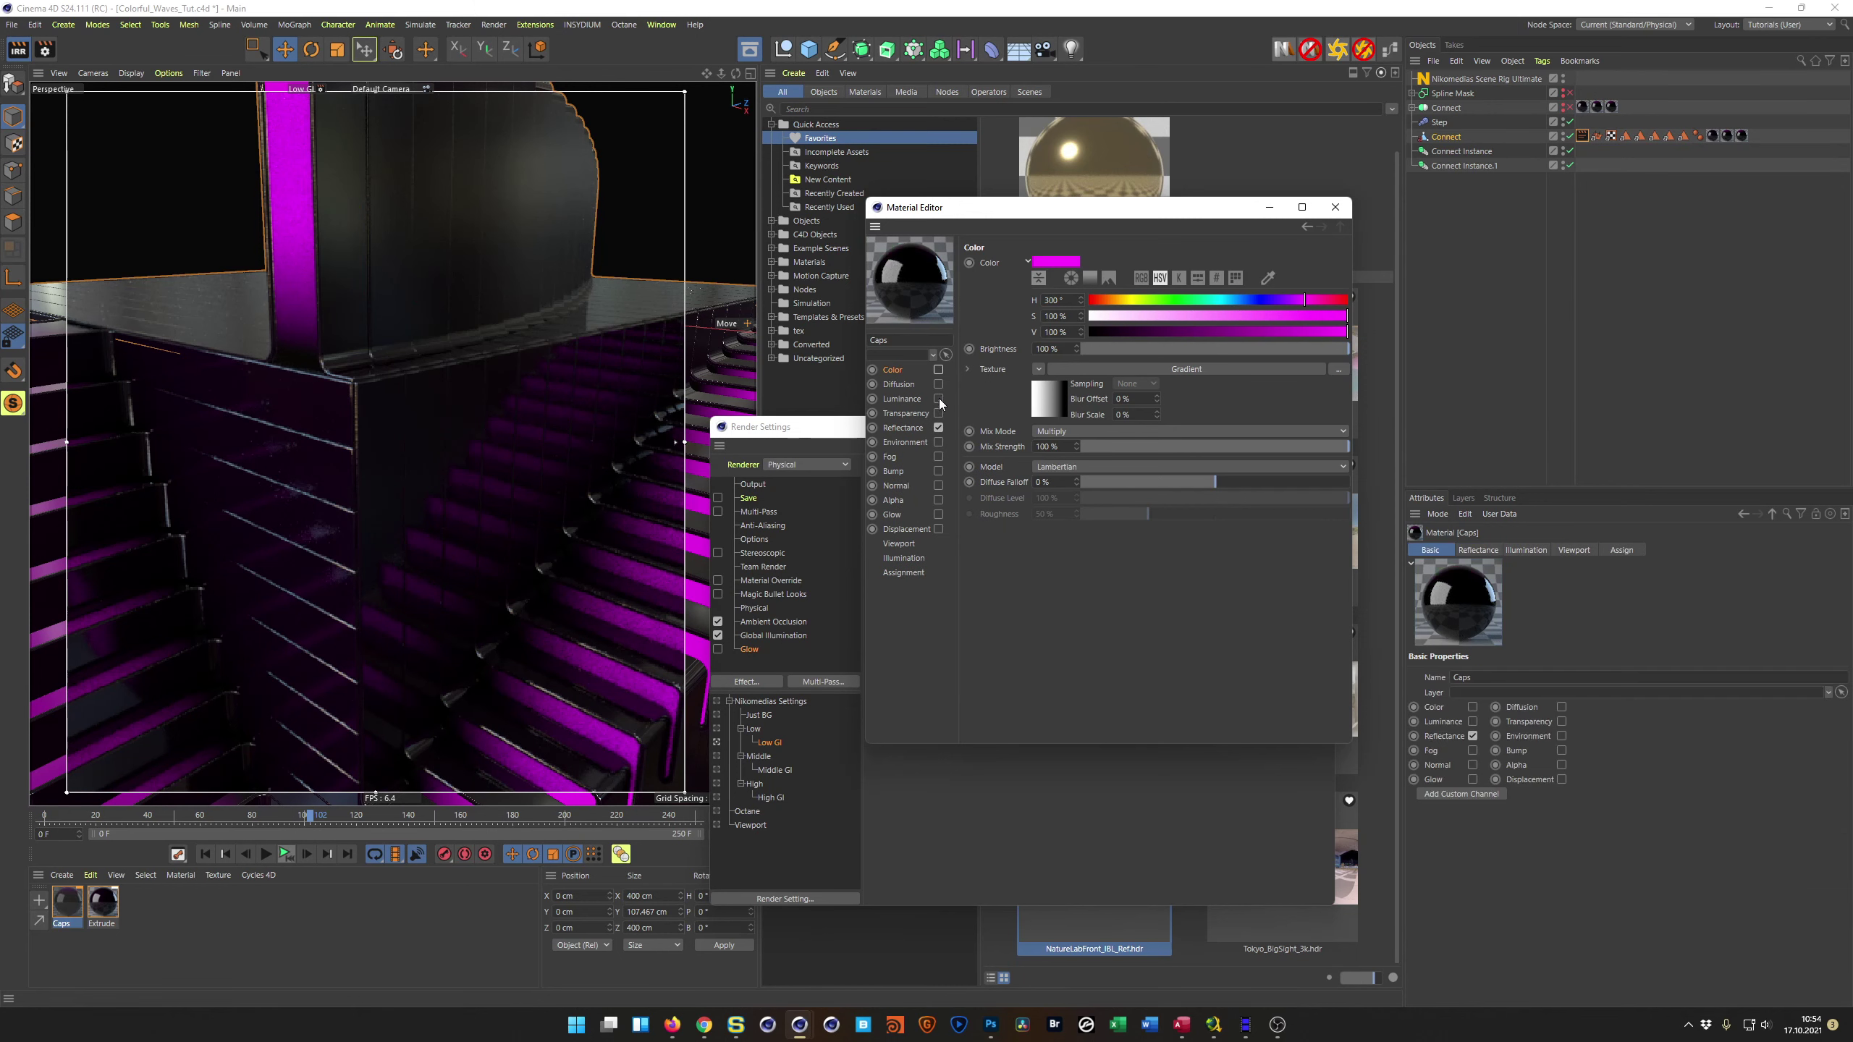
left_click(938, 399)
Step: Copy the Color channel's gradient texture into the Luminance texture slot
right_click(1009, 376)
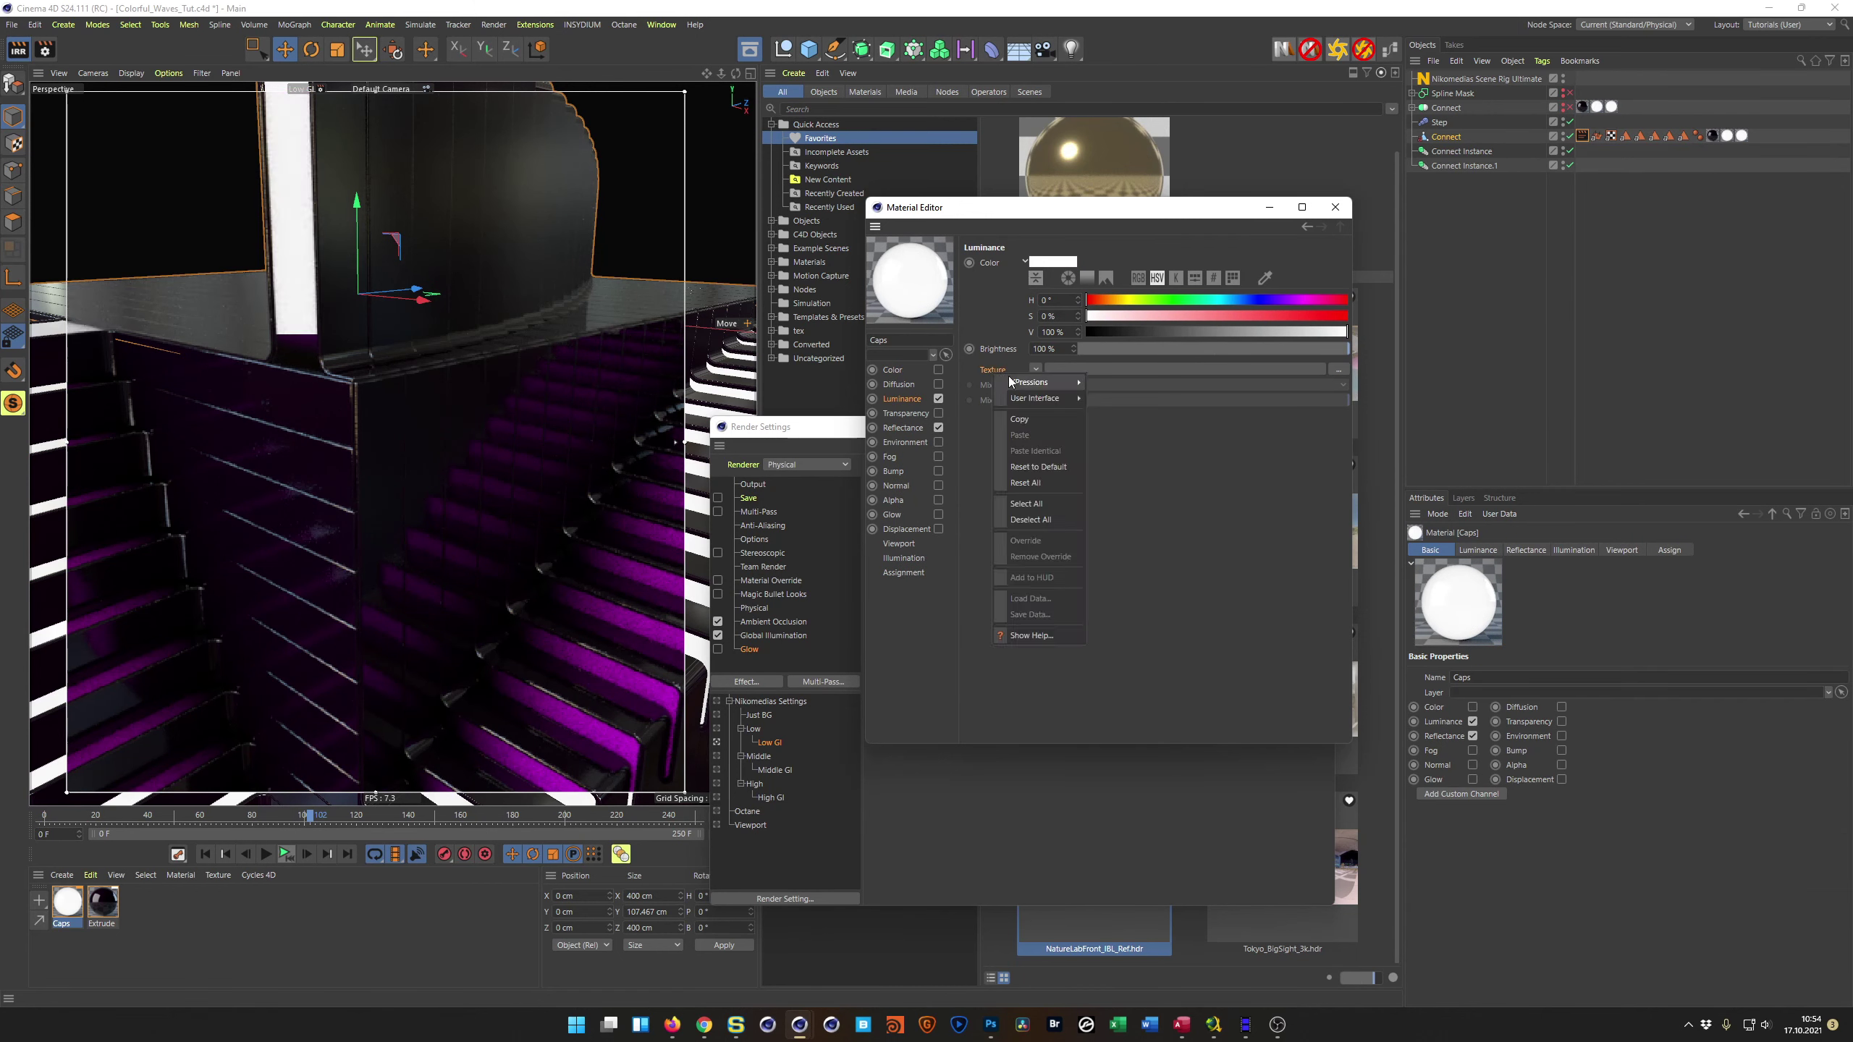
left_click(896, 368)
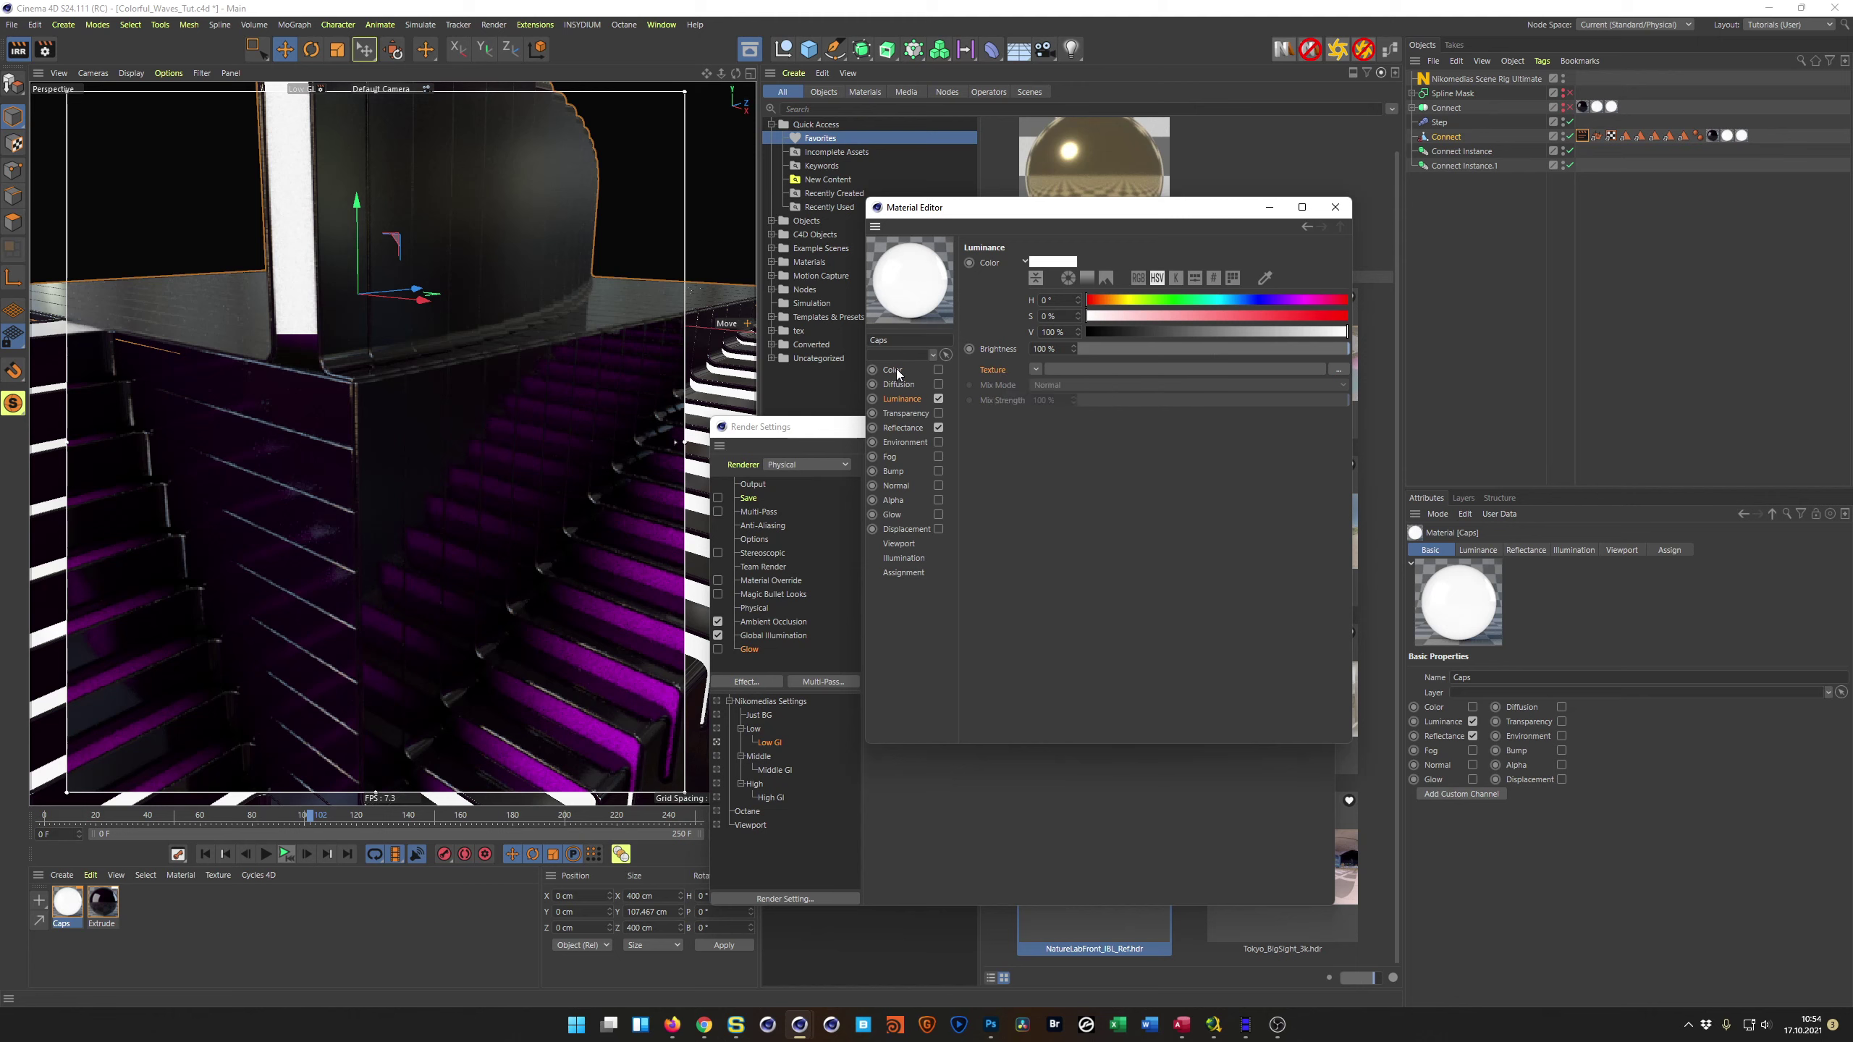
left_click(905, 370)
right_click(999, 368)
left_click(1025, 411)
left_click(903, 397)
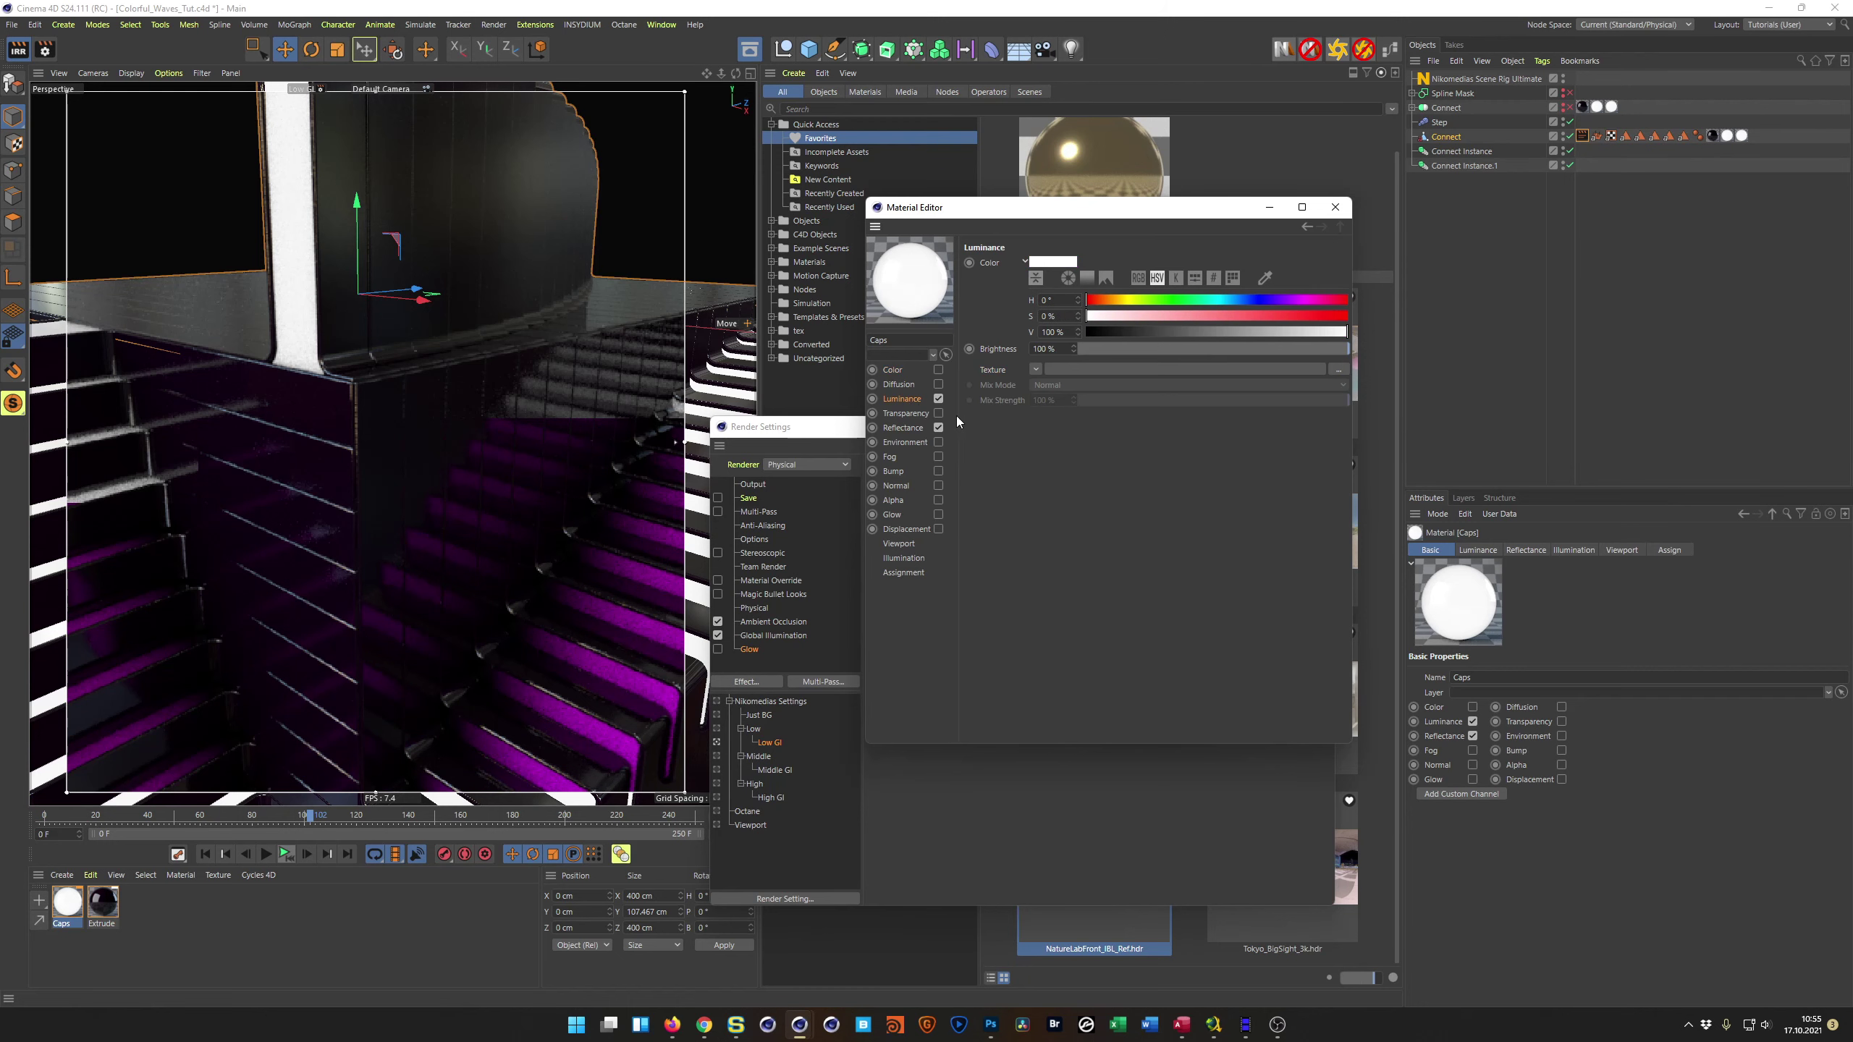
right_click(998, 368)
left_click(1019, 427)
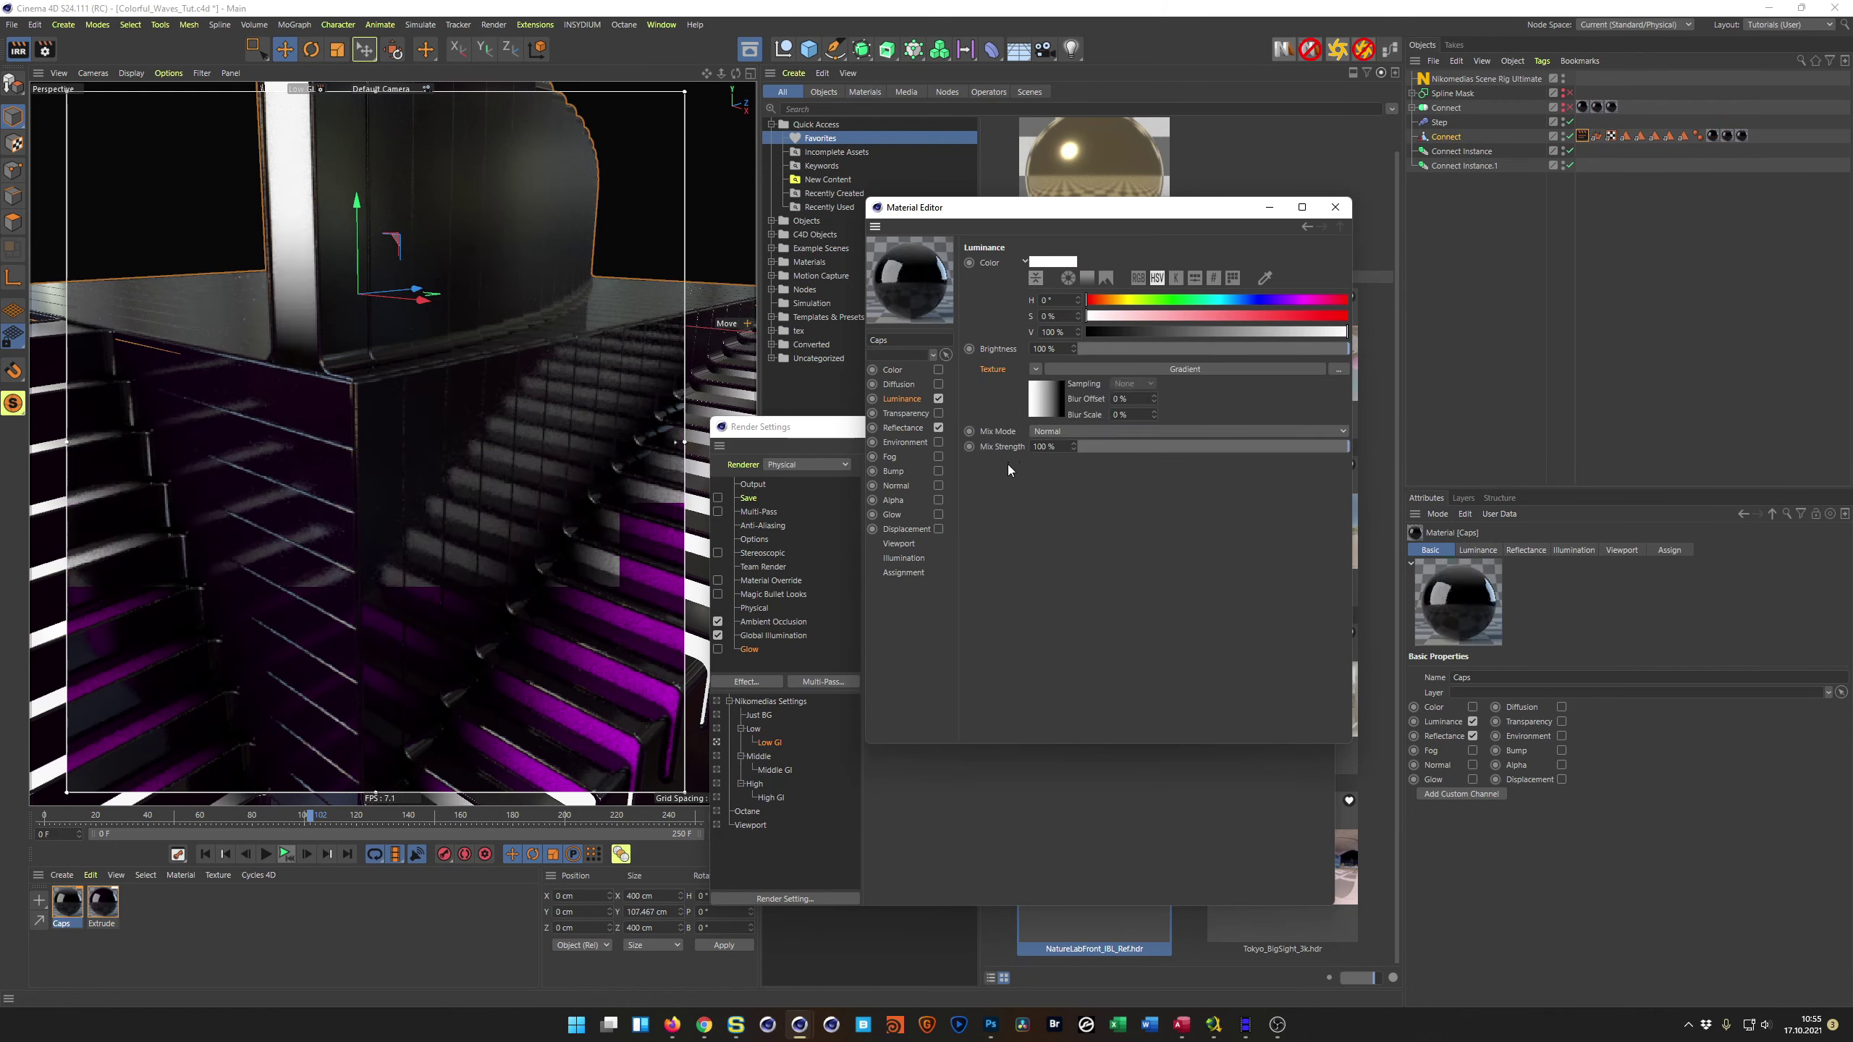
Step: Set the luminance mix mode to Multiply, colour to full-saturation magenta, brightness 200%
left_click(1056, 432)
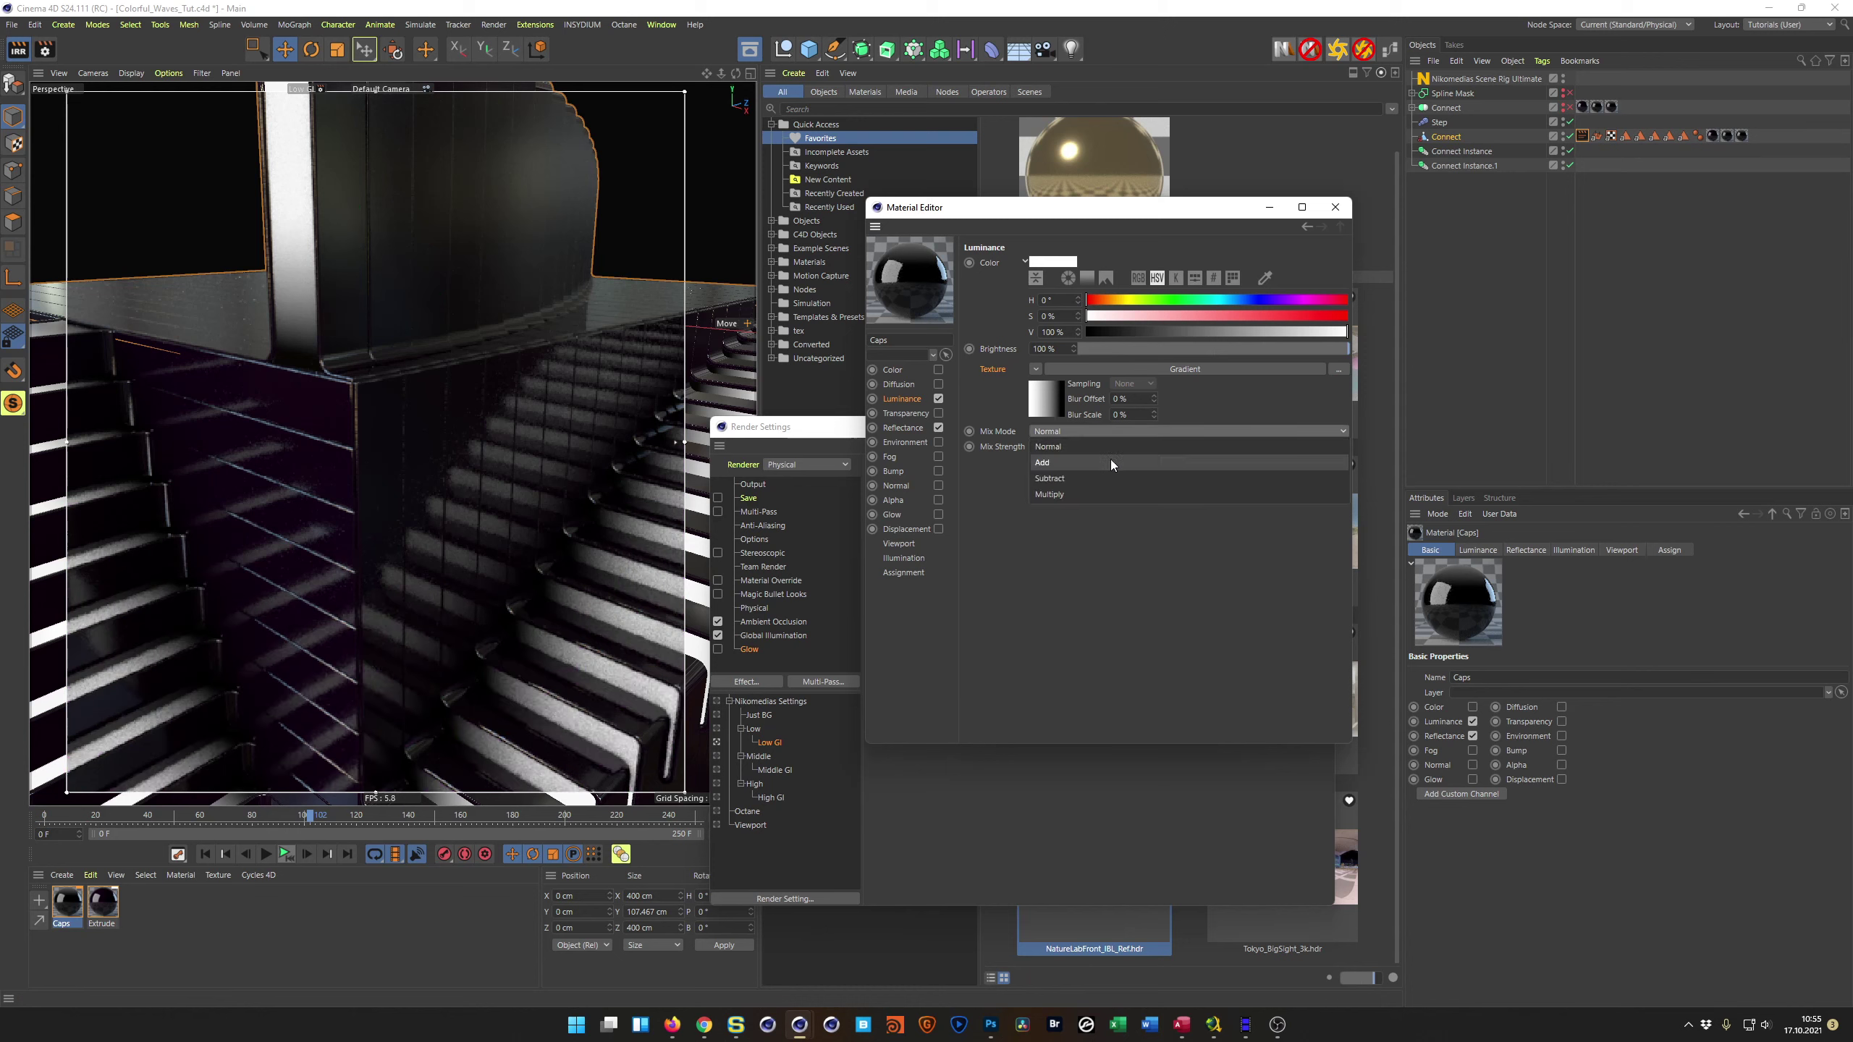
left_click(1098, 497)
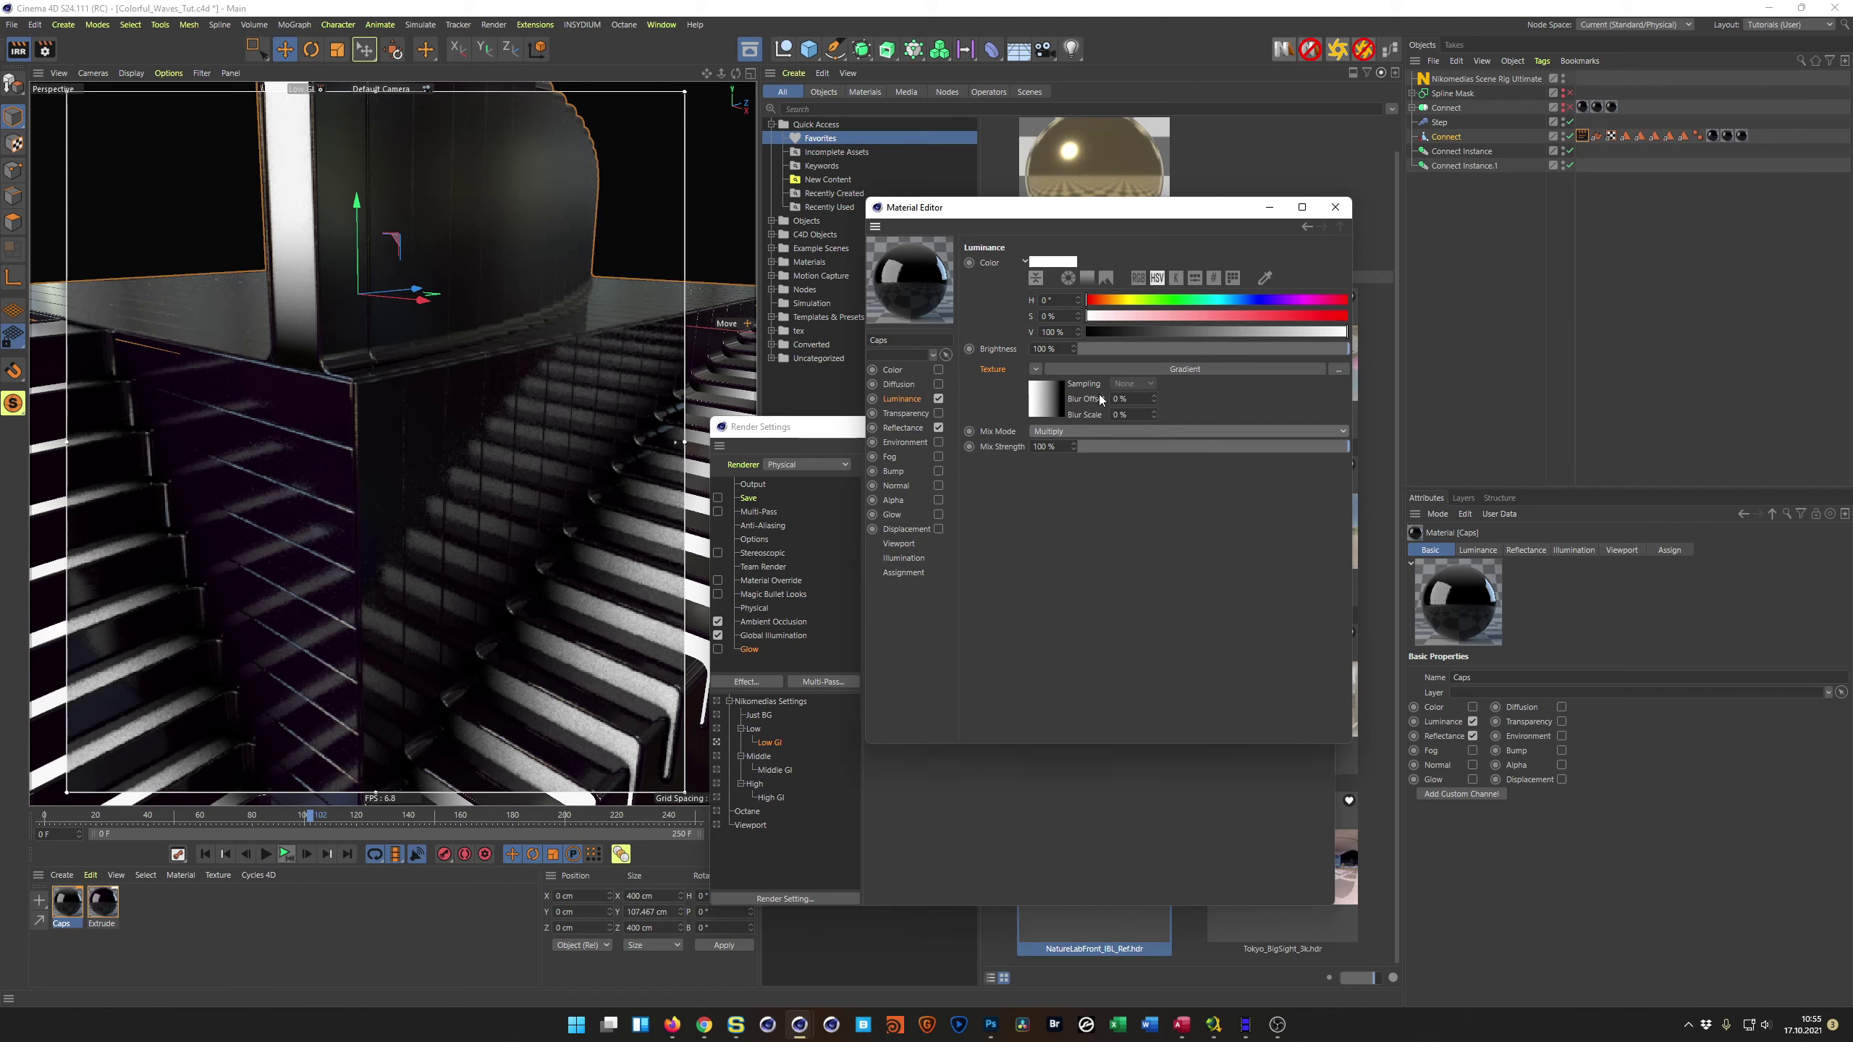
left_click(1300, 300)
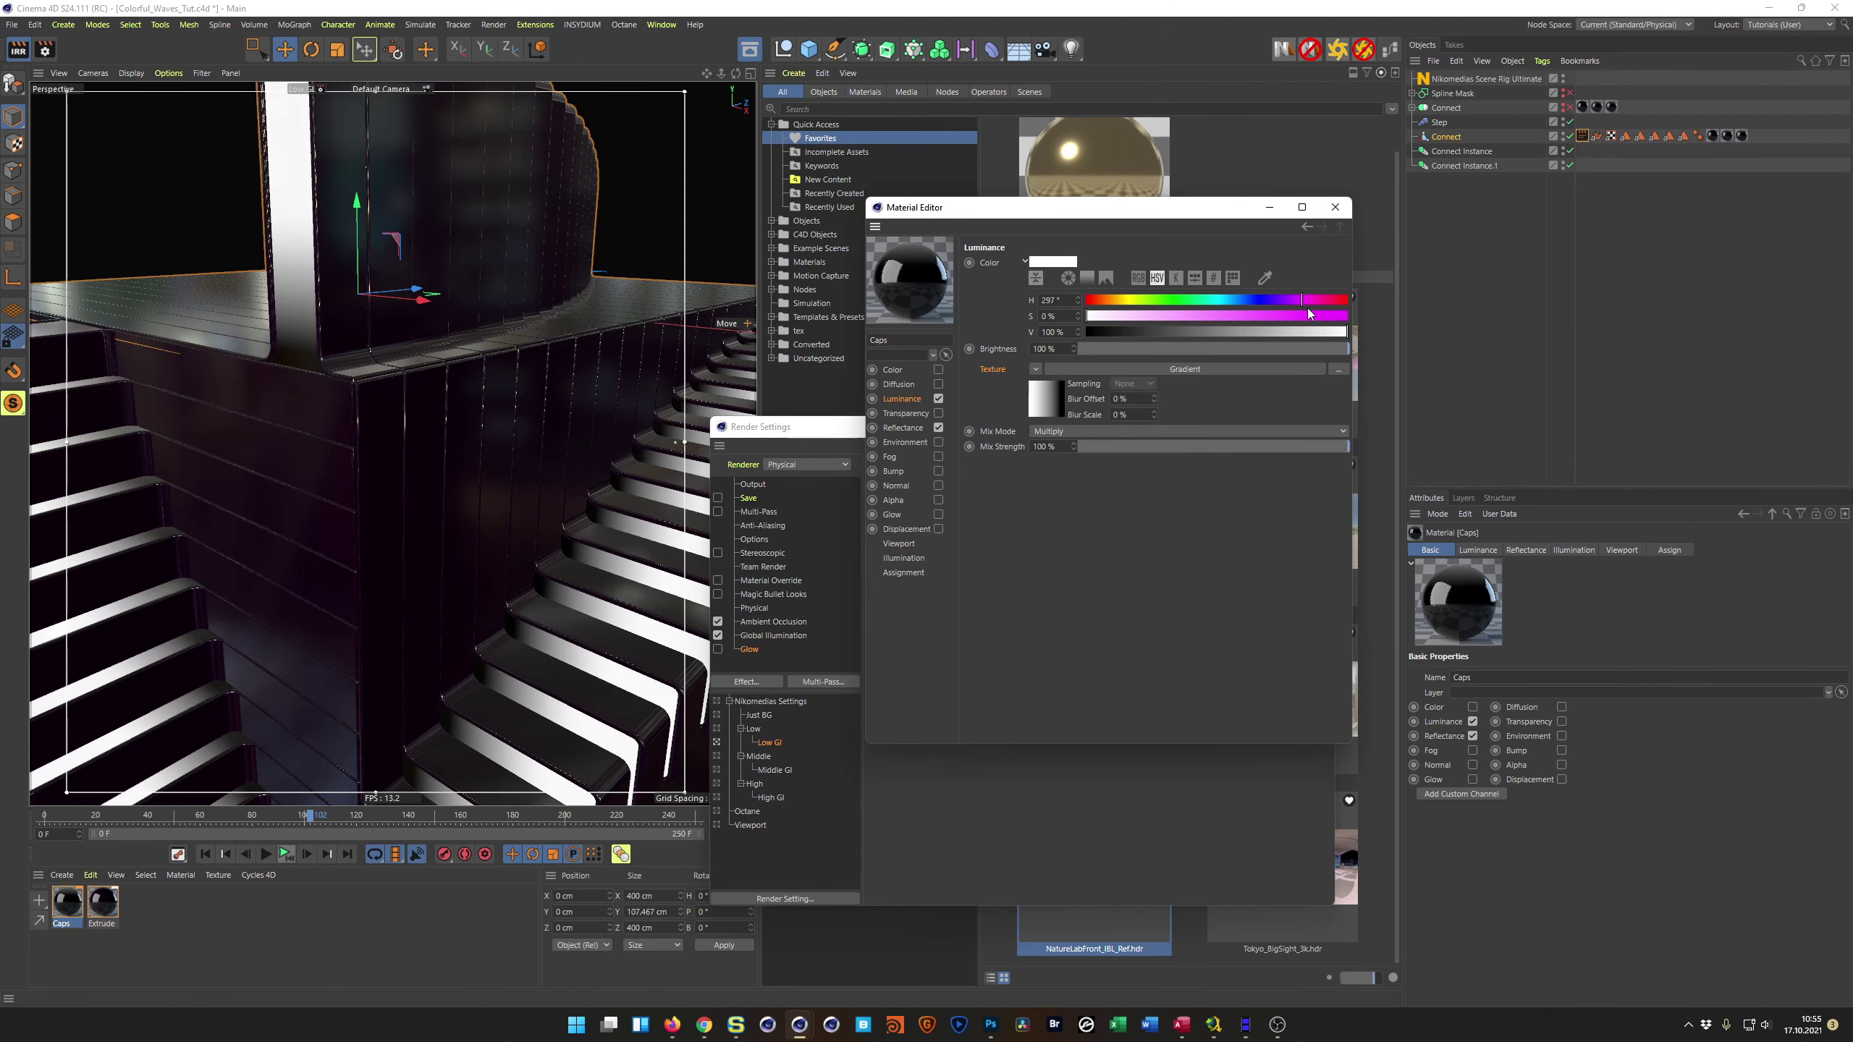
left_click_drag(1309, 315, 1355, 316)
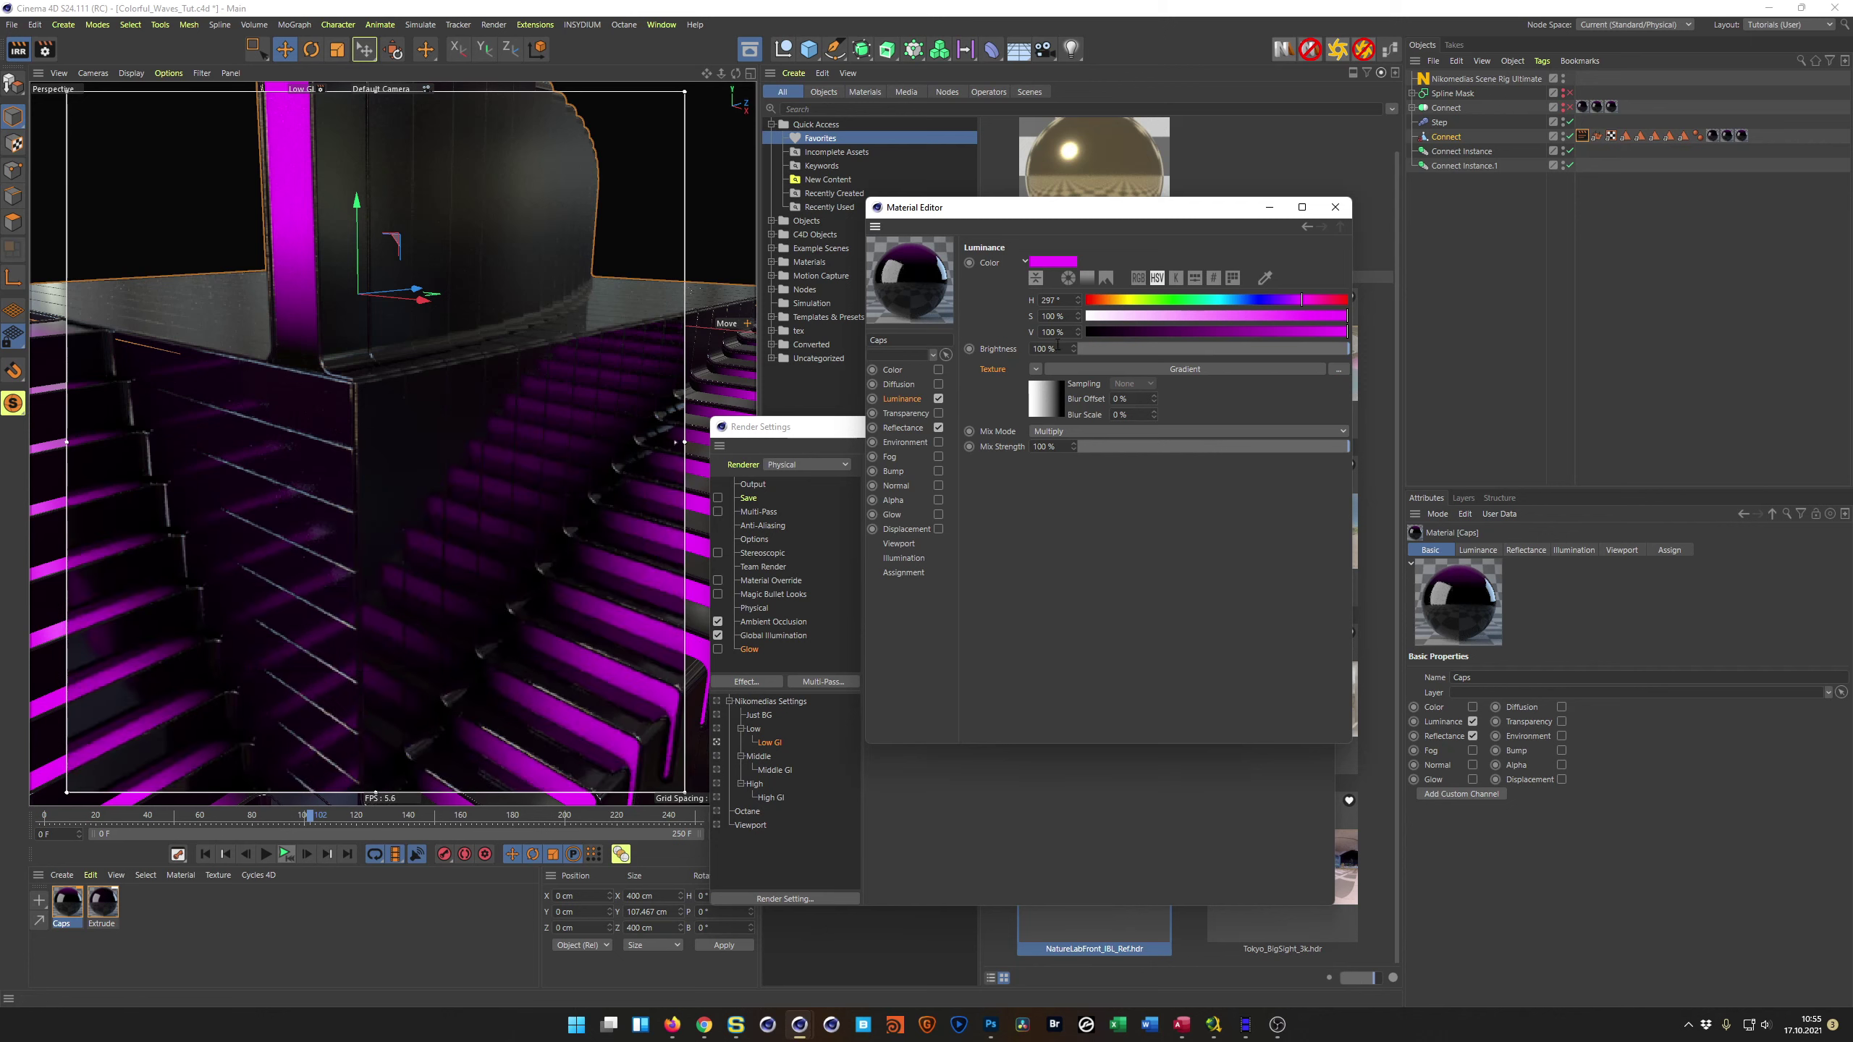
type("200")
key("Return")
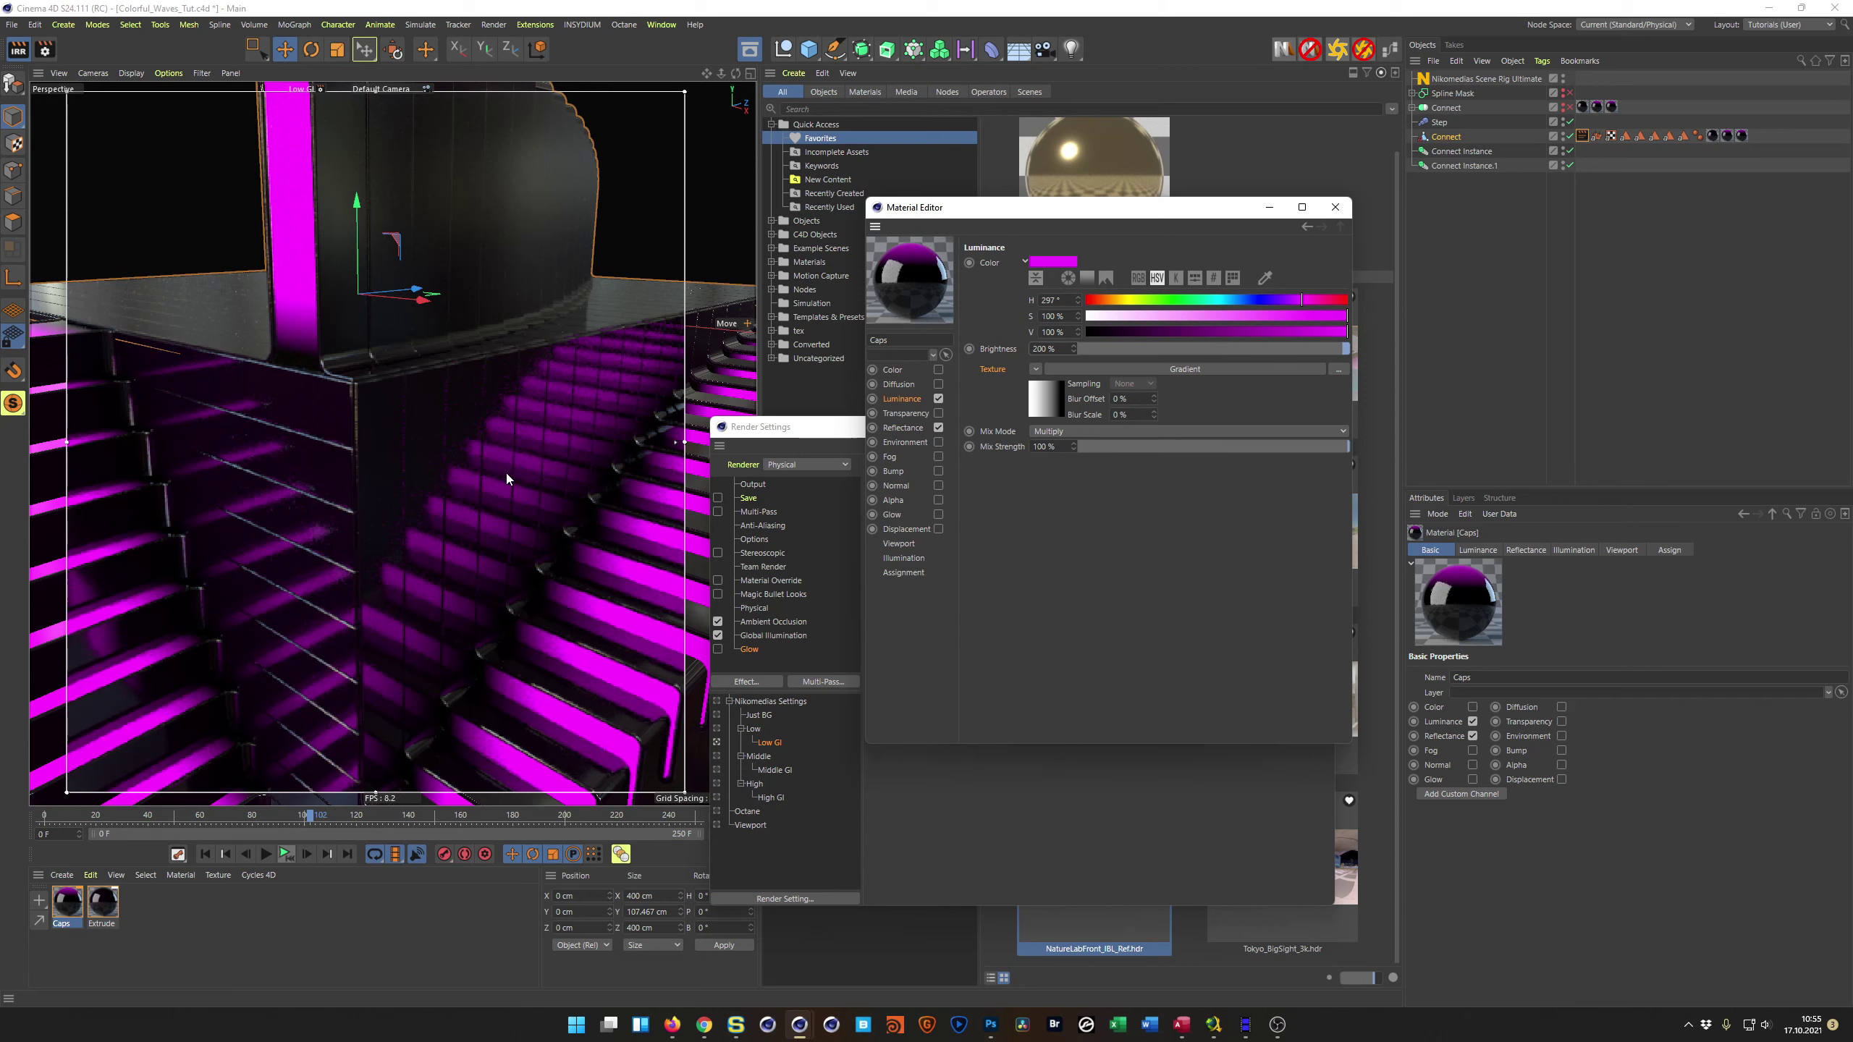
Step: Compare Color versus Luminance, keep Luminance only, and set brightness to 150%
left_click(938, 398)
left_click(938, 370)
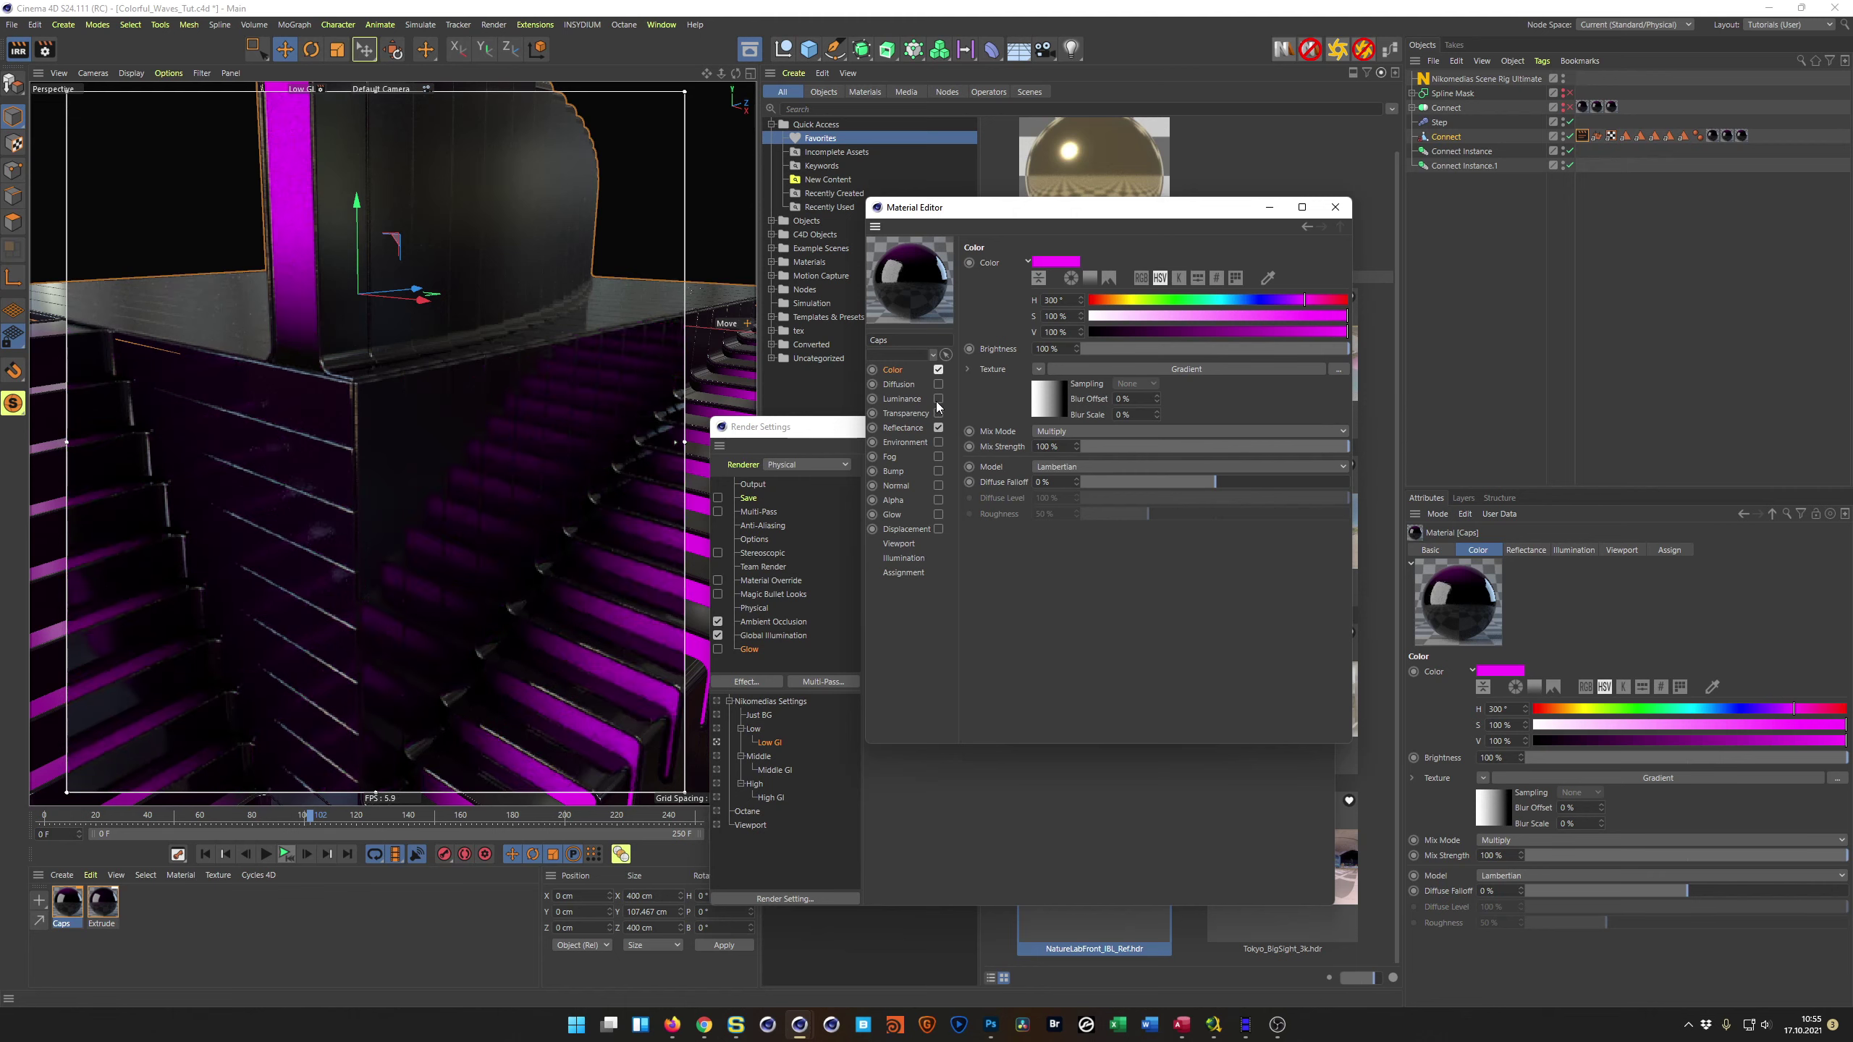
left_click(938, 399)
left_click(938, 370)
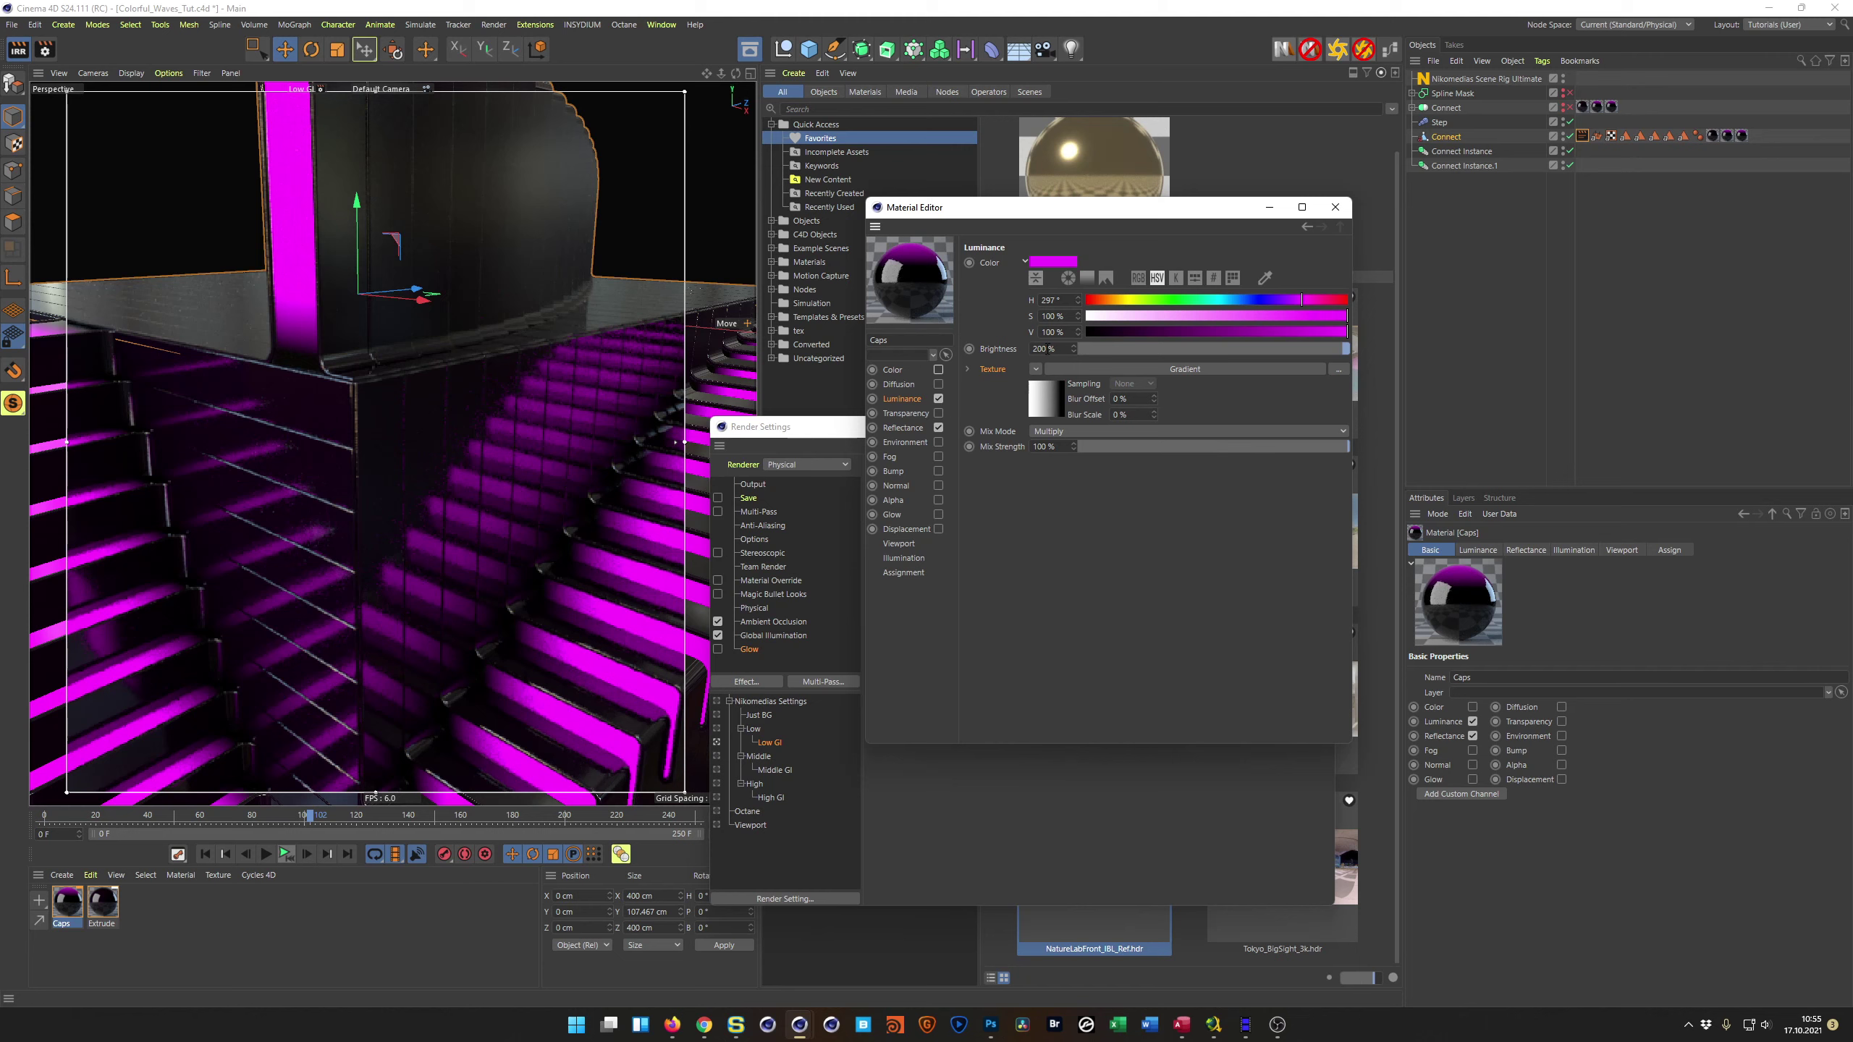
key("Return")
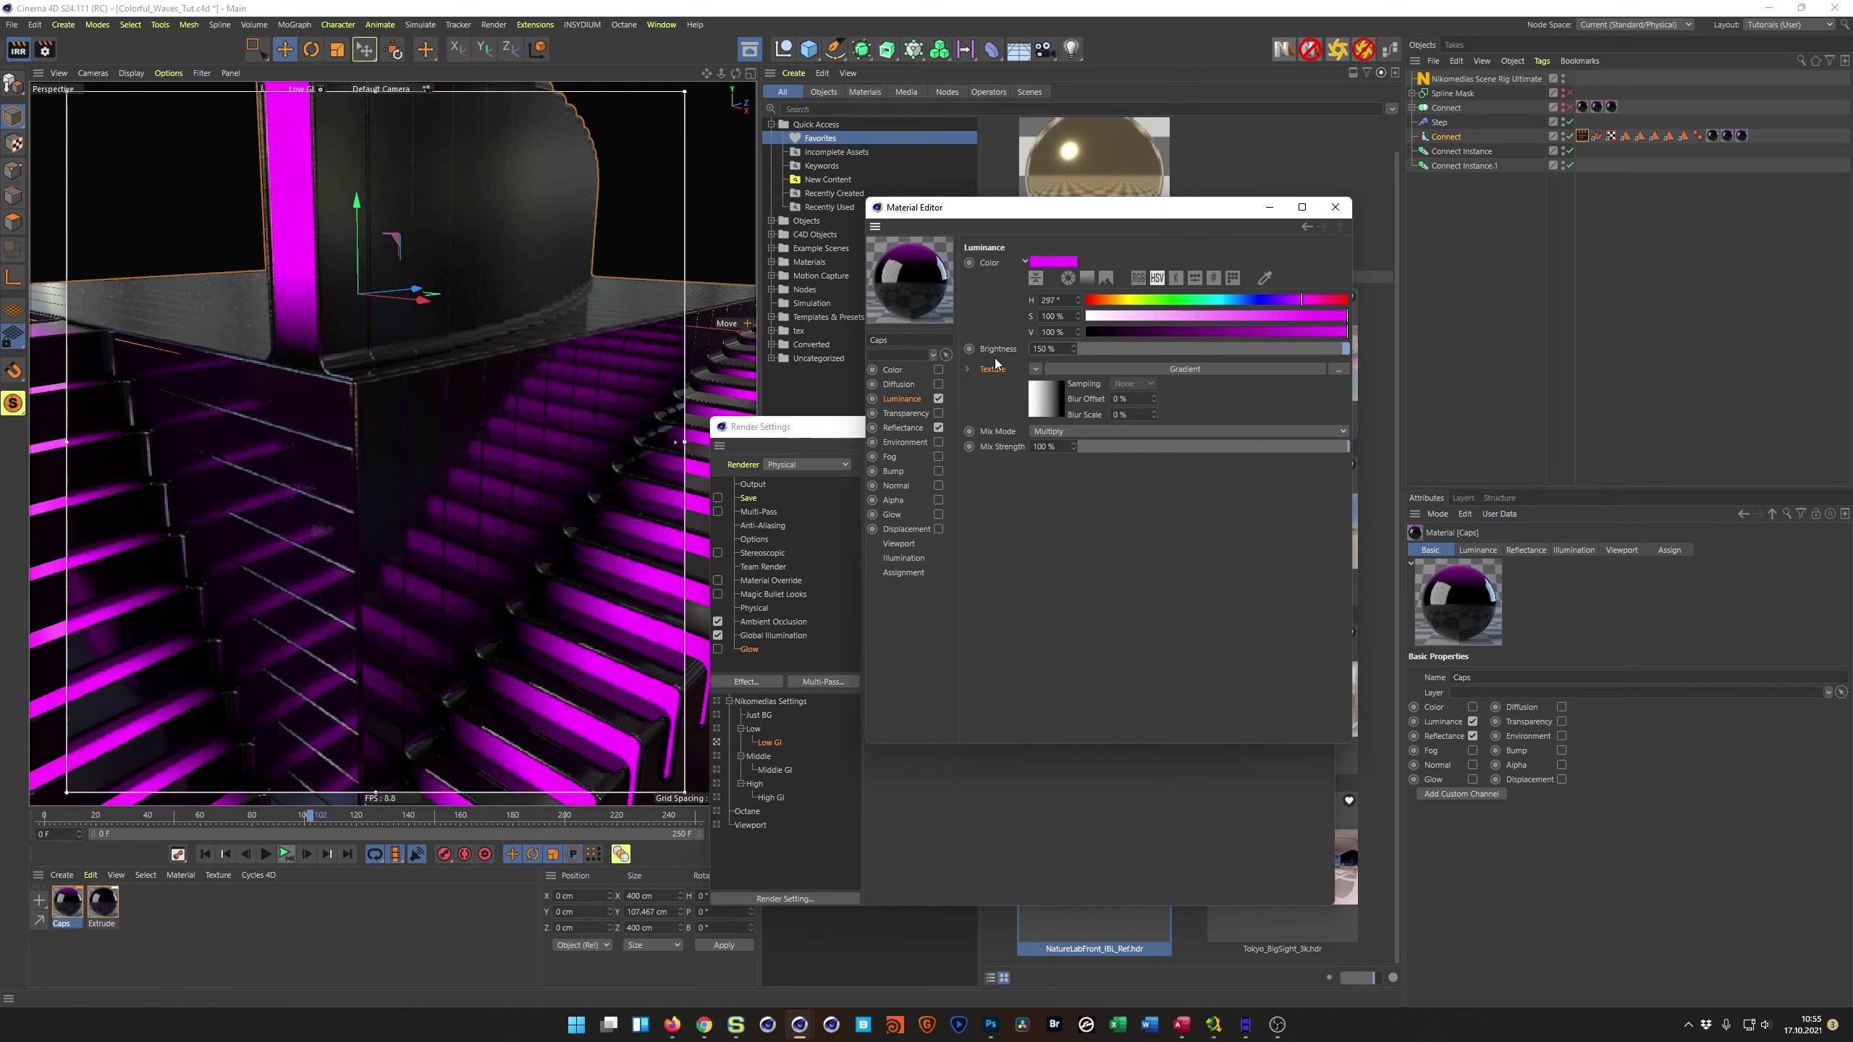
Step: Re-enable Glow, close both editors, remove the interactive render region and play from frame 1
left_click(1334, 206)
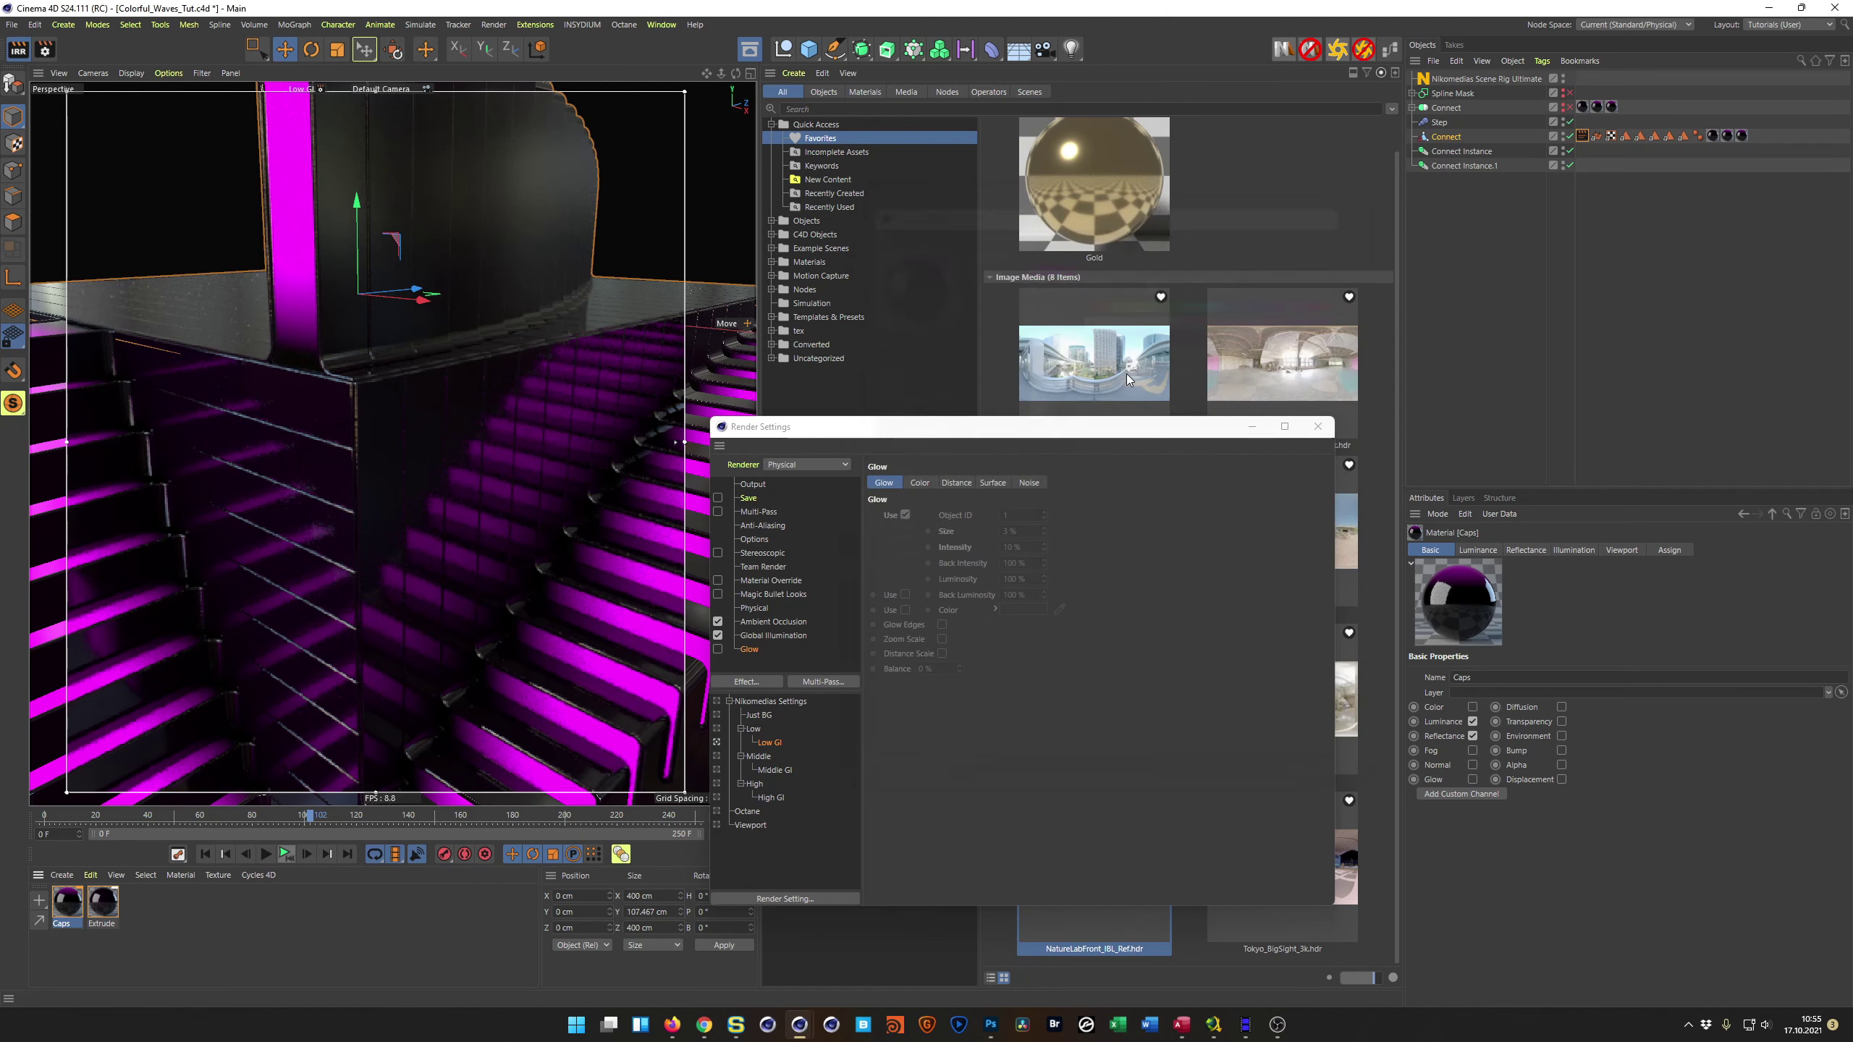
left_click(719, 649)
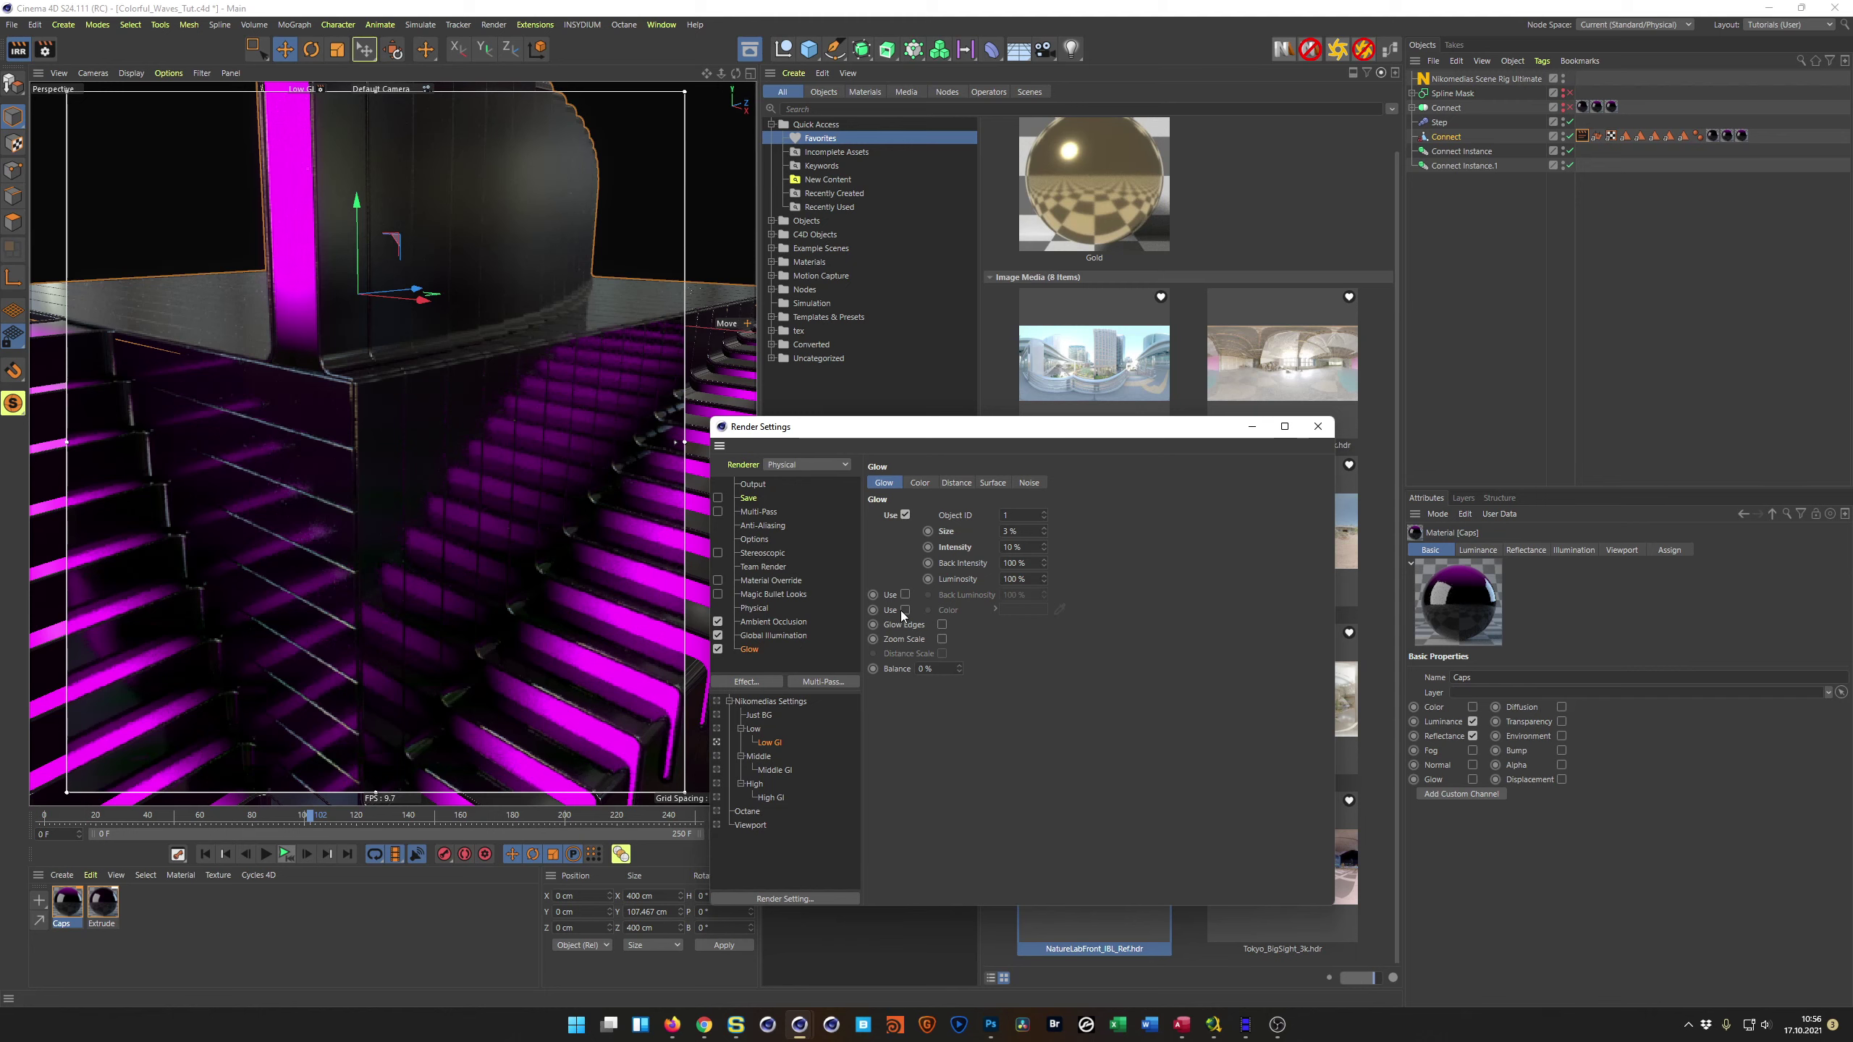
left_click(1317, 426)
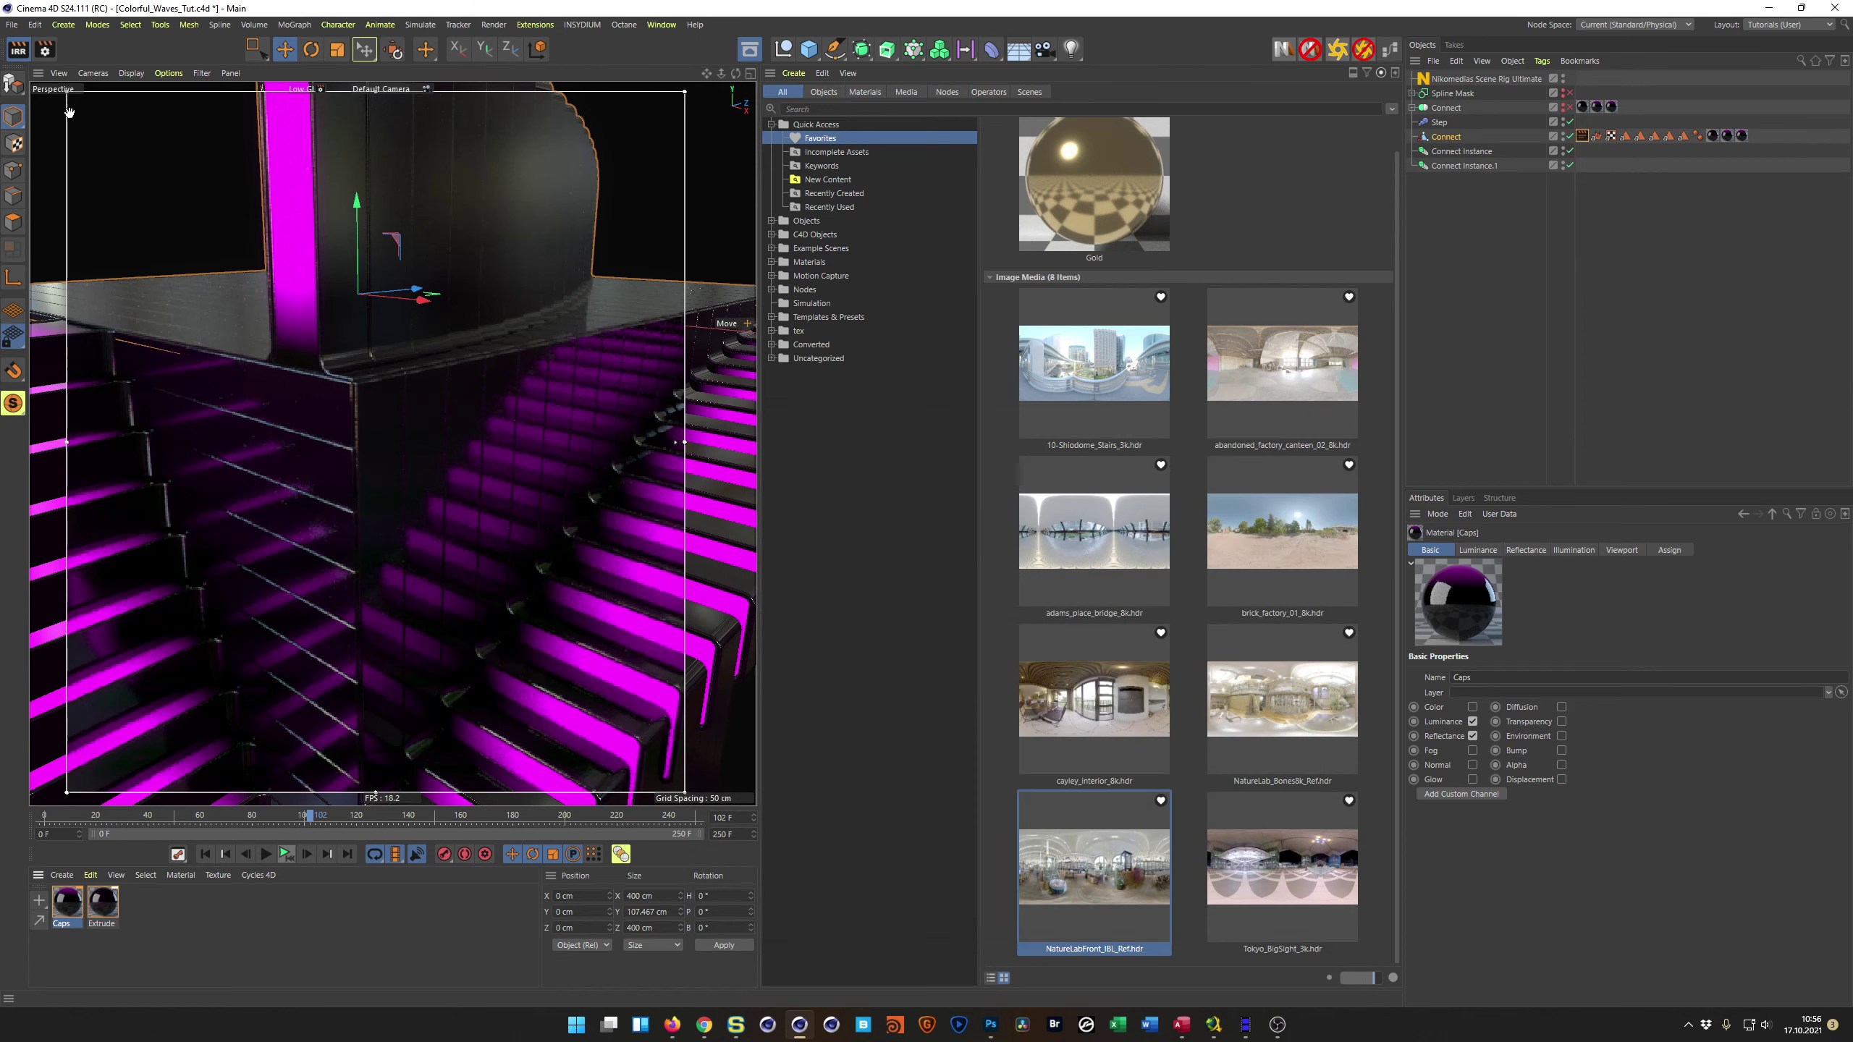
left_click(17, 51)
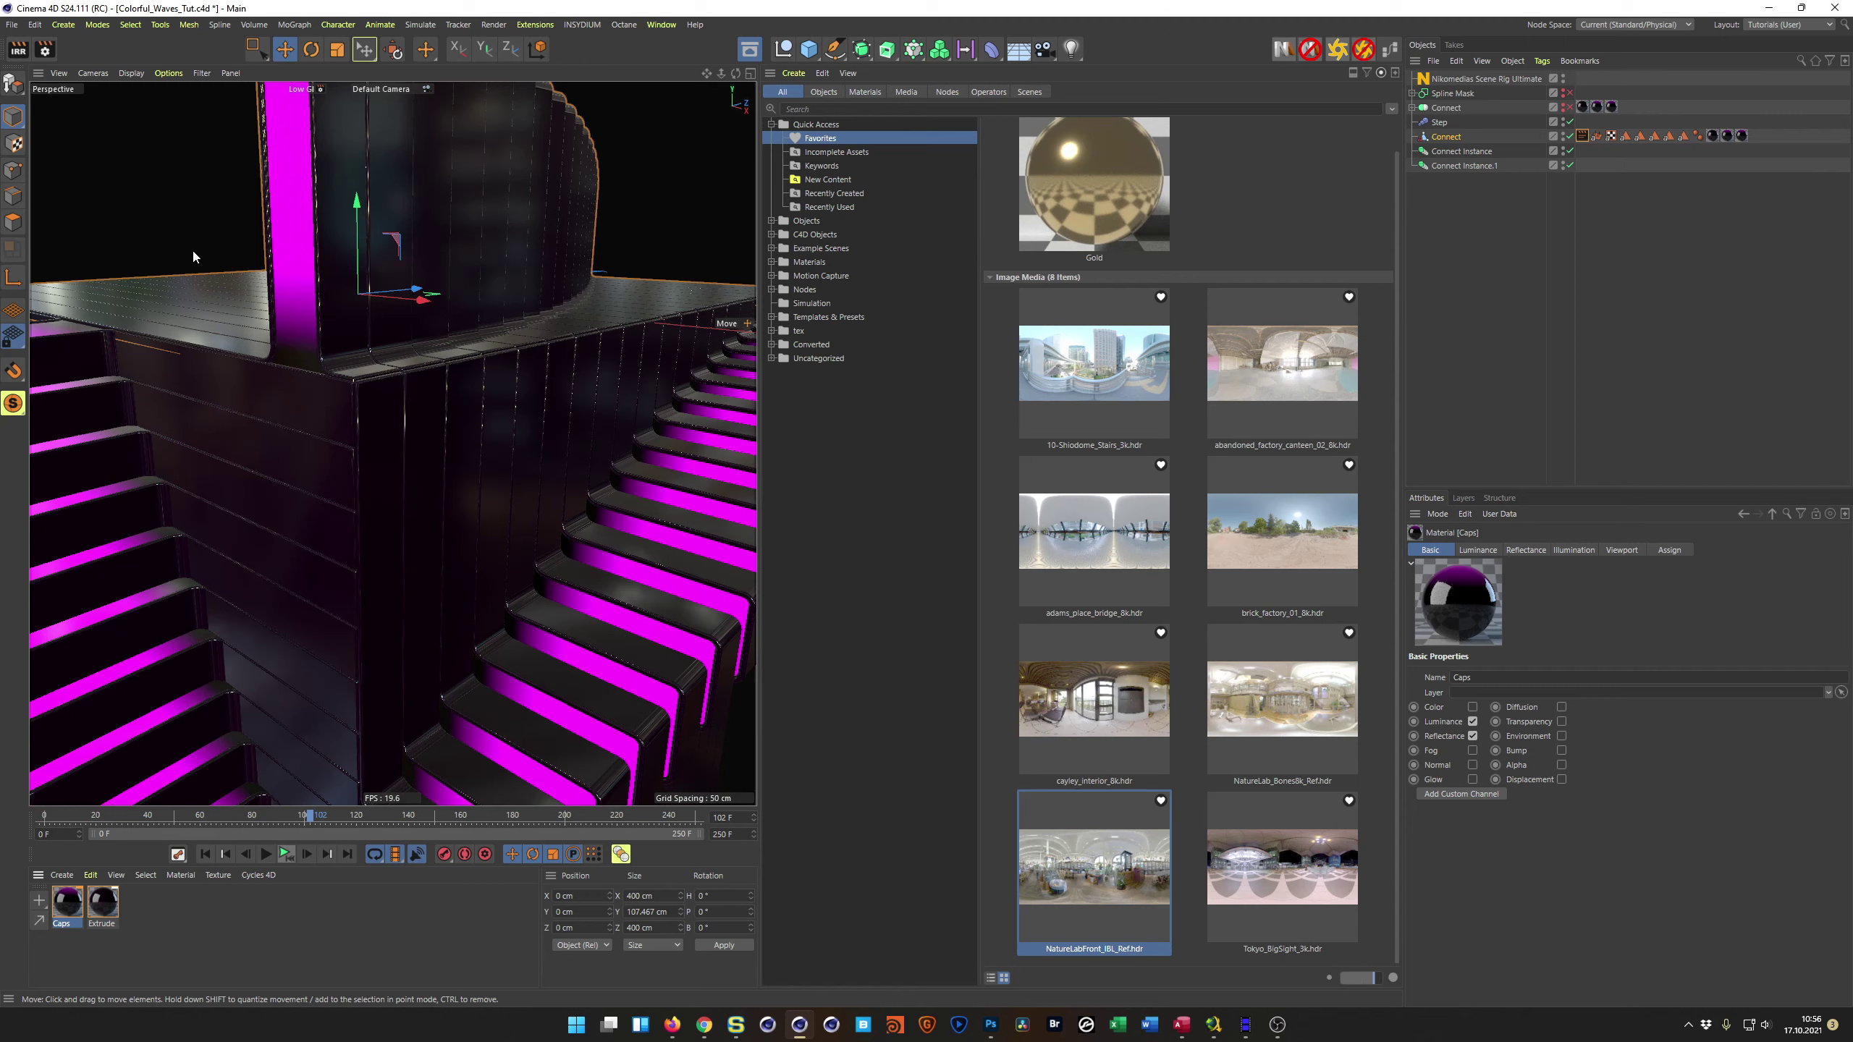
left_click(286, 854)
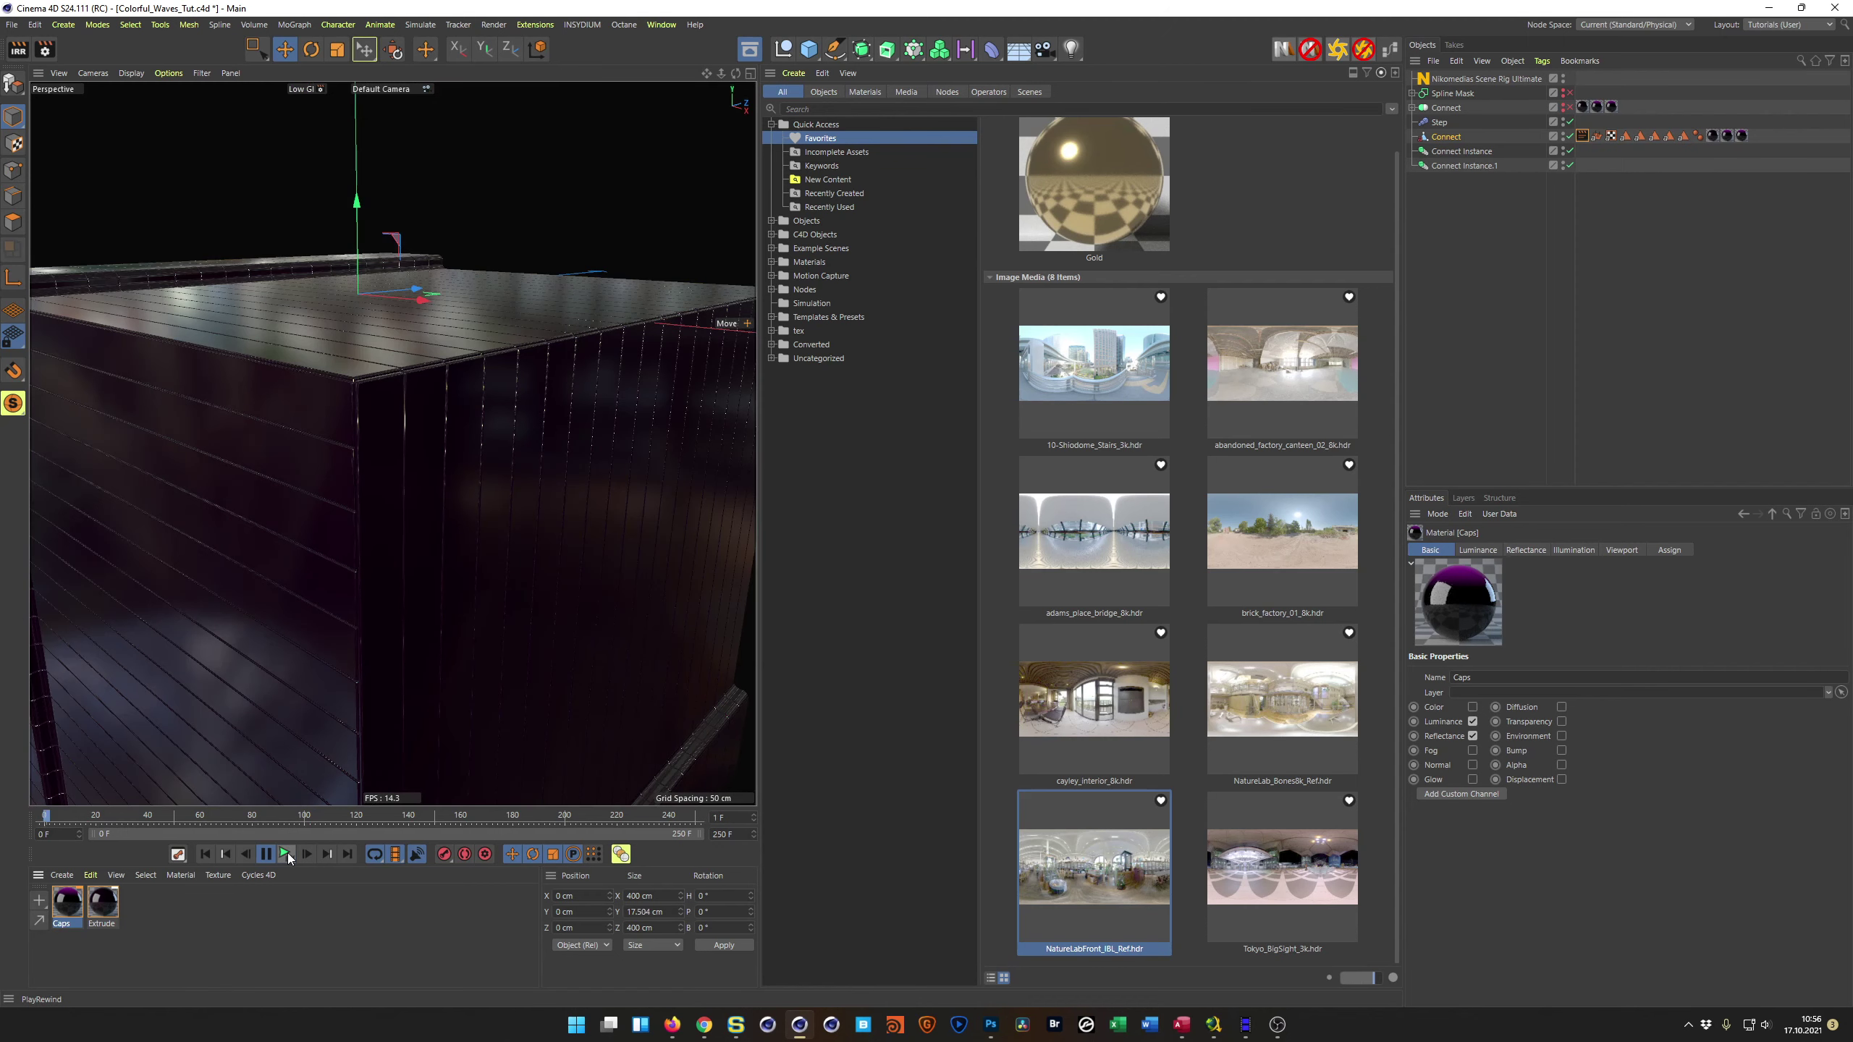